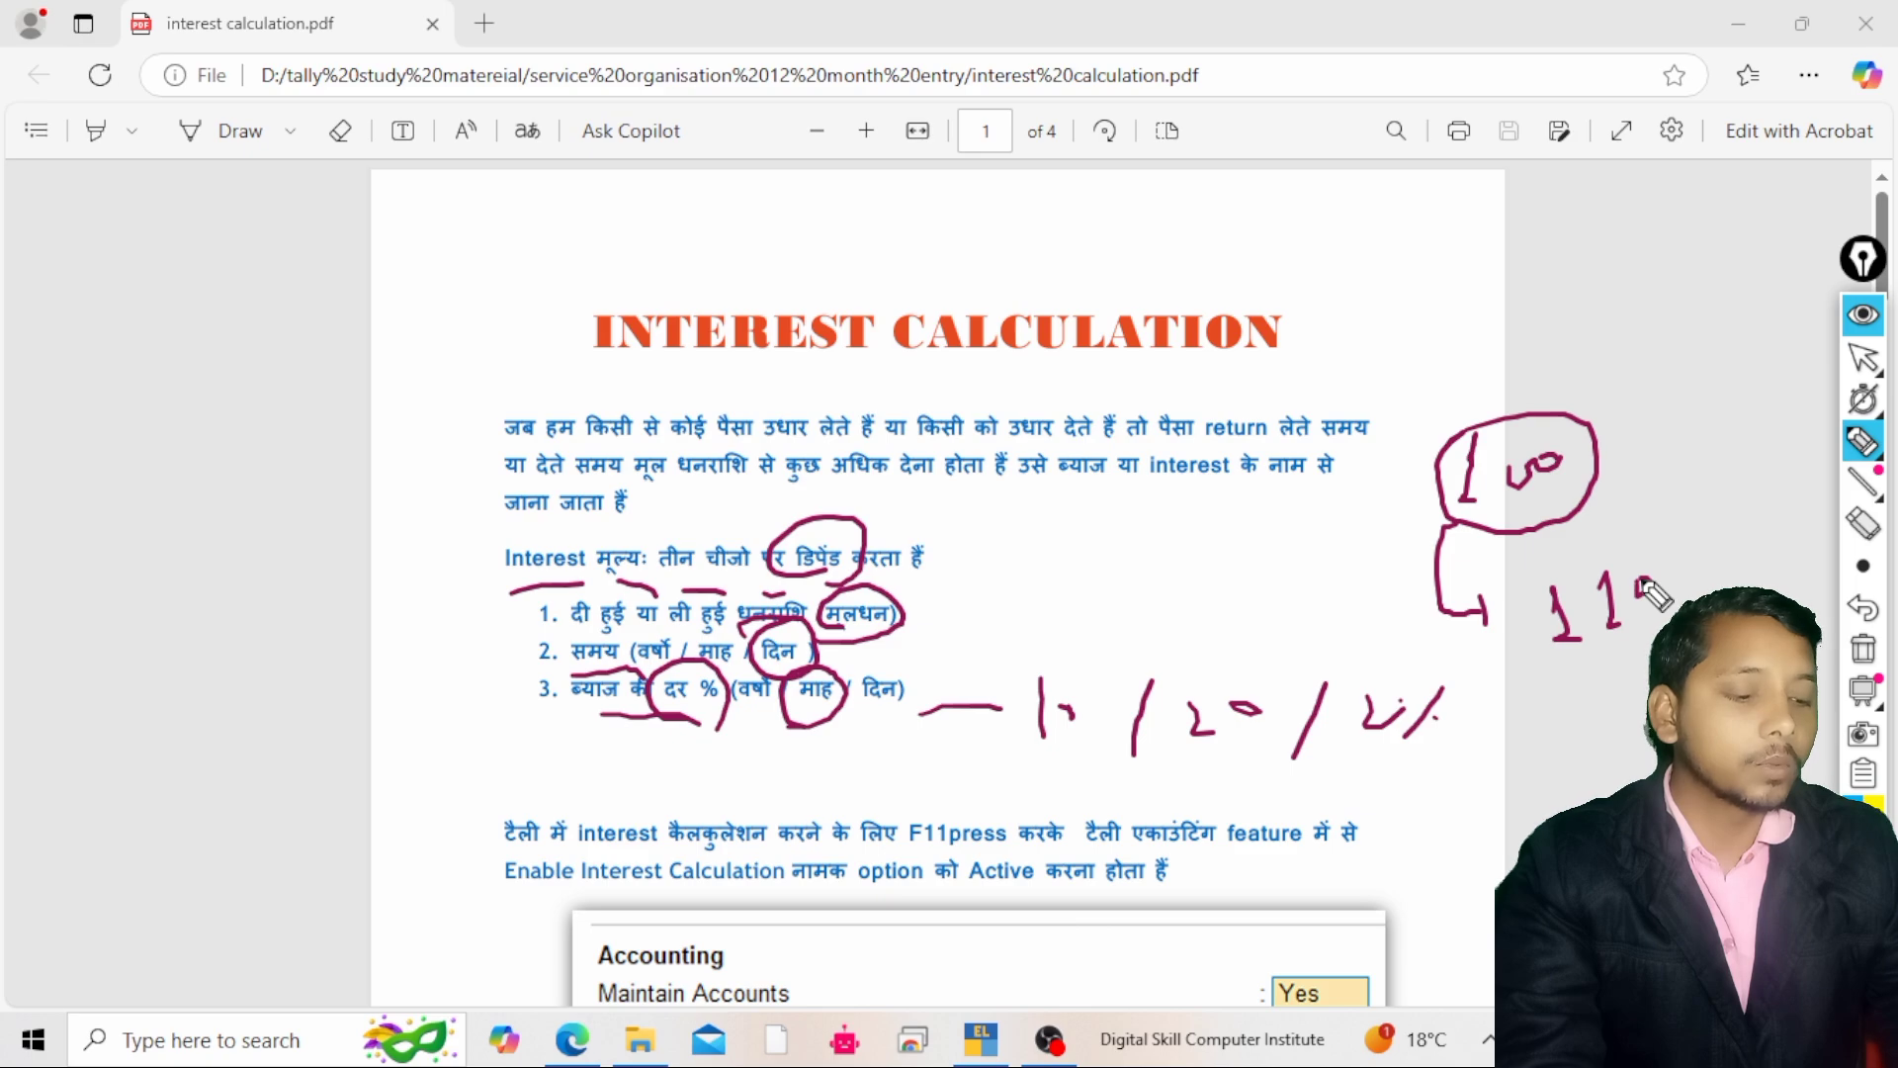
Handwrite sample interest figures and circle key terms on the PDF page with the screen pen
left_click_drag(1640, 581, 1637, 582)
mouse_move(1531, 605)
left_mouse_down()
mouse_move(1586, 670)
mouse_move(1548, 581)
left_mouse_up()
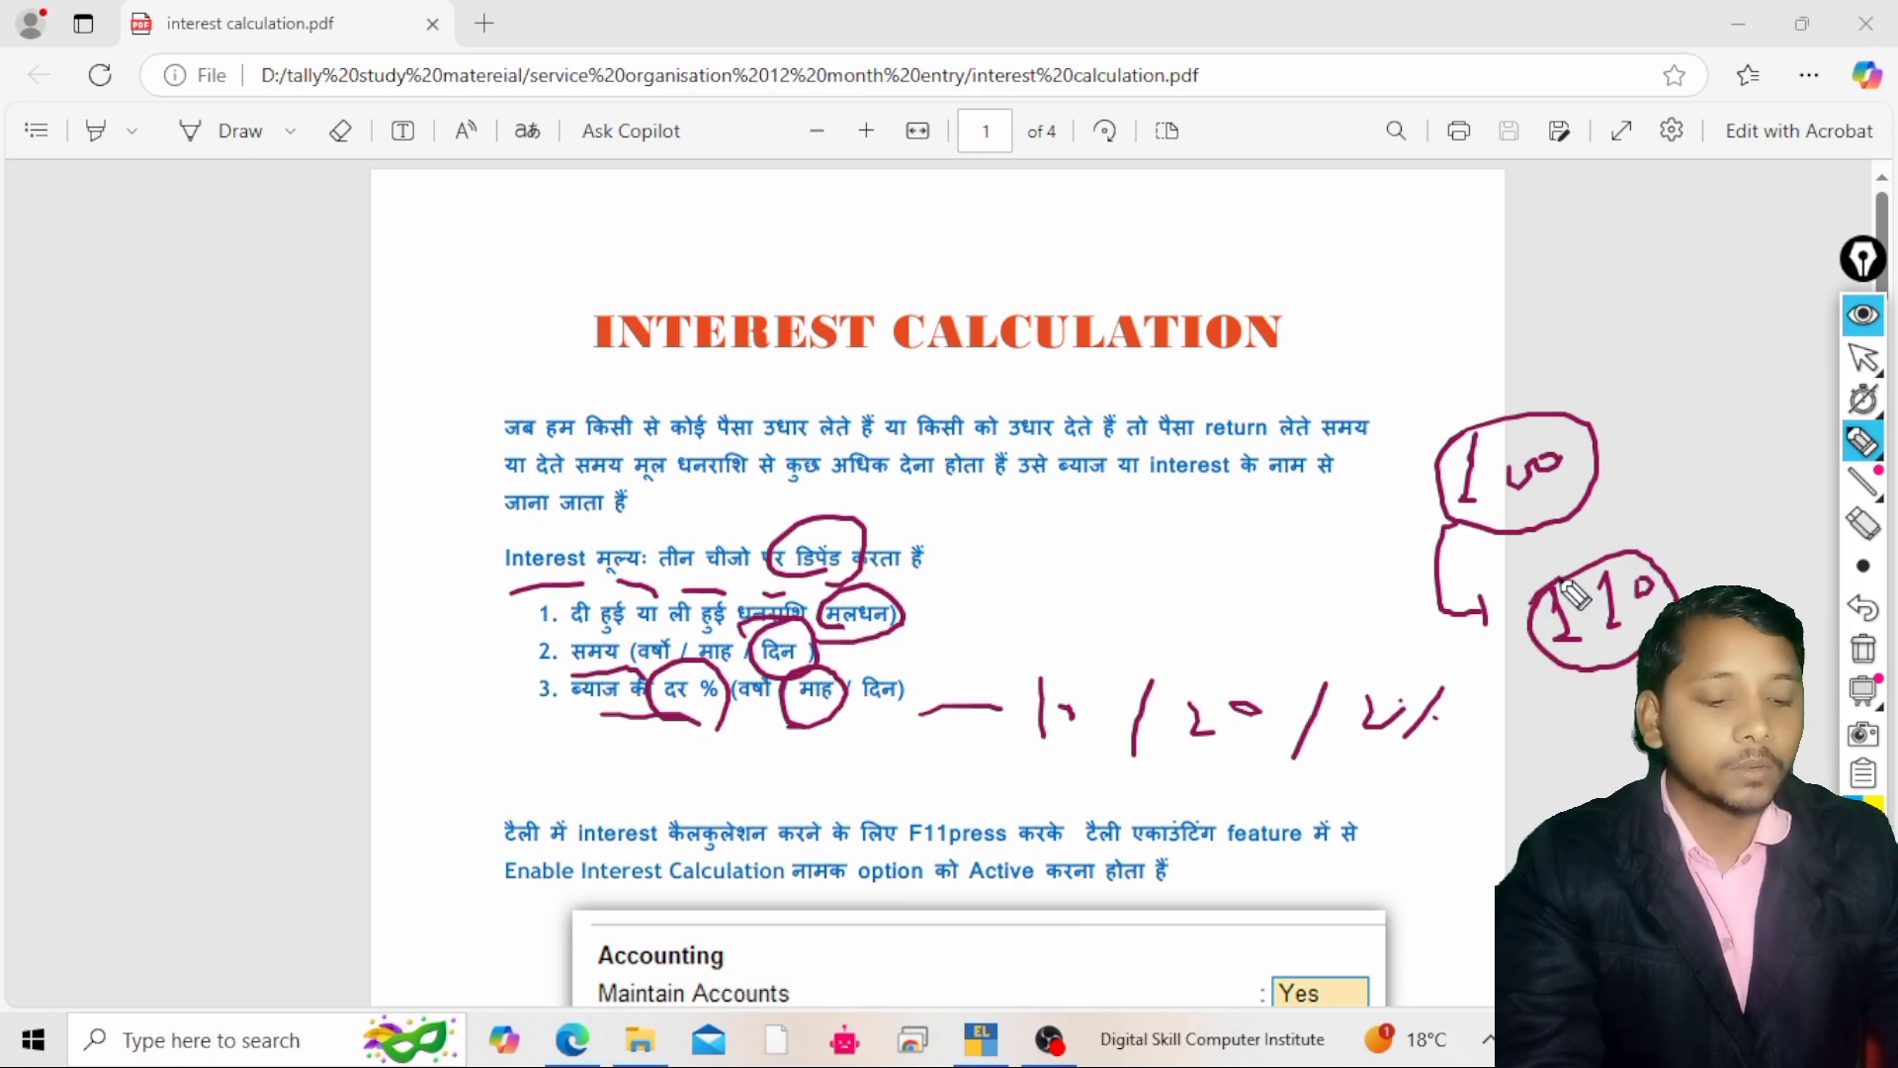
mouse_move(791, 660)
left_mouse_down()
mouse_move(781, 697)
mouse_move(742, 720)
mouse_move(761, 672)
left_mouse_up()
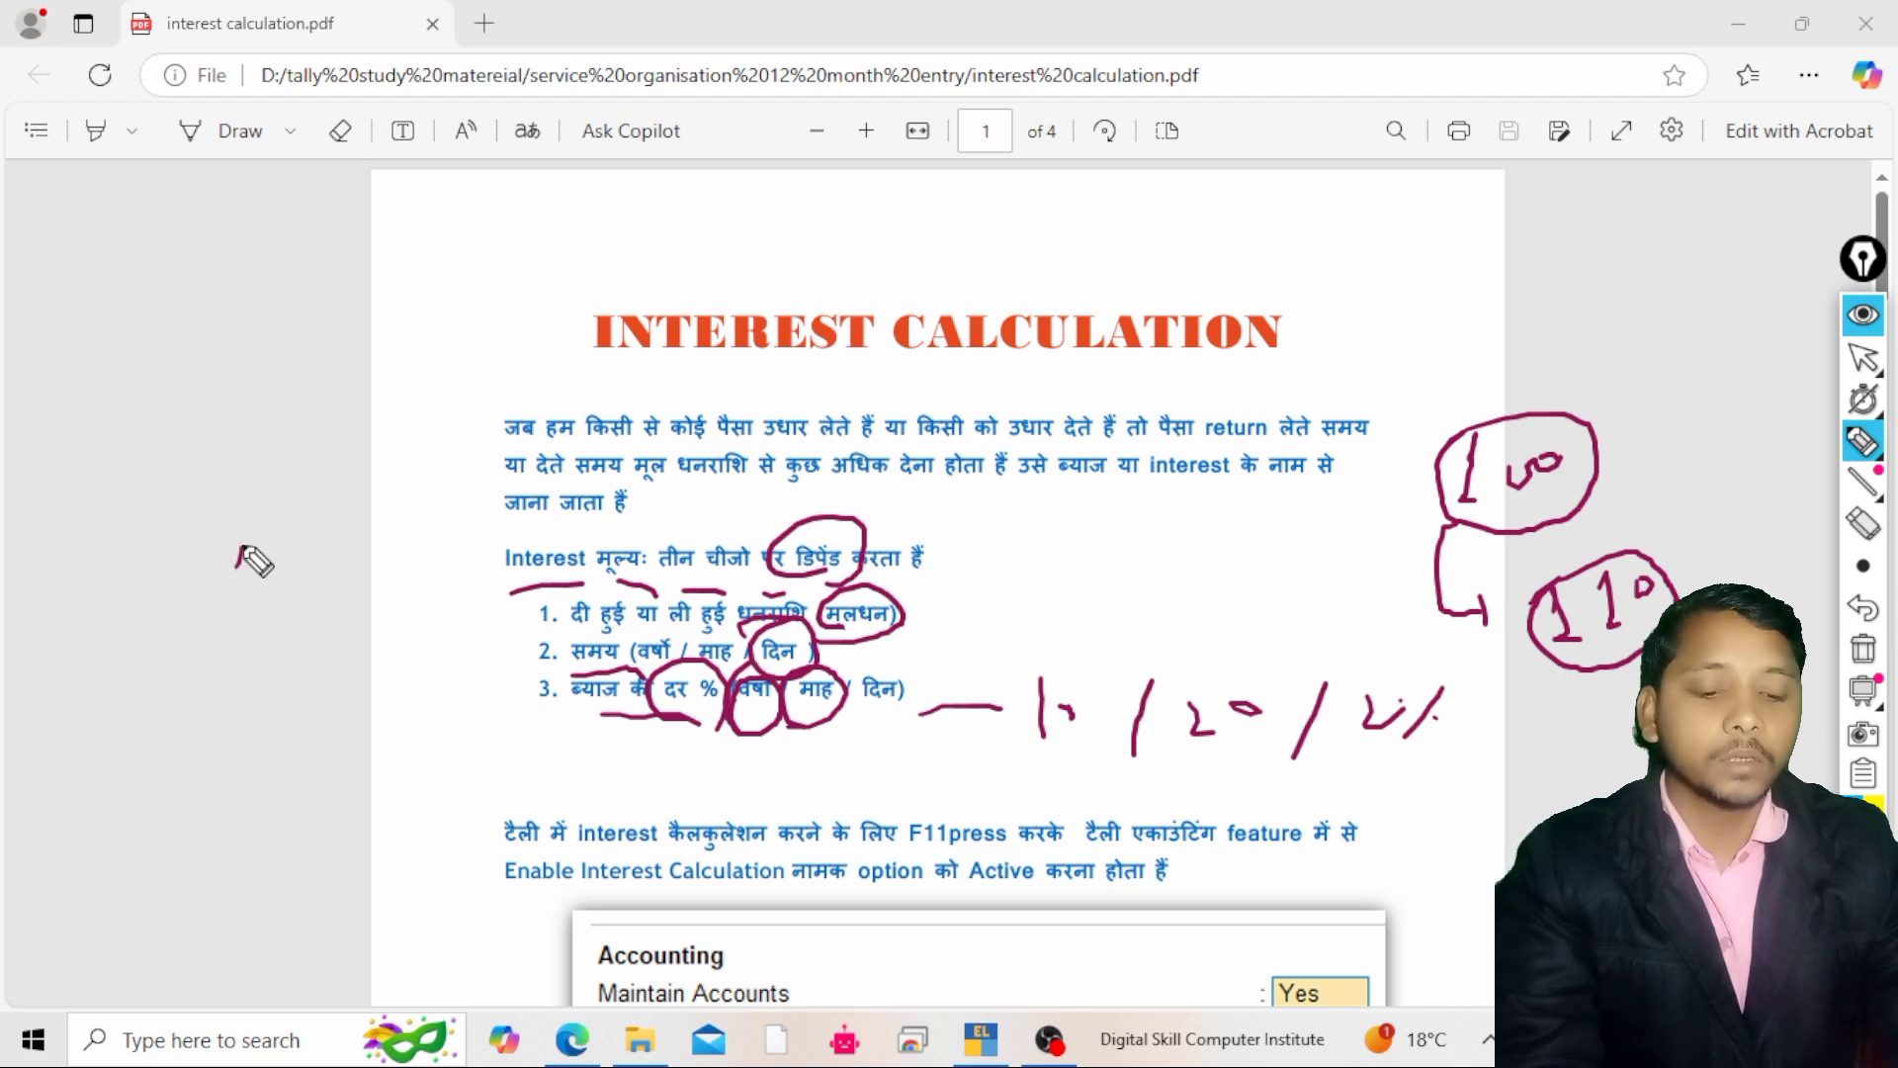
mouse_move(238, 541)
left_mouse_down()
mouse_move(293, 606)
mouse_move(289, 564)
left_mouse_up()
left_click_drag(243, 660, 365, 574)
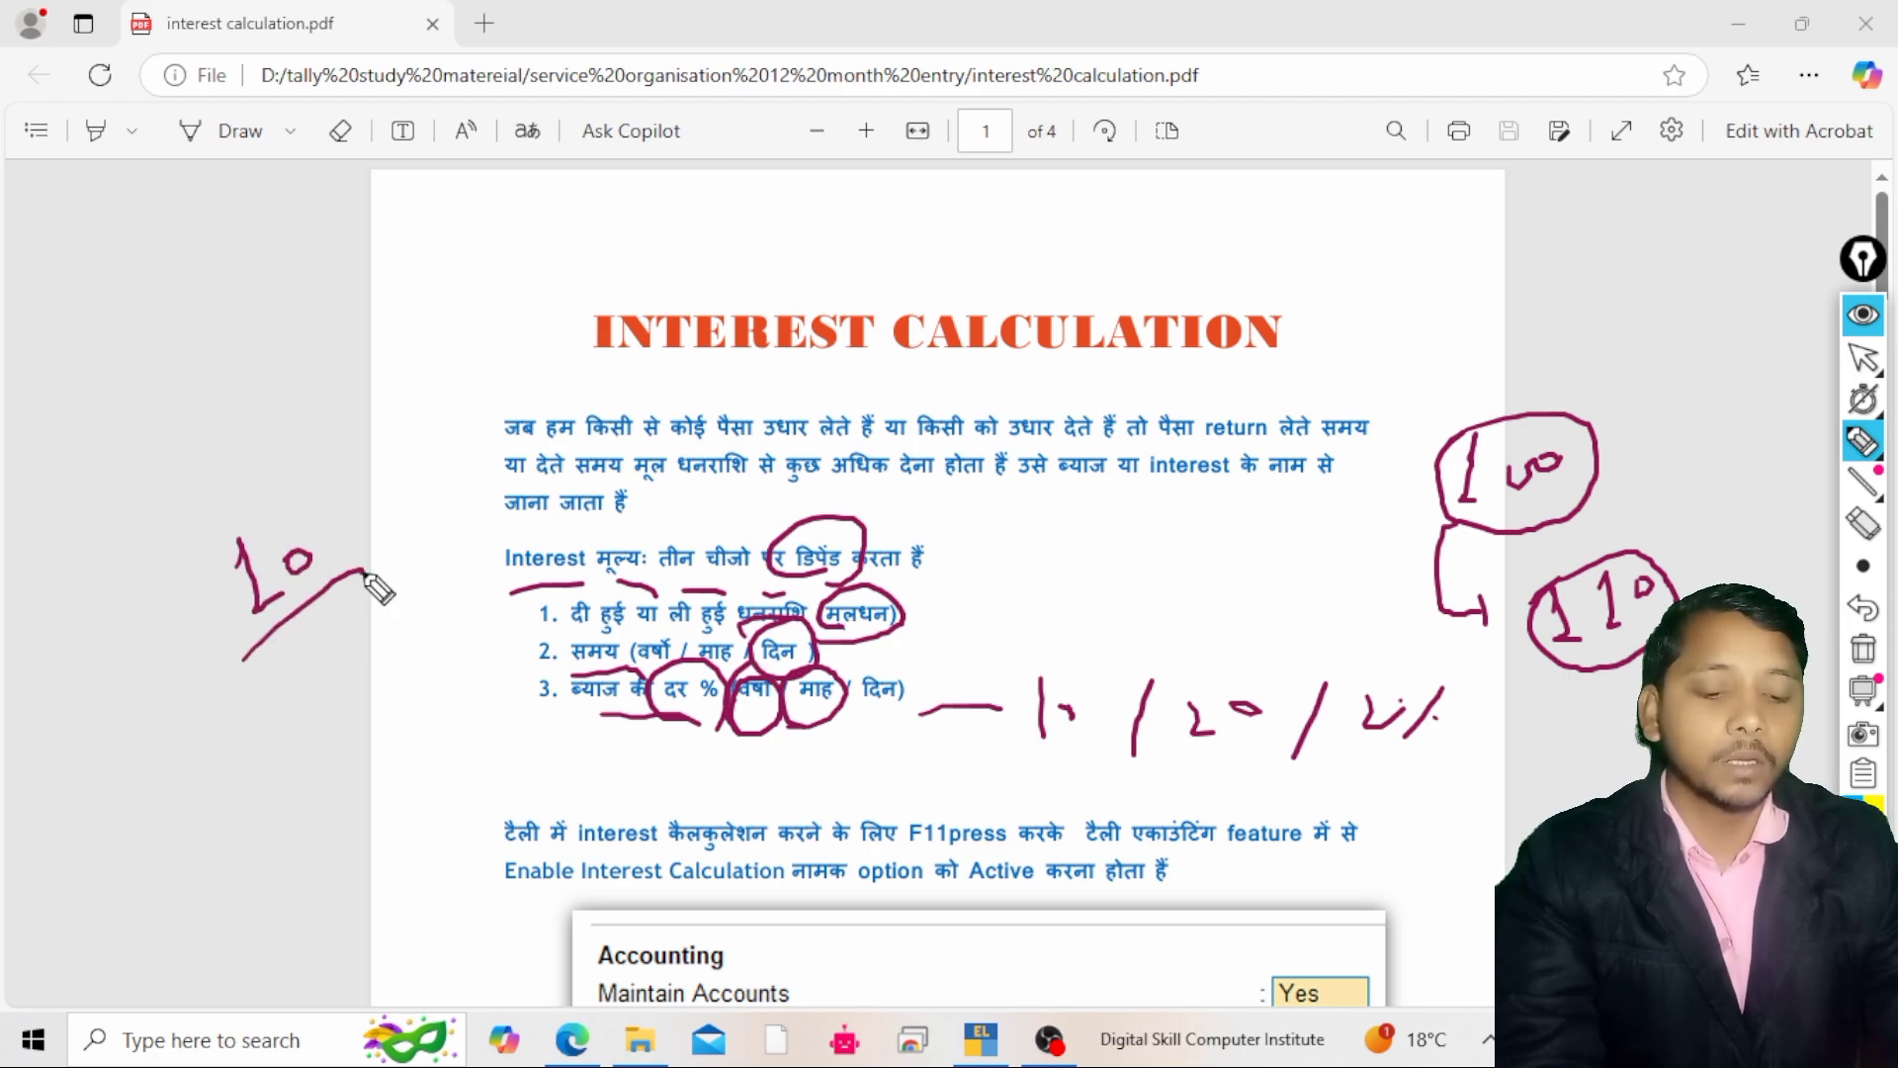
mouse_move(295, 667)
left_mouse_down()
mouse_move(332, 699)
mouse_move(375, 660)
left_mouse_up()
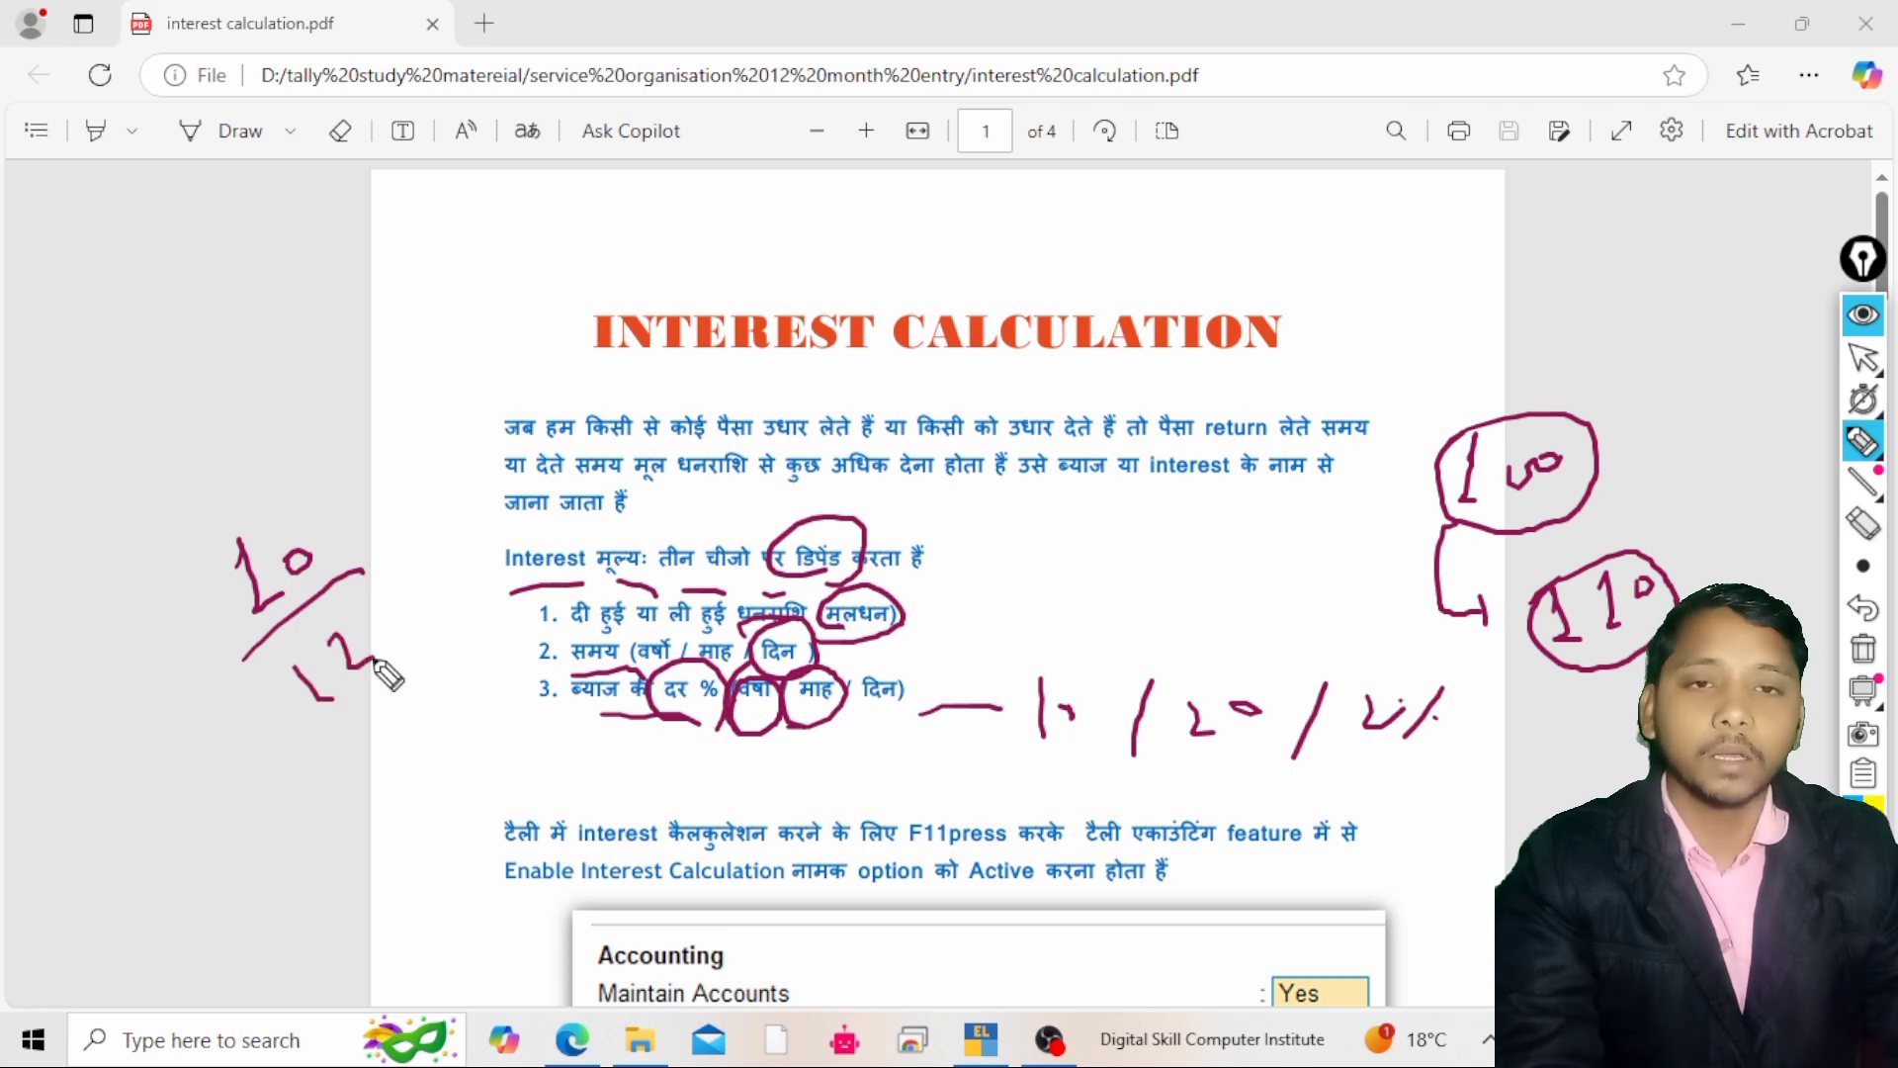
left_click_drag(370, 612, 314, 742)
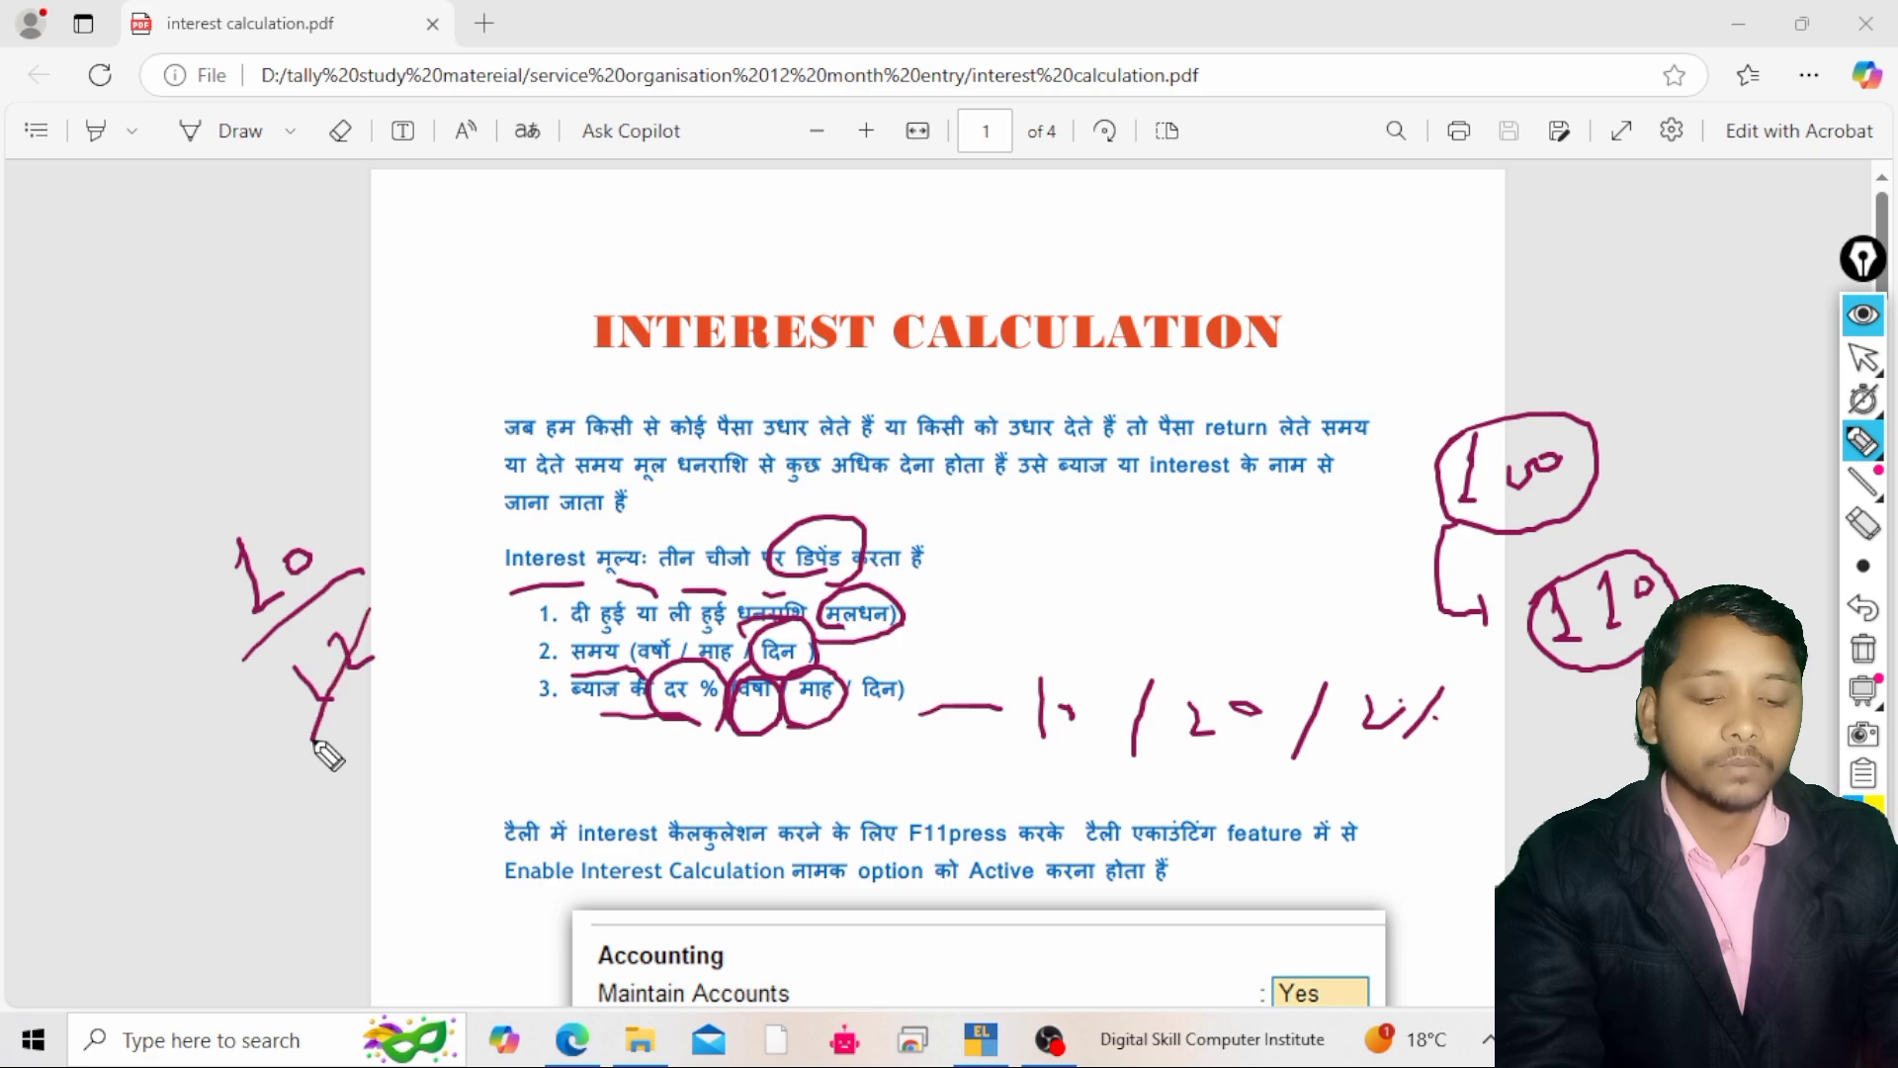
left_click_drag(322, 500, 256, 619)
mouse_move(367, 472)
left_mouse_down()
mouse_move(400, 514)
mouse_move(425, 442)
mouse_move(384, 569)
mouse_move(445, 598)
left_mouse_up()
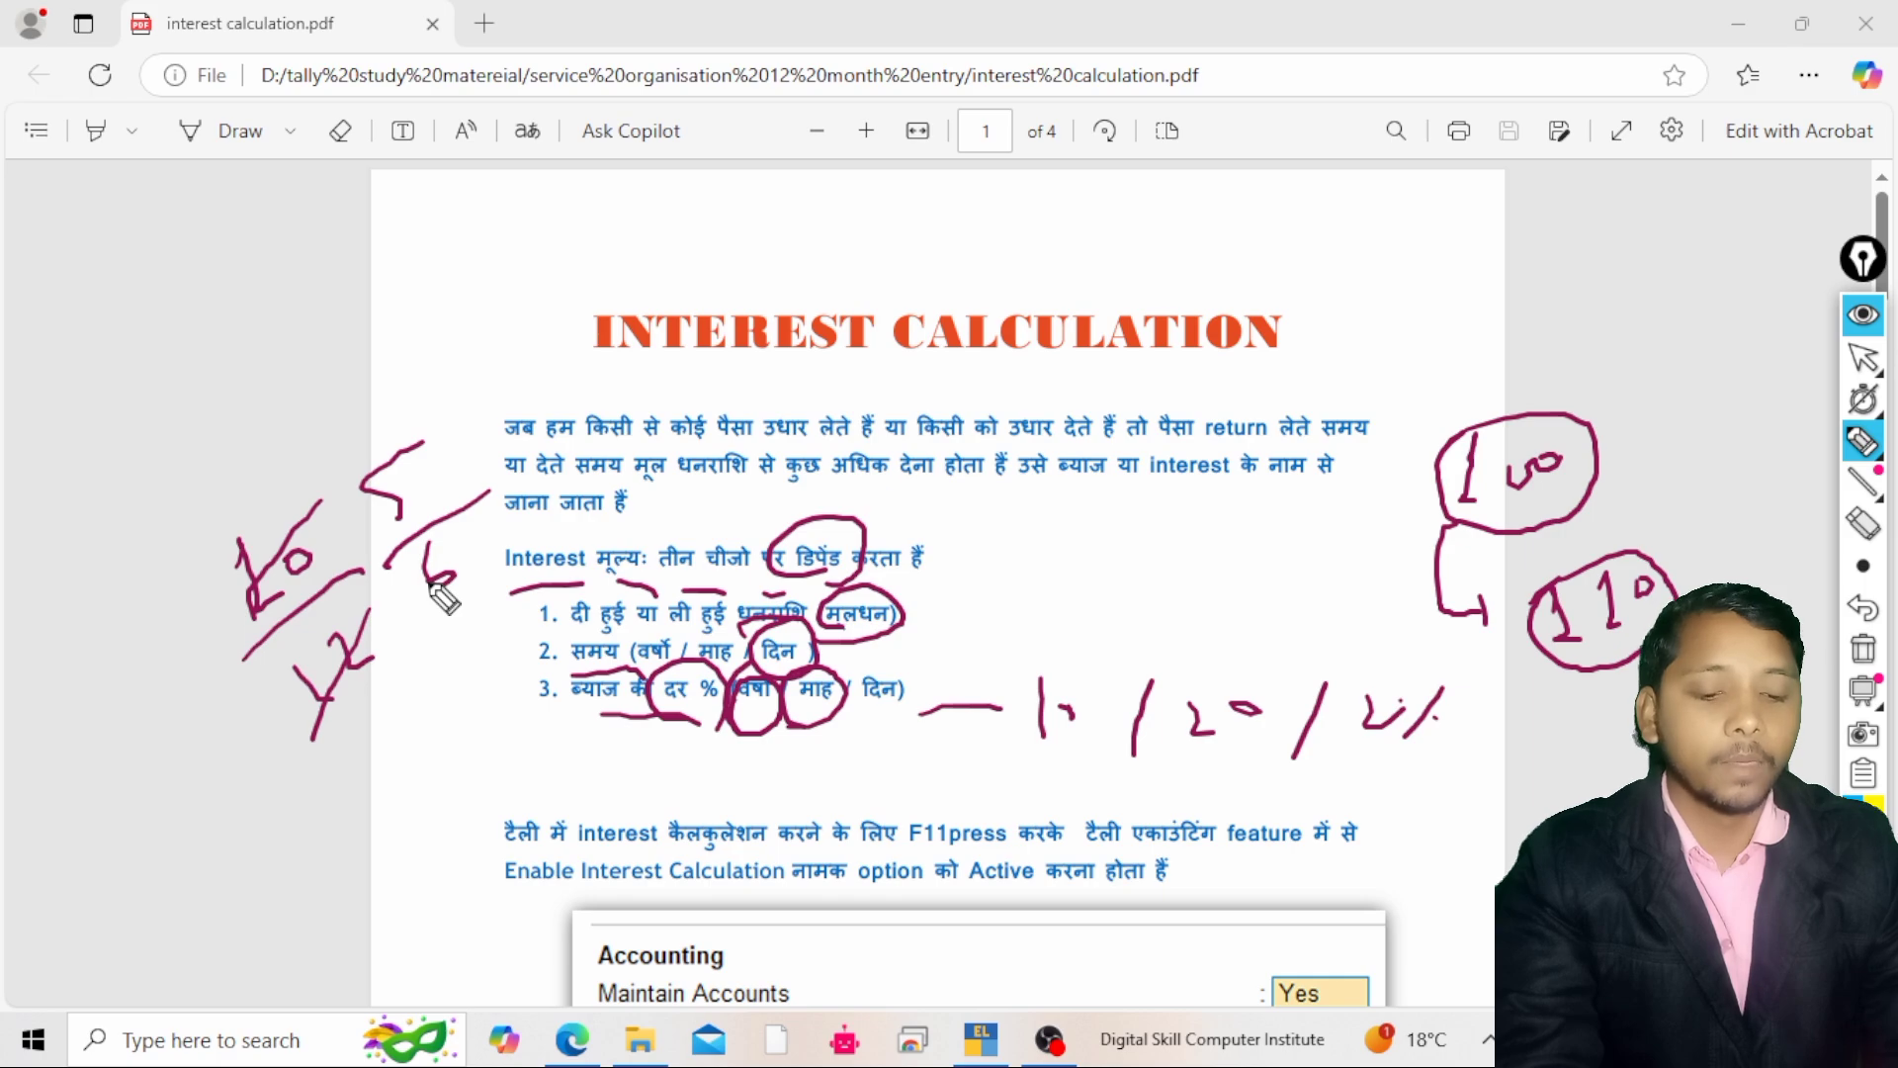
left_click_drag(252, 388, 407, 348)
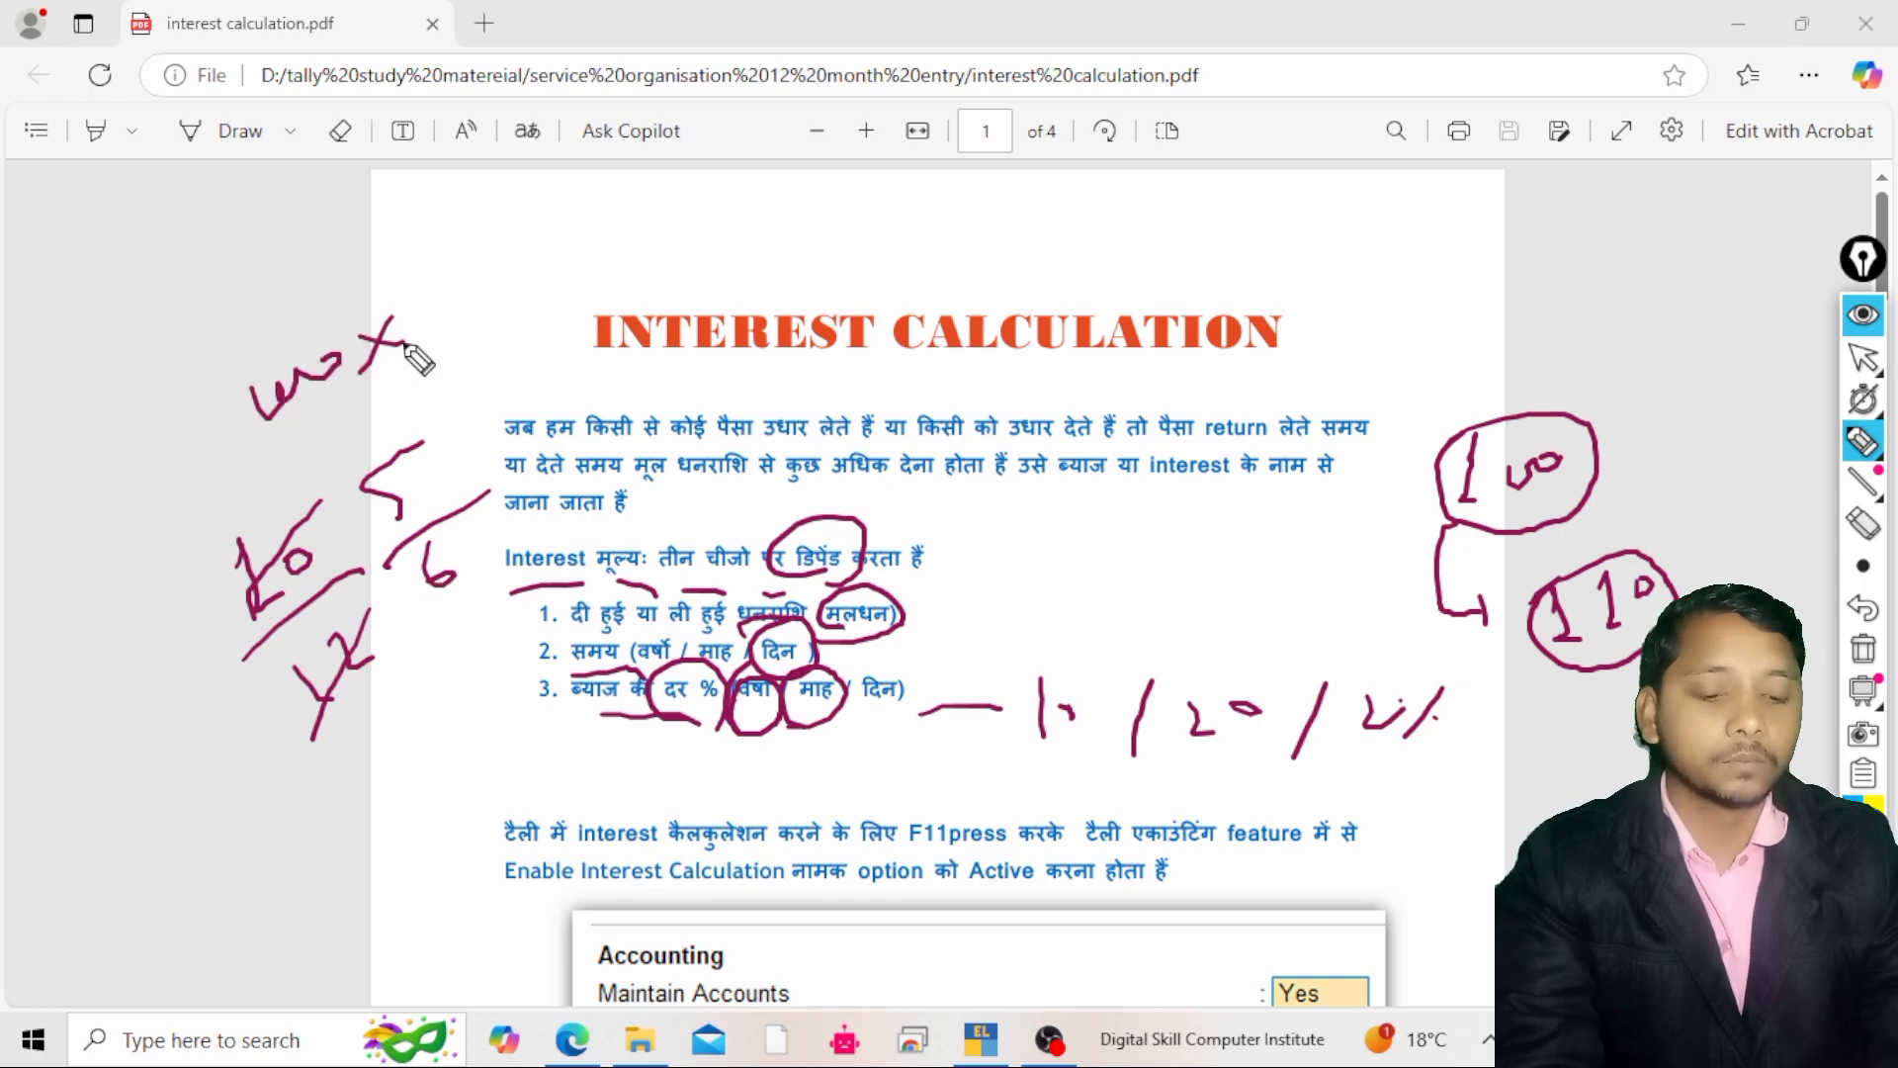
left_click_drag(511, 250, 366, 385)
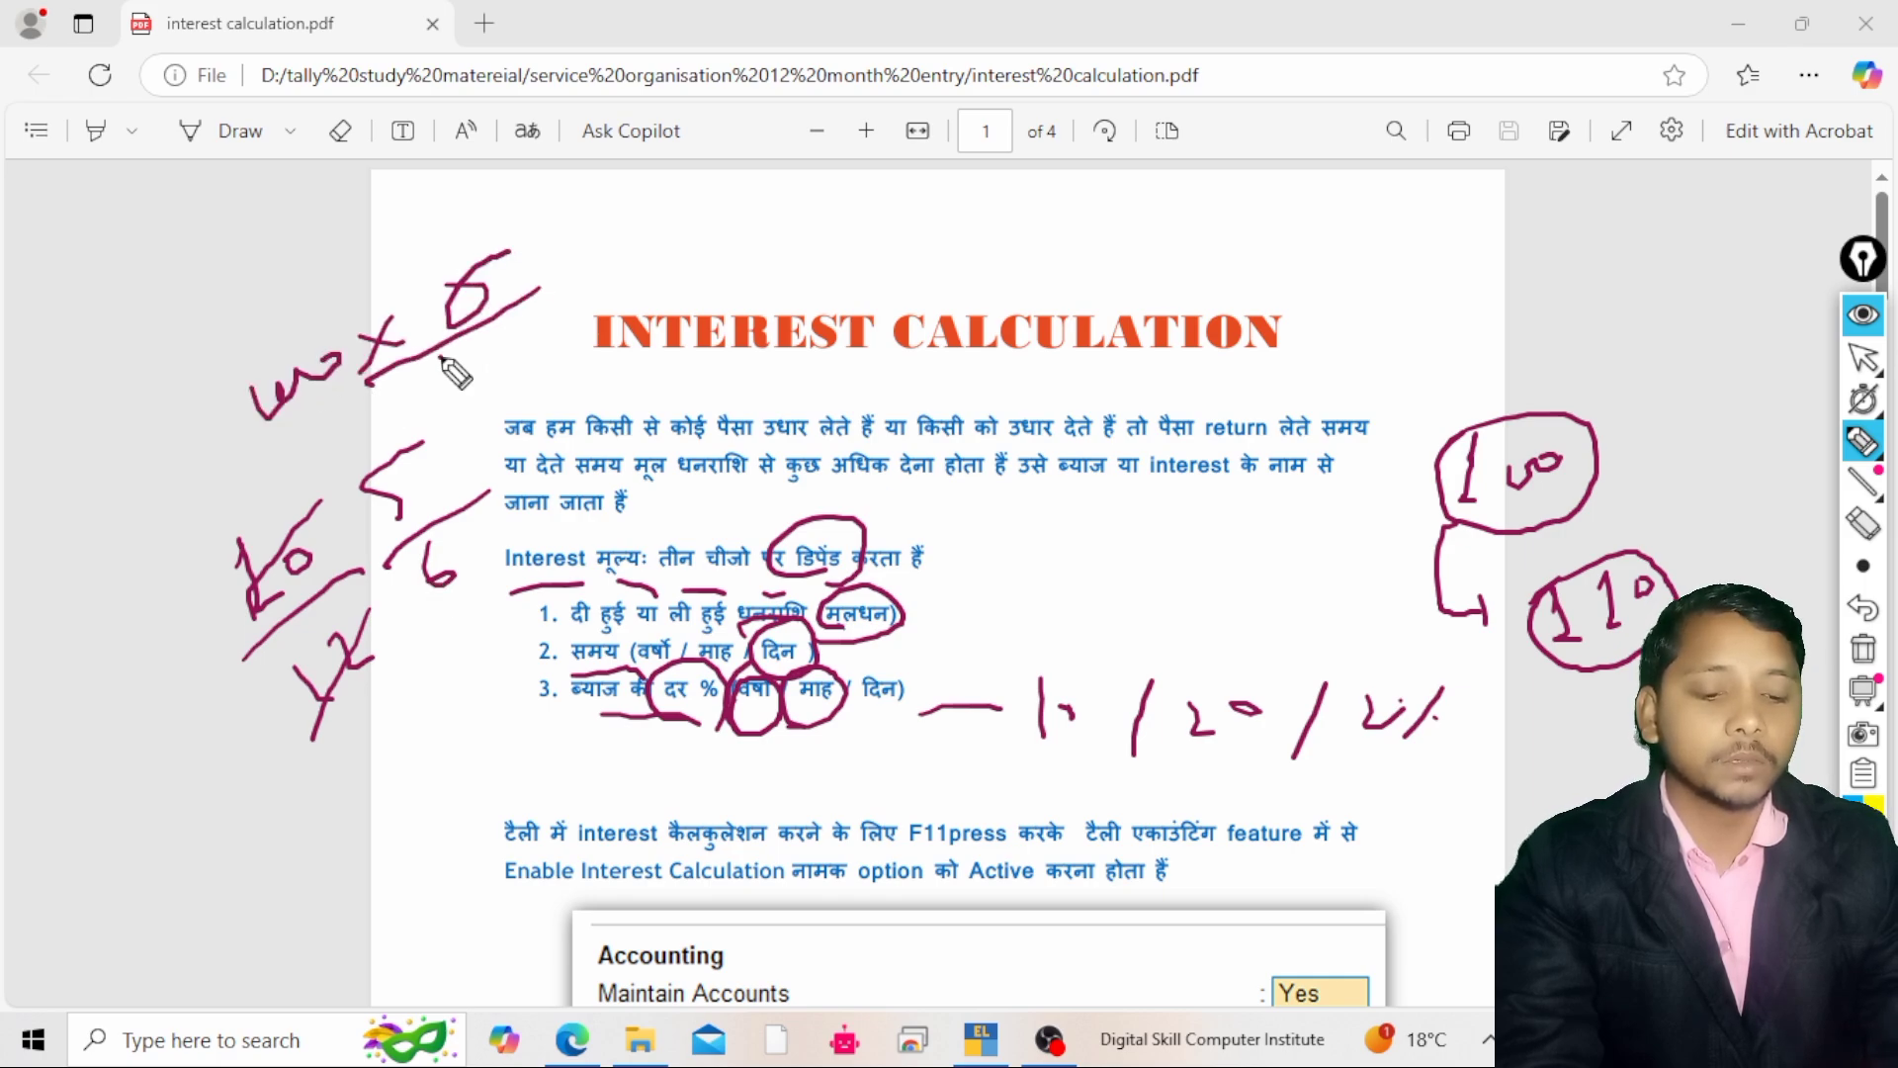
mouse_move(215, 400)
left_mouse_down()
mouse_move(499, 242)
mouse_move(338, 450)
mouse_move(251, 384)
left_mouse_up()
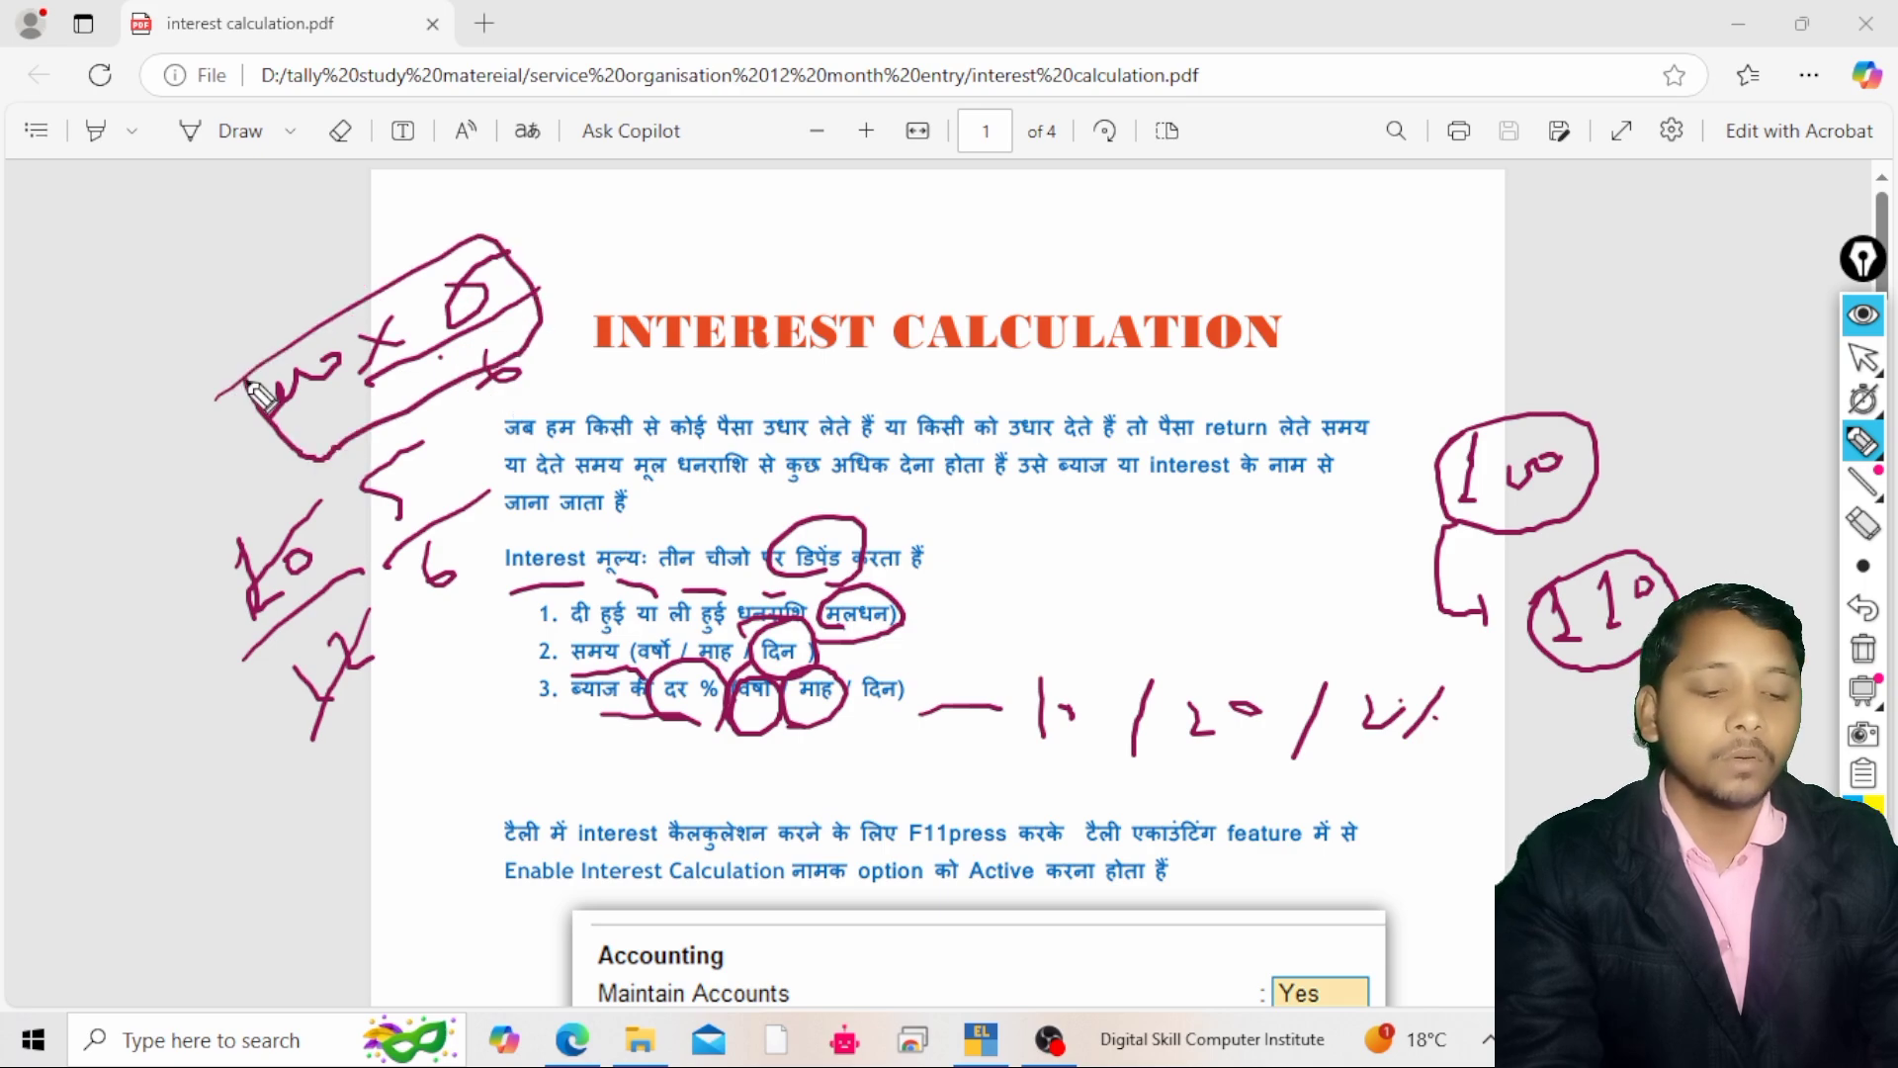
Clear all screen-pen annotations and switch the overlay back to pointer mode
mouse_move(1461, 417)
left_mouse_down()
mouse_move(1611, 445)
mouse_move(1465, 447)
left_mouse_up()
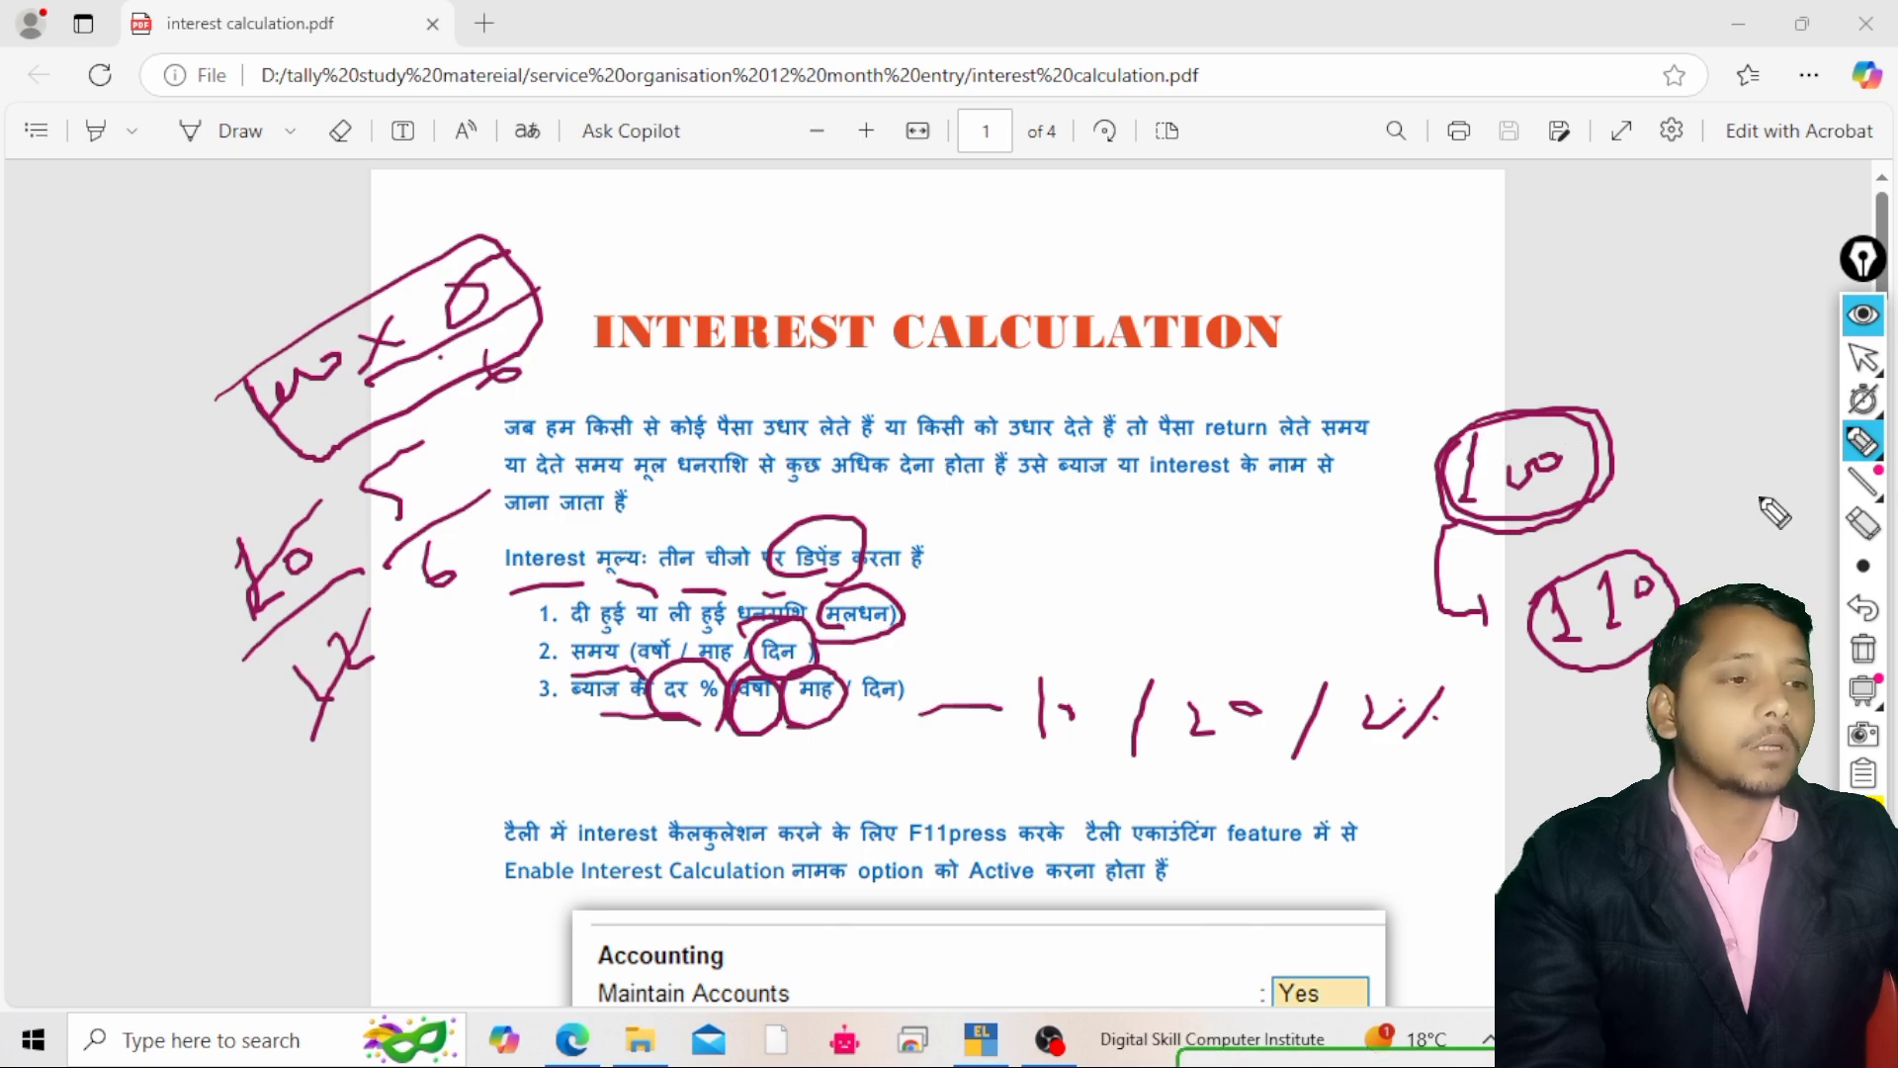
left_click(1864, 655)
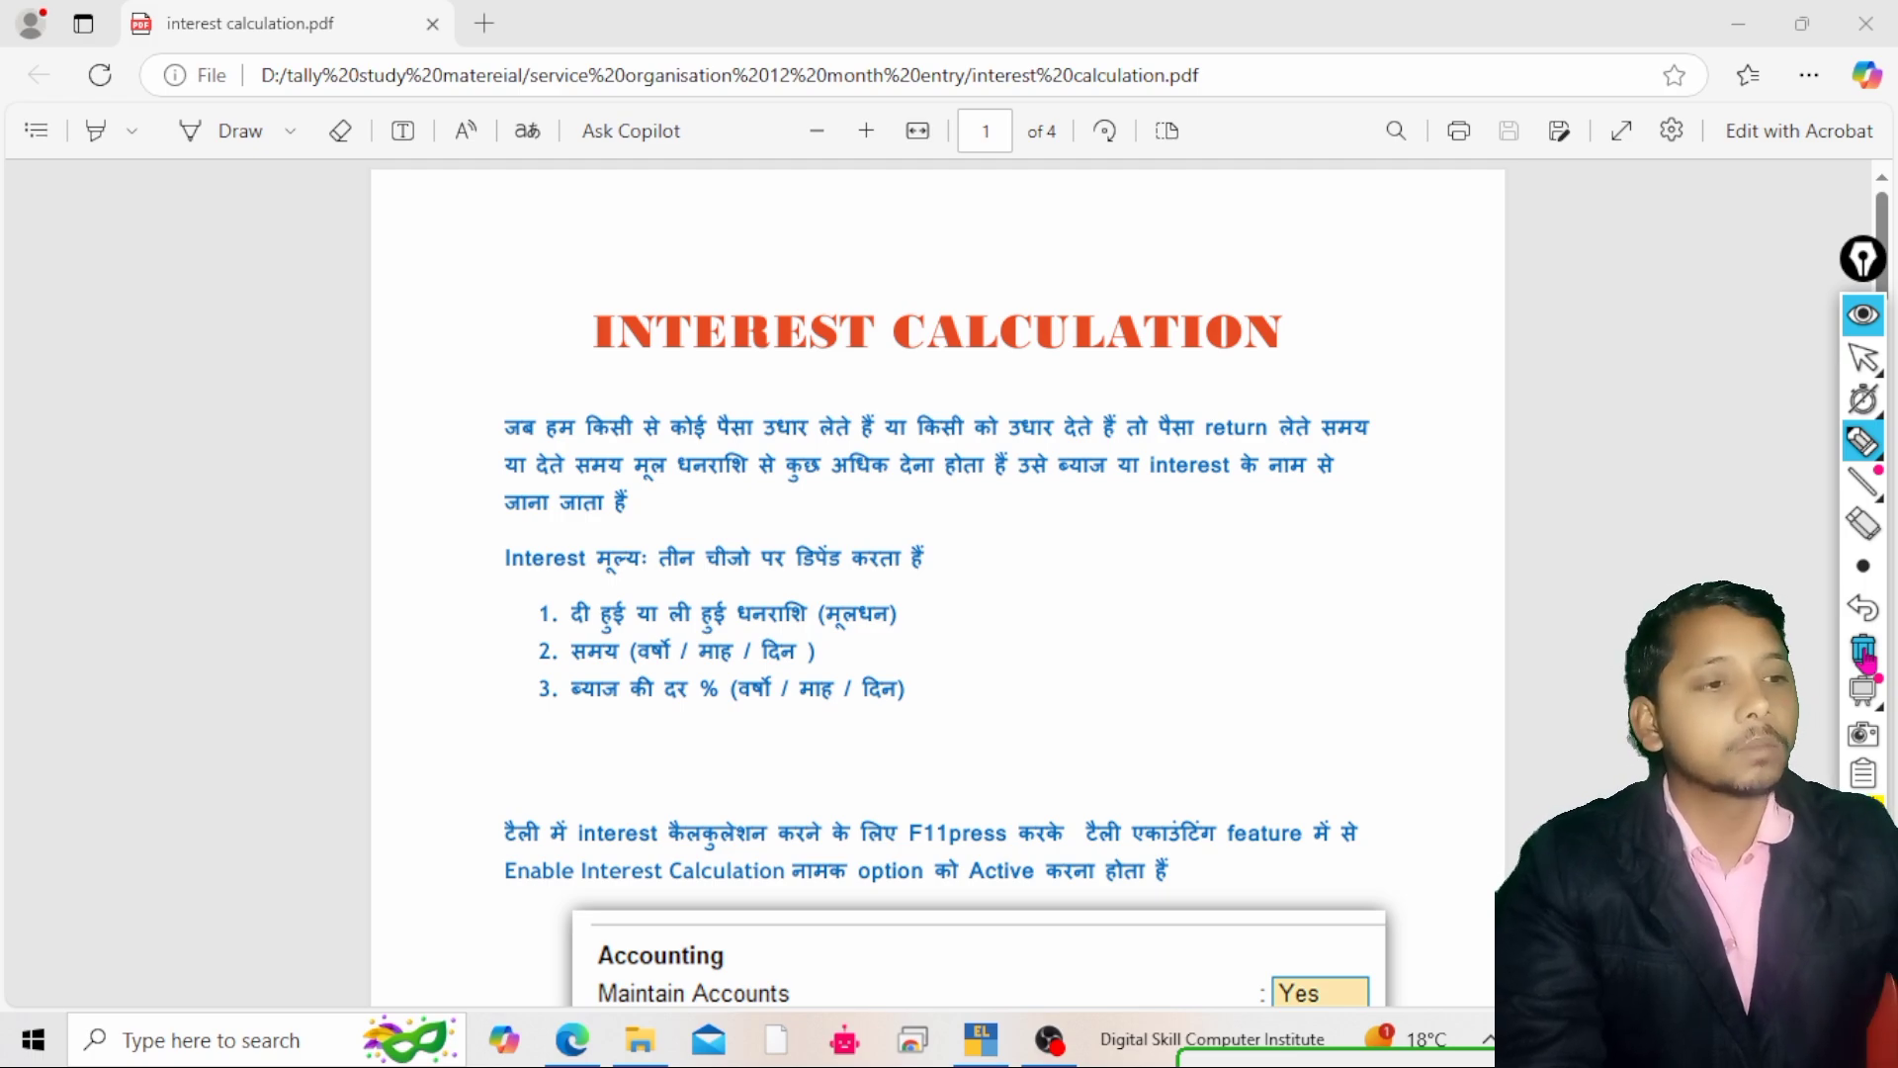
mouse_move(1864, 358)
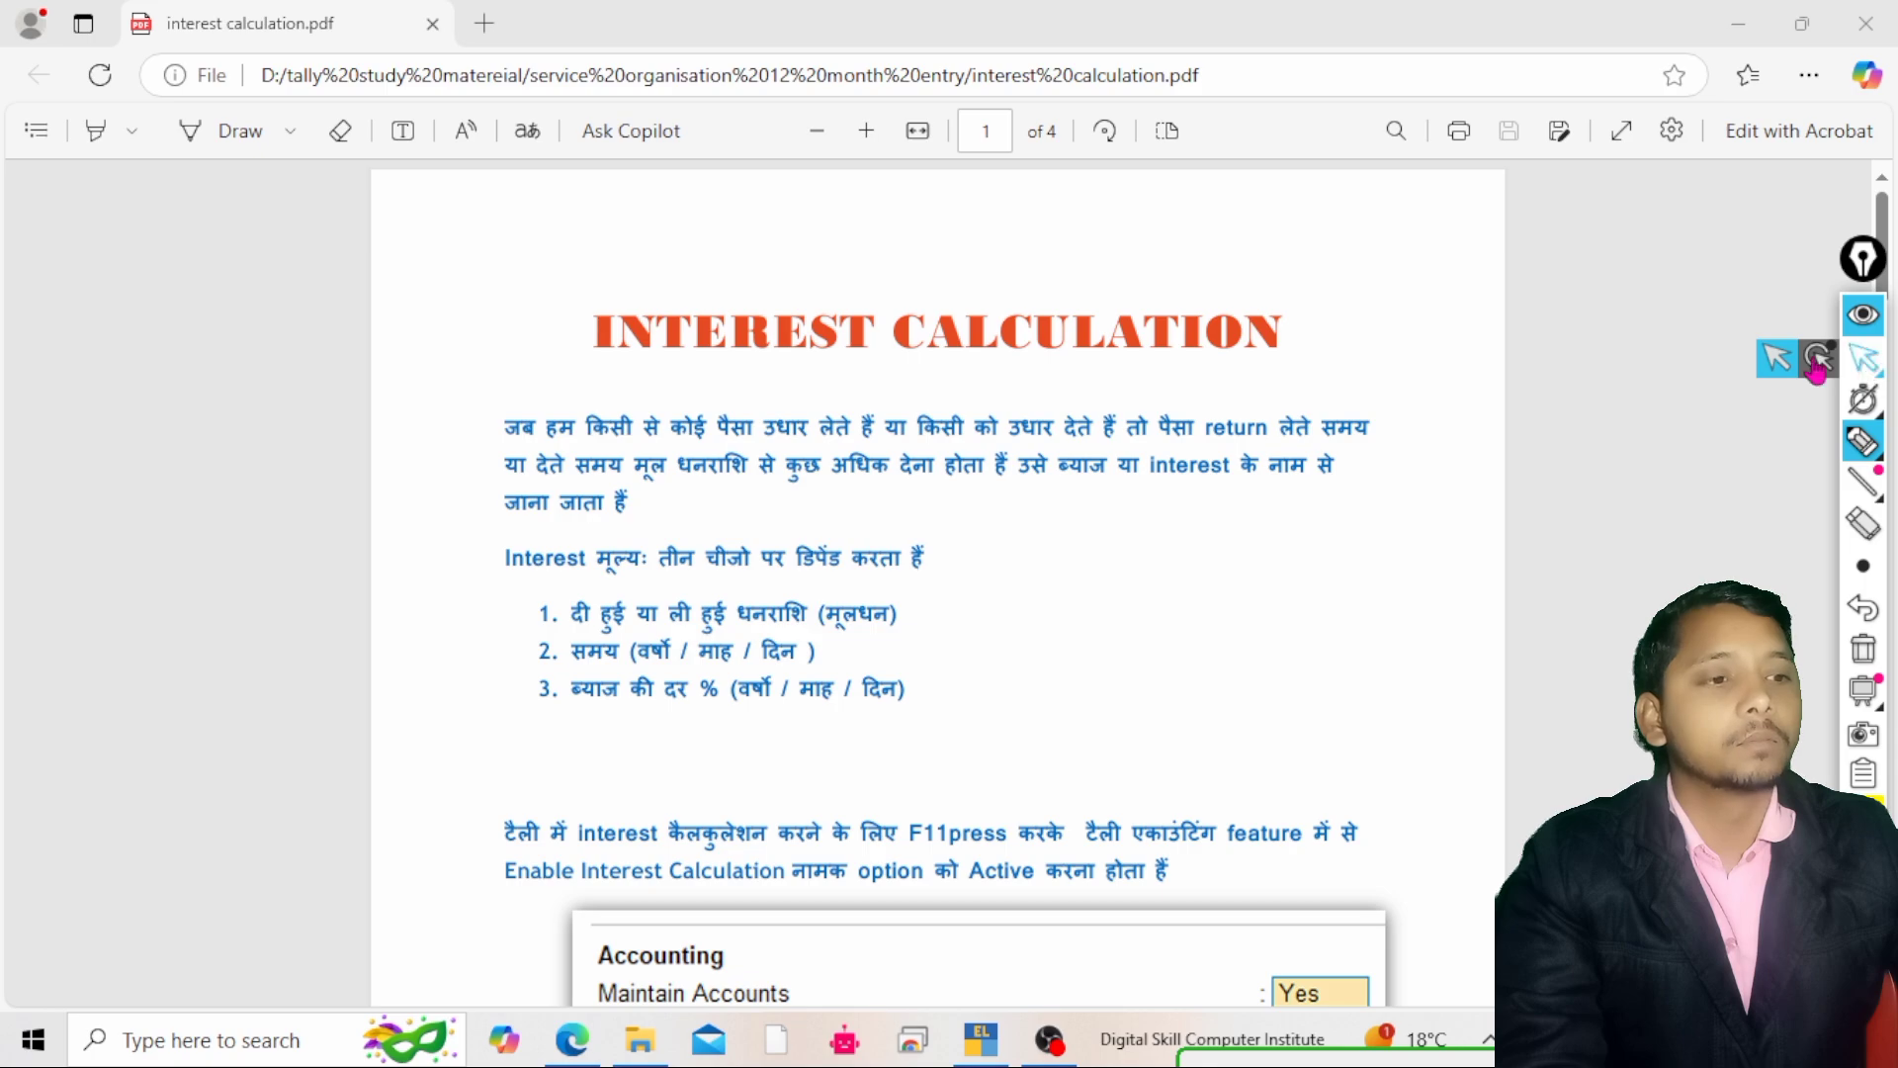
left_click(1777, 360)
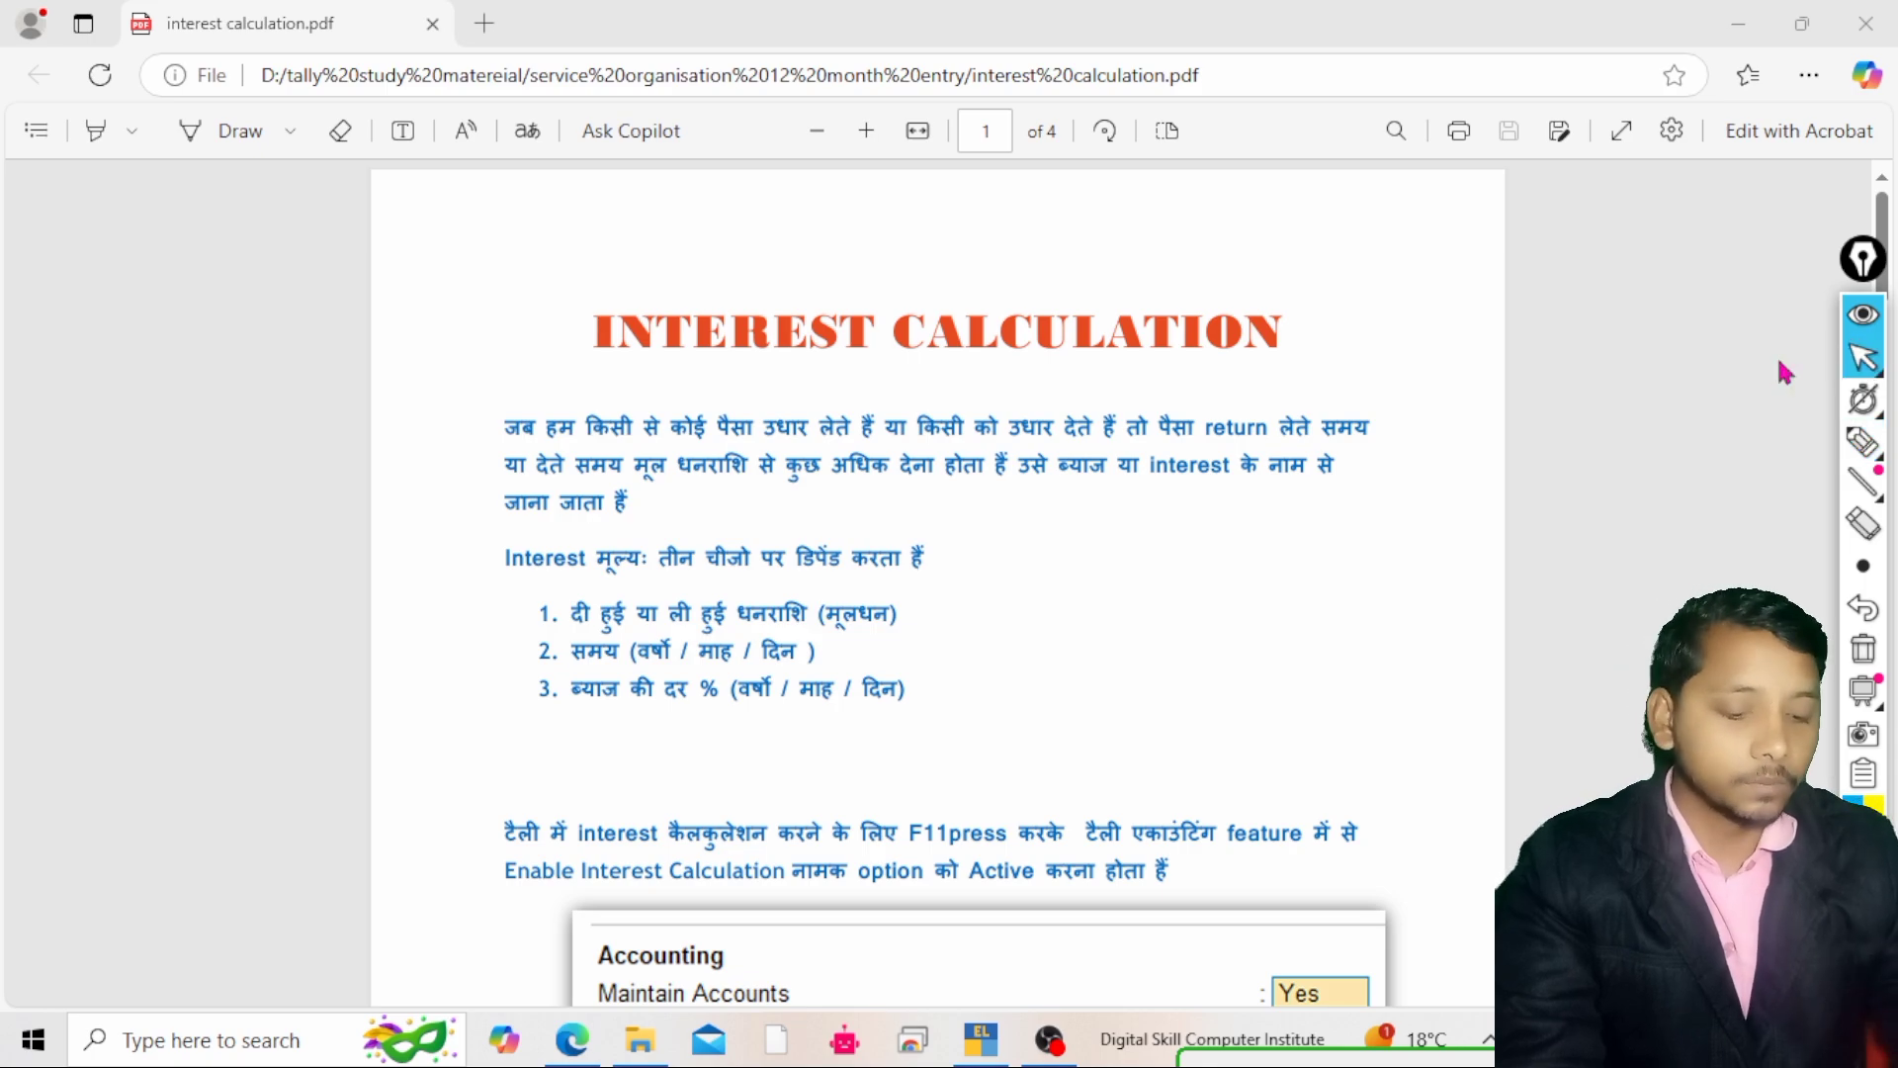
Scroll down to the Enable Interest Calculation feature screenshot in the PDF
scroll(1784, 373, "down", 3)
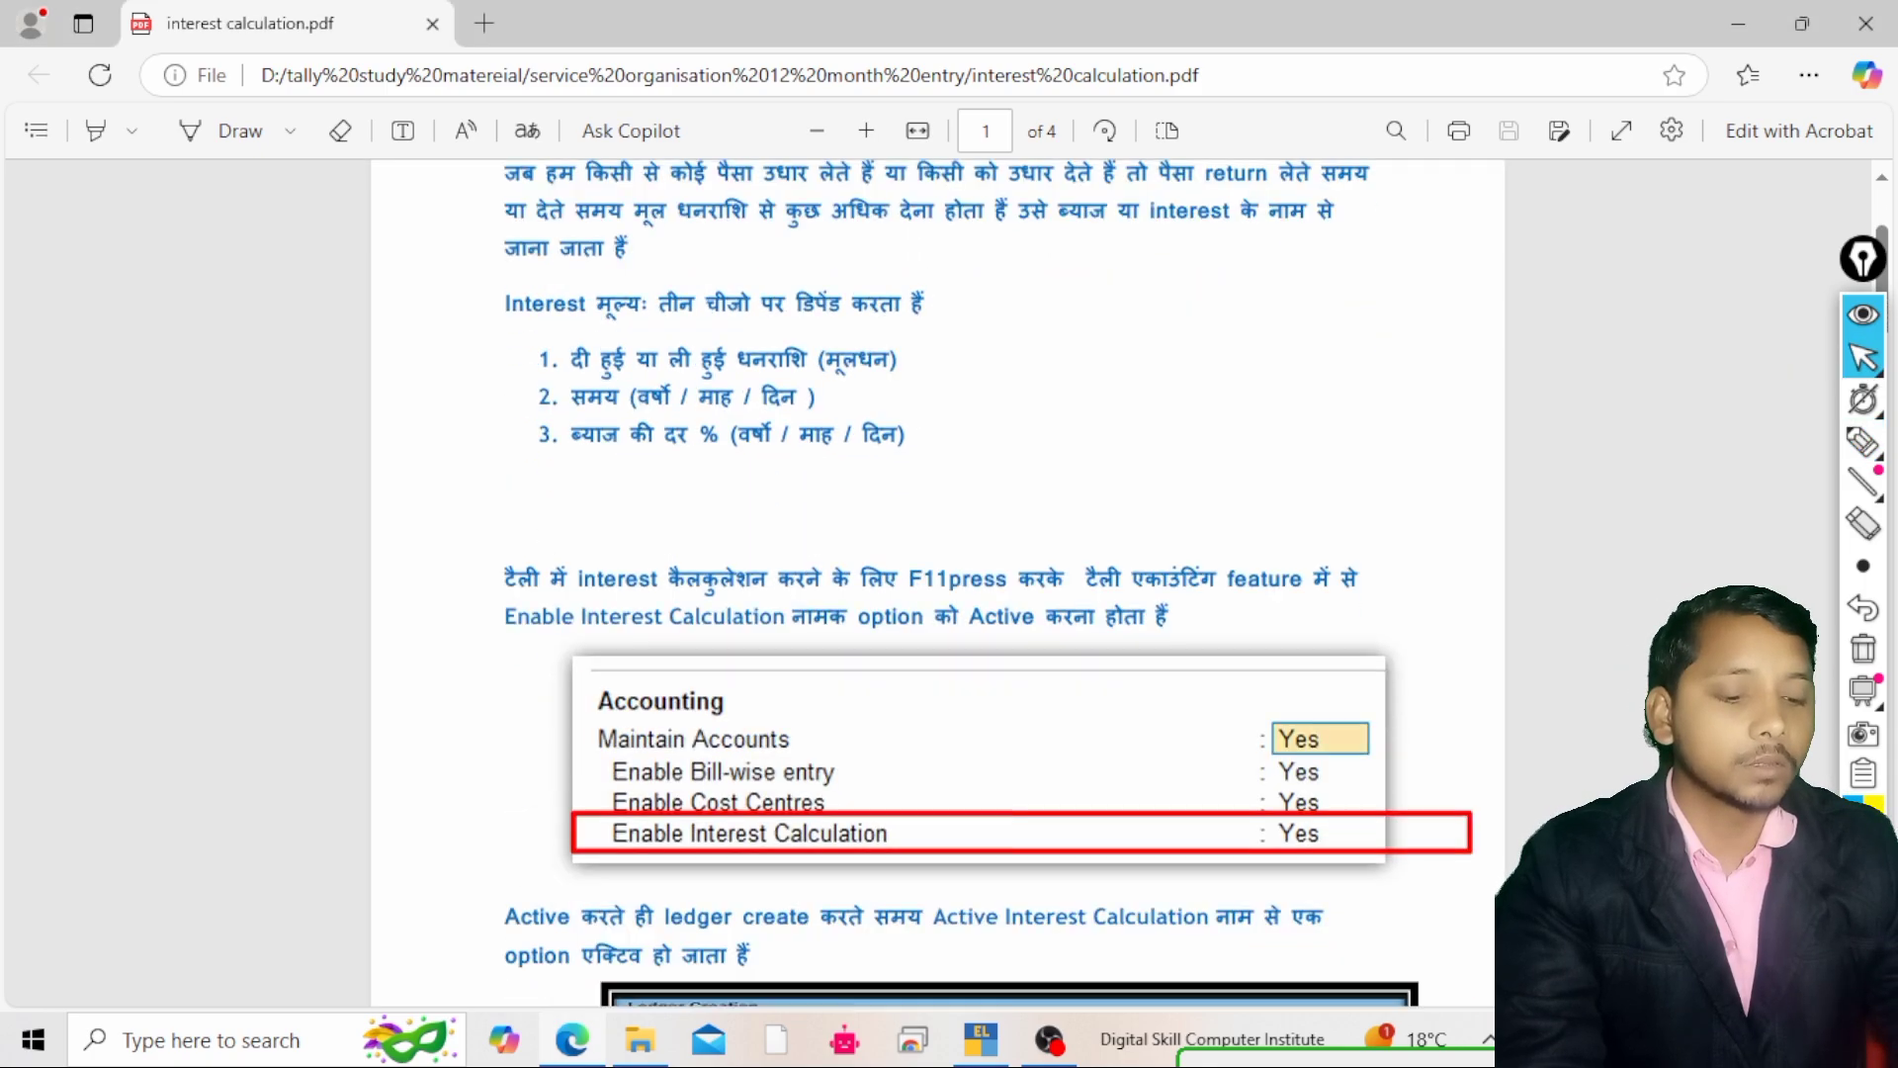
scroll(947, 334, "down", 3)
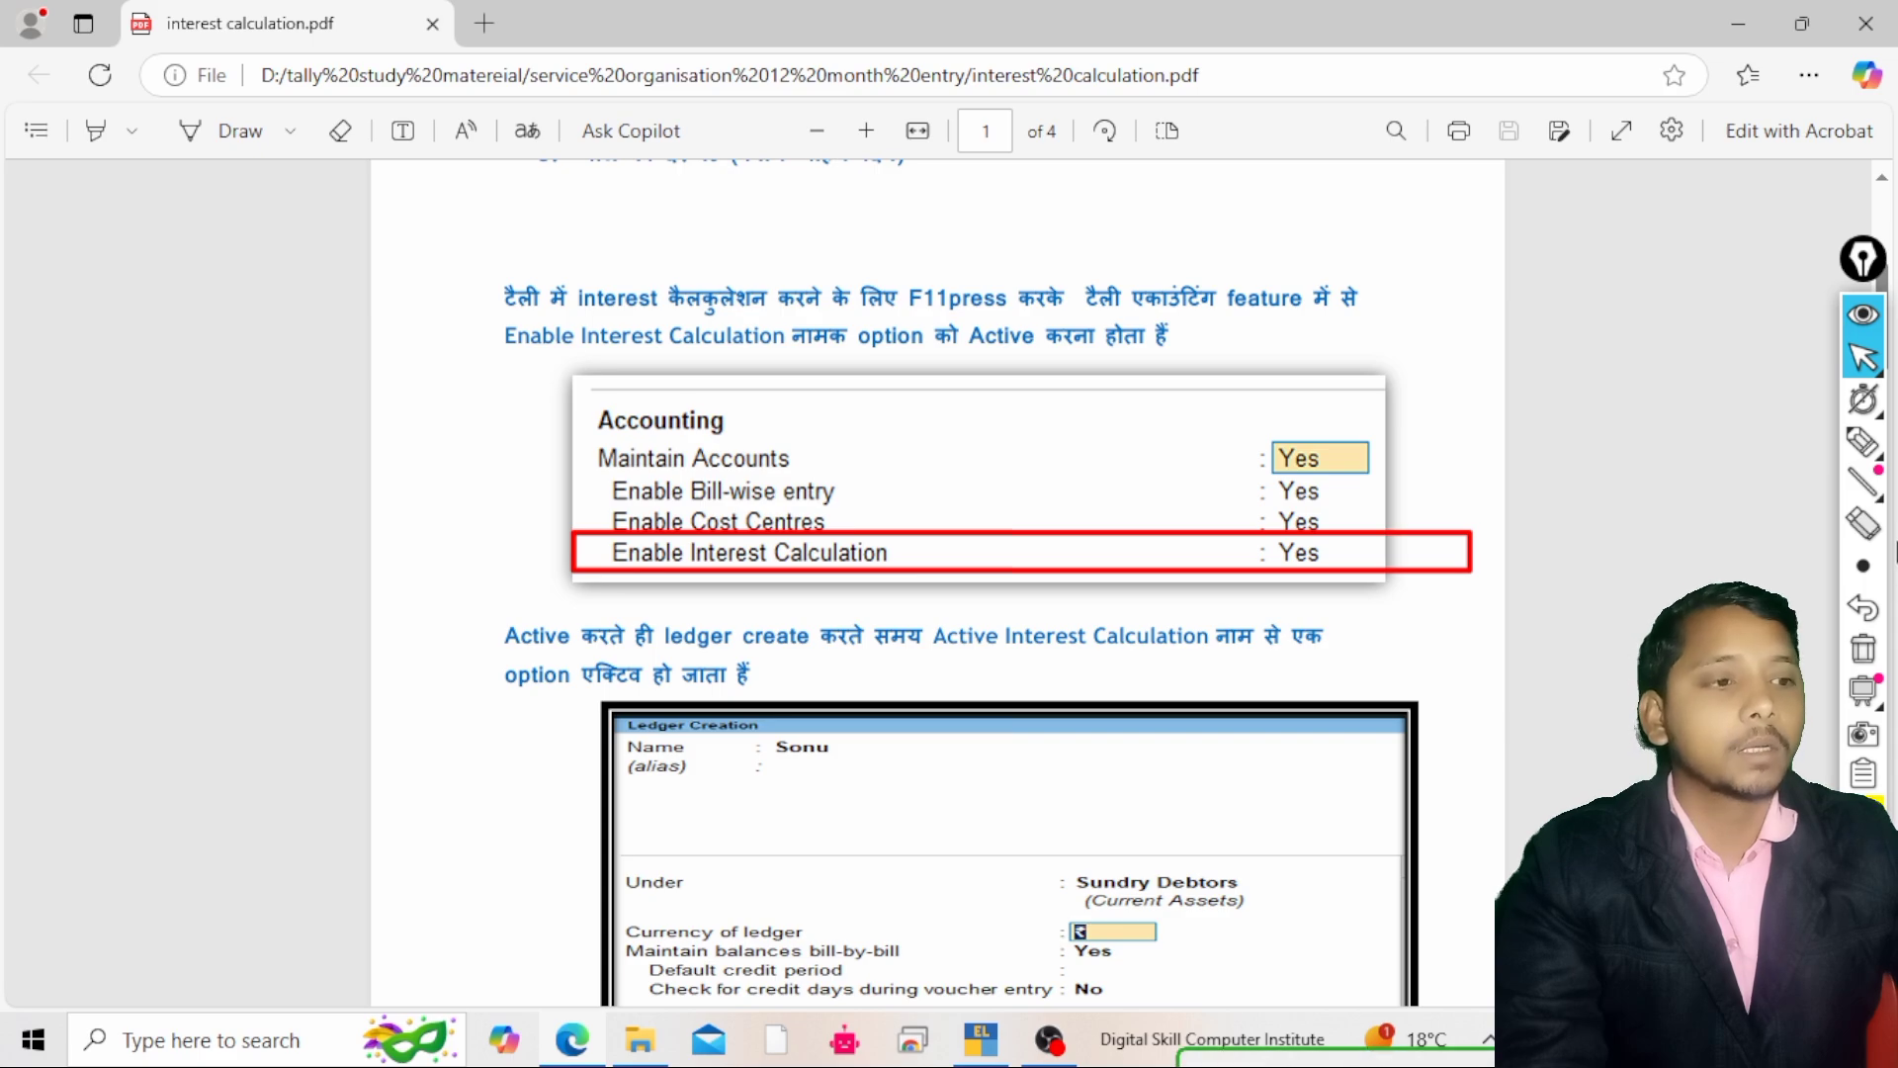
left_click(1867, 450)
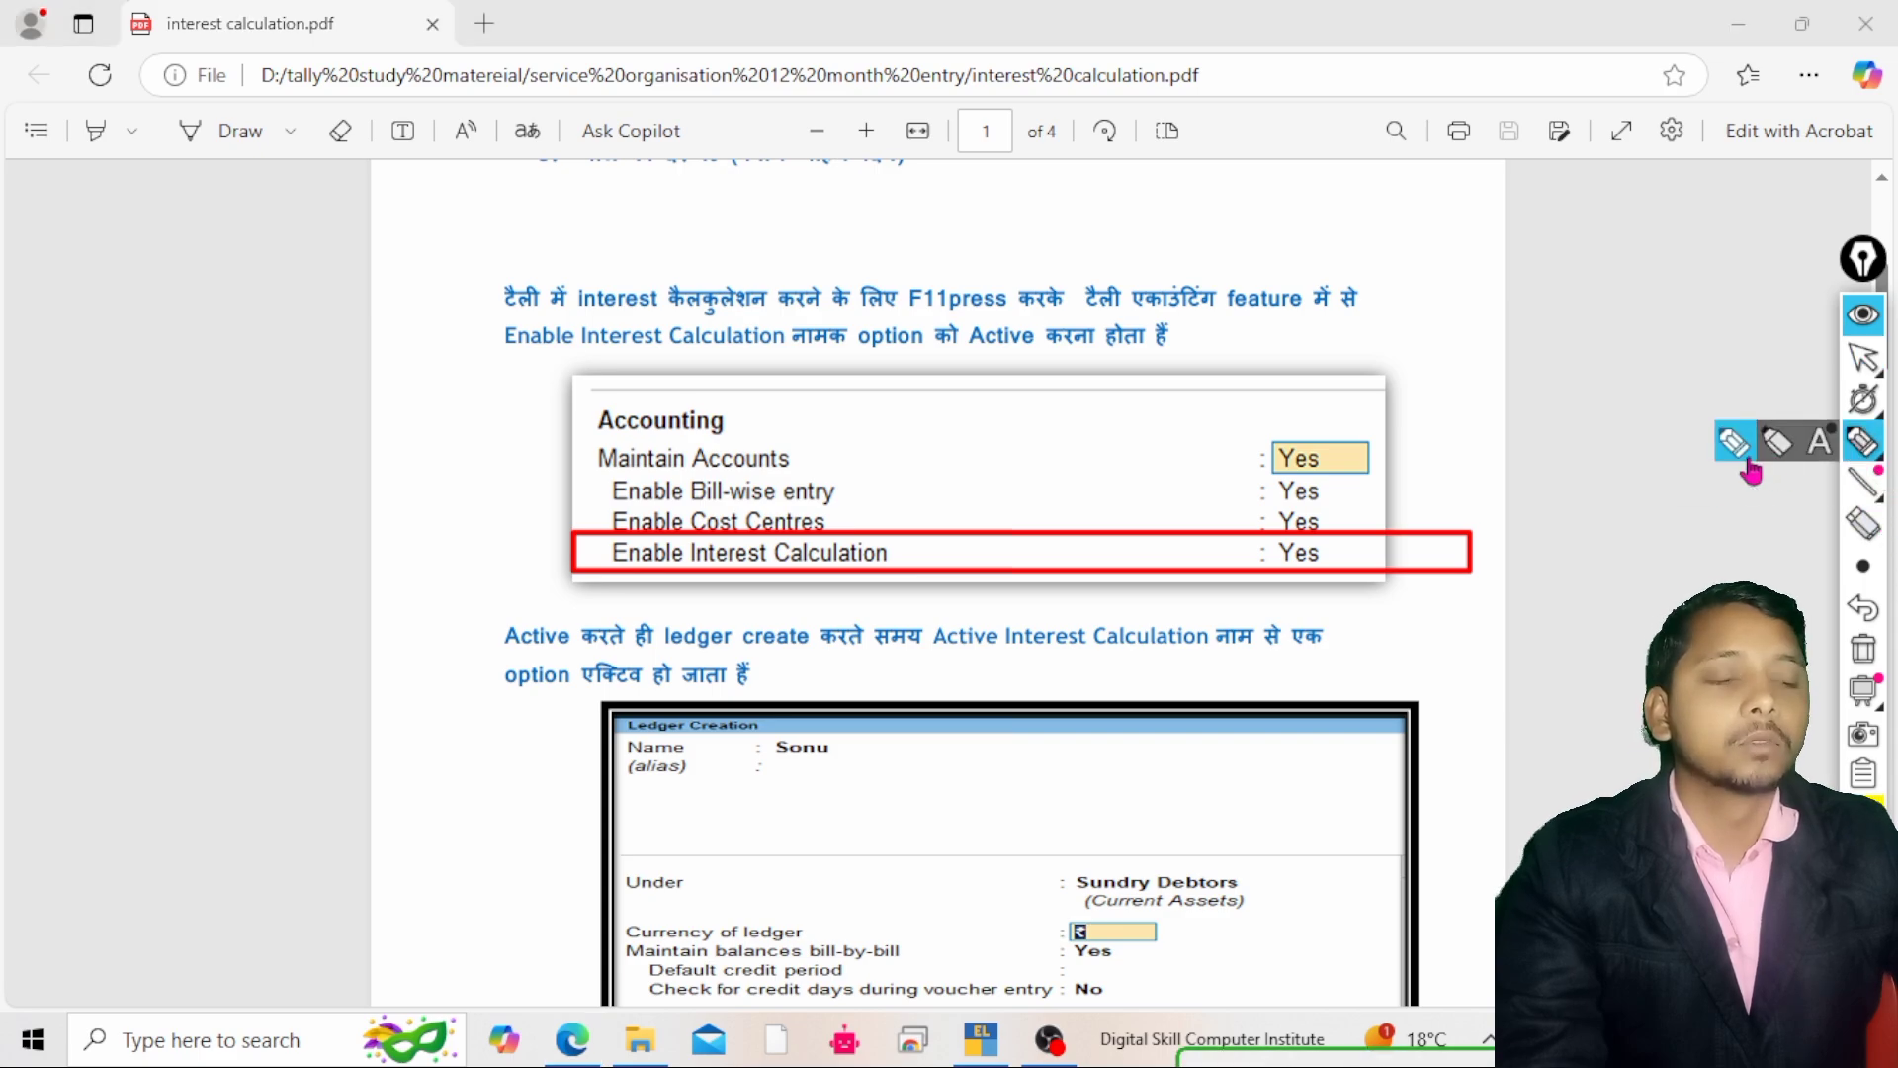
left_click(1745, 457)
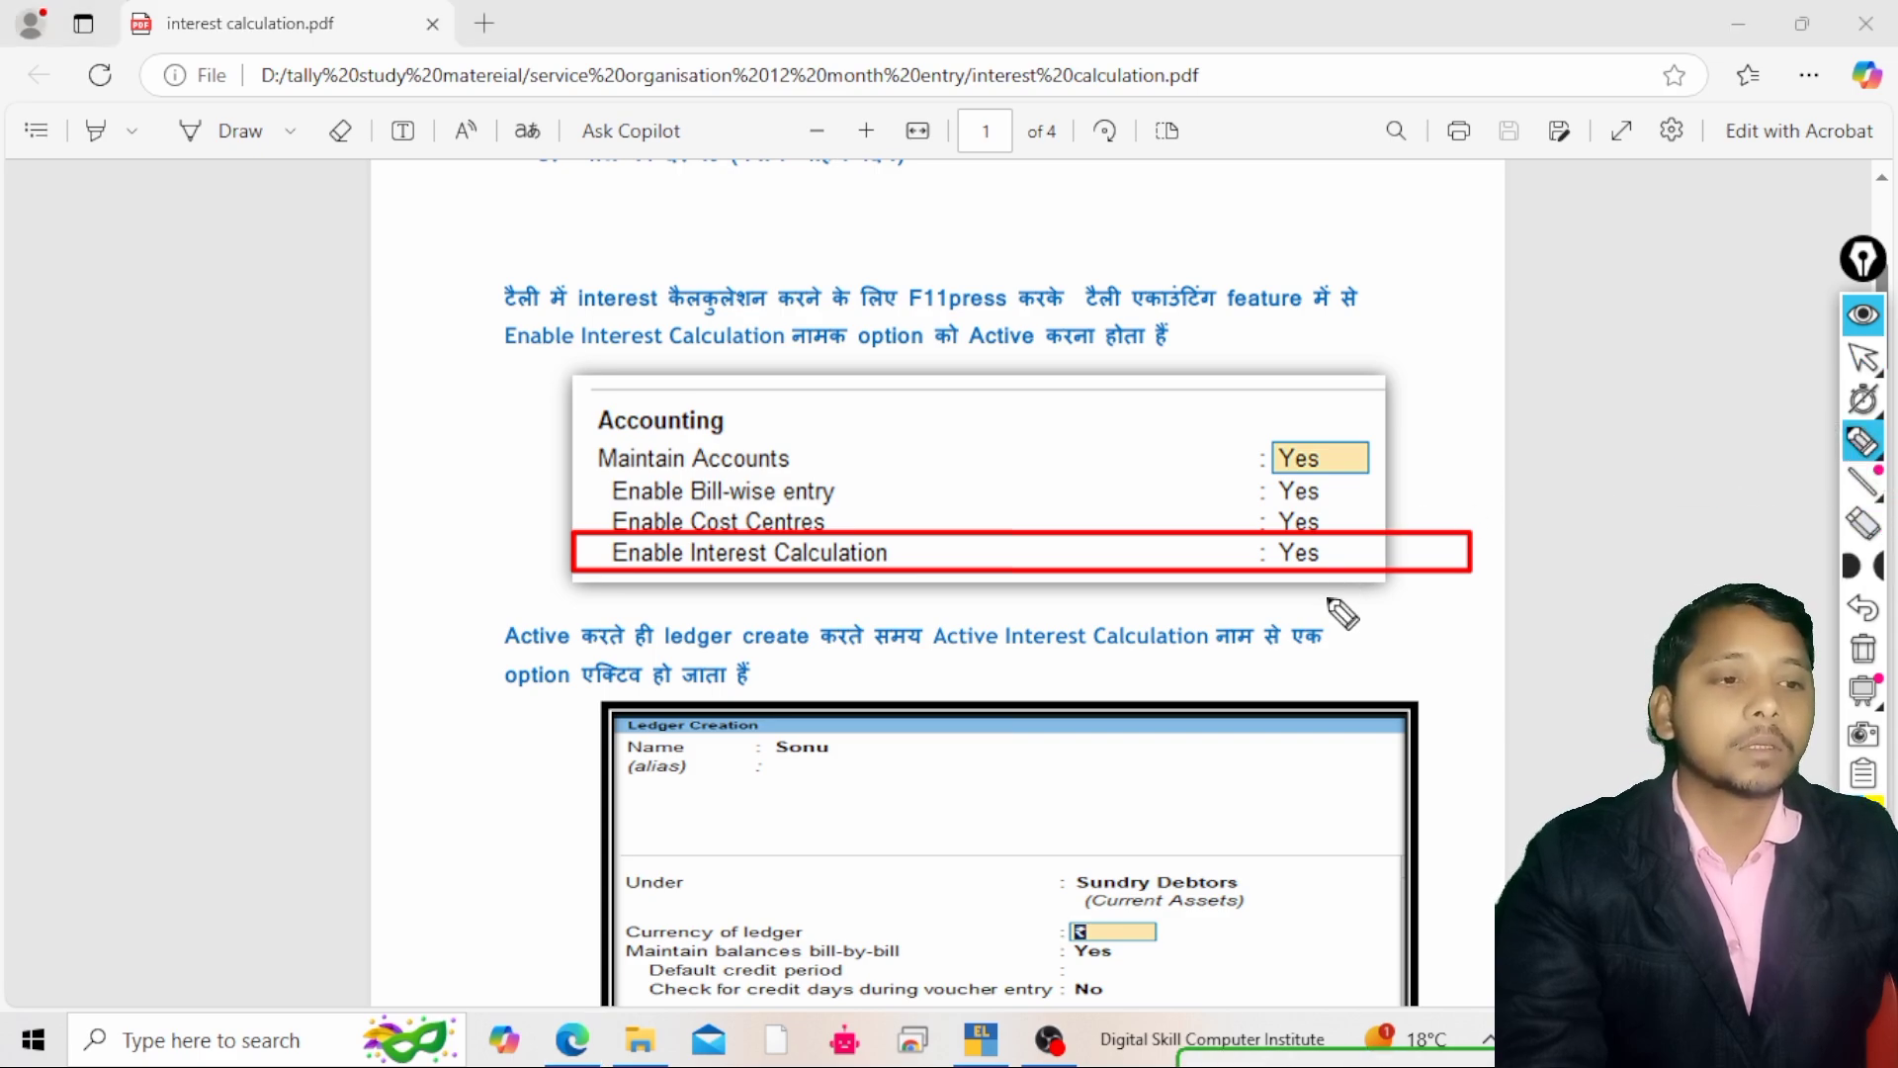
mouse_move(1864, 358)
left_click(1776, 363)
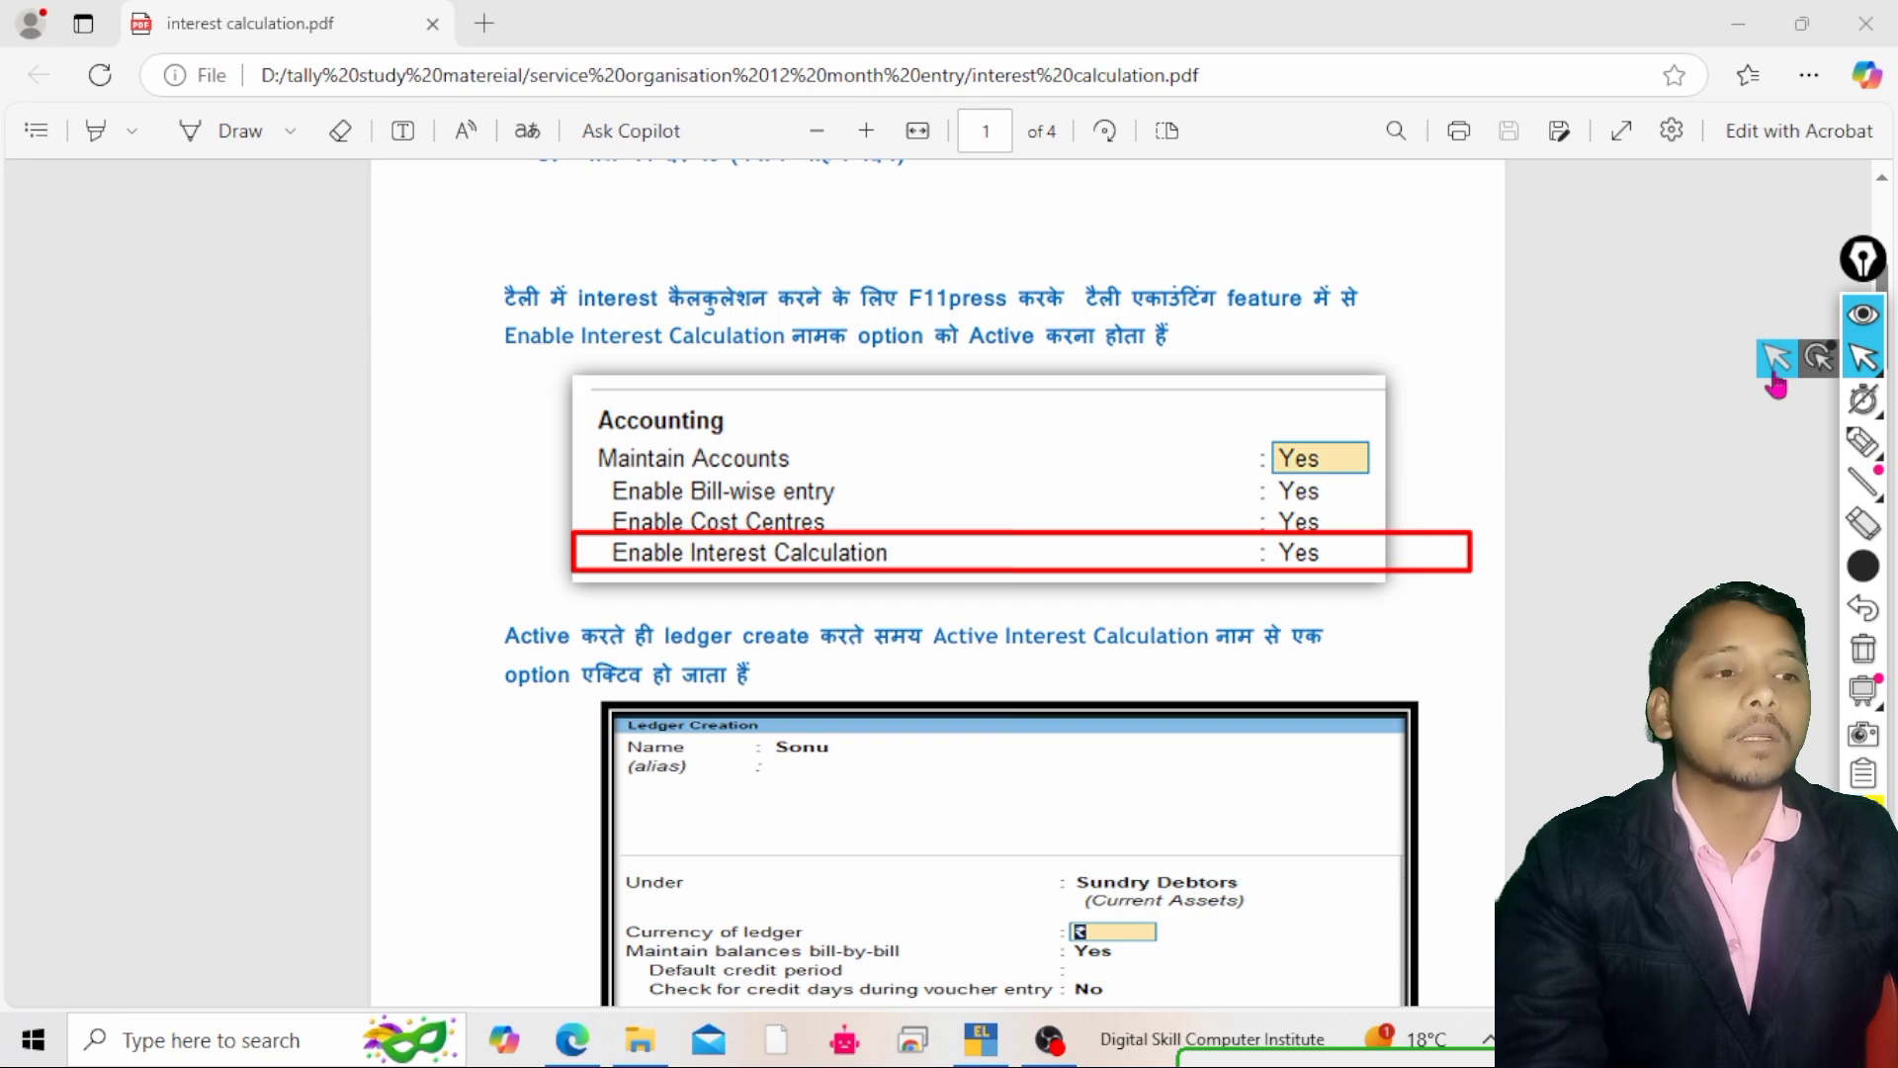
Page through the remaining PDF pages on interest parameters, the Debit Note voucher type and ledger creation
scroll(844, 763, "down", 7)
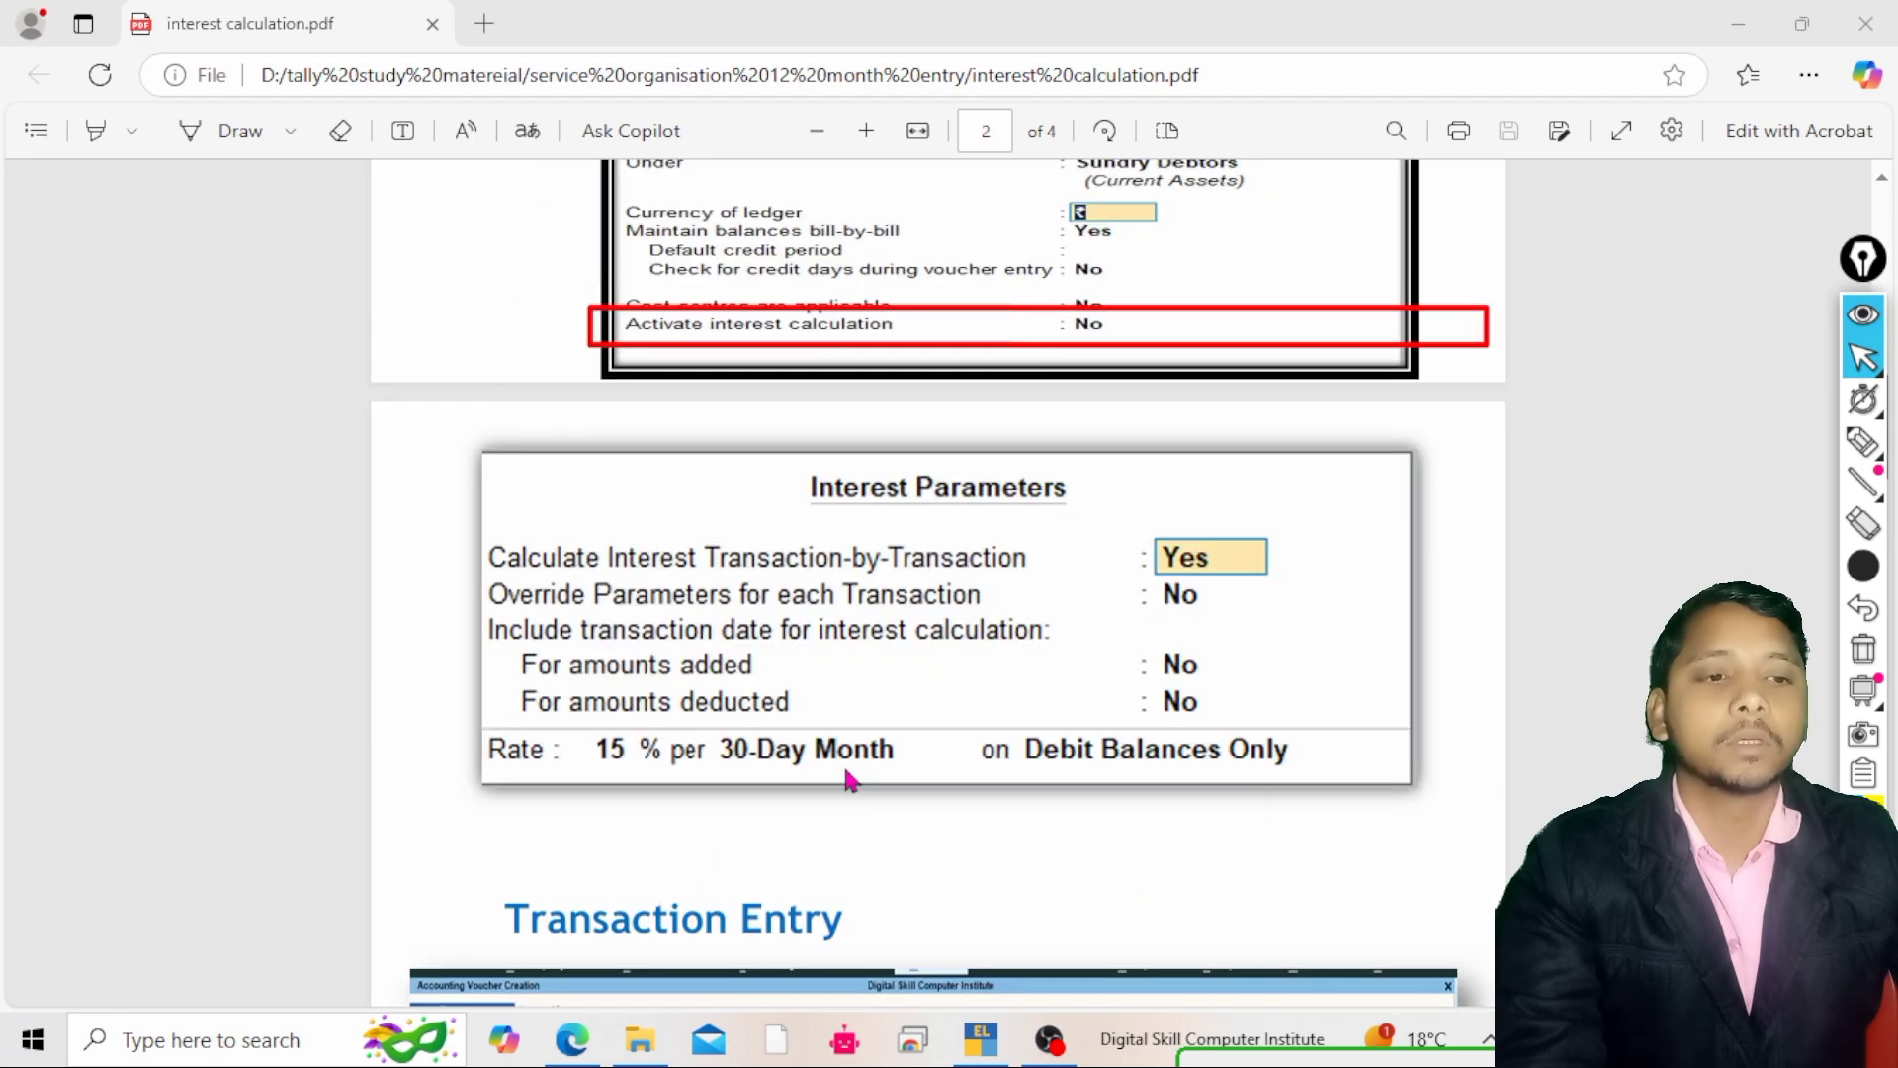
scroll(846, 779, "down", 5)
scroll(846, 779, "down", 5)
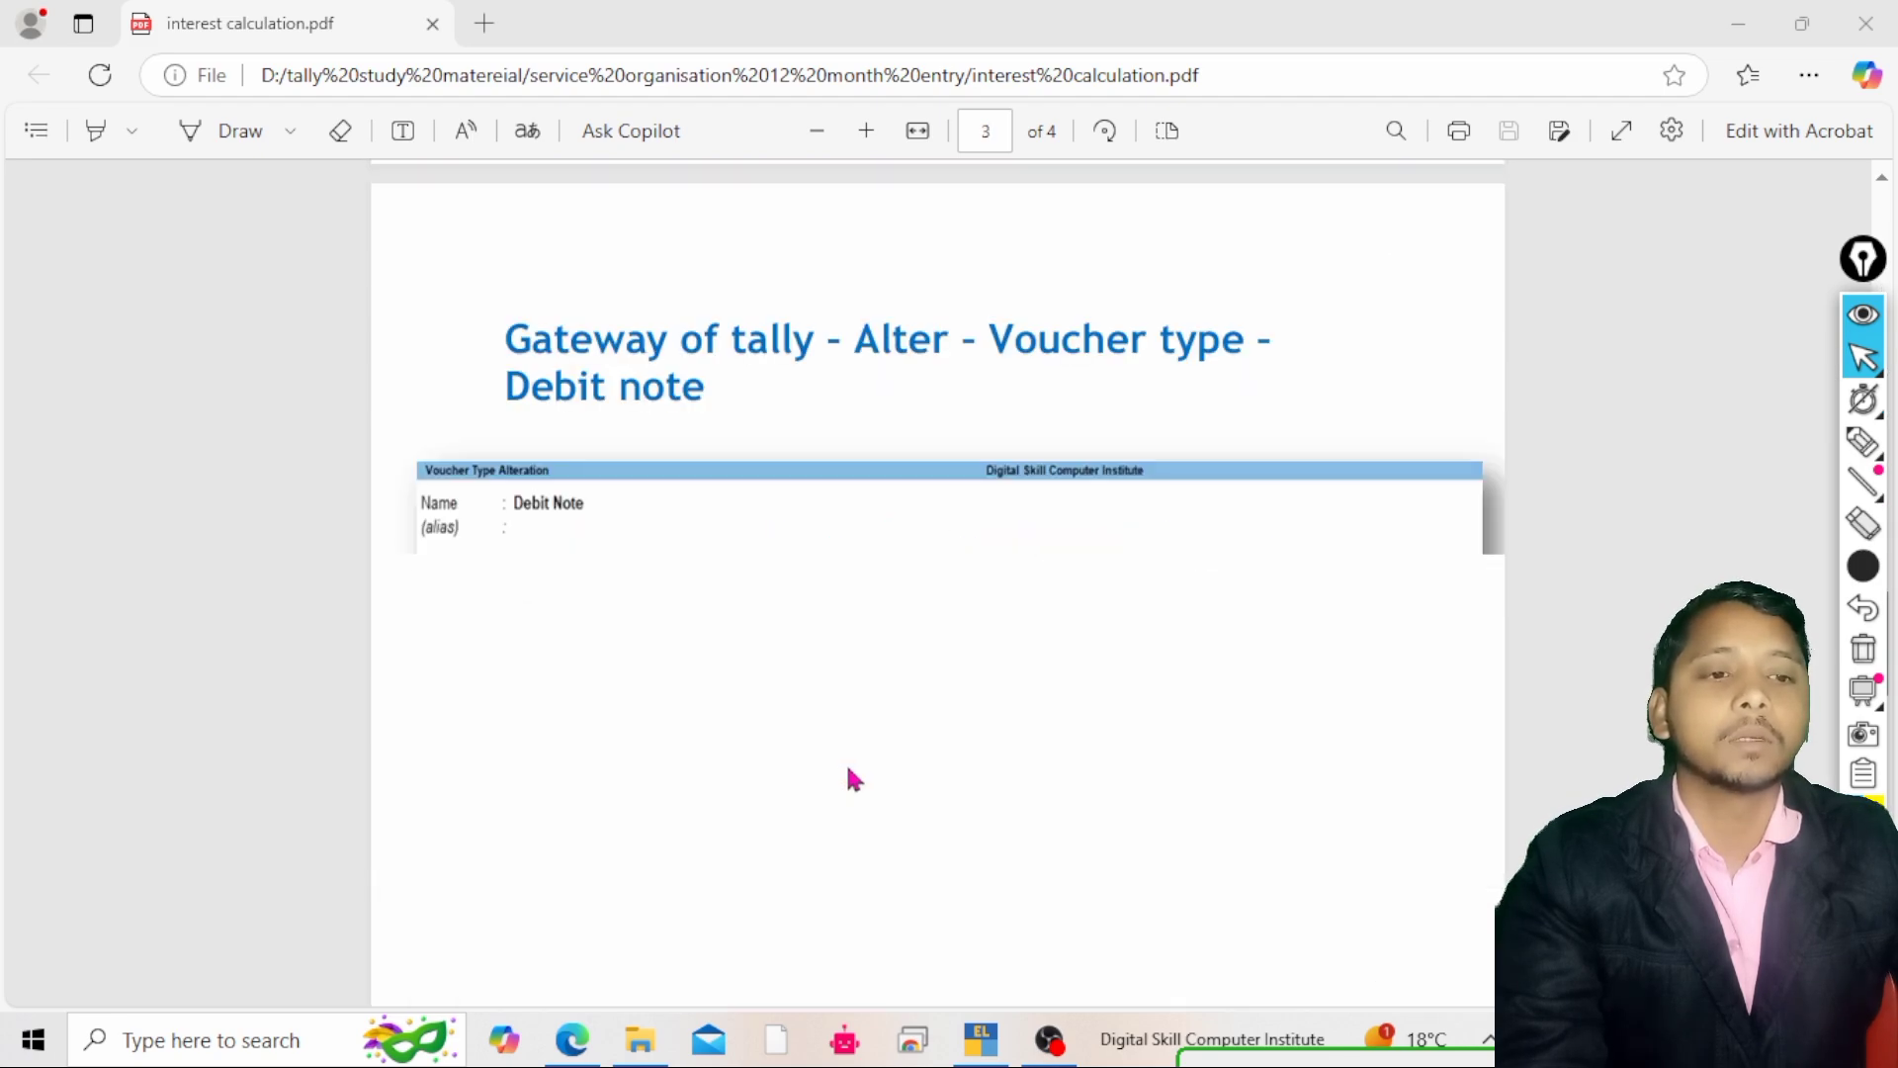
scroll(851, 775, "down", 5)
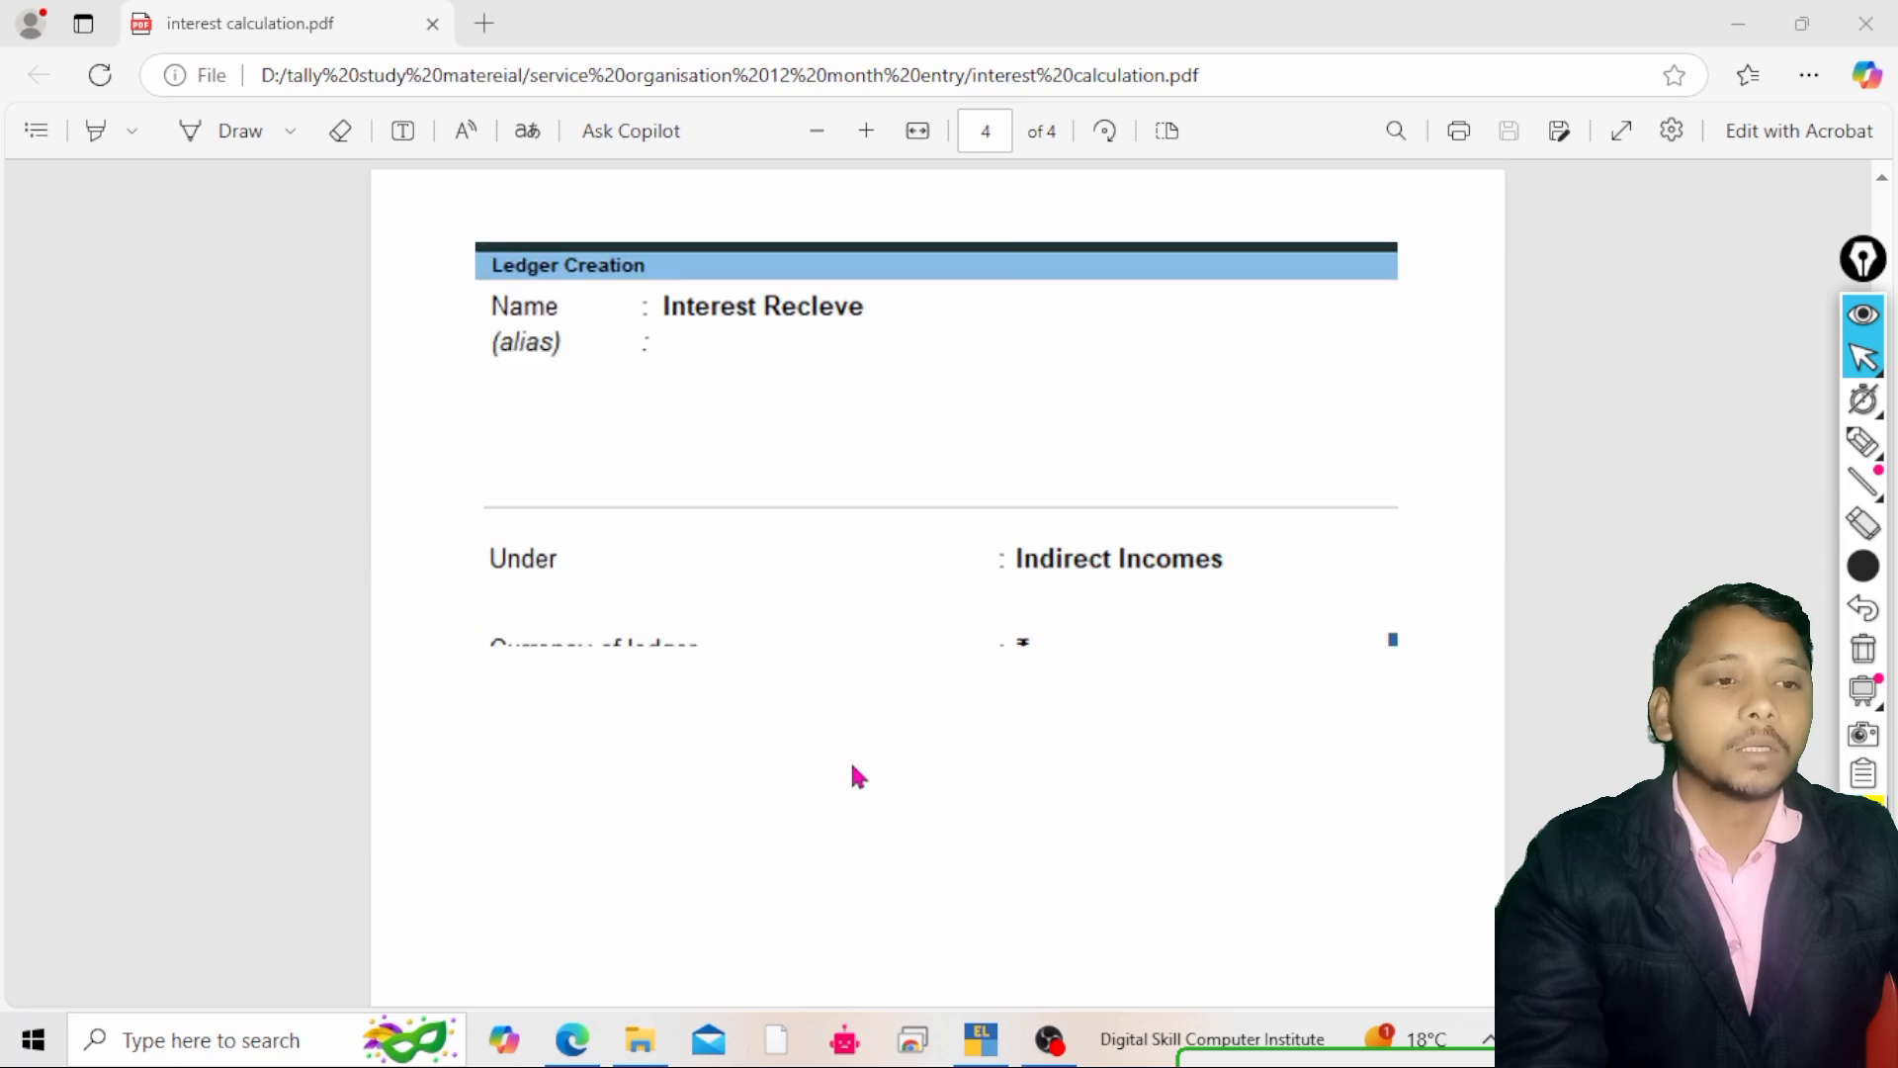
scroll(851, 775, "down", 3)
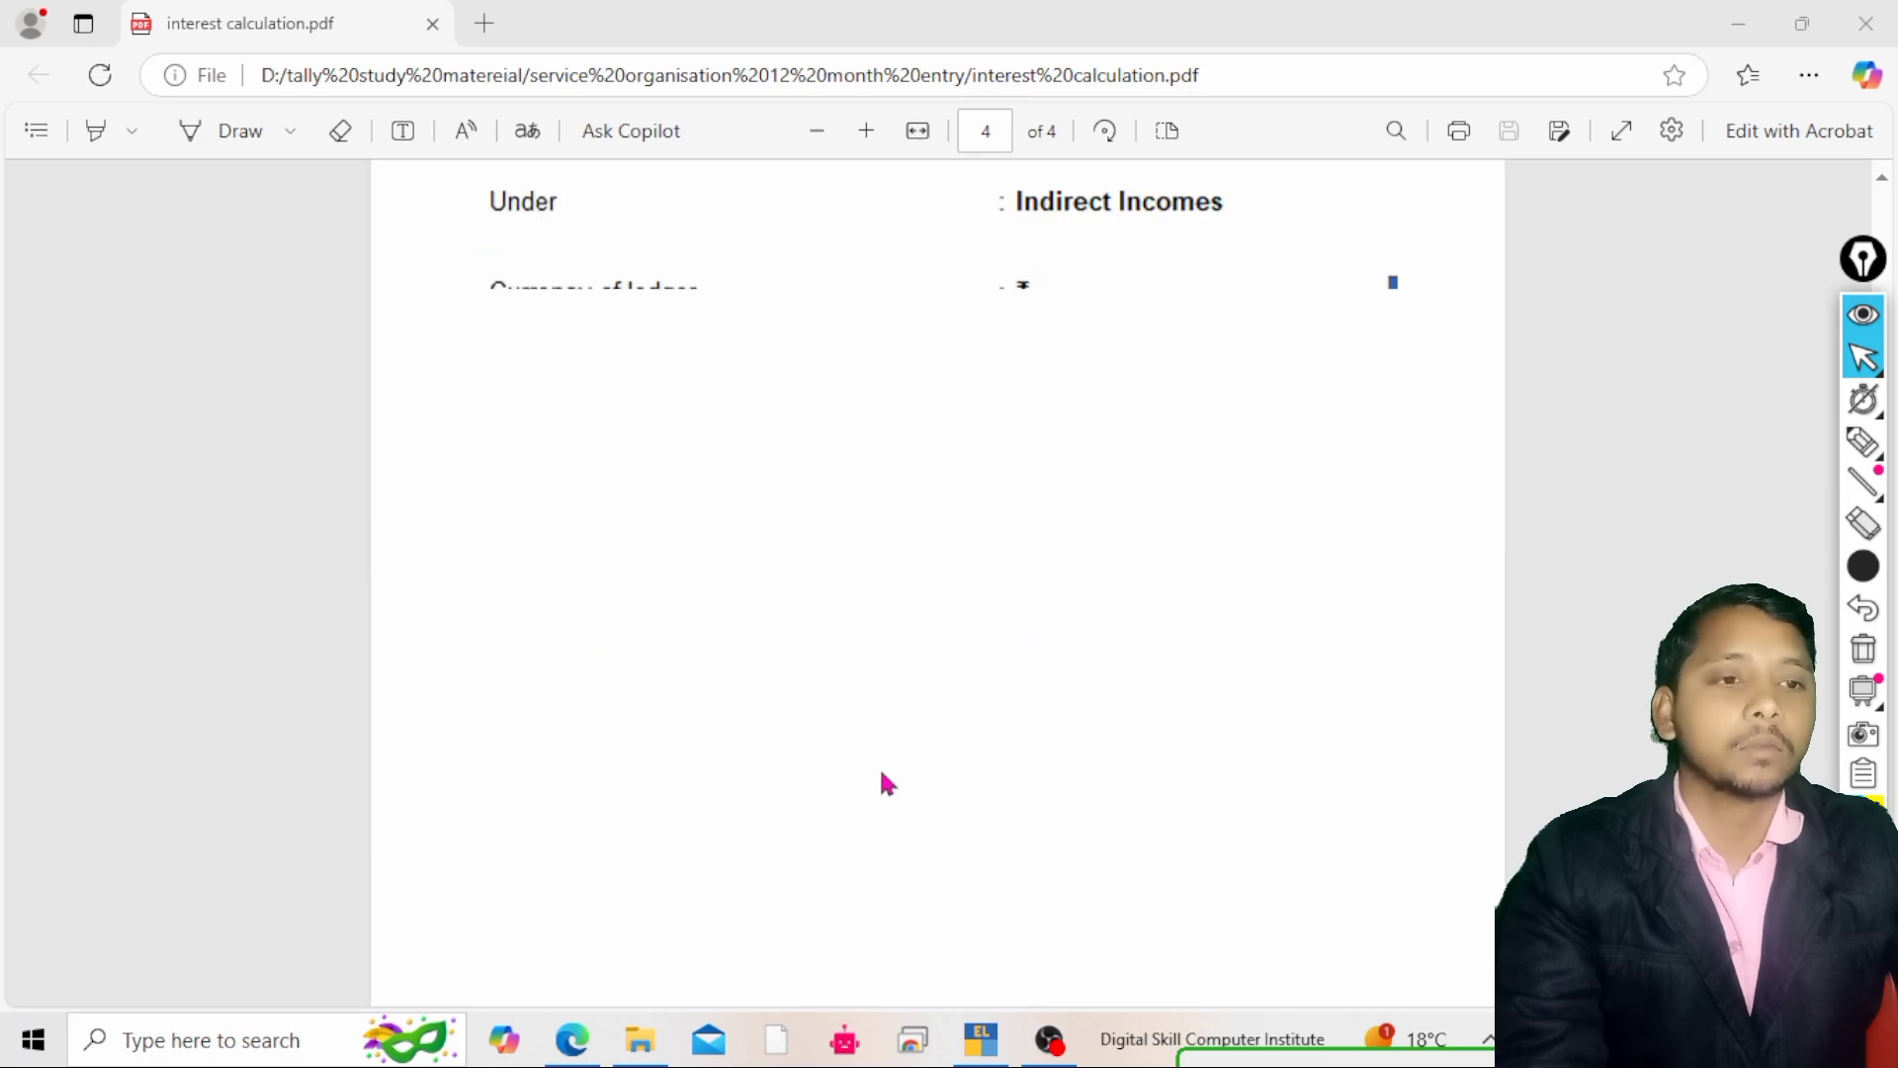
scroll(886, 783, "up", 5)
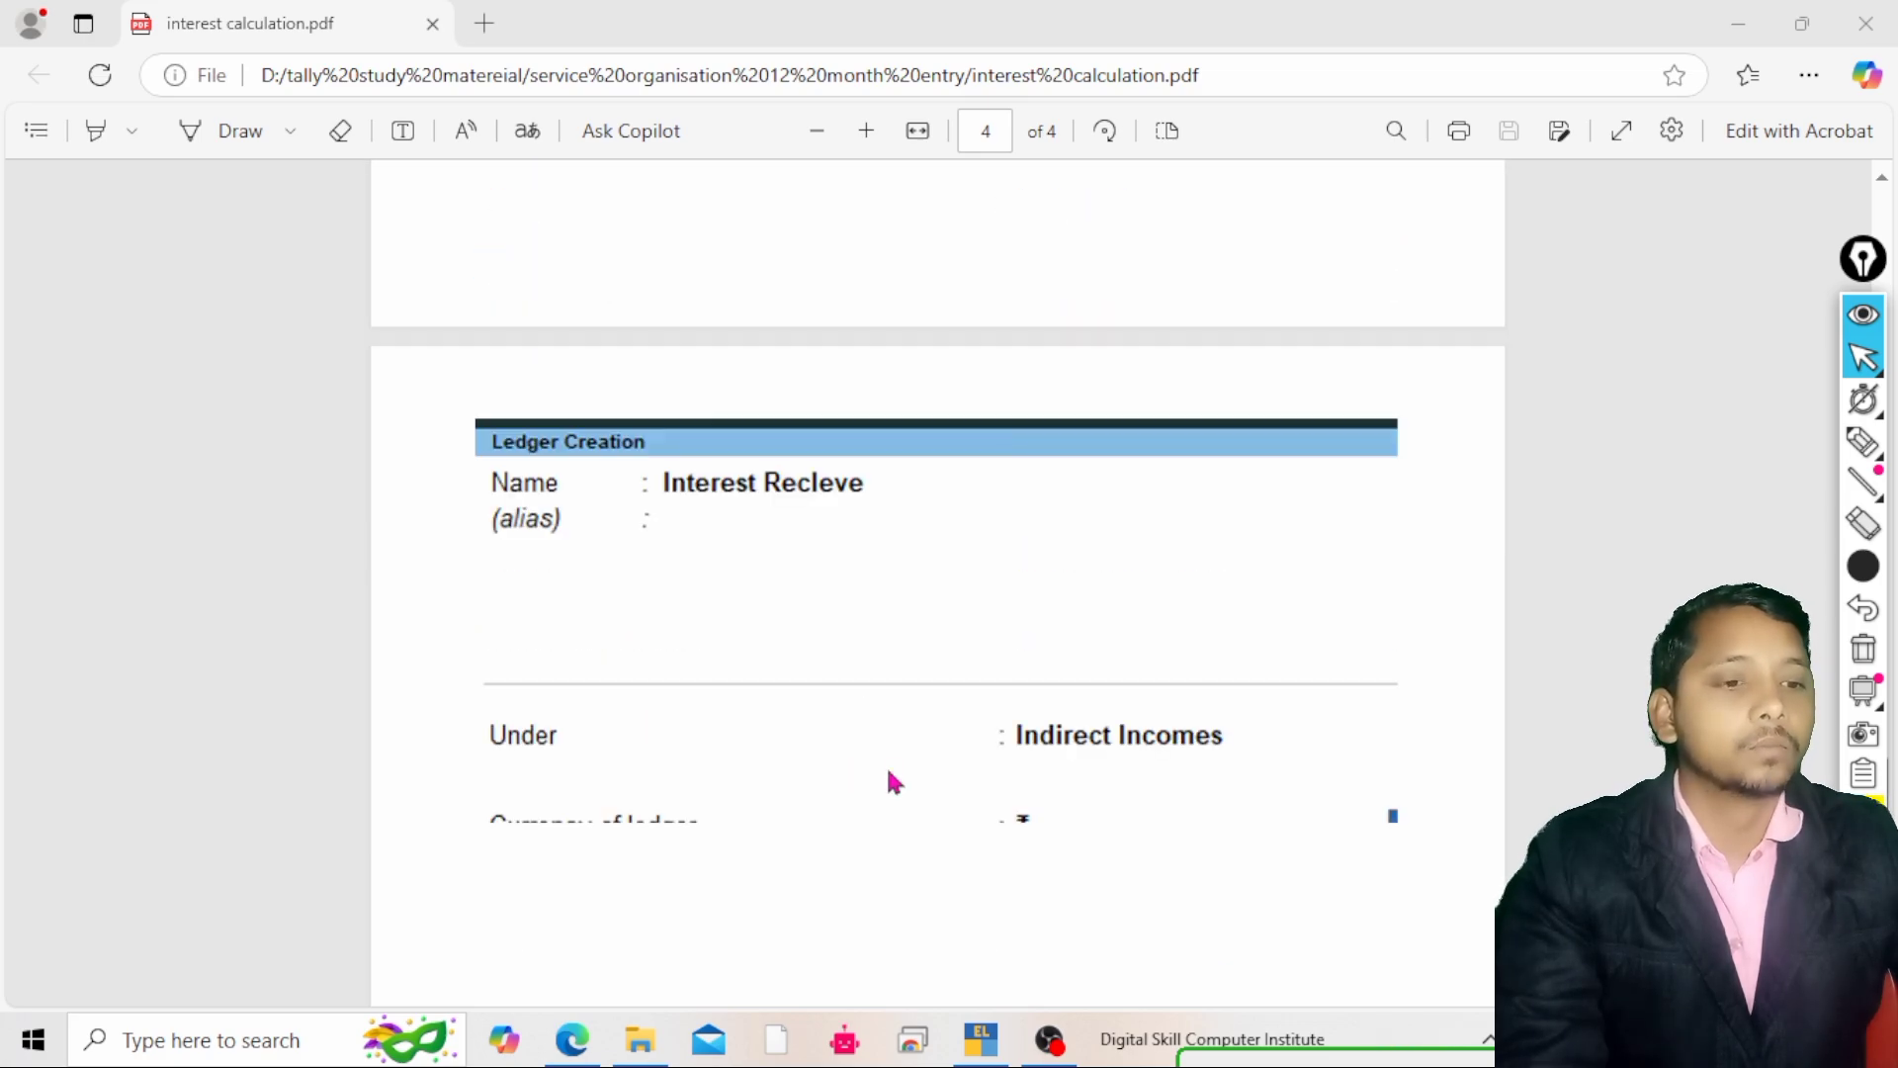
scroll(890, 776, "up", 8)
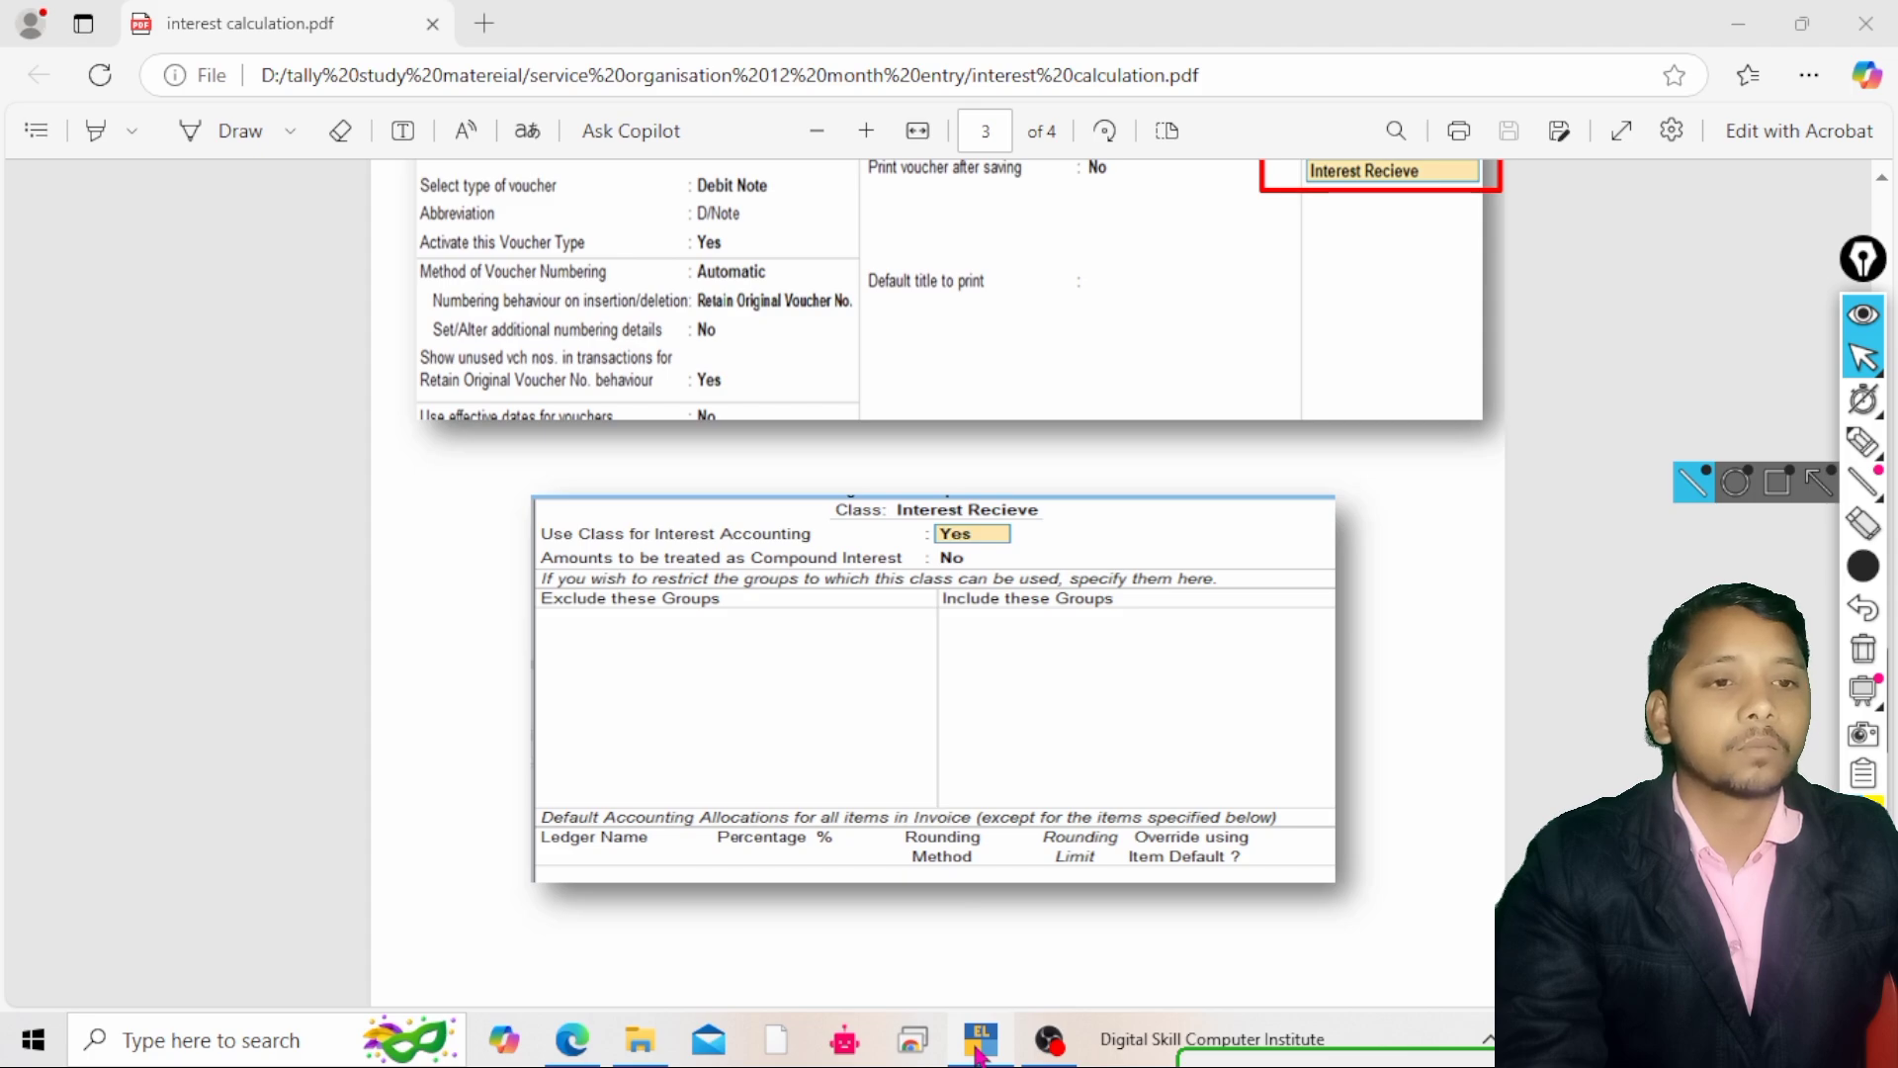
Switch to the TallyPrime window
left_click(979, 1040)
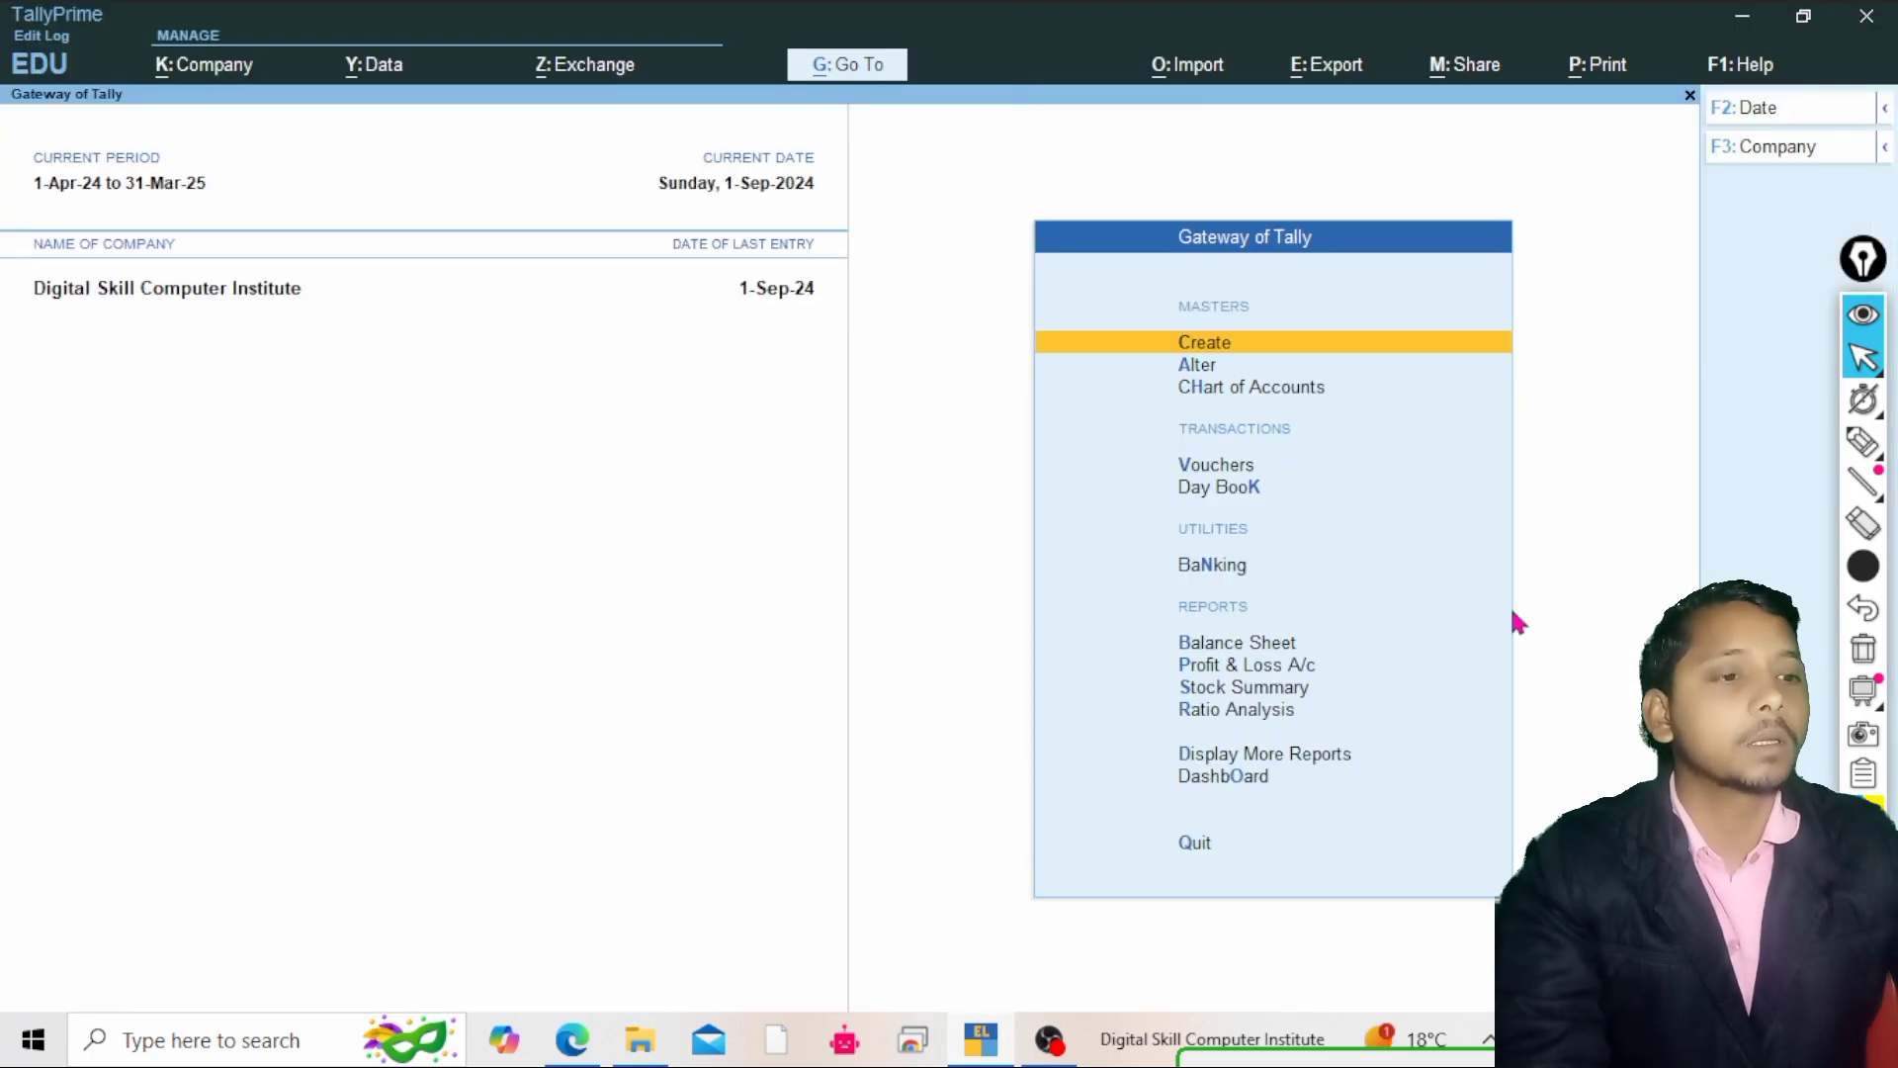
left_click(1863, 442)
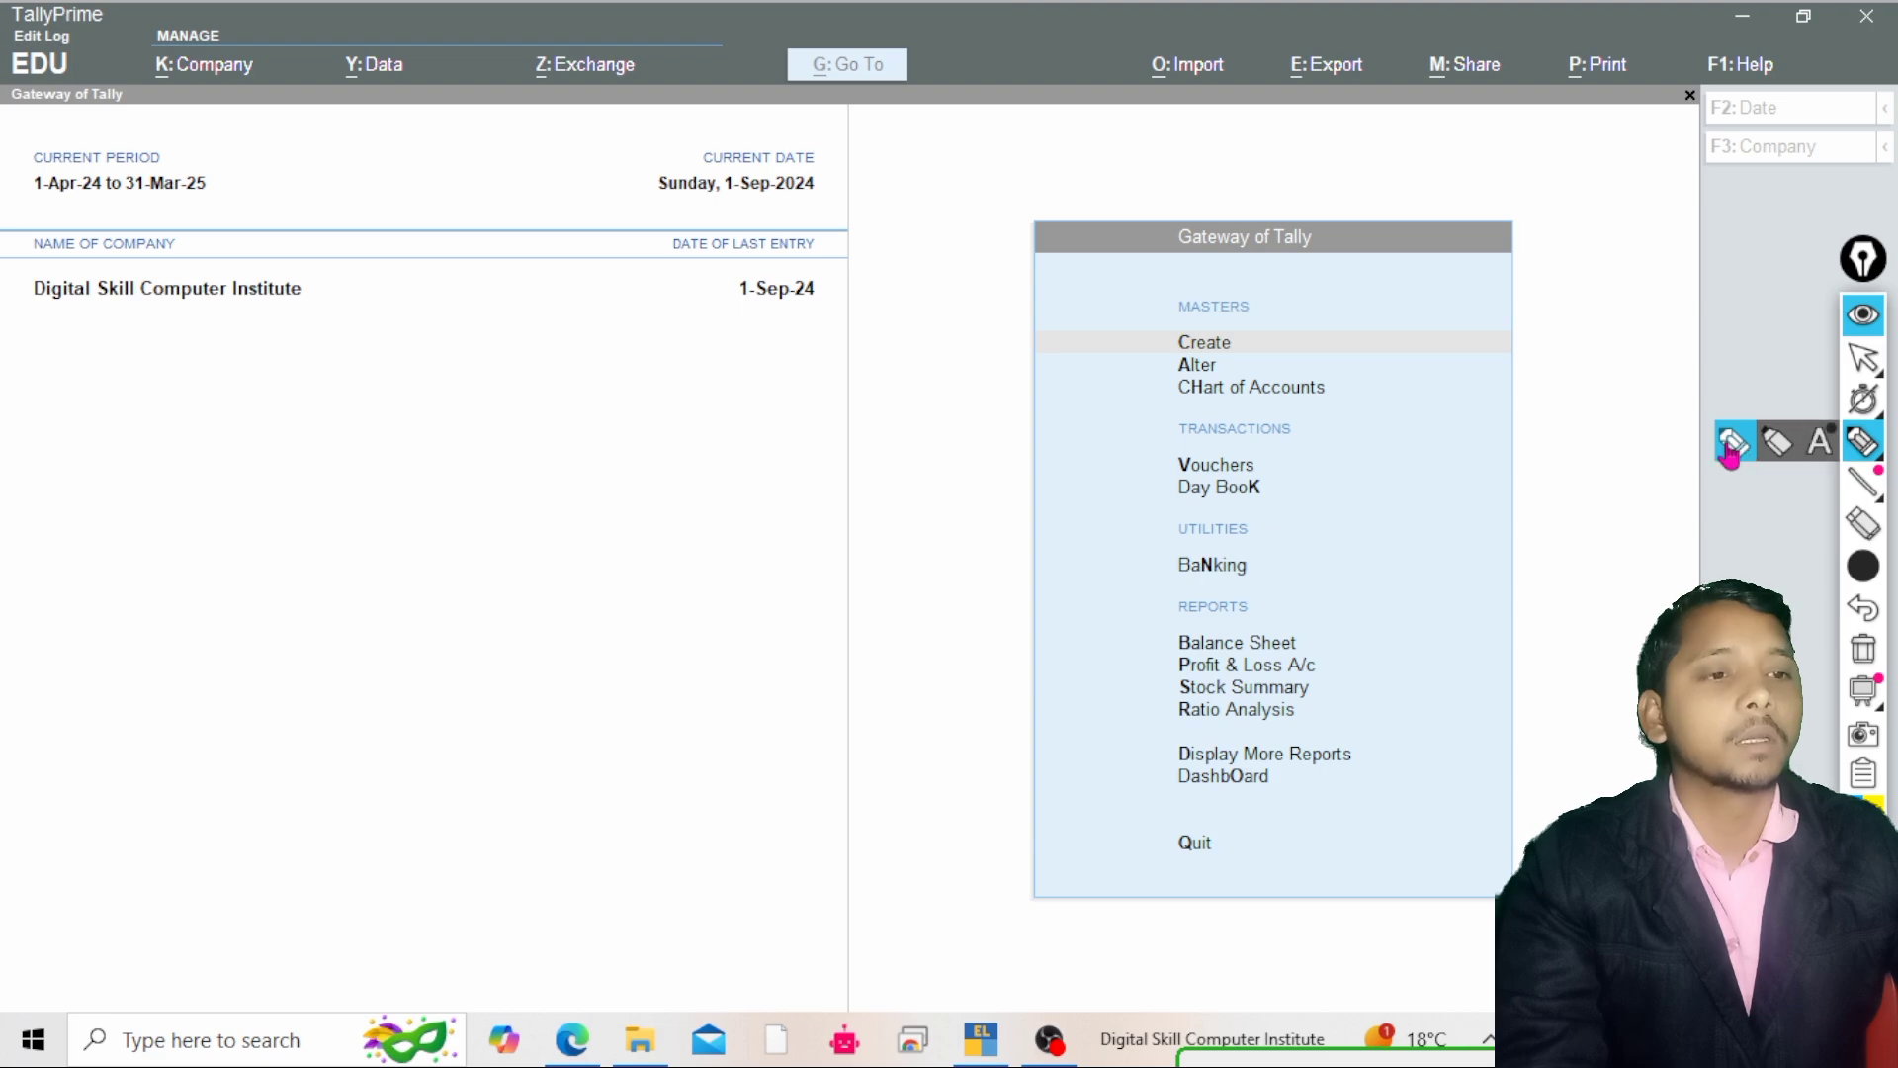
left_click(1732, 443)
mouse_move(238, 477)
left_mouse_down()
mouse_move(215, 569)
mouse_move(458, 491)
left_mouse_up()
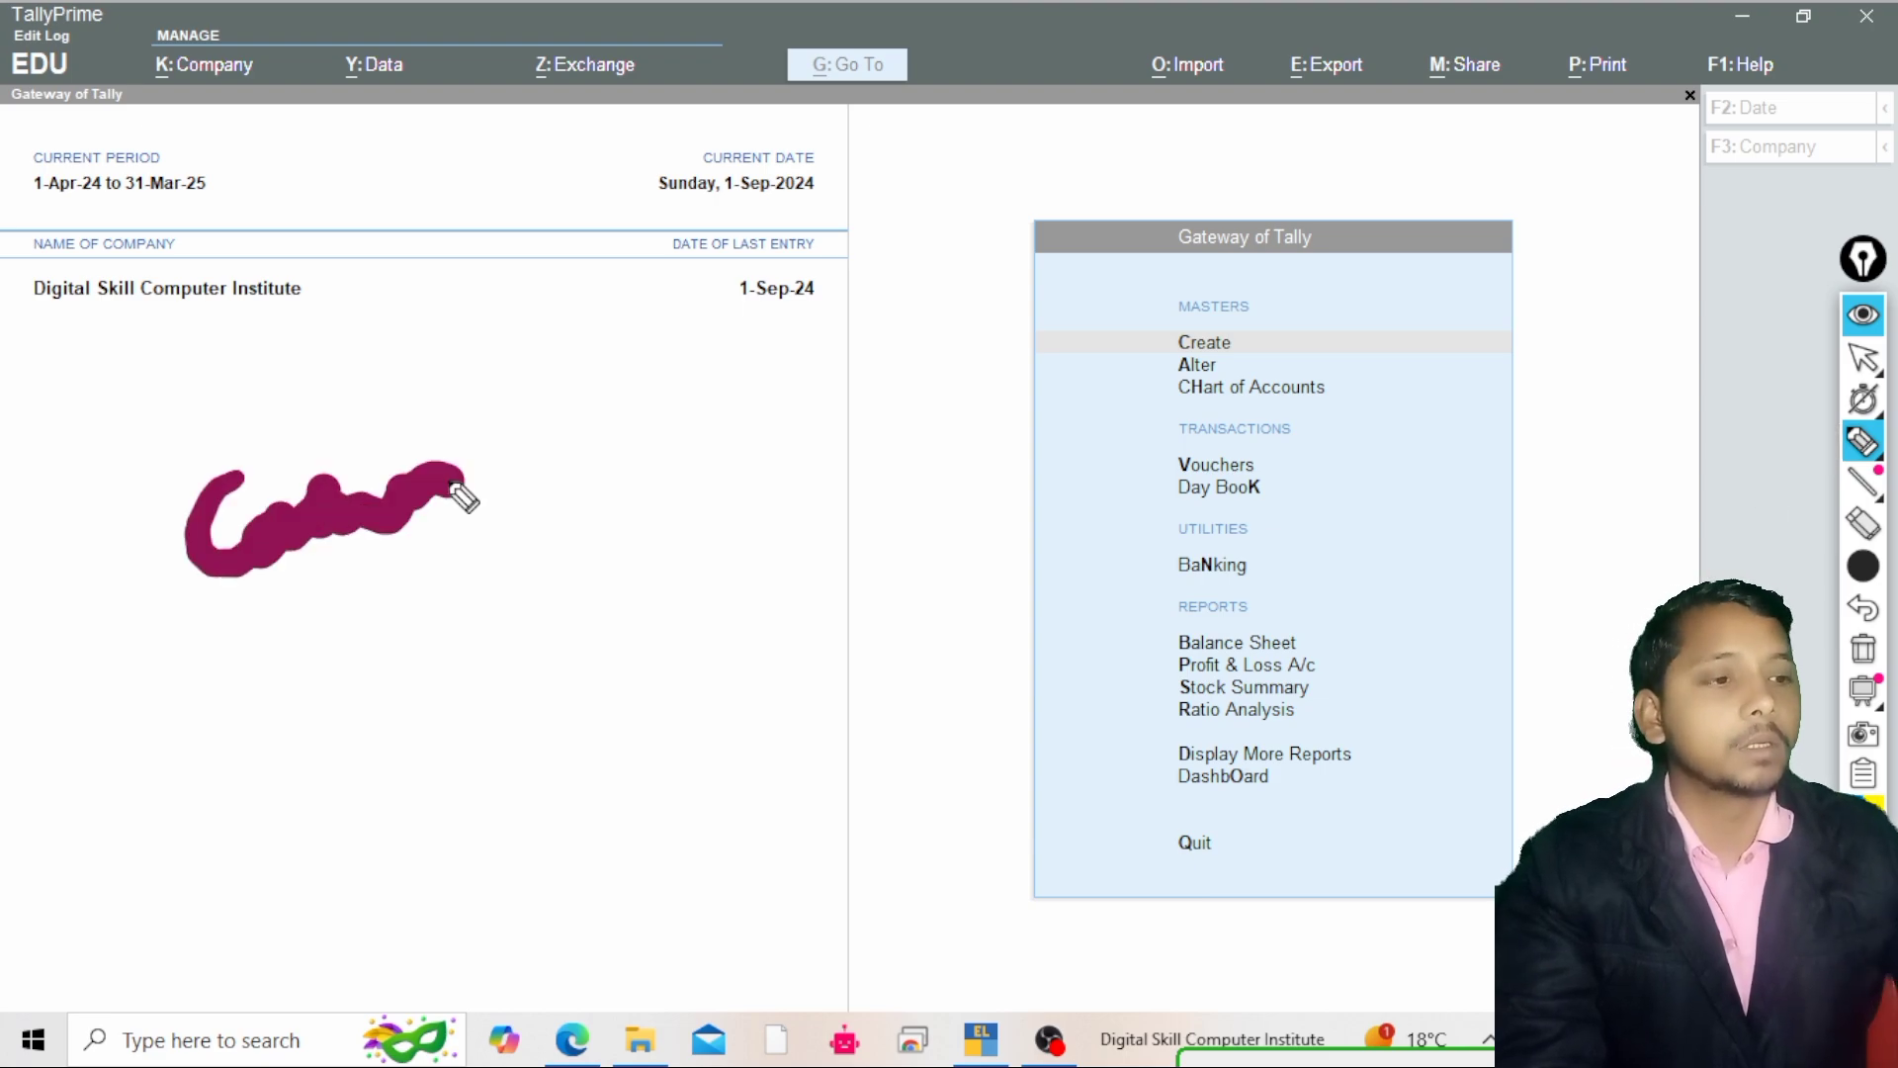
left_click(1863, 650)
mouse_move(1865, 571)
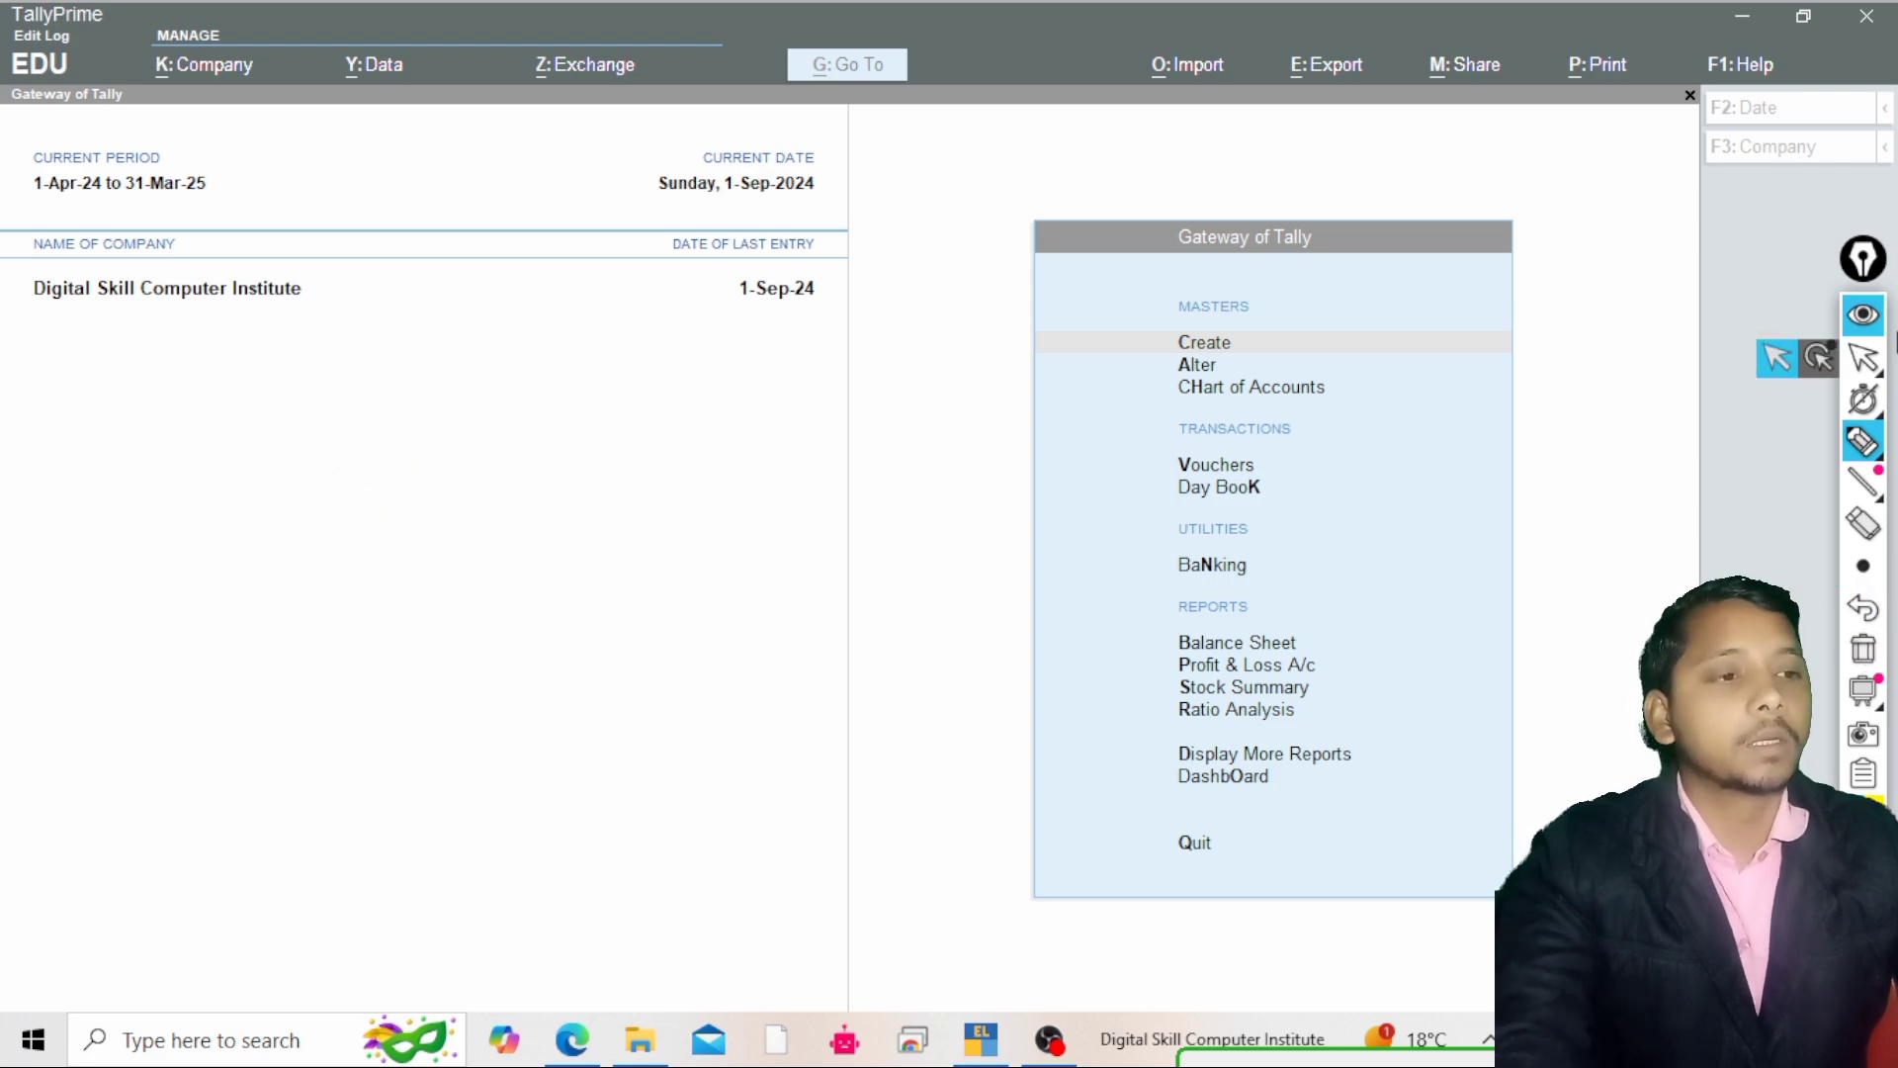
left_click(1864, 358)
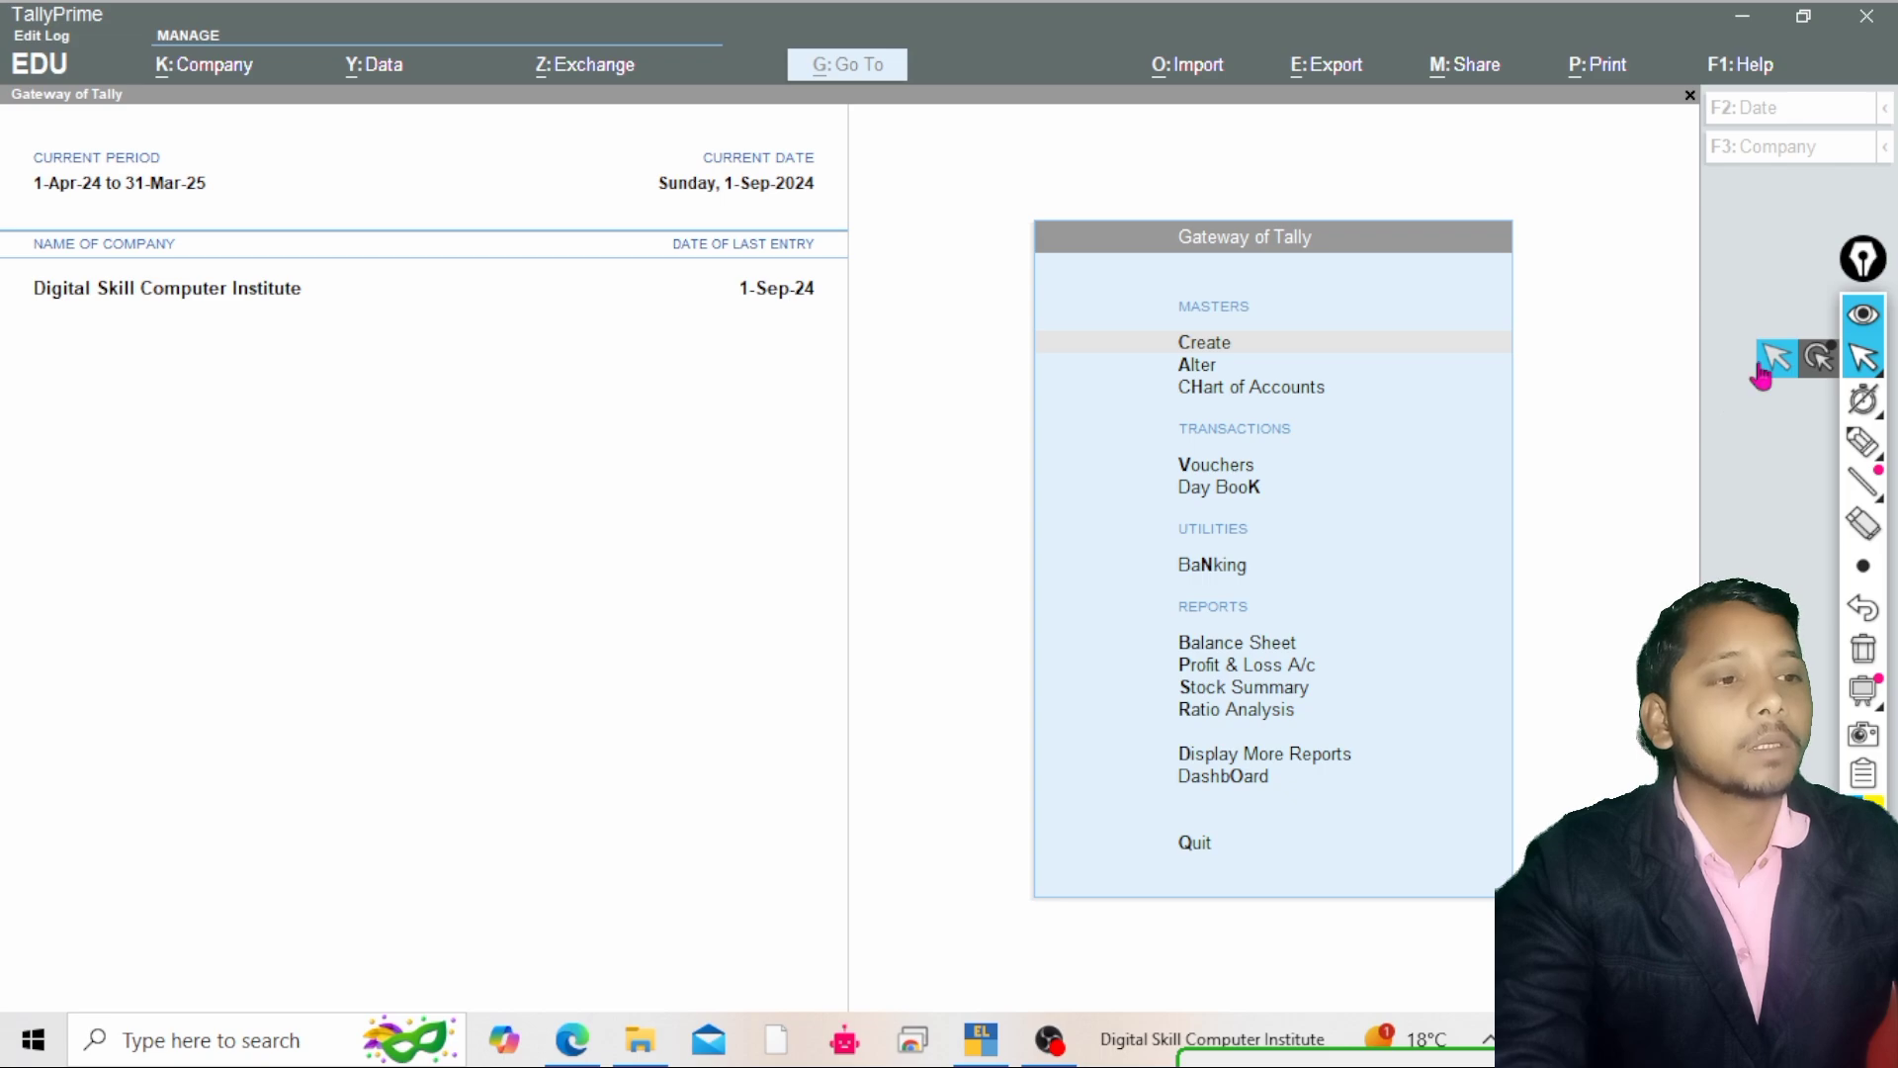
Start creating a new company from the Company menu
left_click(207, 84)
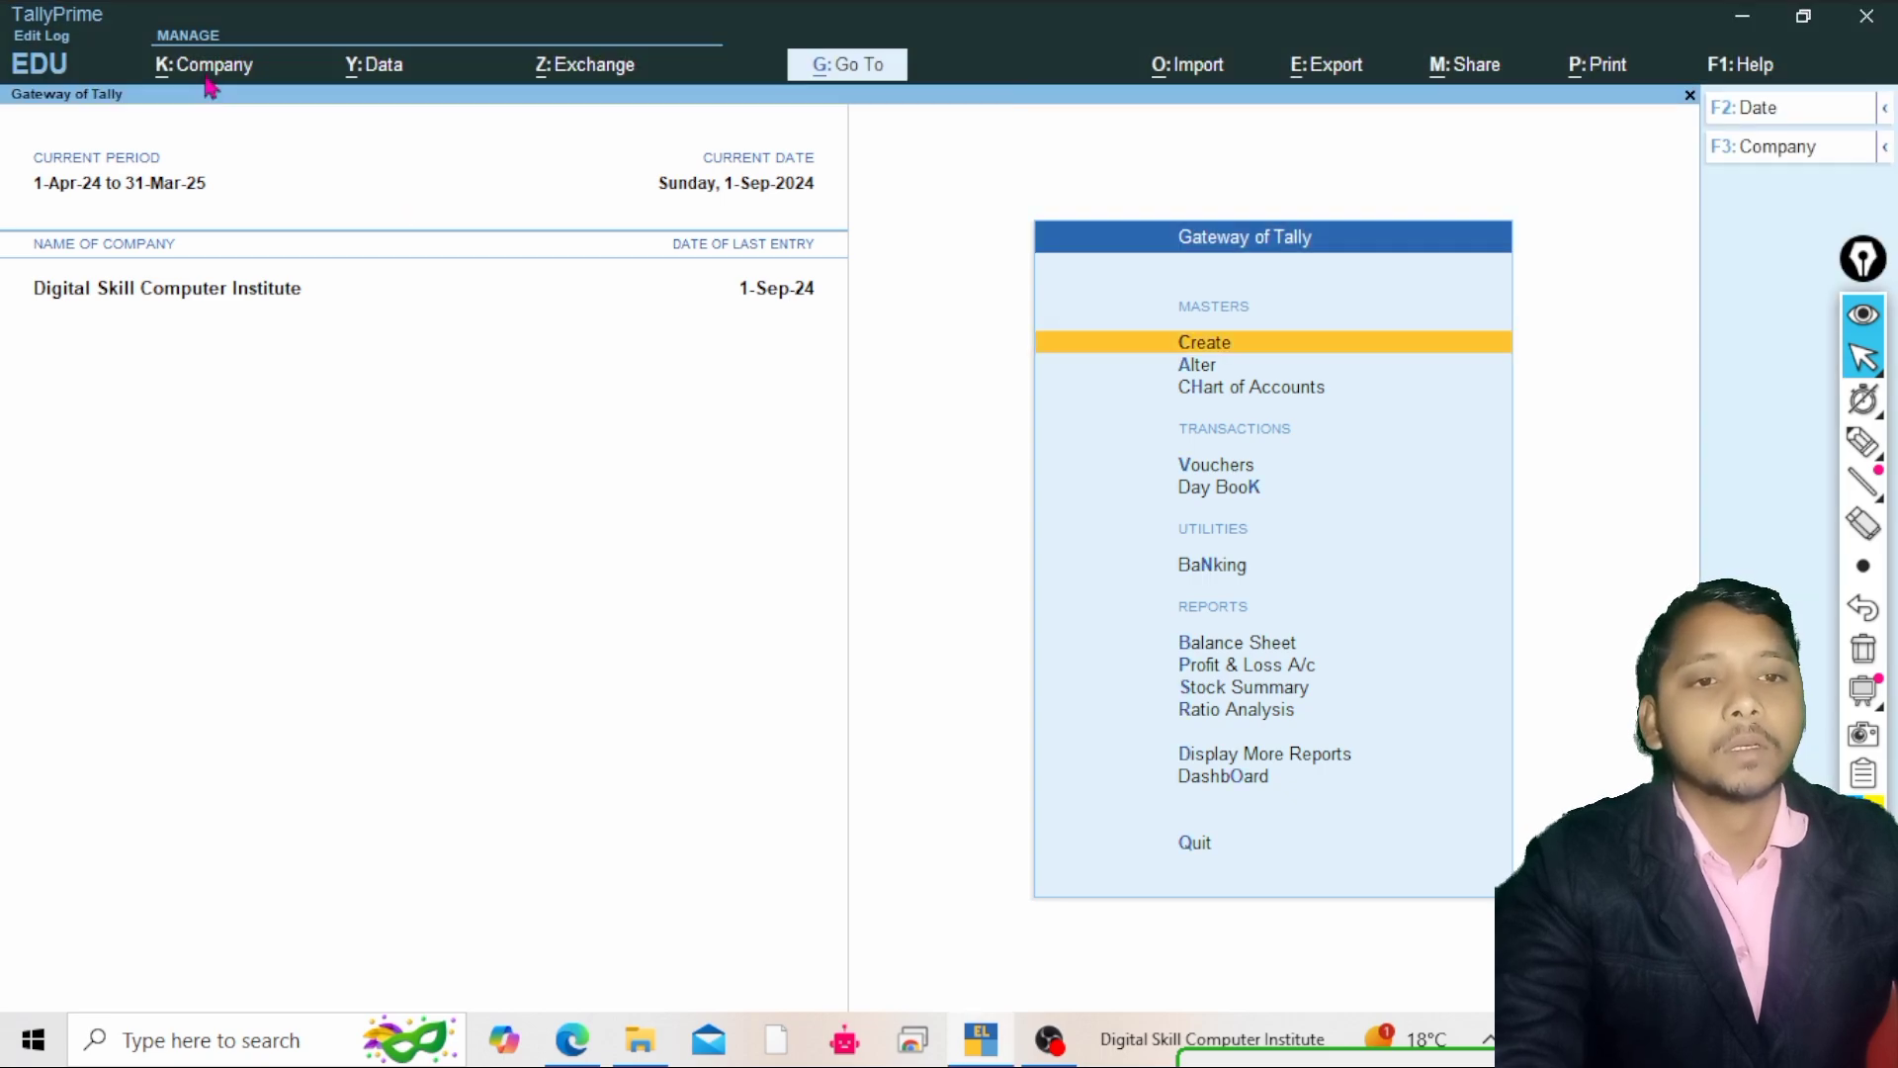
left_click(206, 84)
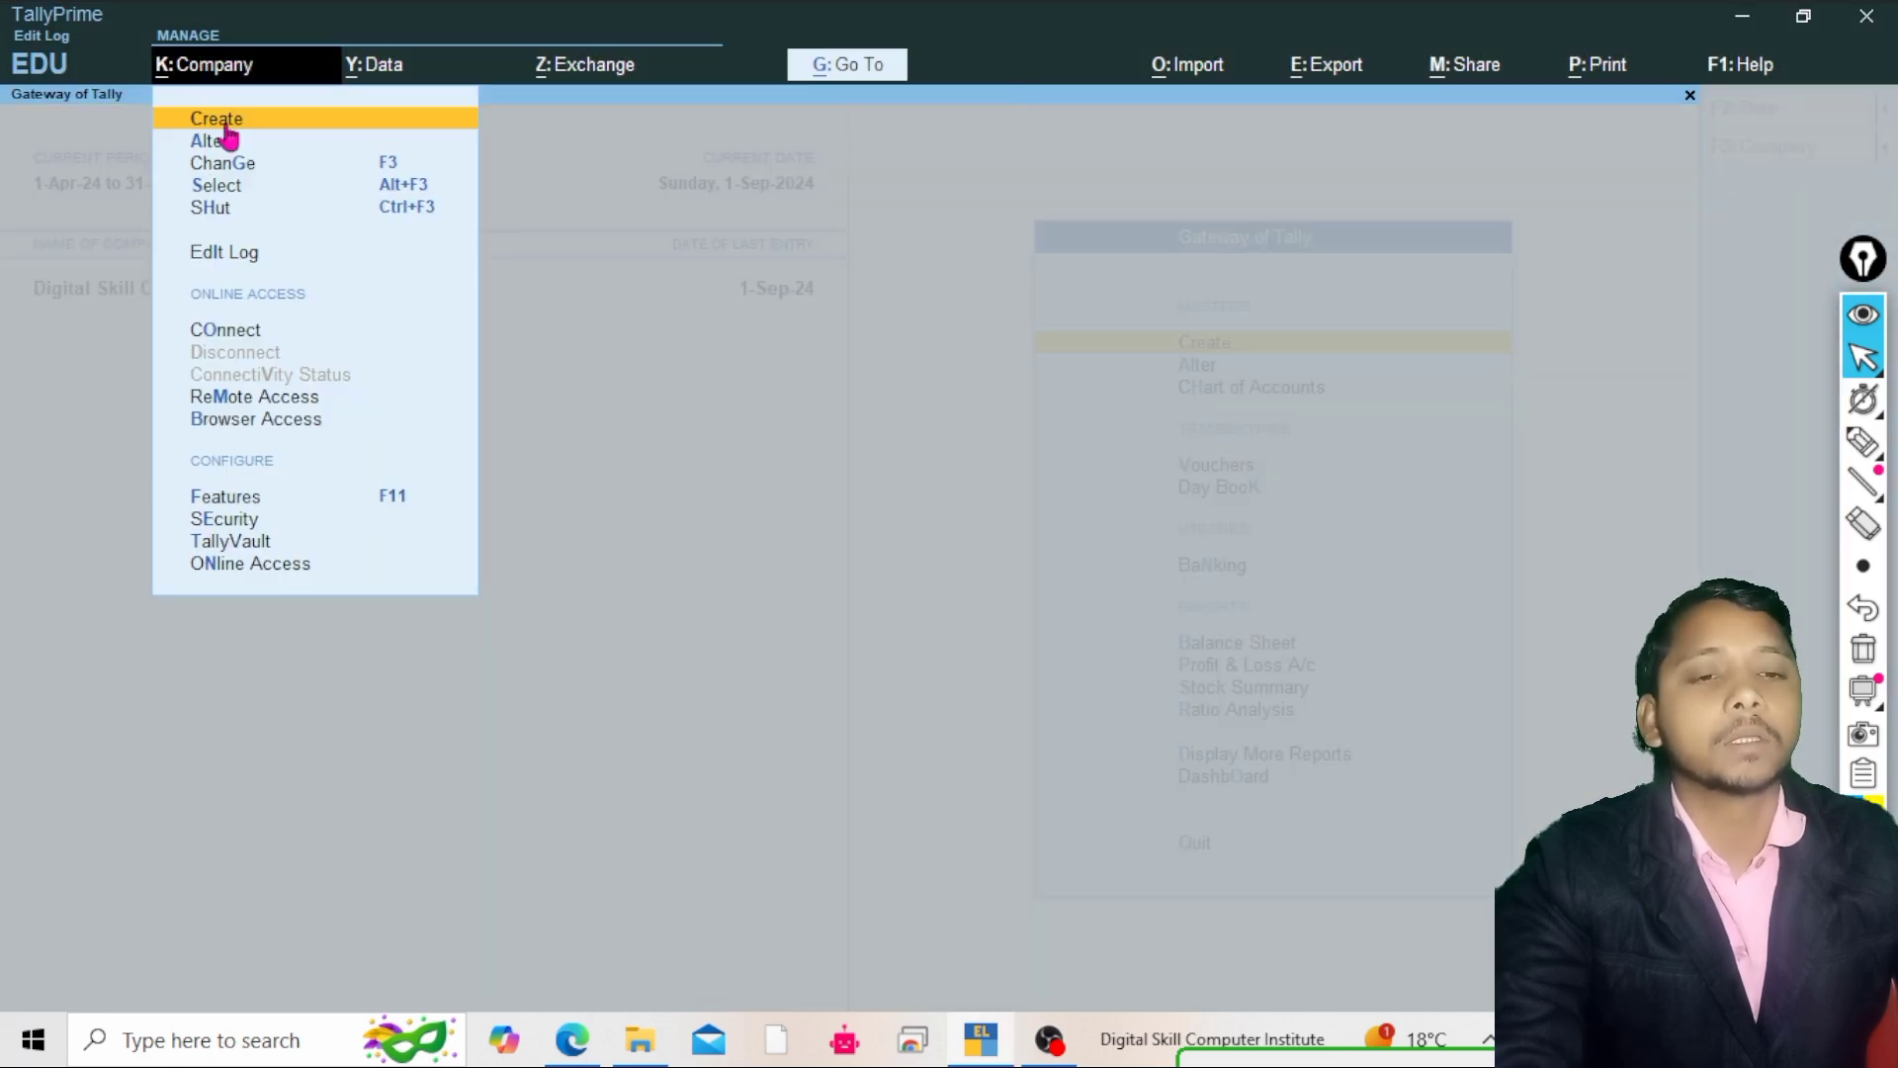
left_click(263, 127)
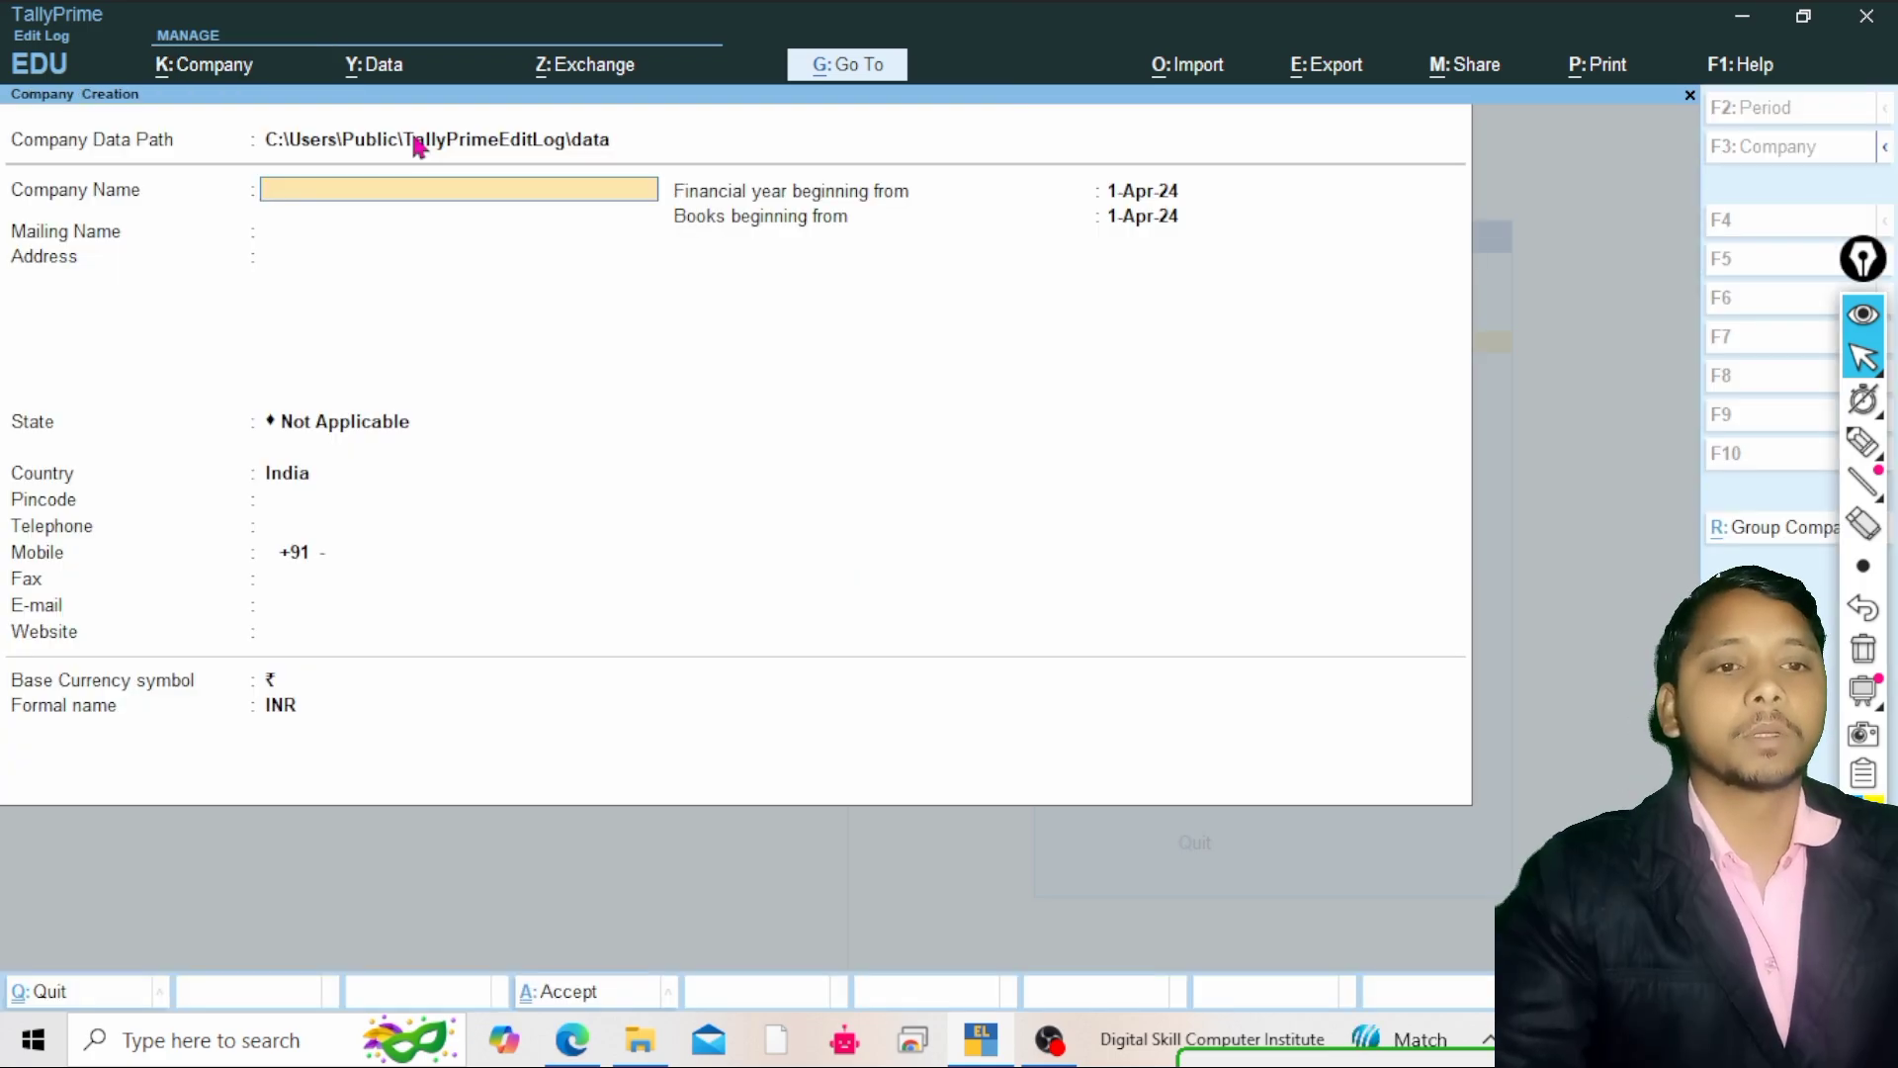
Set the company data path to the D:\tally prime data folder
left_click(417, 146)
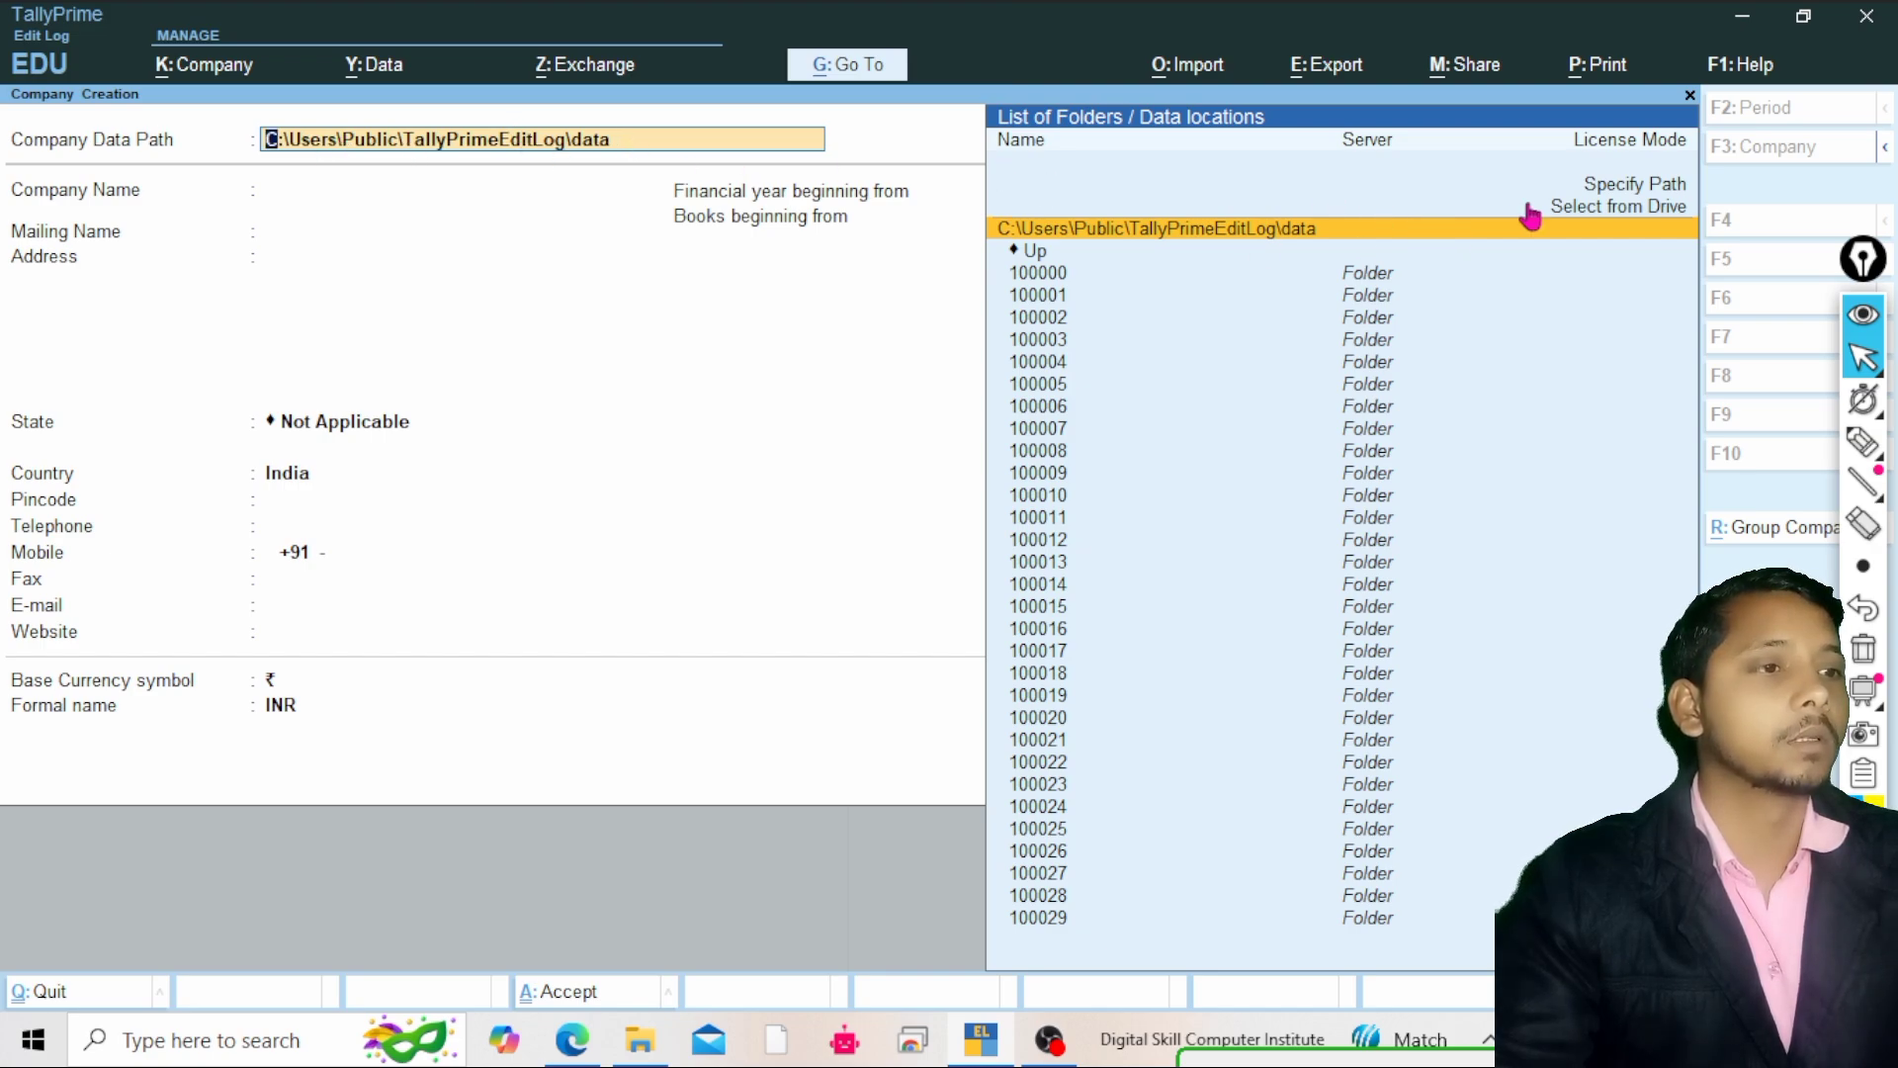
left_click(1572, 208)
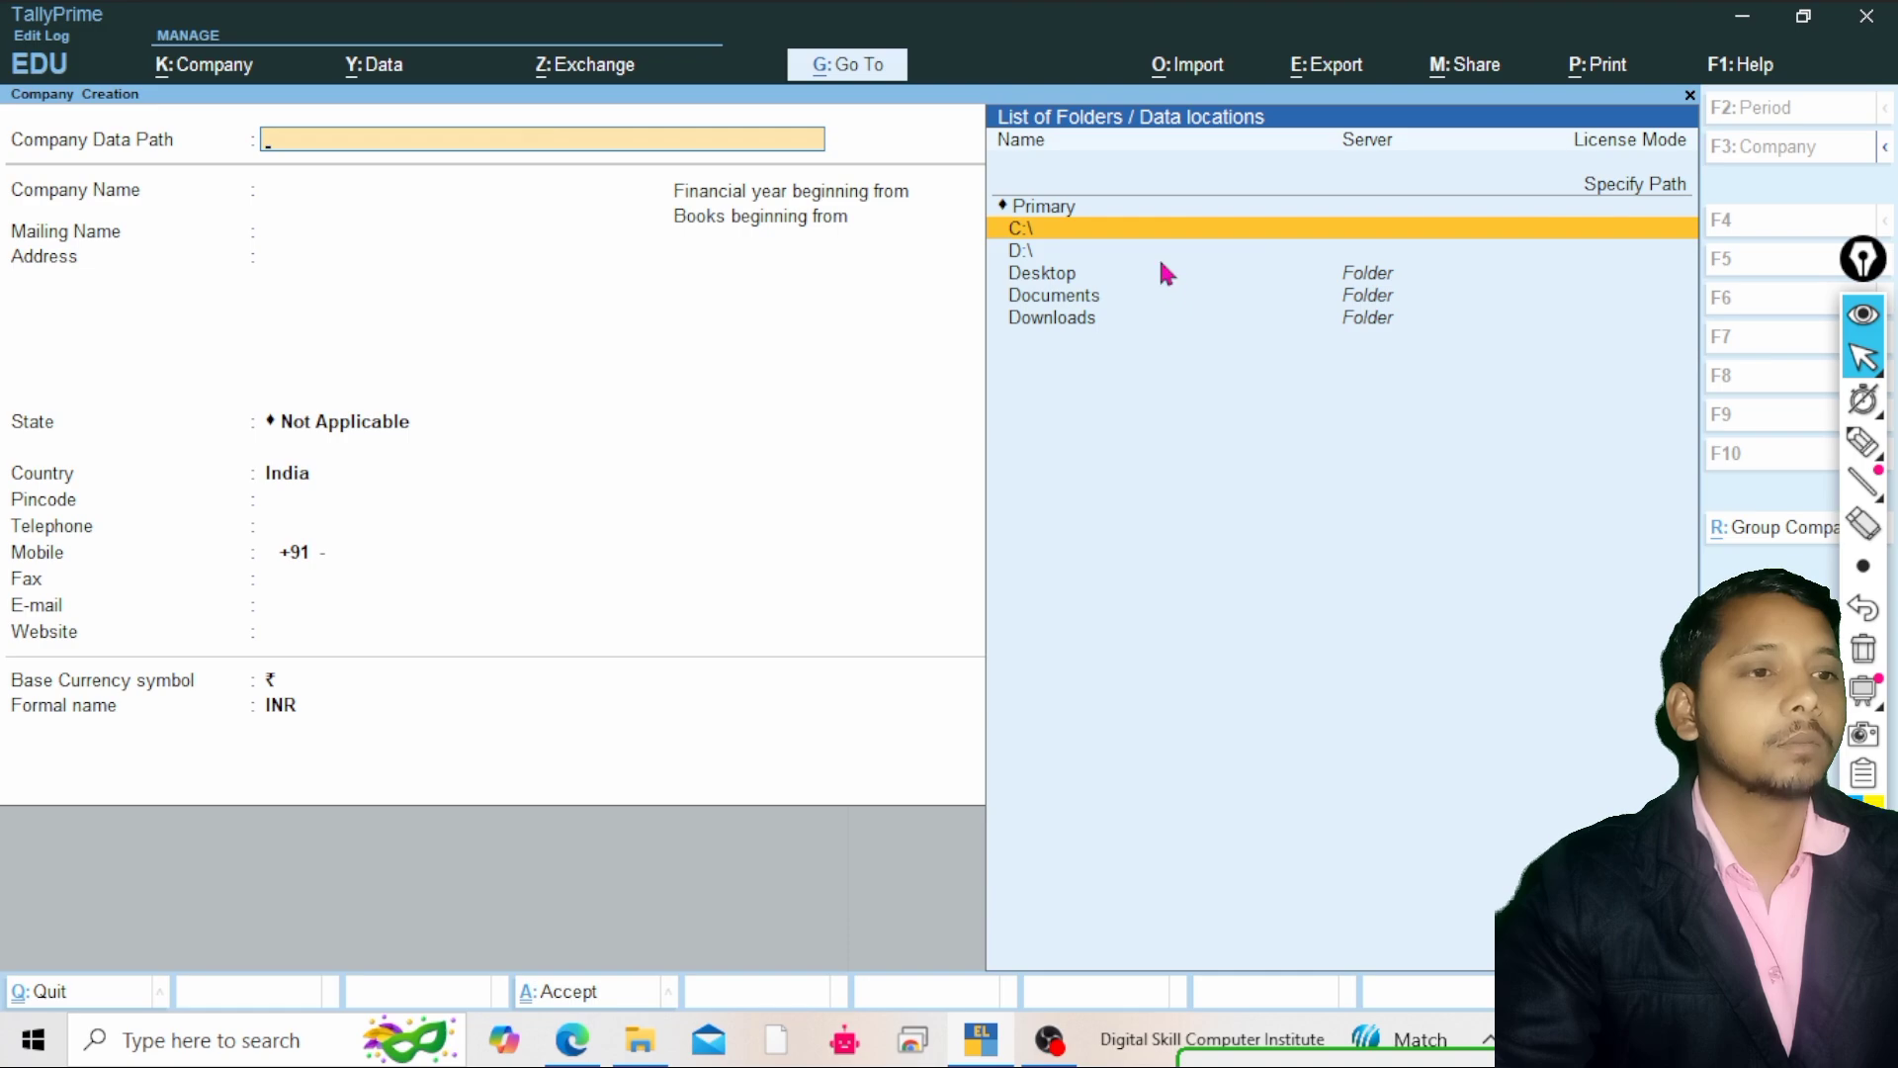
key("Down")
key("Return")
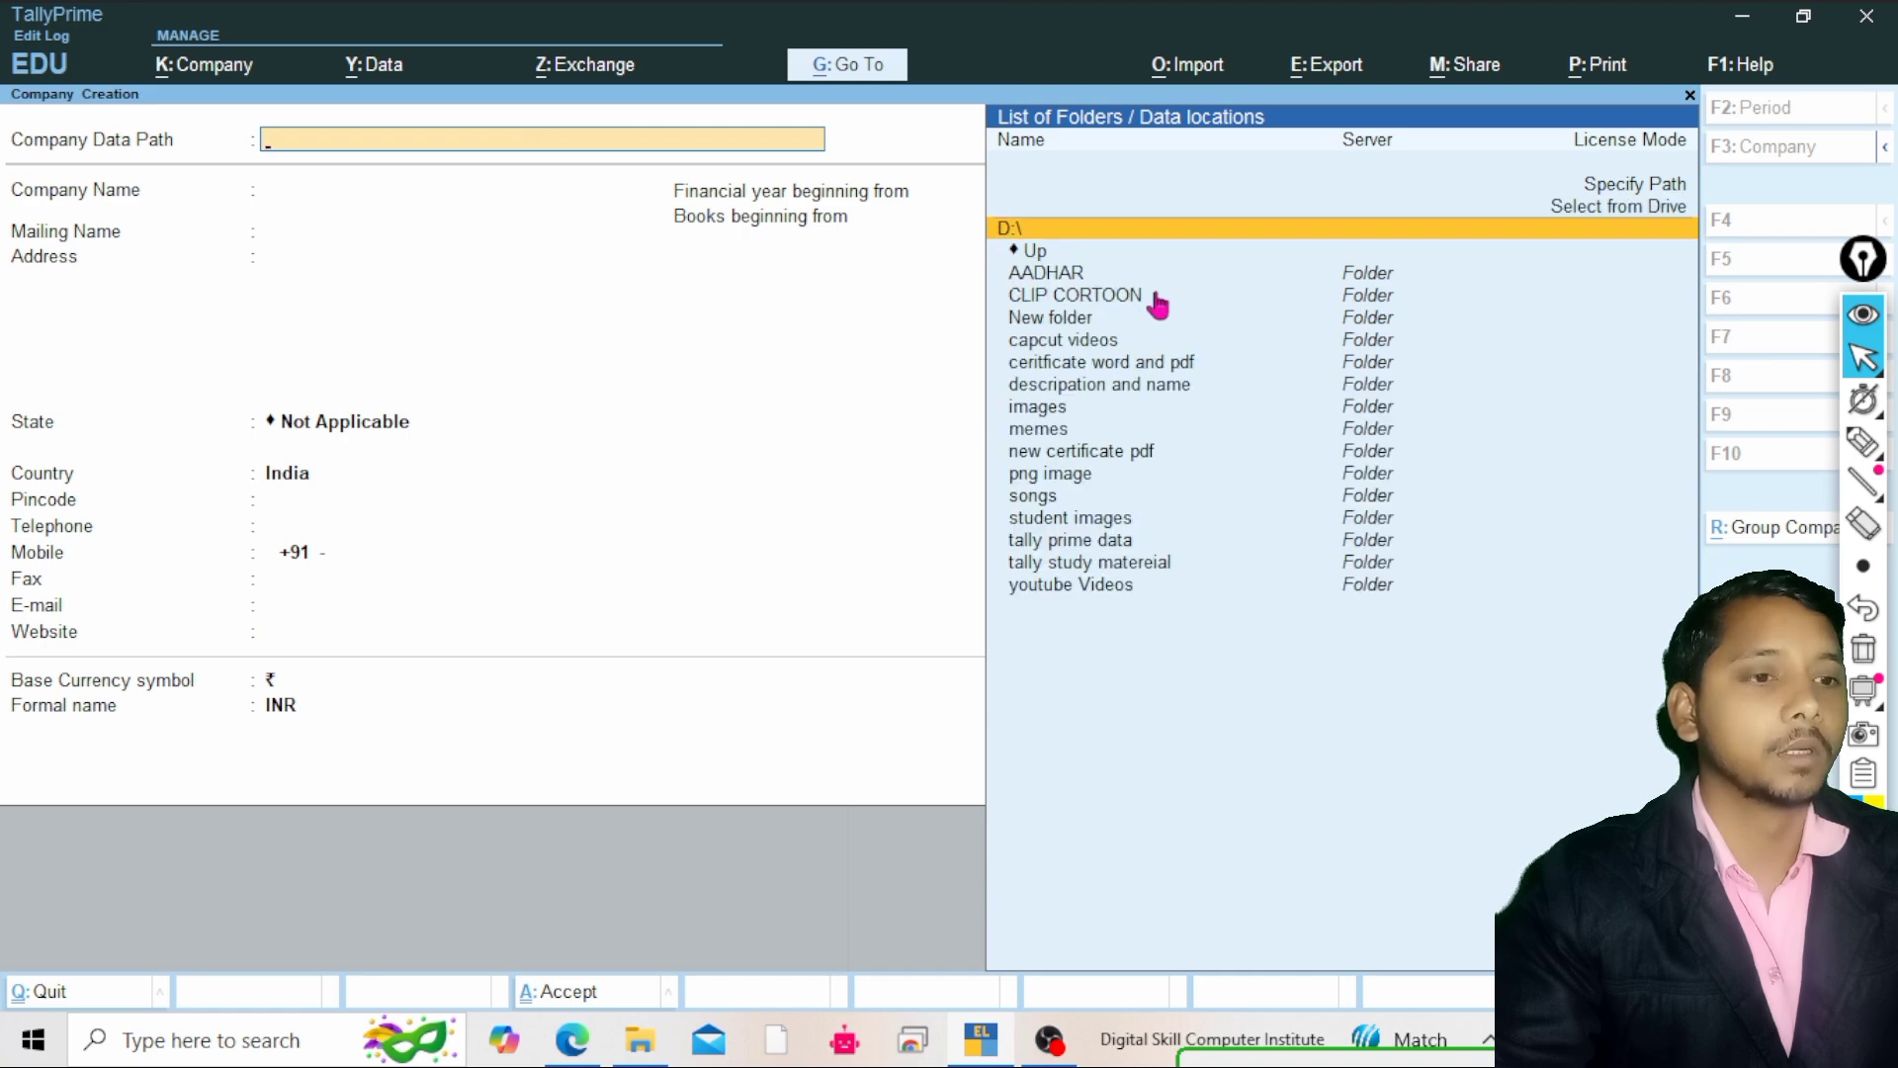
left_click(1099, 566)
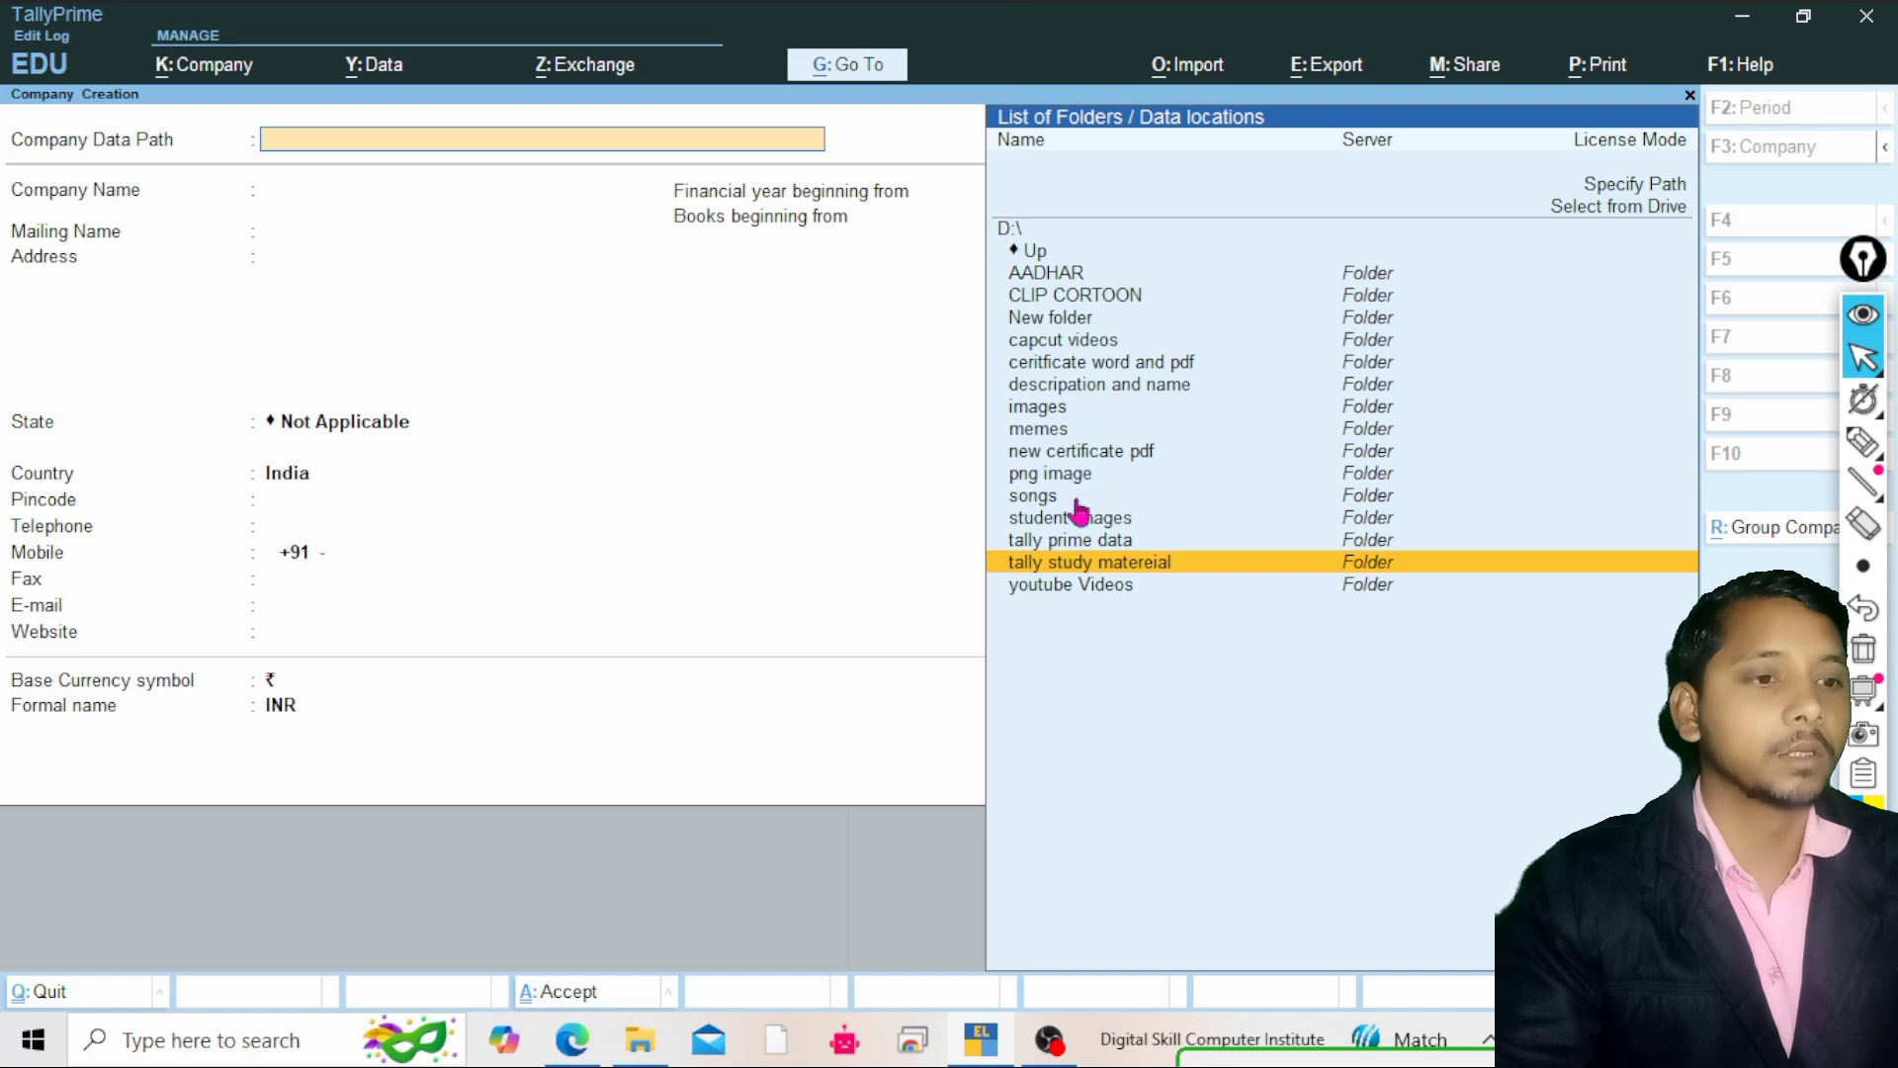
left_click(1088, 542)
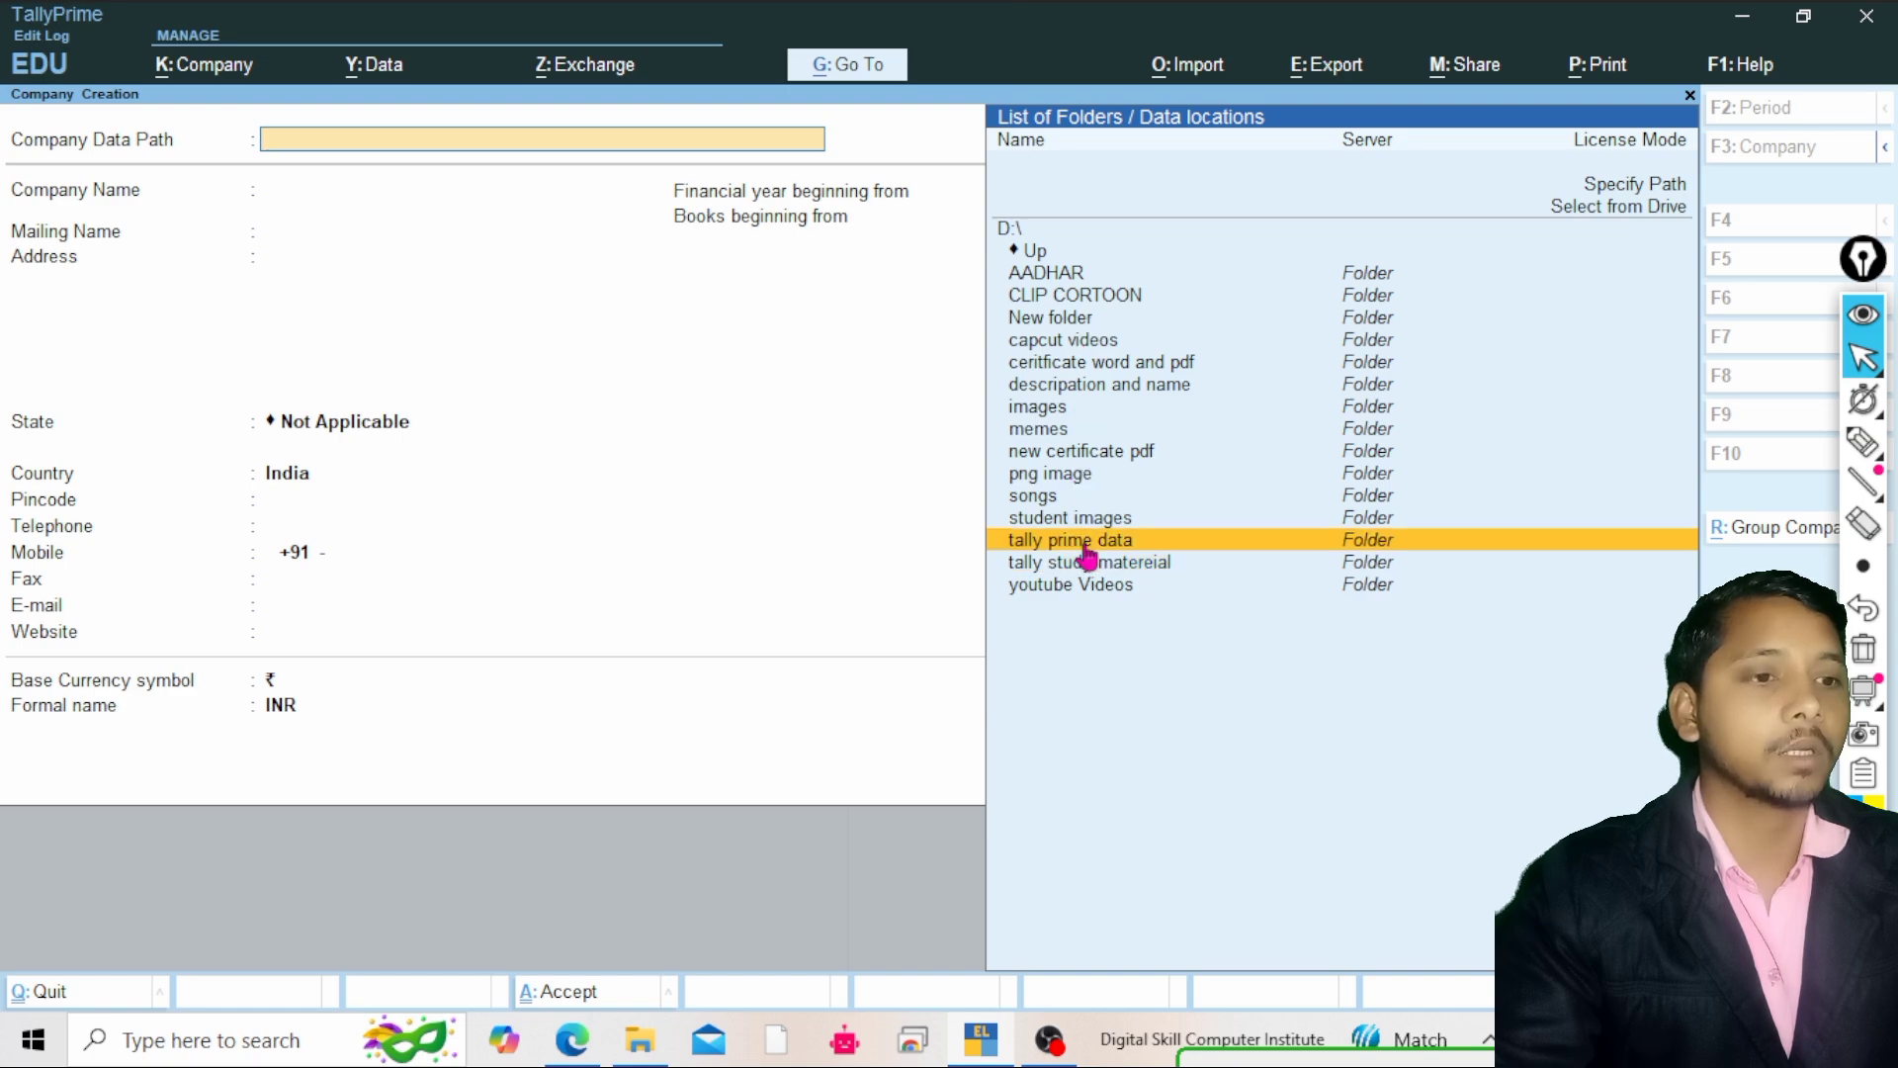
left_click(1319, 542)
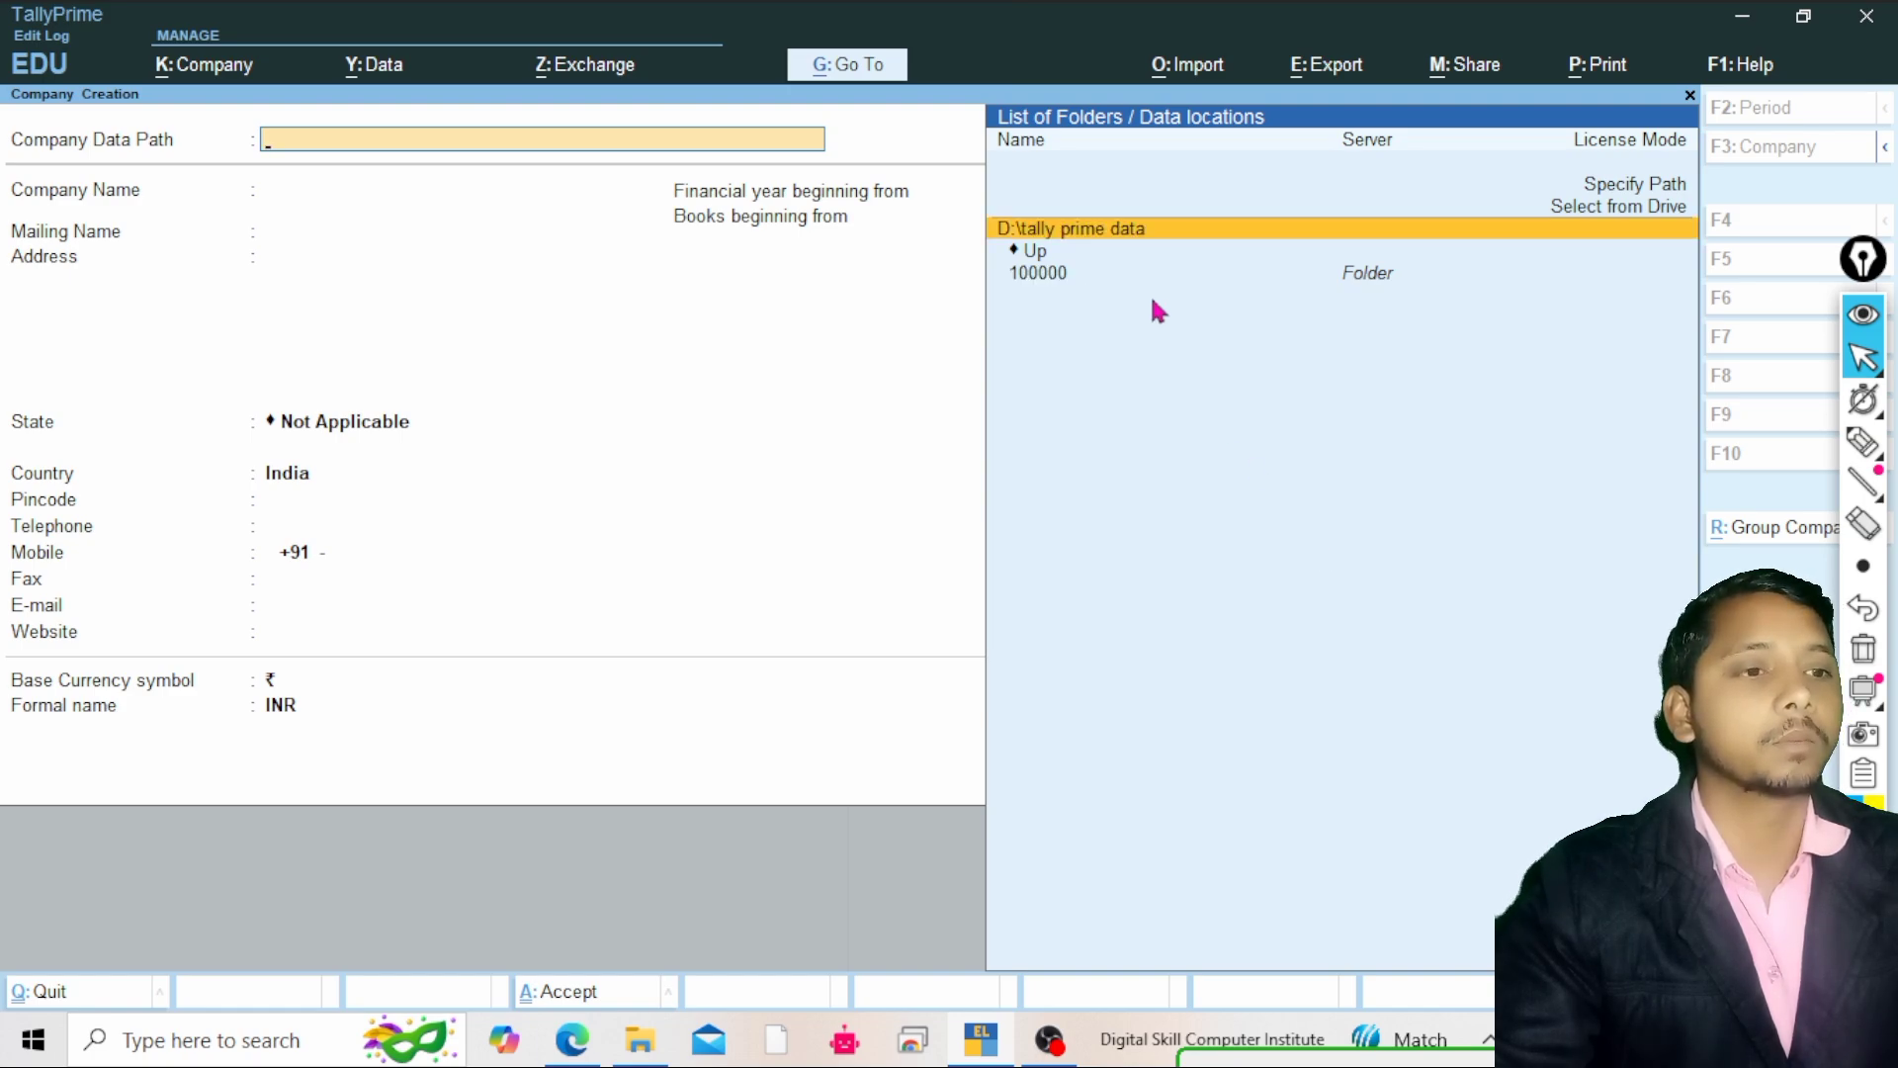
left_click(1088, 232)
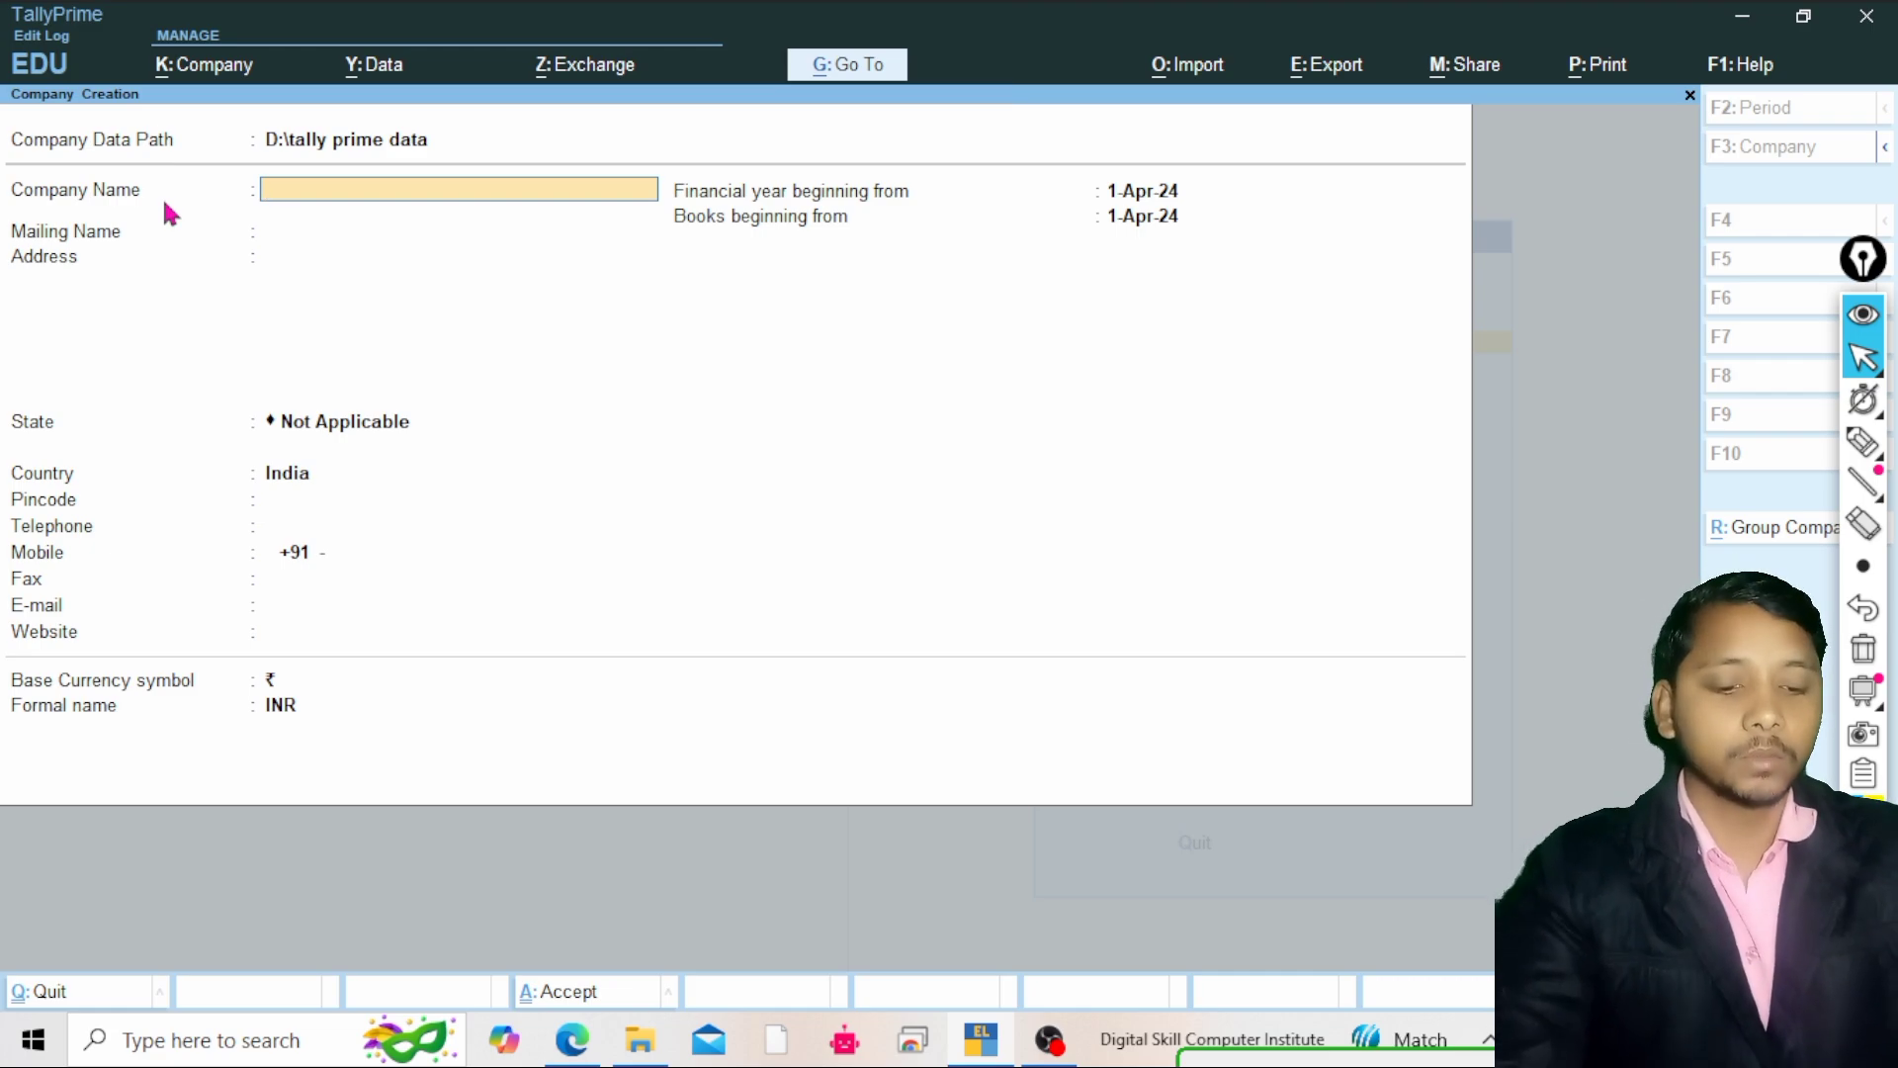
Enter Interest Calcultion Practice as the company name
type("In")
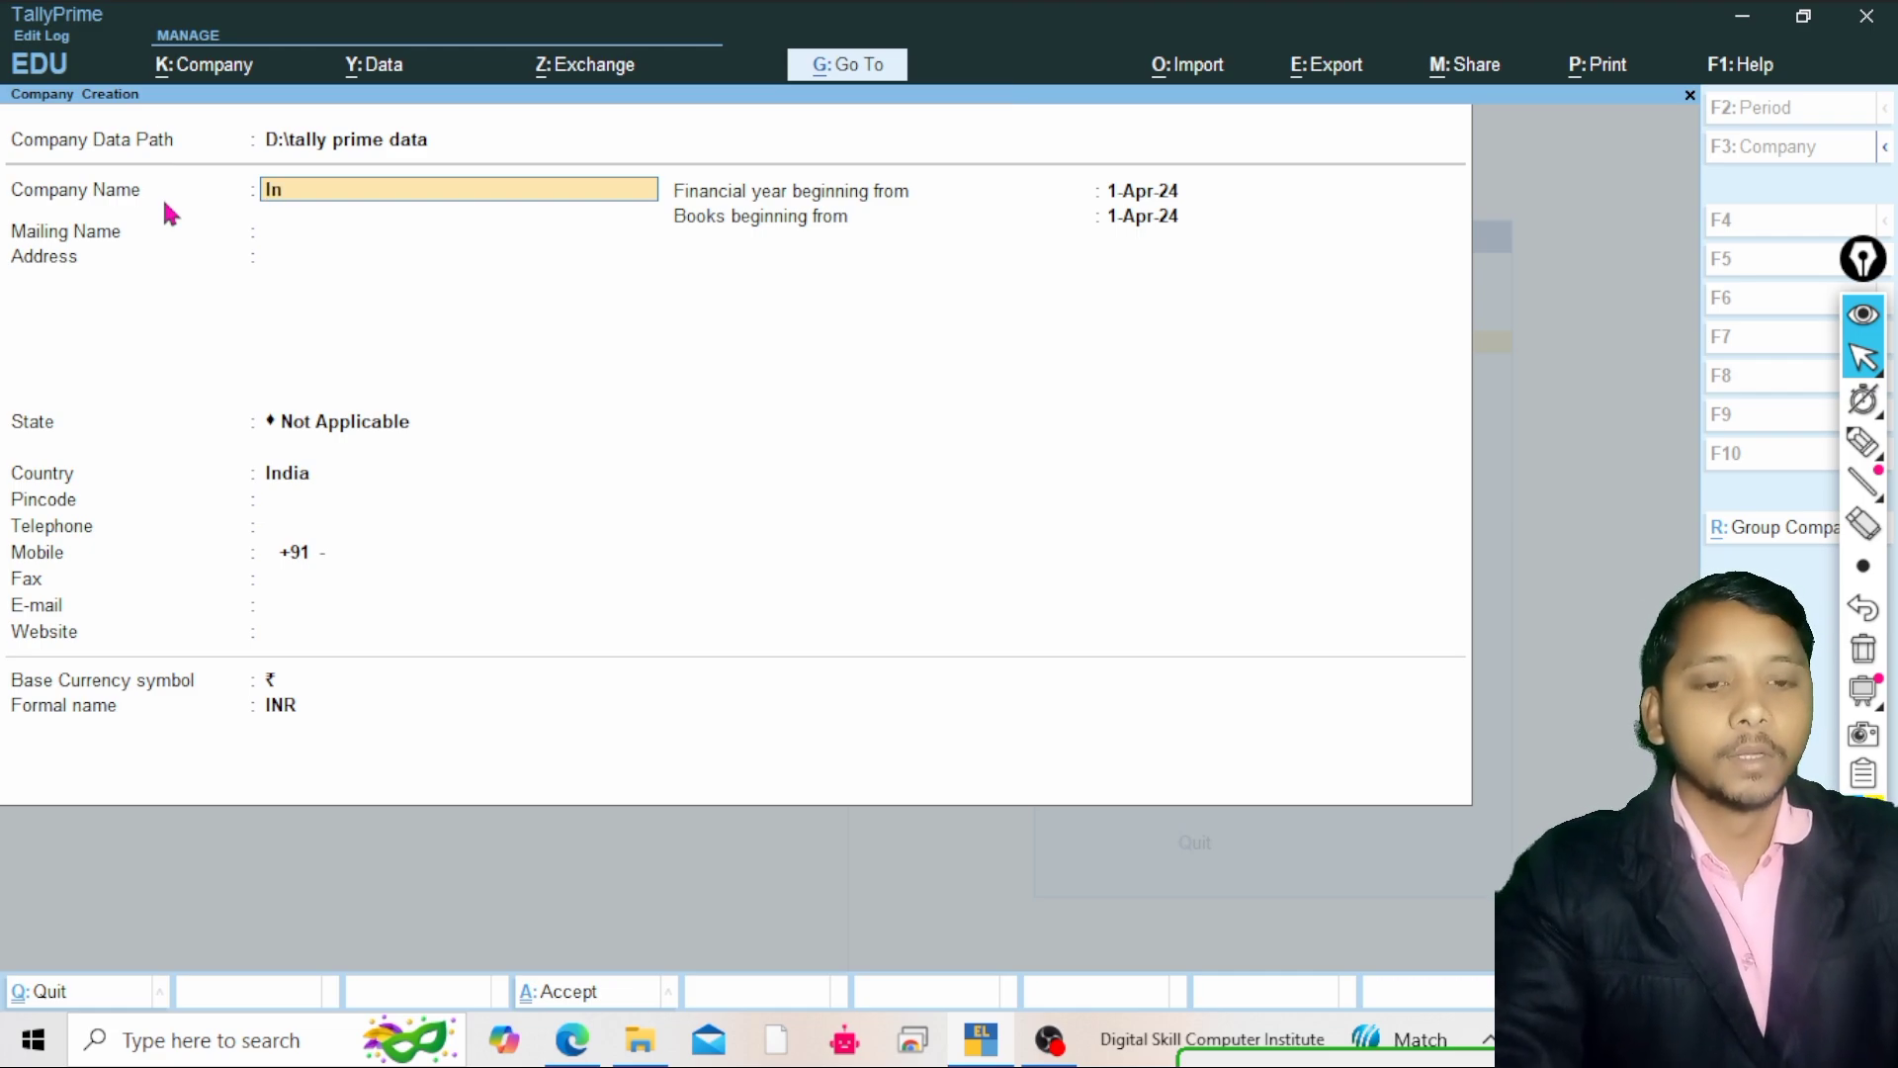
type("teres")
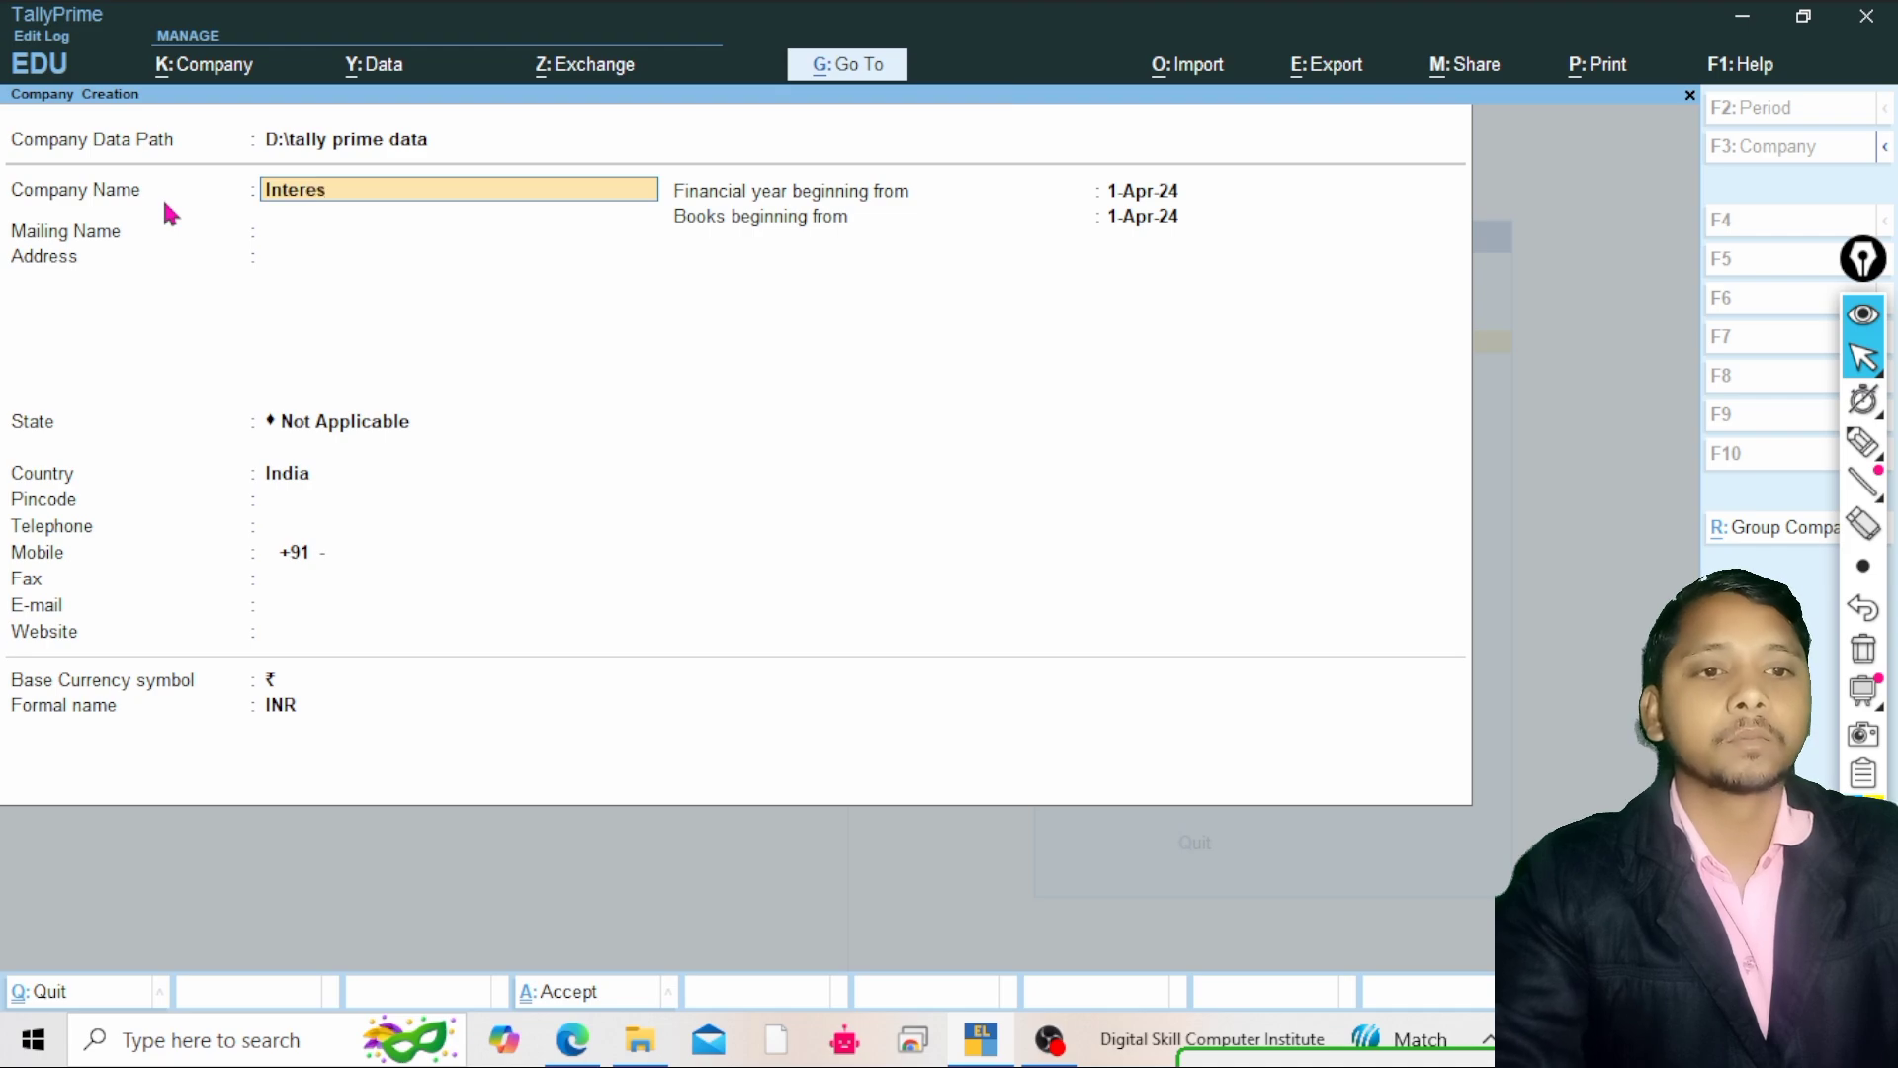
type("t")
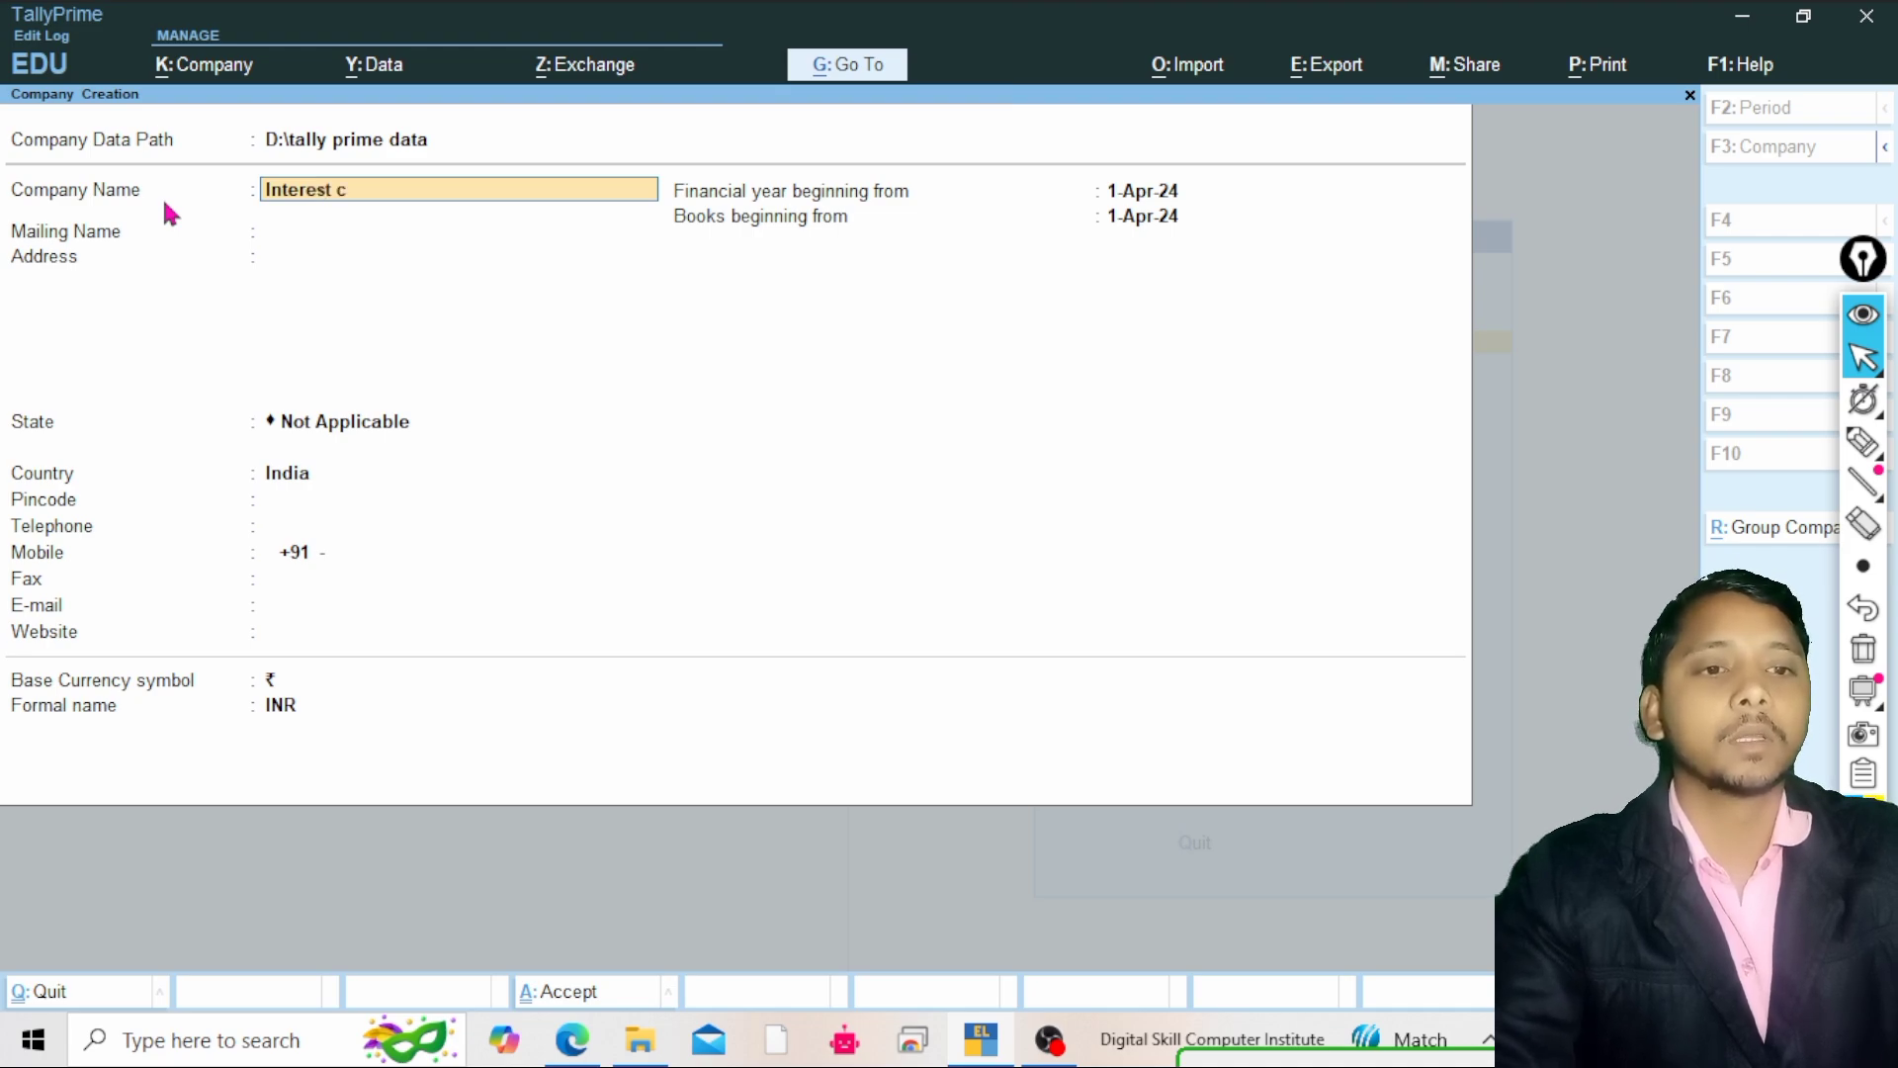
type(" Calc")
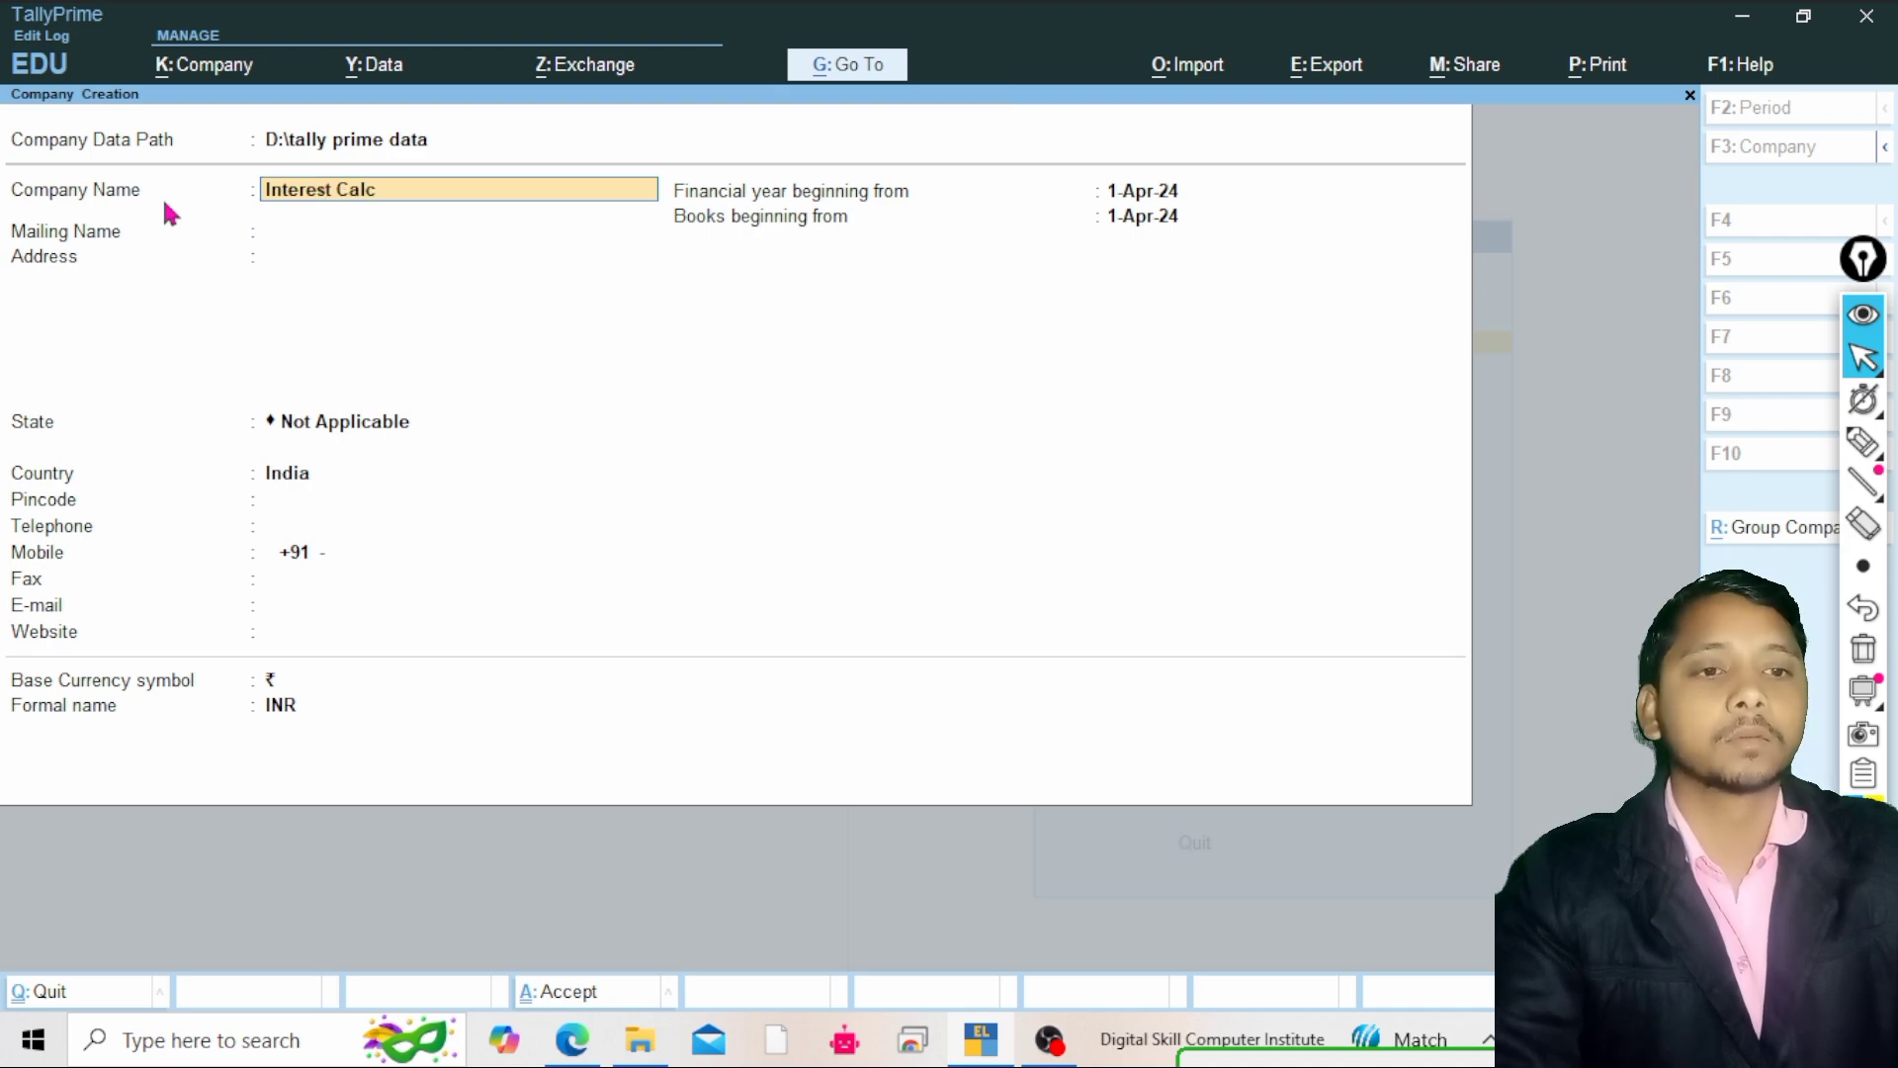
type("ultion")
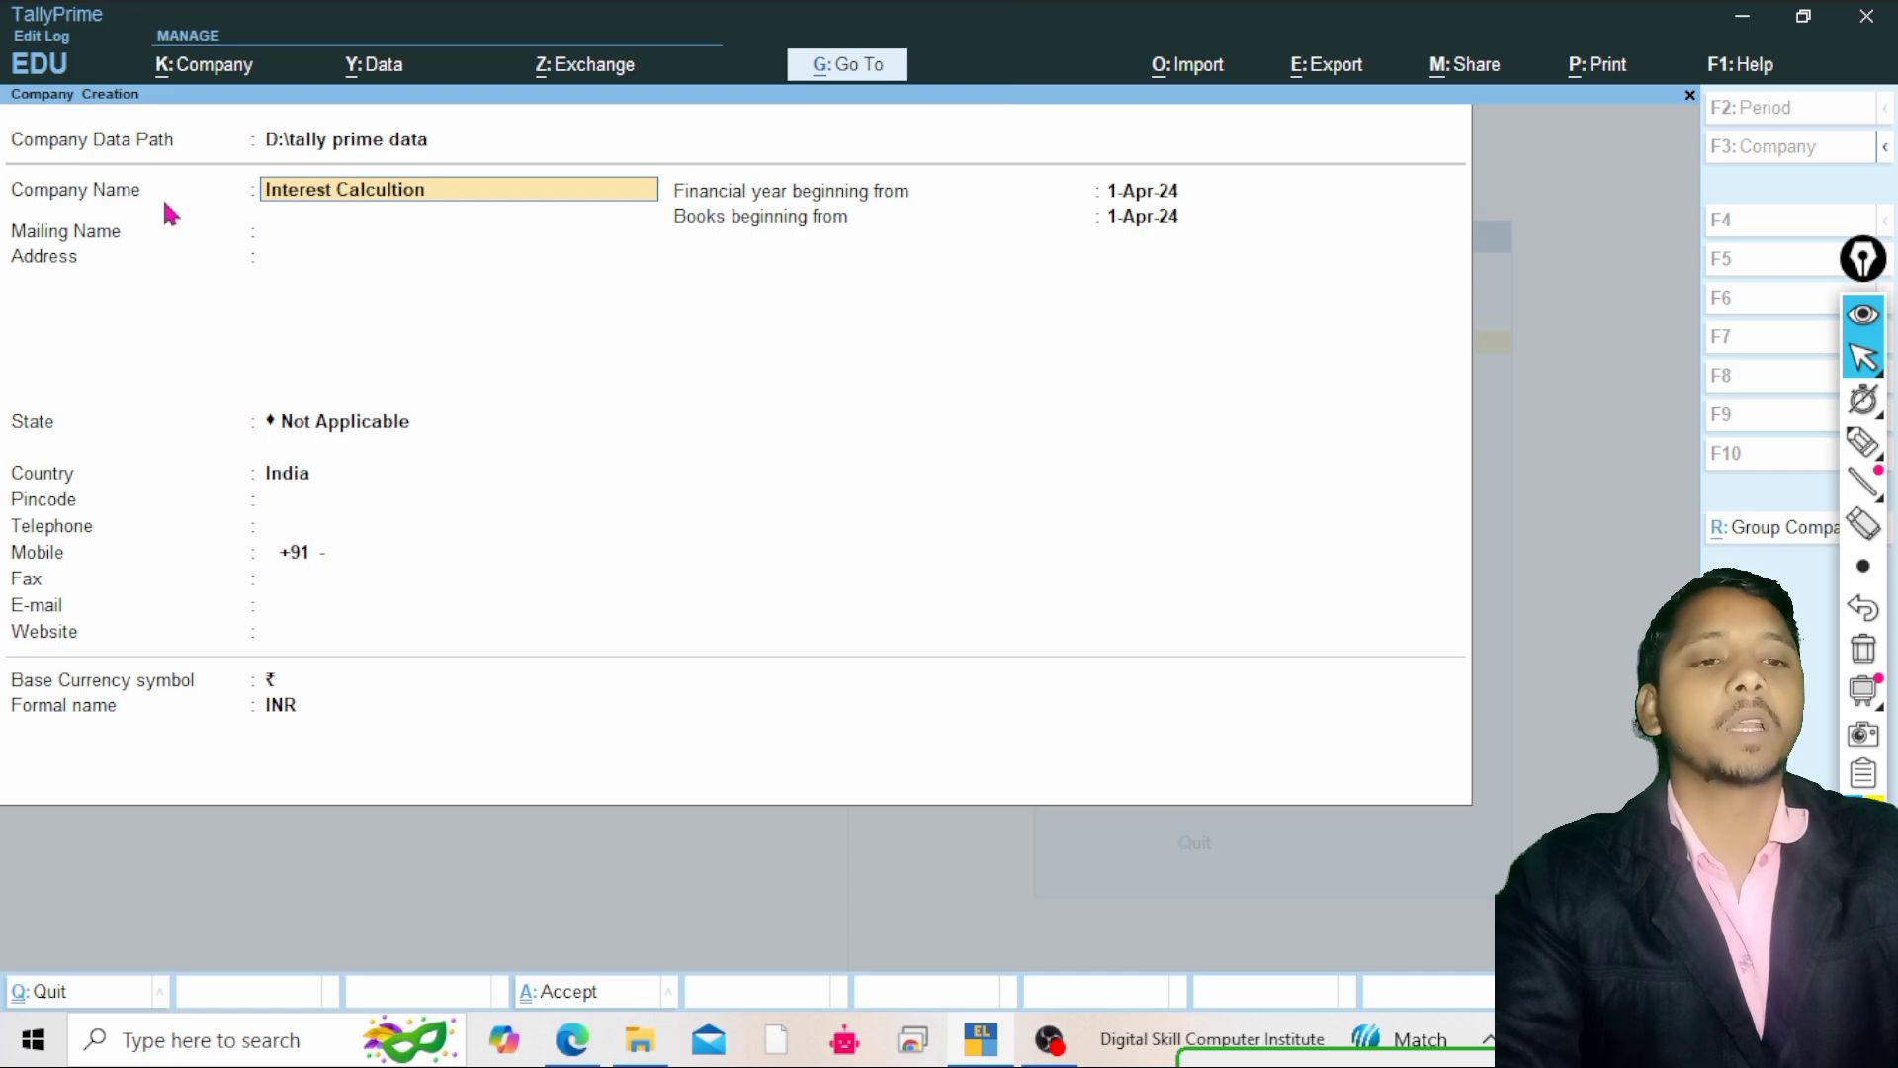
type(" Pr")
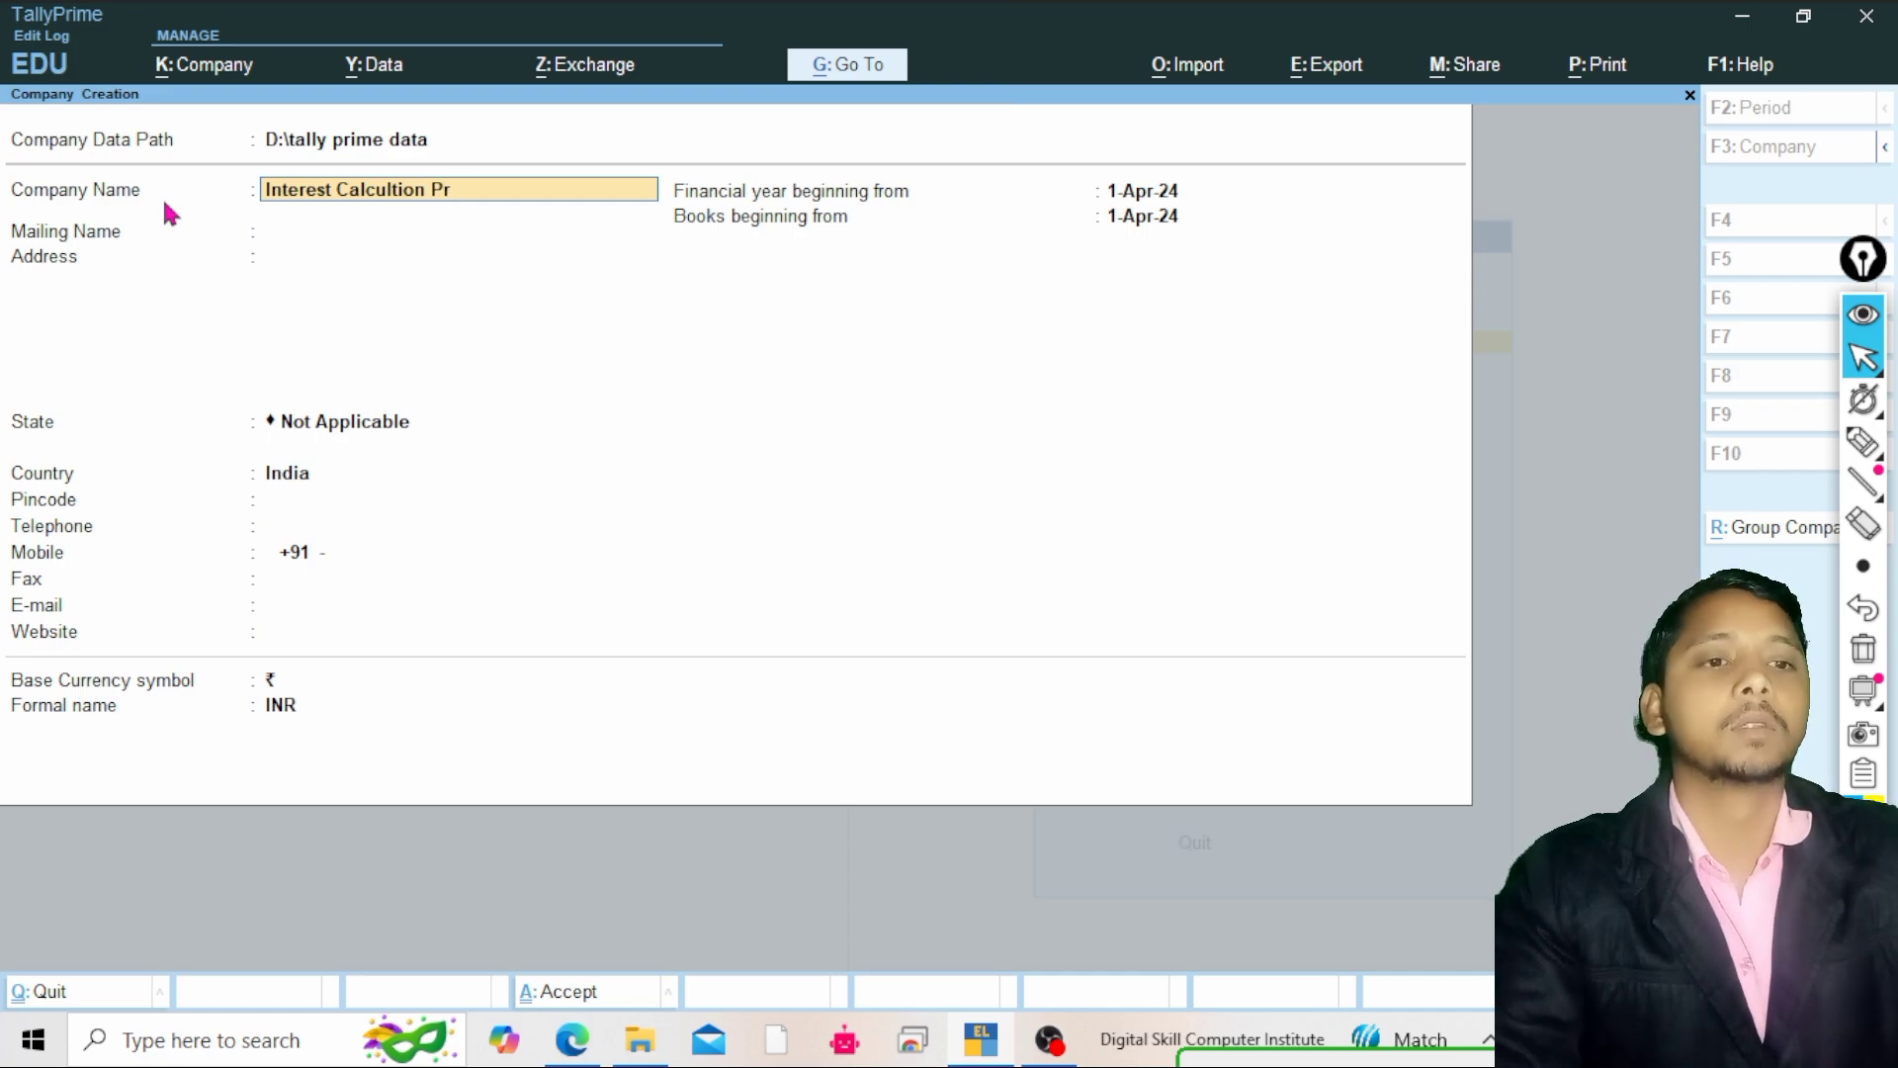
type("acit")
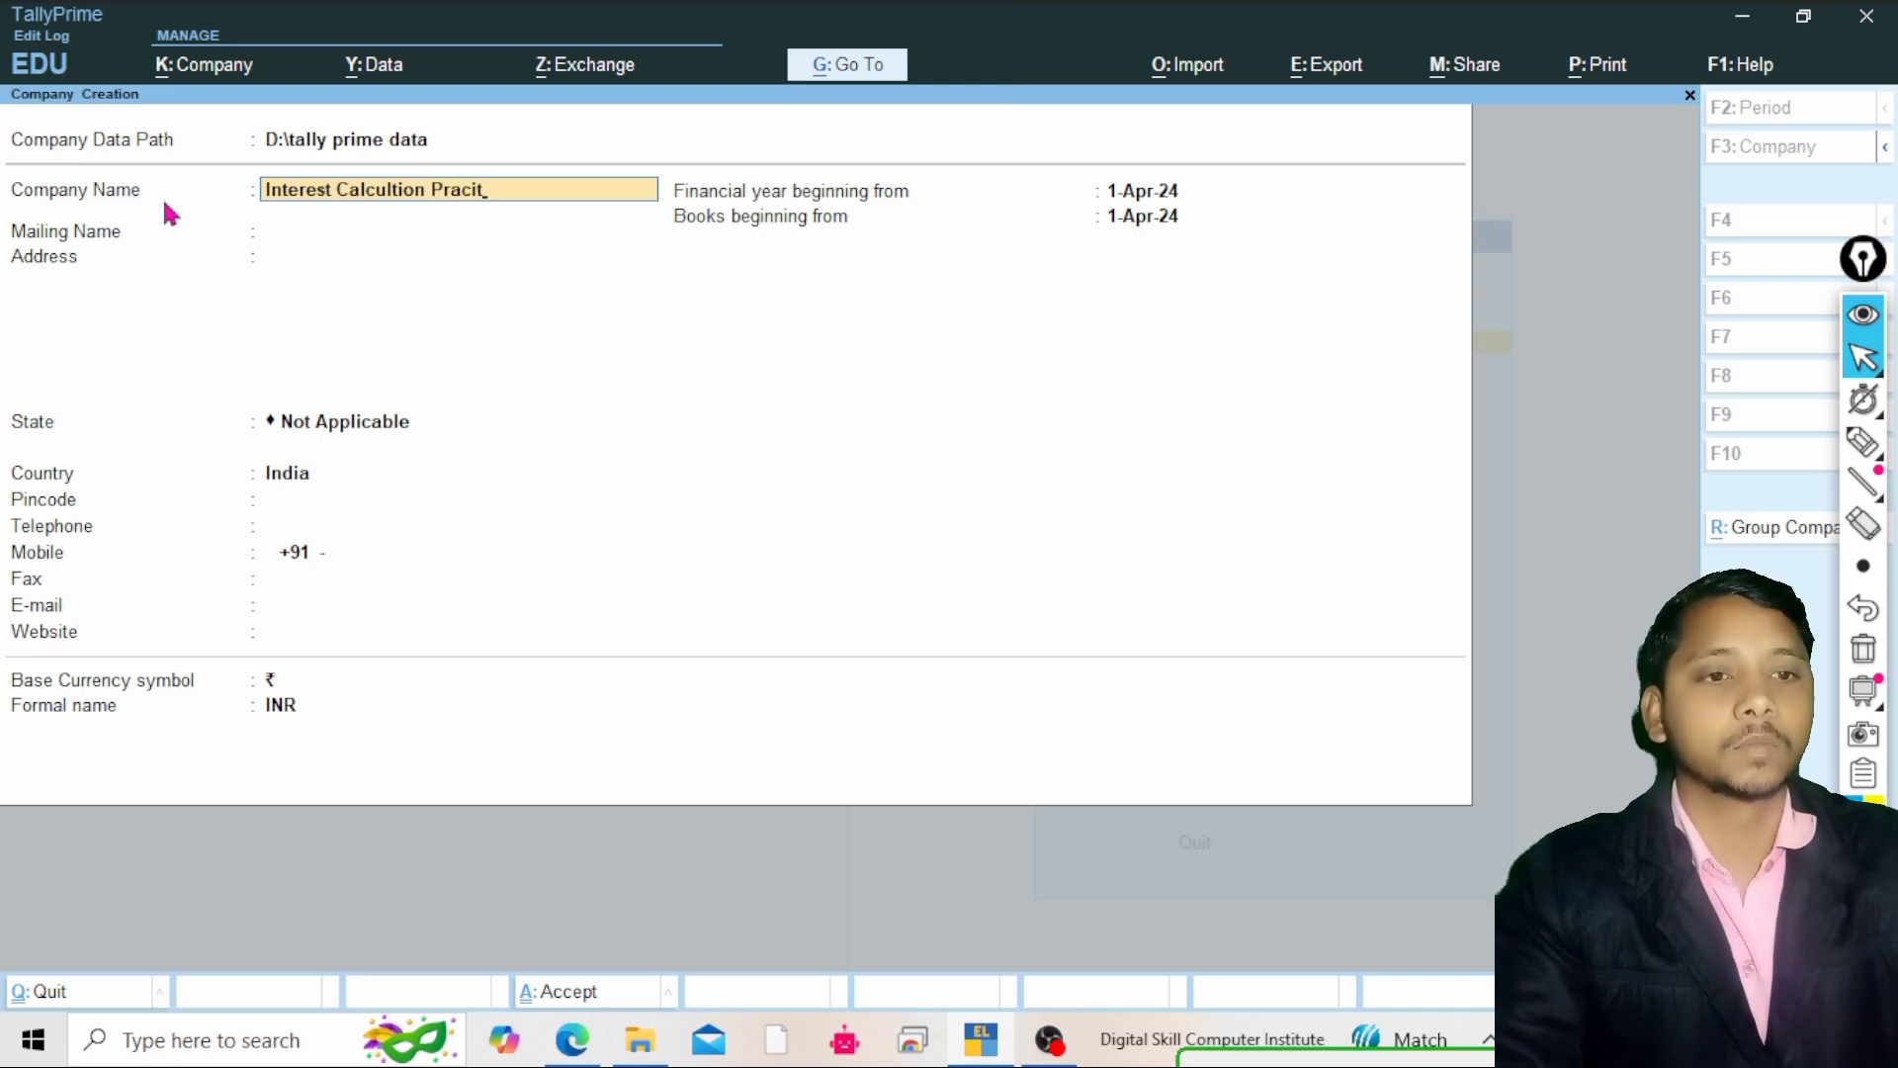
key("BackSpace")
key("BackSpace")
type("tice")
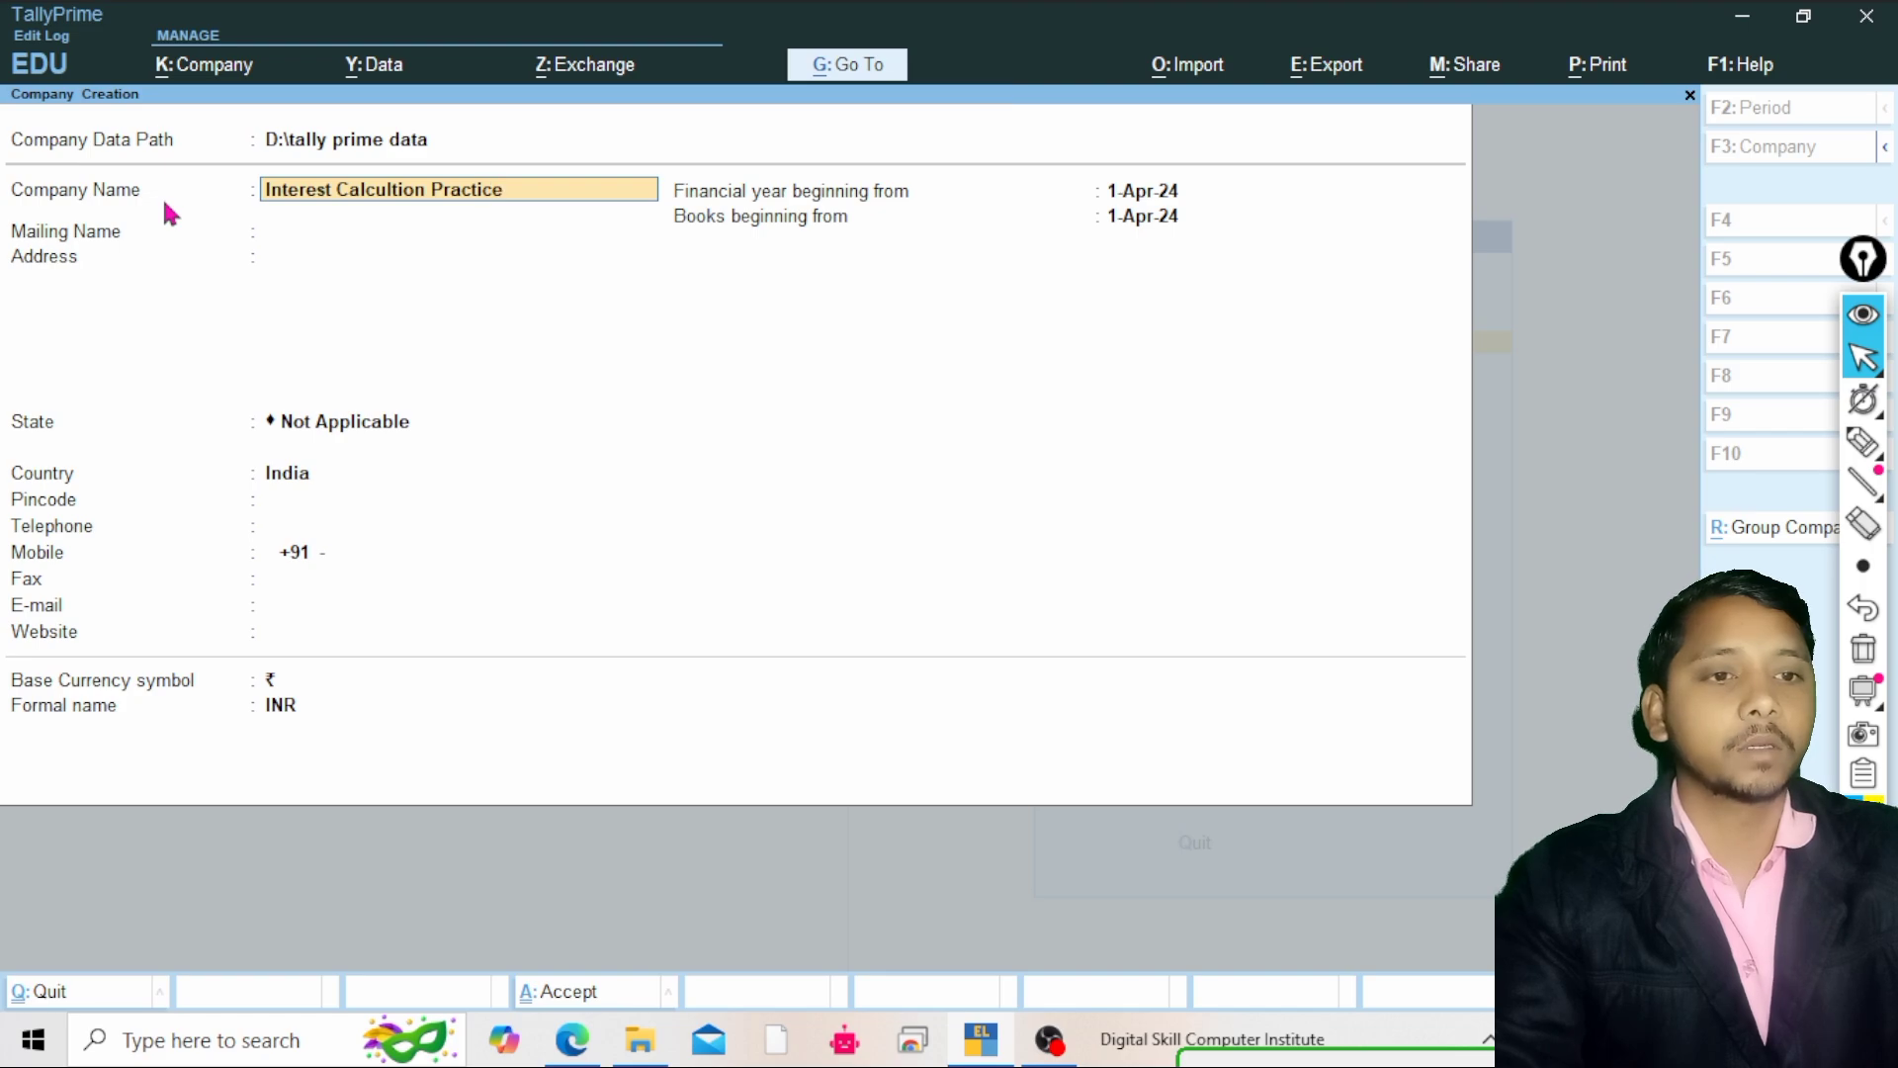
key("Return")
key("Return")
key("Return")
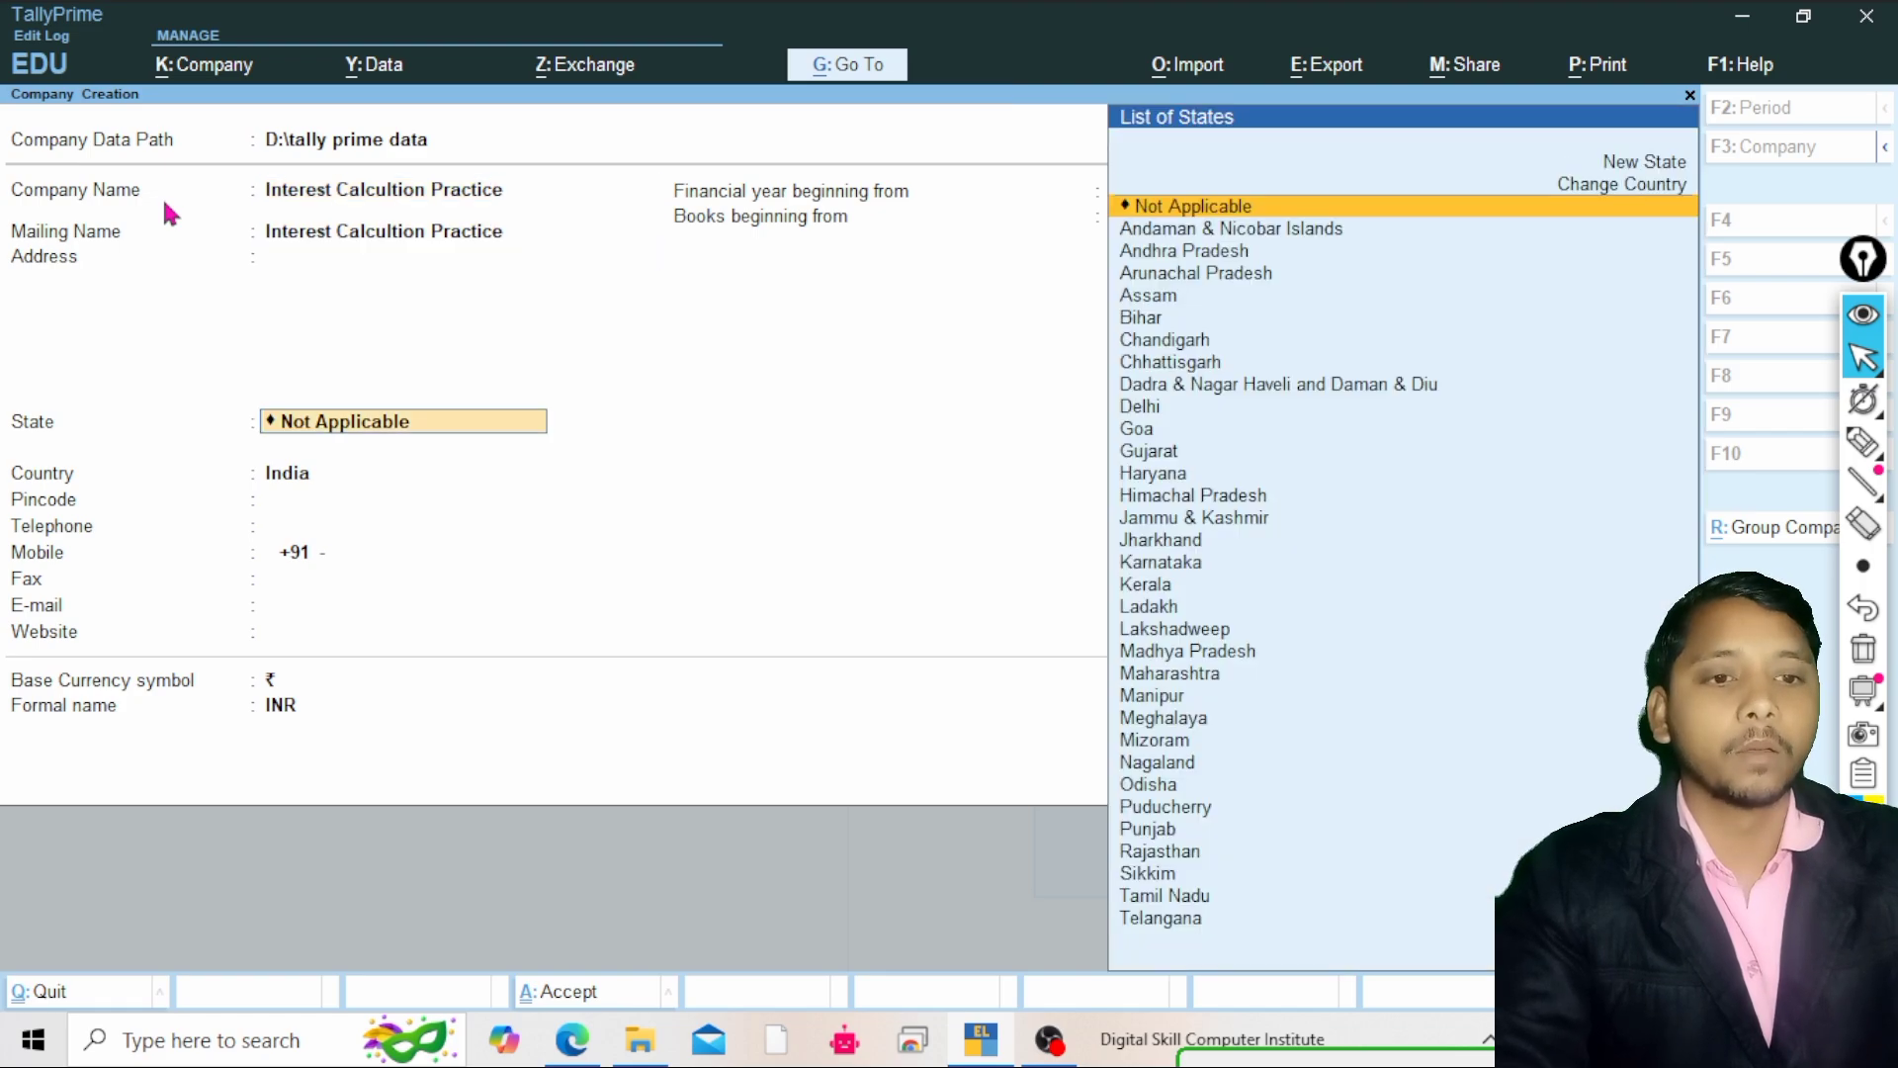
Set the company's state to Uttar Pradesh
type("U")
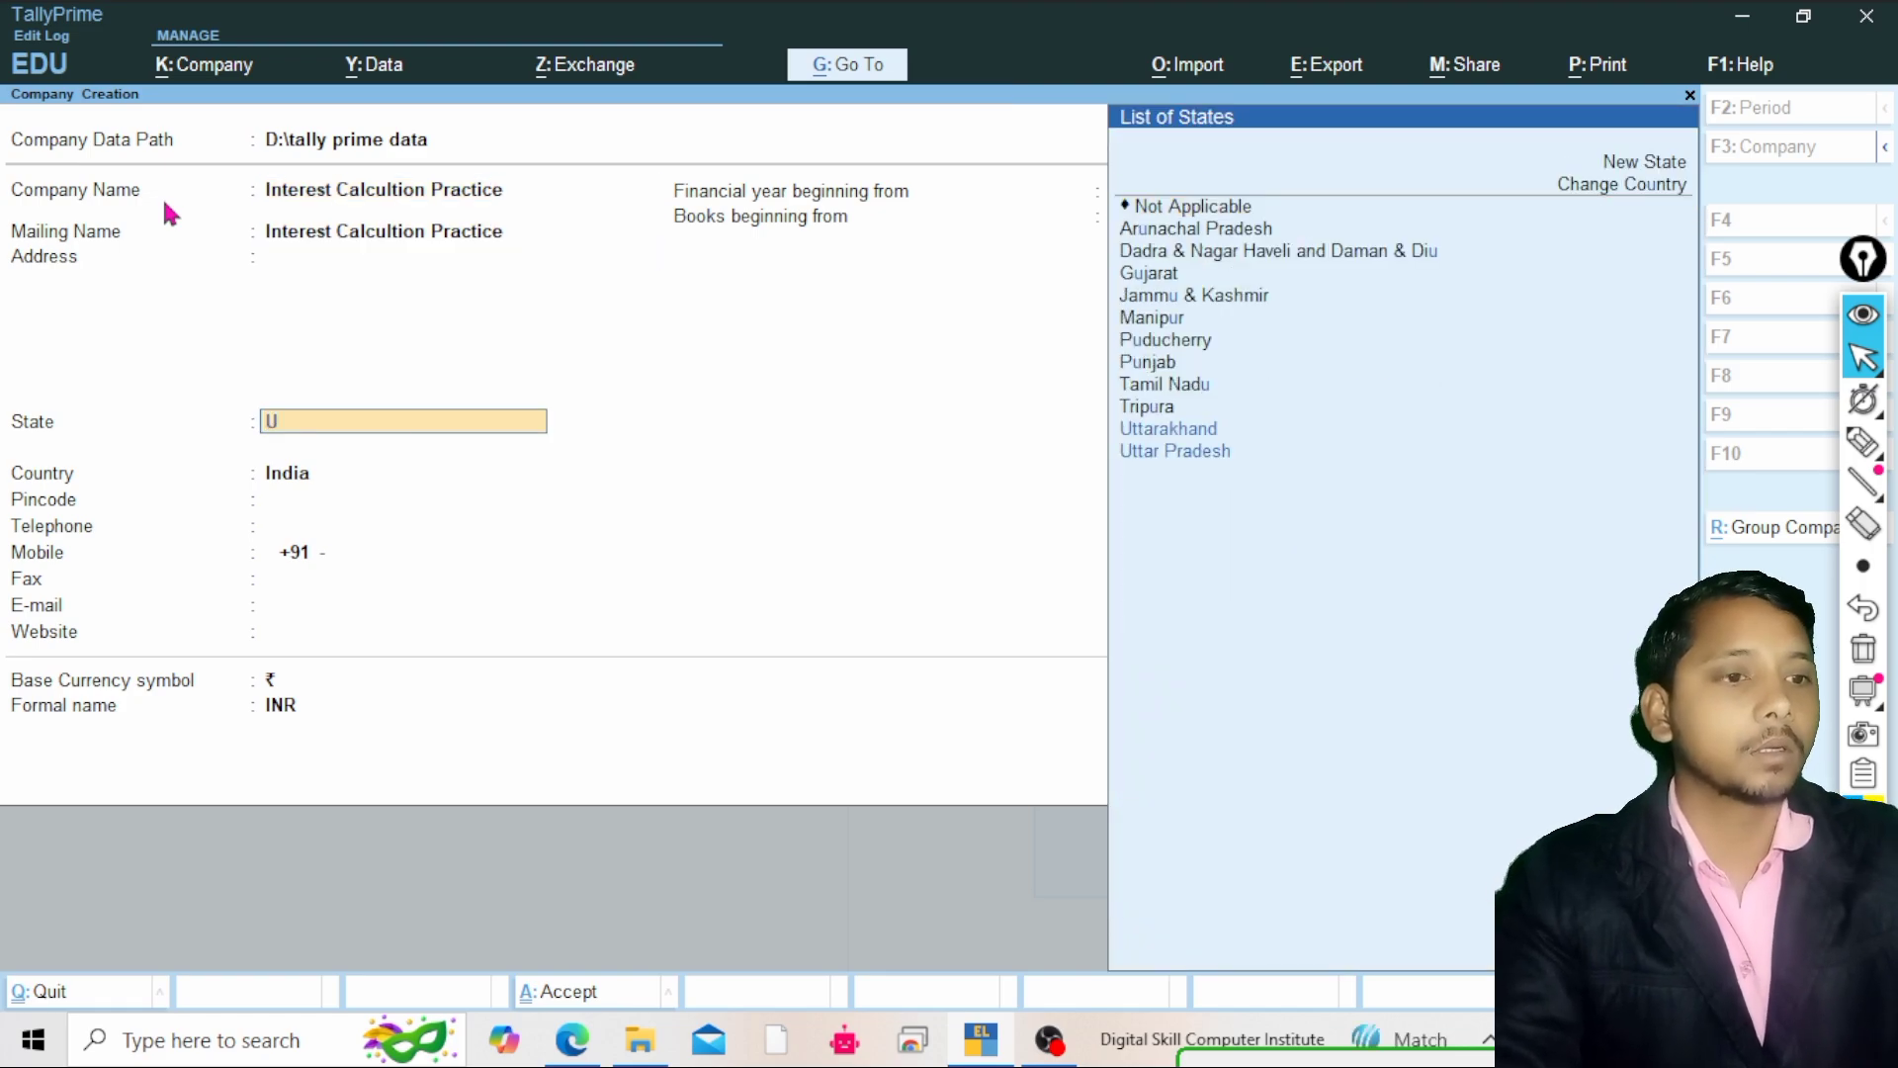
key("Return")
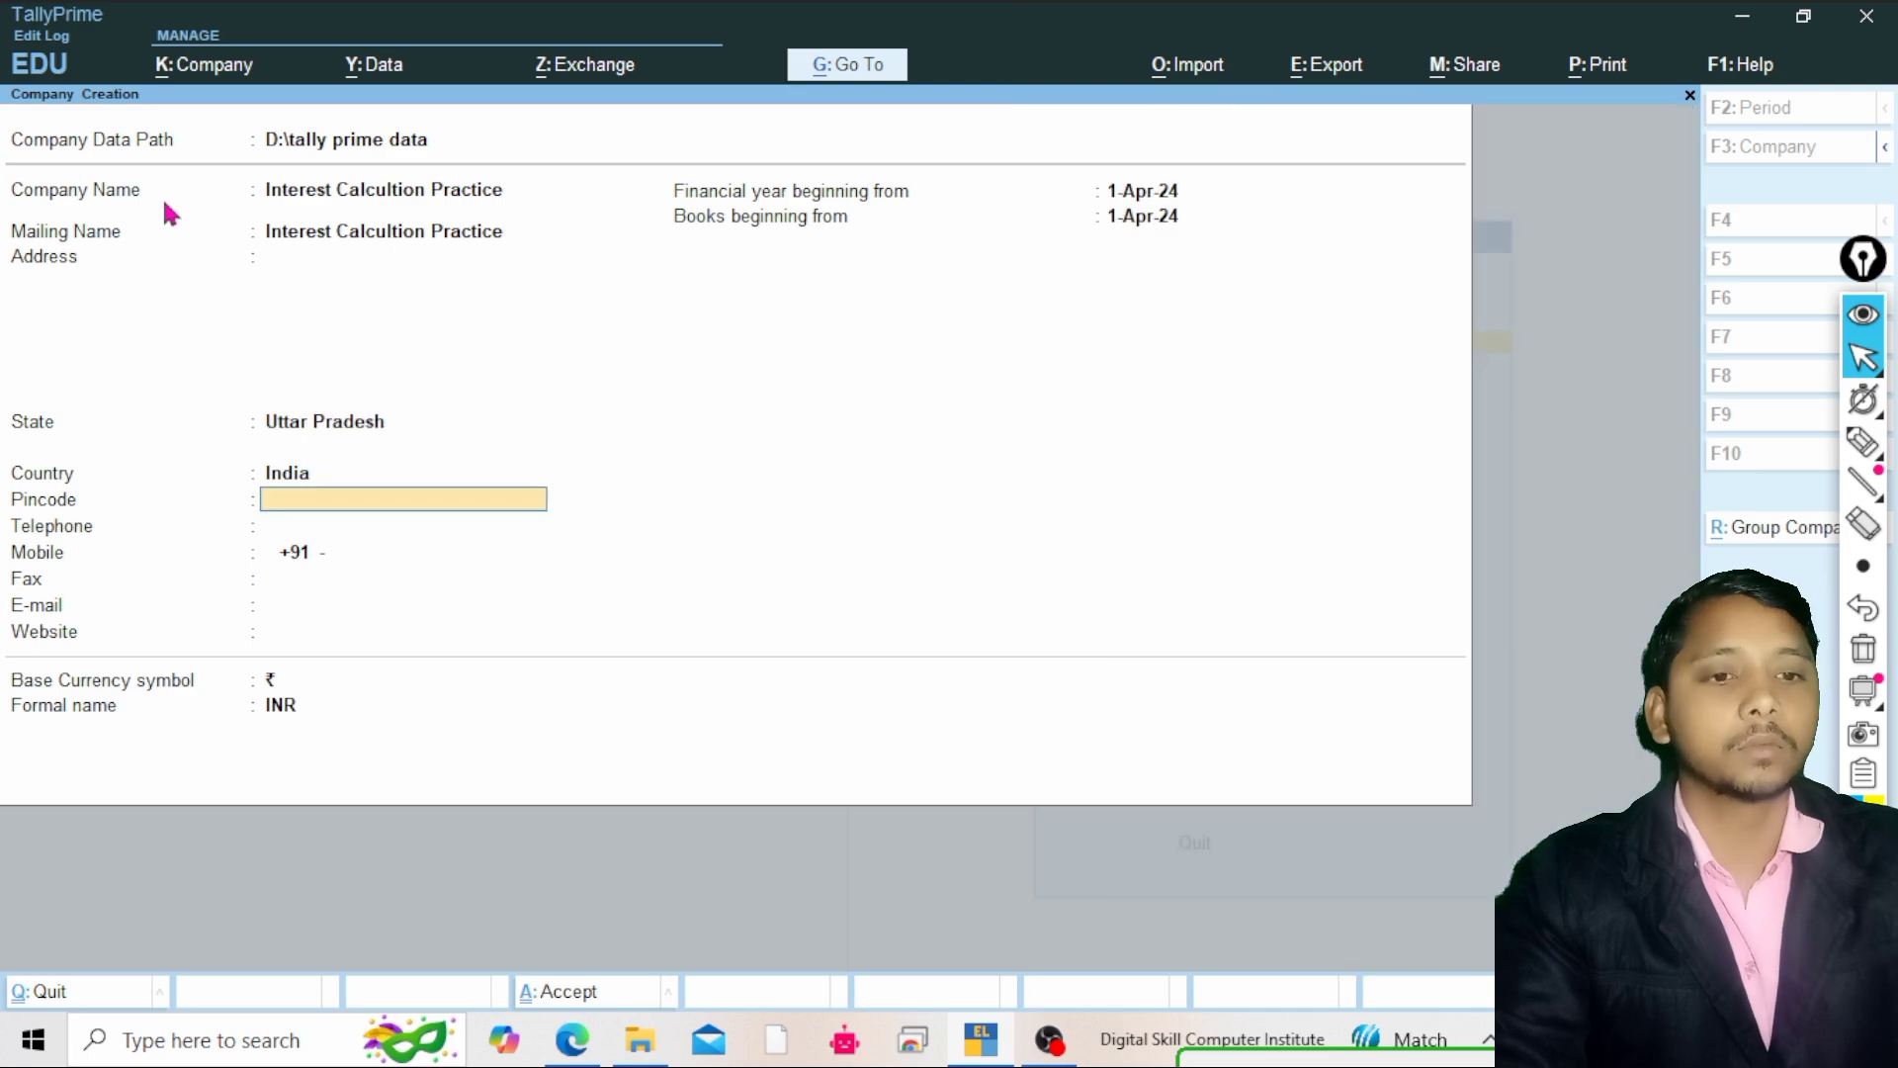
Accept the remaining company details with the 1-Apr-24 financial year to create the company
key("Return")
key("Return")
key("Return")
key("Return")
key("Return")
key("Return")
key("Return")
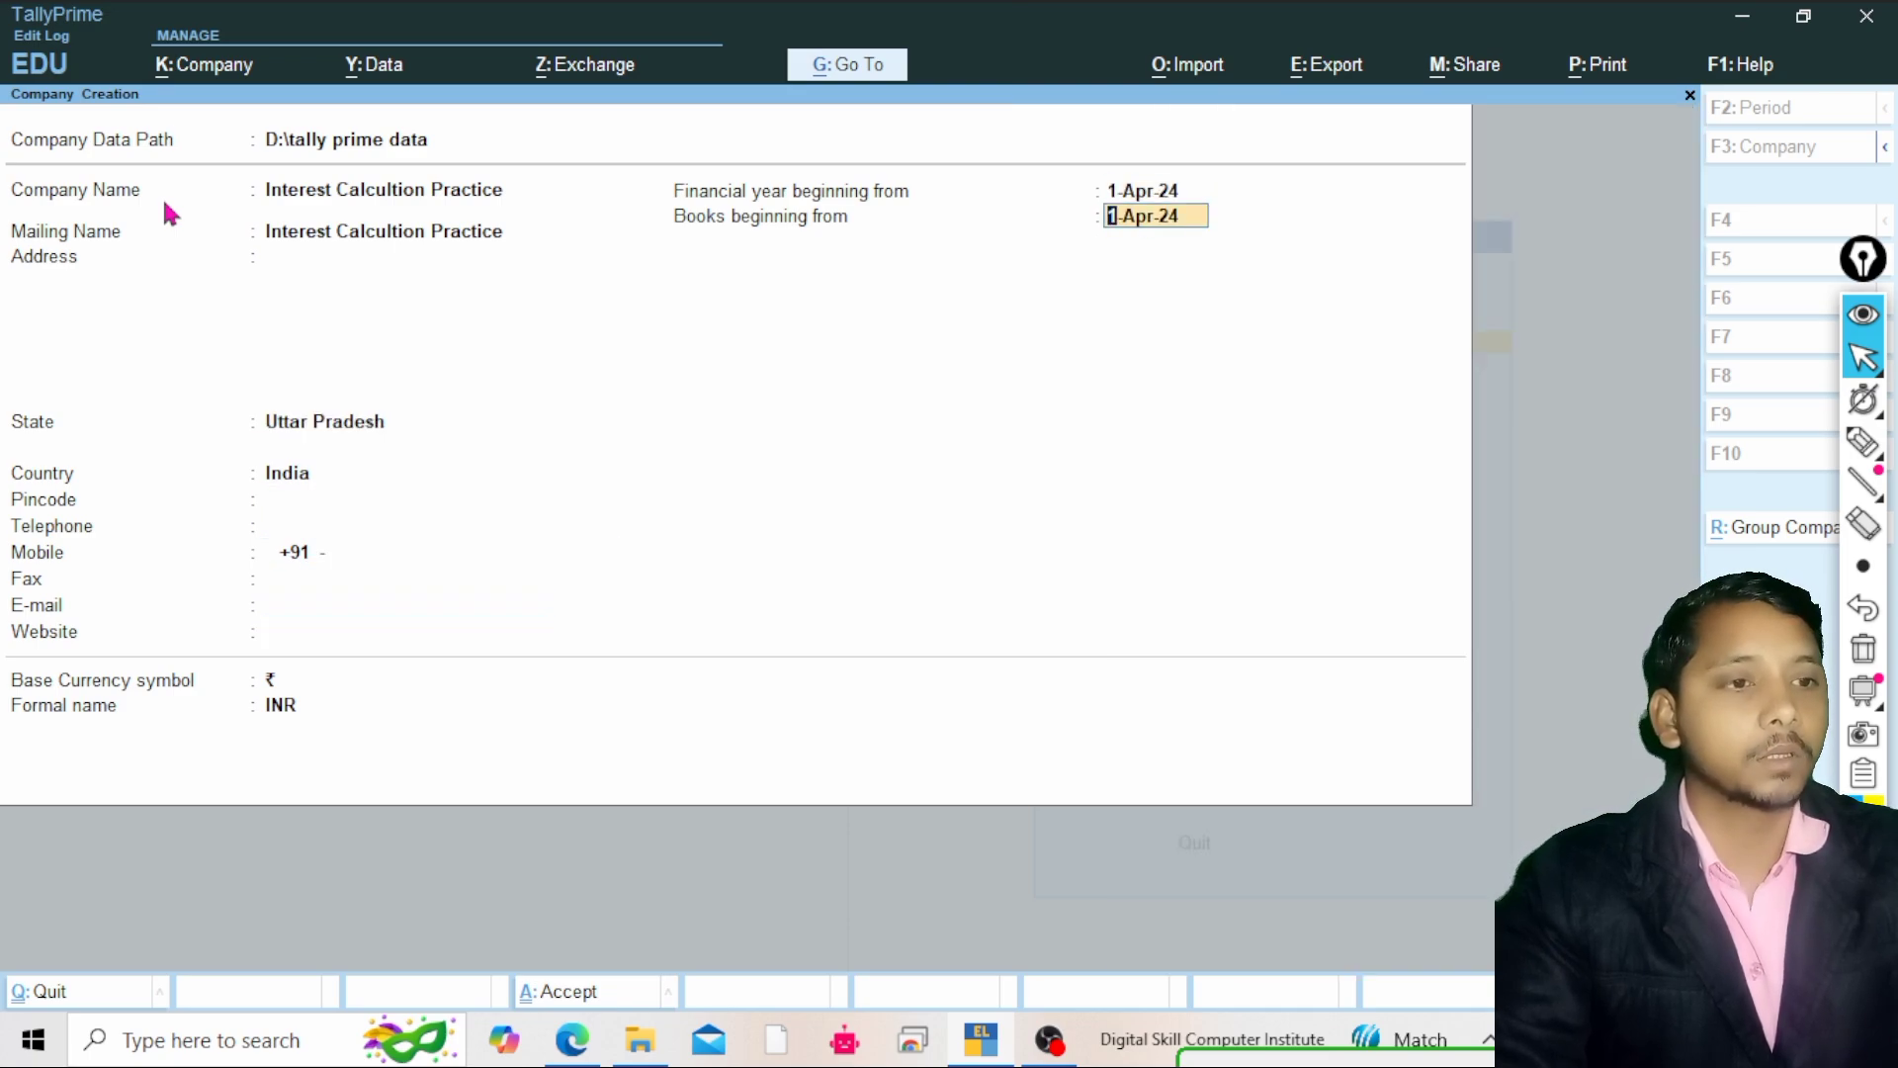
key("Return")
key("Return")
key("Return")
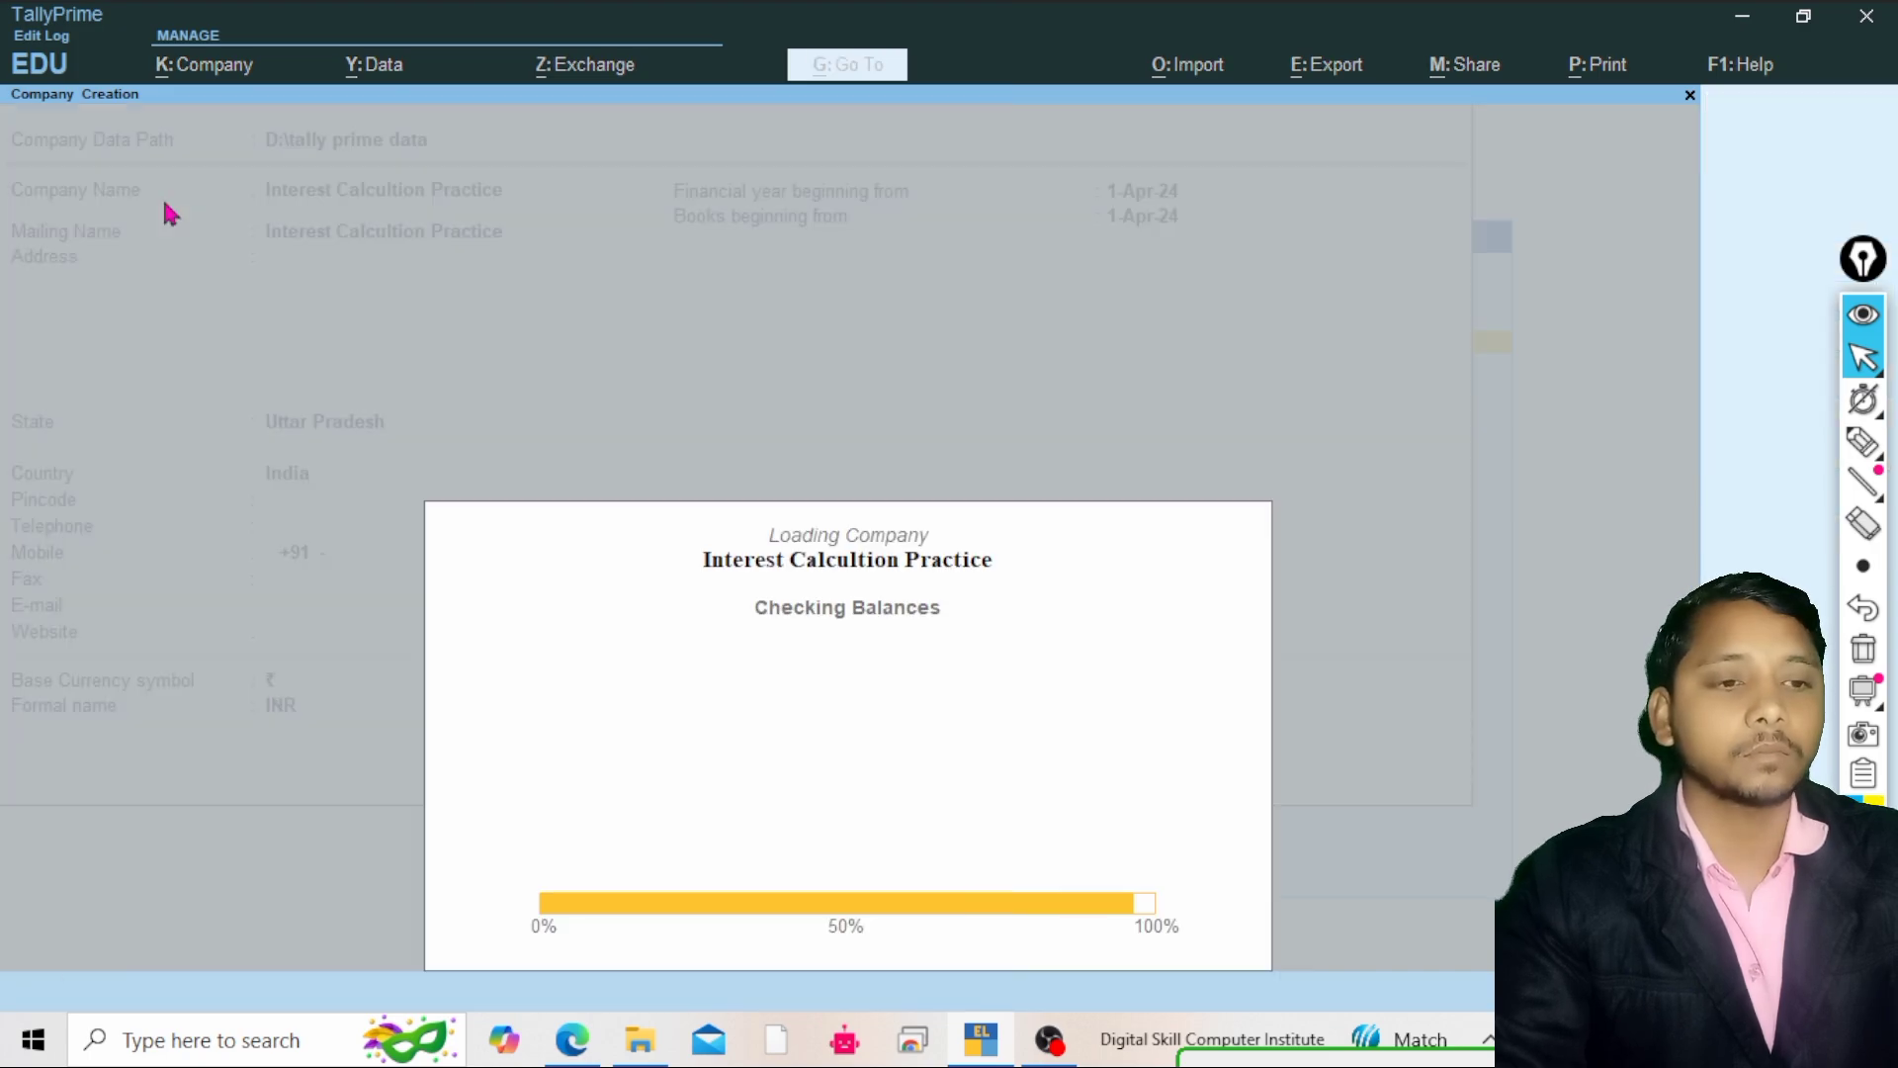
key("Return")
key("Return")
key("Return")
key("Return")
key("Return")
key("Return")
key("Return")
key("Return")
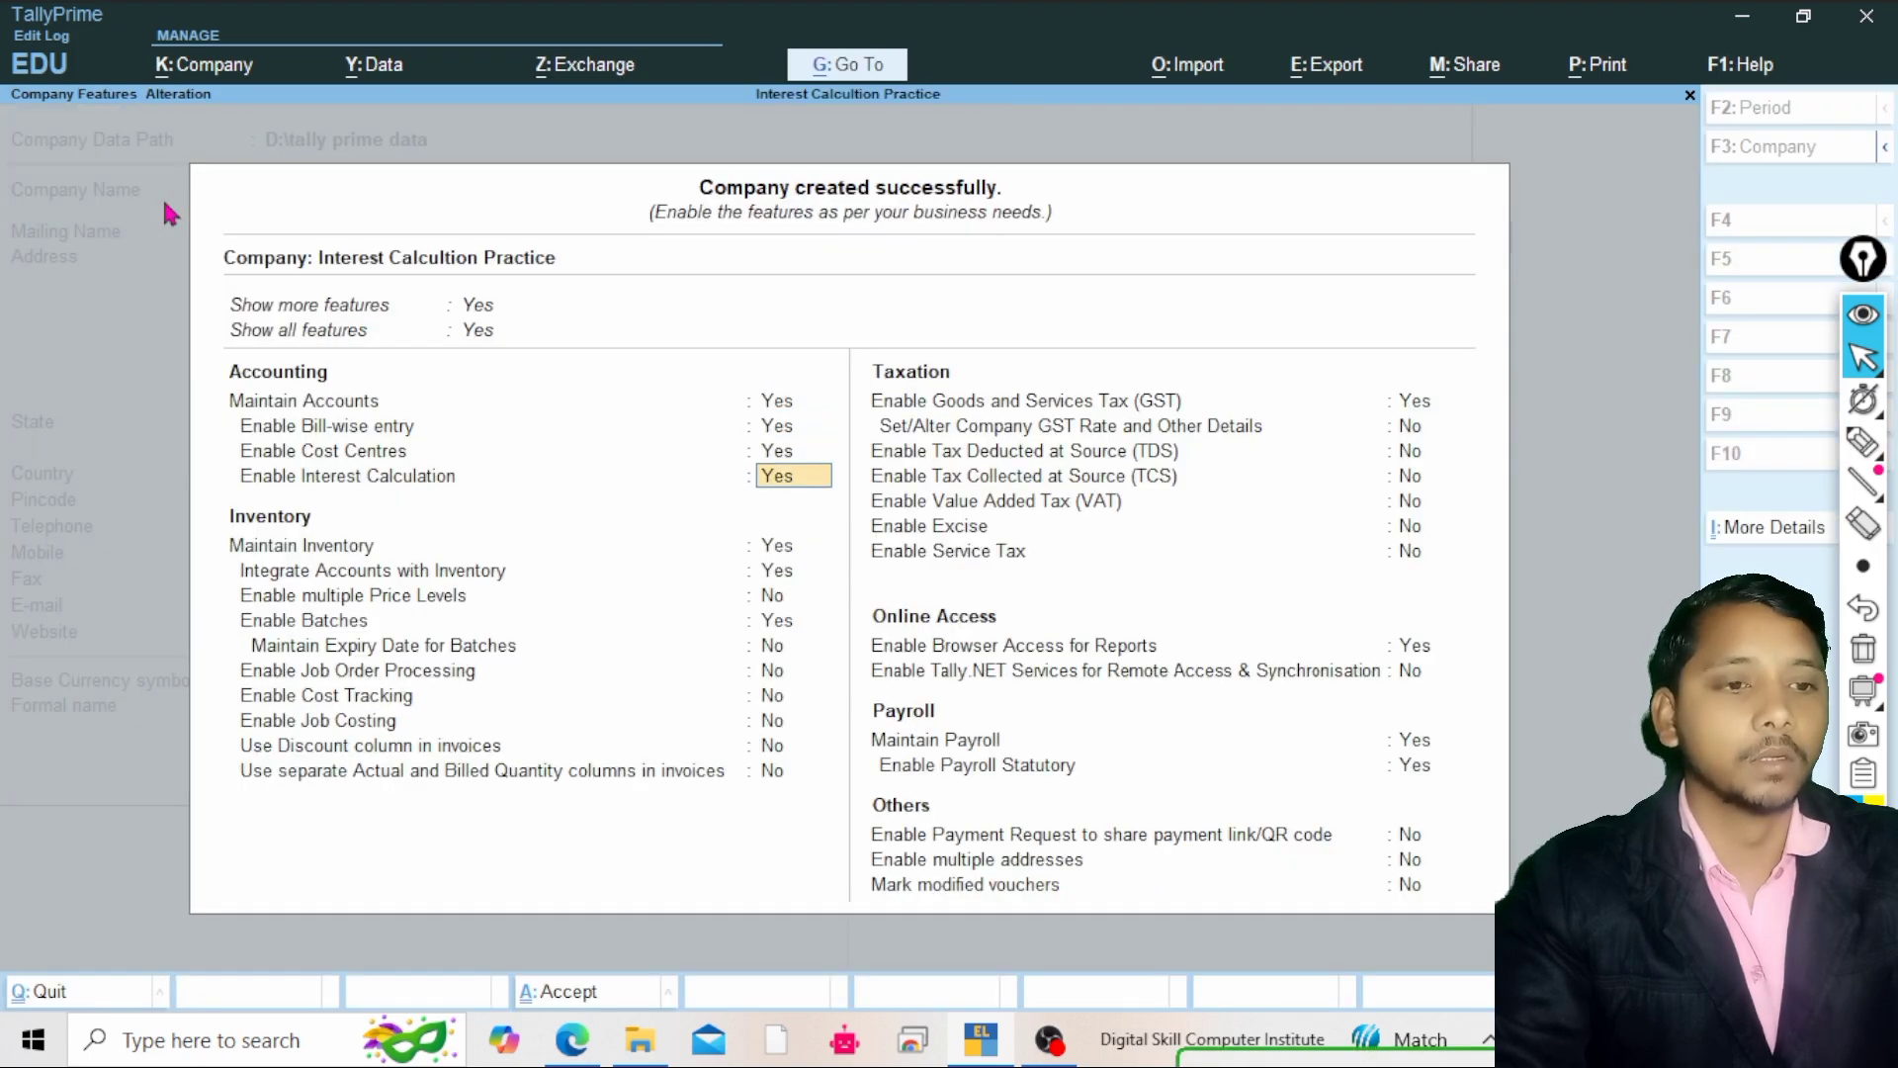
Set Enable Interest Calculation to No in the company features
key("Return")
key("Return")
key("Up")
key("Up")
key("Up")
key("Up")
key("Up")
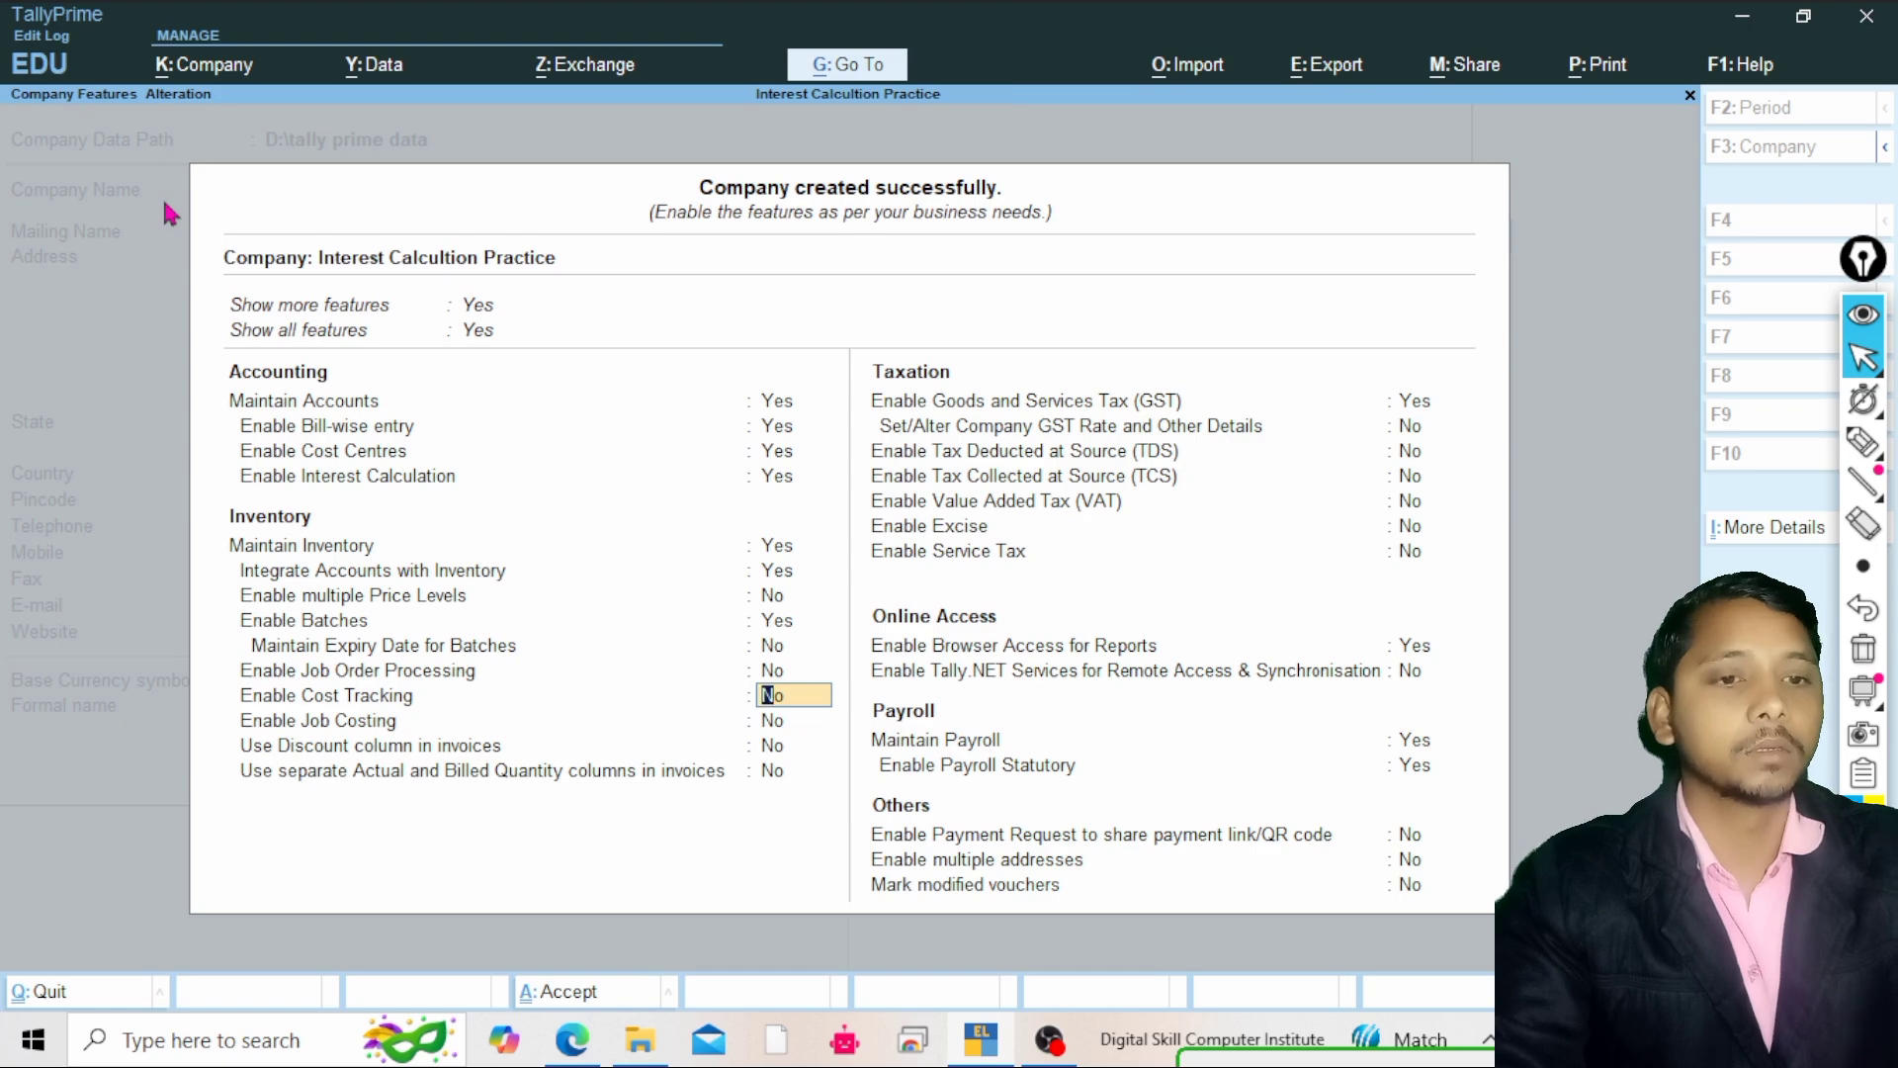
key("Up")
key("Up")
key("Up")
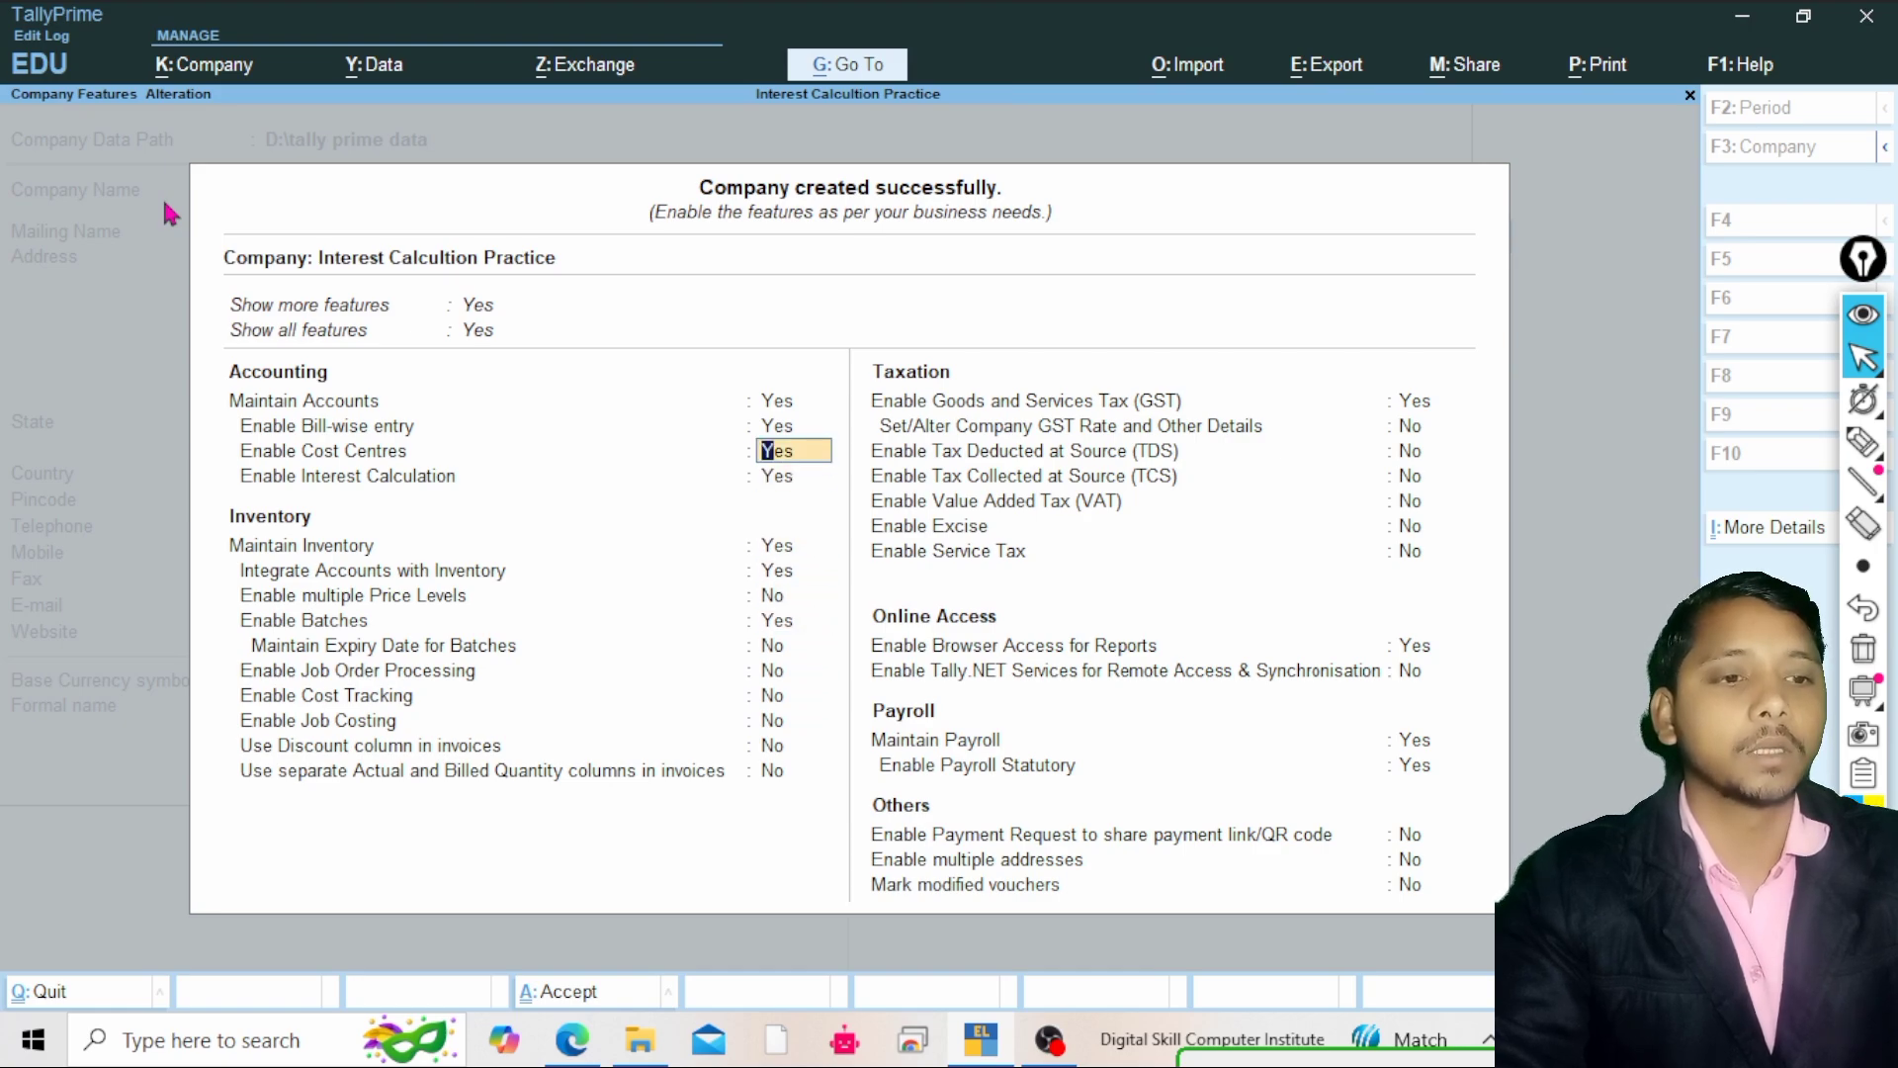
key("Down")
key("n")
key("Return")
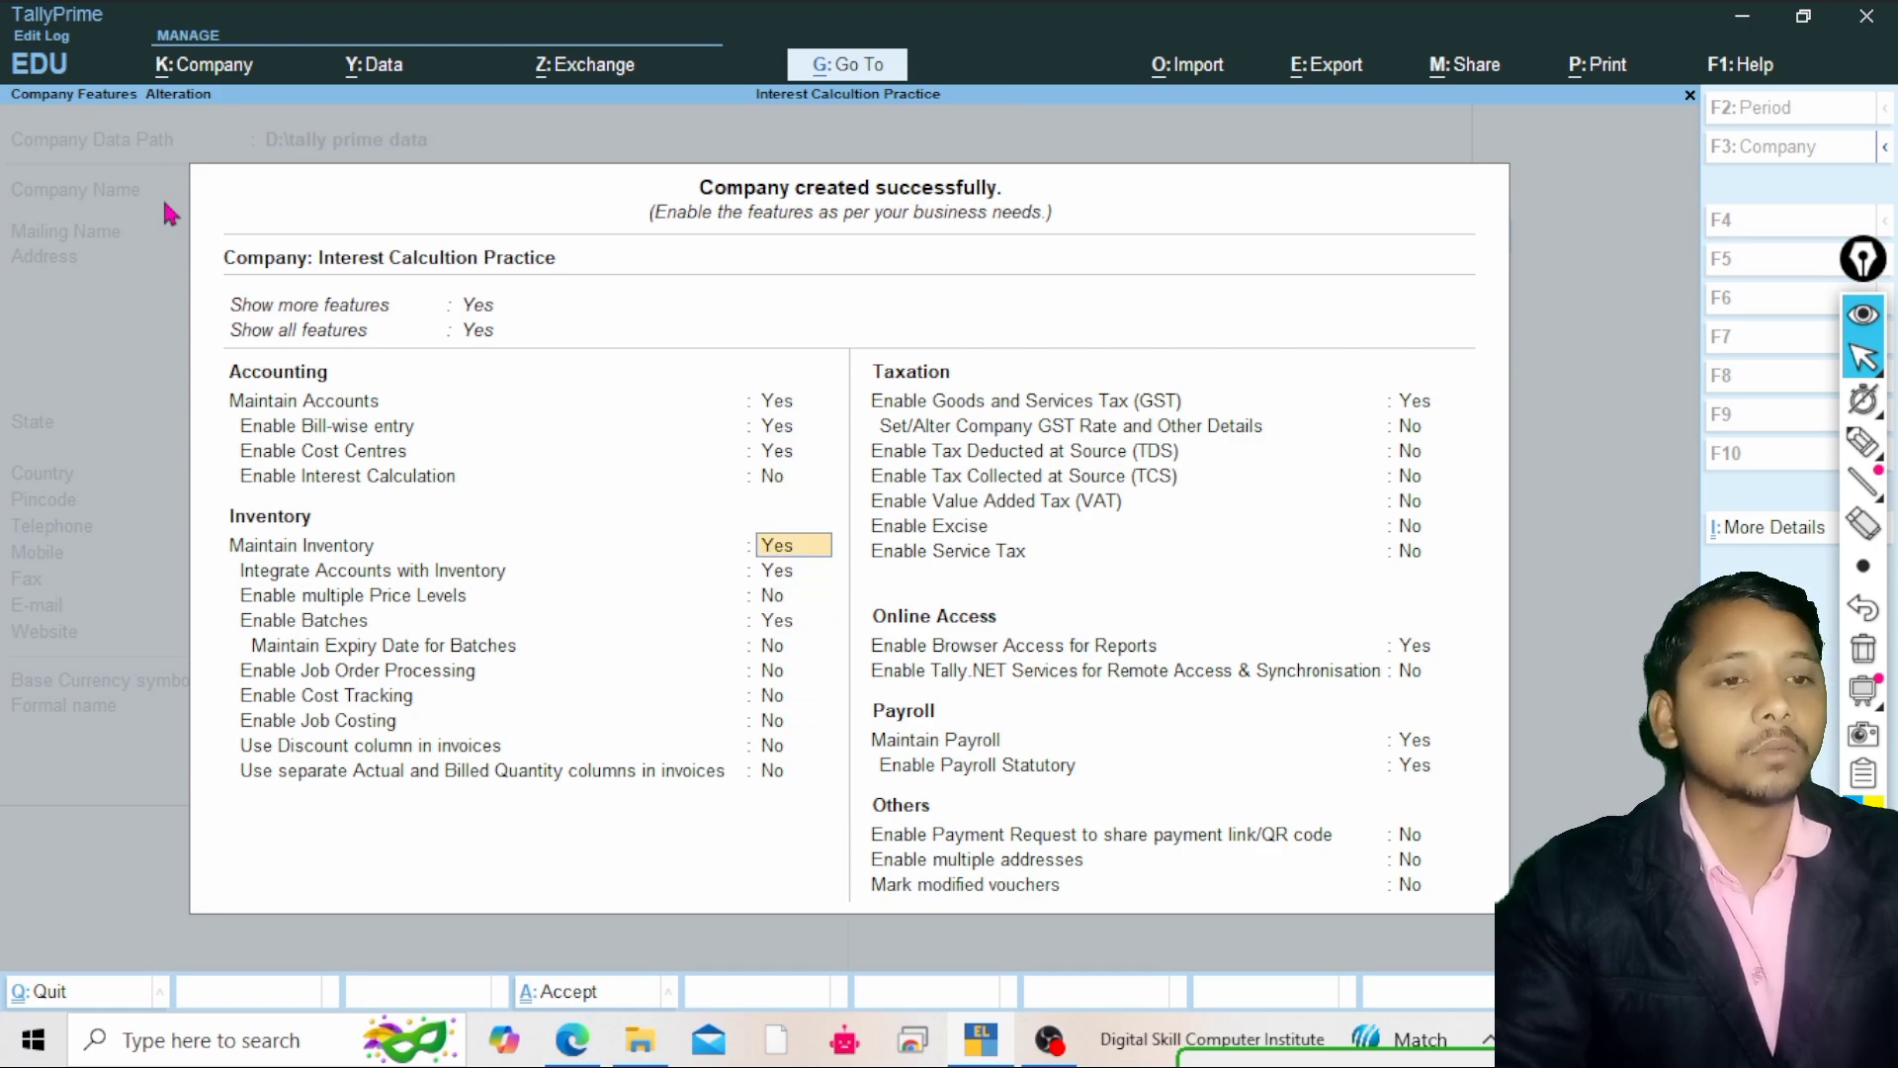
Set Enable Cost Centres to No and move through the inventory features
key("Up")
key("Up")
key("n")
key("Return")
key("Return")
key("Return")
key("Return")
key("Return")
key("Return")
key("Return")
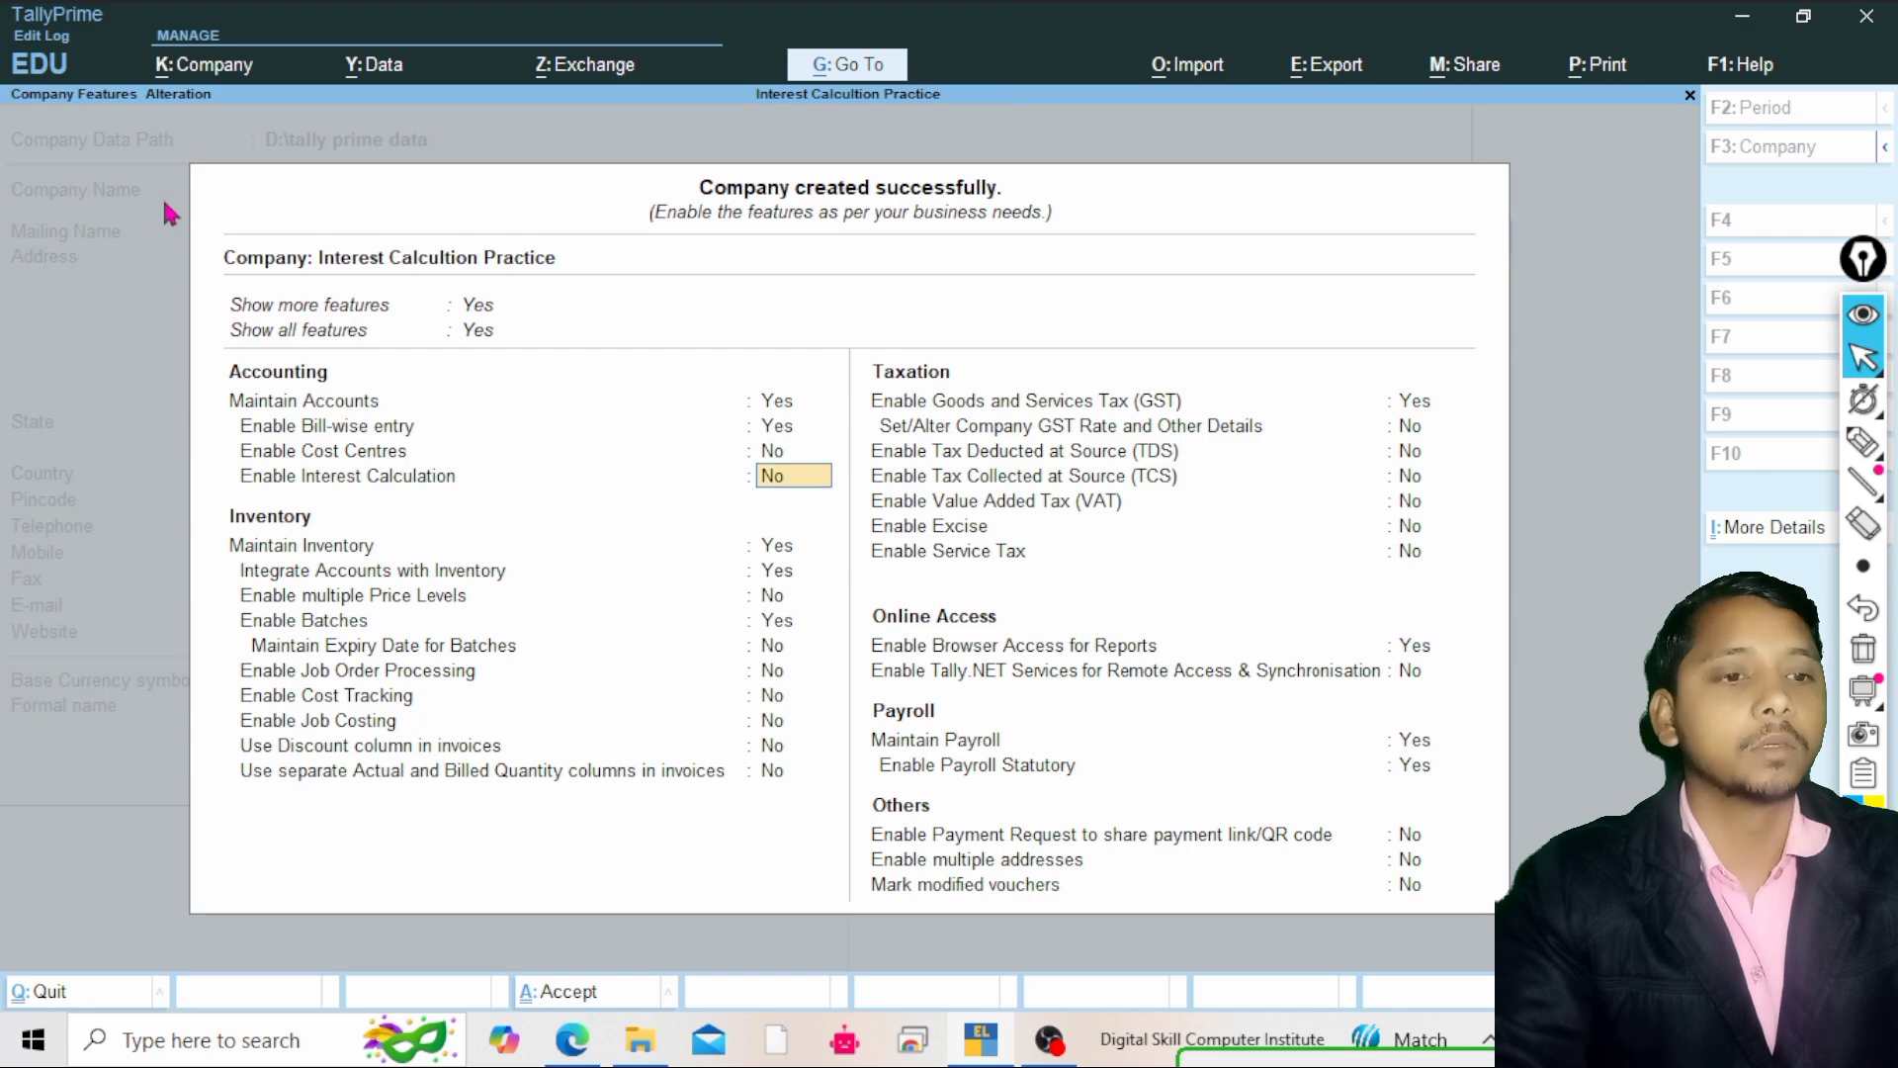
key("Return")
key("Return")
key("Return")
key("Return")
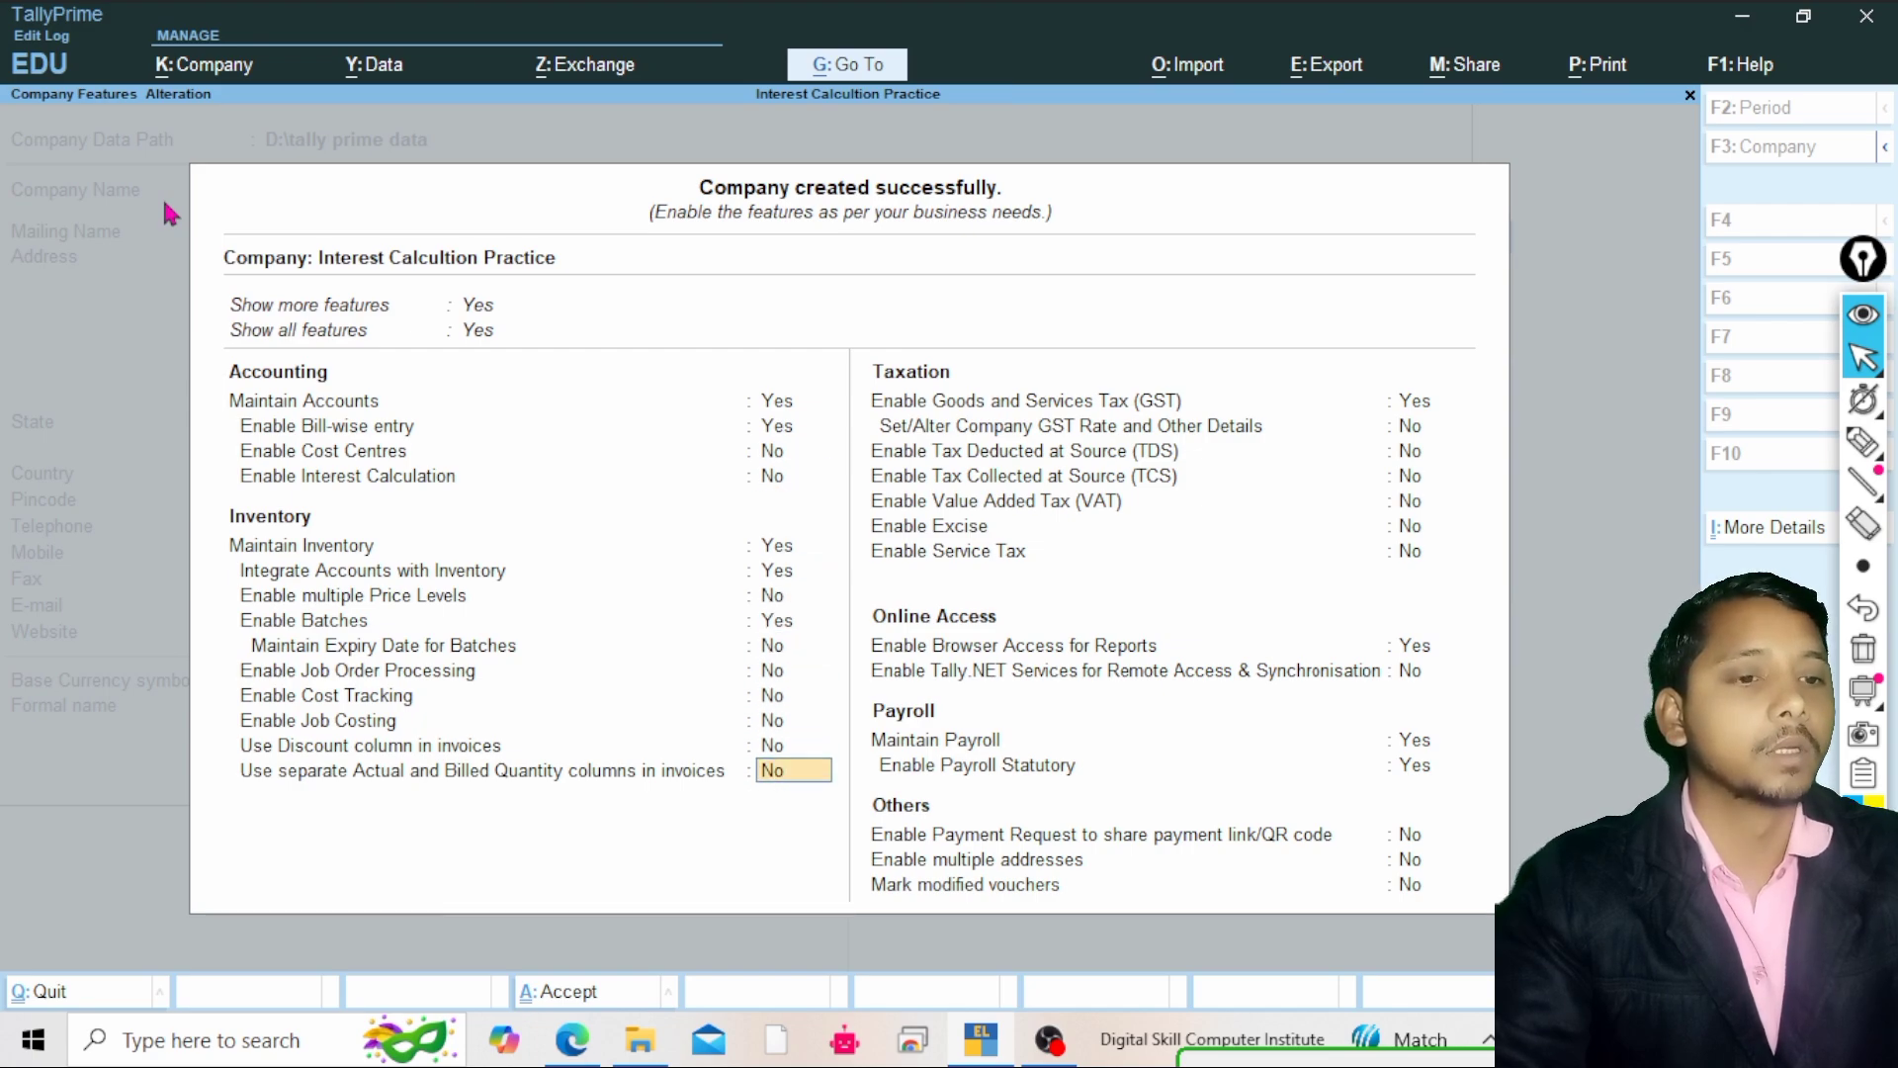
key("BackSpace")
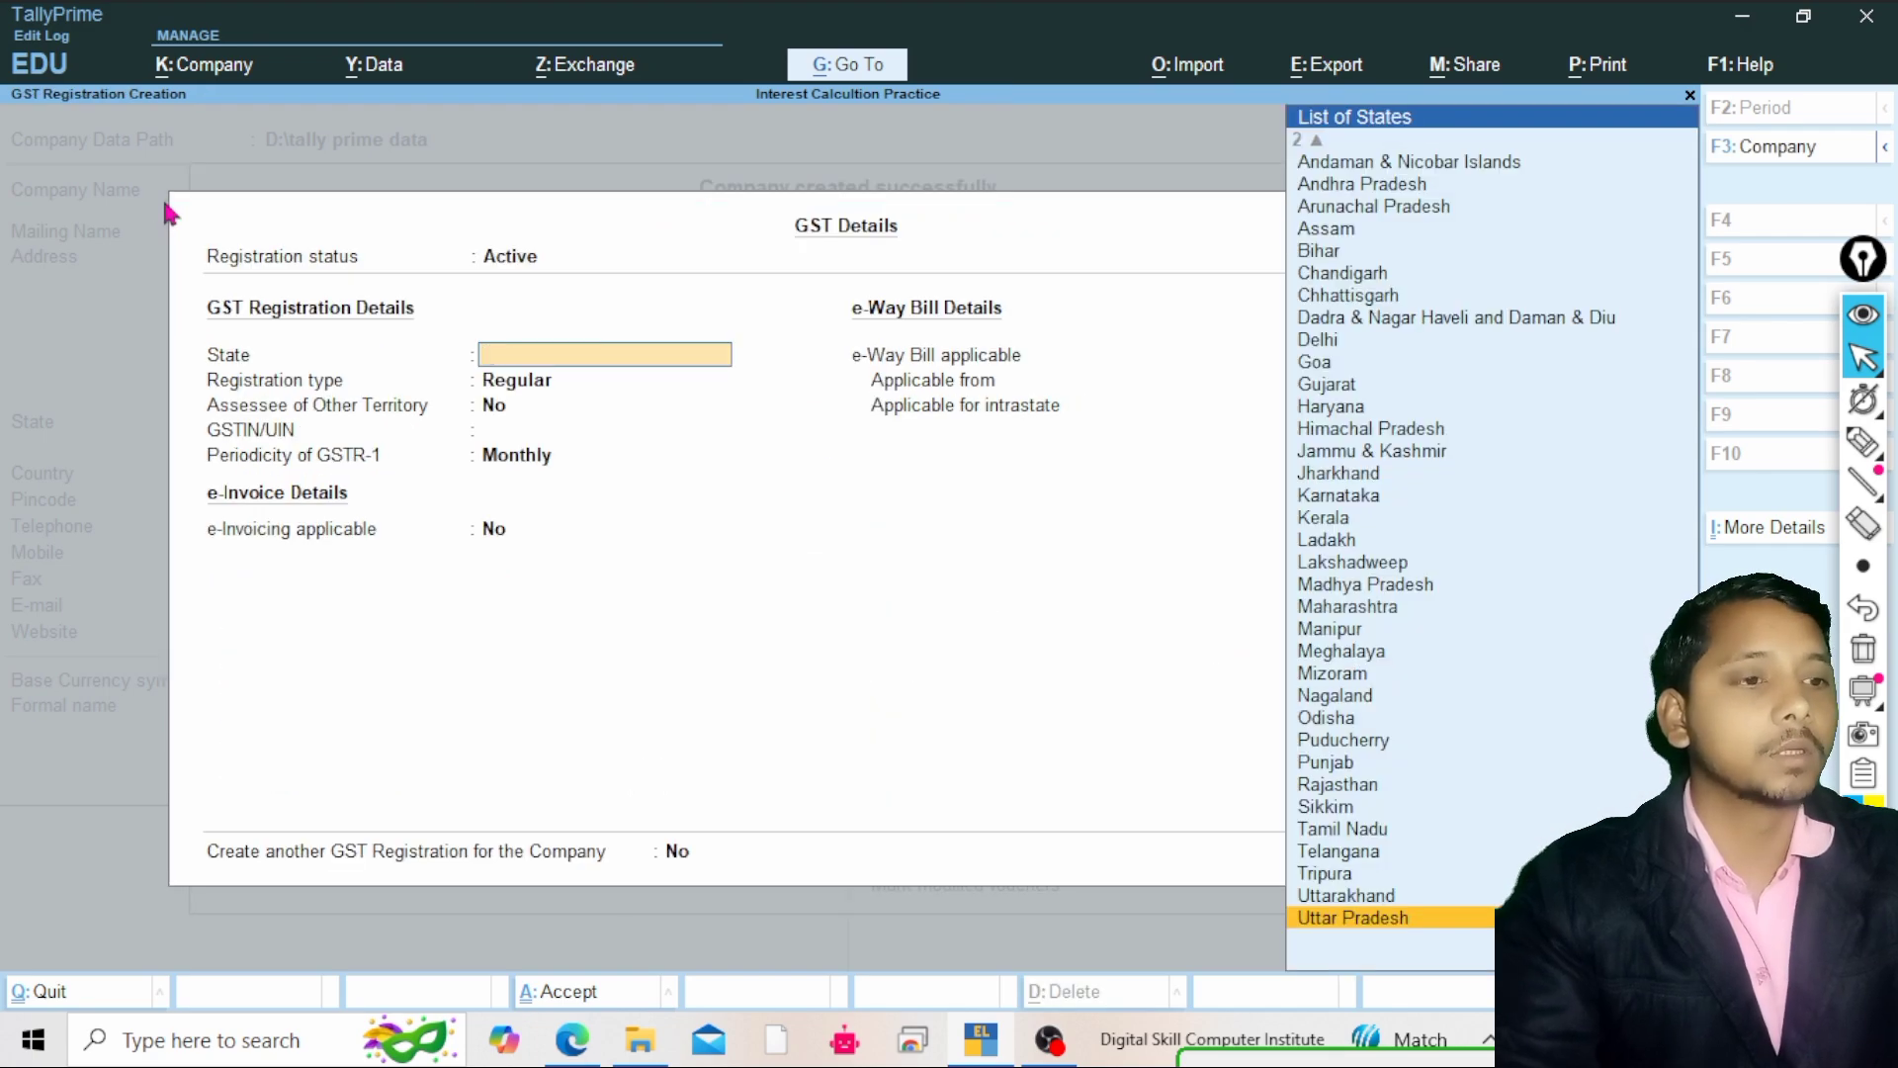
key("Escape")
key("y")
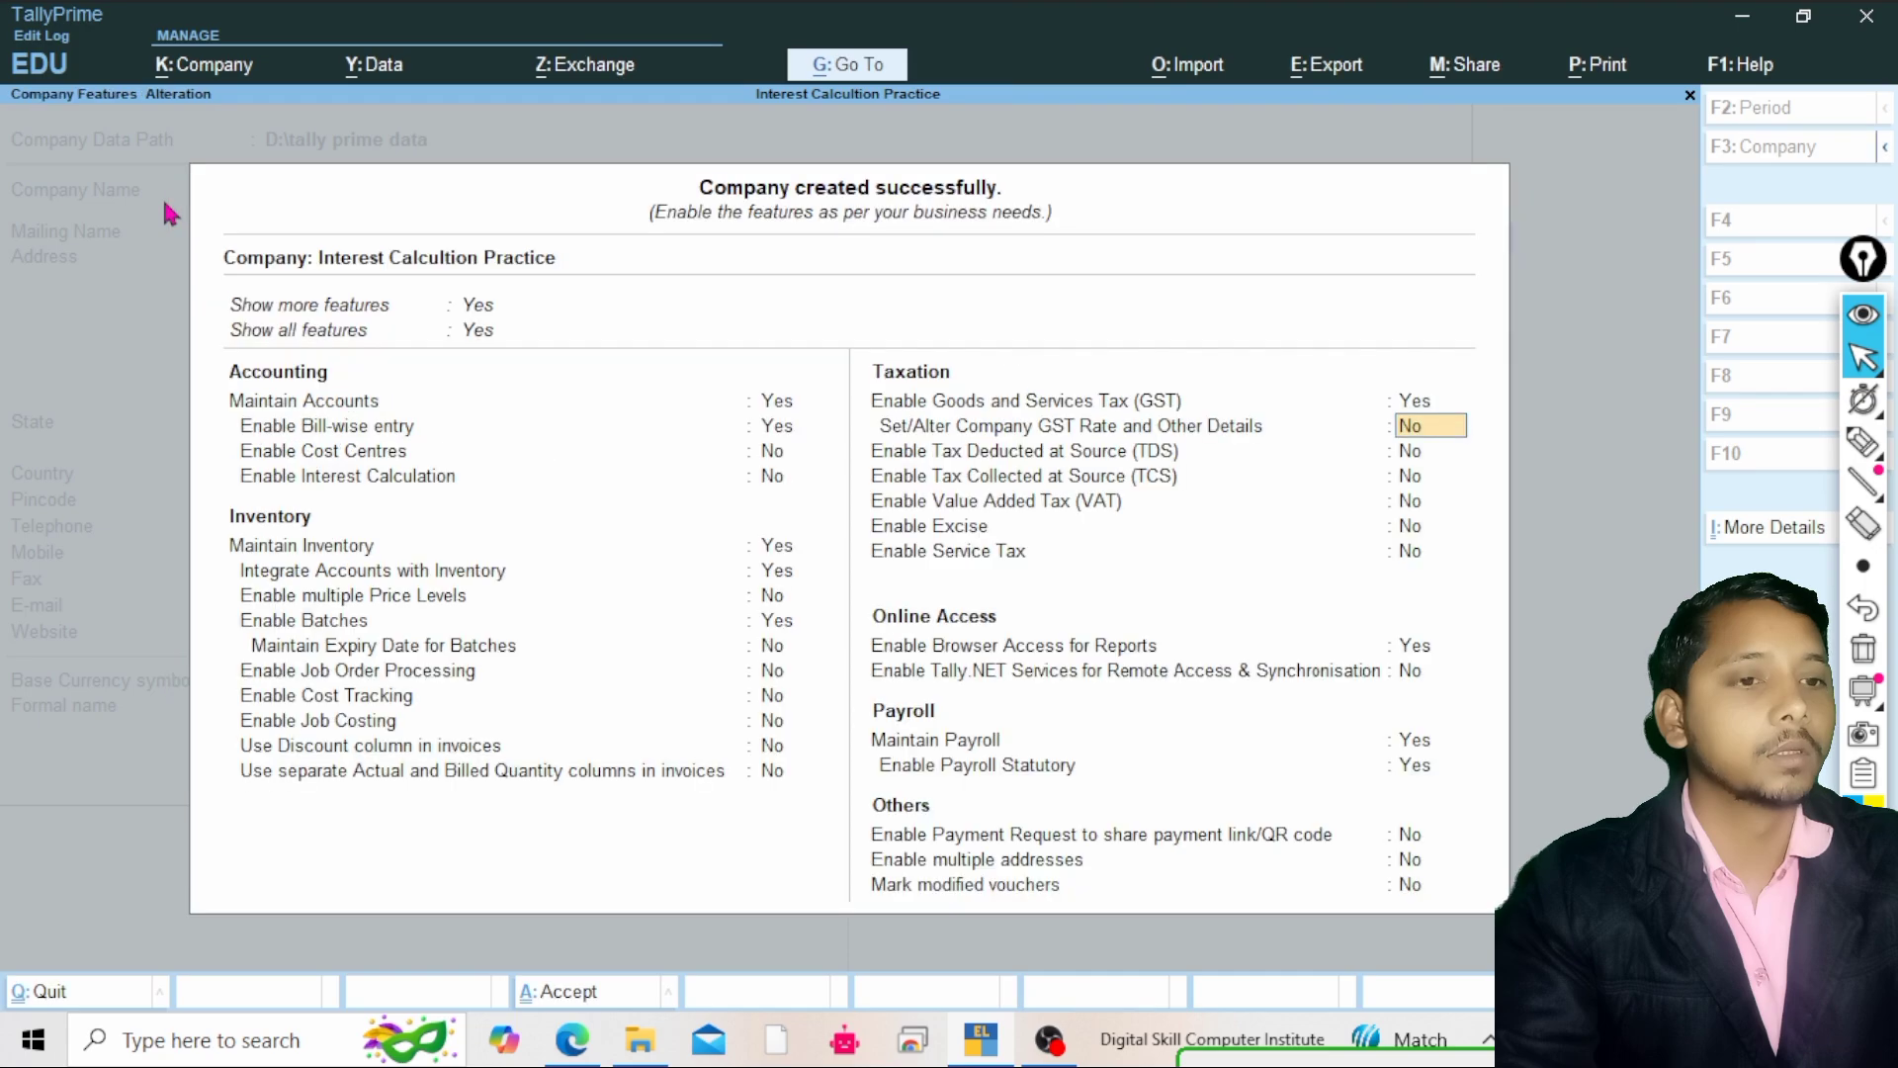
Set Enable Goods and Services Tax (GST) to No
key("Up")
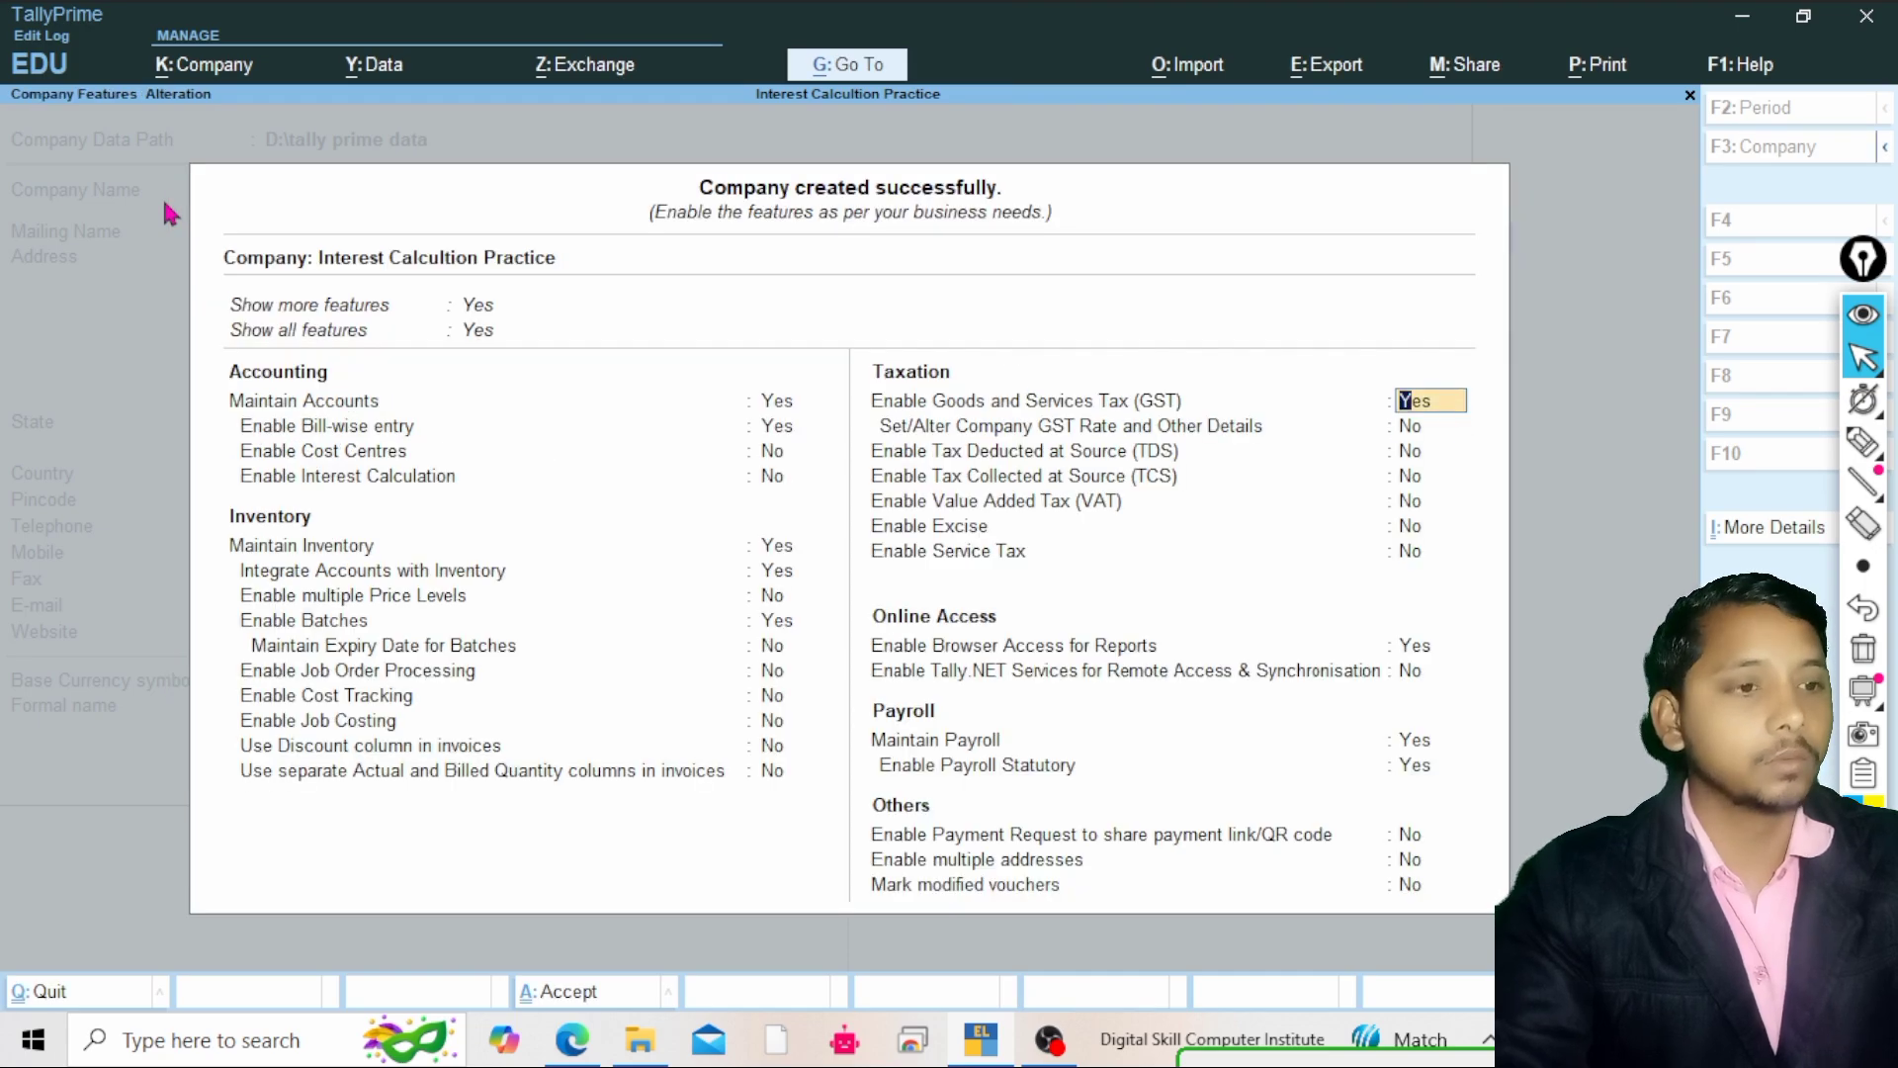
type("n")
key("Return")
Set Maintain Payroll to No and accept the company features
key("Return")
key("Return")
key("Return")
key("Return")
key("Return")
key("Return")
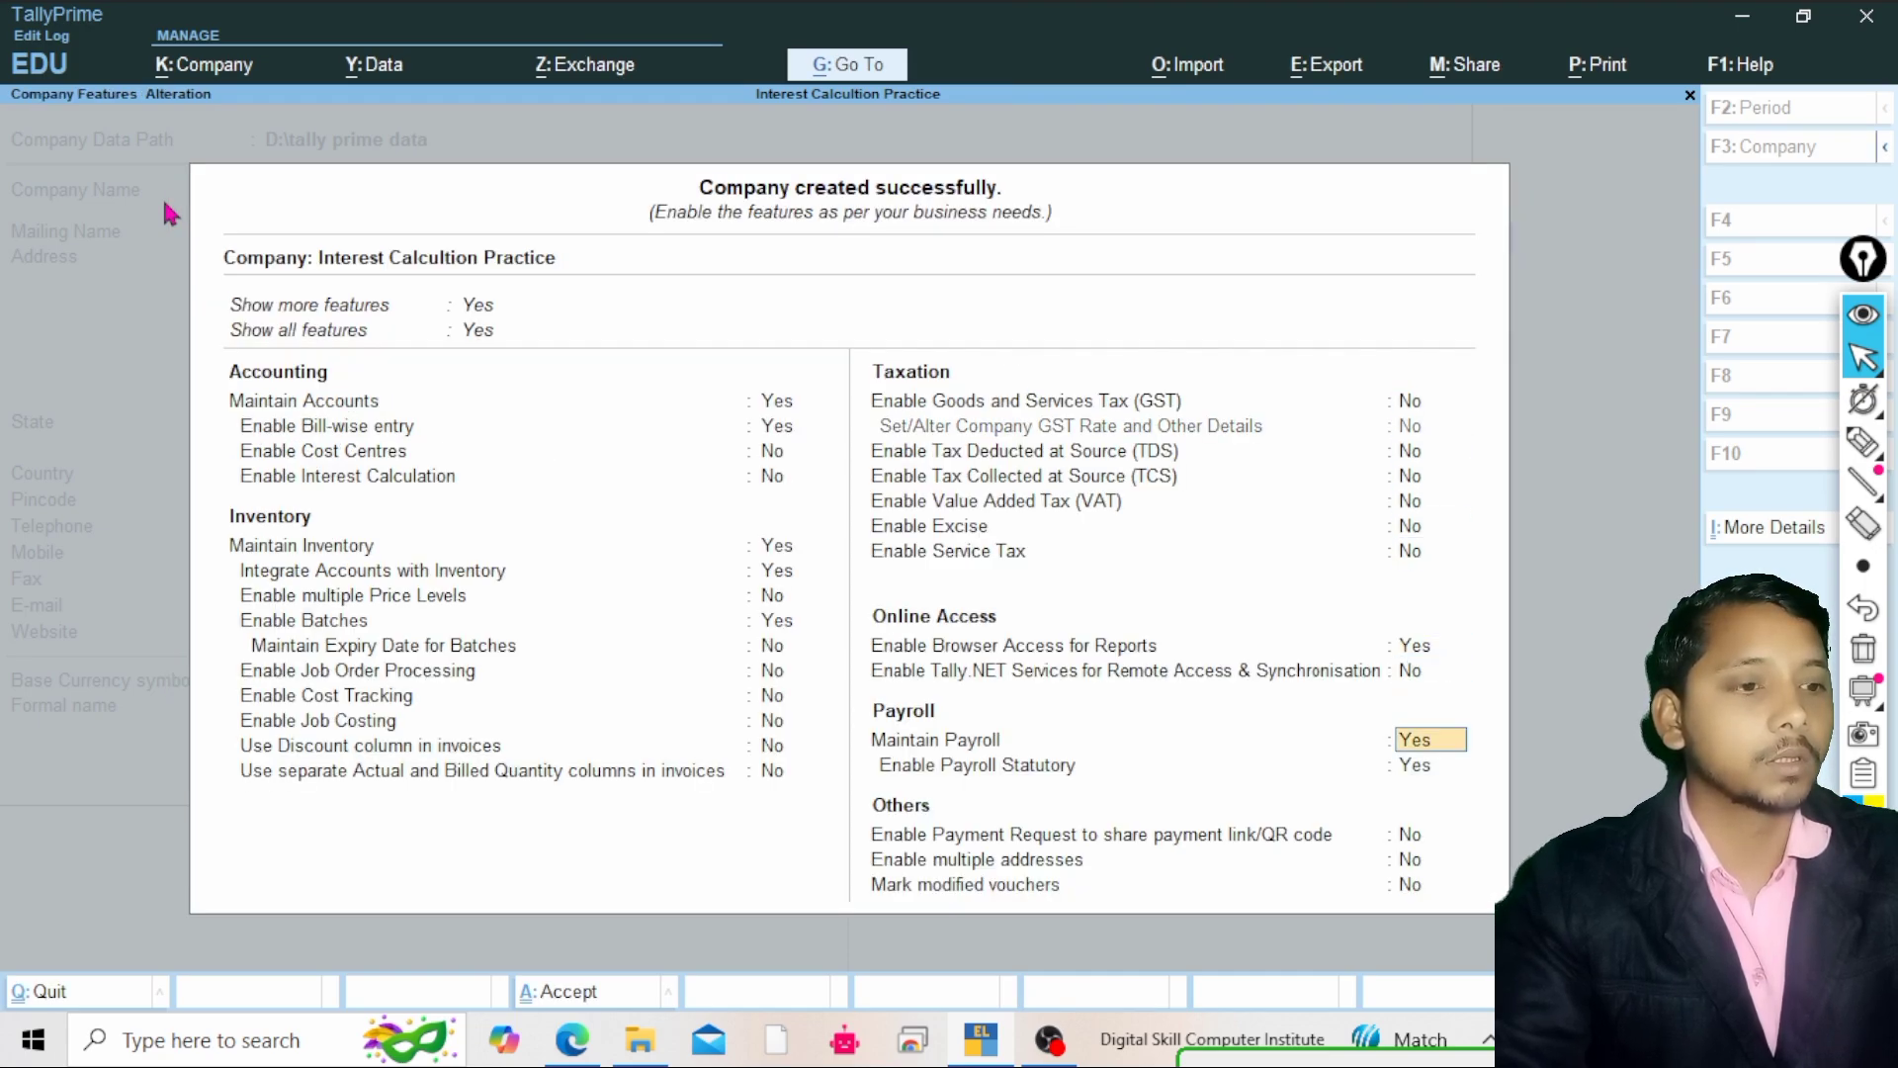
type("n")
key("Return")
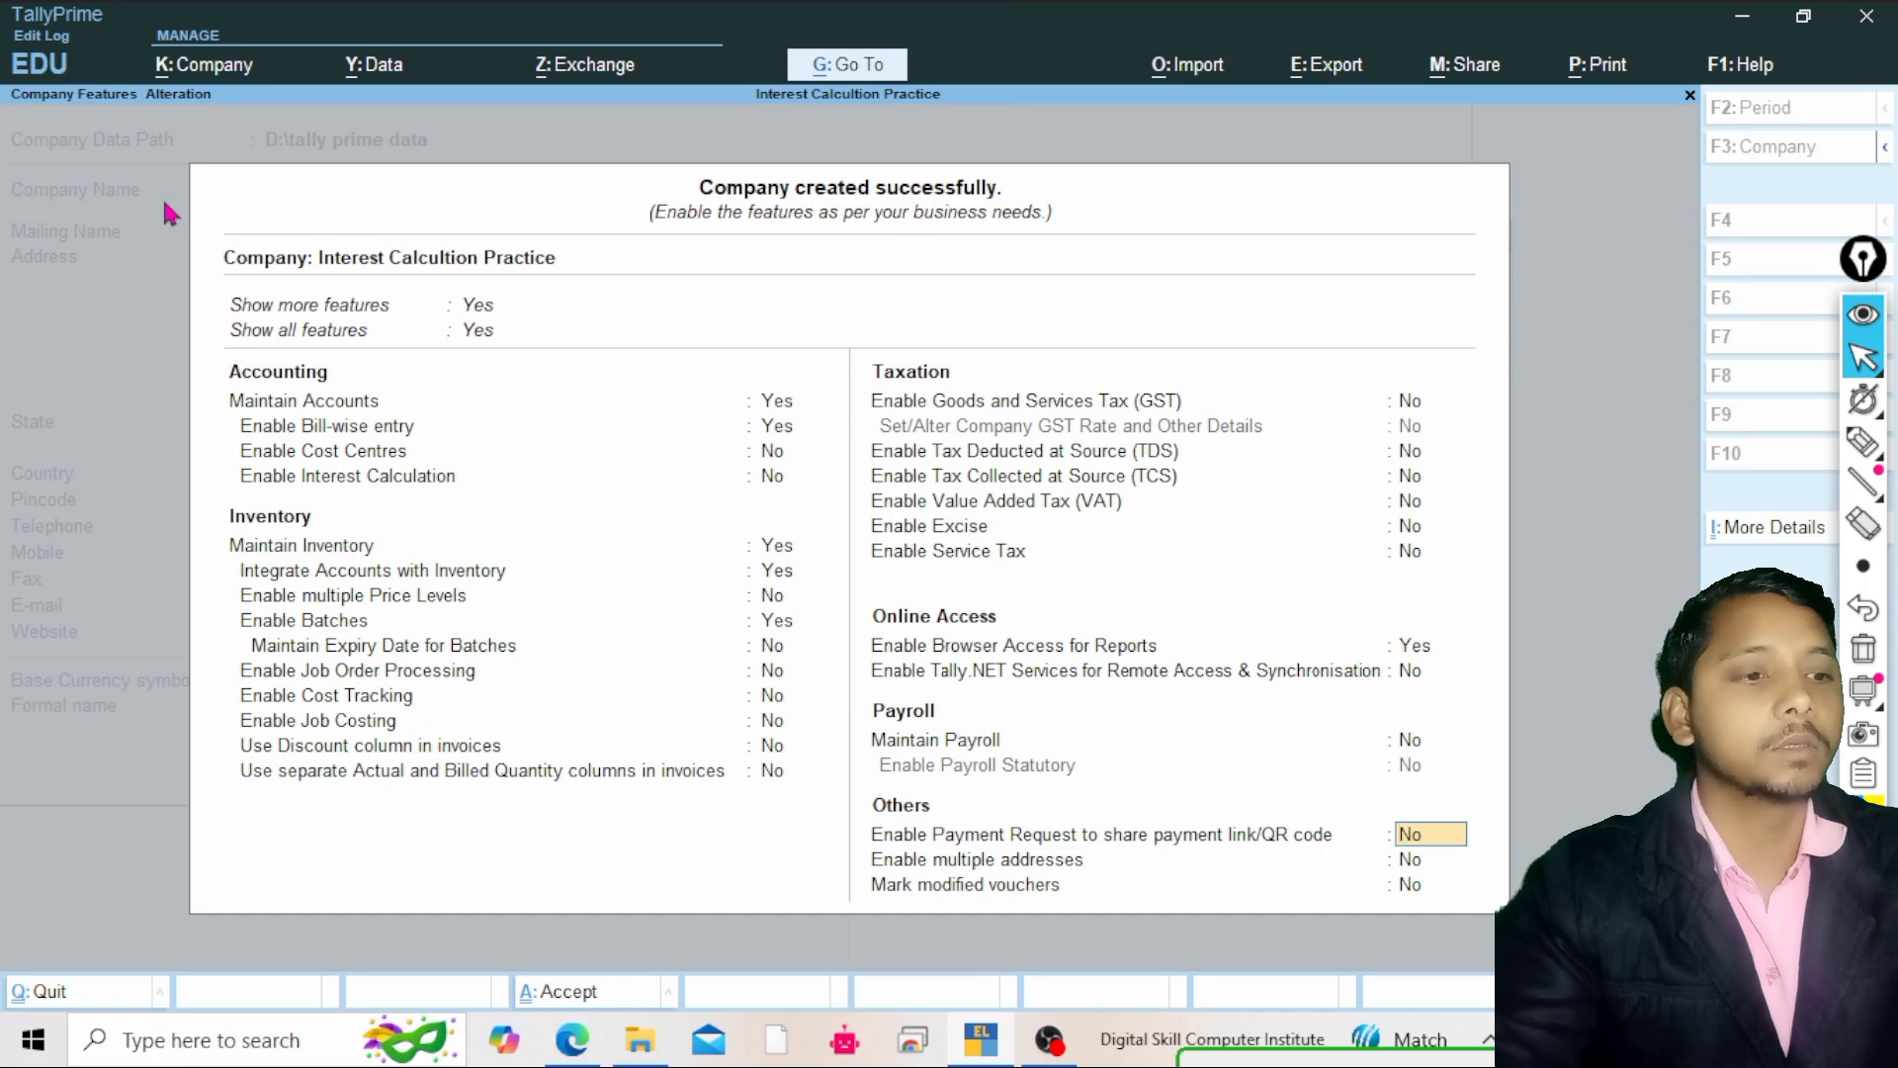
key("Return")
key("Return")
key("Return")
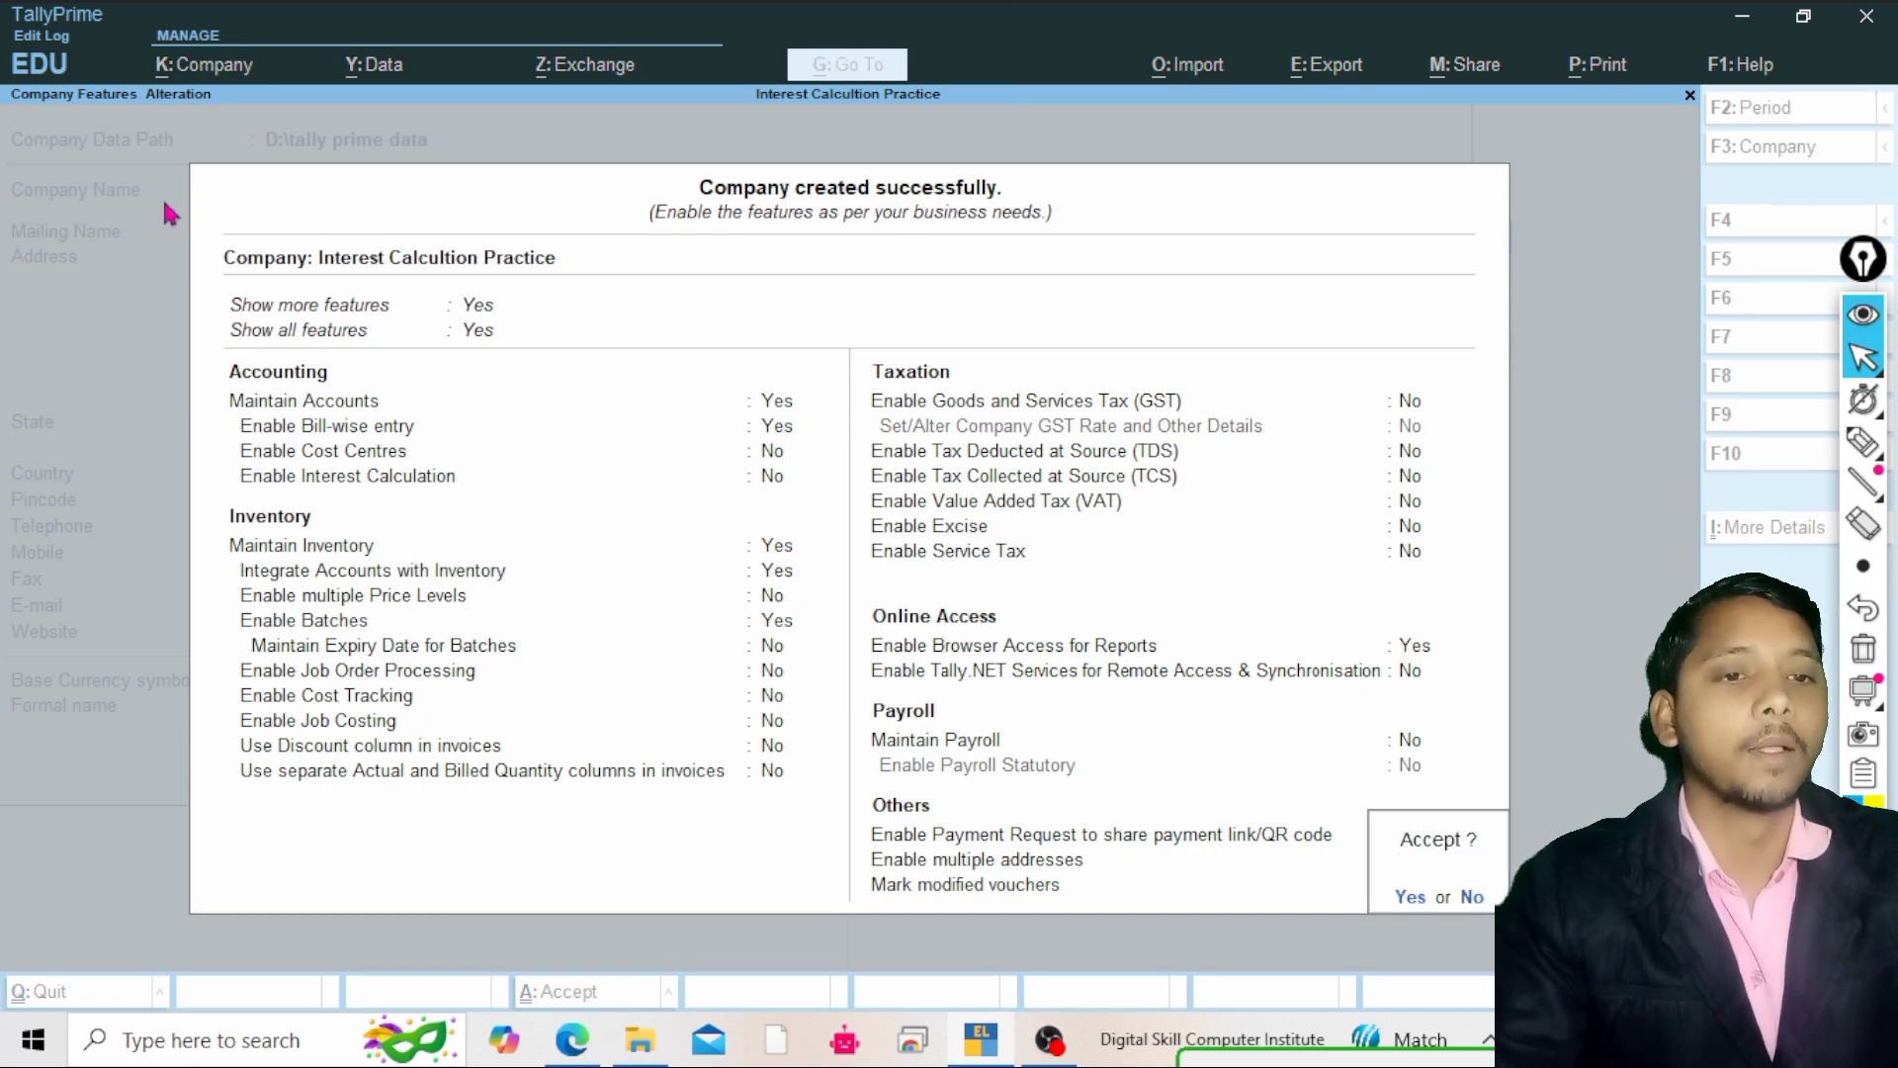
key("Return")
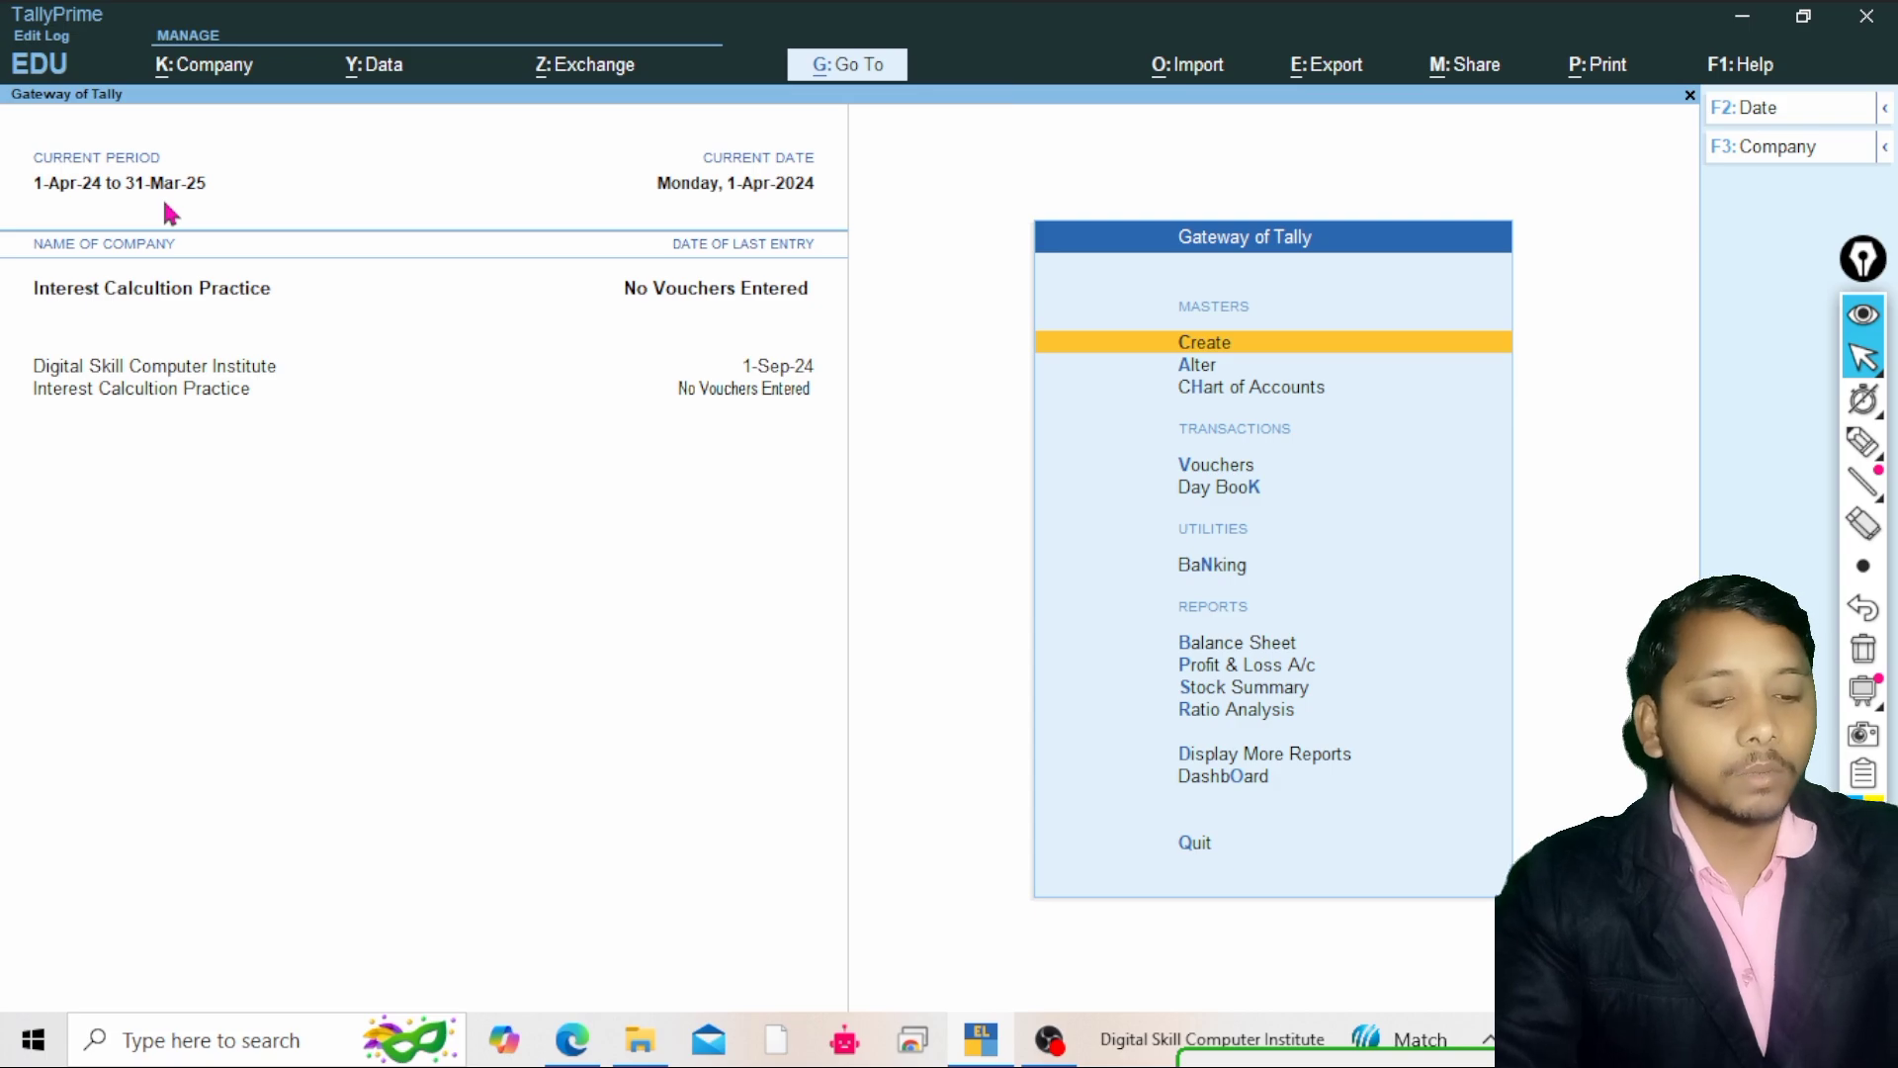
Open the company features for Interest Calcultion Practice
key("F11")
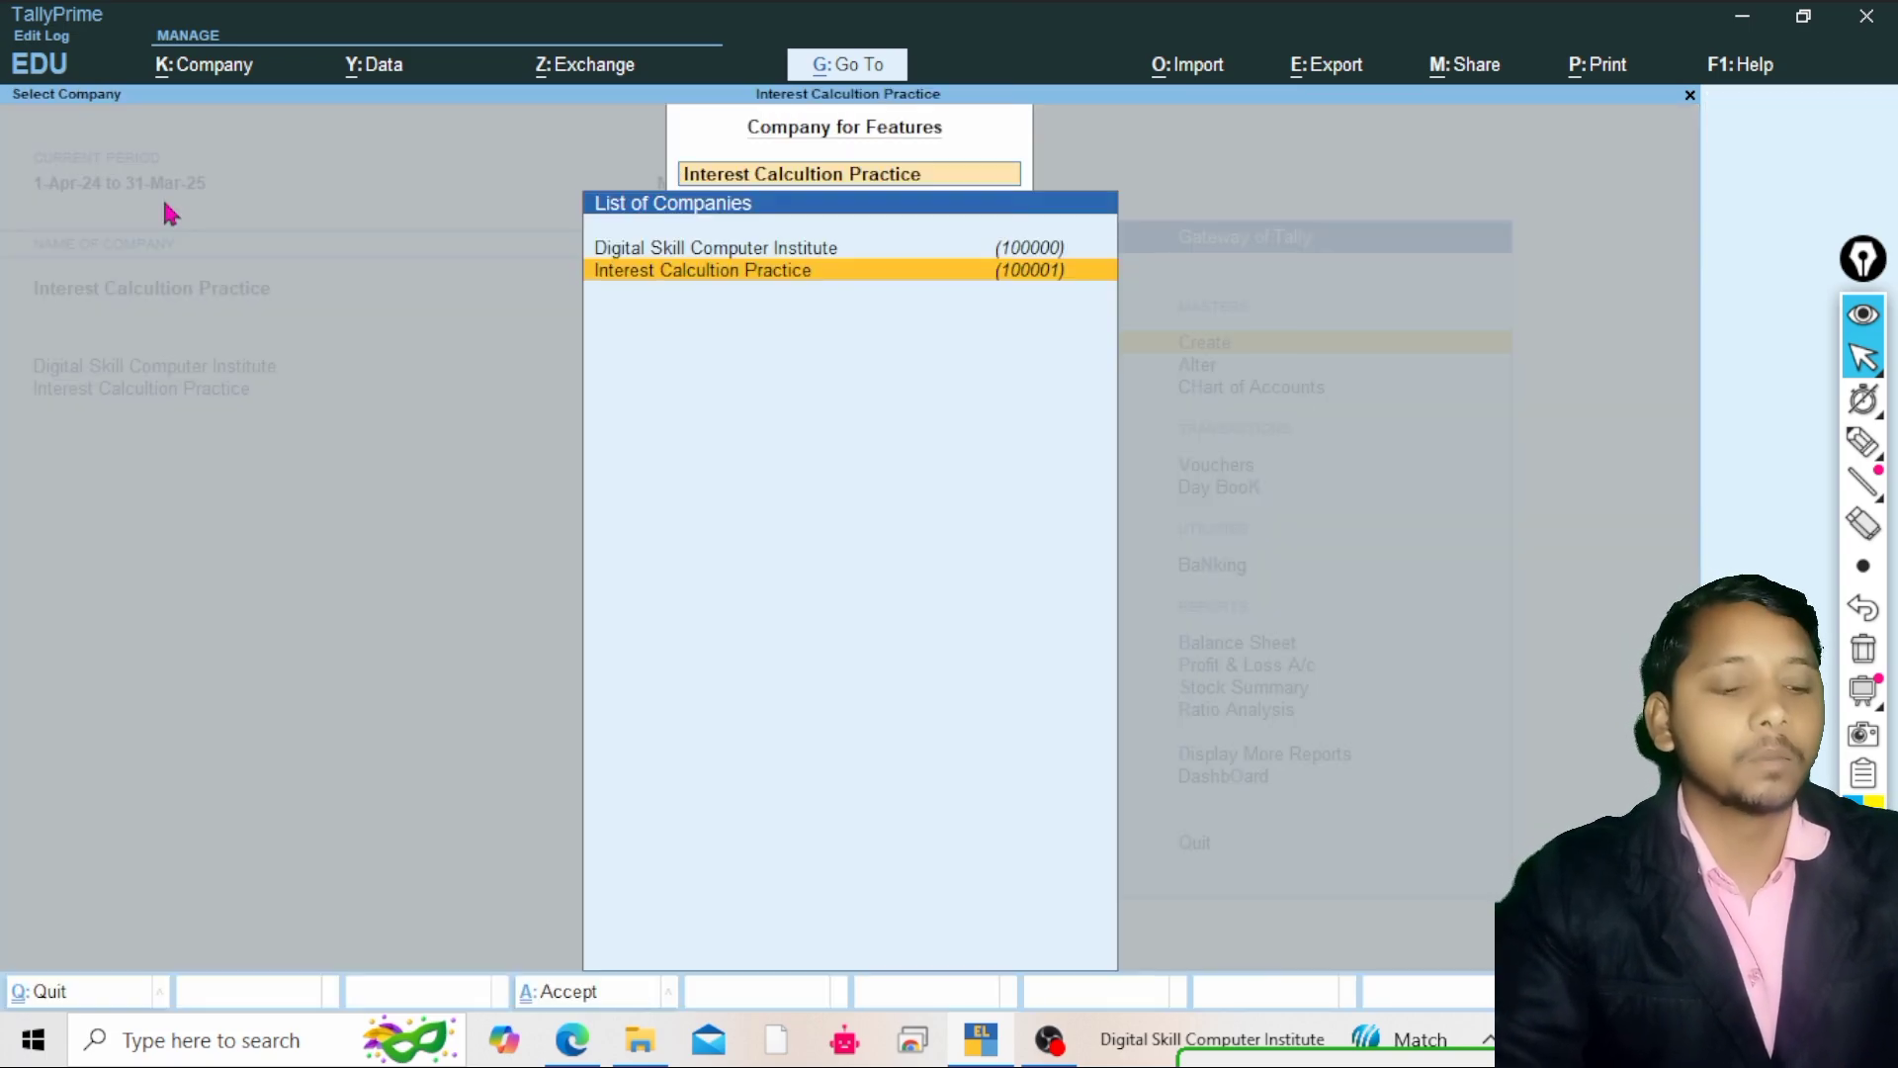
key("Return")
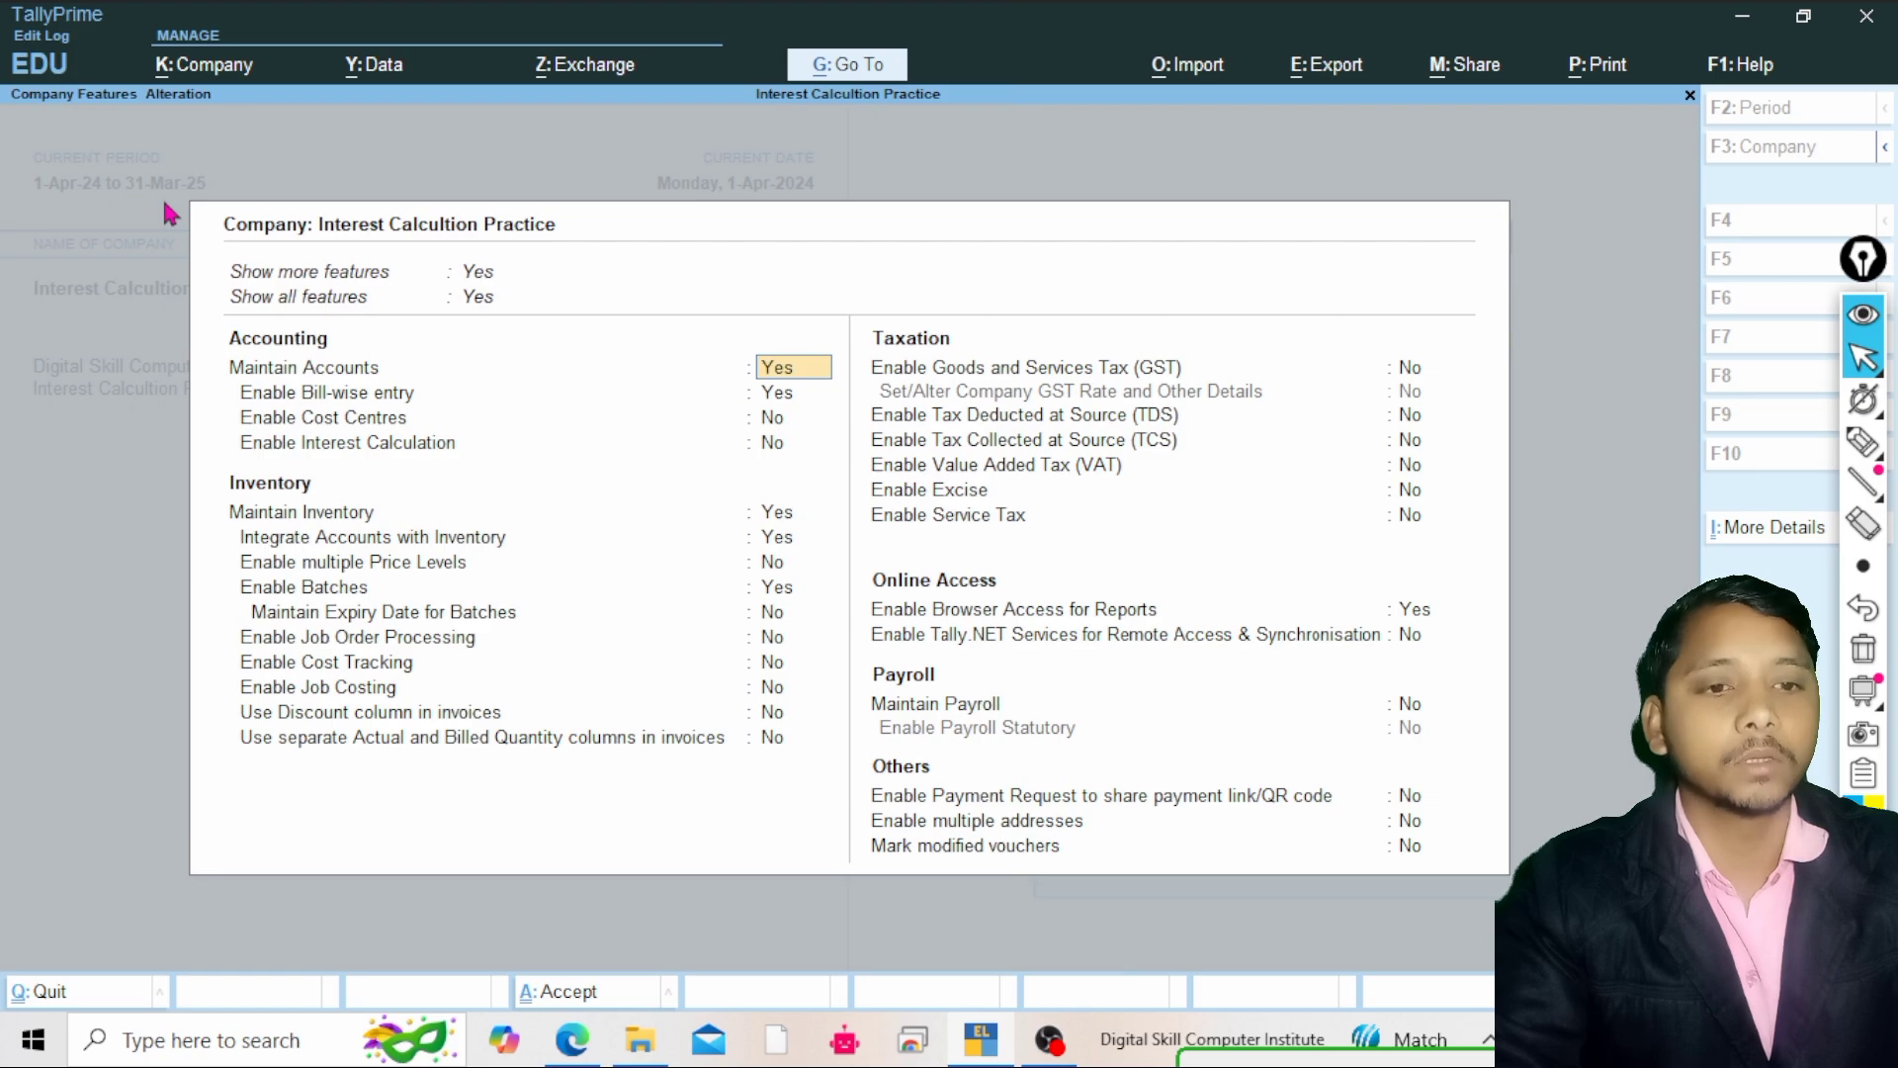
Set Enable Interest Calculation to Yes and accept the company features
key("Return")
key("Return")
key("Return")
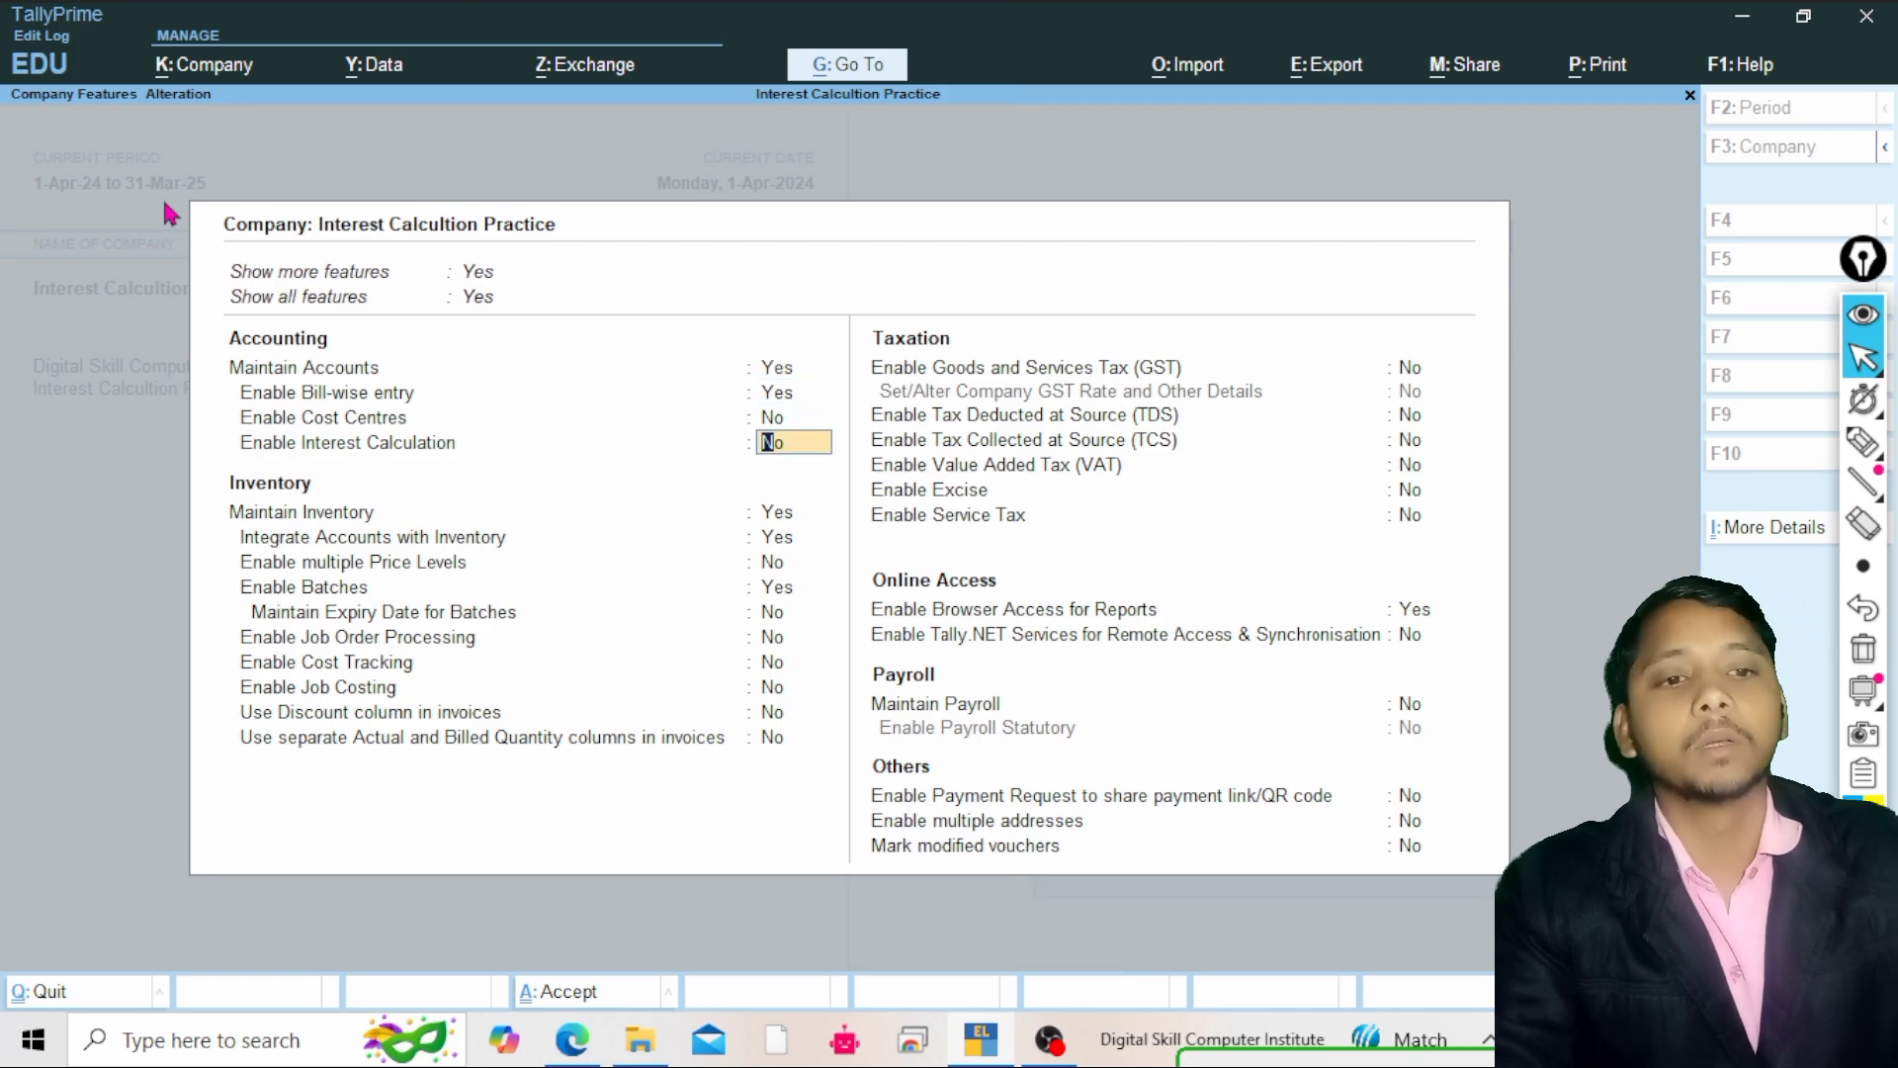
type("ye")
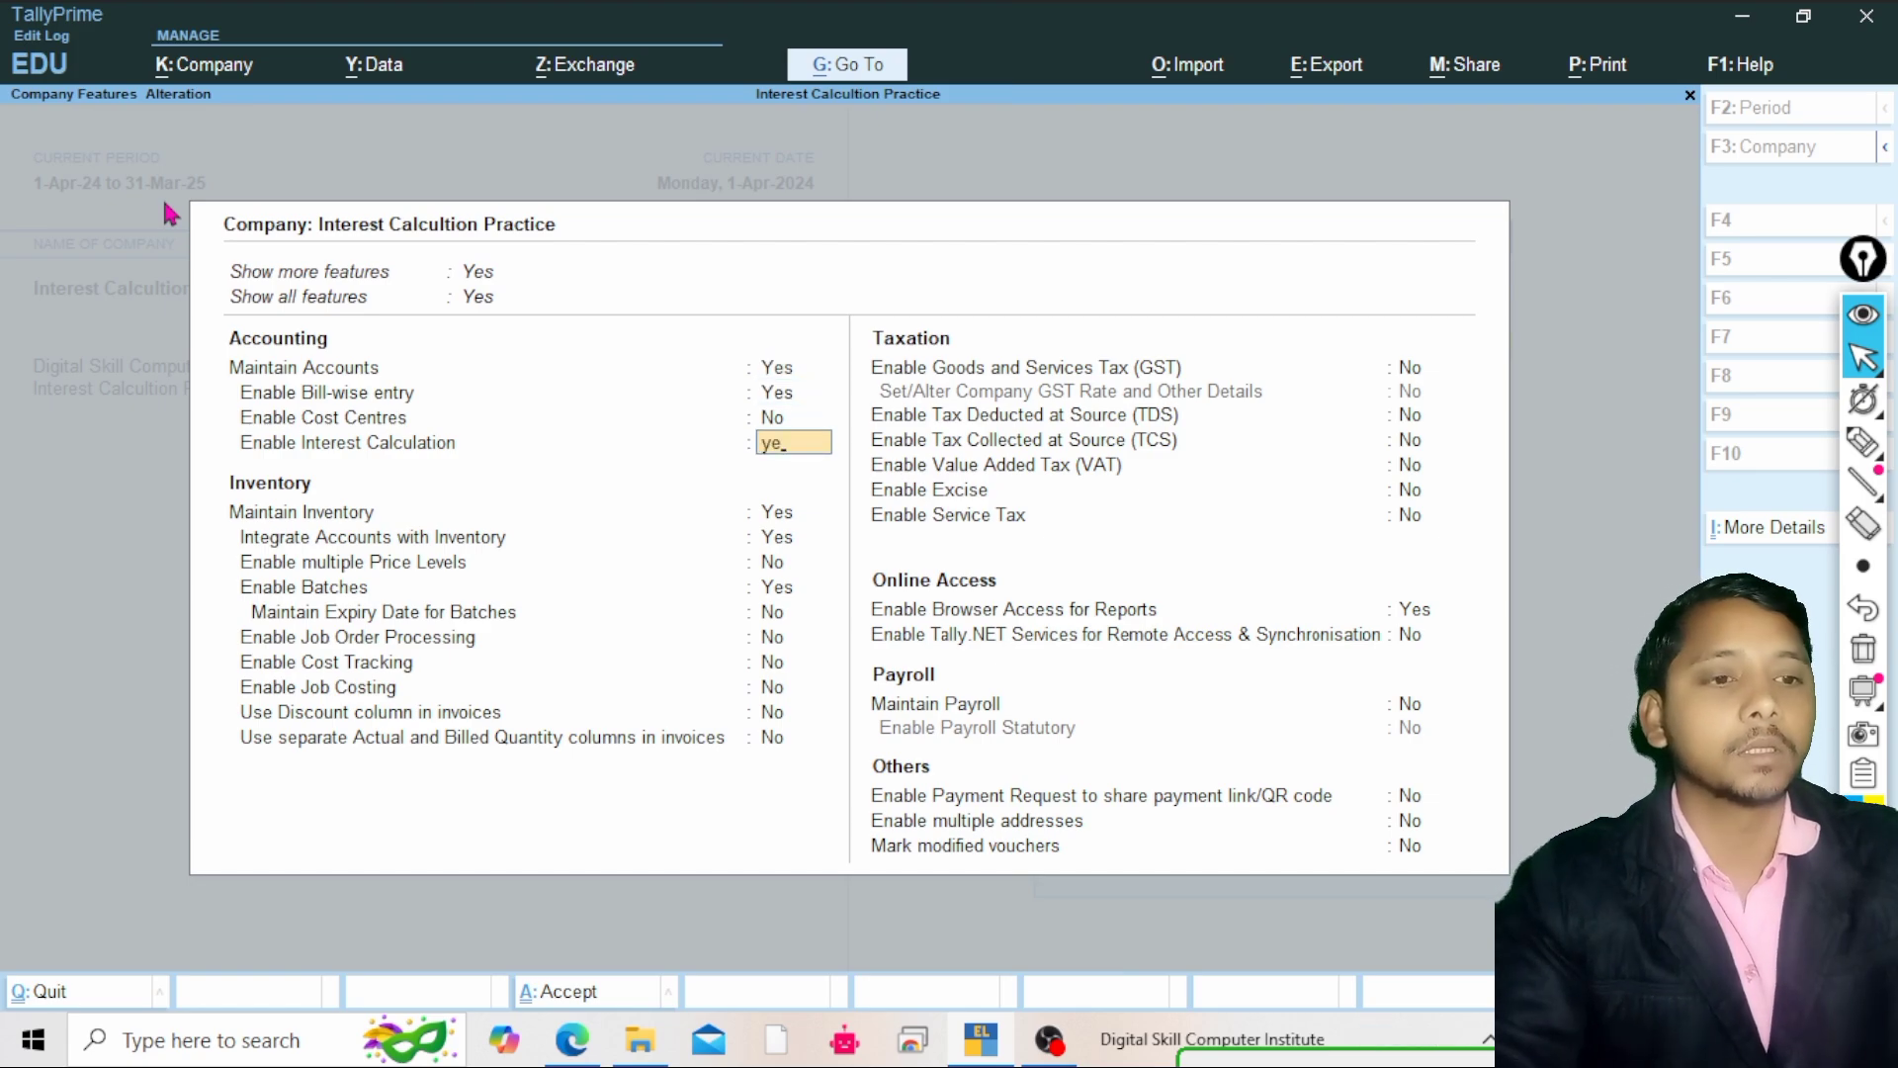
key("Return")
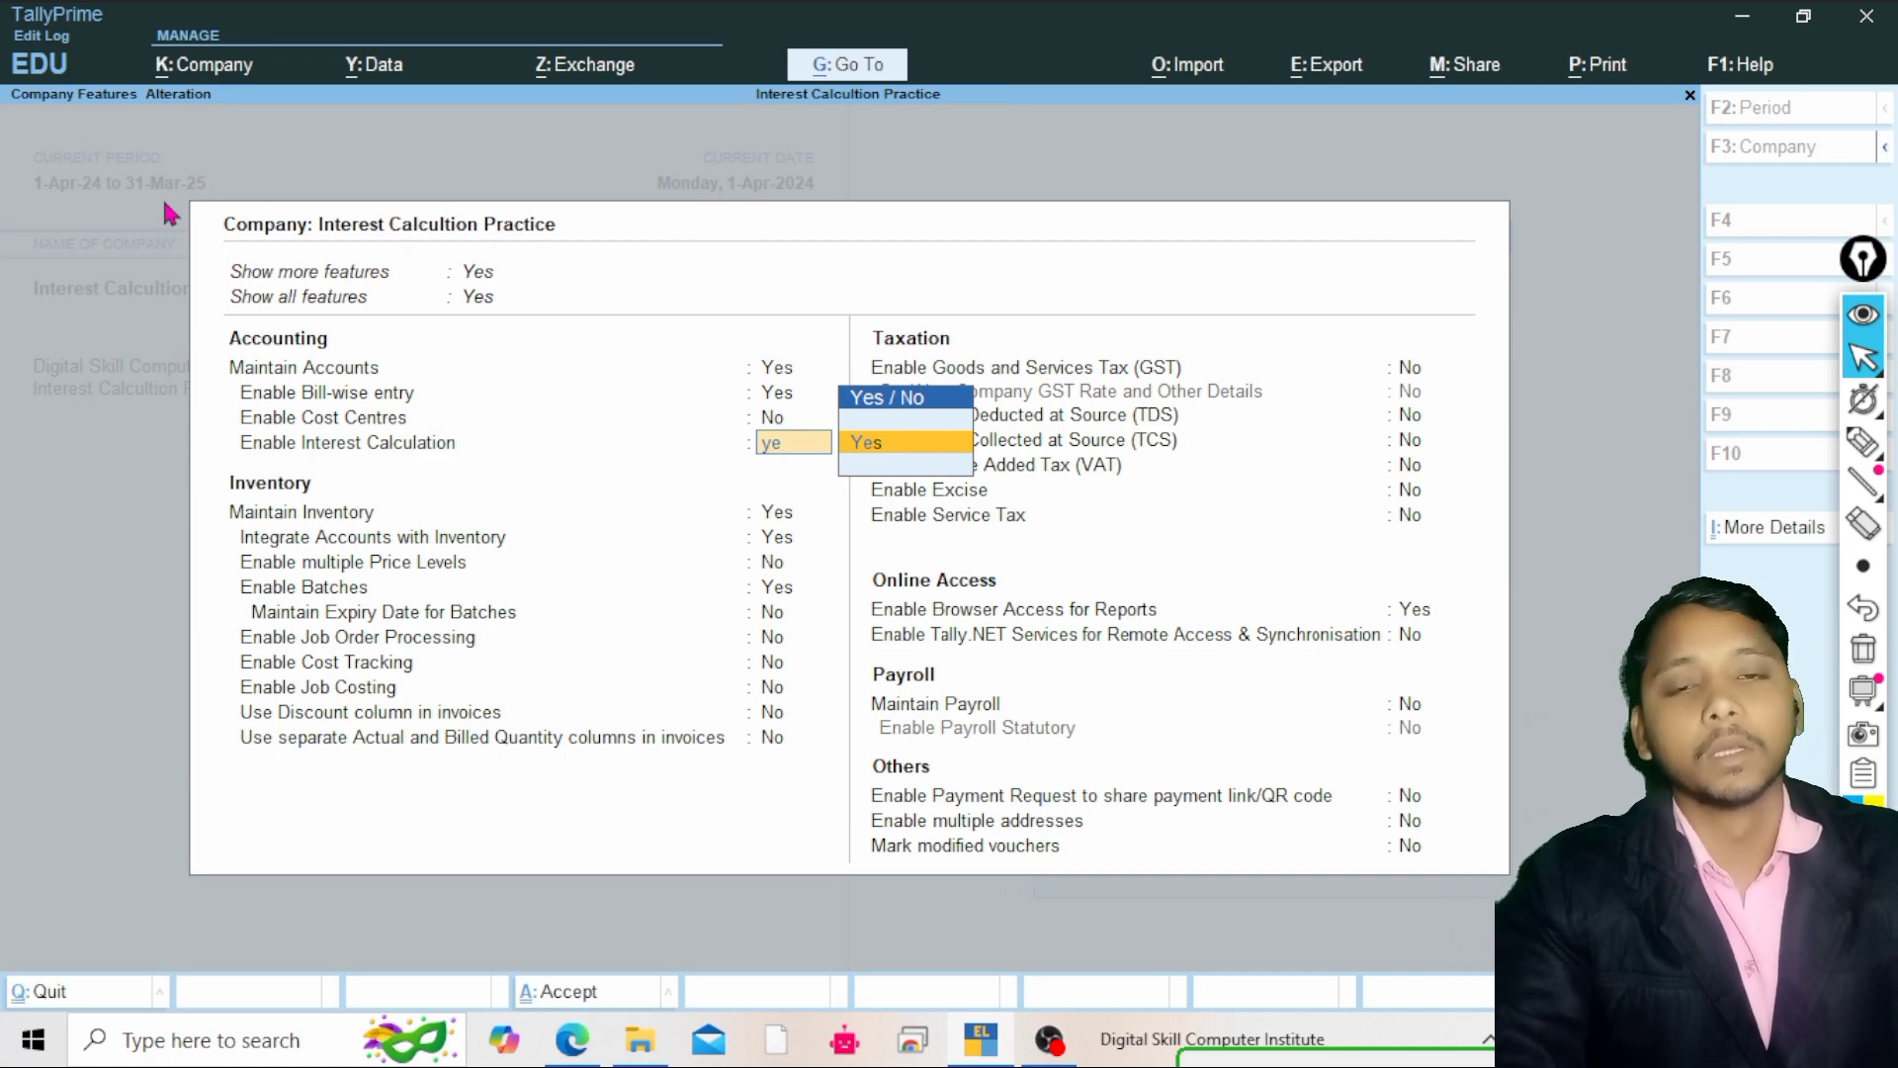
key("Return")
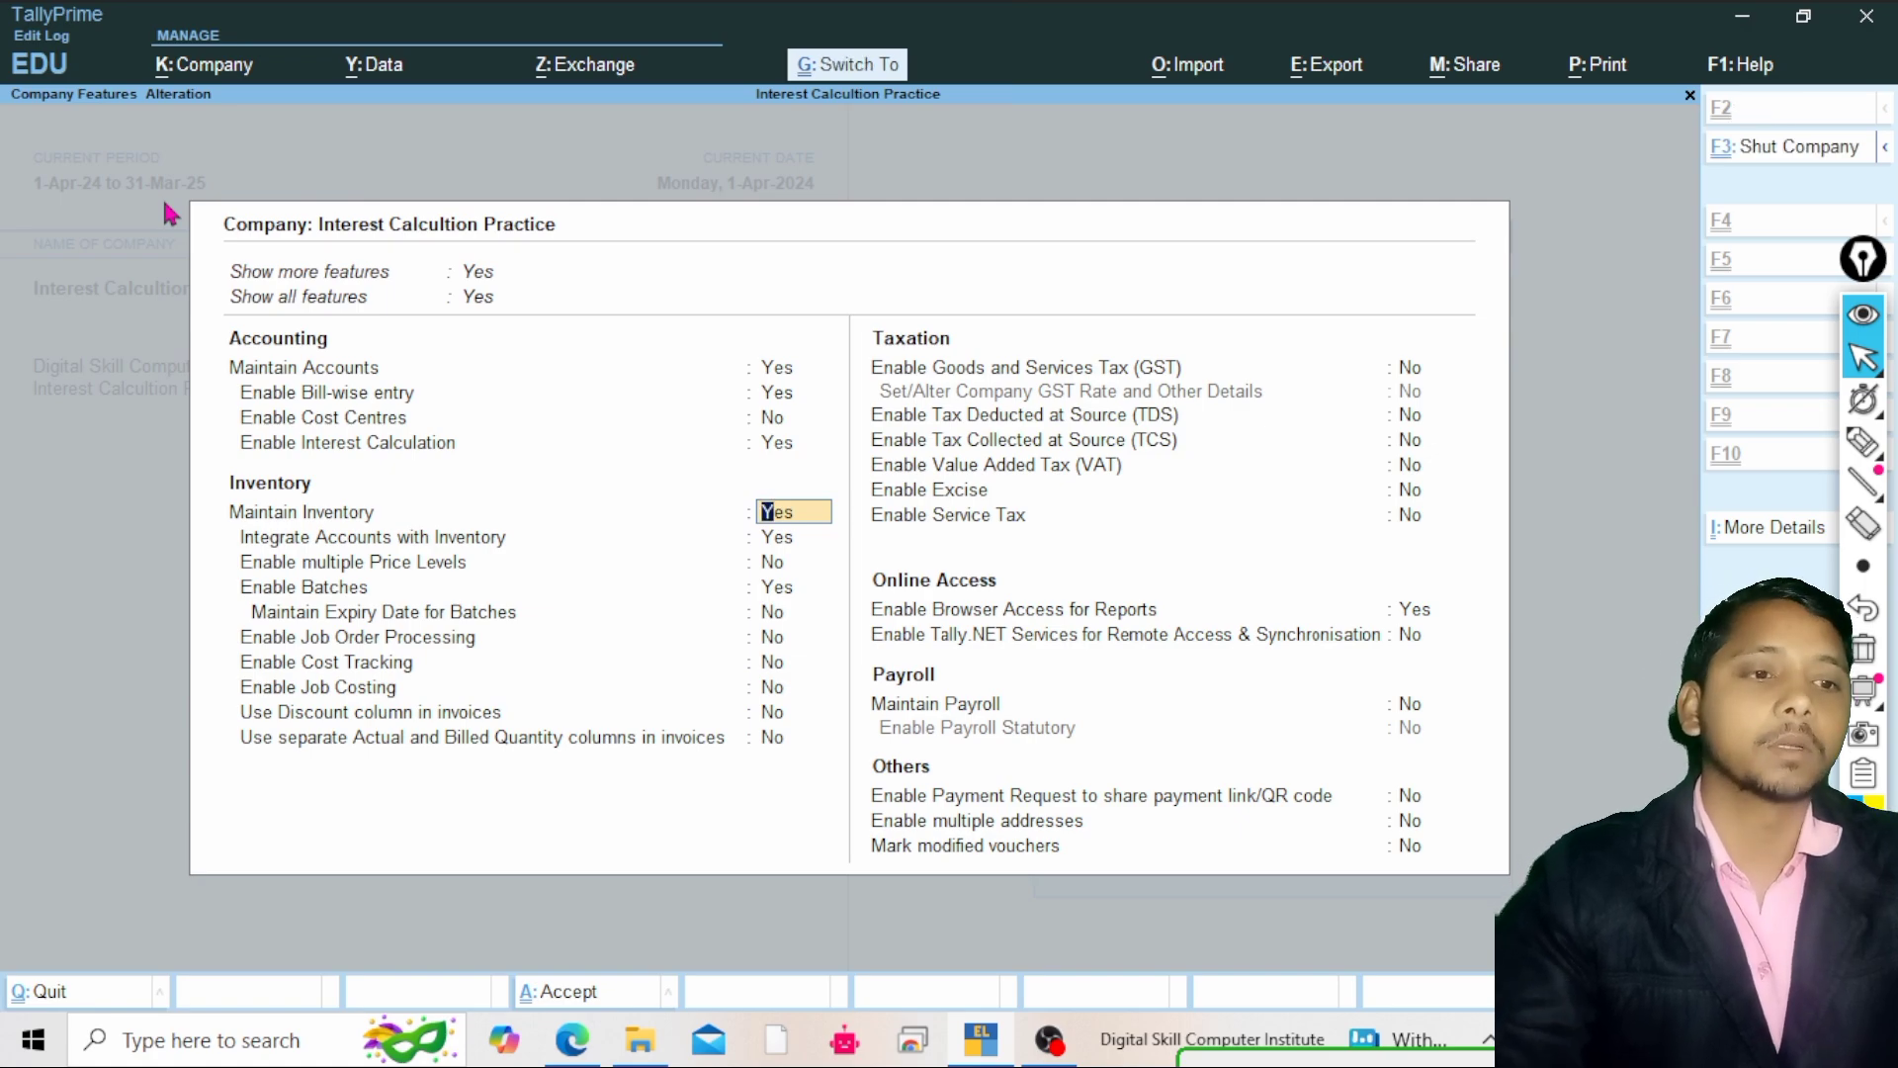
key("ctrl+a")
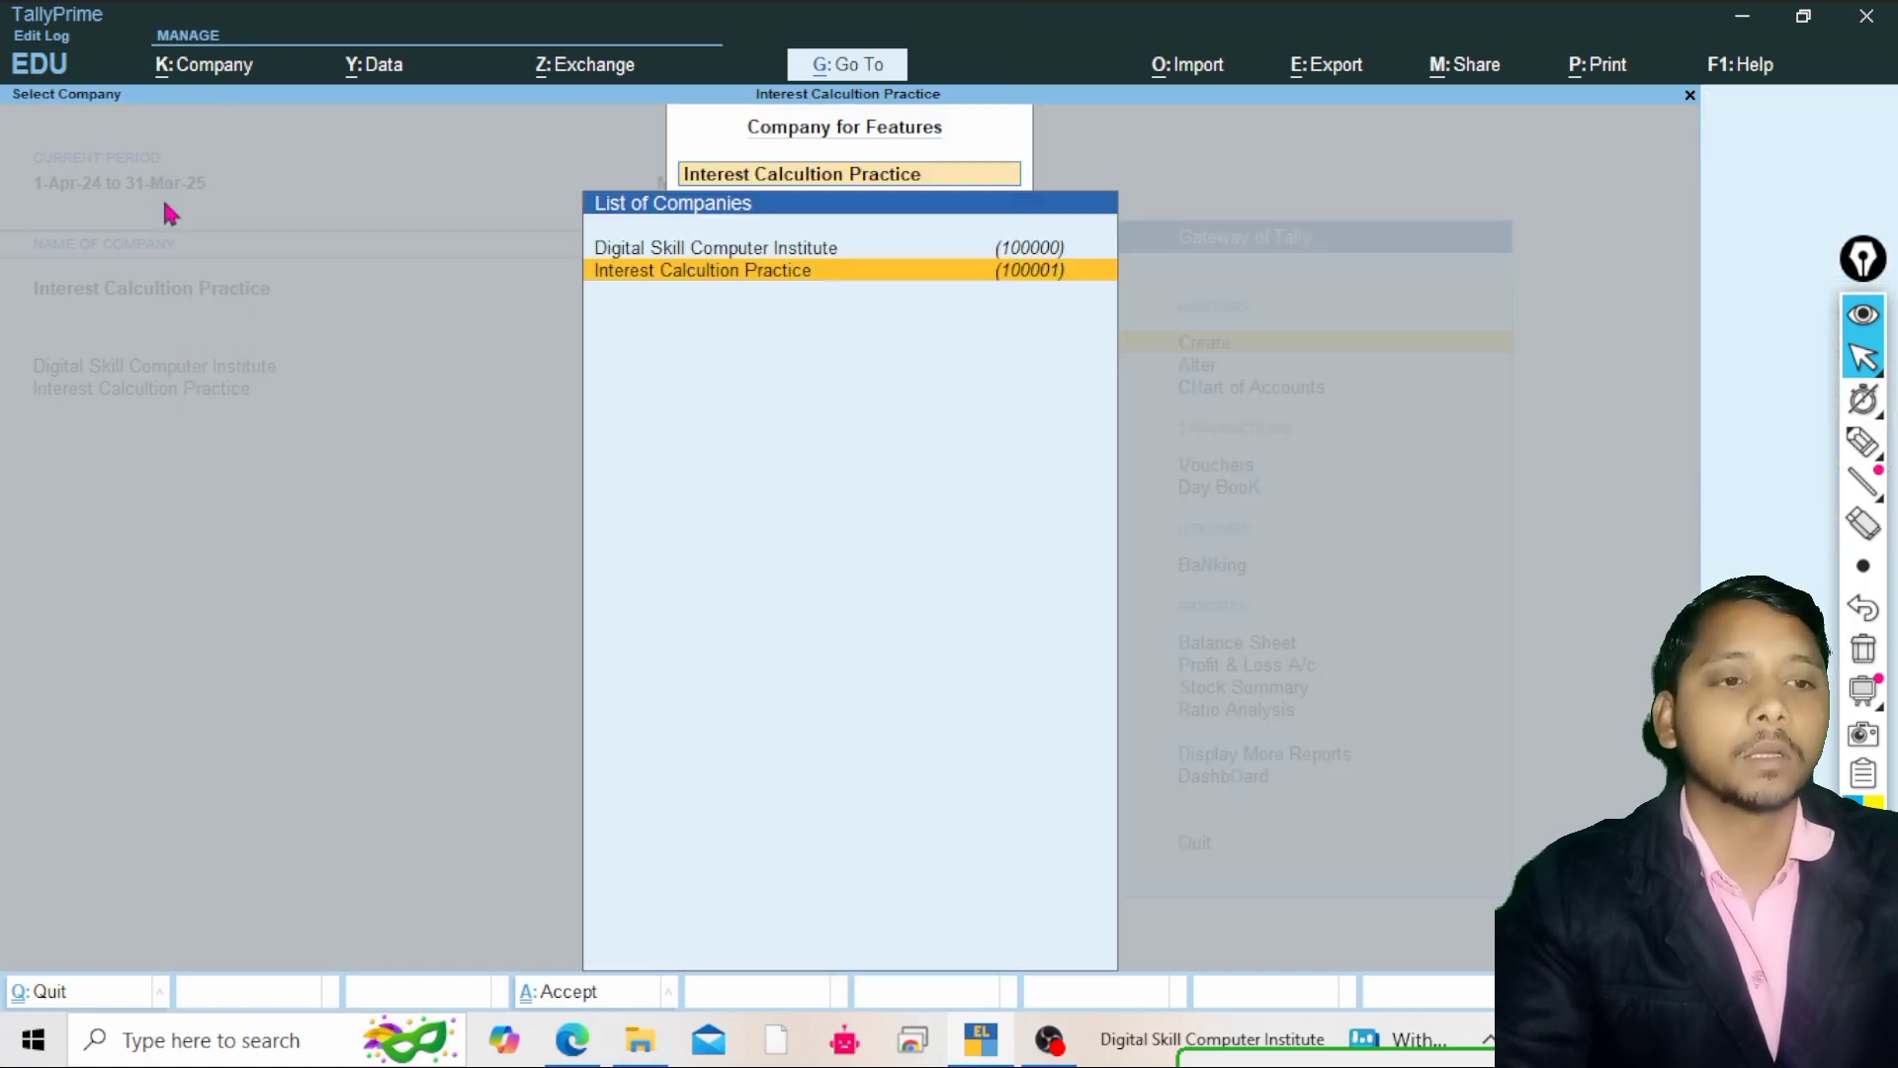
Open a Payment voucher and start creating a new ledger account from its particulars
key("Escape")
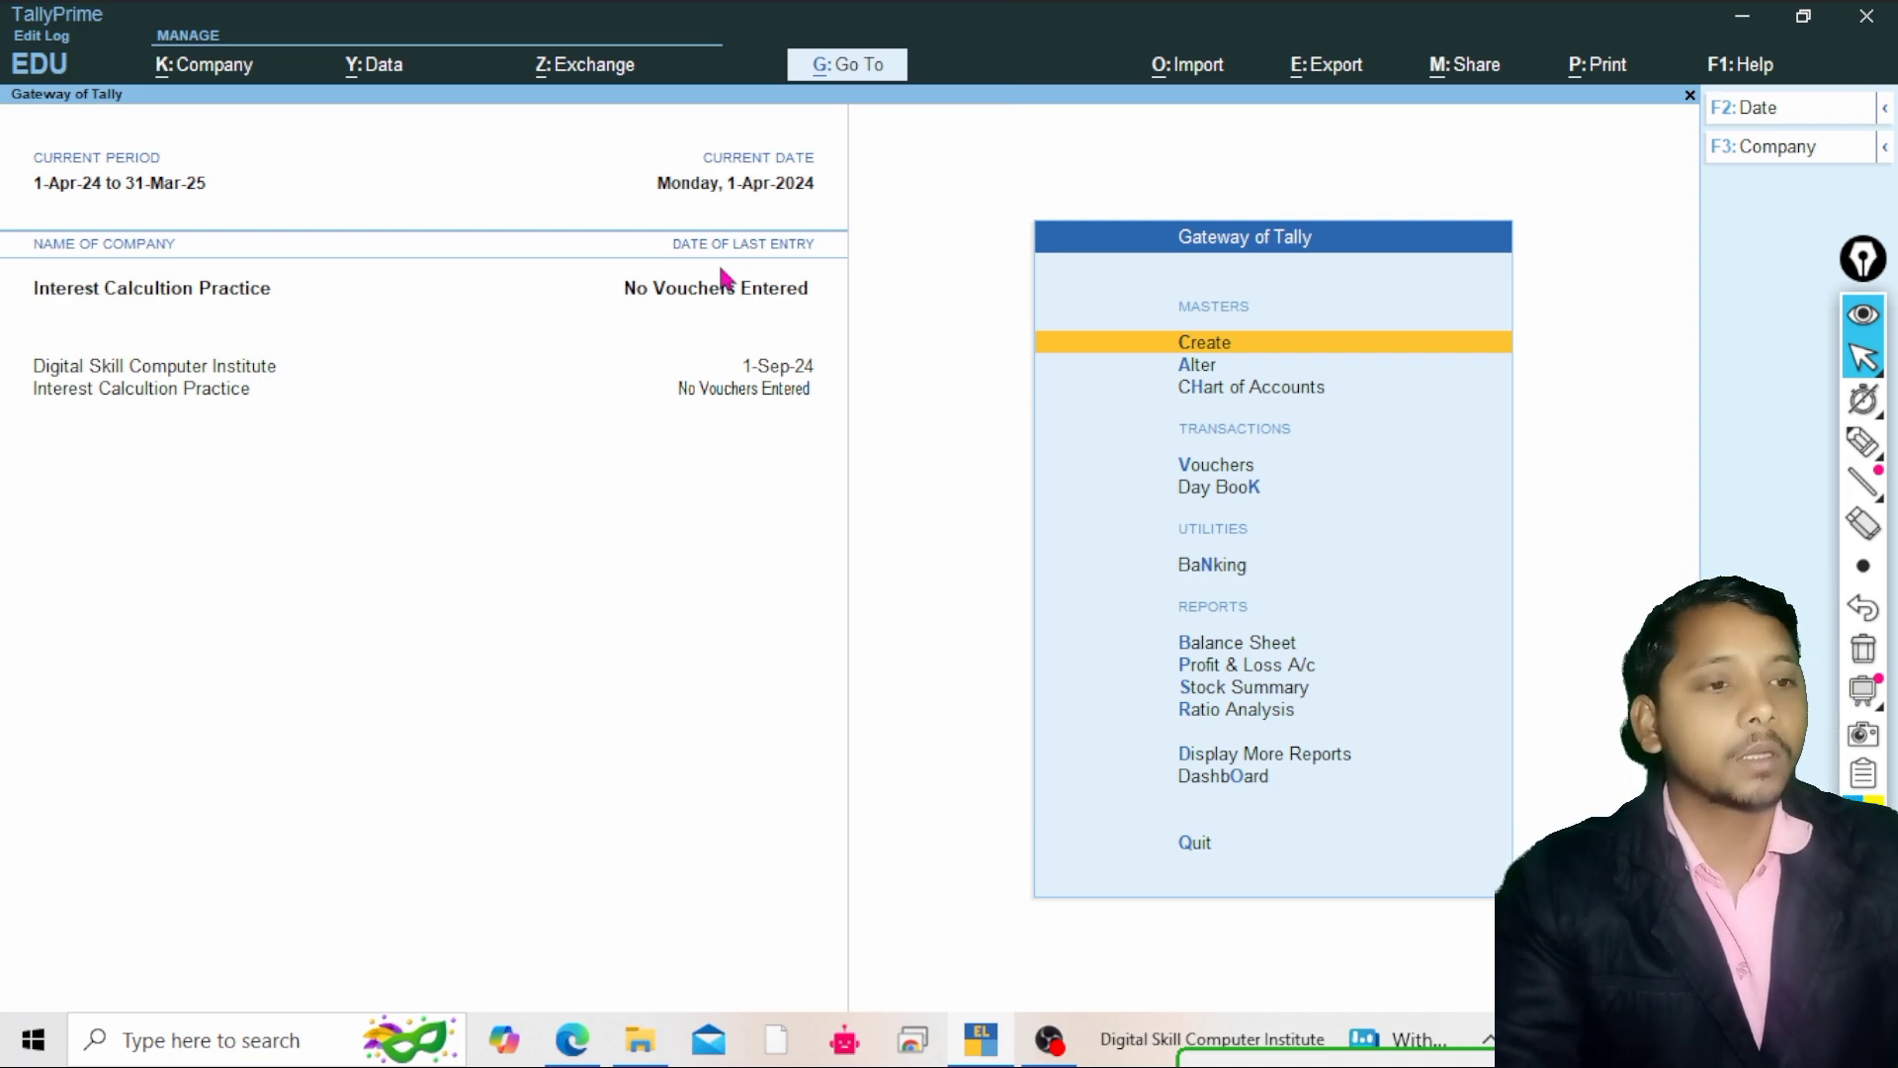
key("Down")
key("Up")
key("Down")
key("Down")
key("Down")
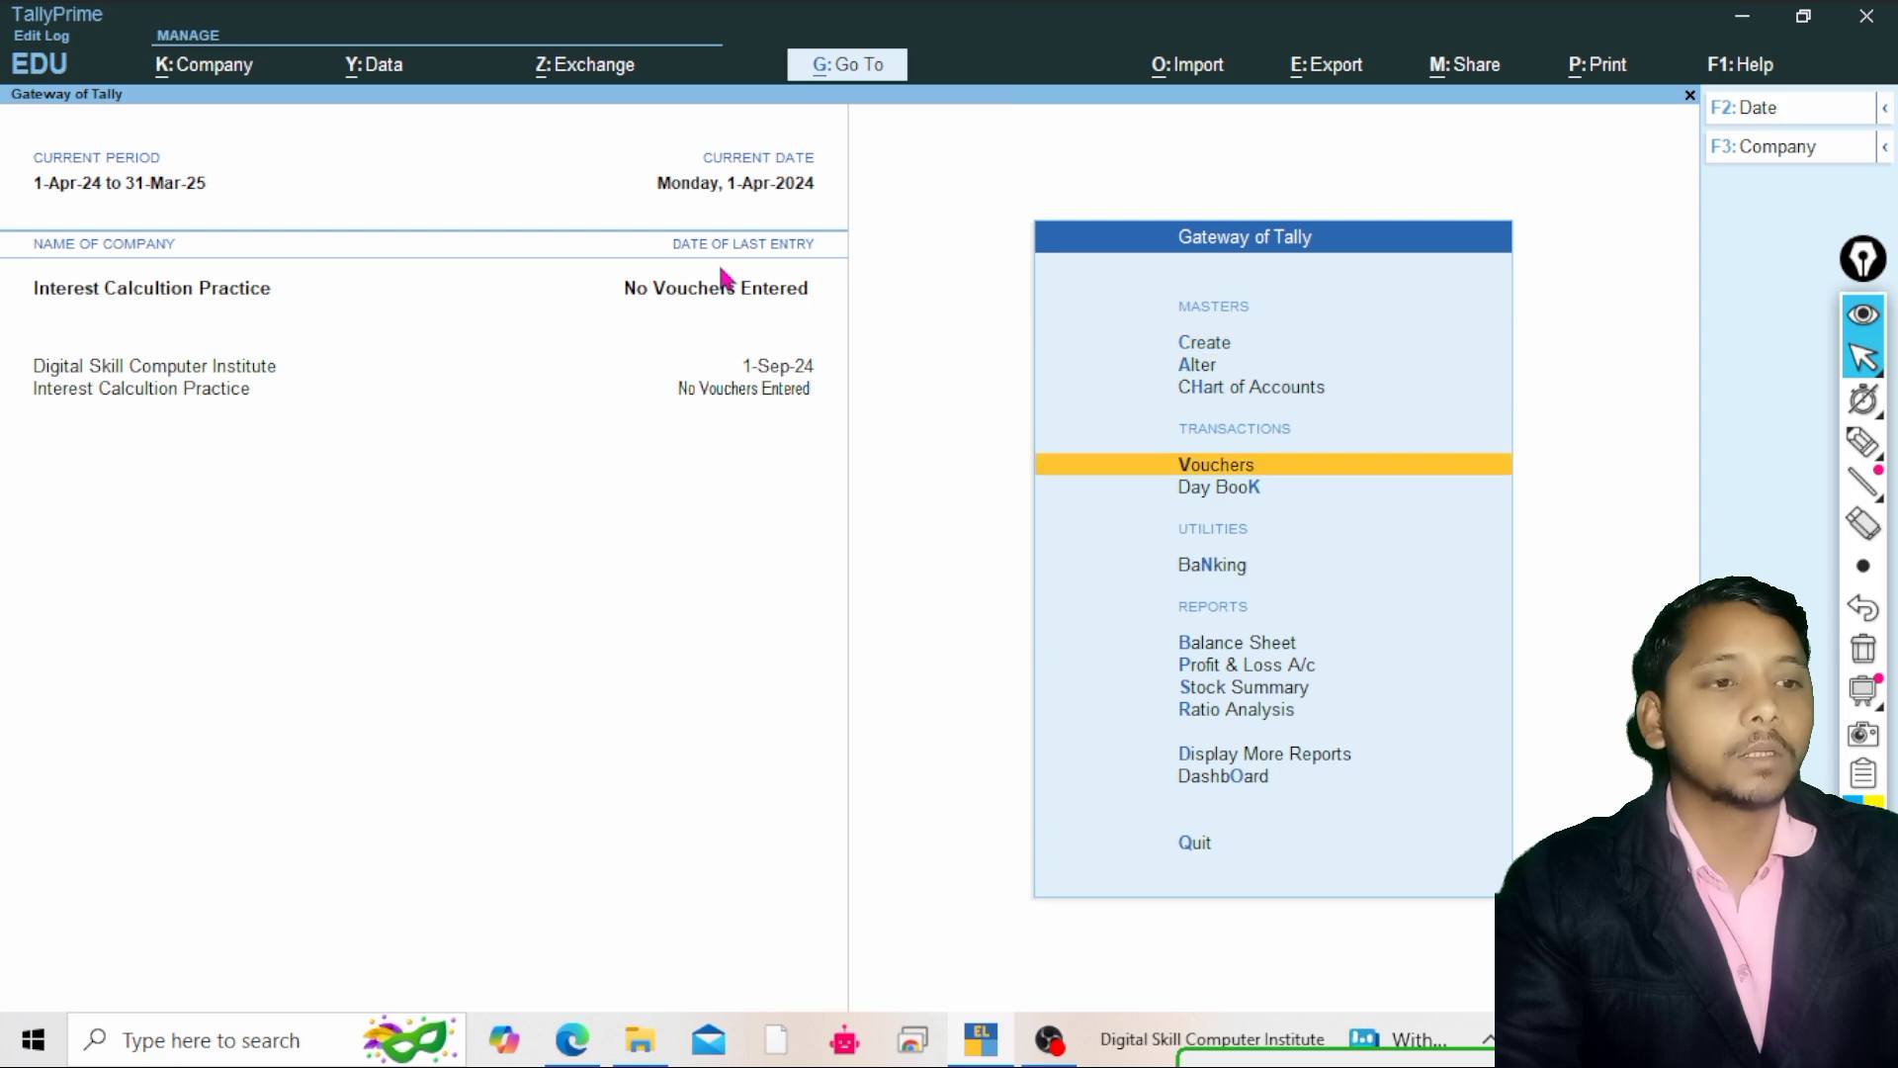
key("Return")
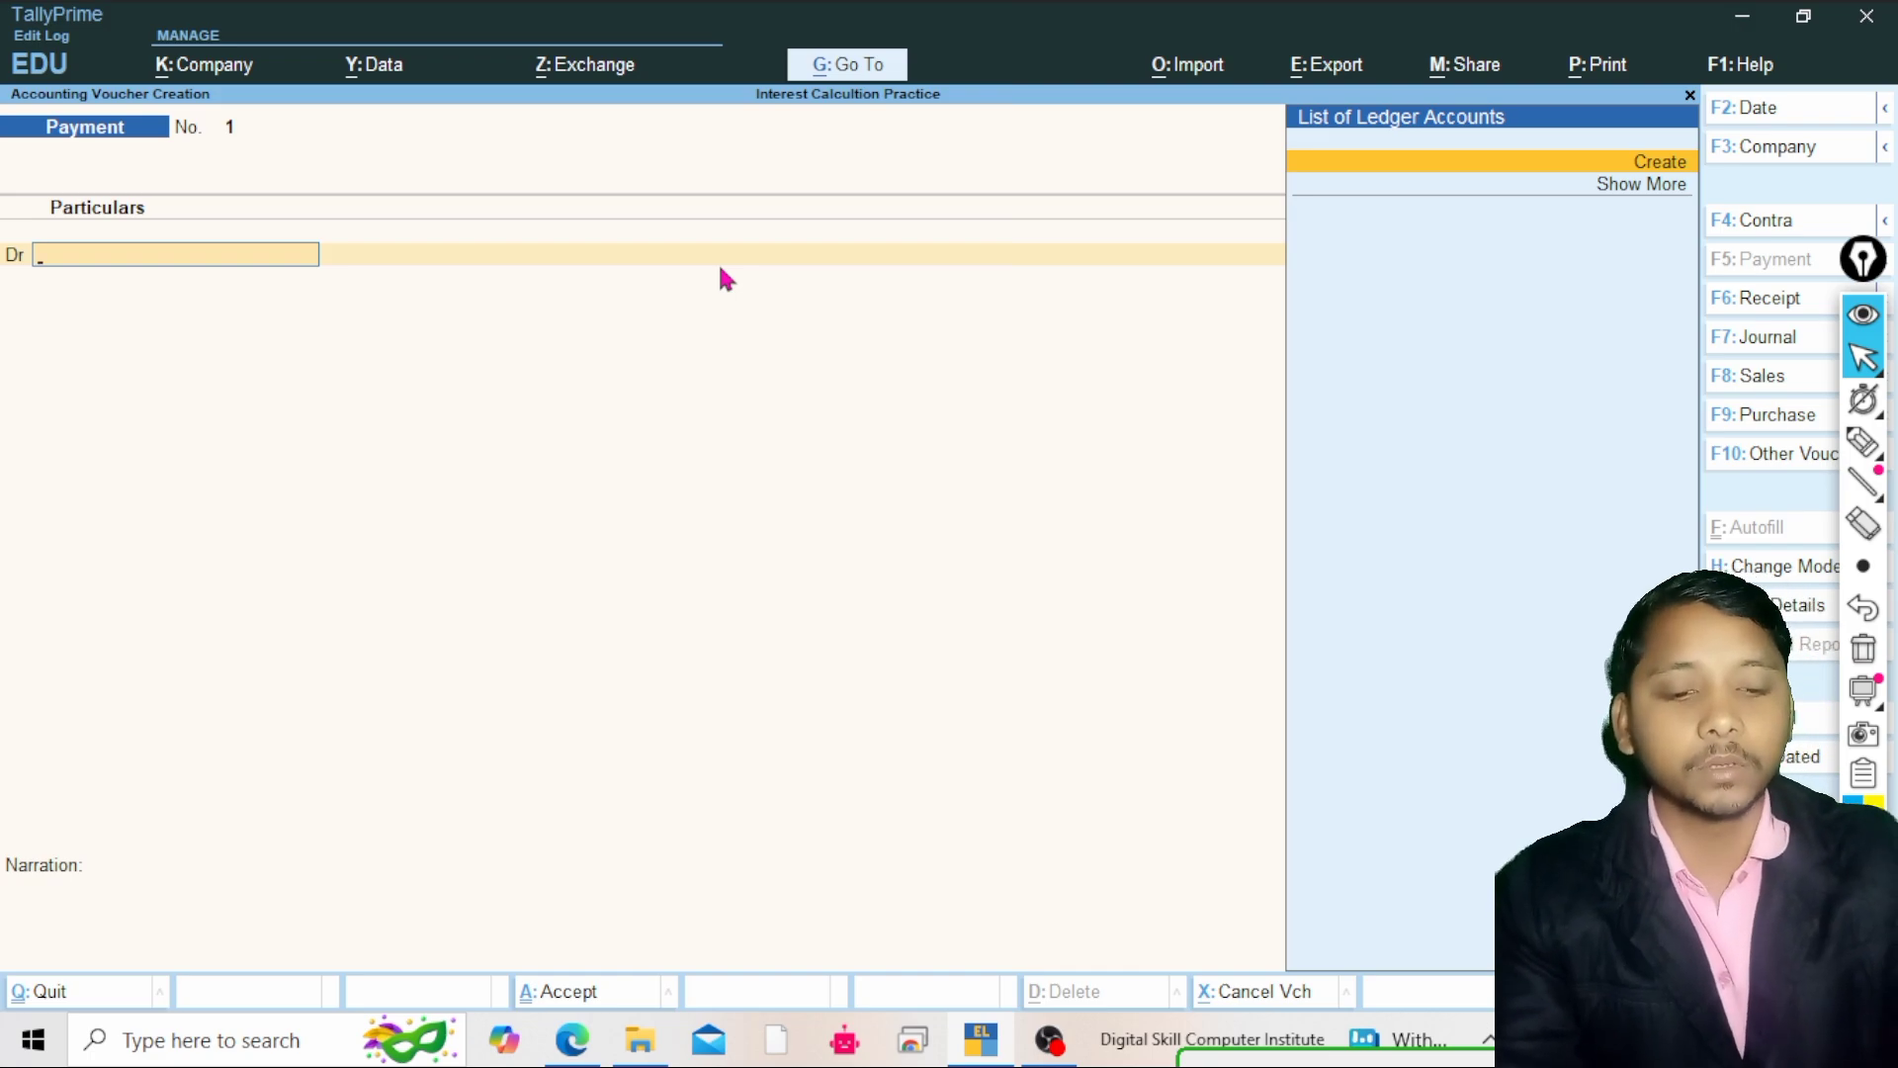
key("F4")
key("F5")
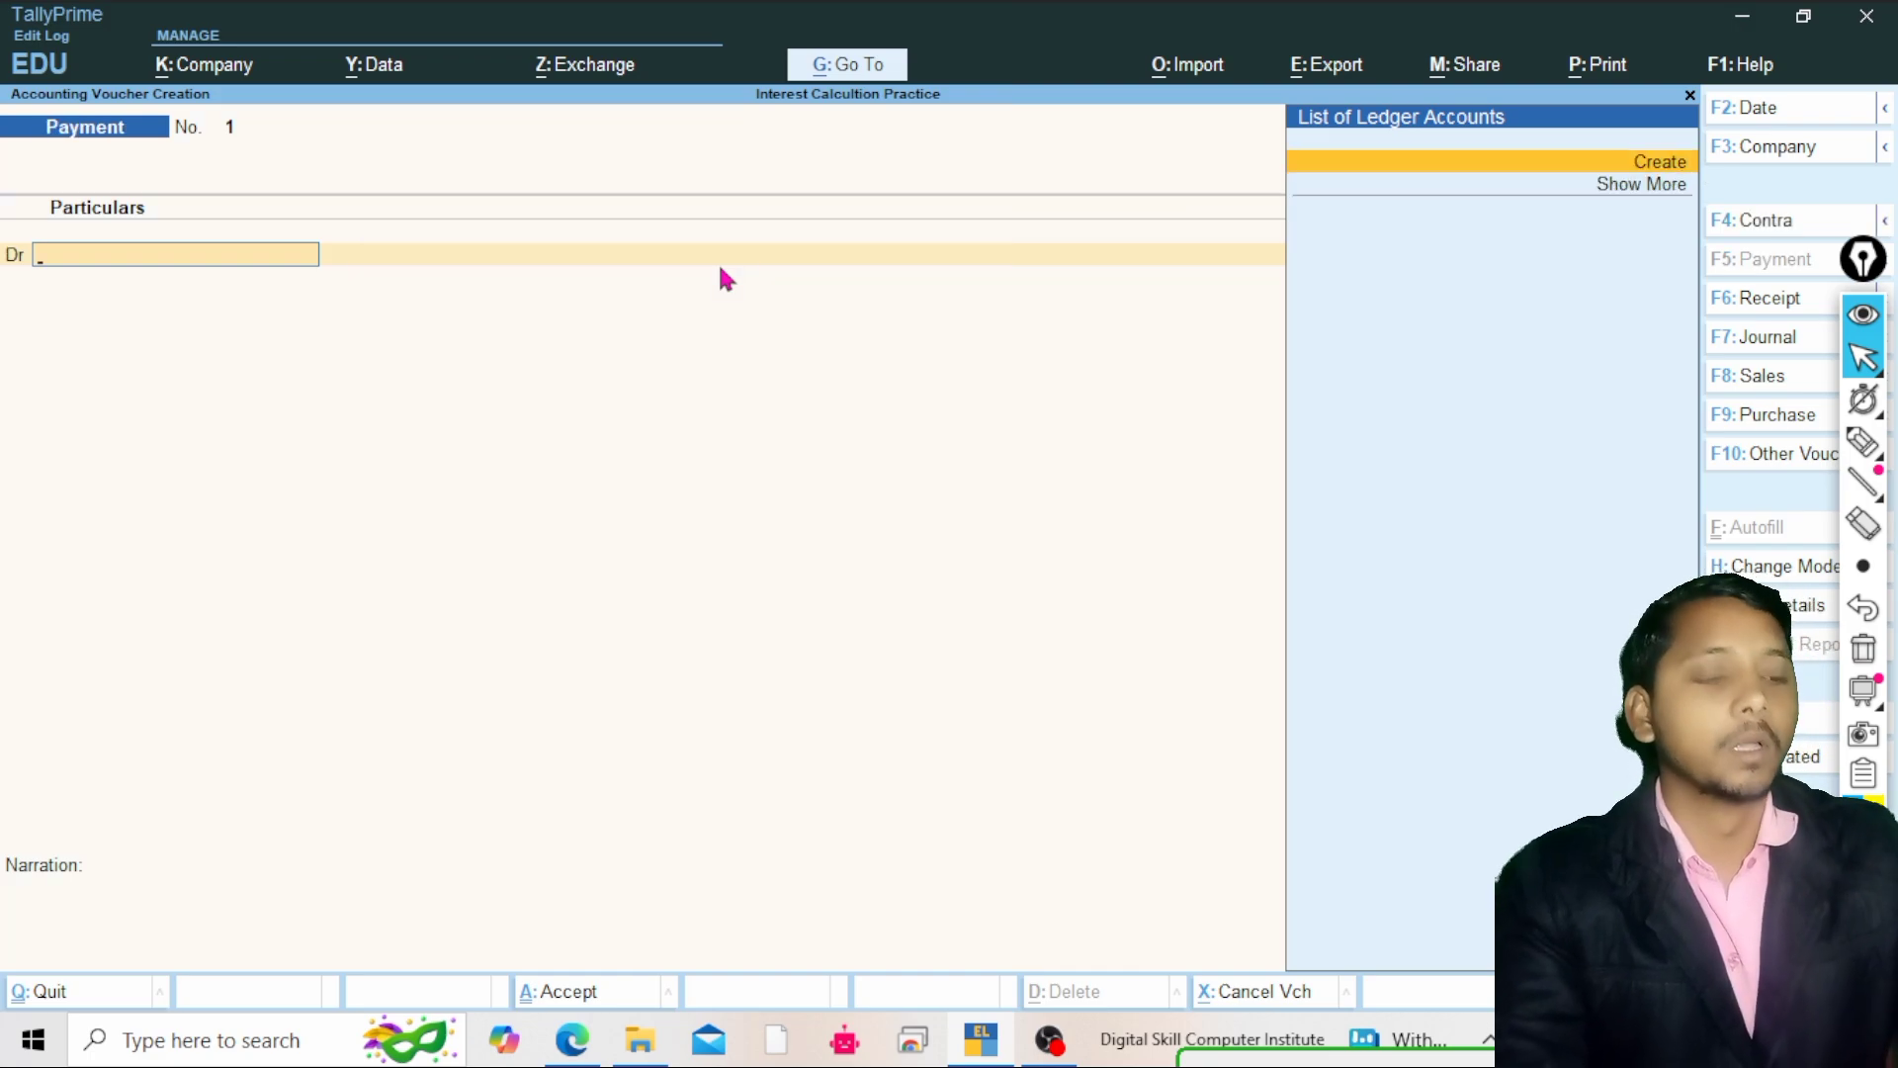
key("alt+c")
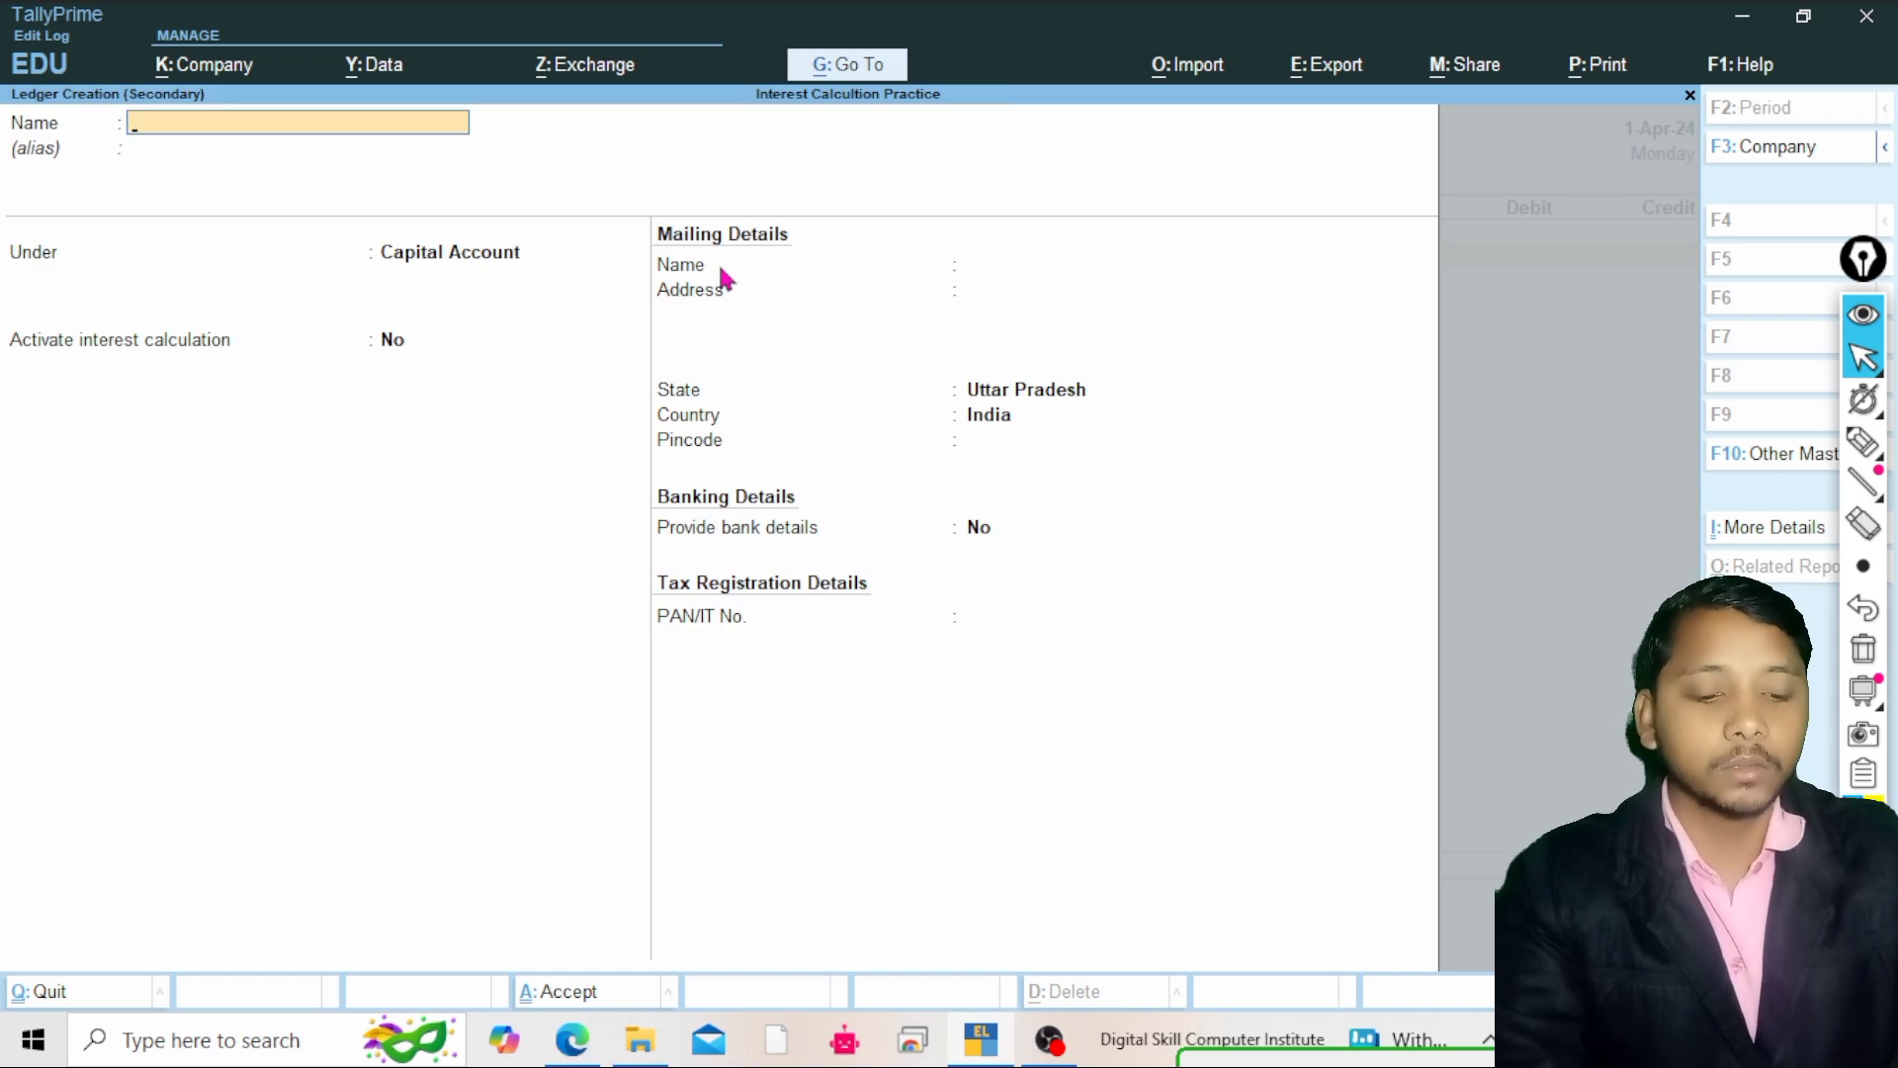
Name the new ledger with the party's name and place it under Sundry Debtors
type("Mohan")
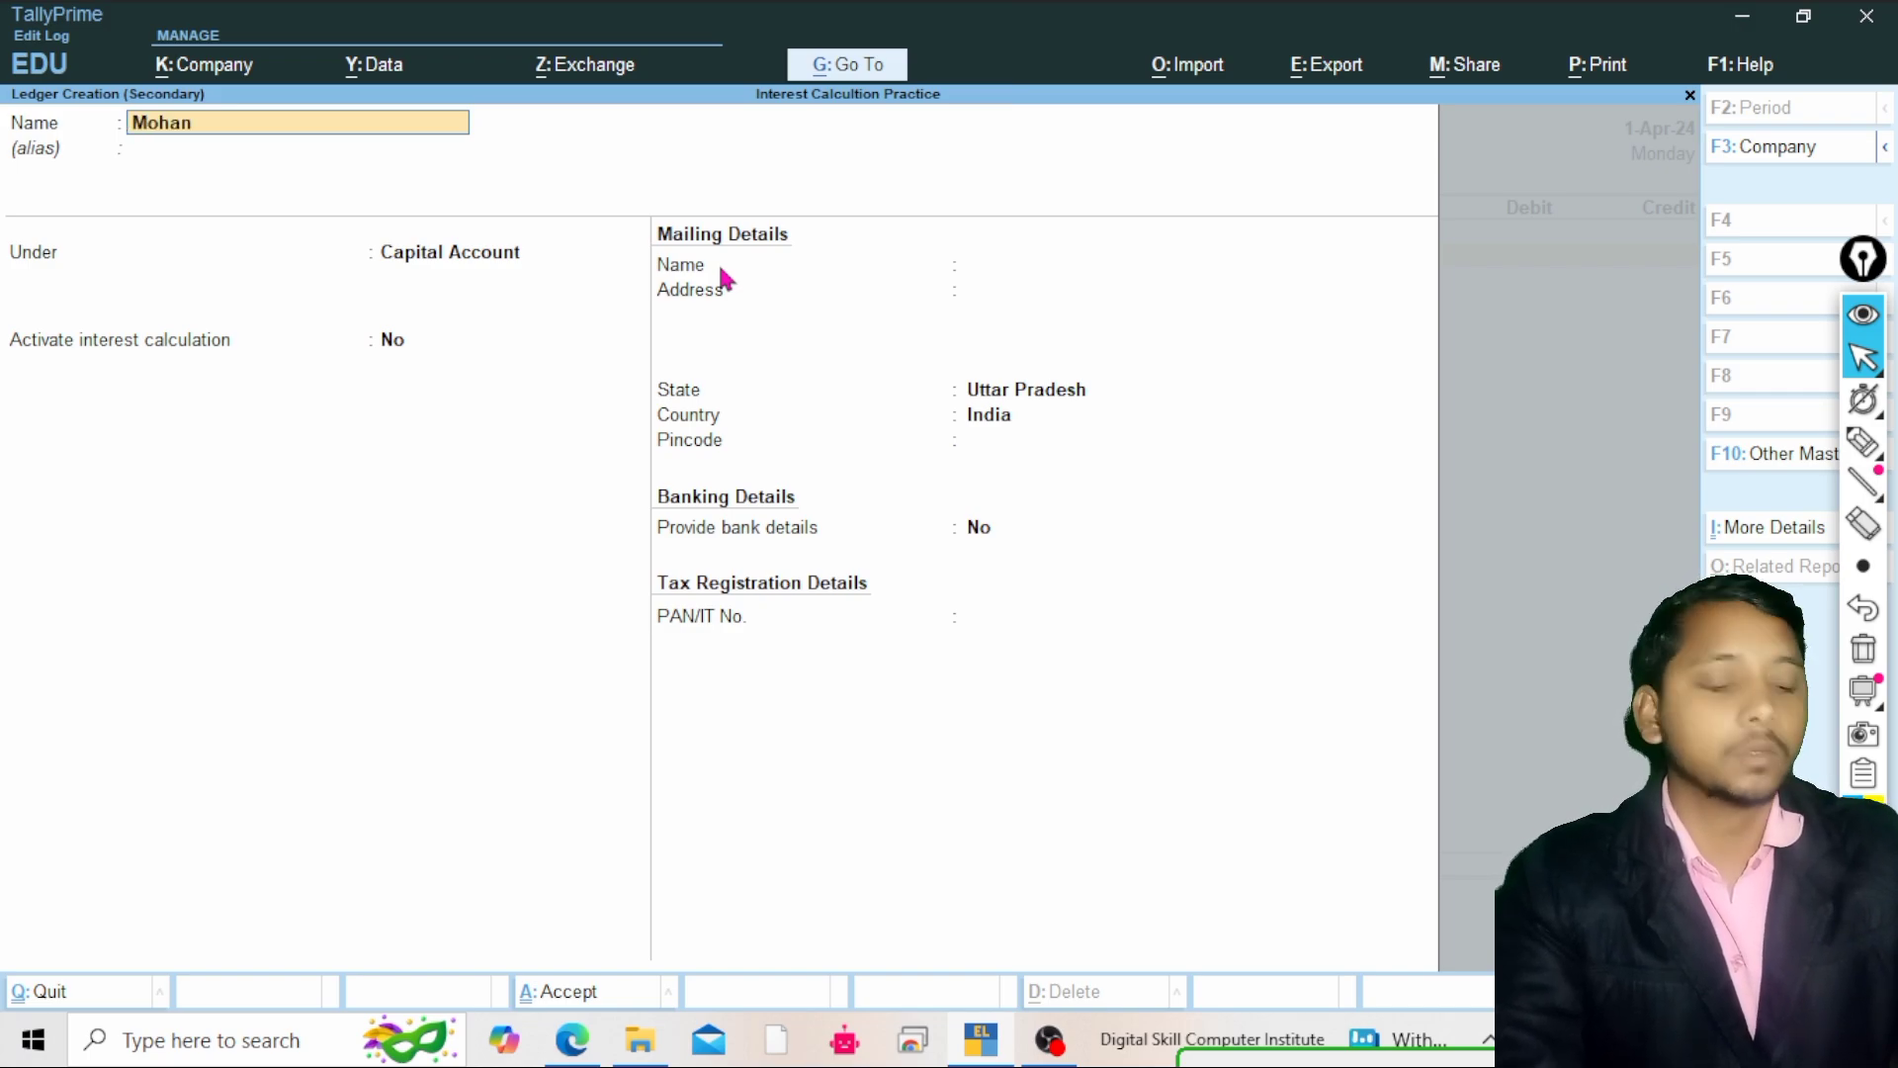
key("Return")
key("Return")
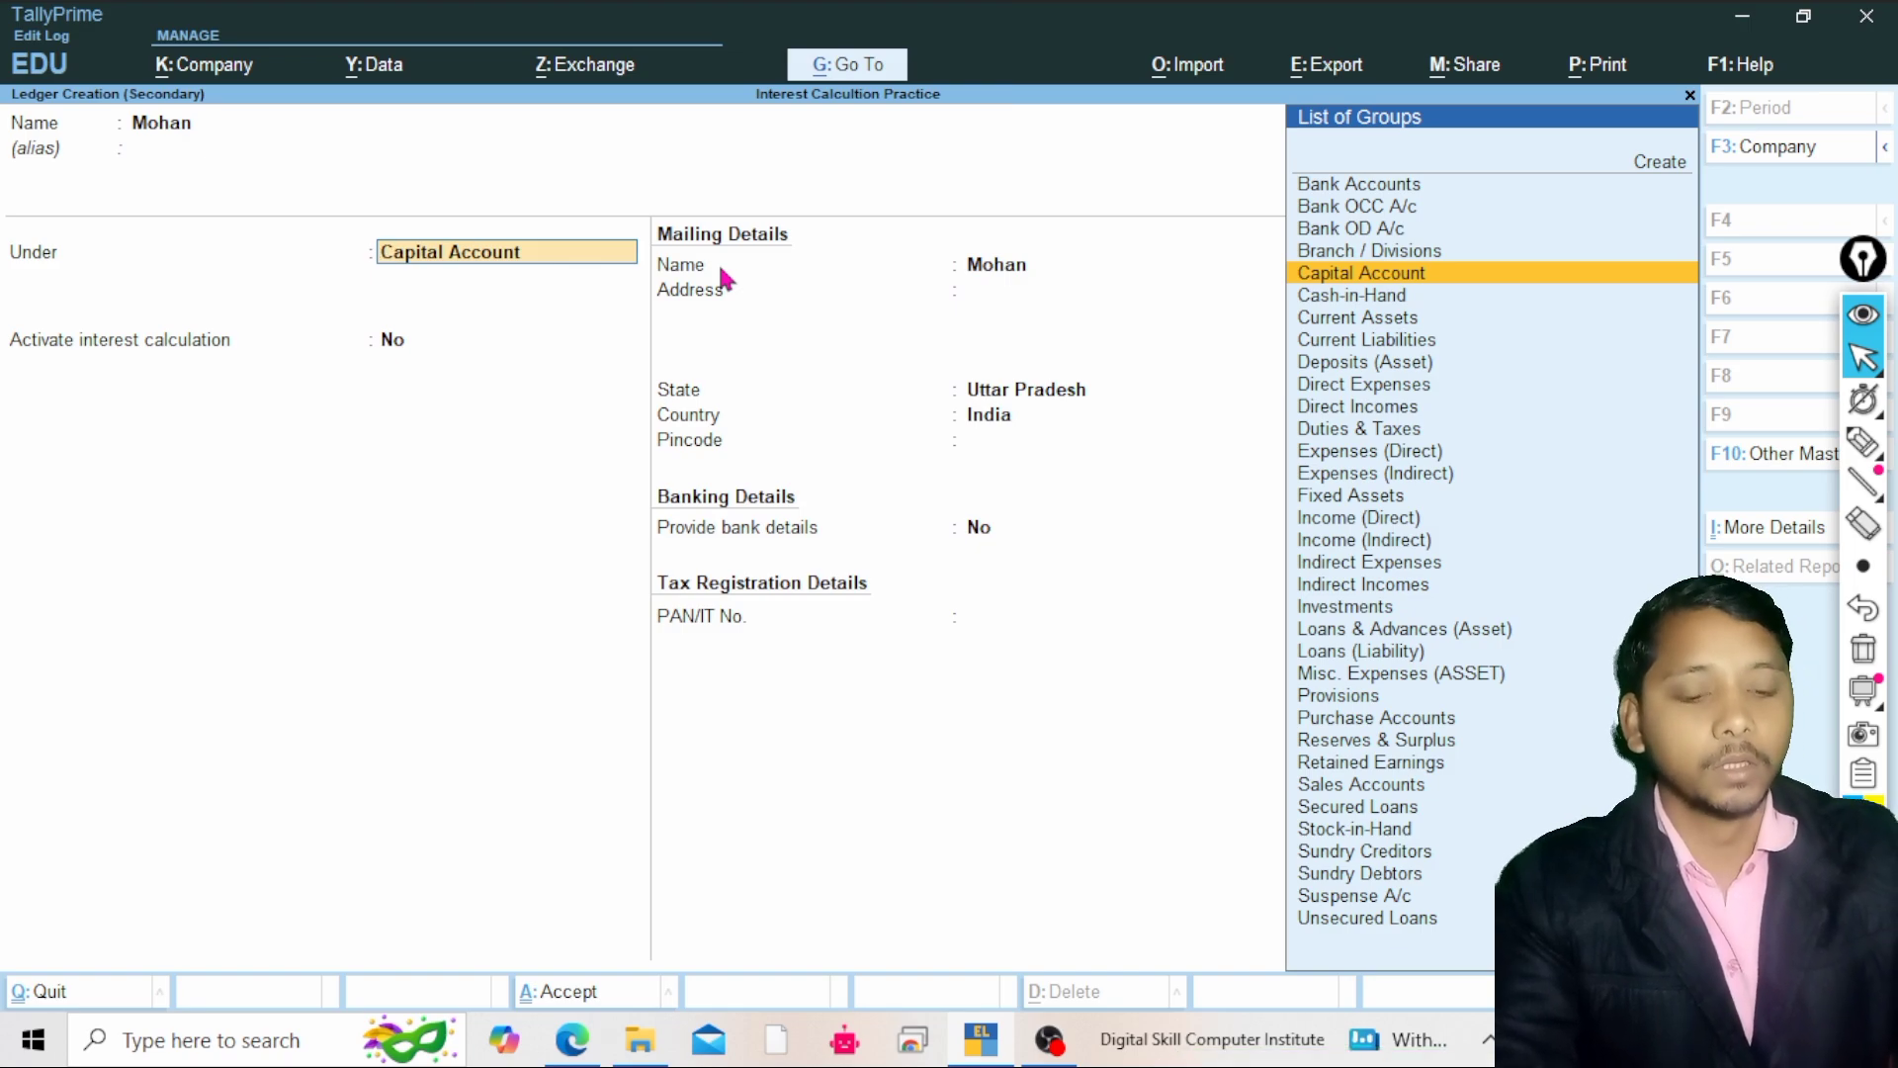
type("Su")
key("Down")
key("Down")
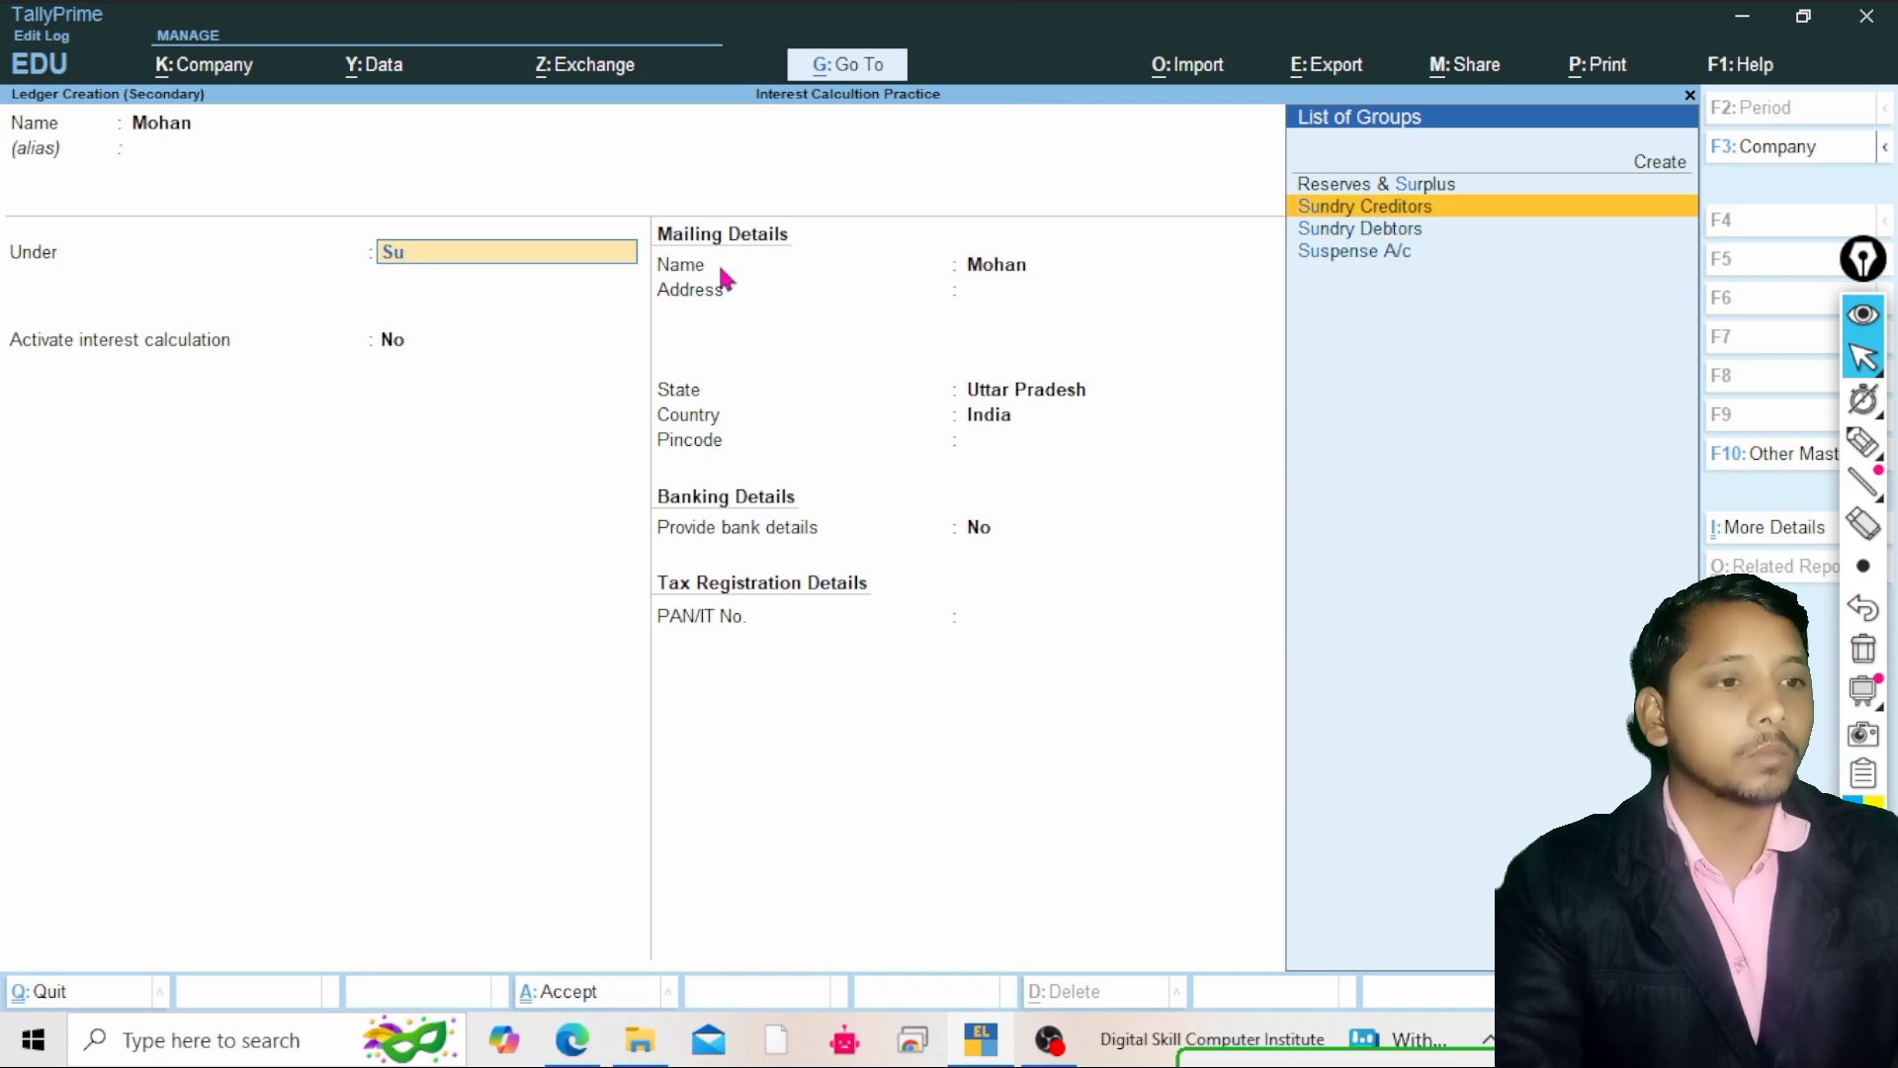
key("Return")
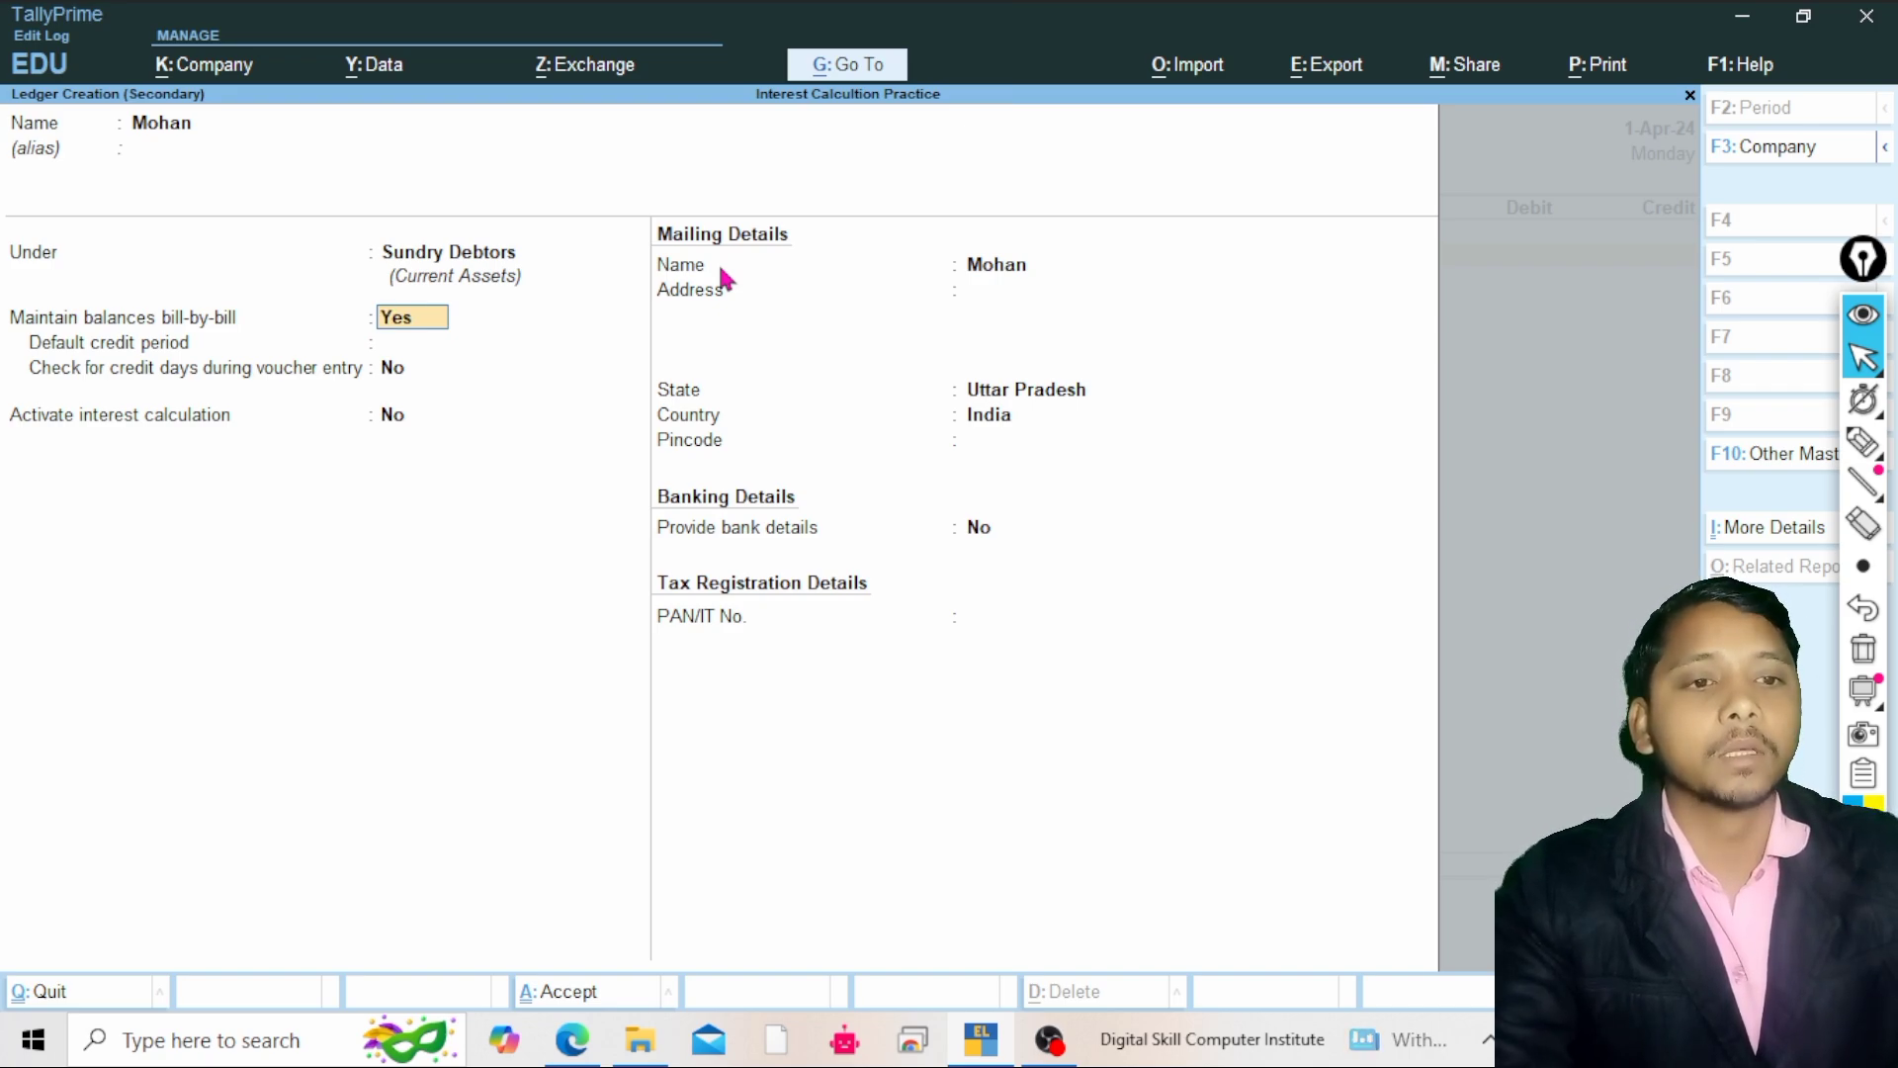
Review the ledger's Activate interest calculation option and its other fields
key("Return")
key("Return")
key("Return")
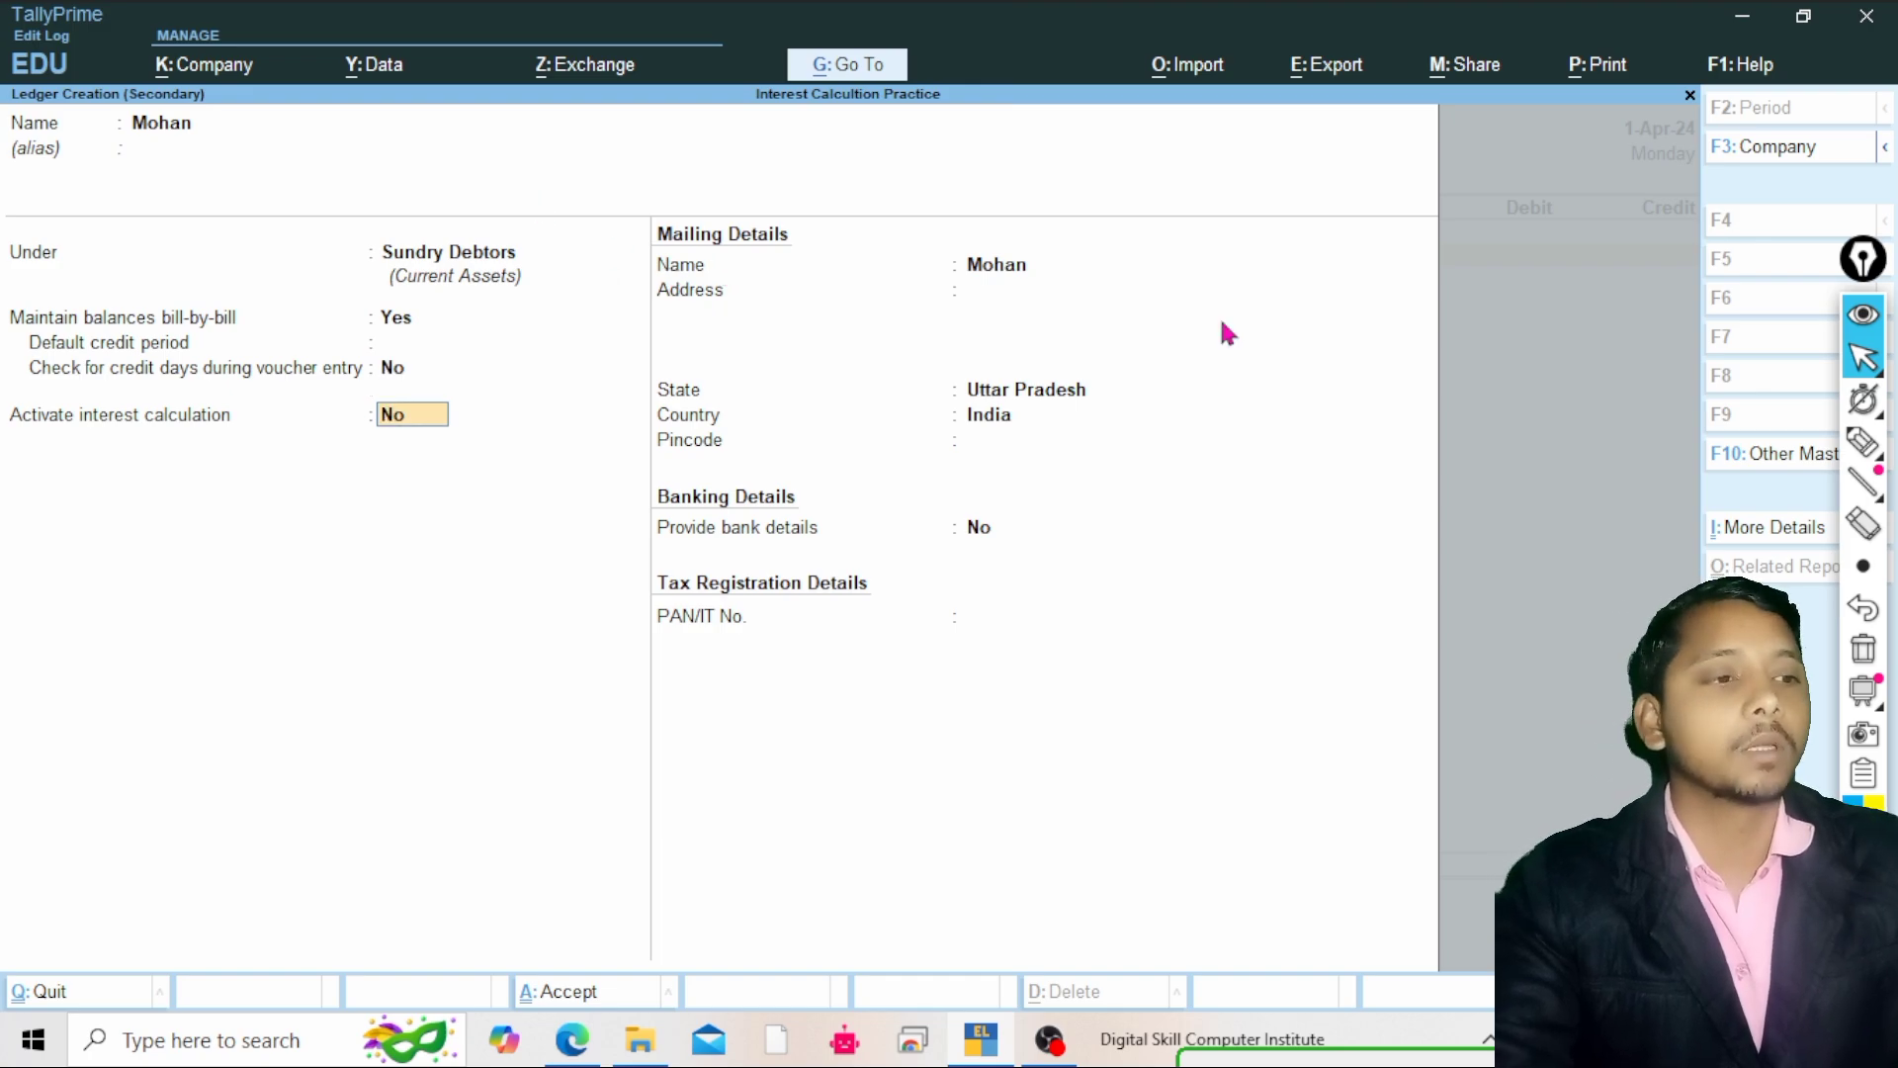
left_click(1863, 442)
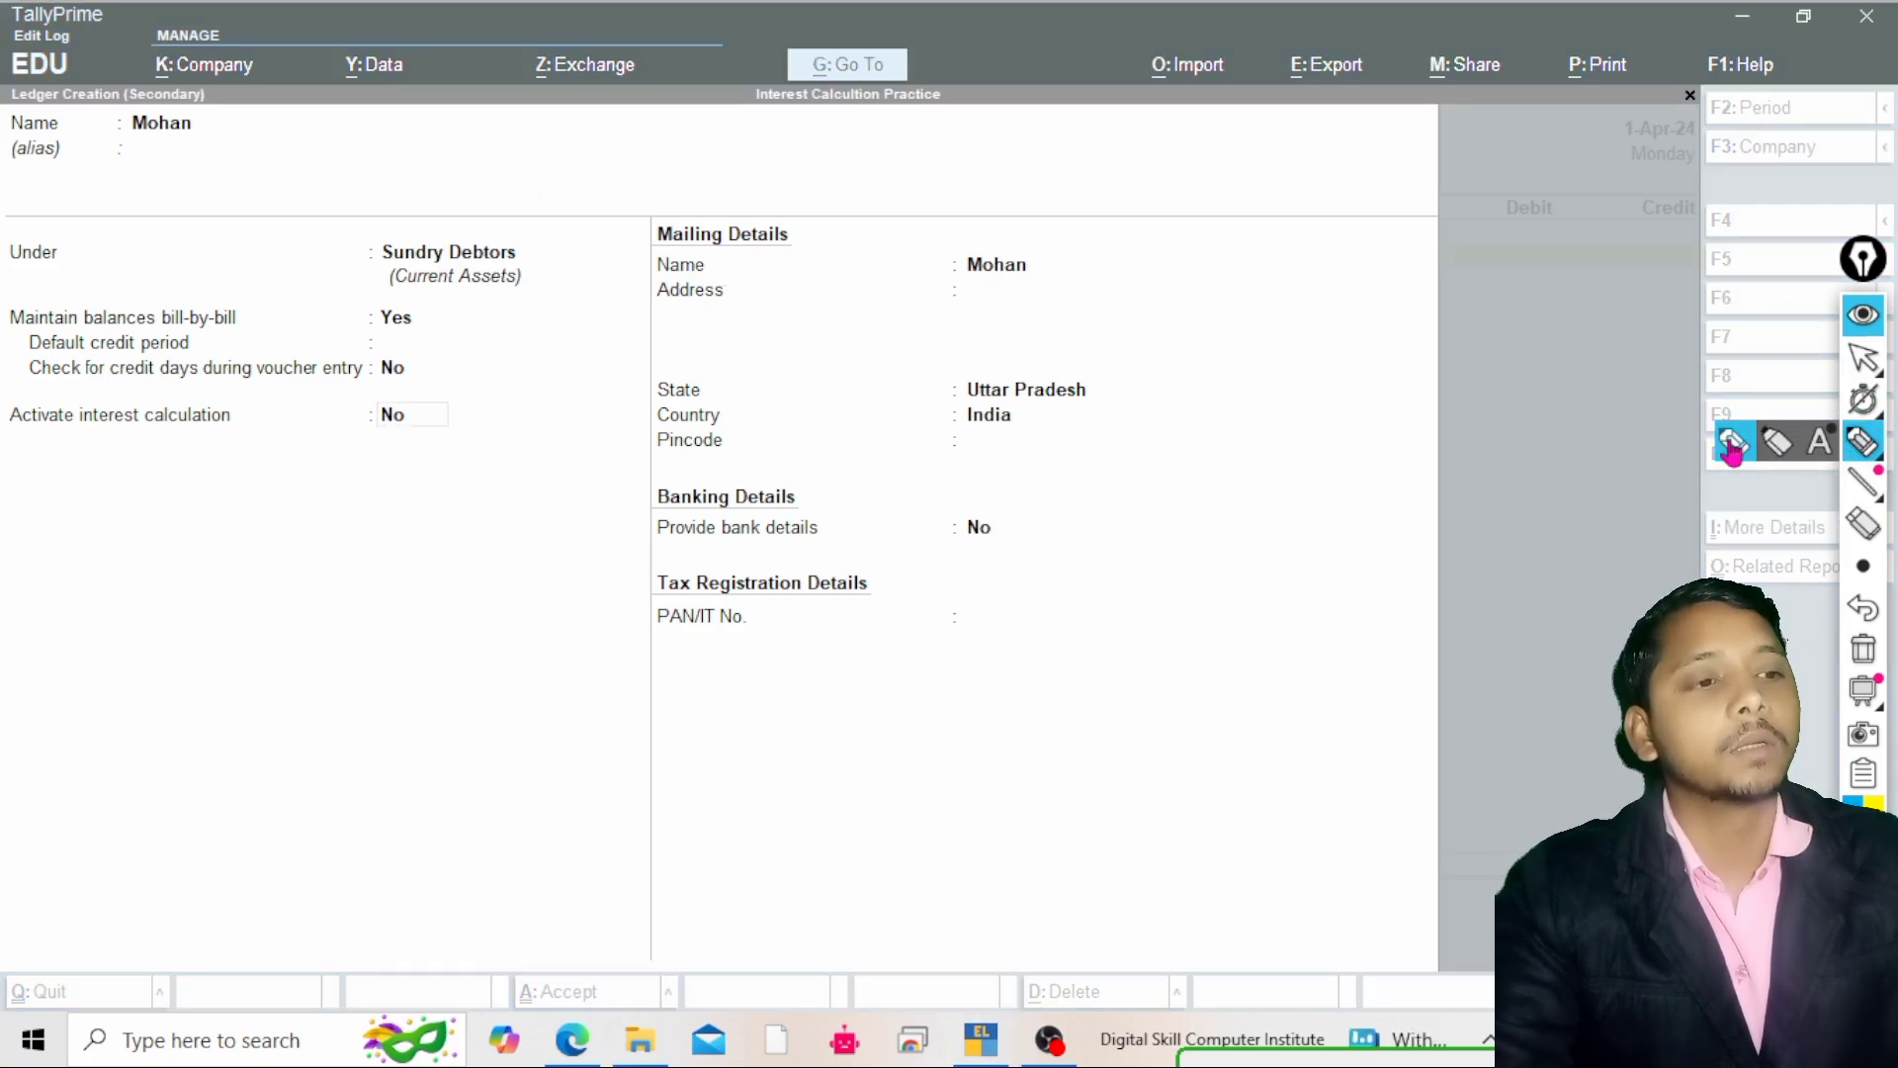
left_click(1733, 444)
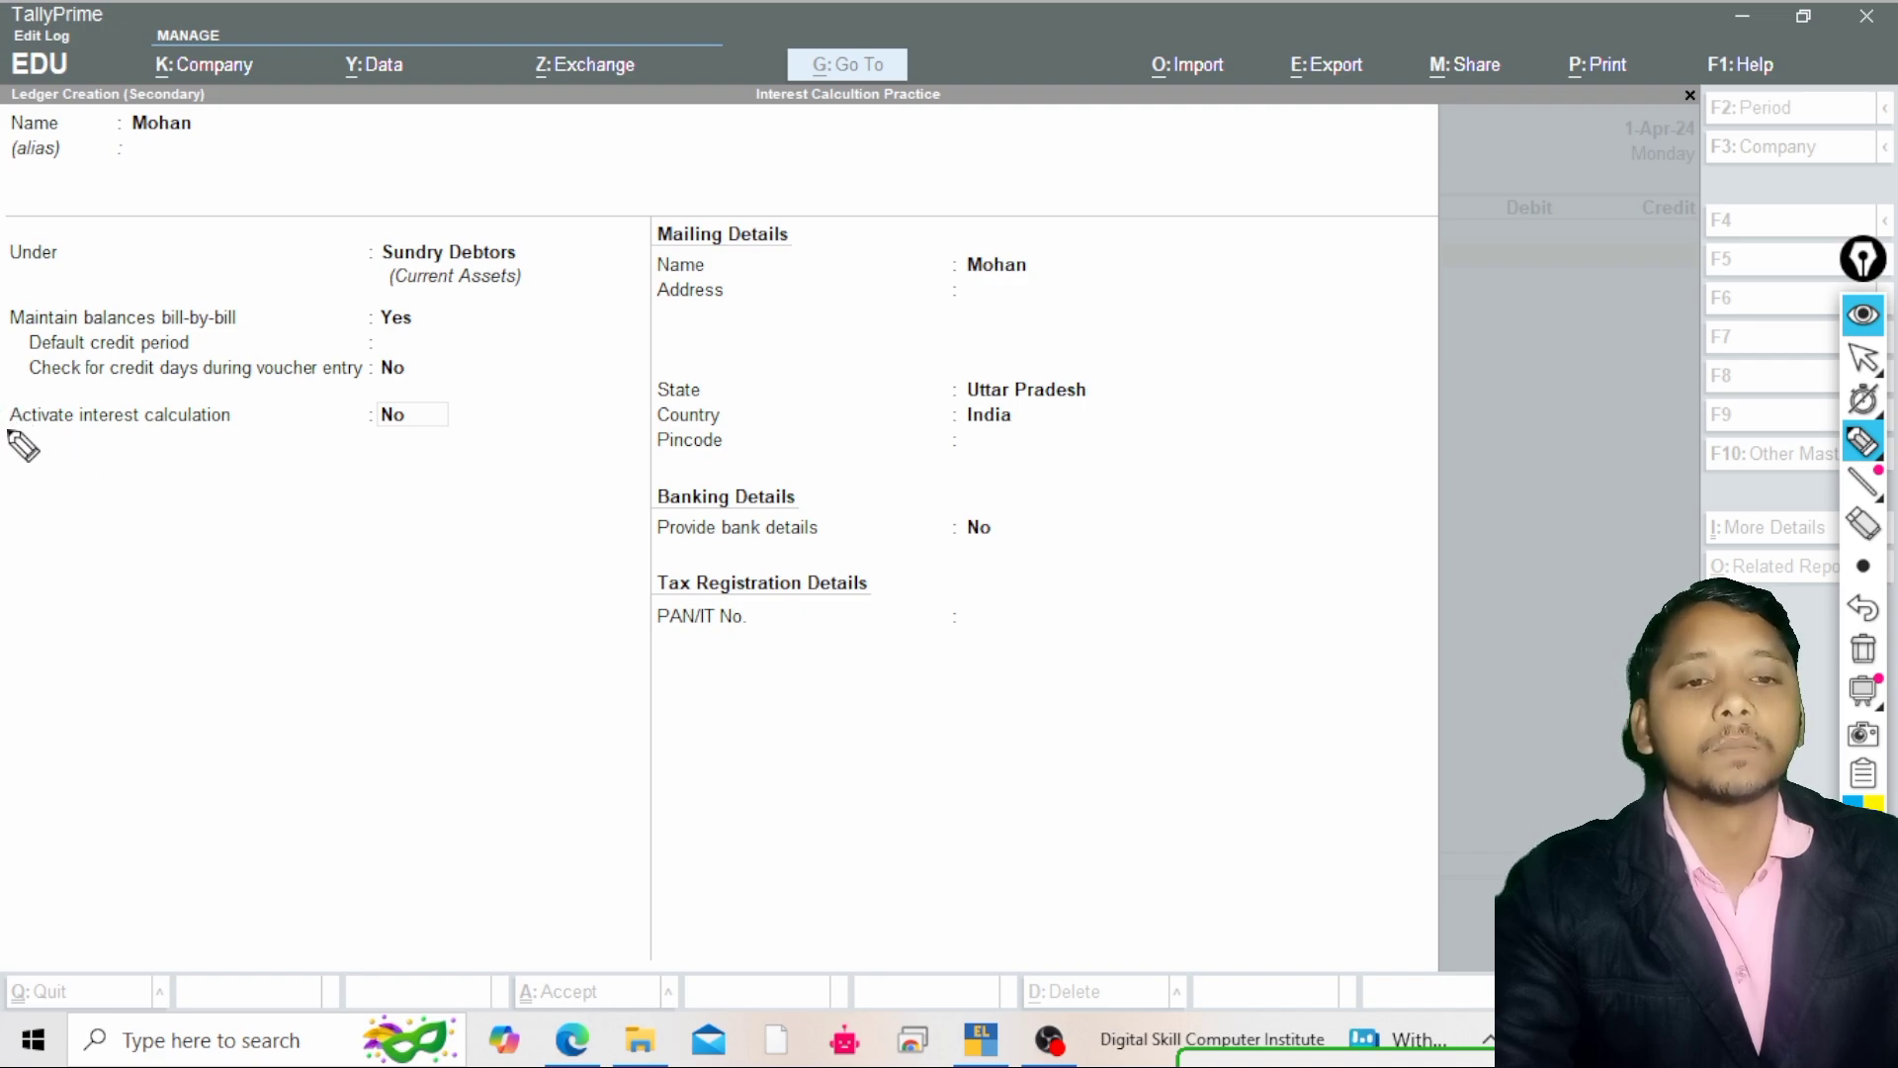
left_click_drag(7, 429, 220, 432)
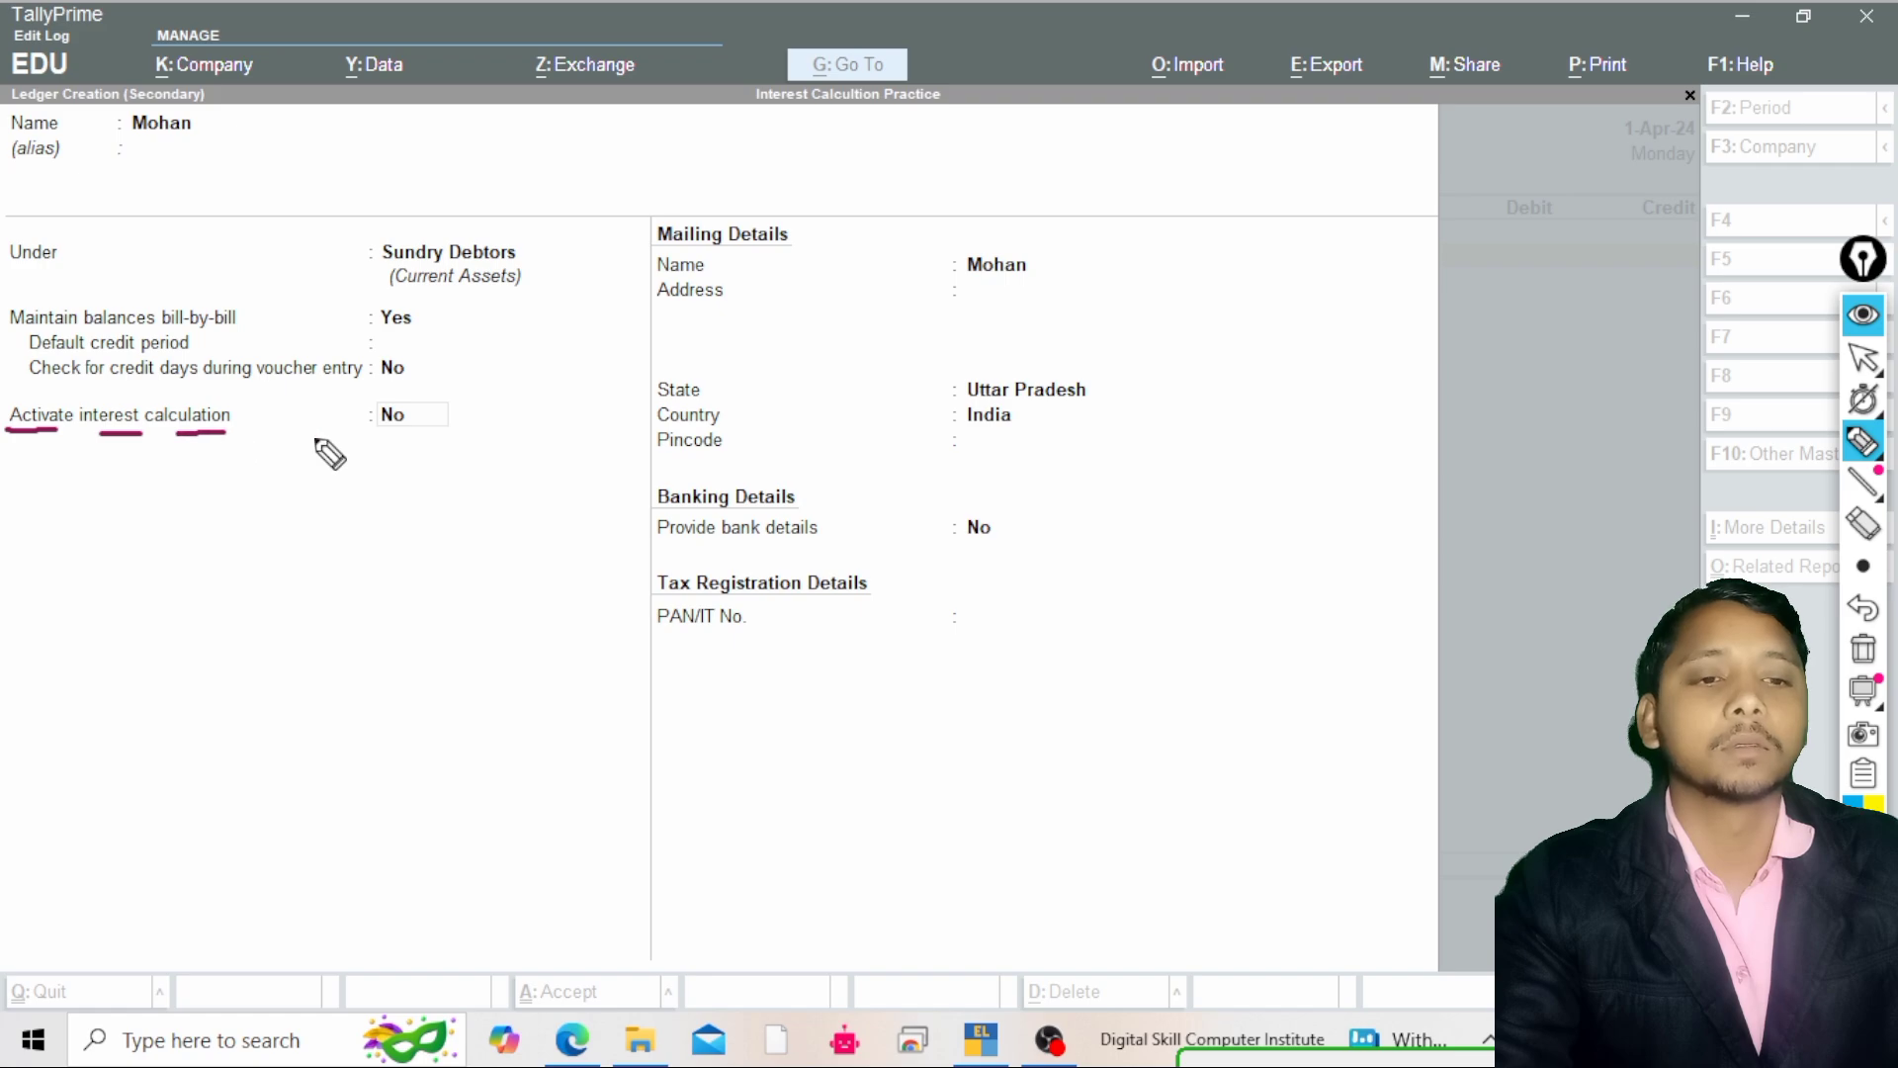
left_click_drag(369, 428, 472, 410)
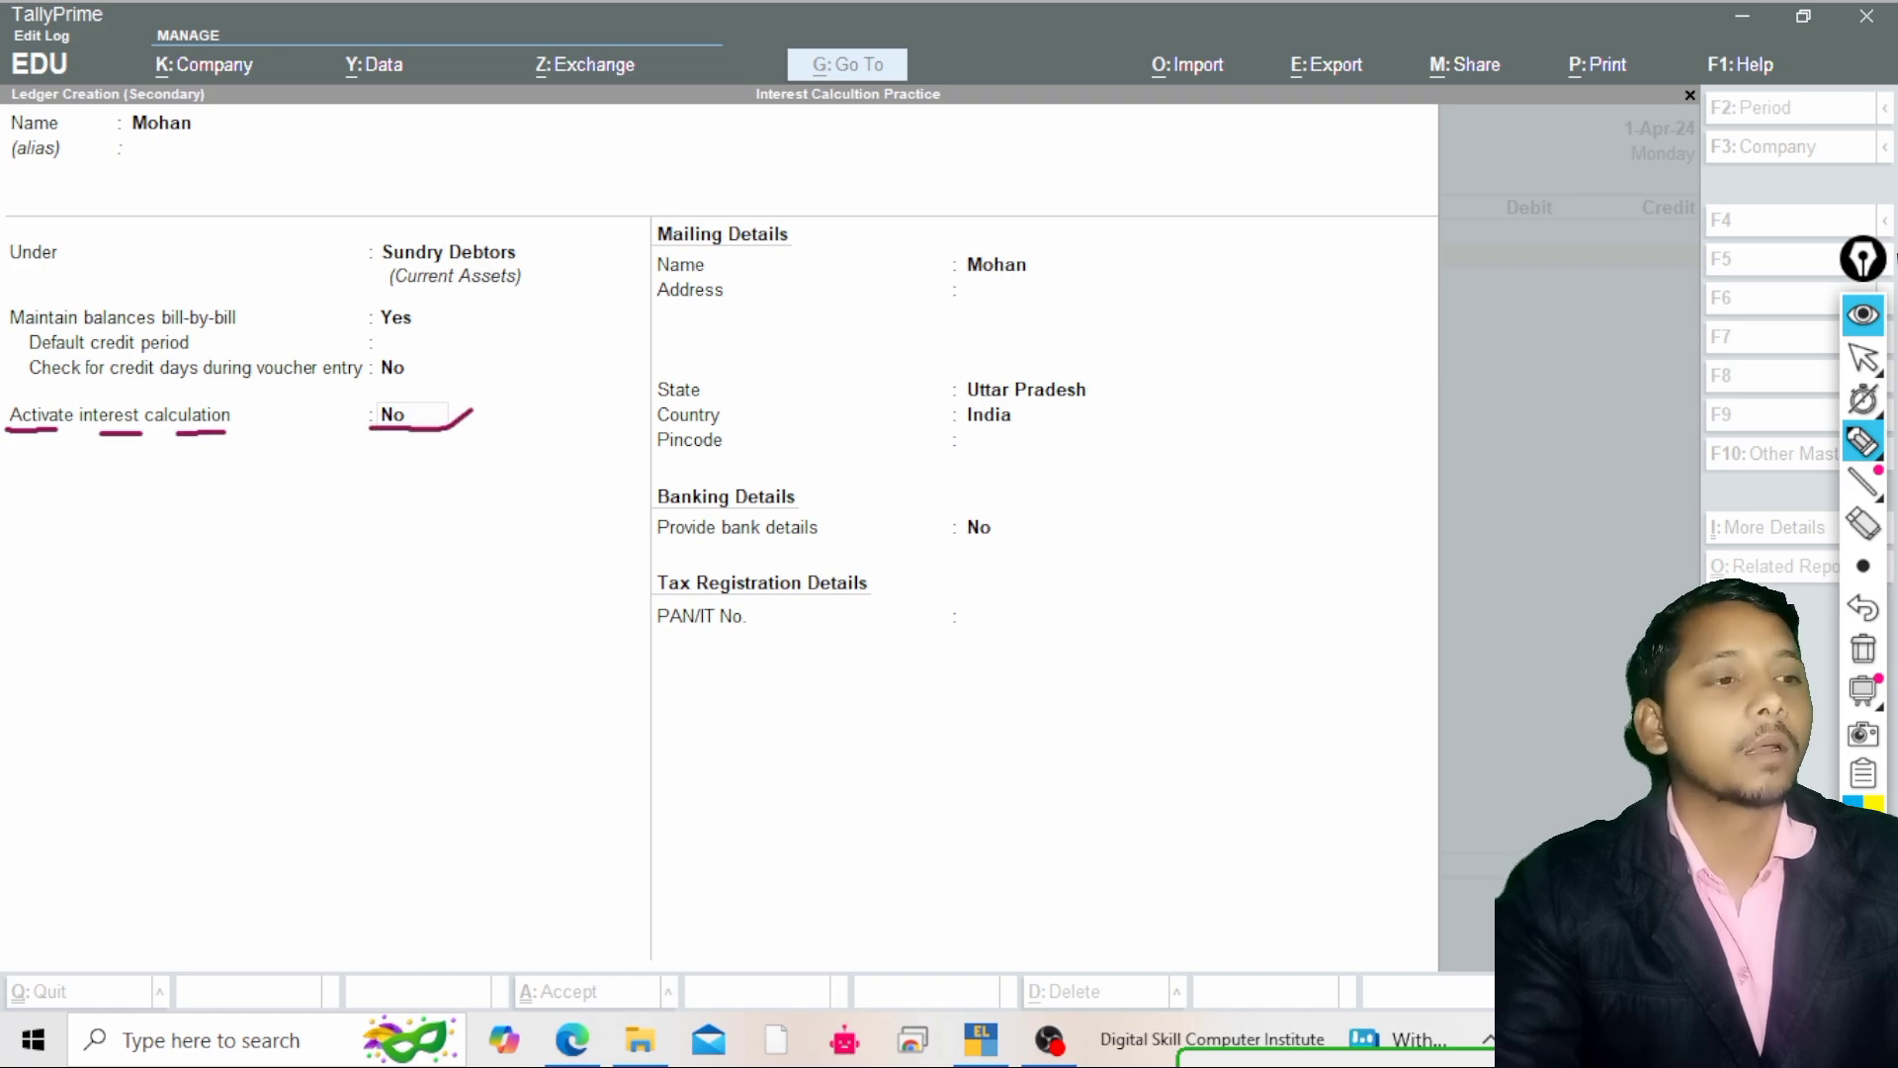
left_click(1863, 358)
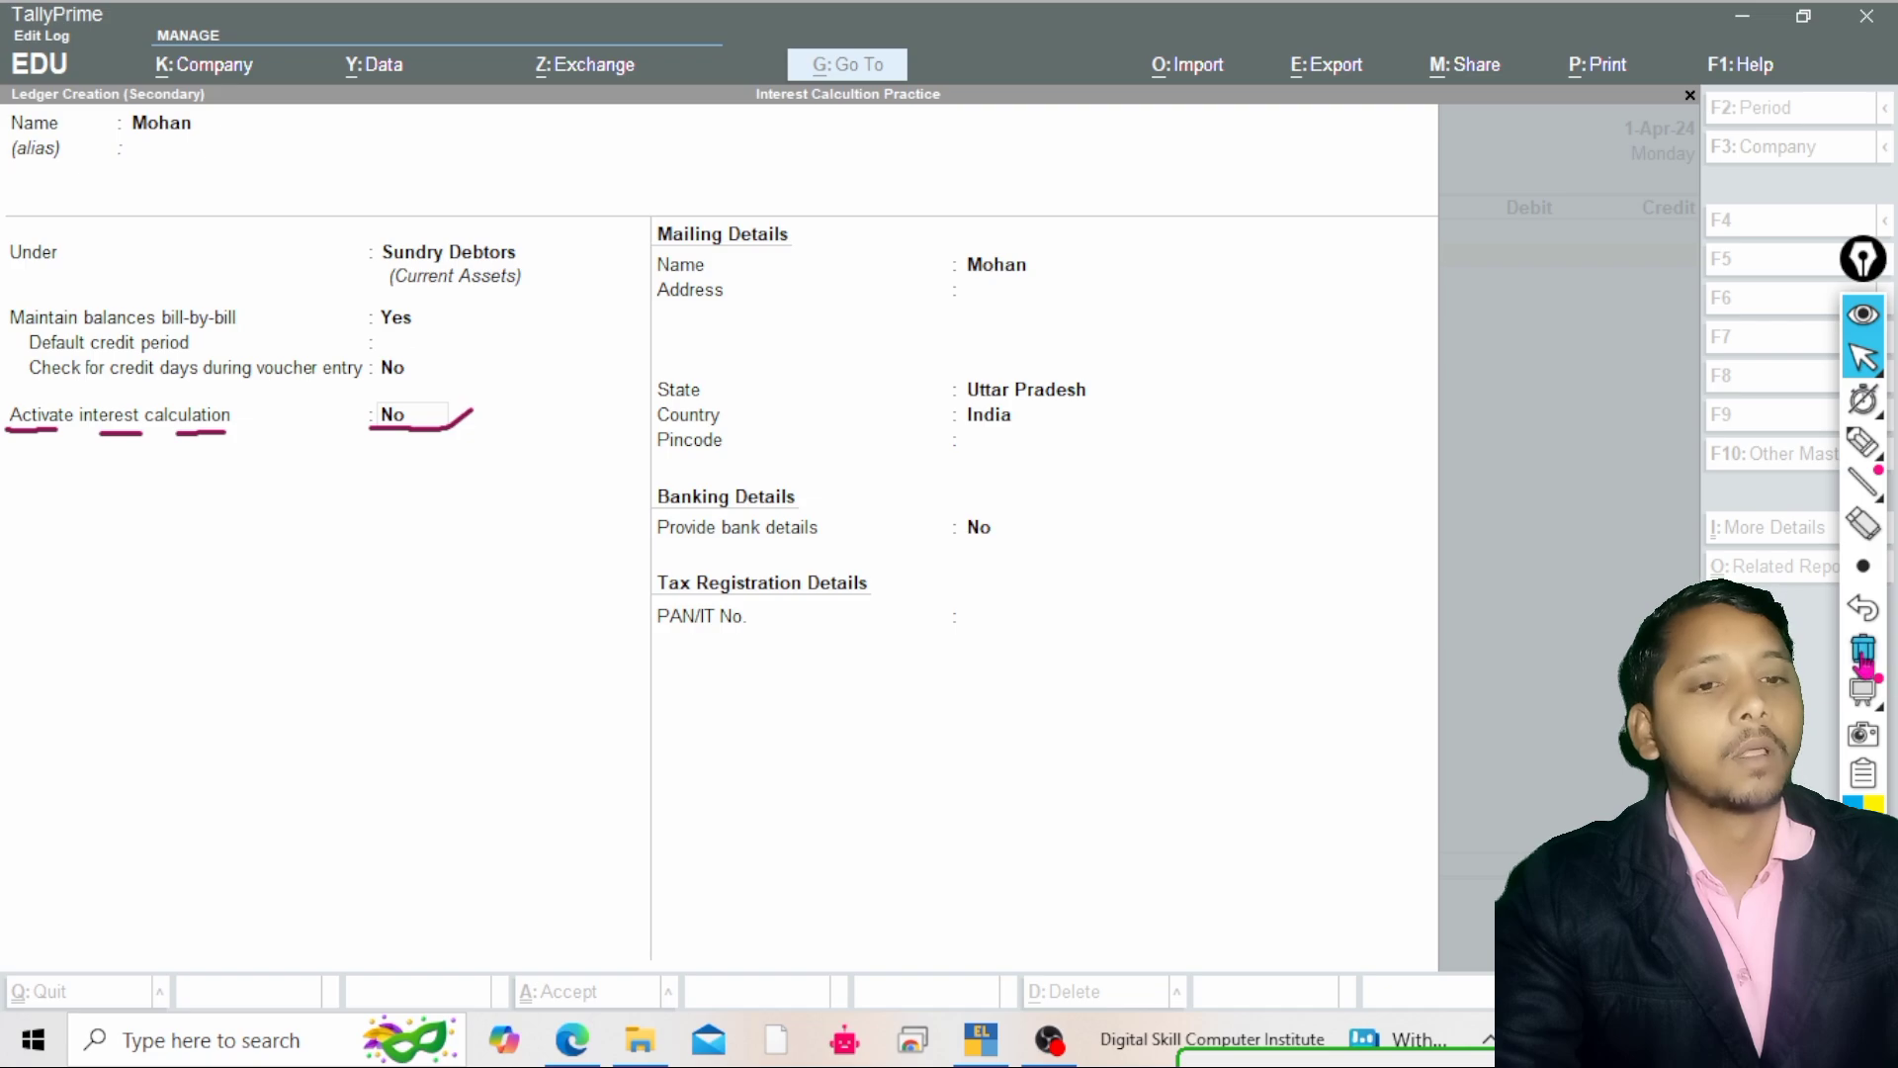
left_click(928, 524)
left_click(968, 528)
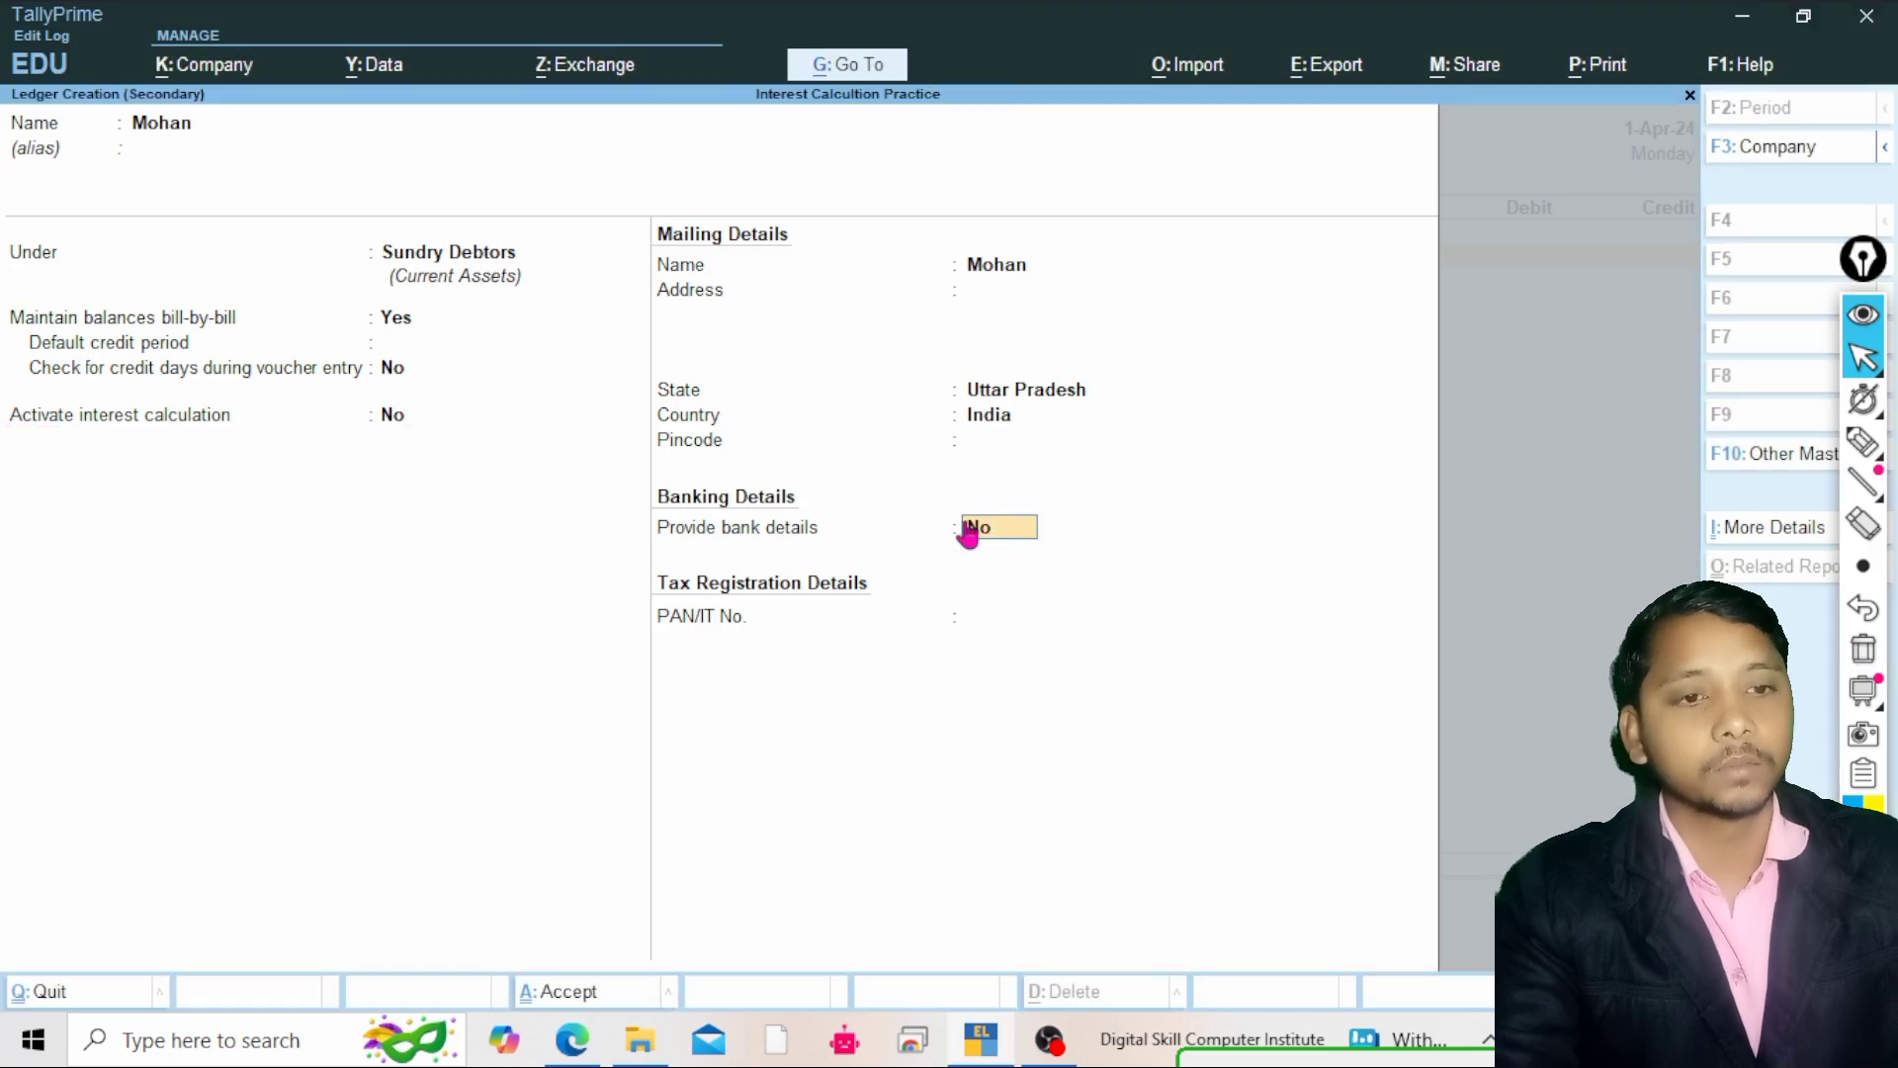
left_click(438, 256)
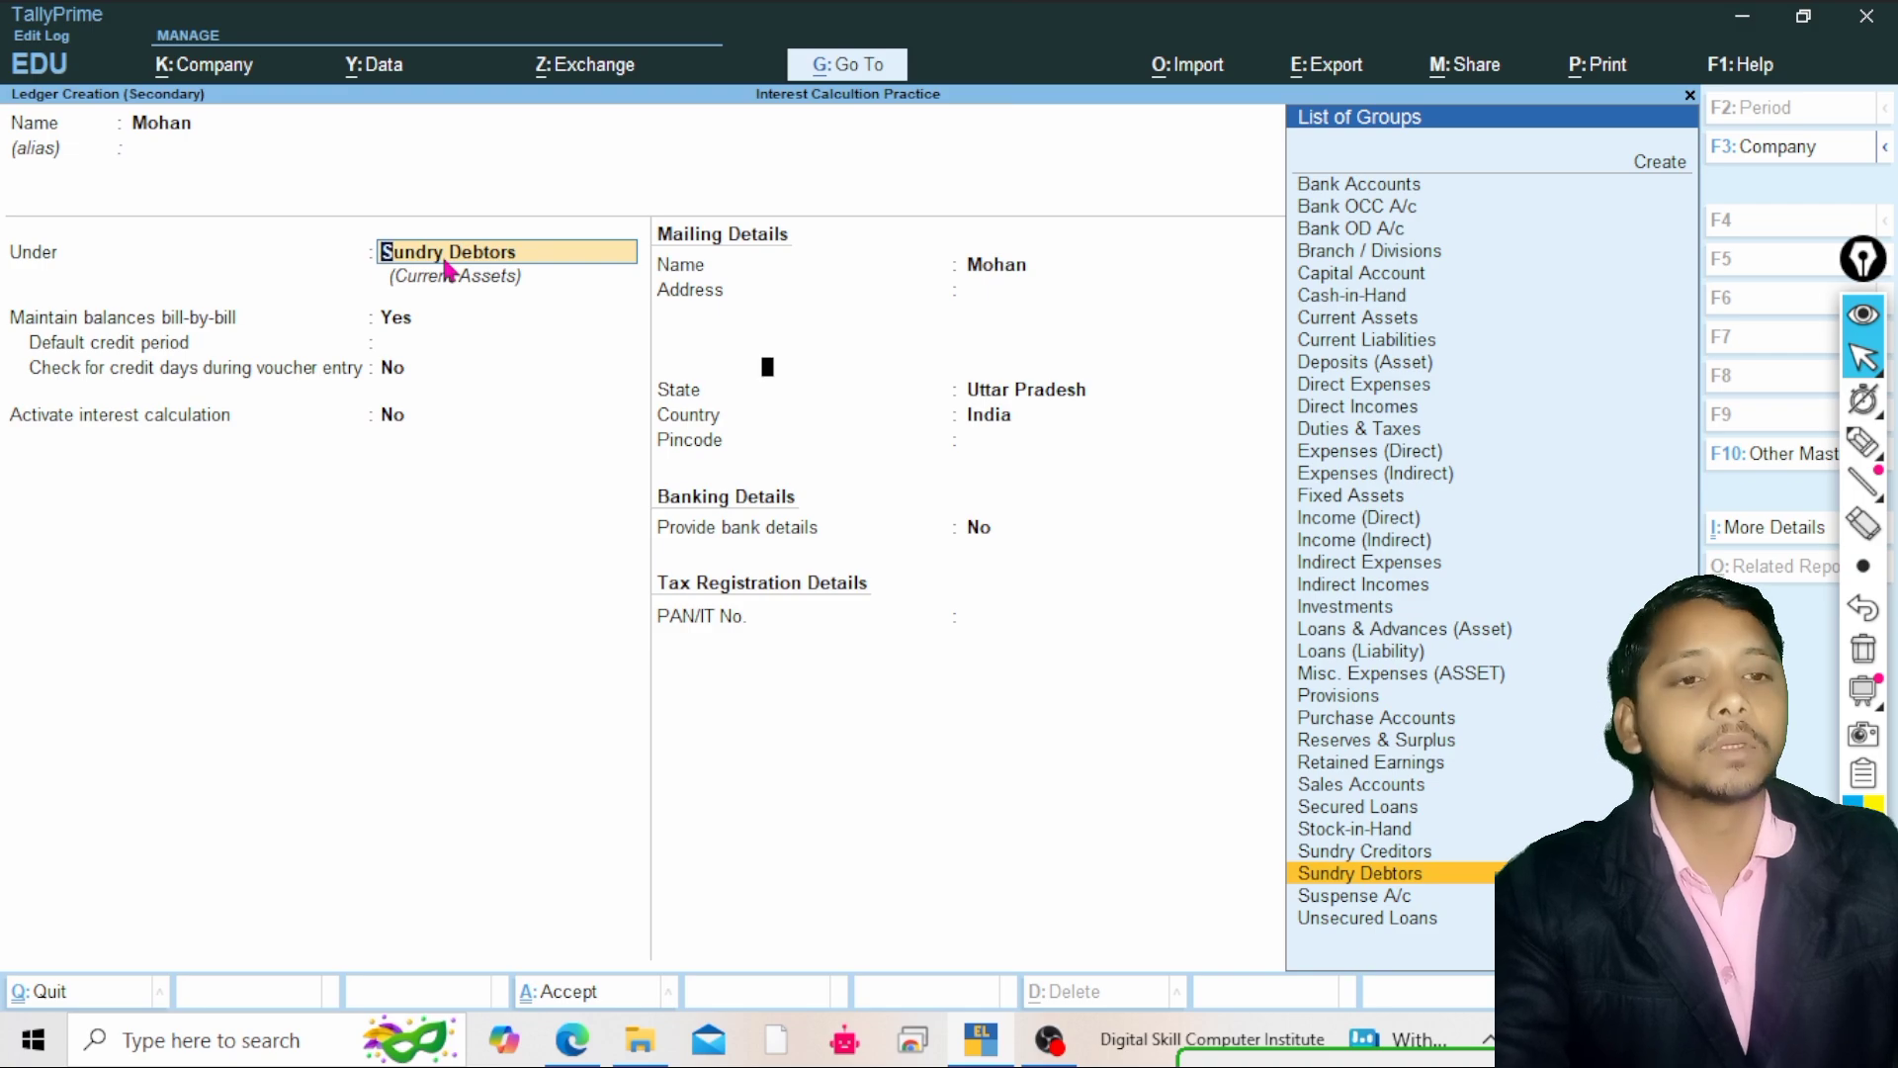
Set the company's Enable Interest Calculation feature to No and accept
key("F11")
key("Down")
key("Down")
key("Down")
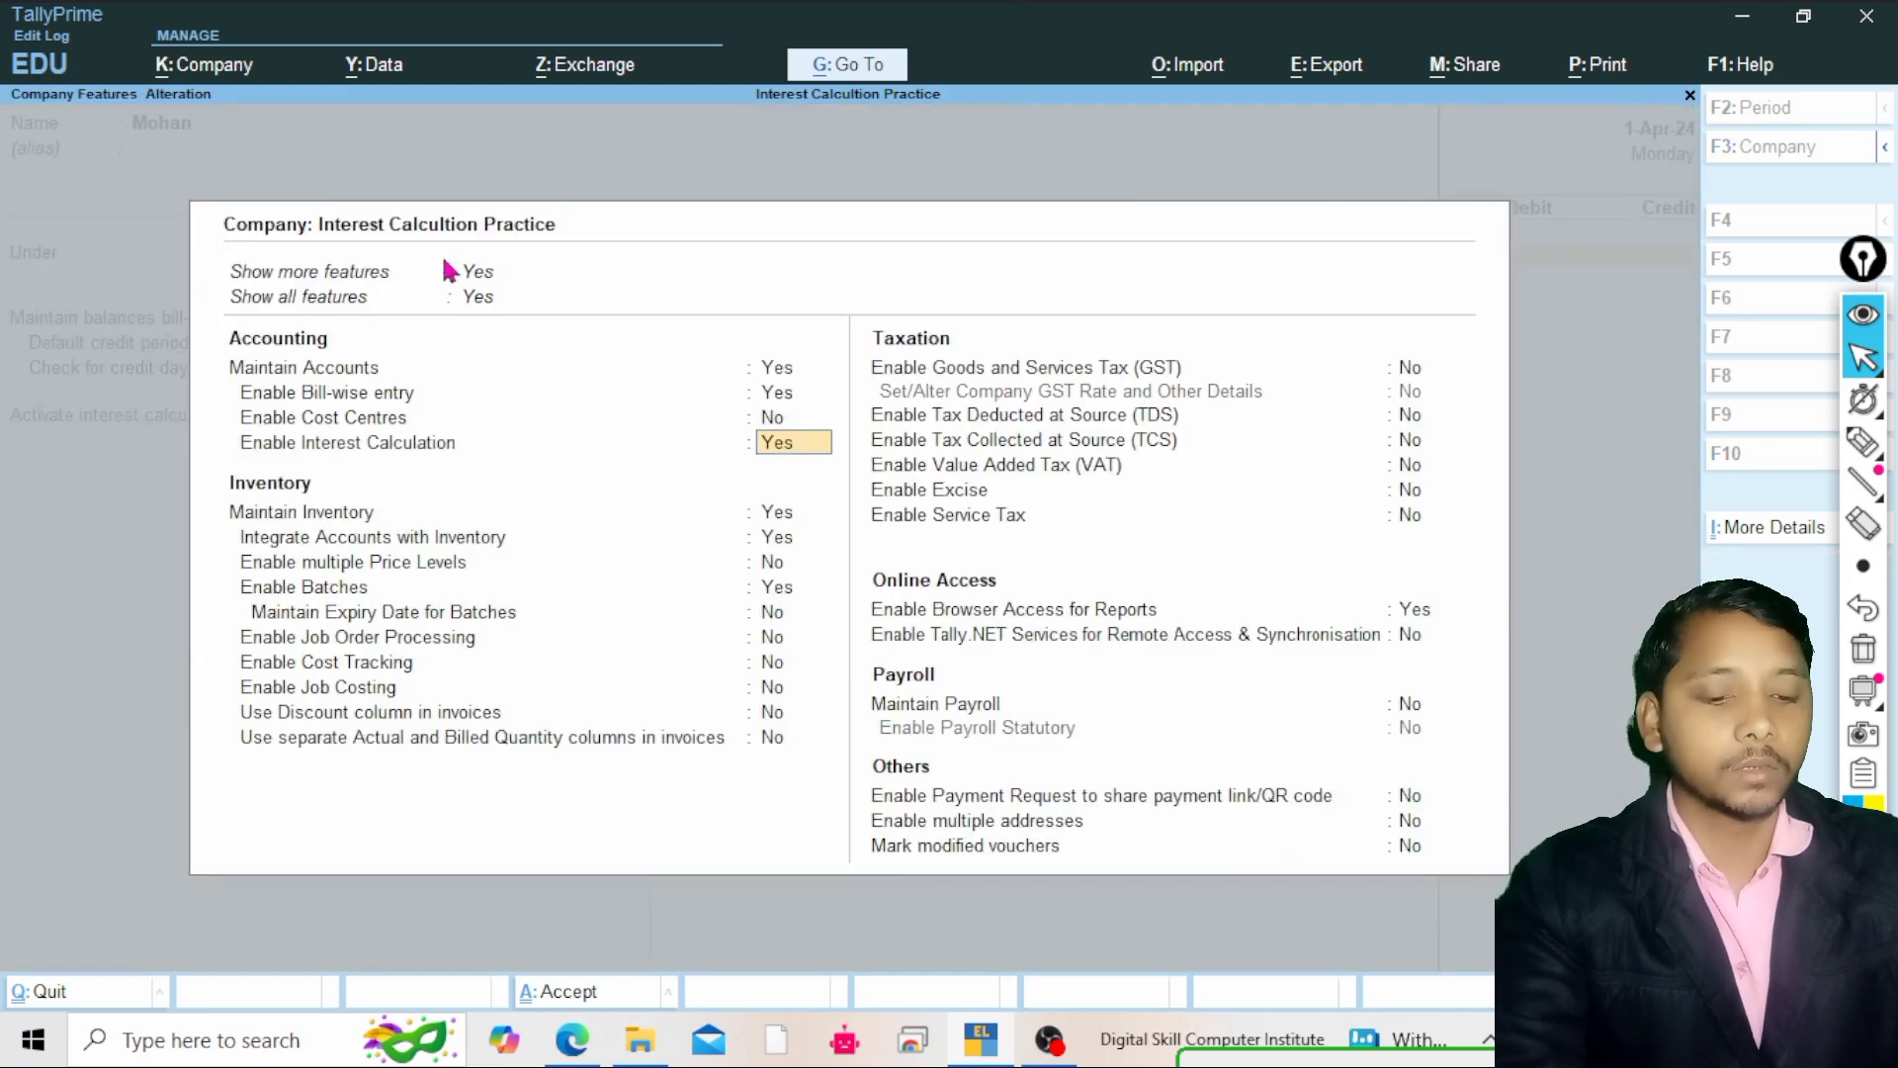
type("n")
key("Return")
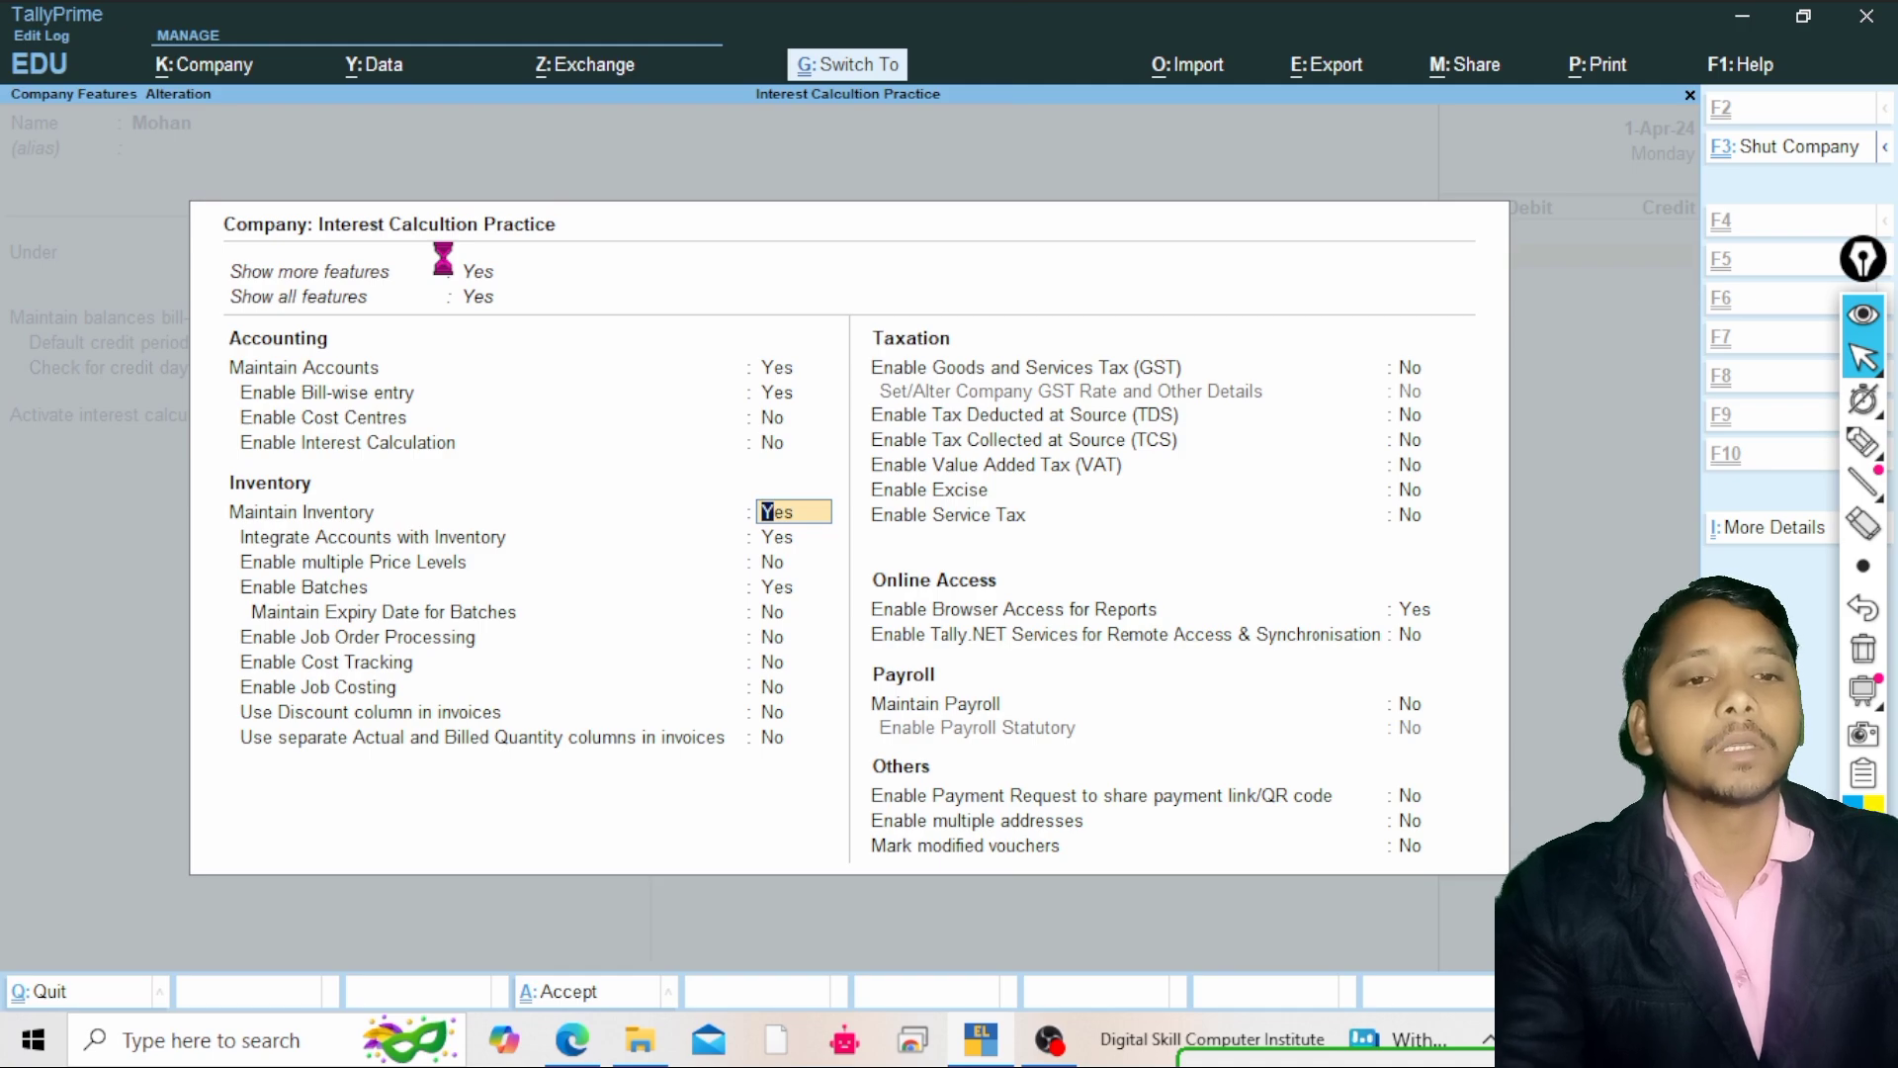
key("ctrl+a")
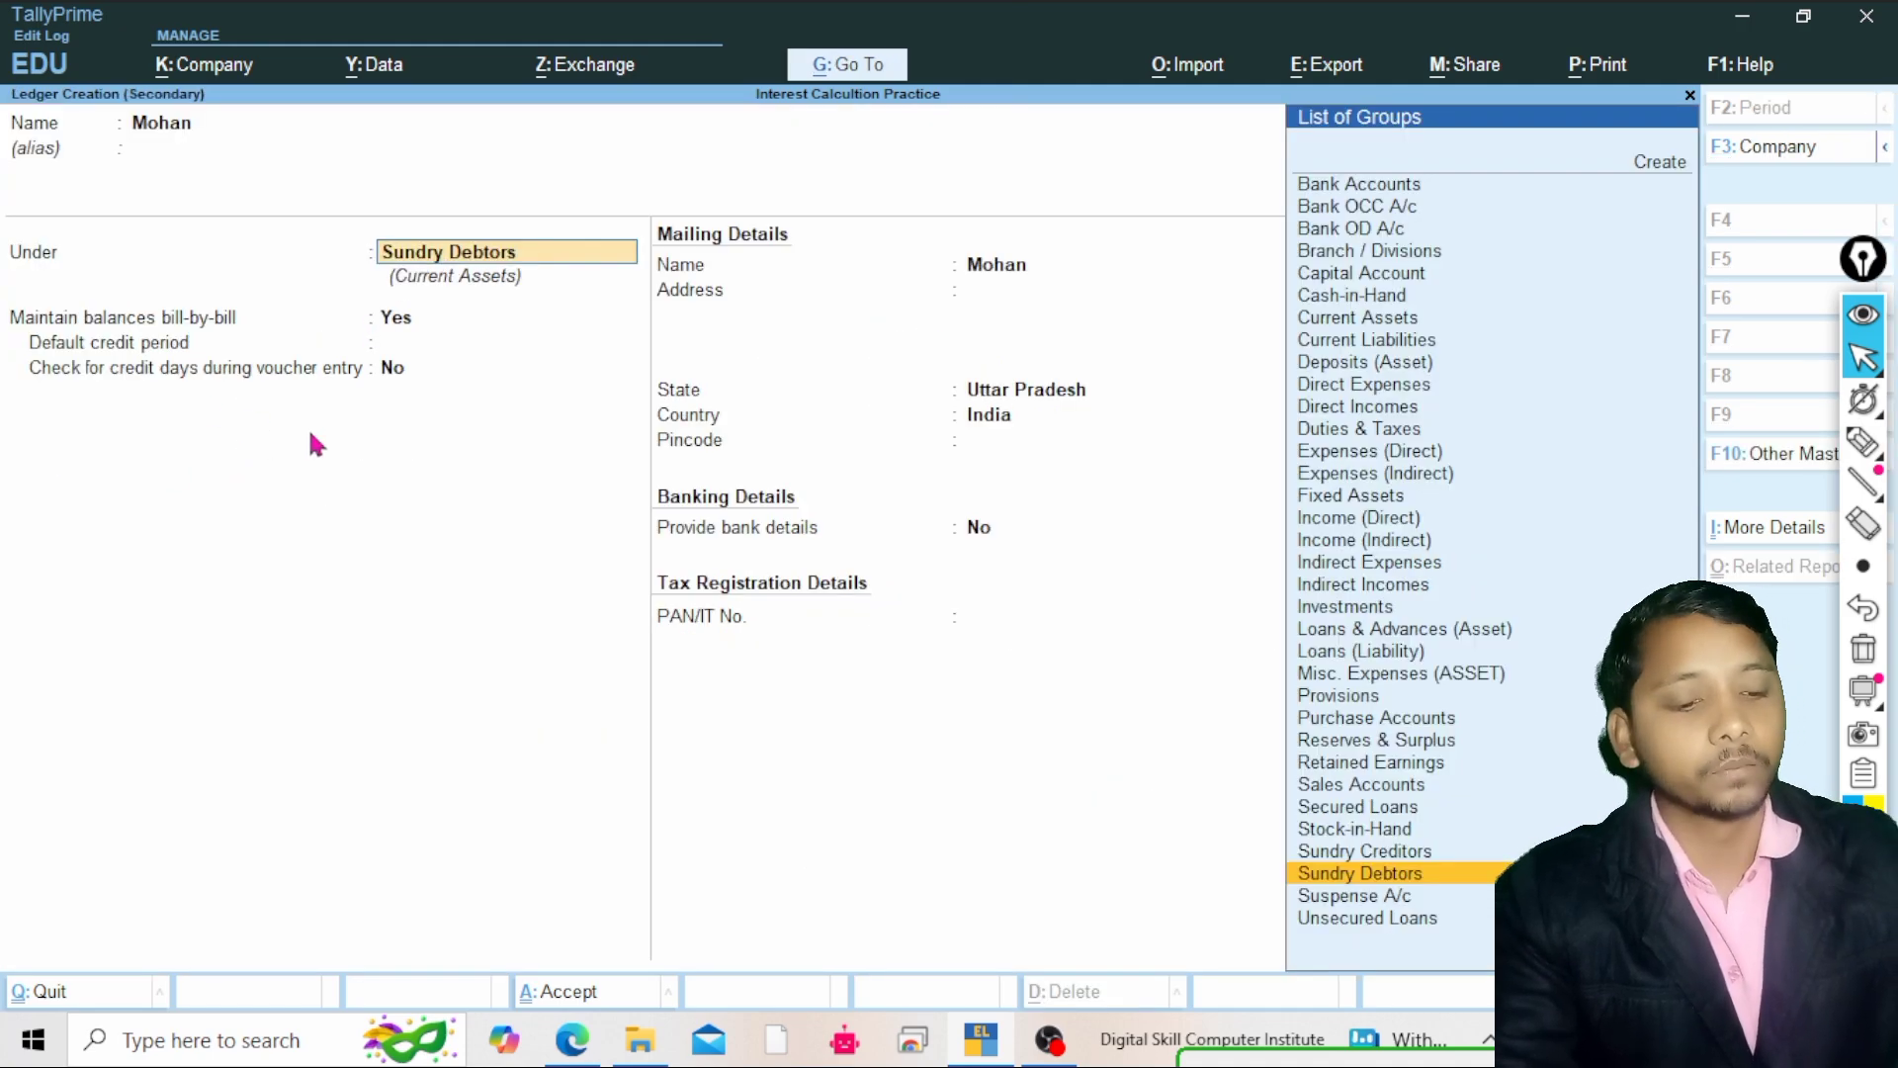
Set Enable Interest Calculation back to Yes and accept the company features
key("F11")
key("Return")
key("Return")
key("Return")
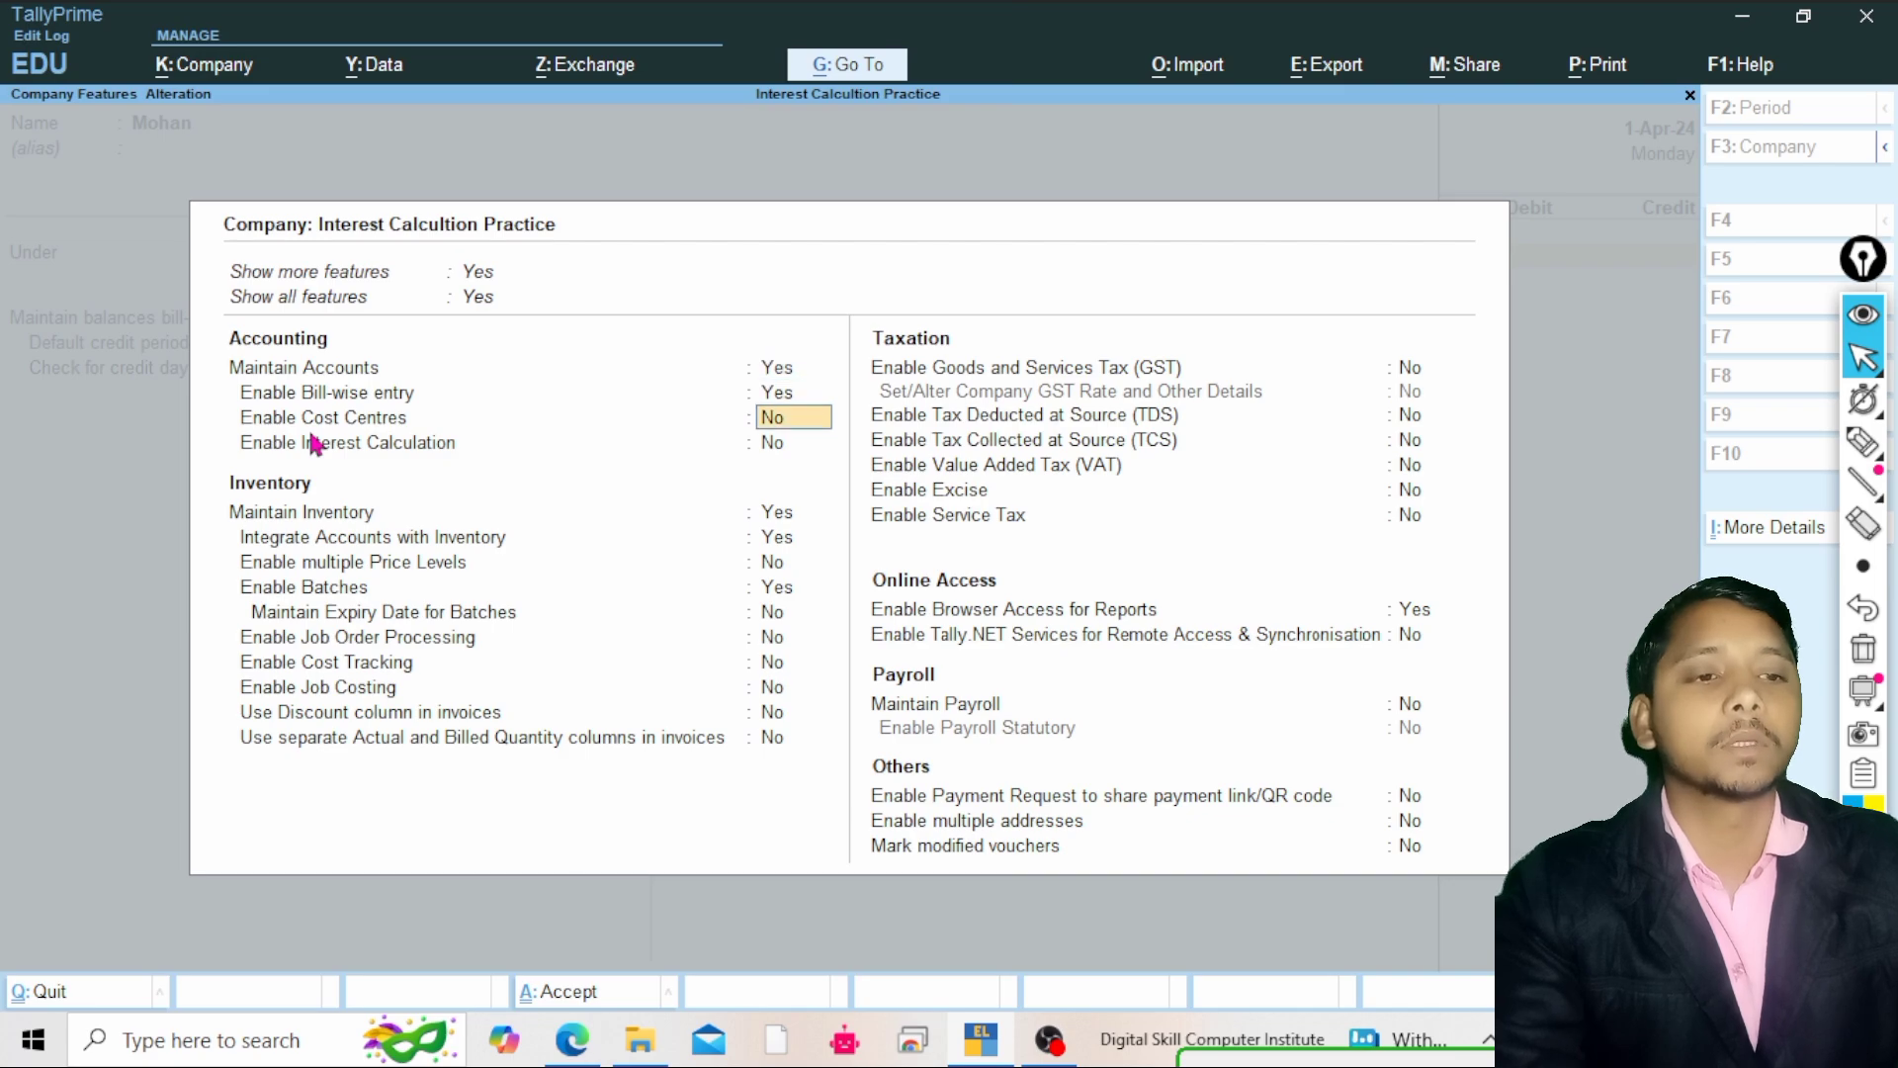
type("y")
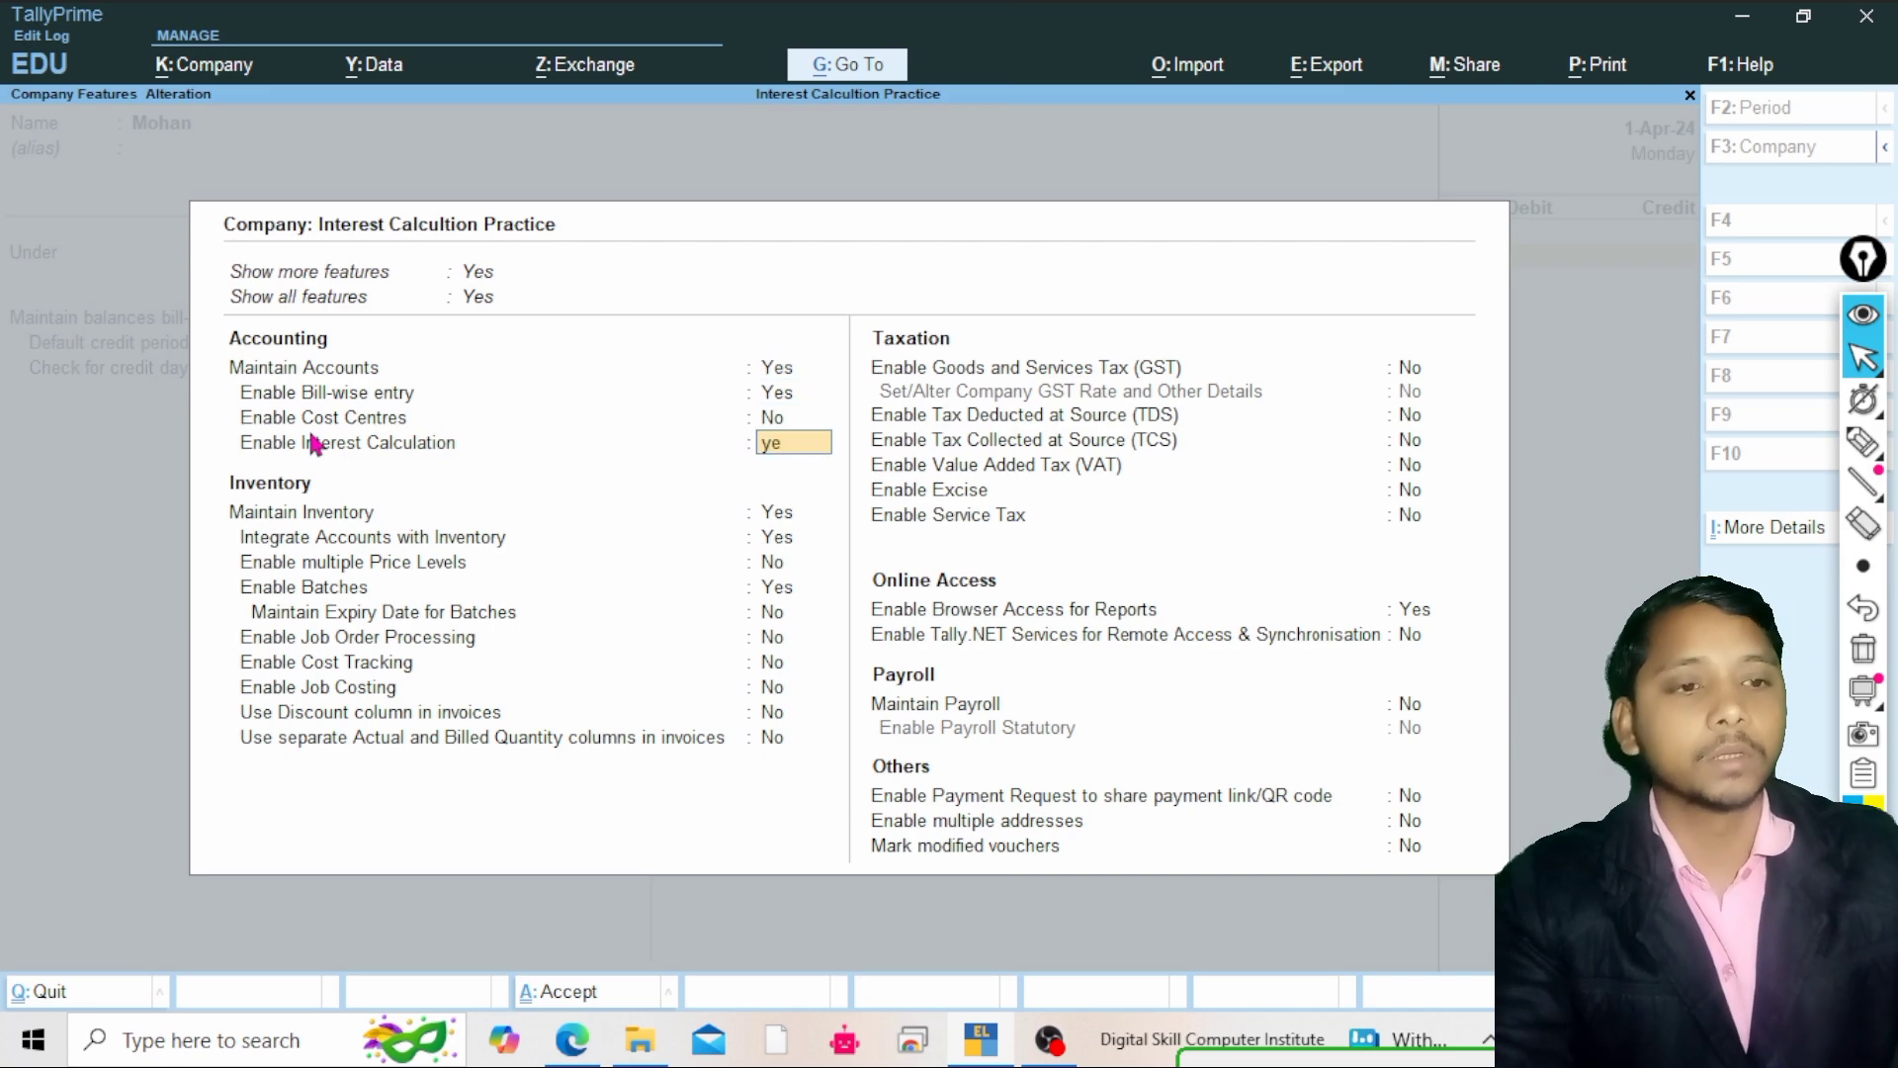
type("e")
key("Return")
key("Return")
key("Return")
key("Return")
key("Return")
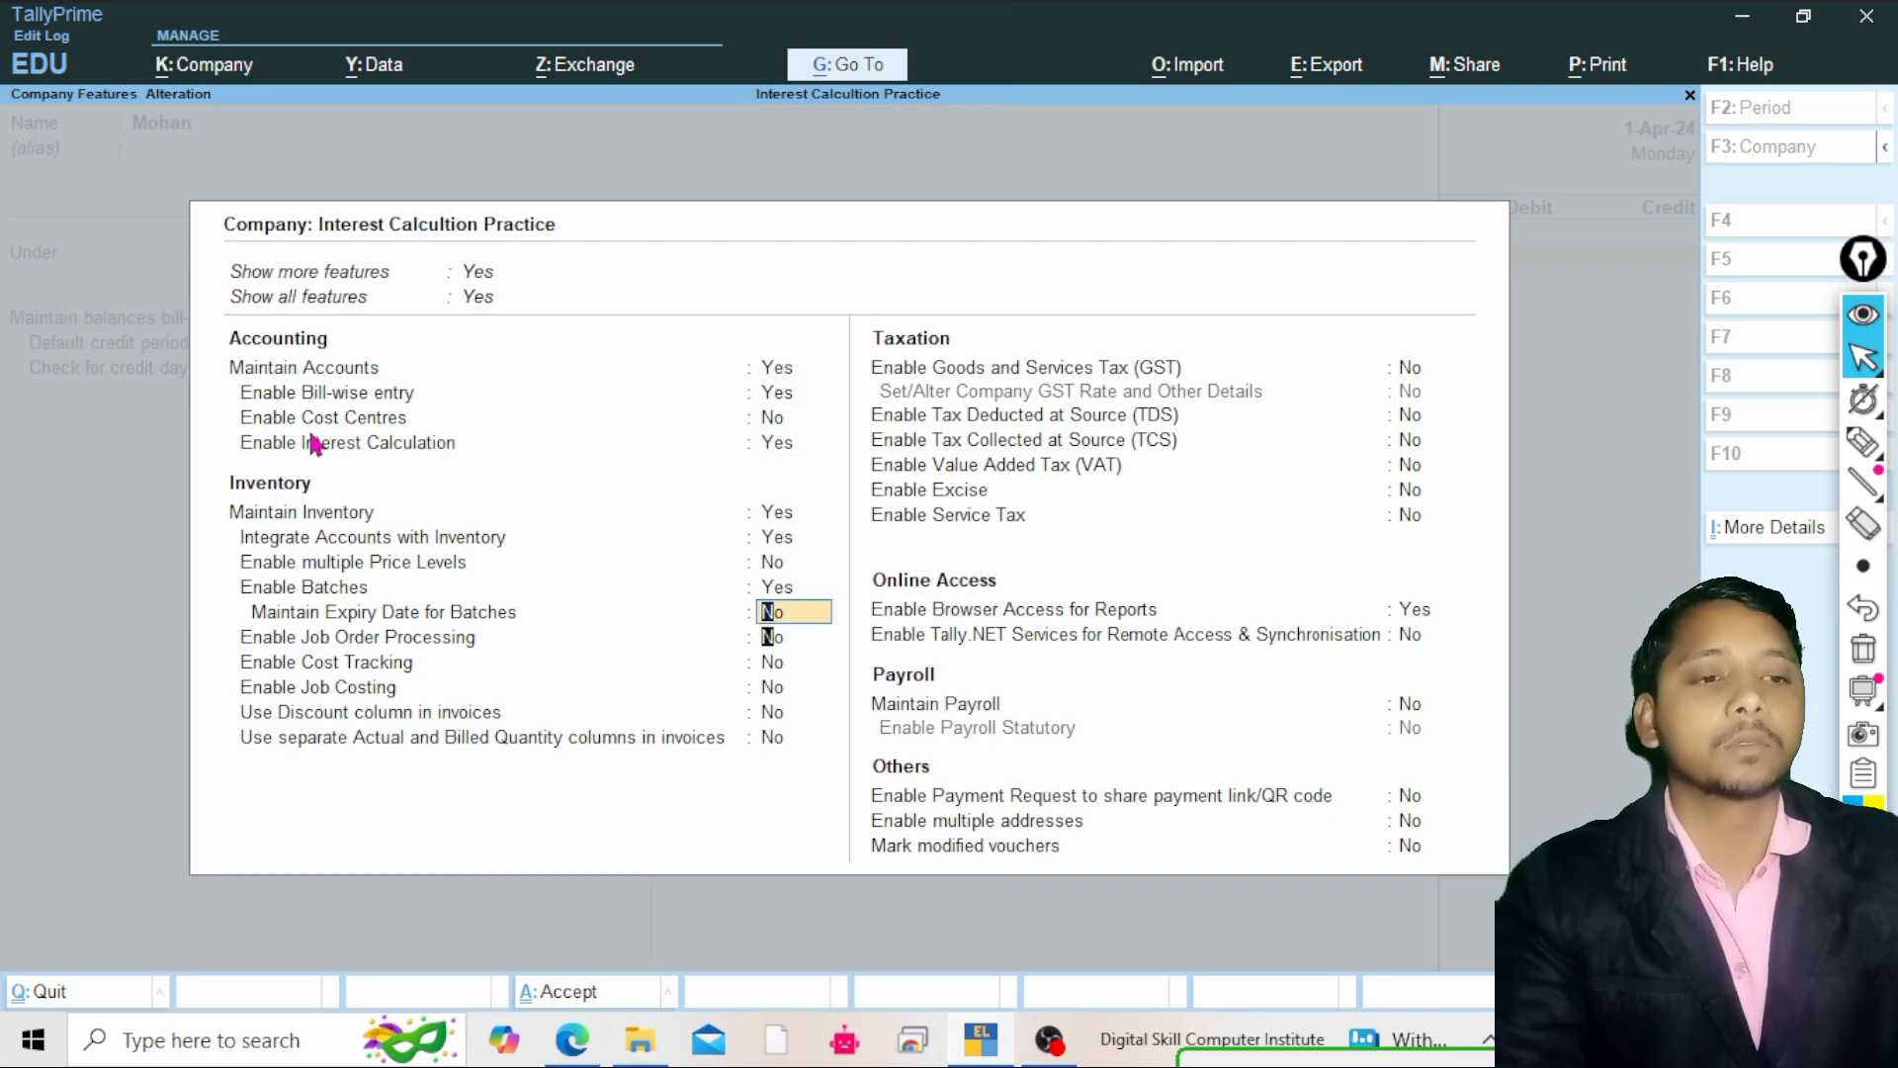
key("Return")
key("ctrl+a")
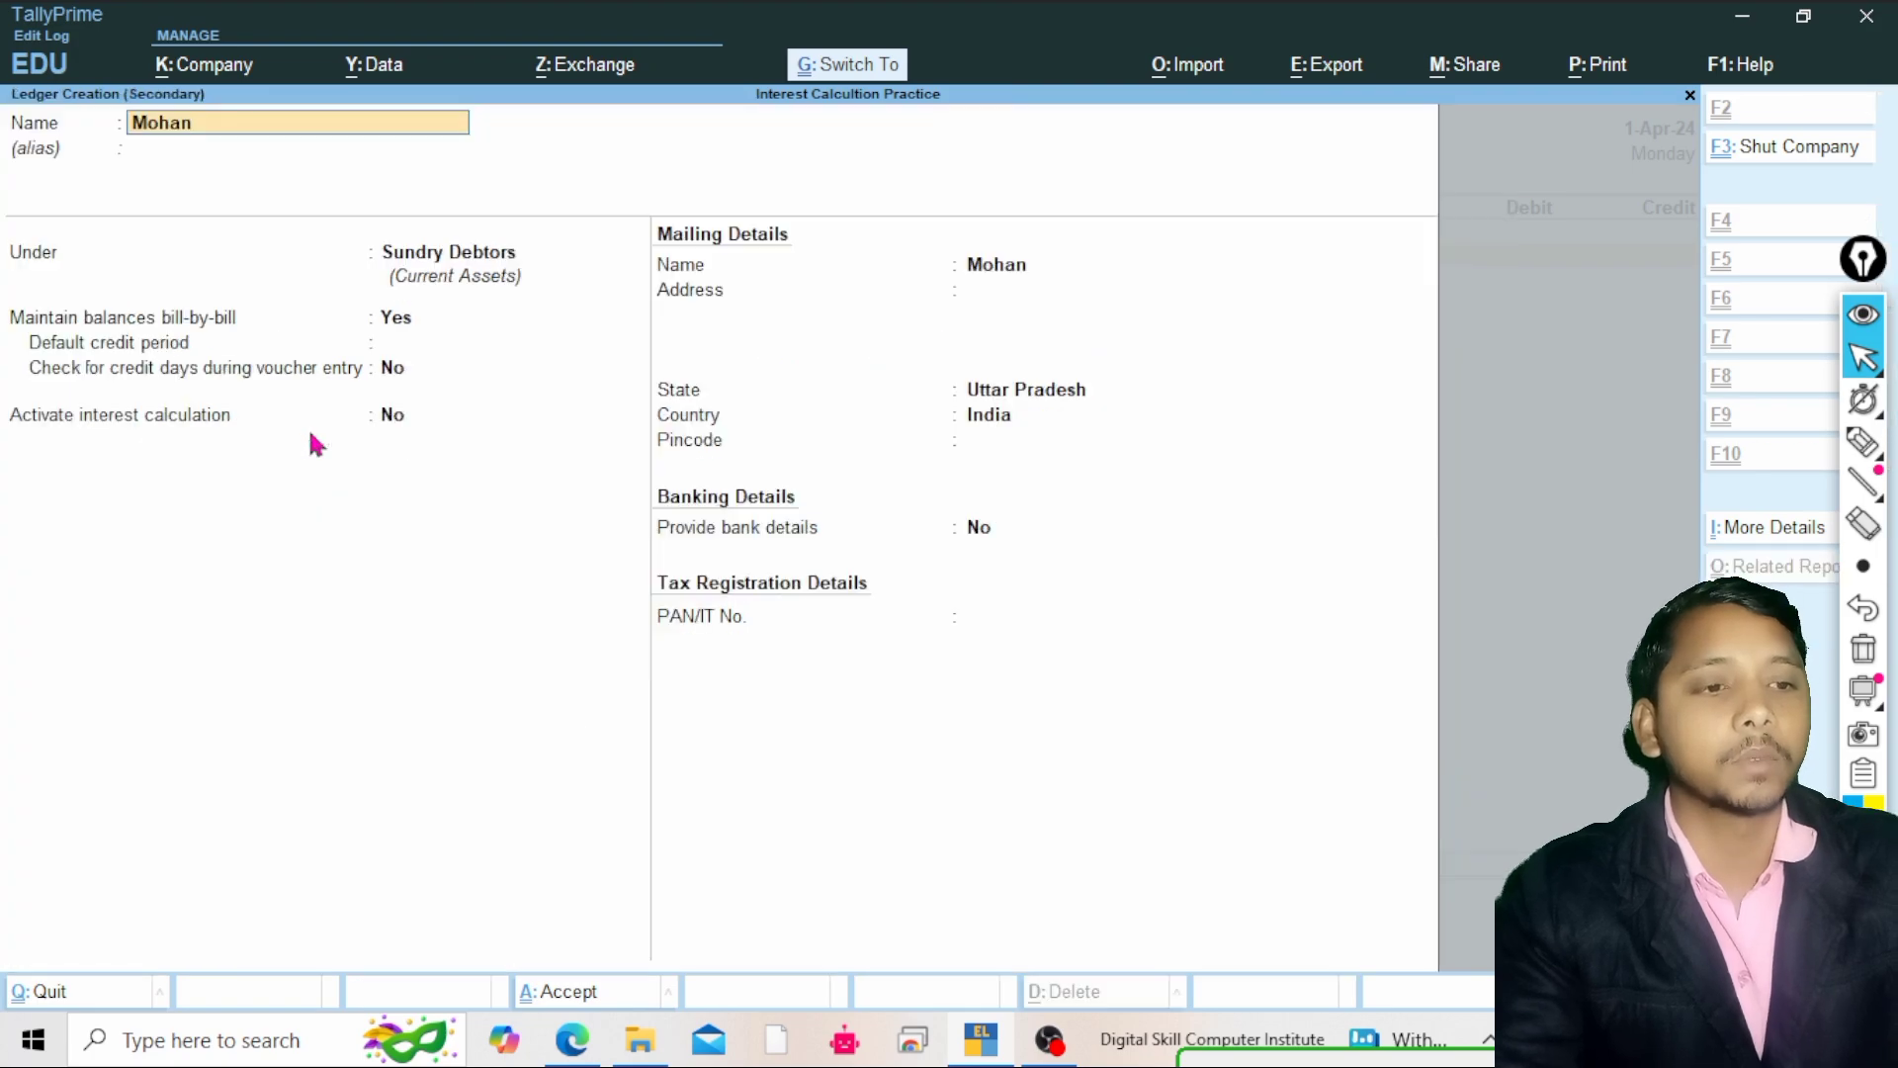
Set the ledger's Activate interest calculation to Yes to open its interest parameters
key("Return")
key("Return")
key("Return")
key("Return")
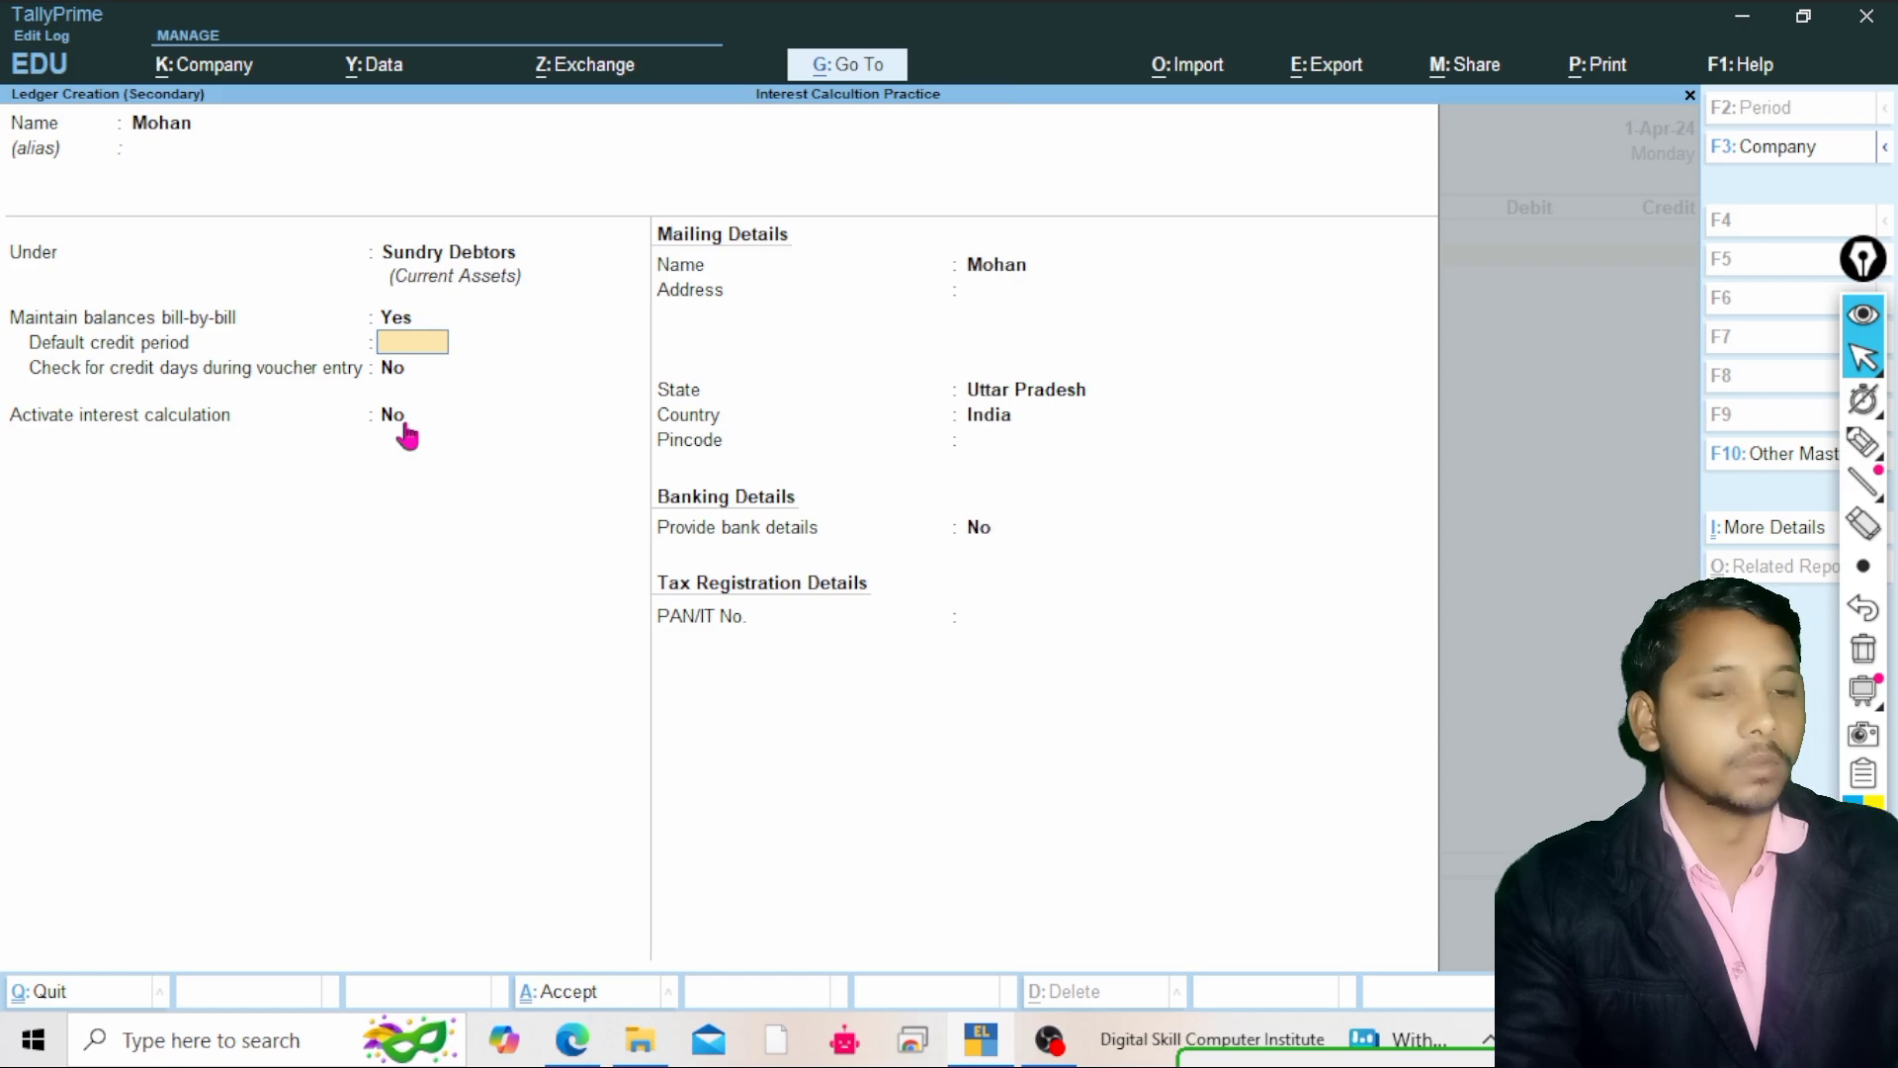
key("Return")
key("Return")
type("yes")
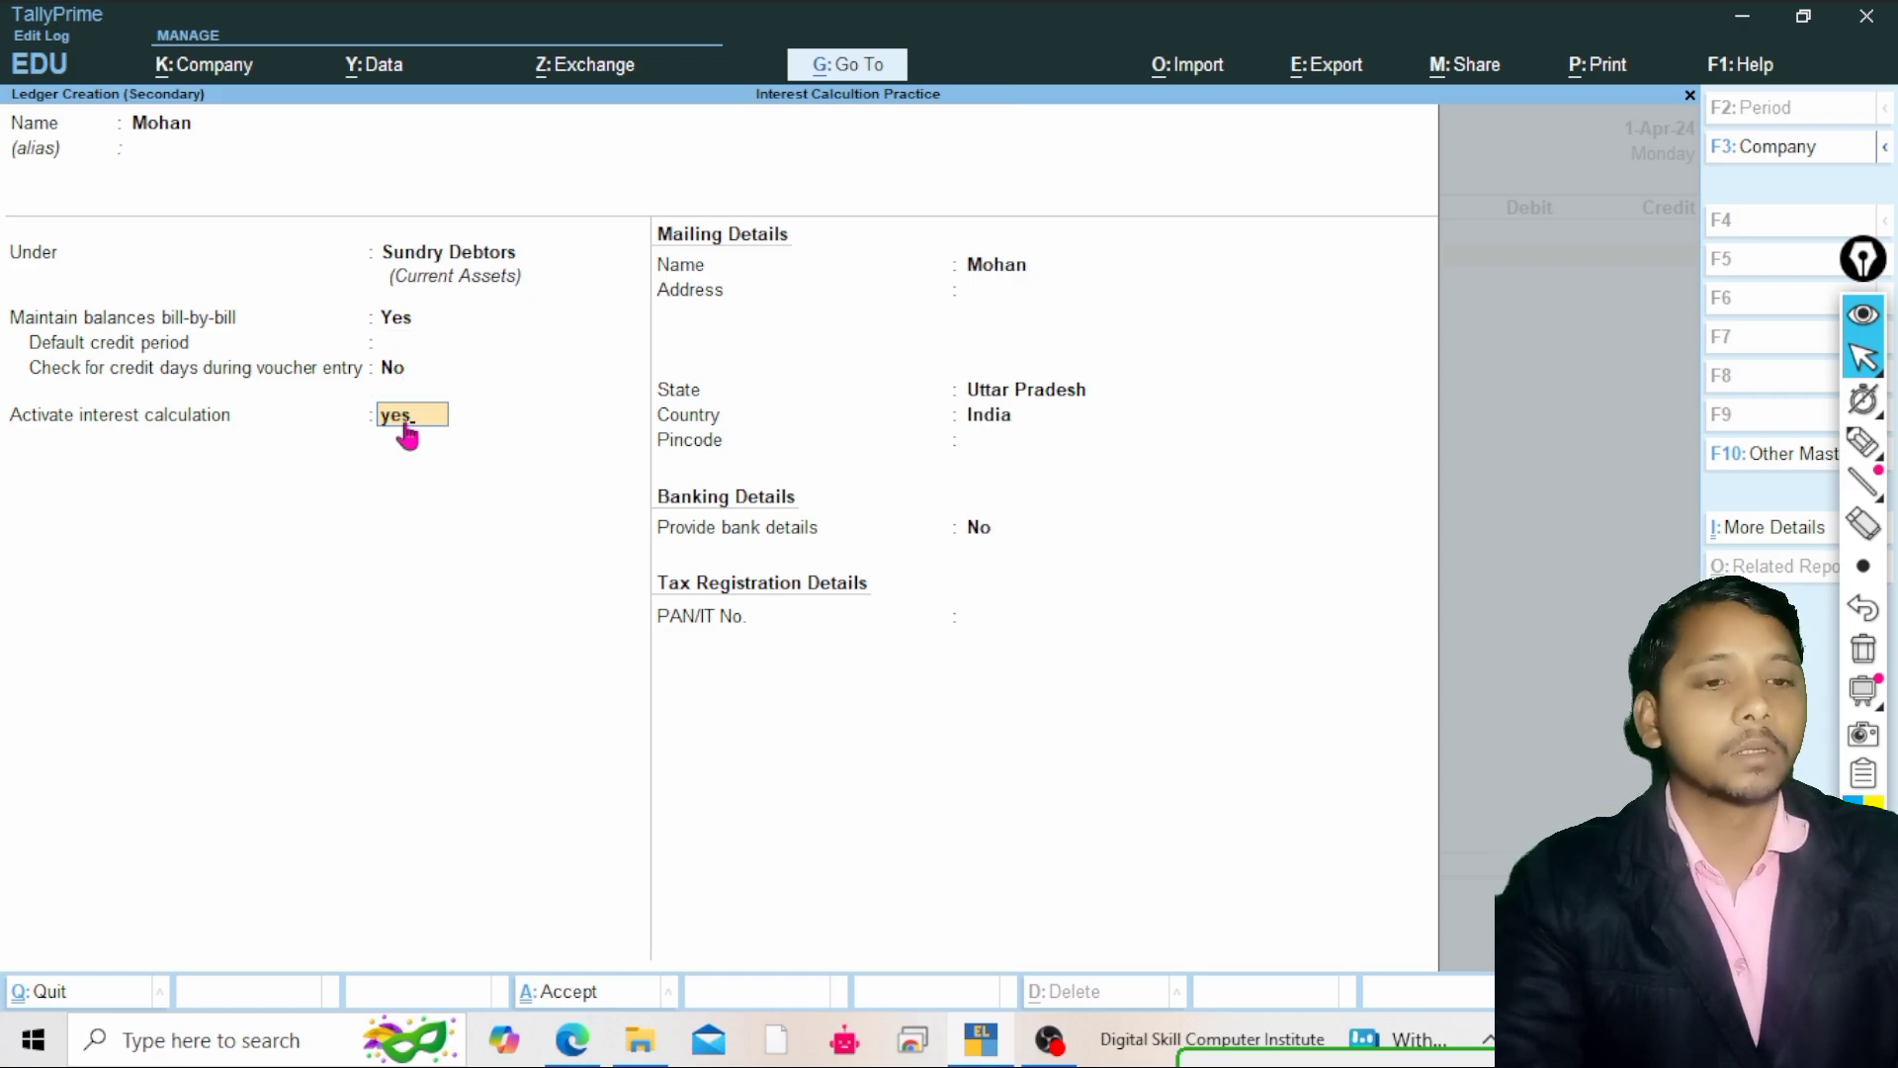
key("Return")
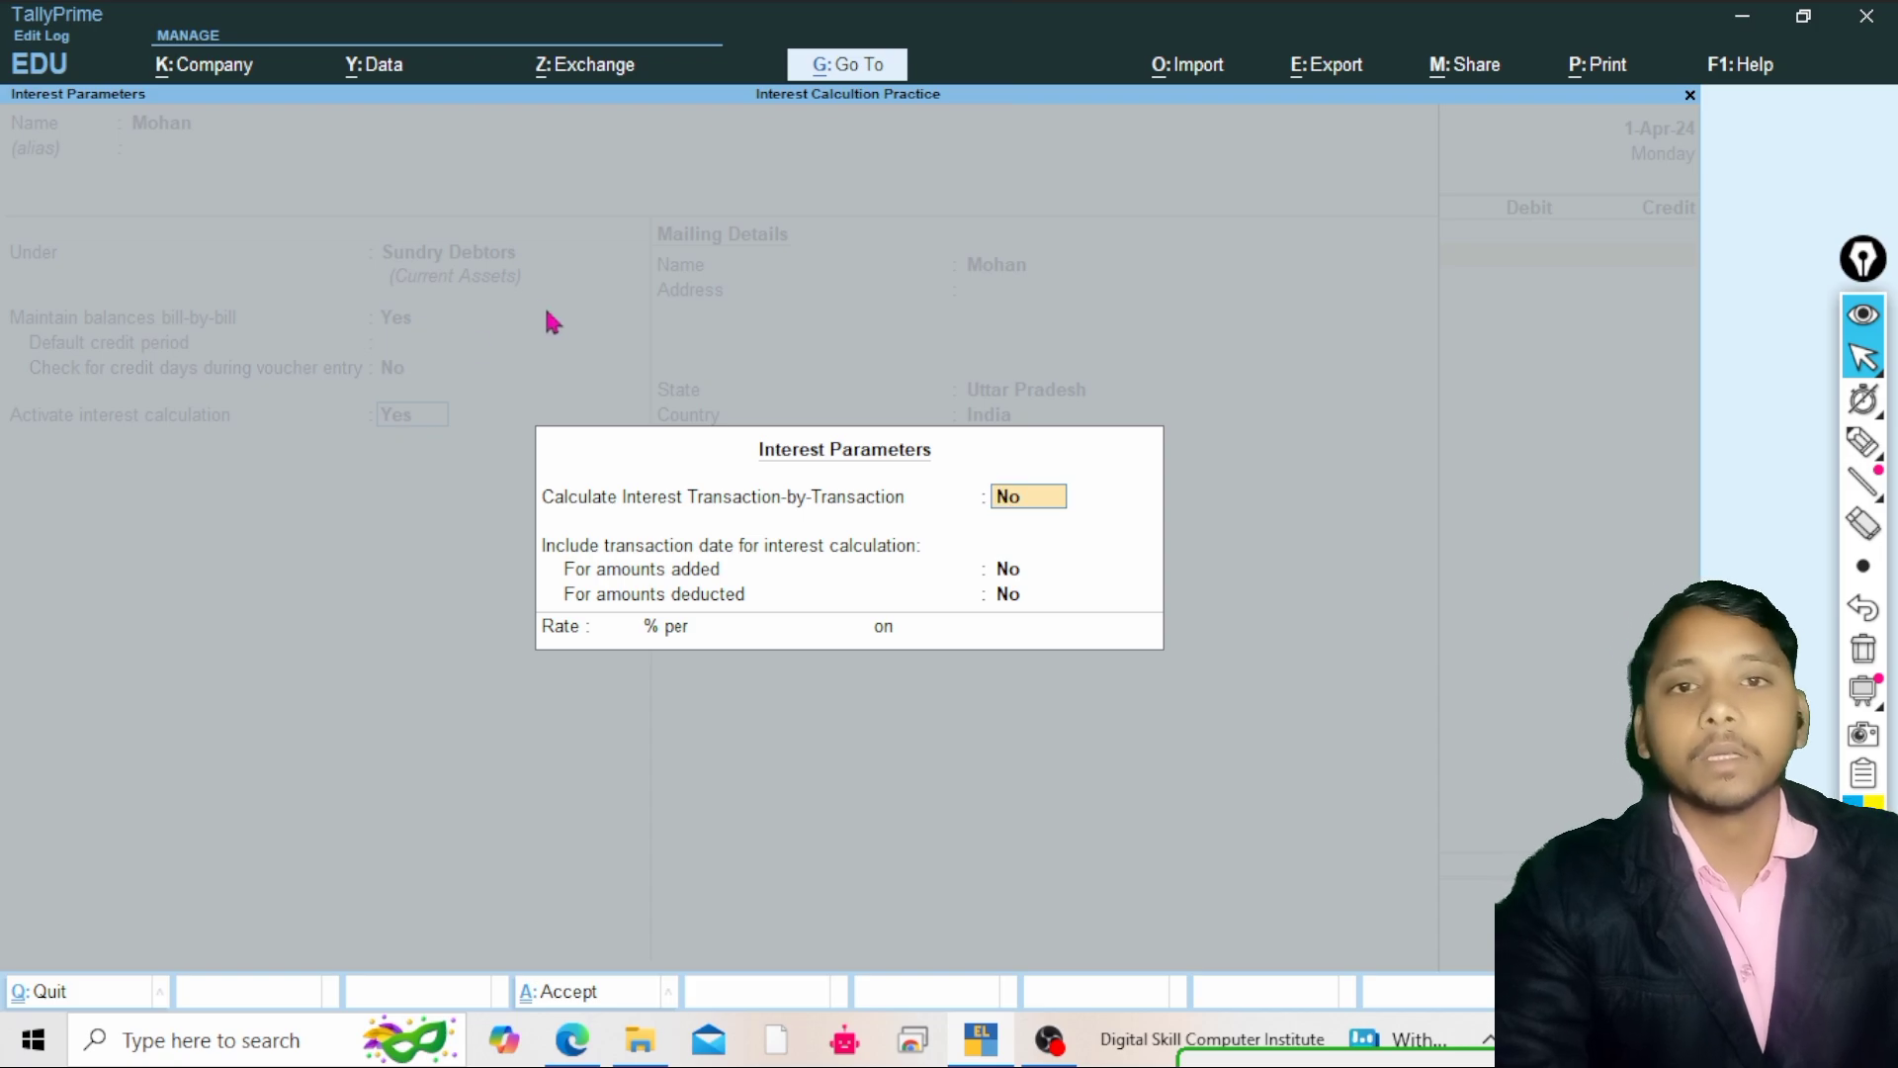
left_click(1878, 447)
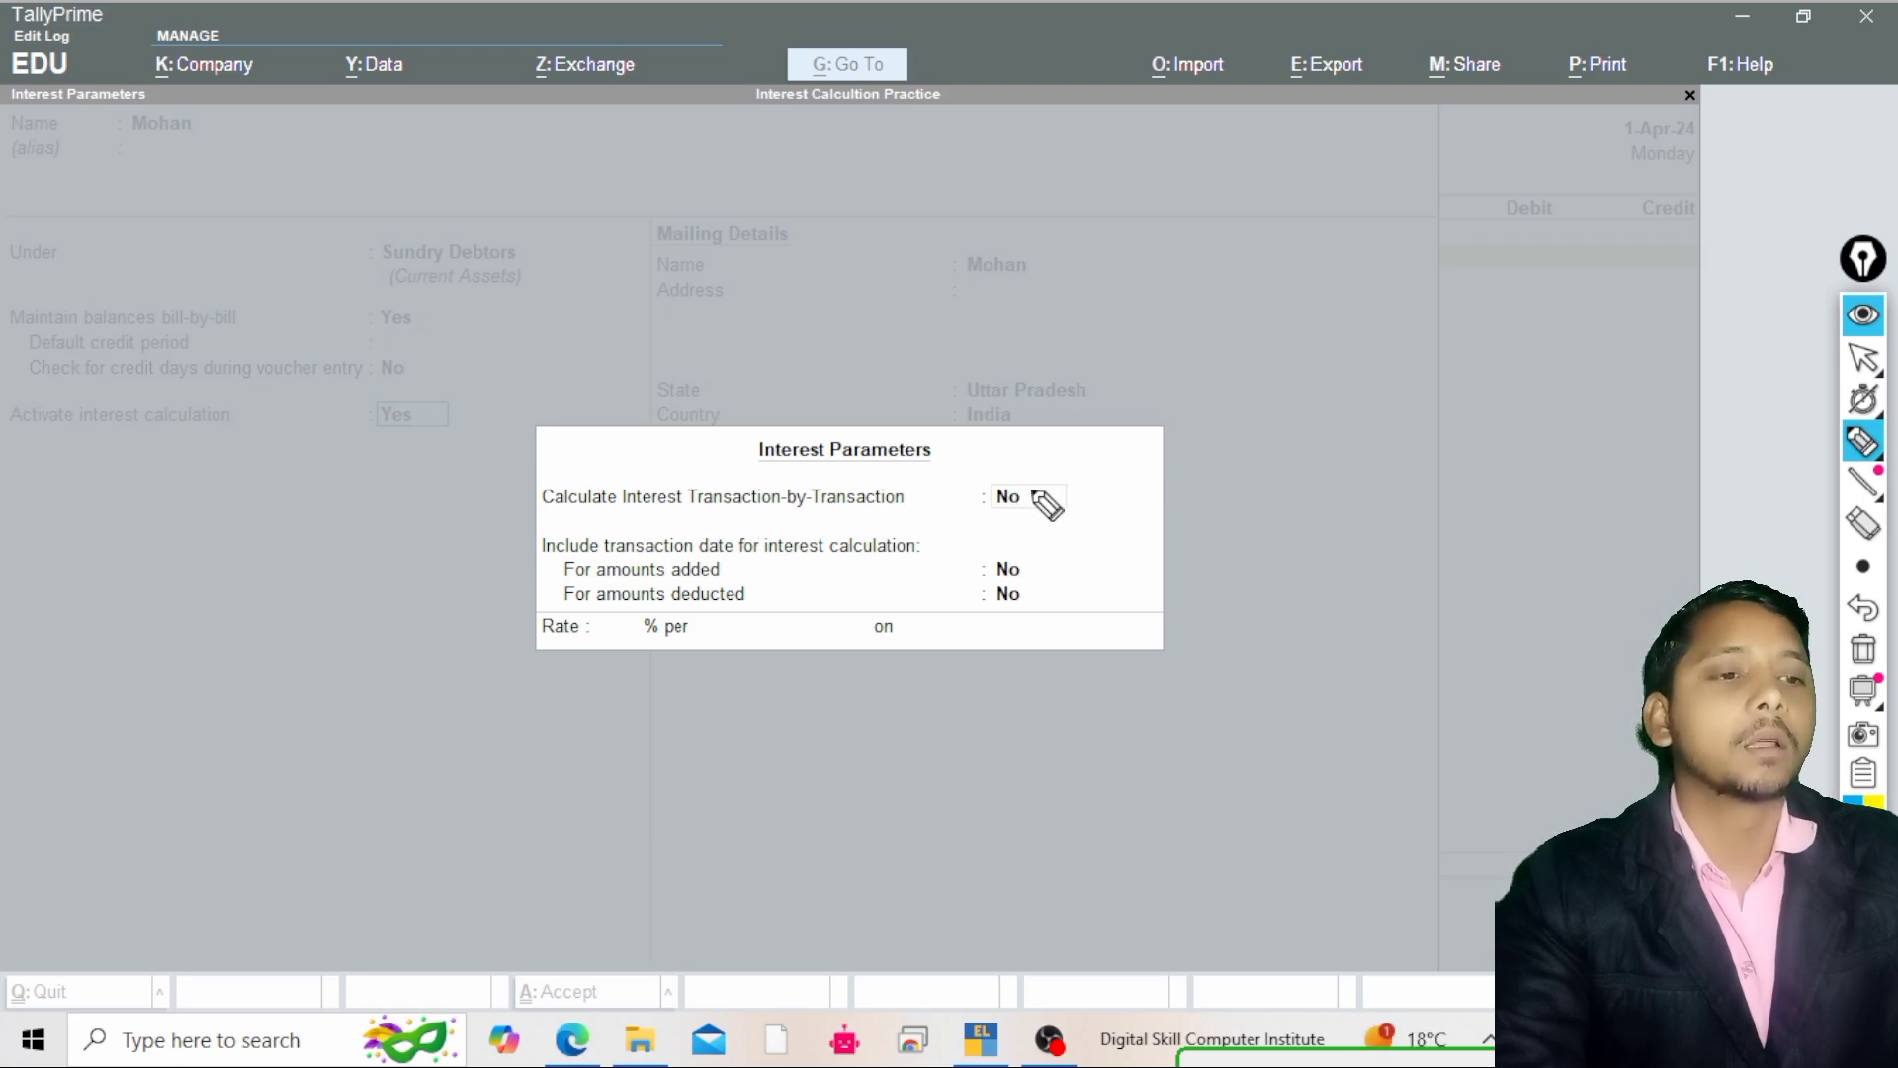
mouse_move(1028, 482)
left_mouse_down()
mouse_move(1132, 409)
mouse_move(1187, 422)
mouse_move(1251, 360)
mouse_move(1233, 358)
left_mouse_up()
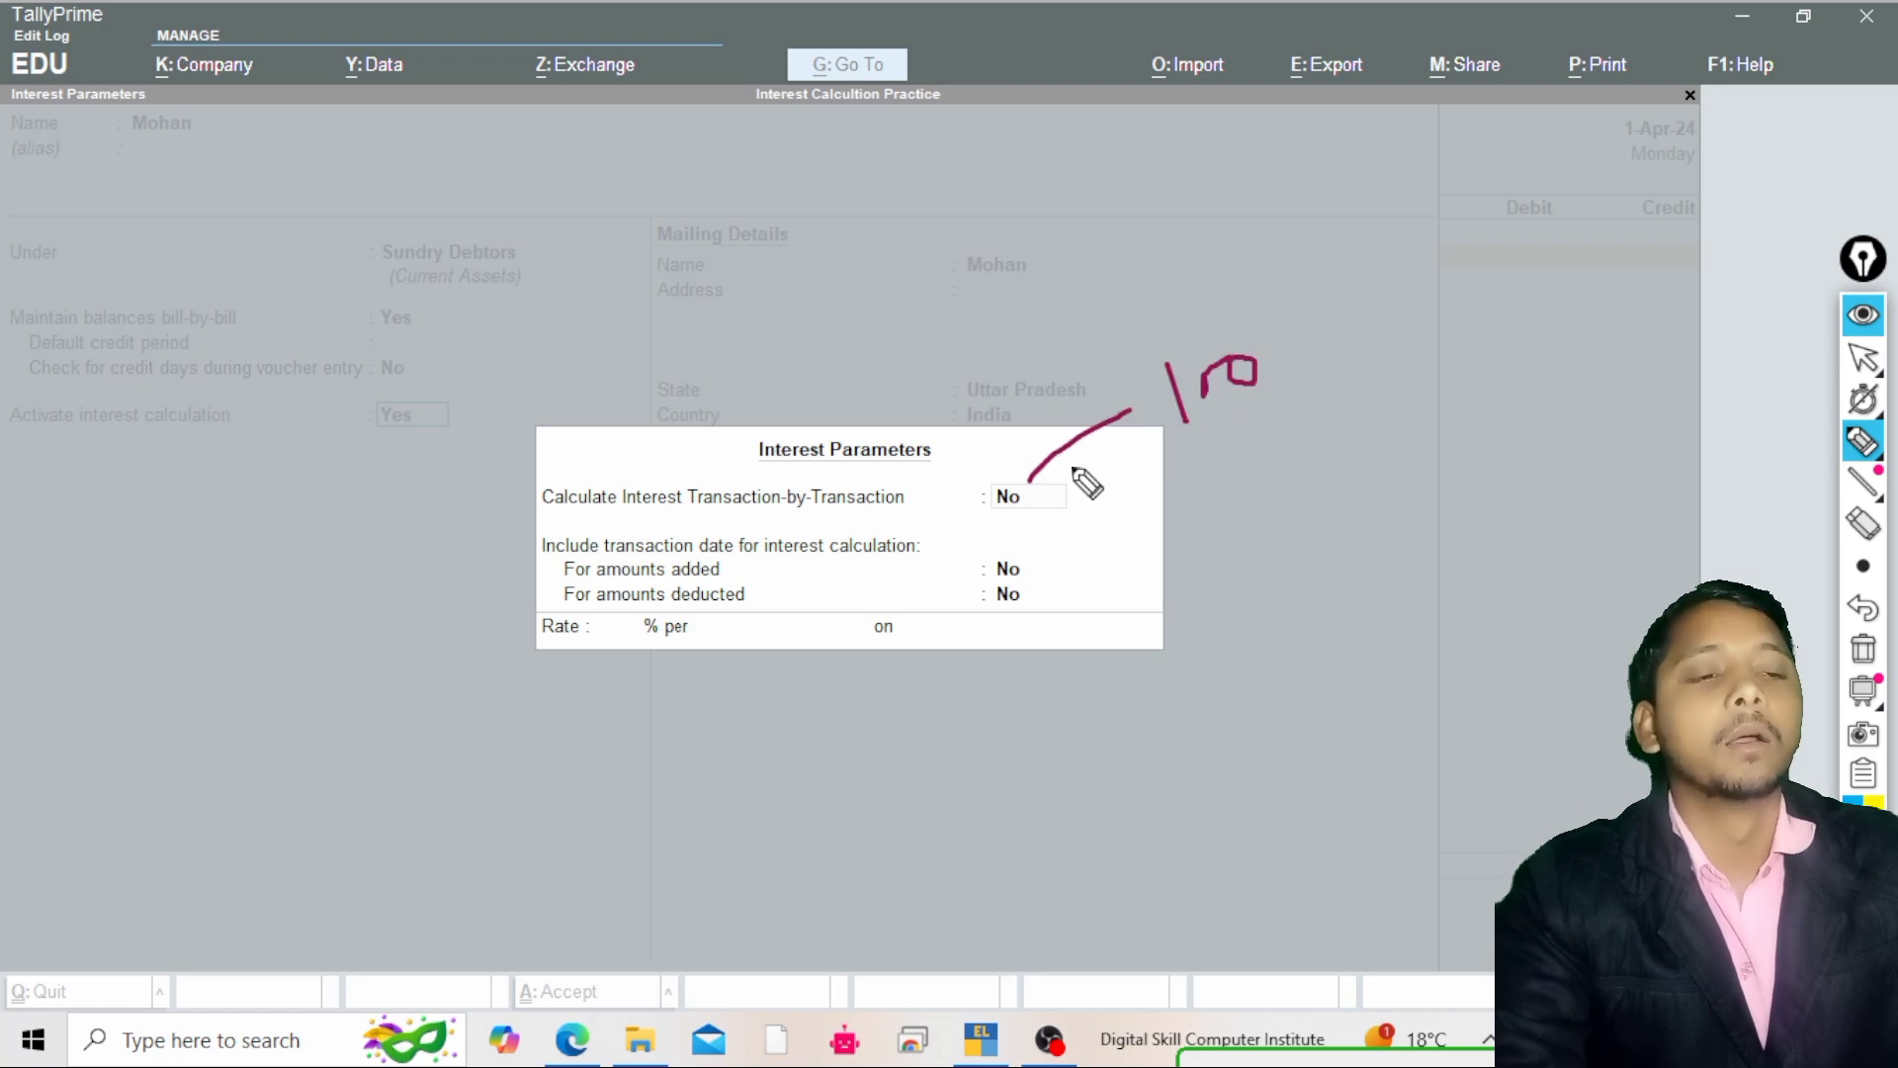
mouse_move(1031, 480)
left_mouse_down()
mouse_move(1259, 491)
mouse_move(1233, 485)
mouse_move(1325, 425)
left_mouse_up()
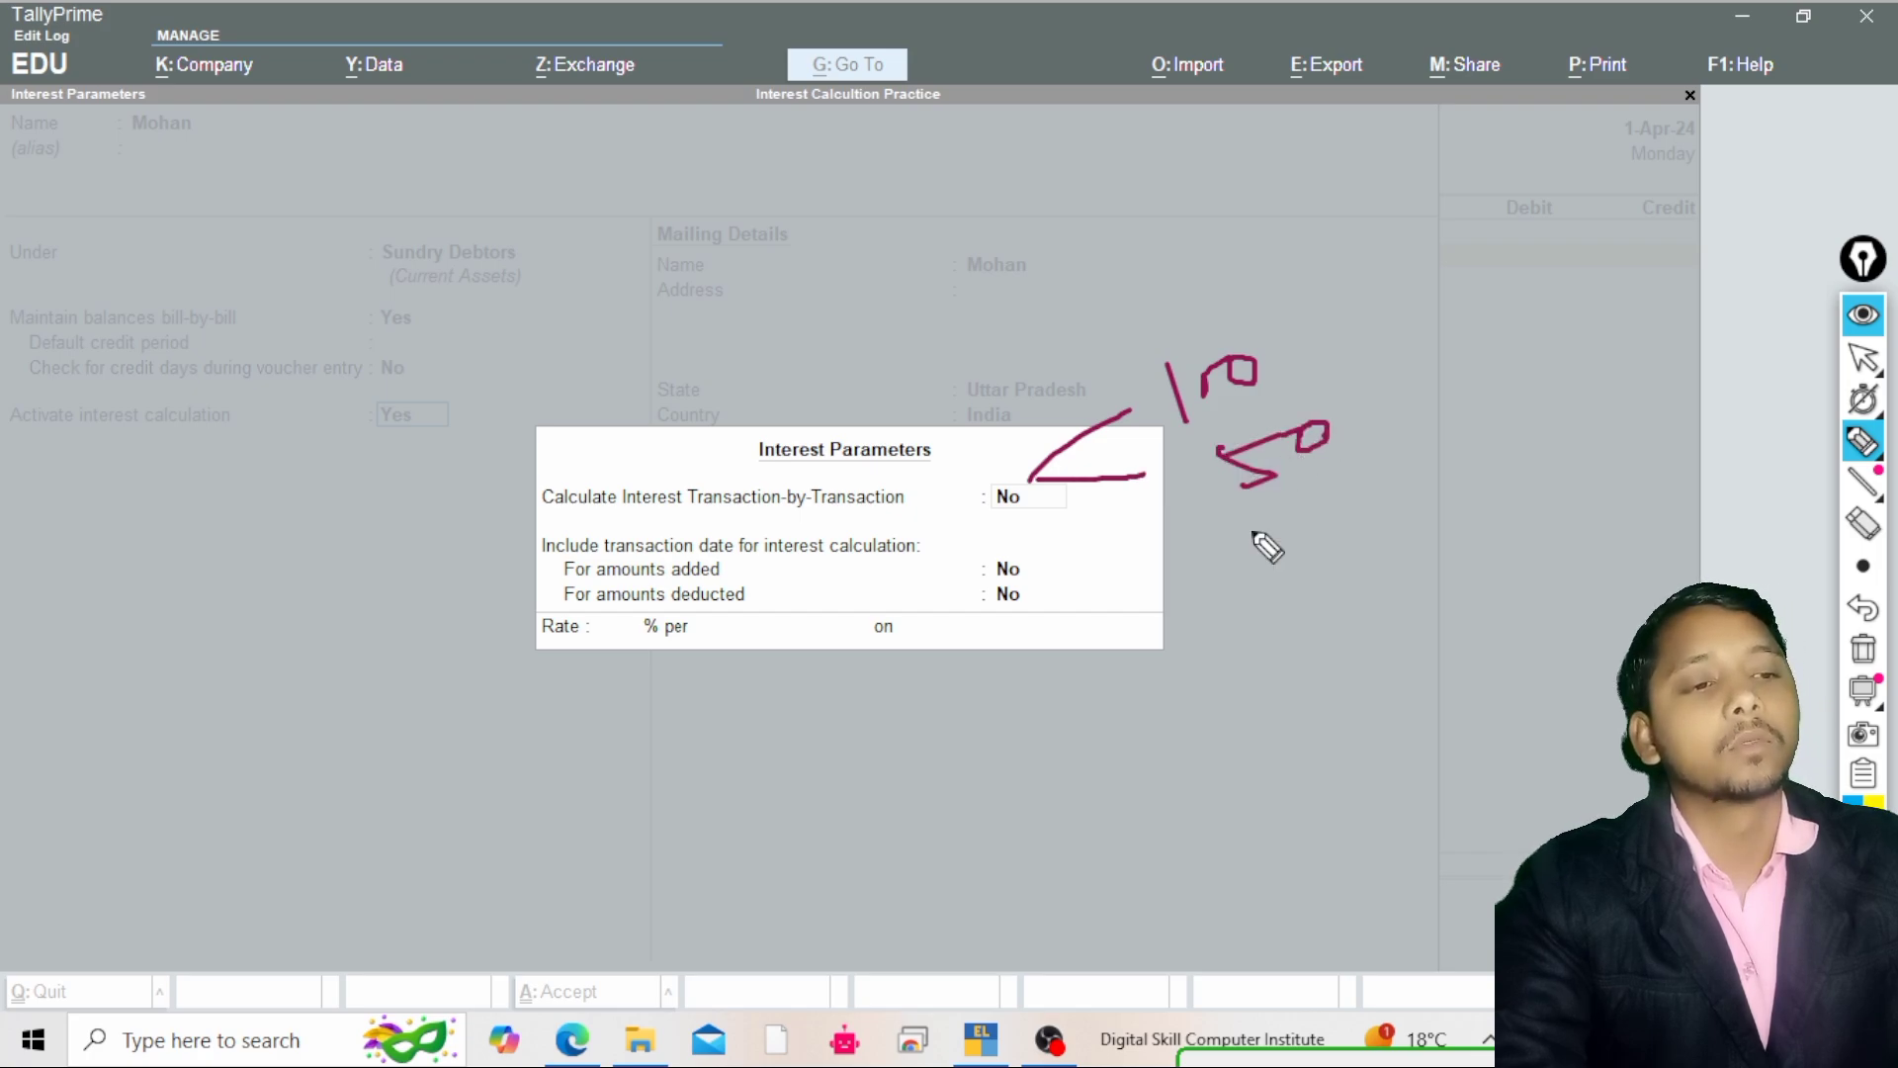
left_click_drag(1176, 519, 1418, 435)
mouse_move(1295, 503)
left_mouse_down()
mouse_move(1320, 499)
mouse_move(1370, 542)
left_mouse_up()
left_click_drag(1376, 508, 1381, 504)
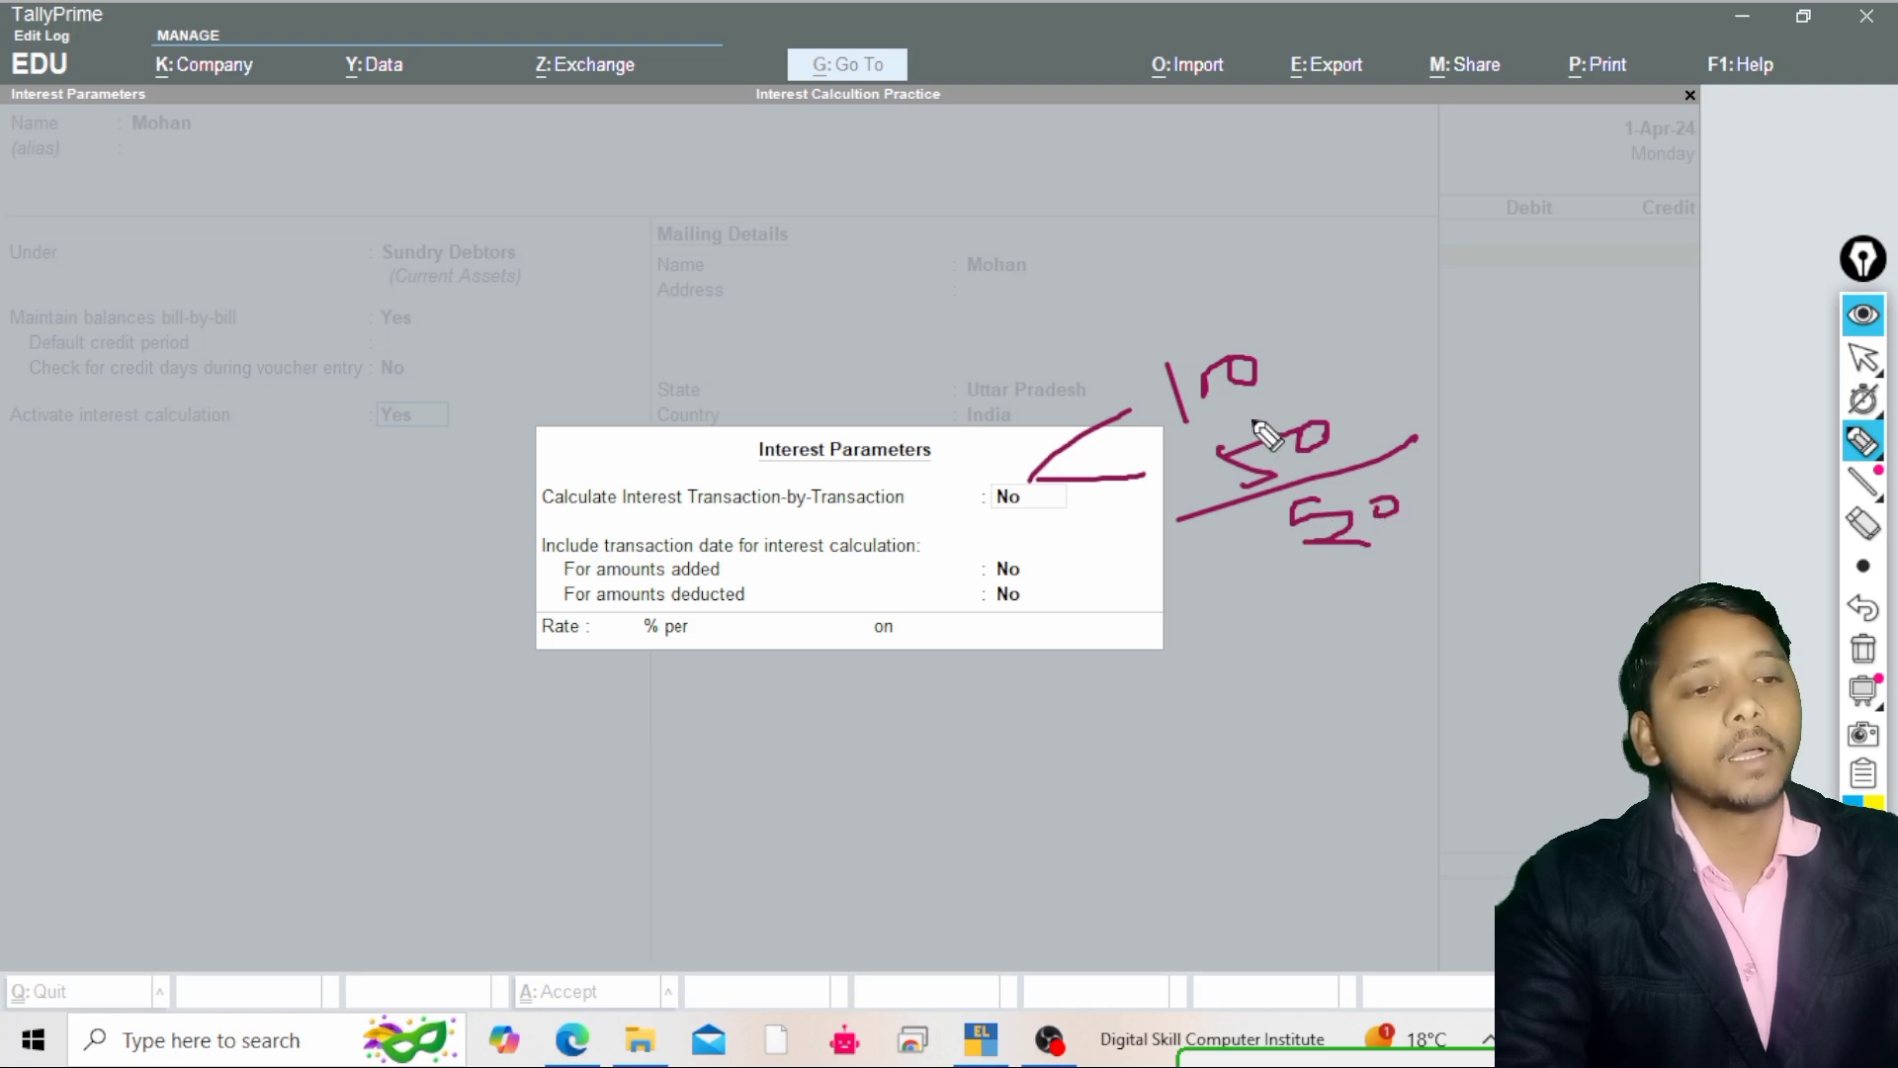
left_click_drag(1268, 345, 1286, 338)
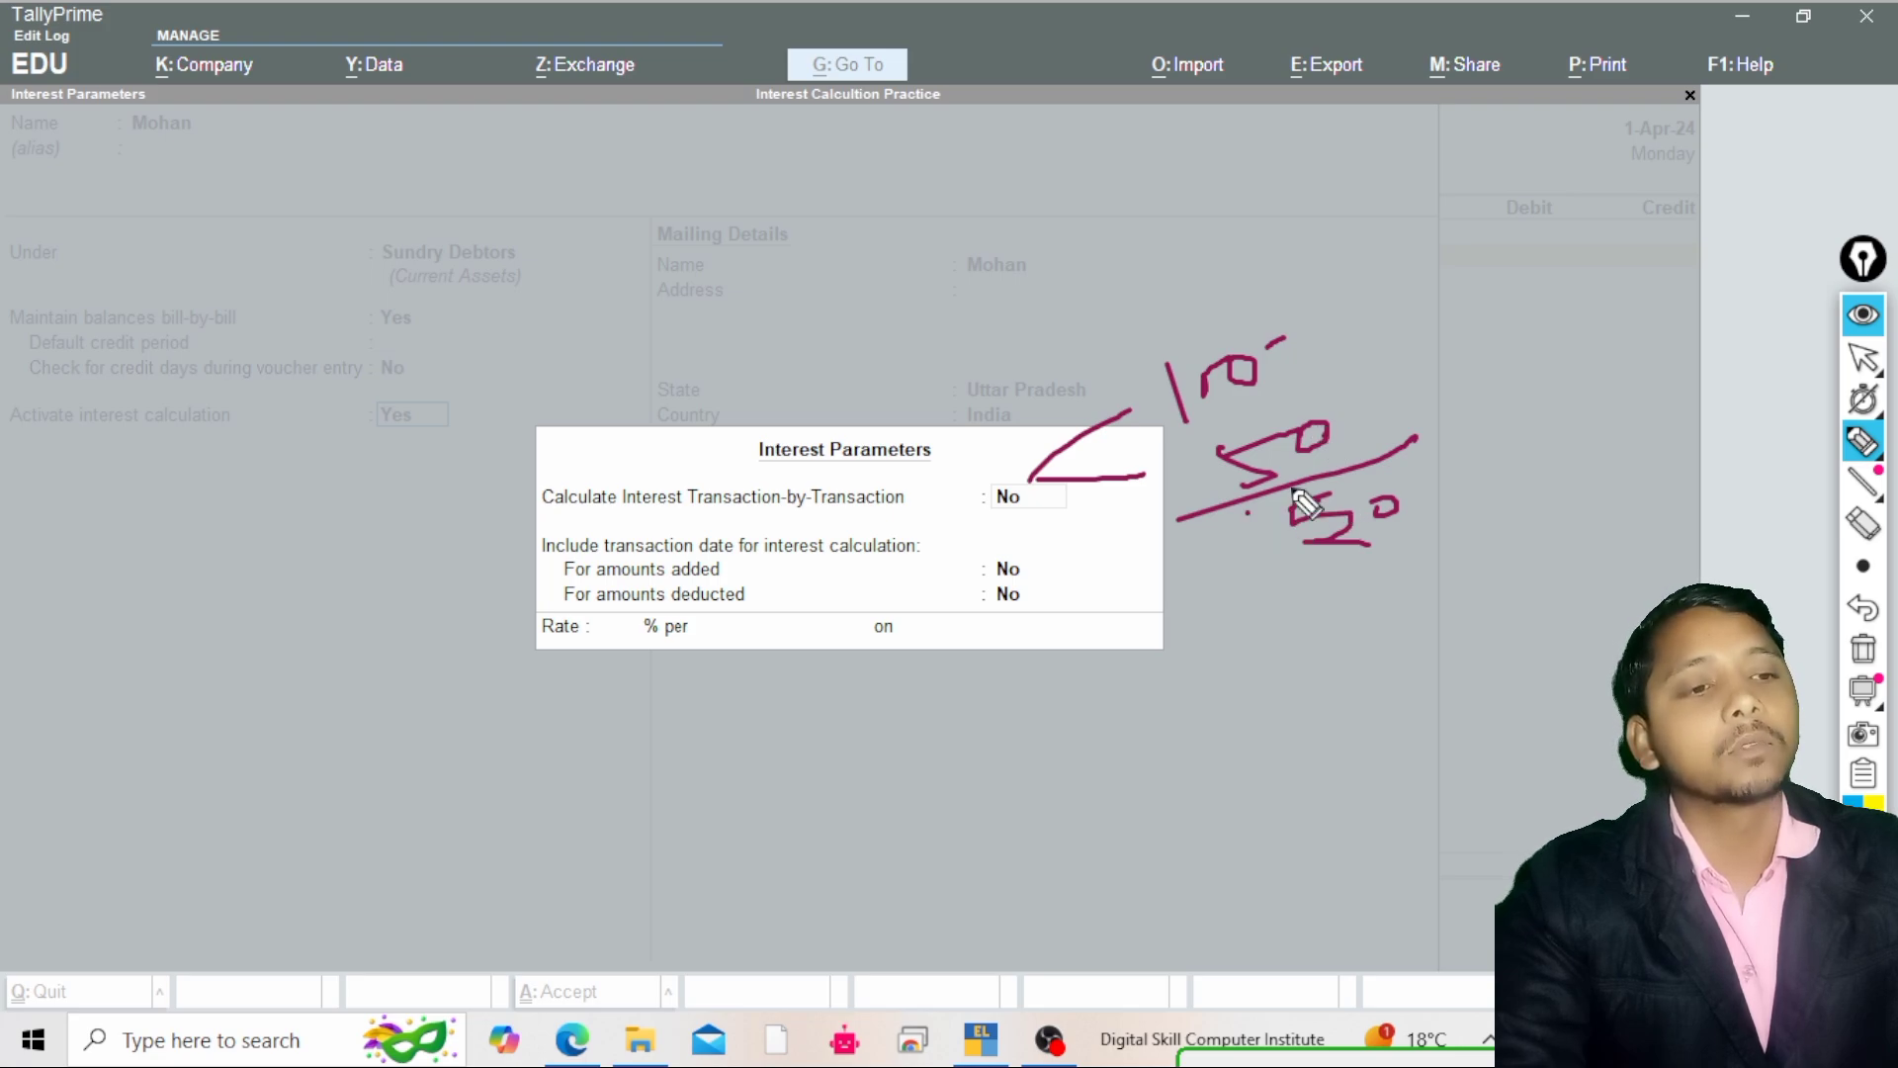
mouse_move(1248, 512)
left_mouse_down()
mouse_move(1441, 534)
mouse_move(1261, 563)
mouse_move(1257, 514)
left_mouse_up()
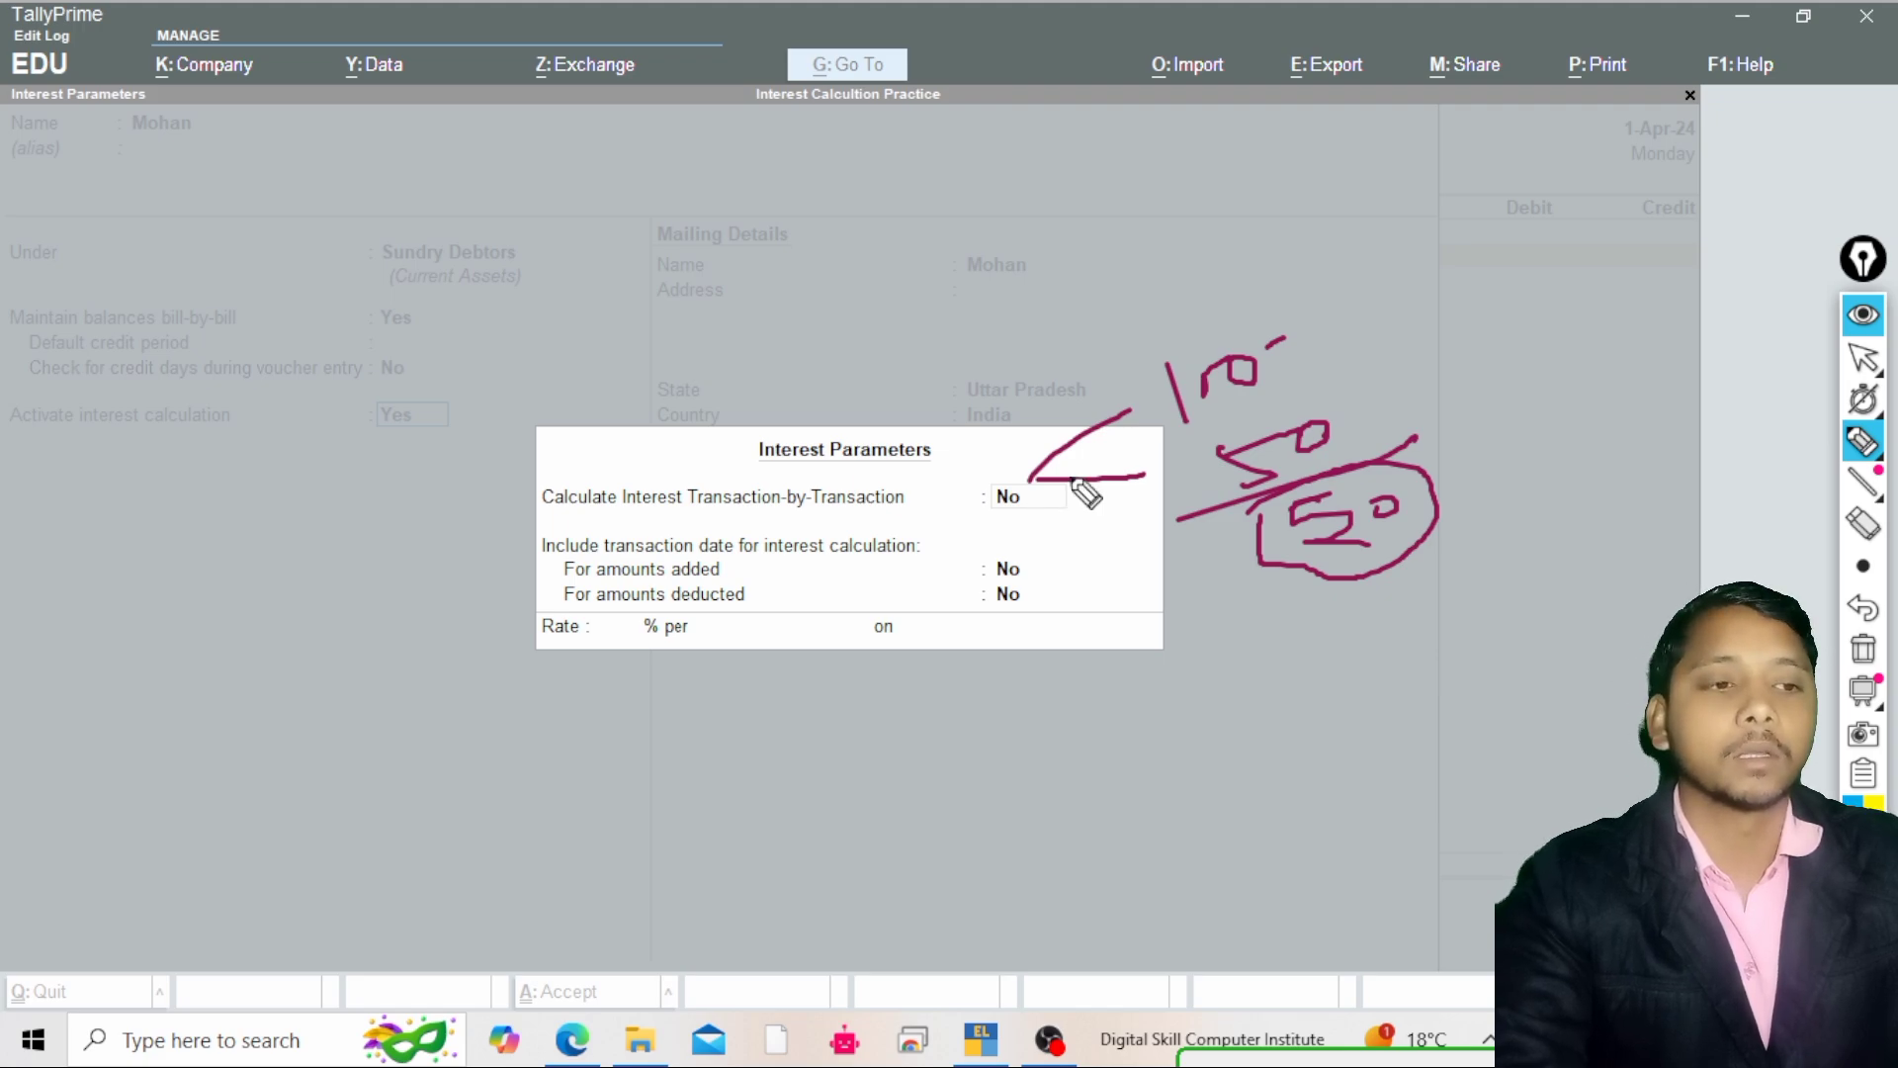
Set Calculate Interest Transaction-by-Transaction to Yes in the ledger's interest parameters
left_click(1868, 361)
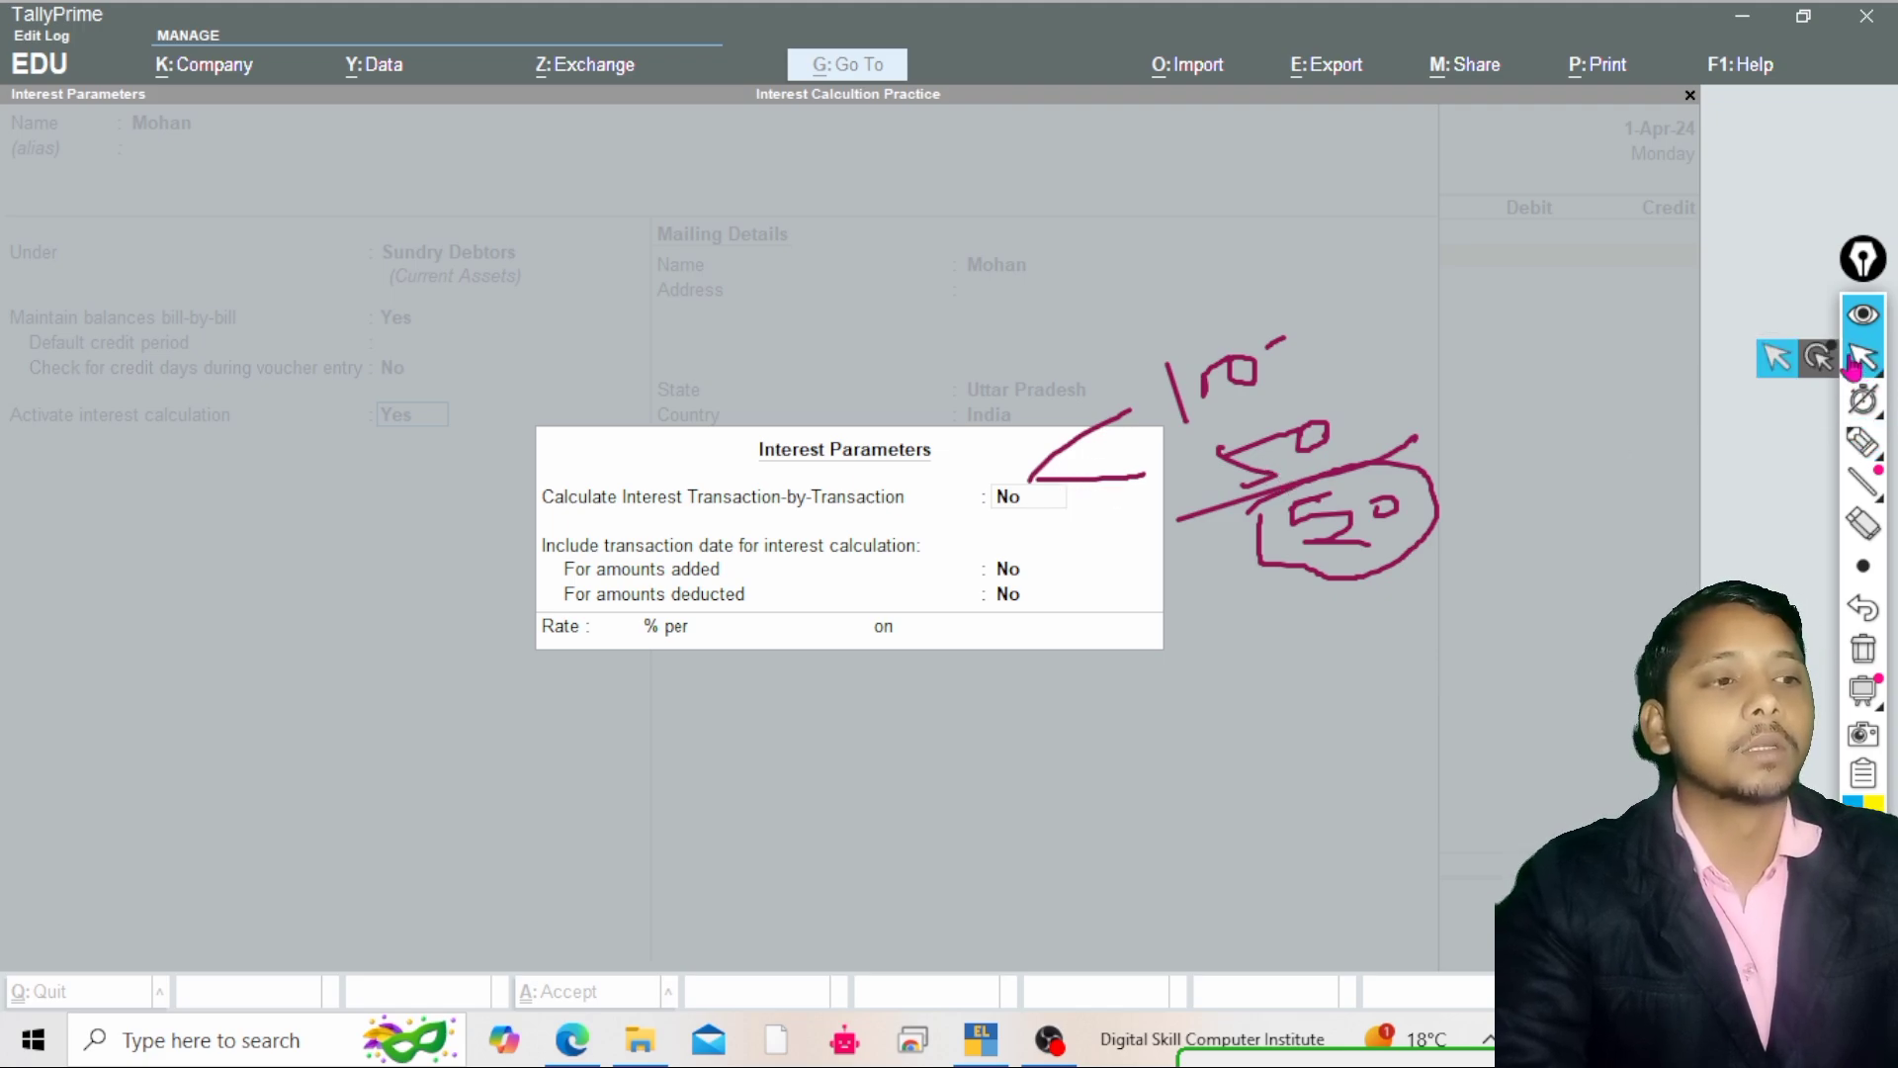
left_click(1863, 657)
left_click(1281, 506)
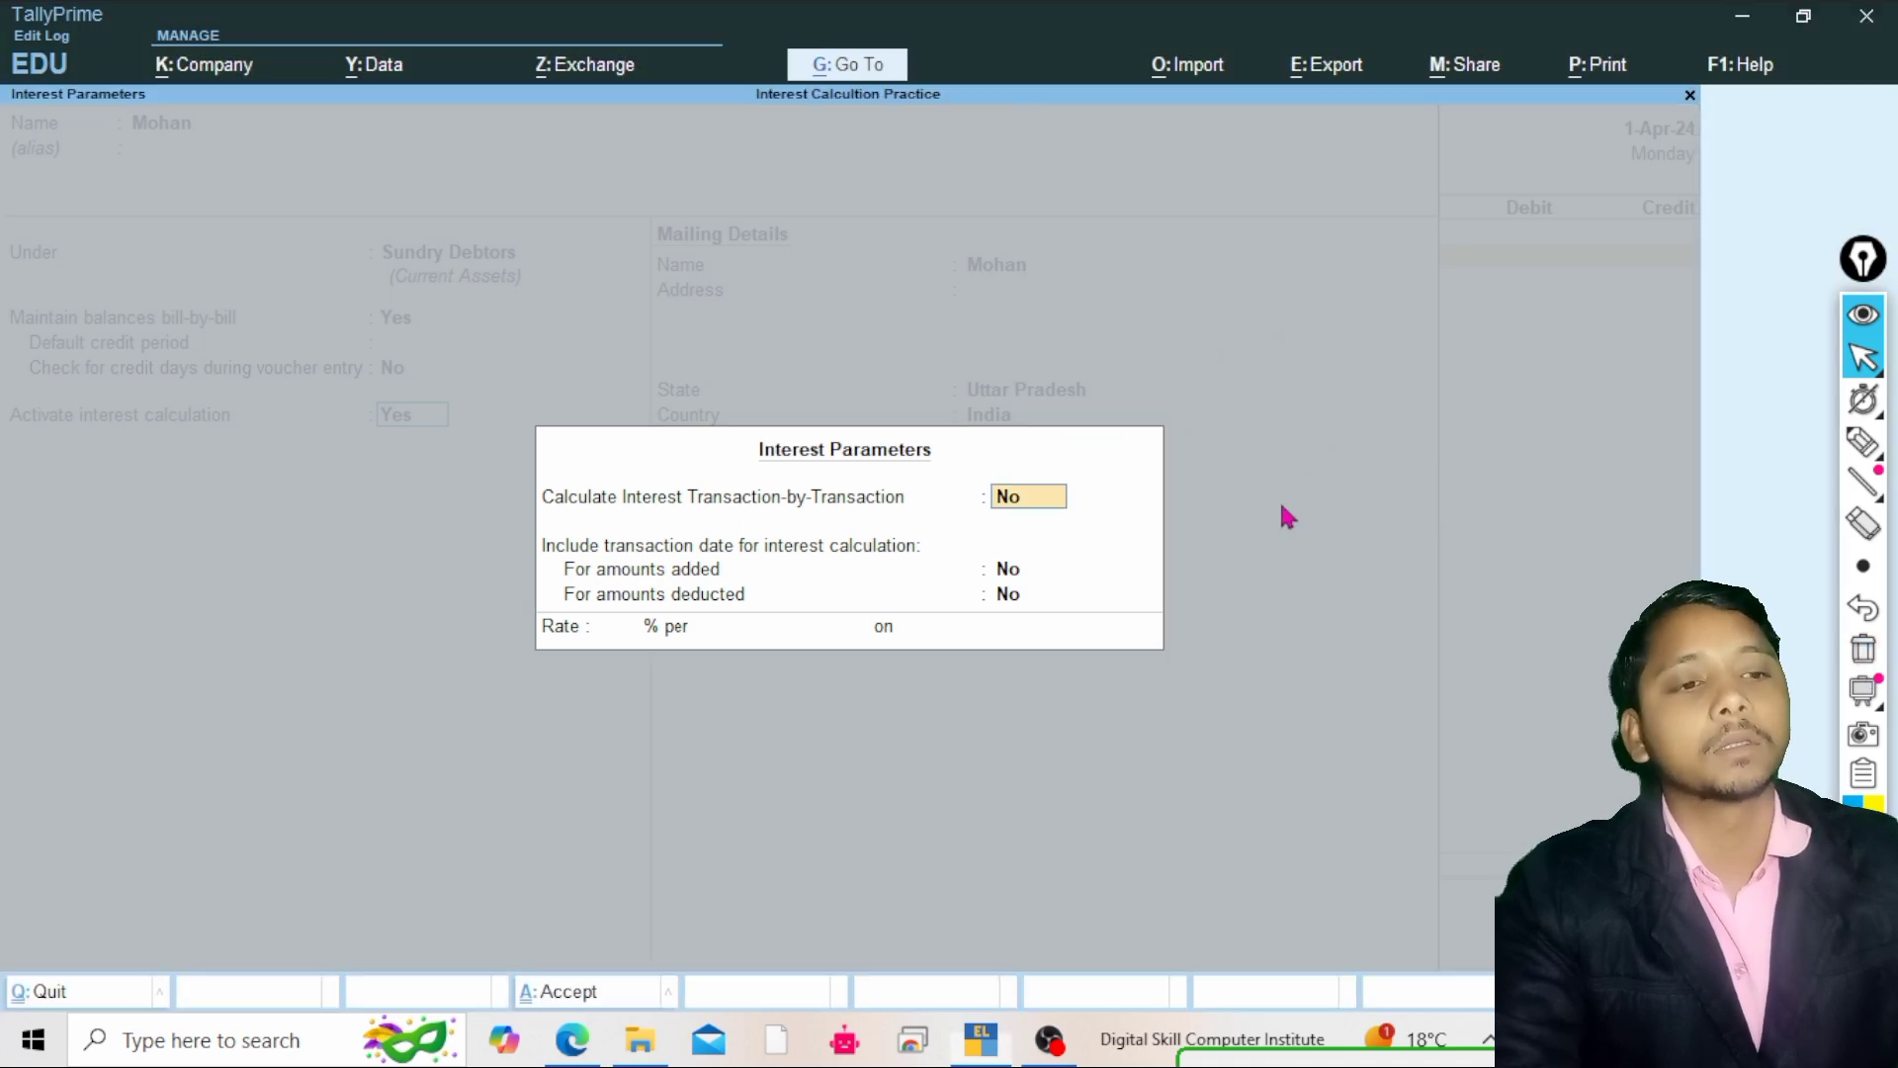
type("yes")
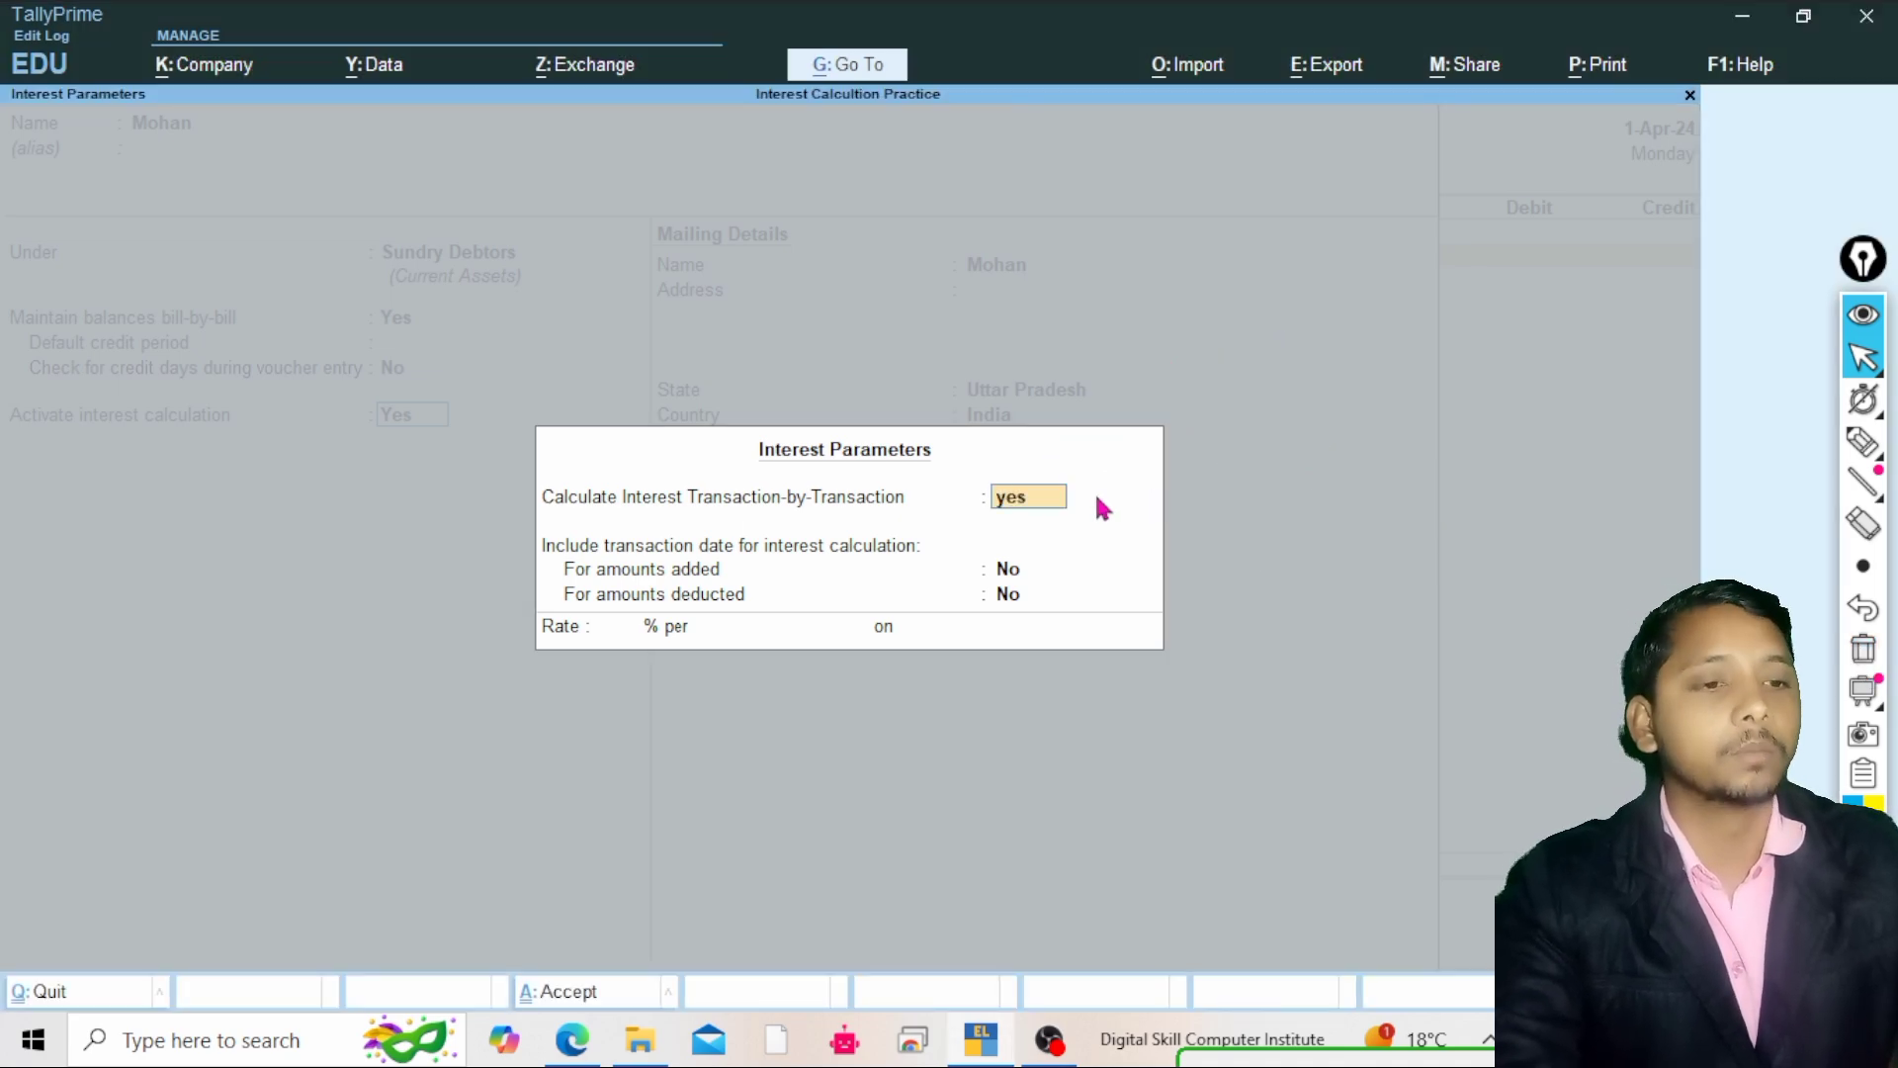
key("Return")
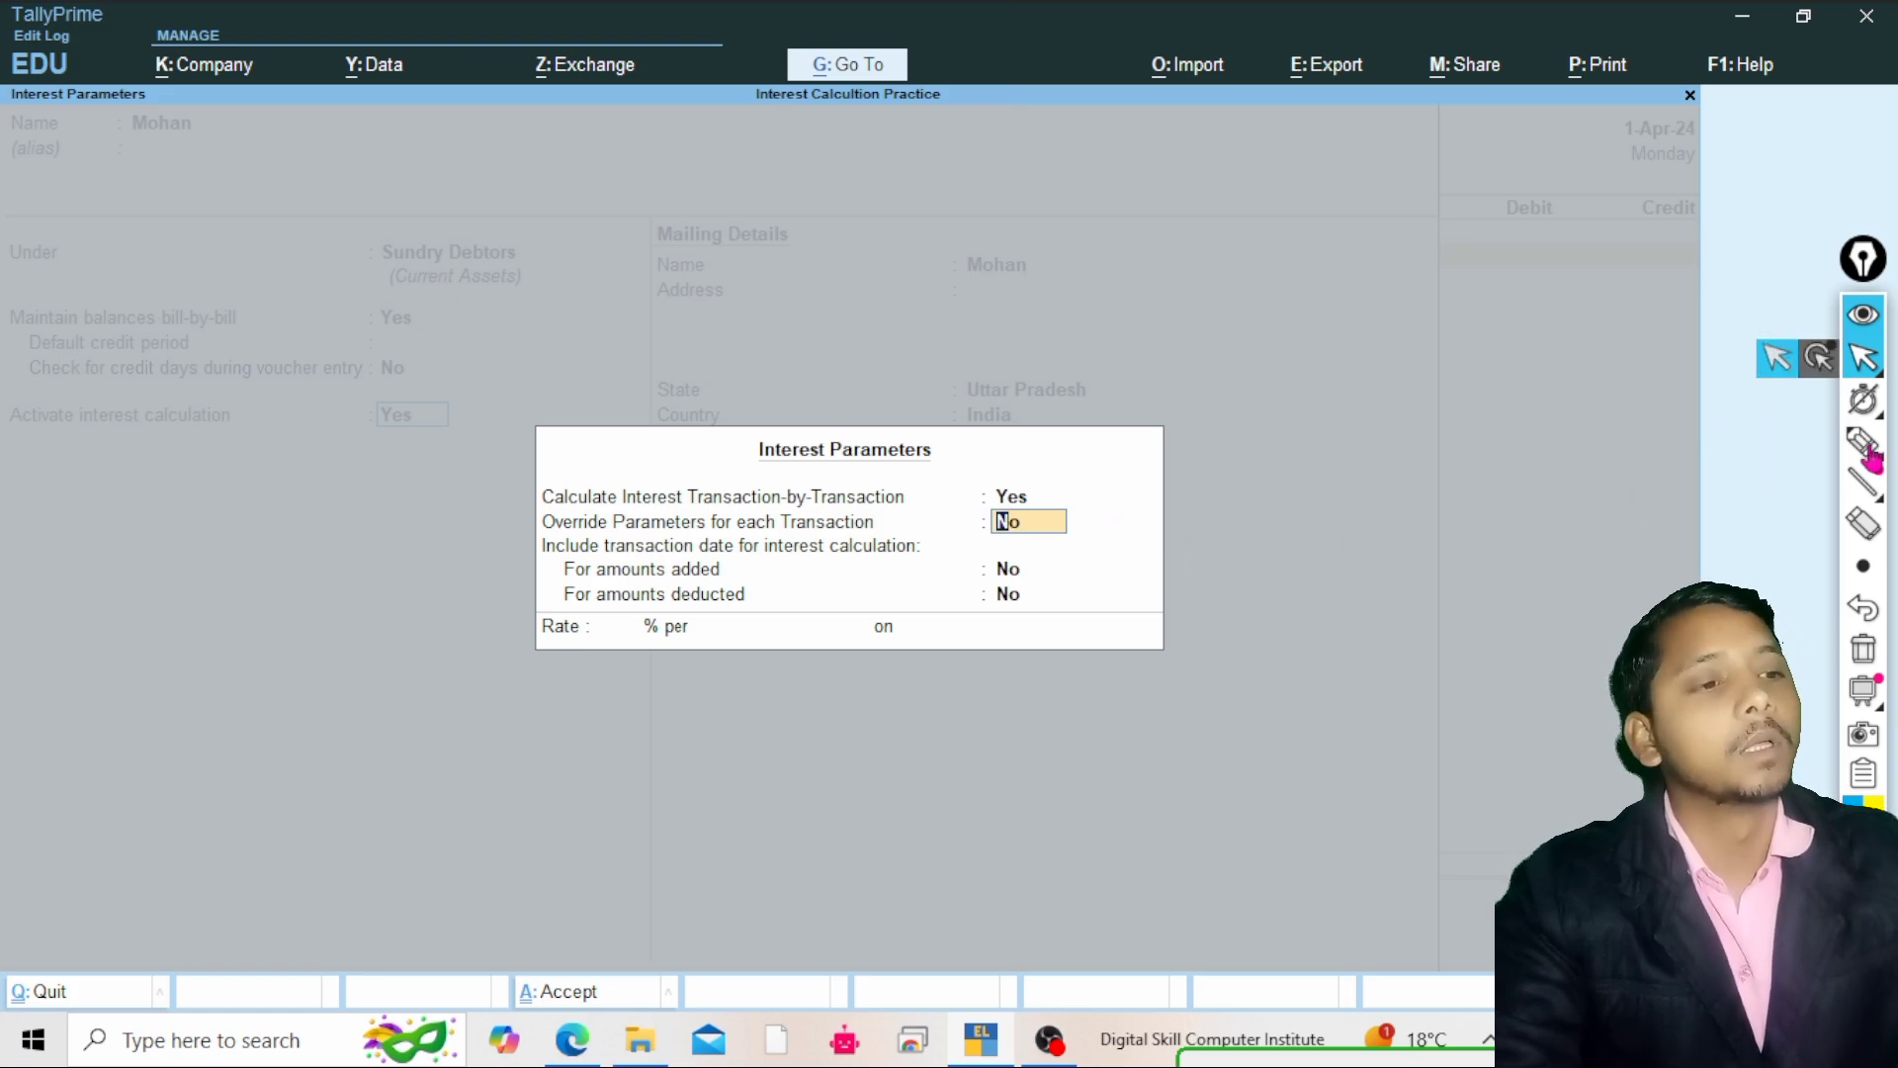
left_click(1860, 453)
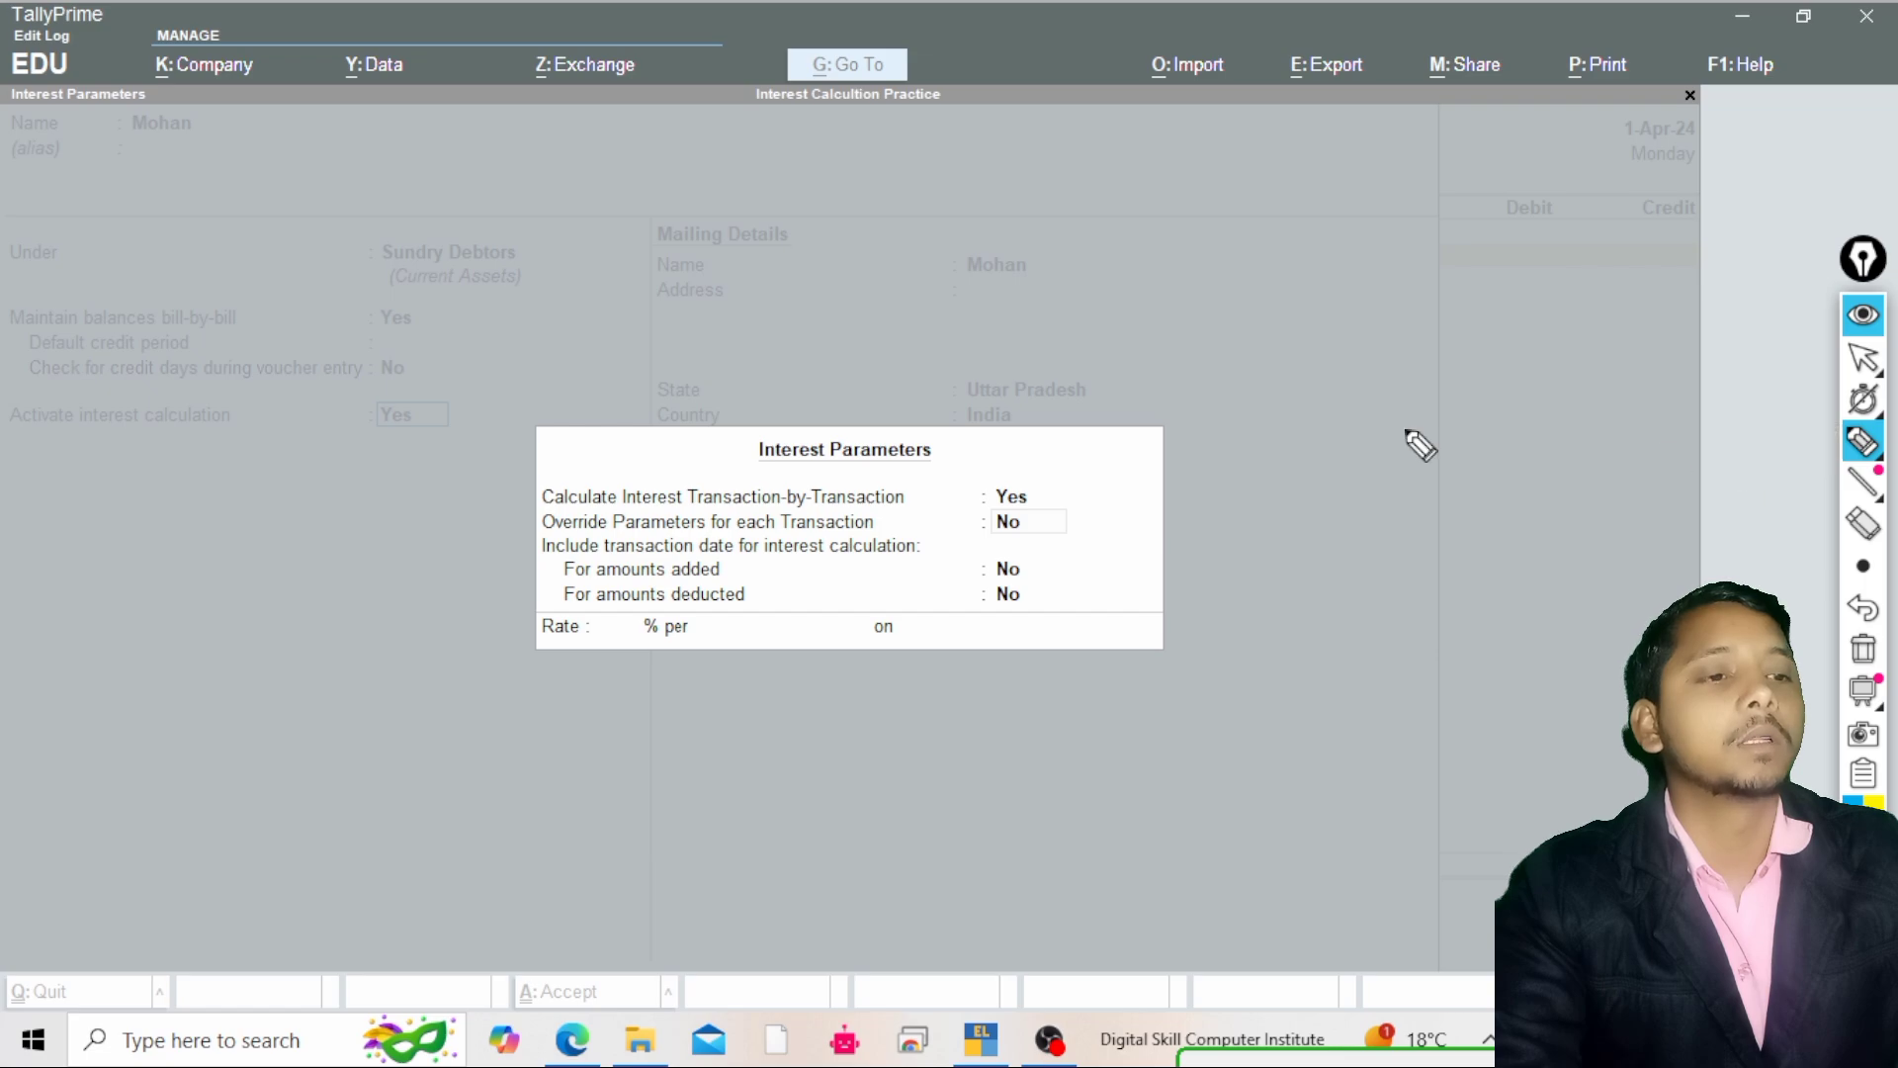
mouse_move(1210, 371)
left_mouse_down()
mouse_move(1212, 449)
mouse_move(1253, 402)
mouse_move(1294, 391)
mouse_move(1293, 414)
mouse_move(1283, 396)
left_mouse_up()
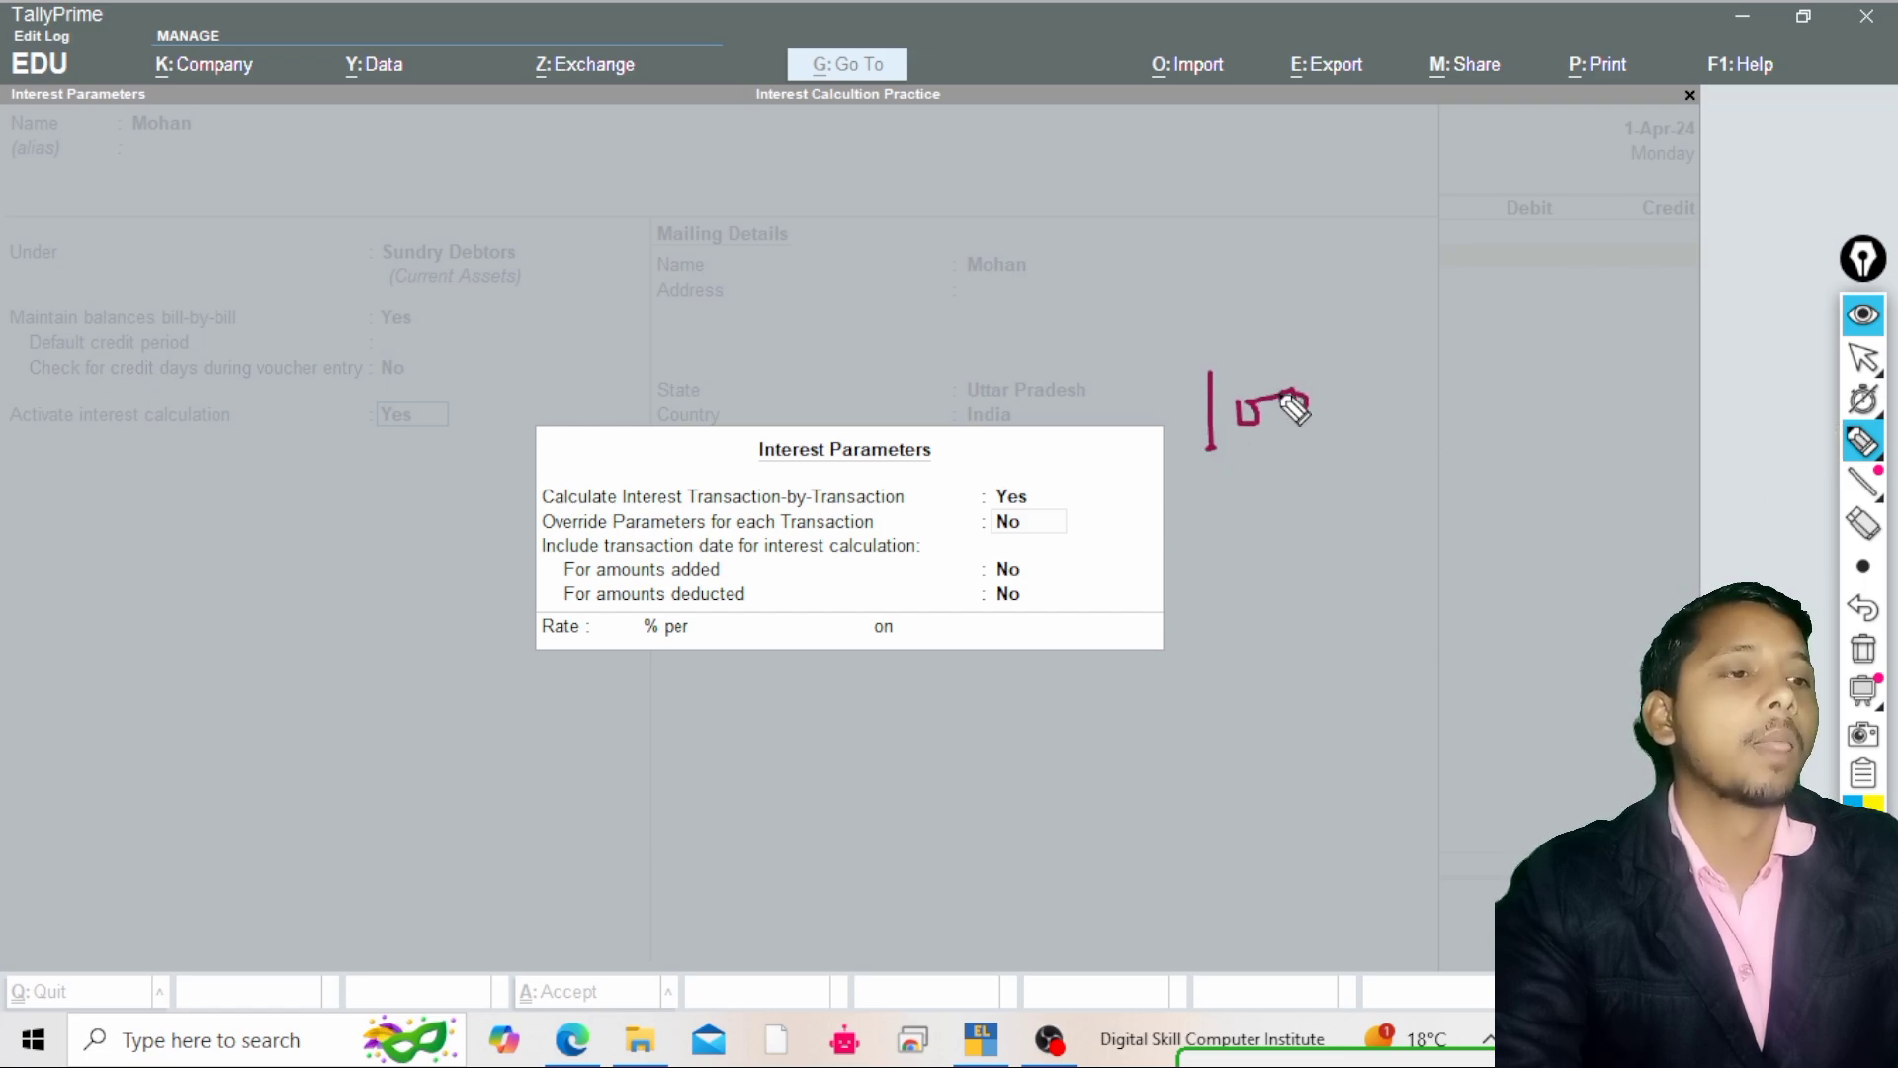
mouse_move(1539, 325)
left_mouse_down()
mouse_move(1524, 393)
mouse_move(1572, 364)
left_mouse_up()
mouse_move(1702, 334)
left_mouse_down()
mouse_move(1649, 376)
mouse_move(1661, 346)
left_mouse_up()
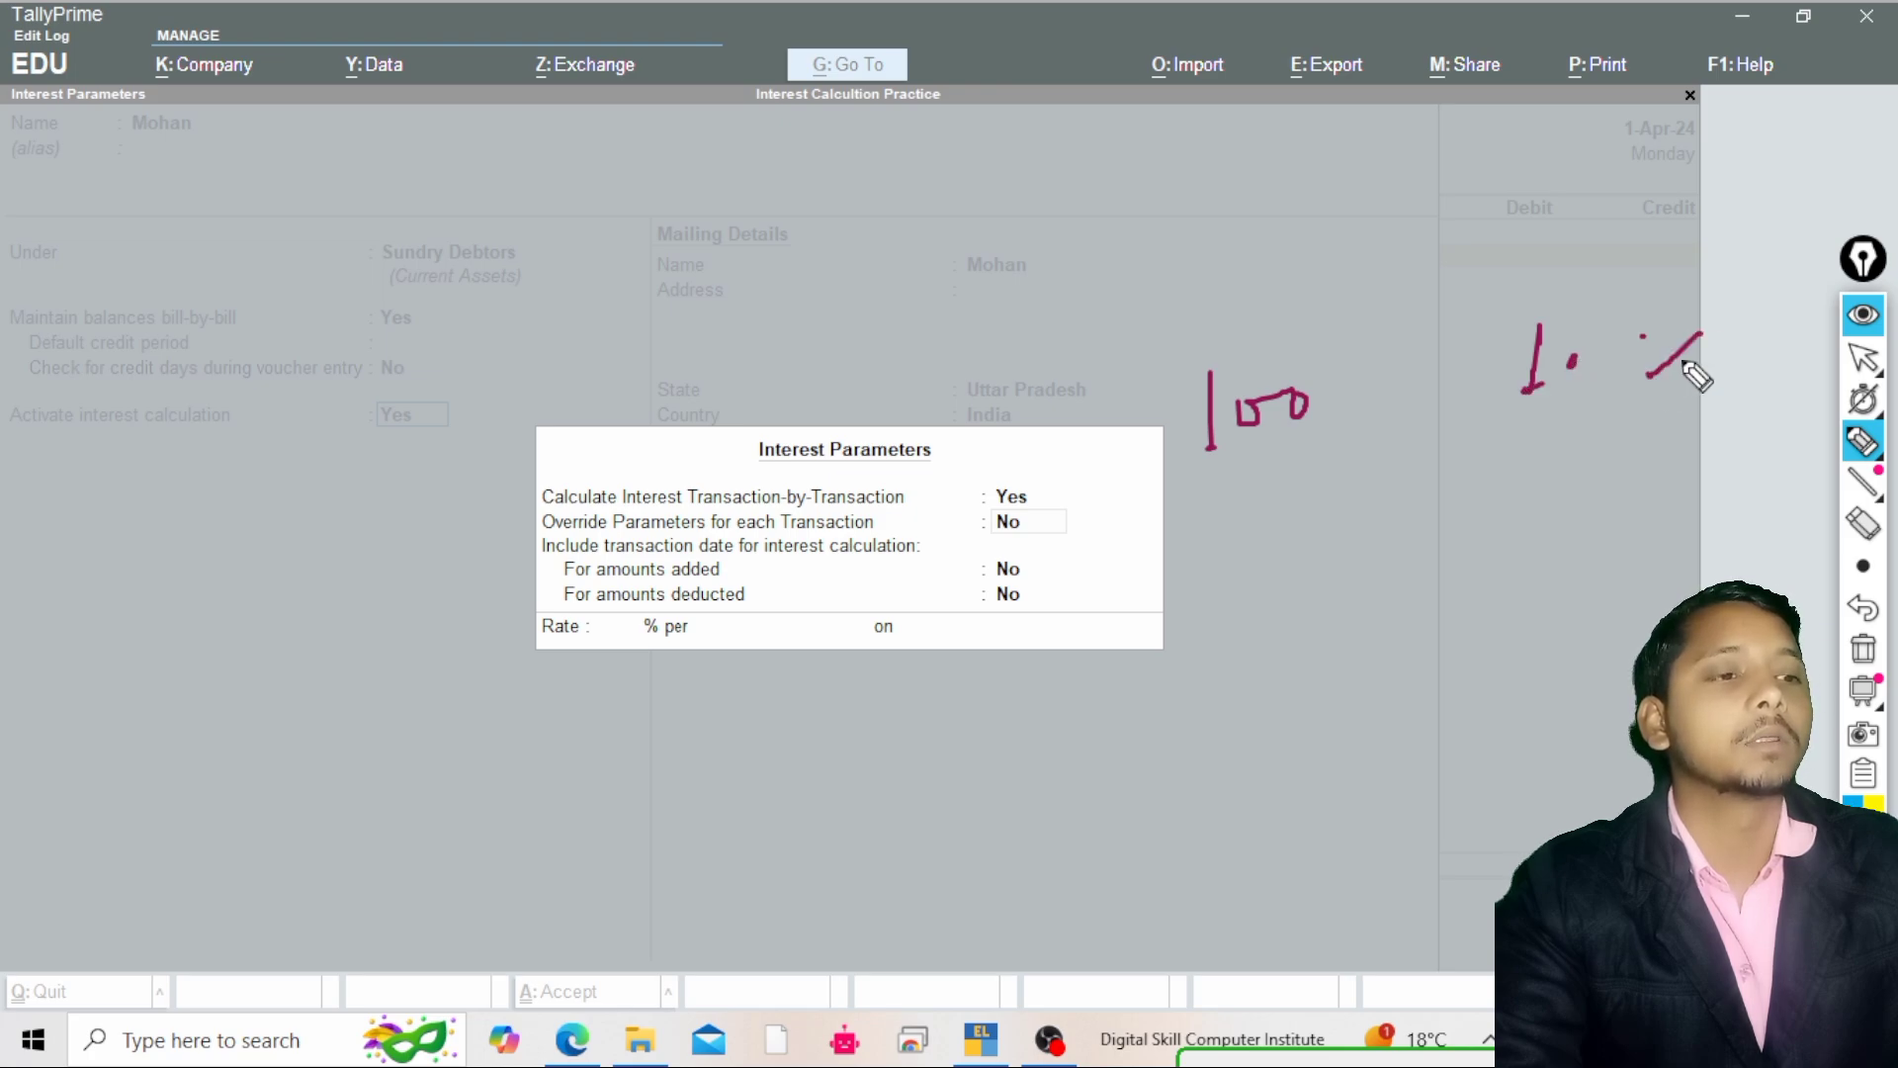
left_click(1681, 359)
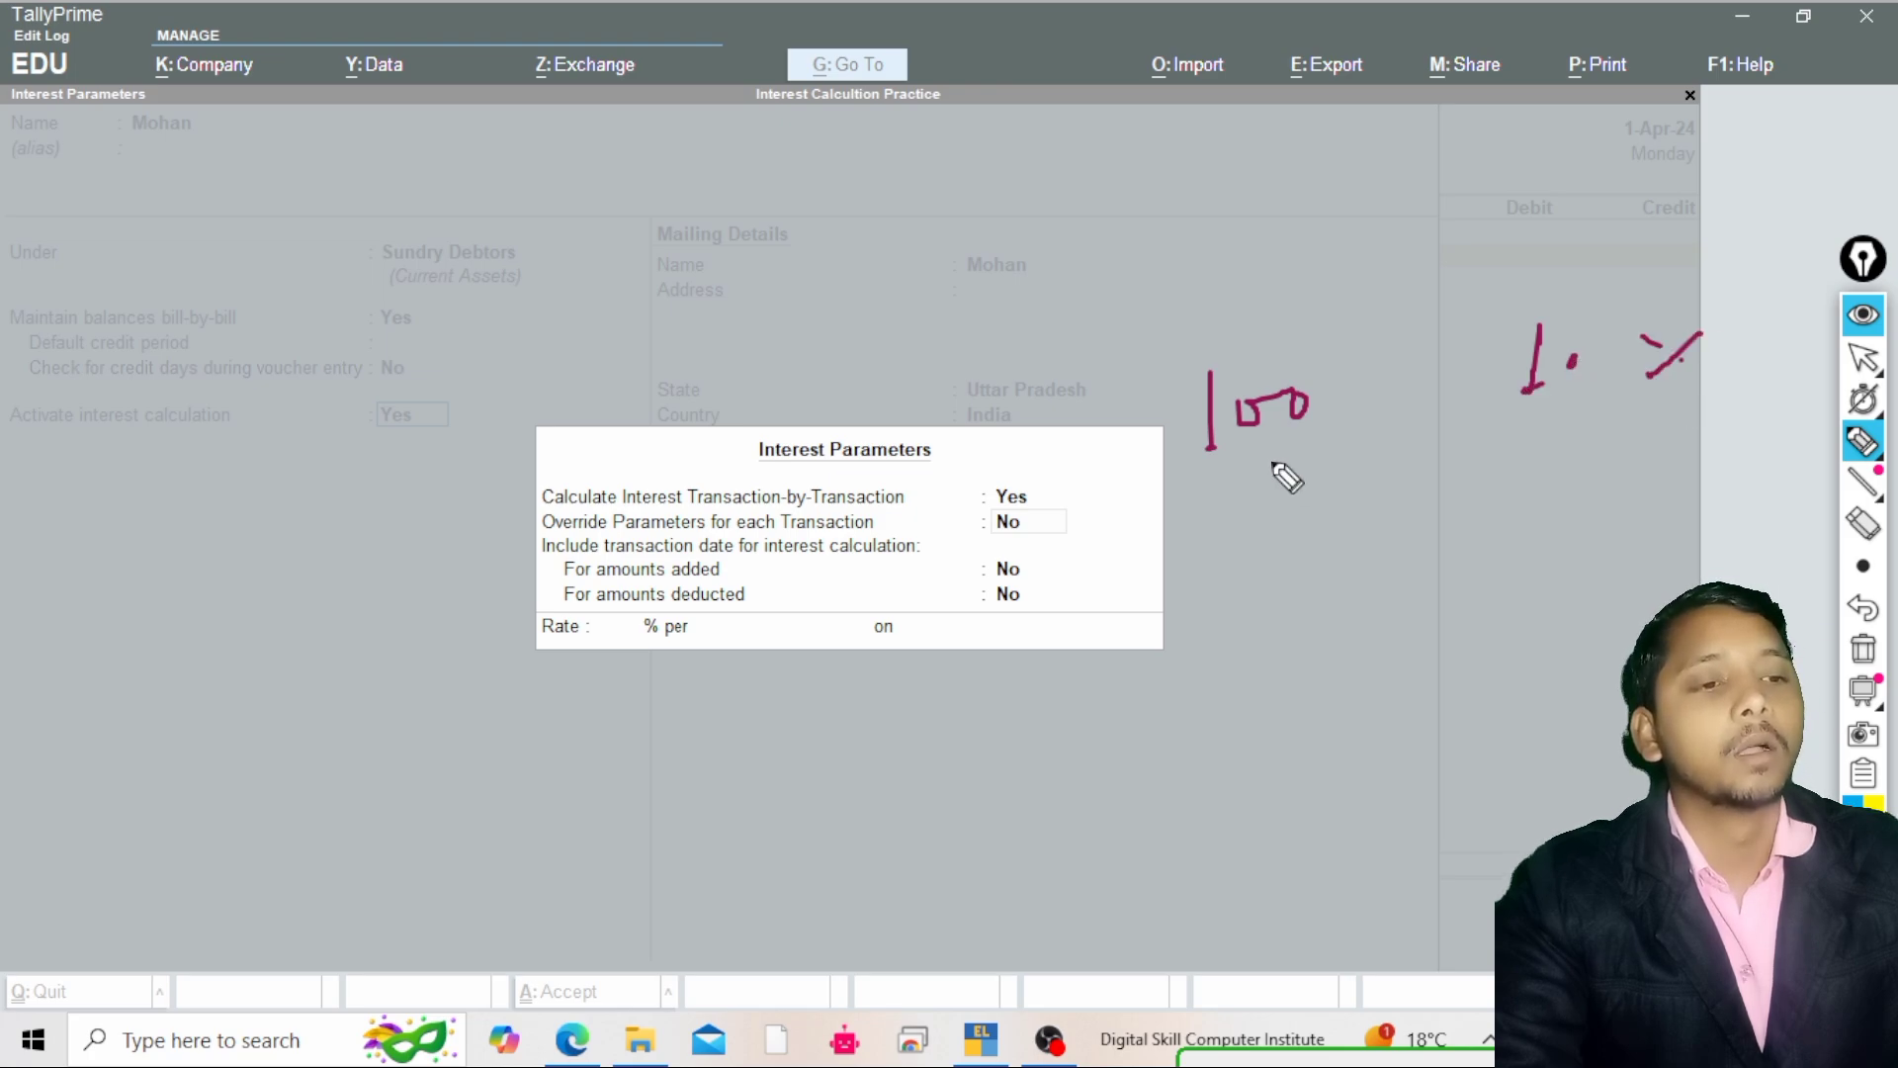
mouse_move(1337, 439)
left_mouse_down()
mouse_move(1335, 486)
mouse_move(1381, 482)
left_mouse_up()
mouse_move(1382, 415)
left_mouse_down()
mouse_move(1384, 474)
mouse_move(1439, 447)
left_mouse_up()
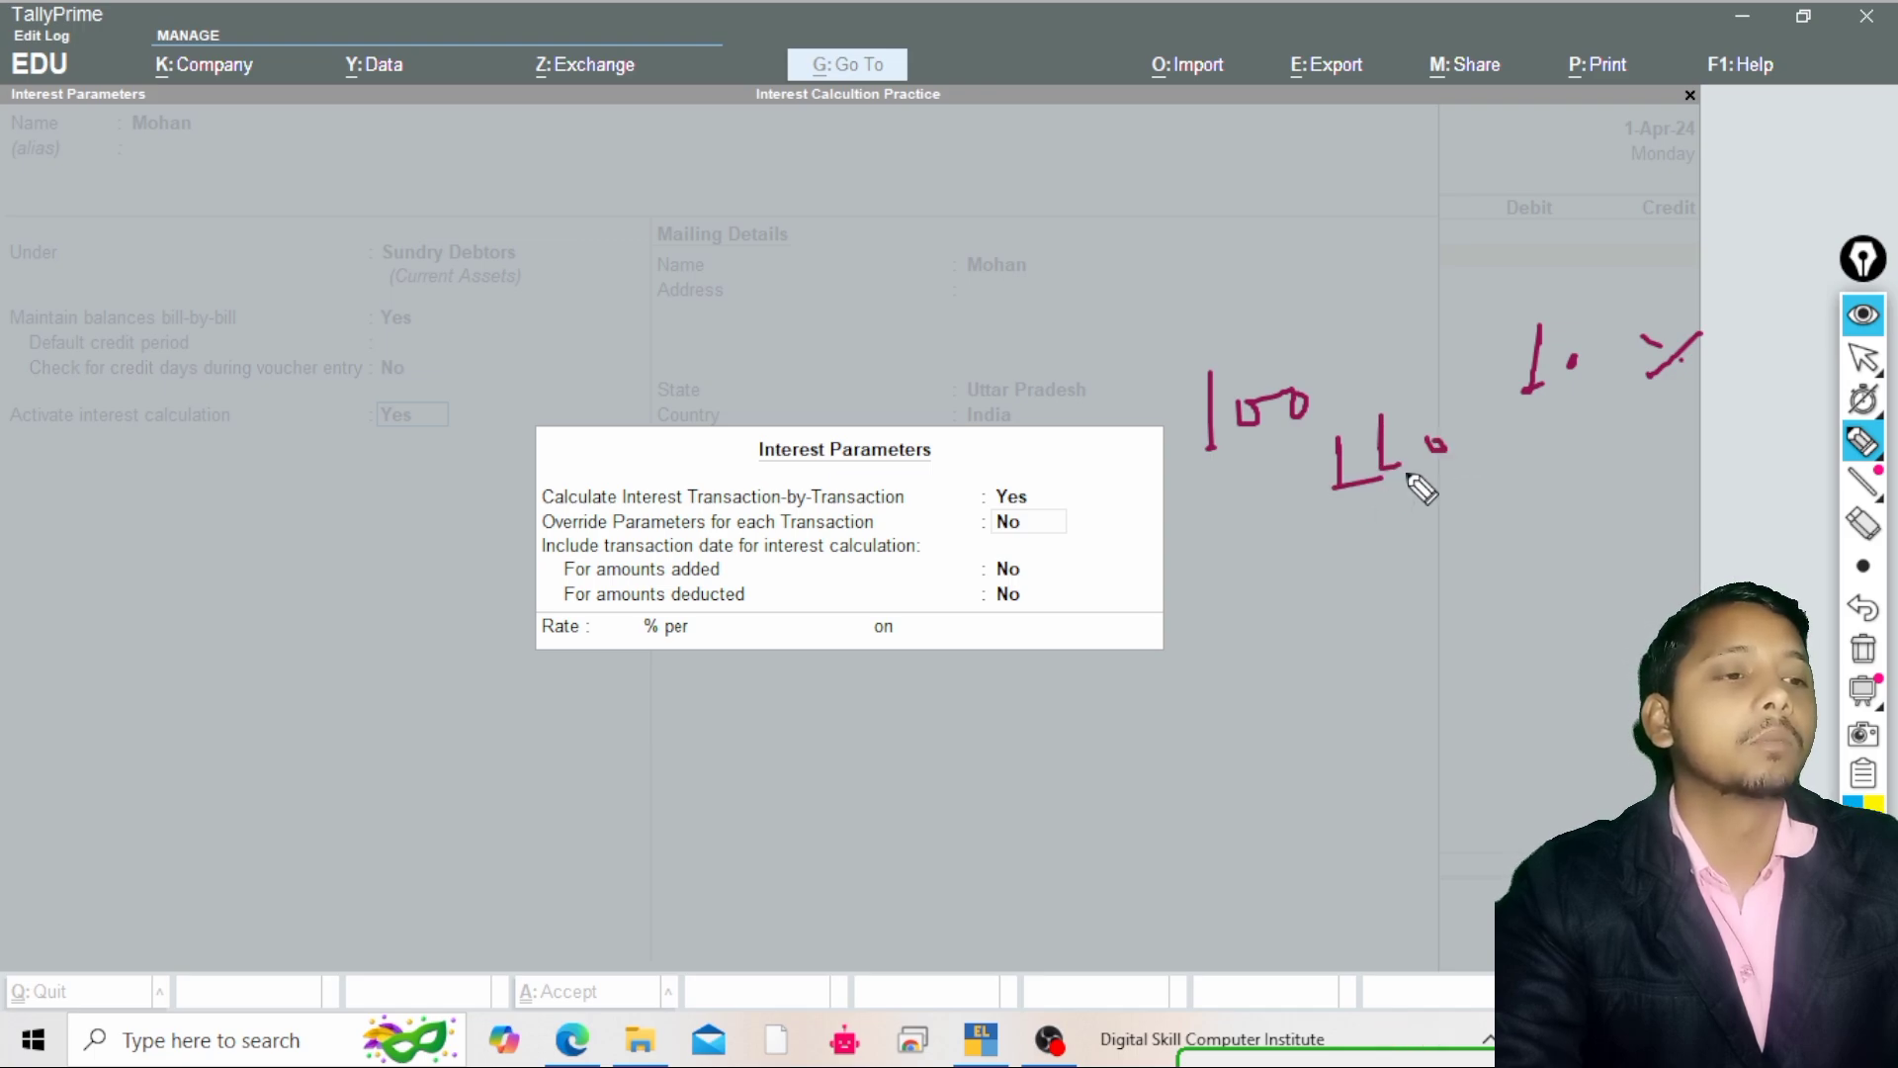
mouse_move(1358, 489)
left_mouse_down()
mouse_move(1468, 465)
mouse_move(1443, 549)
mouse_move(1509, 556)
mouse_move(1419, 494)
left_mouse_up()
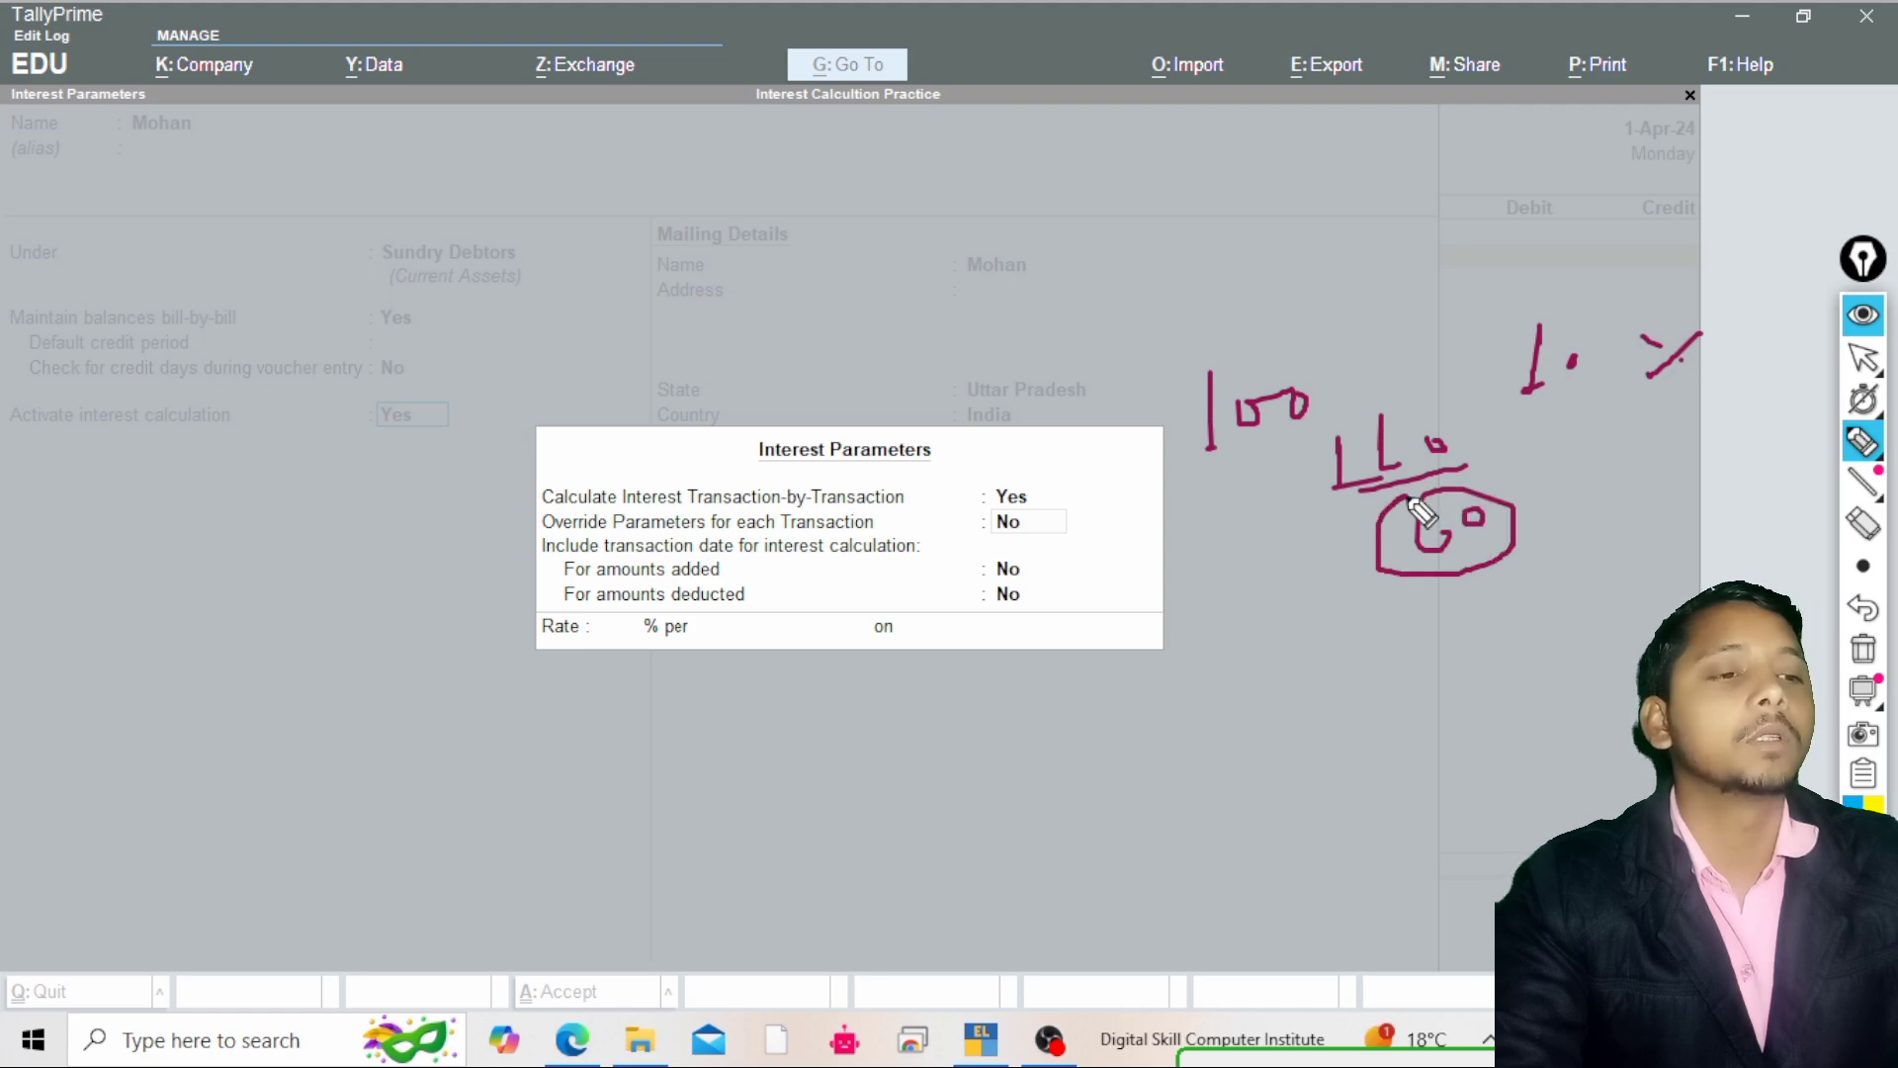
left_click(1416, 615)
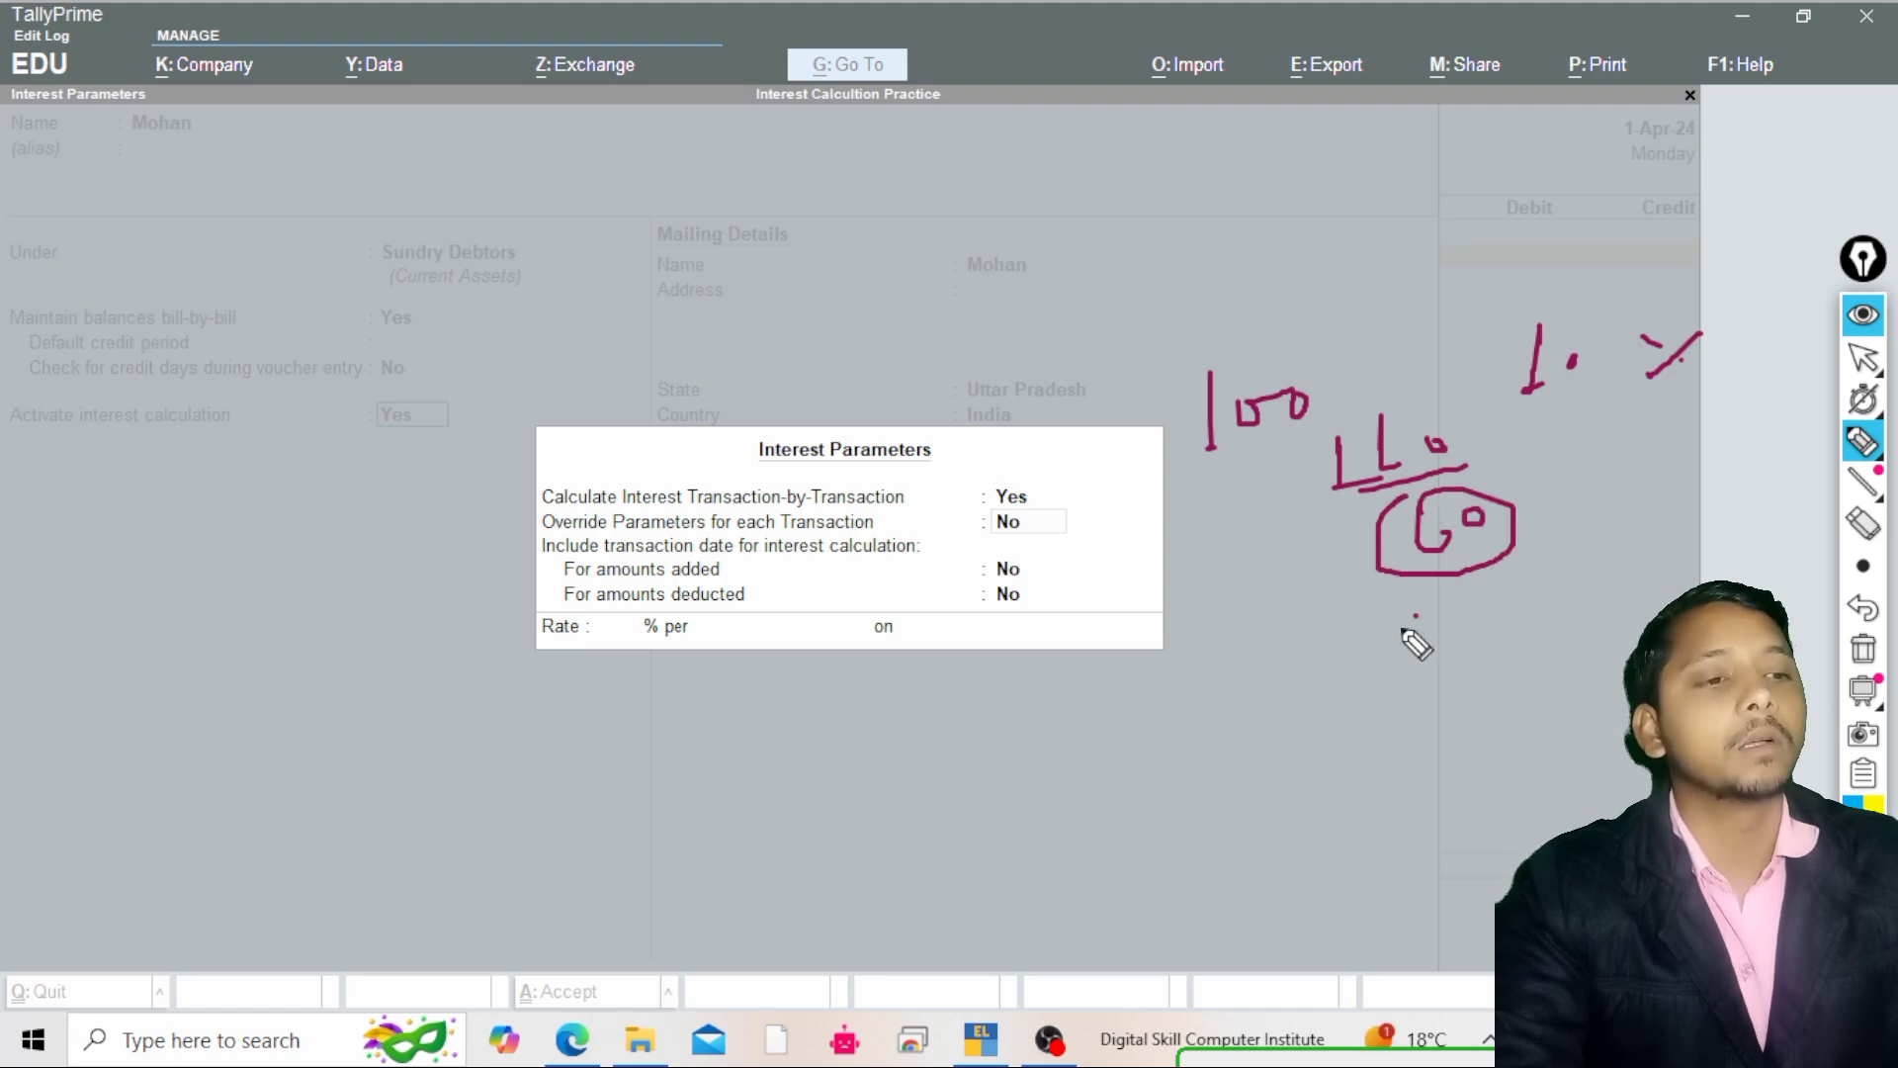
left_click_drag(1415, 617, 1359, 671)
left_click_drag(1426, 623, 1428, 625)
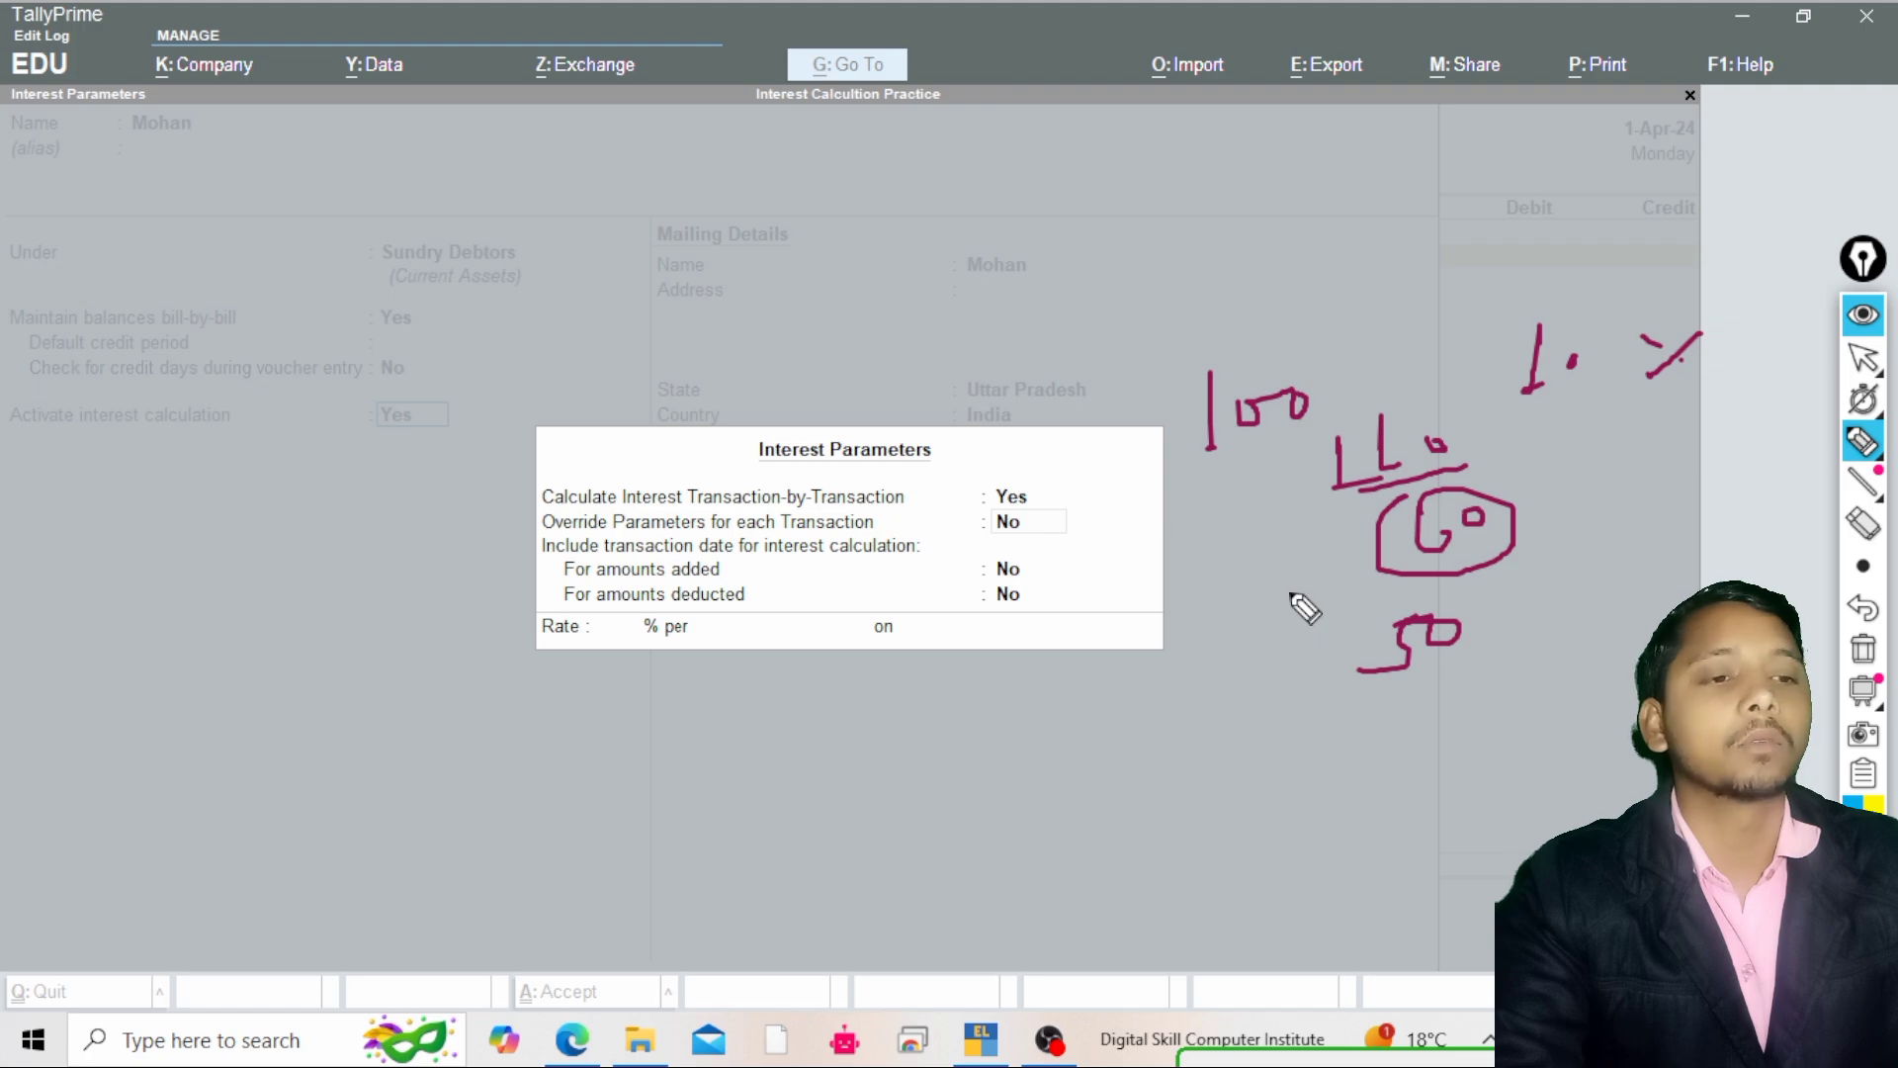
left_click(986, 492)
mouse_move(987, 494)
left_mouse_down()
mouse_move(1077, 505)
mouse_move(989, 482)
left_mouse_up()
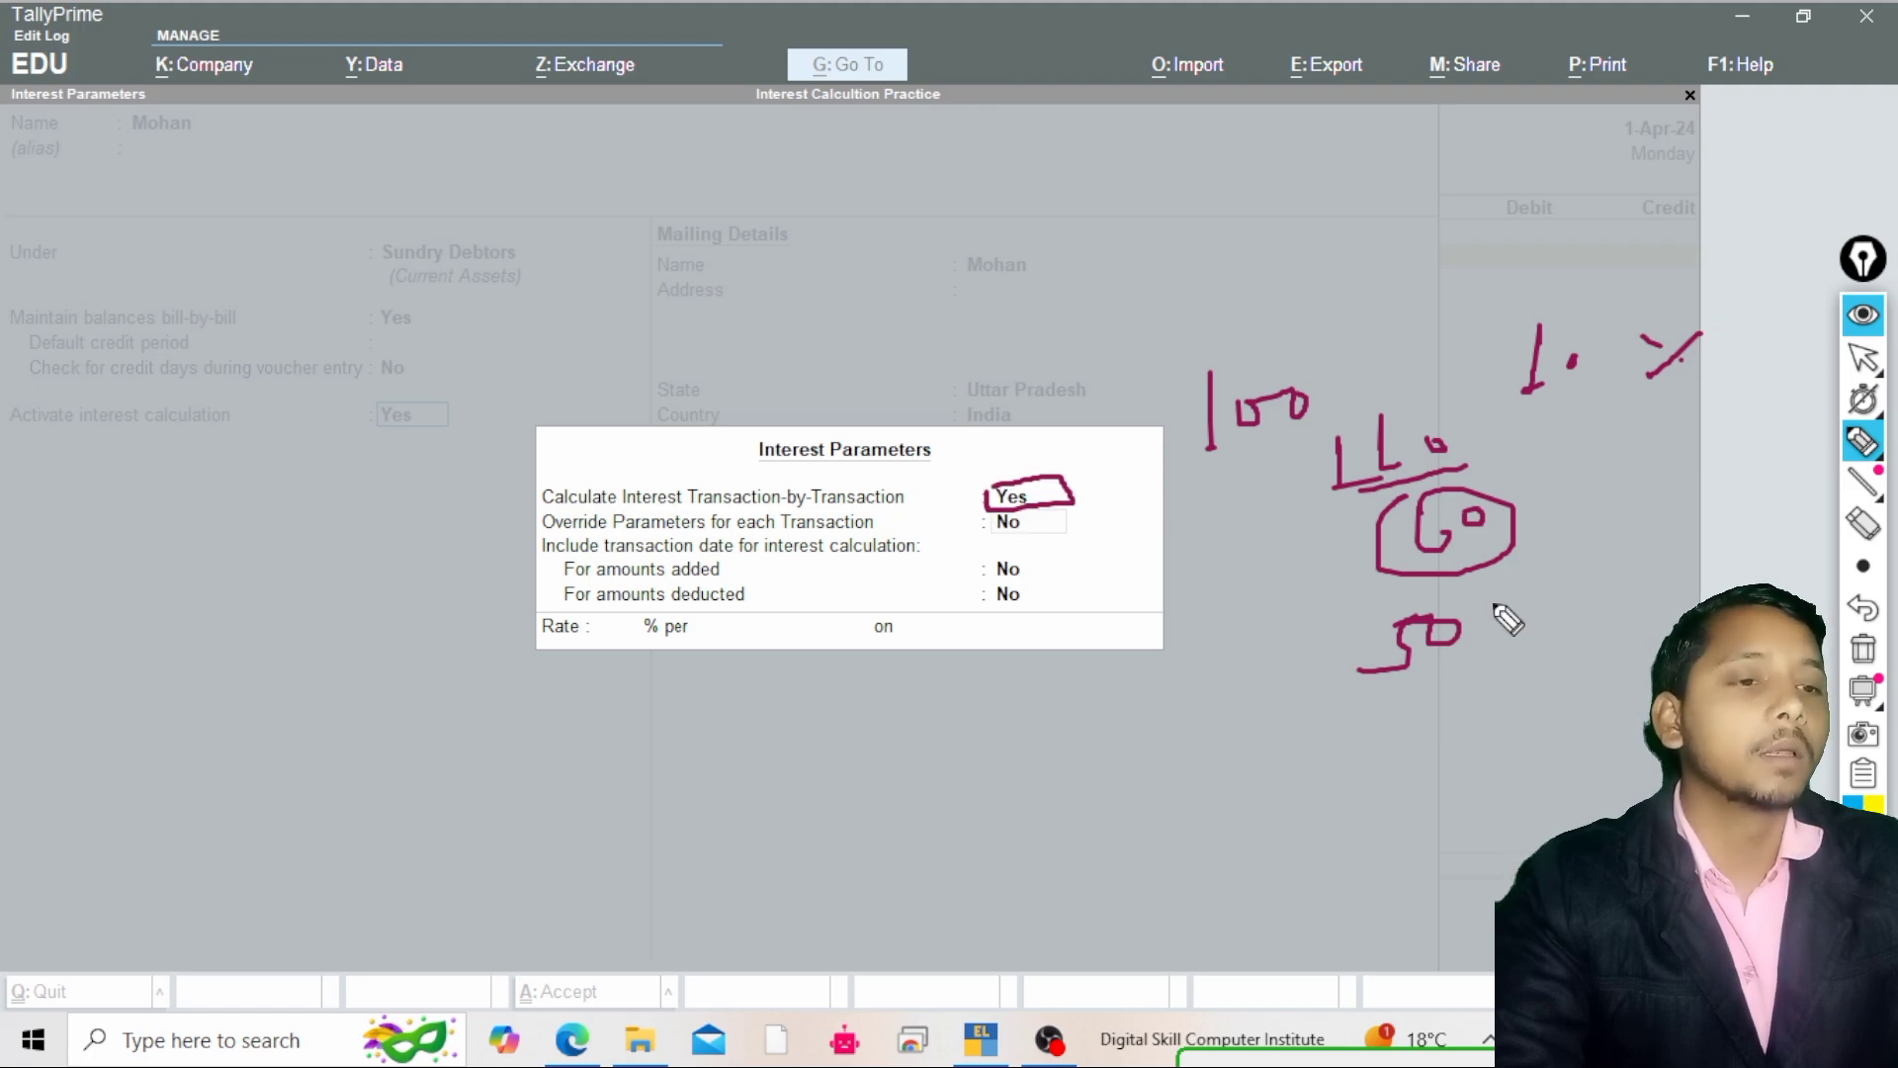
left_click_drag(1495, 606, 1480, 595)
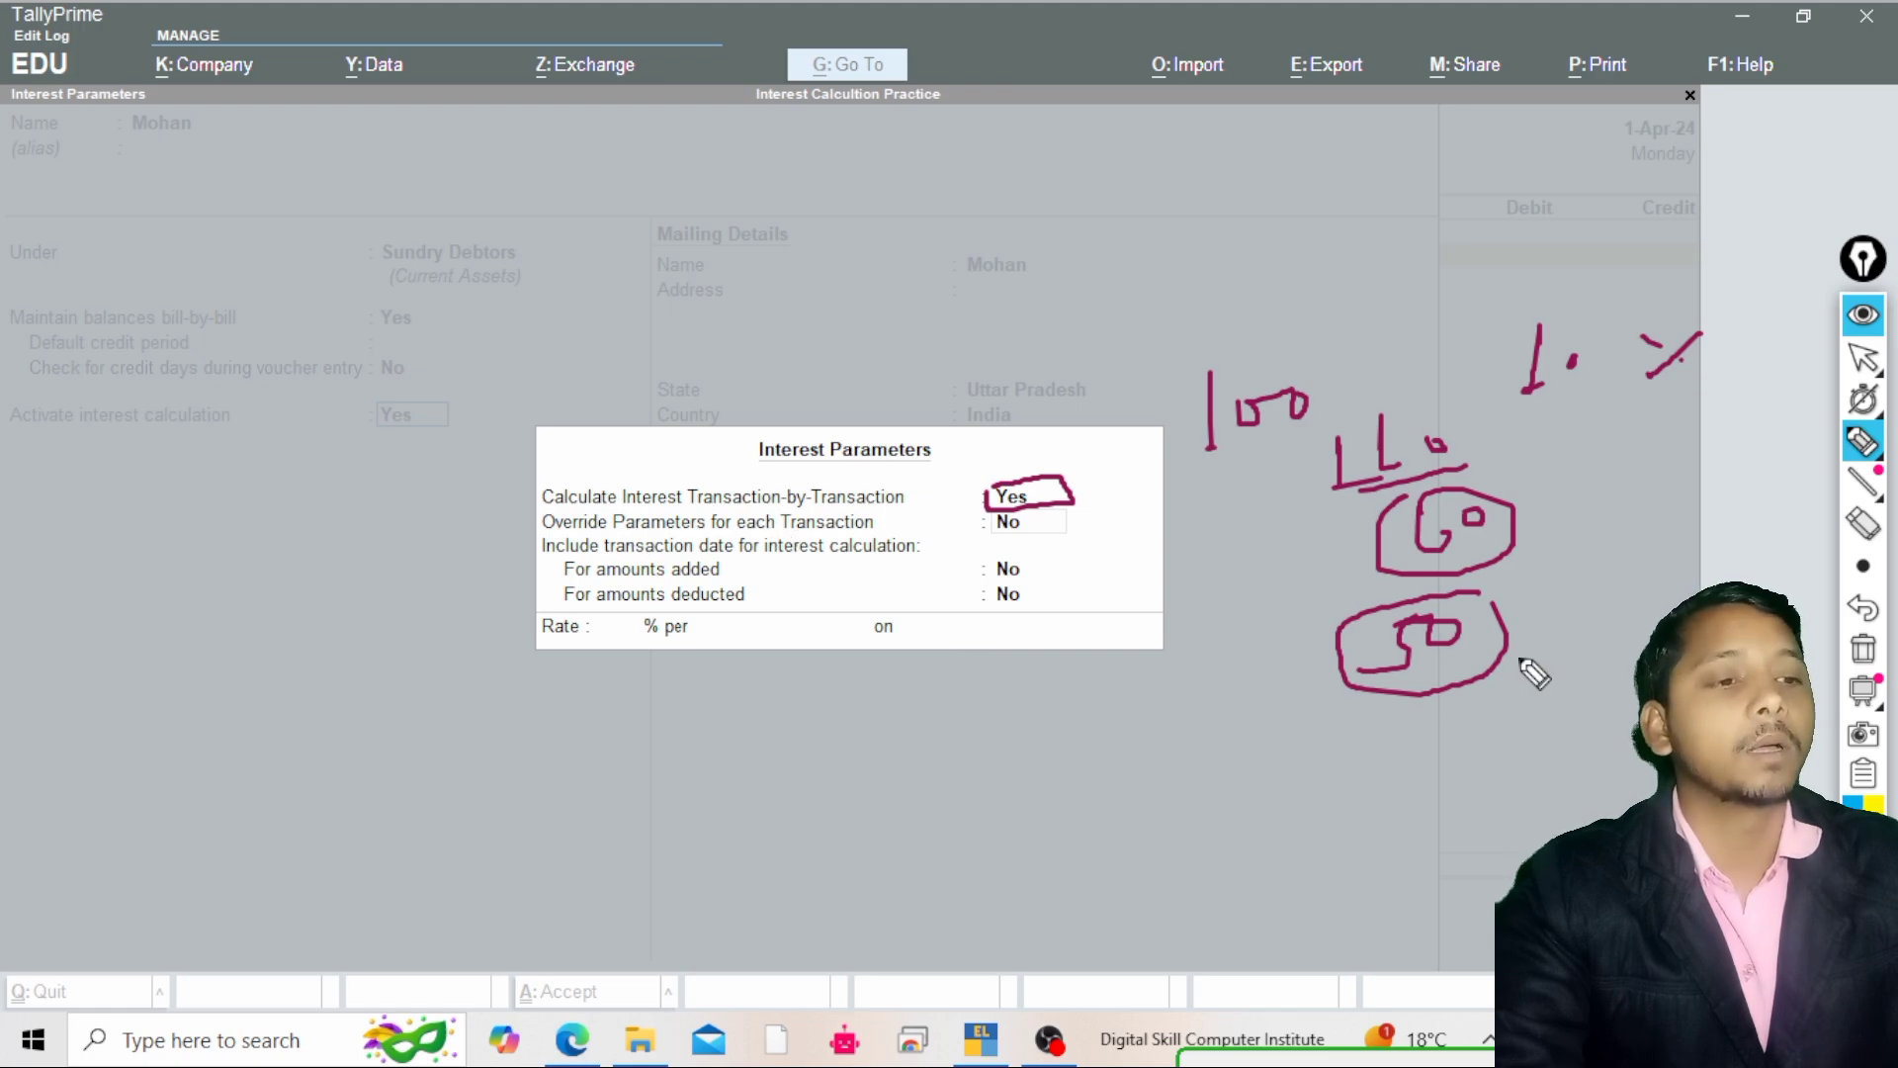
left_click_drag(1510, 656, 1527, 644)
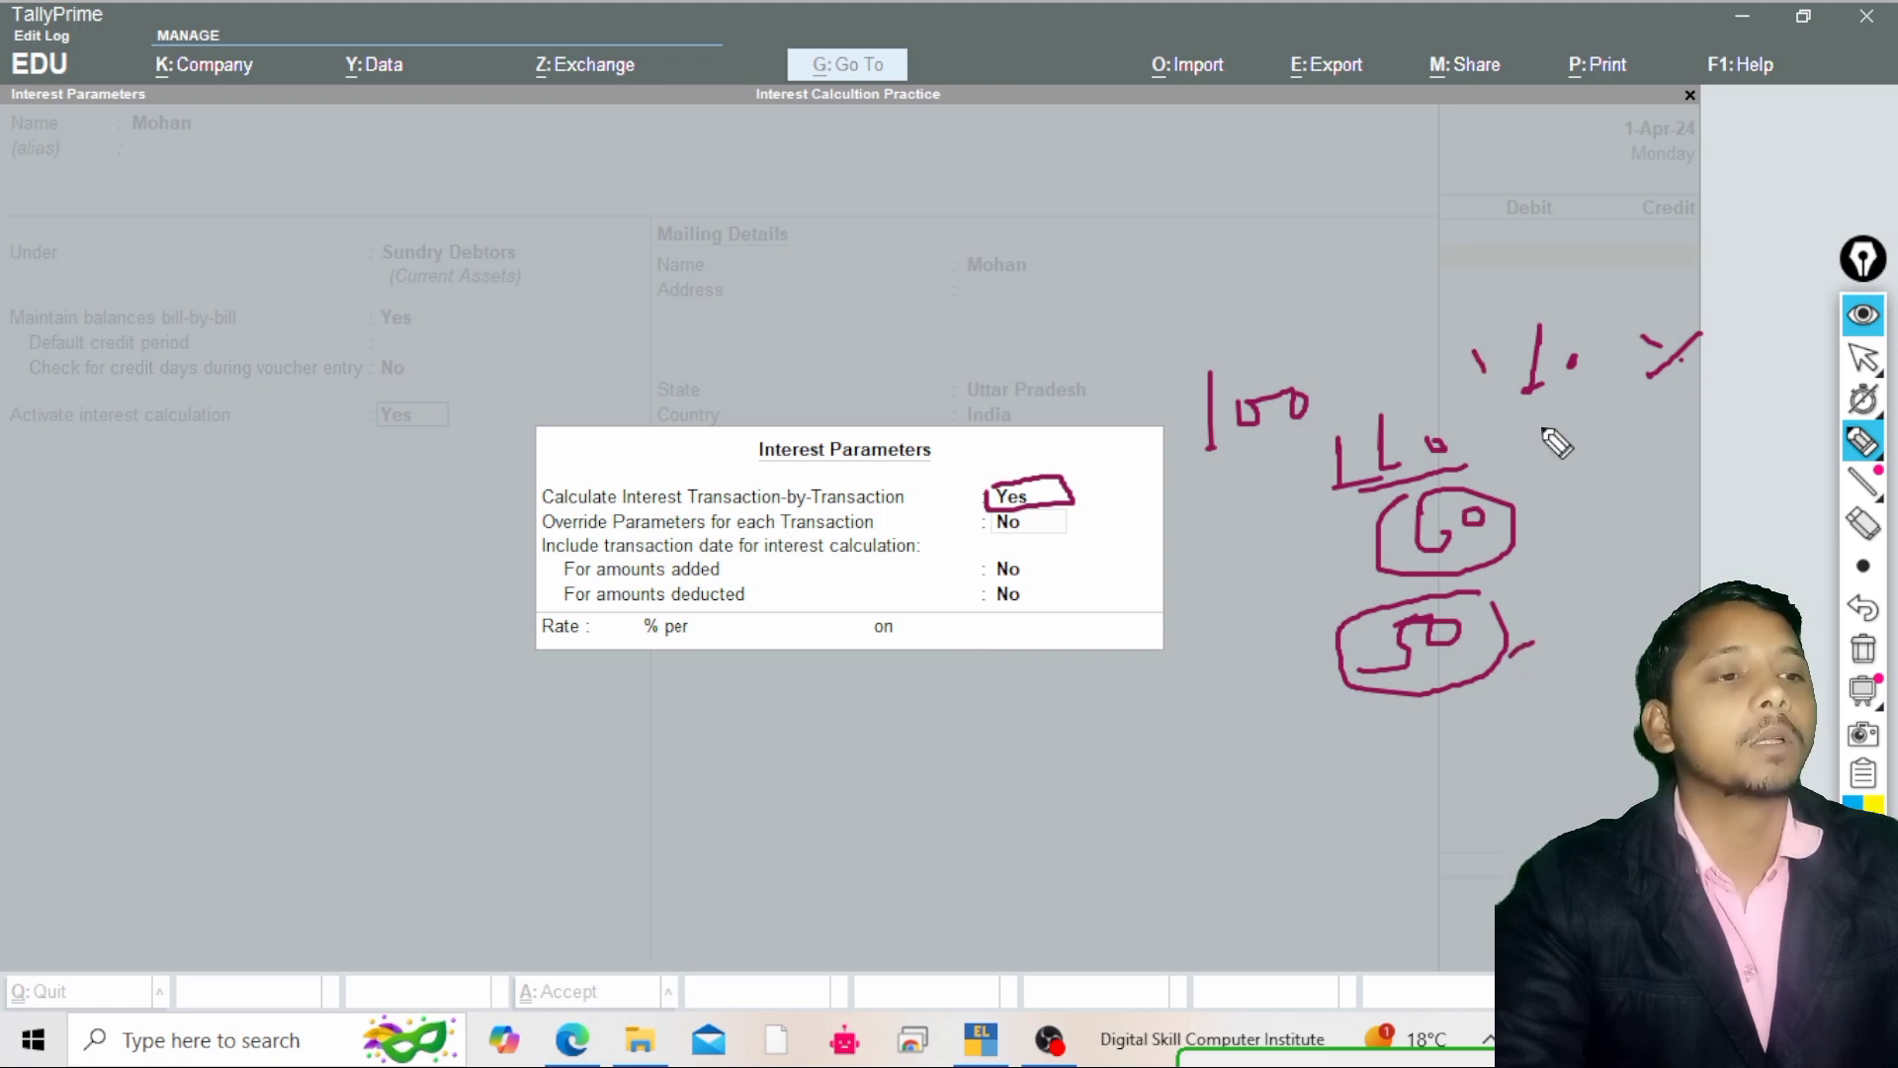
mouse_move(1473, 348)
left_mouse_down()
mouse_move(1580, 304)
mouse_move(1521, 394)
left_mouse_up()
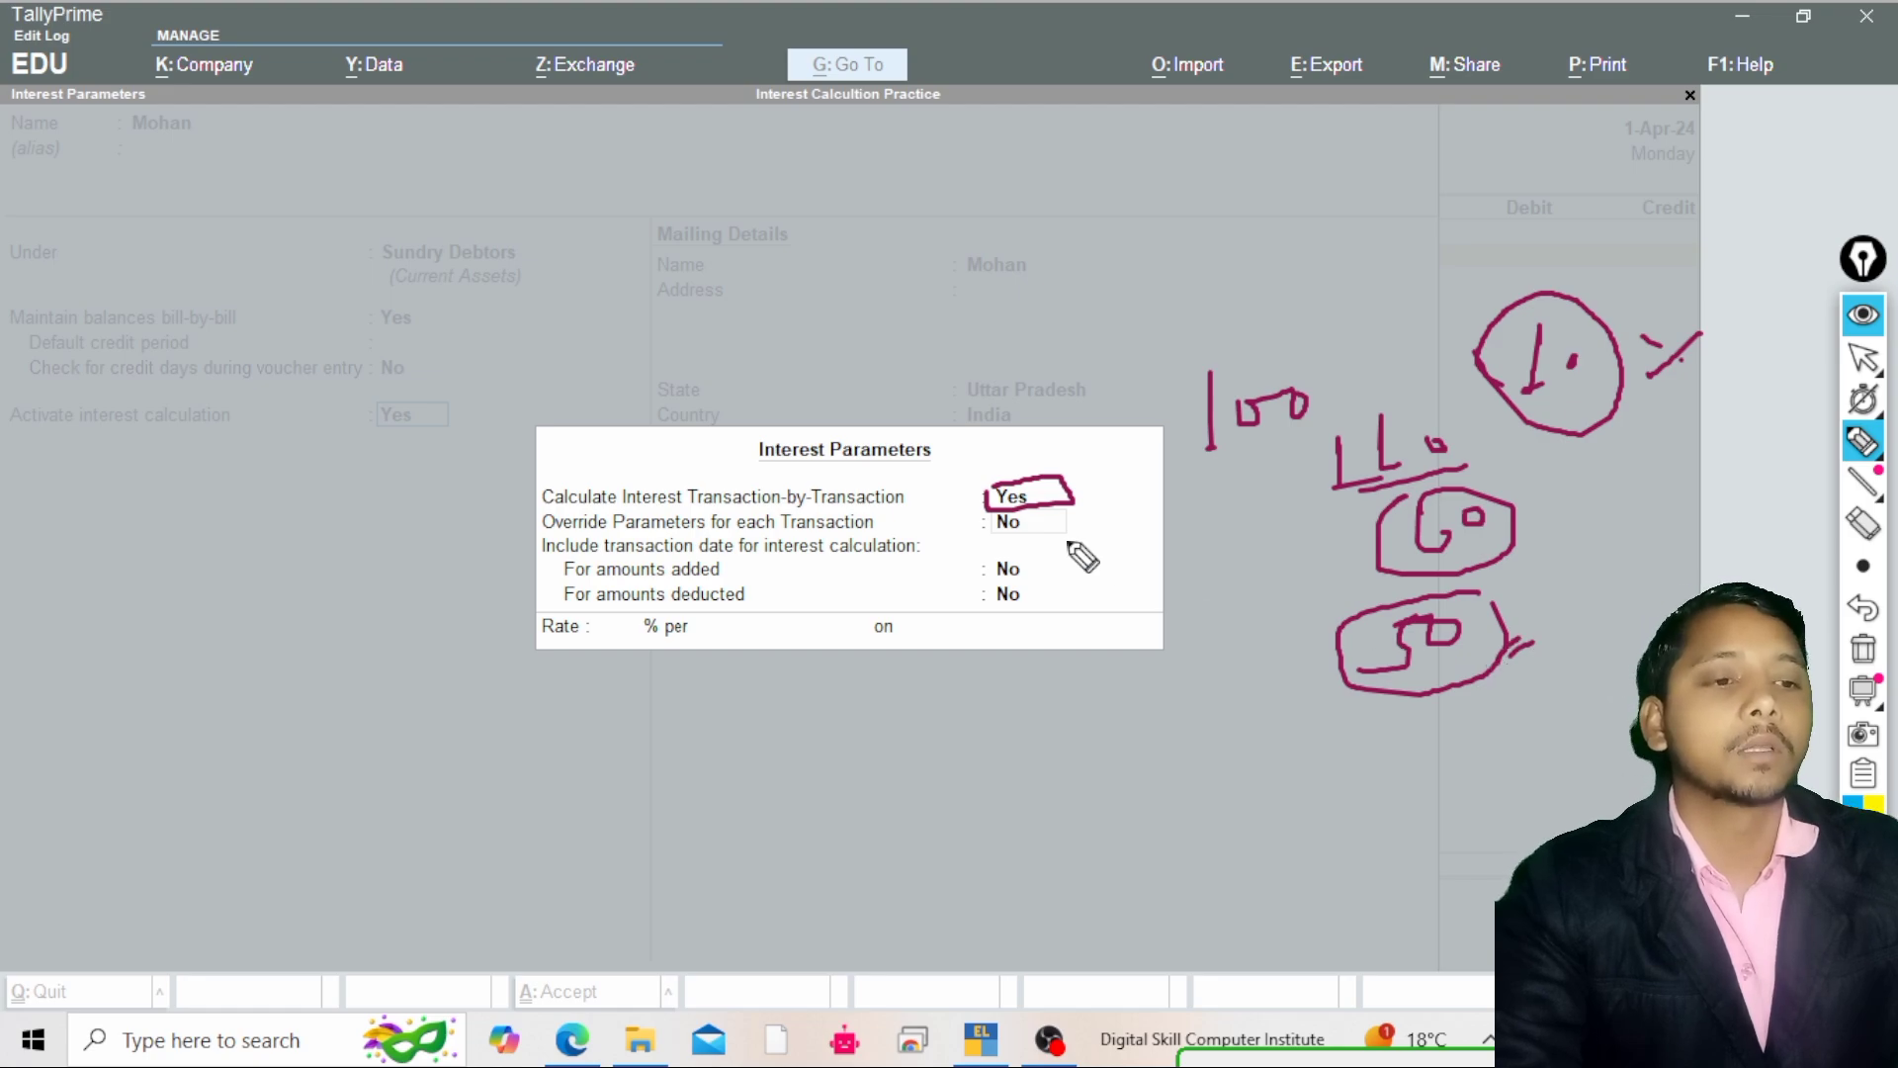
mouse_move(992, 516)
left_mouse_down()
mouse_move(994, 536)
mouse_move(1064, 532)
left_mouse_up()
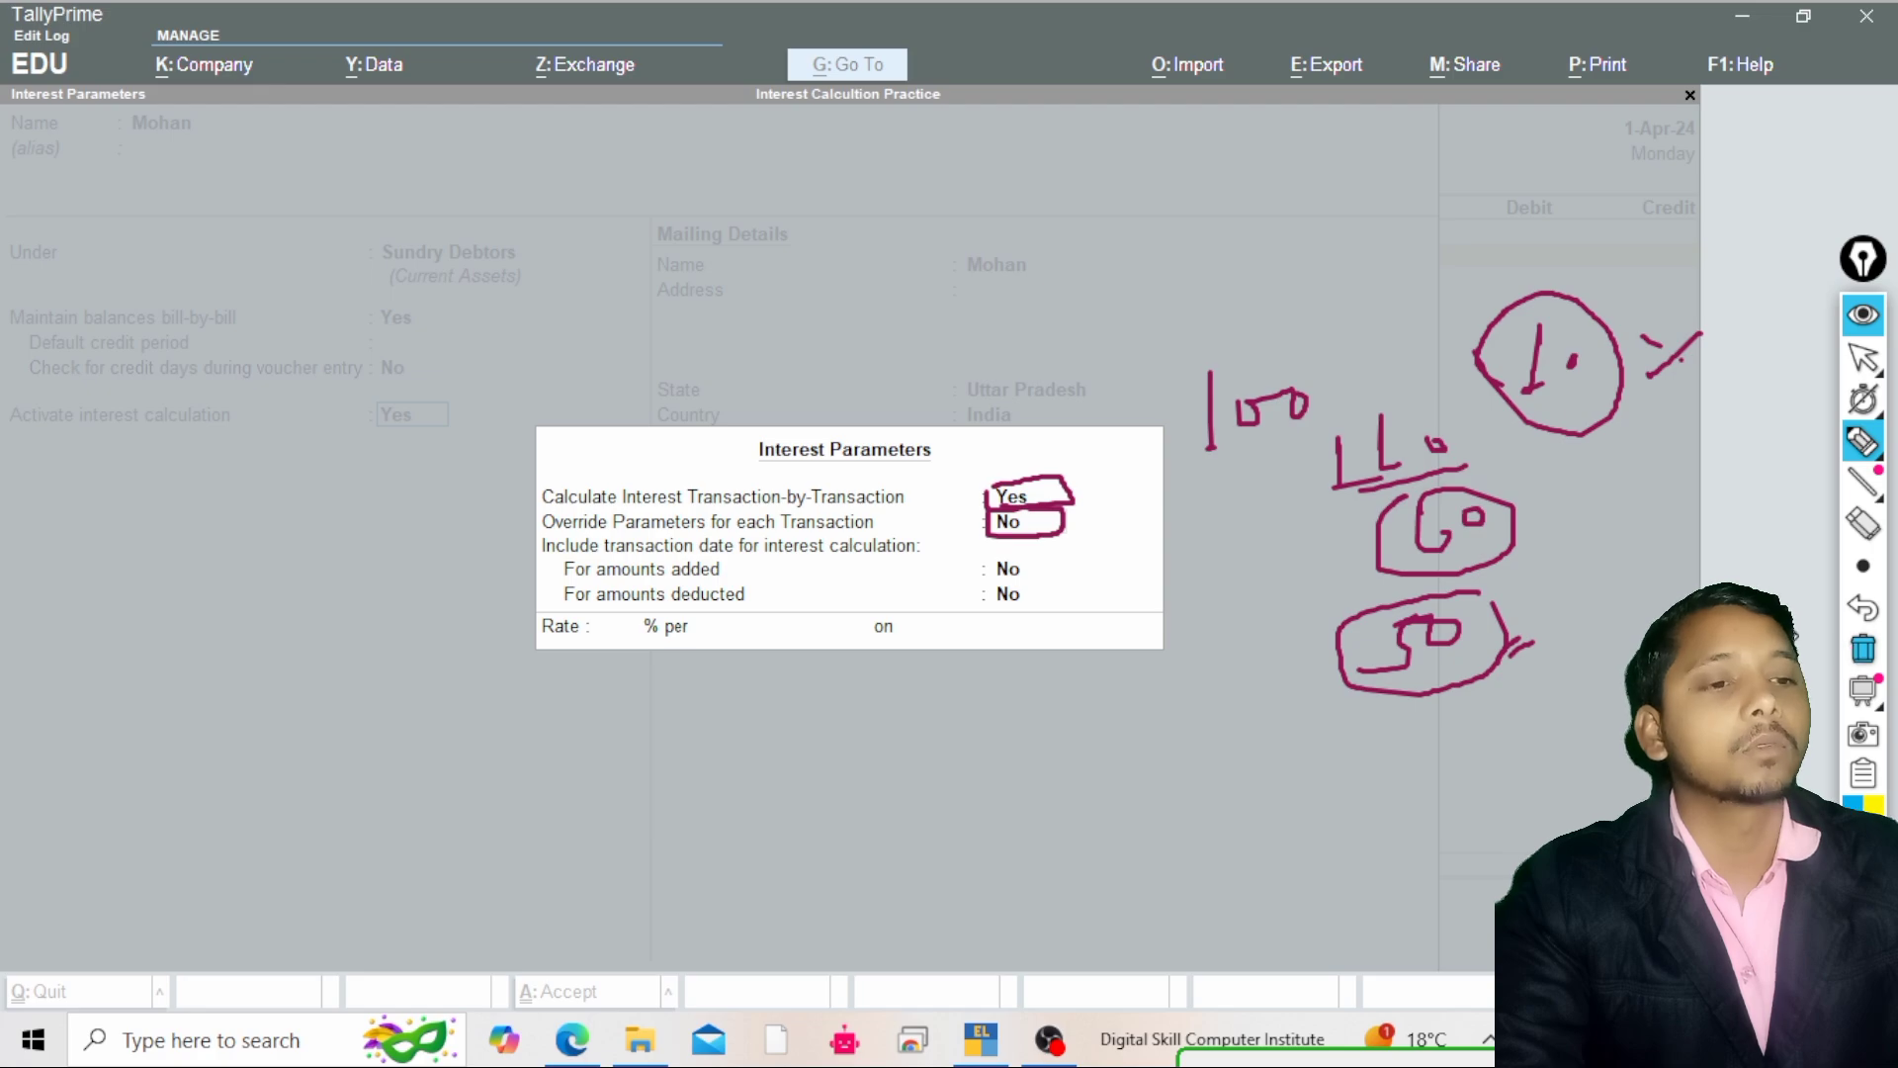
left_click(1862, 649)
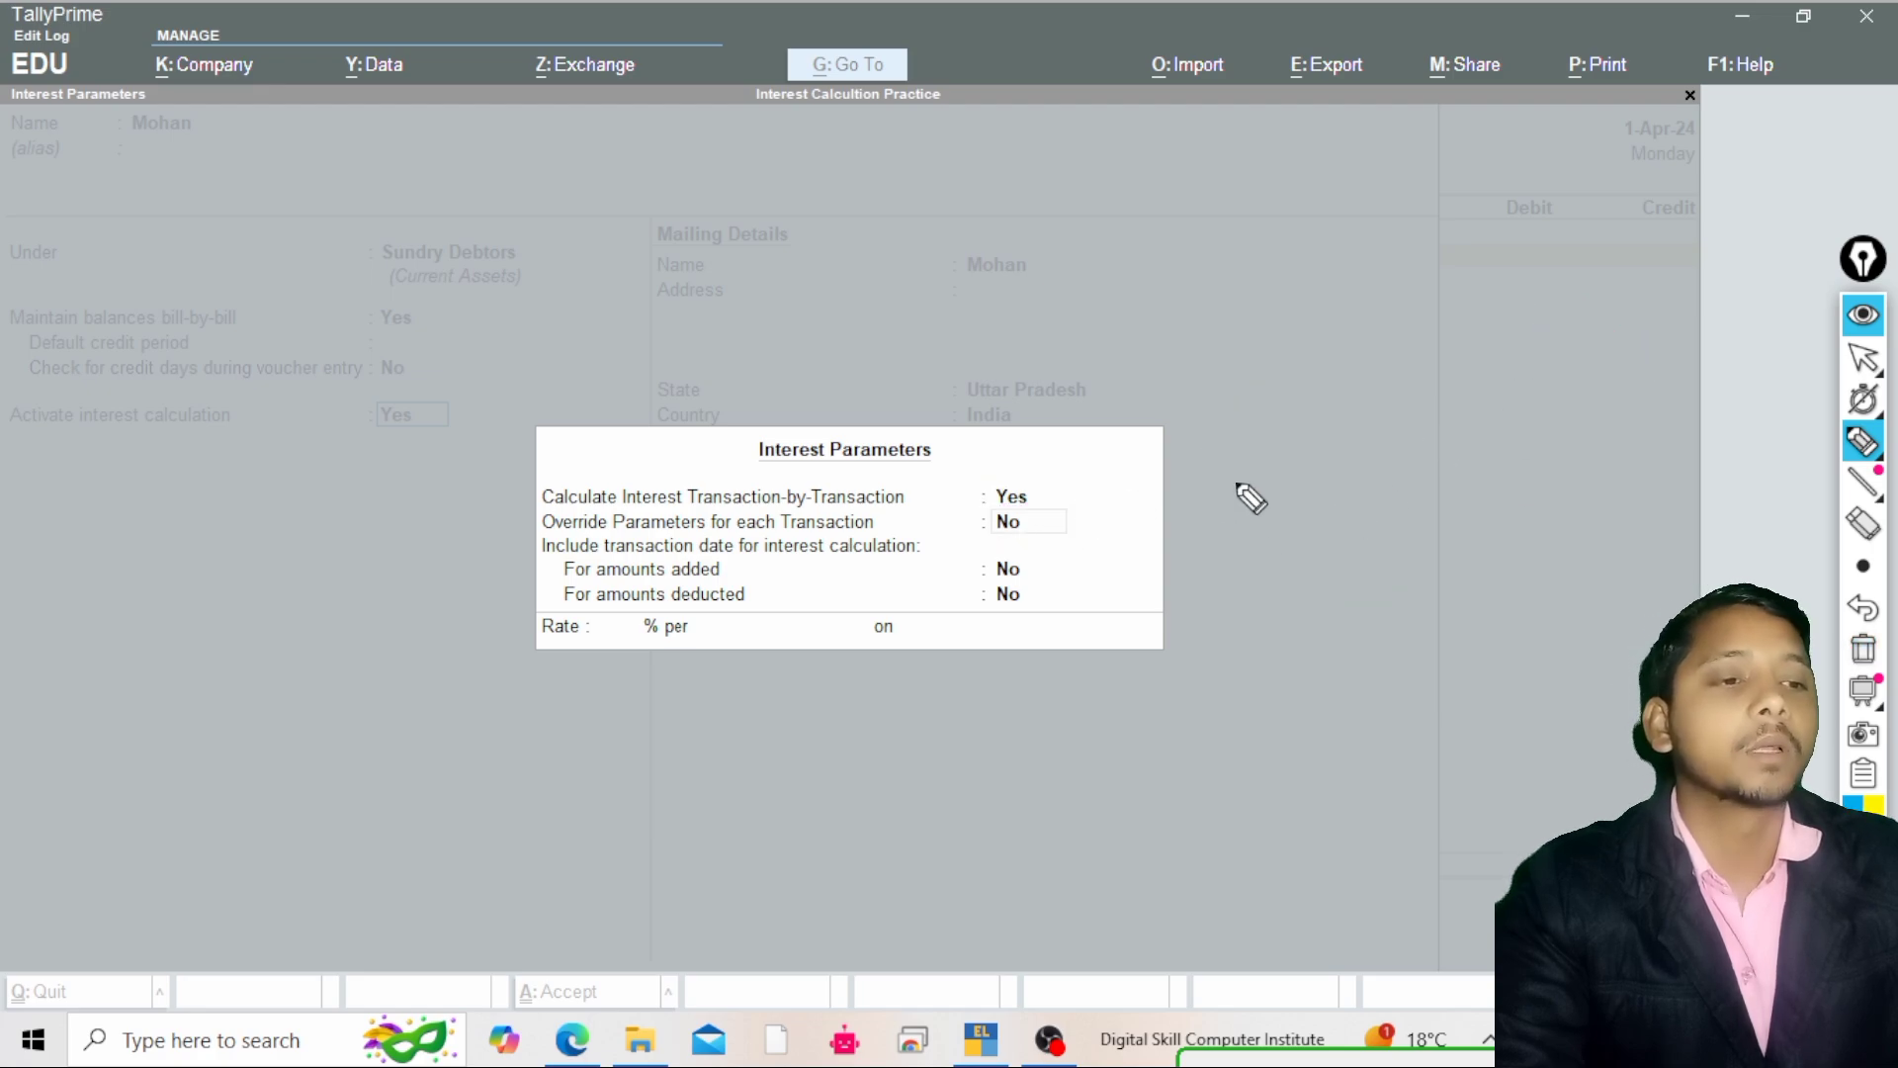
mouse_move(1233, 461)
left_mouse_down()
mouse_move(1231, 524)
mouse_move(1293, 510)
left_mouse_up()
left_click(1345, 467)
left_click_drag(1393, 421, 1359, 505)
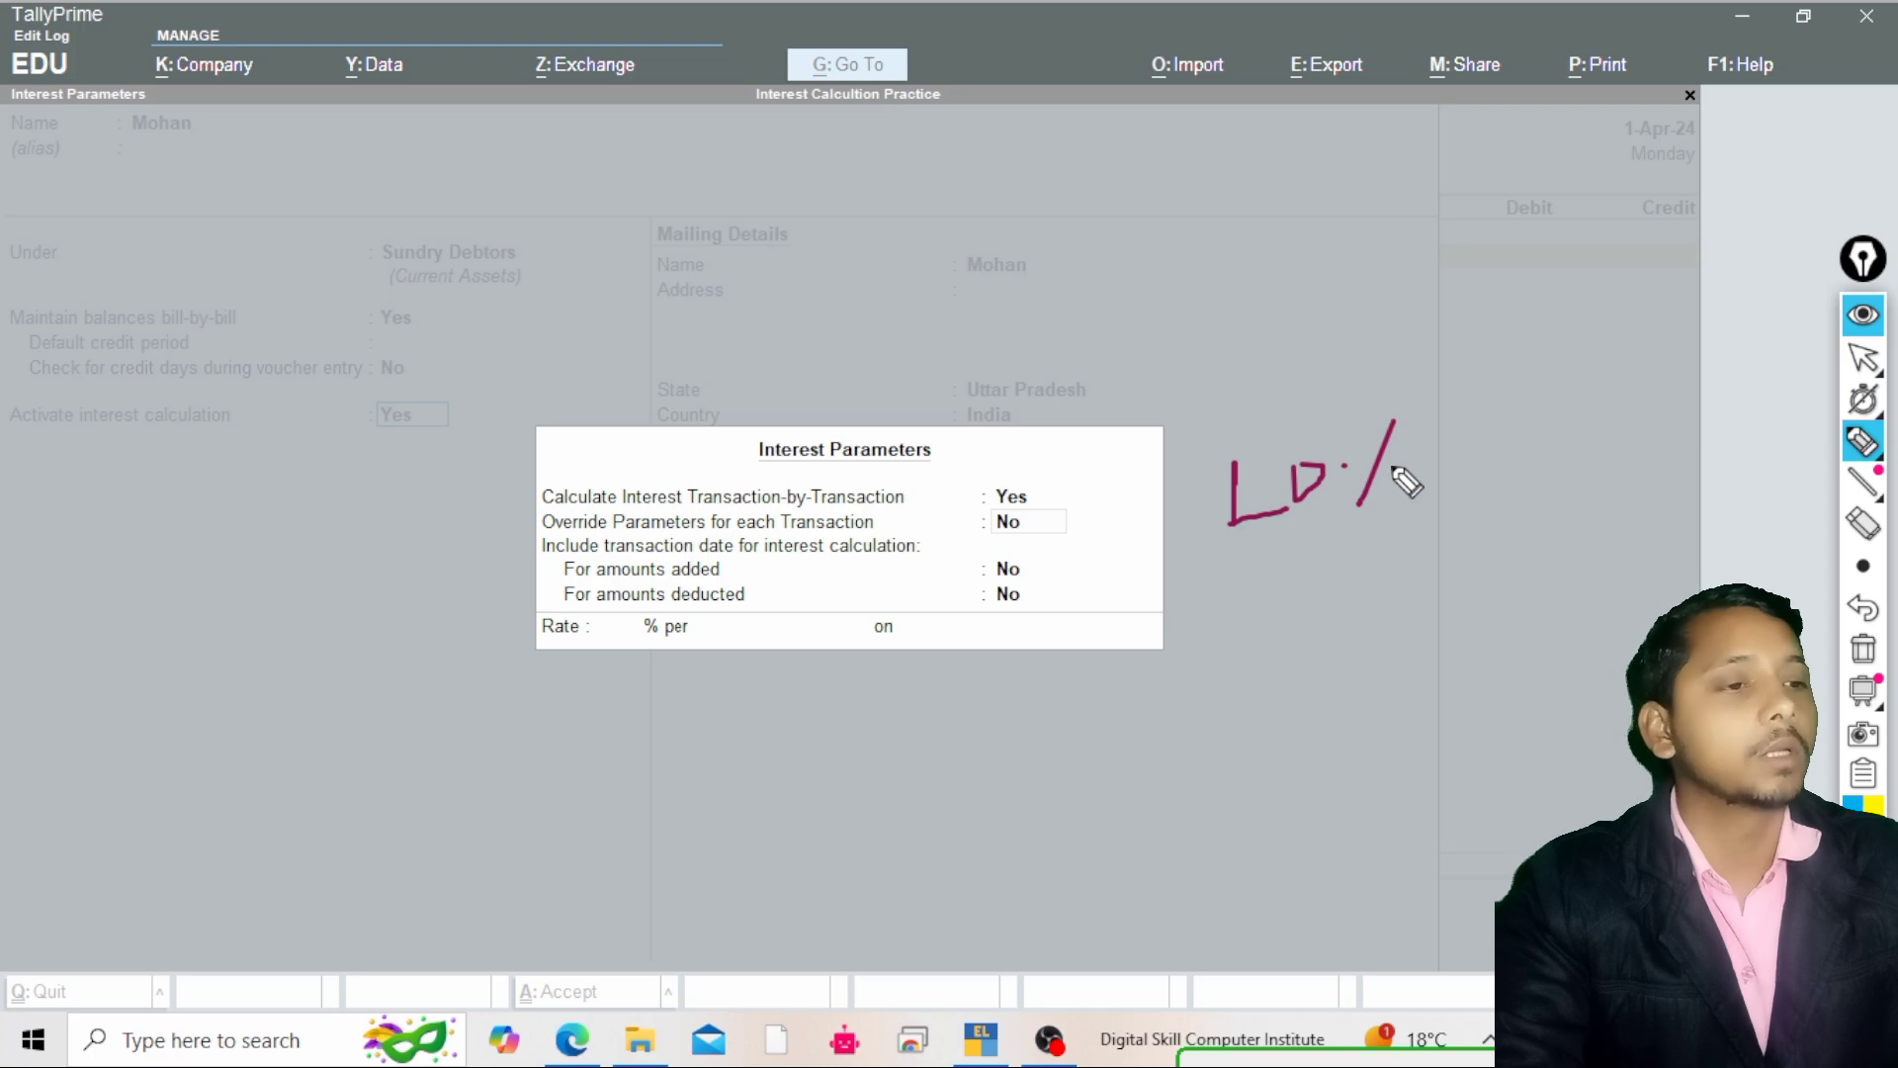
left_click(1390, 465)
left_click(1854, 647)
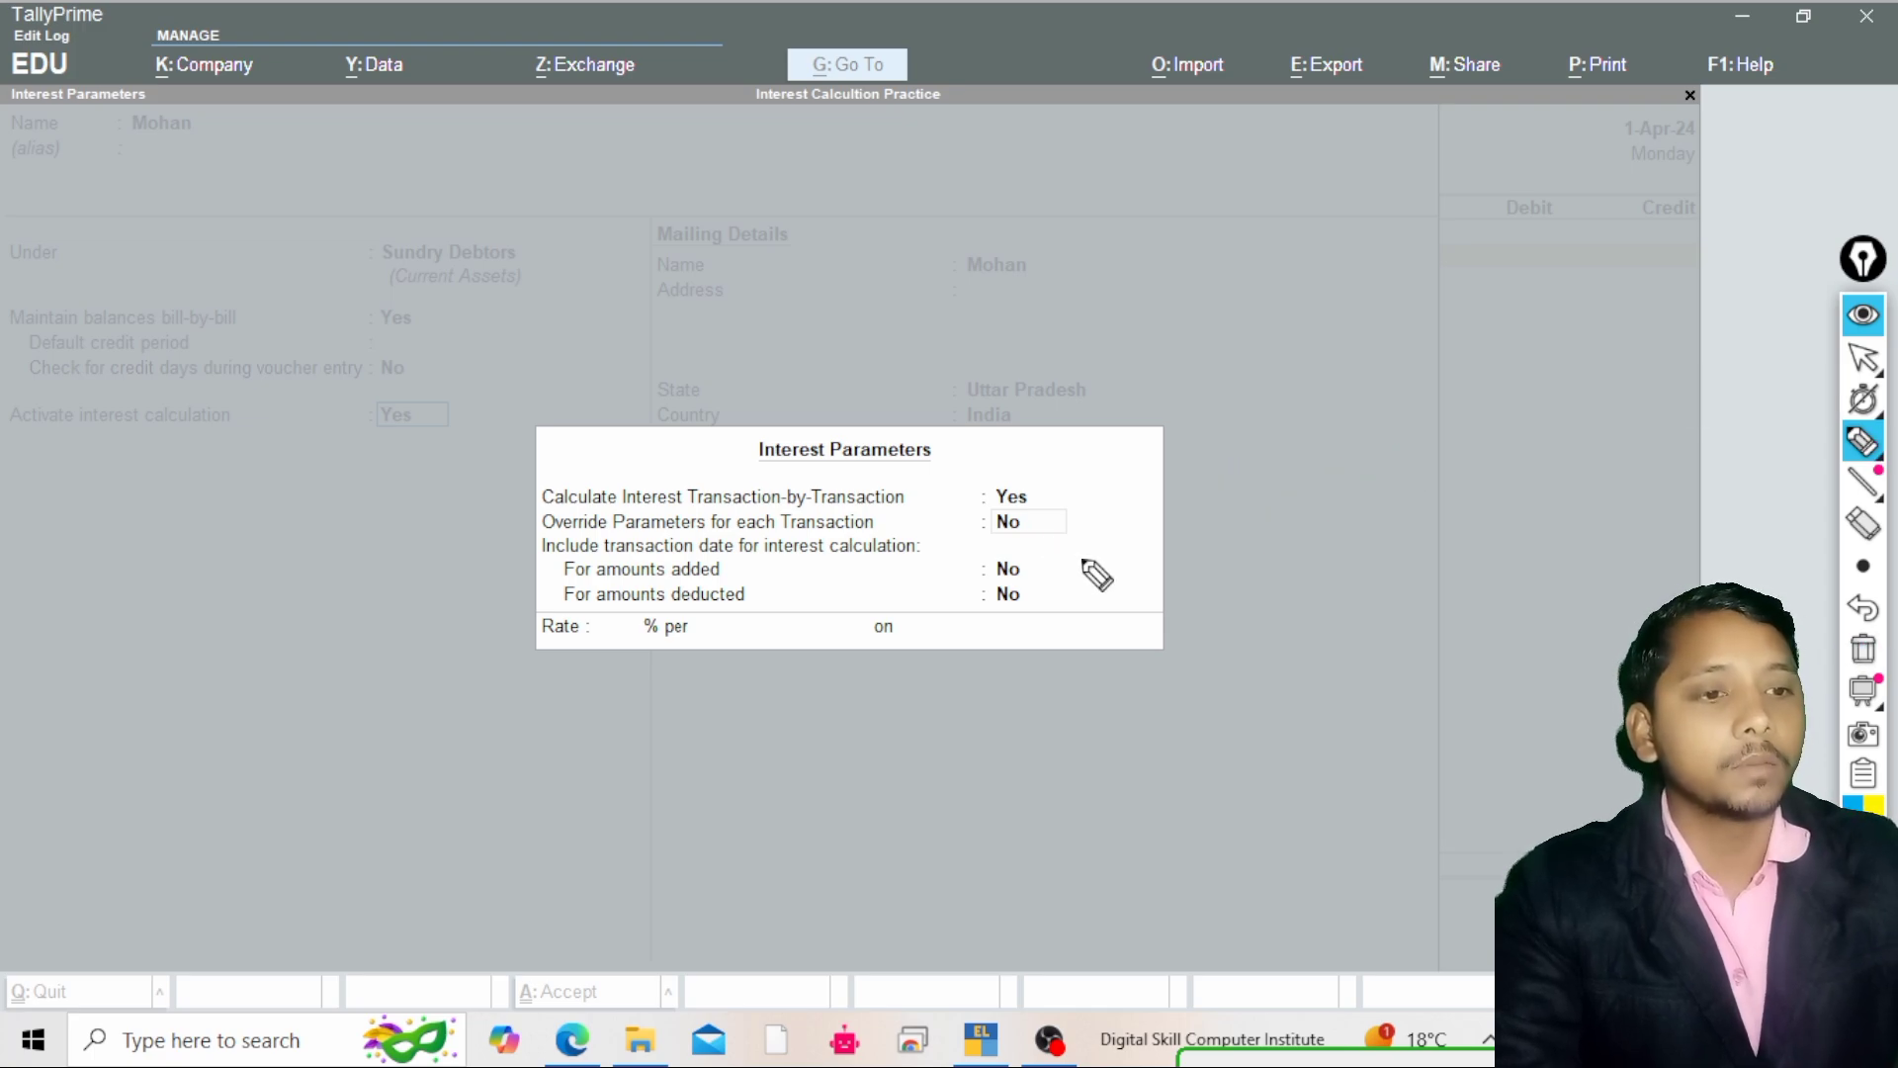
Keep Override Parameters for each Transaction set to No and move on
left_click(1863, 358)
left_click(1776, 358)
left_click(1351, 492)
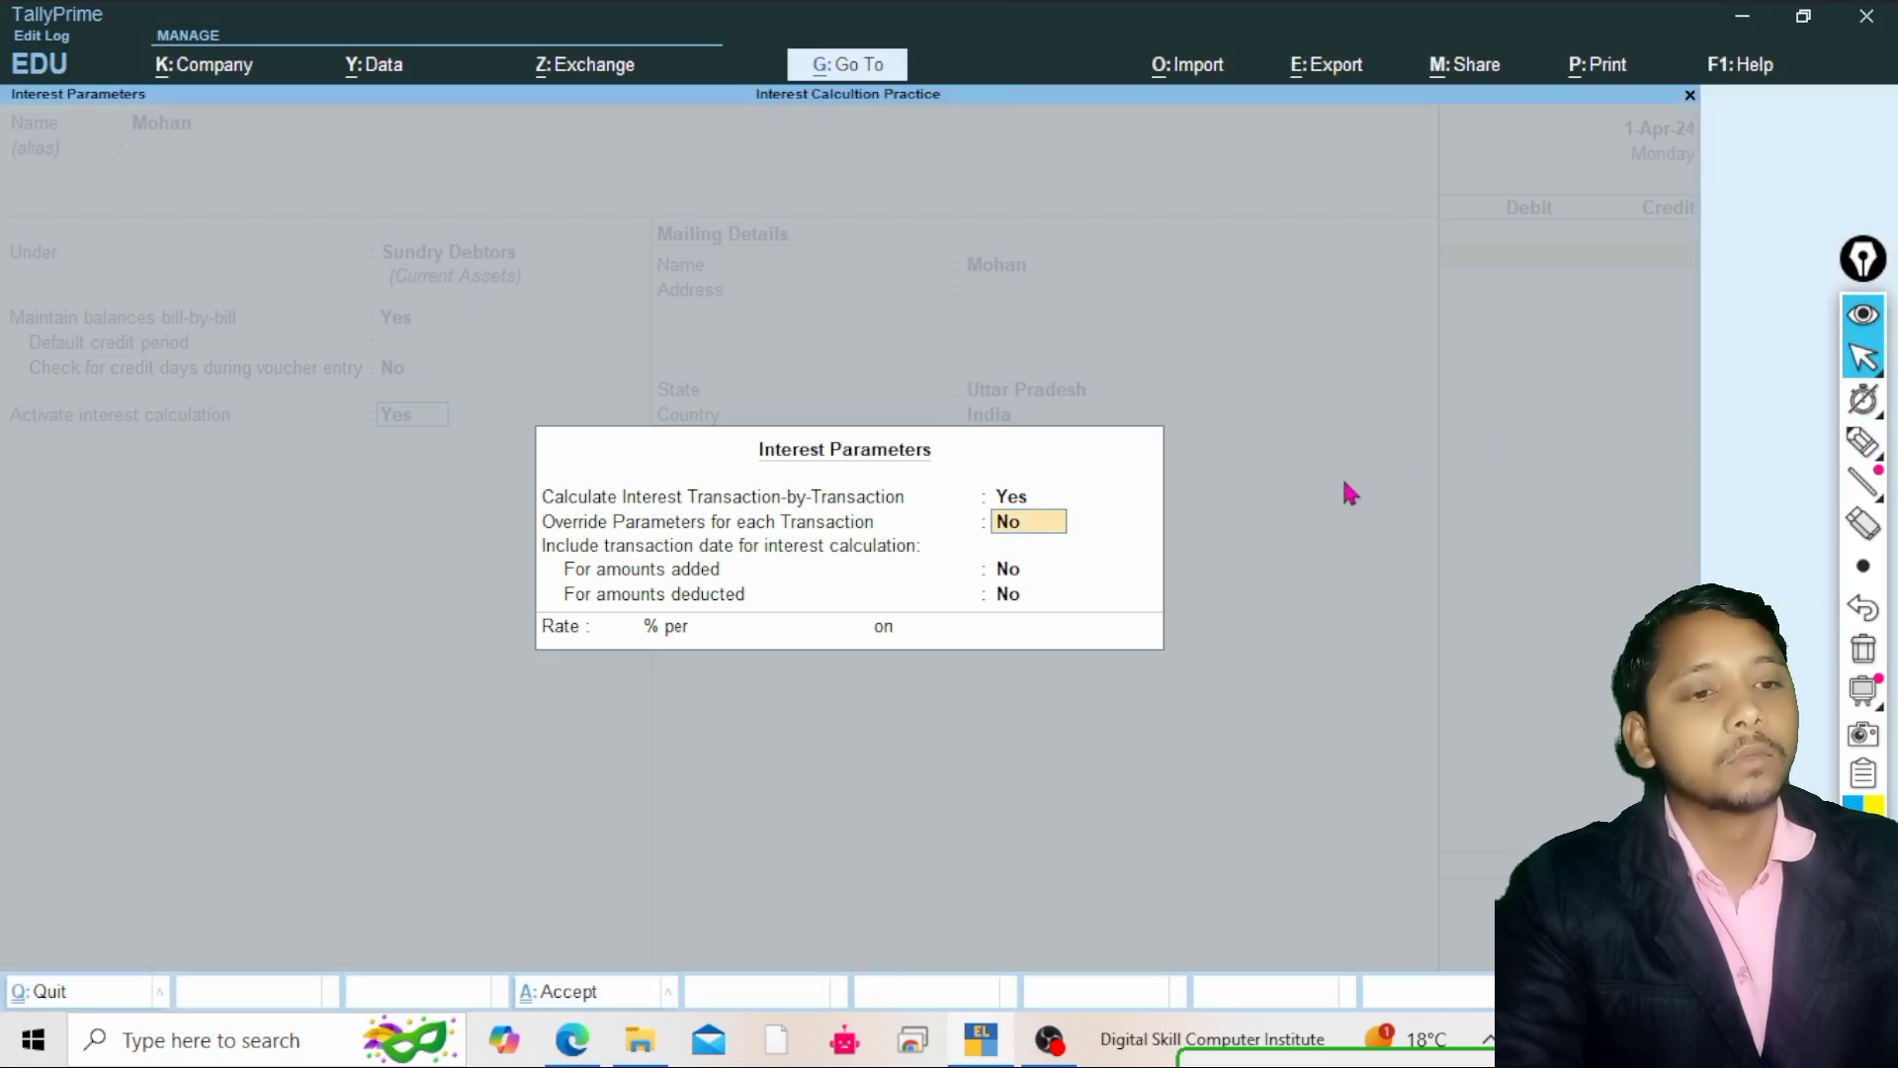
key("Return")
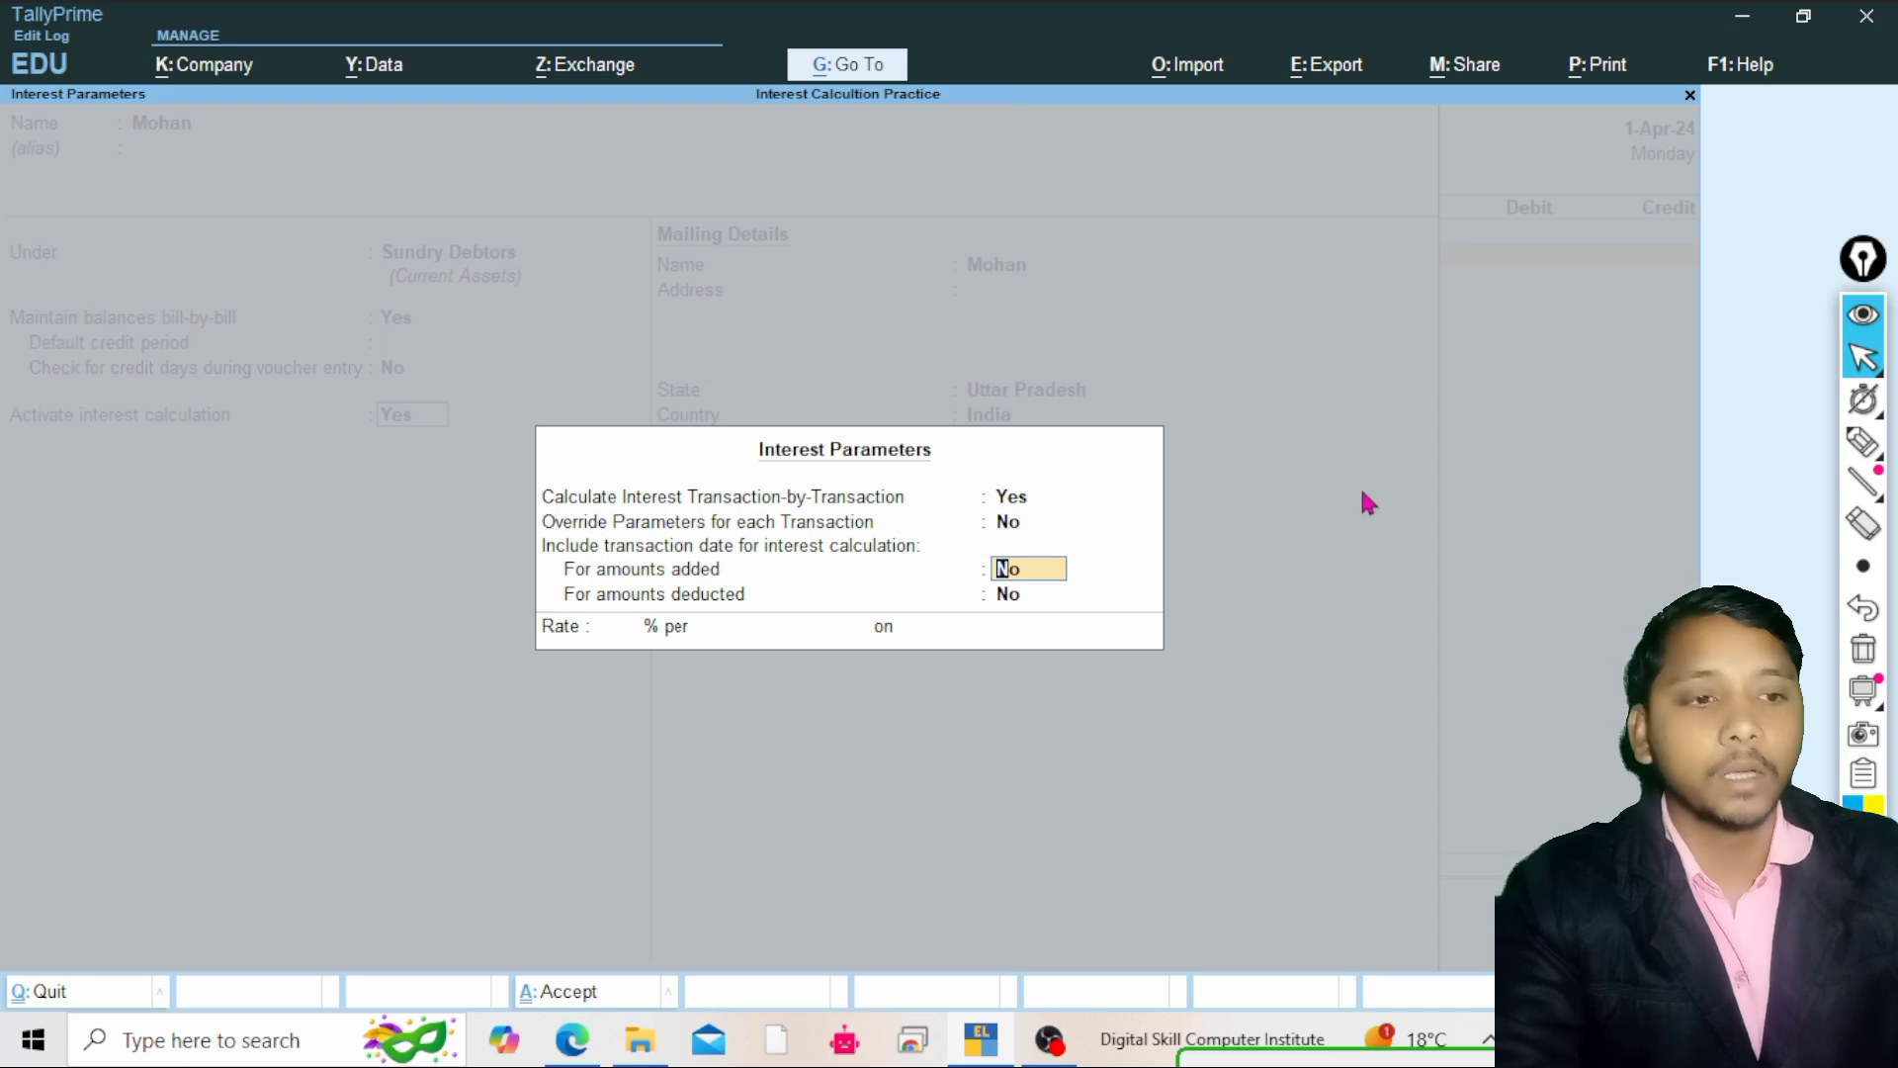
left_click(1862, 442)
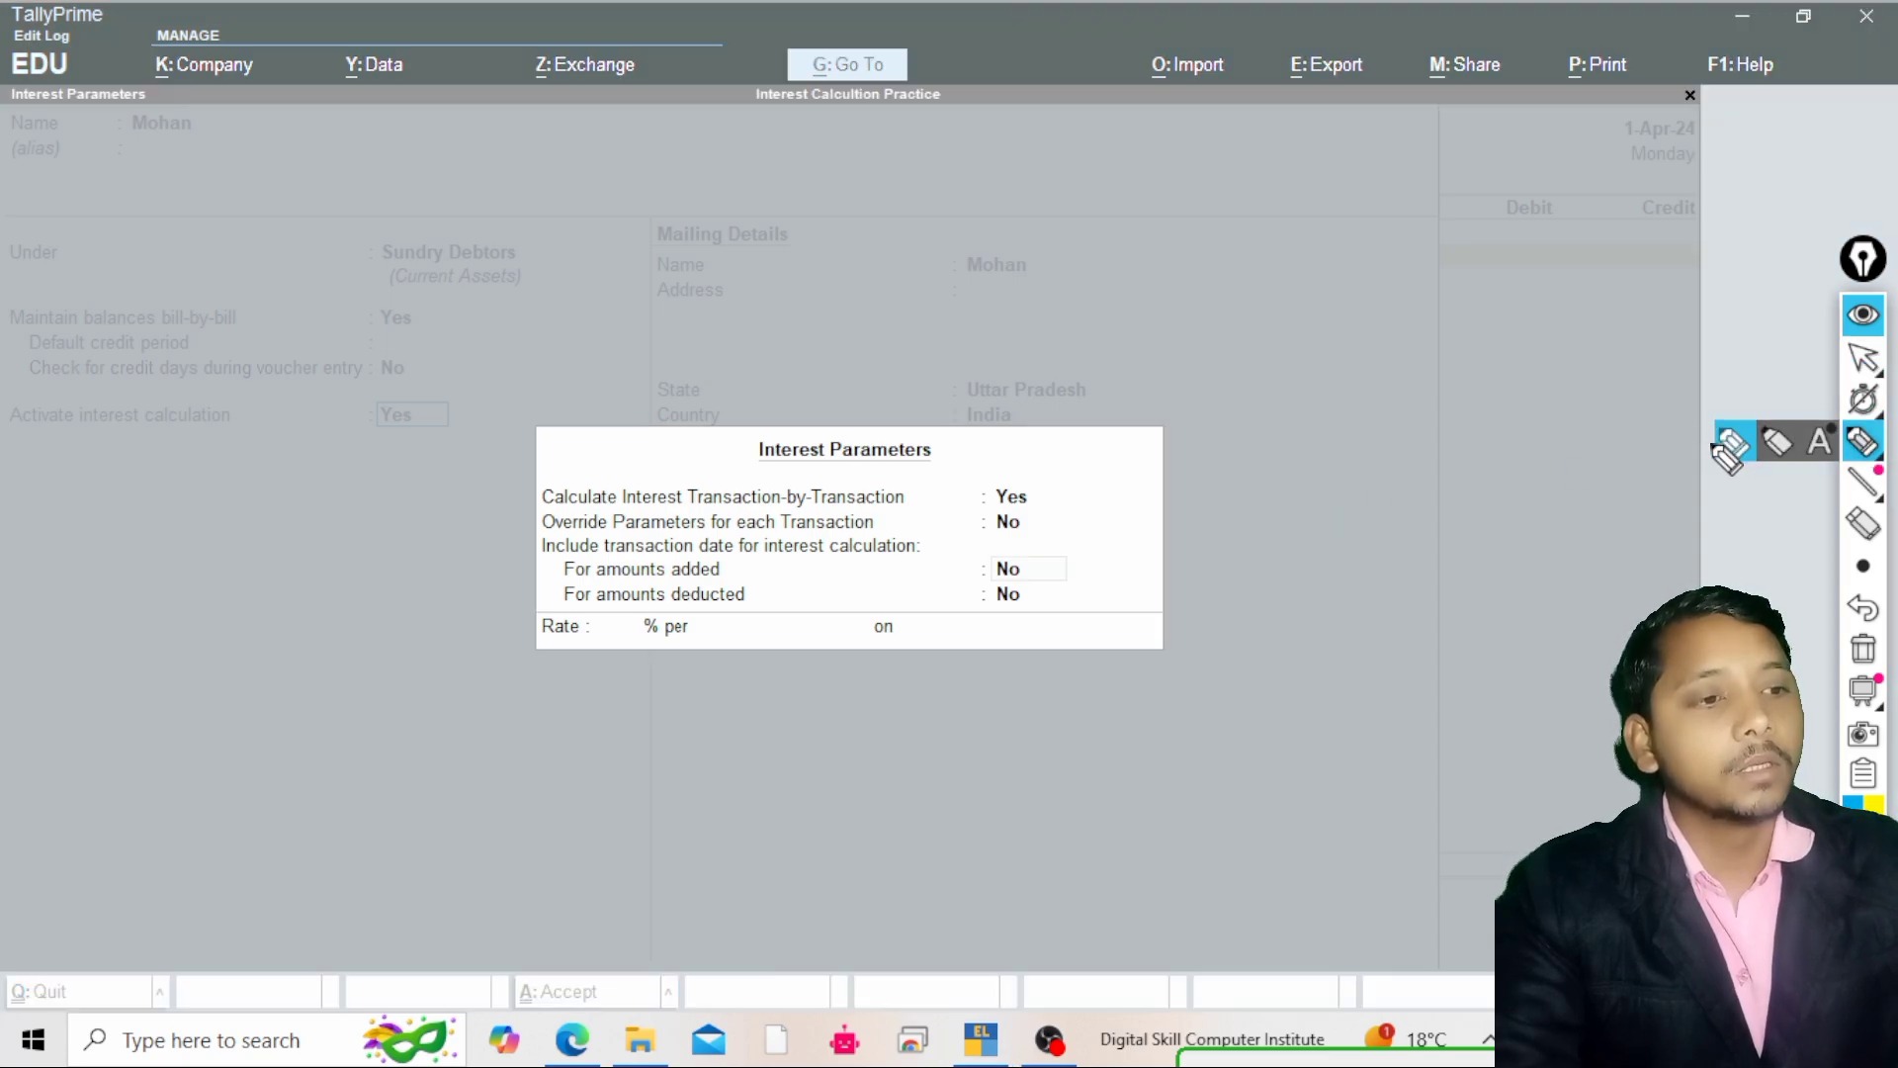
left_click(1711, 441)
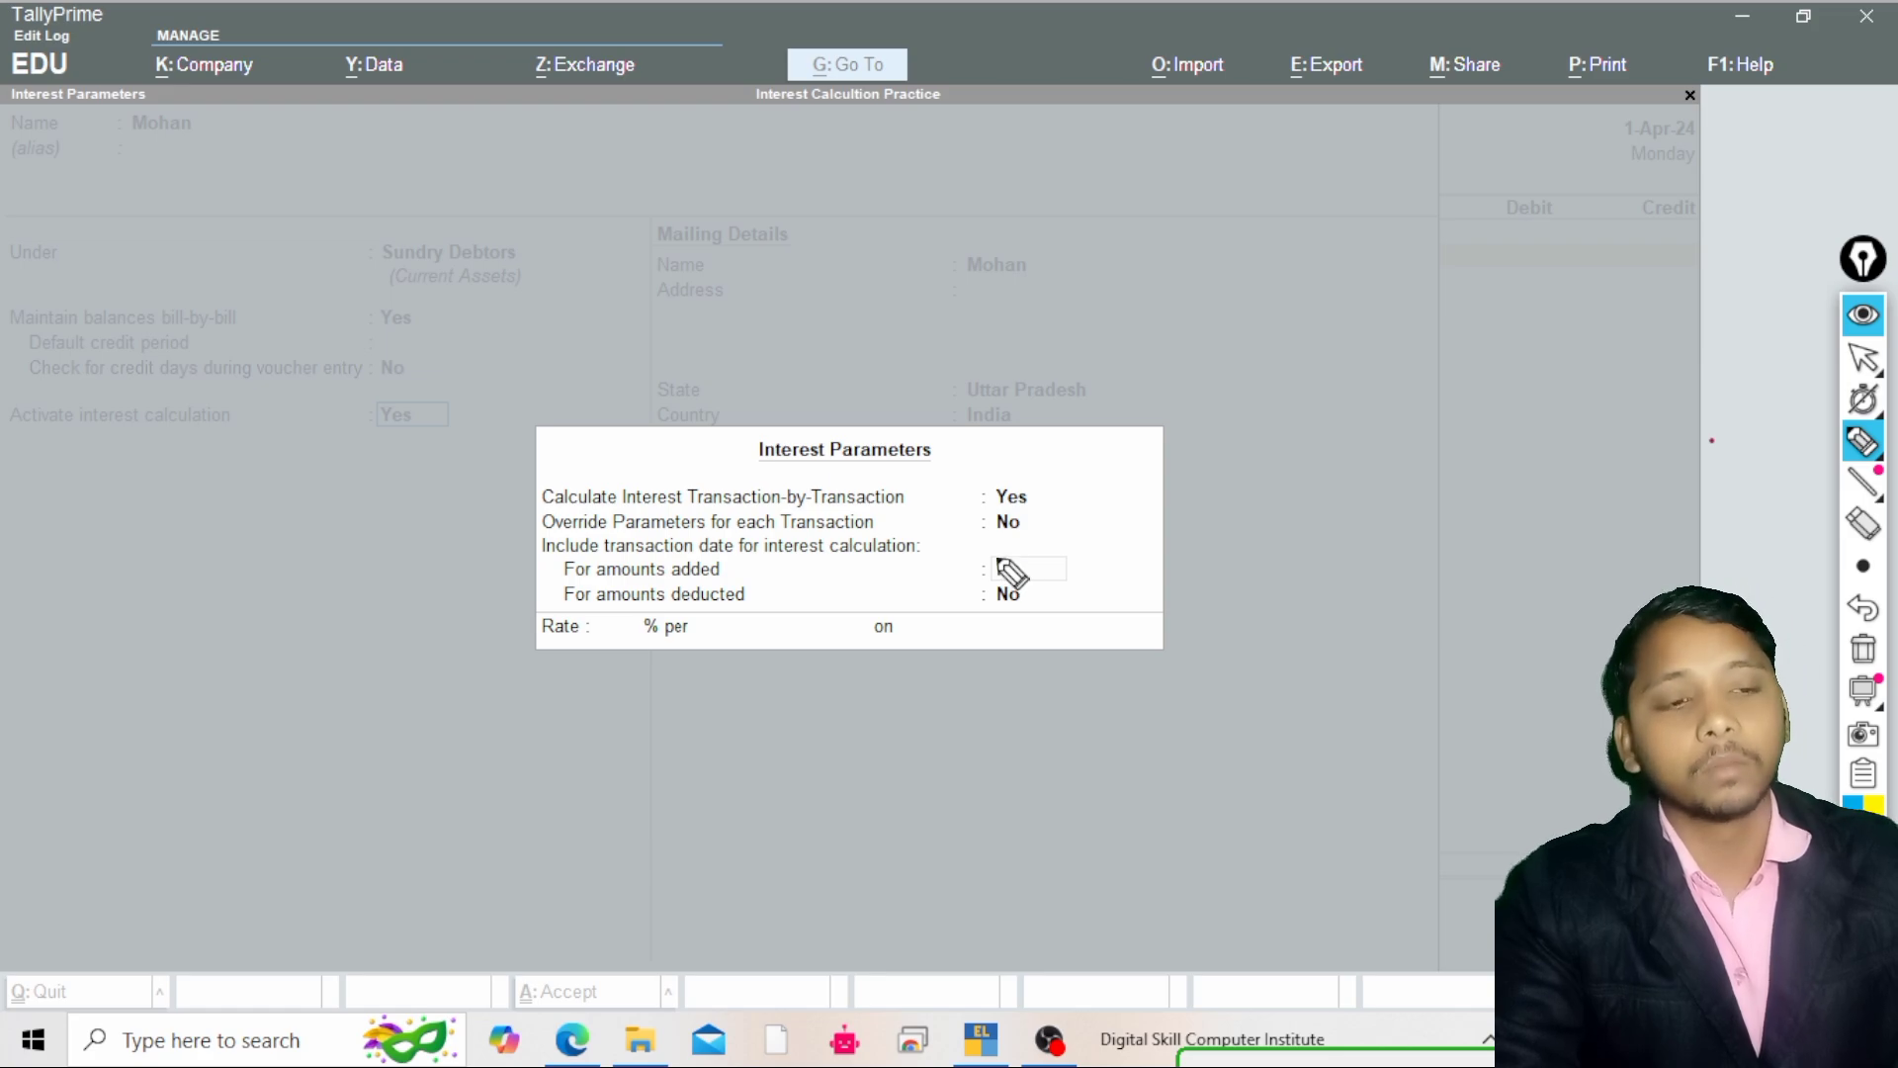
key("n")
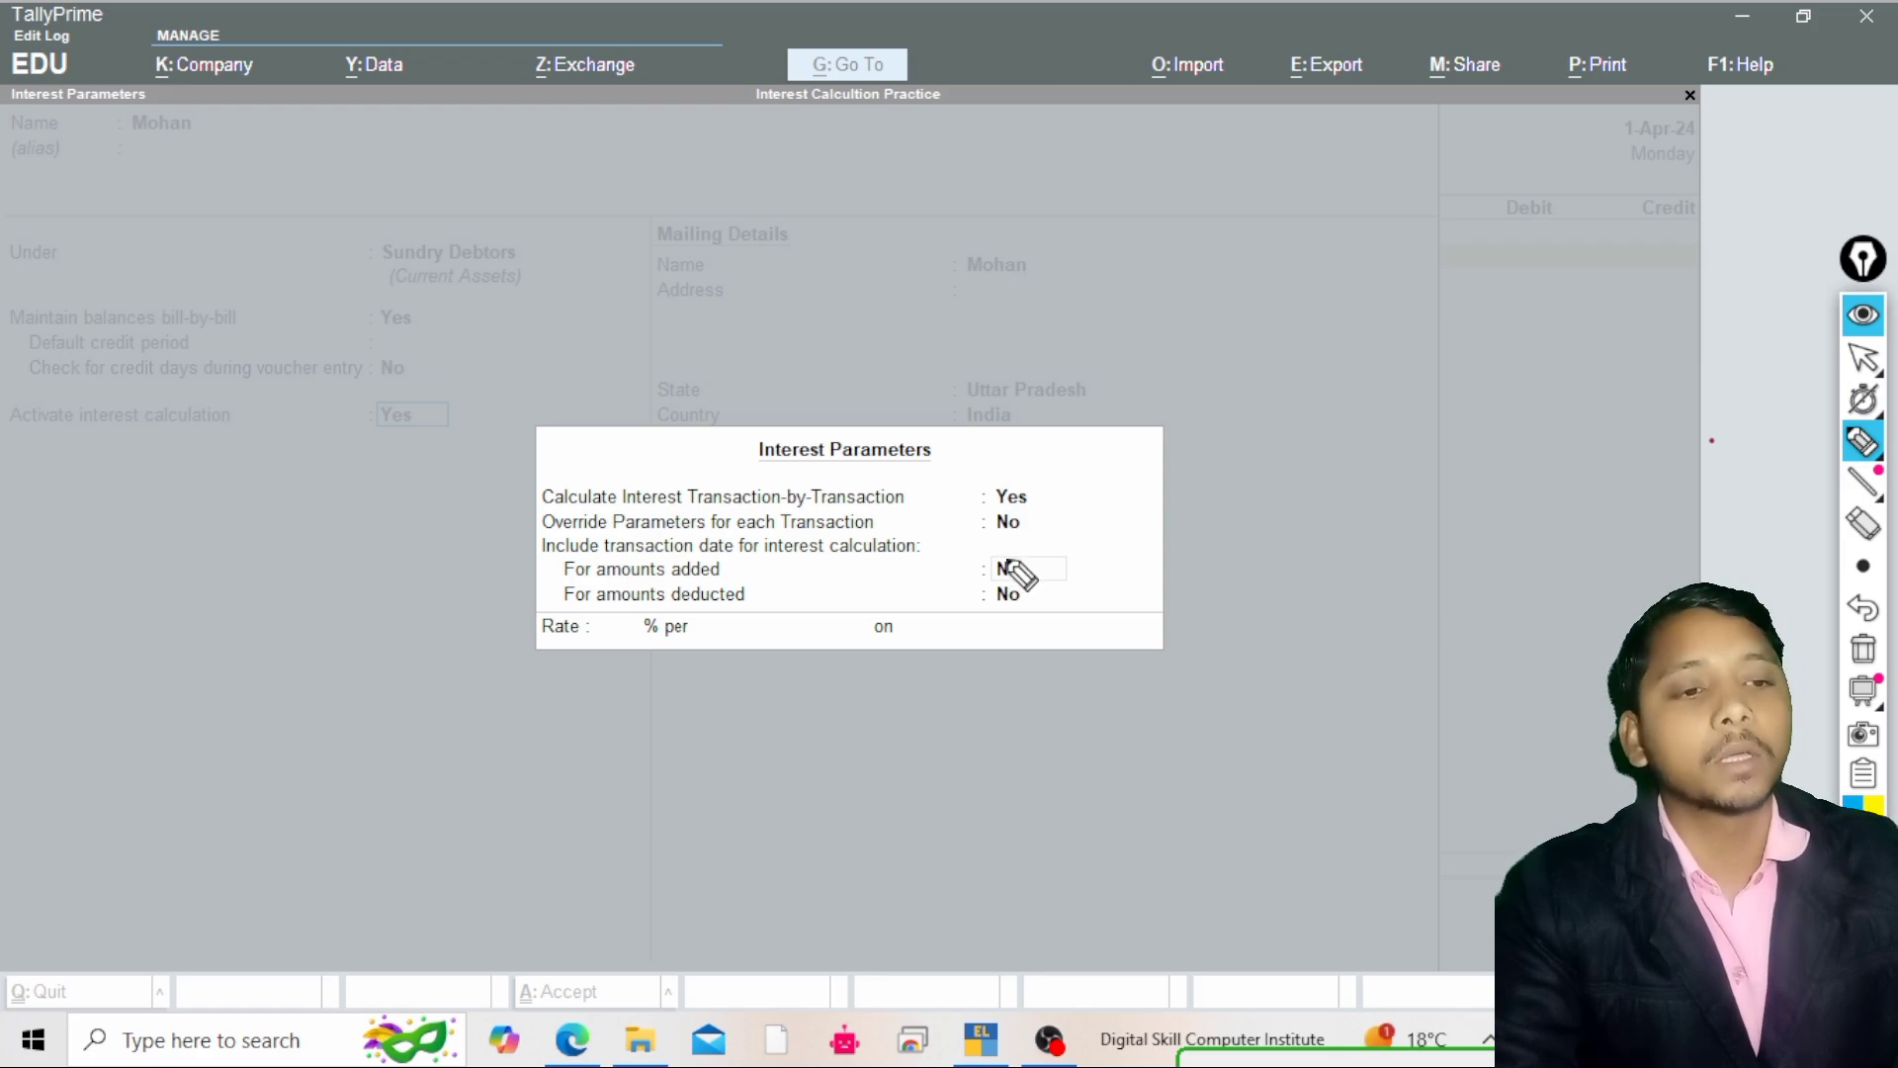
mouse_move(1239, 459)
left_mouse_down()
mouse_move(1236, 510)
mouse_move(1327, 445)
mouse_move(1310, 485)
mouse_move(1380, 443)
left_mouse_up()
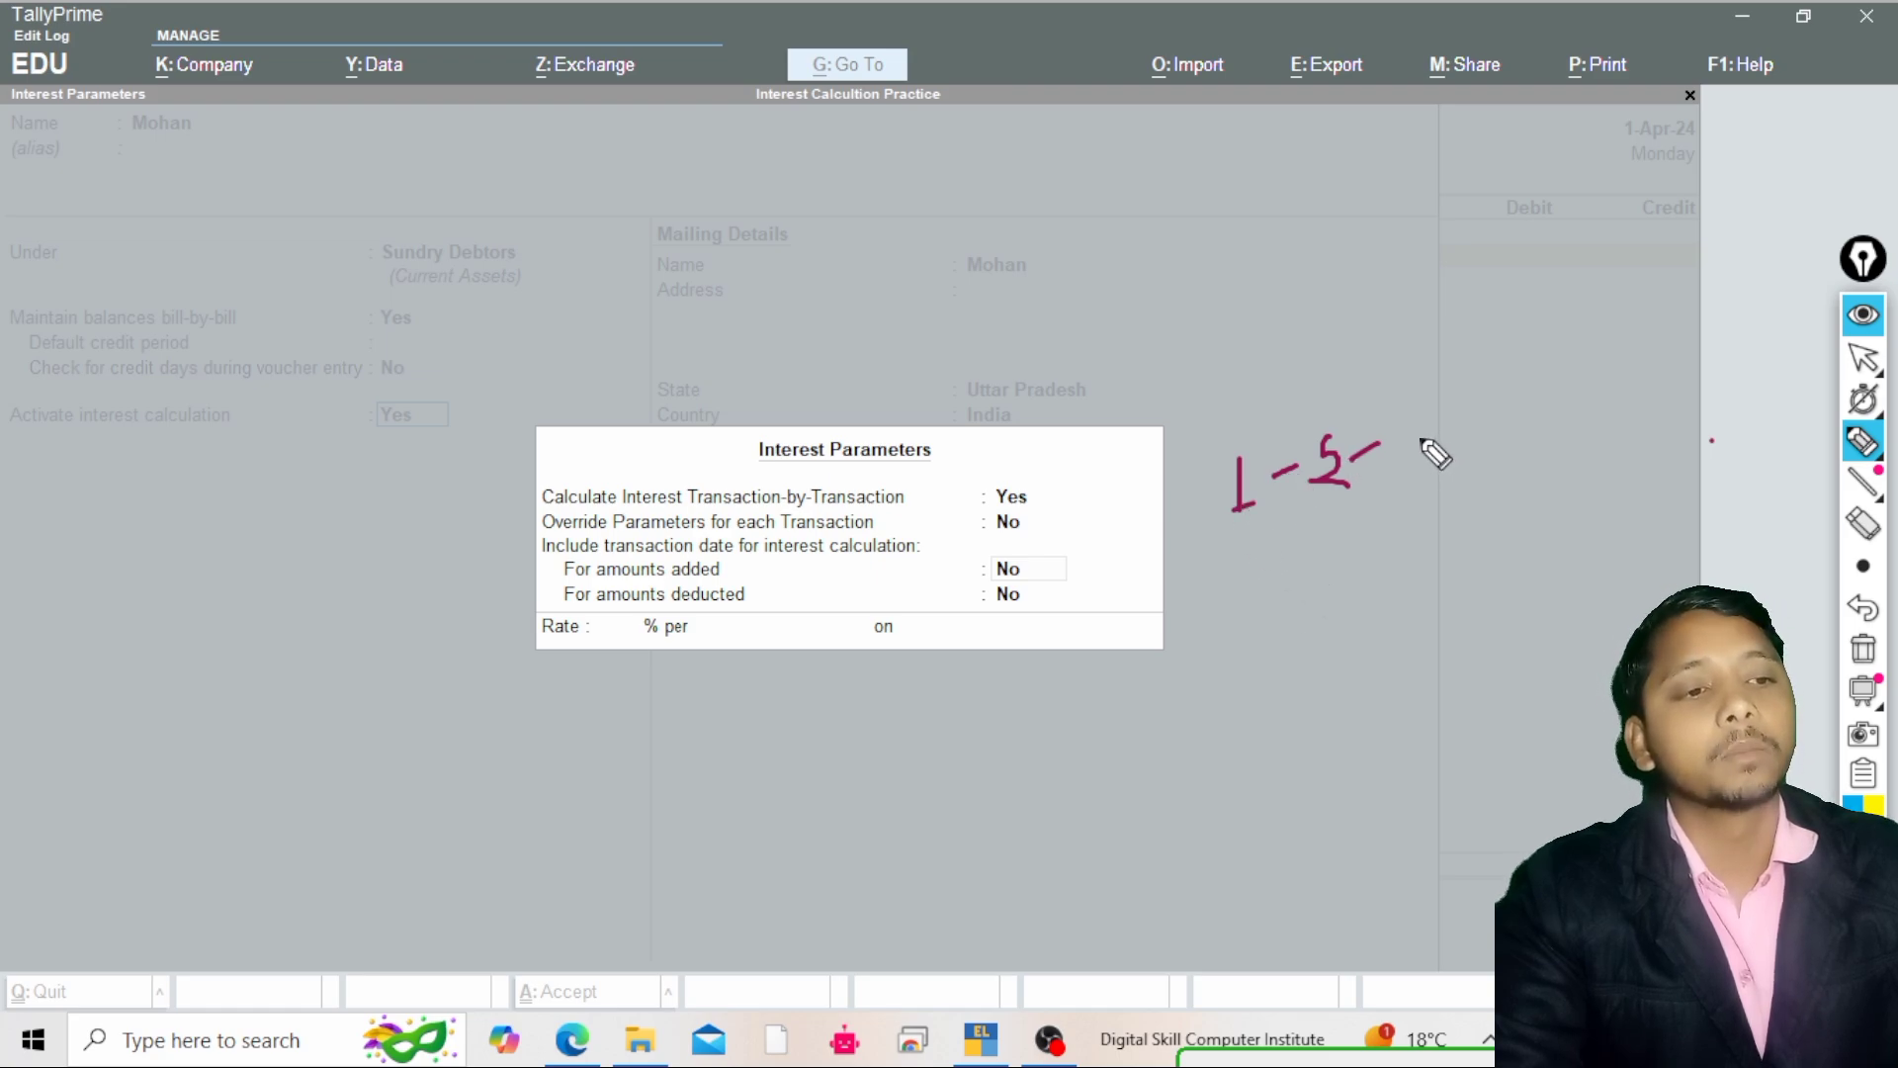
mouse_move(1183, 453)
left_mouse_down()
mouse_move(1201, 435)
mouse_move(1263, 442)
mouse_move(1264, 499)
mouse_move(1223, 527)
mouse_move(1186, 450)
mouse_move(1226, 460)
left_mouse_up()
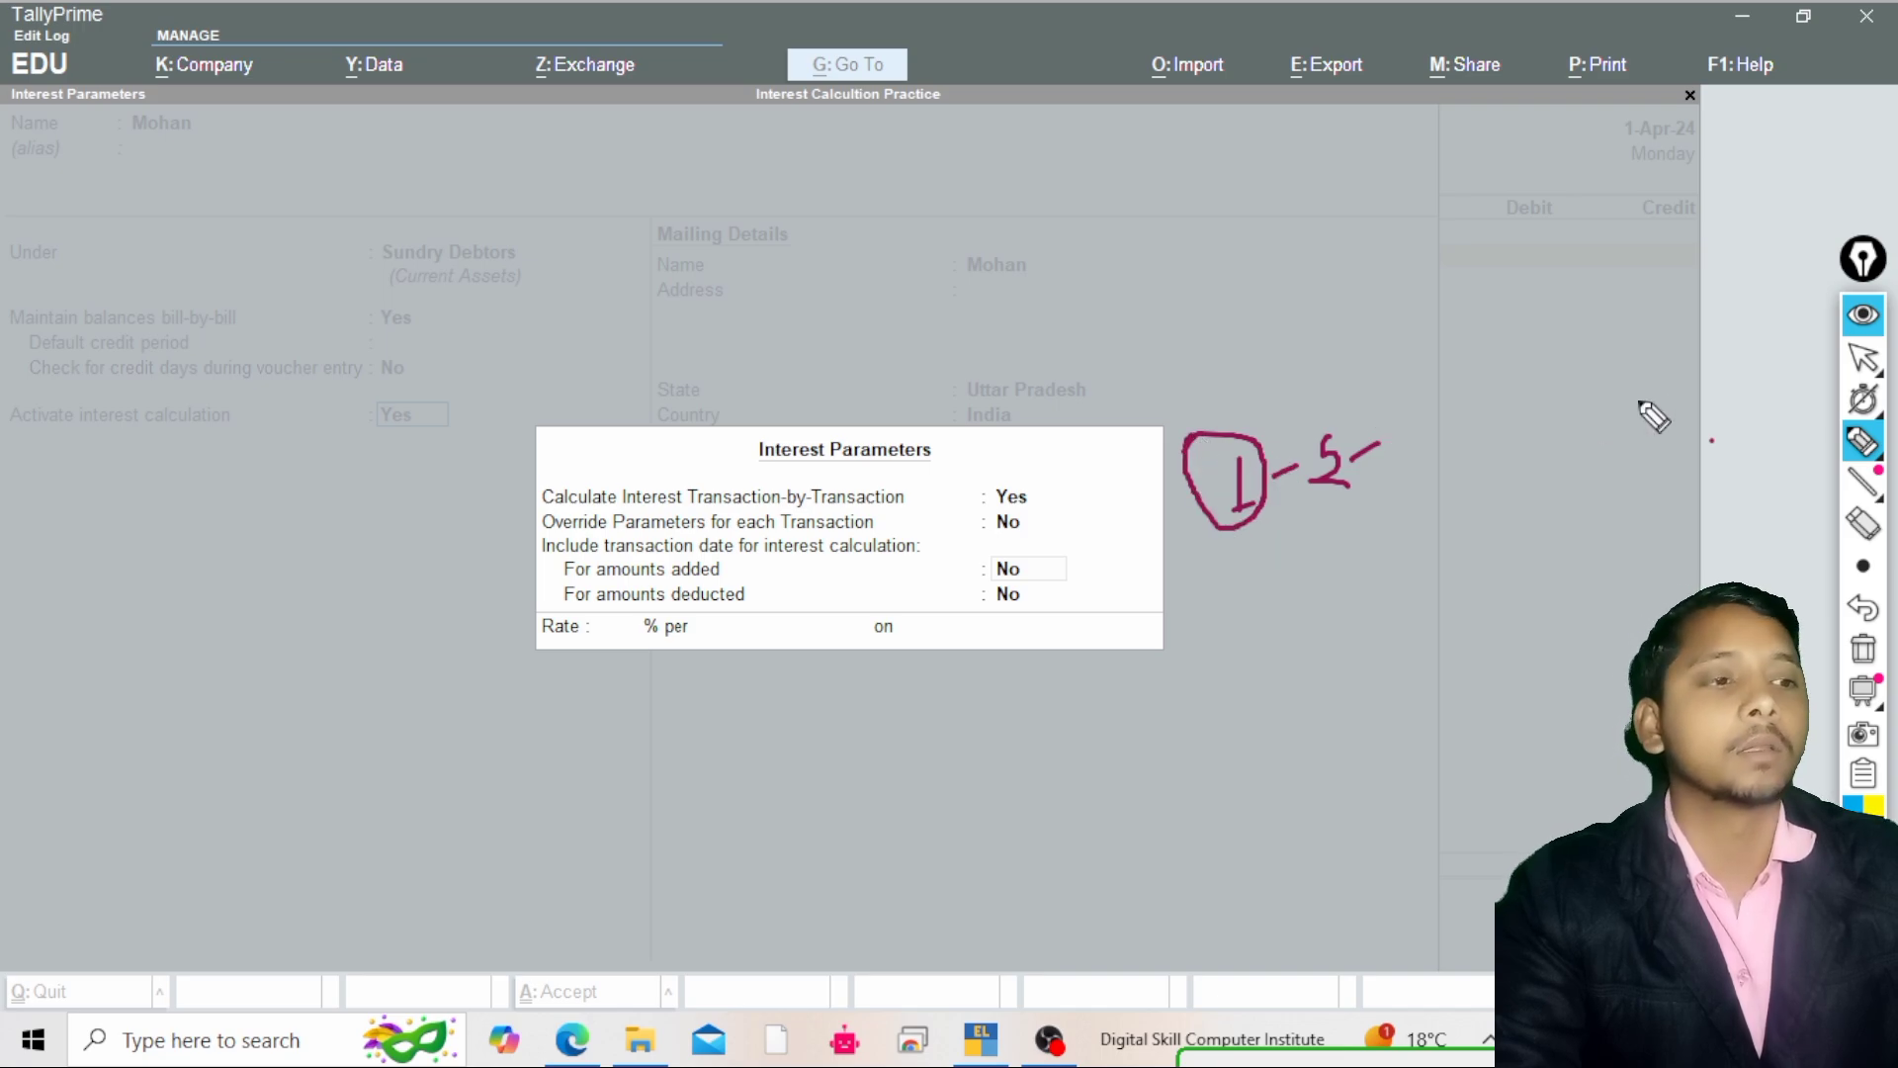
left_click(1860, 371)
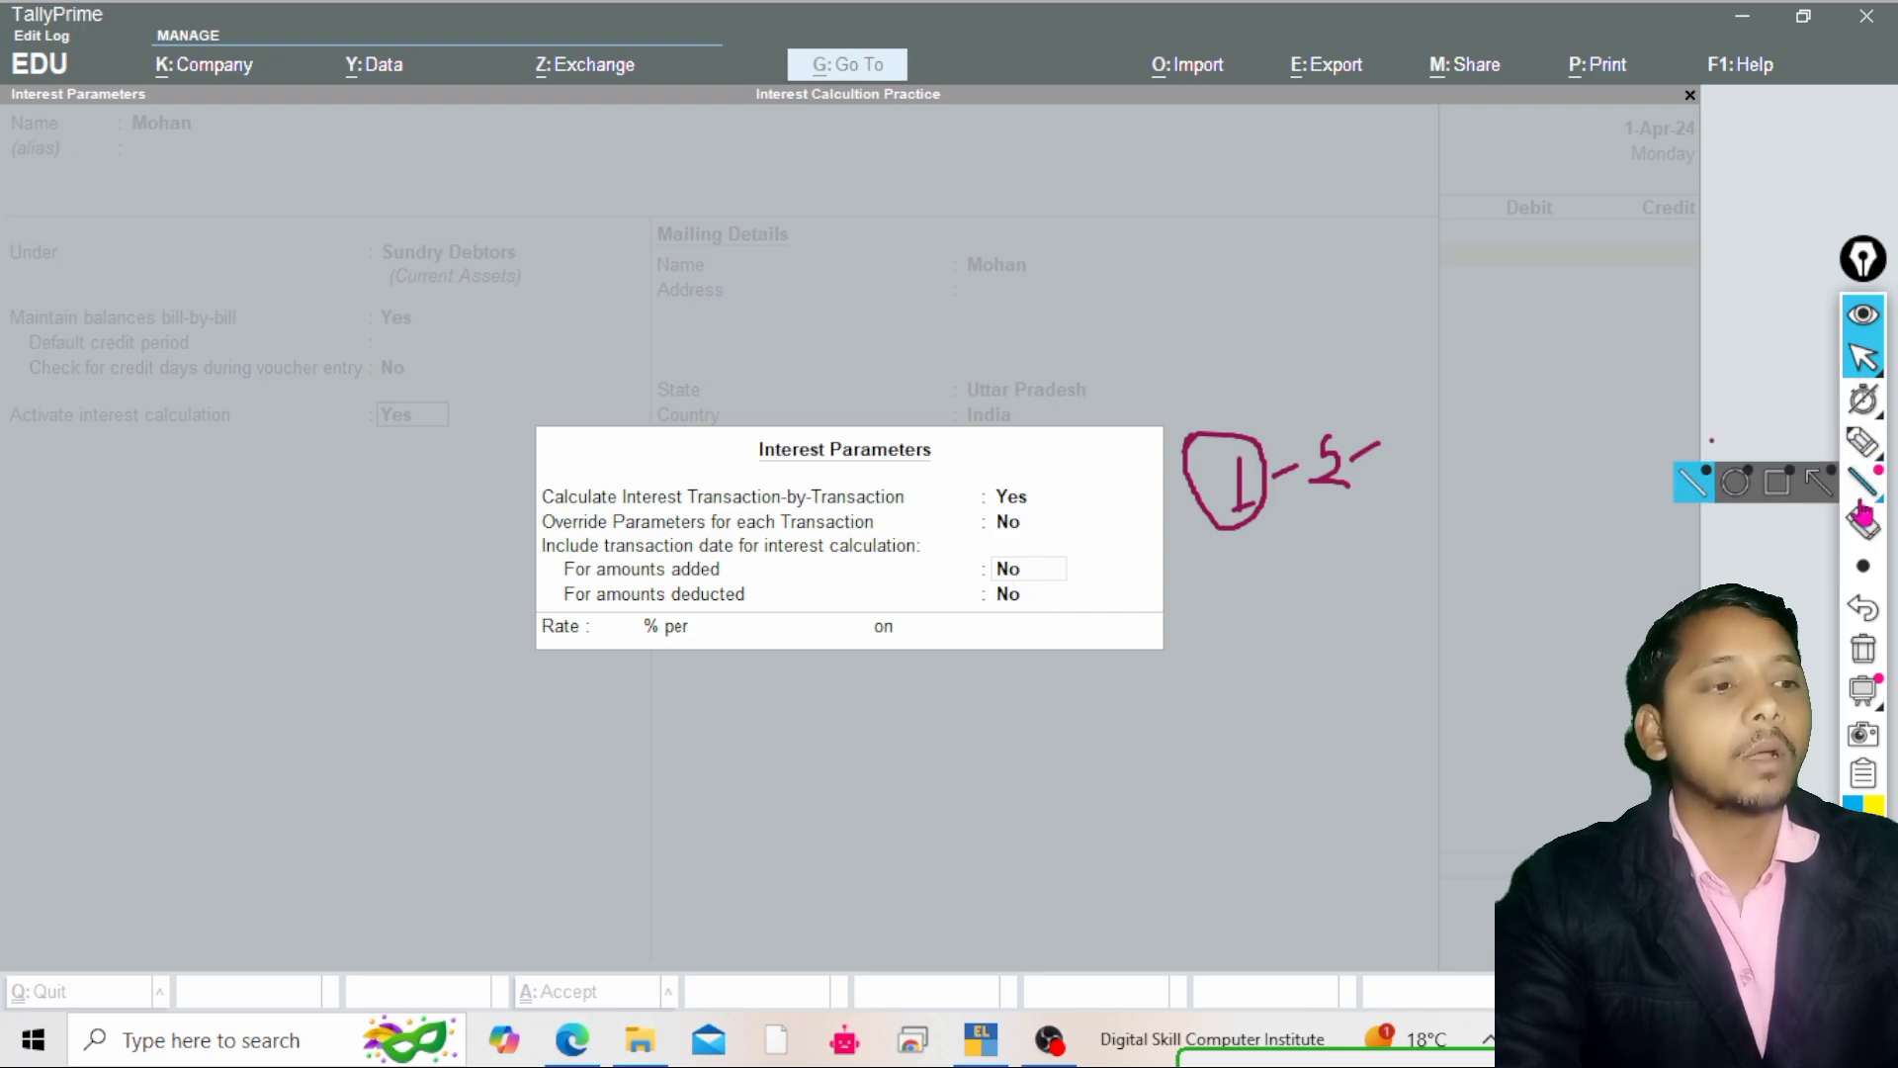
left_click(1865, 652)
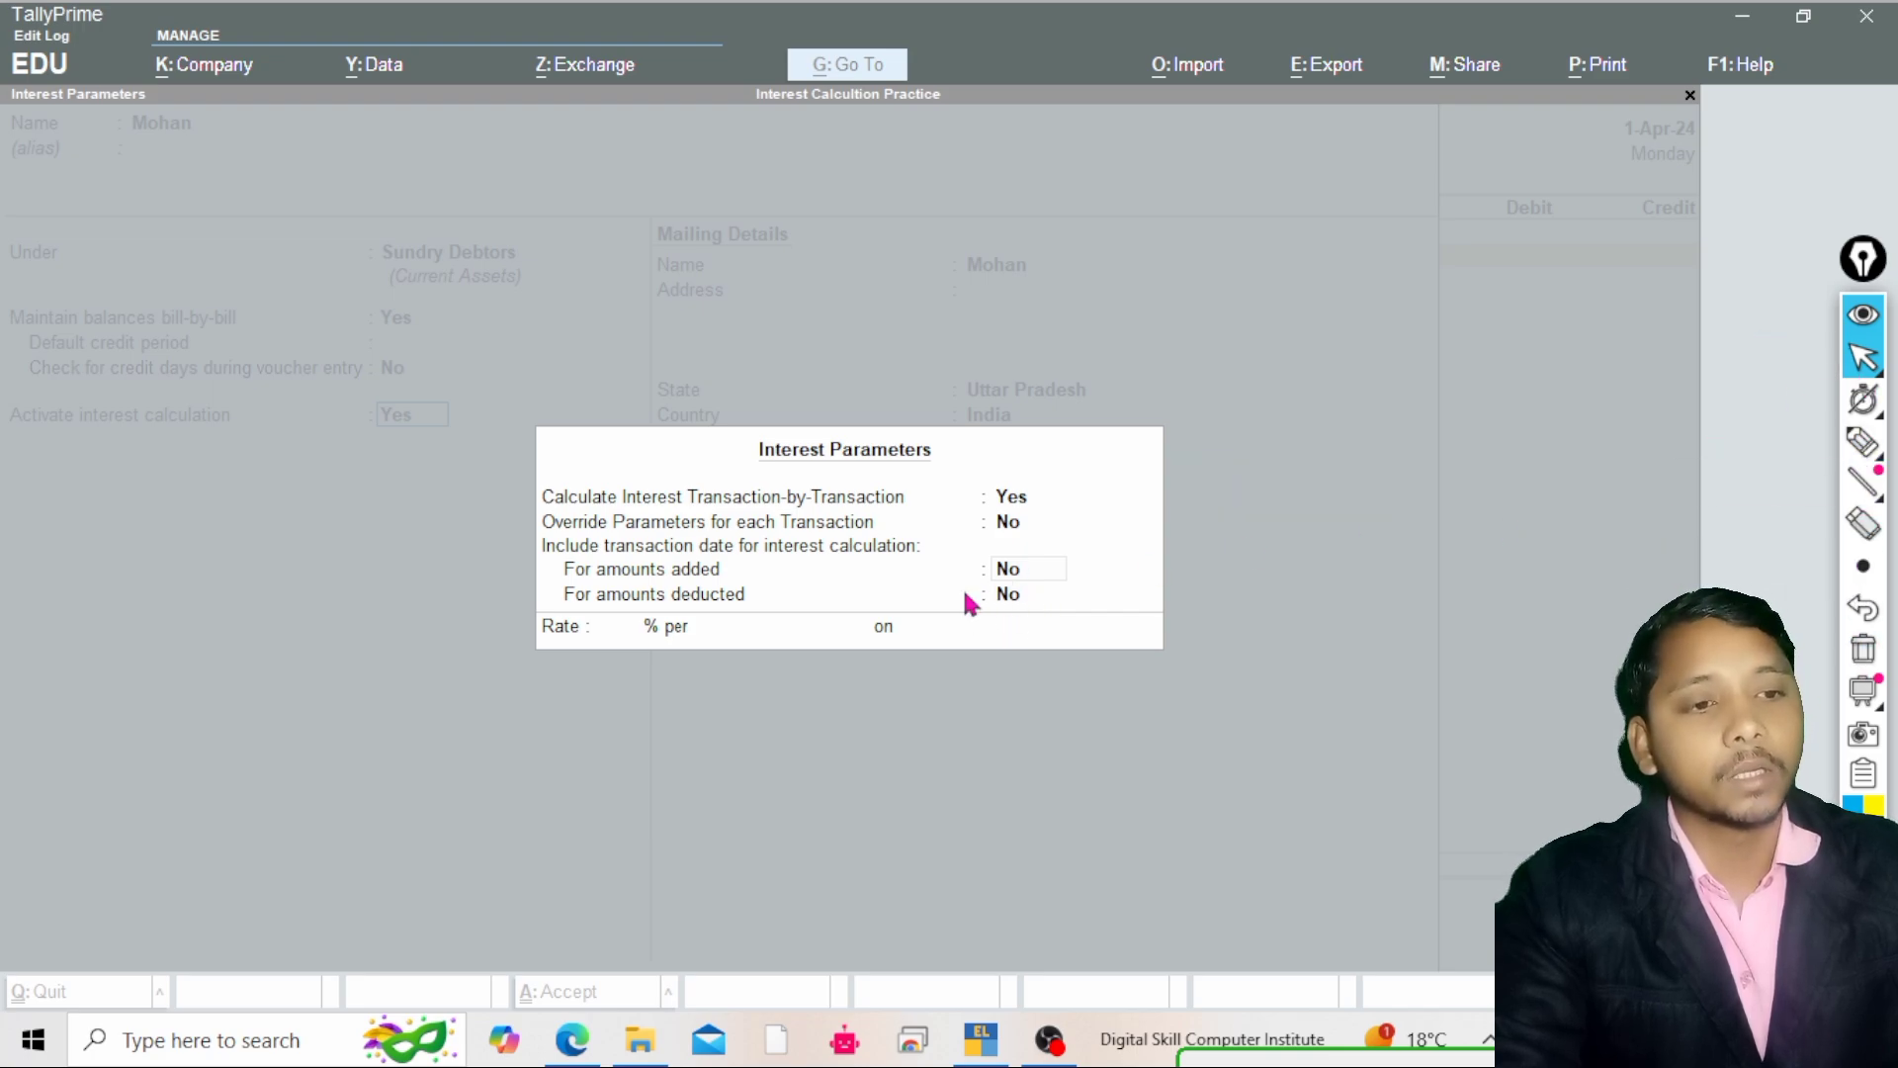
Keep the transaction date excluded for both amounts added and amounts deducted, moving on to the rate
left_click(1031, 570)
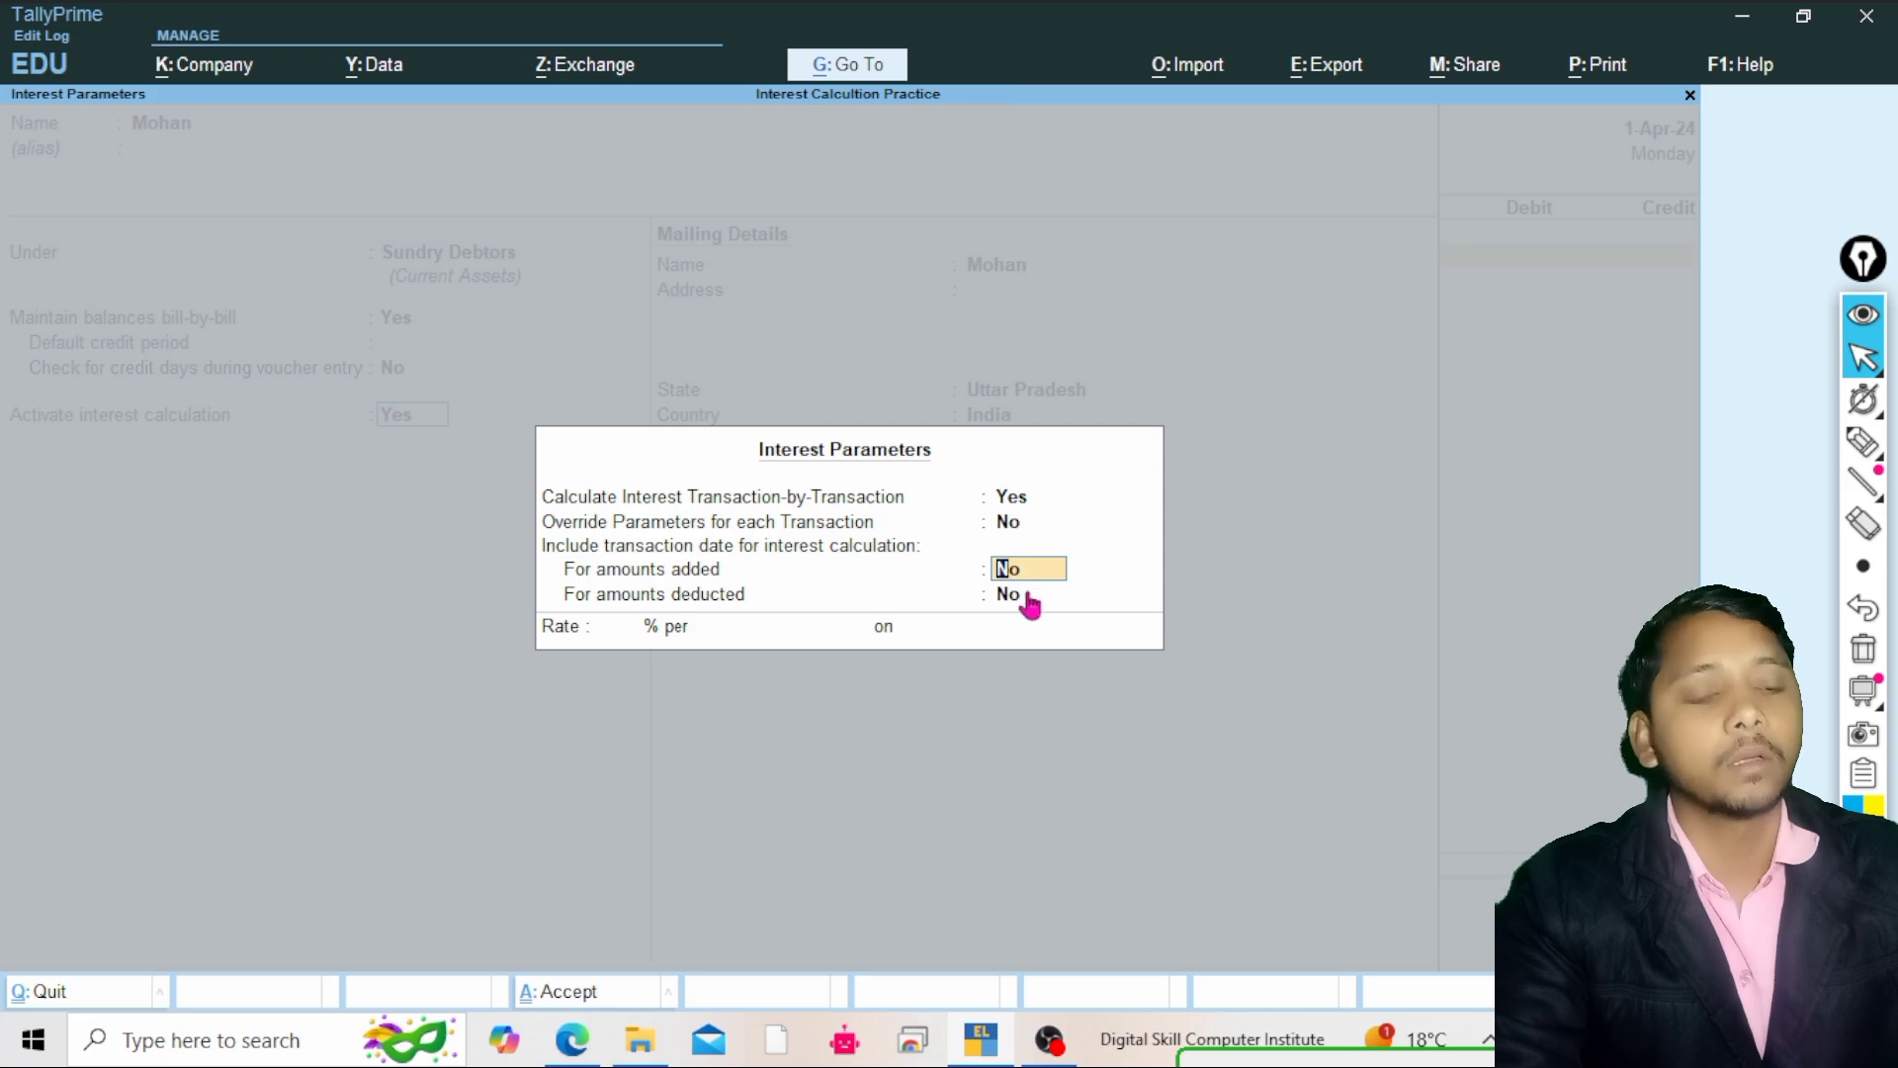
key("Return")
key("Return")
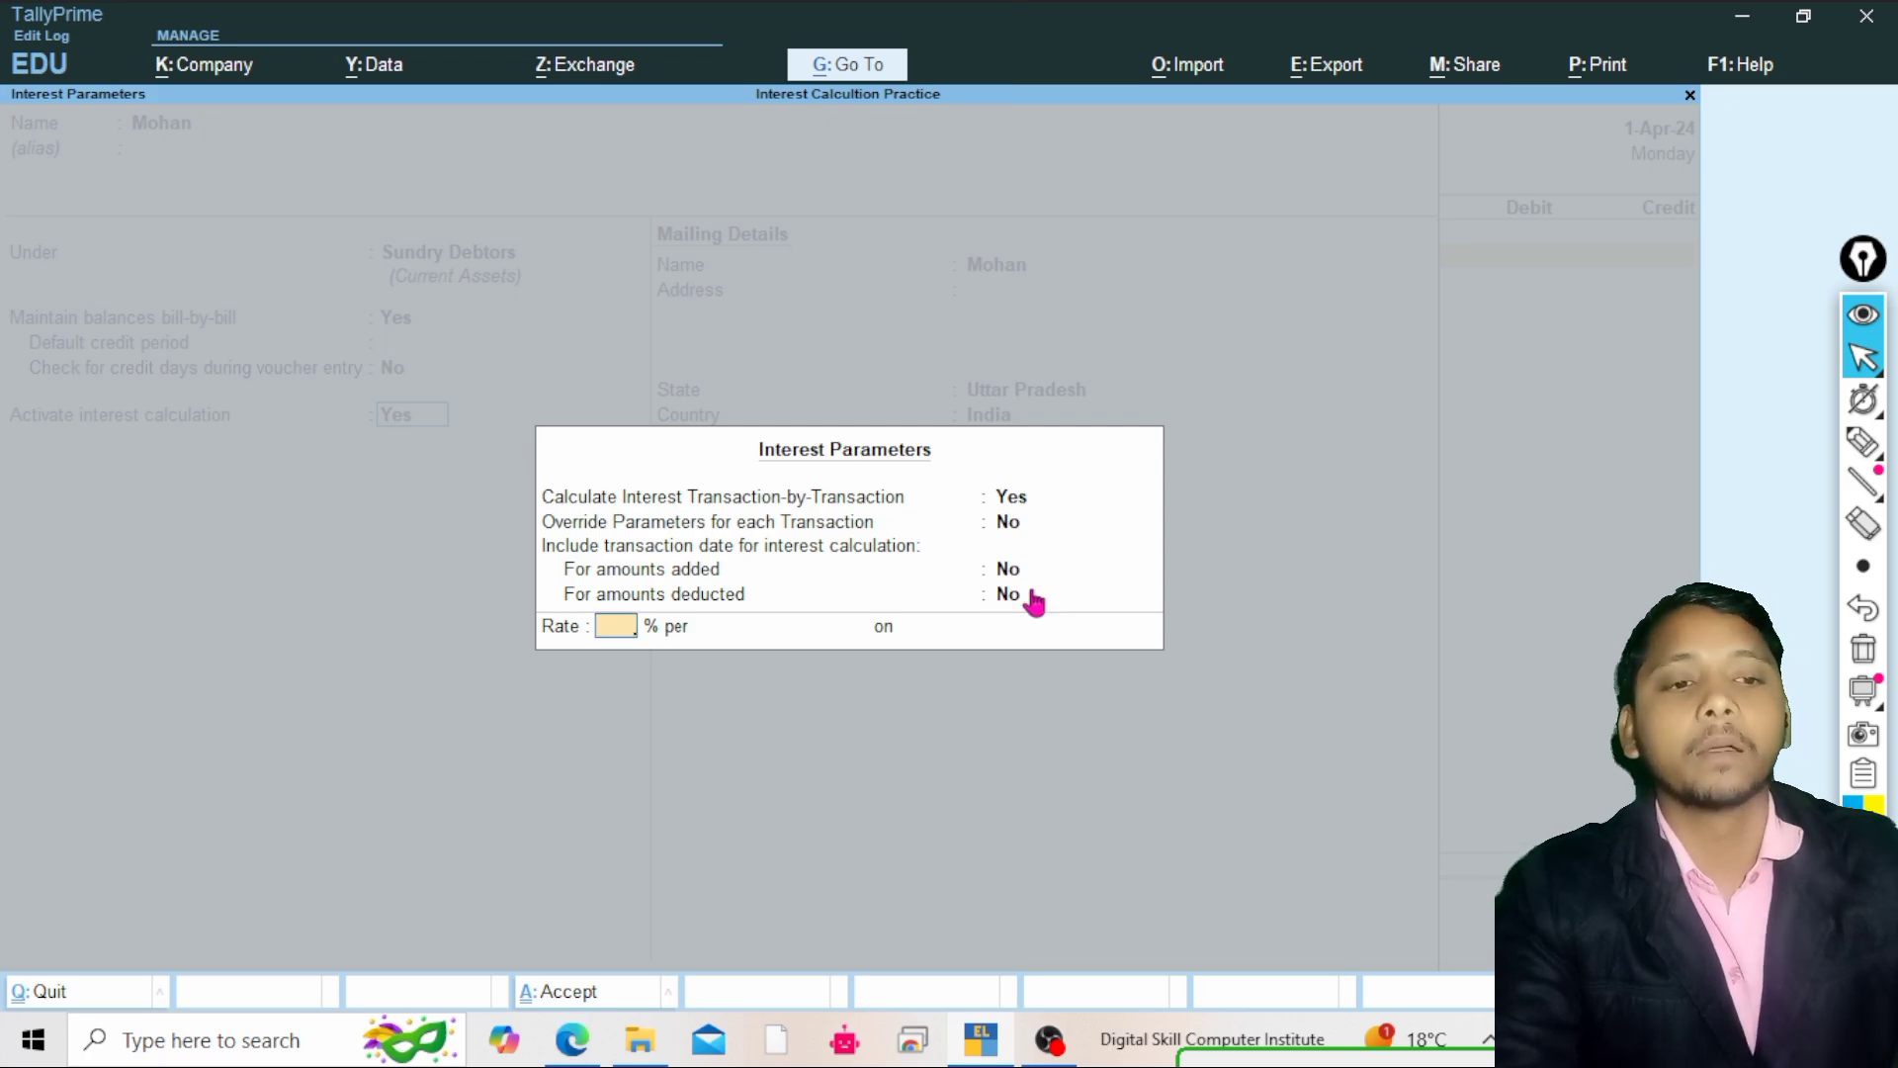
left_click(1867, 445)
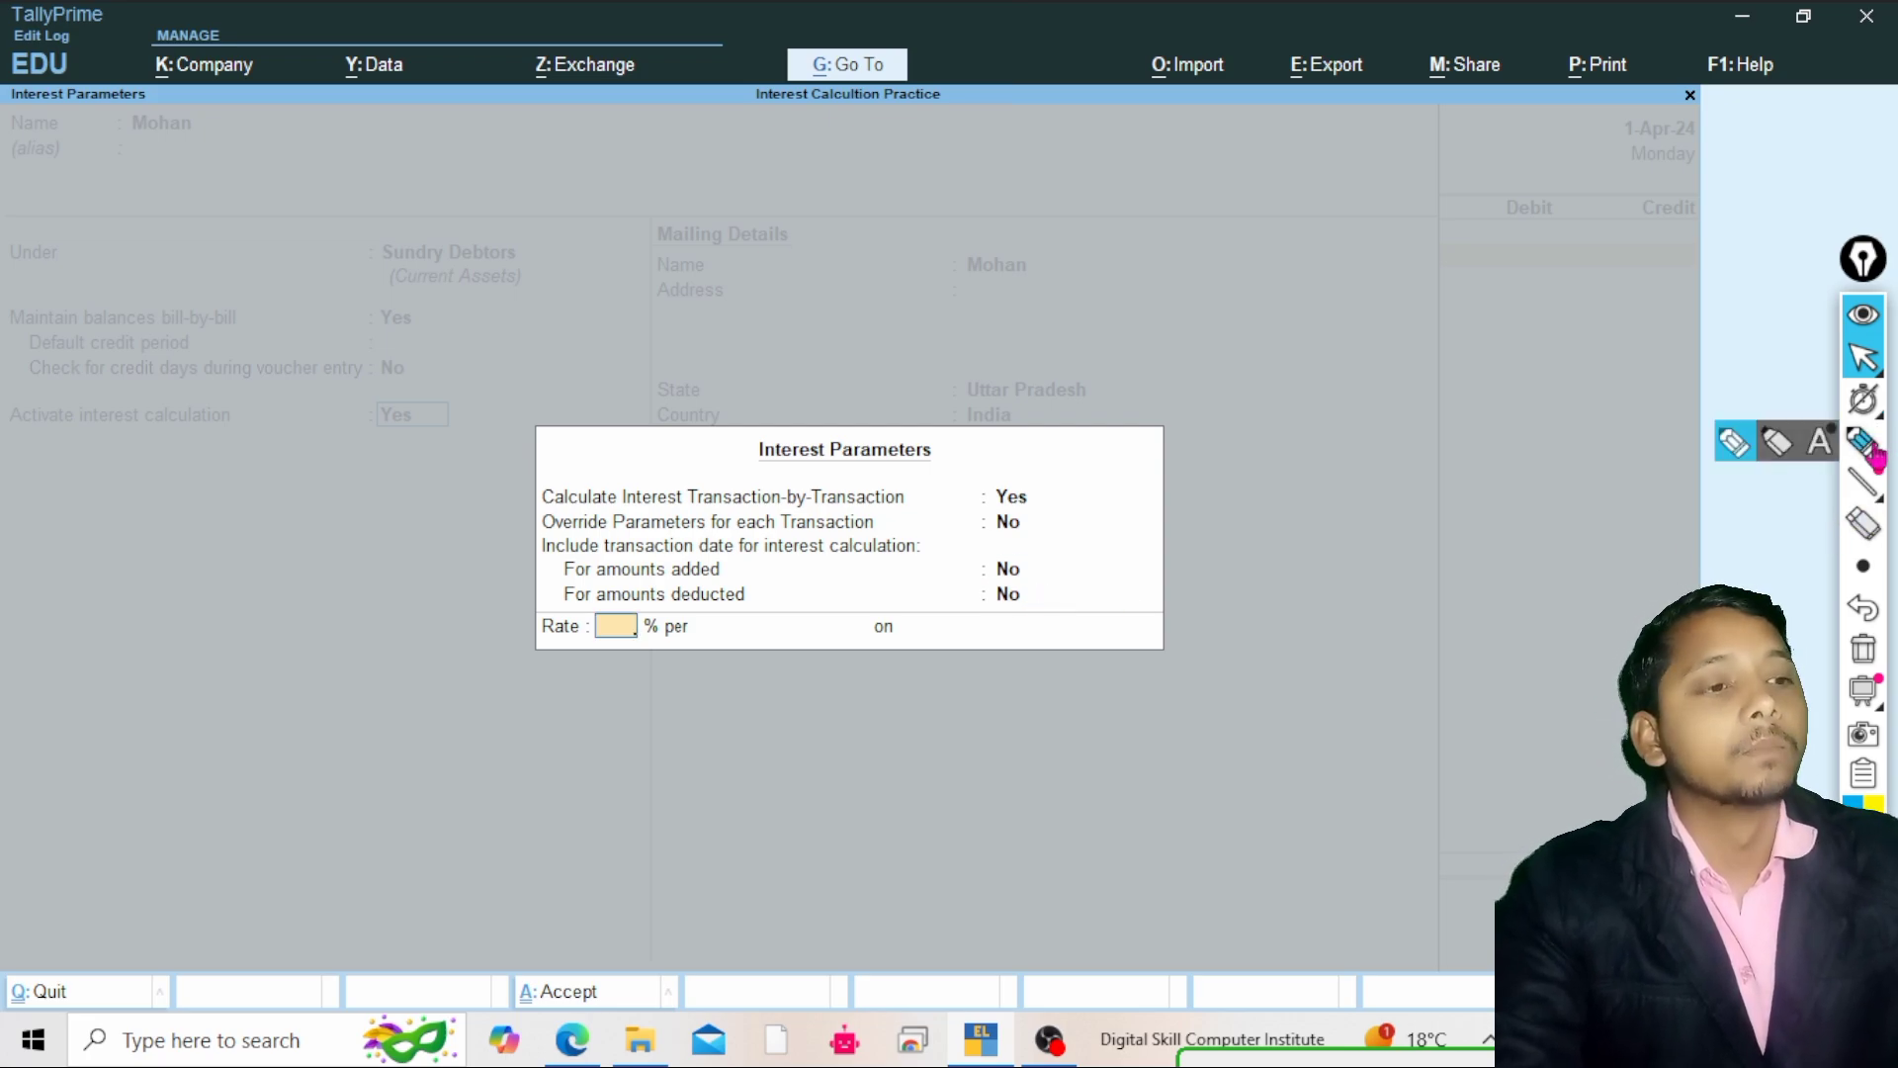
left_click(1740, 447)
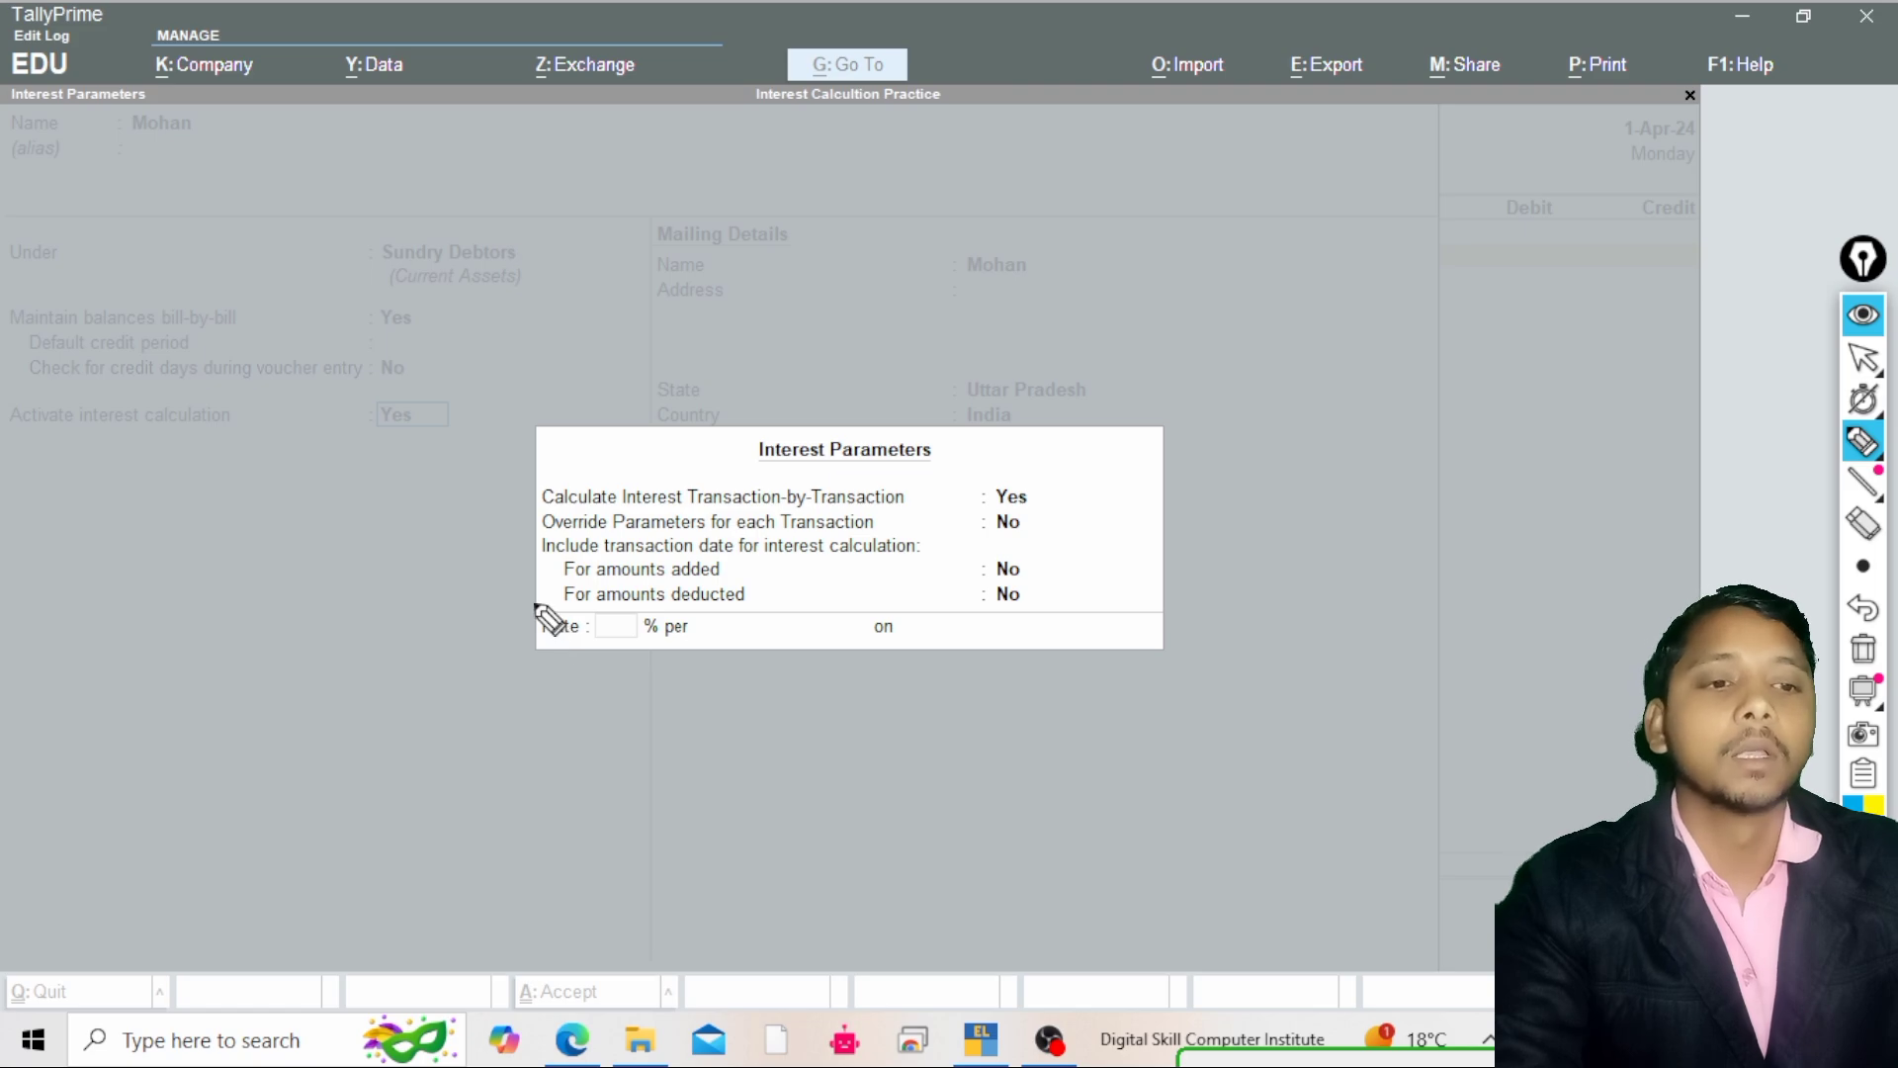
mouse_move(532, 601)
left_mouse_down()
mouse_move(591, 644)
mouse_move(538, 647)
left_mouse_up()
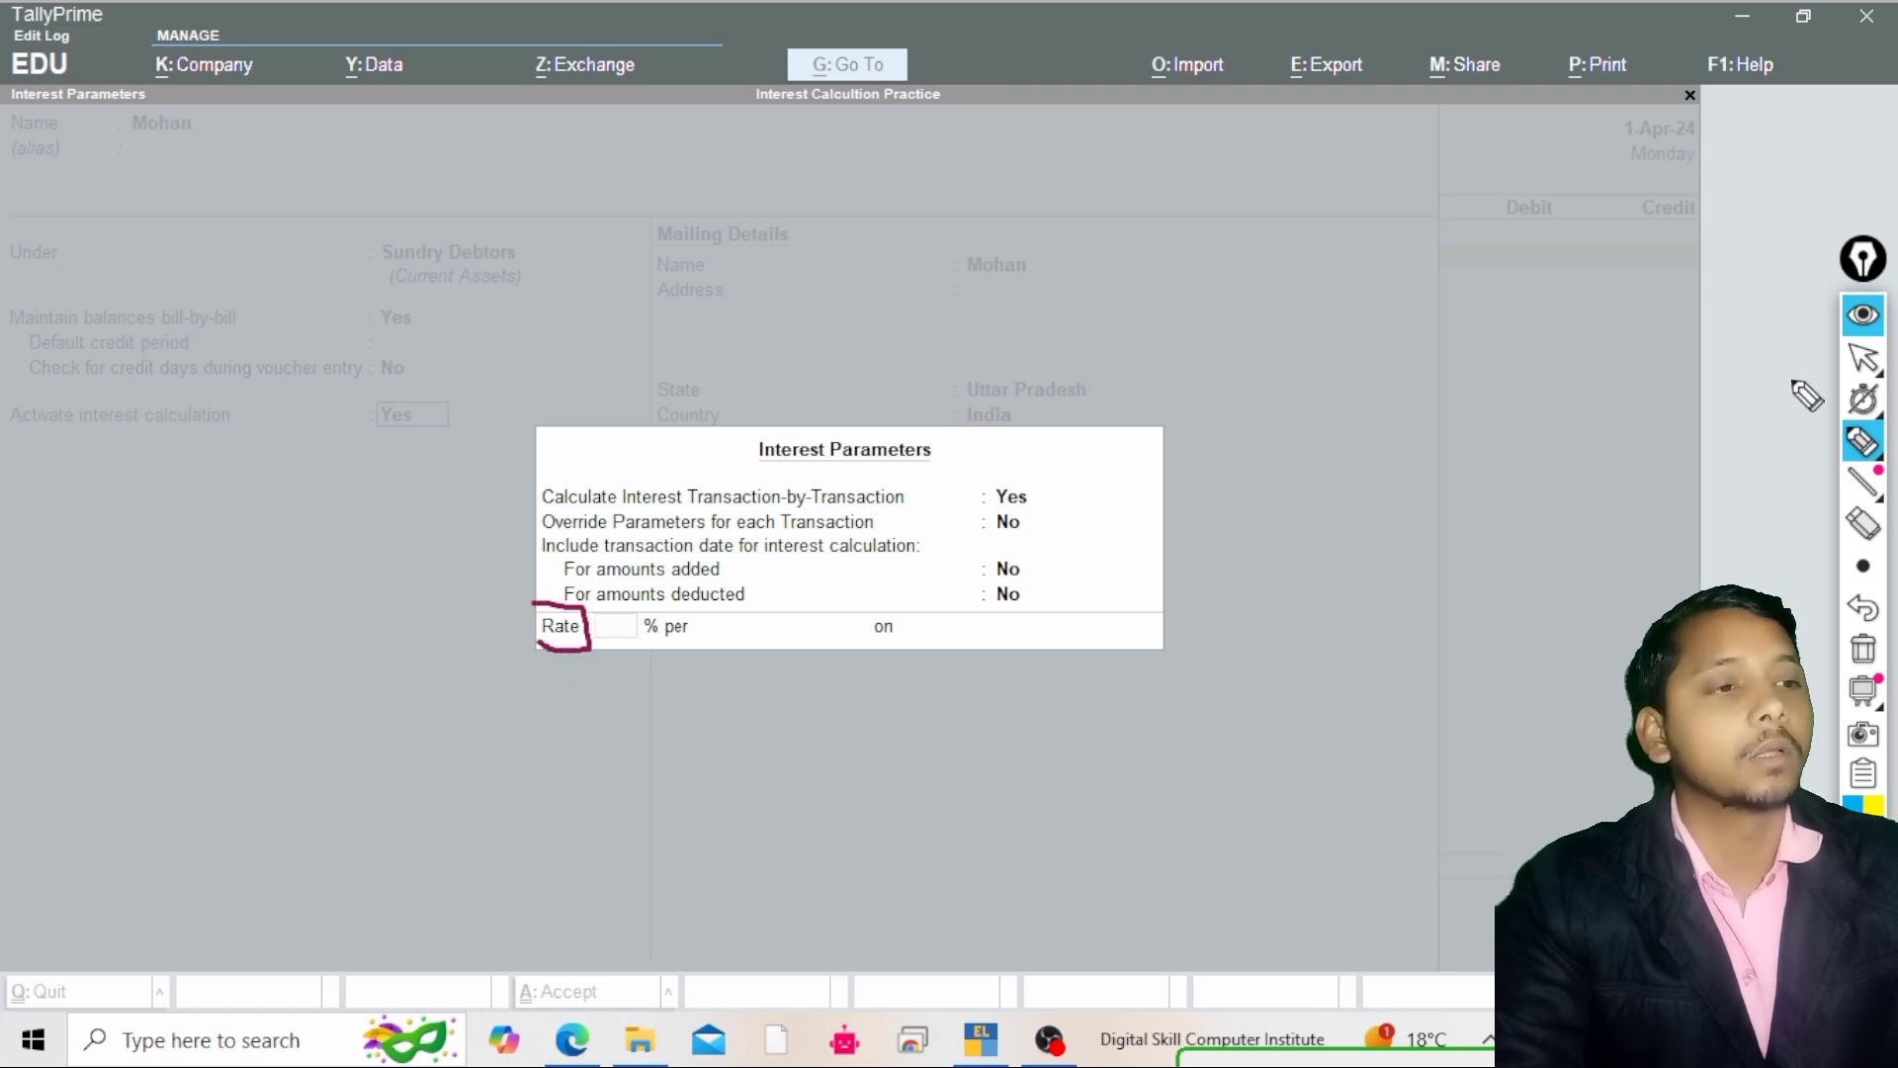
left_click(1863, 359)
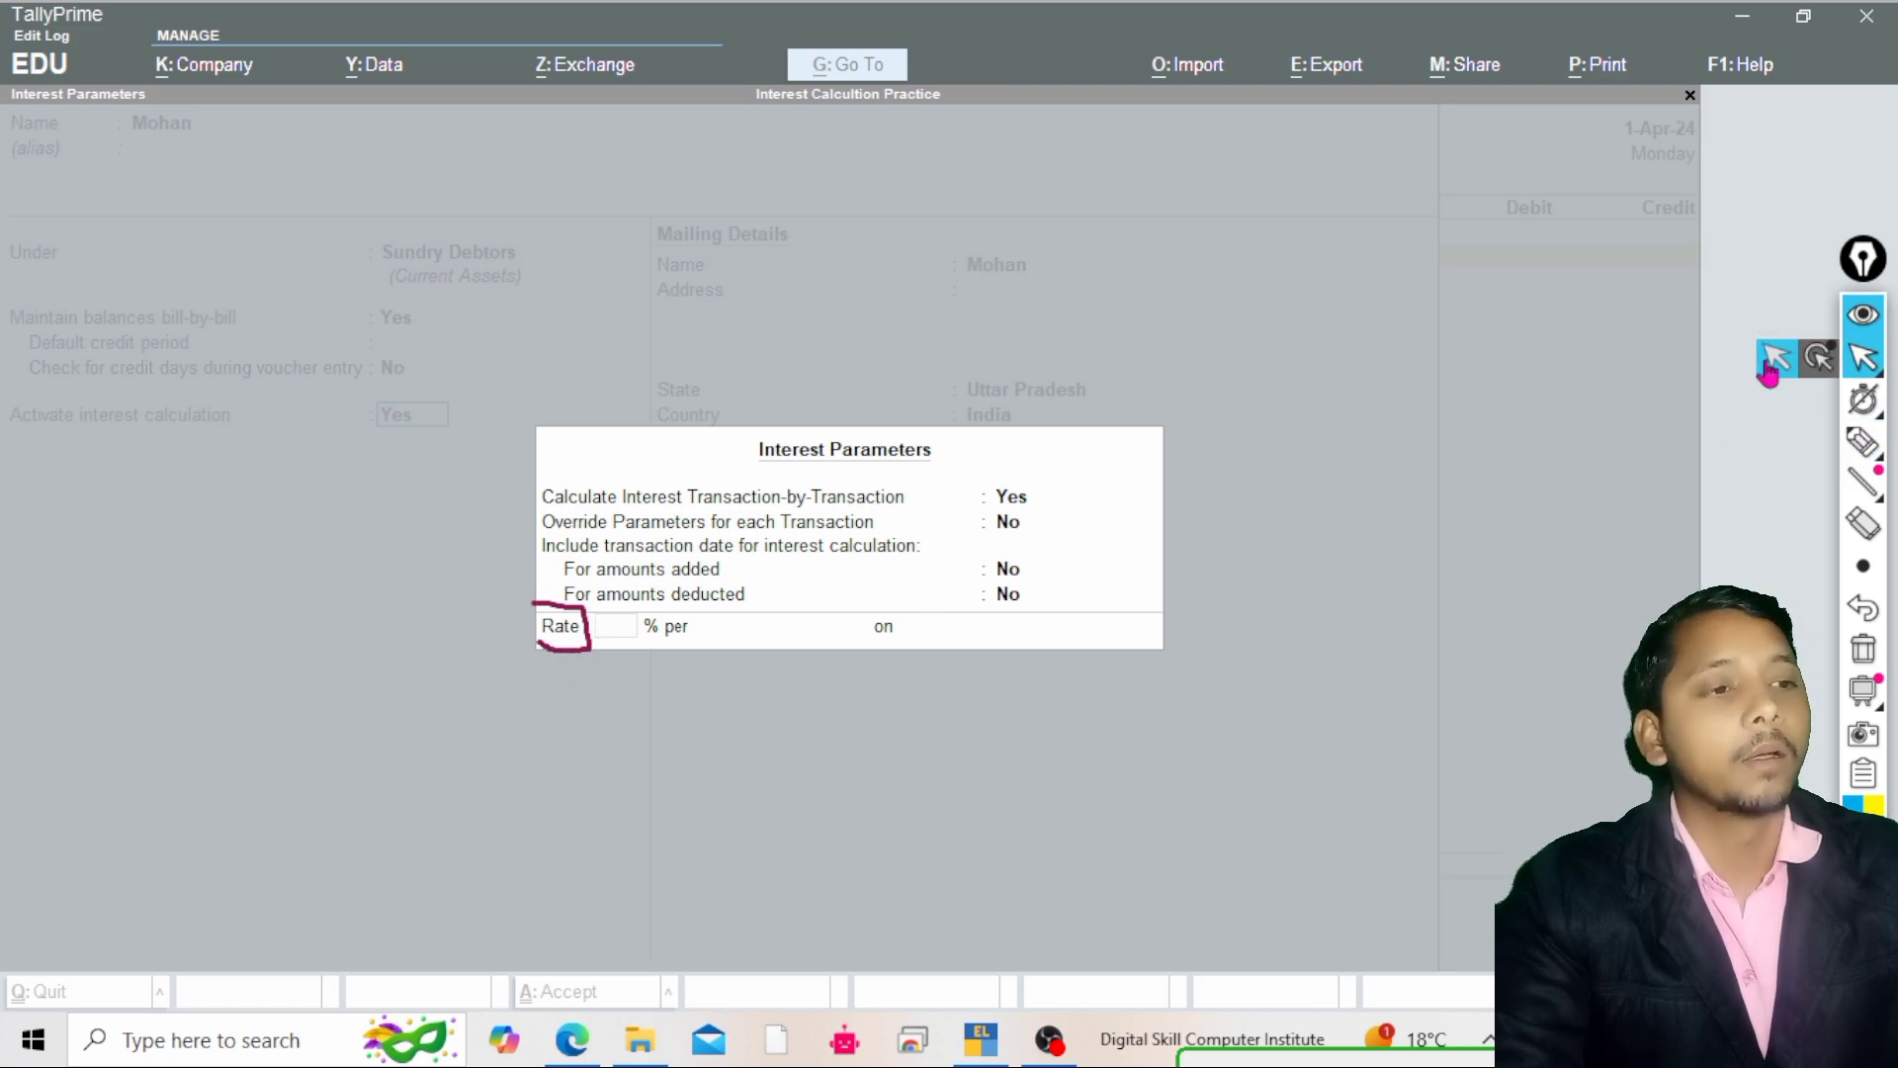
left_click(1864, 445)
left_click(1863, 652)
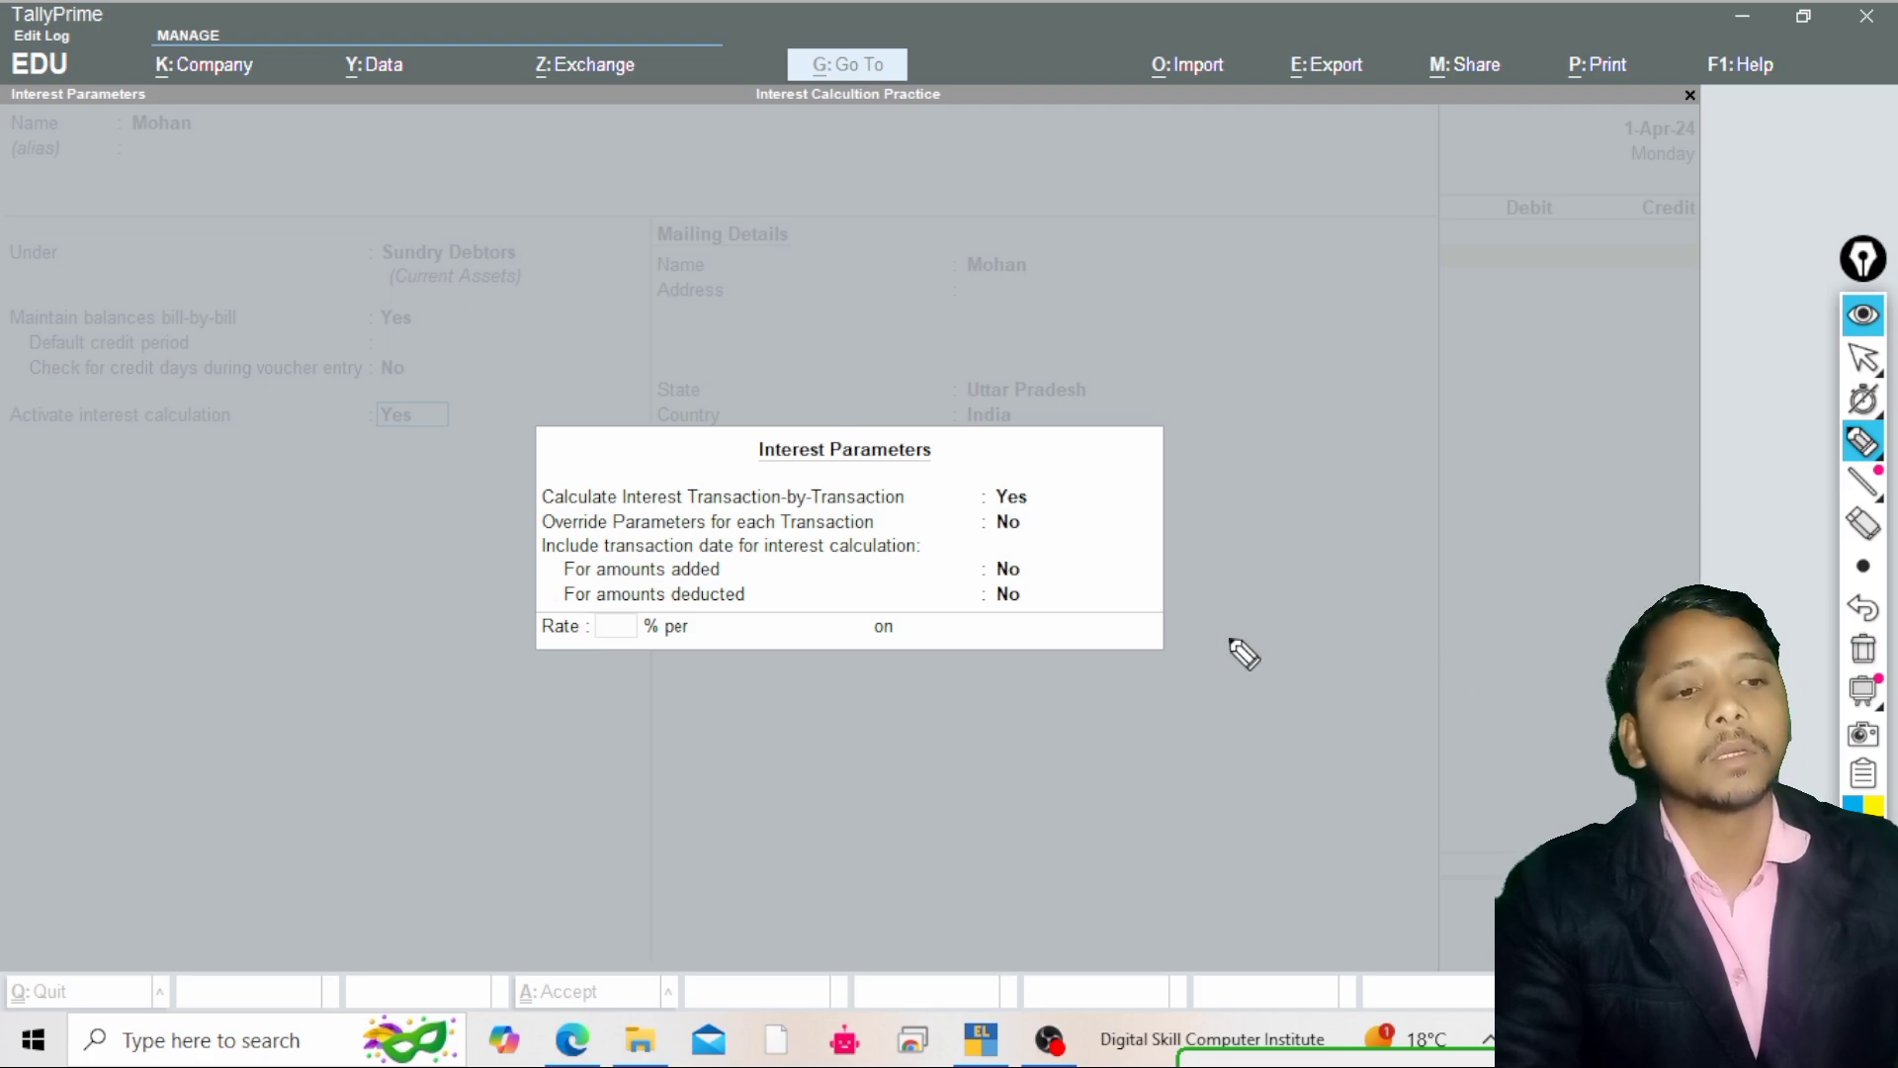
left_click(1862, 364)
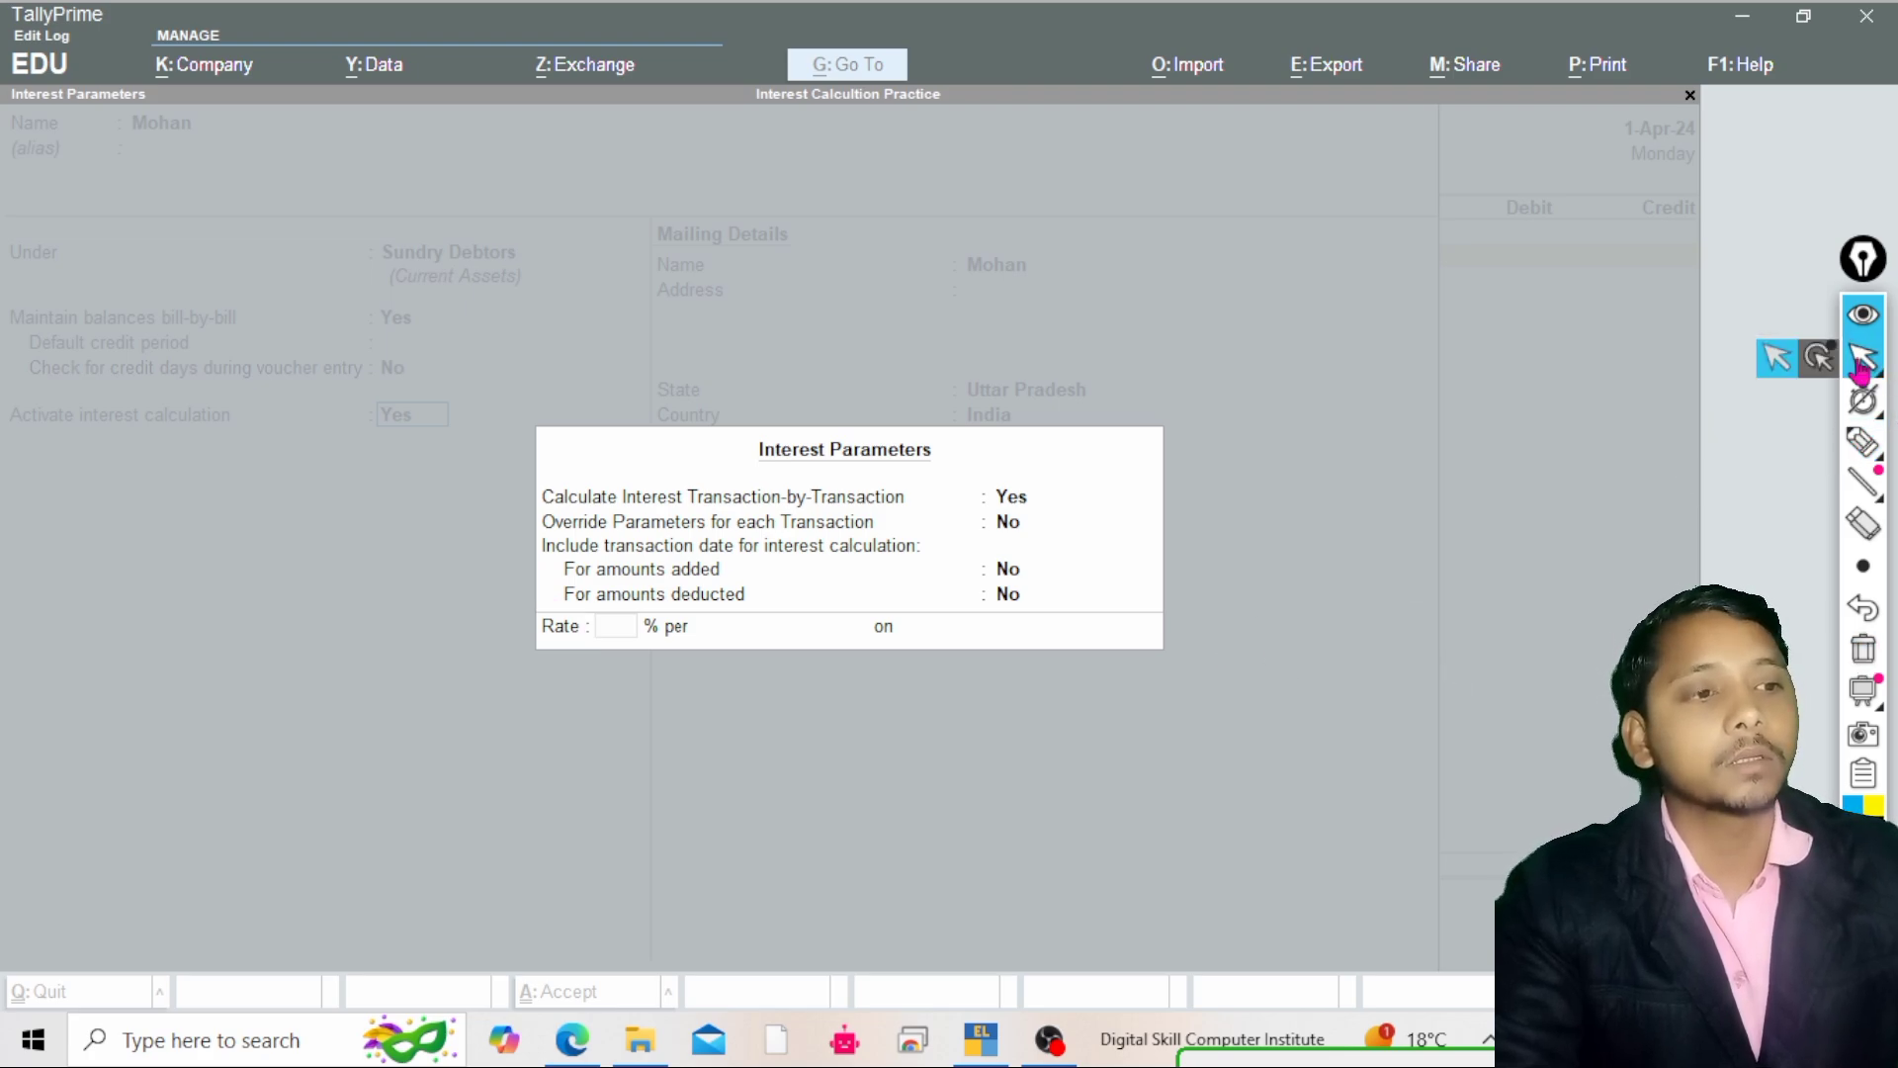
left_click(1772, 365)
Set the interest rate to 10% and move on to the interest style
left_click(625, 624)
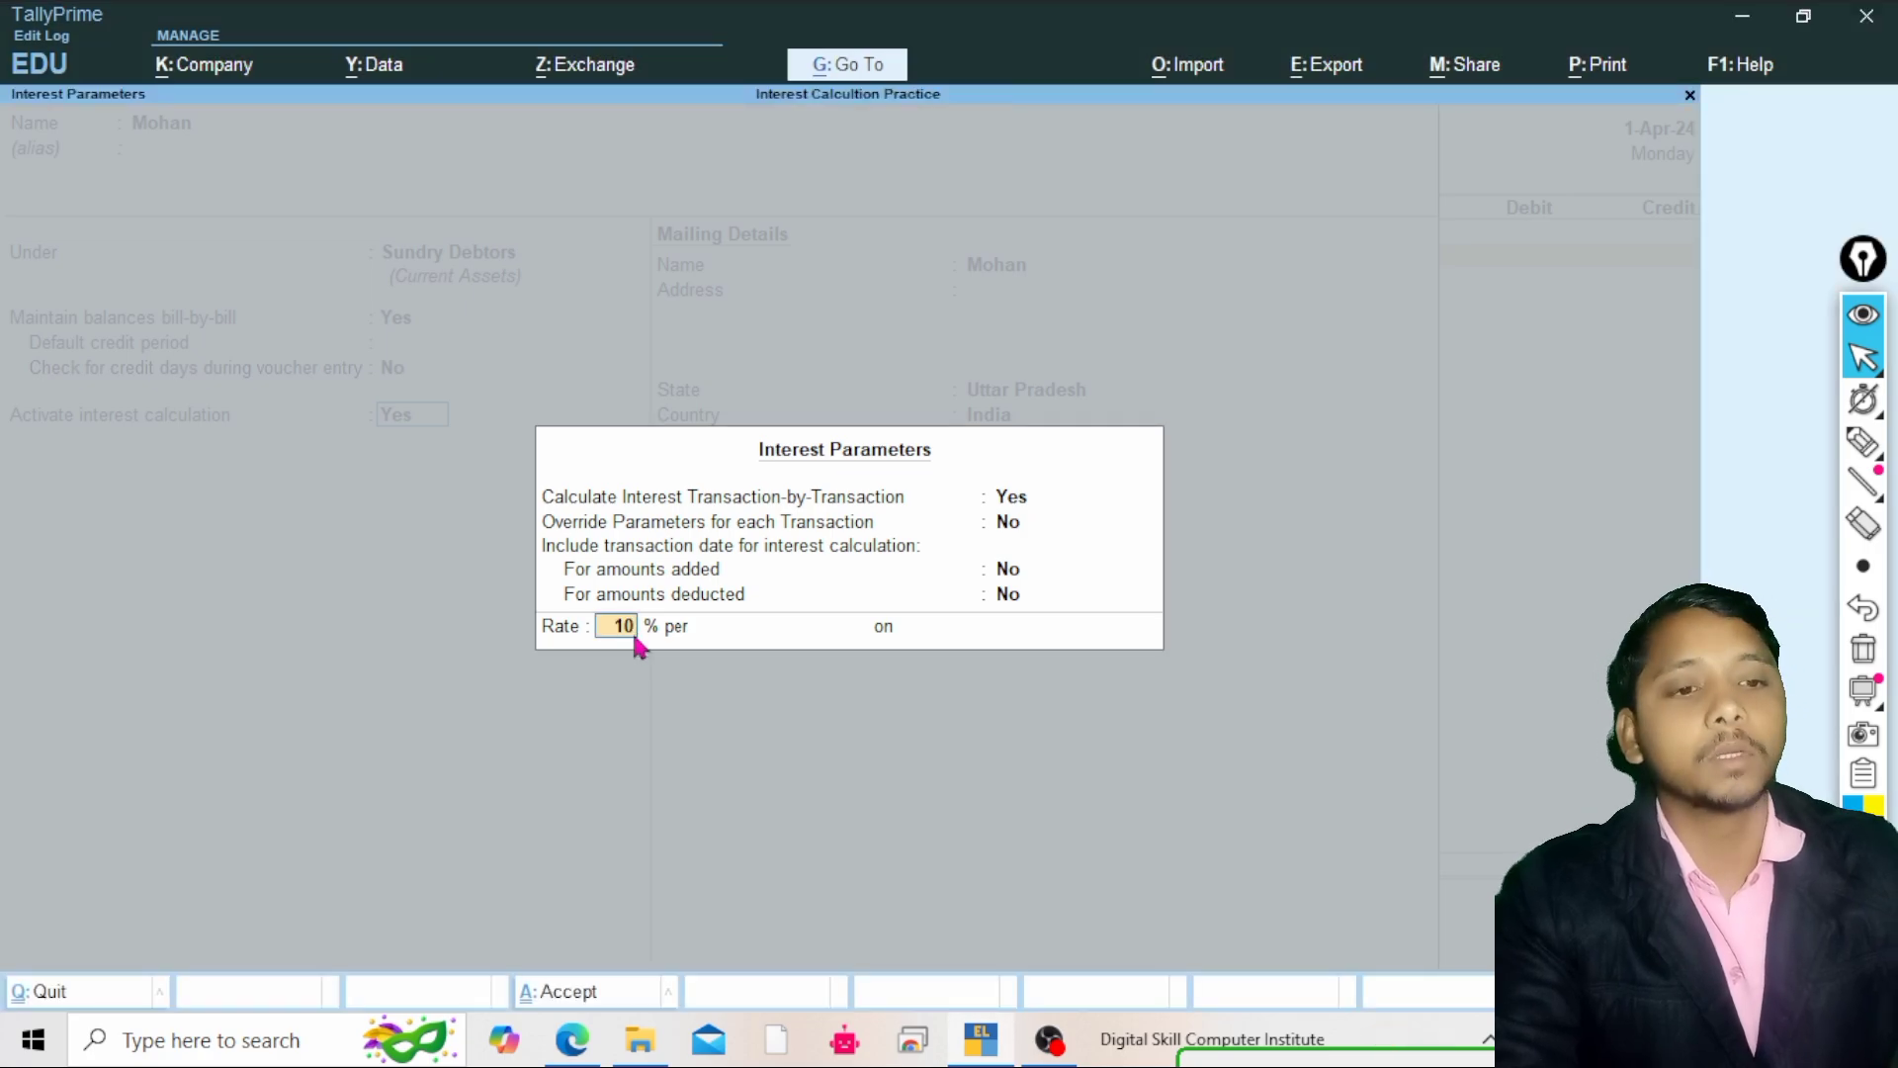
key("Return")
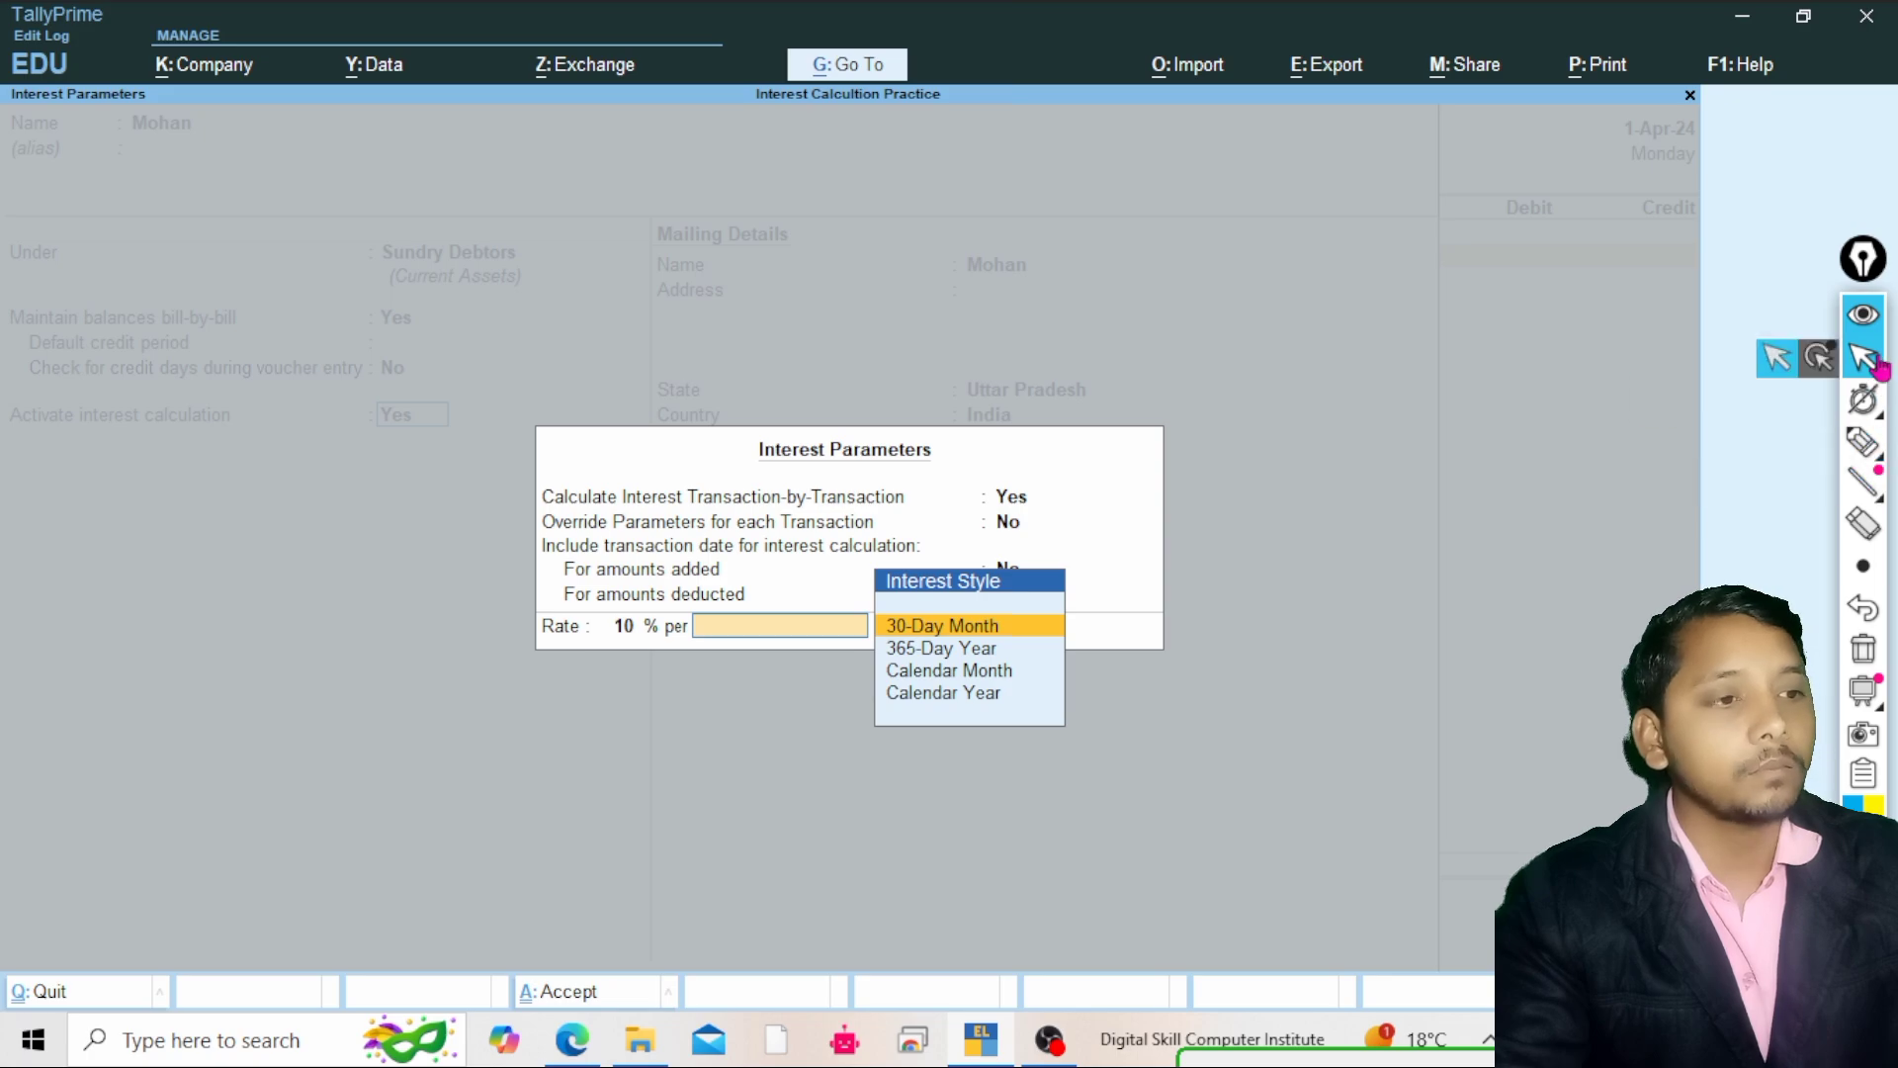
left_click(1863, 442)
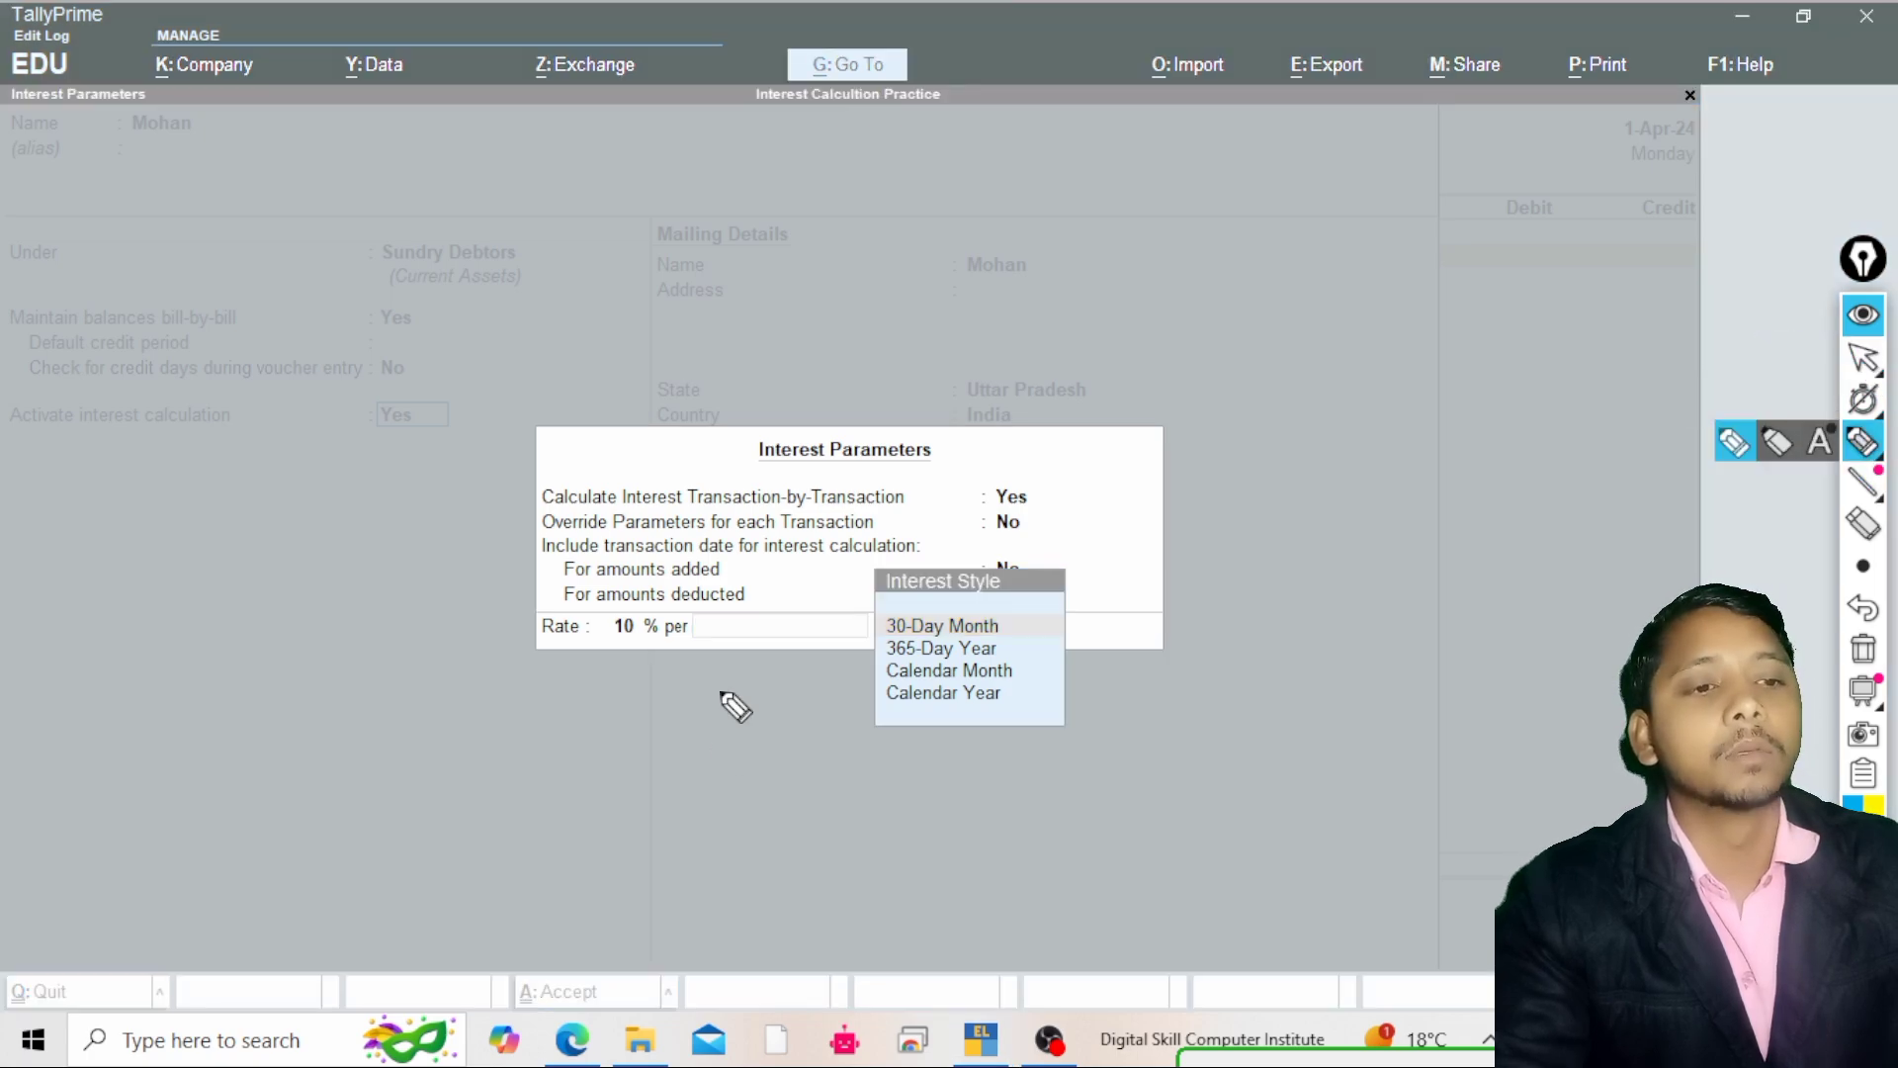
left_click_drag(1024, 629, 1105, 623)
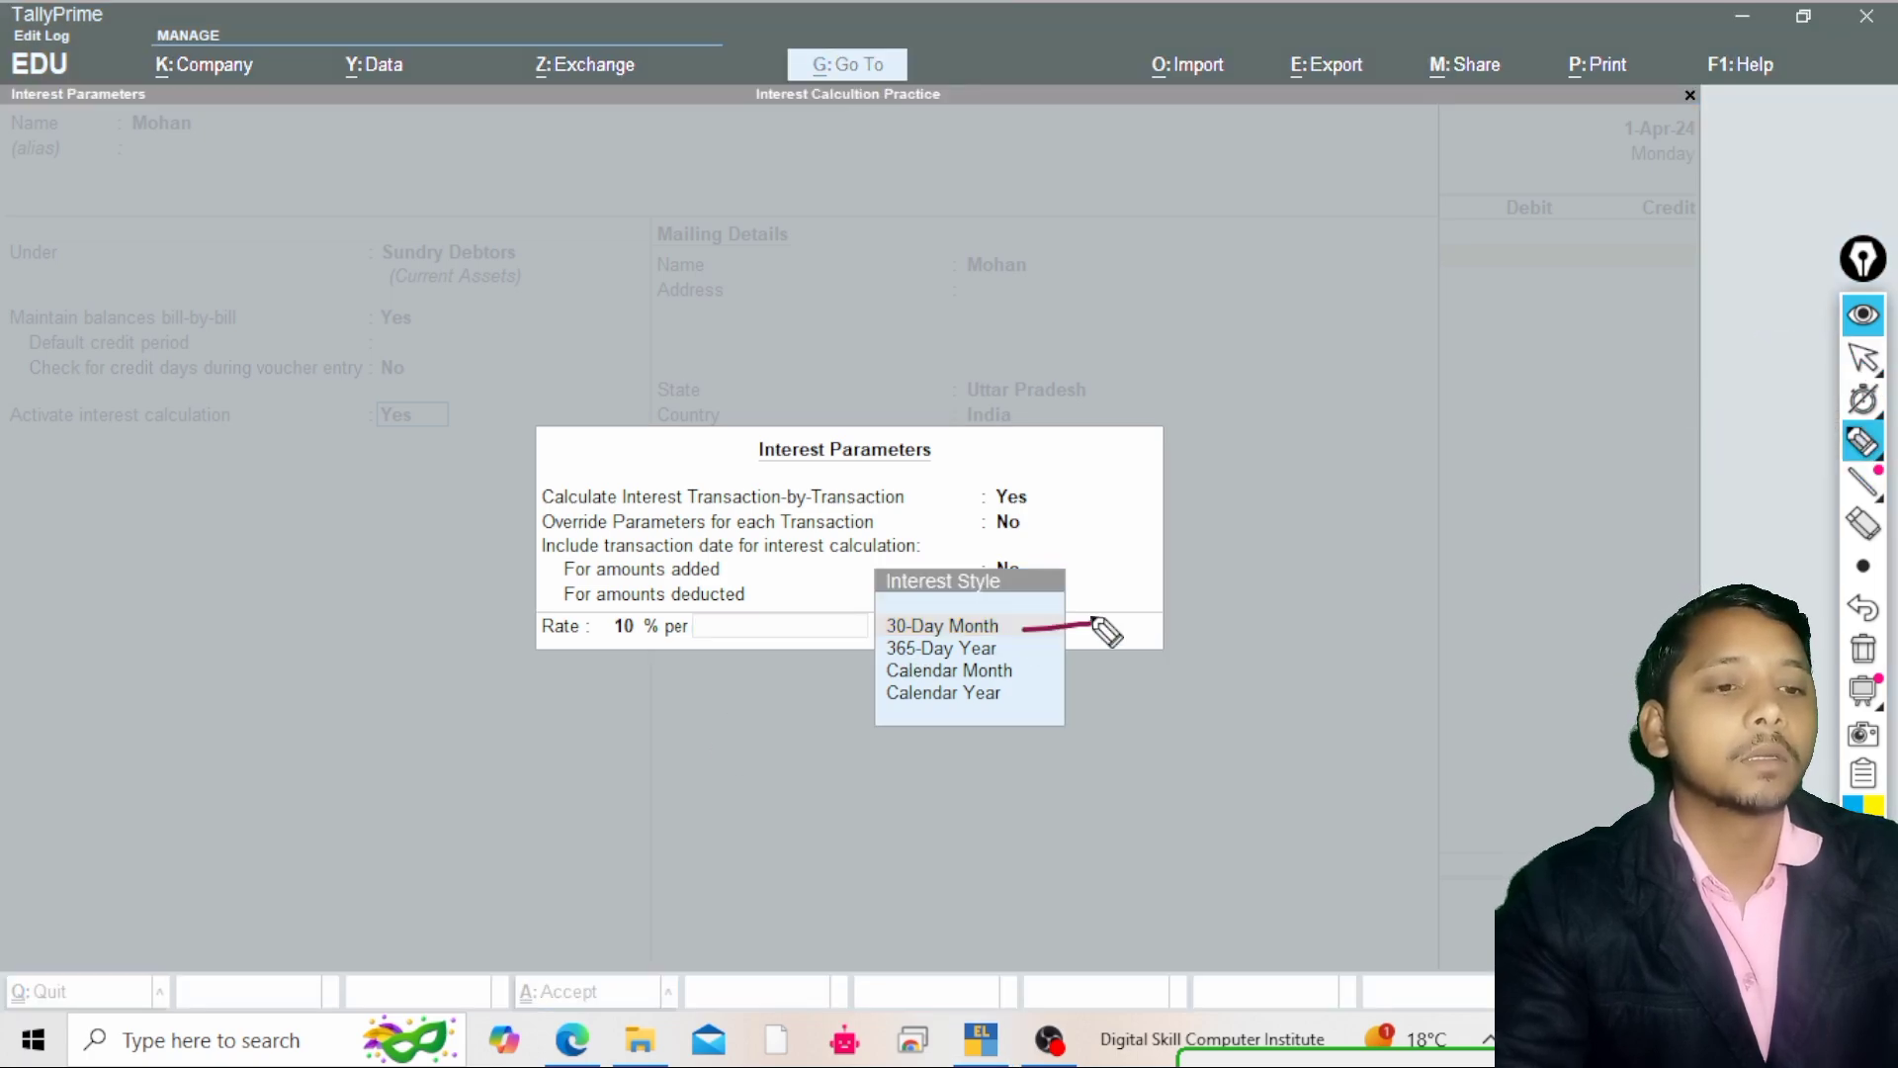
left_click_drag(625, 608, 649, 638)
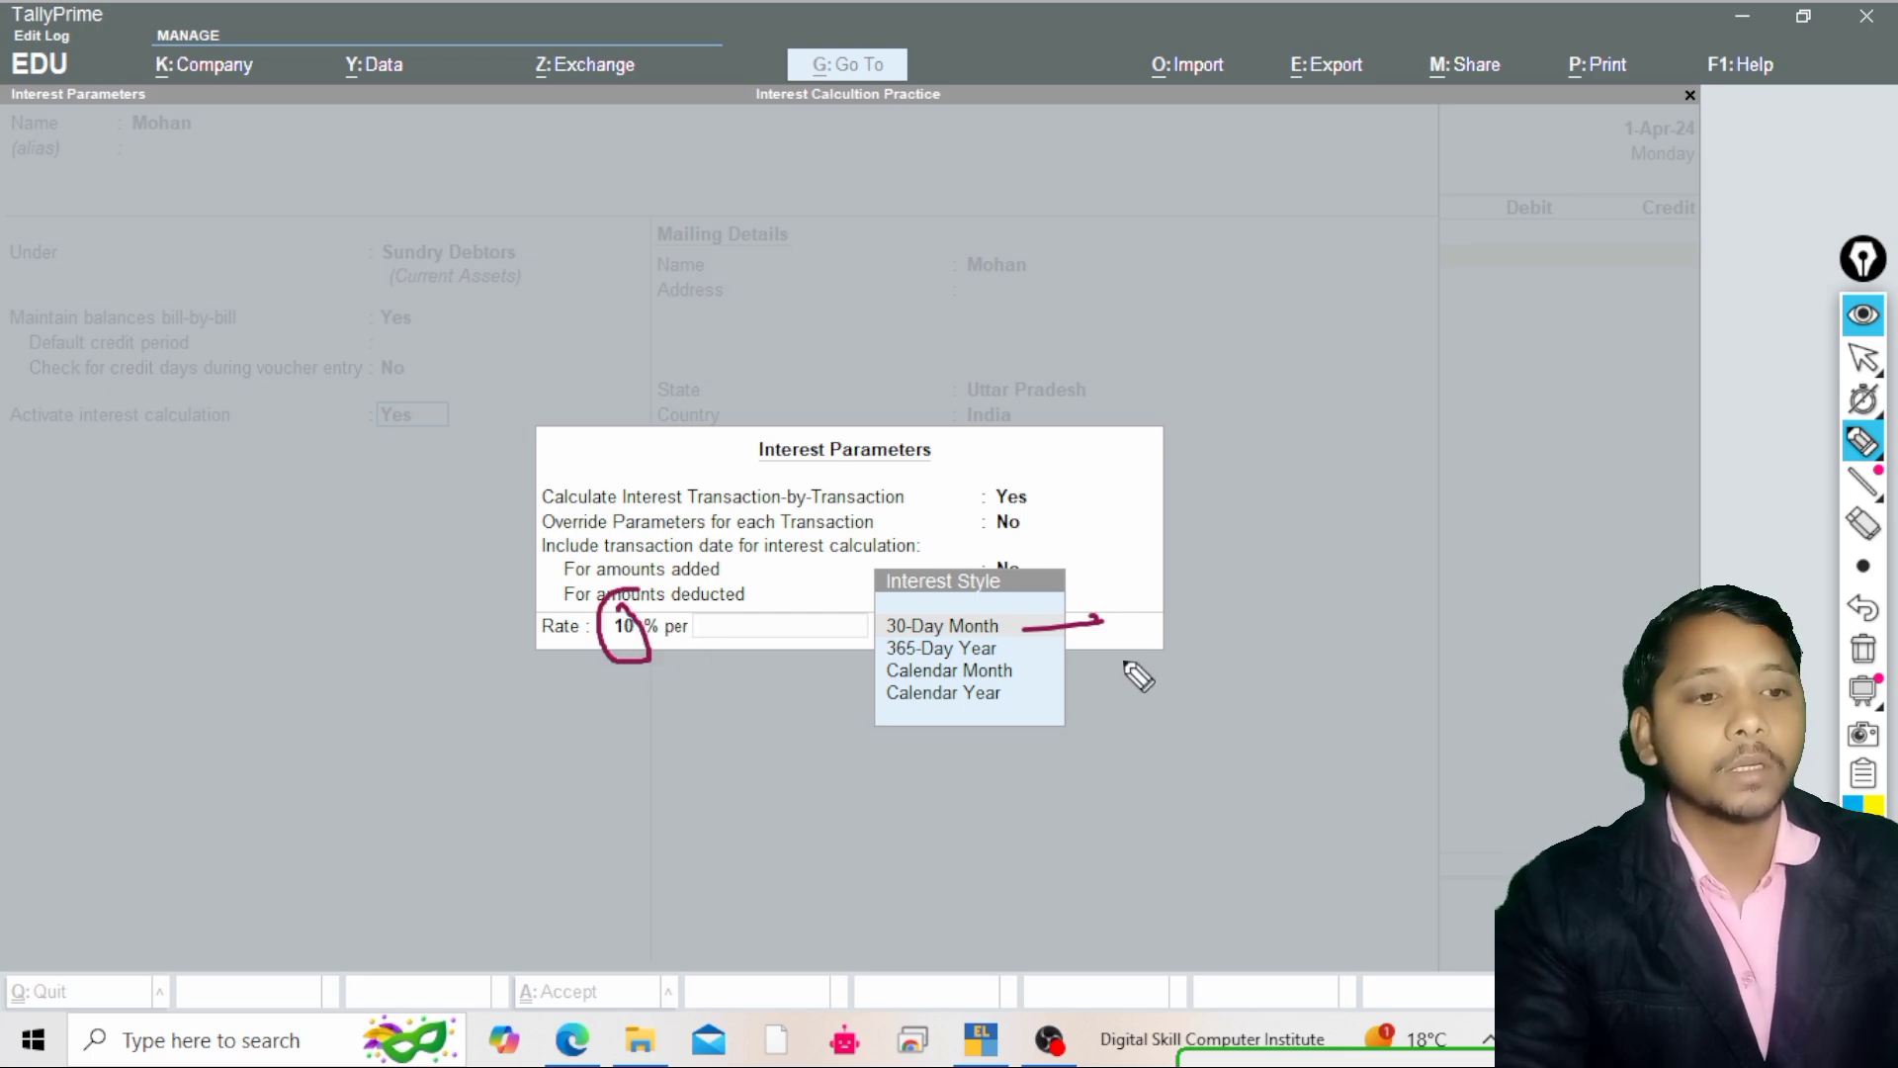
mouse_move(1009, 649)
left_mouse_down()
mouse_move(1118, 648)
mouse_move(1069, 671)
mouse_move(1111, 702)
mouse_move(1180, 704)
left_mouse_up()
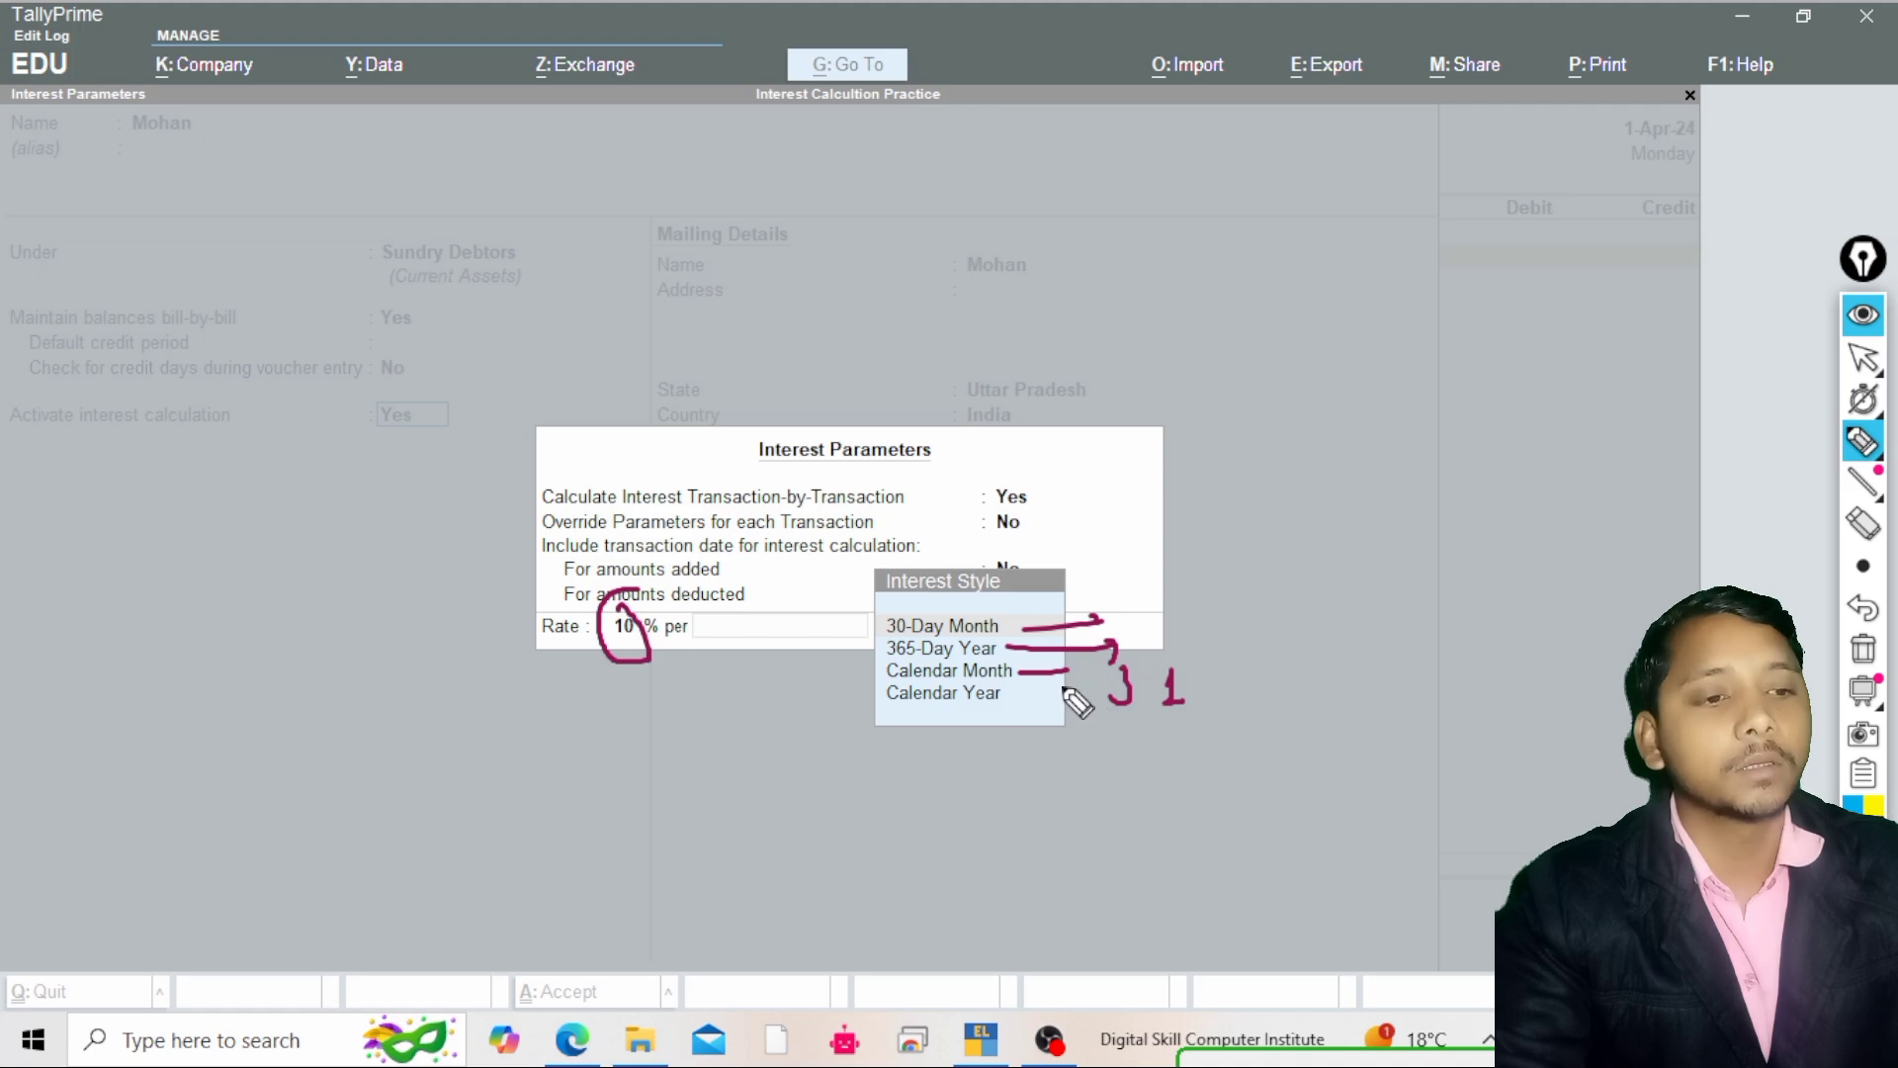
mouse_move(1061, 685)
left_mouse_down()
mouse_move(1192, 661)
mouse_move(1076, 684)
left_mouse_up()
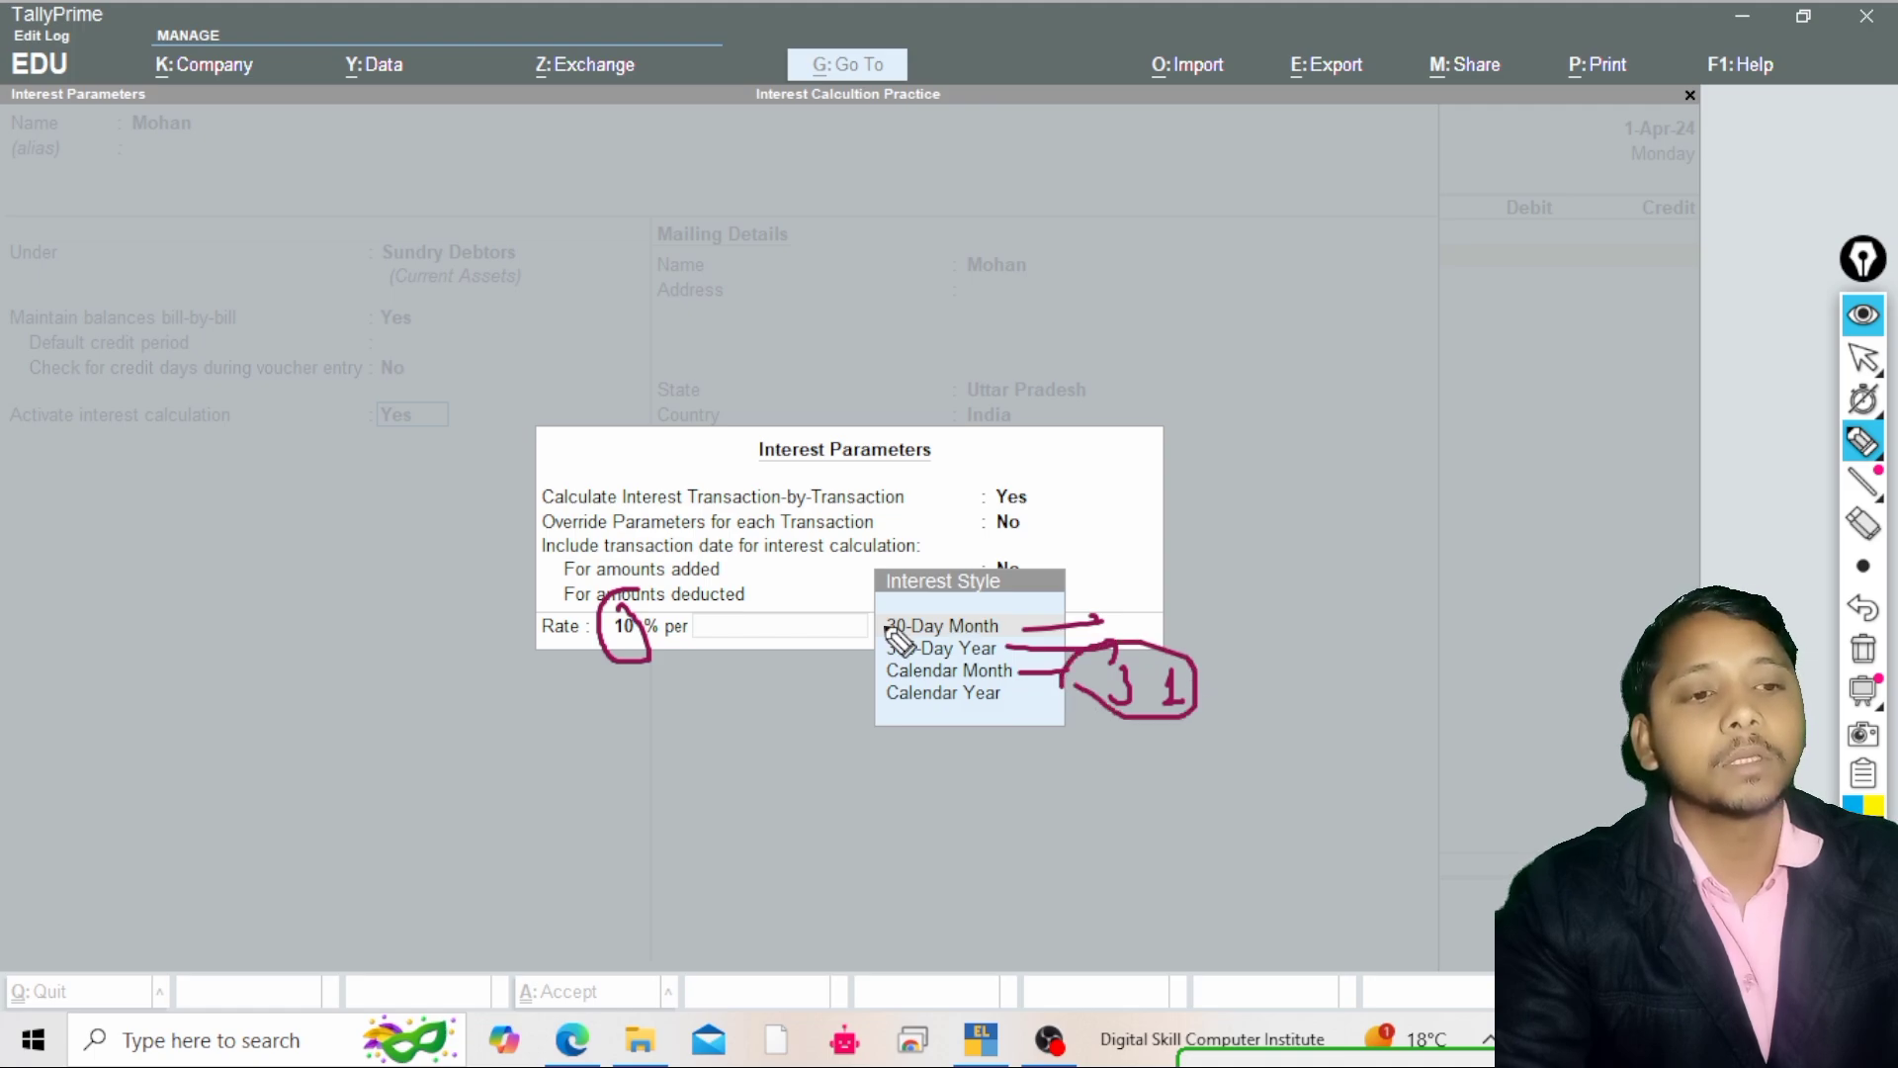
left_click_drag(858, 626, 902, 612)
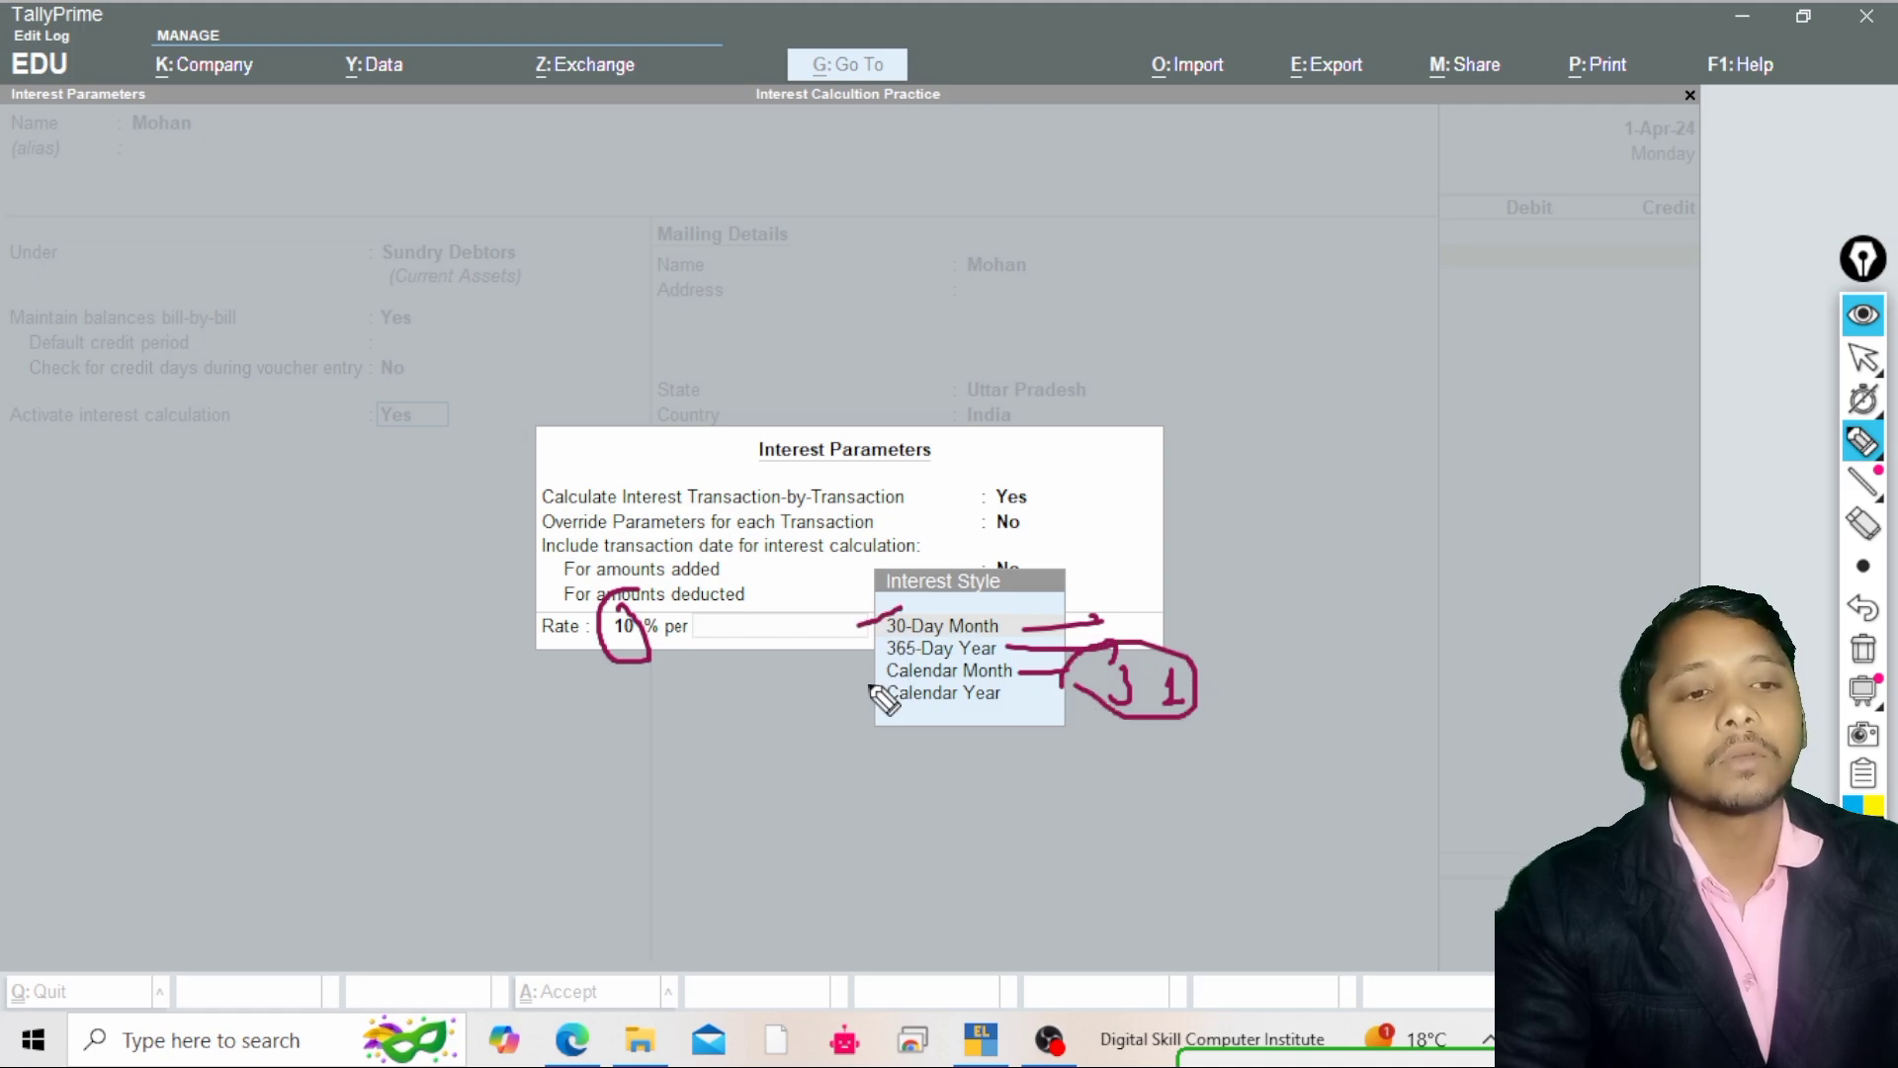
left_click_drag(862, 676, 892, 670)
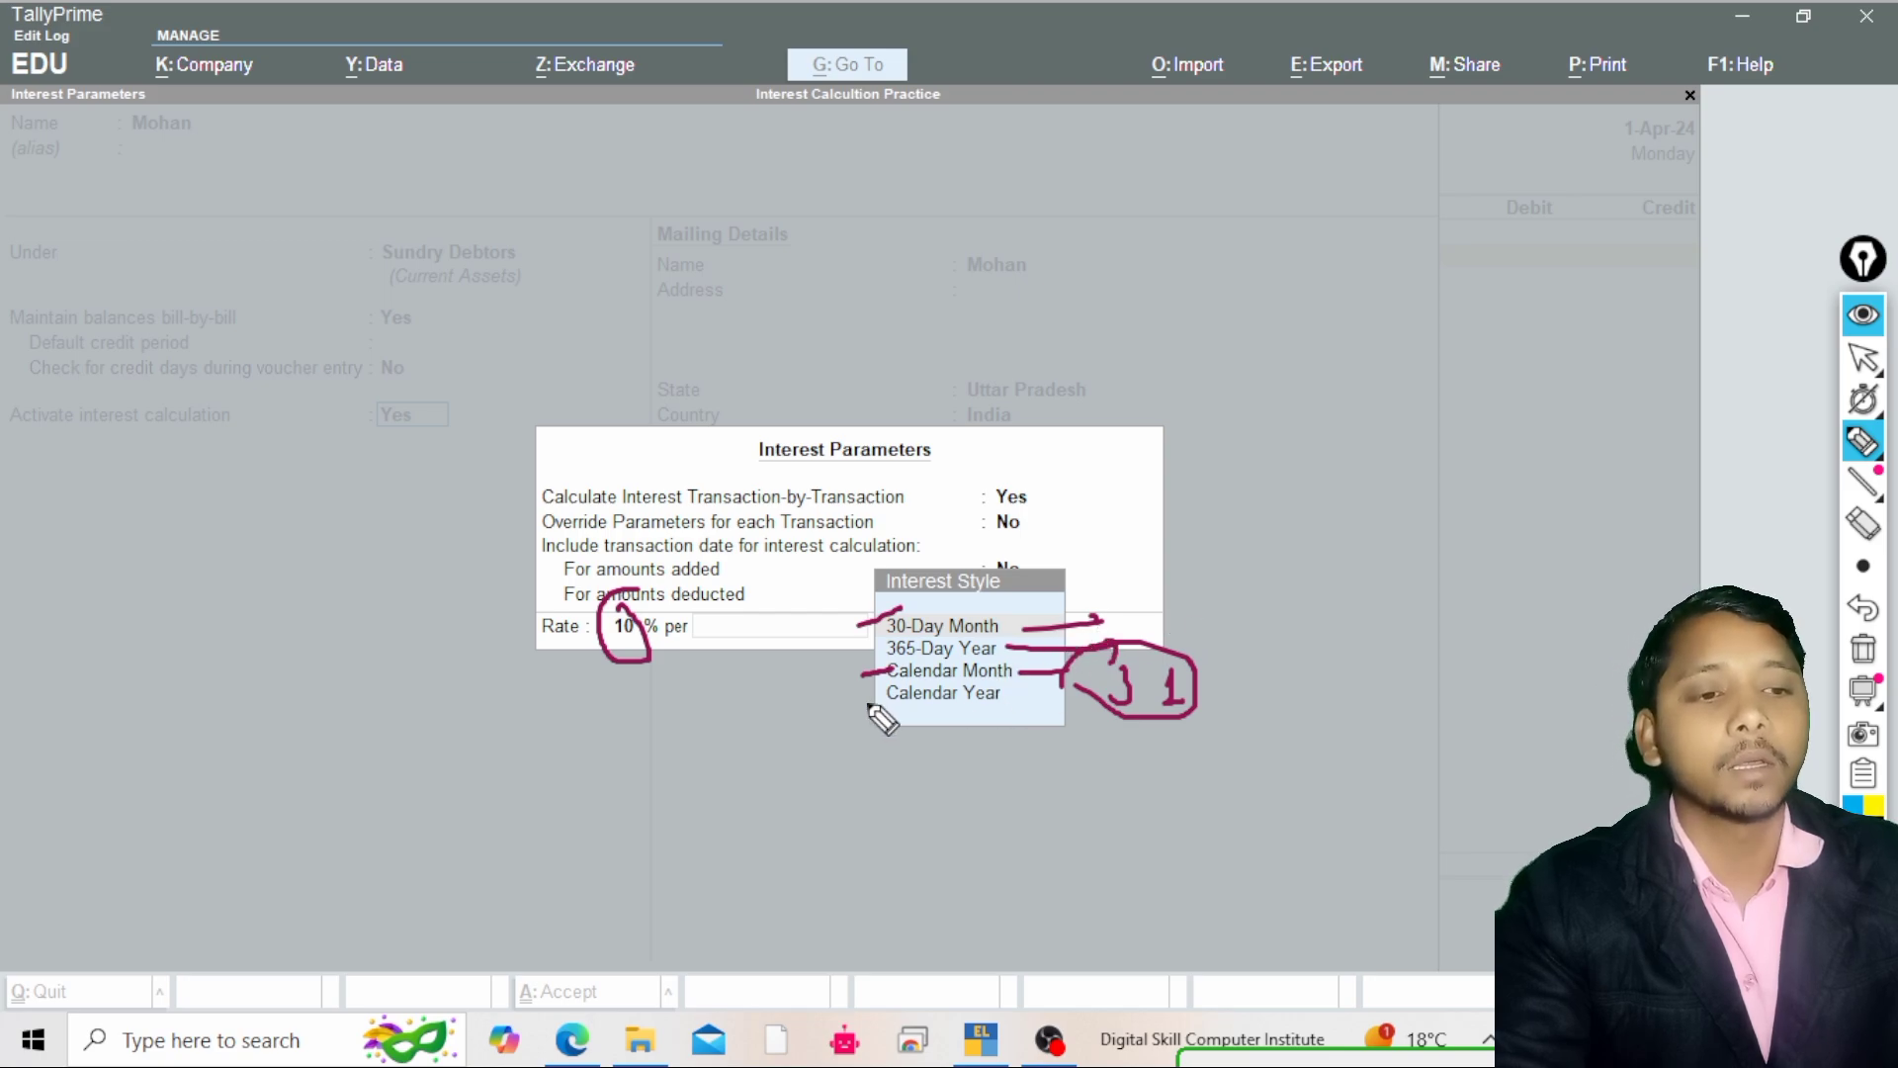
mouse_move(894, 704)
left_mouse_down()
mouse_move(791, 716)
mouse_move(1018, 704)
mouse_move(855, 682)
mouse_move(875, 706)
left_mouse_up()
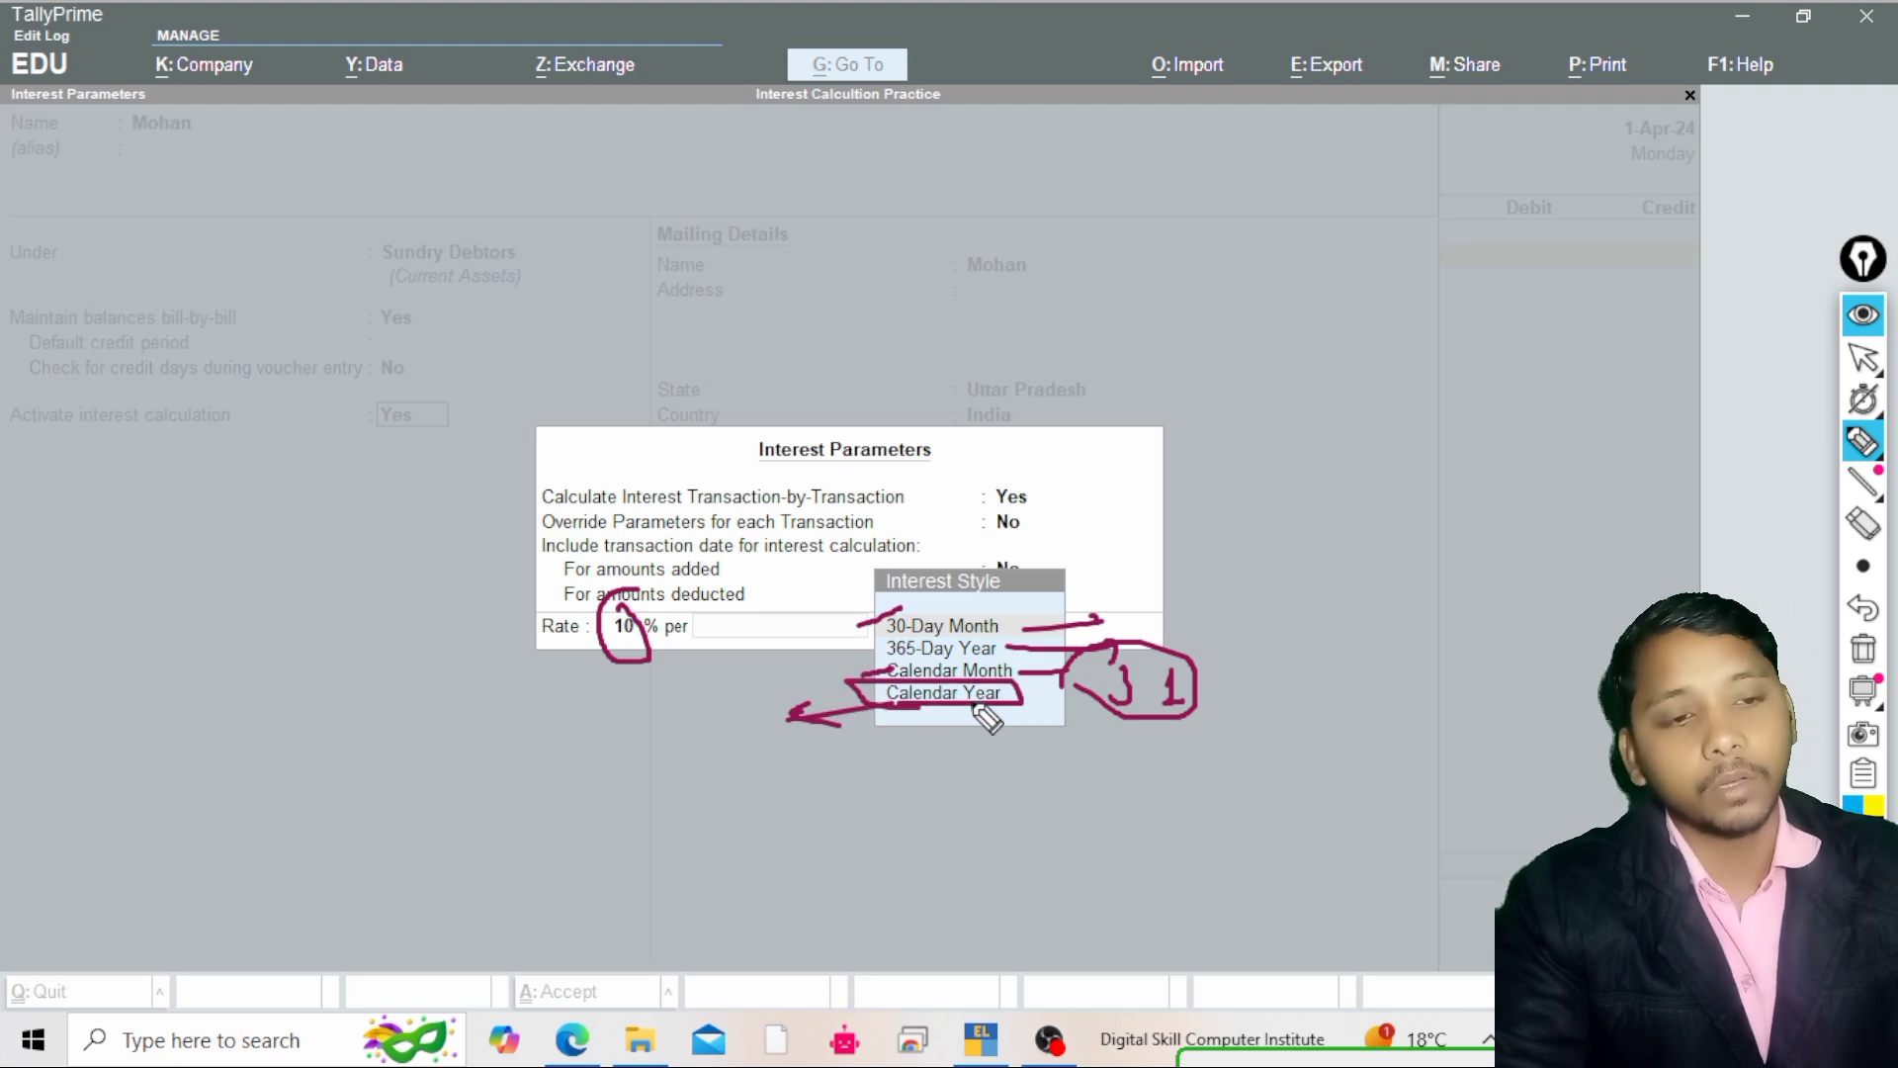
left_click_drag(1033, 650, 1176, 610)
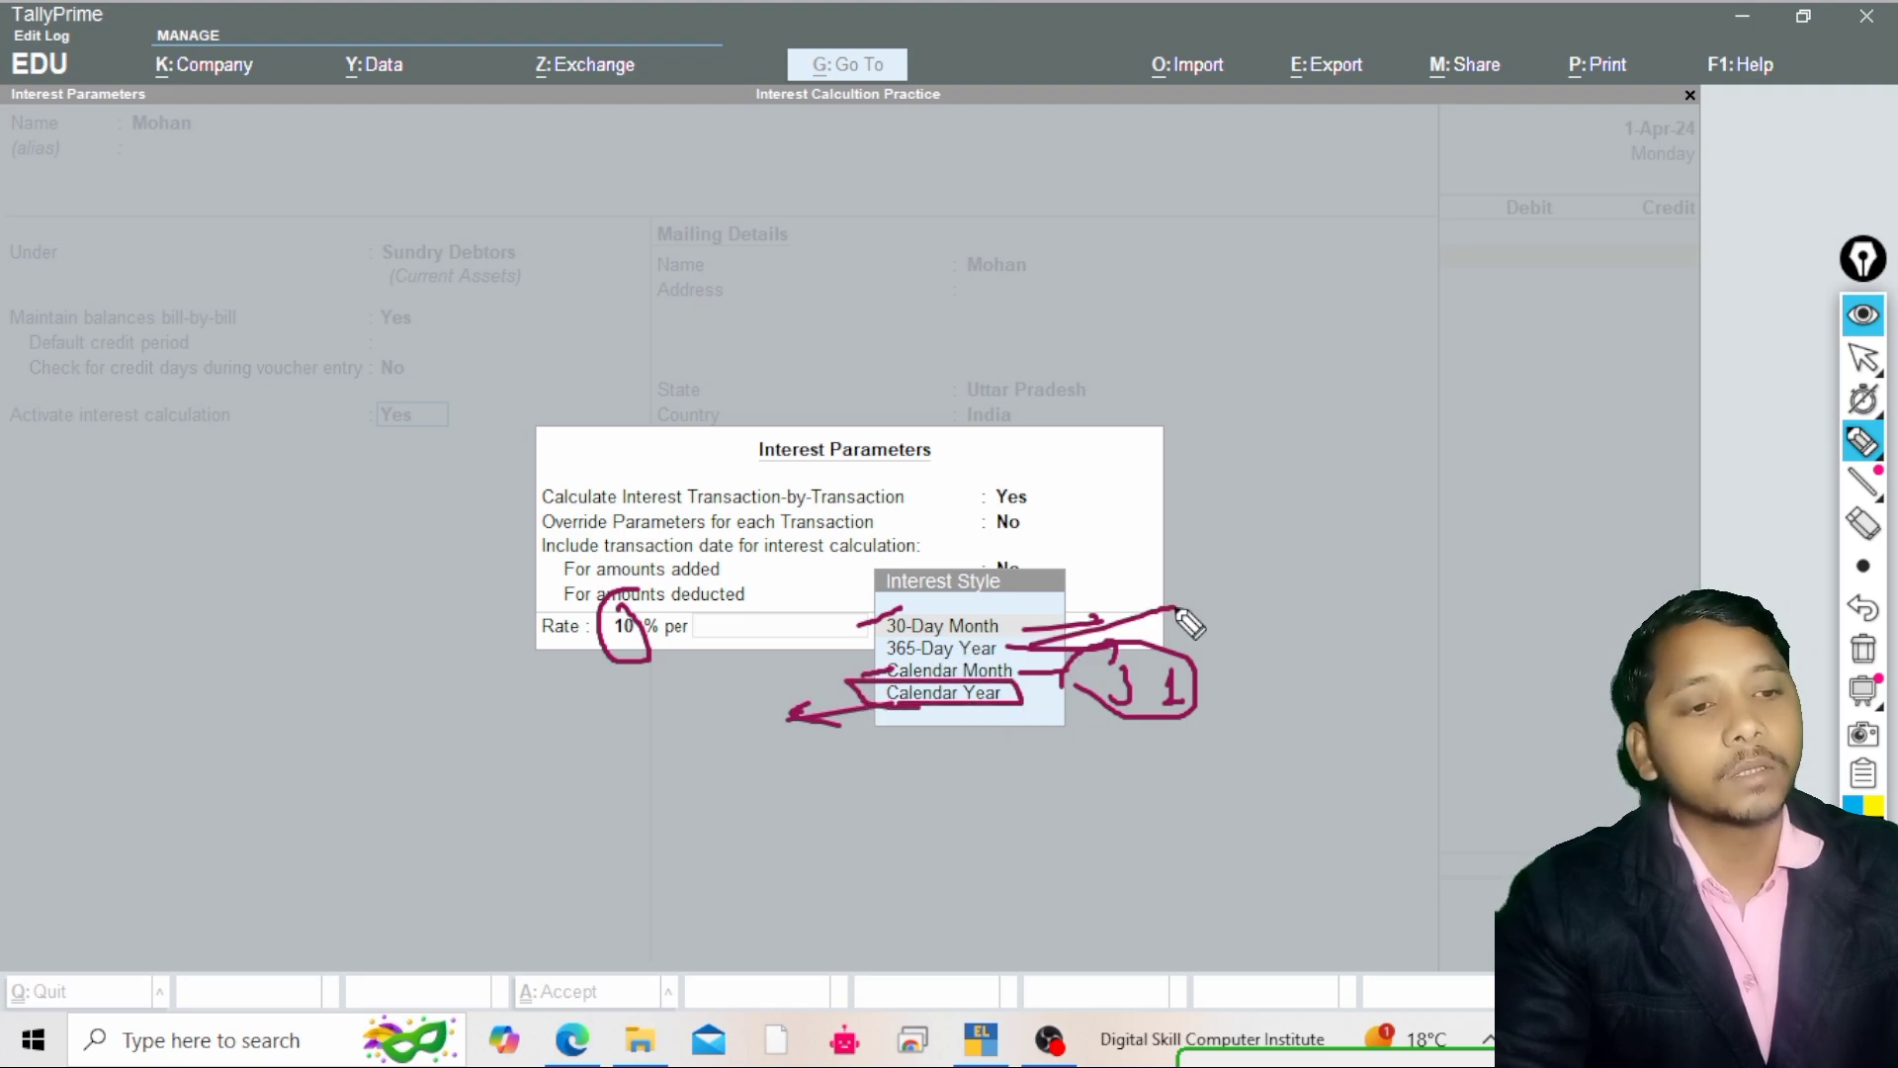
mouse_move(1167, 364)
left_mouse_down()
mouse_move(1163, 408)
mouse_move(1264, 398)
left_mouse_up()
mouse_move(1265, 362)
left_mouse_down()
mouse_move(1311, 357)
mouse_move(1262, 450)
mouse_move(1286, 420)
left_mouse_up()
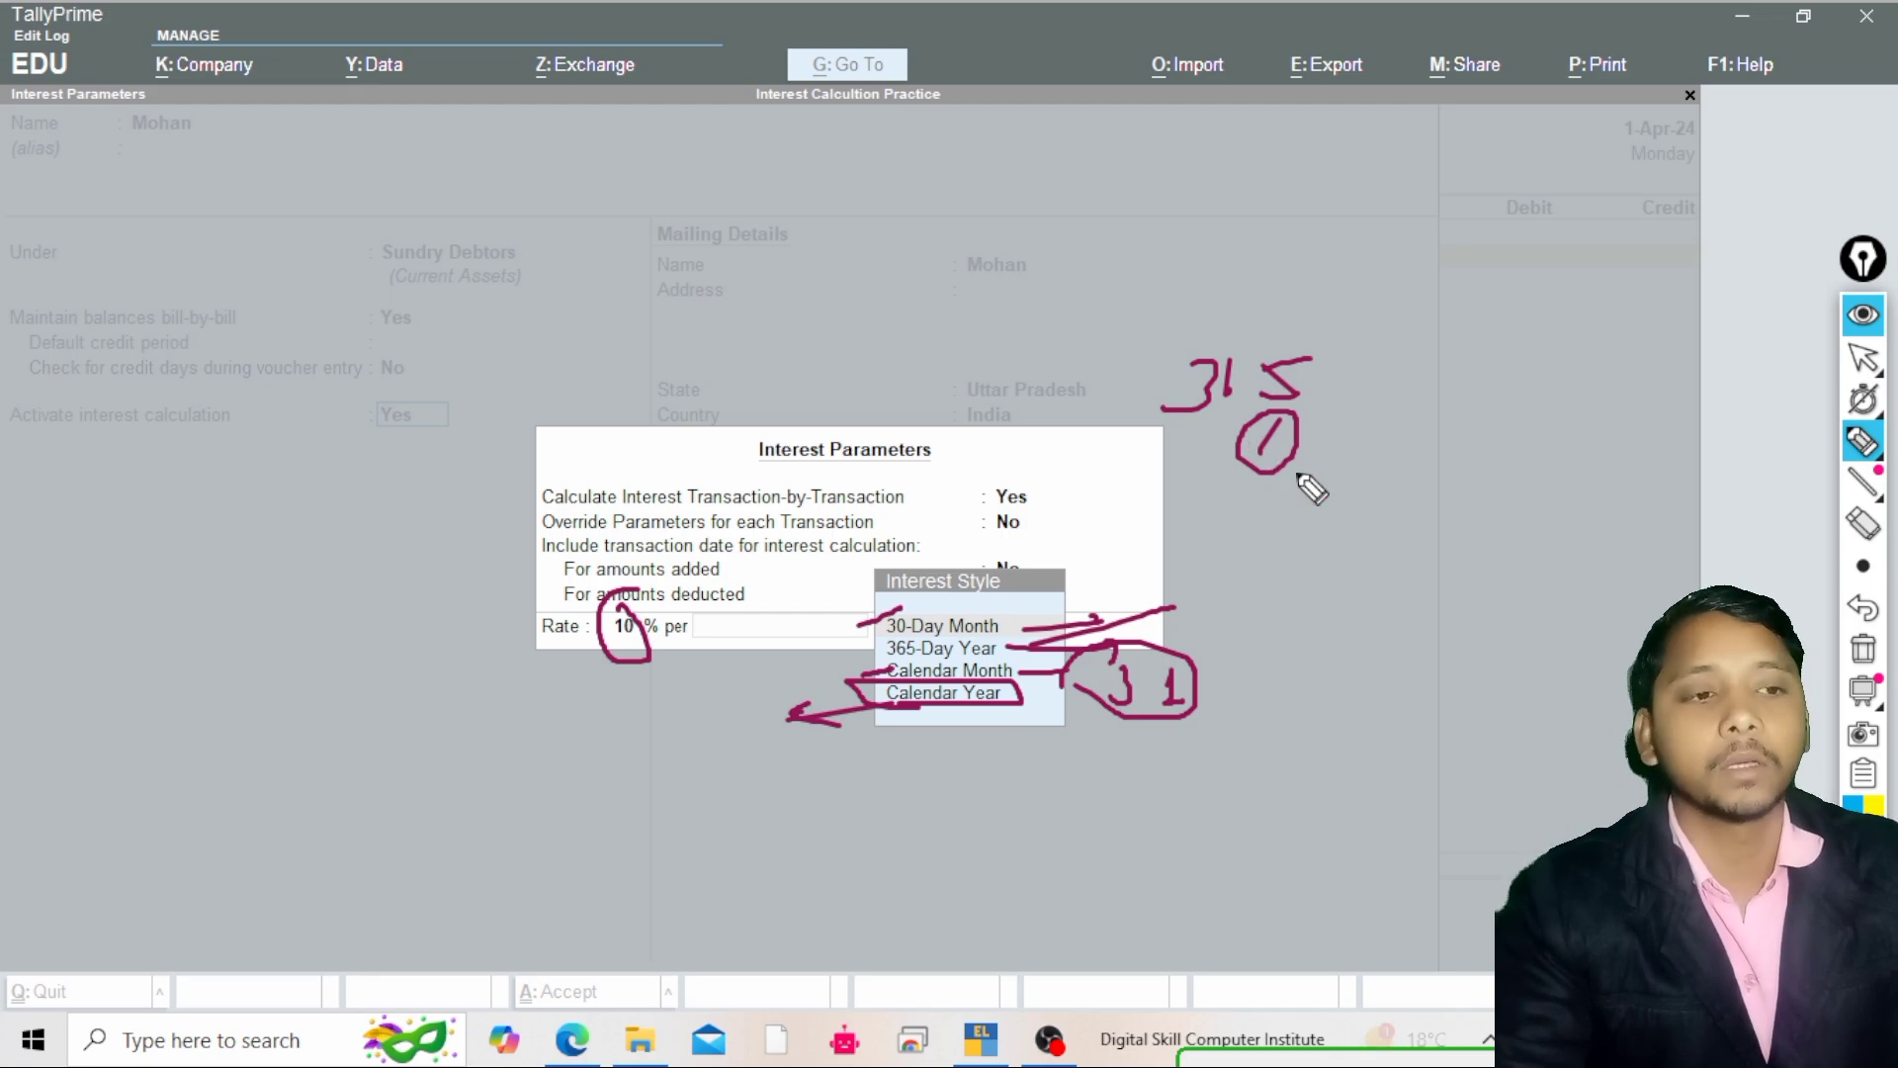
Choose 30-Day Month as the interest style for the rate
mouse_move(1864, 358)
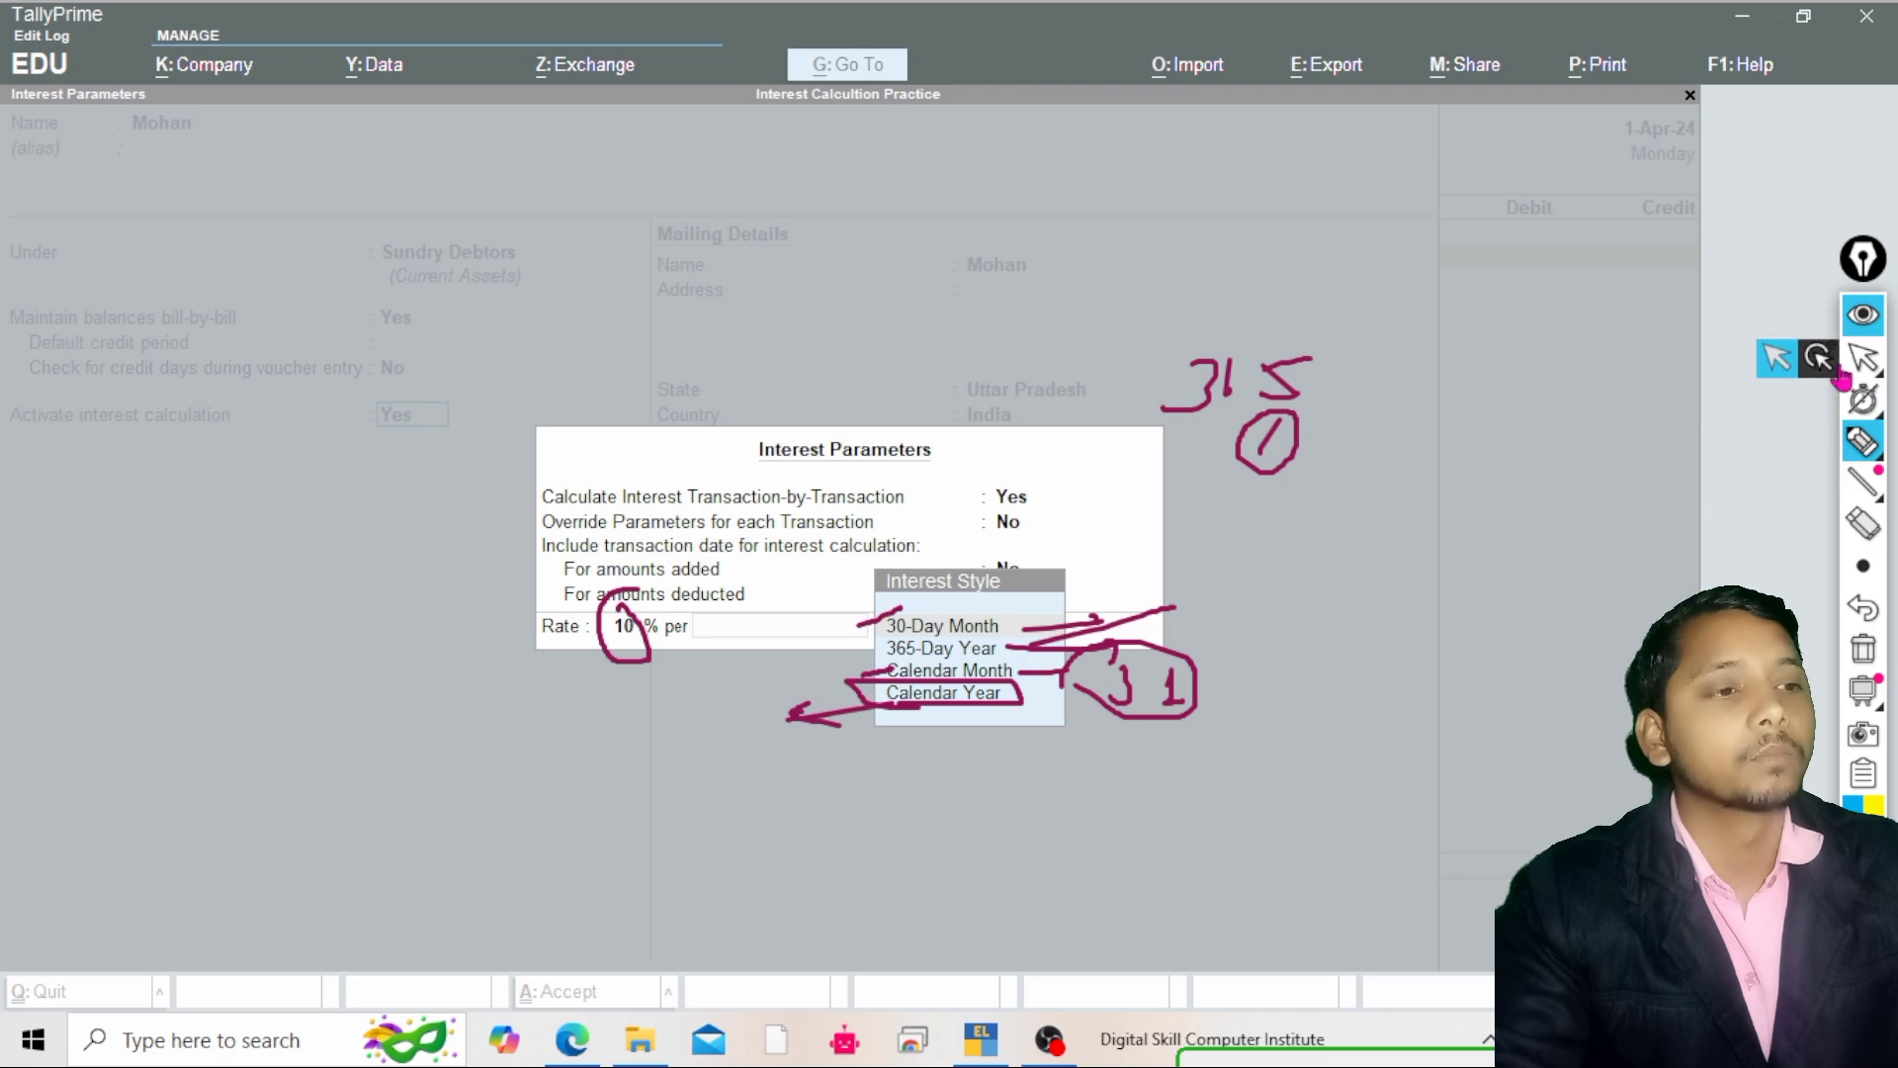
left_click(1779, 361)
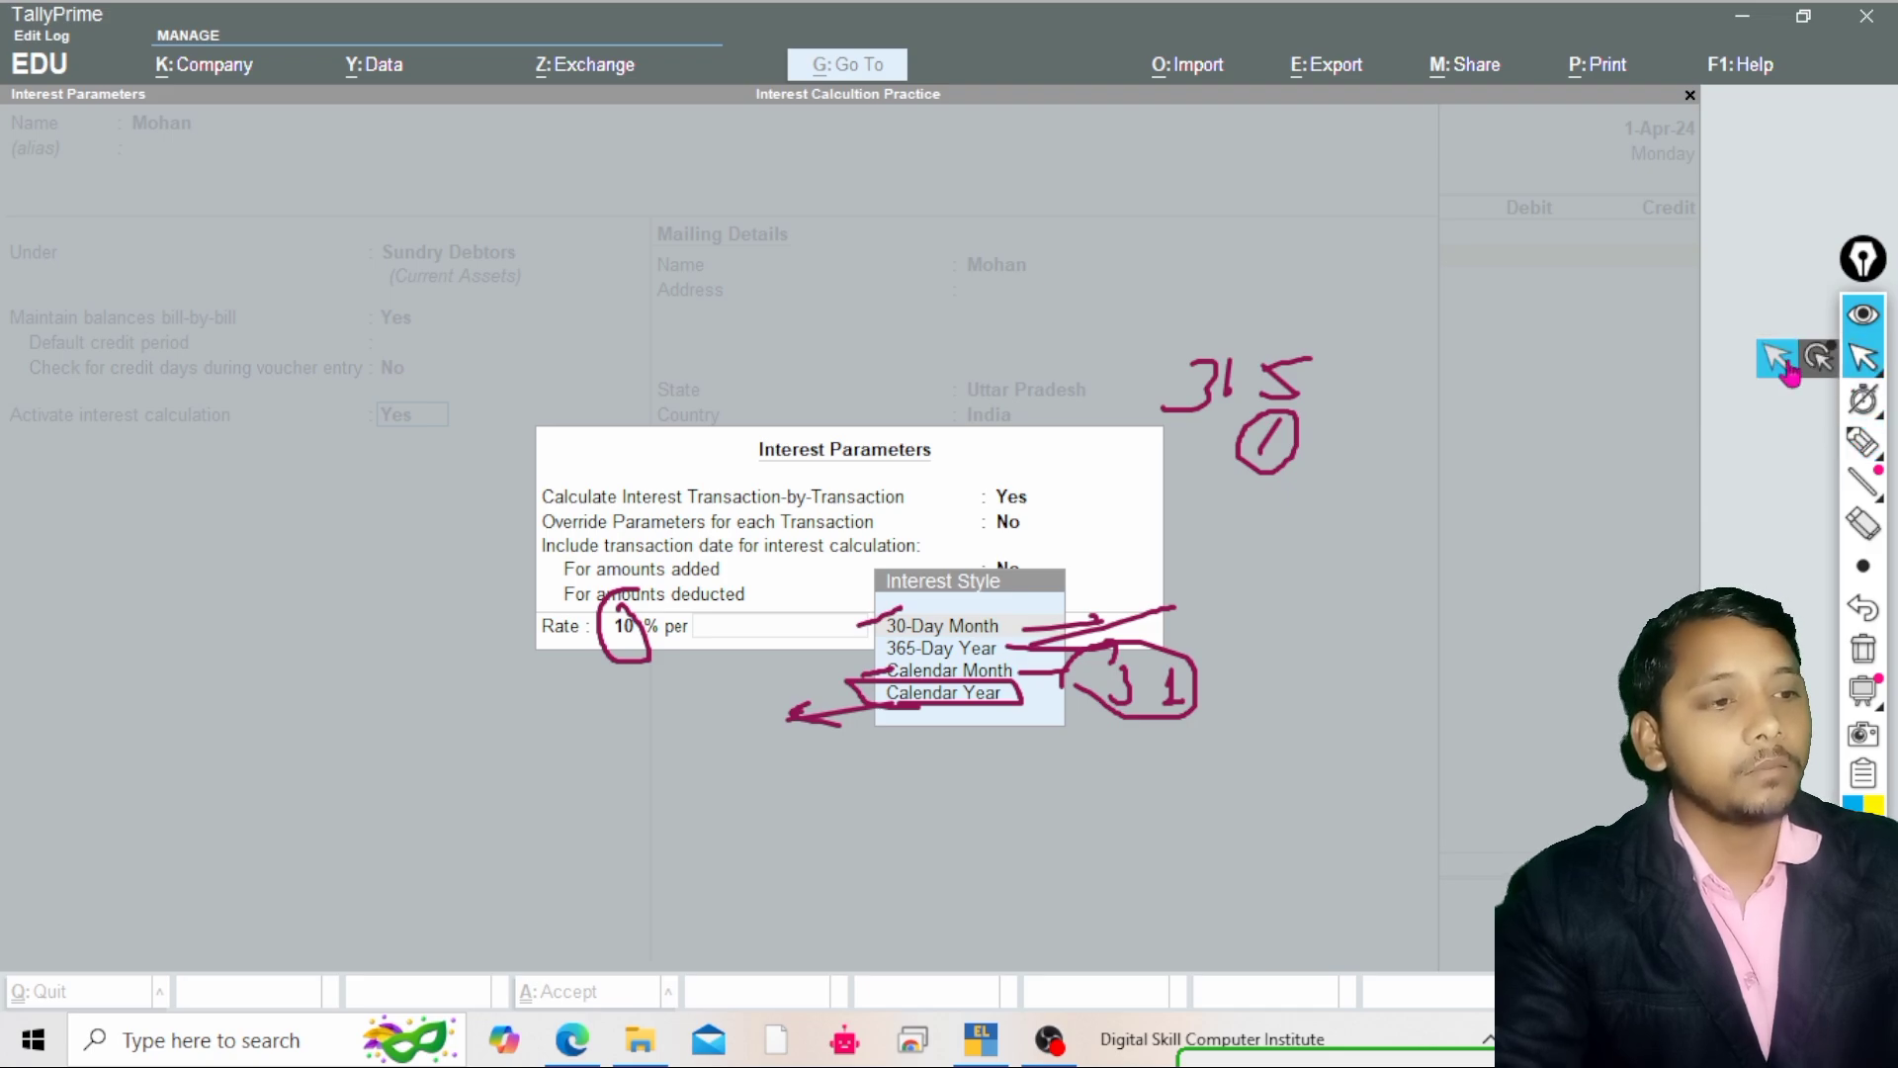
left_click(1865, 658)
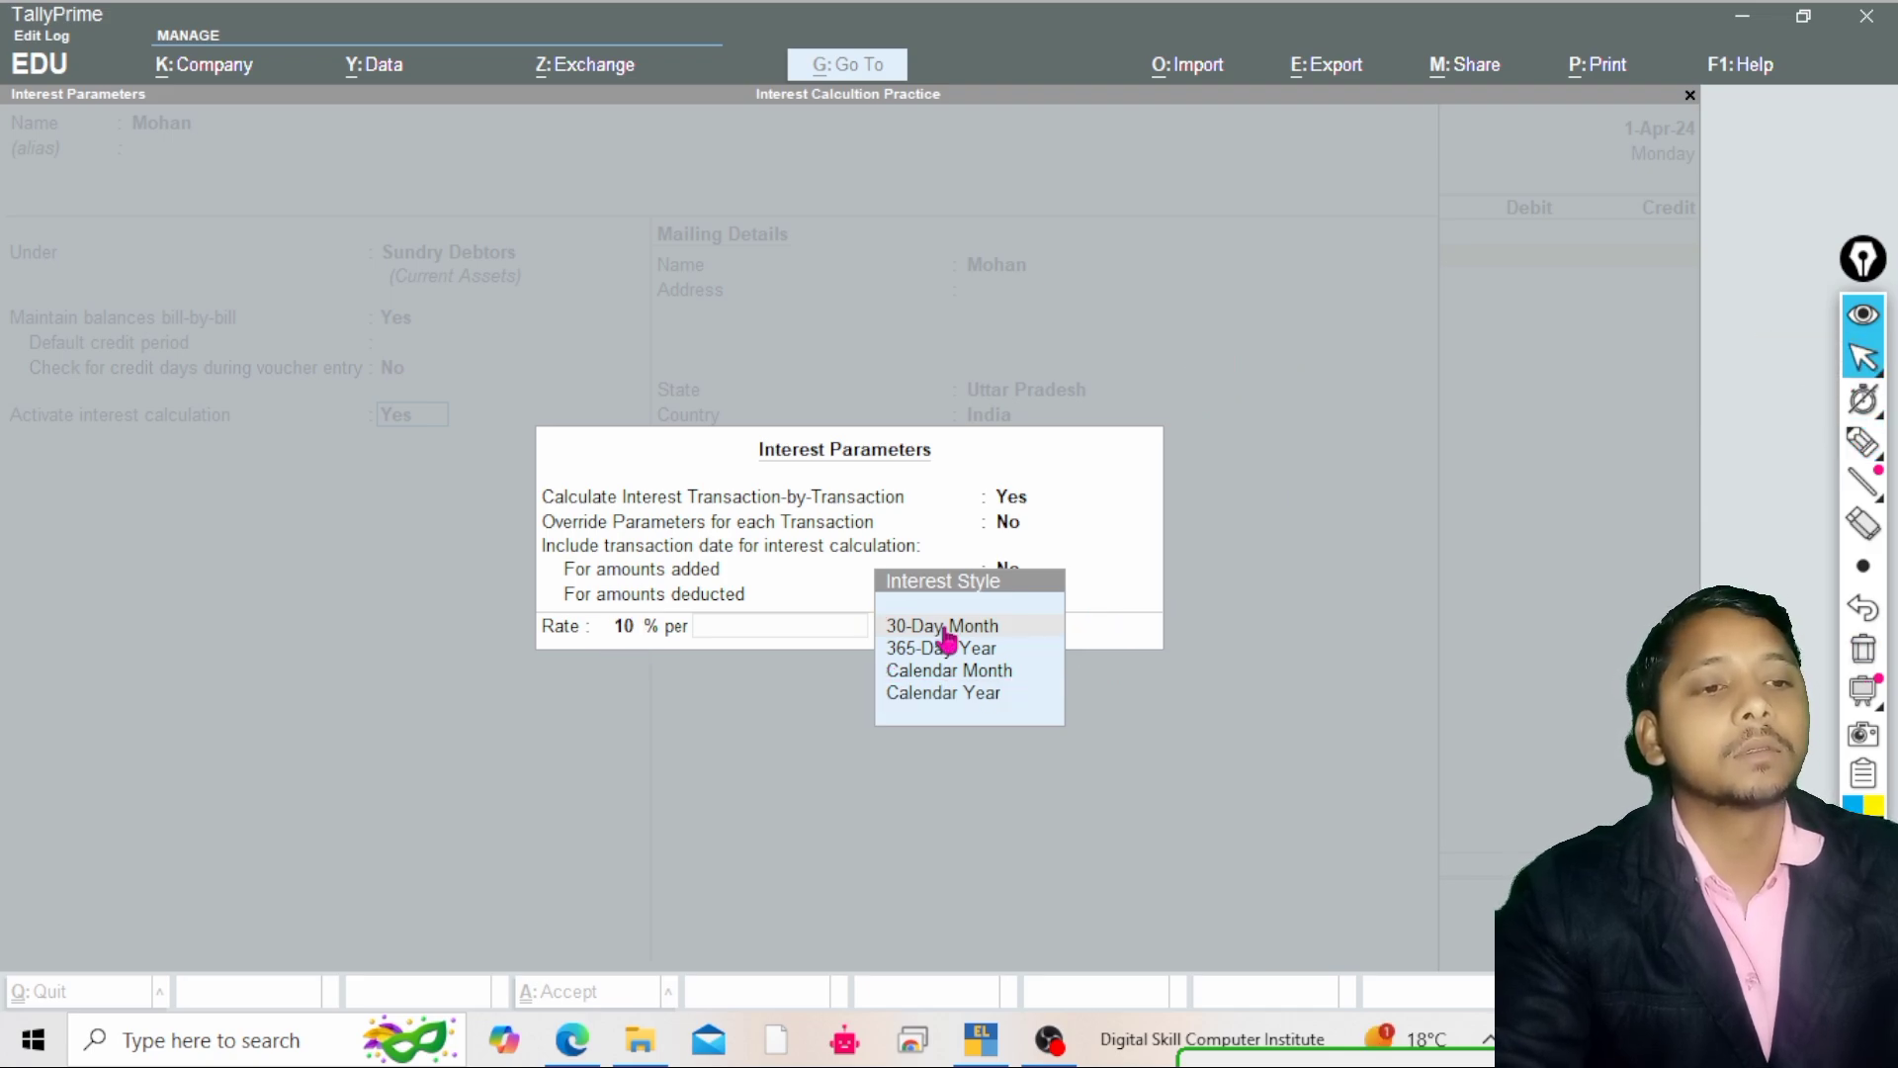
left_click(950, 634)
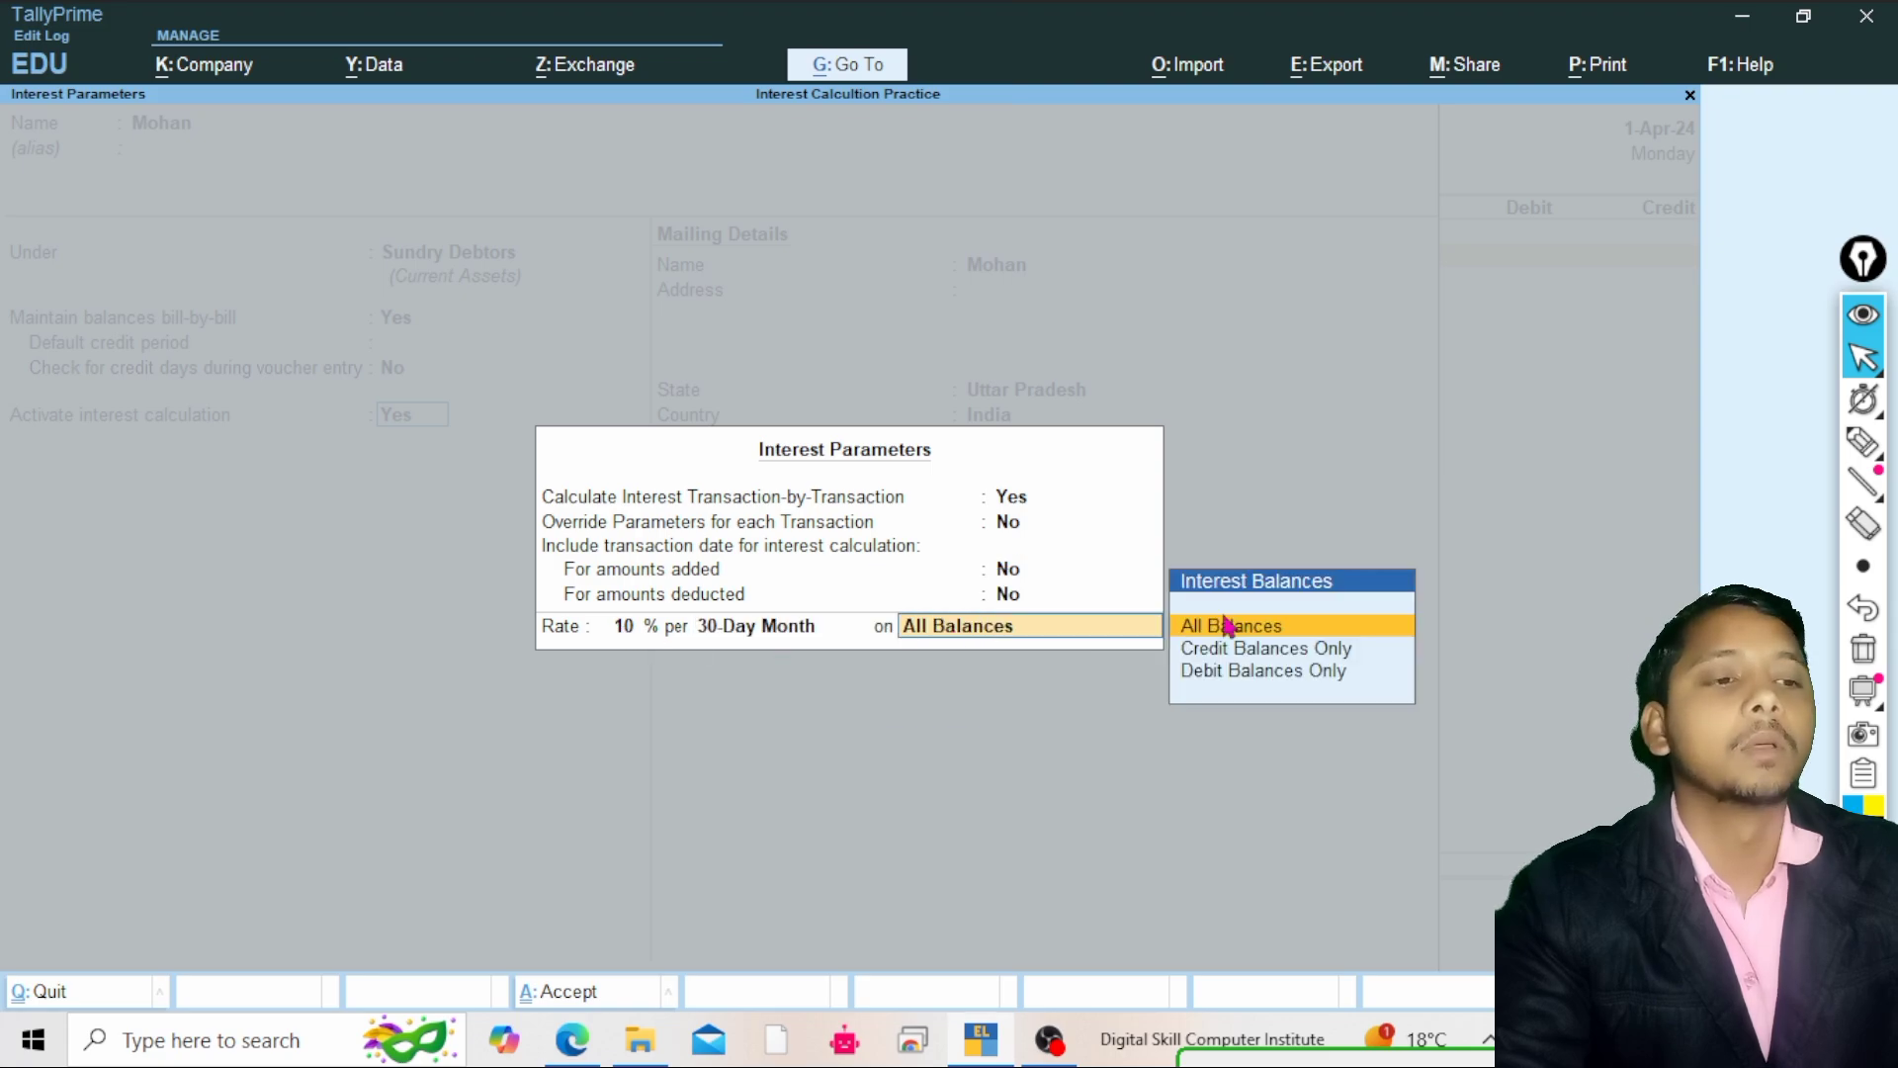
left_click(1863, 442)
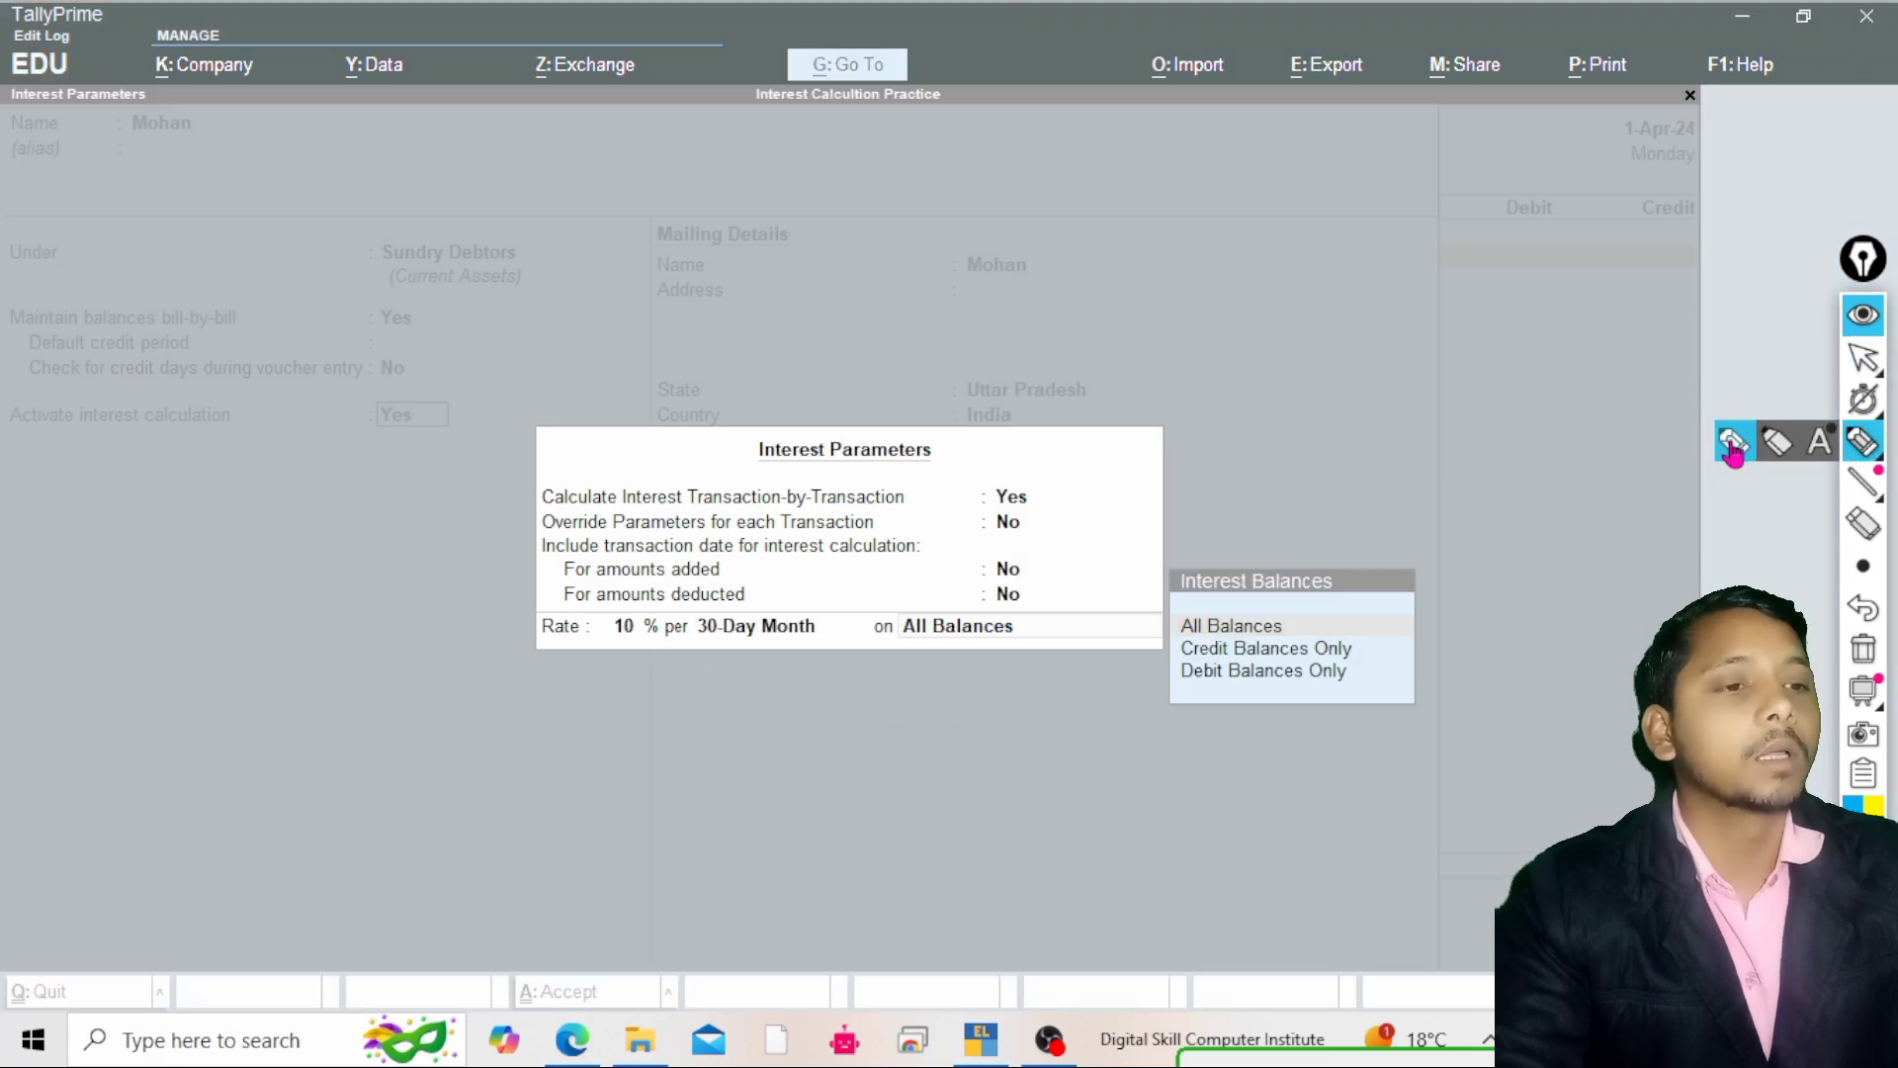
left_click(1732, 447)
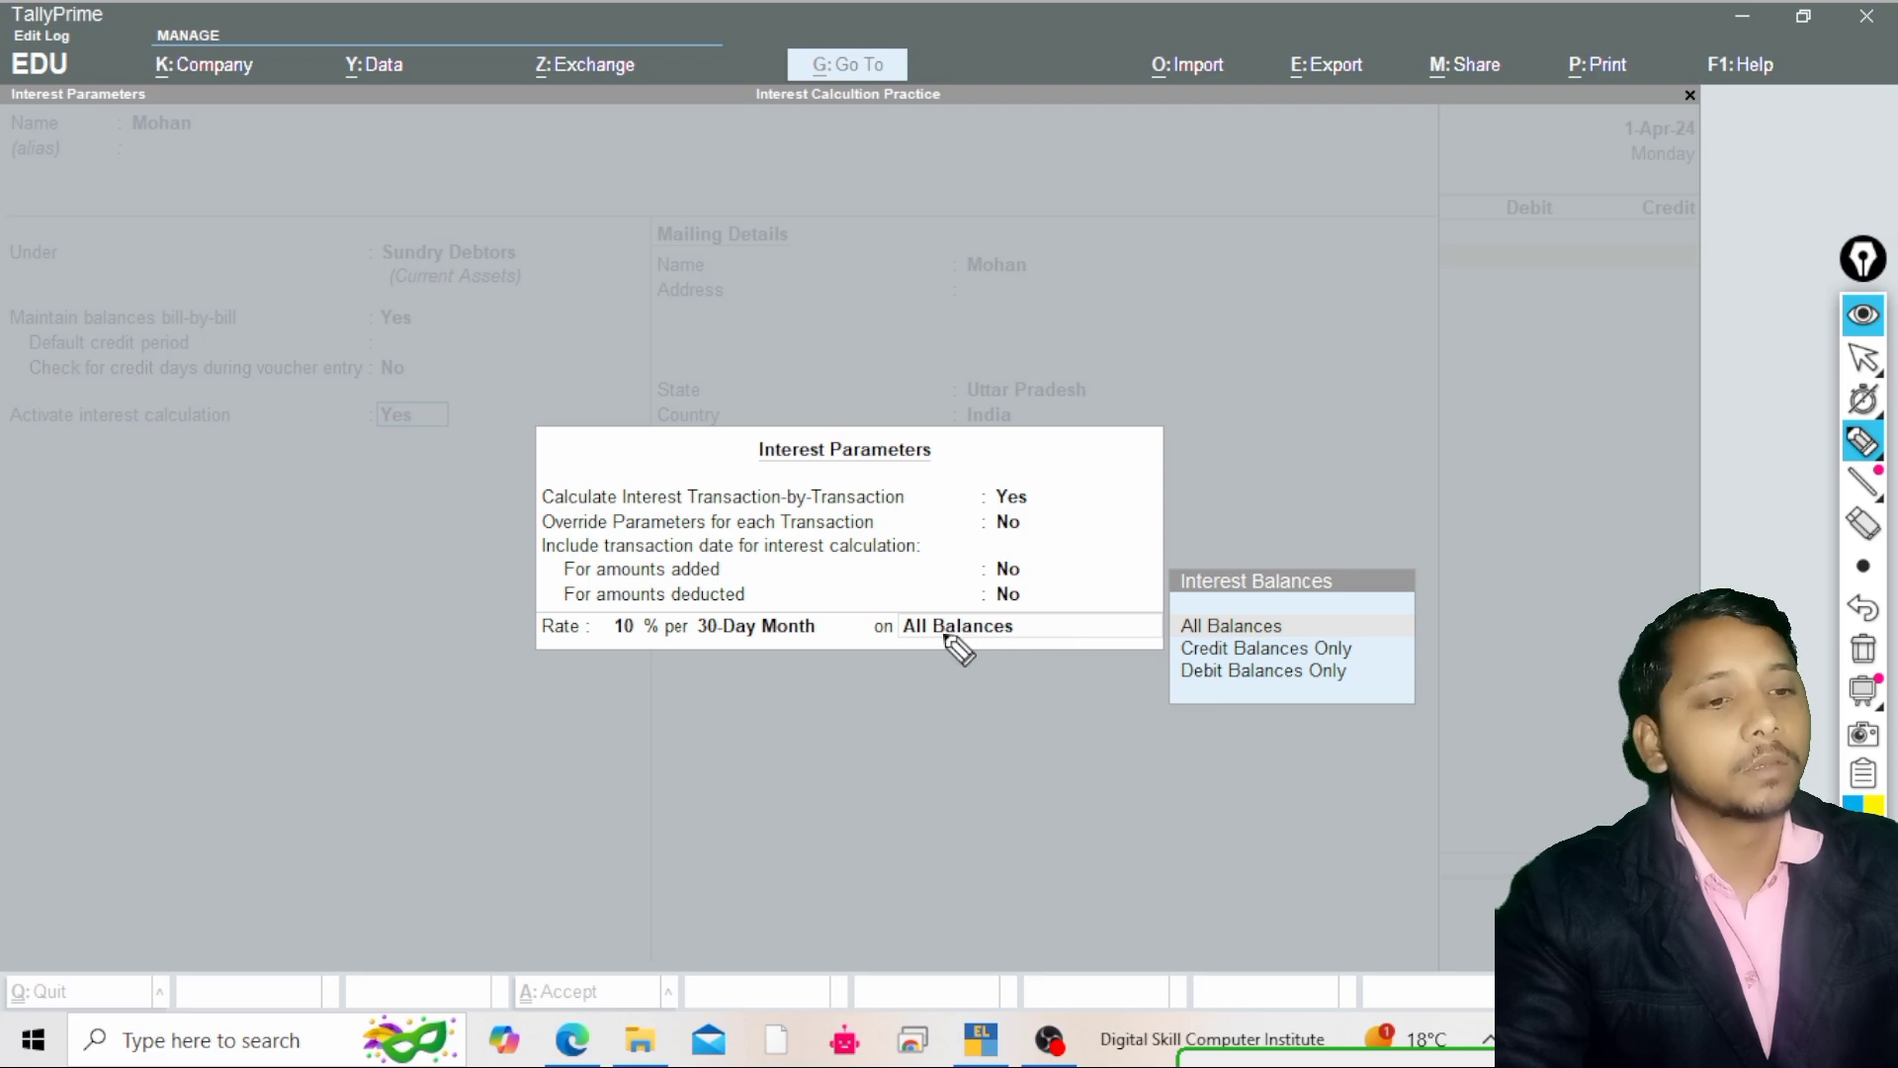
left_click_drag(900, 626, 881, 628)
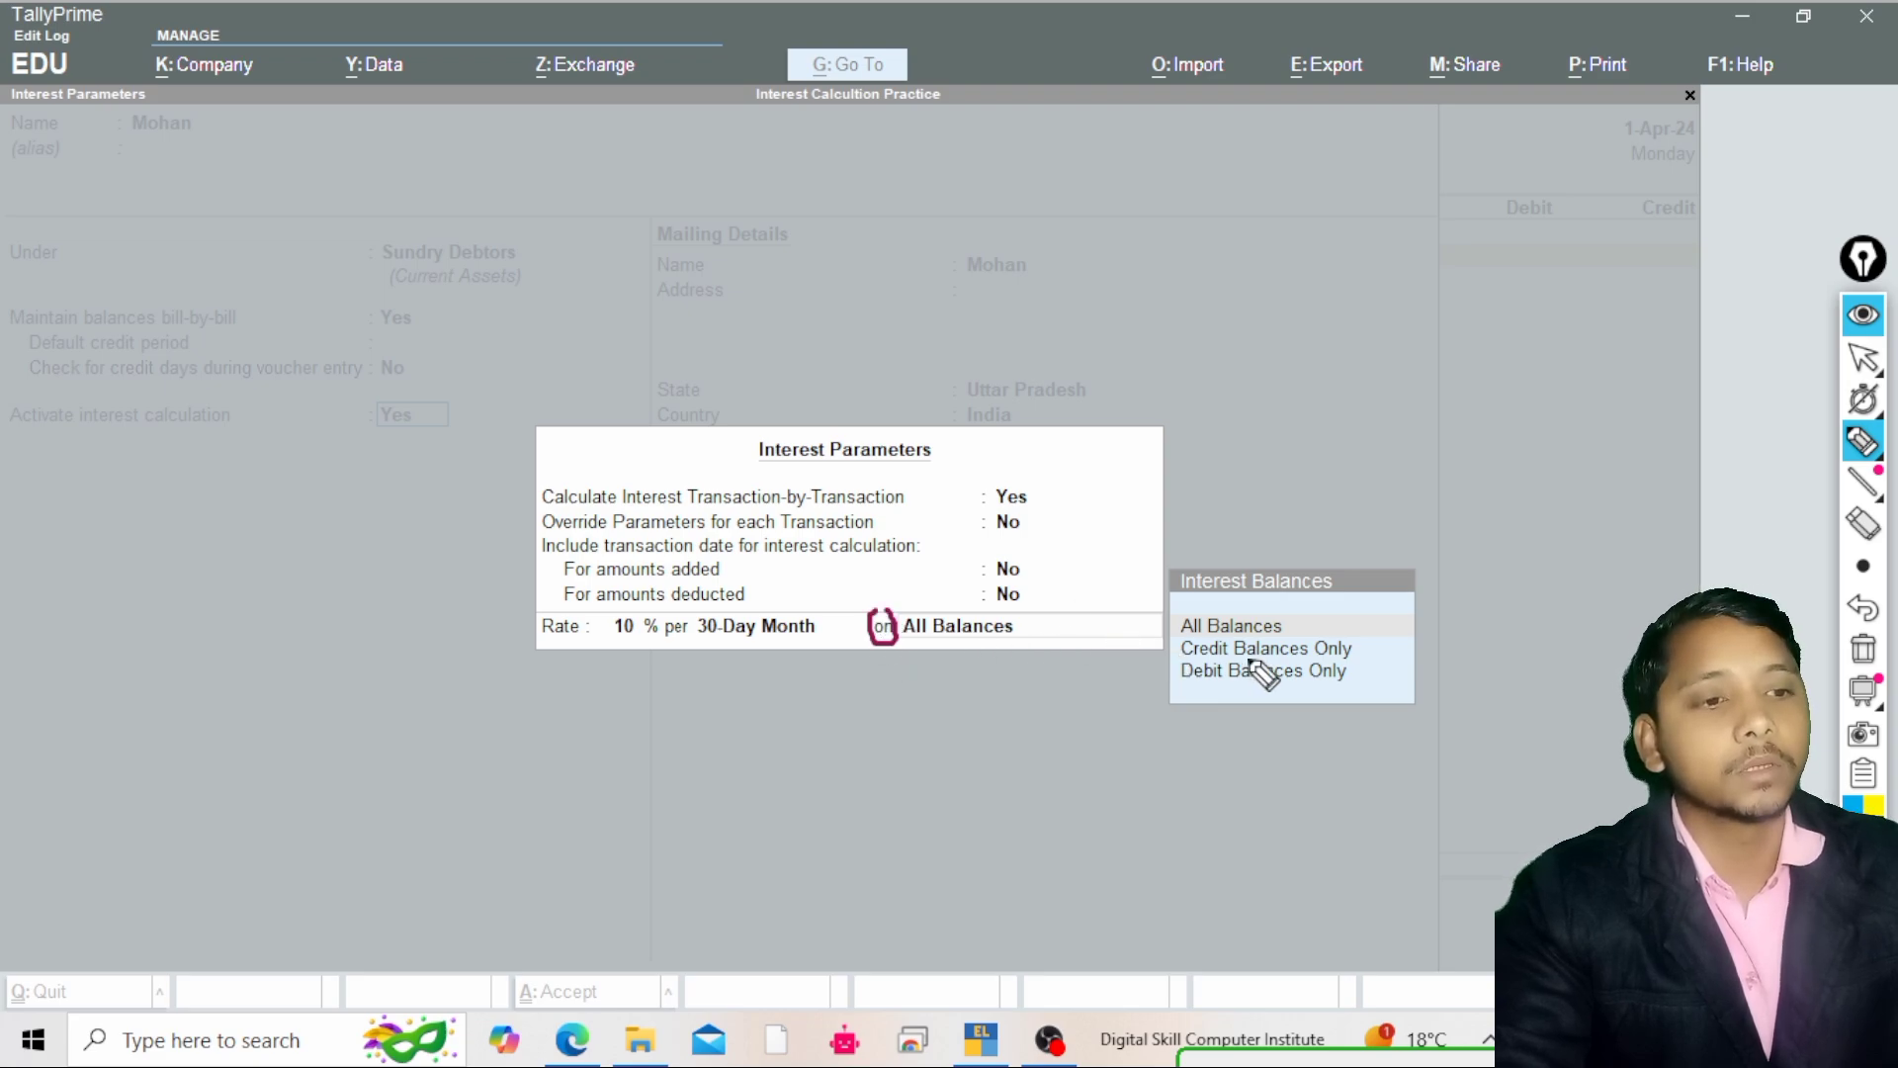
left_click(1178, 632)
left_click_drag(1266, 632, 1297, 627)
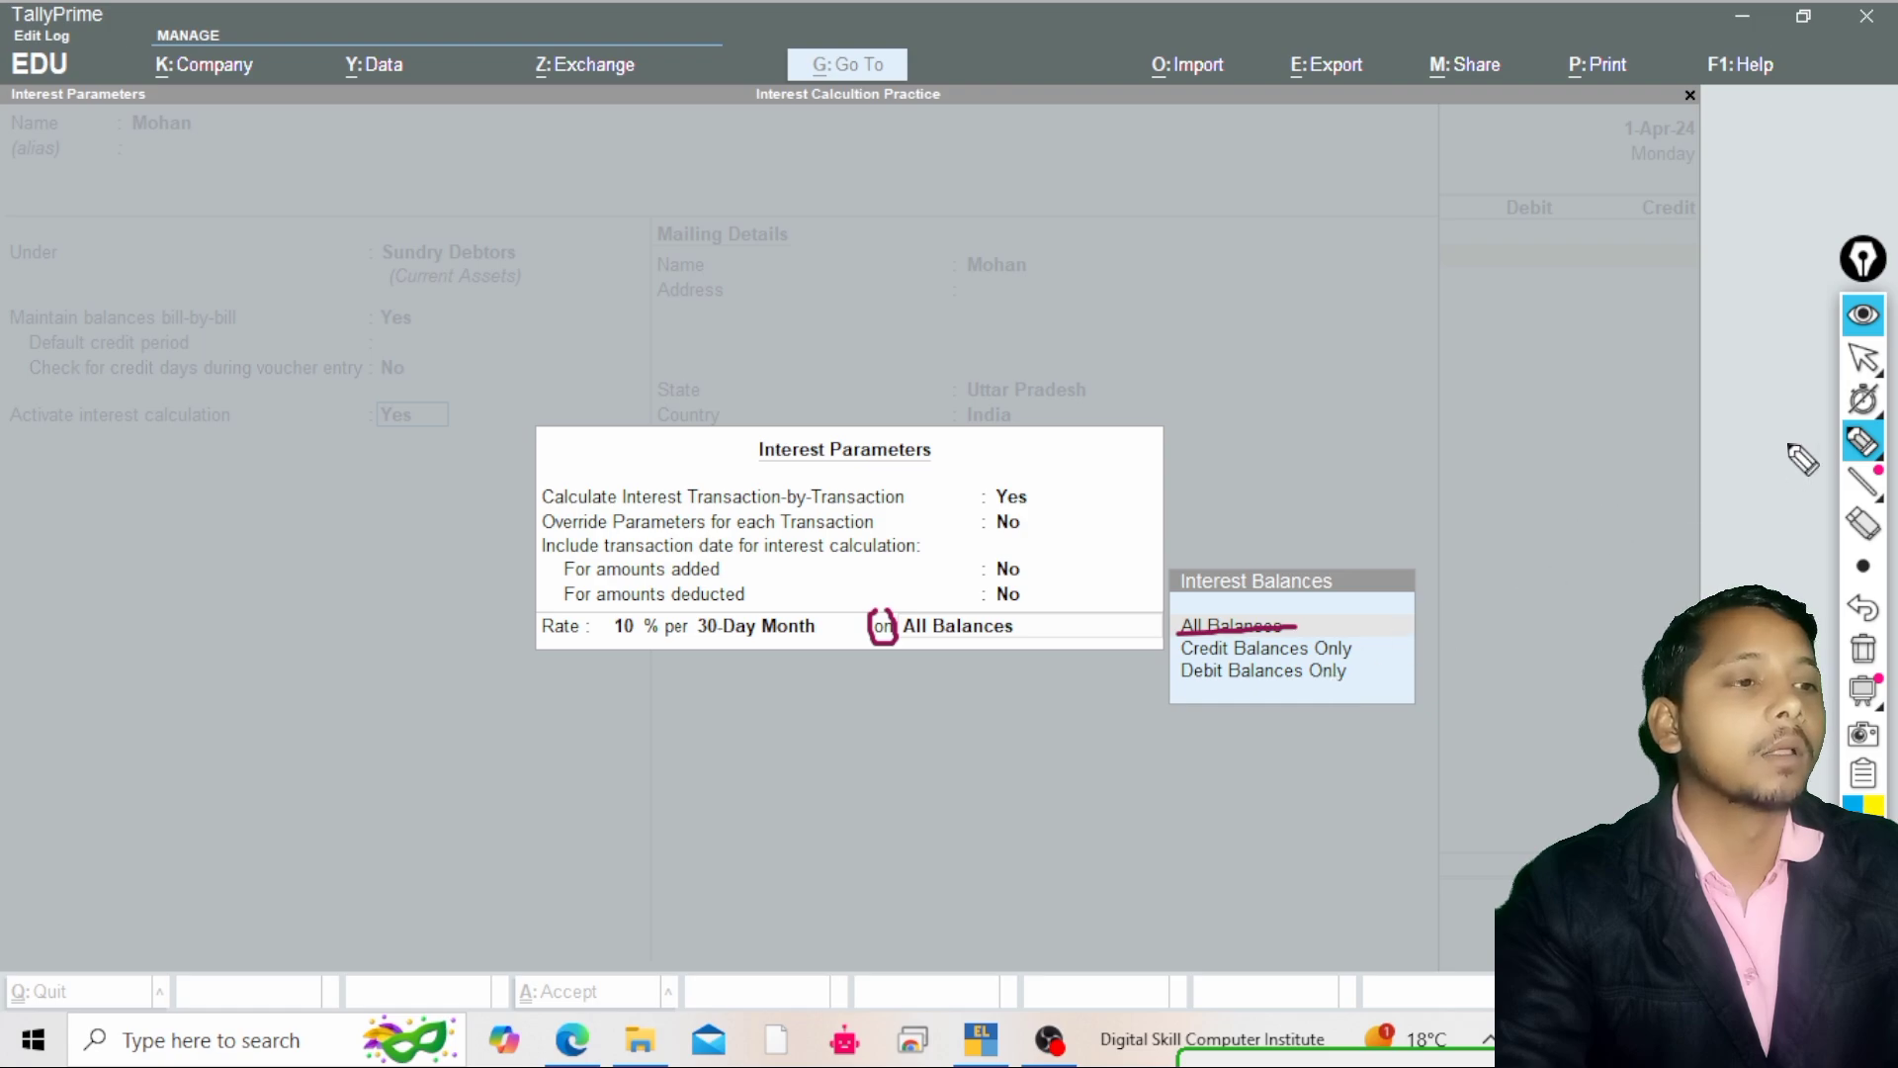
left_click(1865, 443)
left_click(1732, 442)
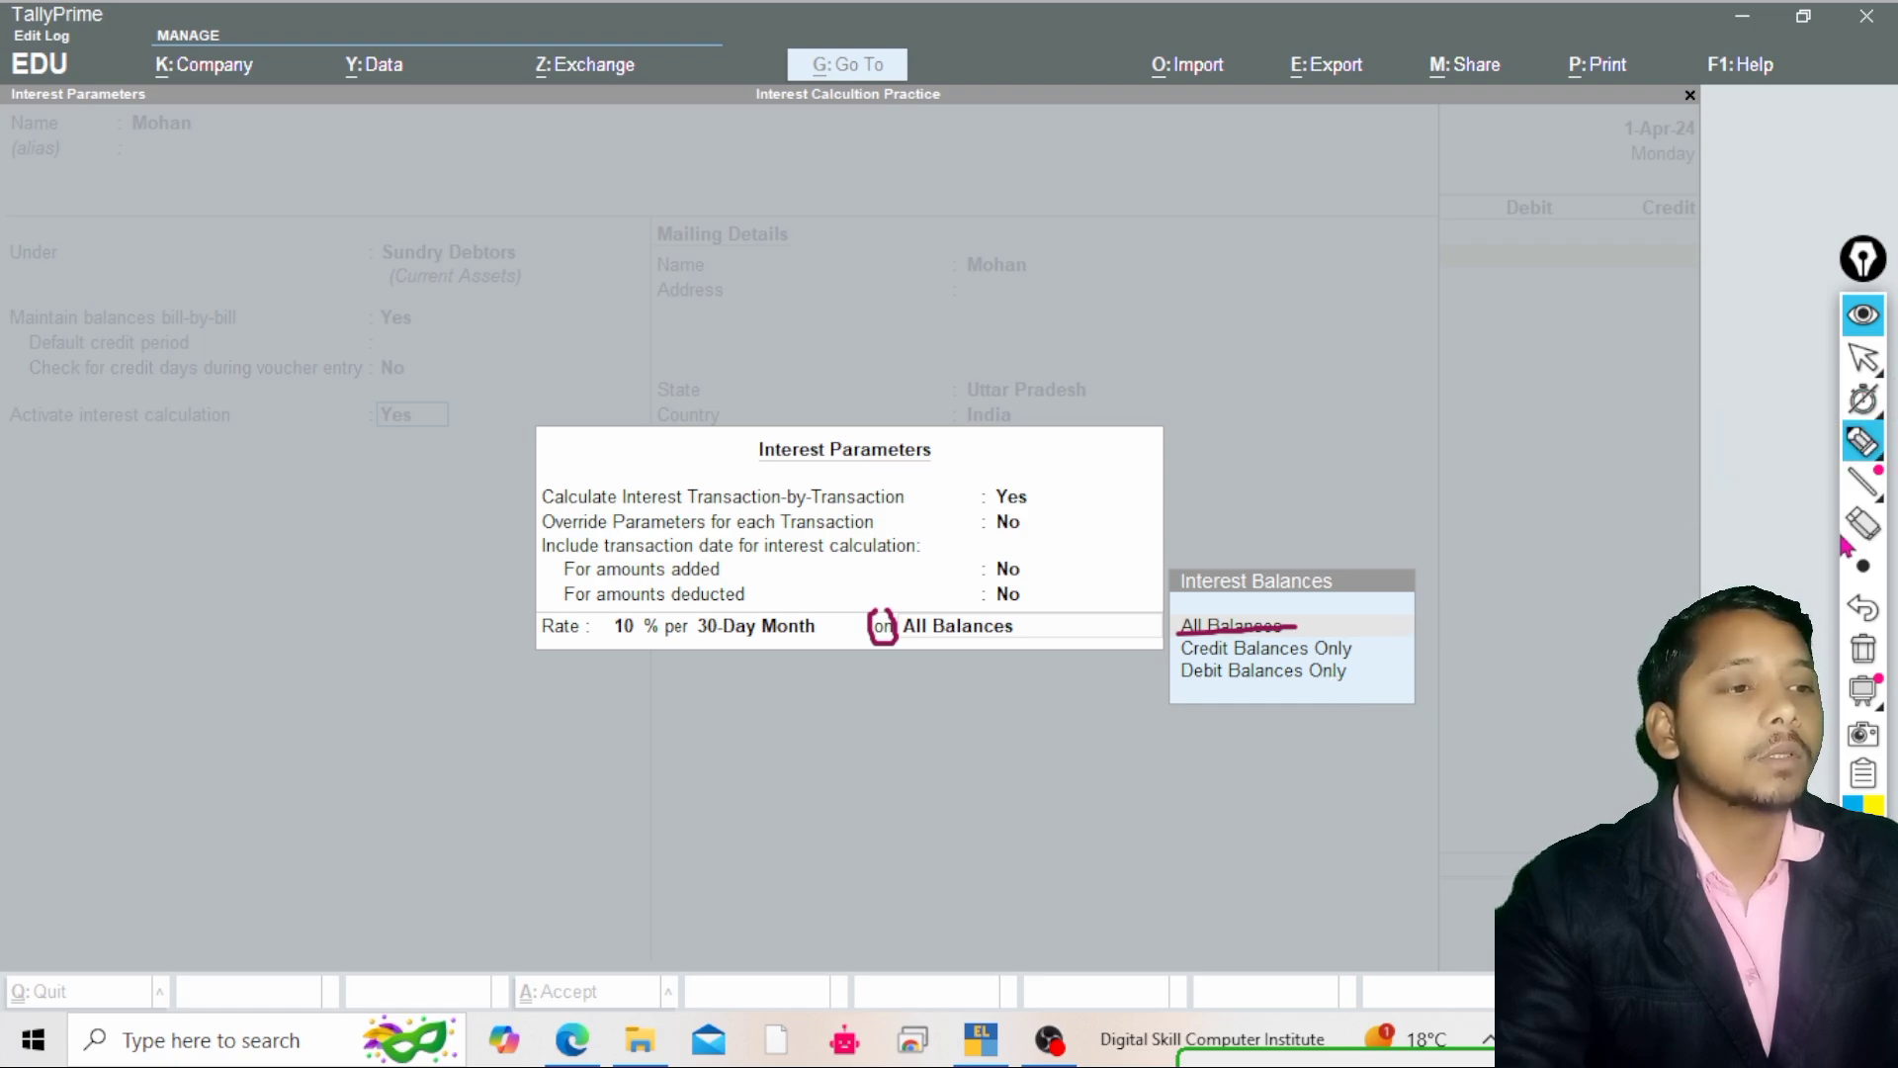
left_click(1864, 565)
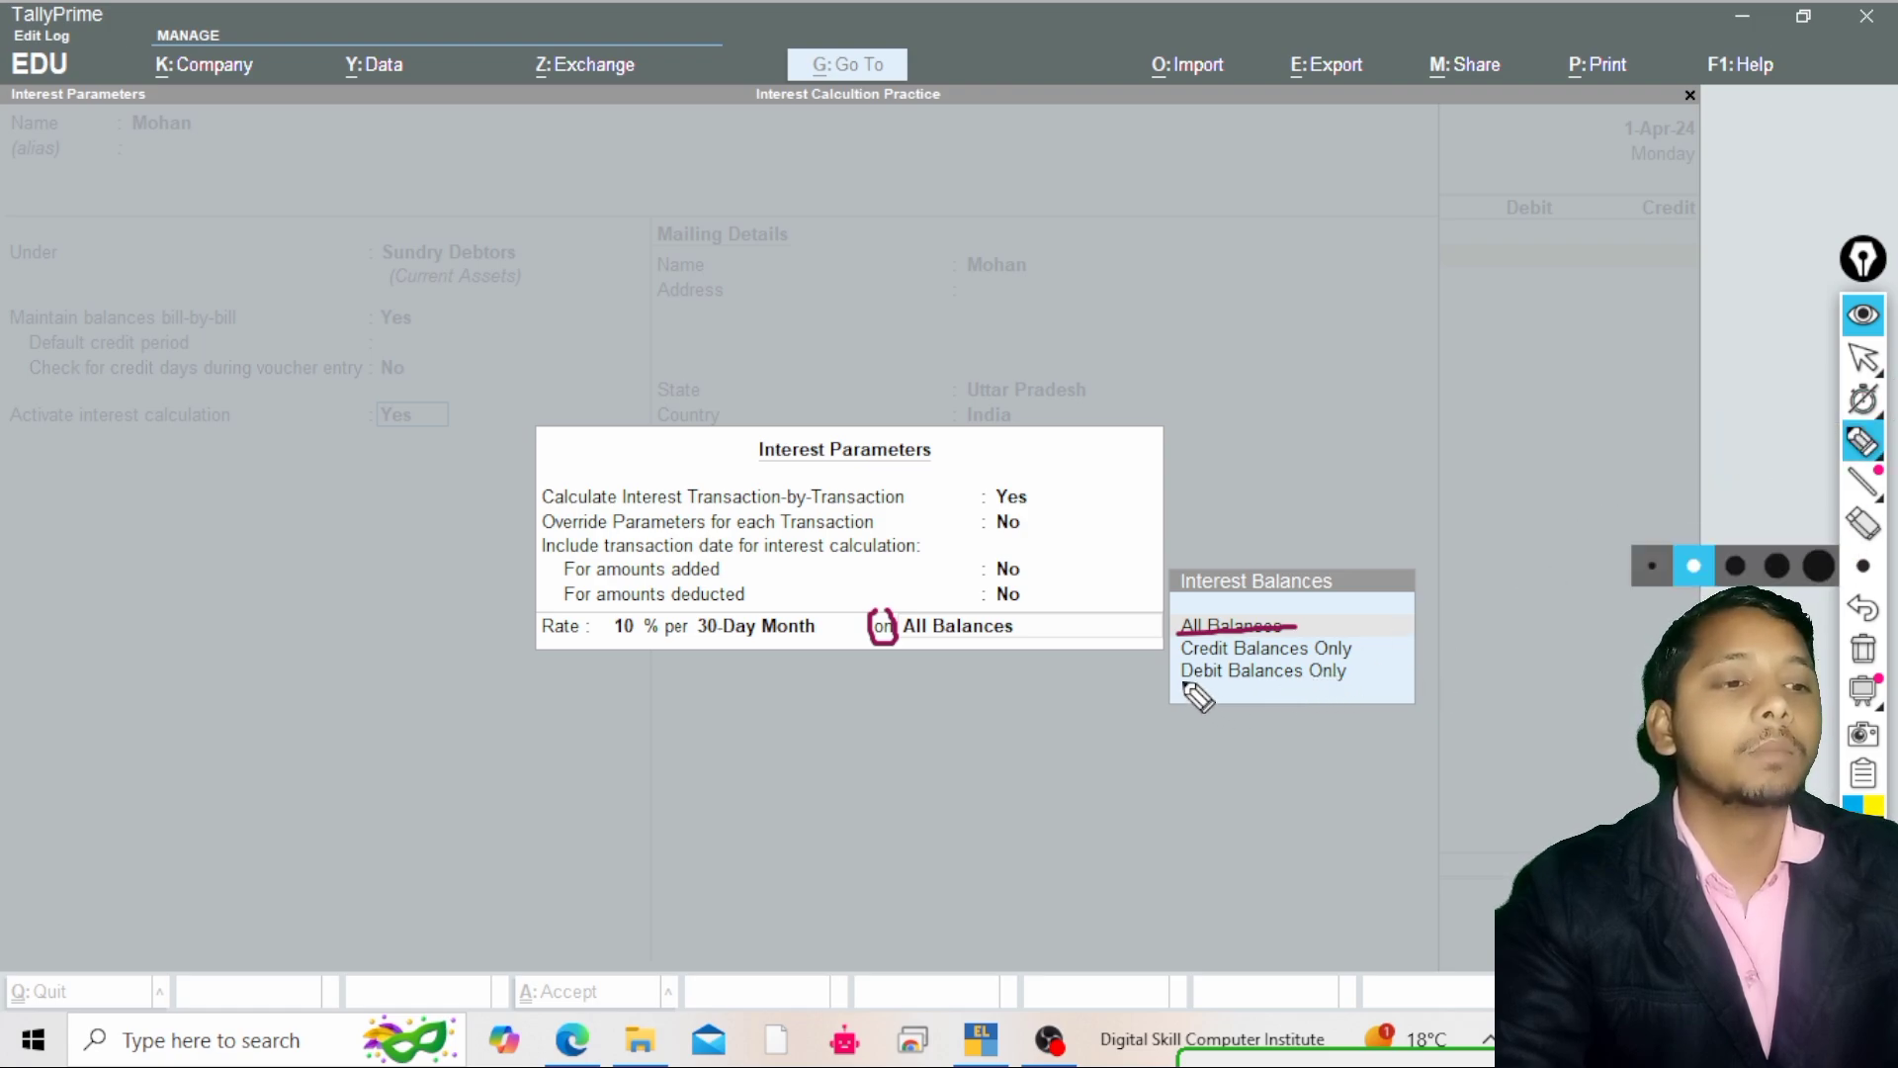
mouse_move(1183, 682)
left_mouse_down()
mouse_move(1363, 682)
mouse_move(1335, 660)
mouse_move(1171, 672)
mouse_move(1224, 684)
left_mouse_up()
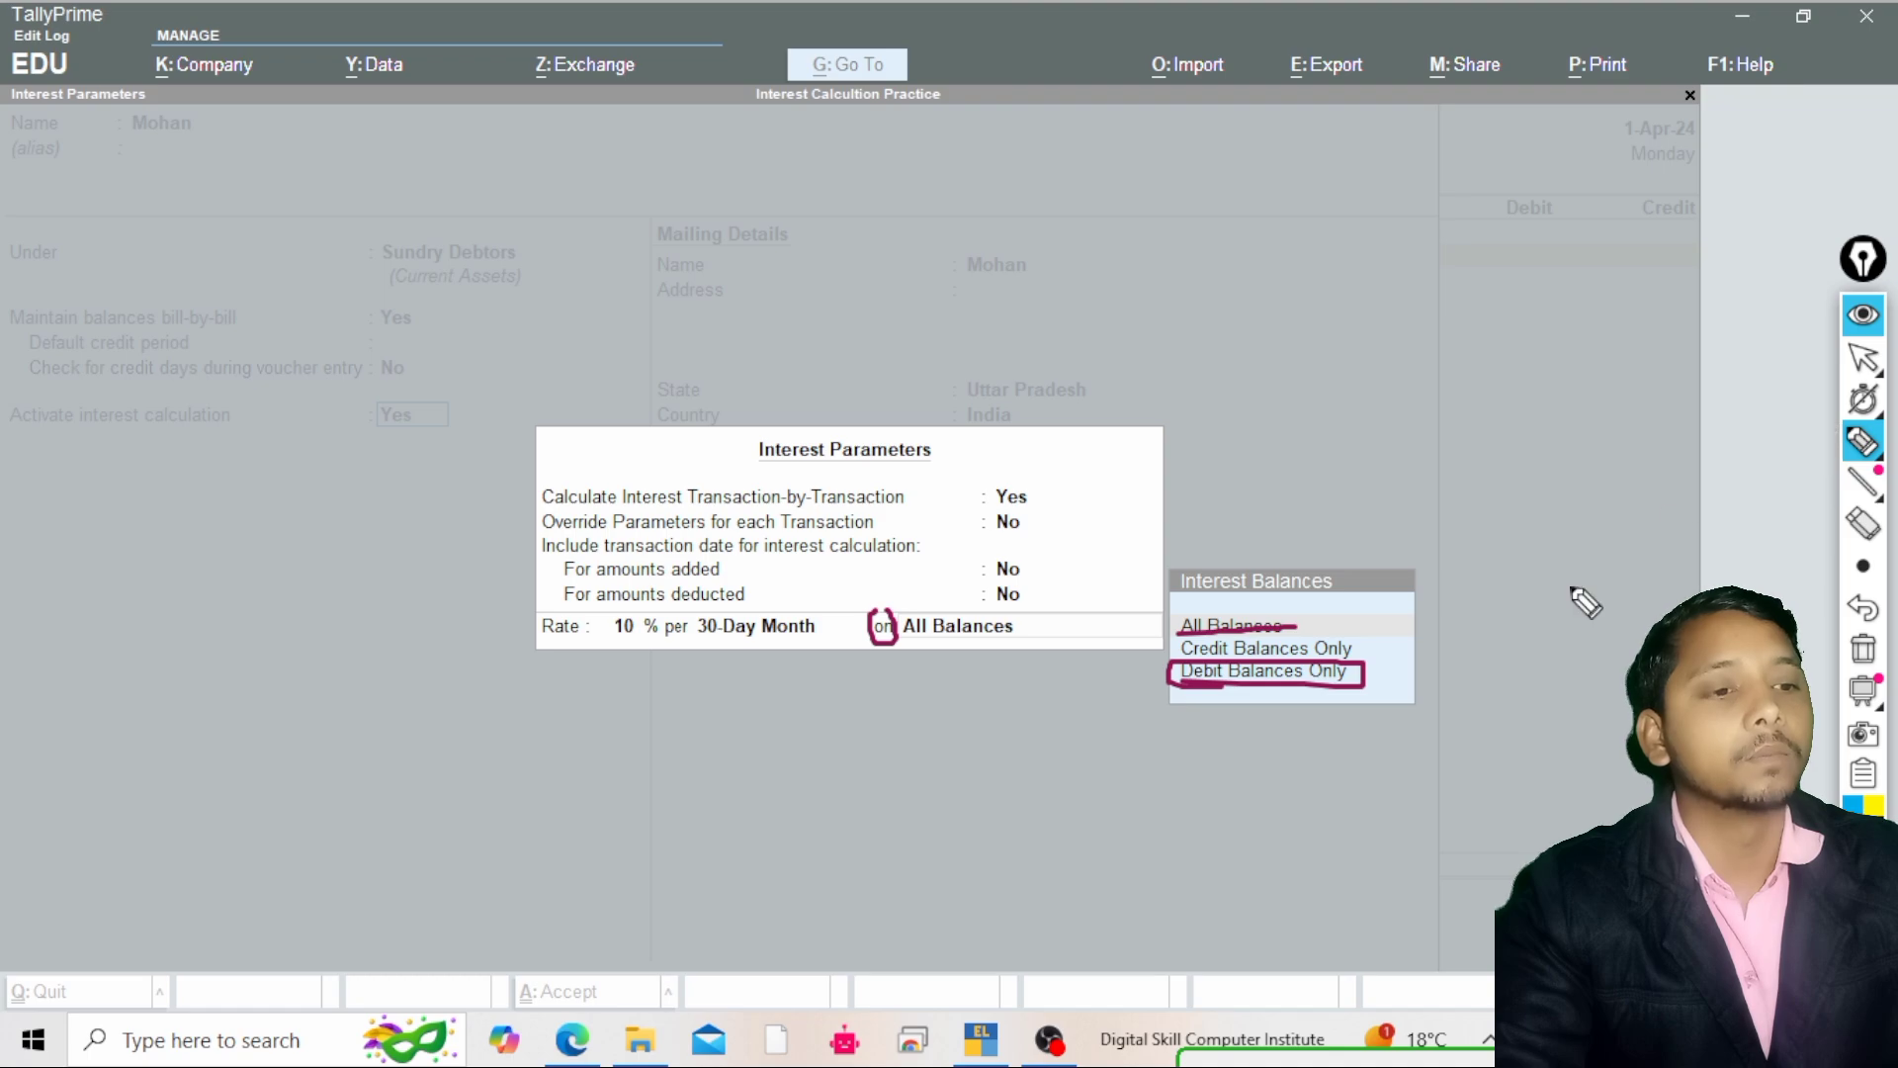
mouse_move(1298, 629)
left_mouse_down()
mouse_move(1372, 629)
mouse_move(1344, 661)
mouse_move(1186, 686)
mouse_move(1178, 634)
left_mouse_up()
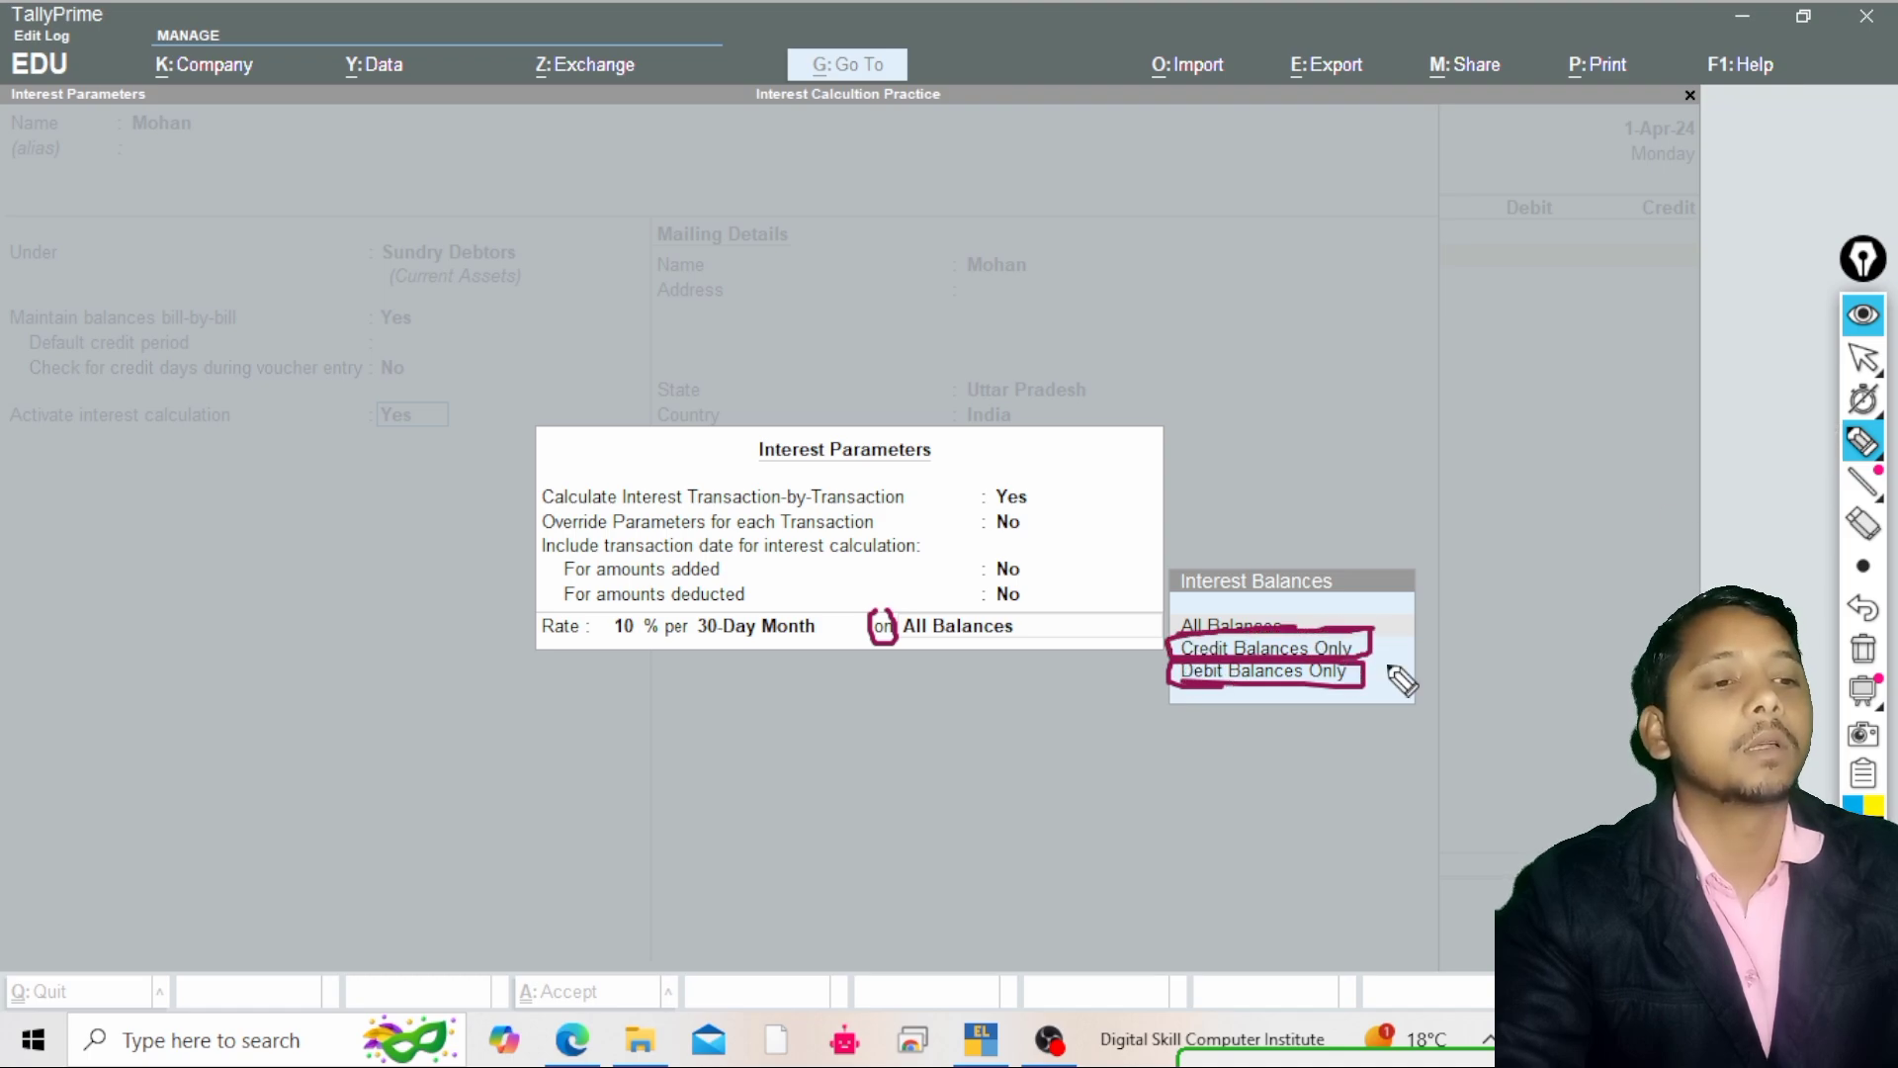
mouse_move(1359, 673)
left_mouse_down()
mouse_move(1434, 660)
mouse_move(1431, 615)
left_mouse_up()
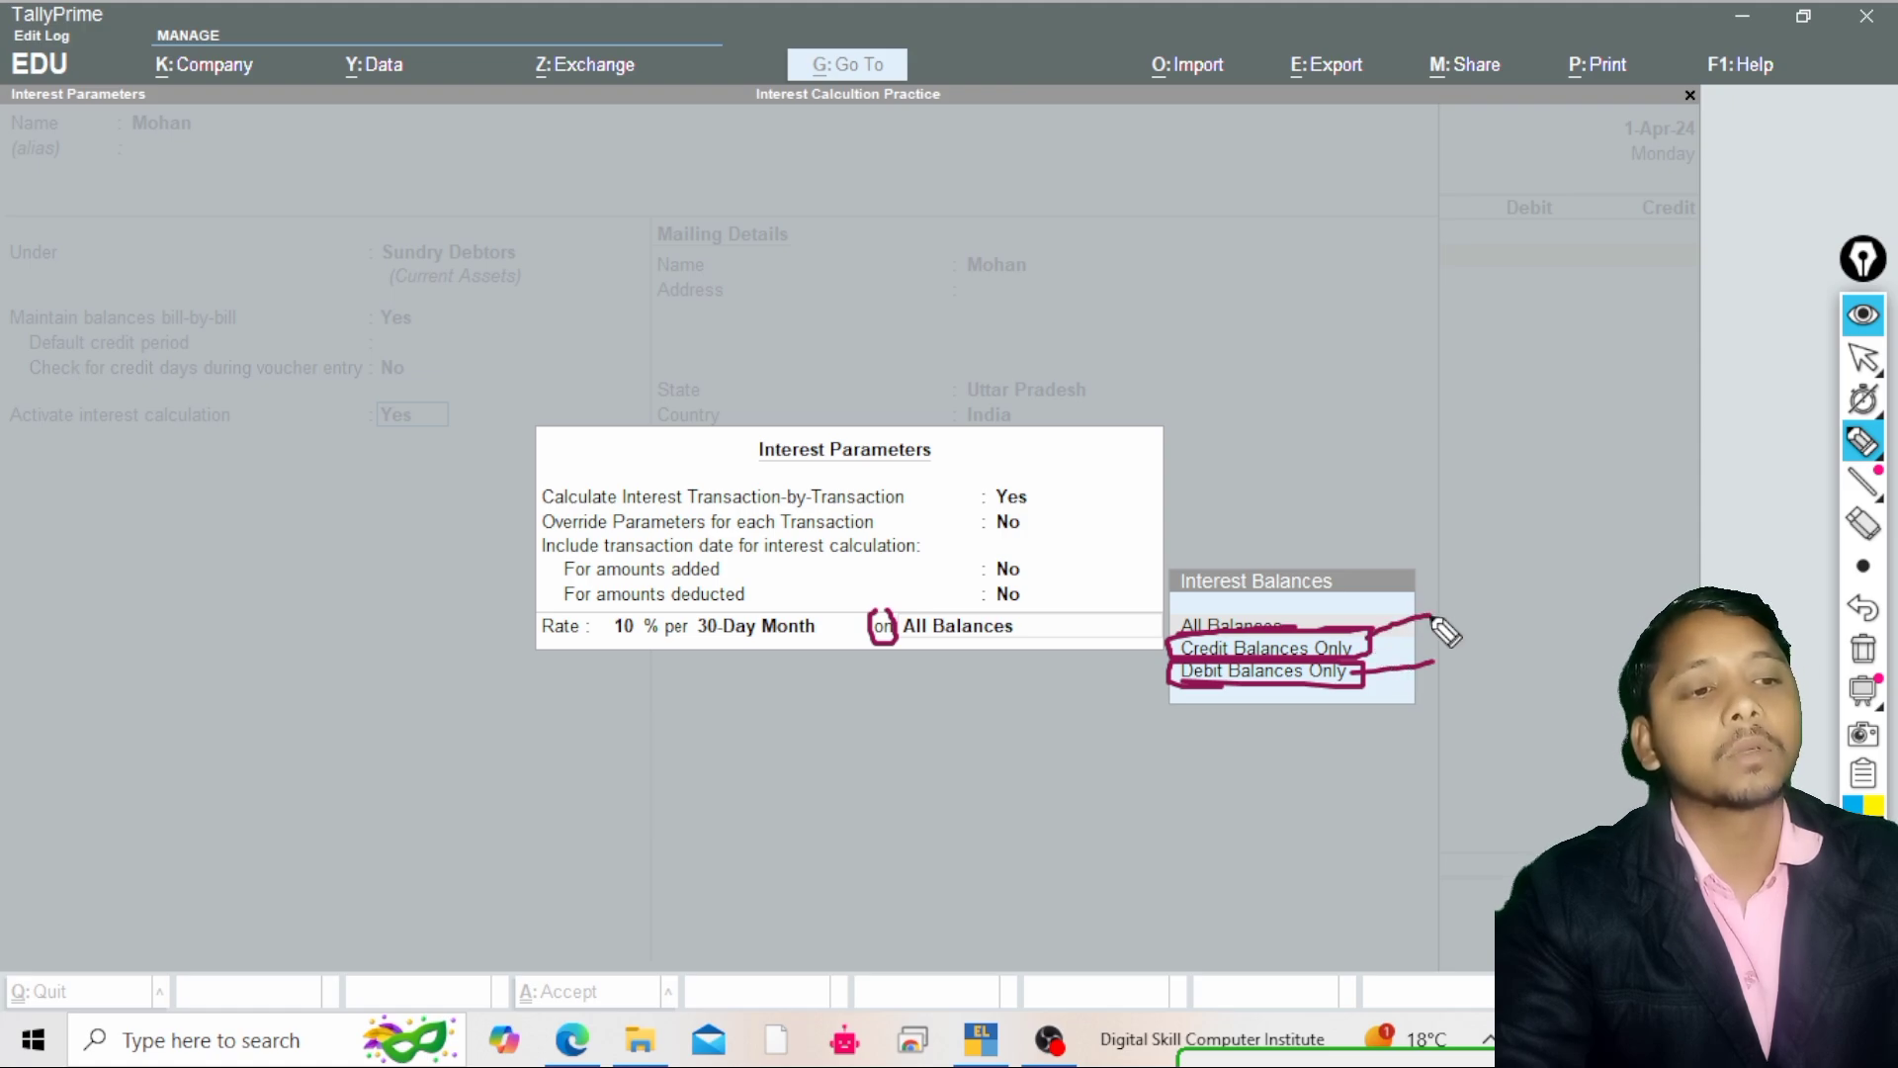
Apply the interest on Debit Balances Only and close the interest parameters
mouse_move(1871, 398)
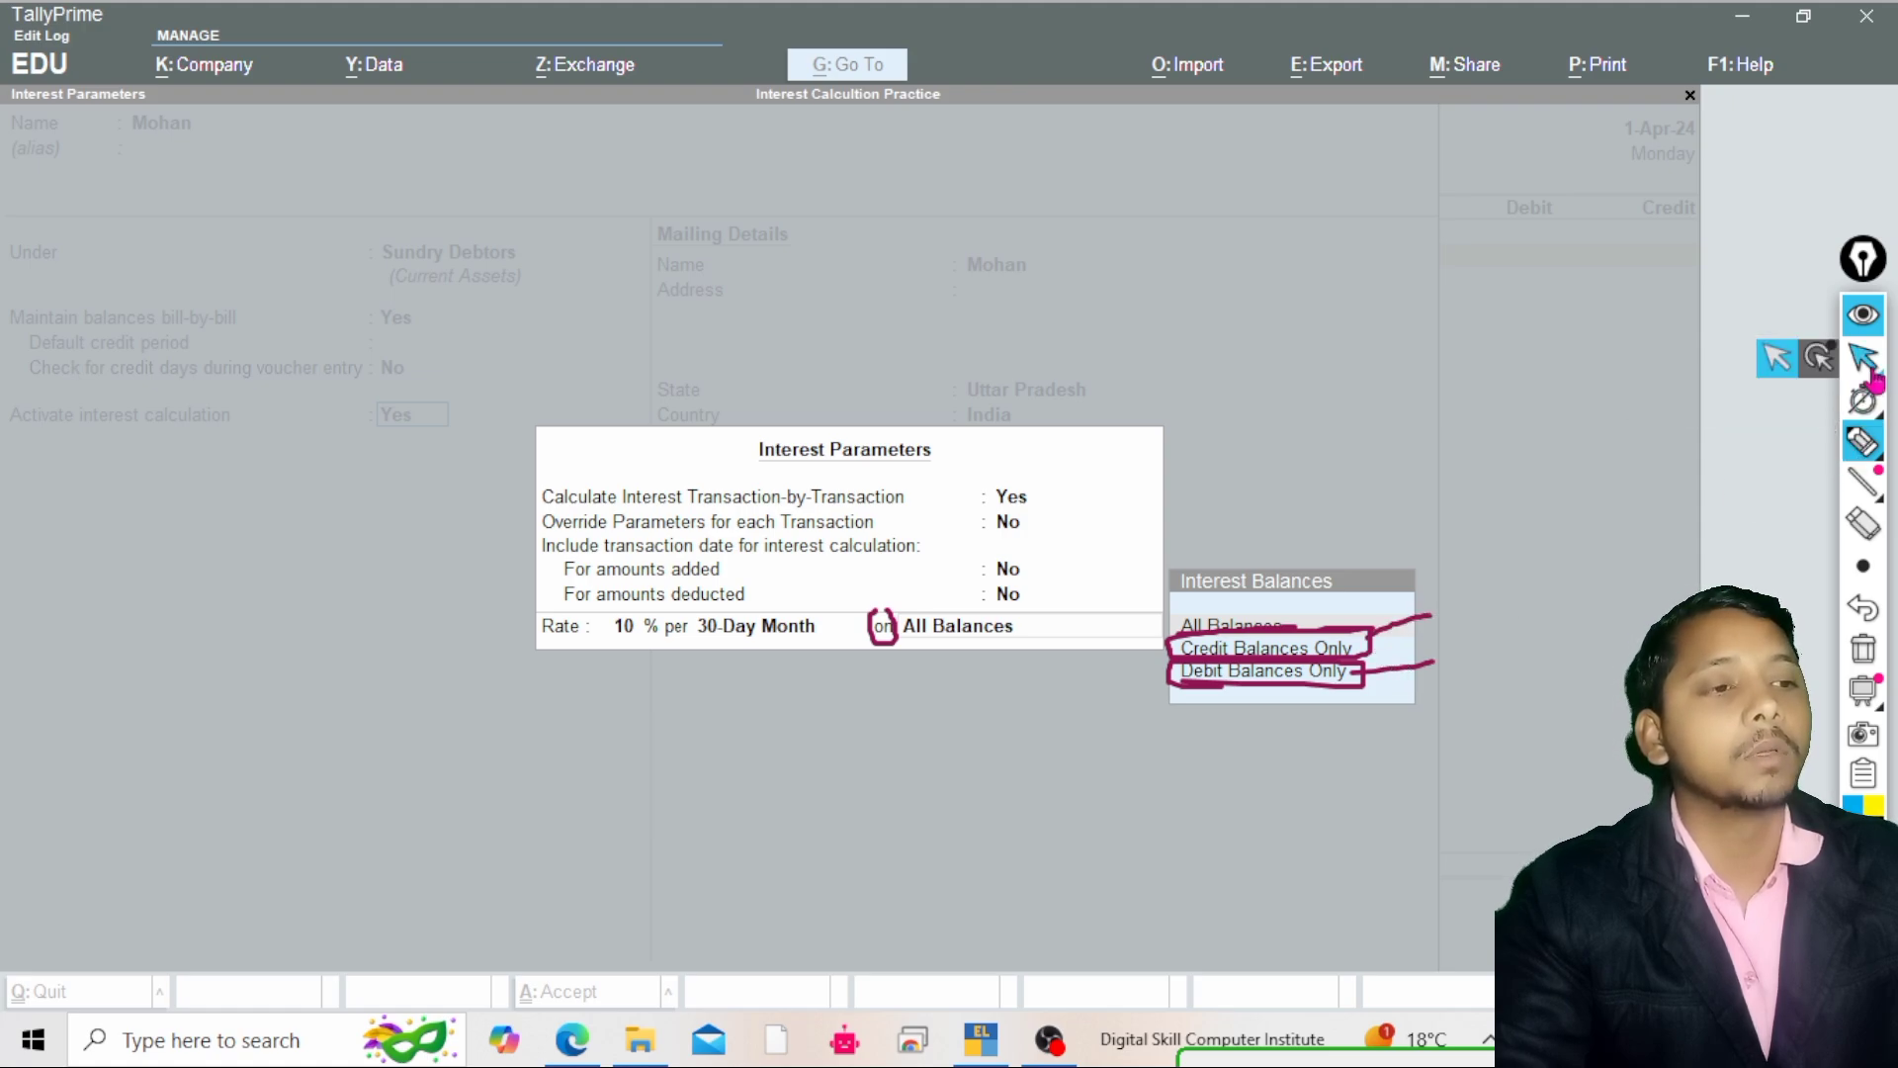
left_click(1864, 358)
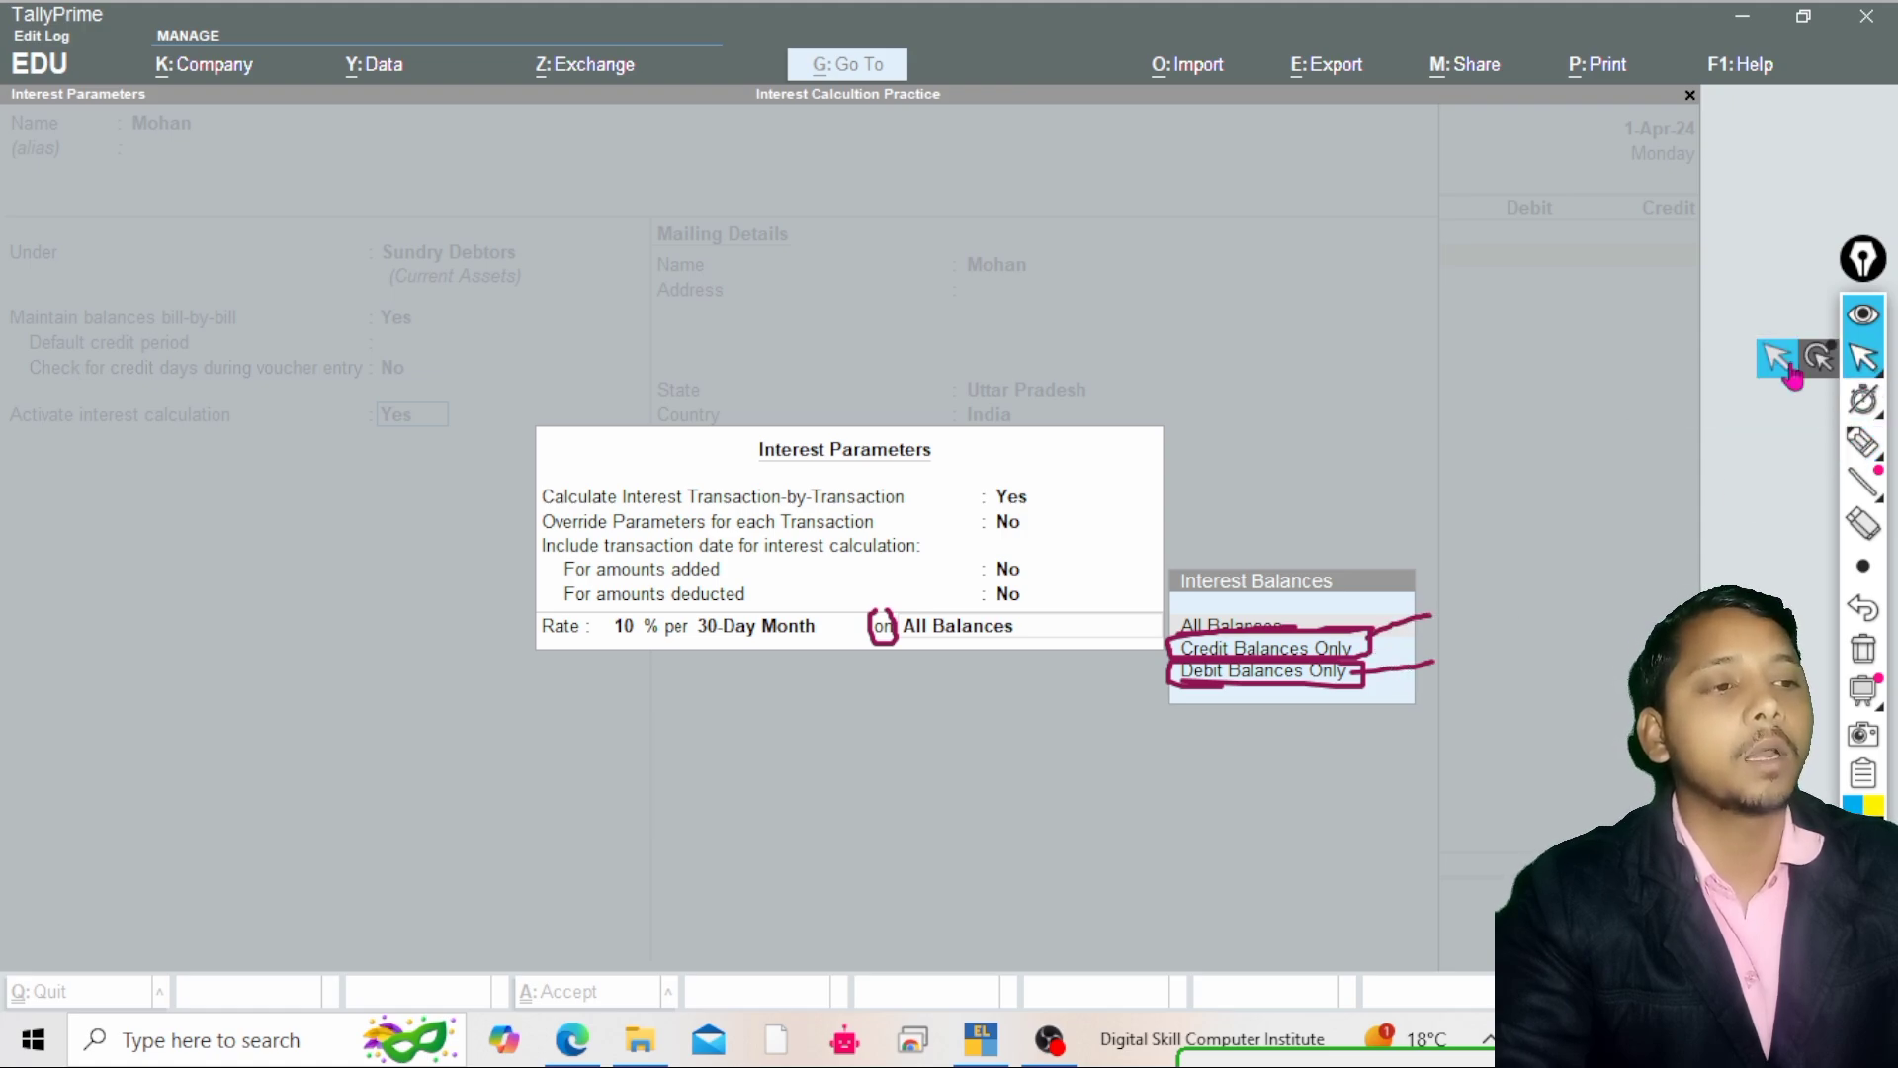
left_click(1863, 654)
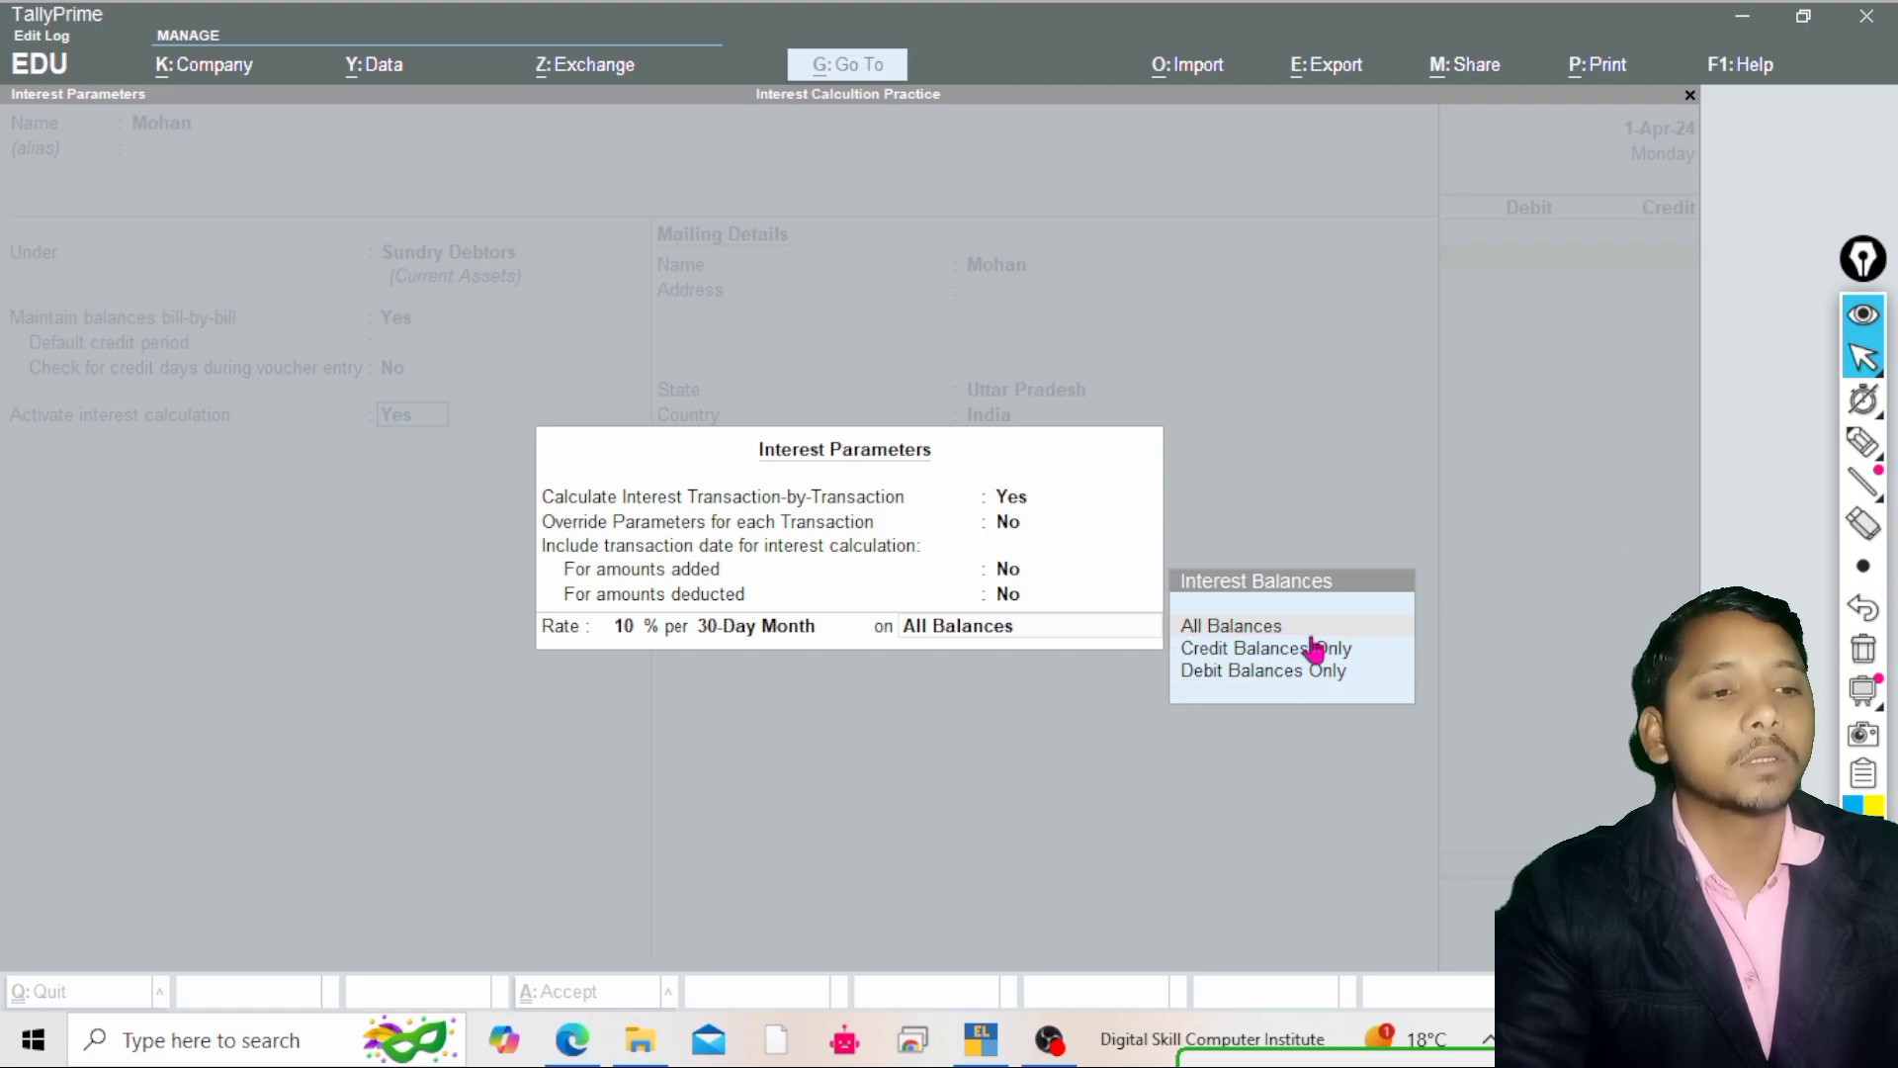
left_click(1216, 682)
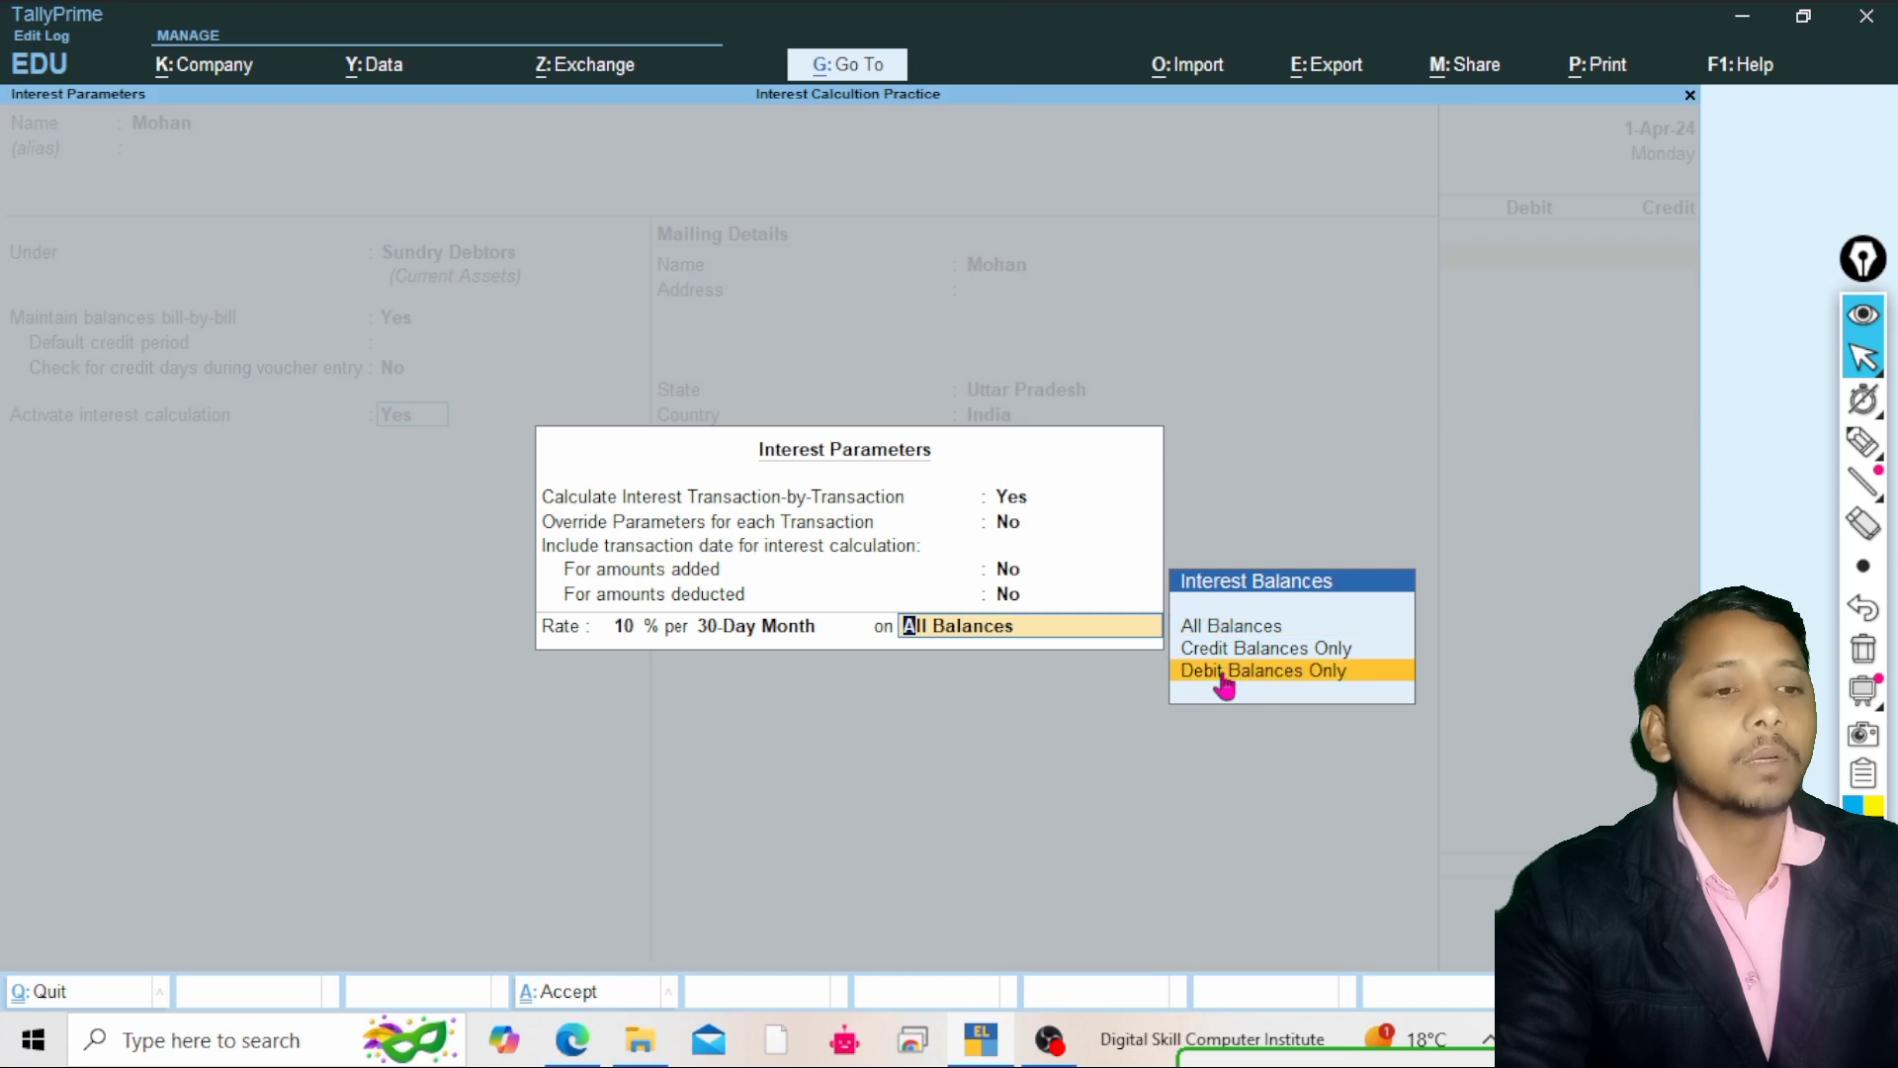
left_click(1224, 672)
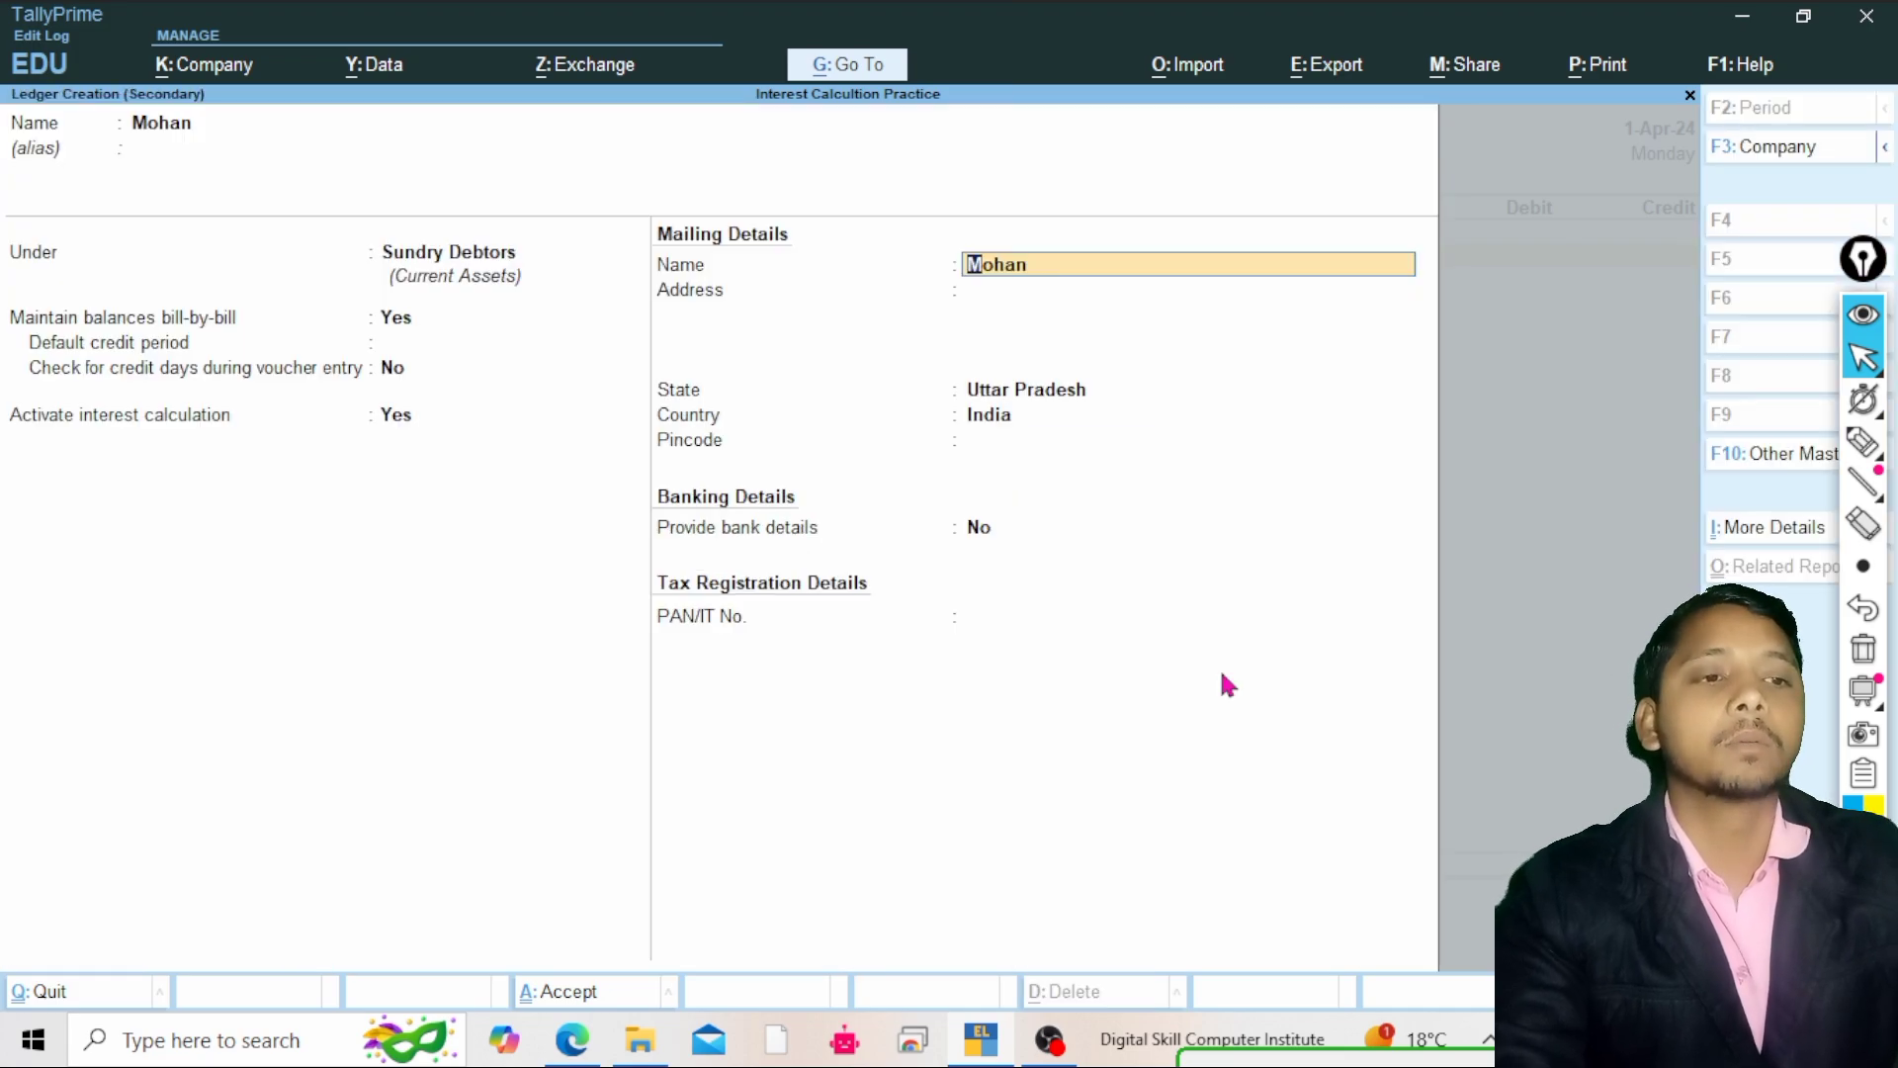
Accept the remaining mailing, banking and tax details and save the Mohan ledger
key("Return")
key("Return")
key("Return")
key("Return")
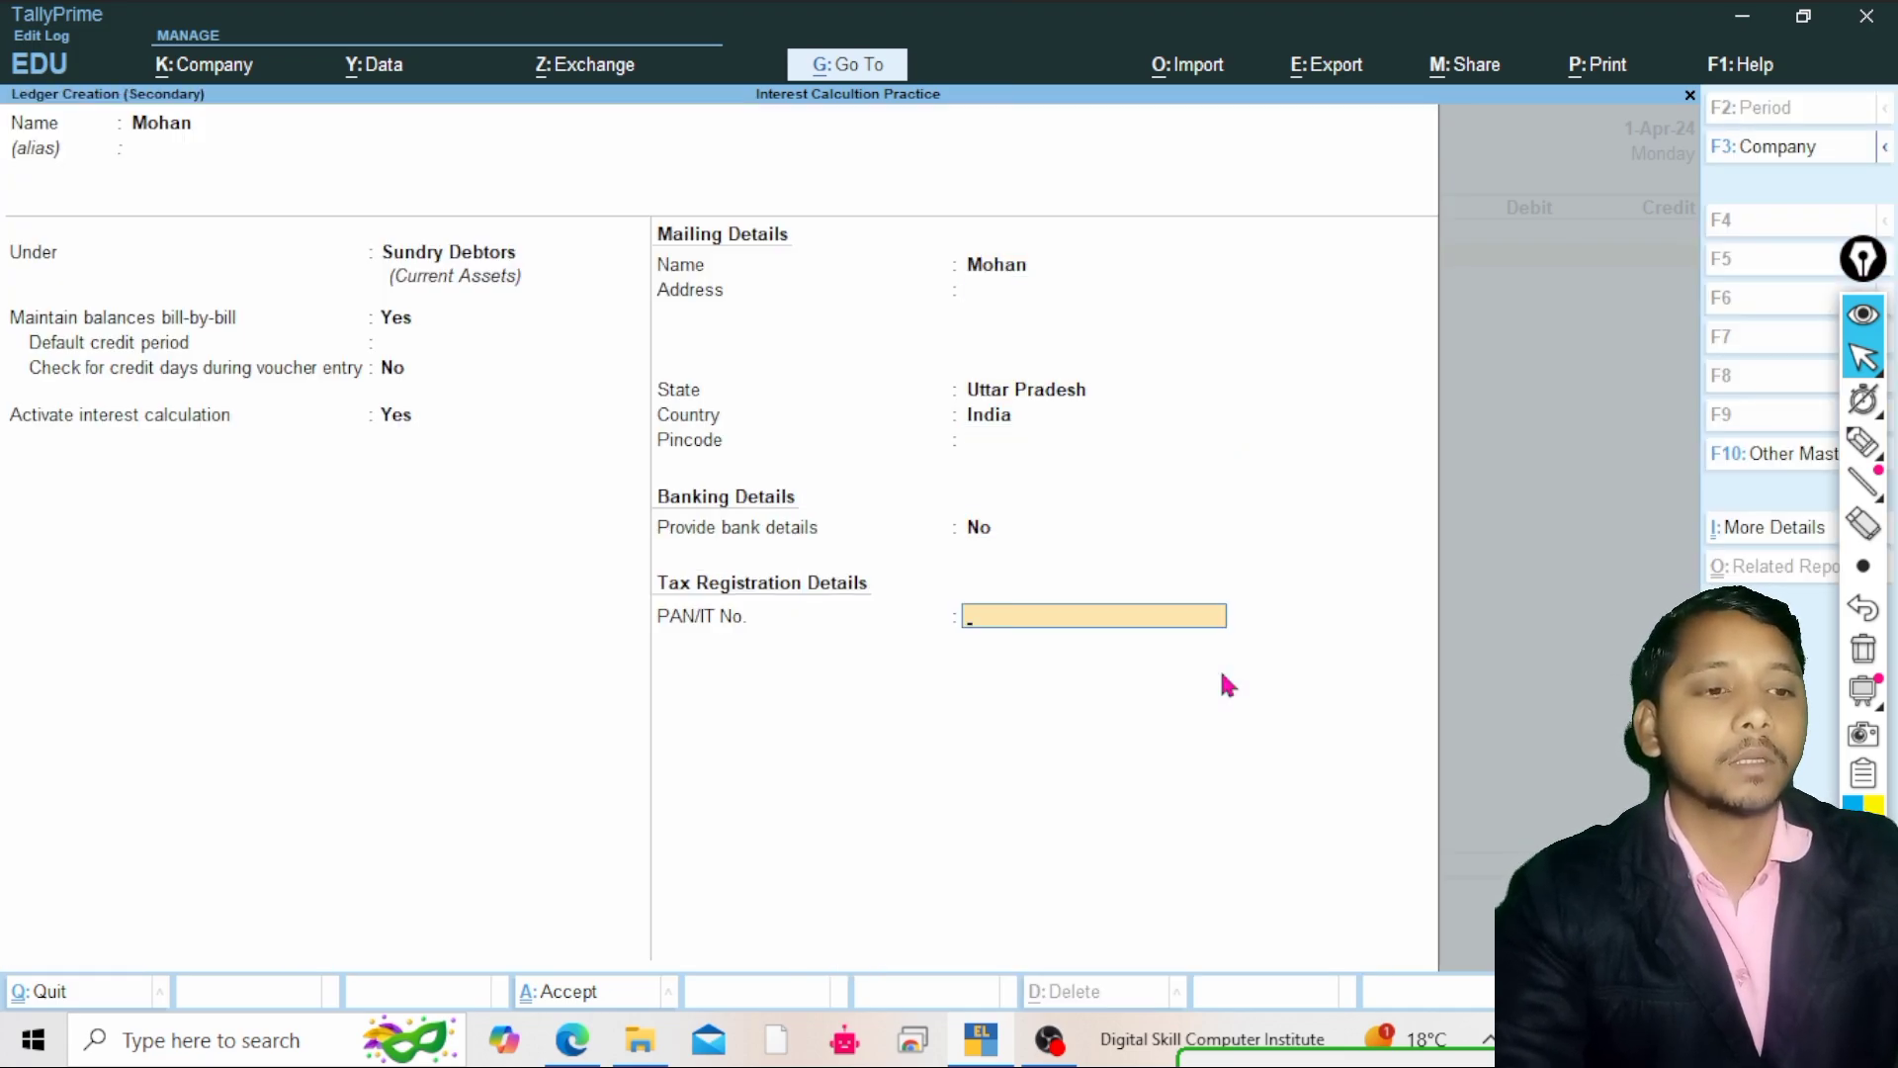
key("Return")
key("Return")
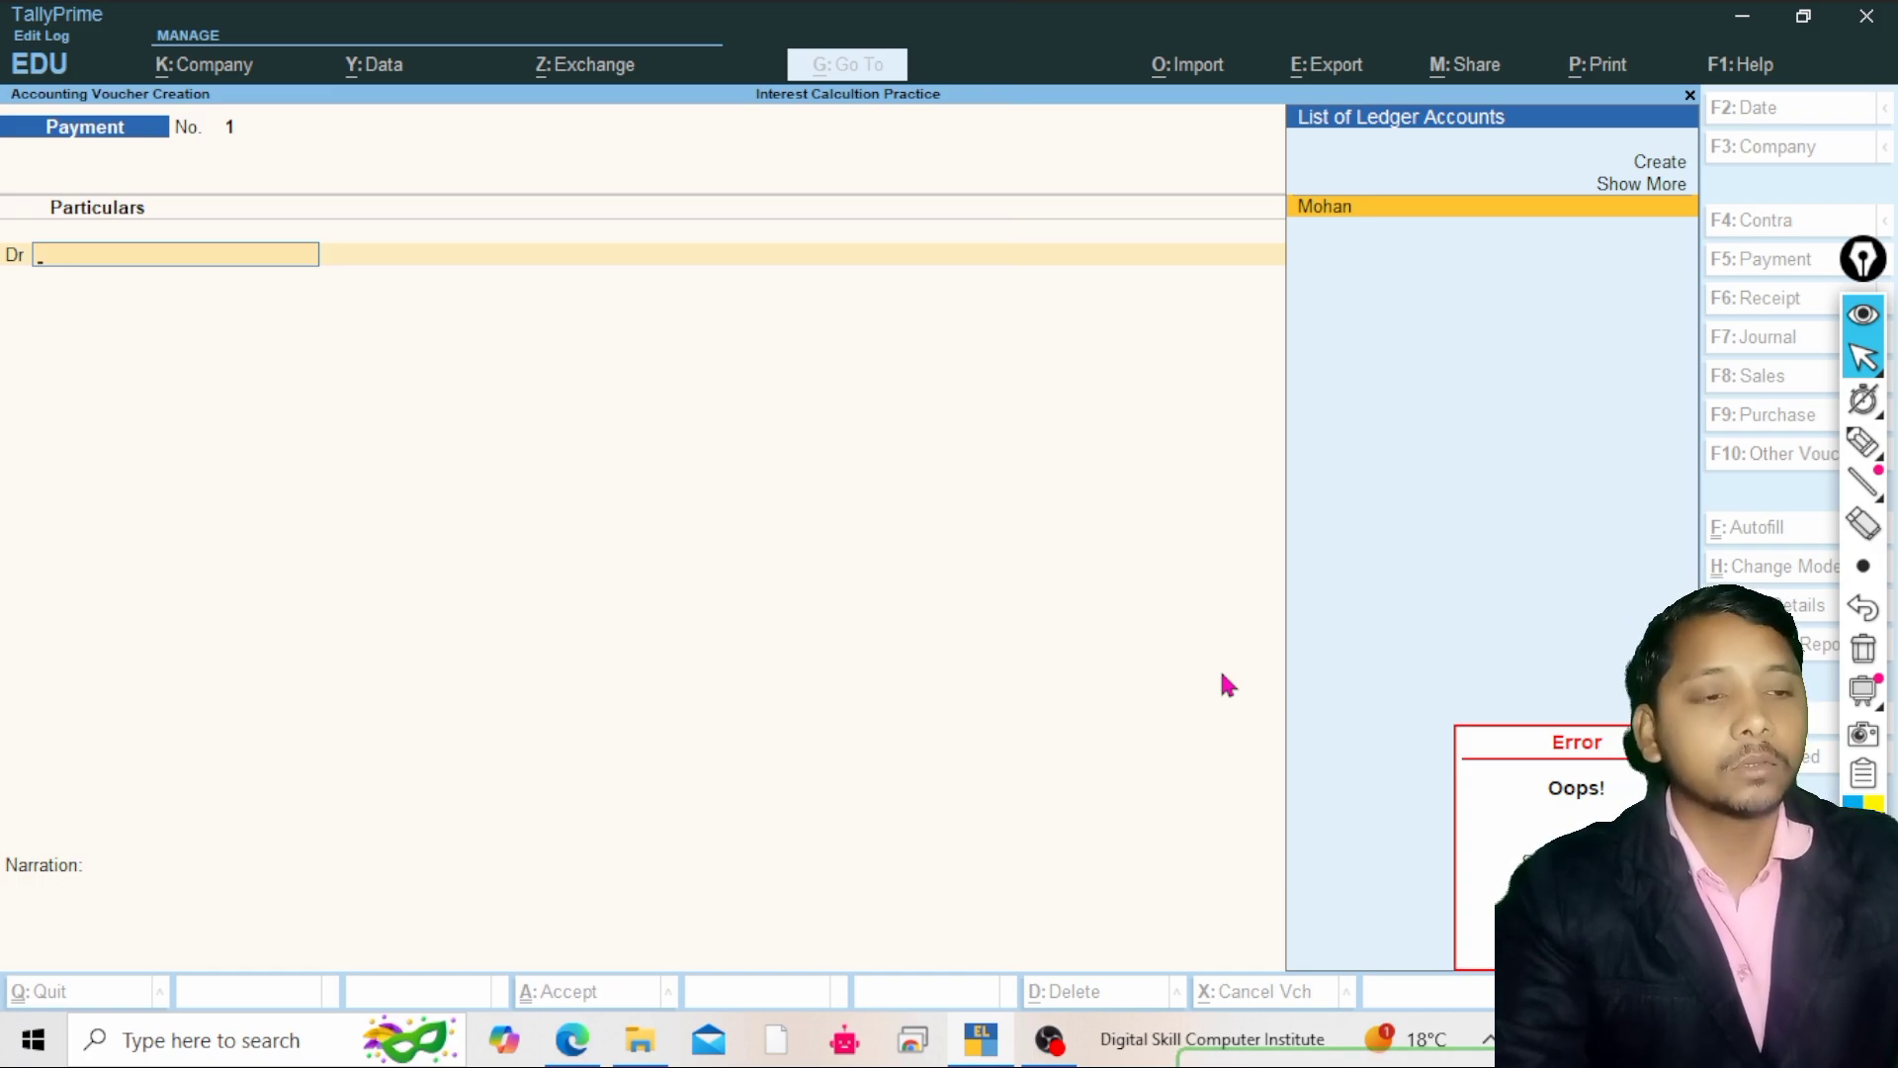
Start a payment voucher and select Mohan as the debit ledger
key("Return")
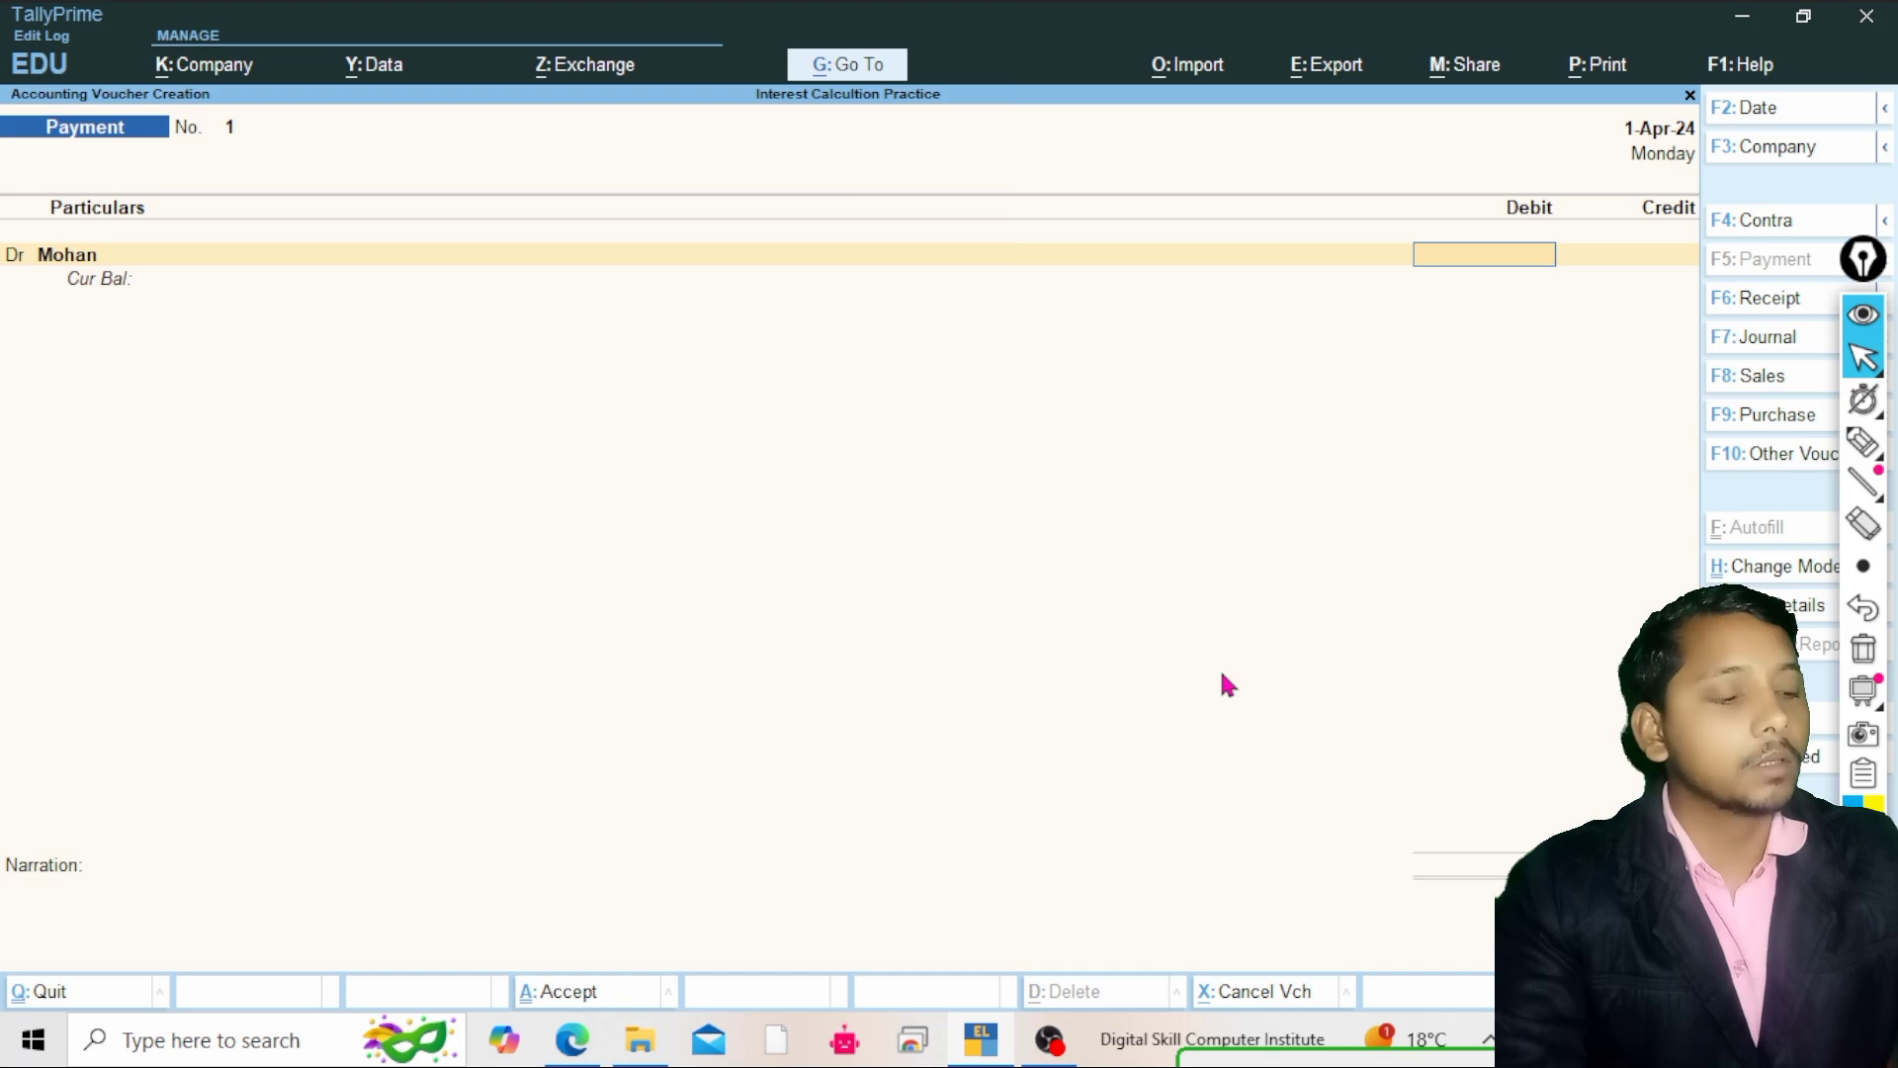
type("200")
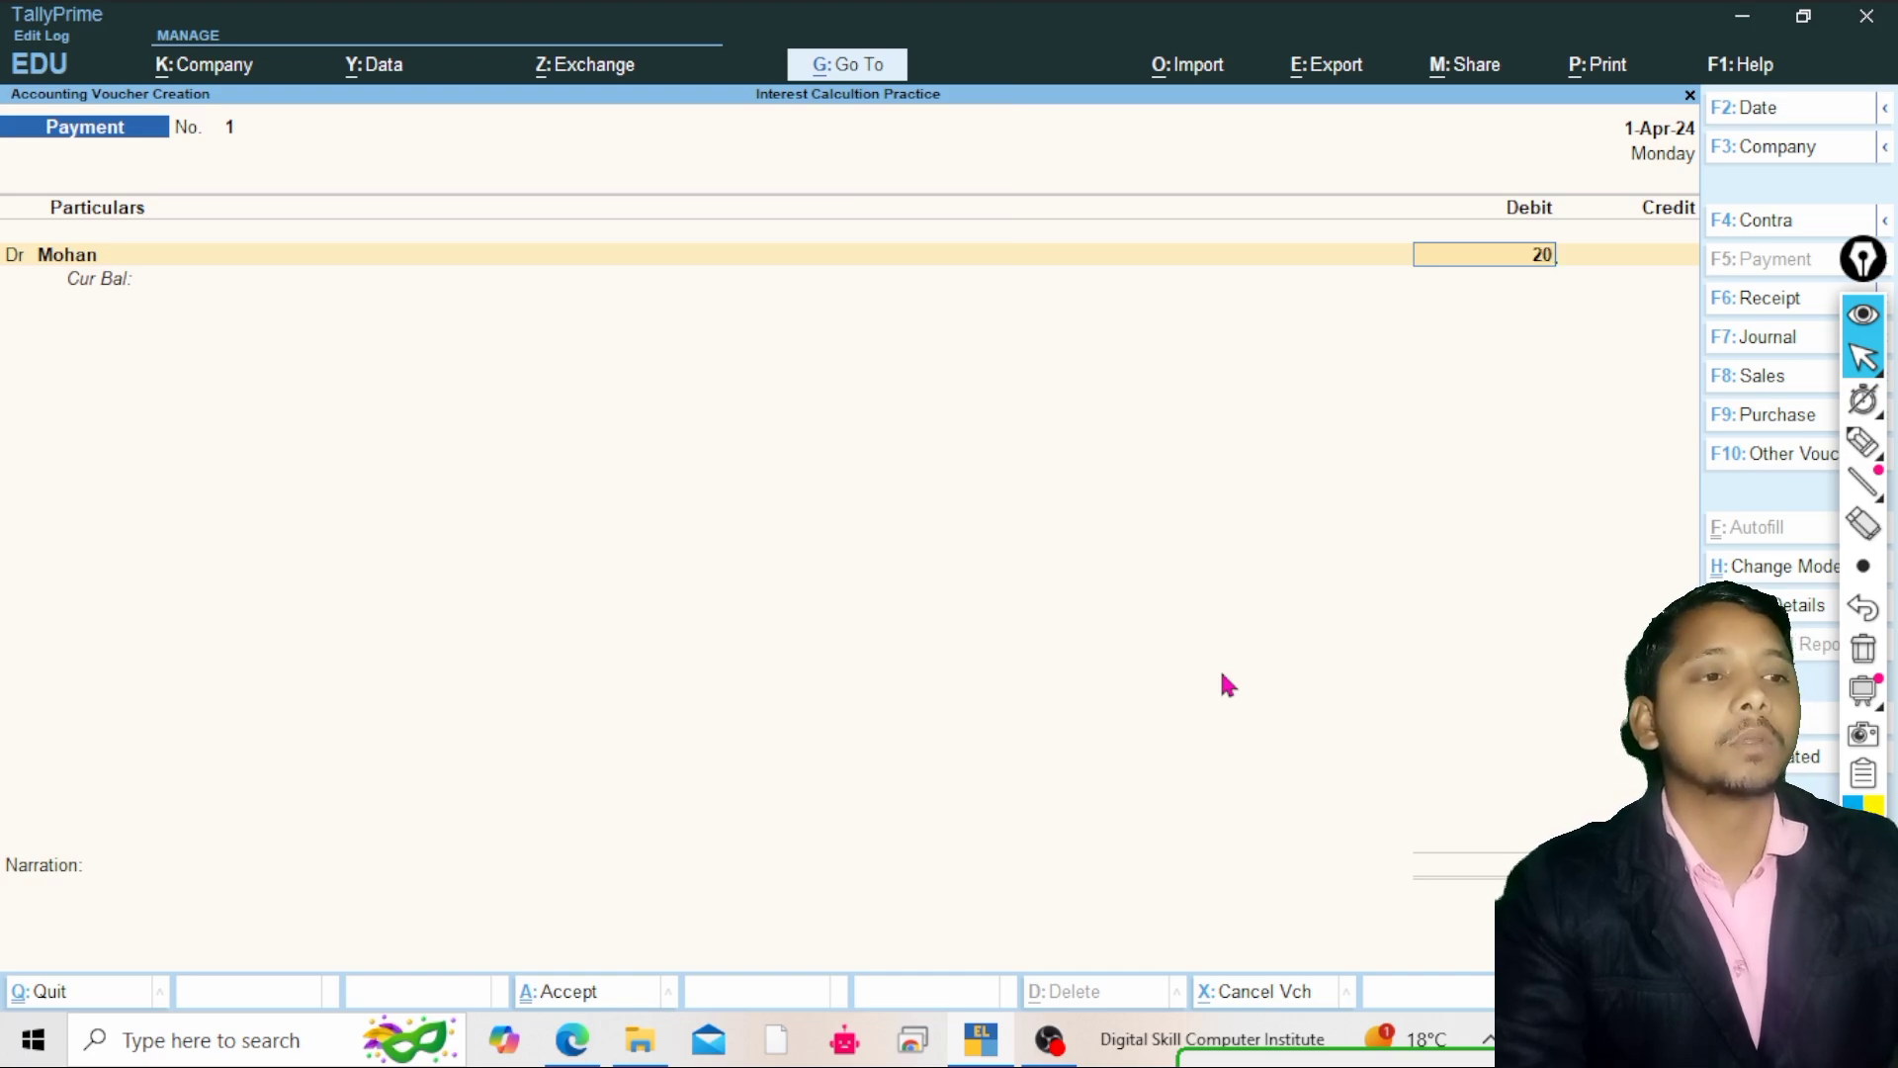
key("BackSpace")
key("BackSpace")
key("BackSpace")
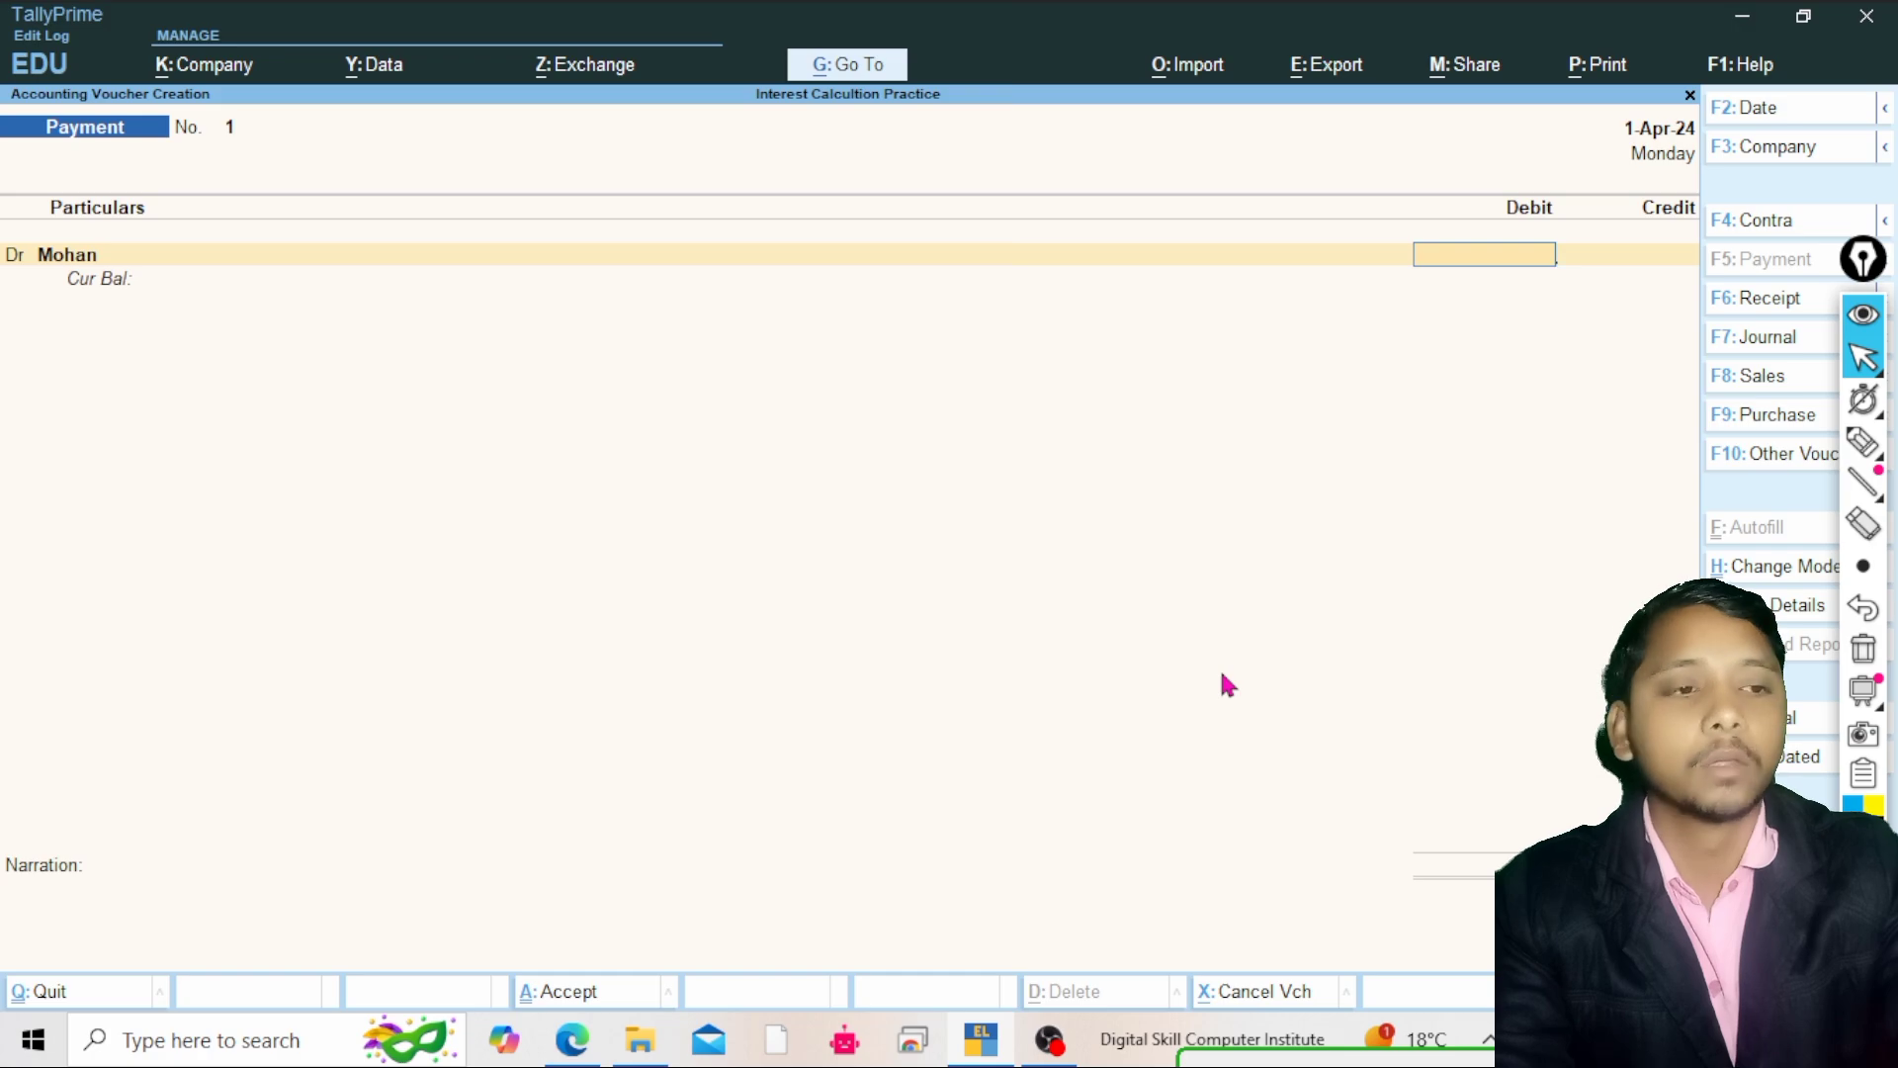
key("F1")
key("Escape")
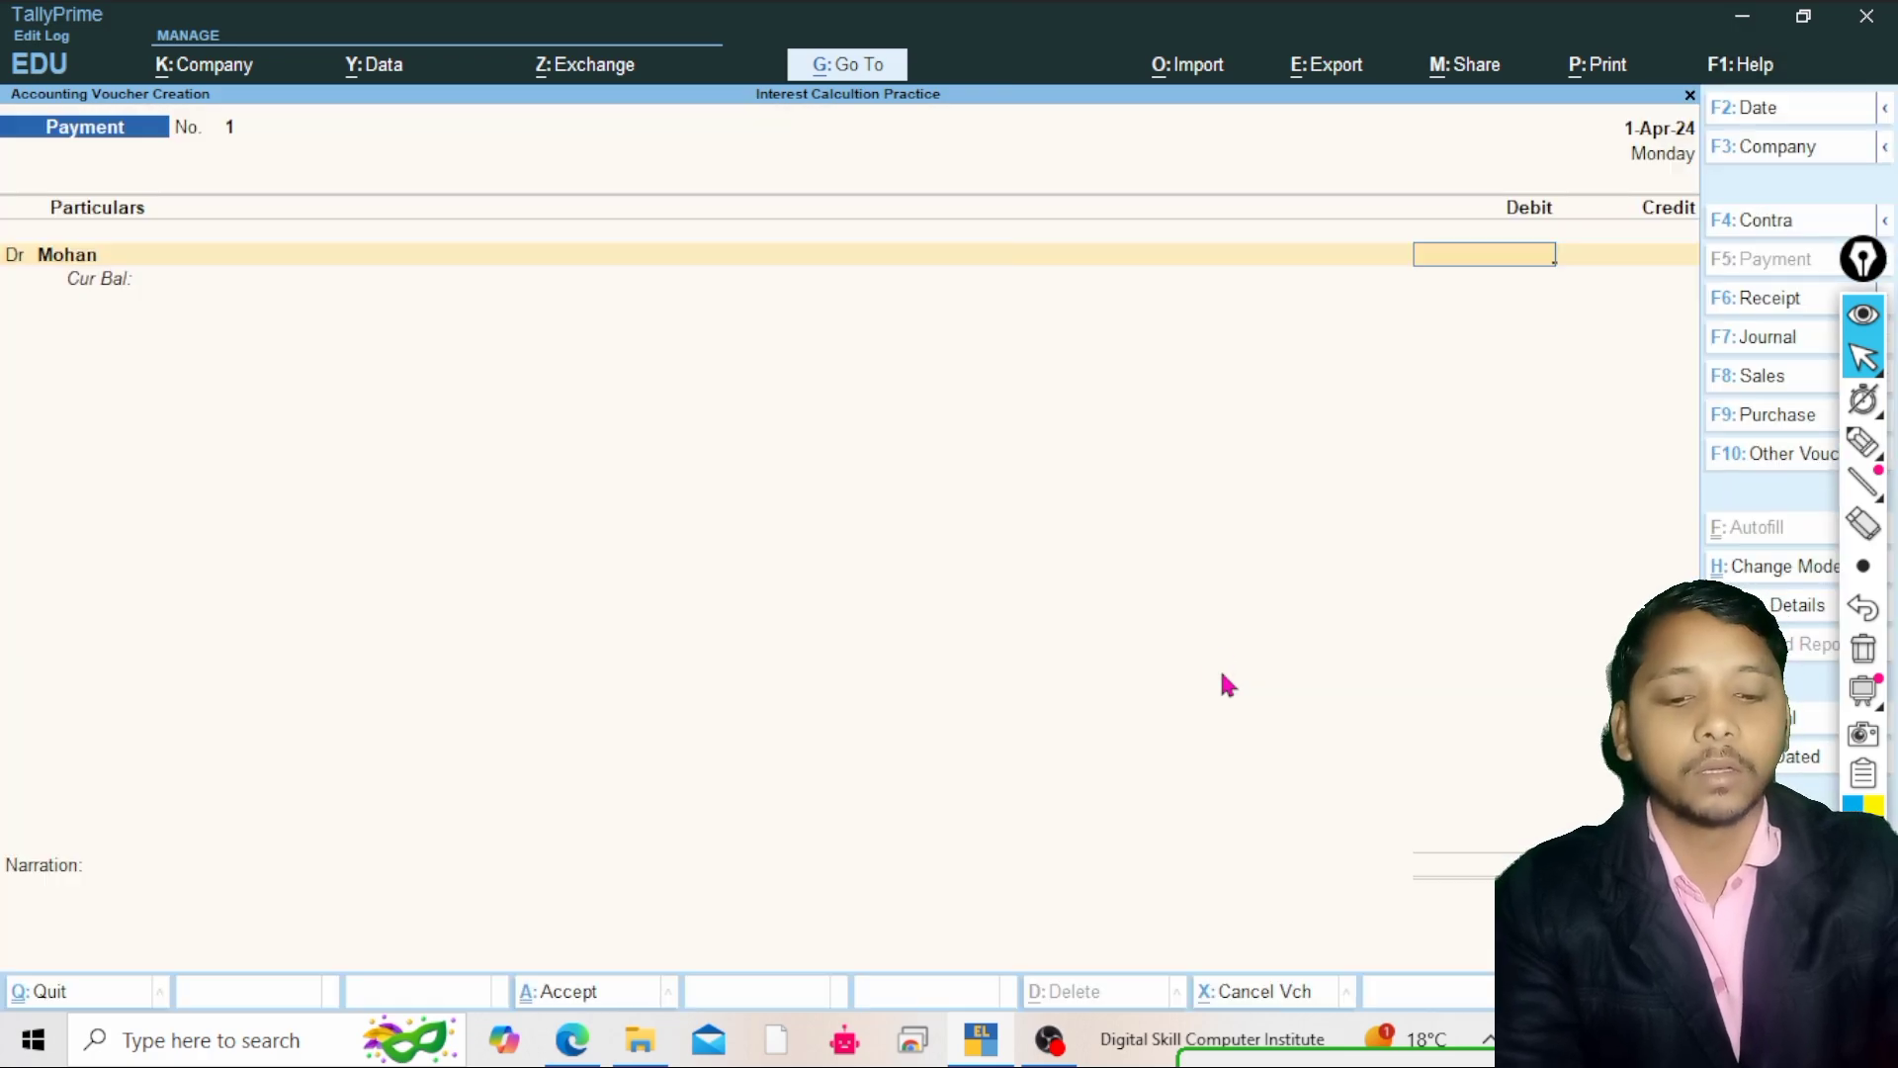
Change the voucher date to 1-5-2024
key("F2")
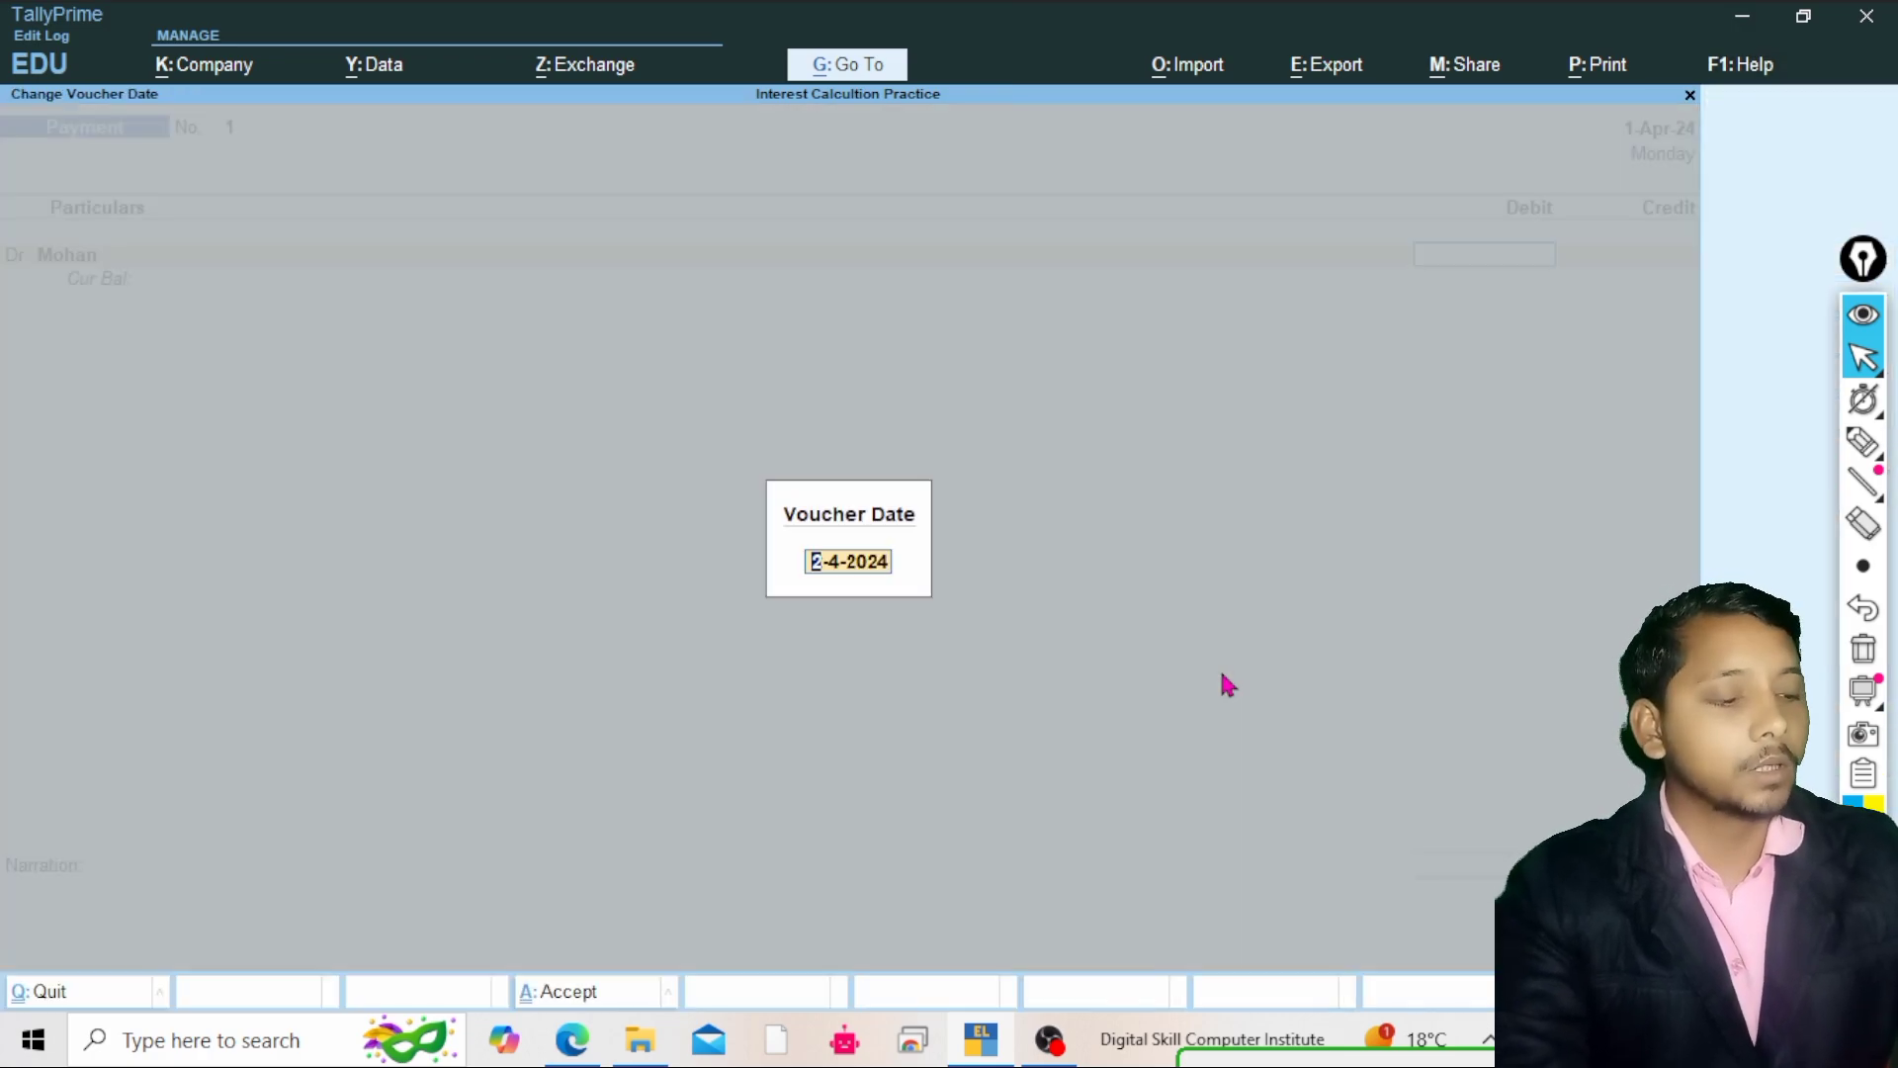
type("1")
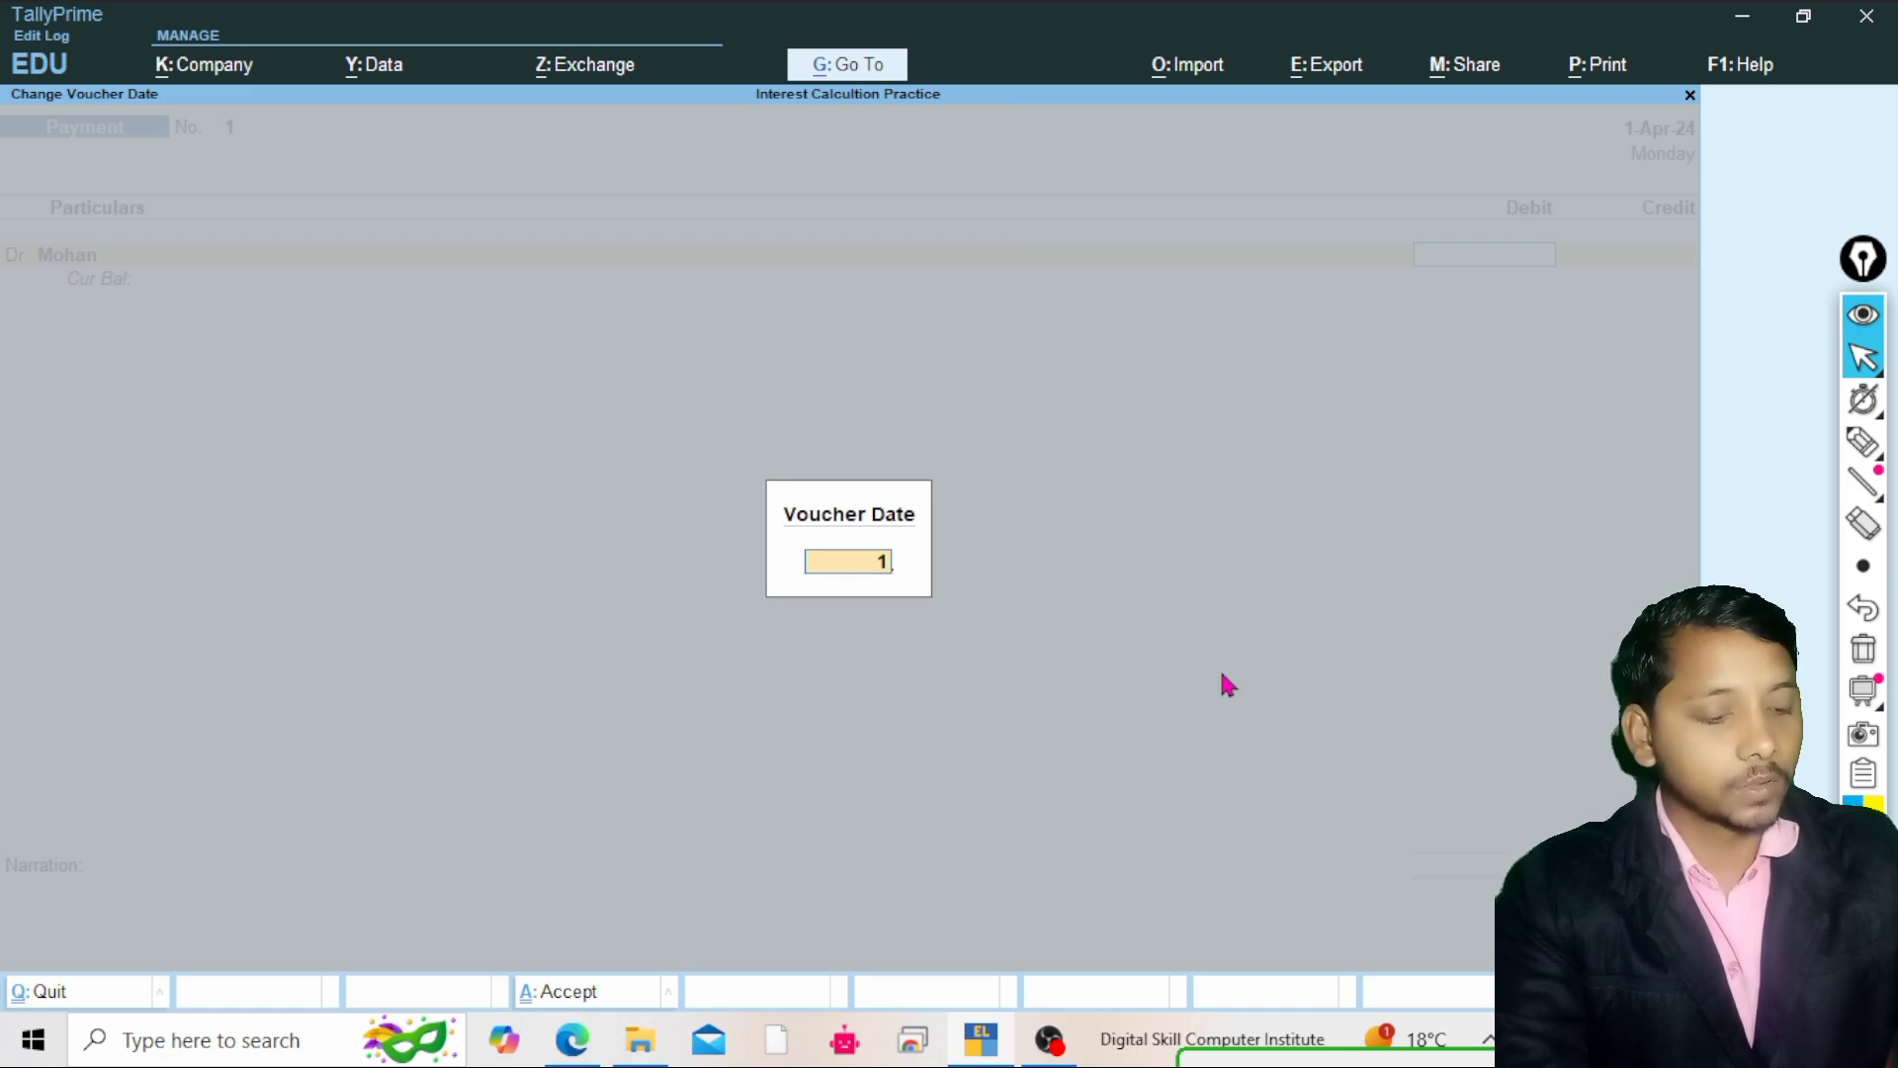
key("BackSpace")
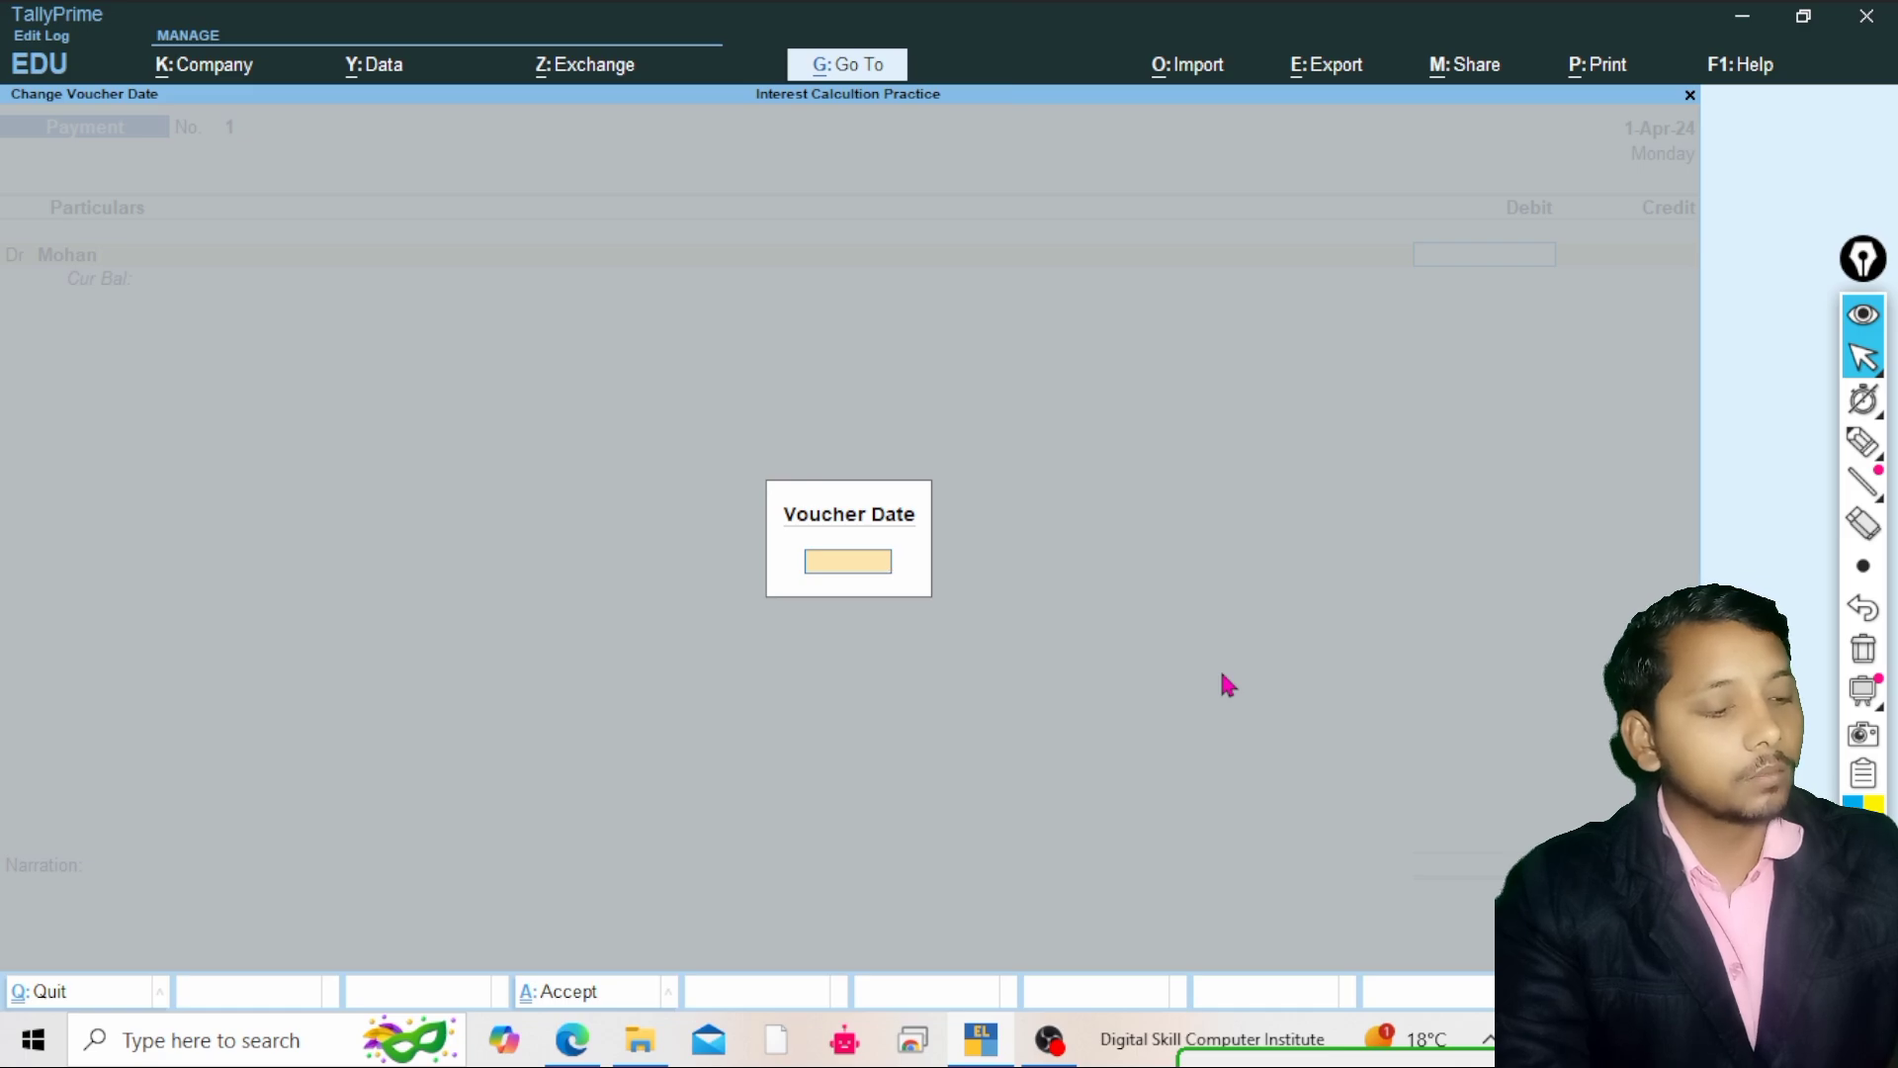
type("1-")
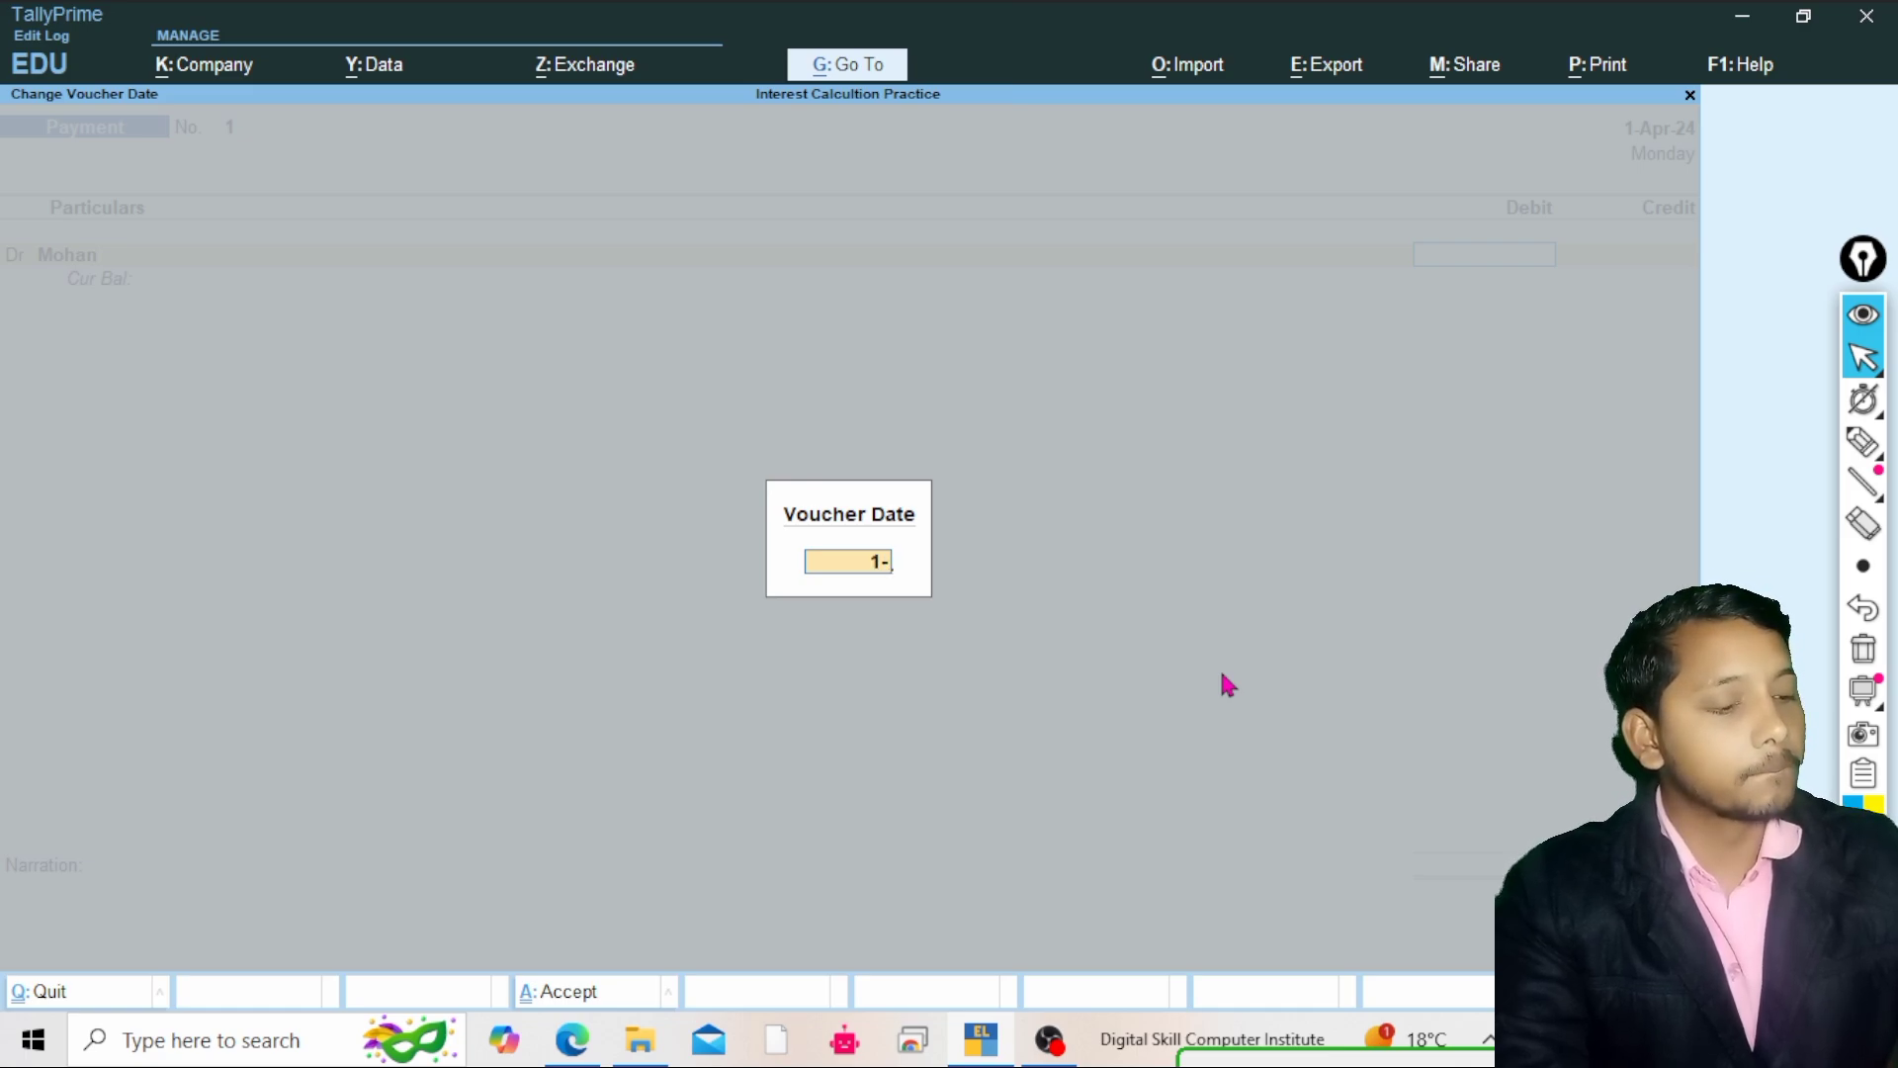
type("5-2024")
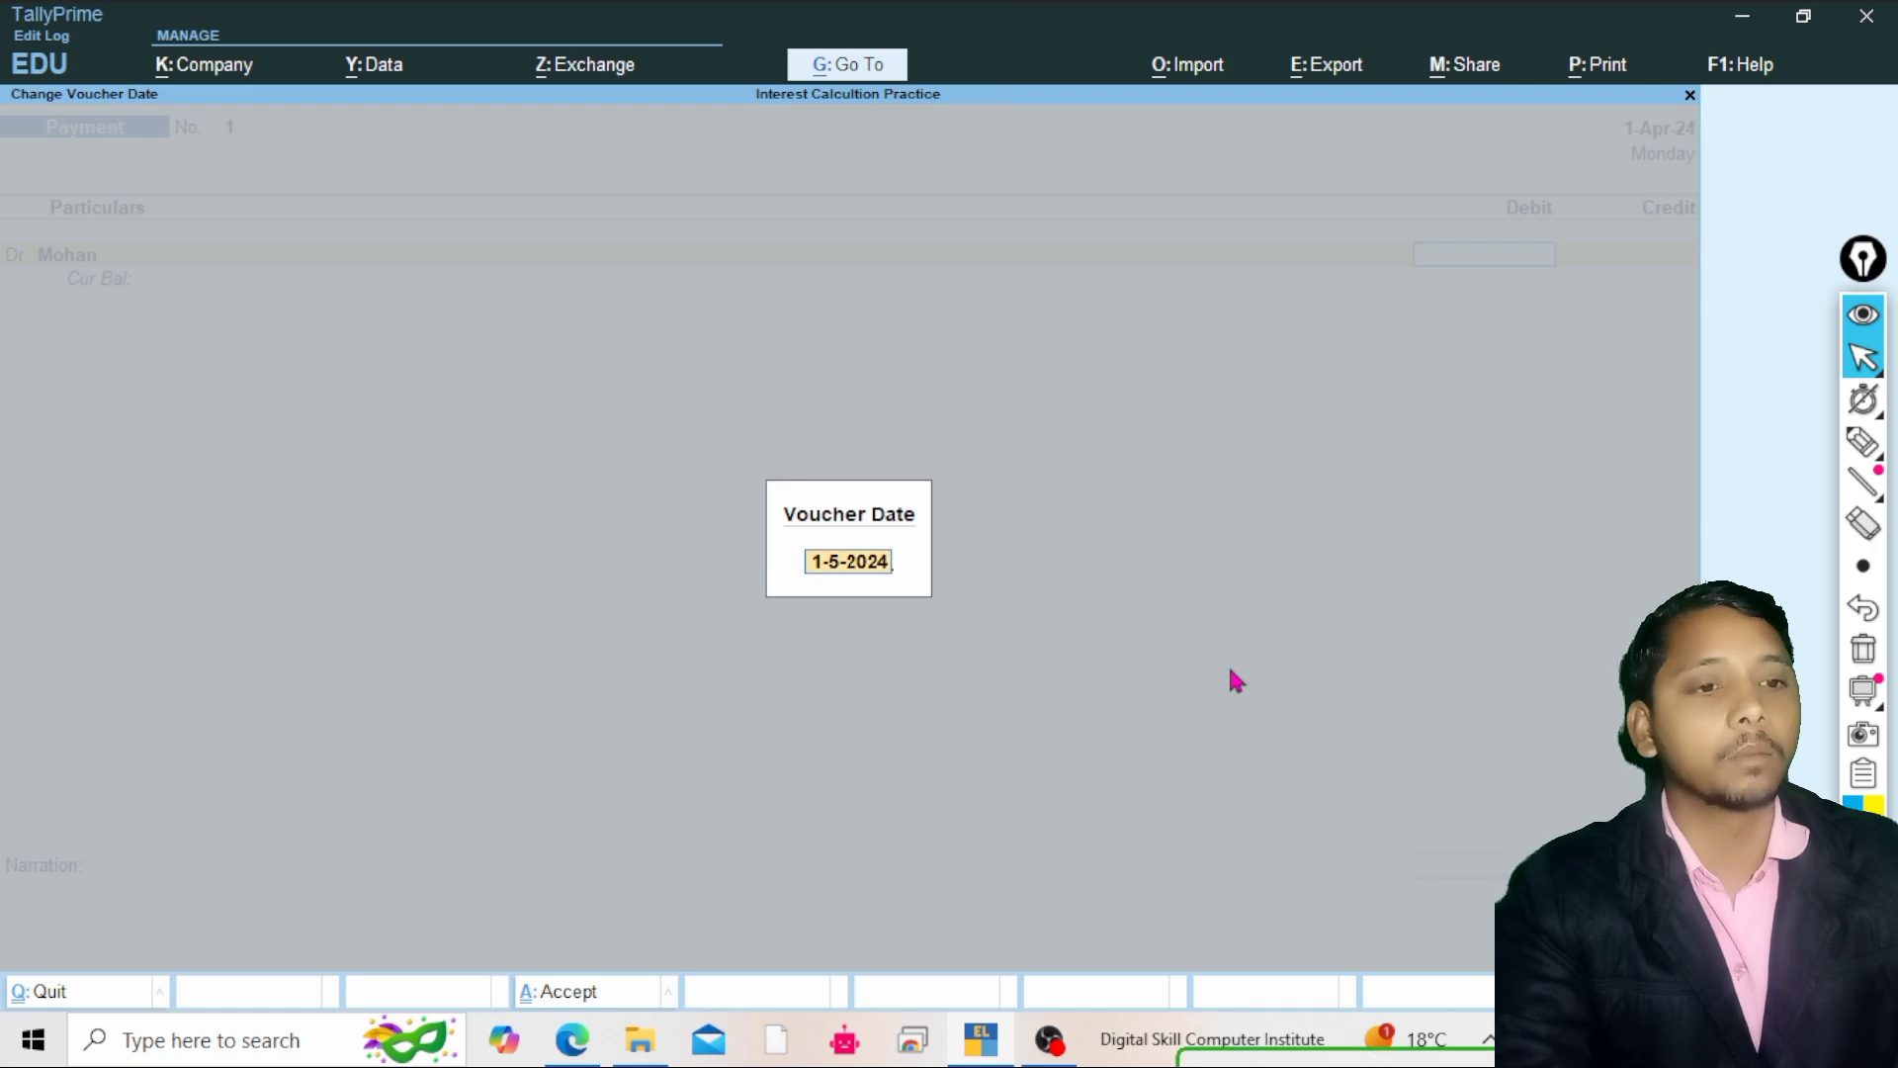
key("Return")
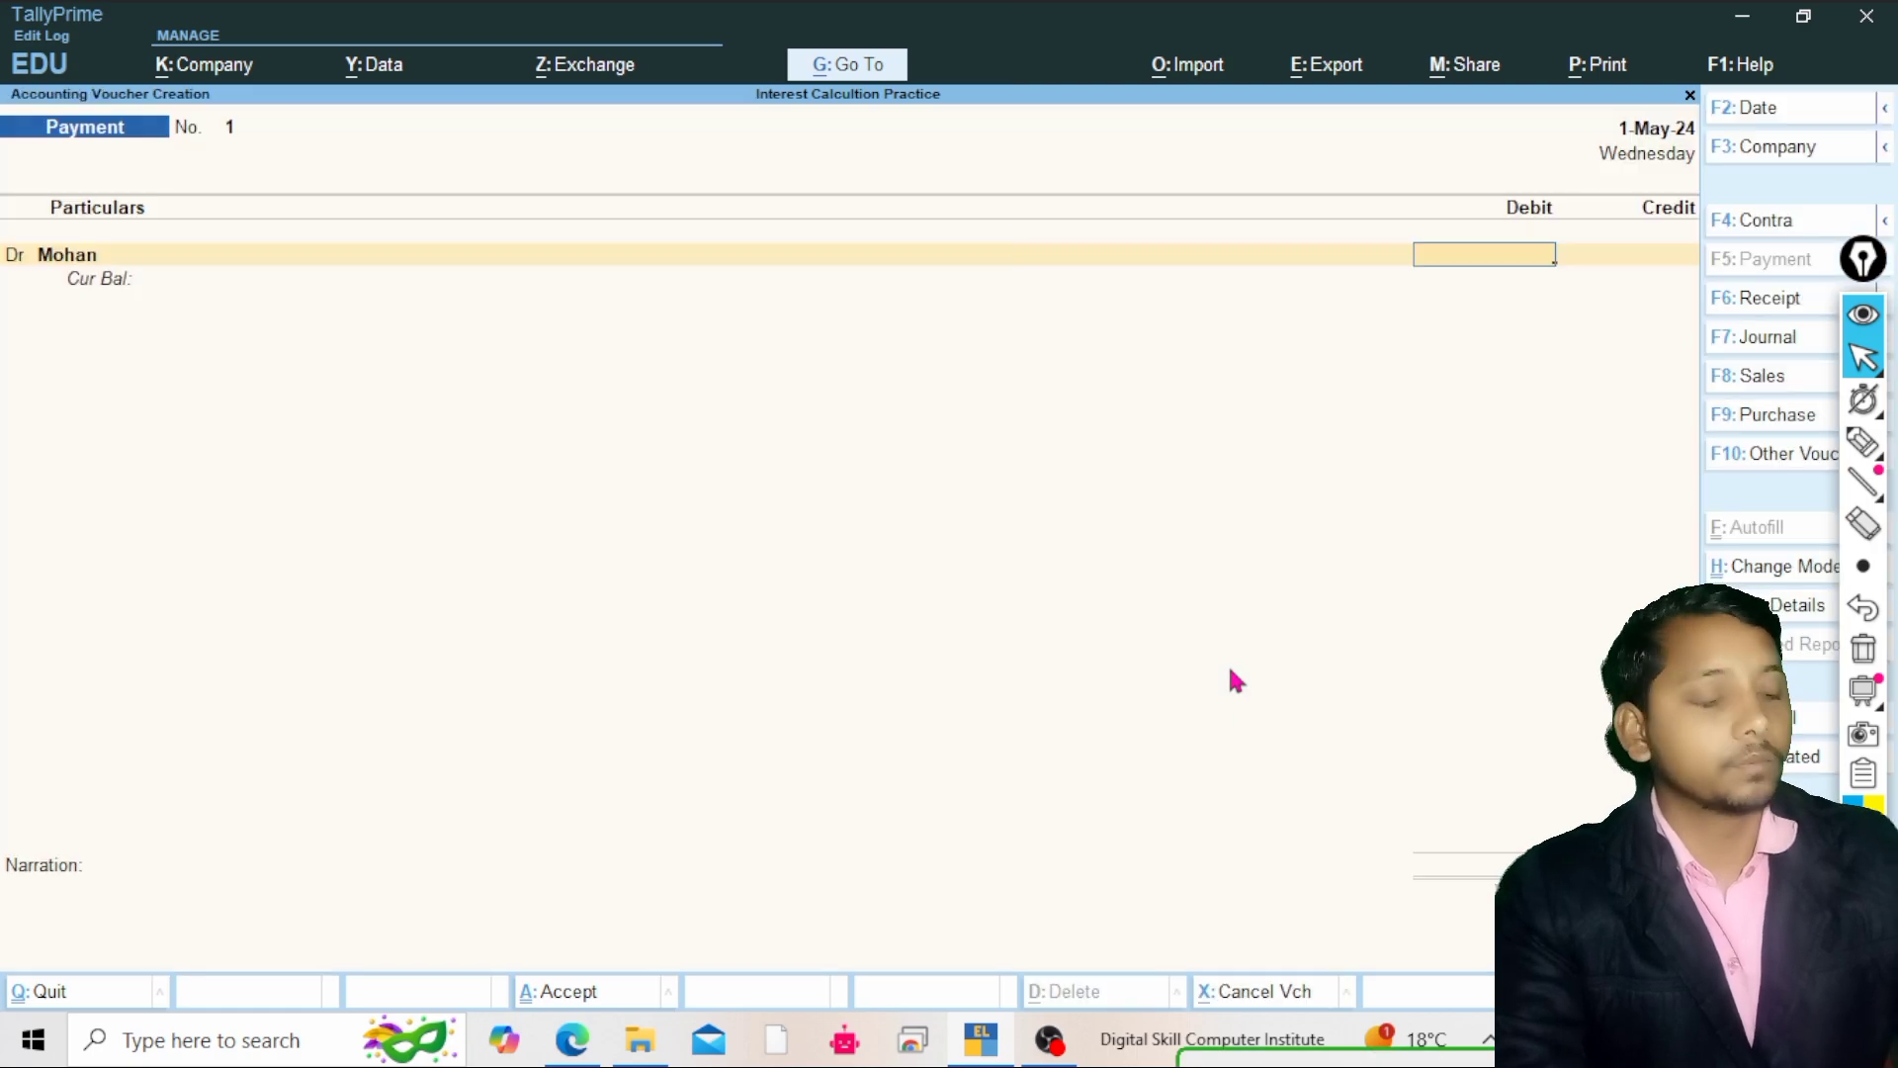
Debit Mohan with 20000 and allocate the amount as a New Ref bill named 1
type("20,0")
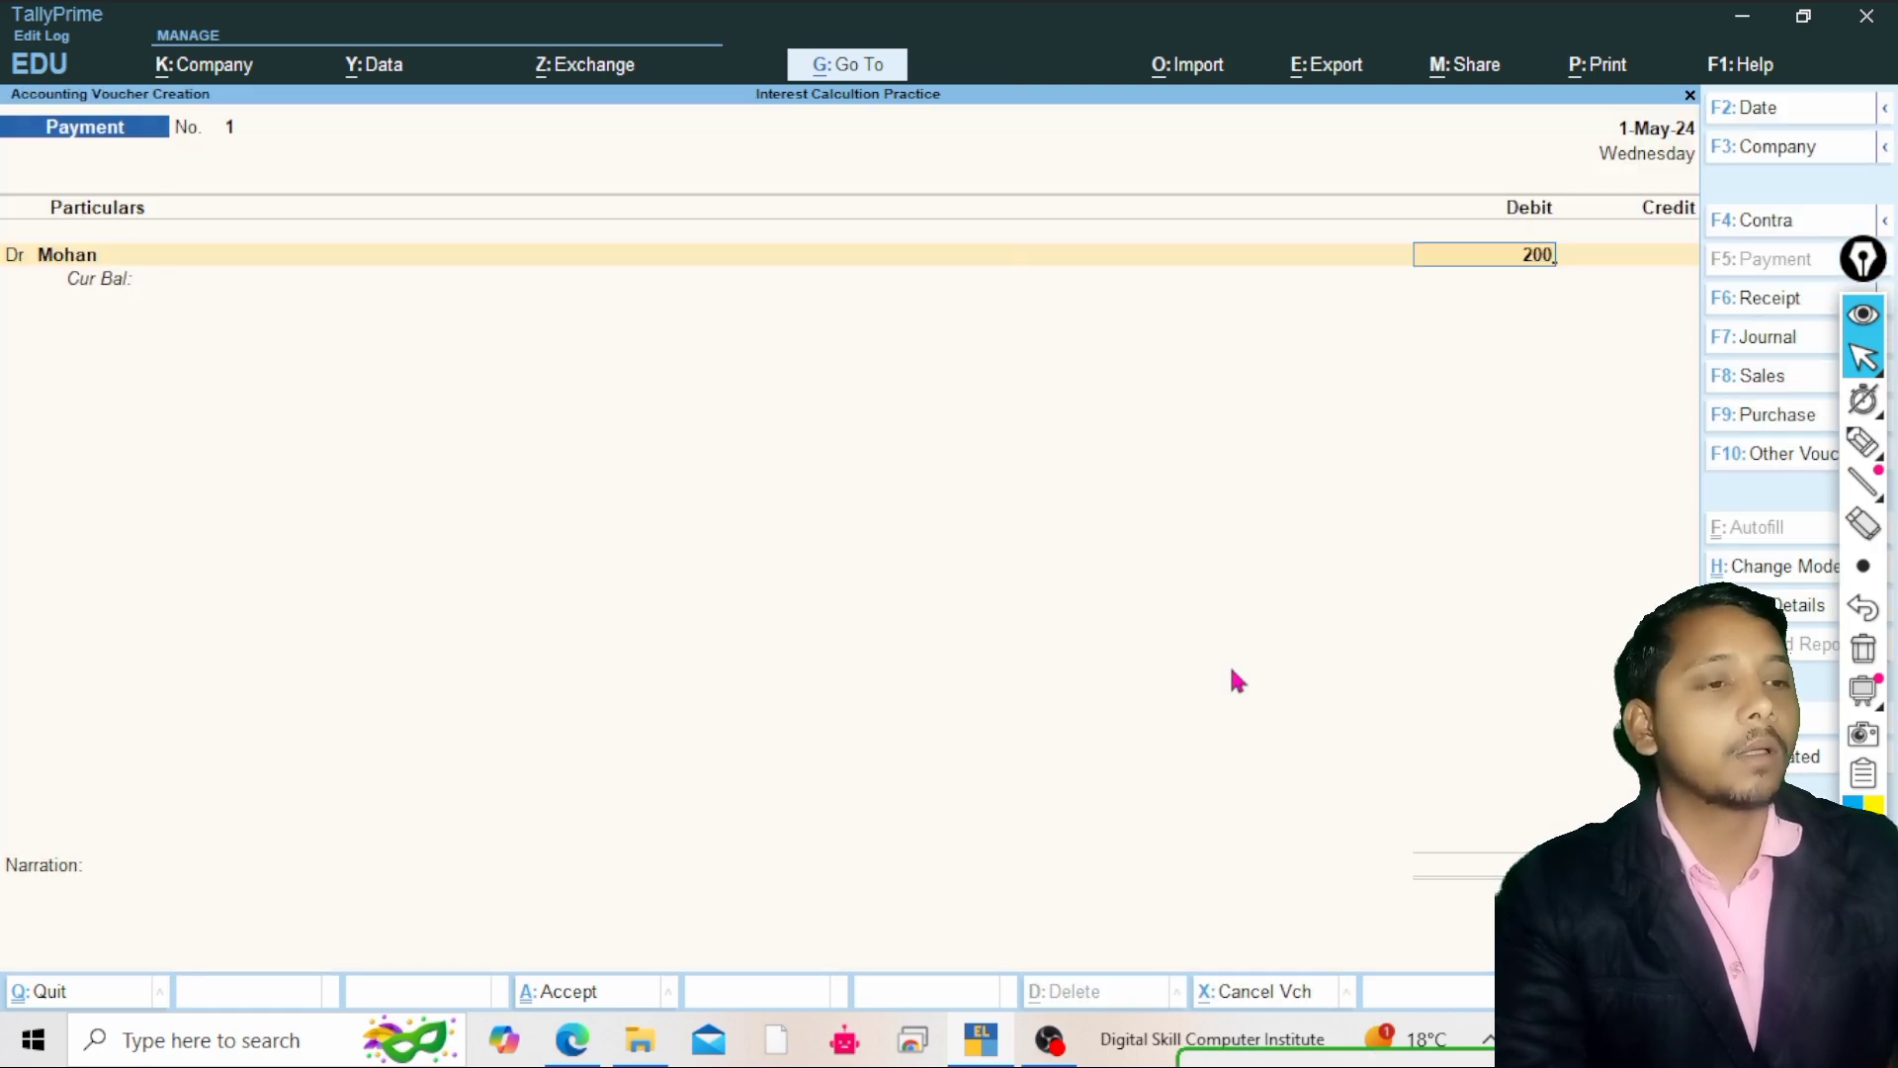
type("0")
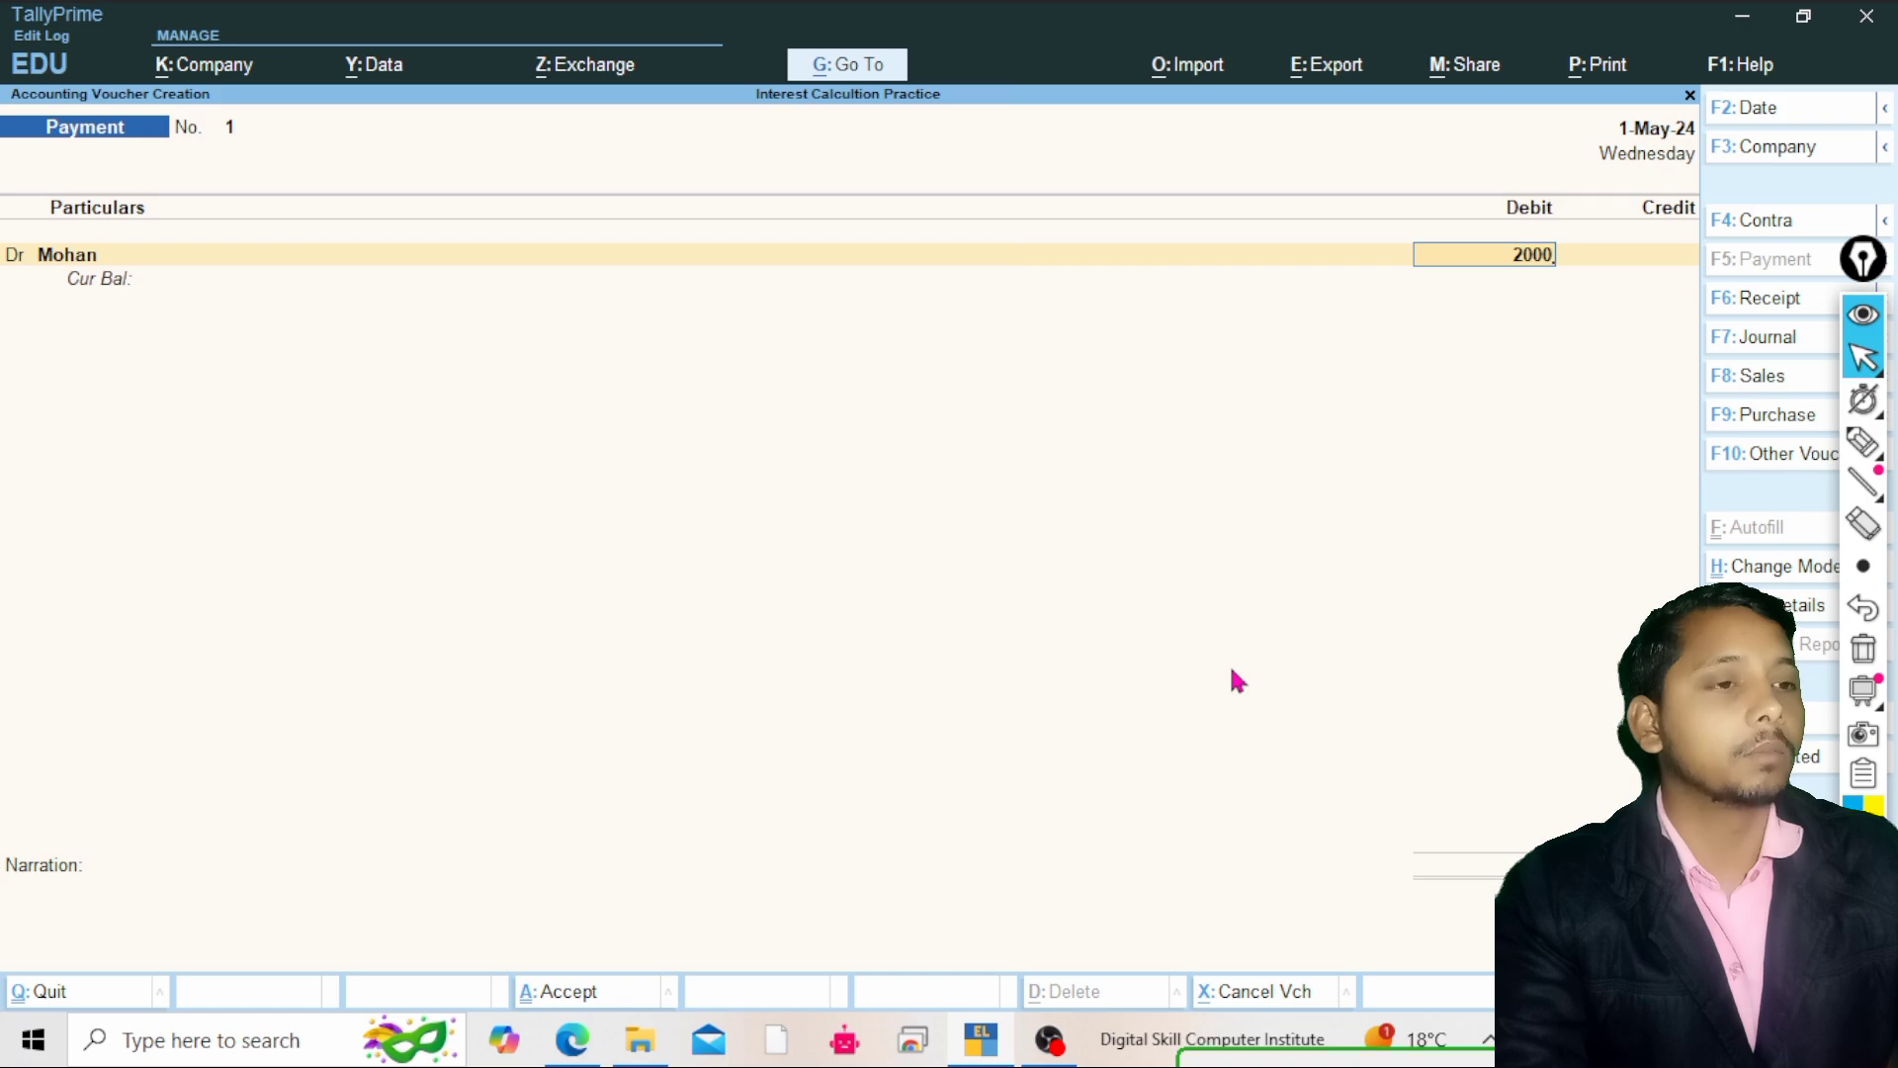
type("0")
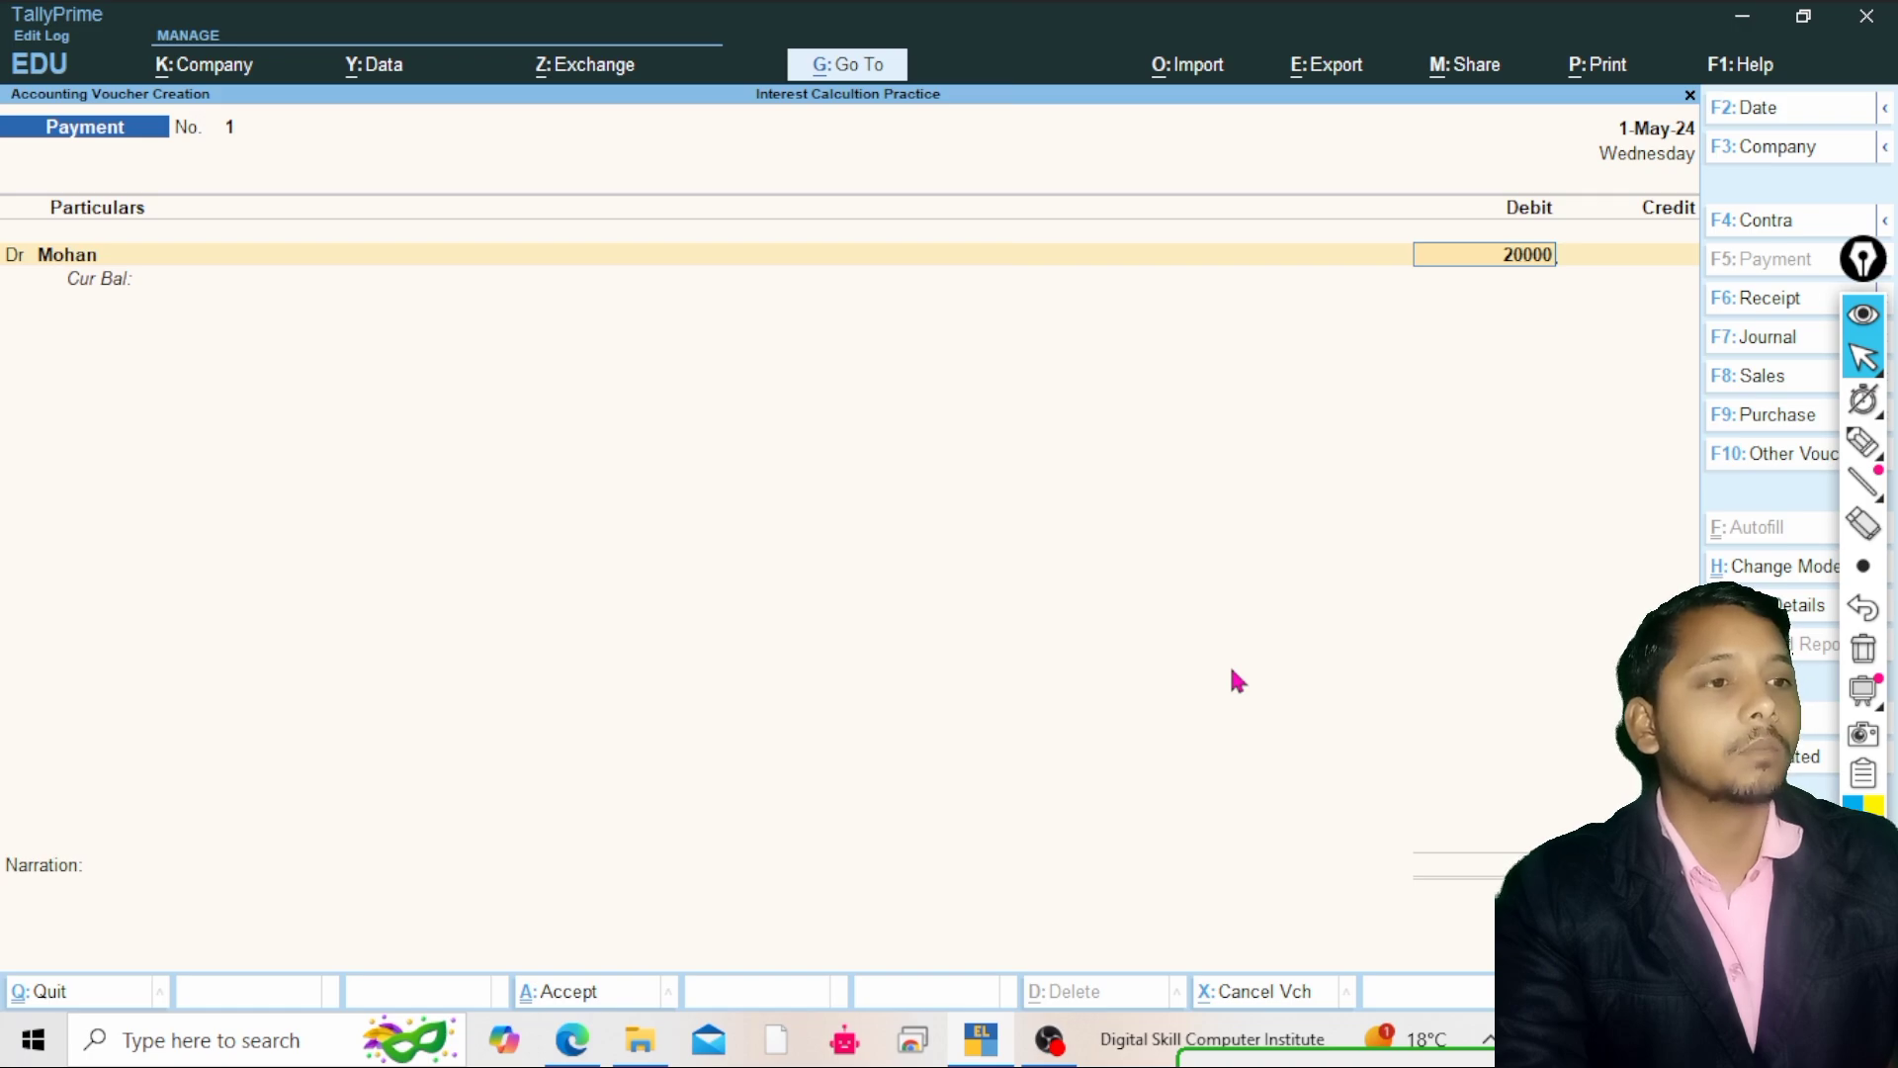
key("Return")
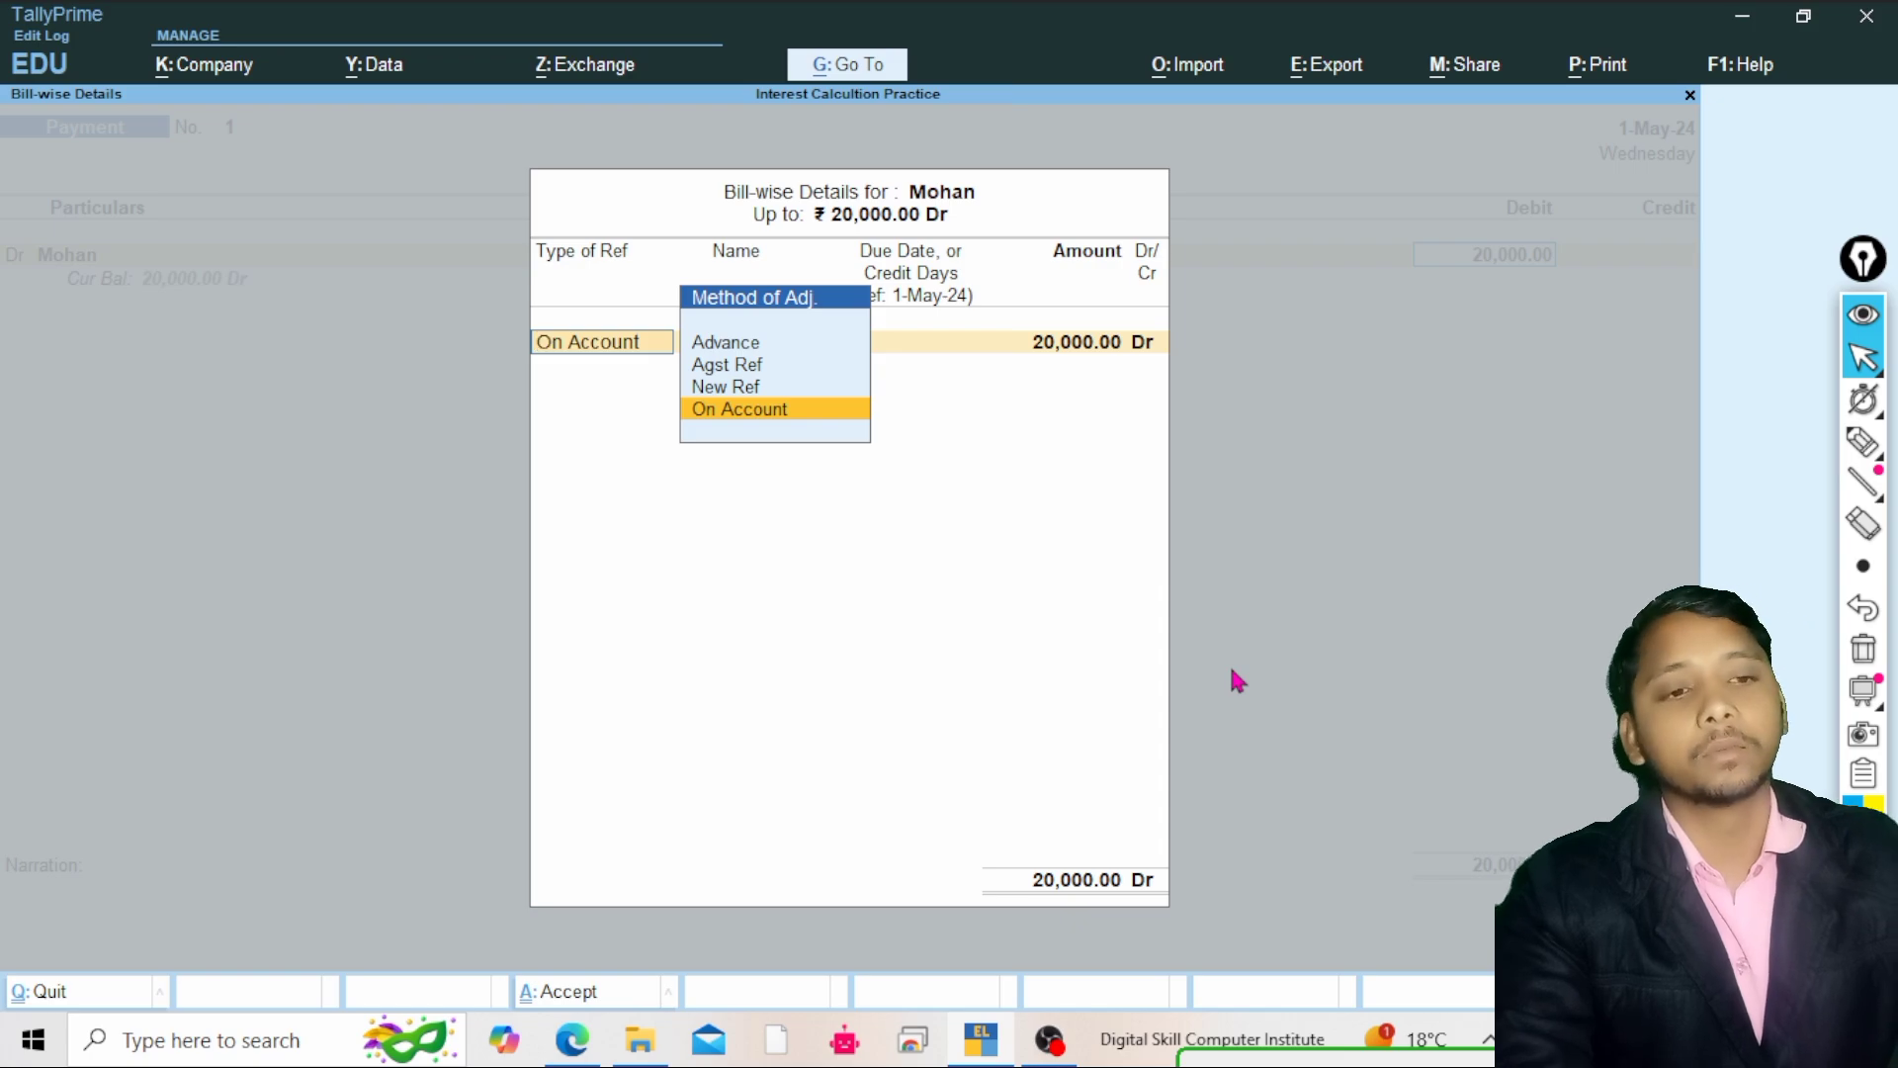
key("Up")
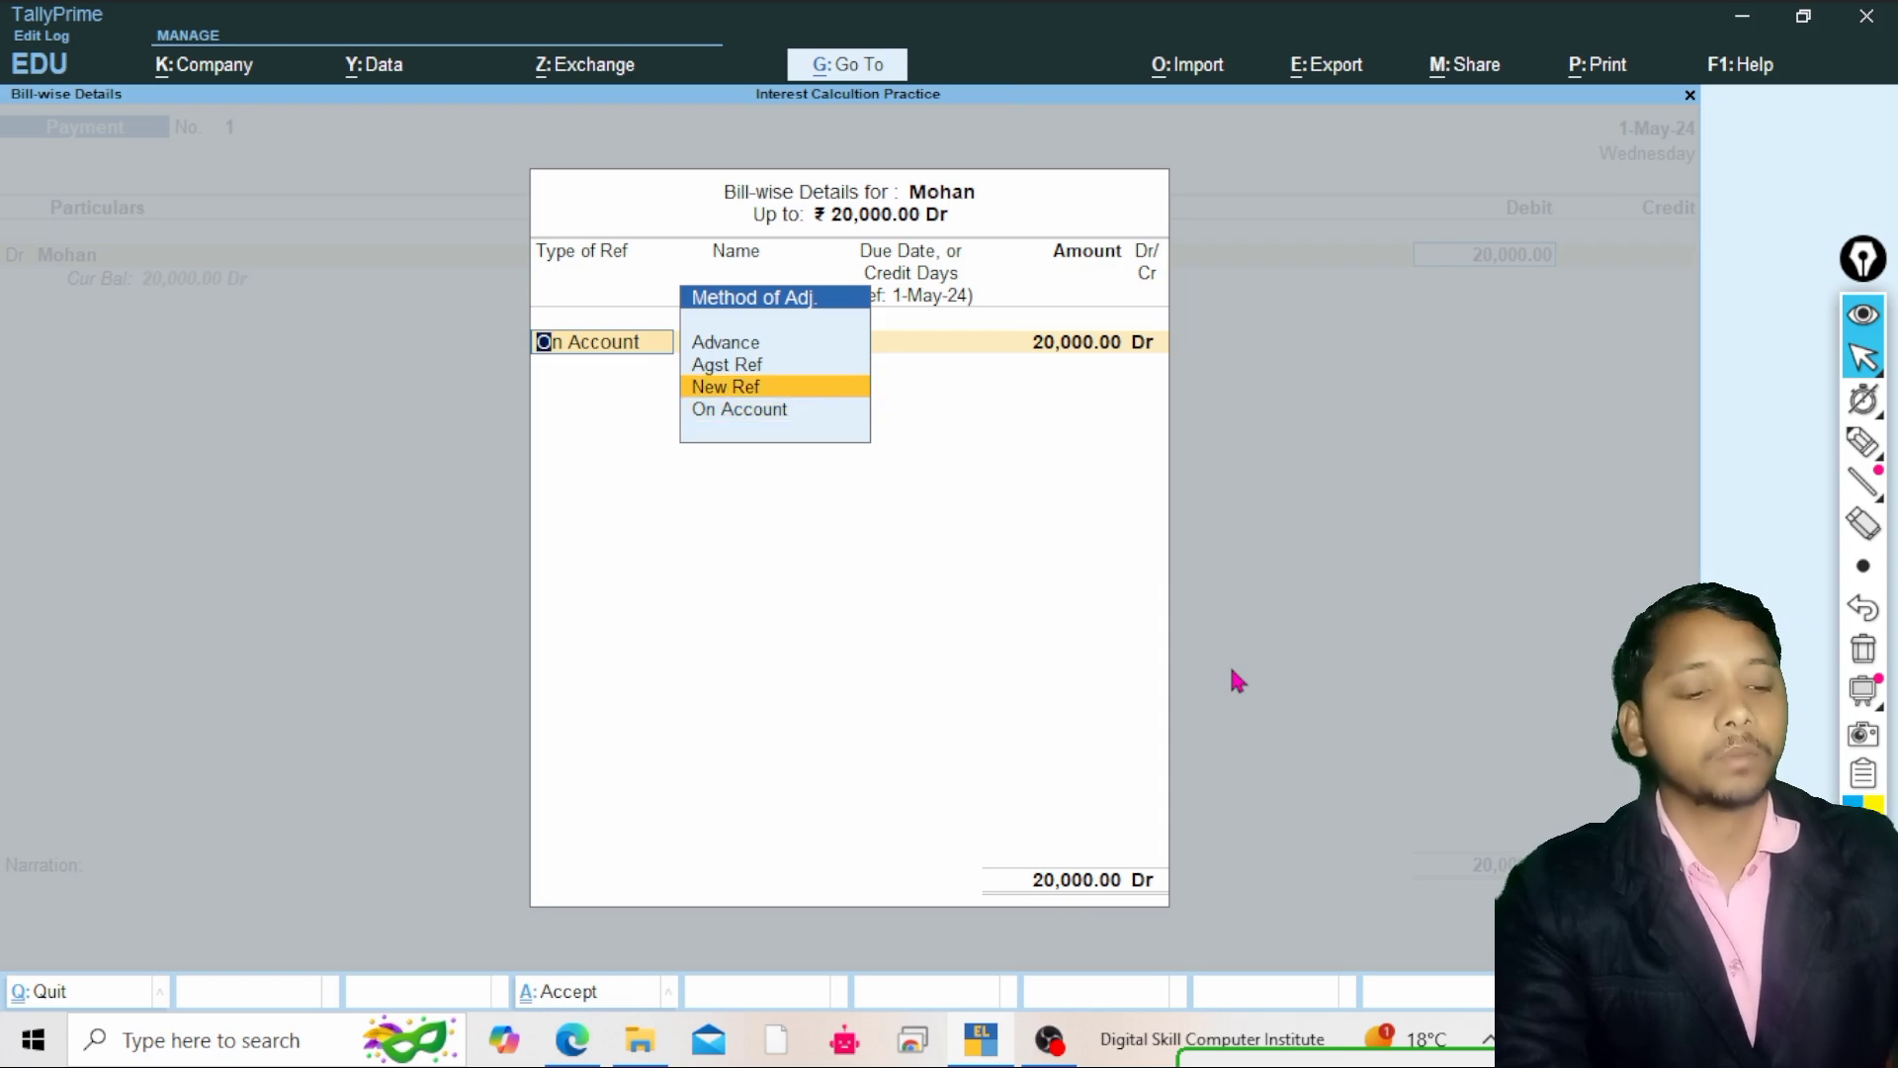
key("Return")
key("Return")
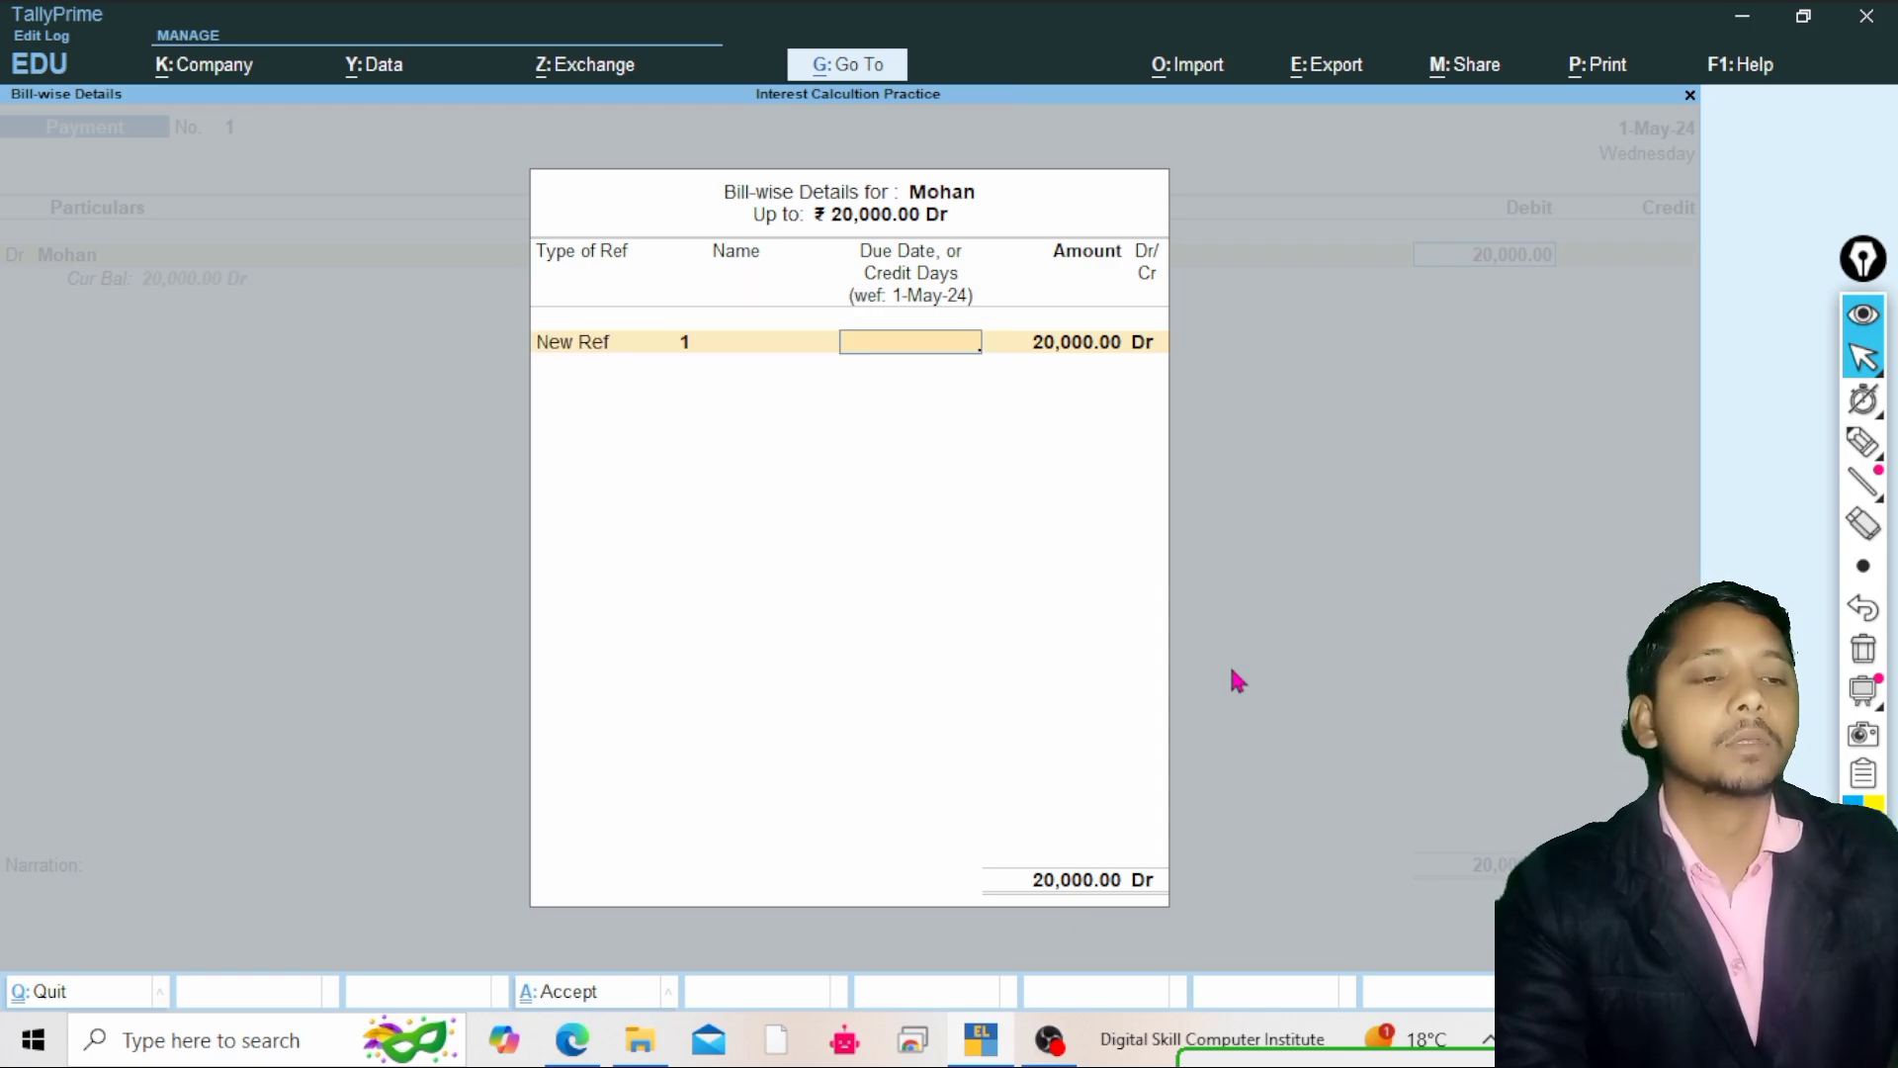
key("Return")
key("Return")
key("Return")
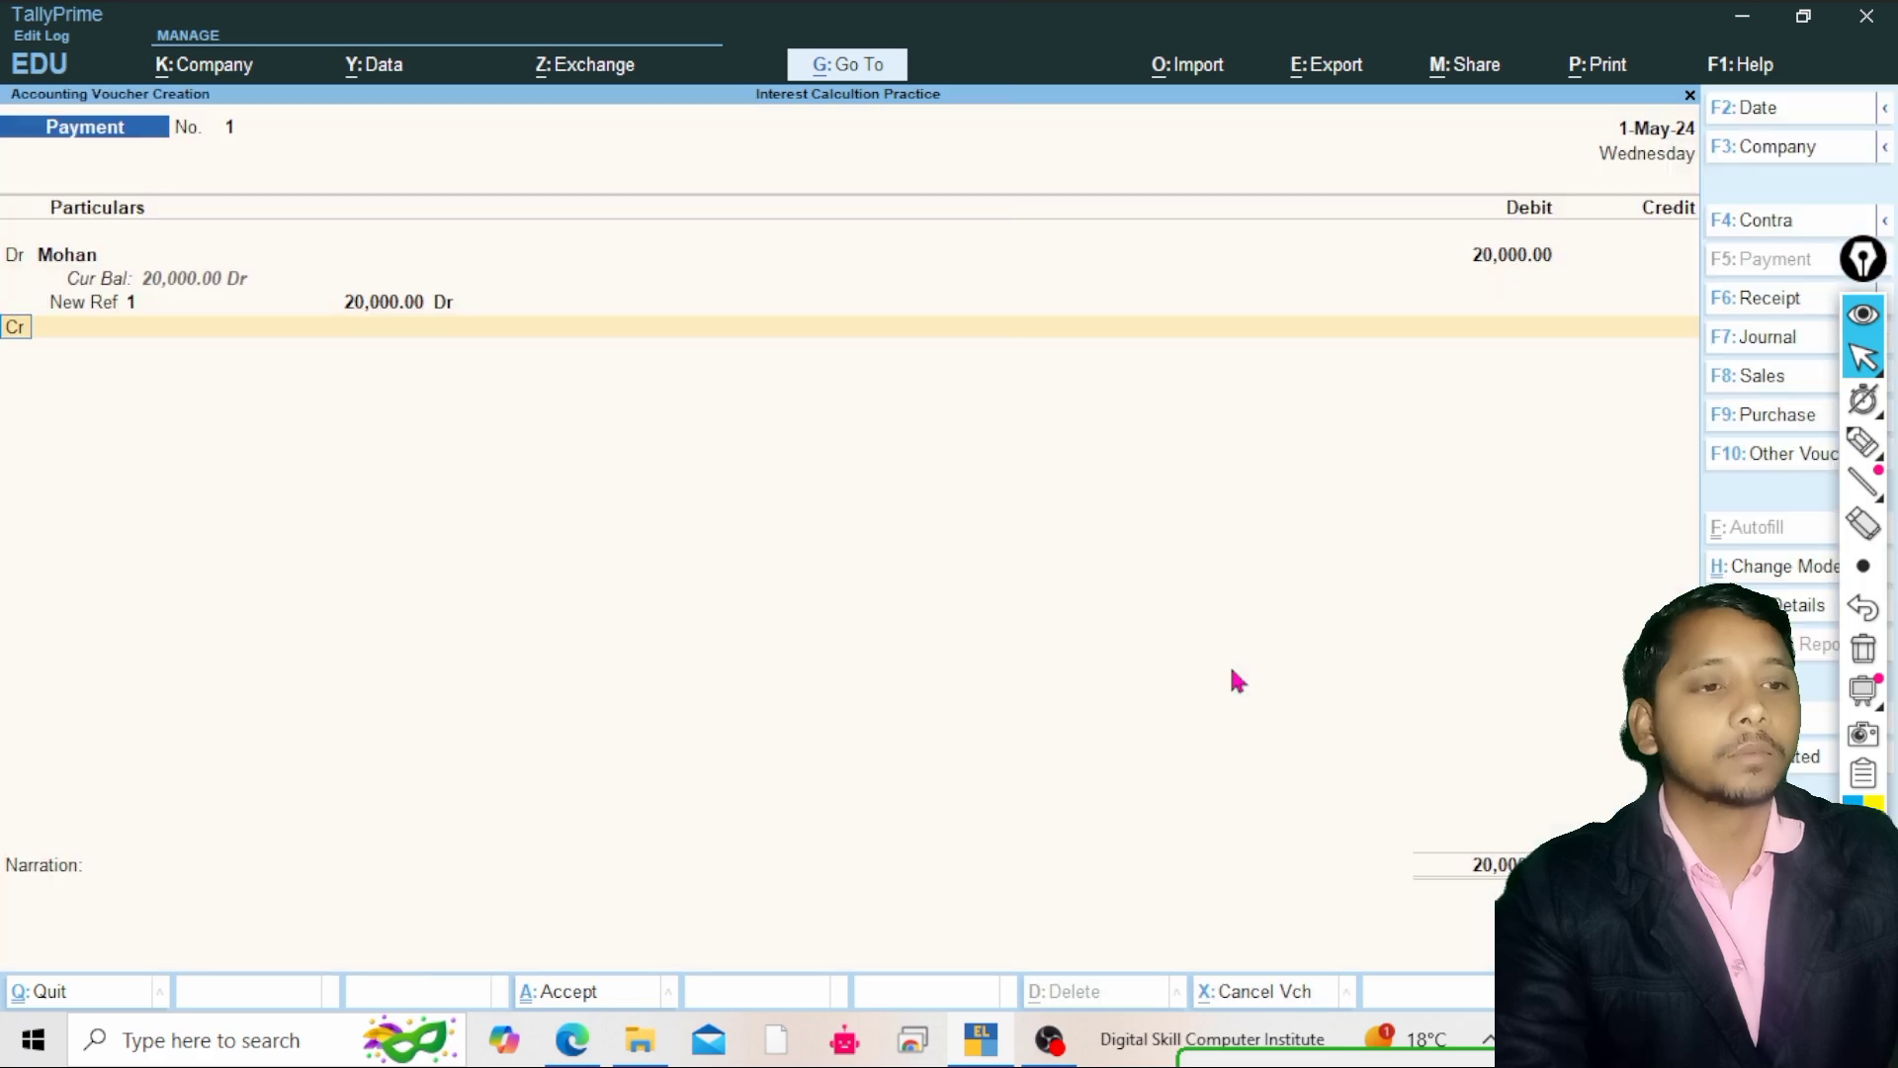
Credit Cash with the balancing 20,000 and save the payment voucher
key("Return")
type("C")
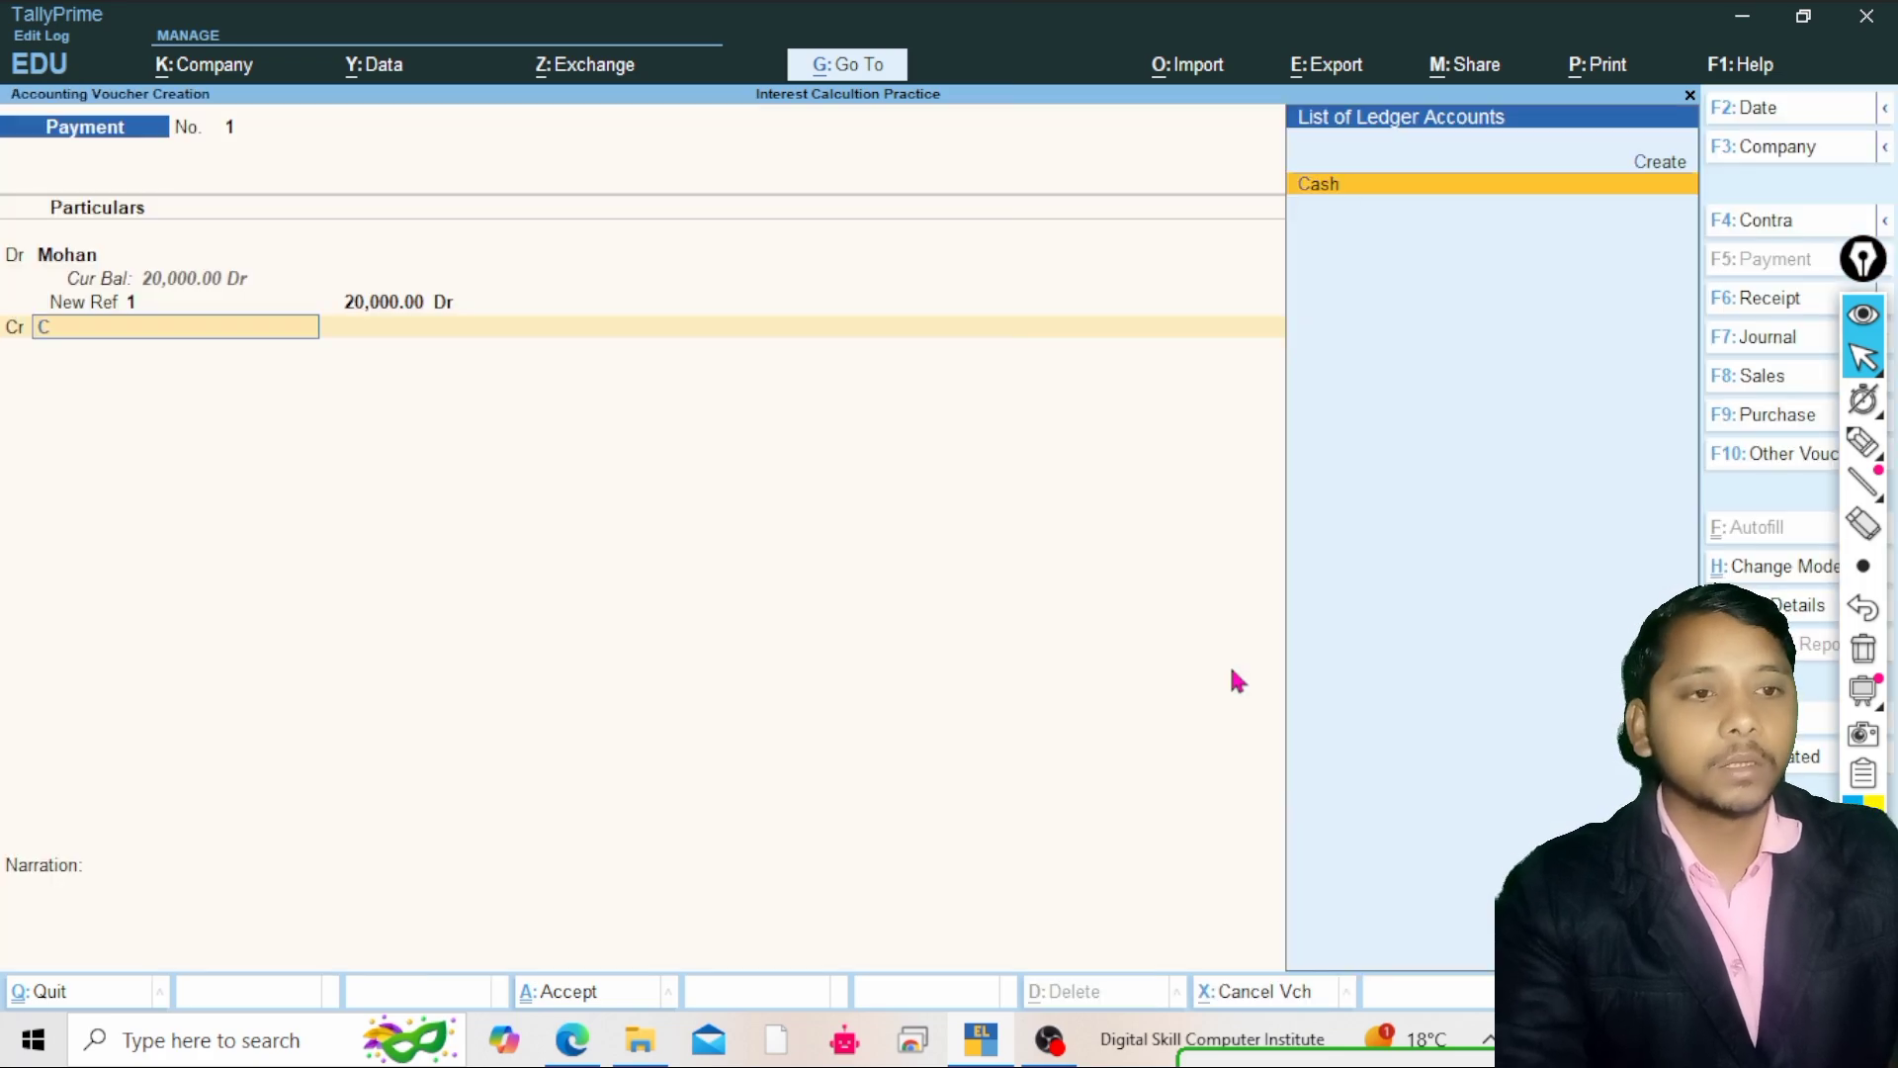
type("a")
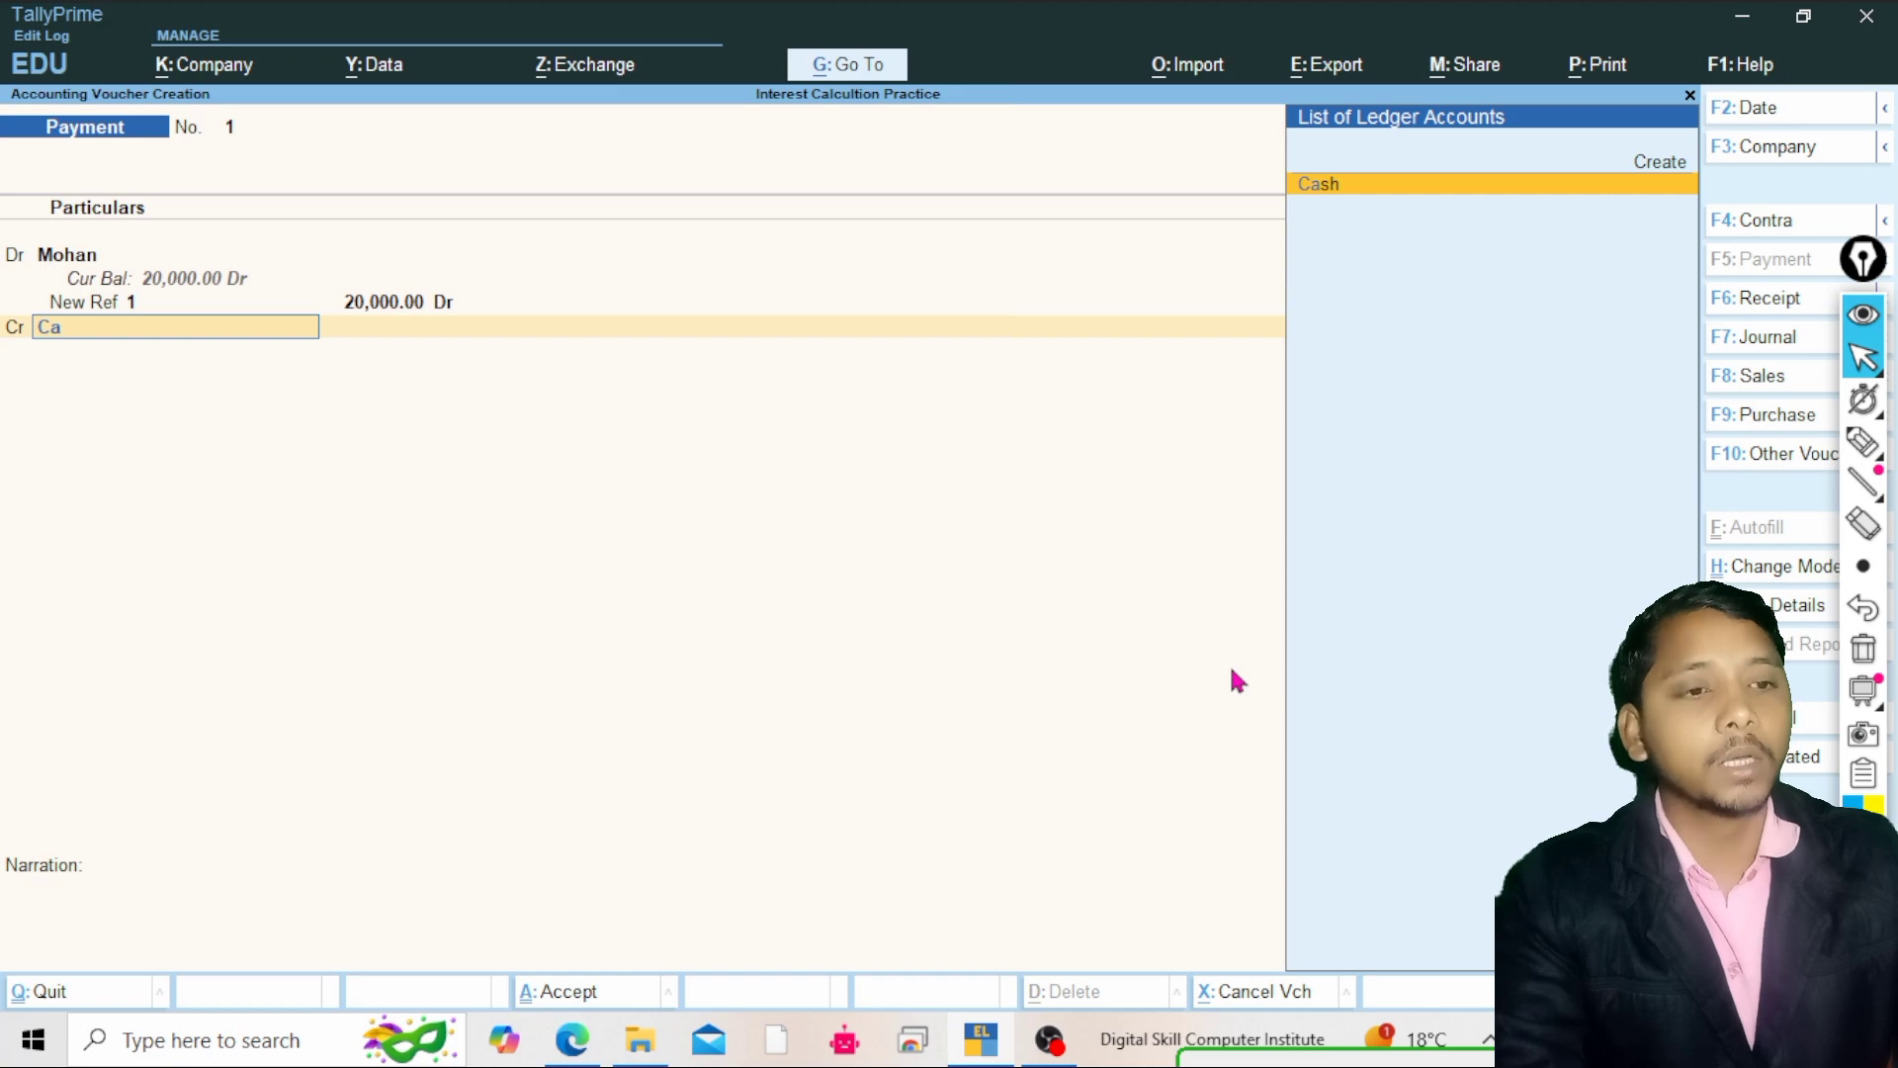
key("Return")
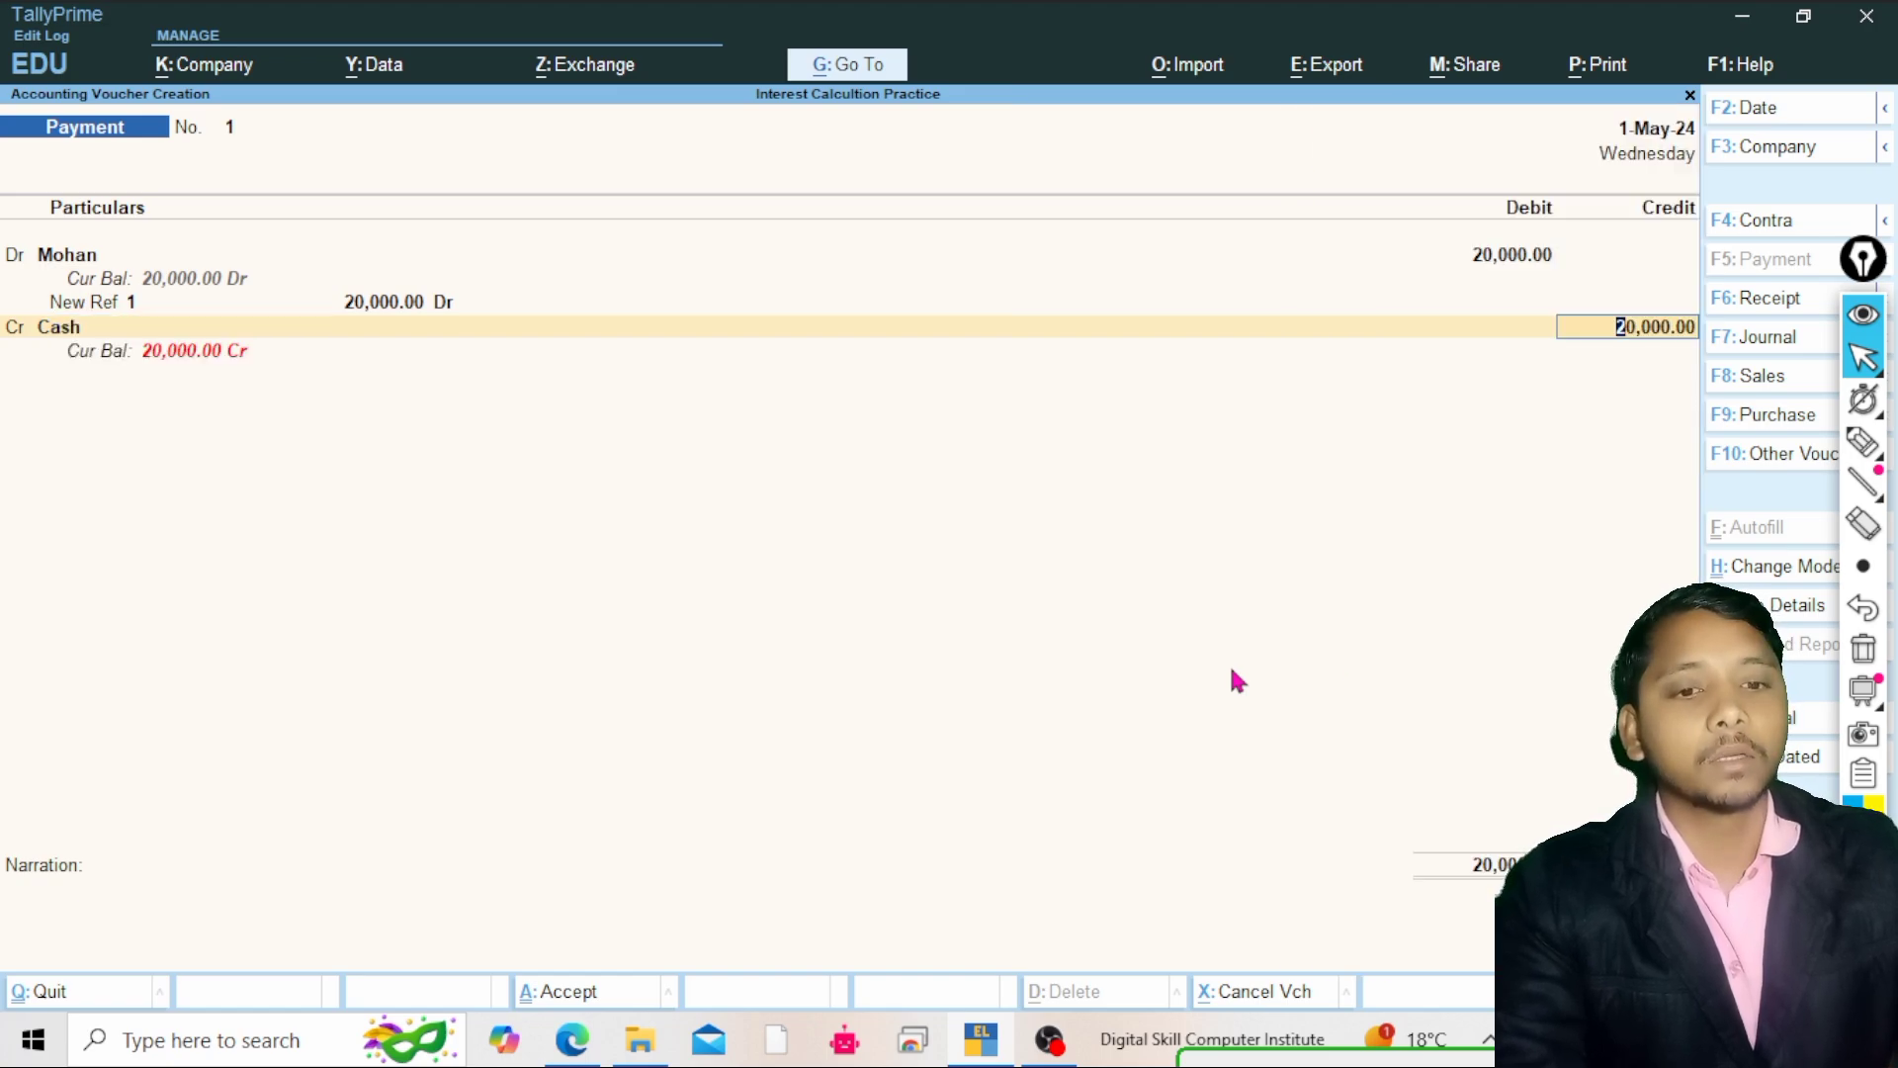
key("Return")
key("Return")
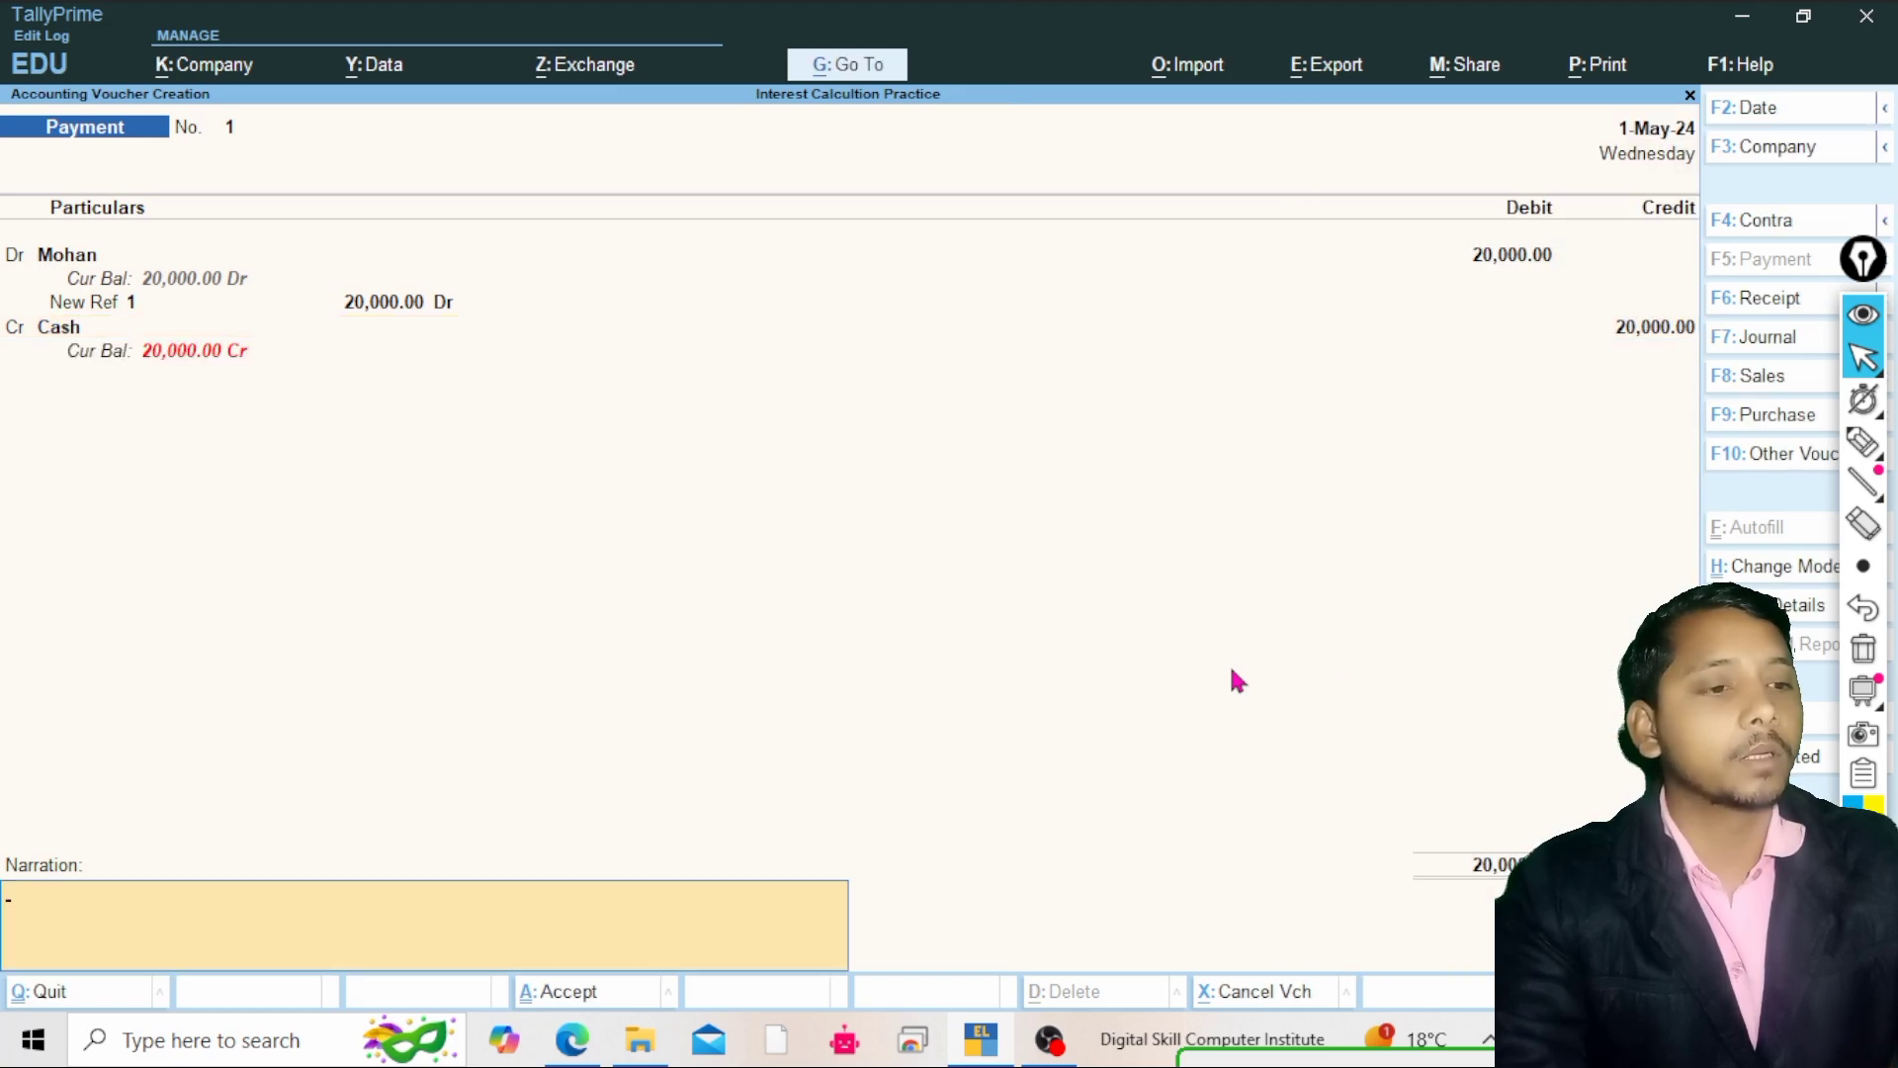
key("Return")
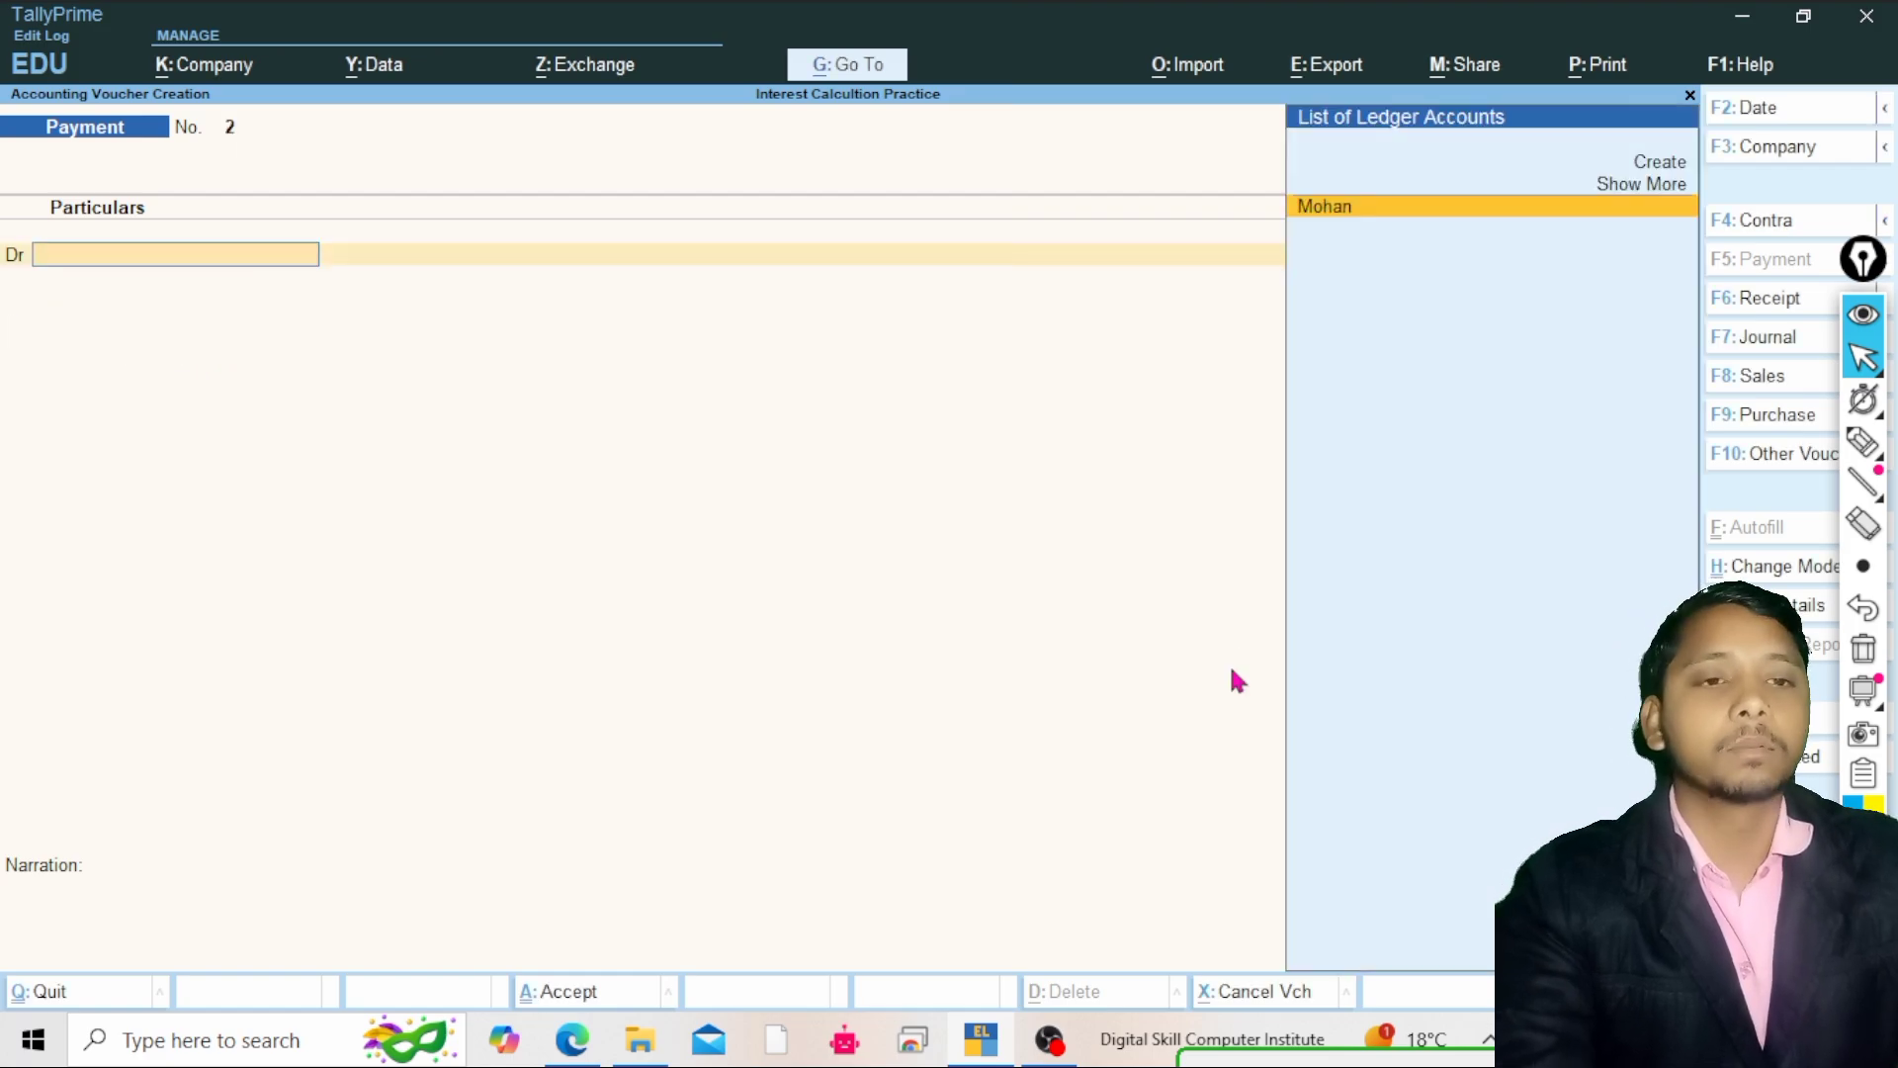
Reopen the last payment voucher for alteration and step through its ledger and bill entries
key("Escape")
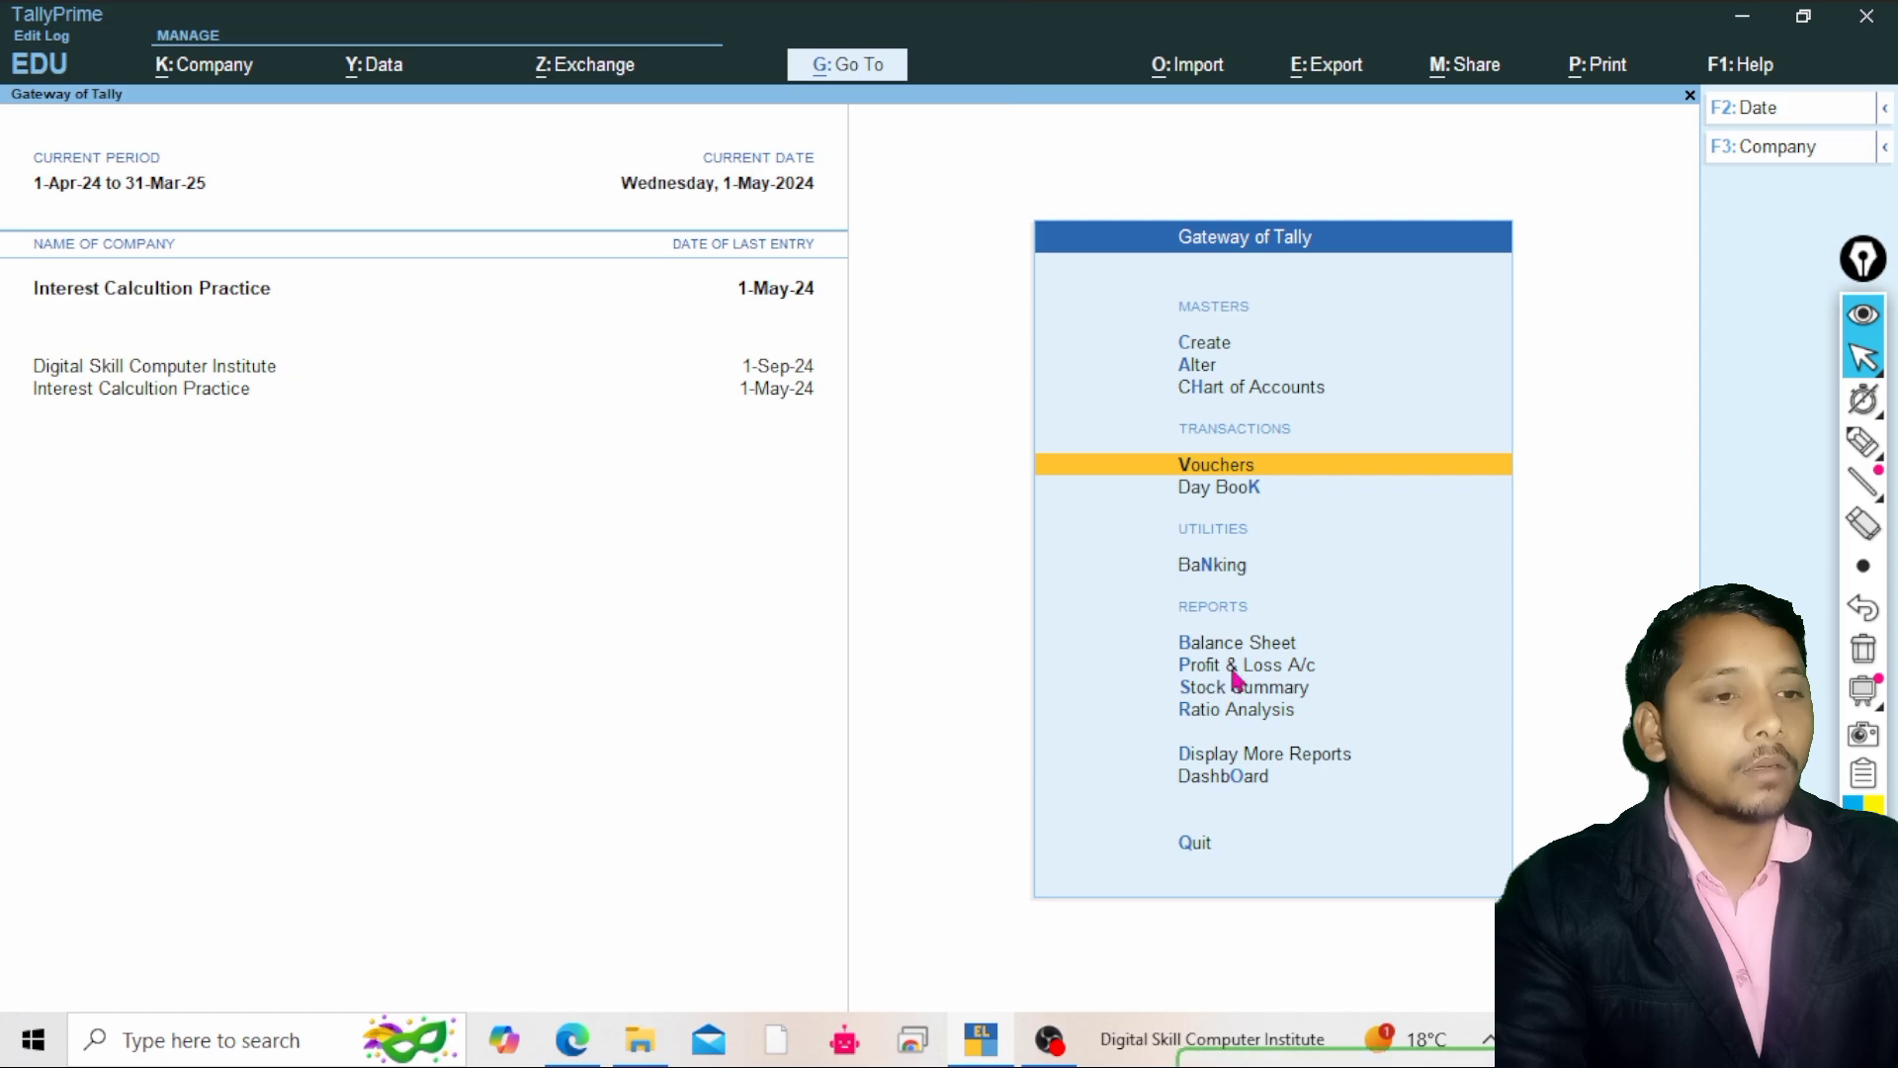
key("Return")
key("Page_Up")
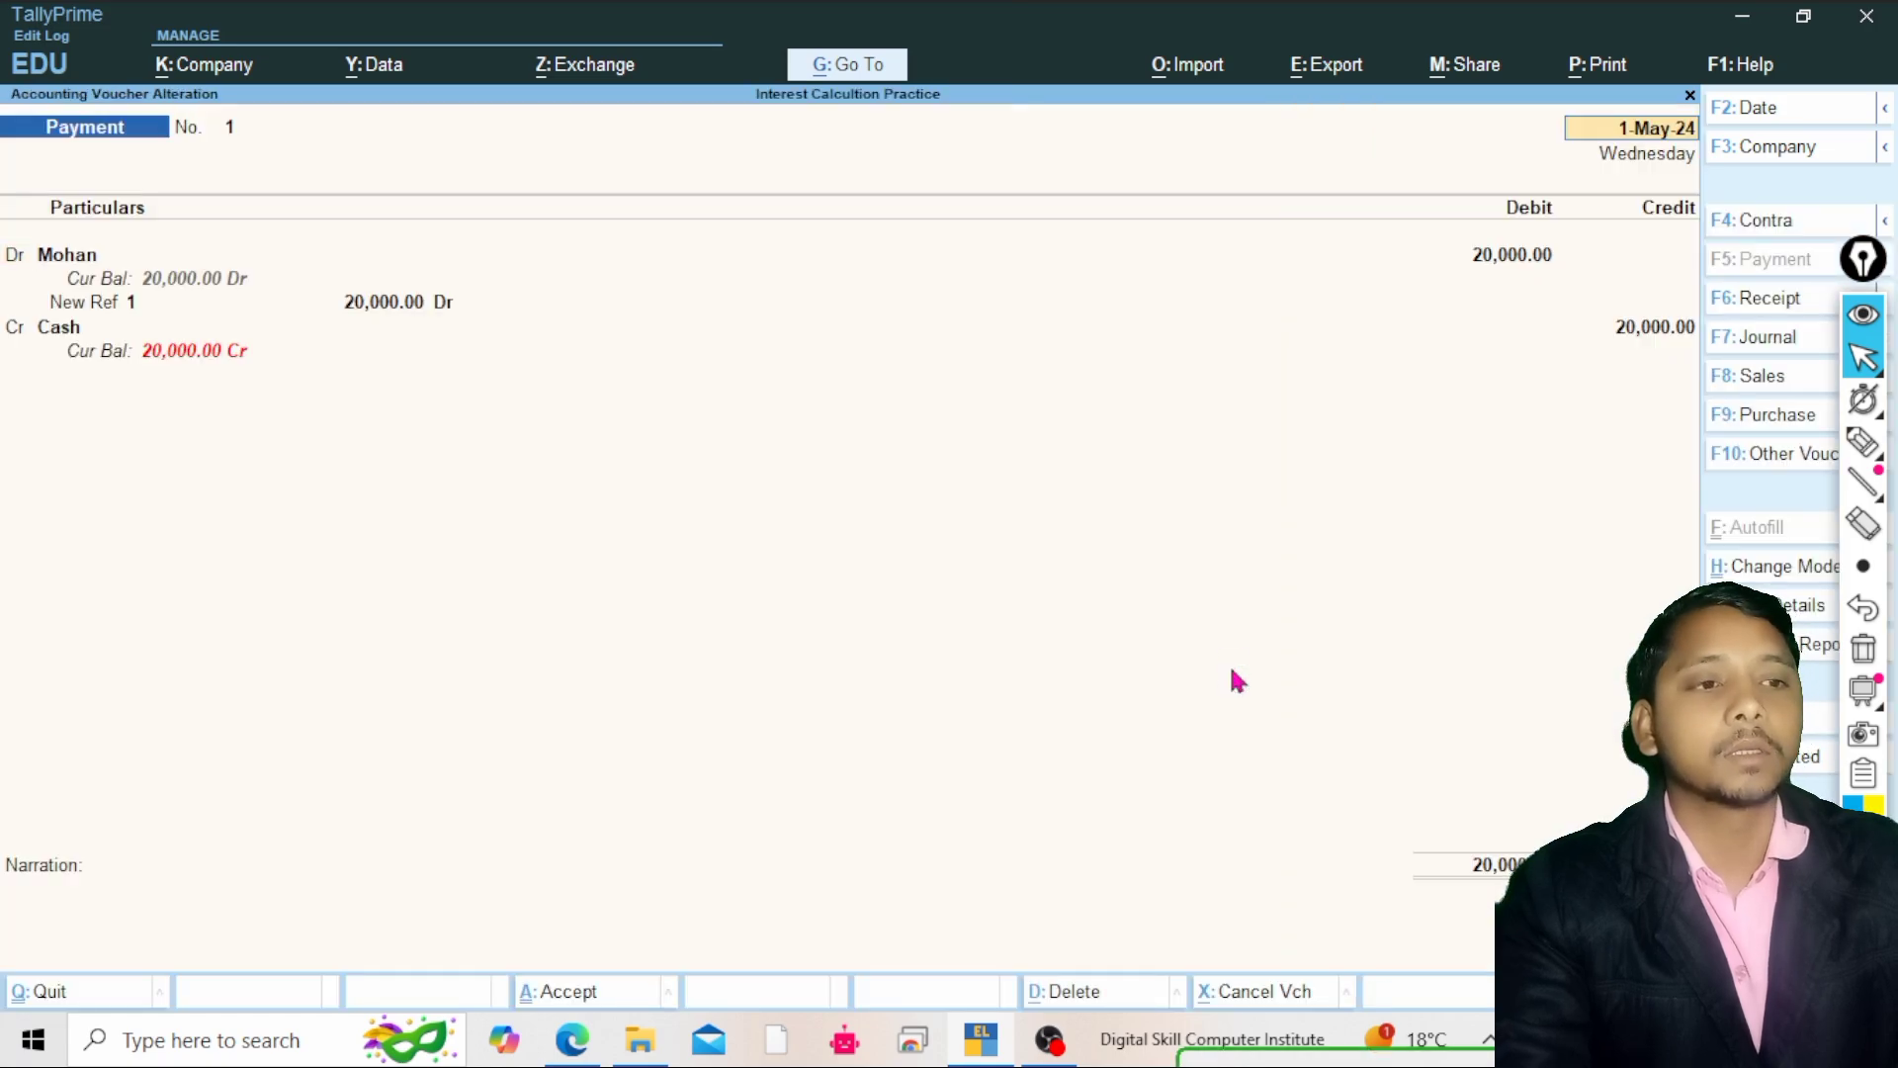
key("Return")
key("Return")
key("Return")
key("Return")
key("Return")
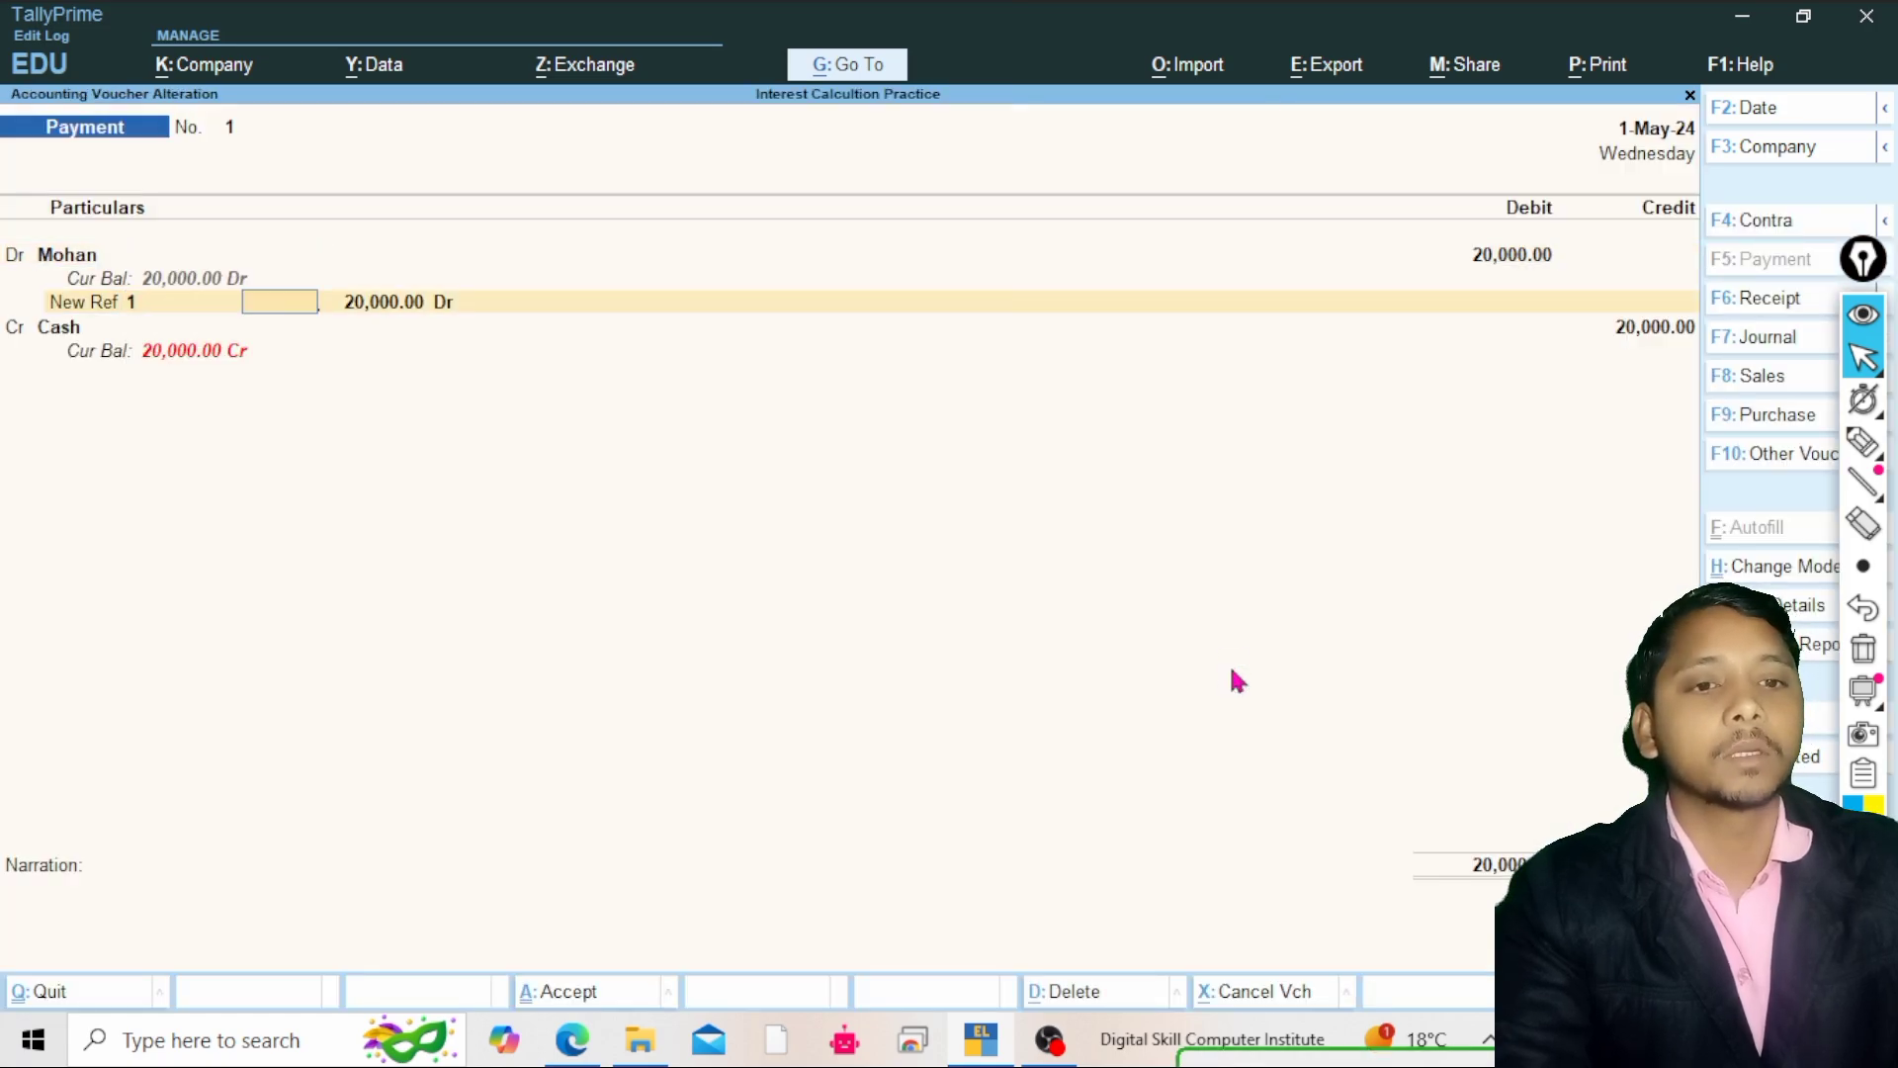
key("Return")
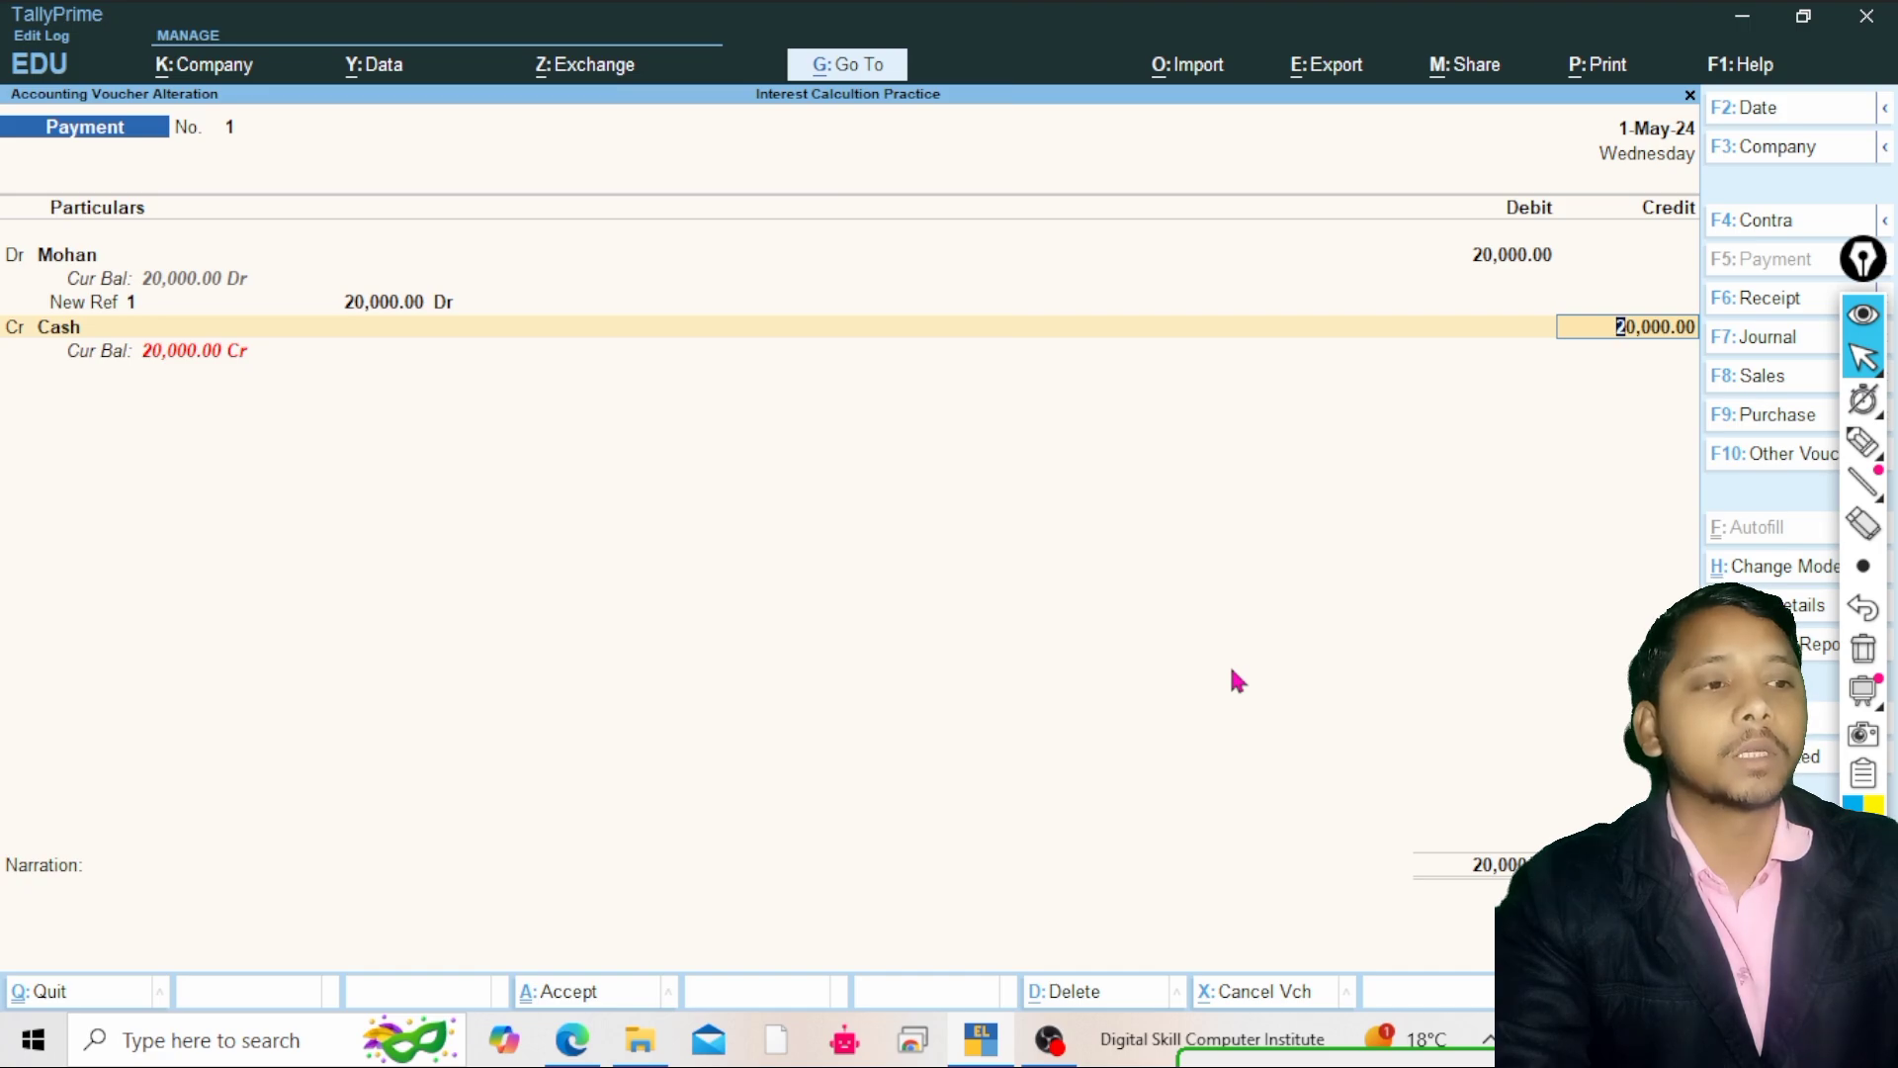
key("Return")
key("Return")
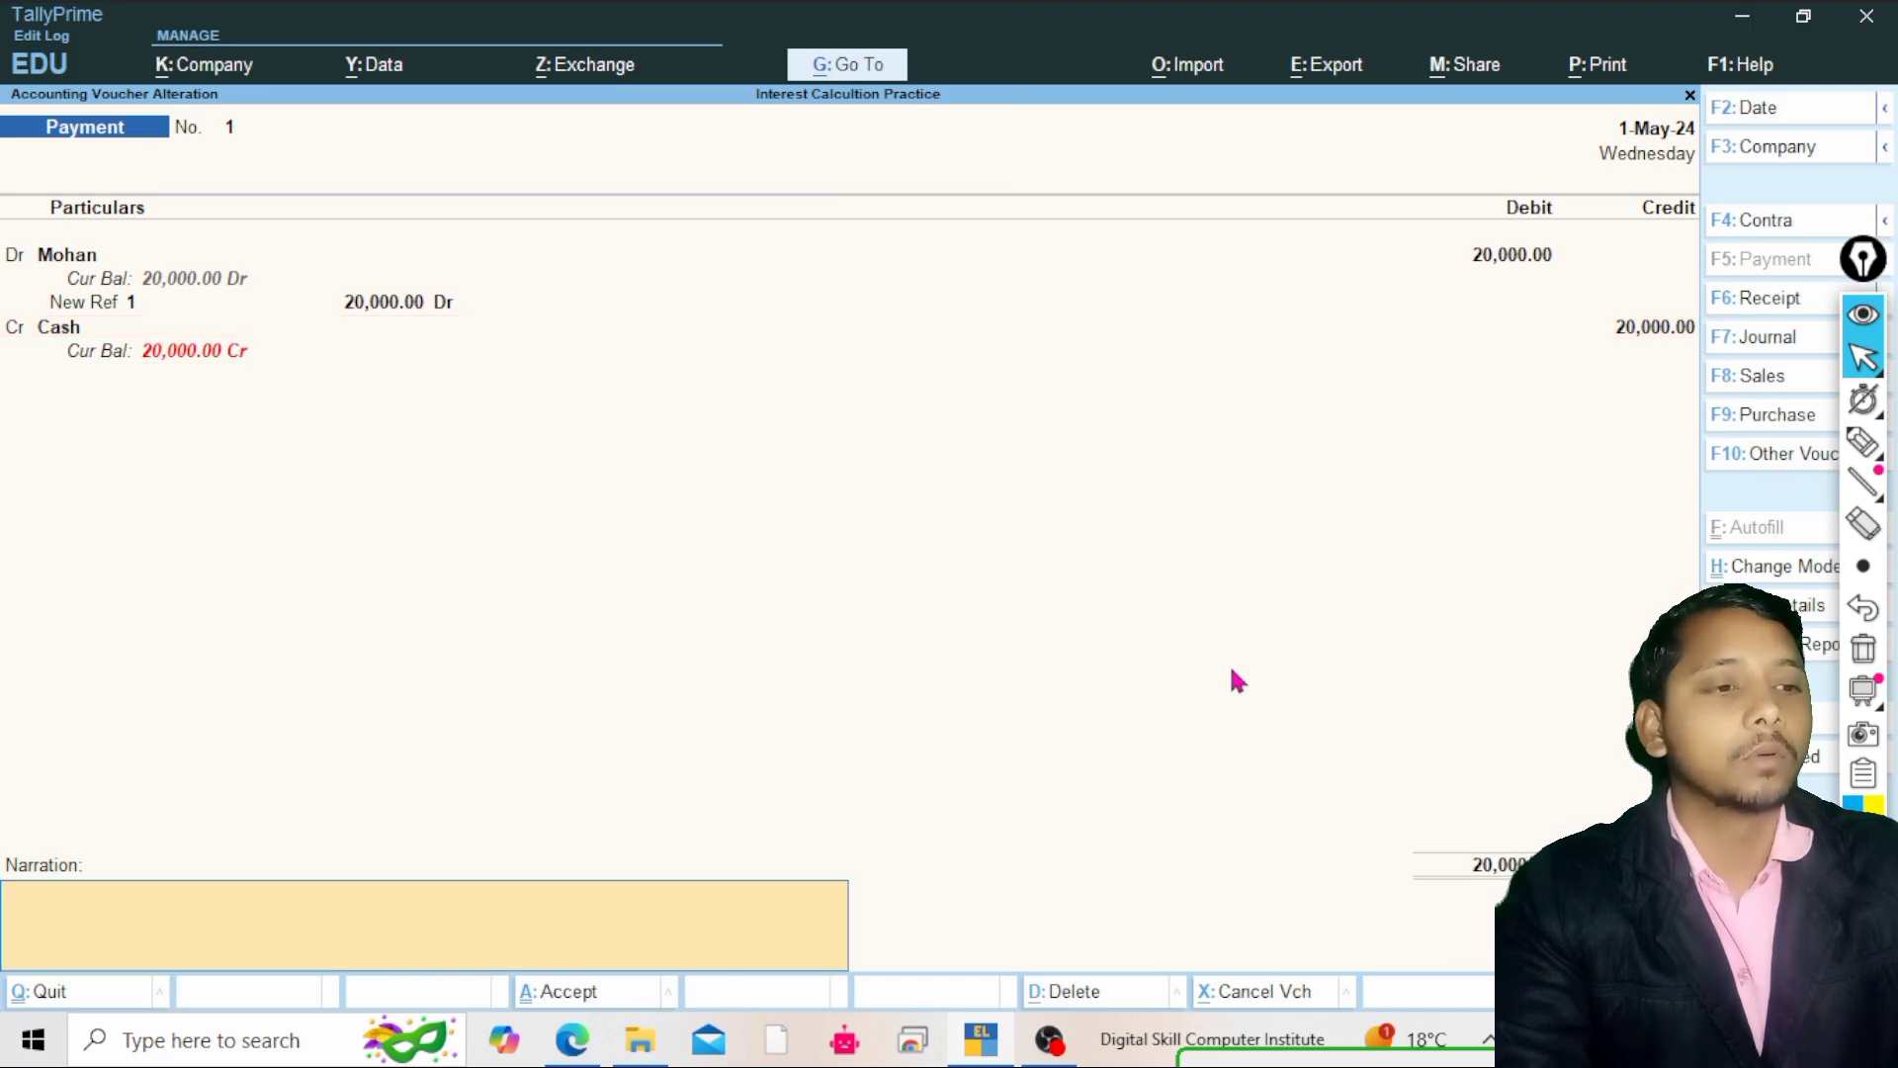
key("Return")
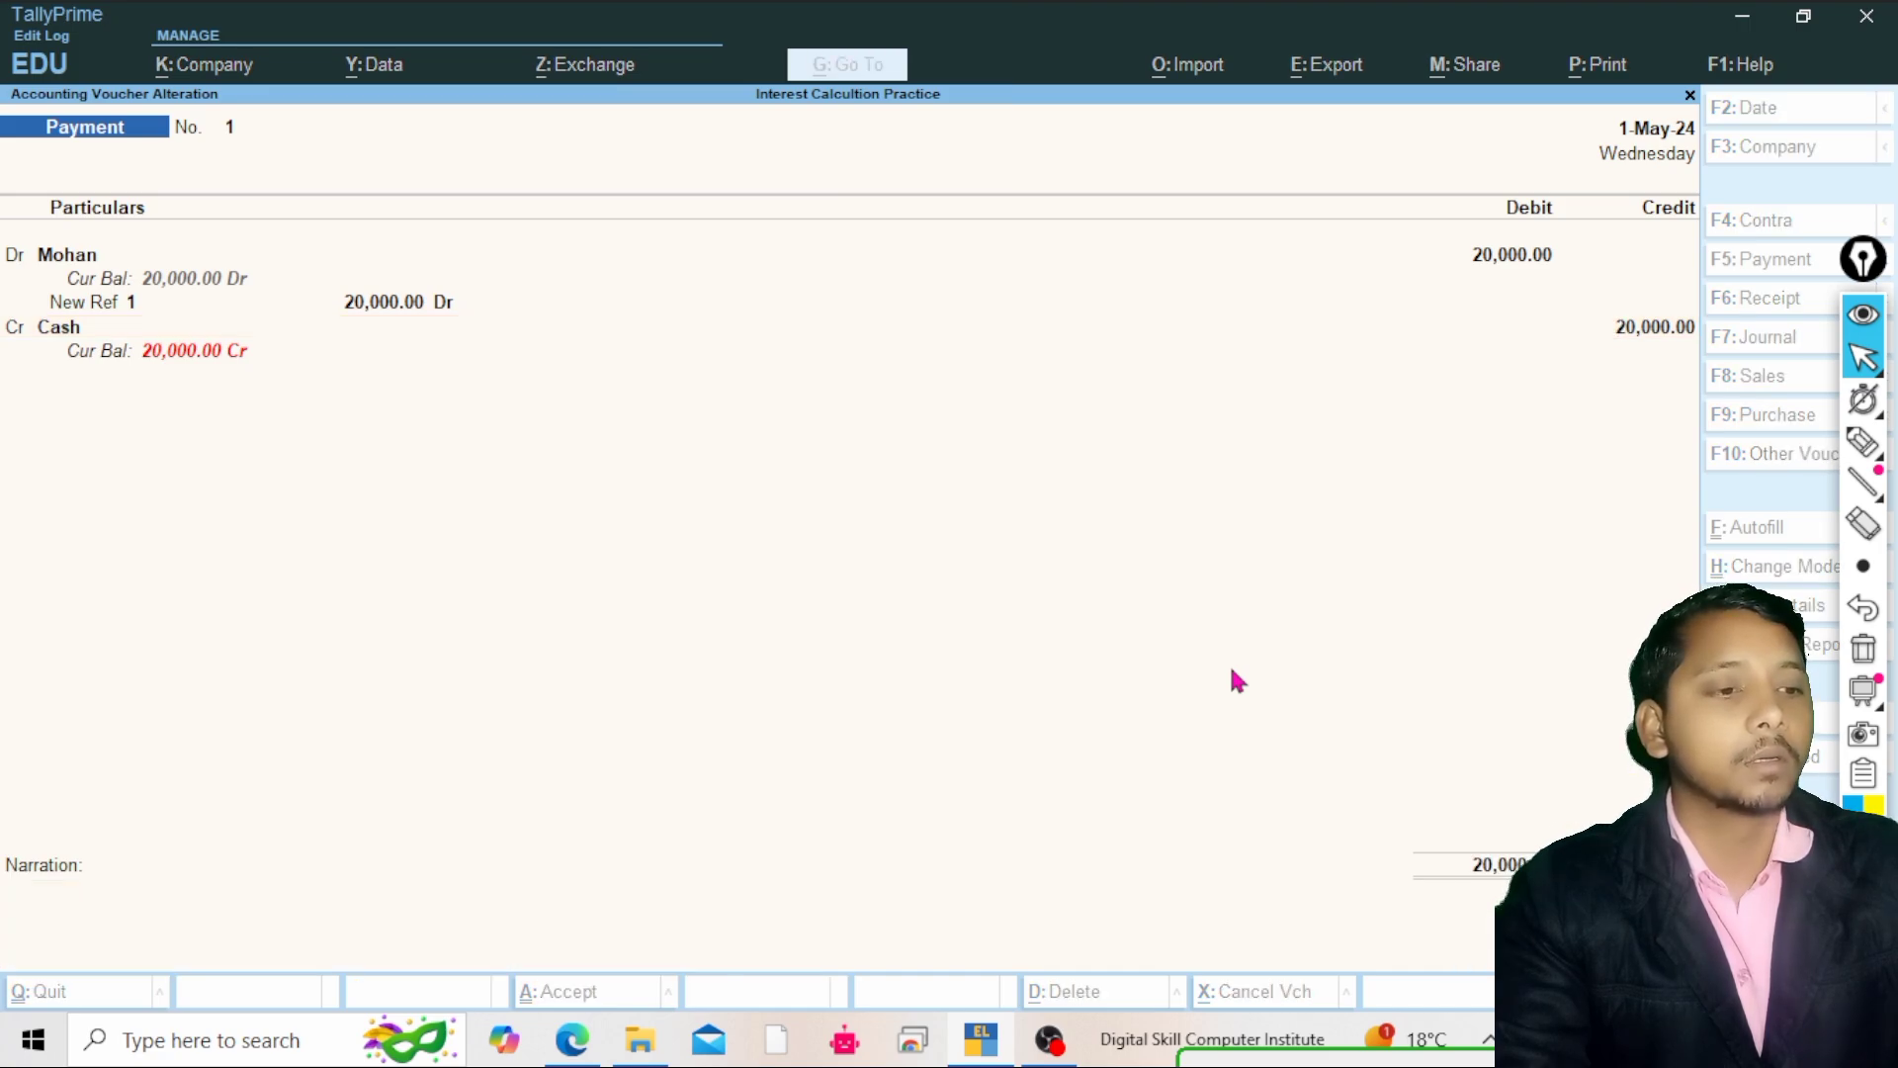
key("BackSpace")
key("BackSpace")
key("BackSpace")
key("BackSpace")
key("BackSpace")
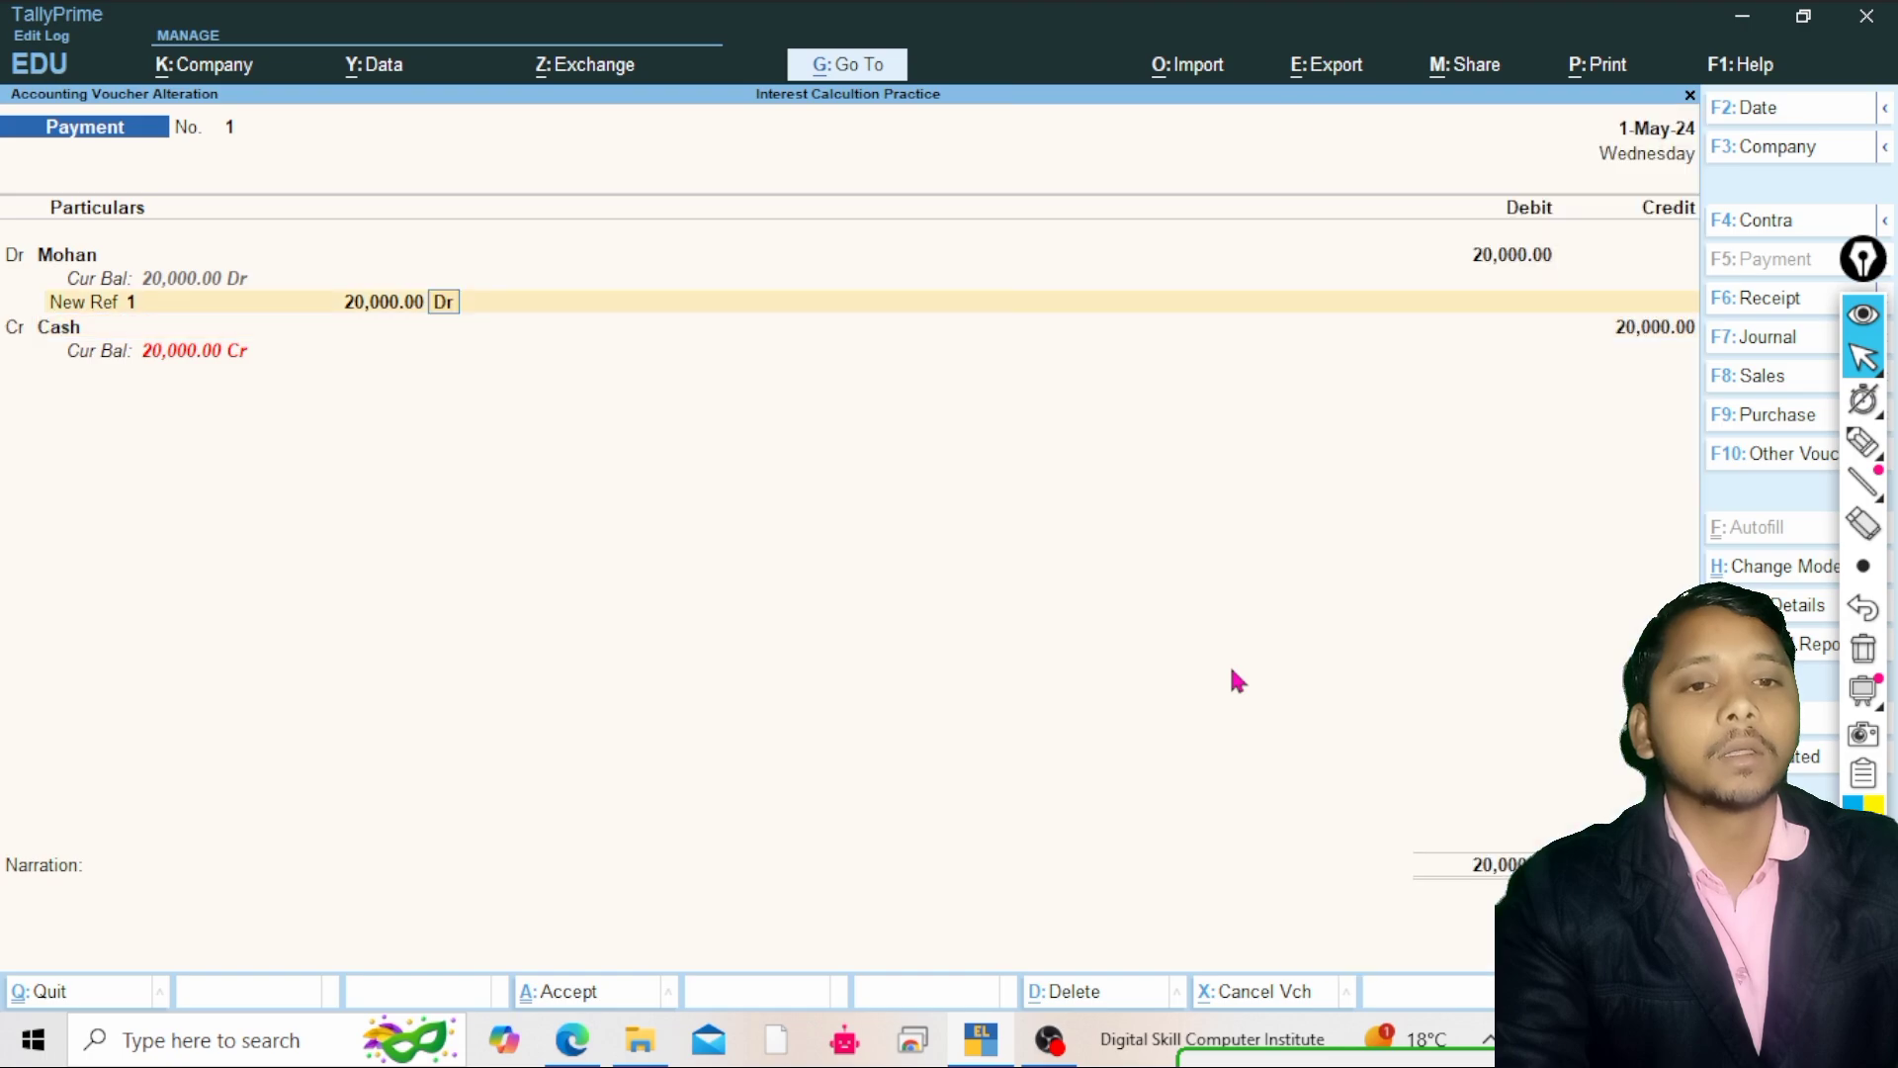
Turn off Show Bill-wise Details in the voucher configuration
key("F12")
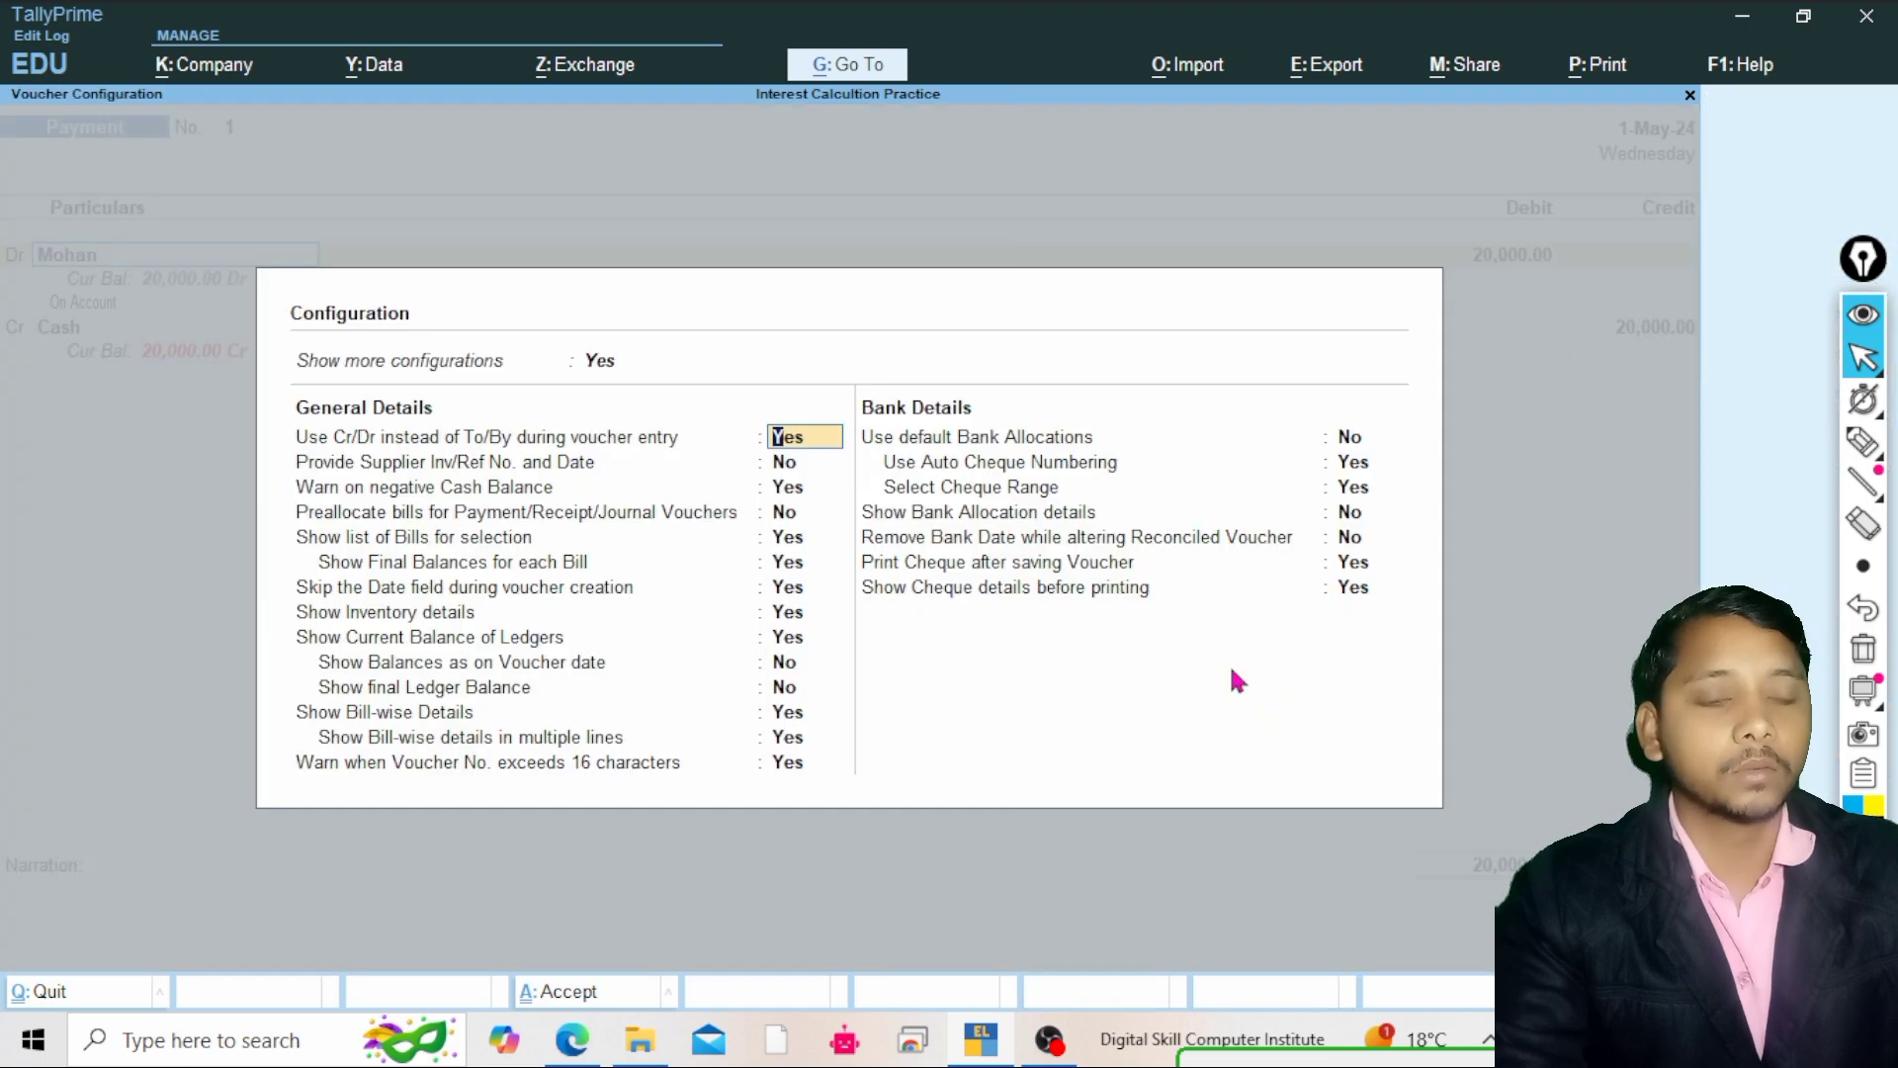
key("Down")
key("Down")
key("Down")
key("Down")
key("Down")
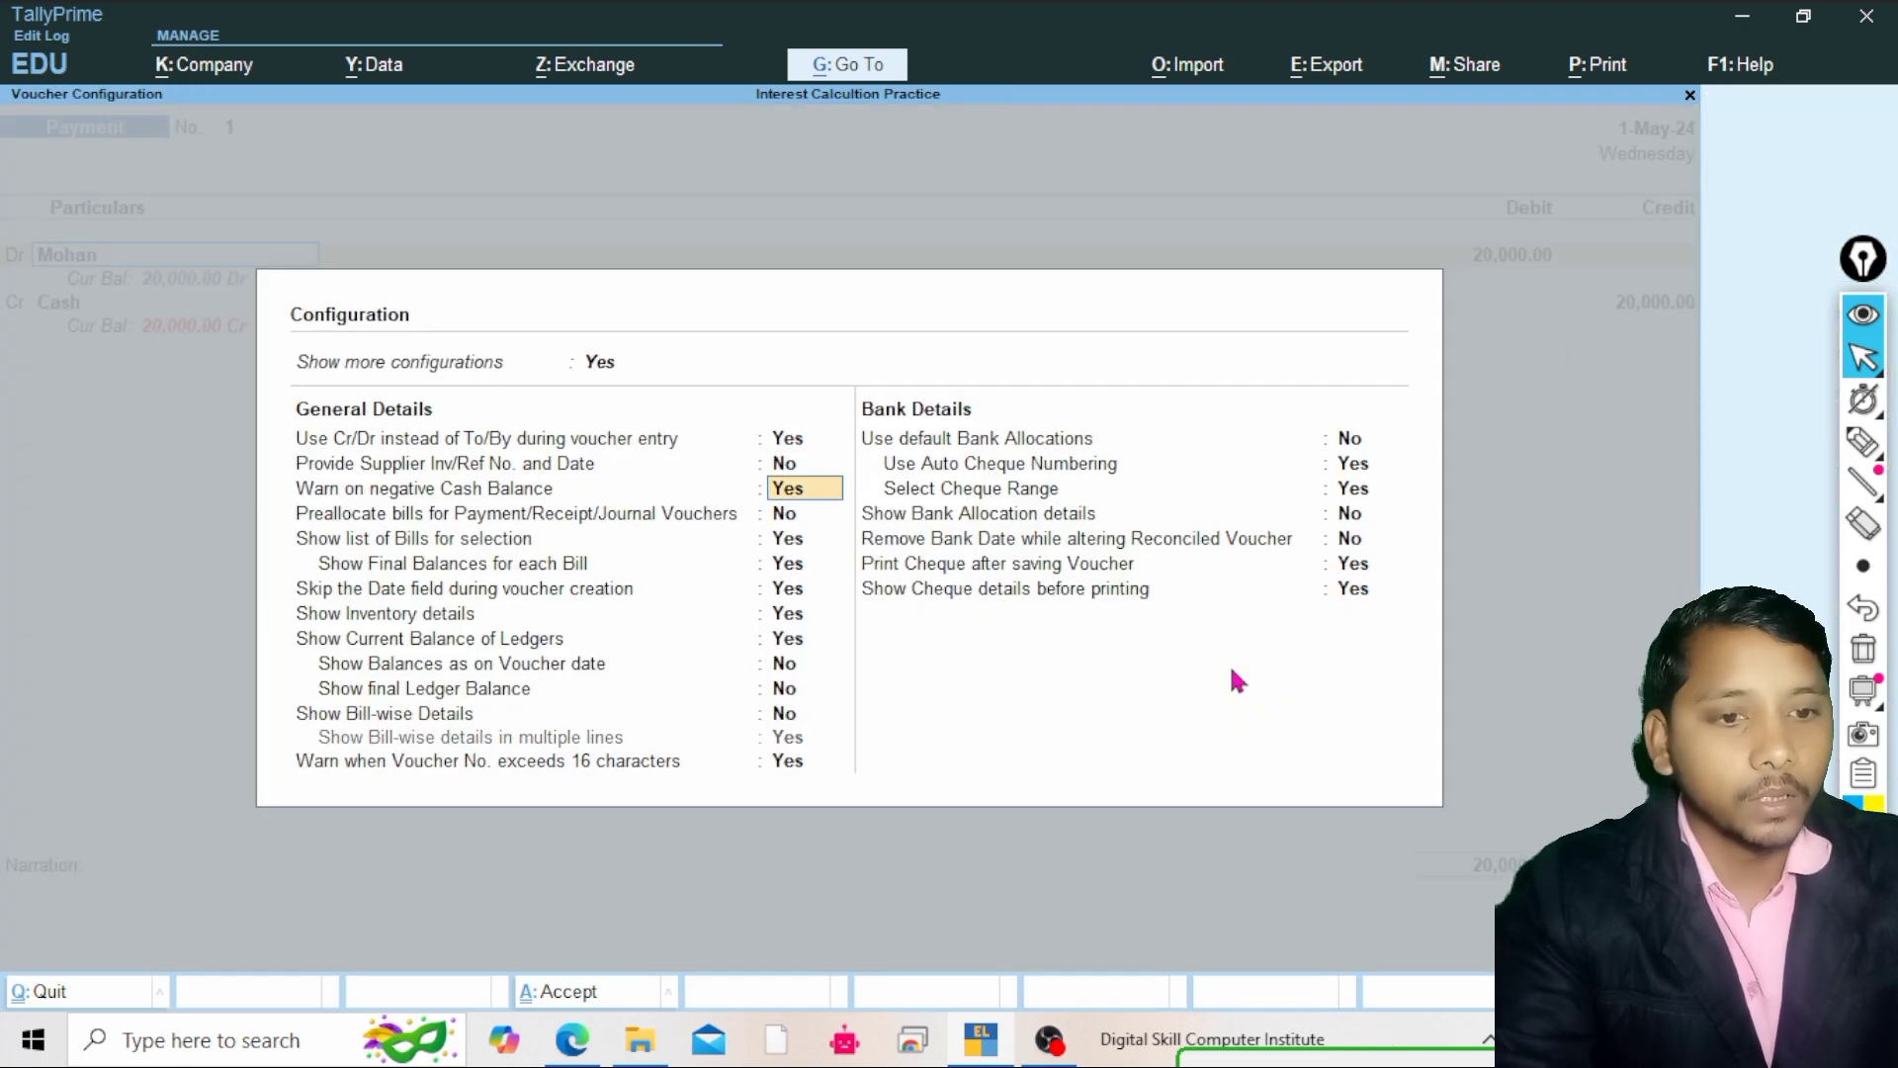
key("Down")
key("Down")
key("Down")
key("Down")
key("Down")
key("Down")
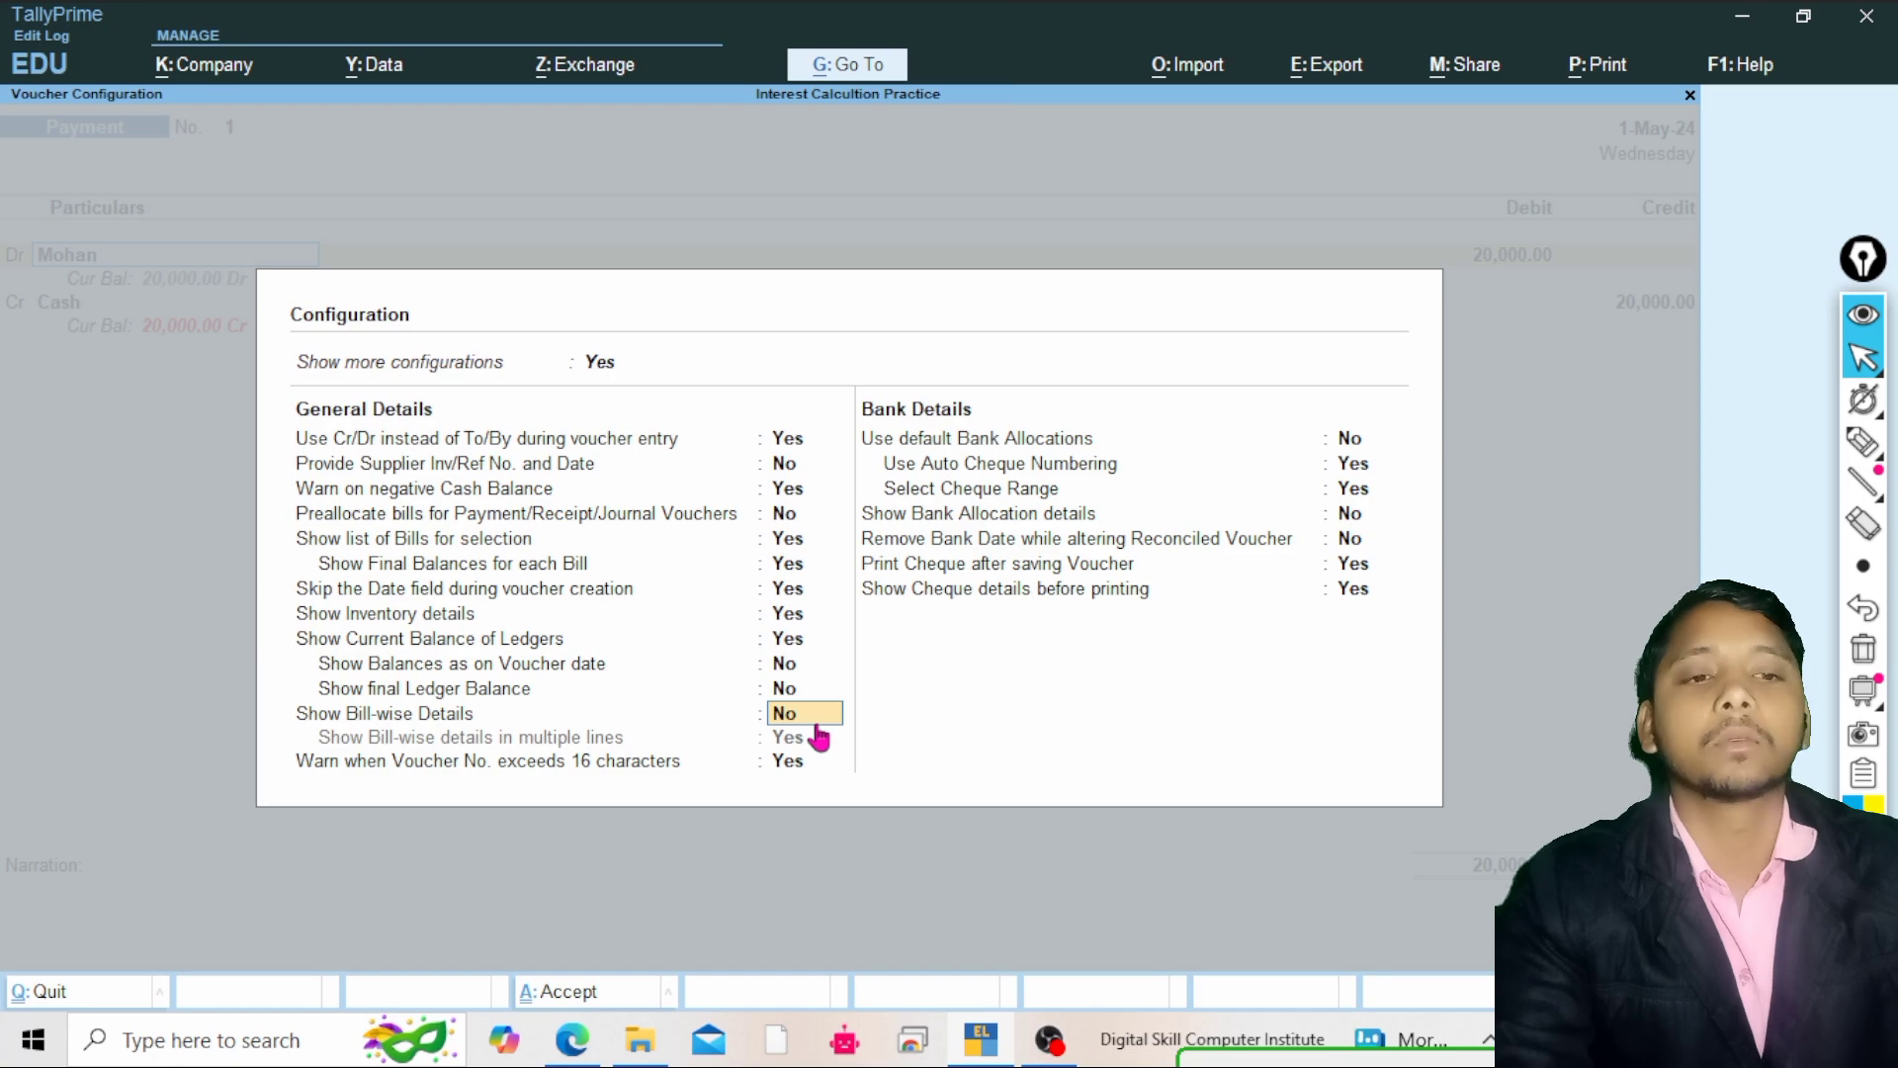
key("Return")
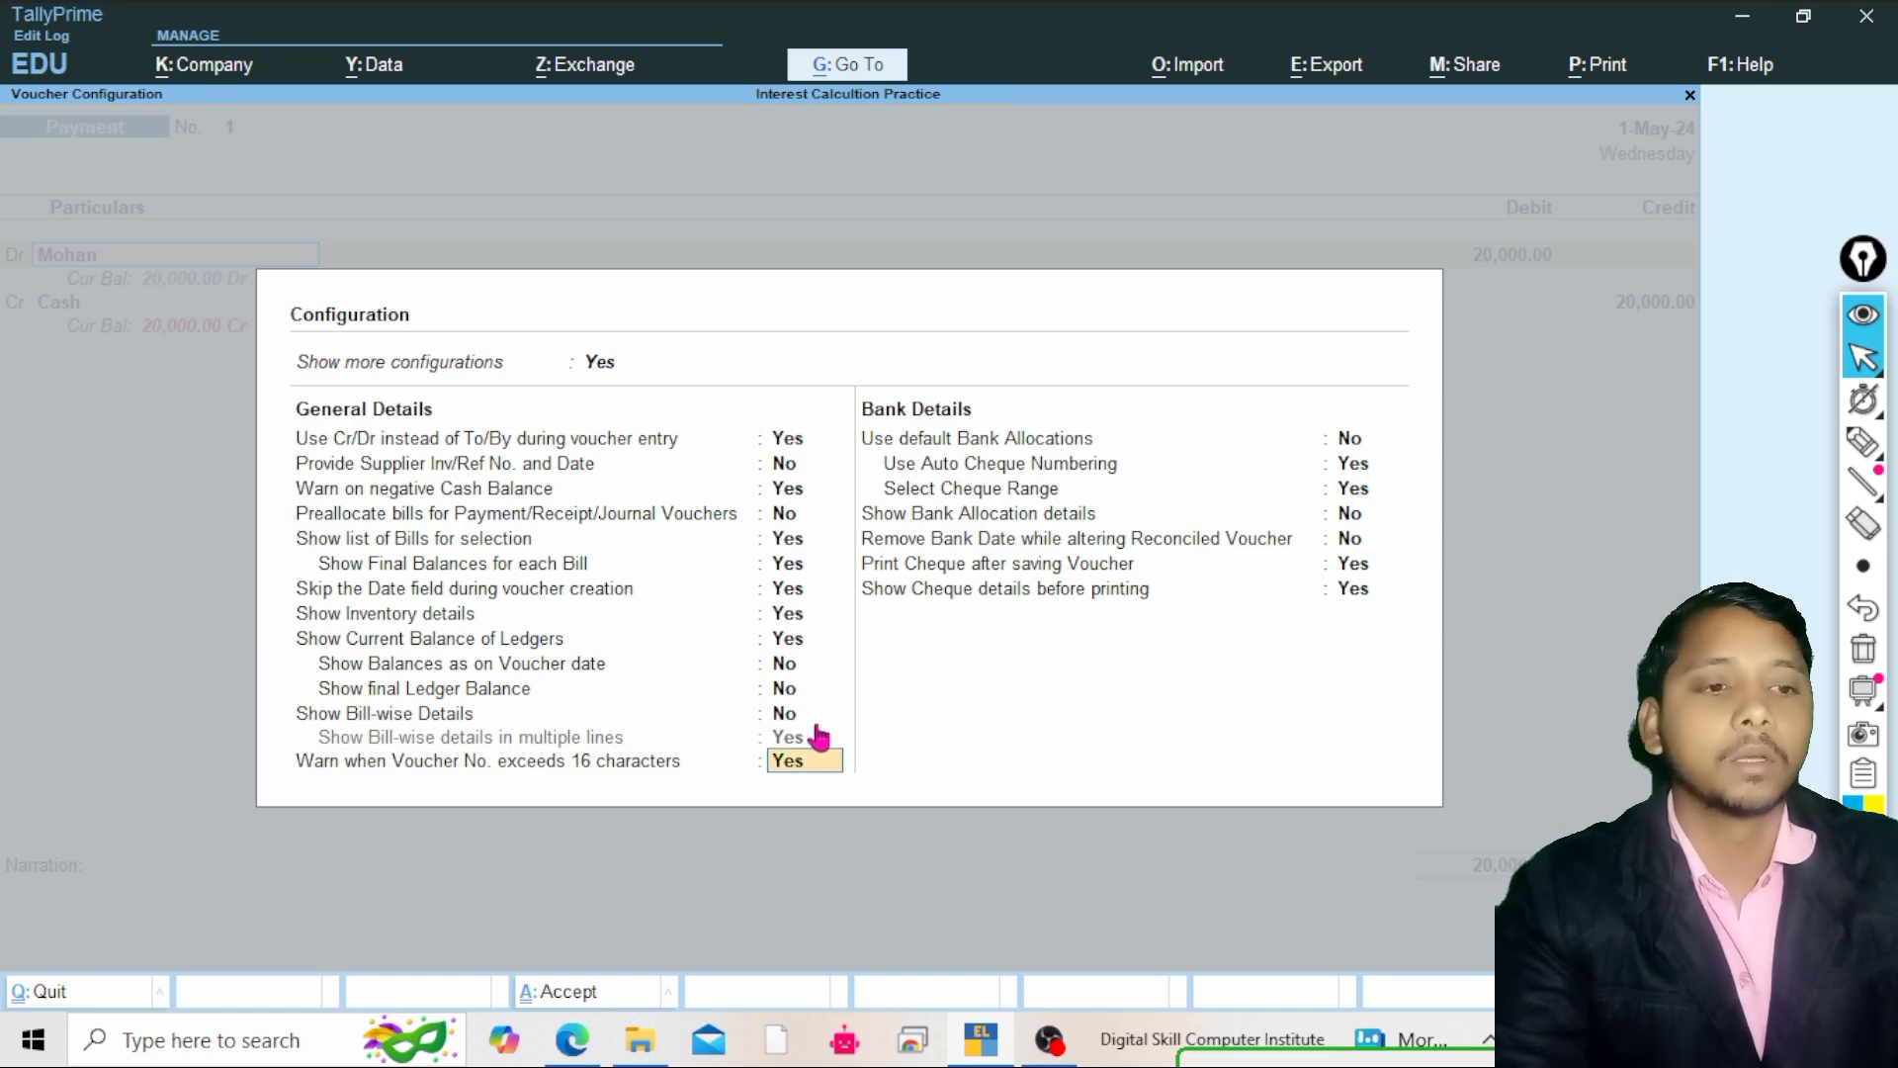
Close the voucher configuration, return to Mohan's bill-wise allocation and change its reference type to New Ref
key("Return")
key("Return")
key("Return")
key("Return")
key("Return")
key("Return")
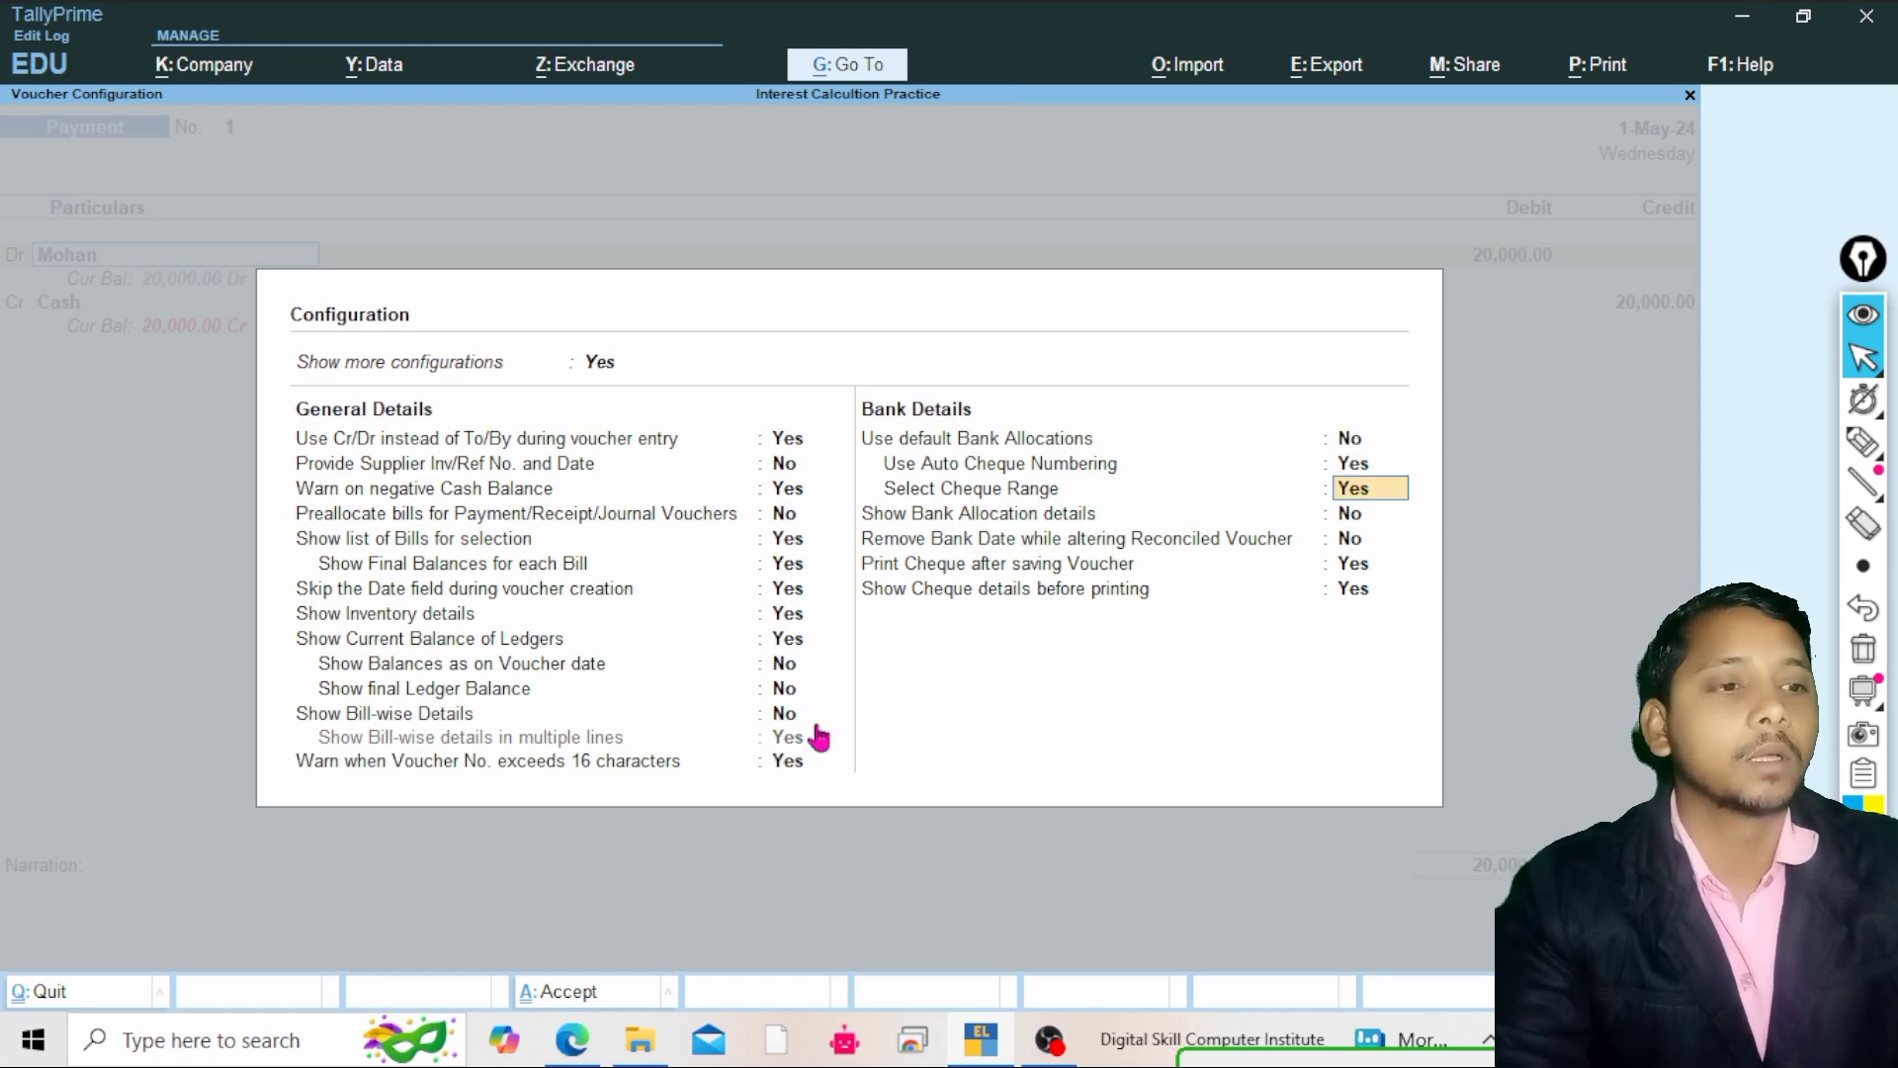
key("Return")
key("Return")
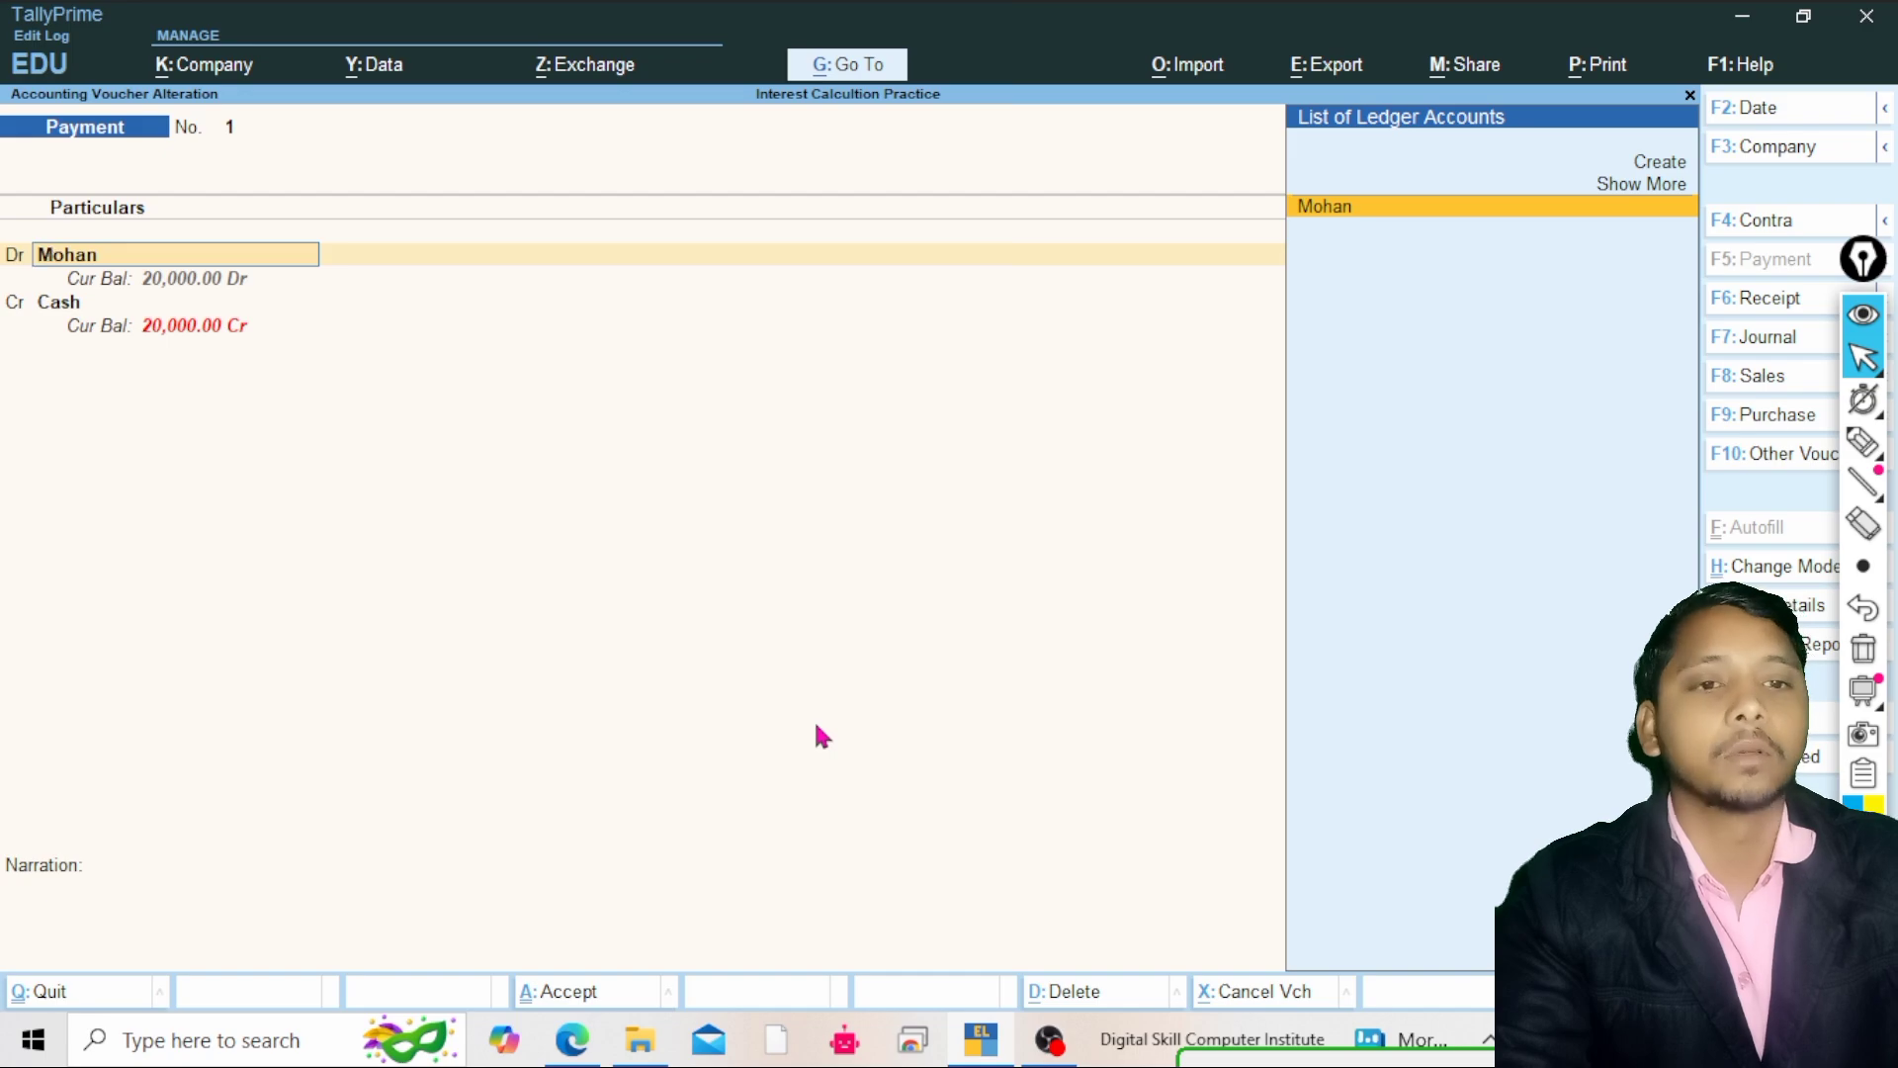
key("Return")
key("Return")
key("Return")
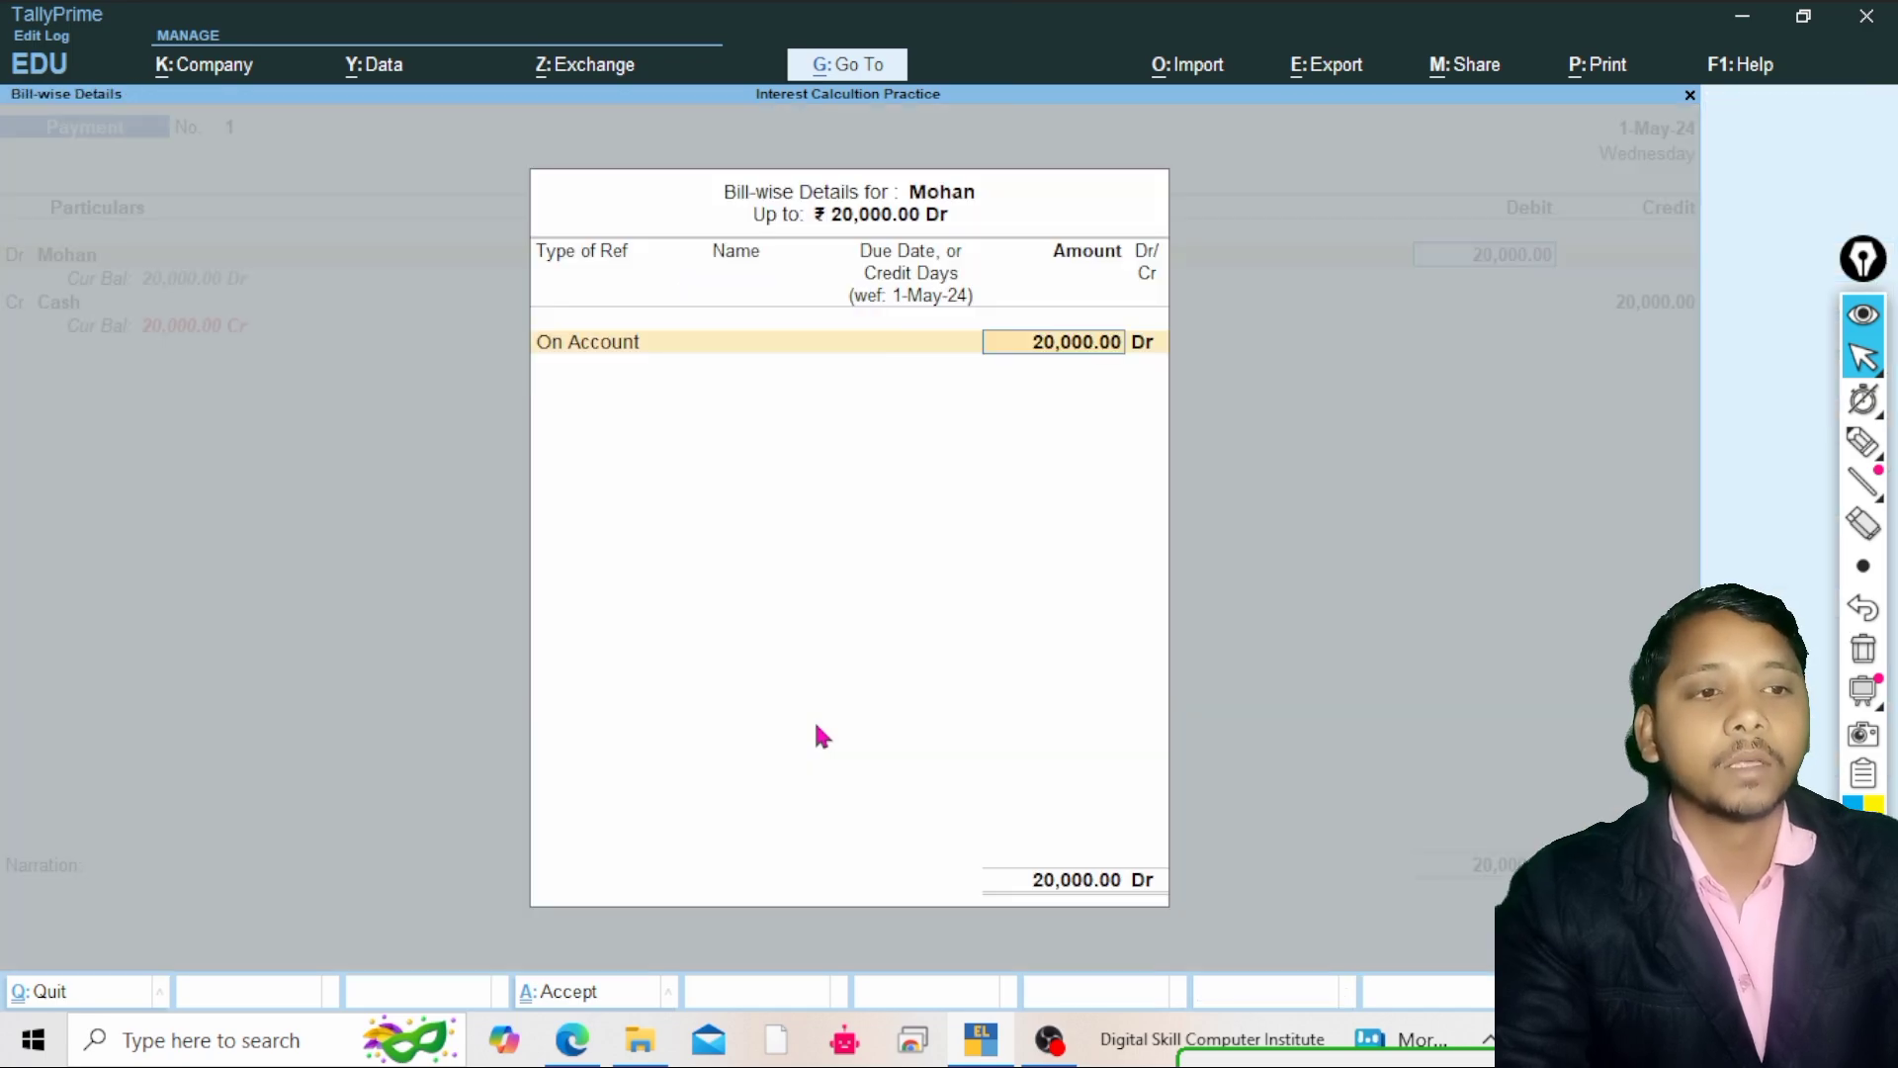
key("BackSpace")
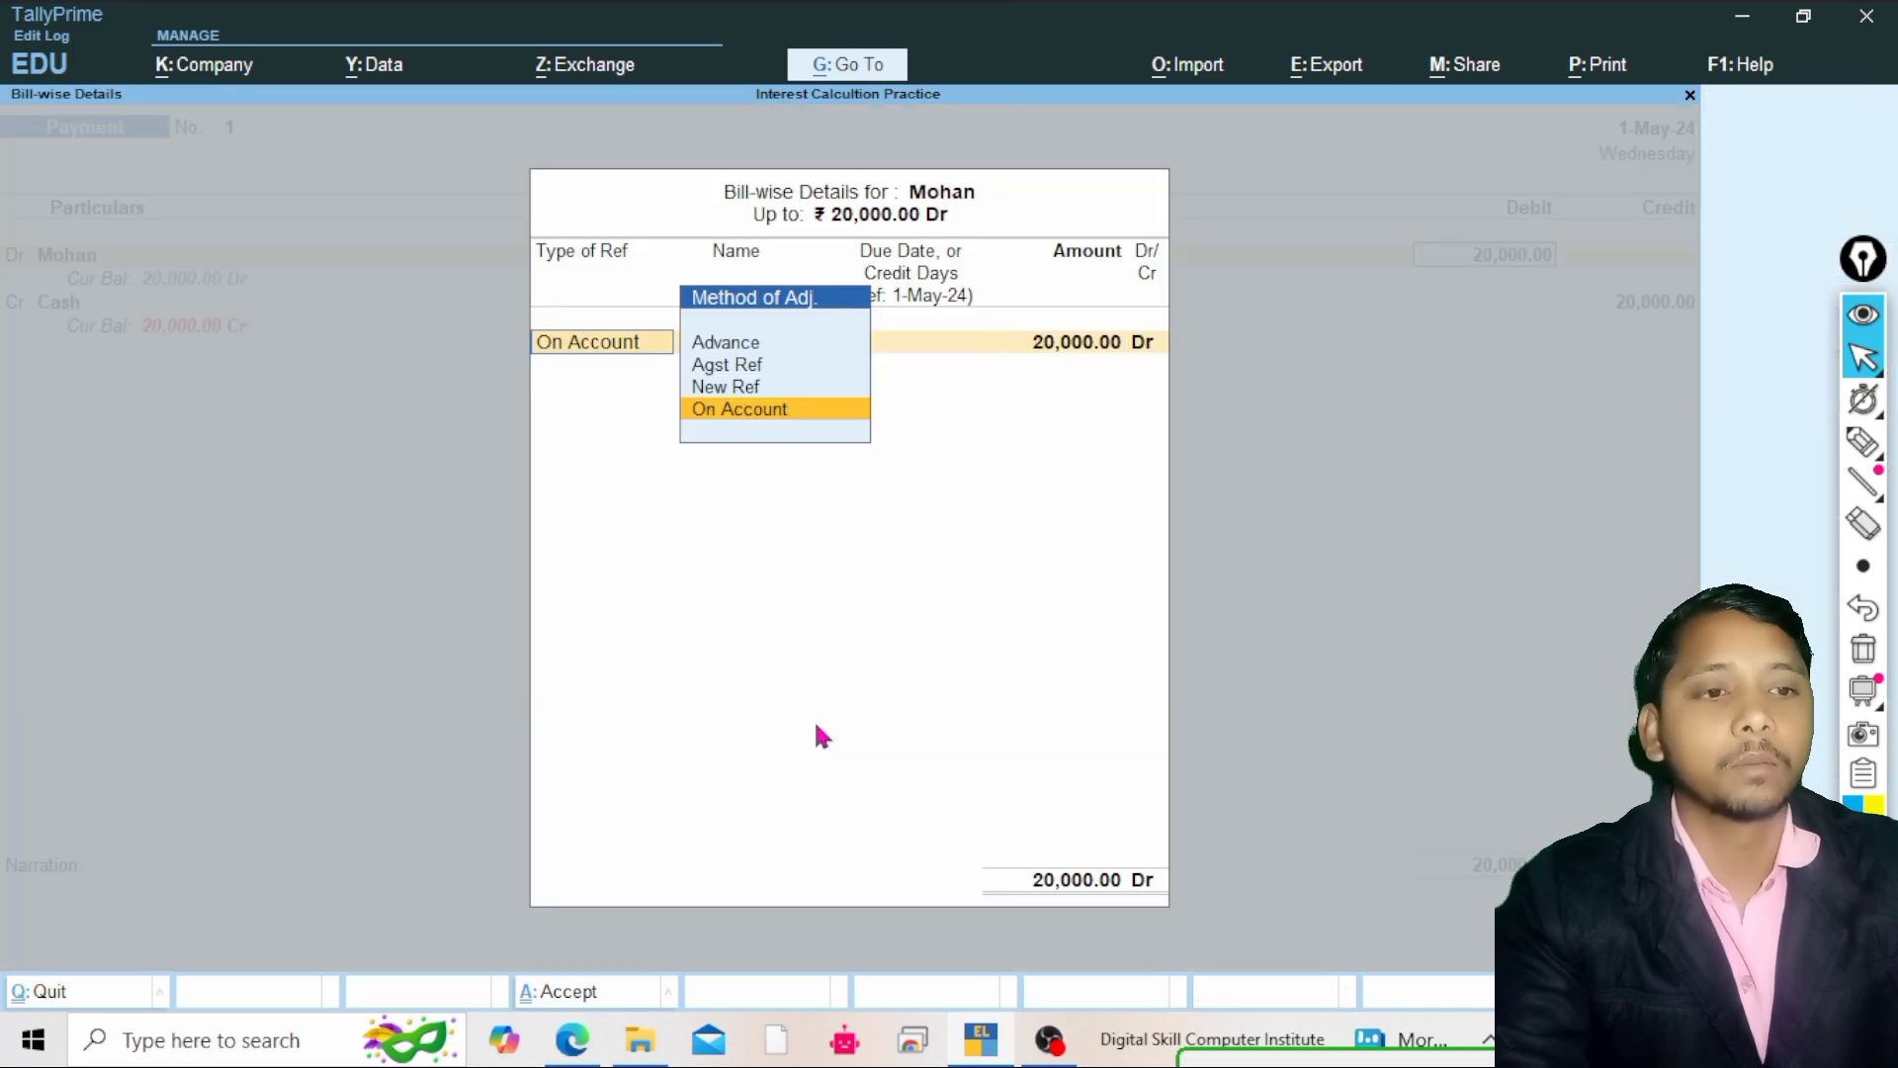
key("Up")
key("Return")
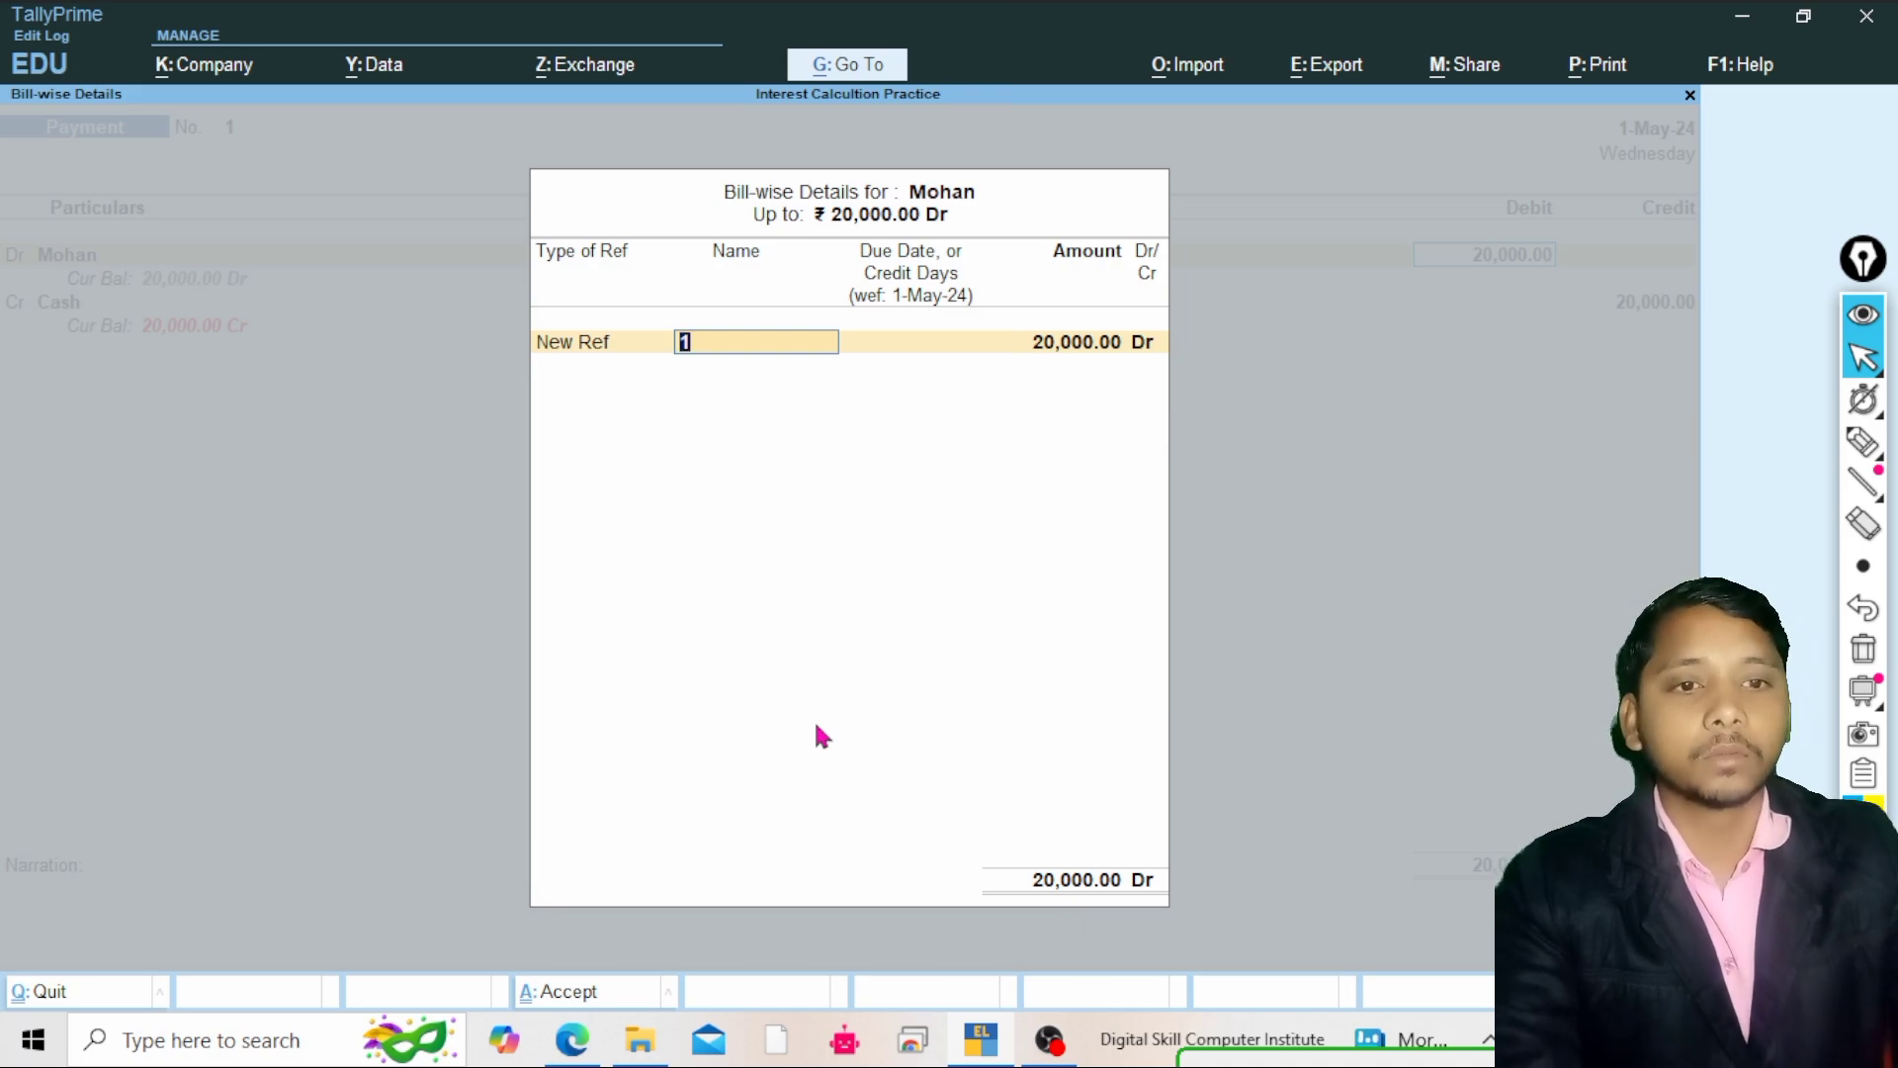
Name the new bill reference Mohan and set its due date to 31-5-2024
type("Mohan")
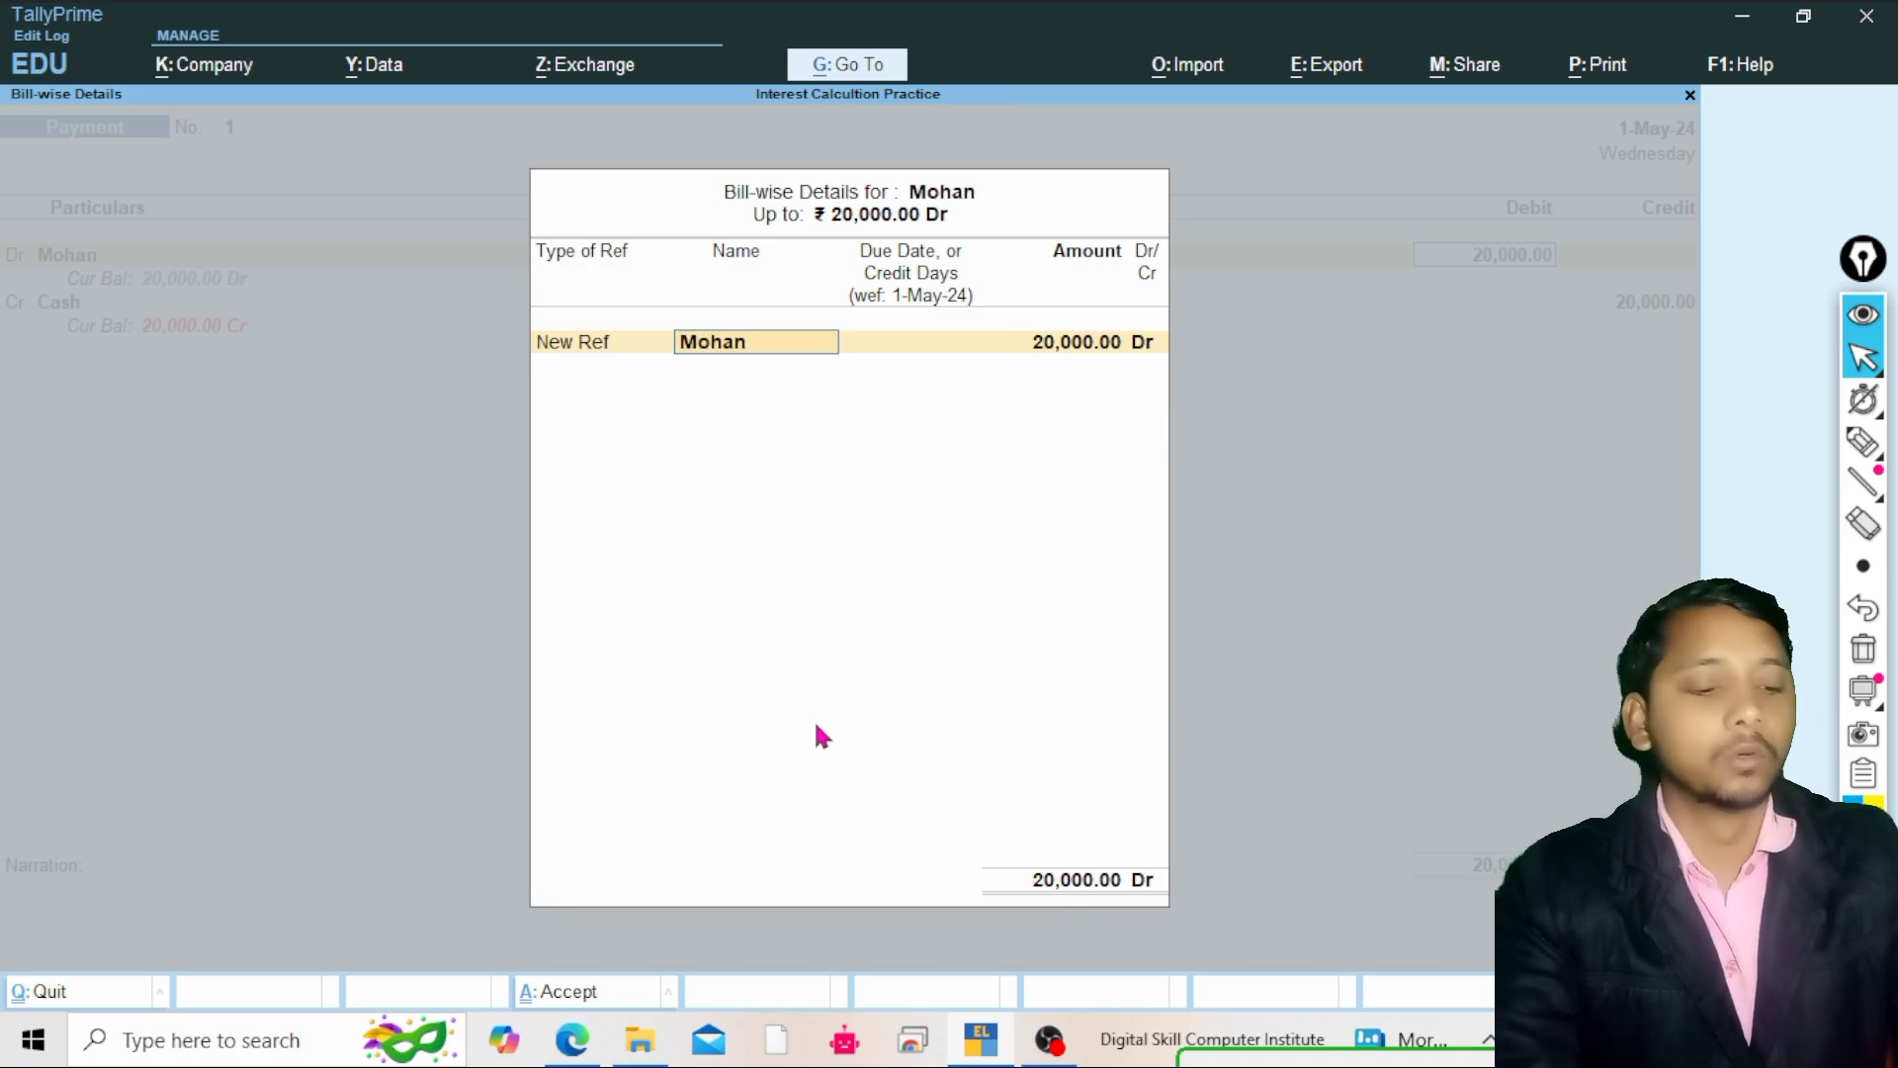
key("Return")
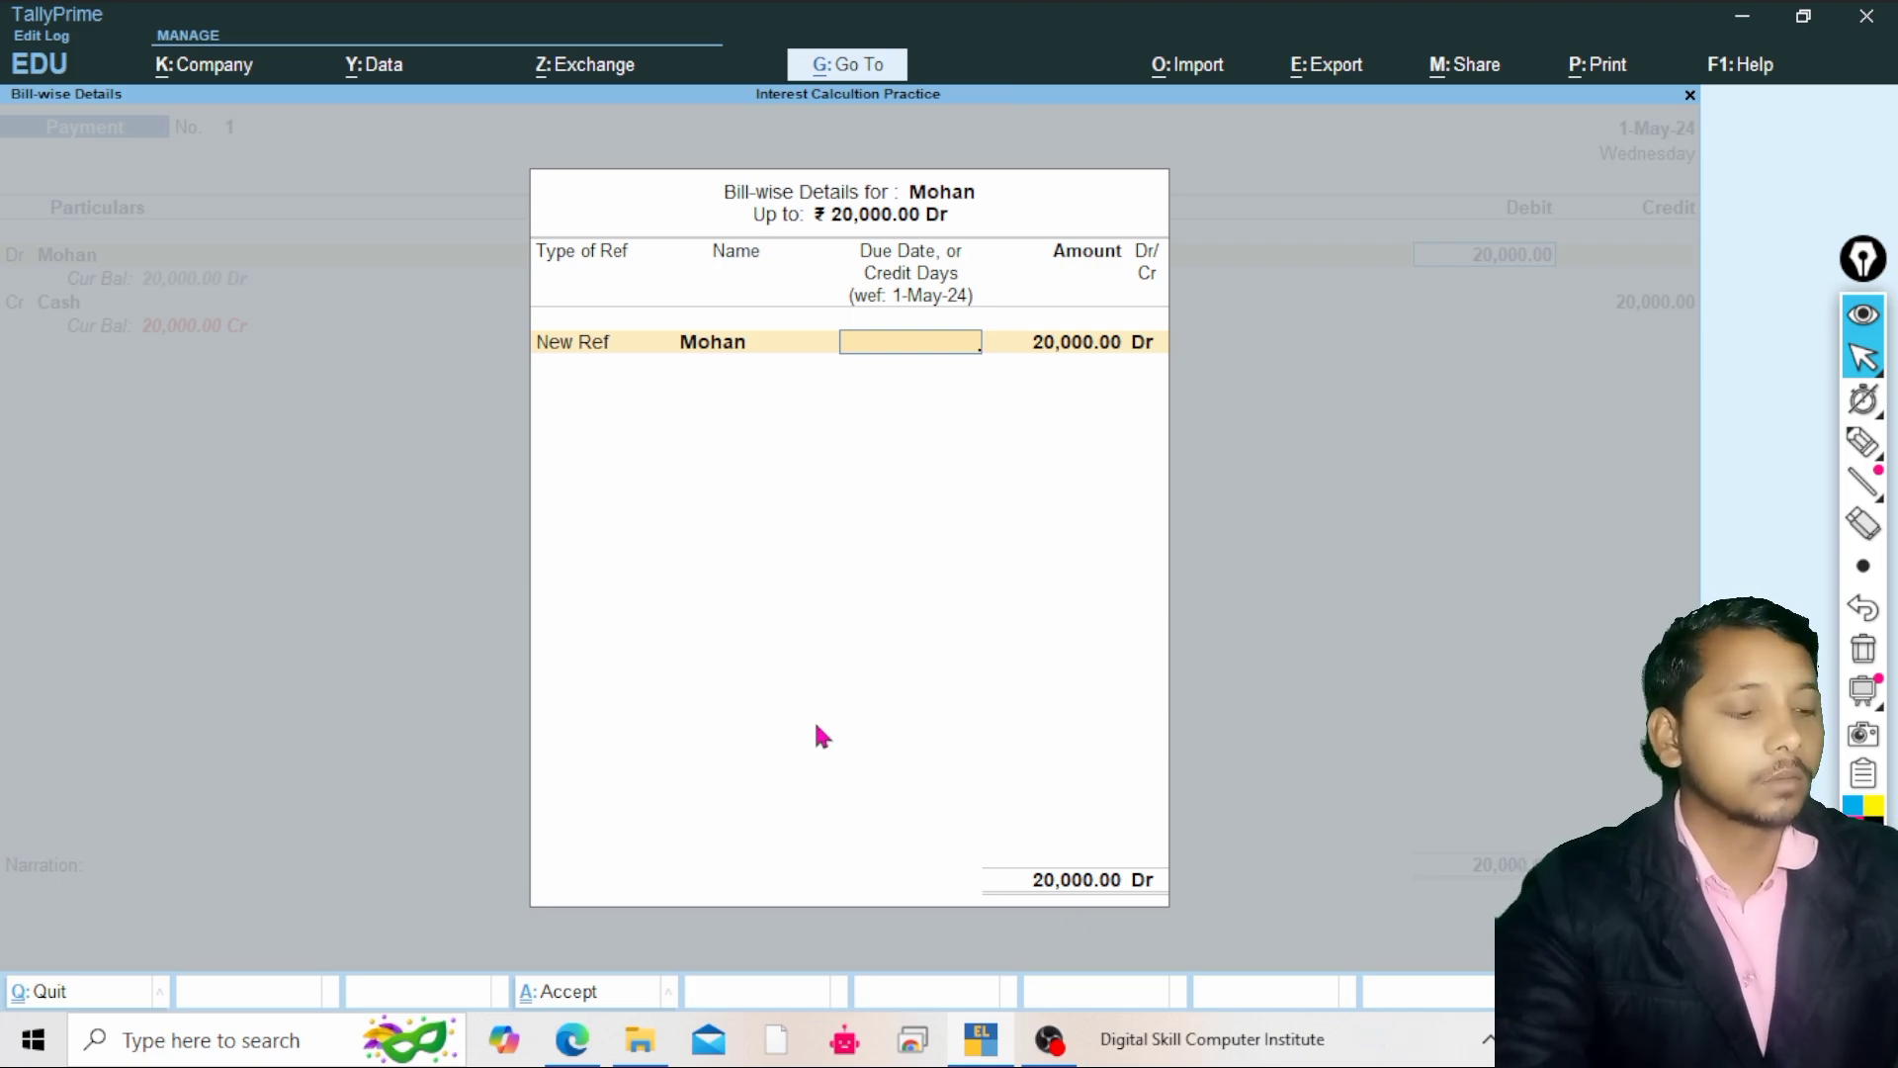
type("31")
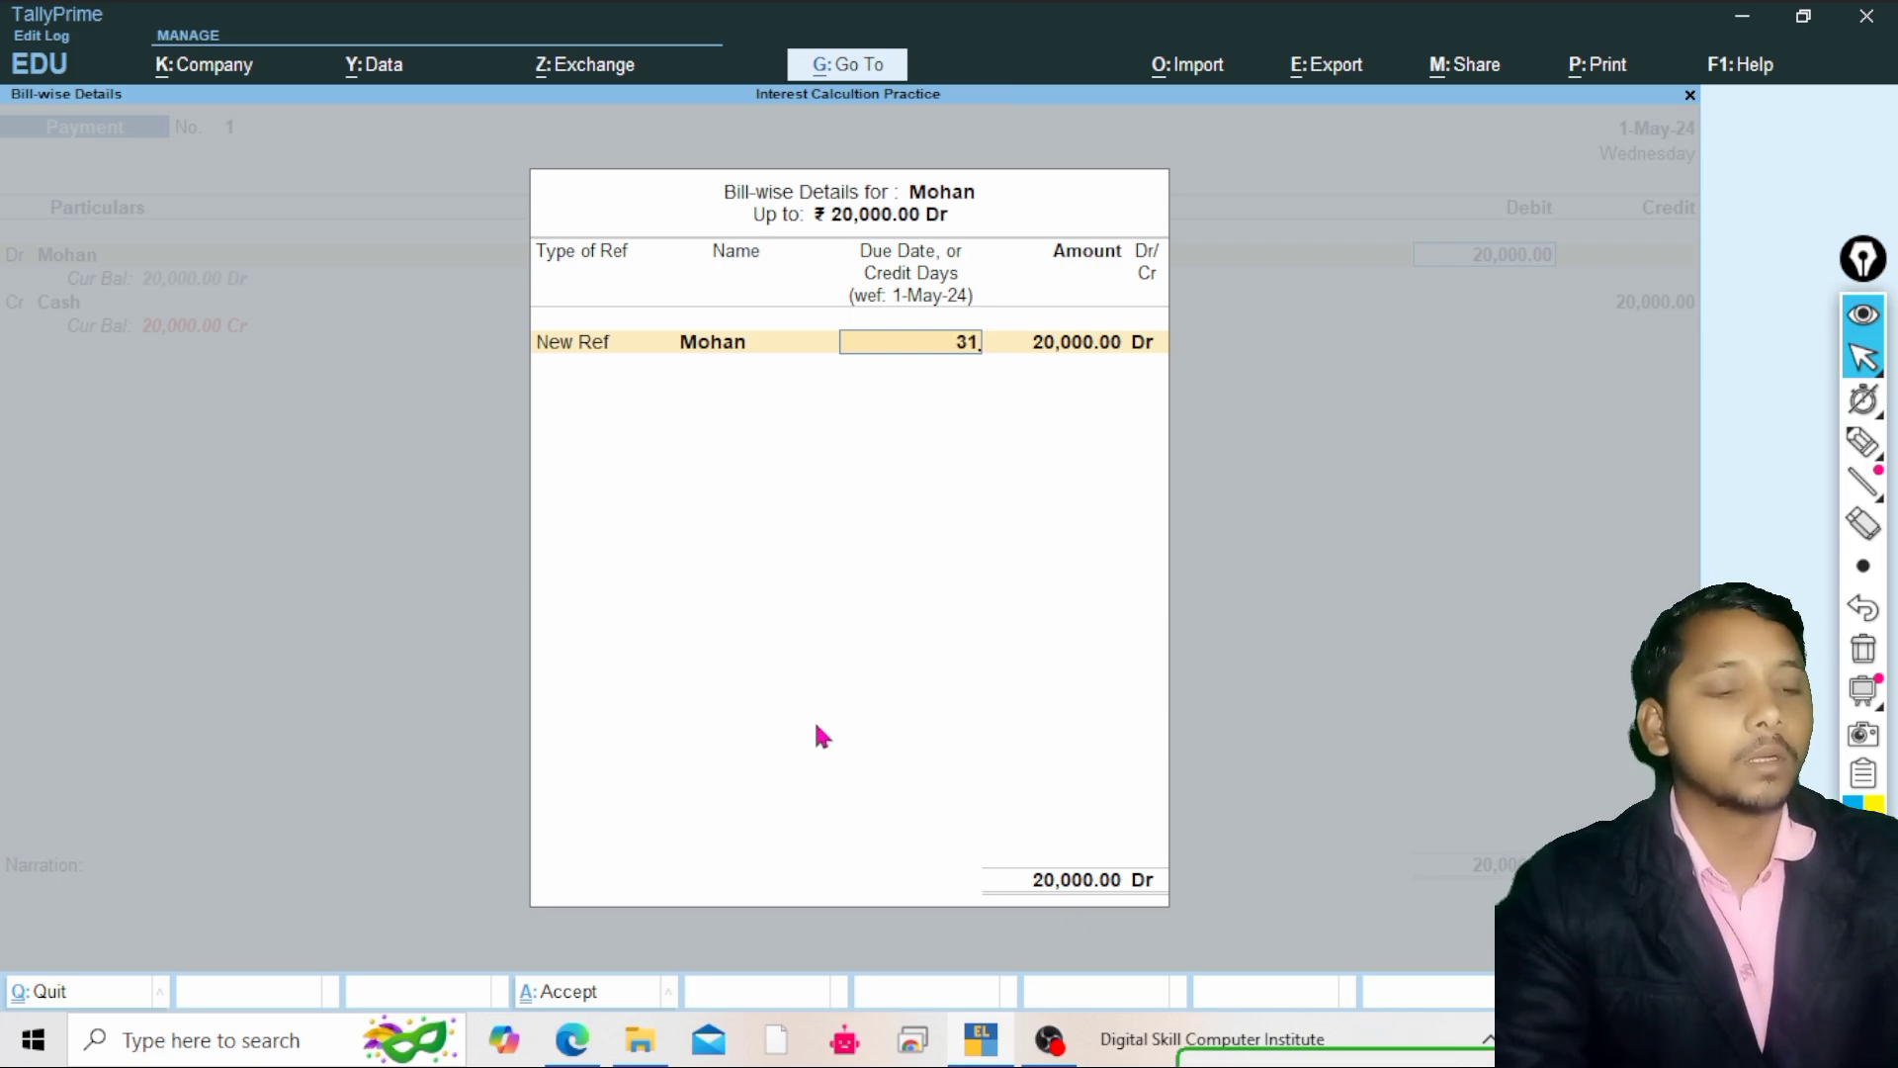
type("-5-")
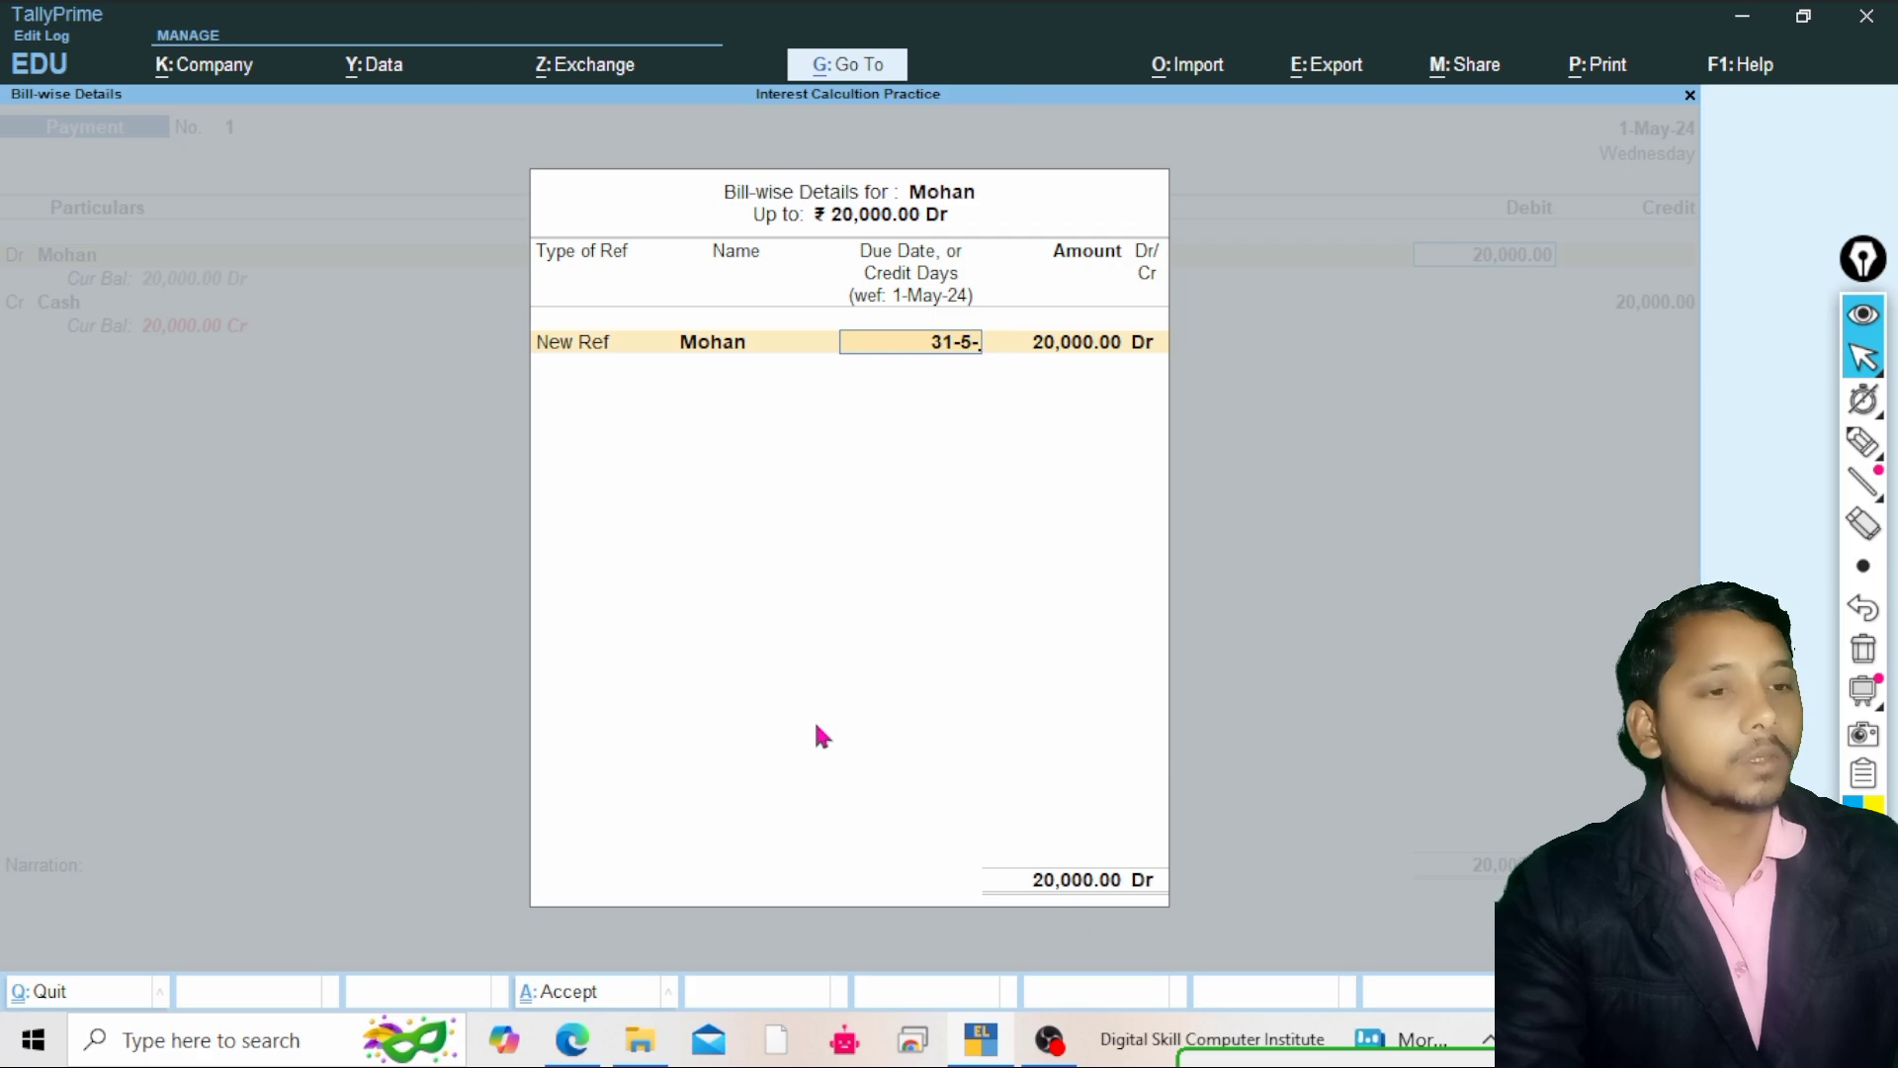
type("2024")
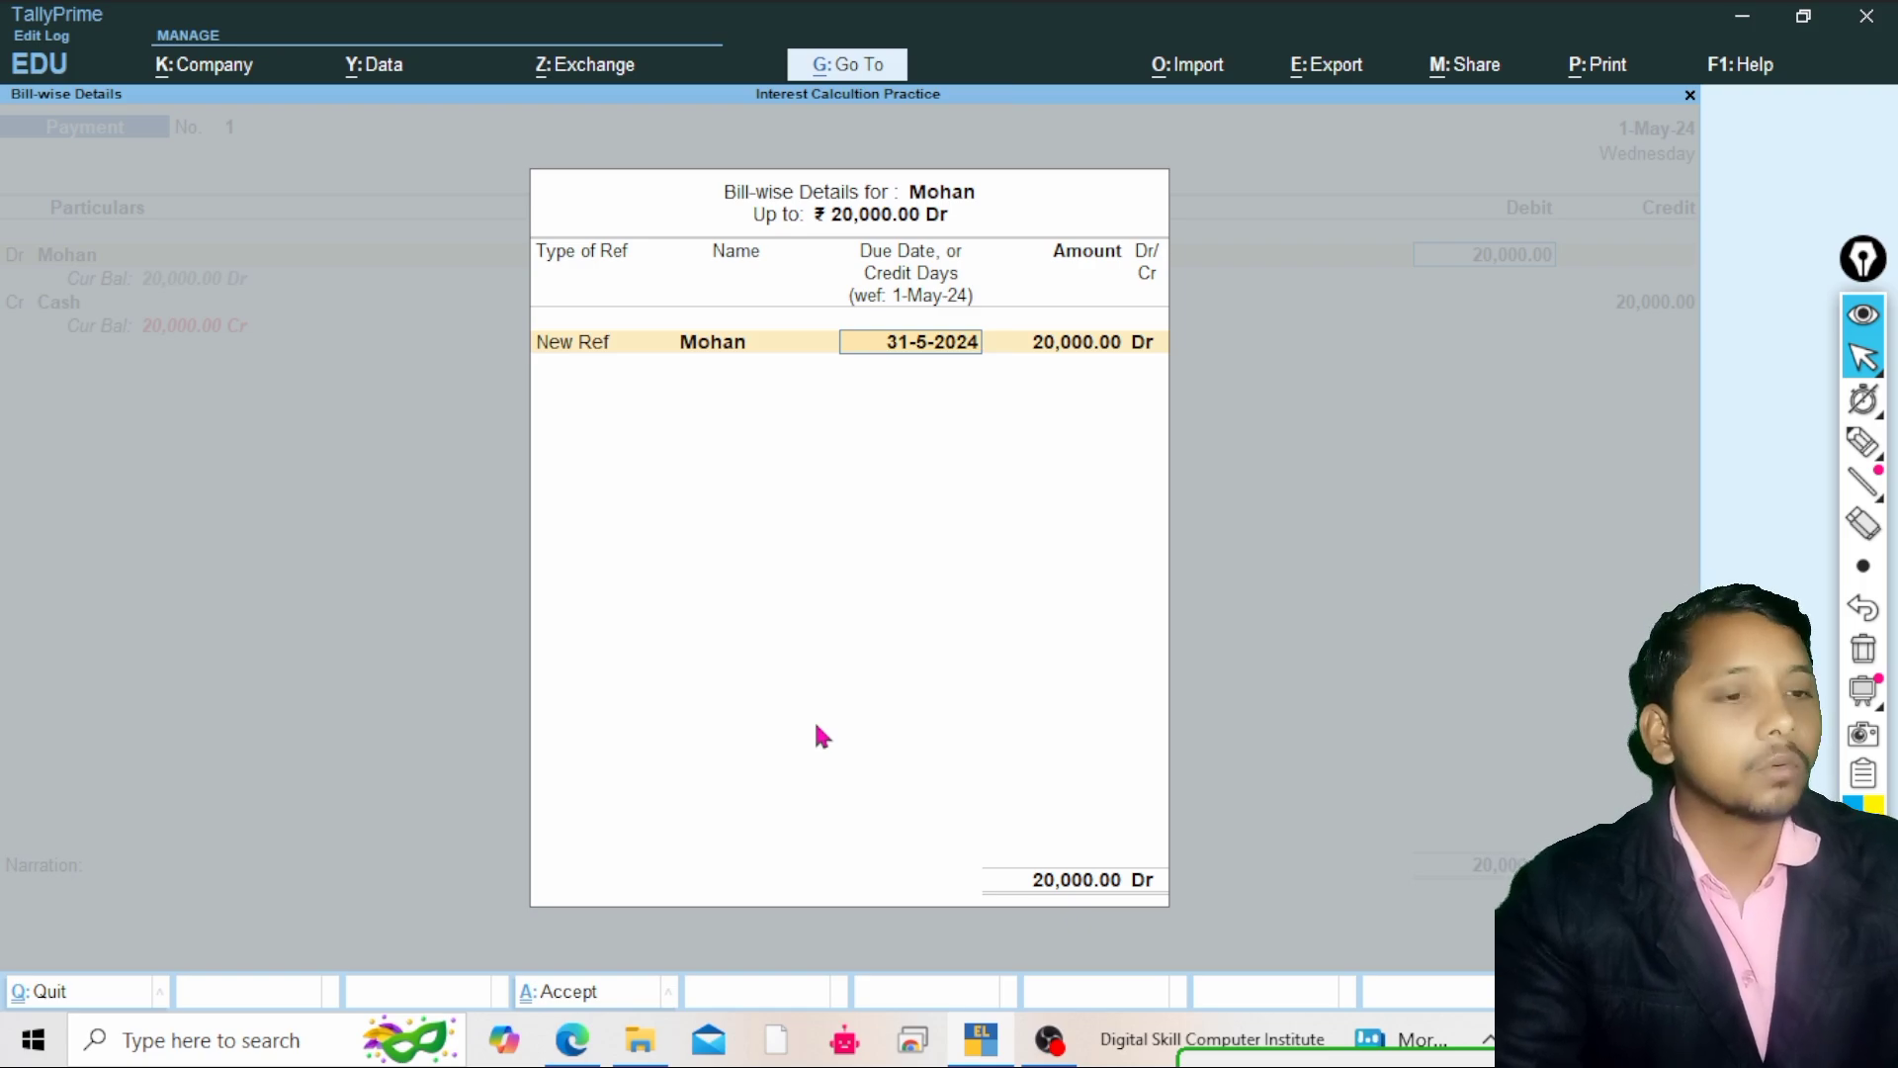
key("Return")
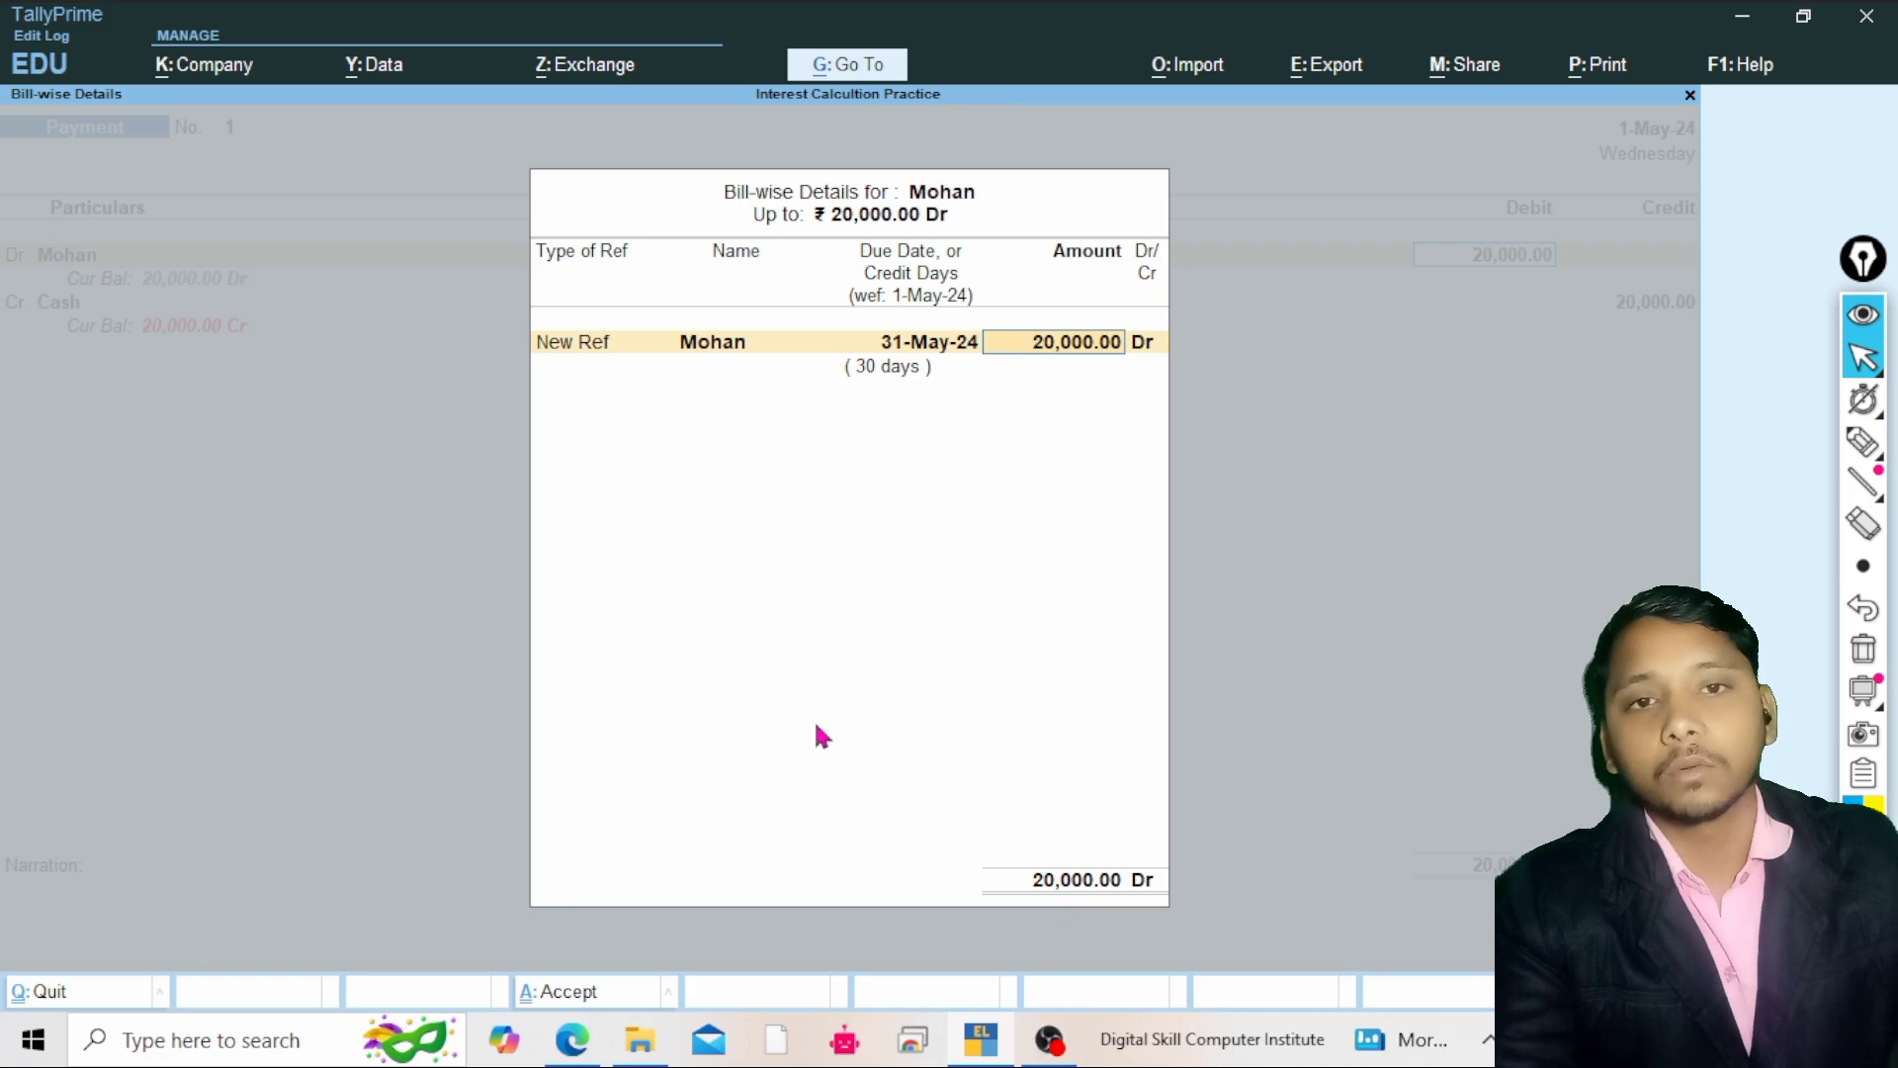
Accept the bill amount and Dr side, close the bill-wise details, and step back up to Mohan's debit amount
key("Return")
key("Return")
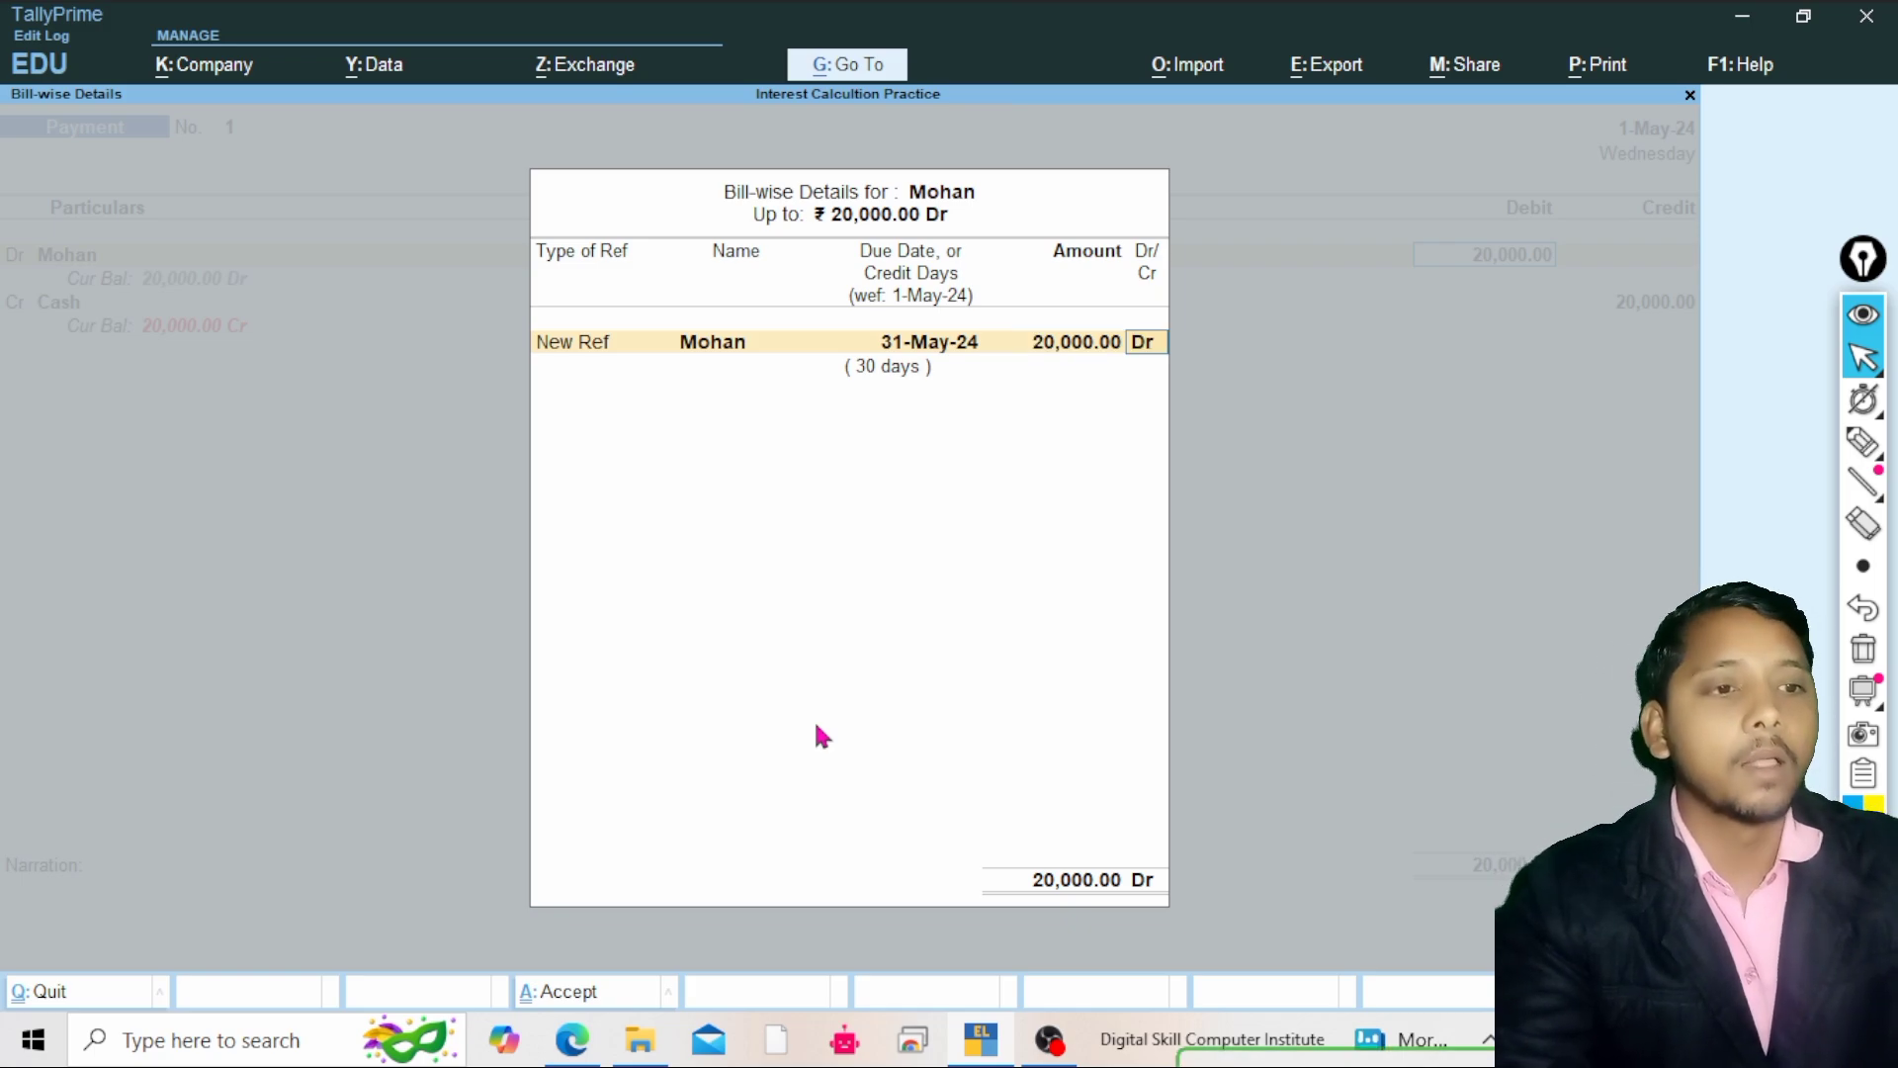
key("Return")
key("Return")
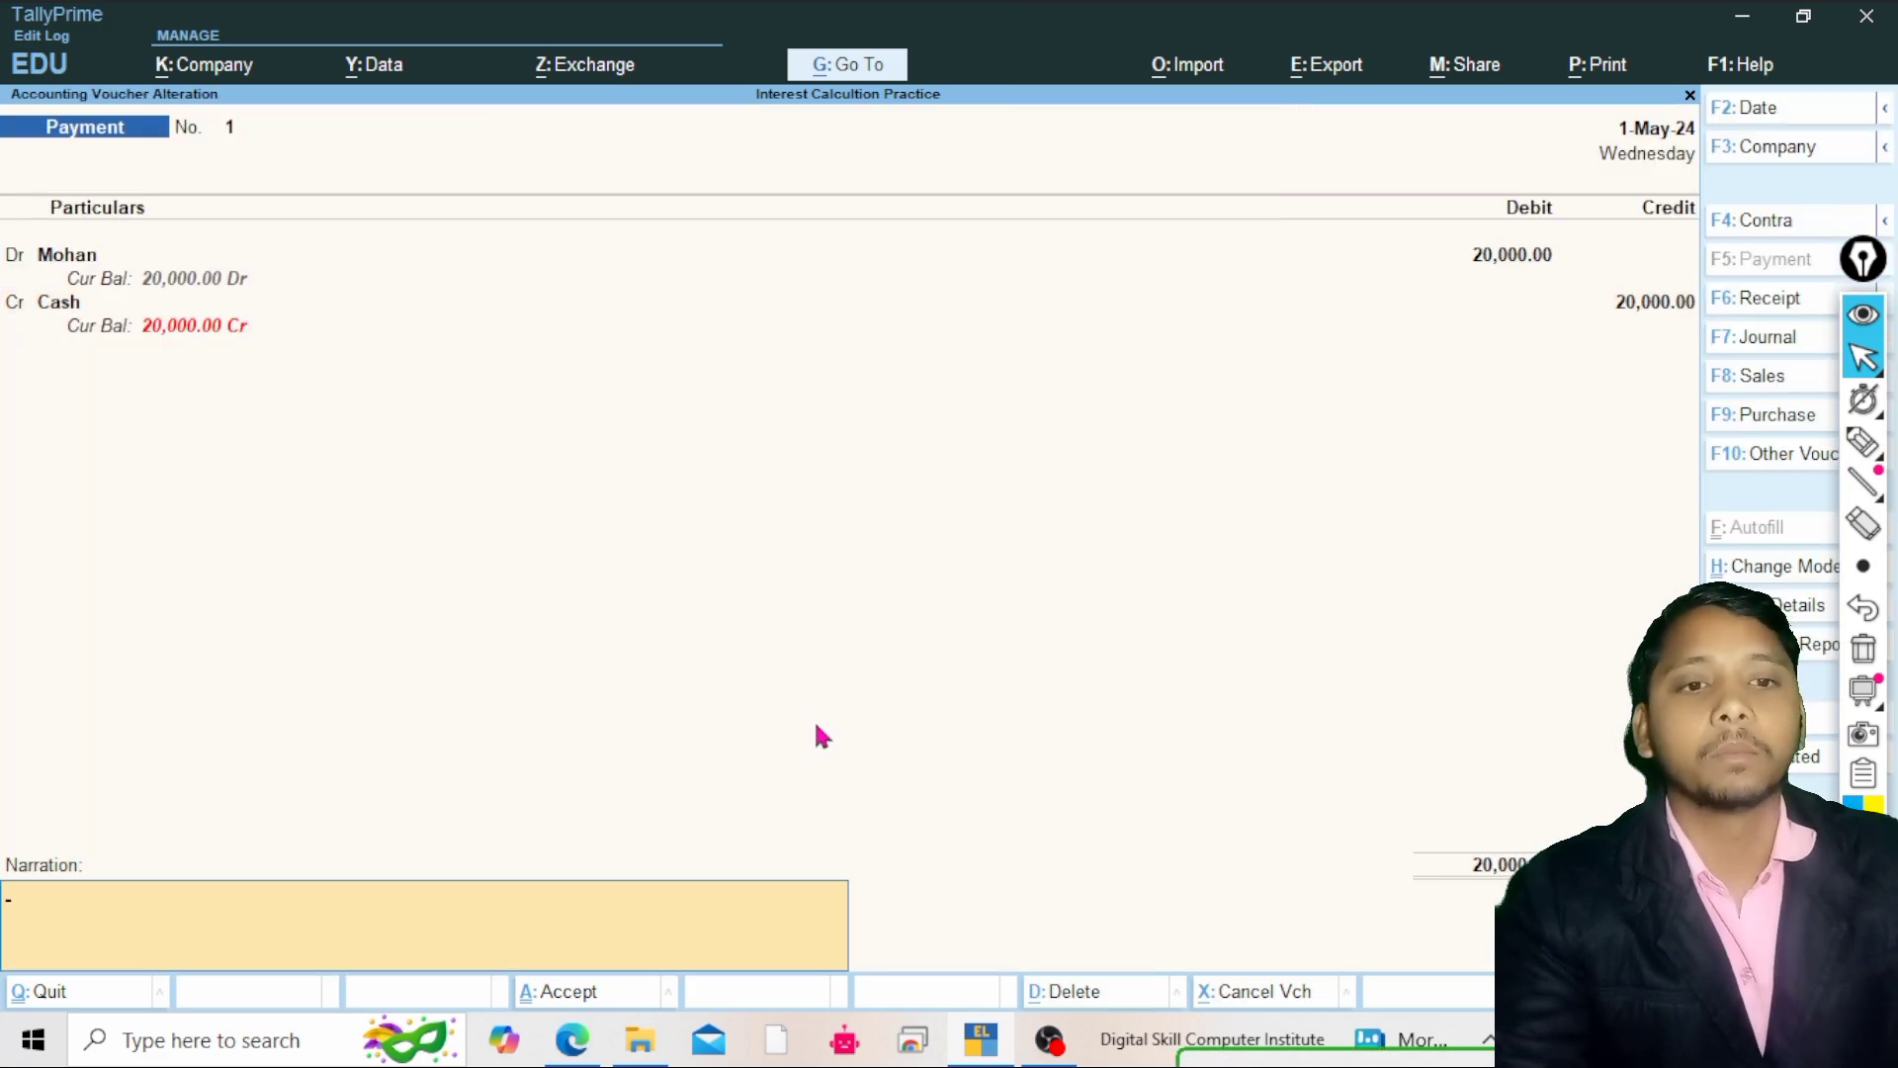
key("Return")
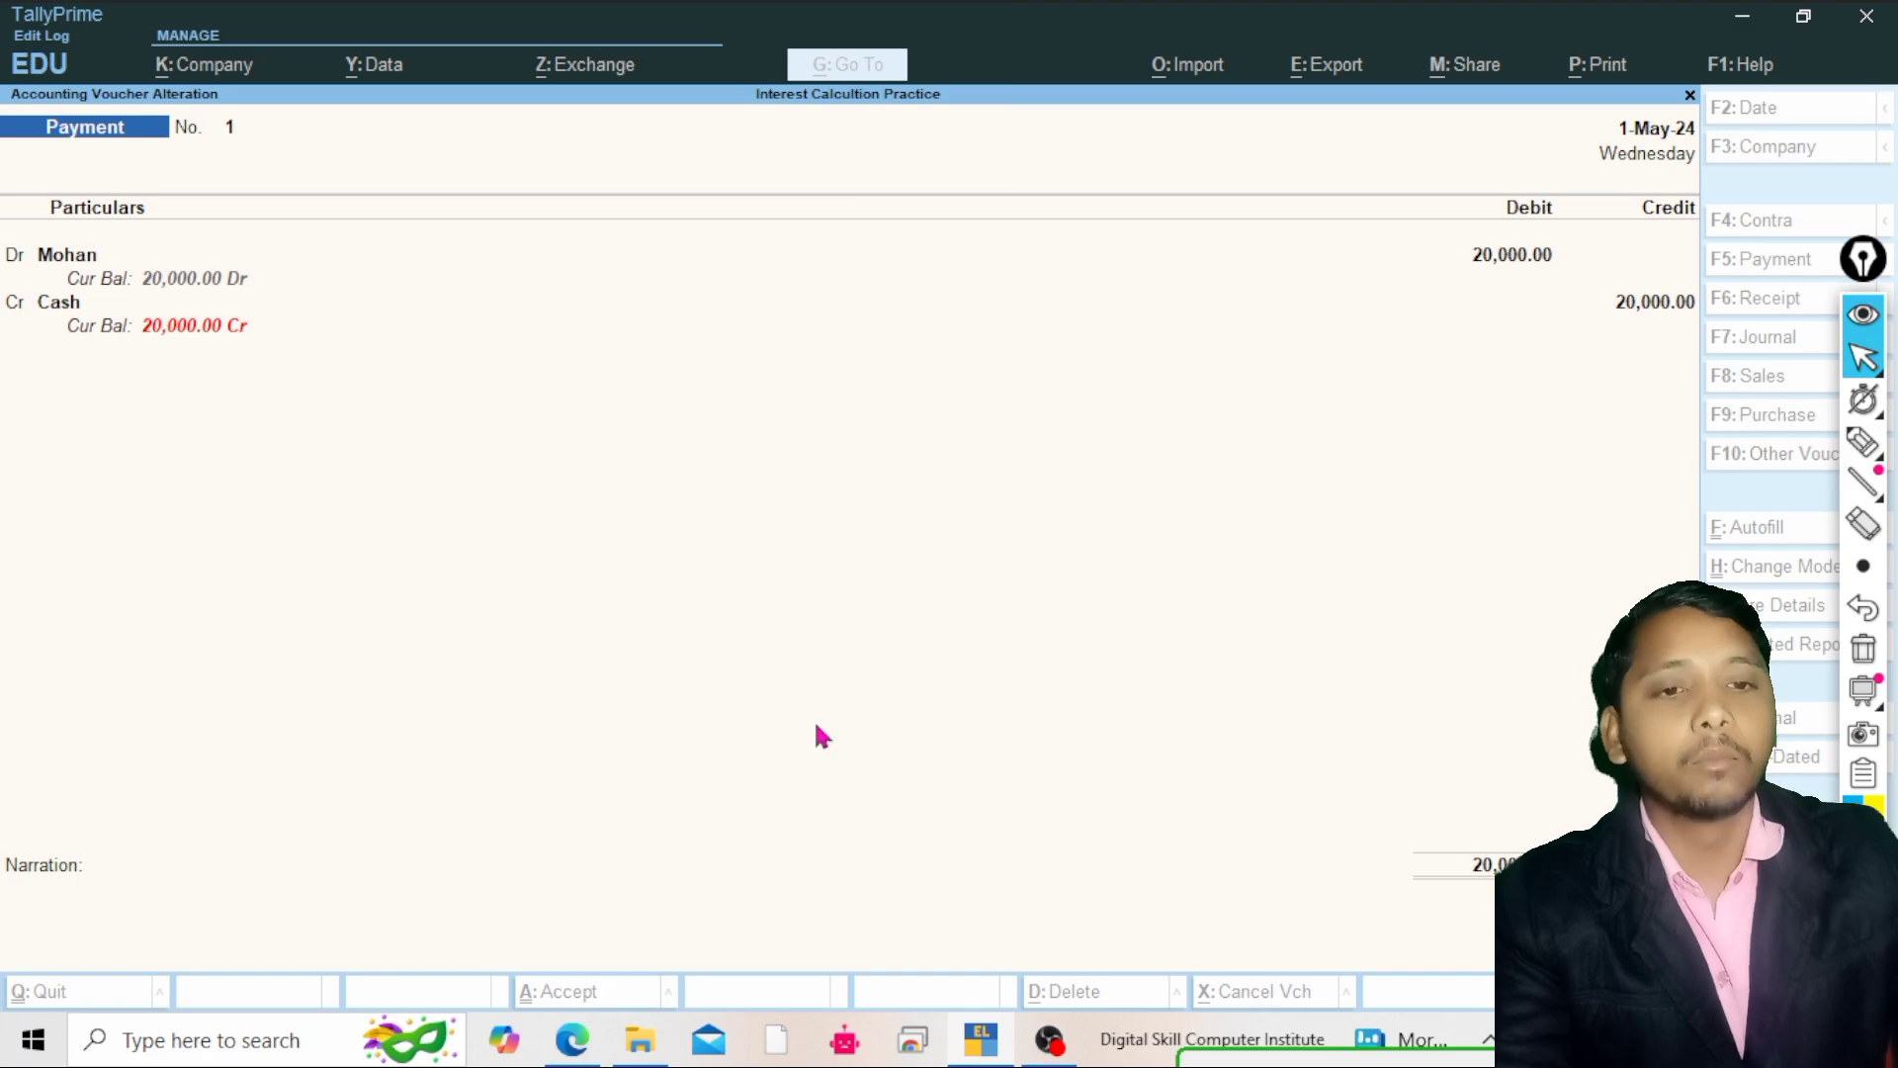
key("BackSpace")
key("BackSpace")
key("BackSpace")
key("BackSpace")
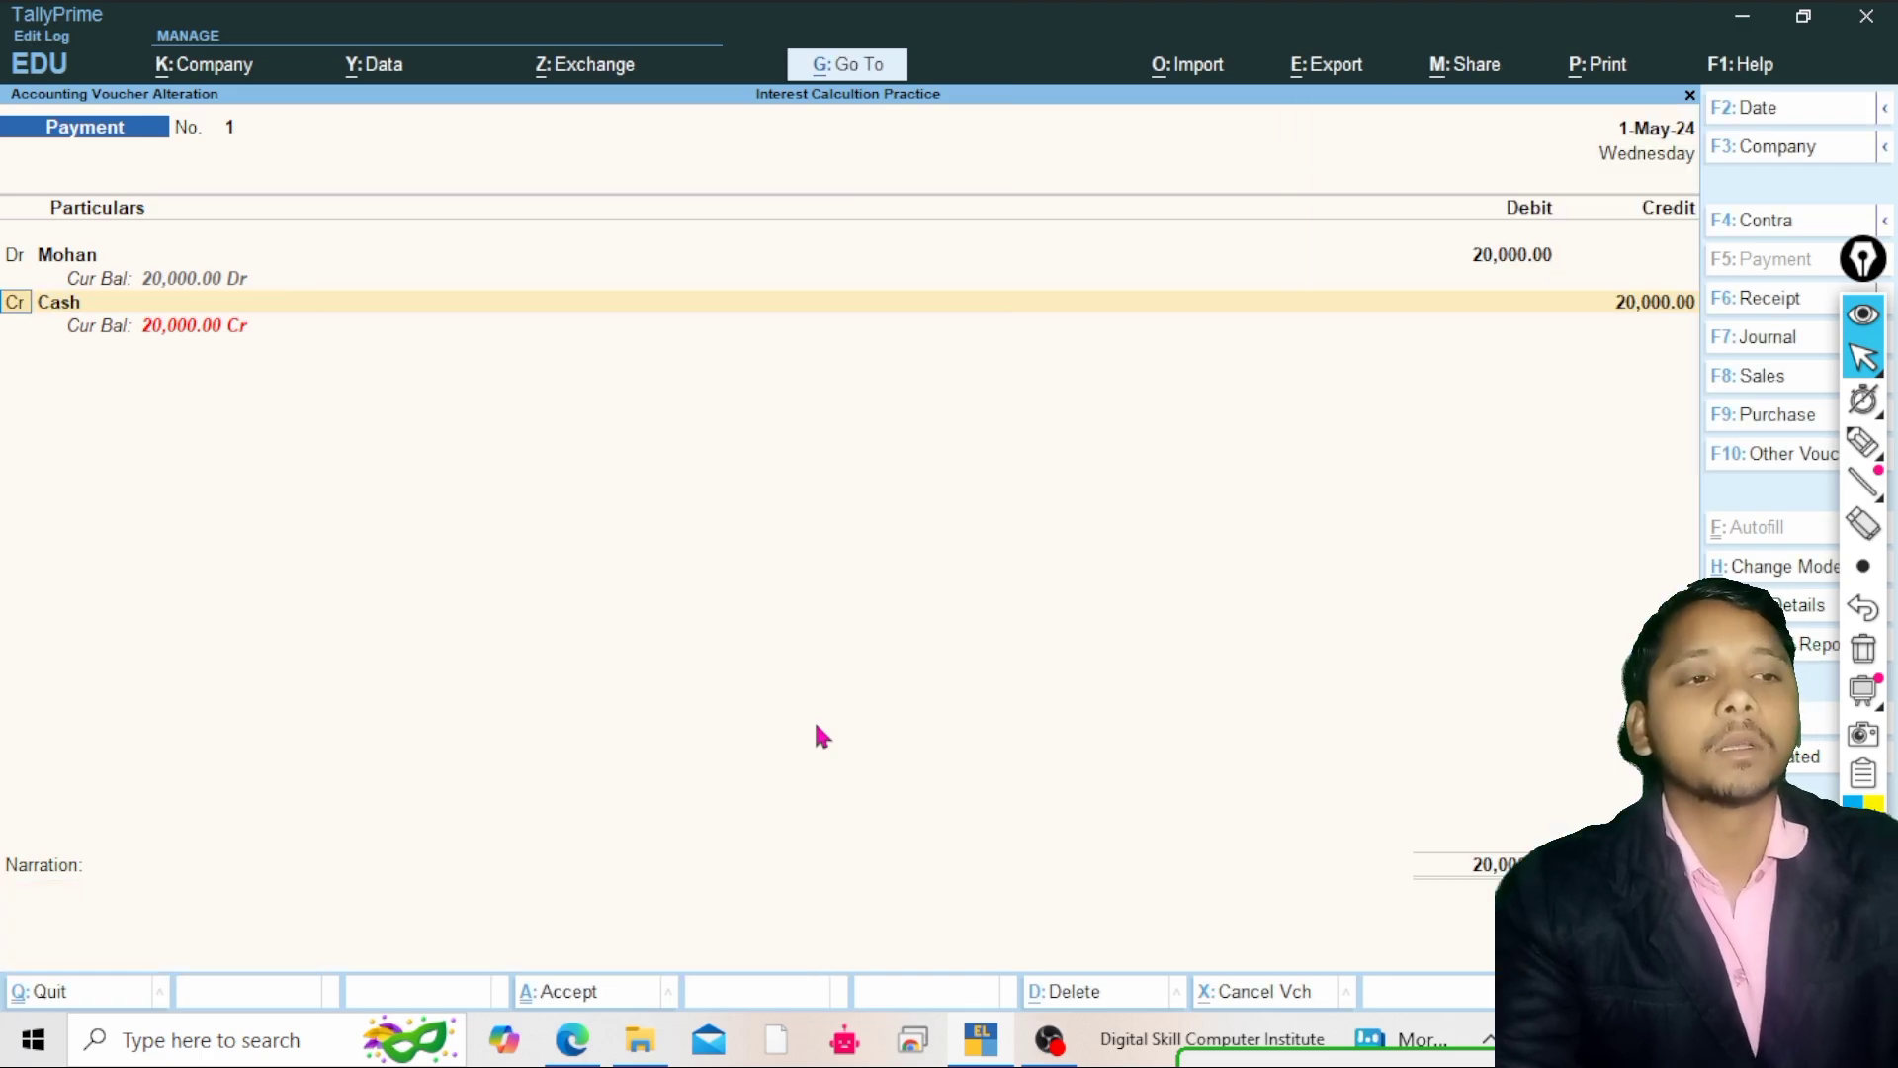
key("BackSpace")
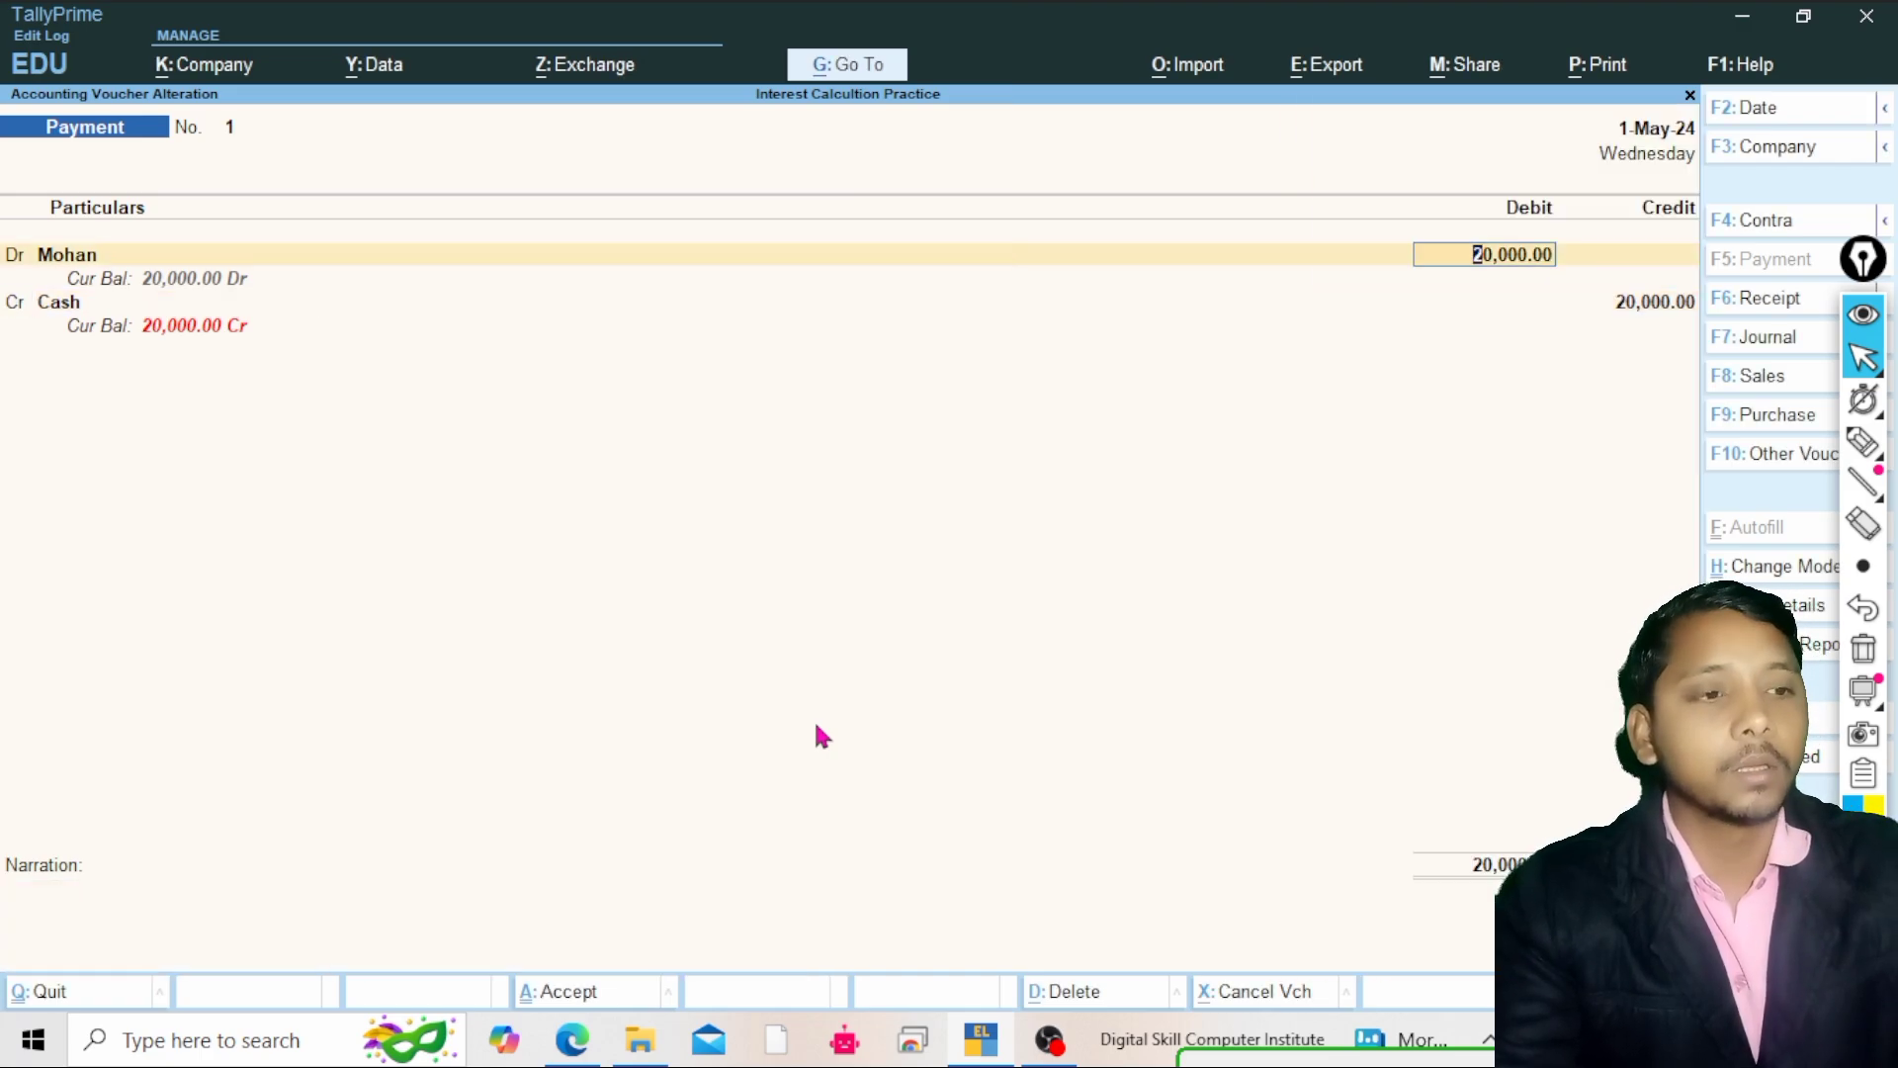
Open the voucher configuration, review its options and close it without changes
key("F12")
key("Down")
key("Down")
key("Down")
key("Down")
key("Down")
key("Down")
key("Down")
key("Down")
key("Down")
key("Down")
key("Down")
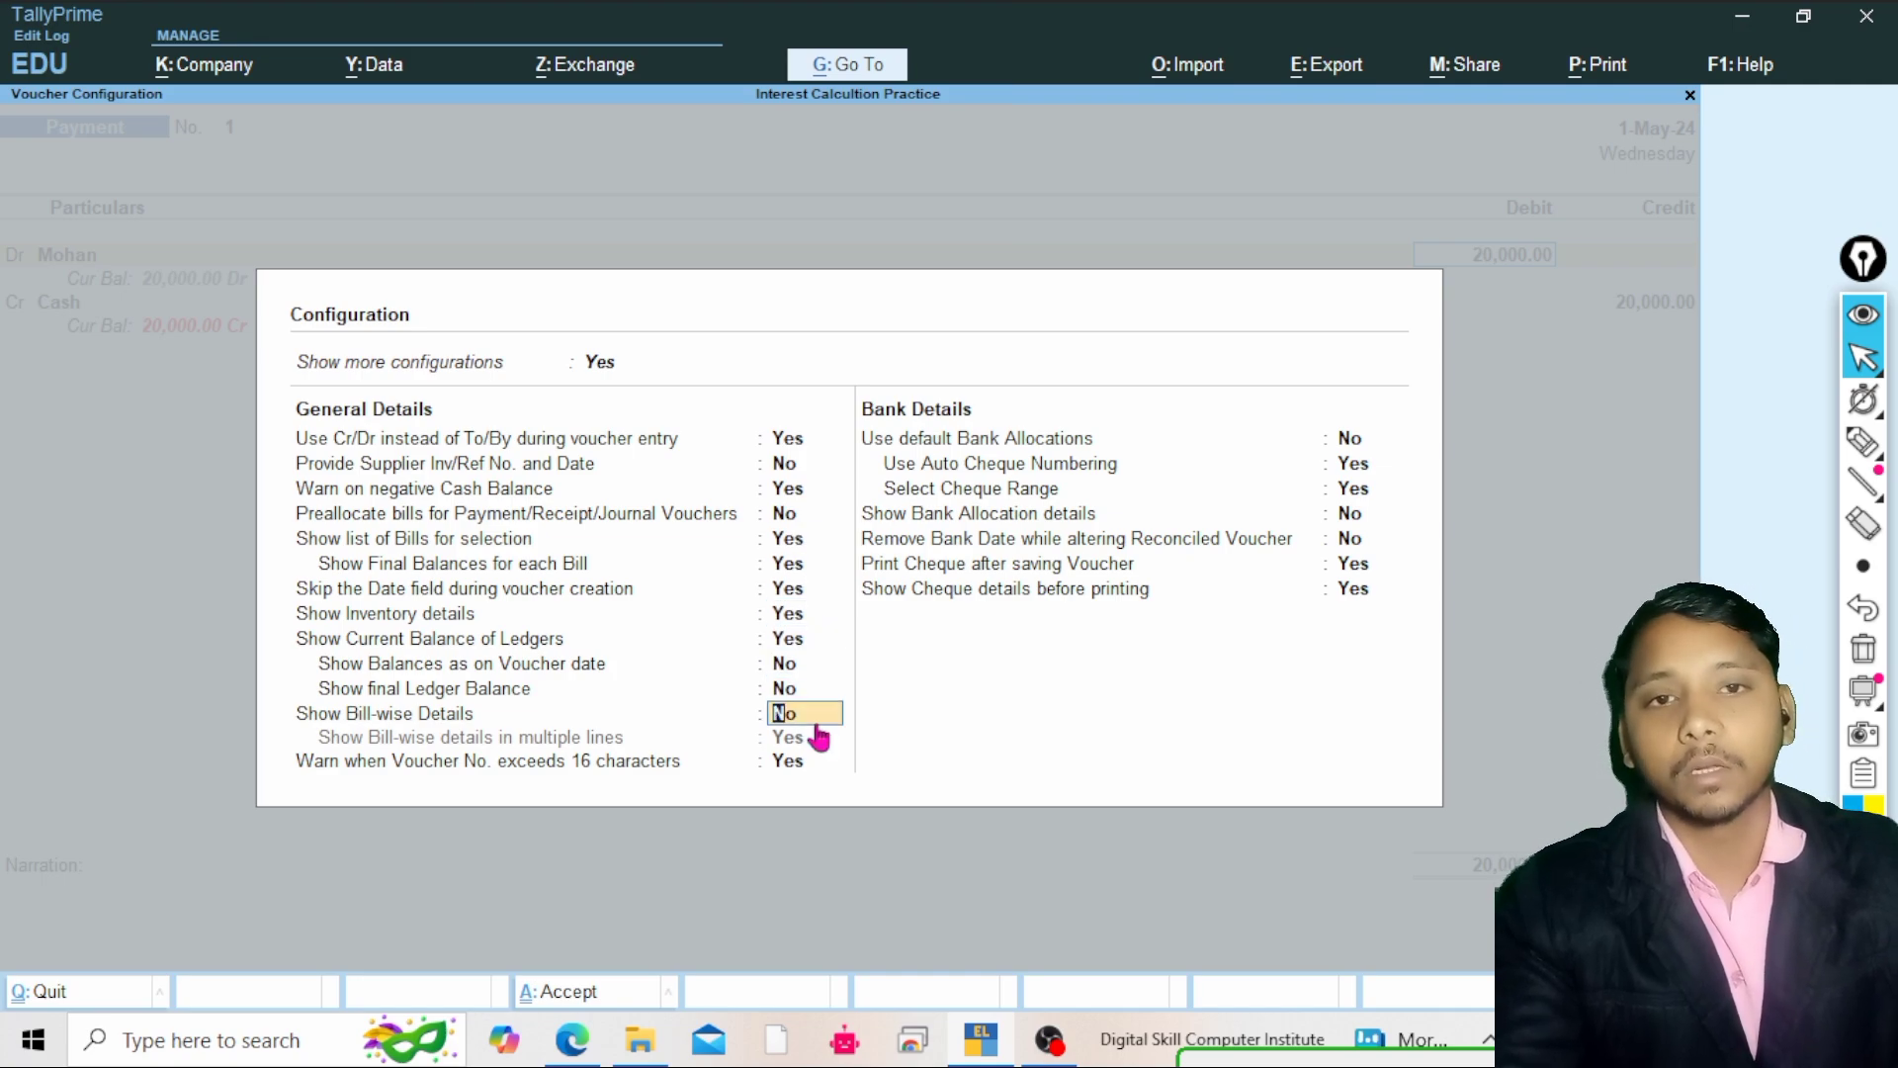
key("Down")
key("Down")
key("Down")
key("Down")
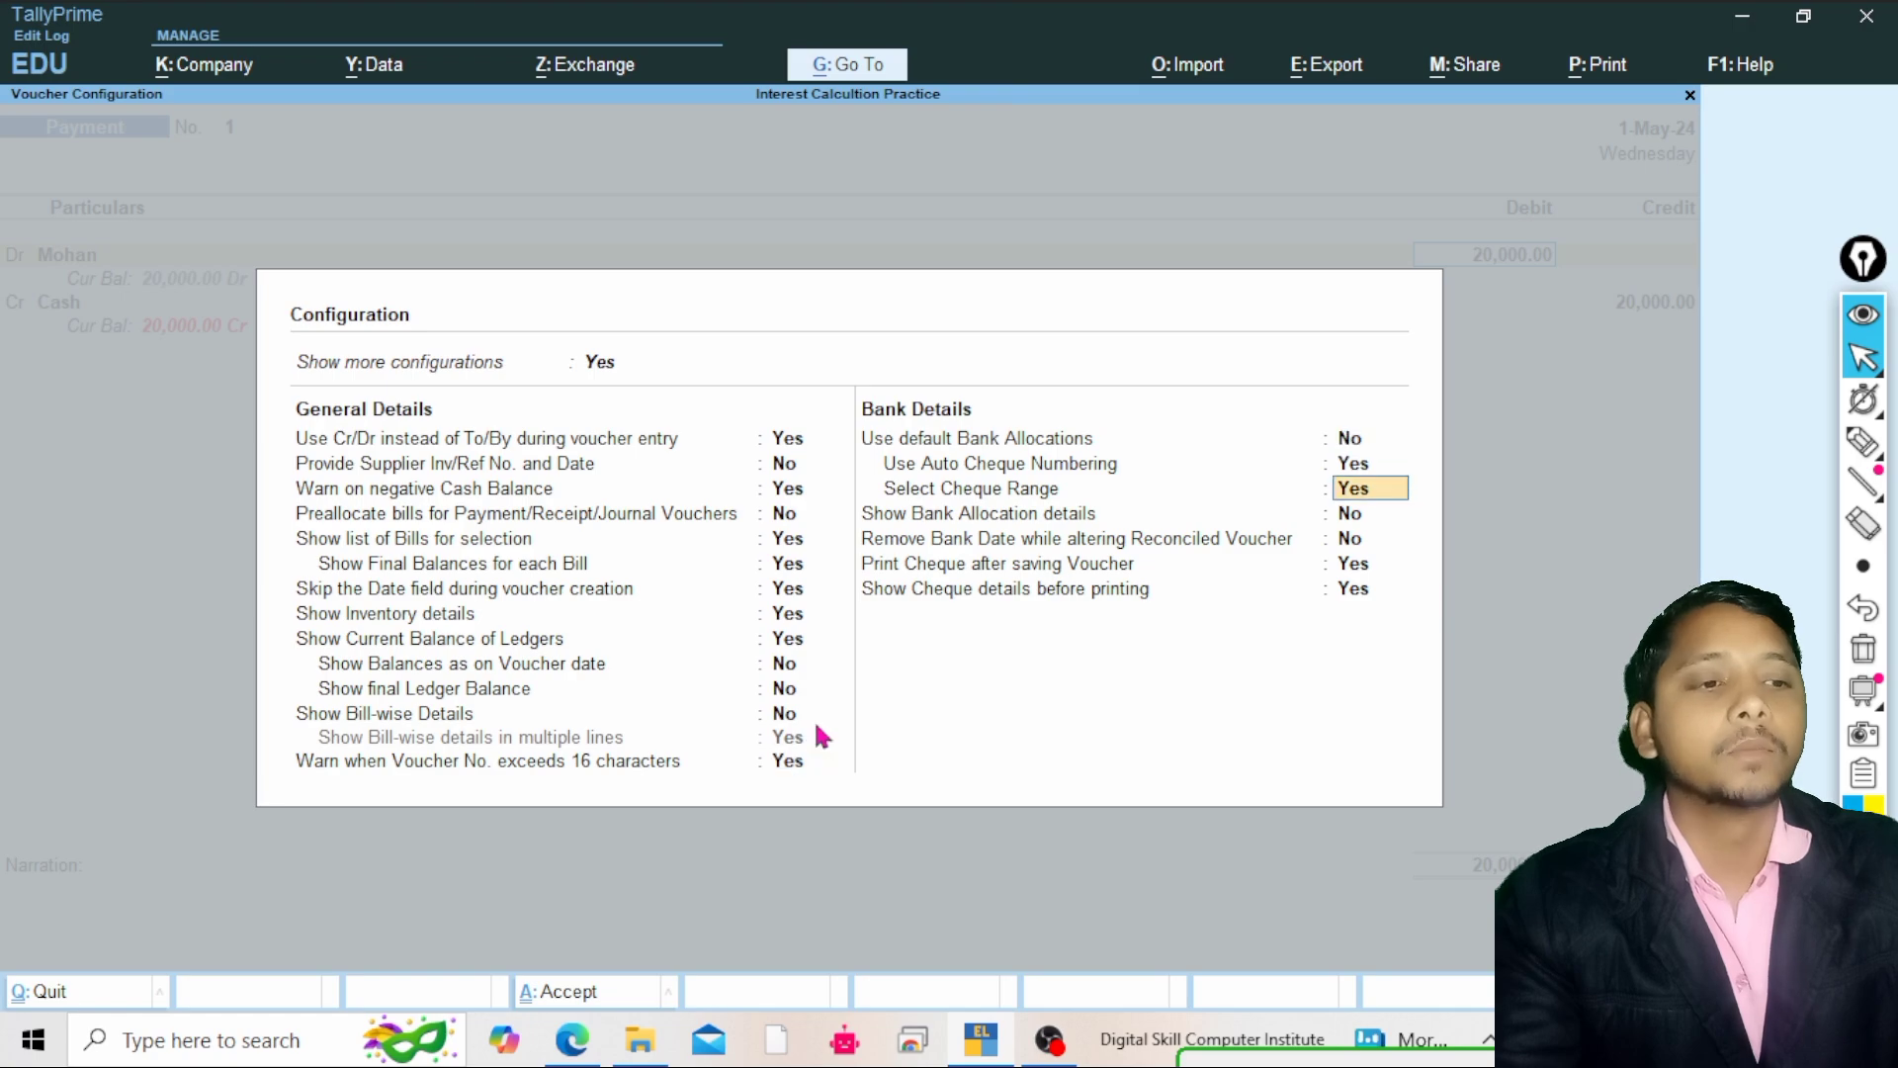
key("Down")
key("Down")
key("Down")
key("Down")
key("Return")
key("Return")
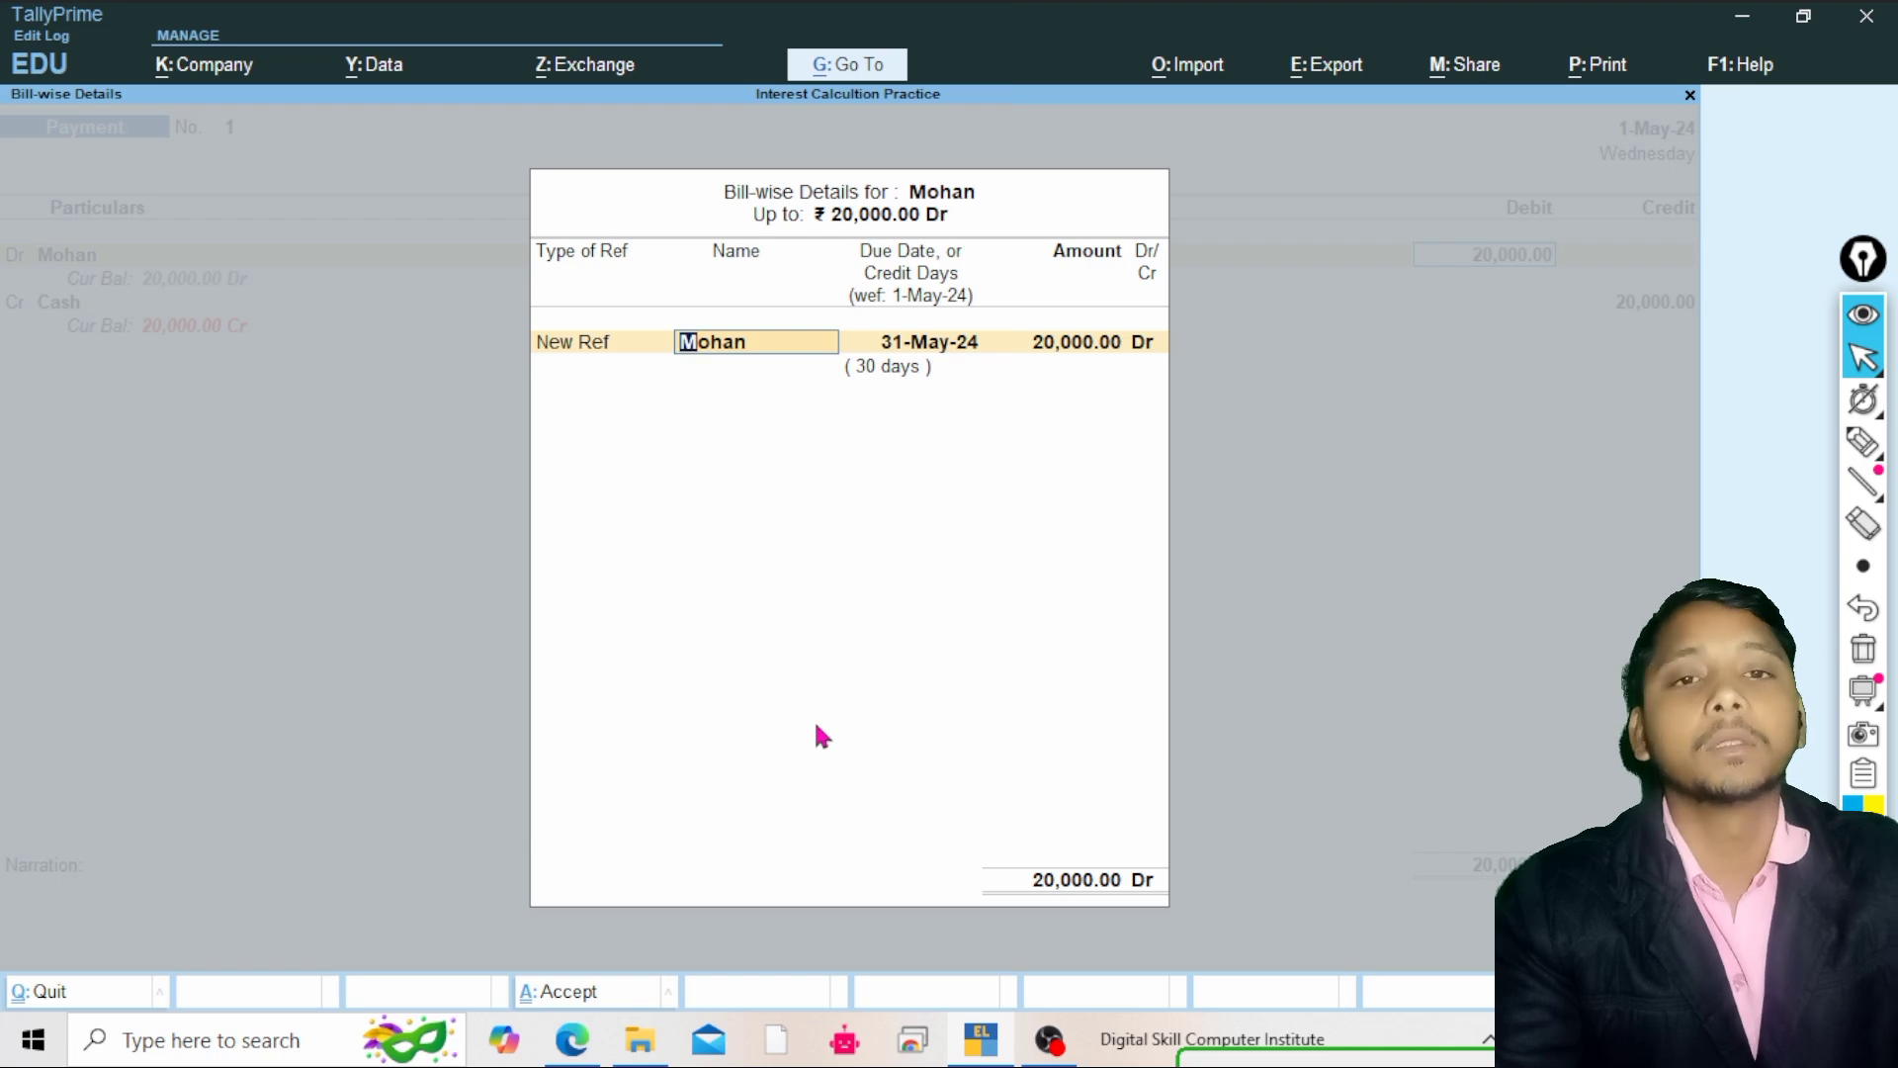
Accept Mohan's bill allocation, save the altered payment voucher and leave voucher entry
key("Return")
key("Return")
key("Return")
key("Return")
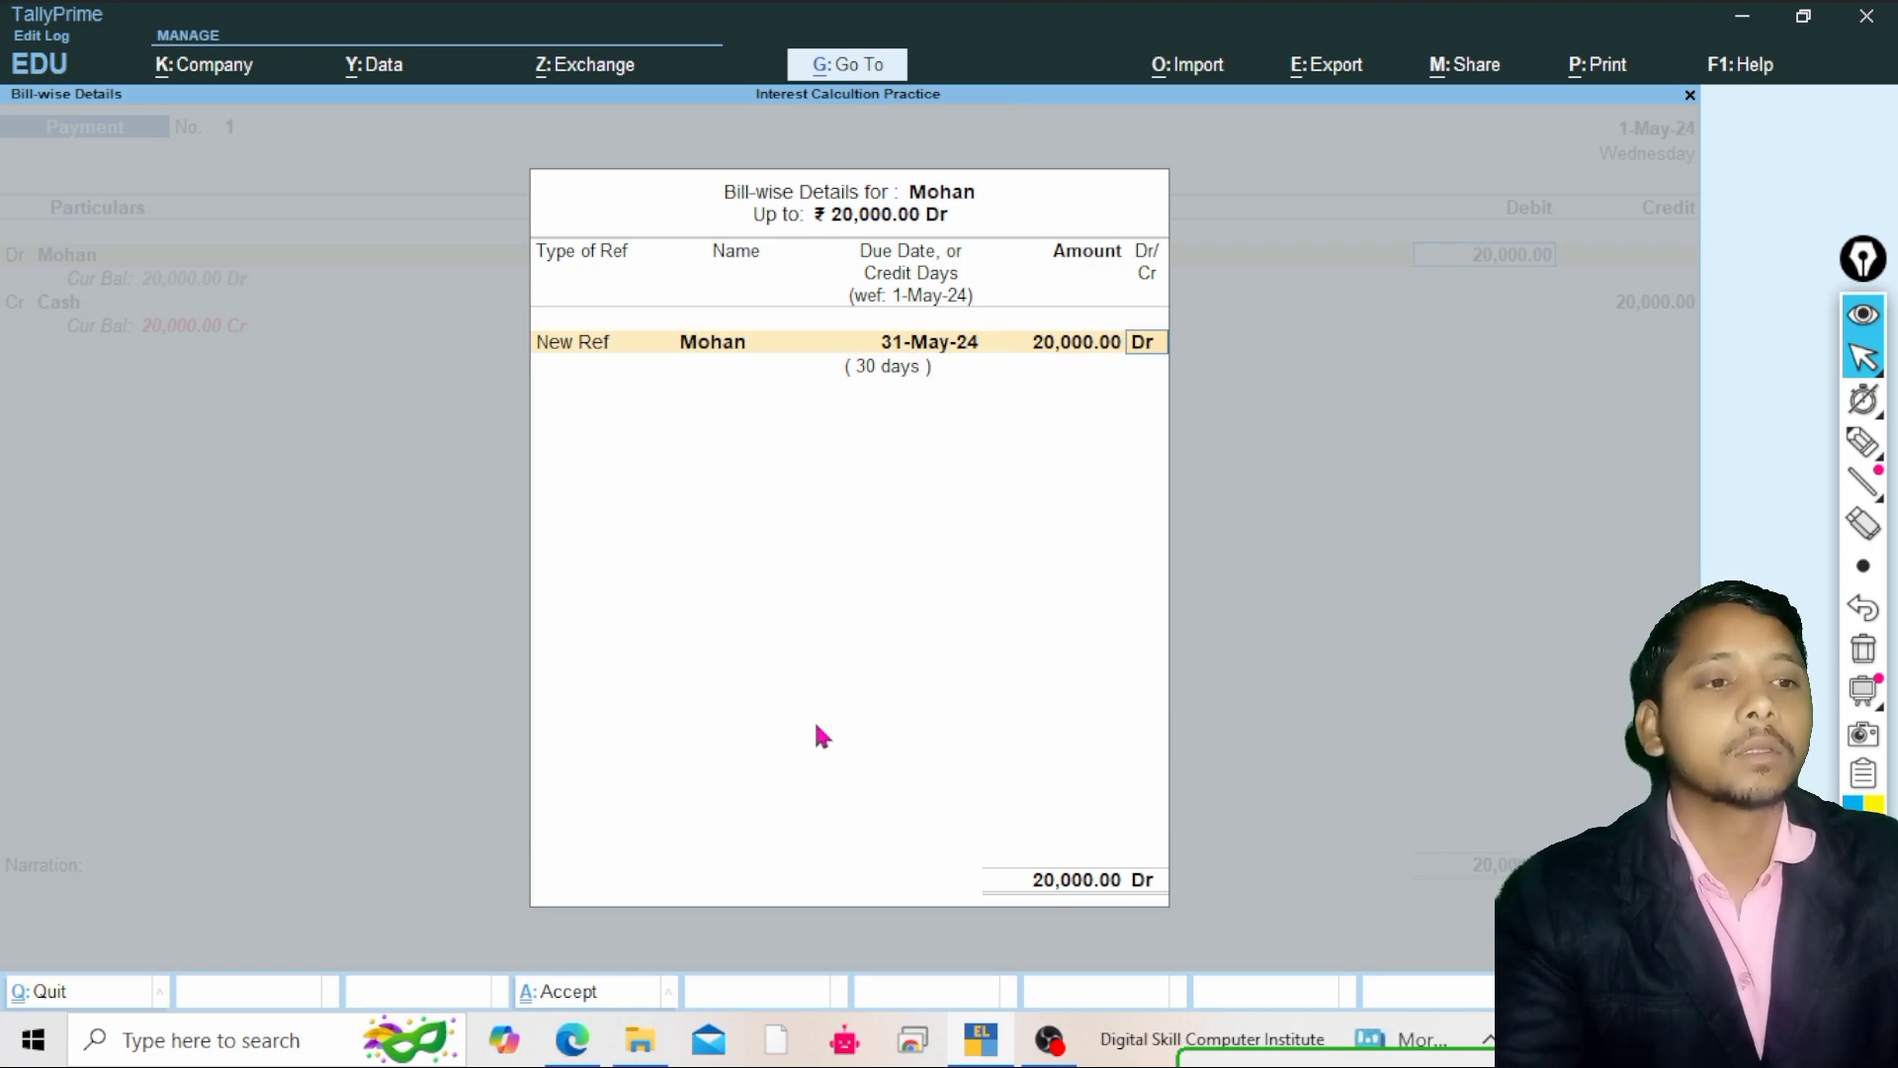
key("Return")
key("Return")
key("Return")
key("Return")
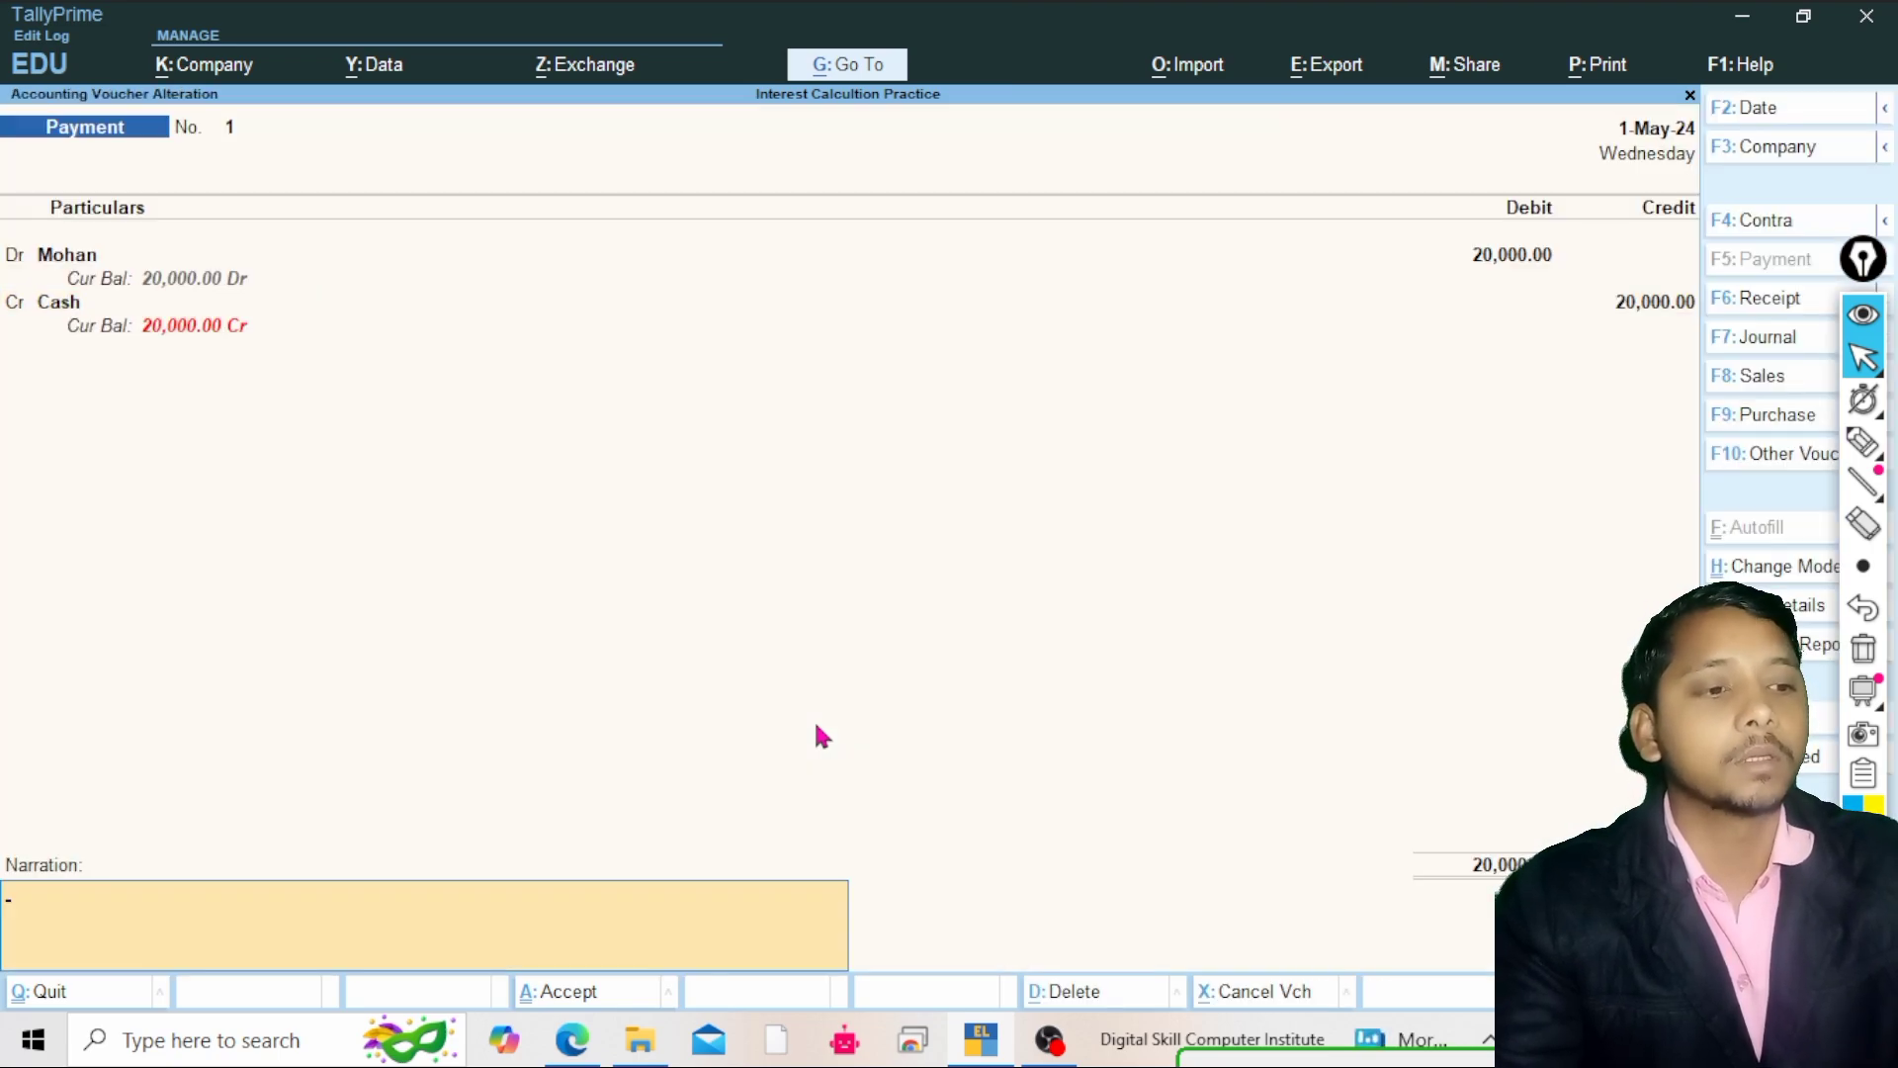
key("Return")
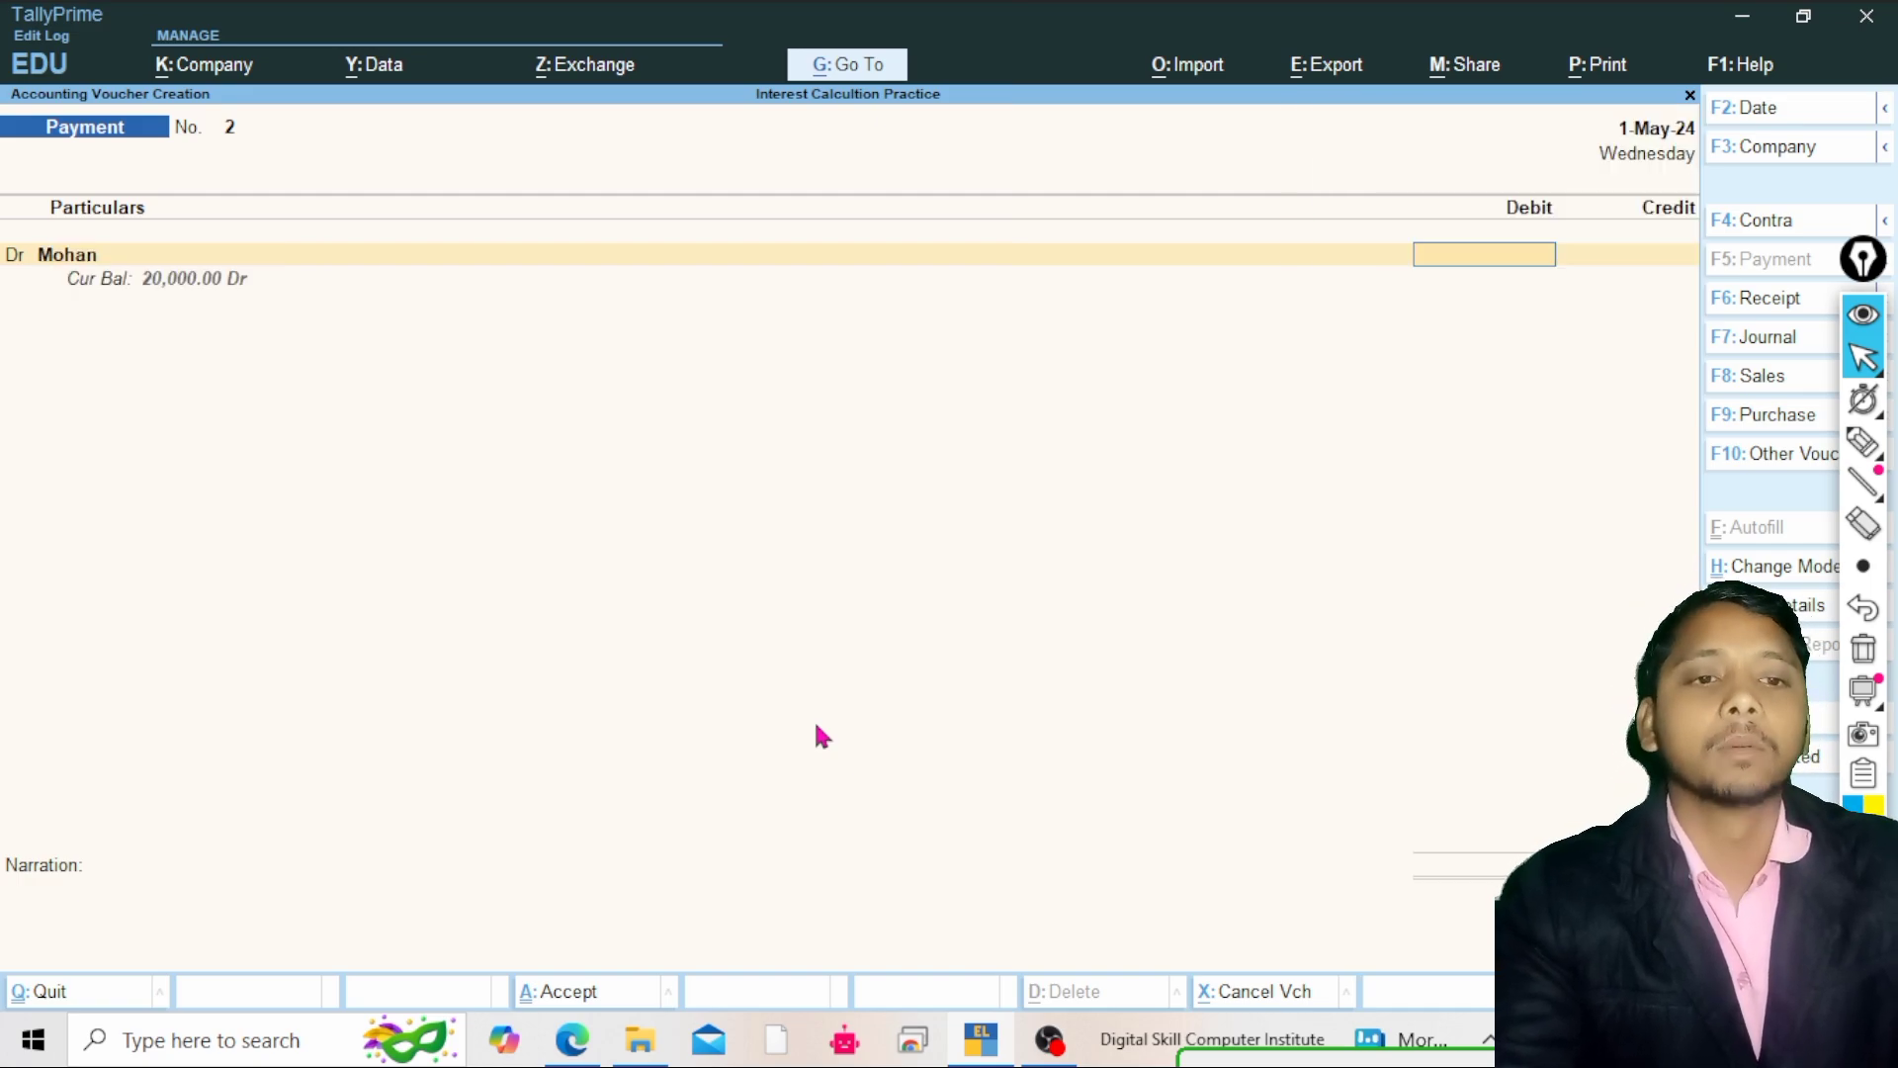
key("Escape")
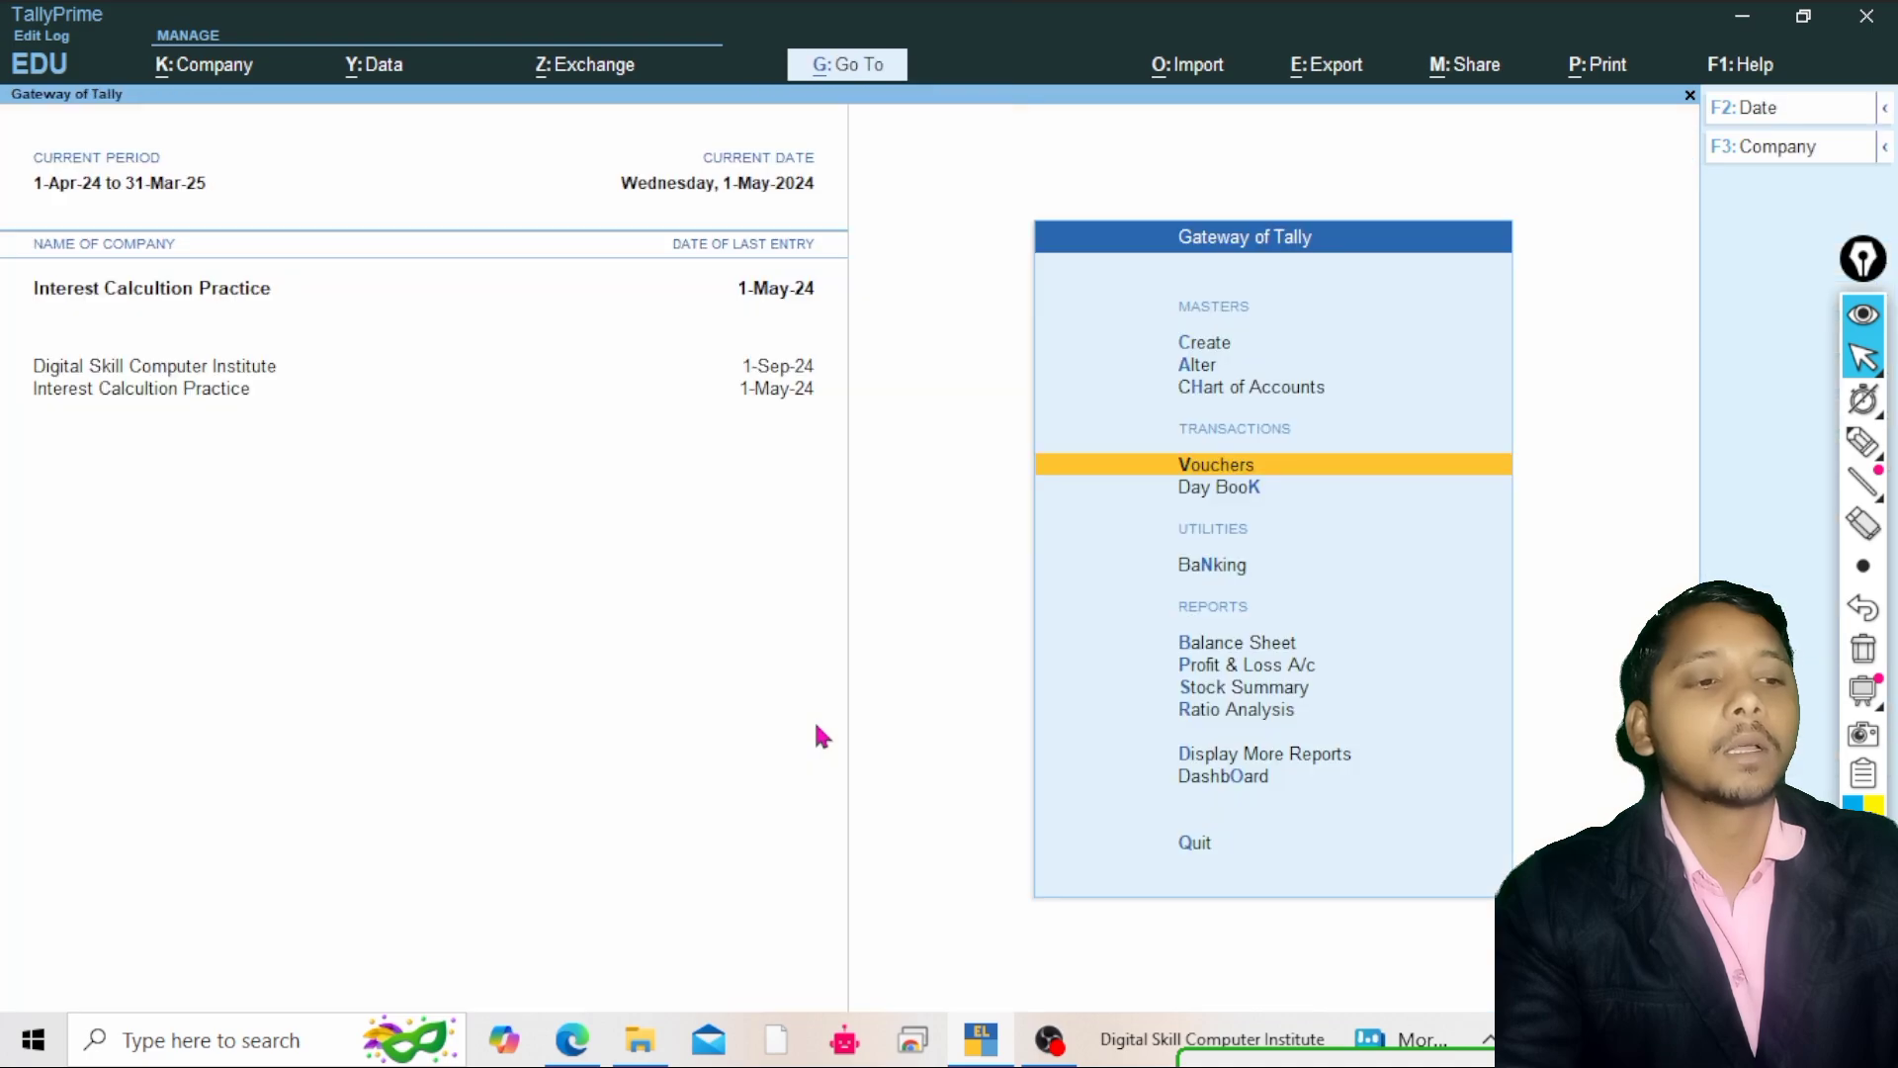
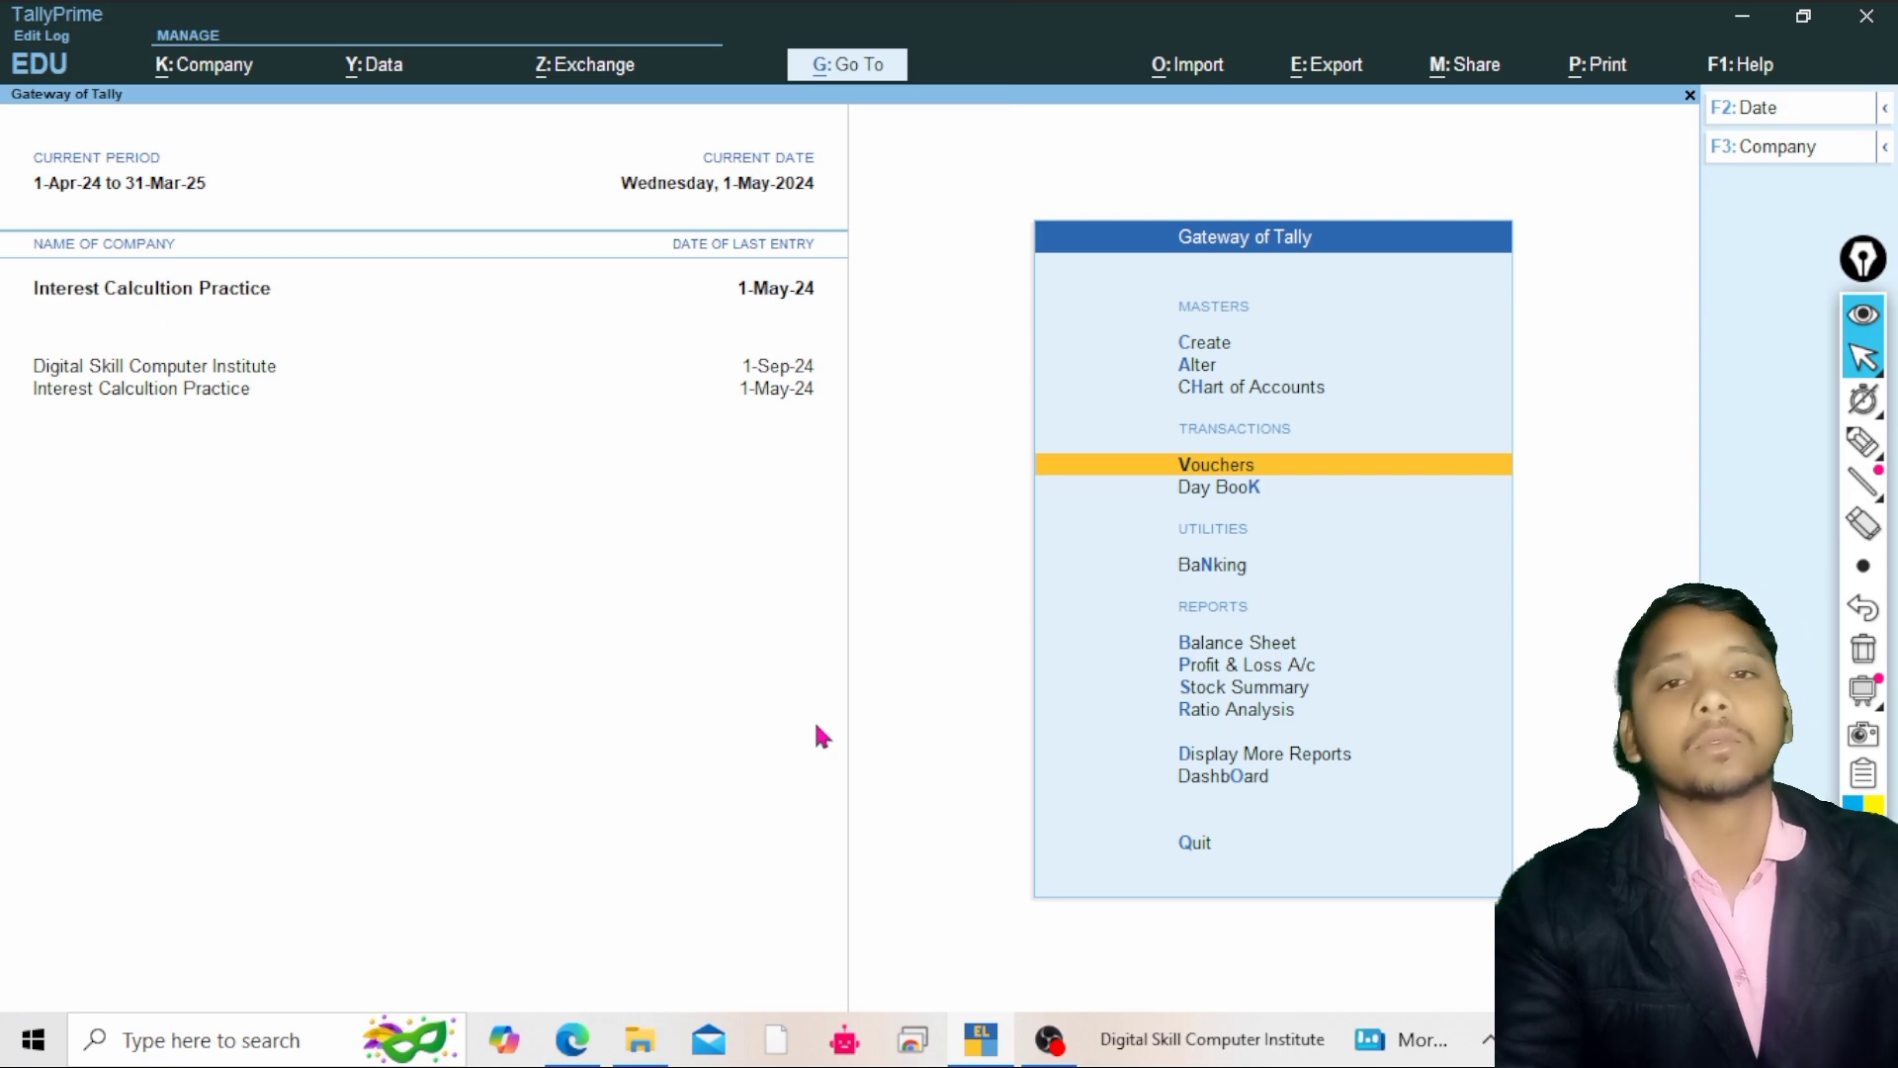
Open the Interest Receivable report from Interest Calculations under Statements of Accounts
key("Down")
key("Down")
key("Down")
key("Down")
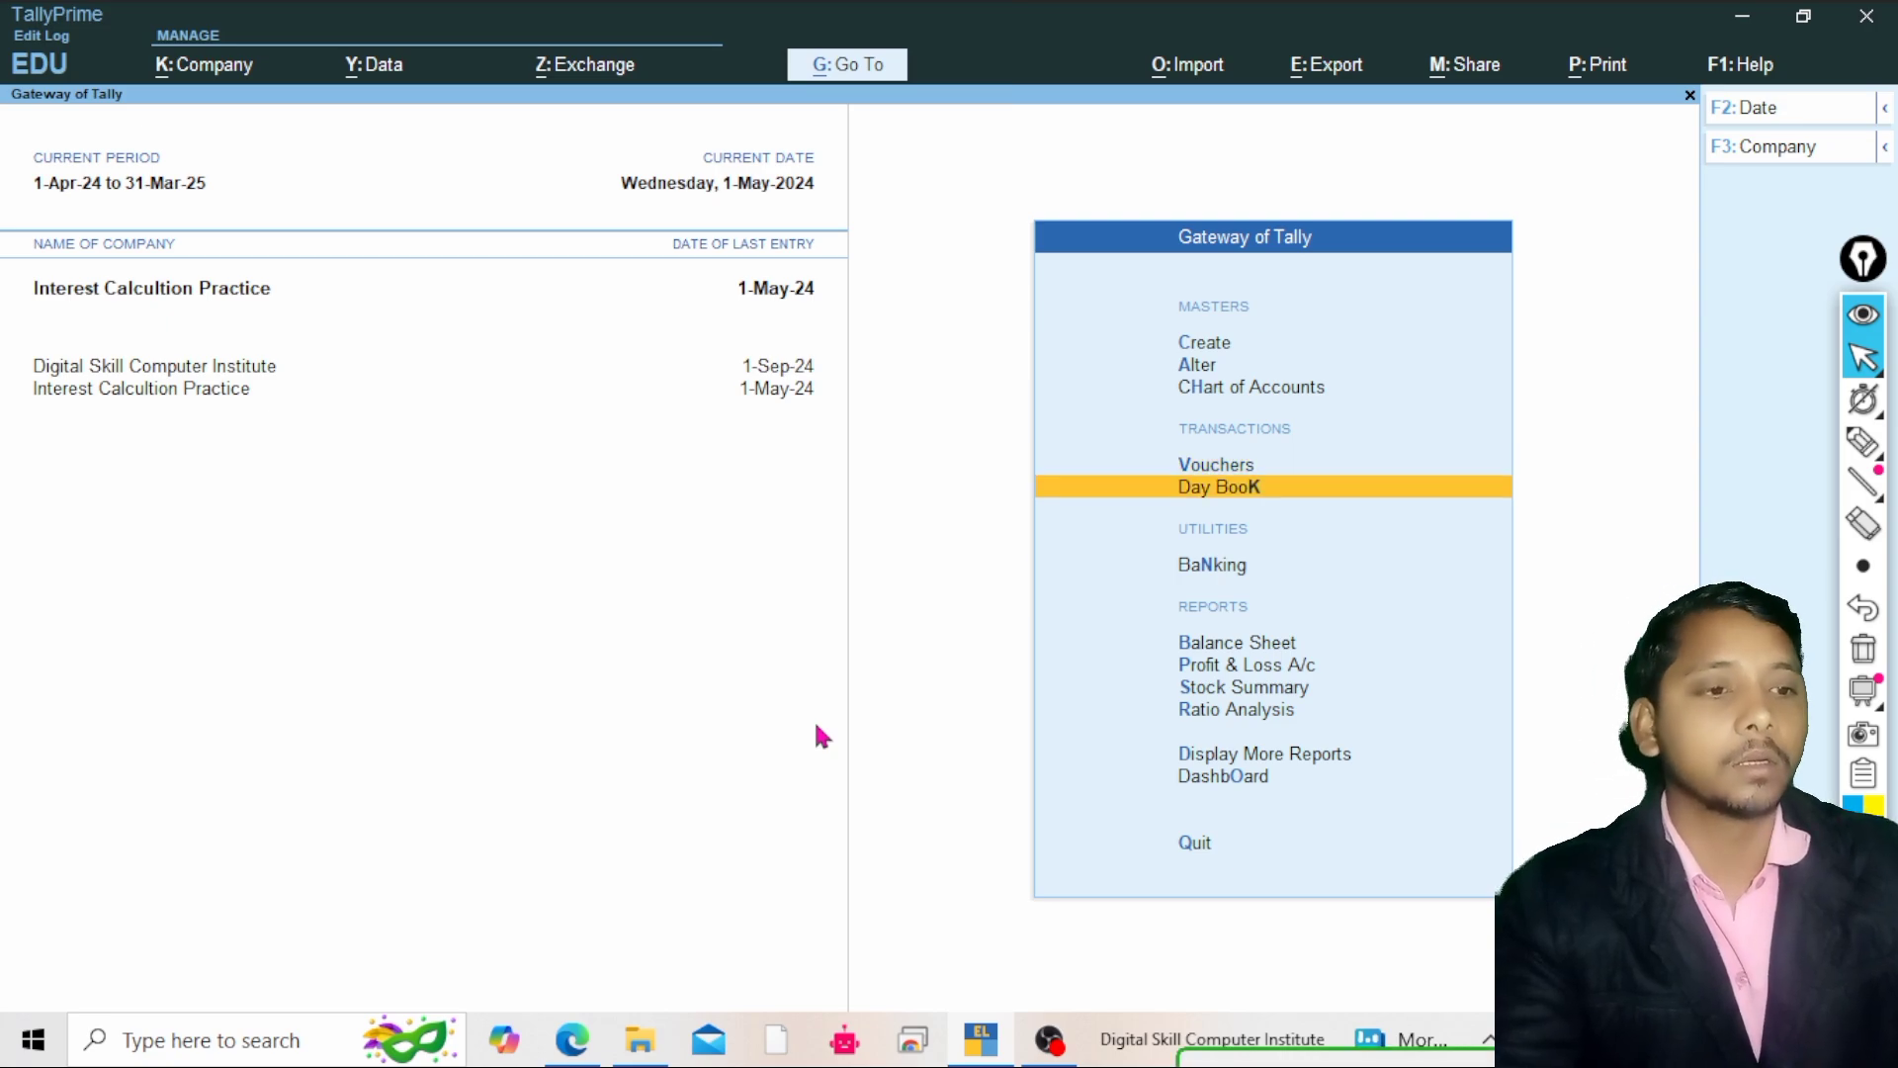
key("Down")
key("Down")
key("Down")
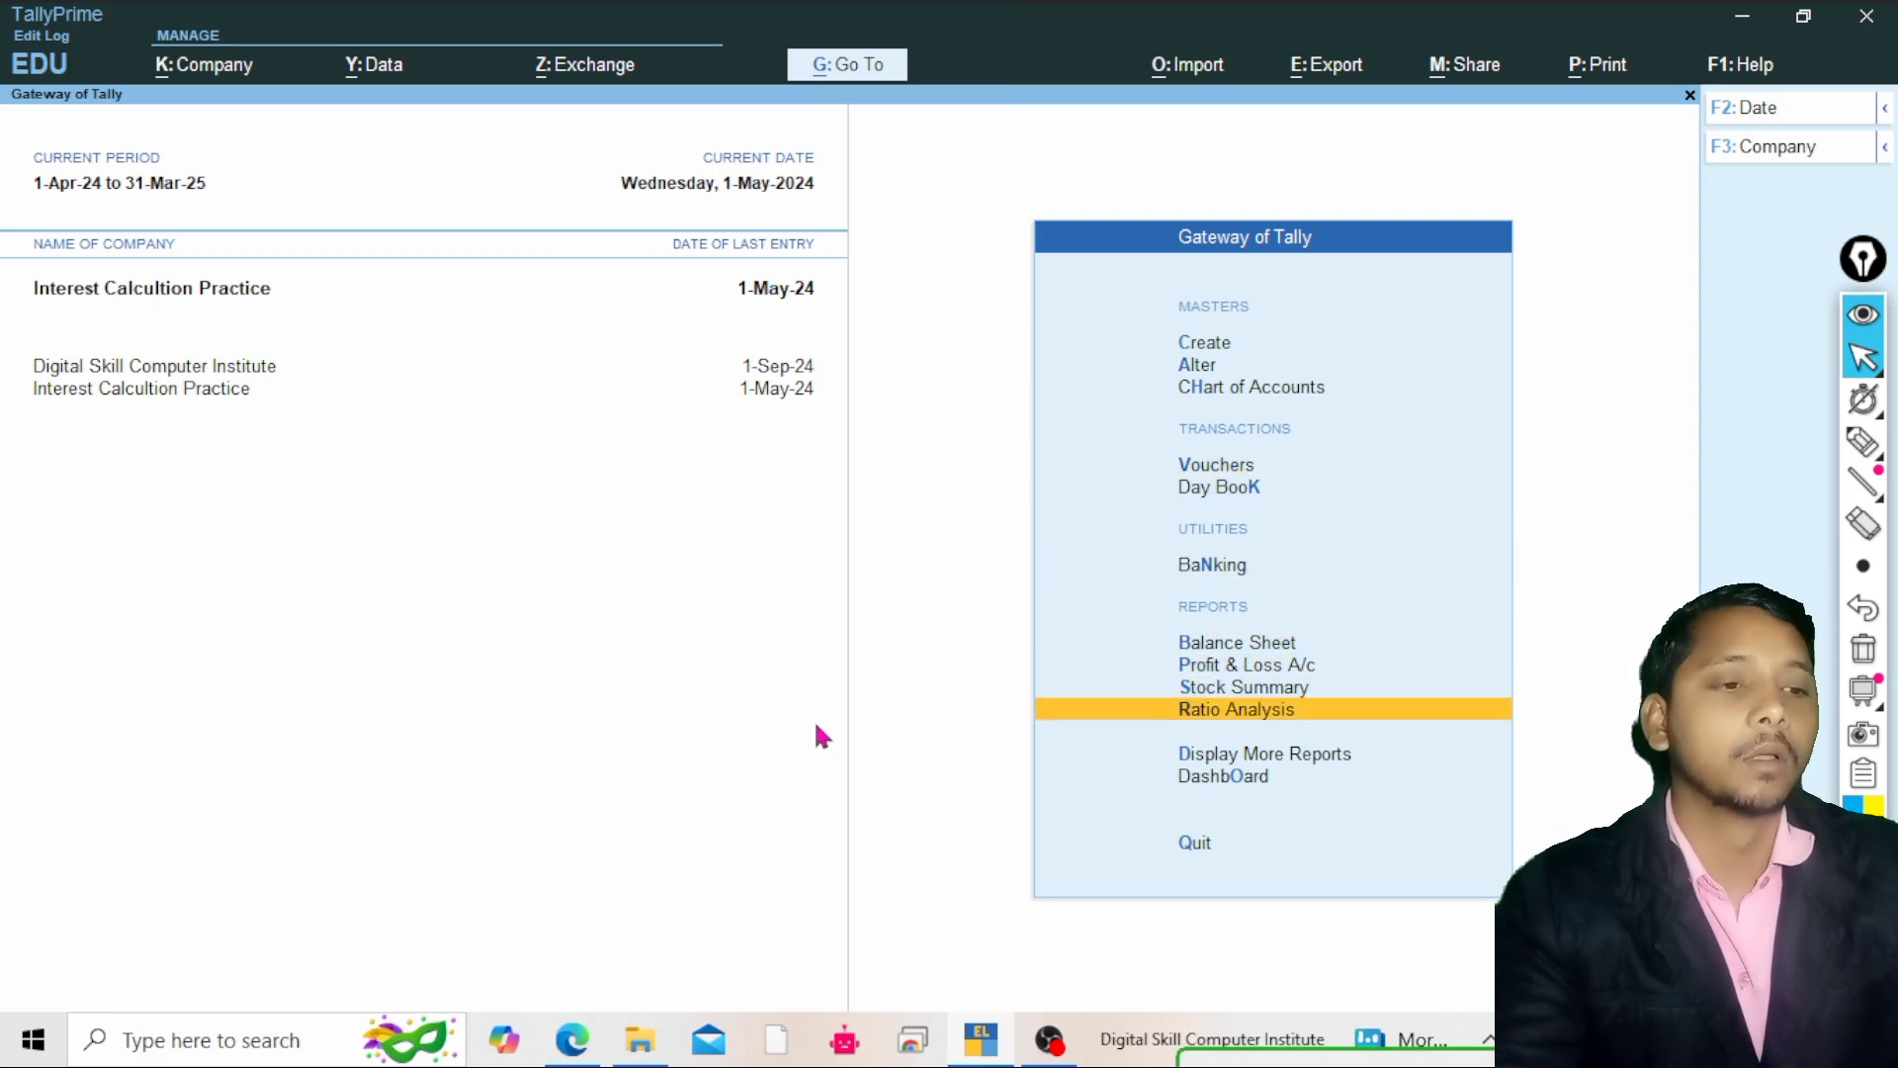
key("Down")
key("Up")
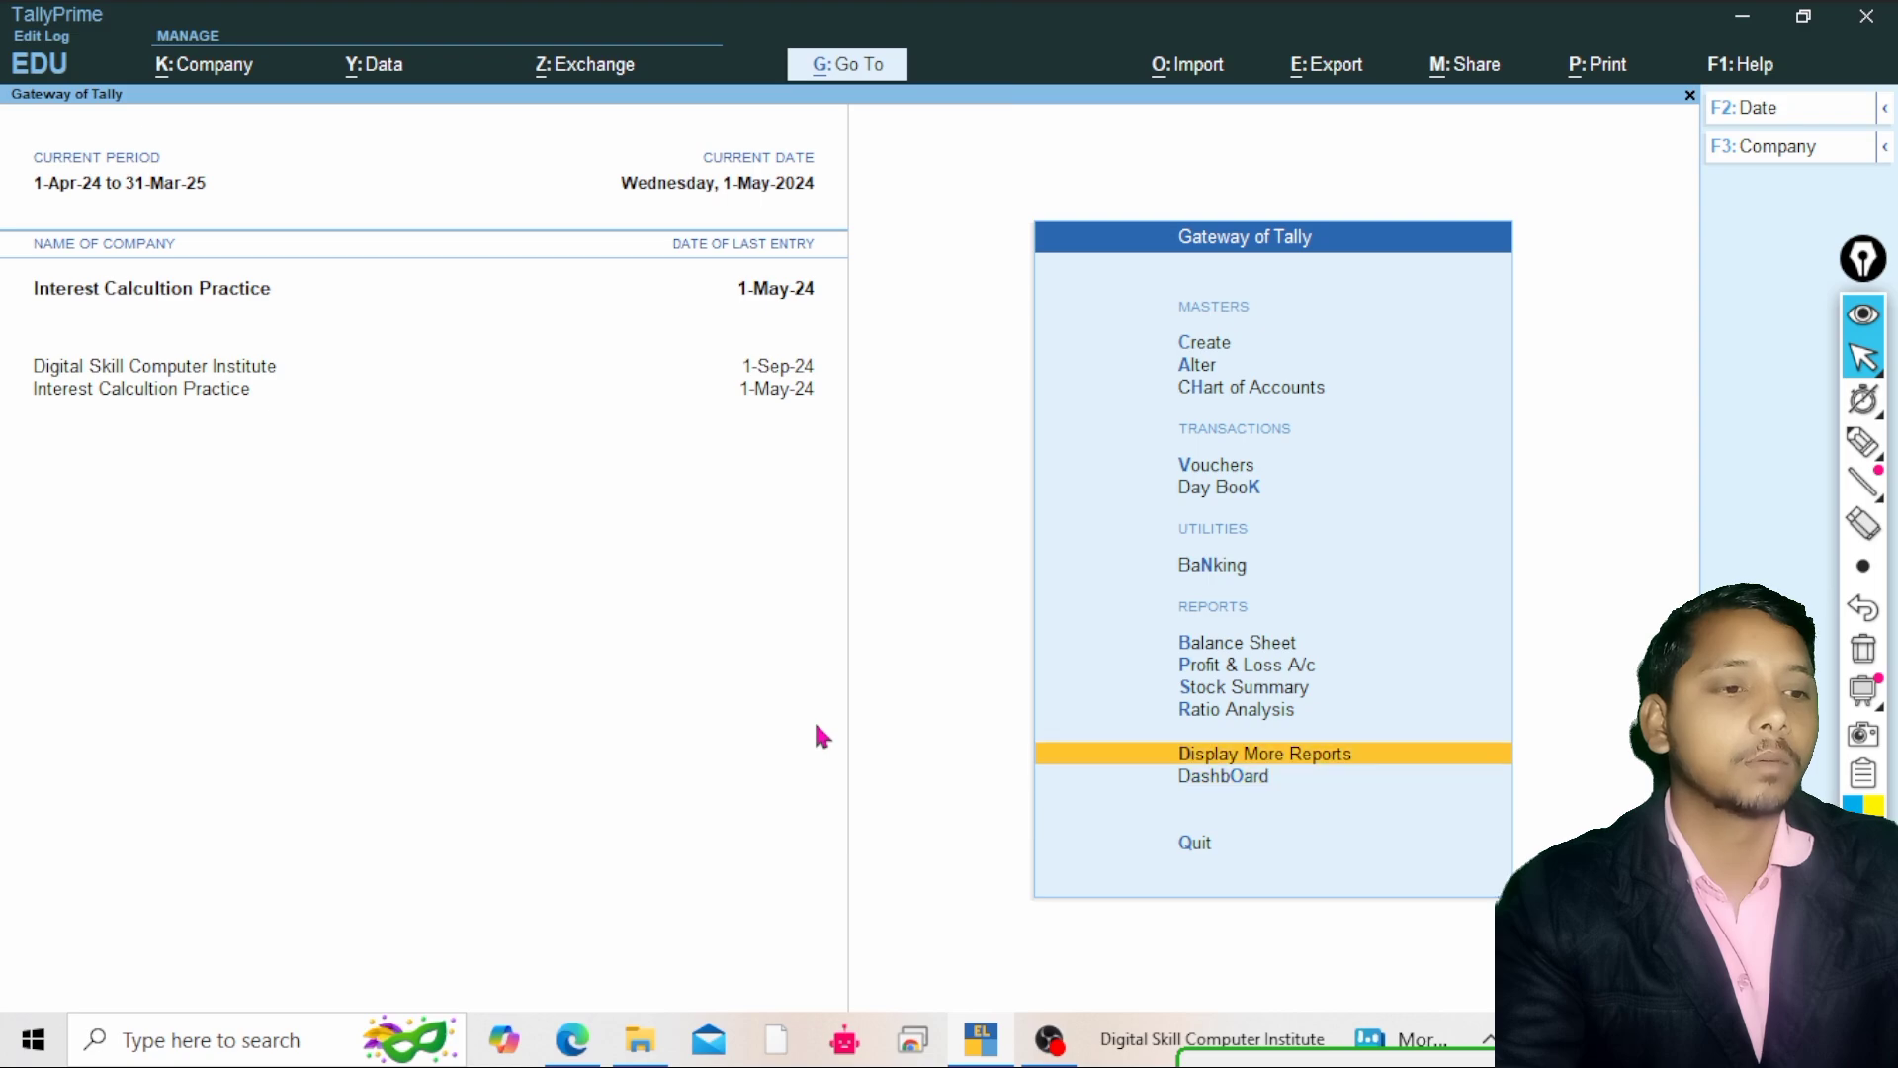
key("Return")
key("Down")
key("Down")
key("Down")
key("Down")
key("Down")
key("Down")
key("Down")
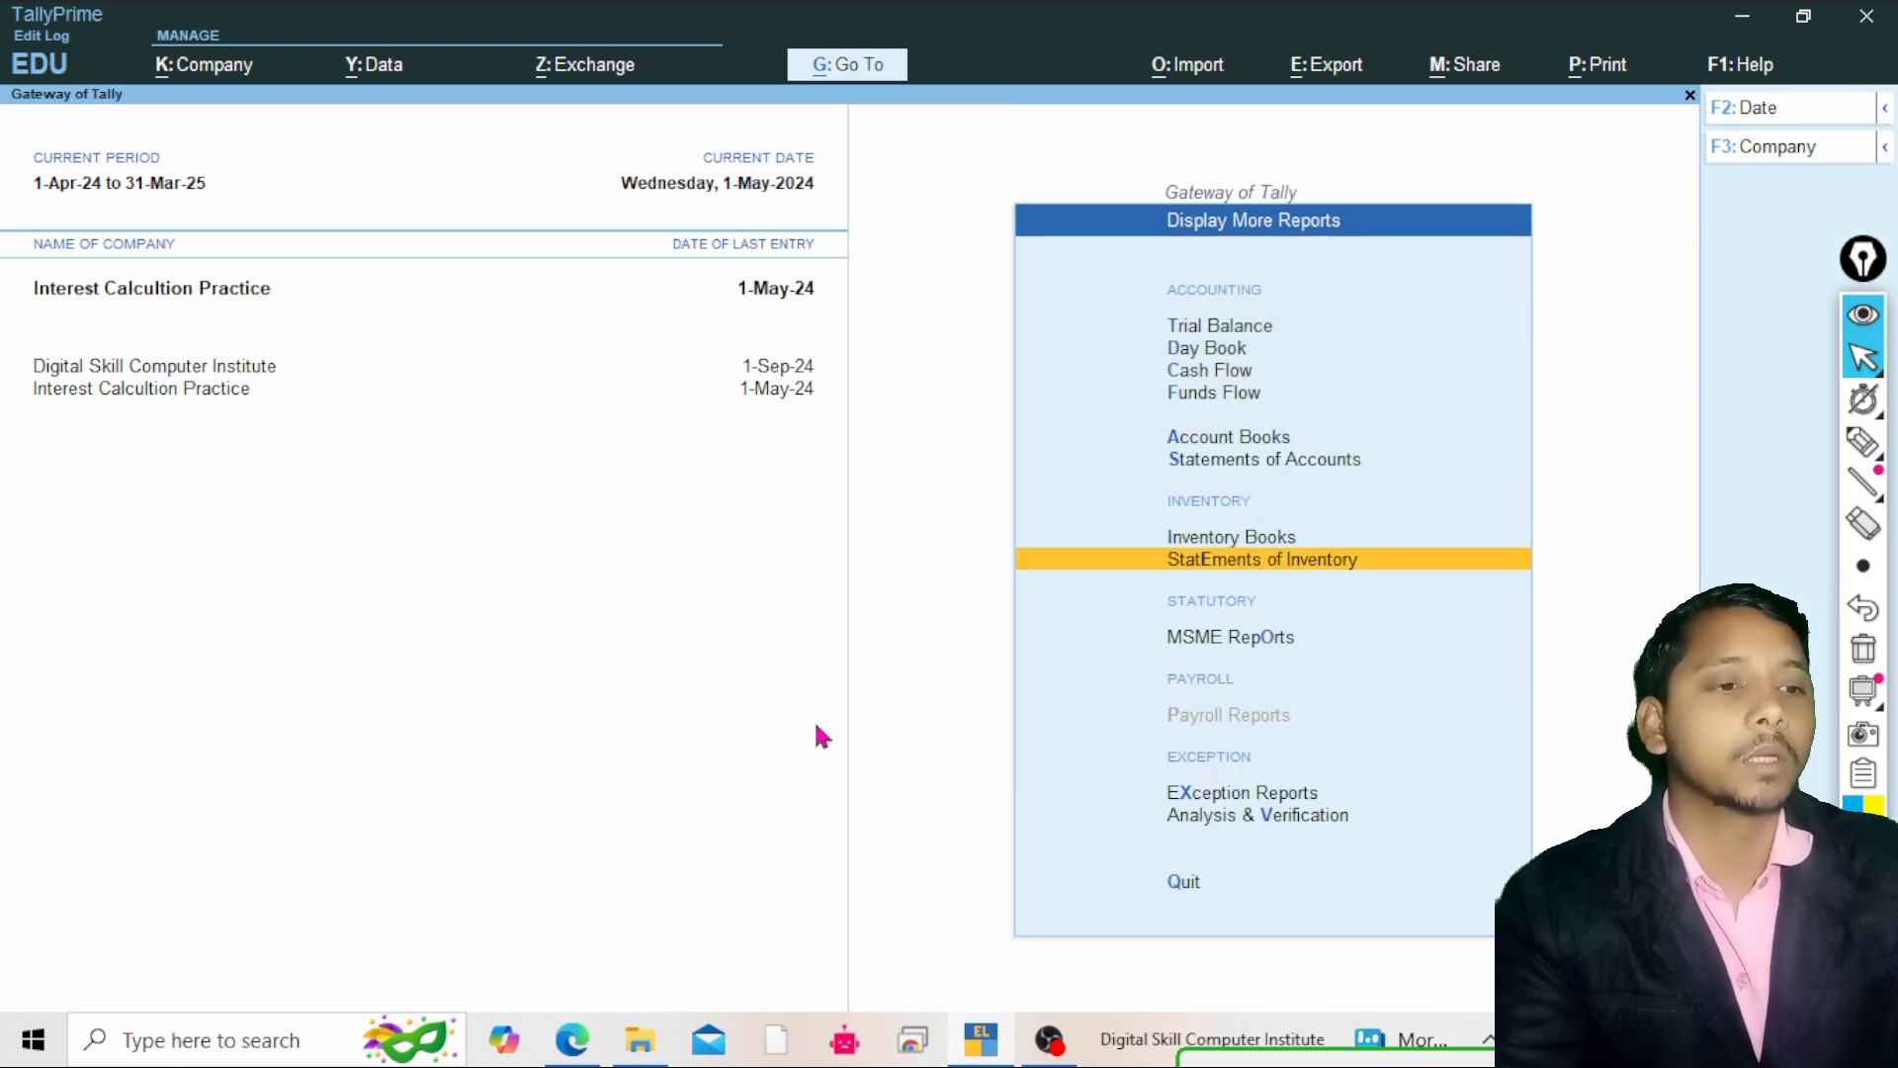
key("Up")
key("Up")
key("Up")
key("Down")
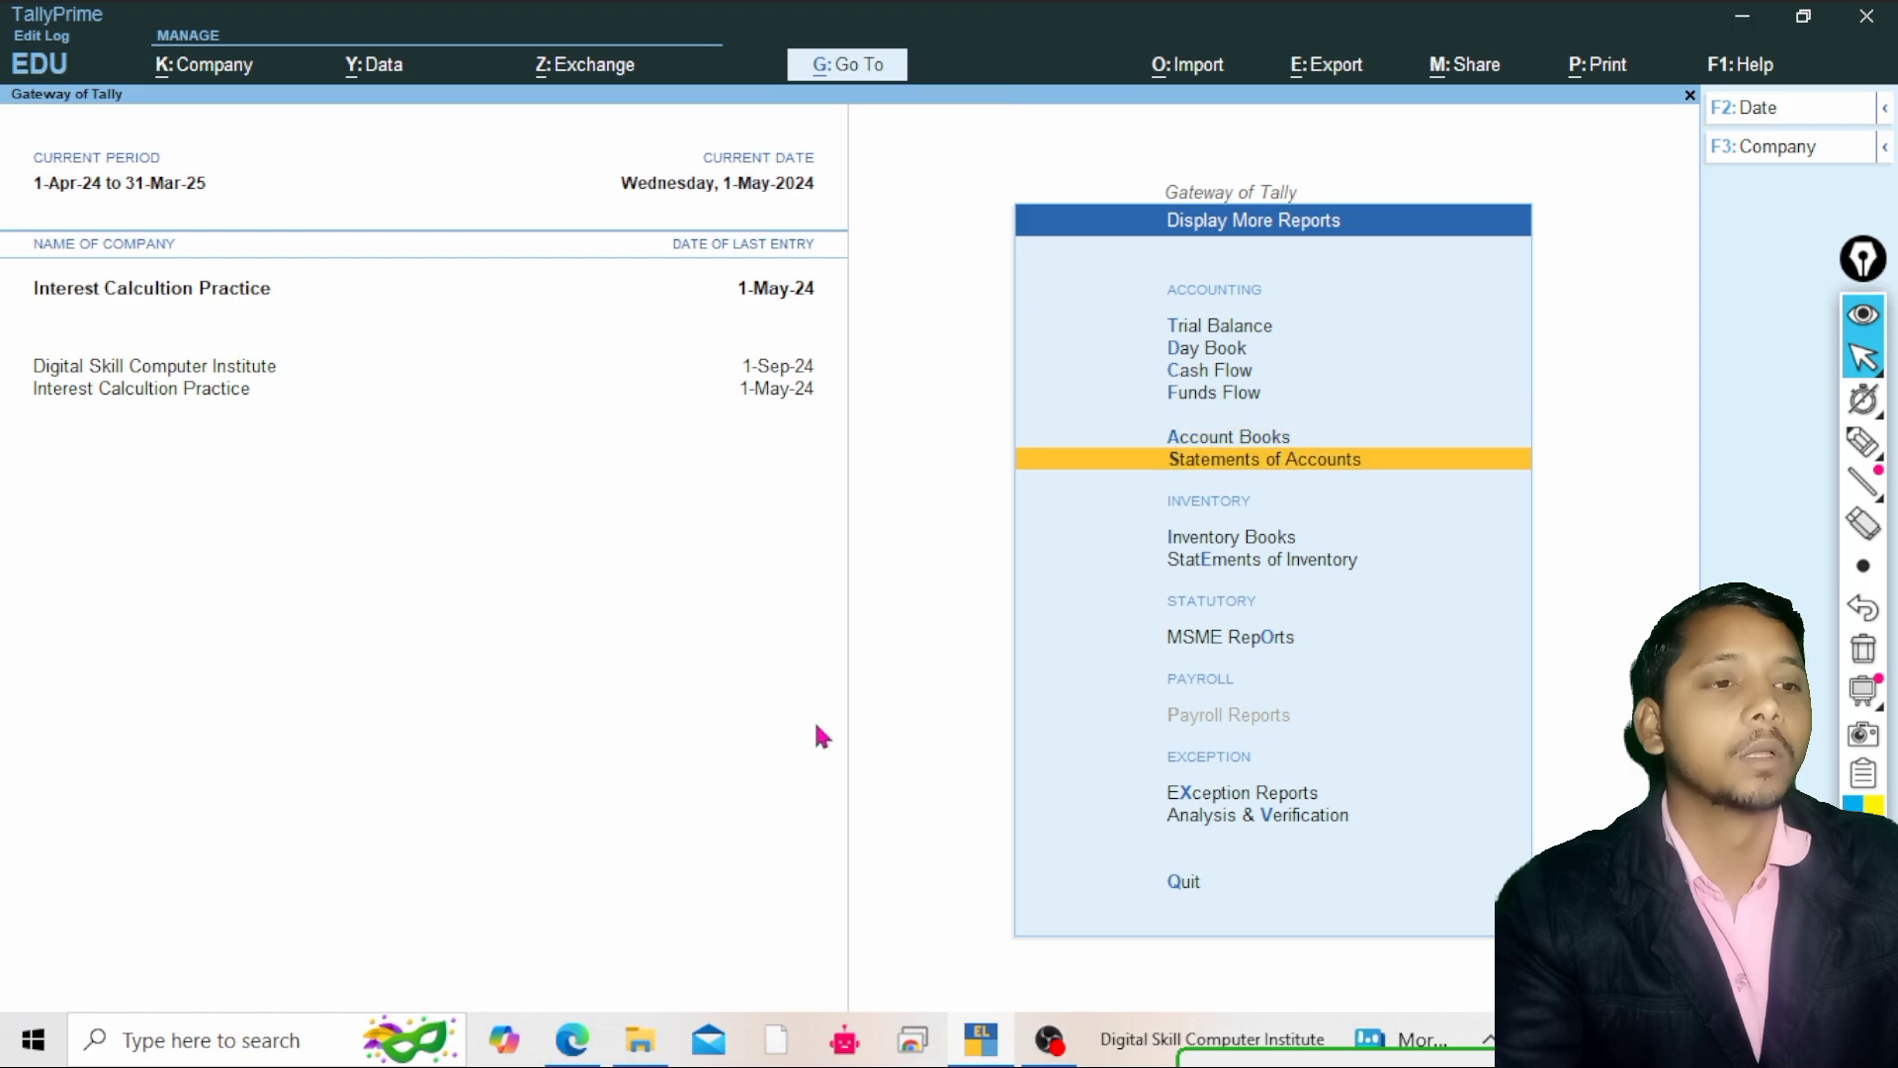
key("Return")
key("Down")
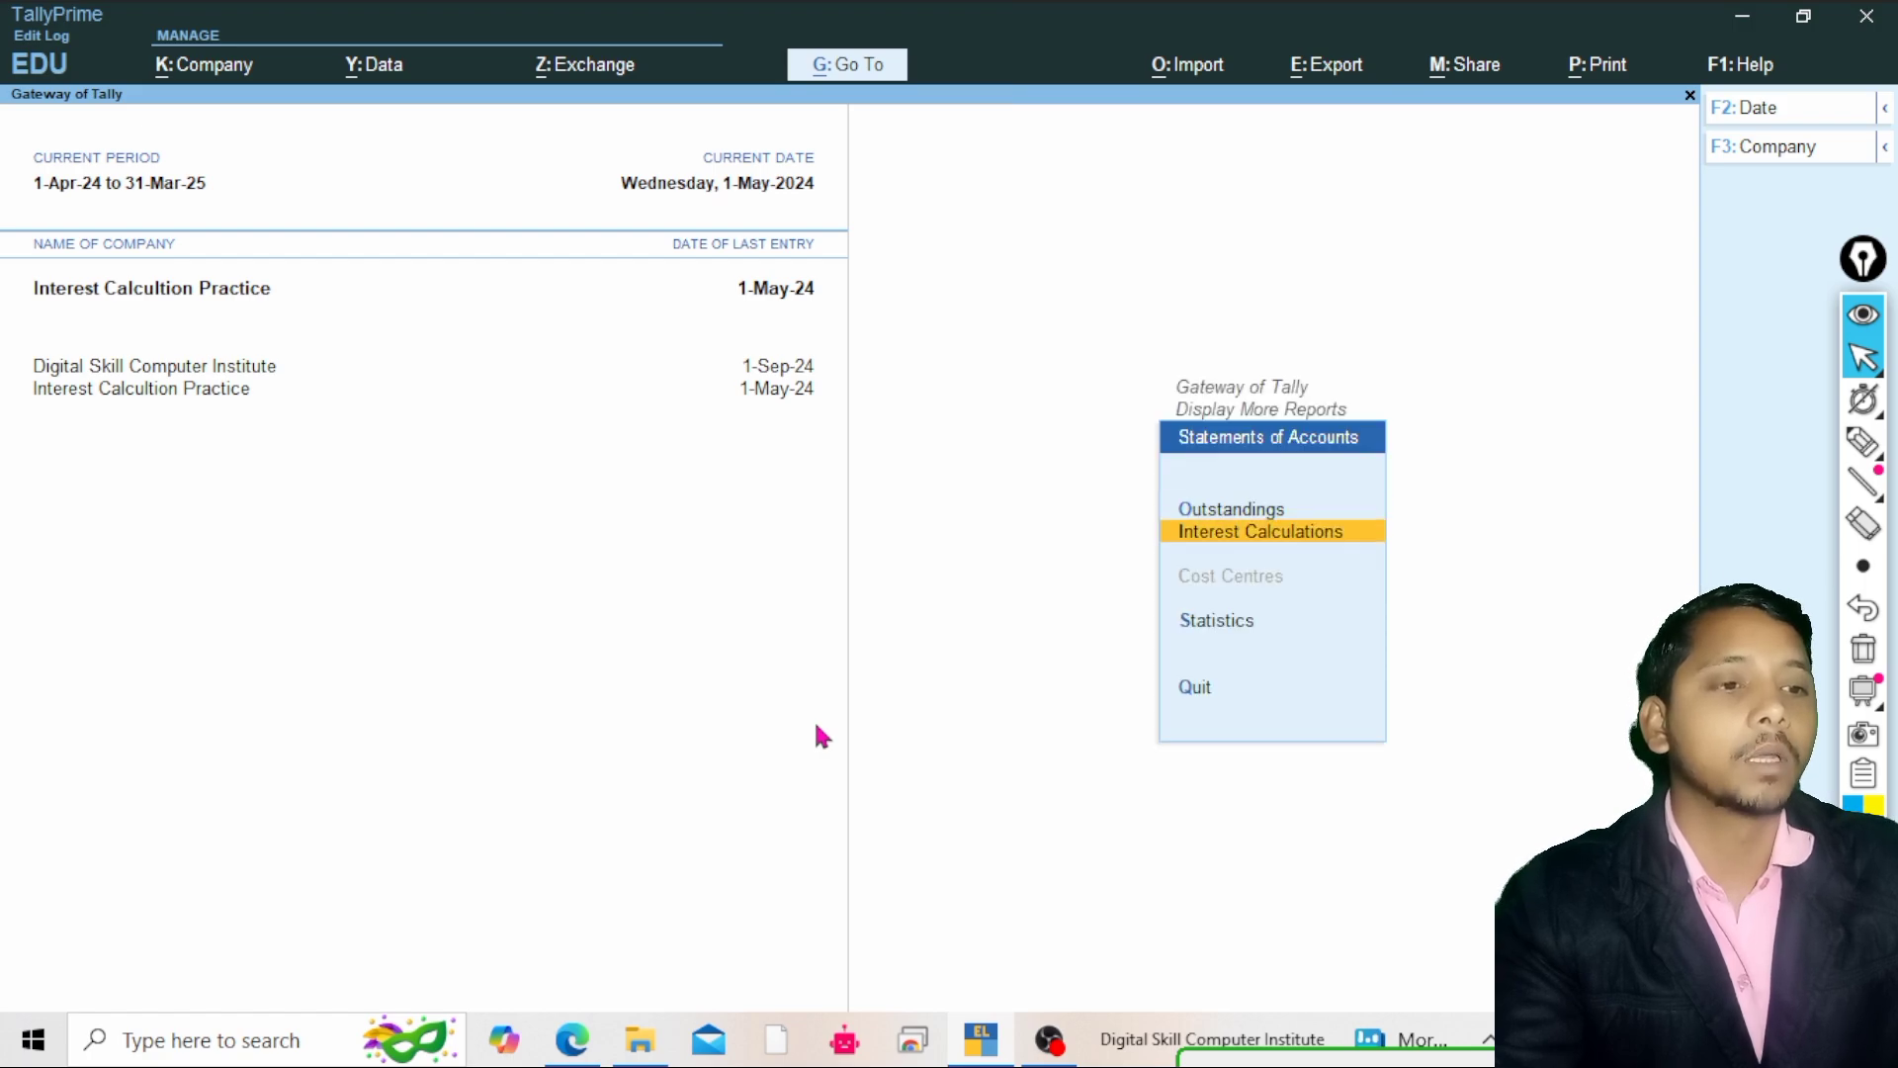
key("Return")
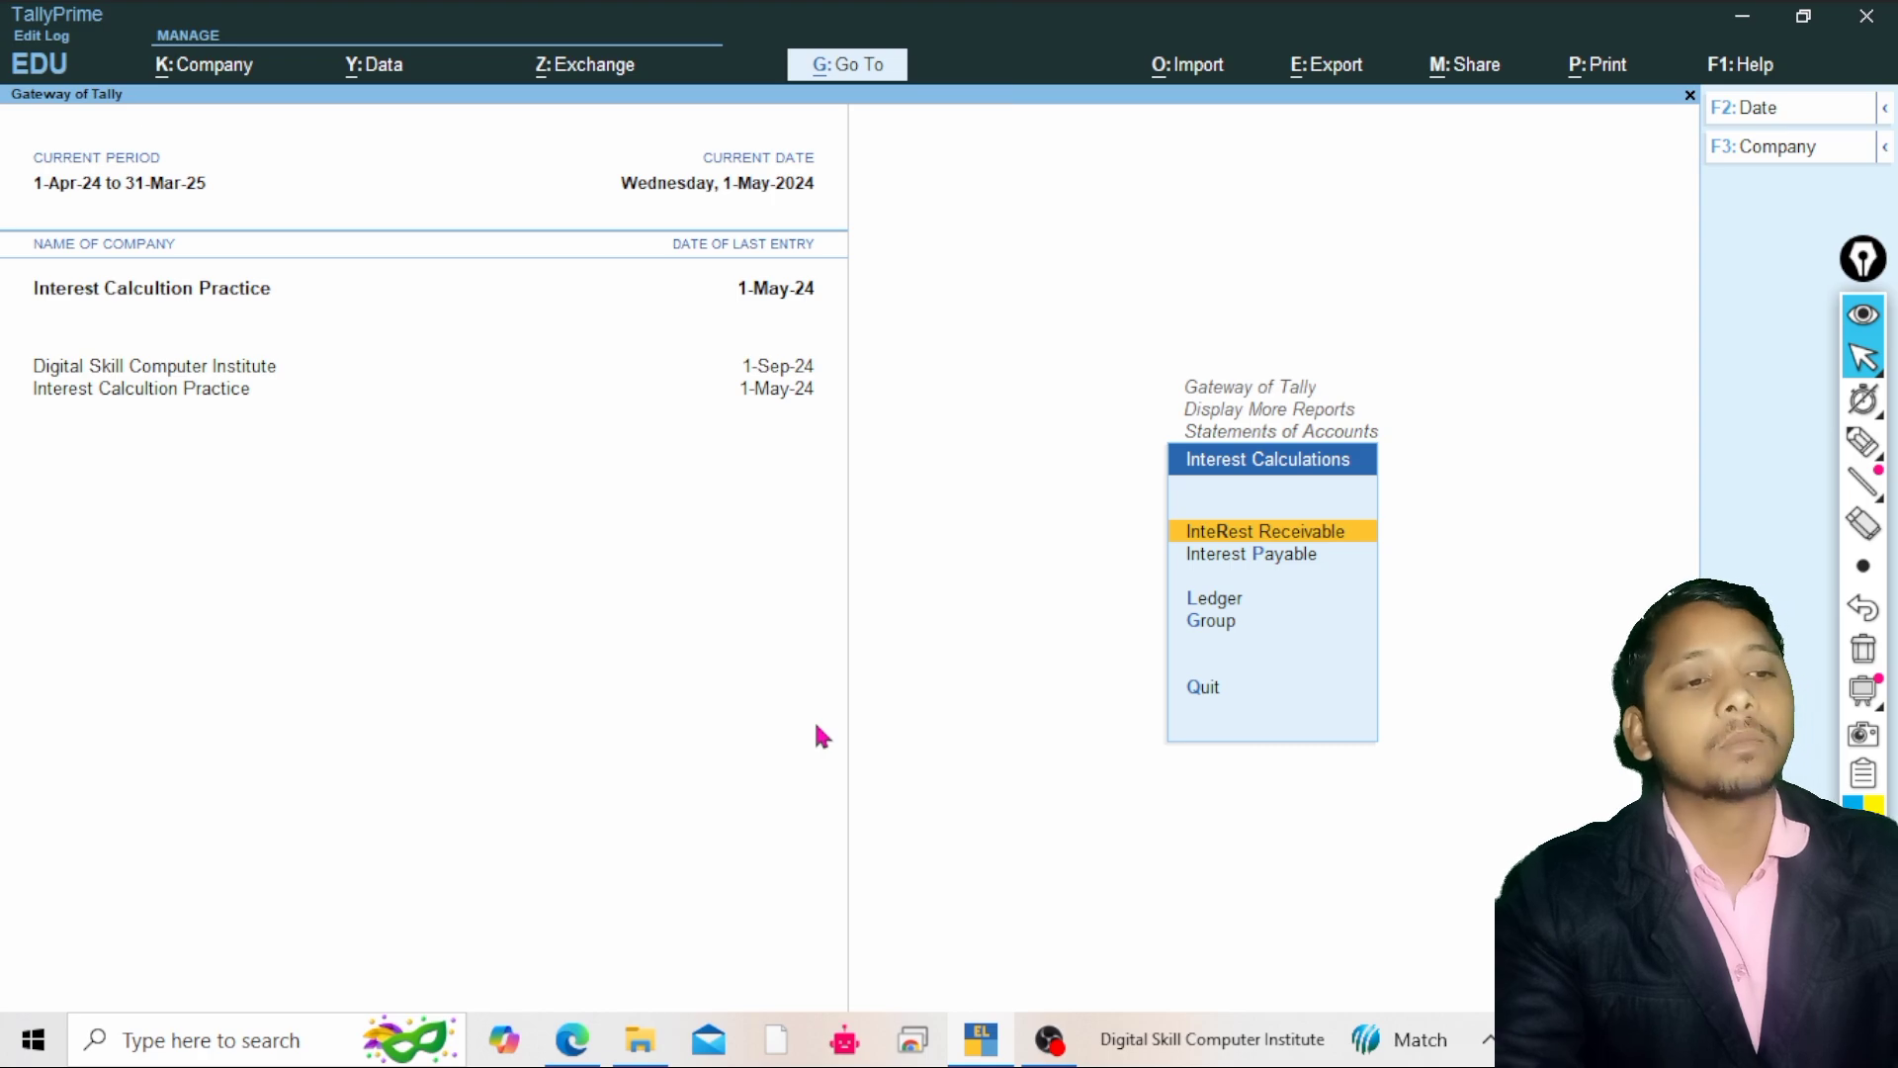
key("Return")
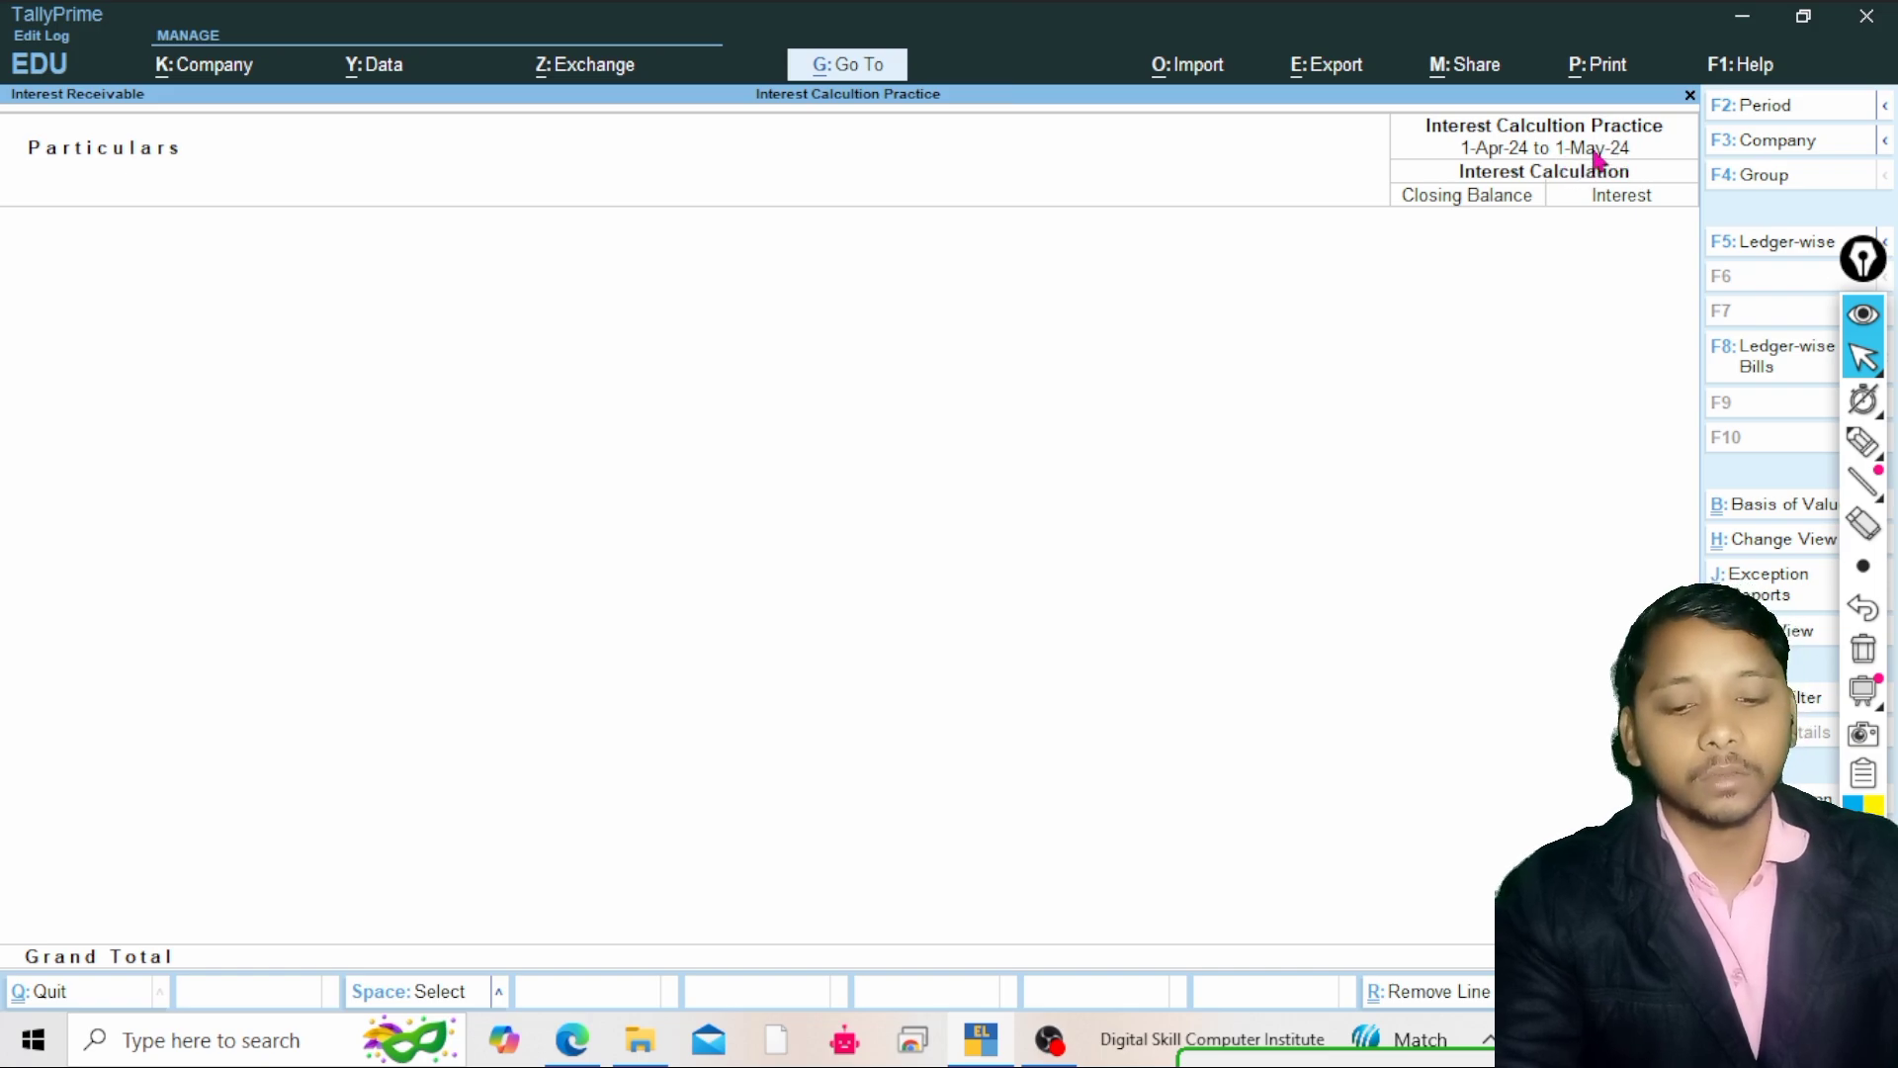
Set the report period from 1-5-2024 to 1-7-2024 and drill into Current Assets to show Sundry Debtors
key("F2")
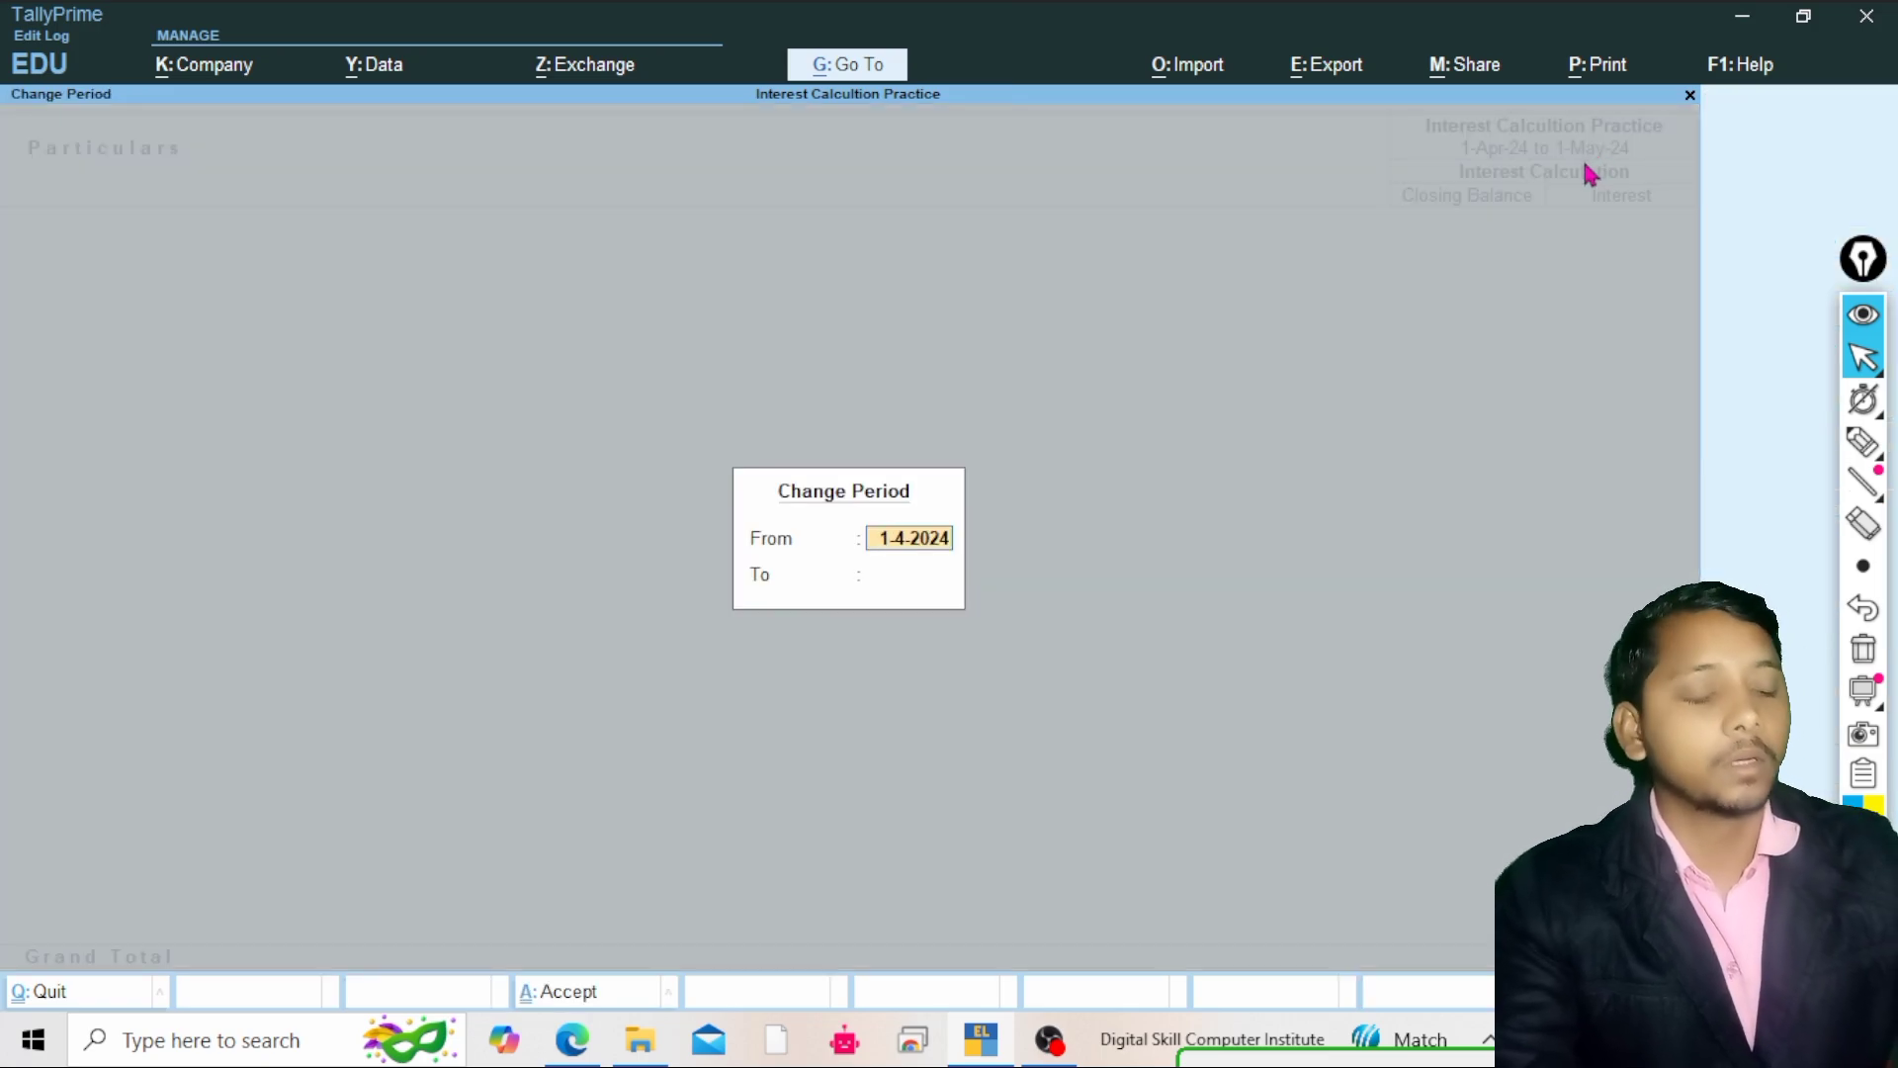
key("BackSpace")
type("1")
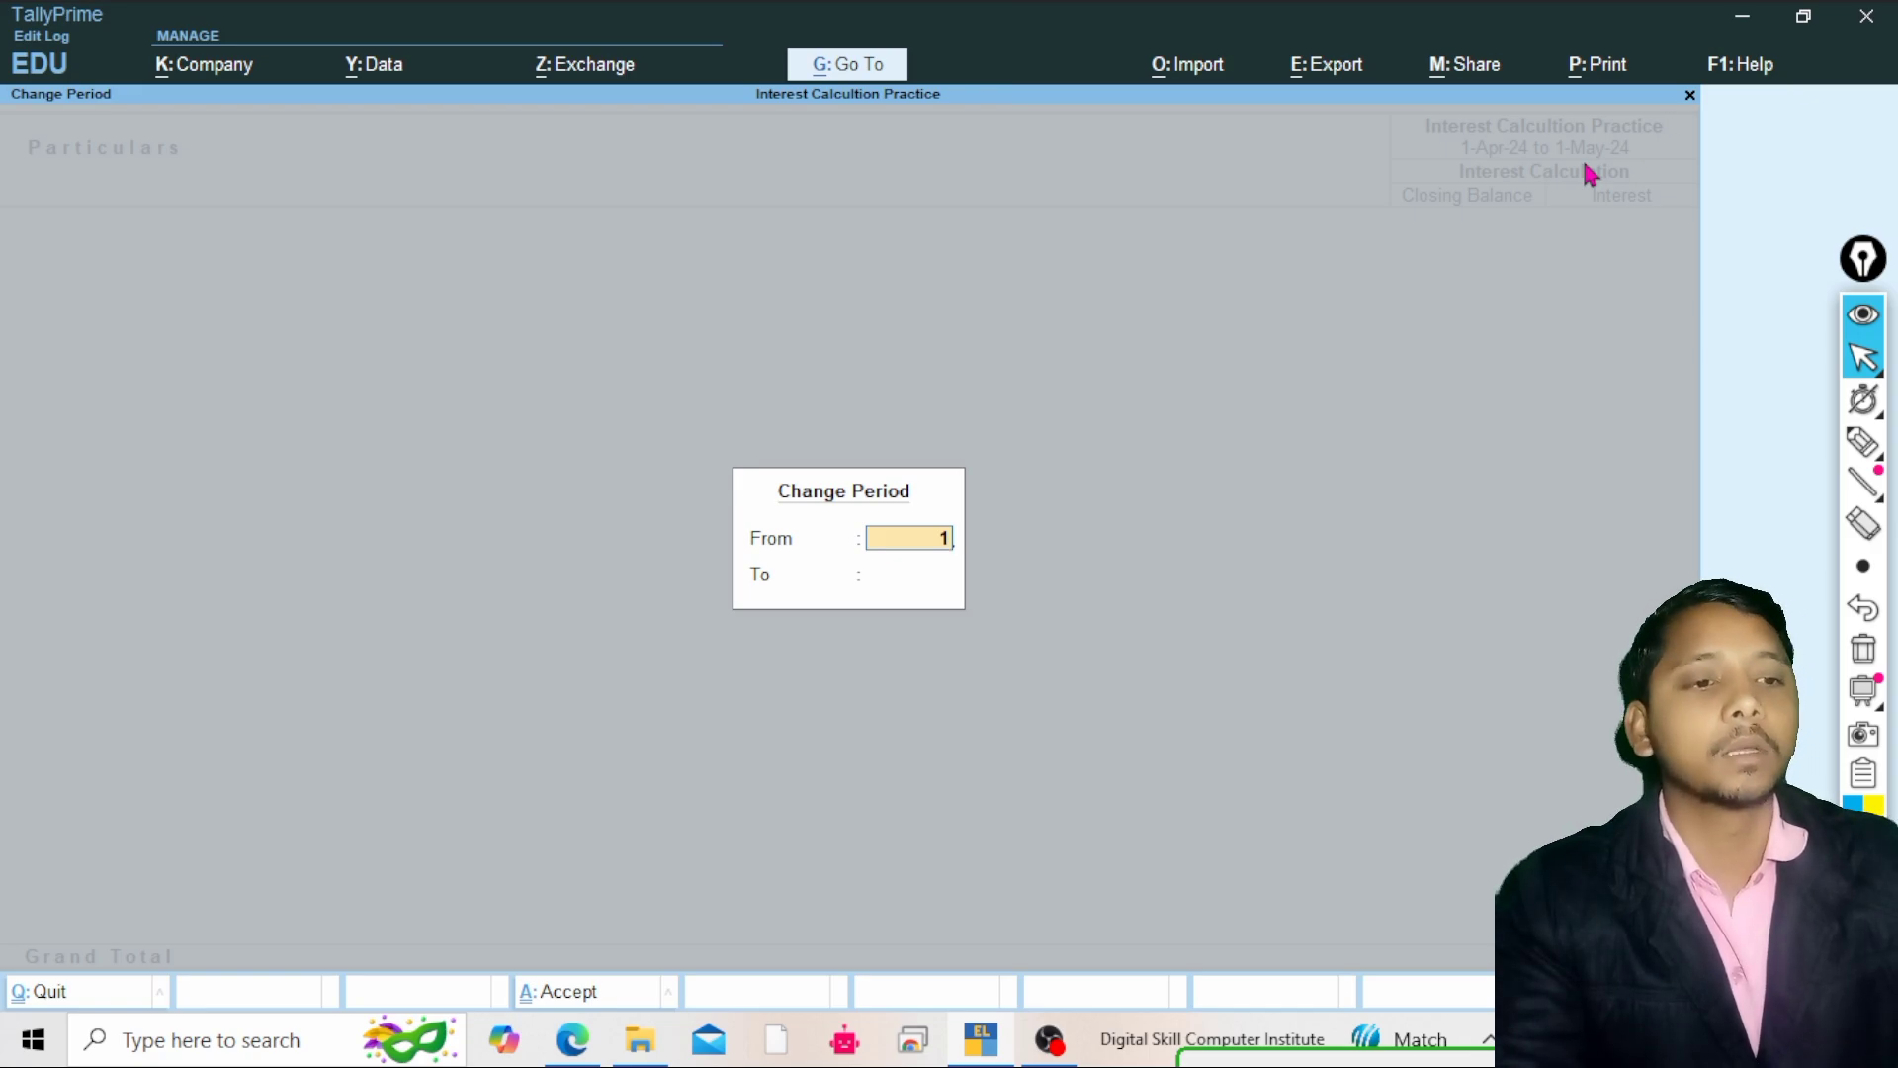
type("-5-2024")
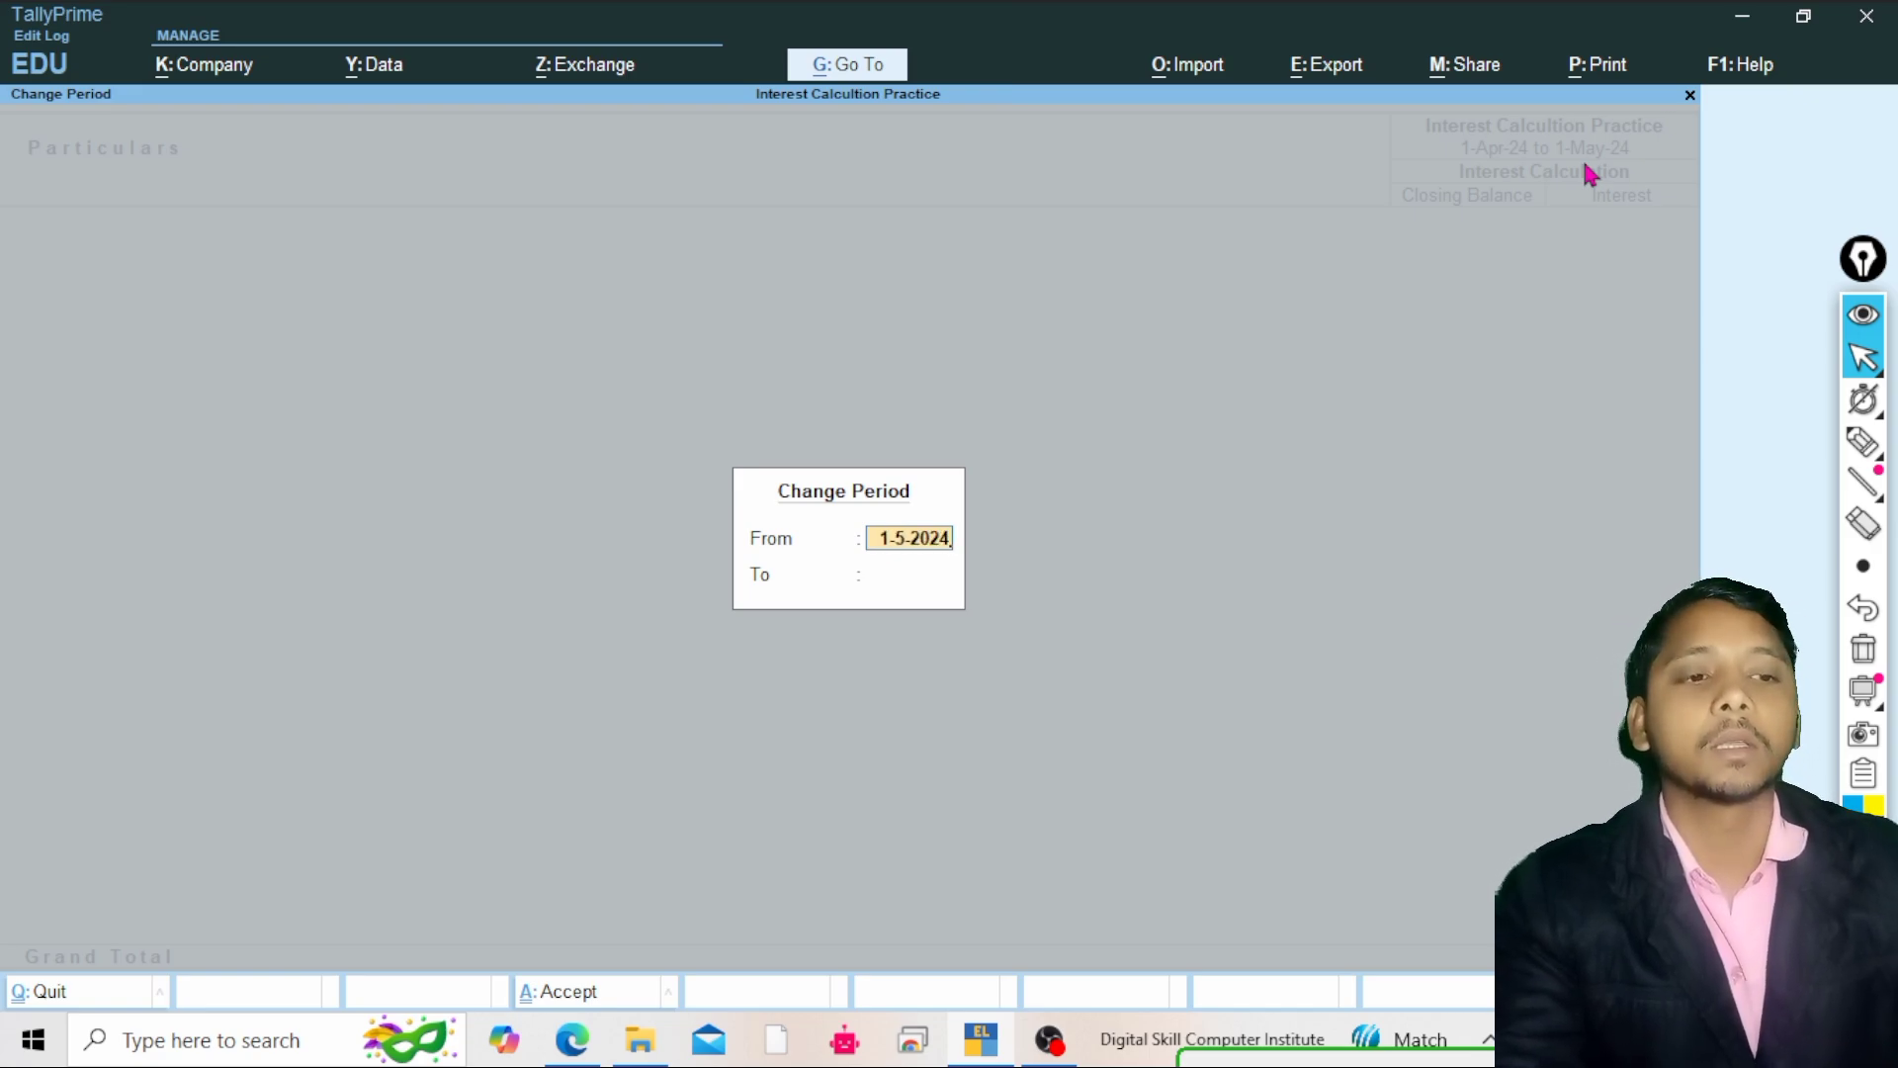
key("Return")
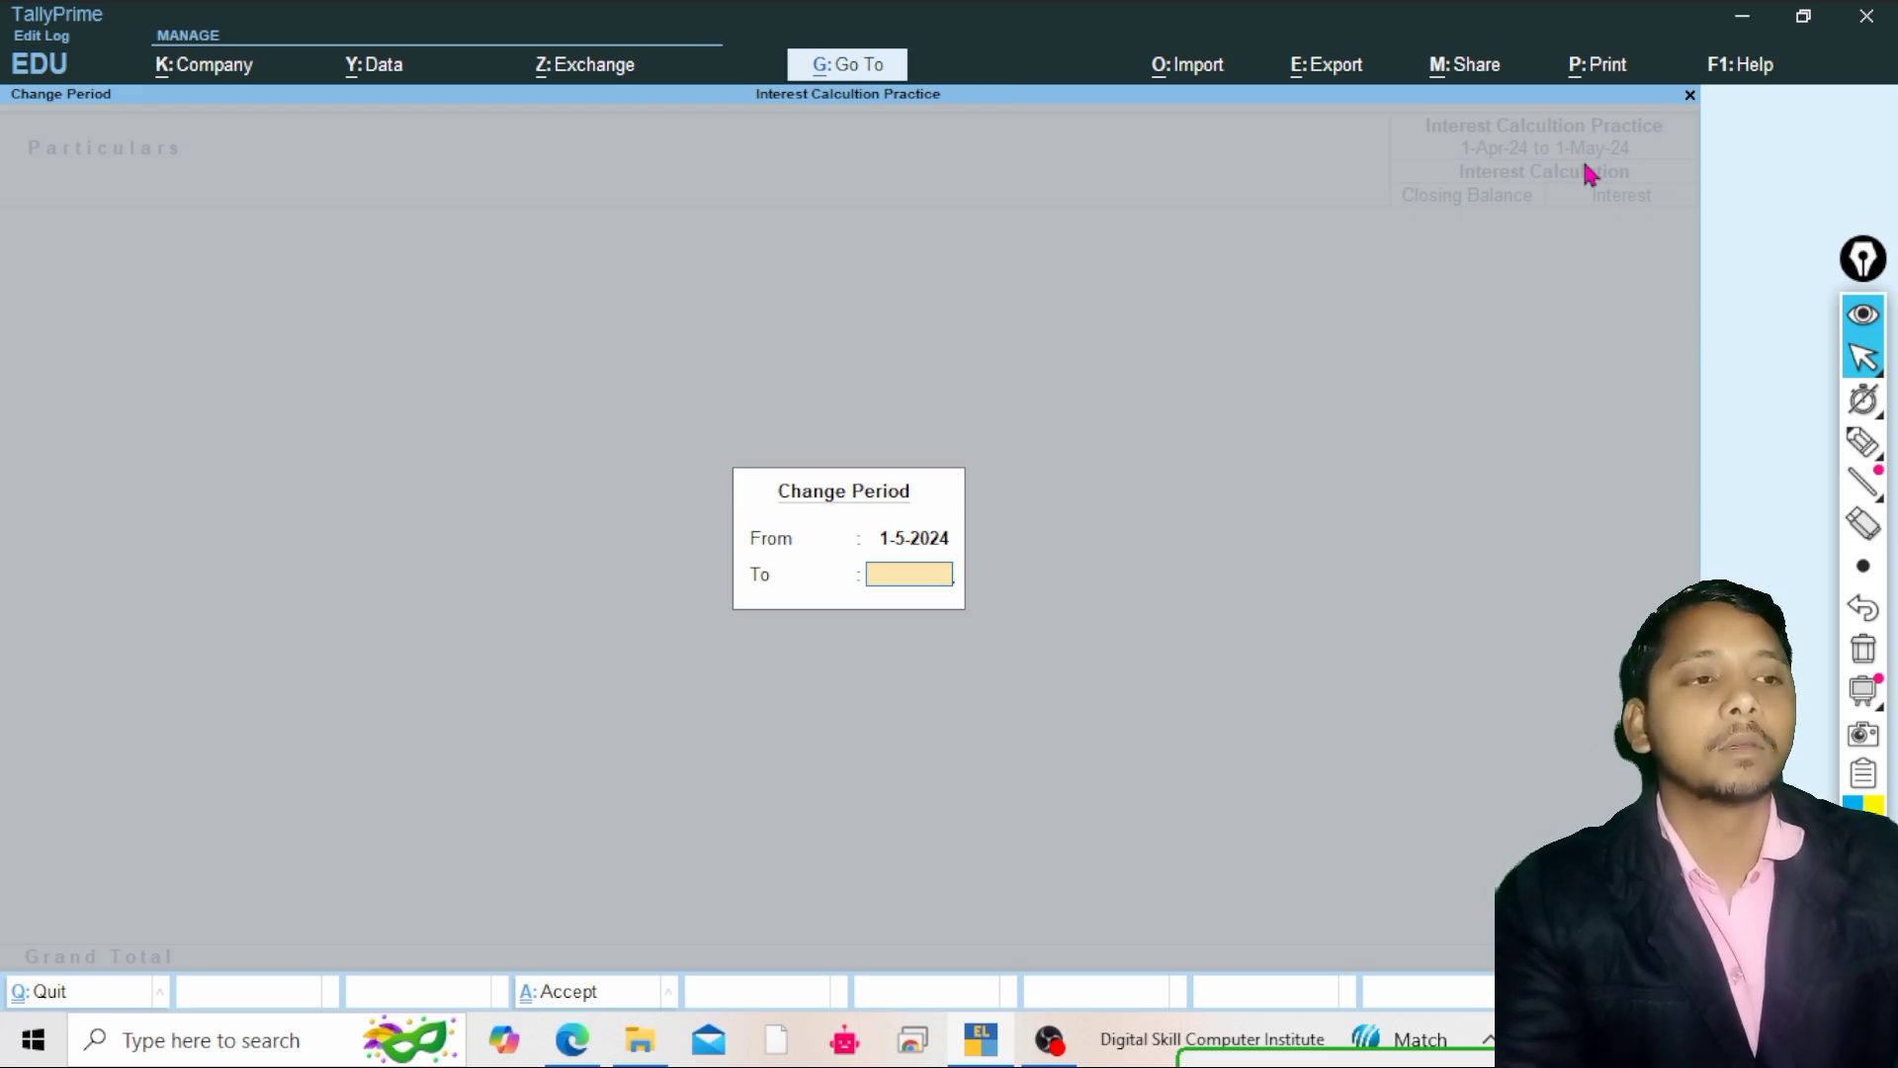
type("30")
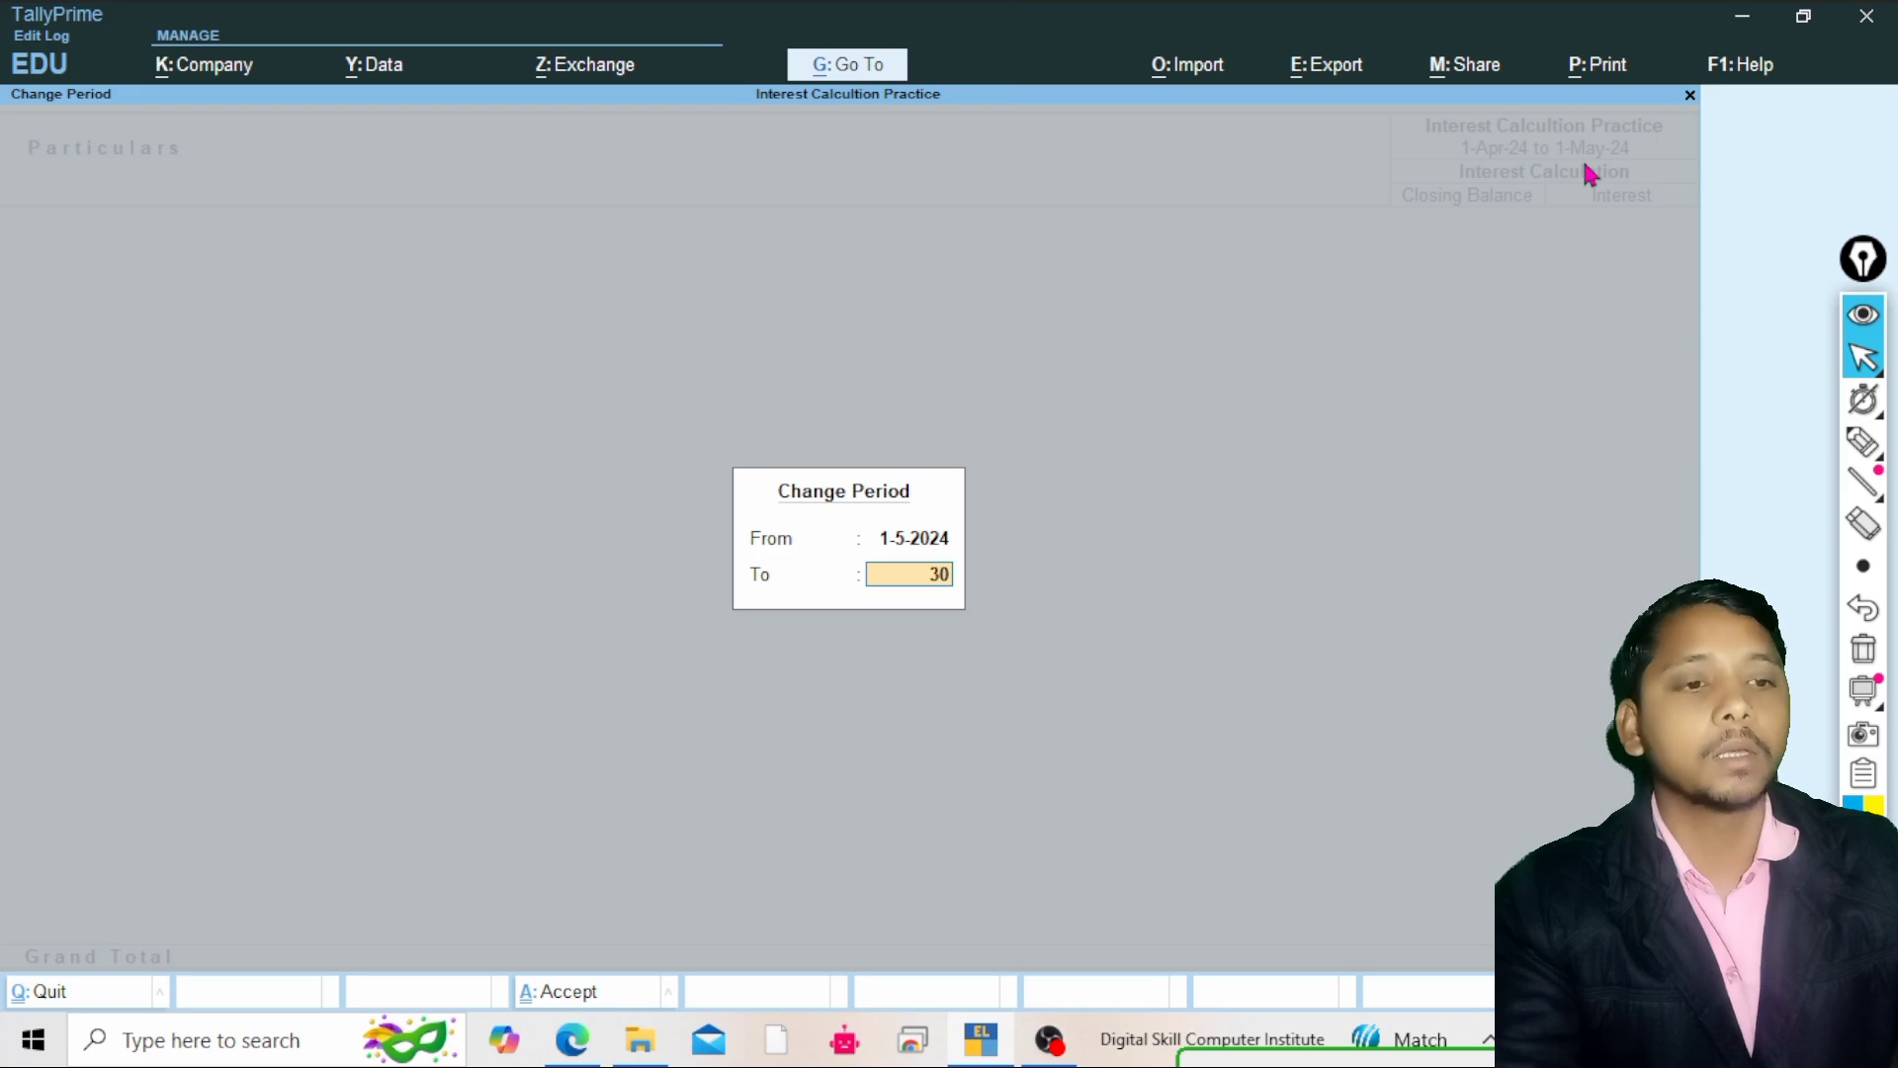
type("-")
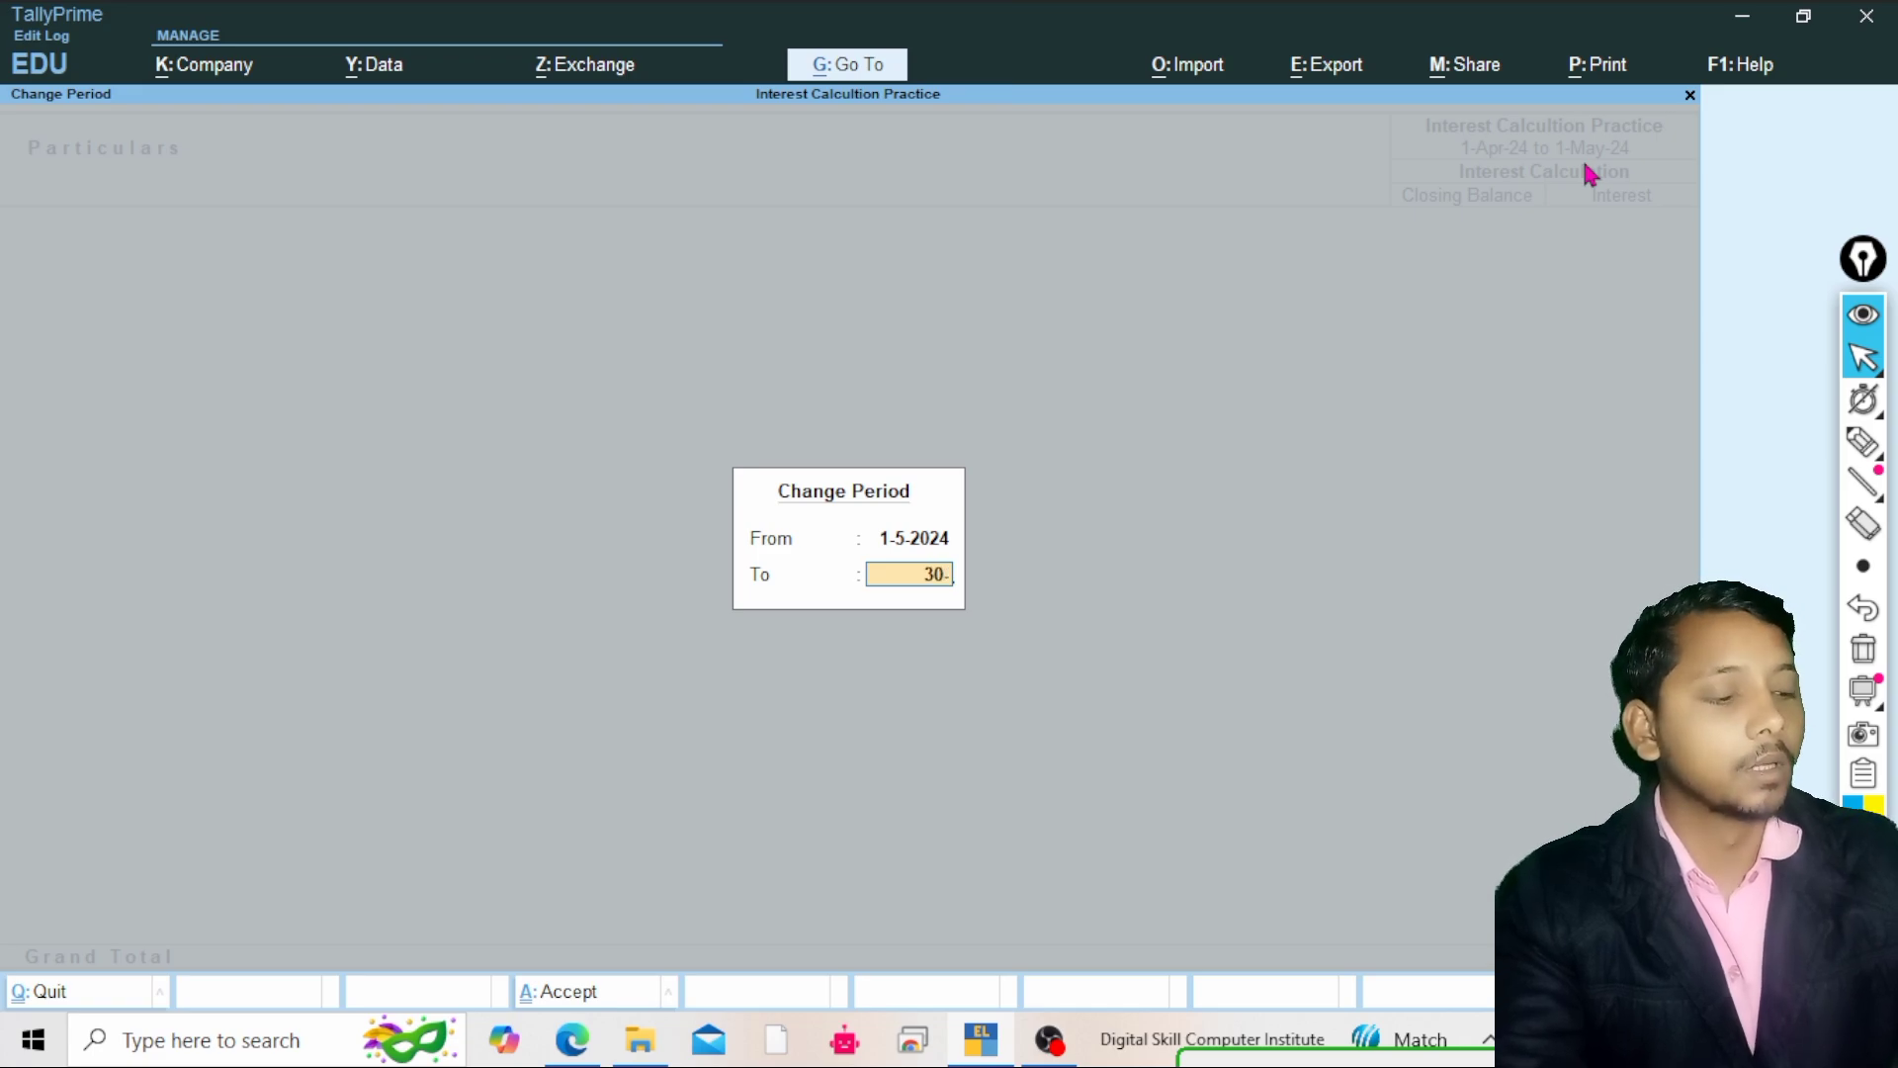
type("7-")
key("BackSpace")
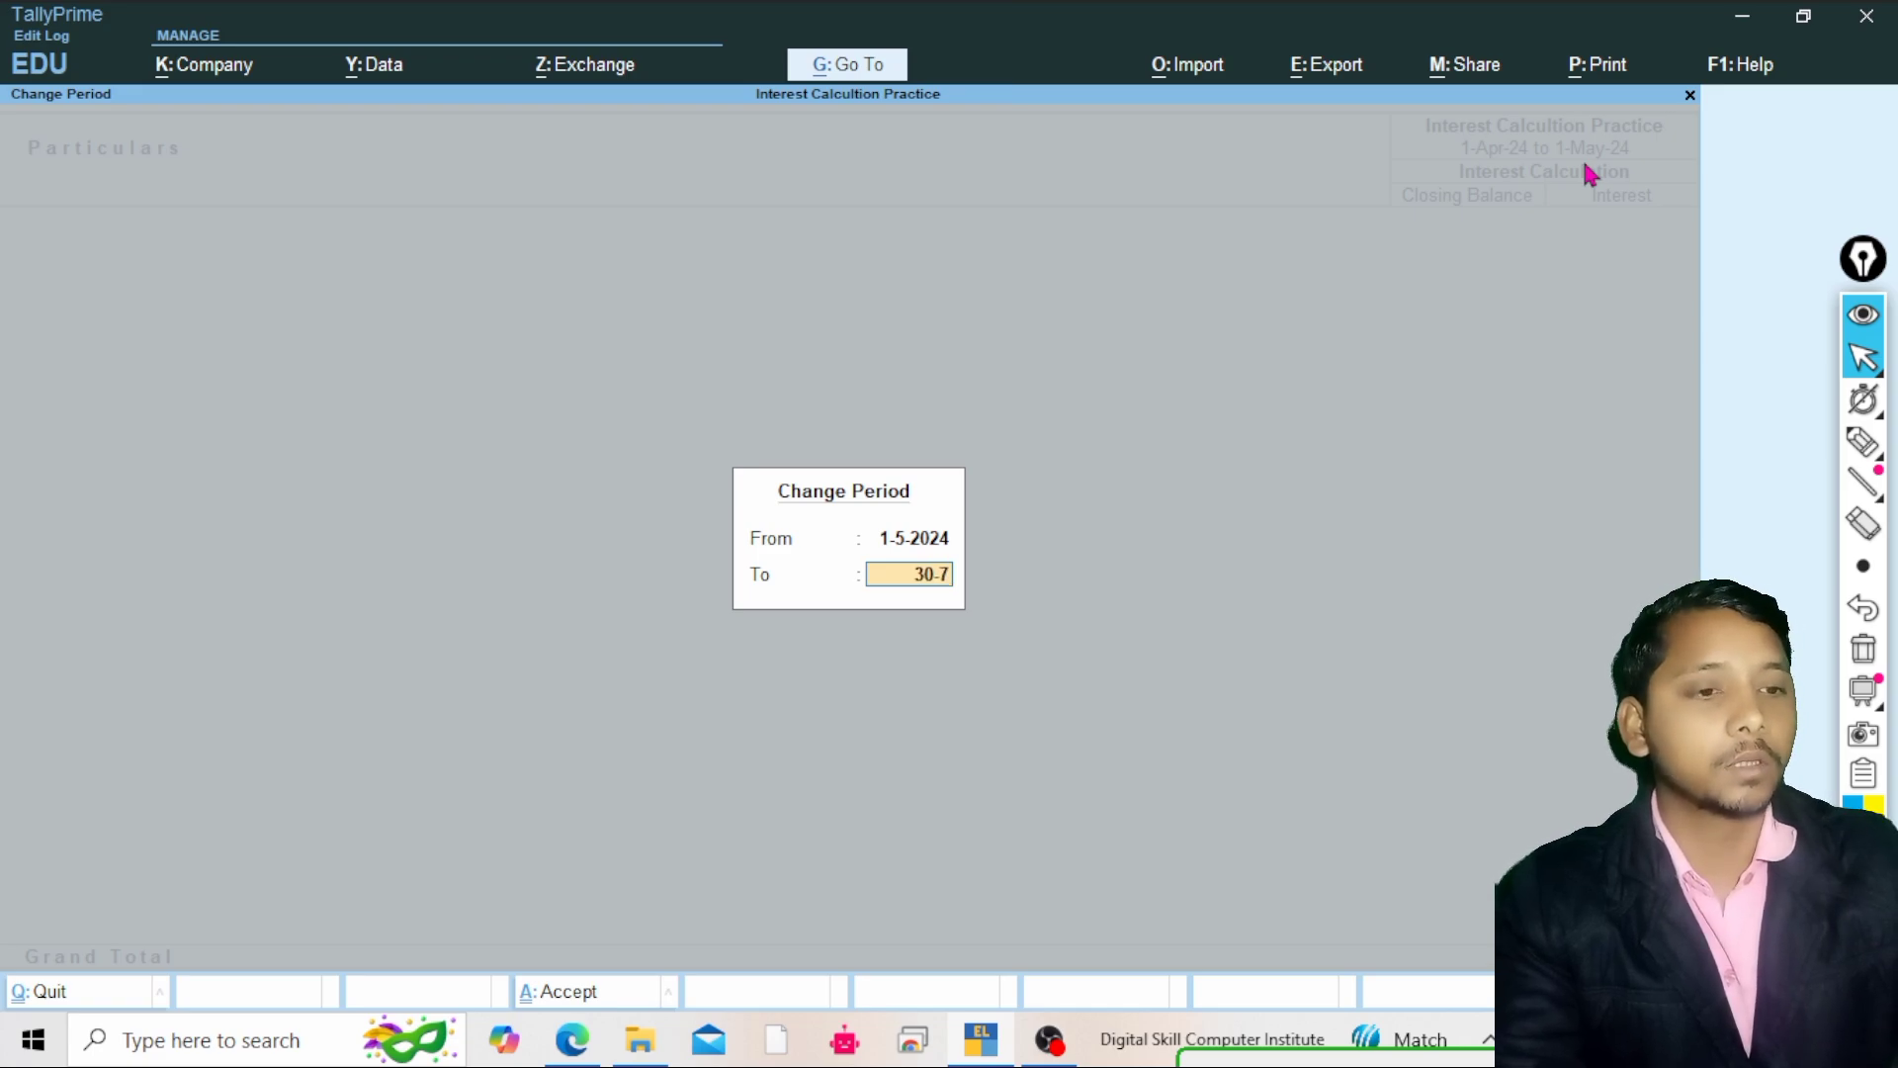
key("BackSpace")
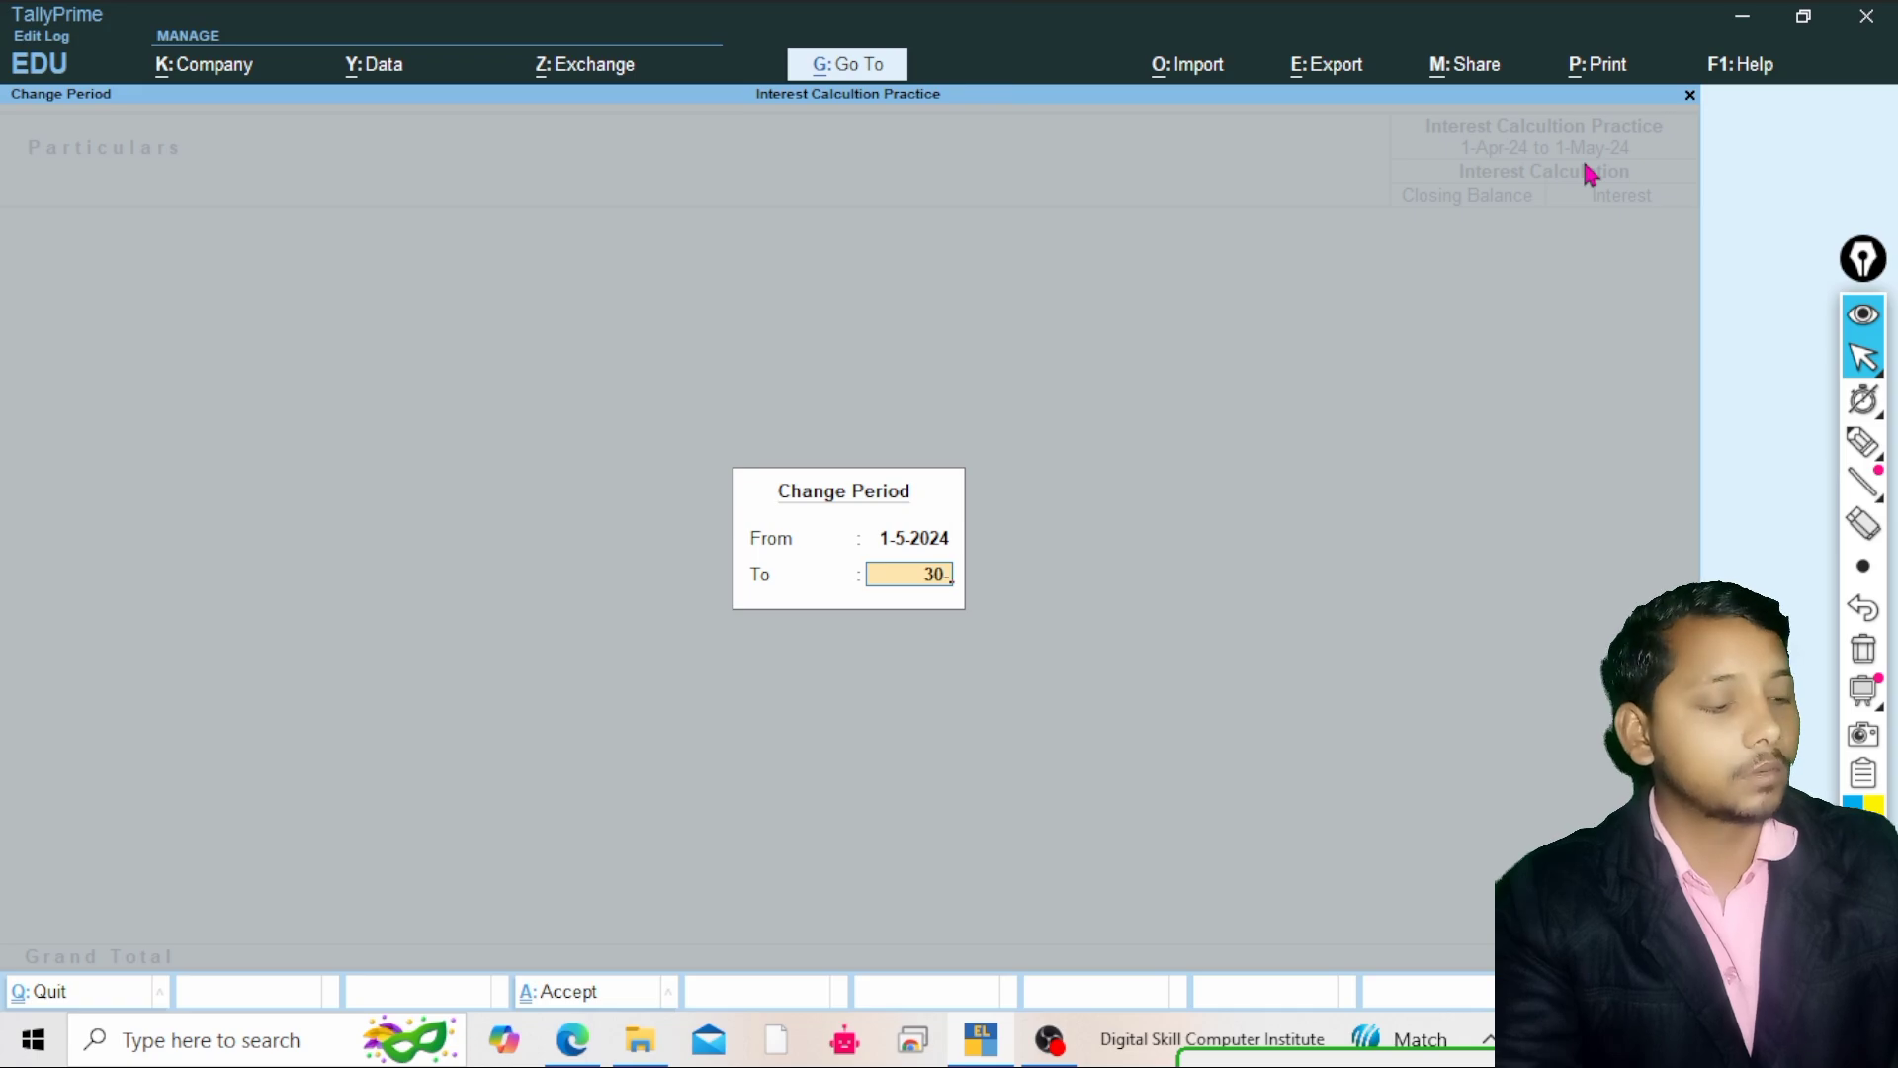
type("6-2024")
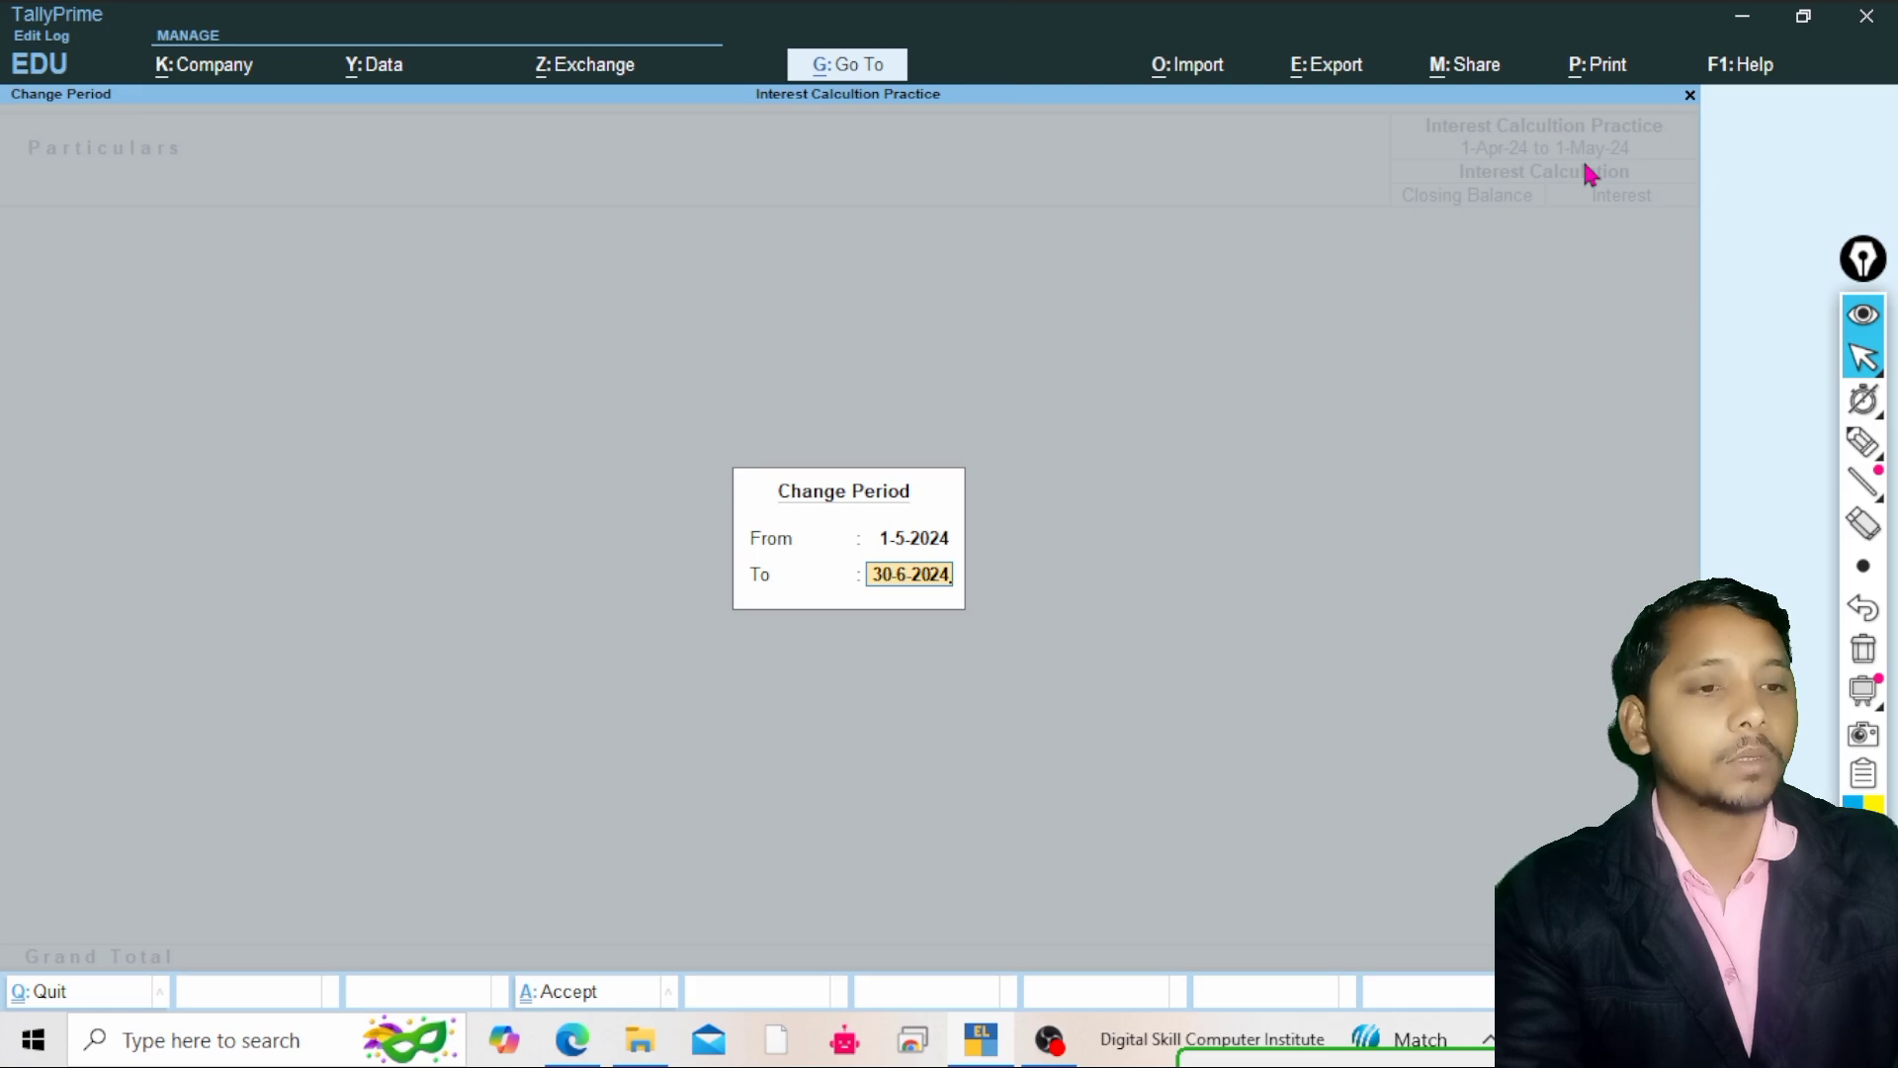
type("1-")
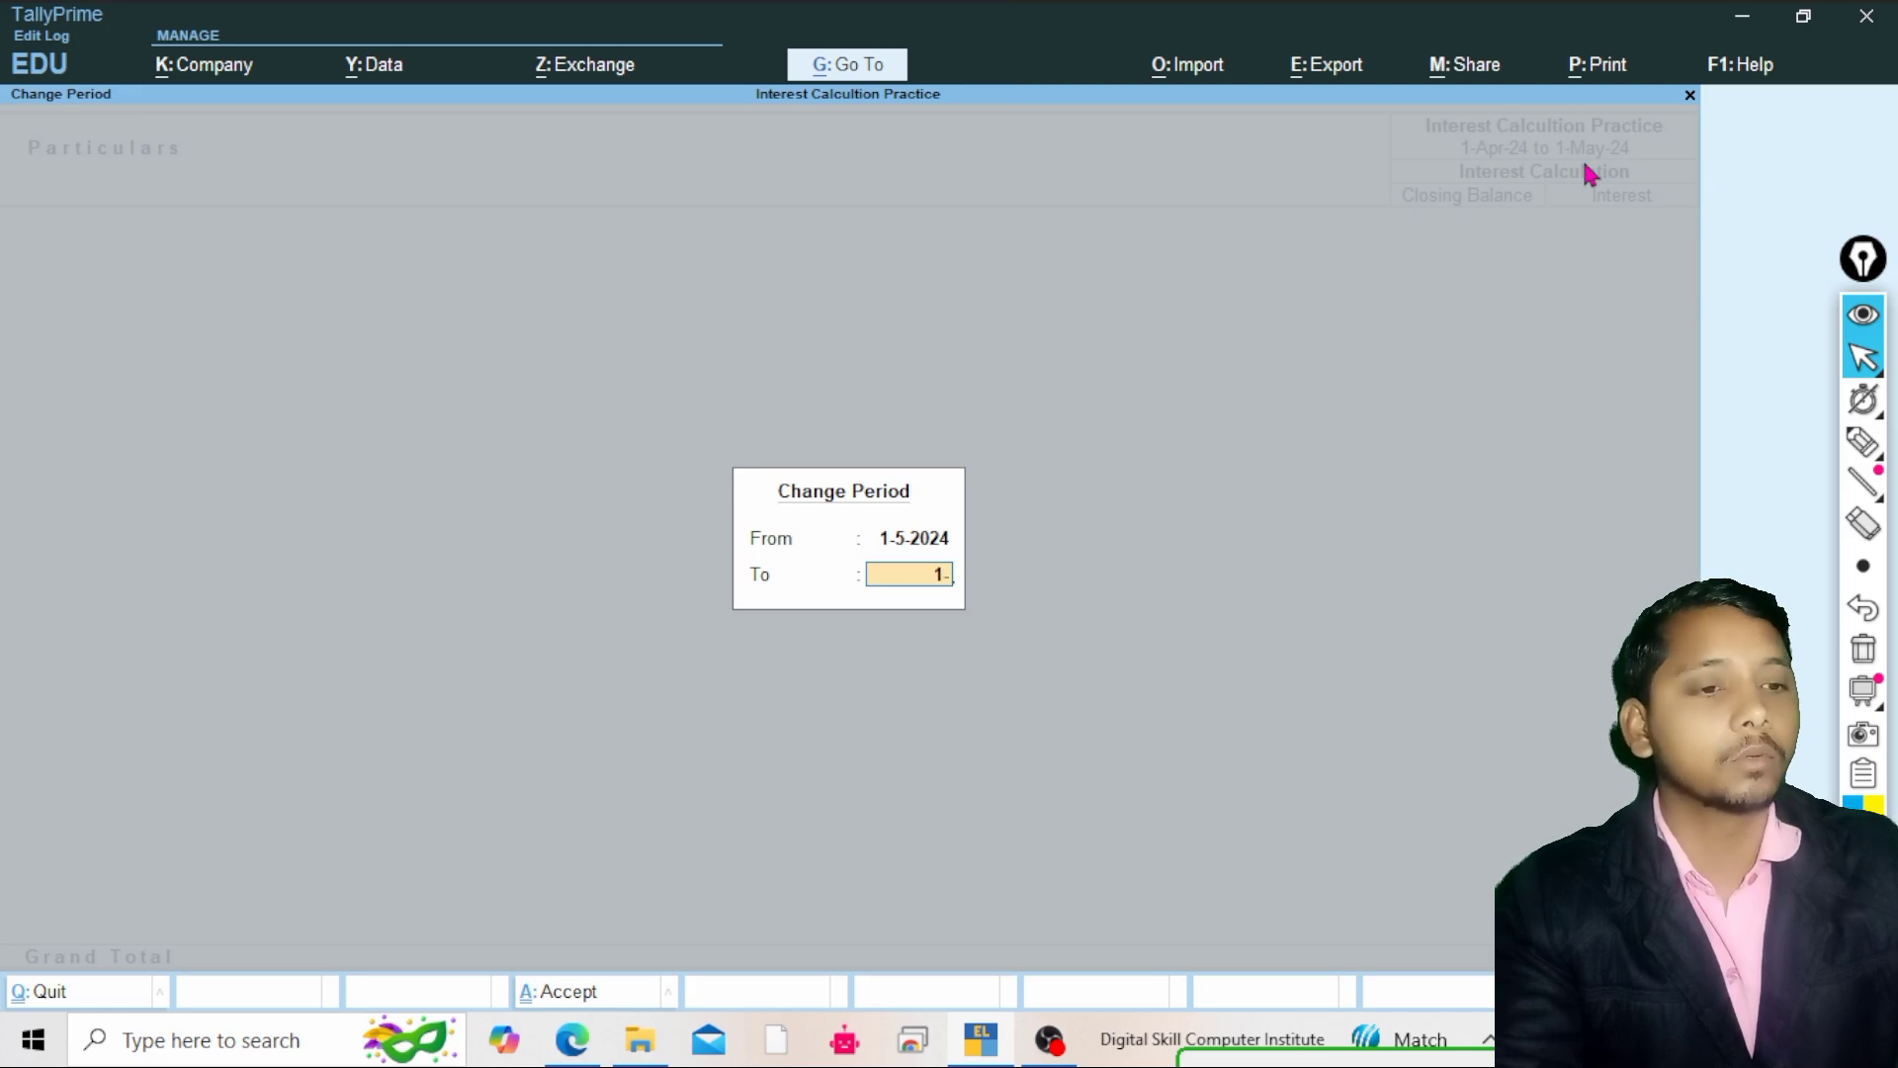
type("7-2024")
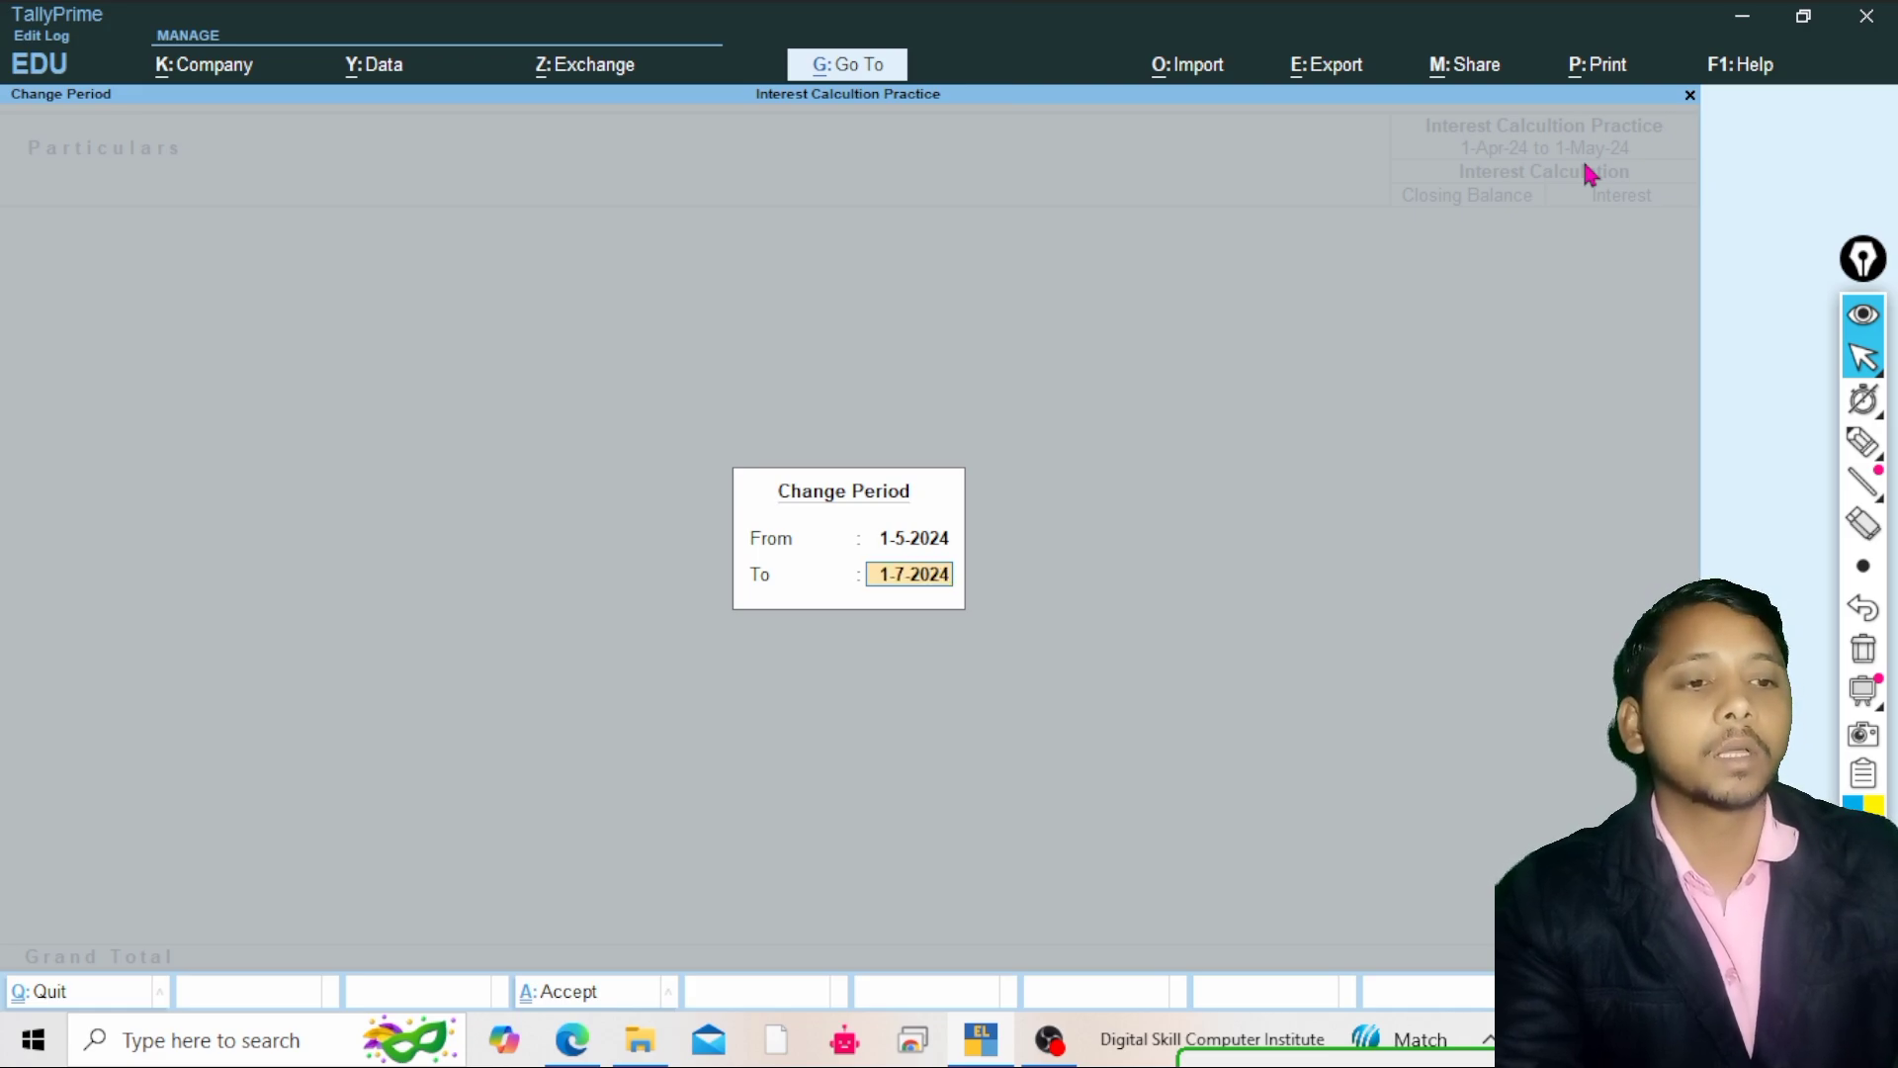
key("Return")
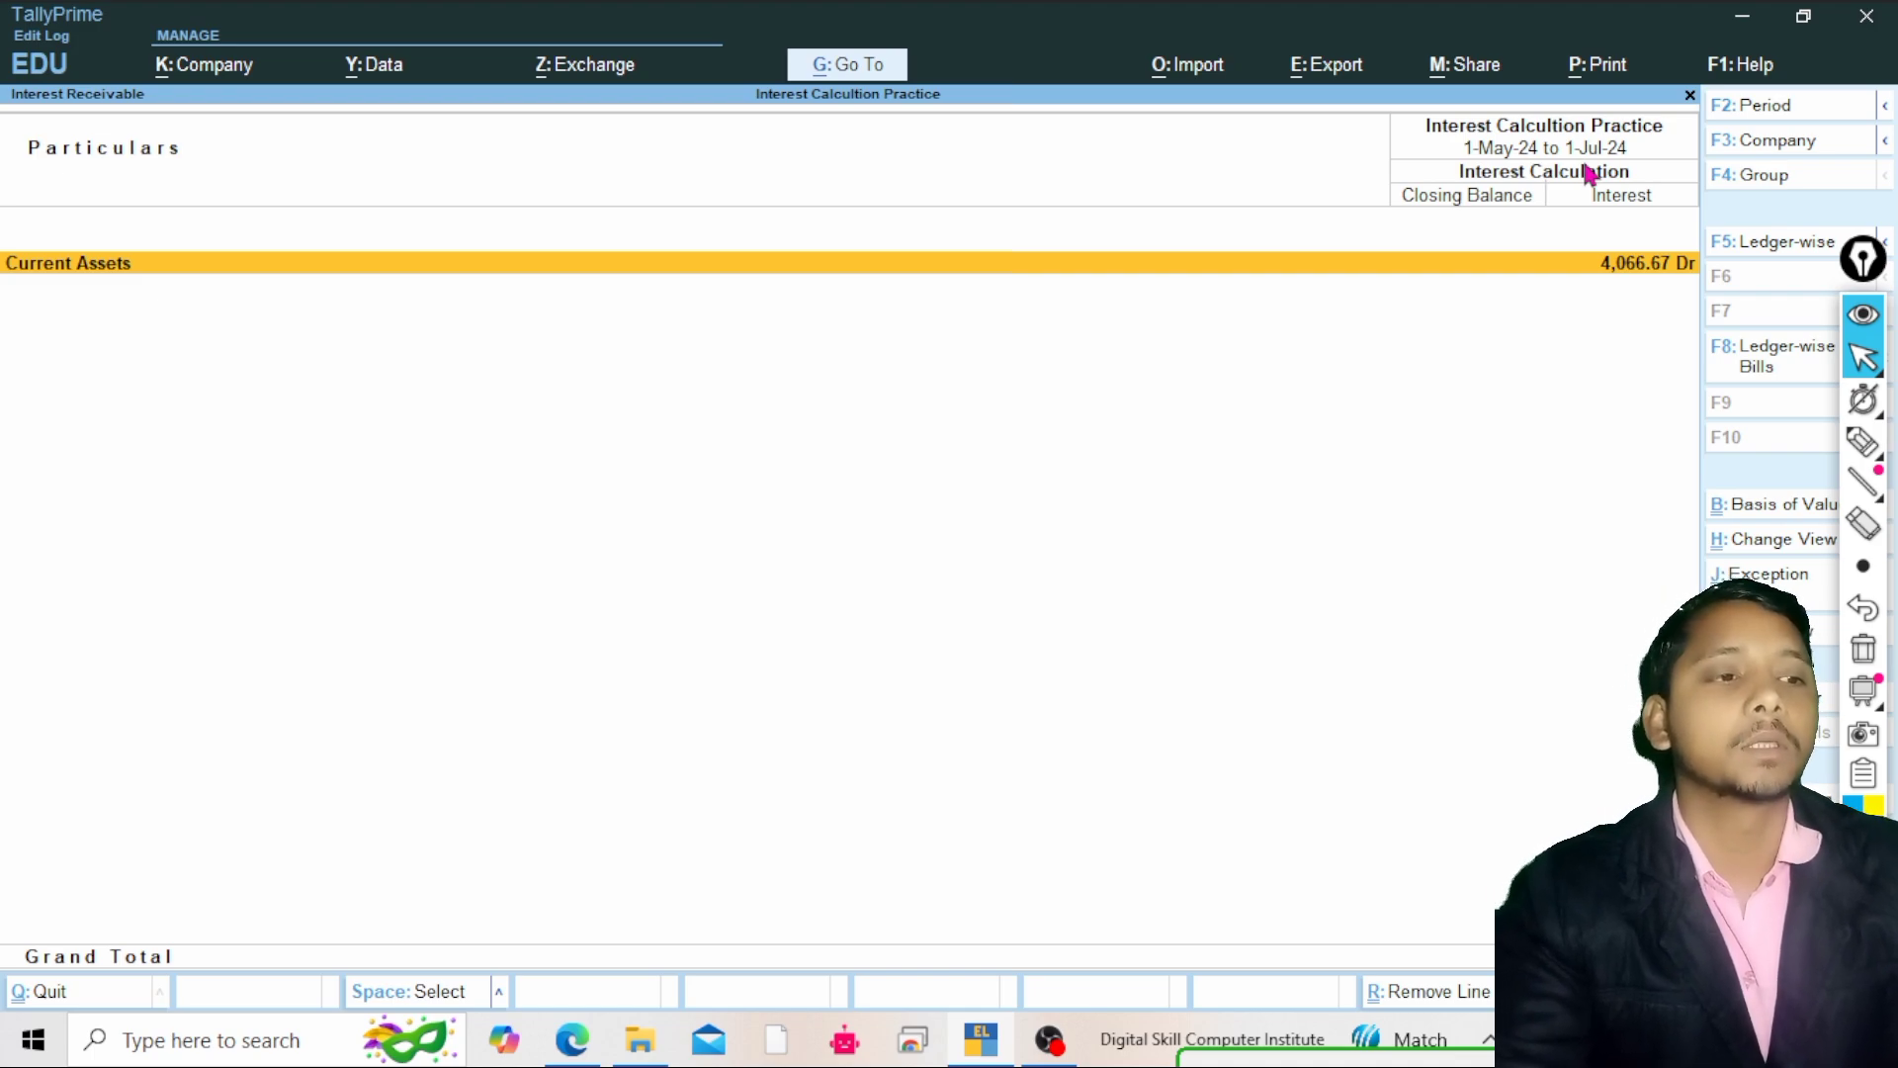
key("Return")
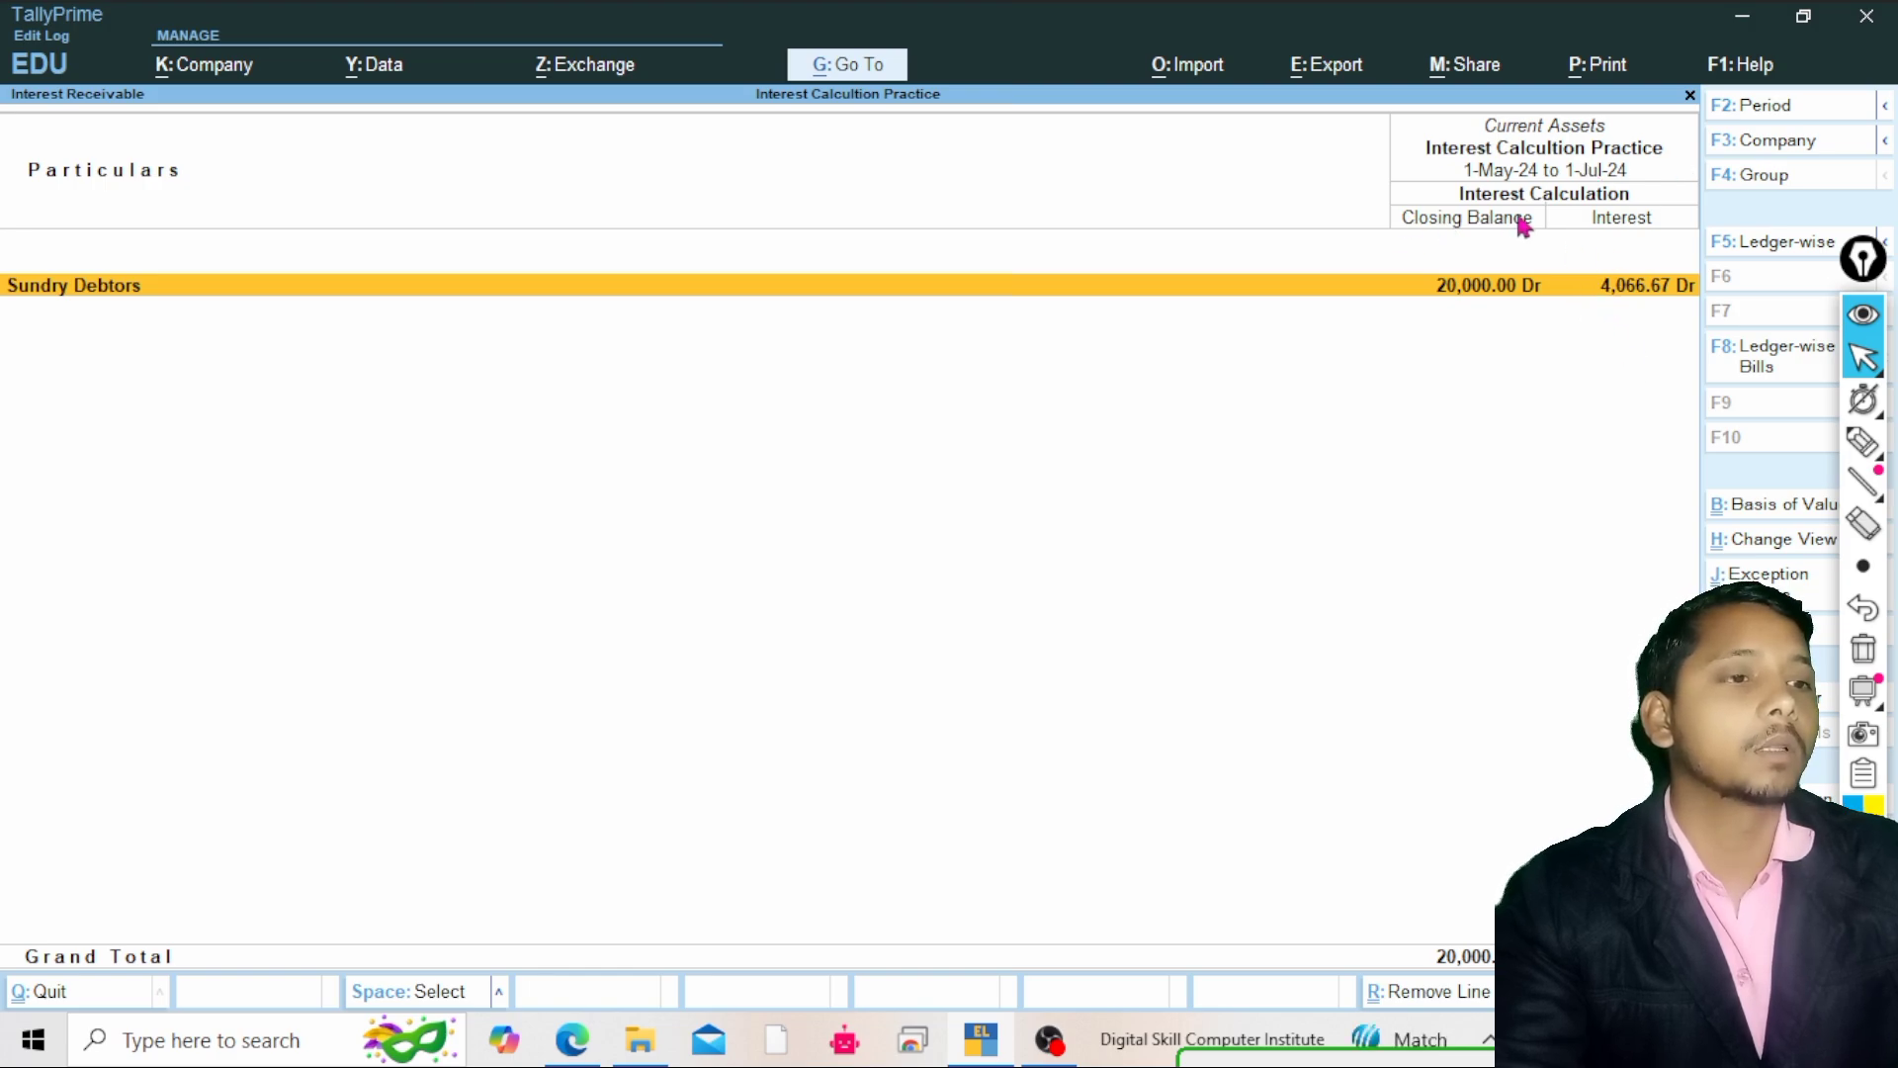
left_click(1863, 442)
left_click(1863, 445)
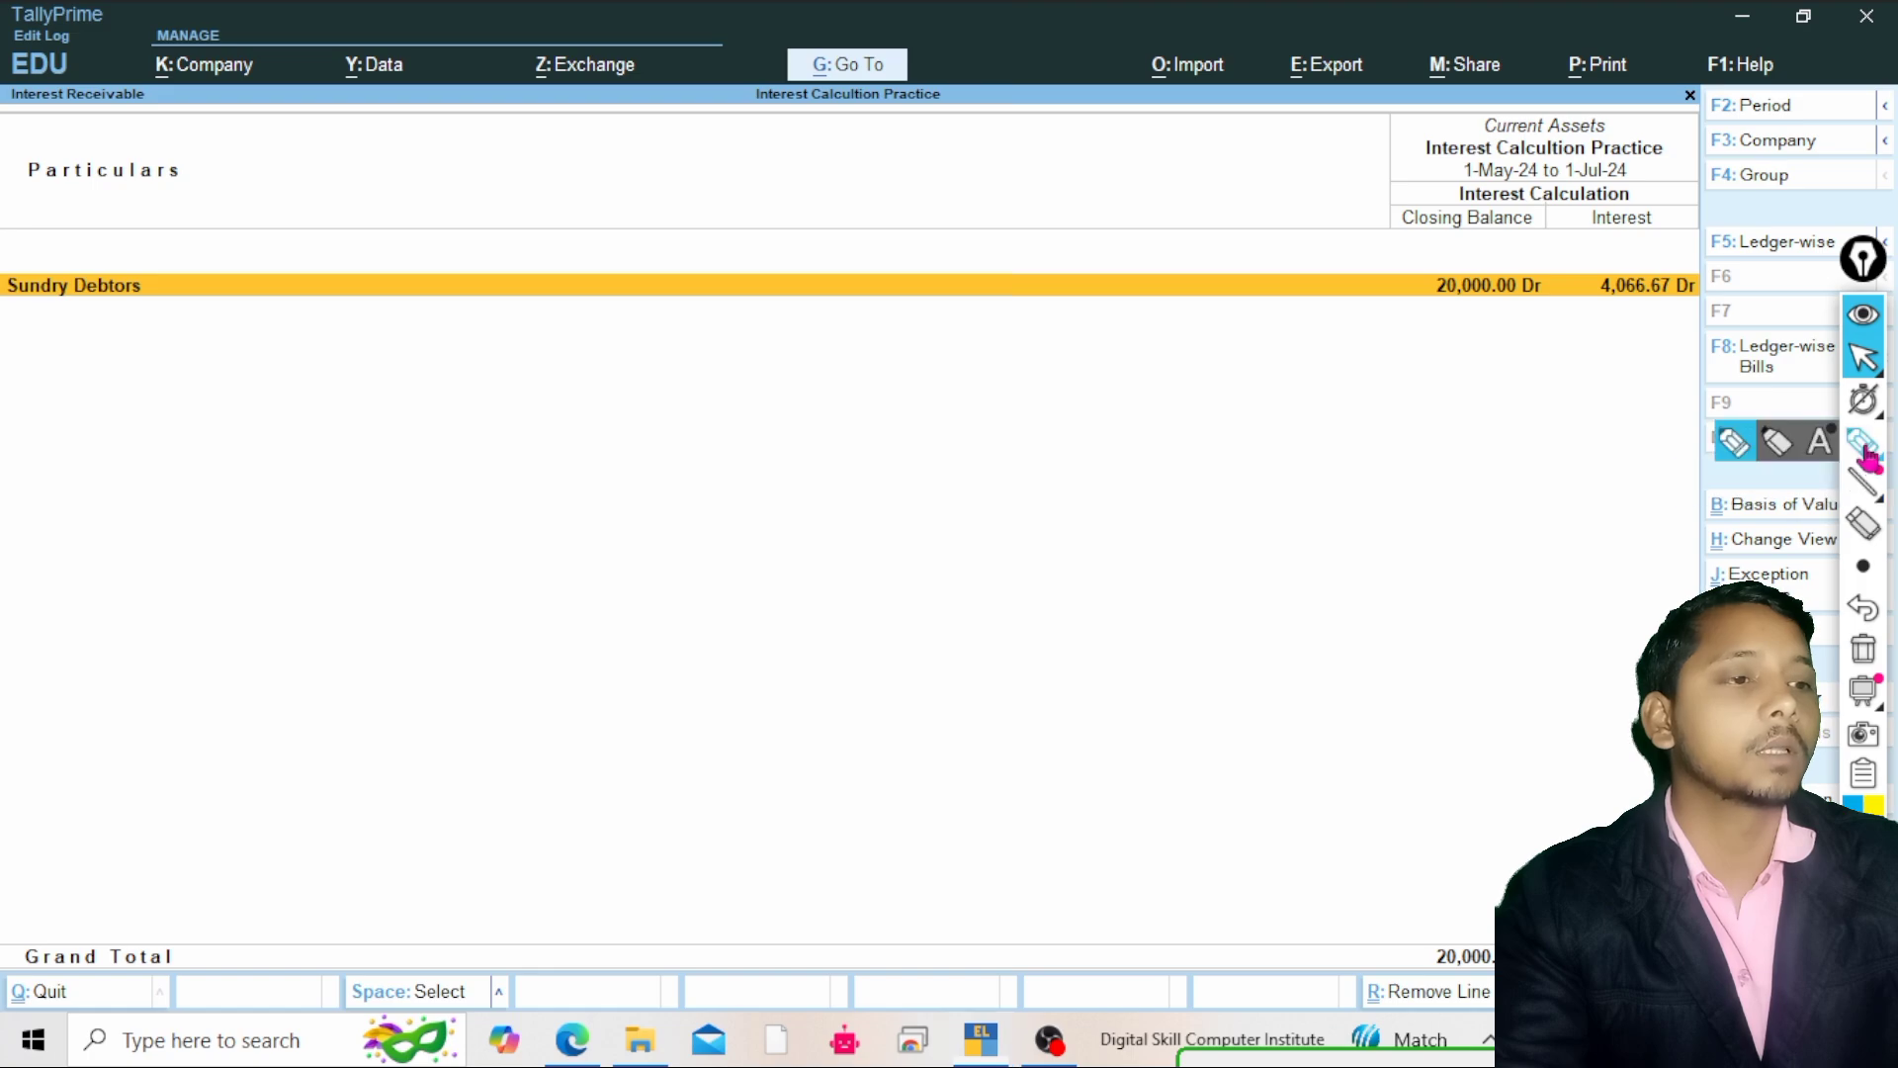
left_click(1732, 443)
mouse_move(1441, 312)
left_mouse_down()
mouse_move(1509, 293)
mouse_move(1483, 283)
left_mouse_up()
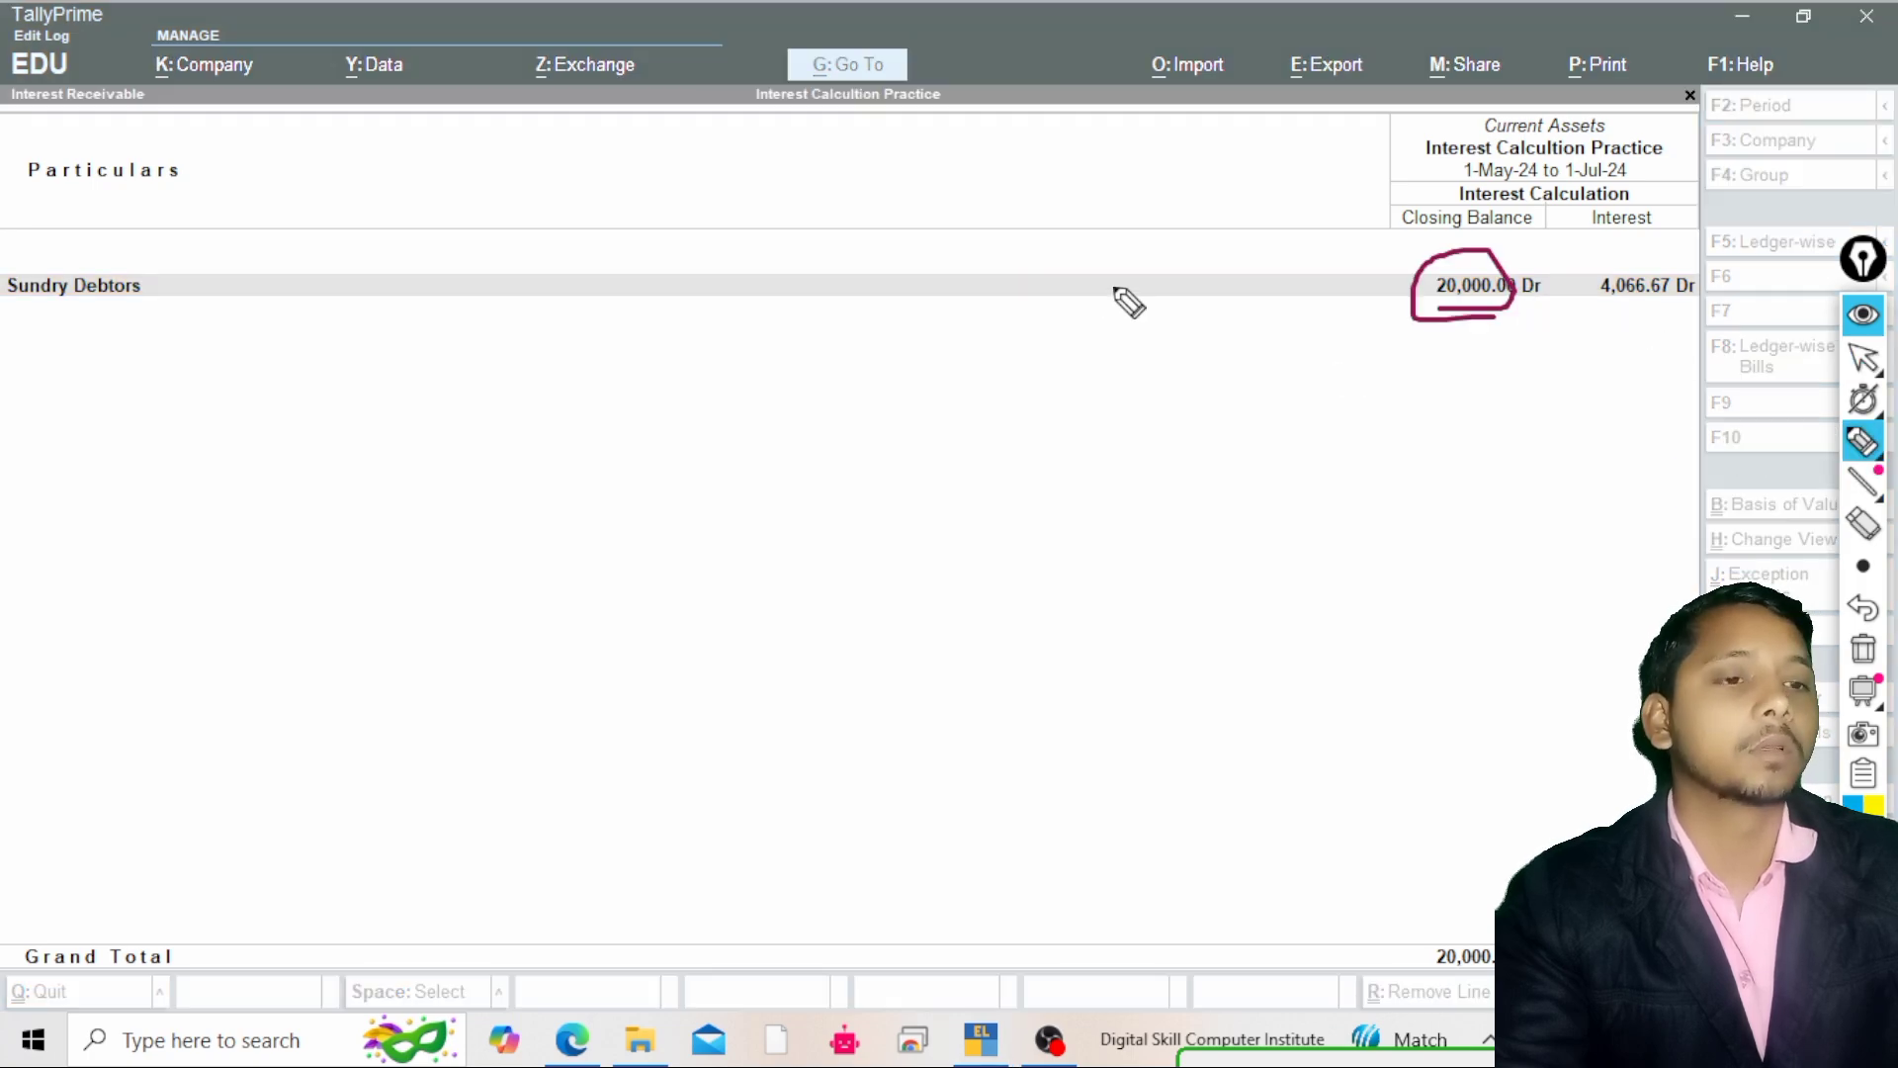
mouse_move(749, 336)
left_mouse_down()
mouse_move(763, 407)
mouse_move(795, 399)
mouse_move(839, 337)
left_mouse_up()
mouse_move(809, 453)
left_mouse_down()
mouse_move(840, 559)
mouse_move(856, 556)
left_mouse_up()
mouse_move(873, 487)
left_mouse_down()
mouse_move(1035, 532)
mouse_move(1016, 512)
left_mouse_up()
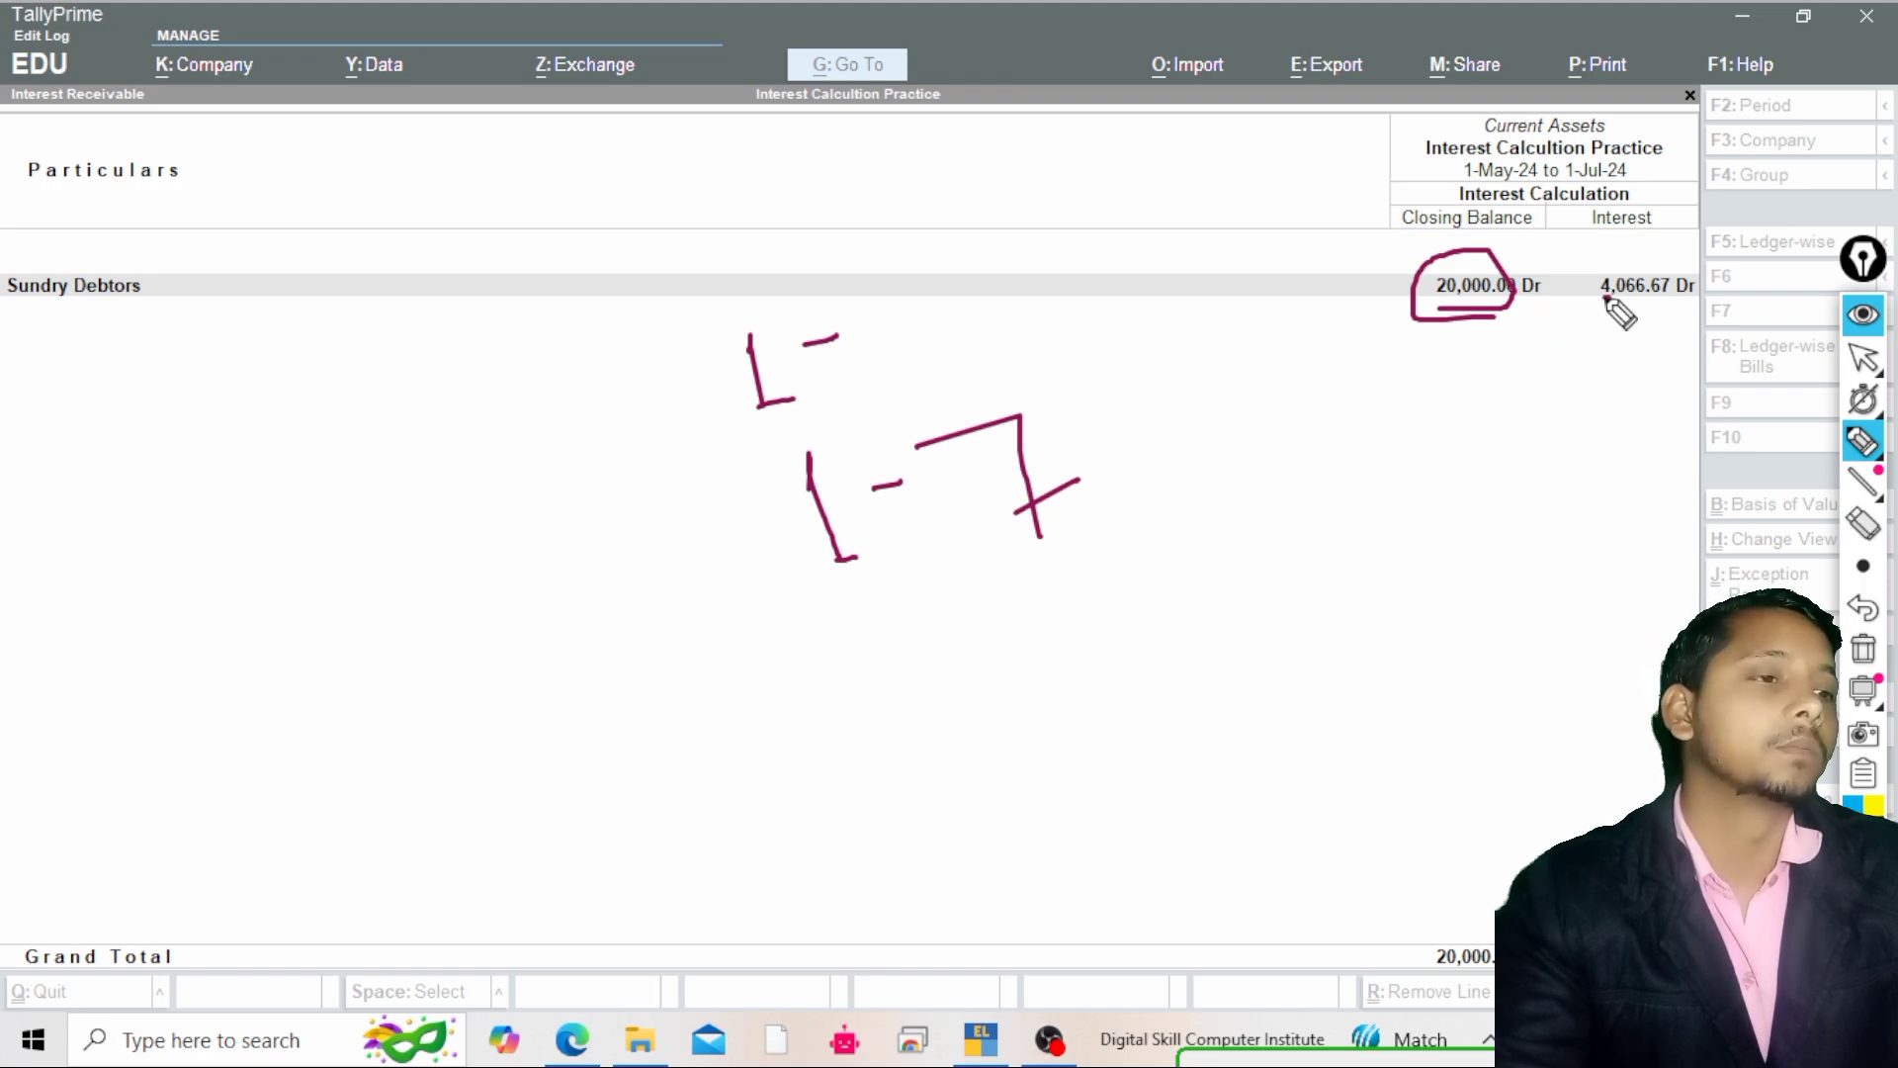
mouse_move(1629, 297)
left_mouse_down()
mouse_move(1672, 297)
mouse_move(1568, 301)
mouse_move(1651, 302)
left_mouse_up()
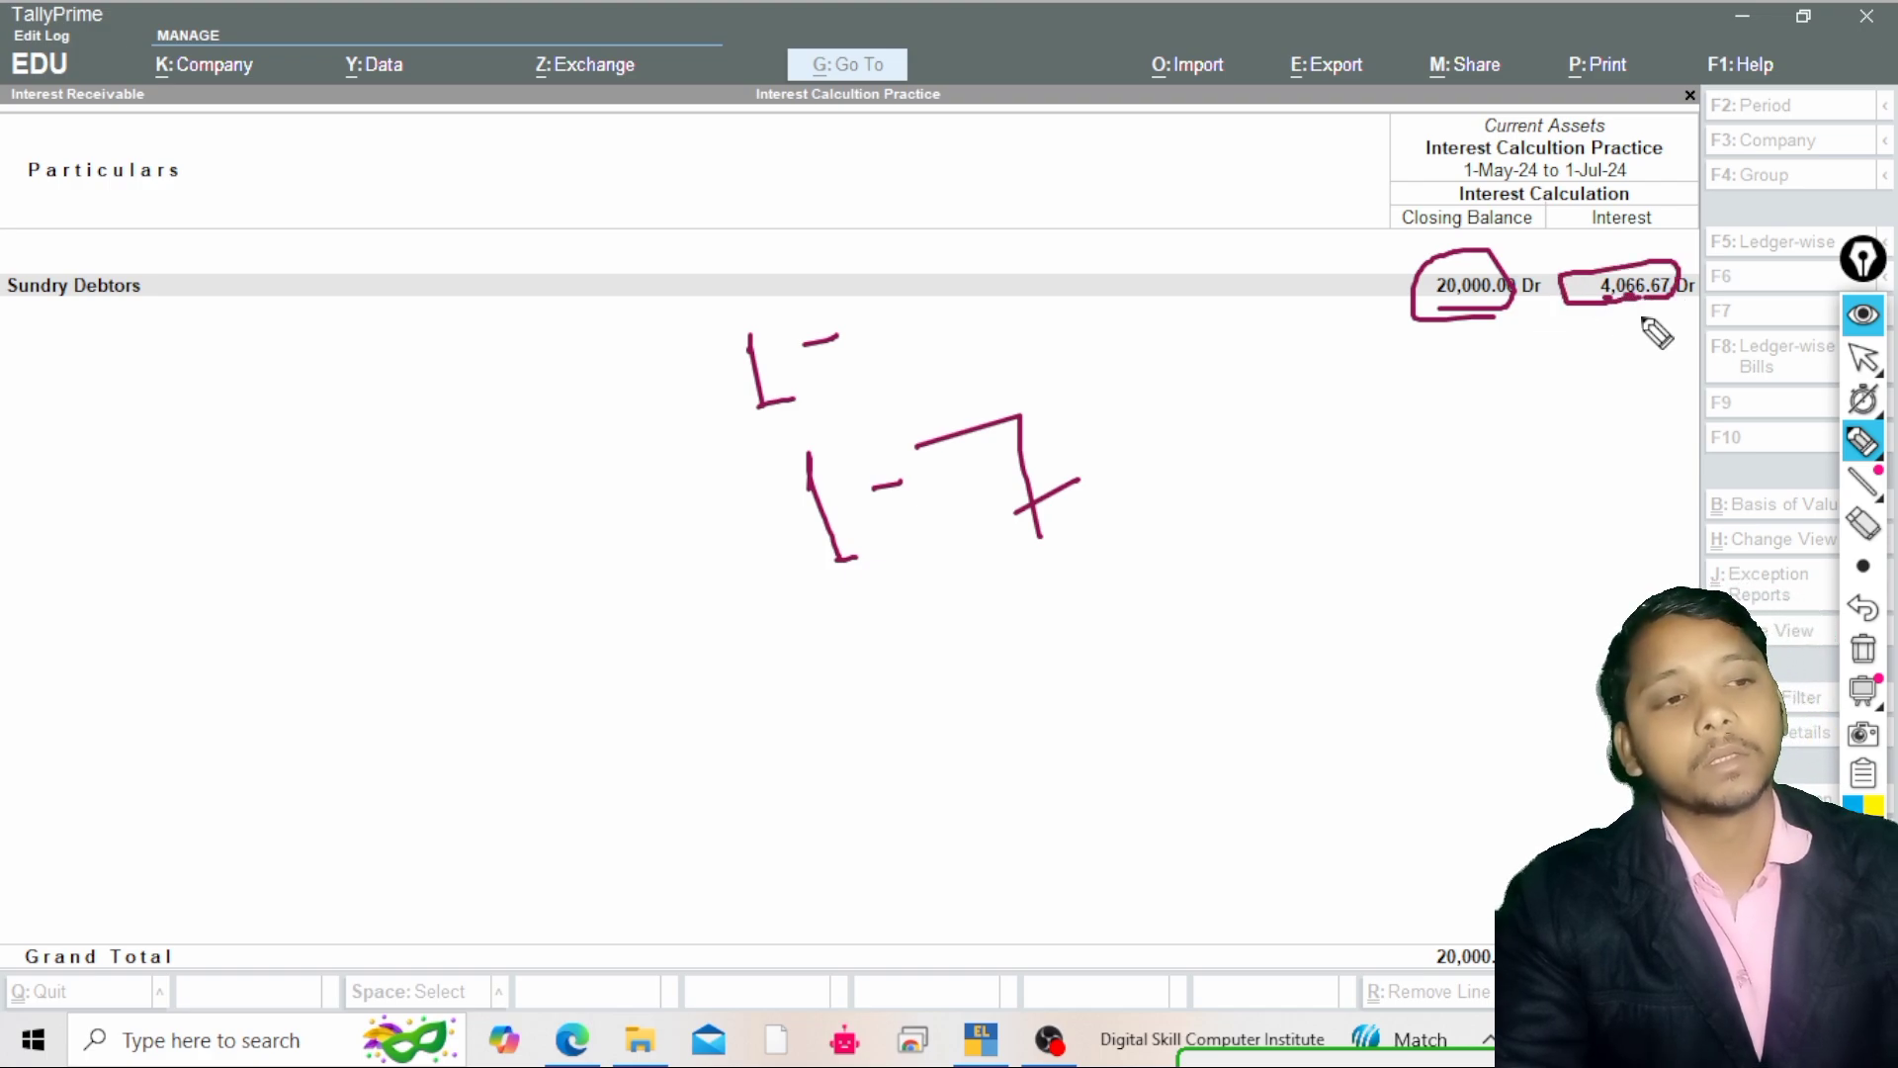
left_click(1863, 441)
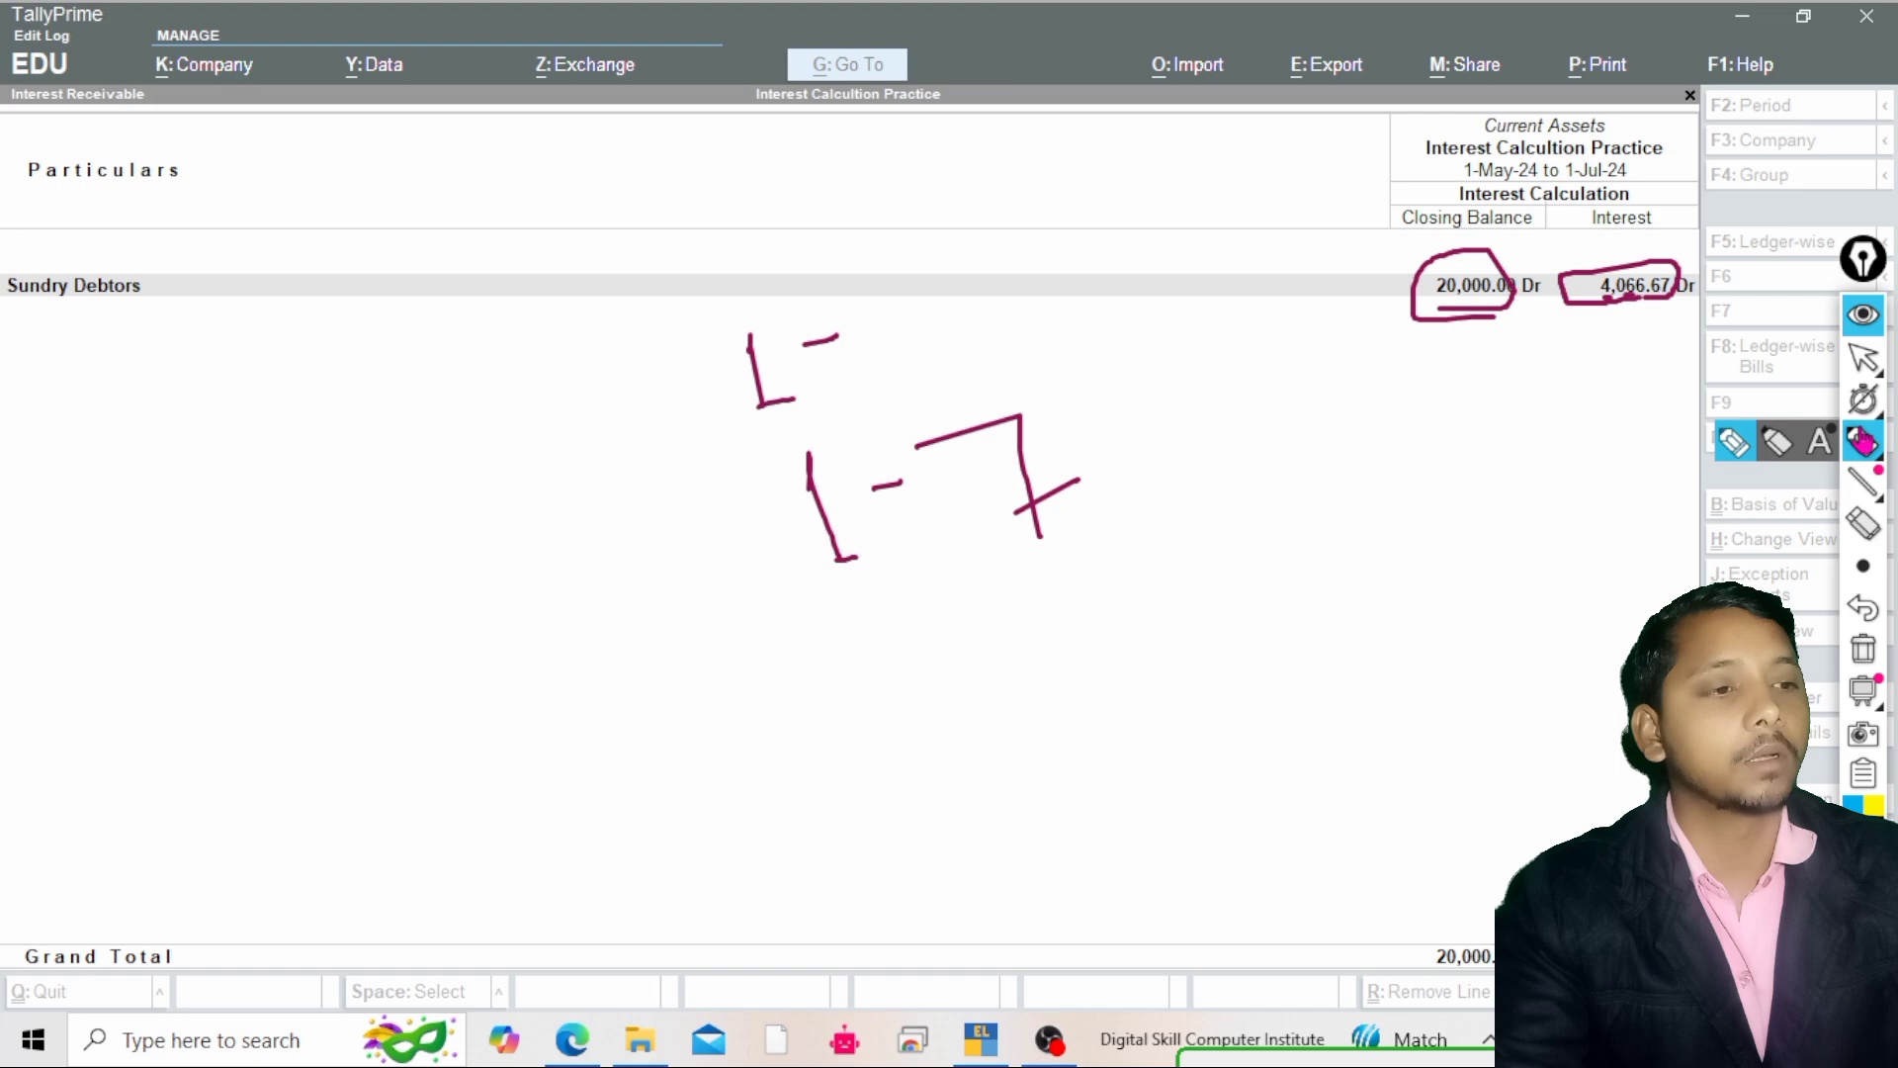
left_click(1863, 357)
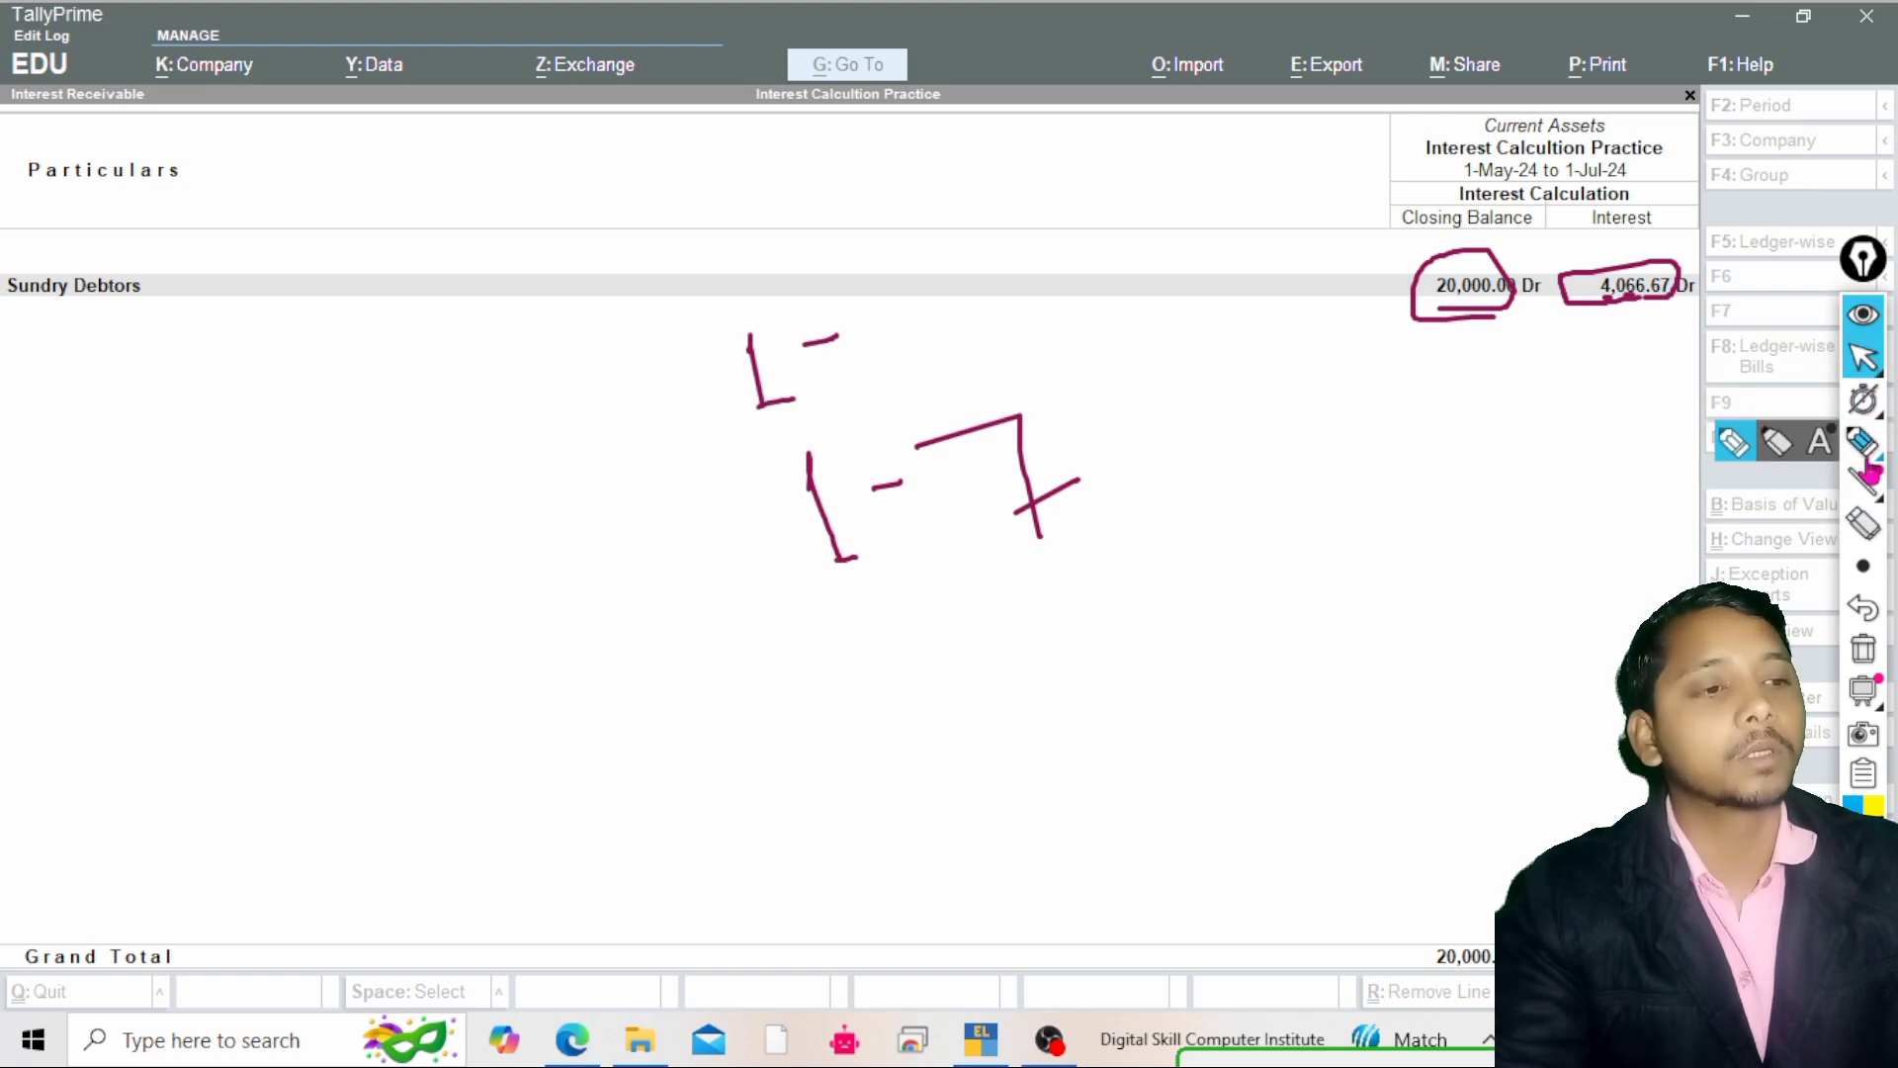
left_click(1864, 444)
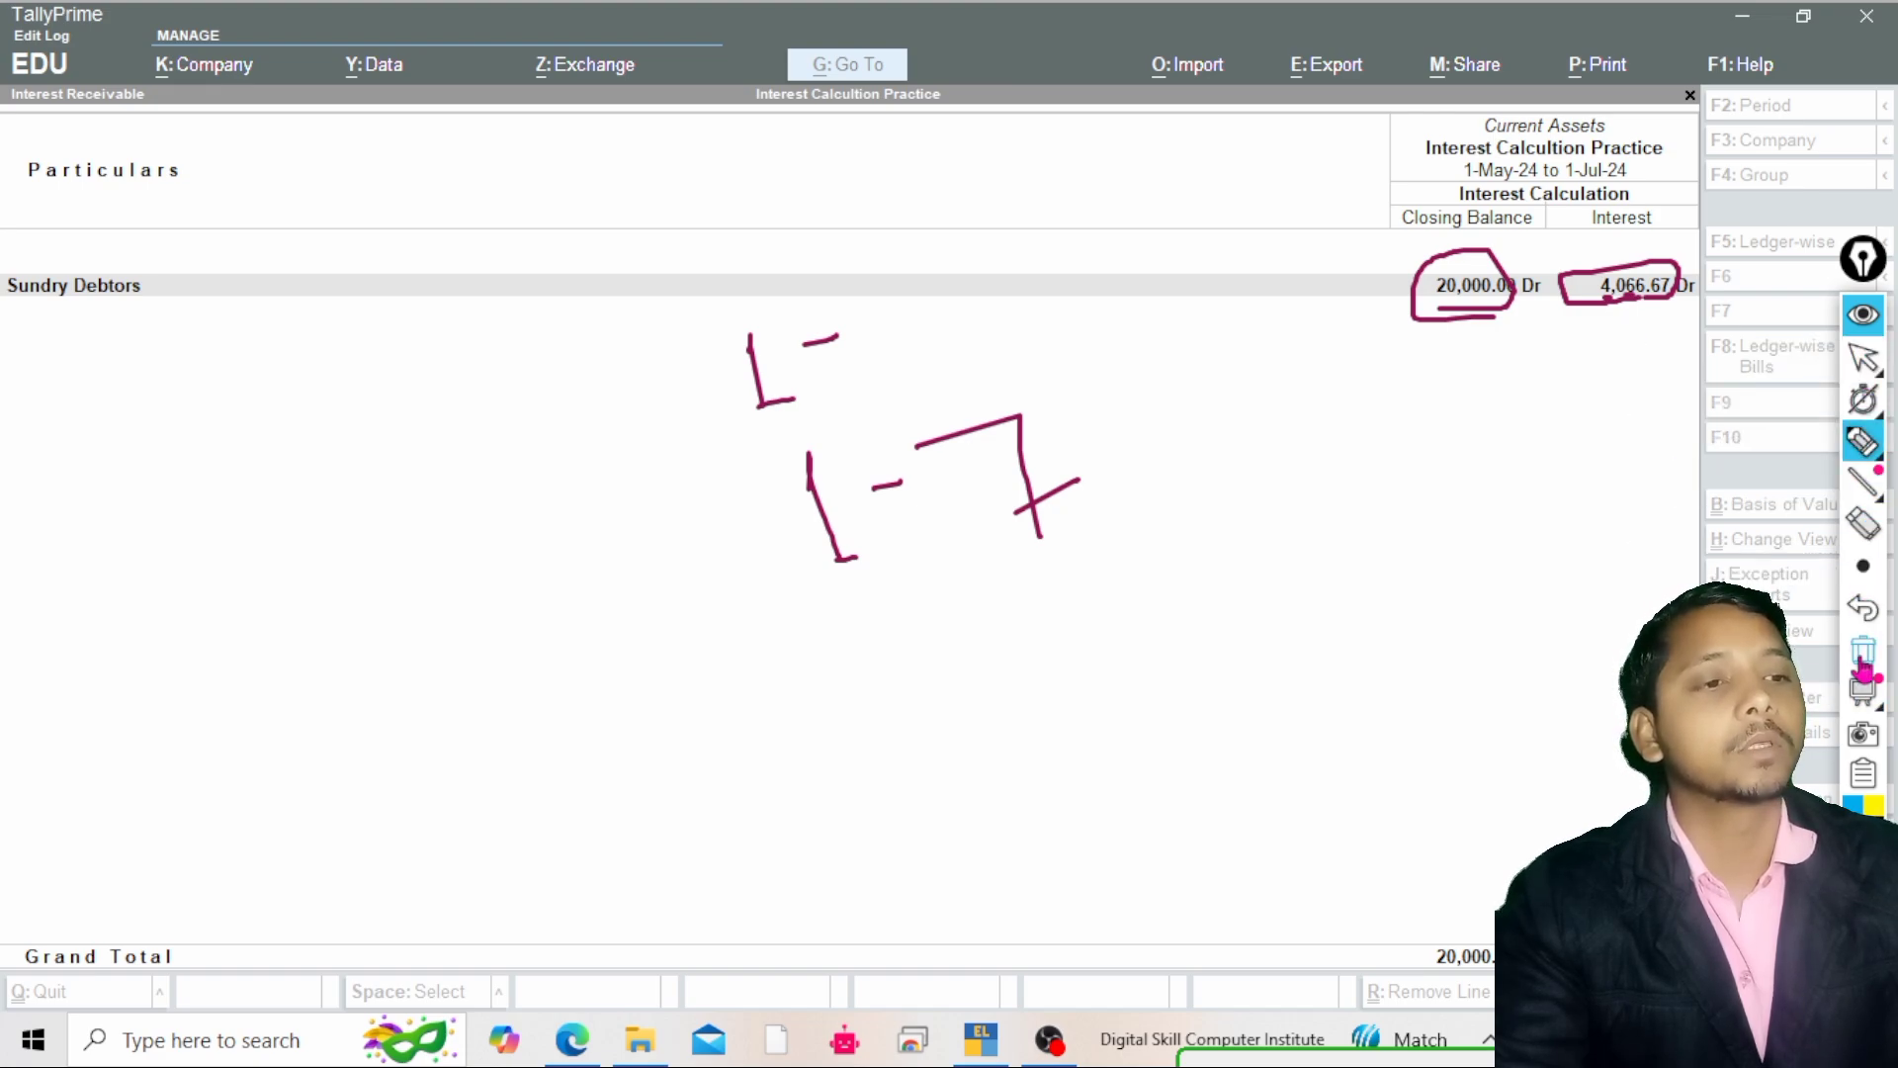
left_click(1863, 648)
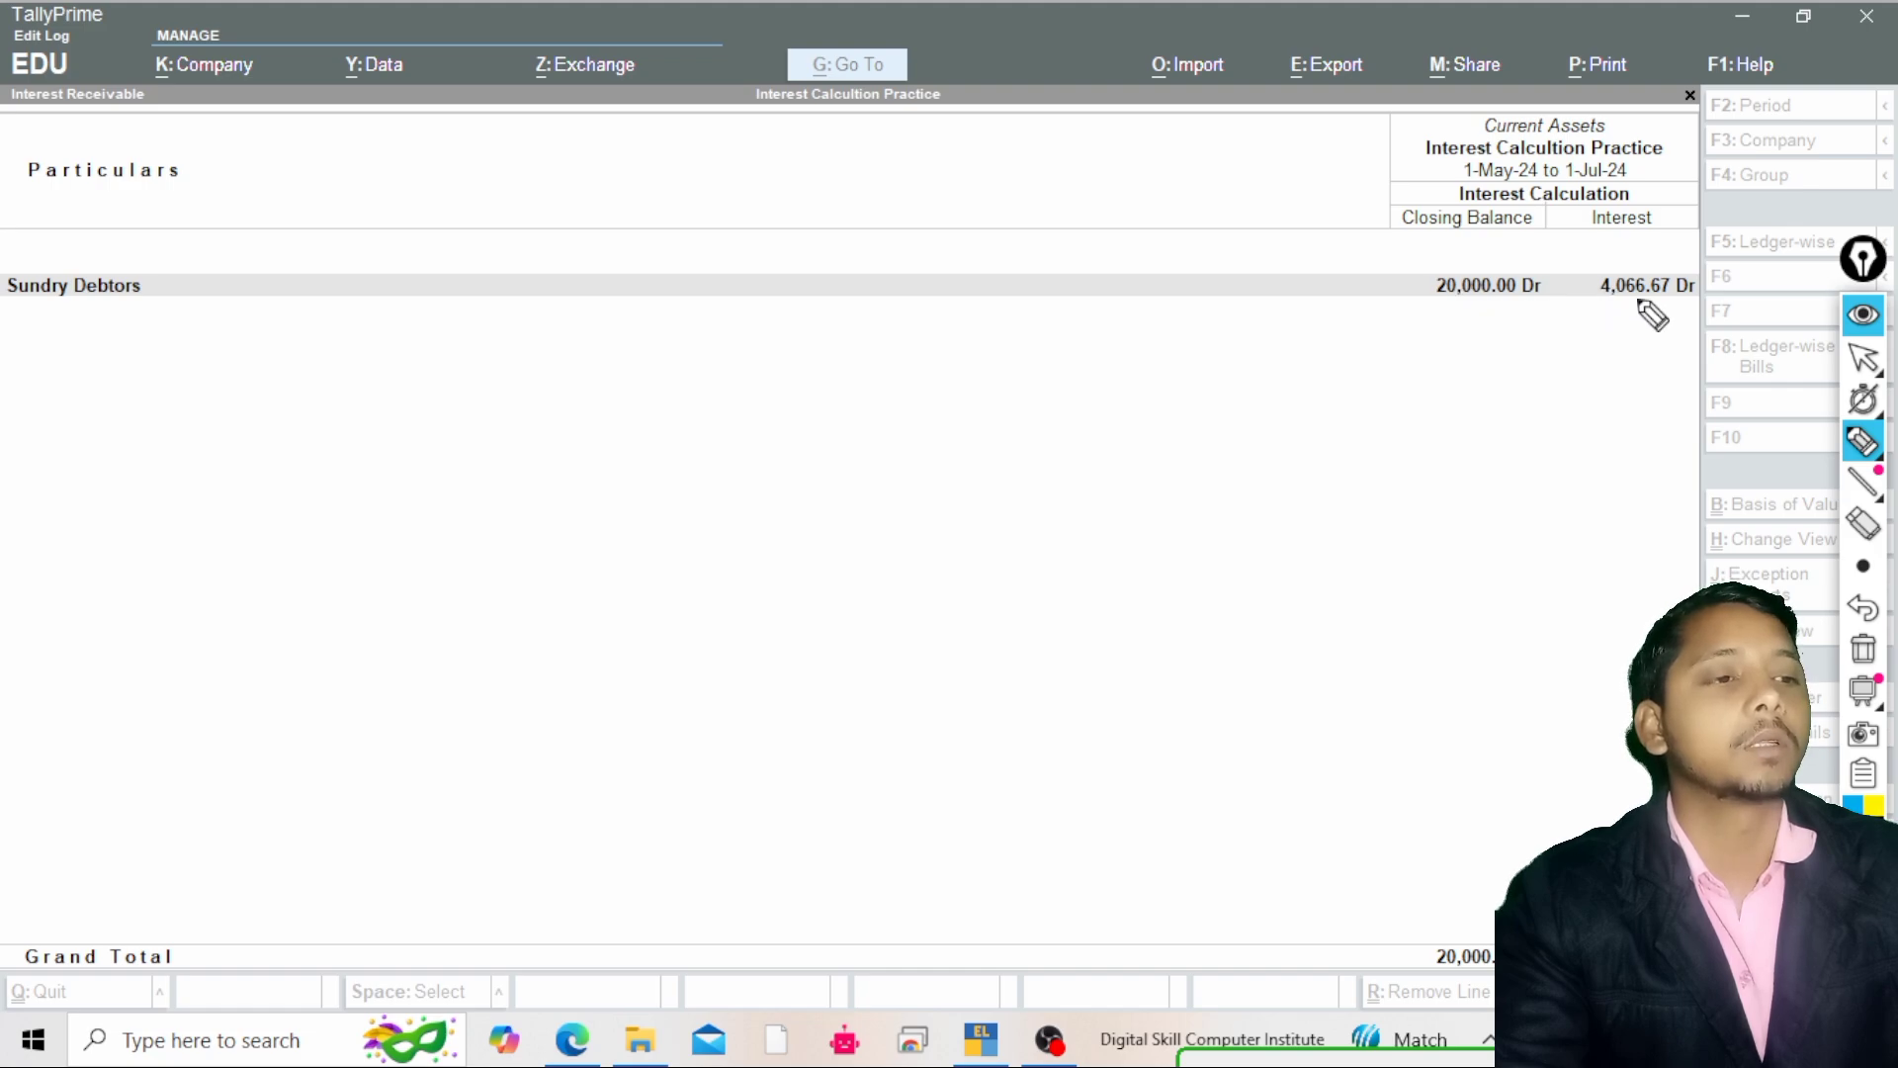
left_click(1863, 358)
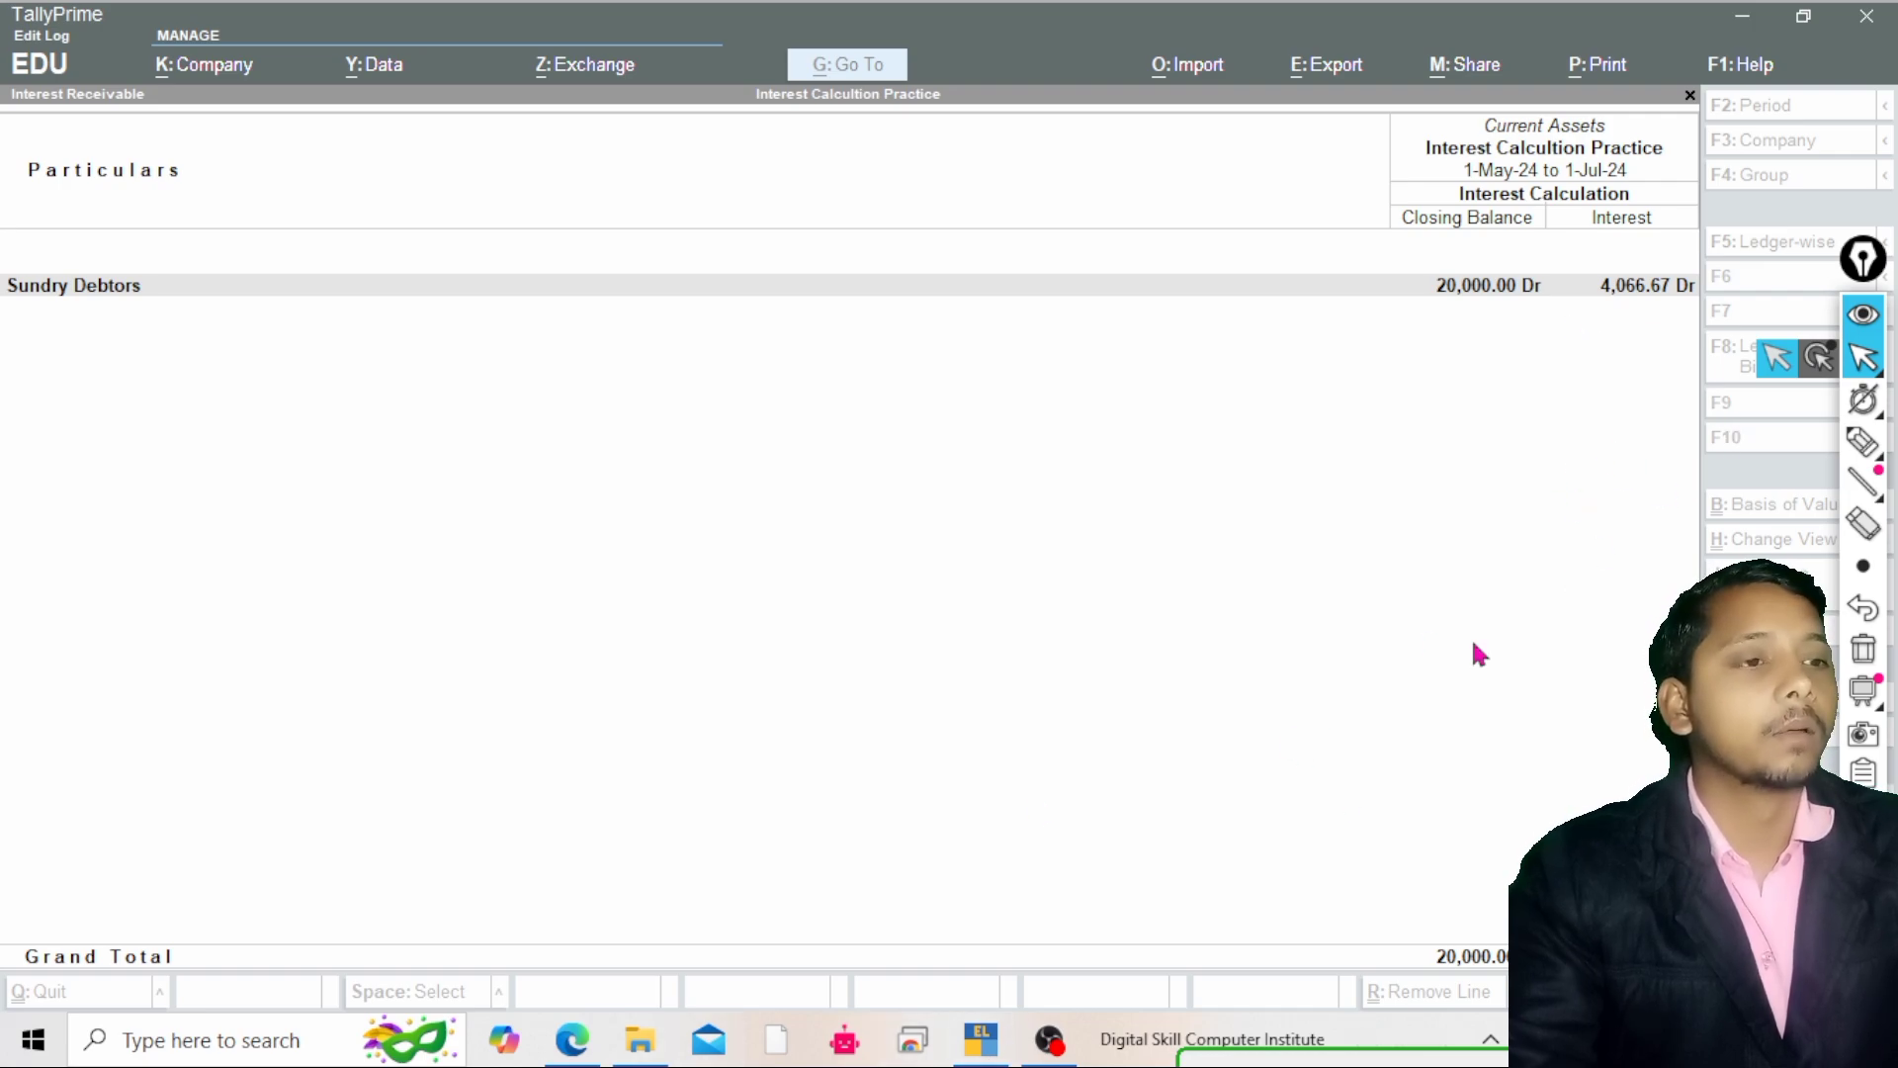
Leave the Interest Receivable report and return to the Gateway of Tally
left_click(1537, 576)
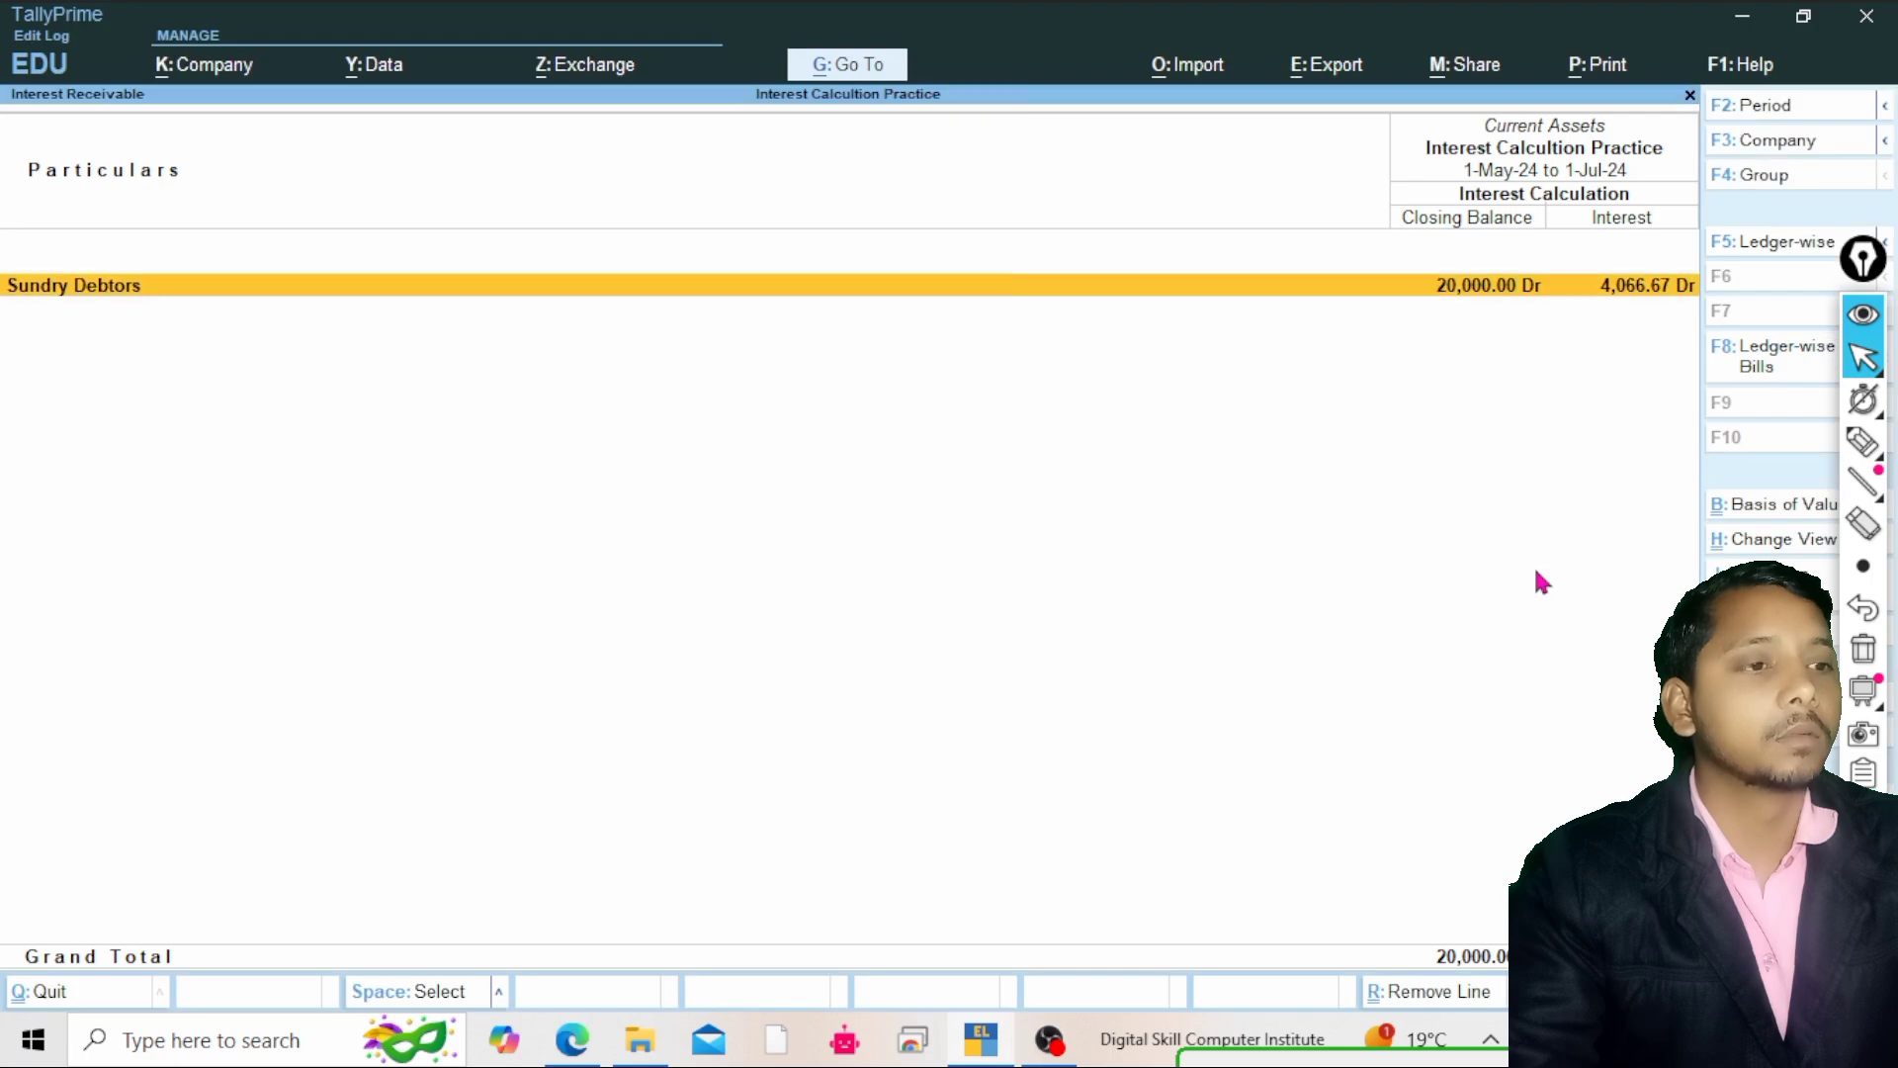
key("Escape")
key("Escape")
key("Escape")
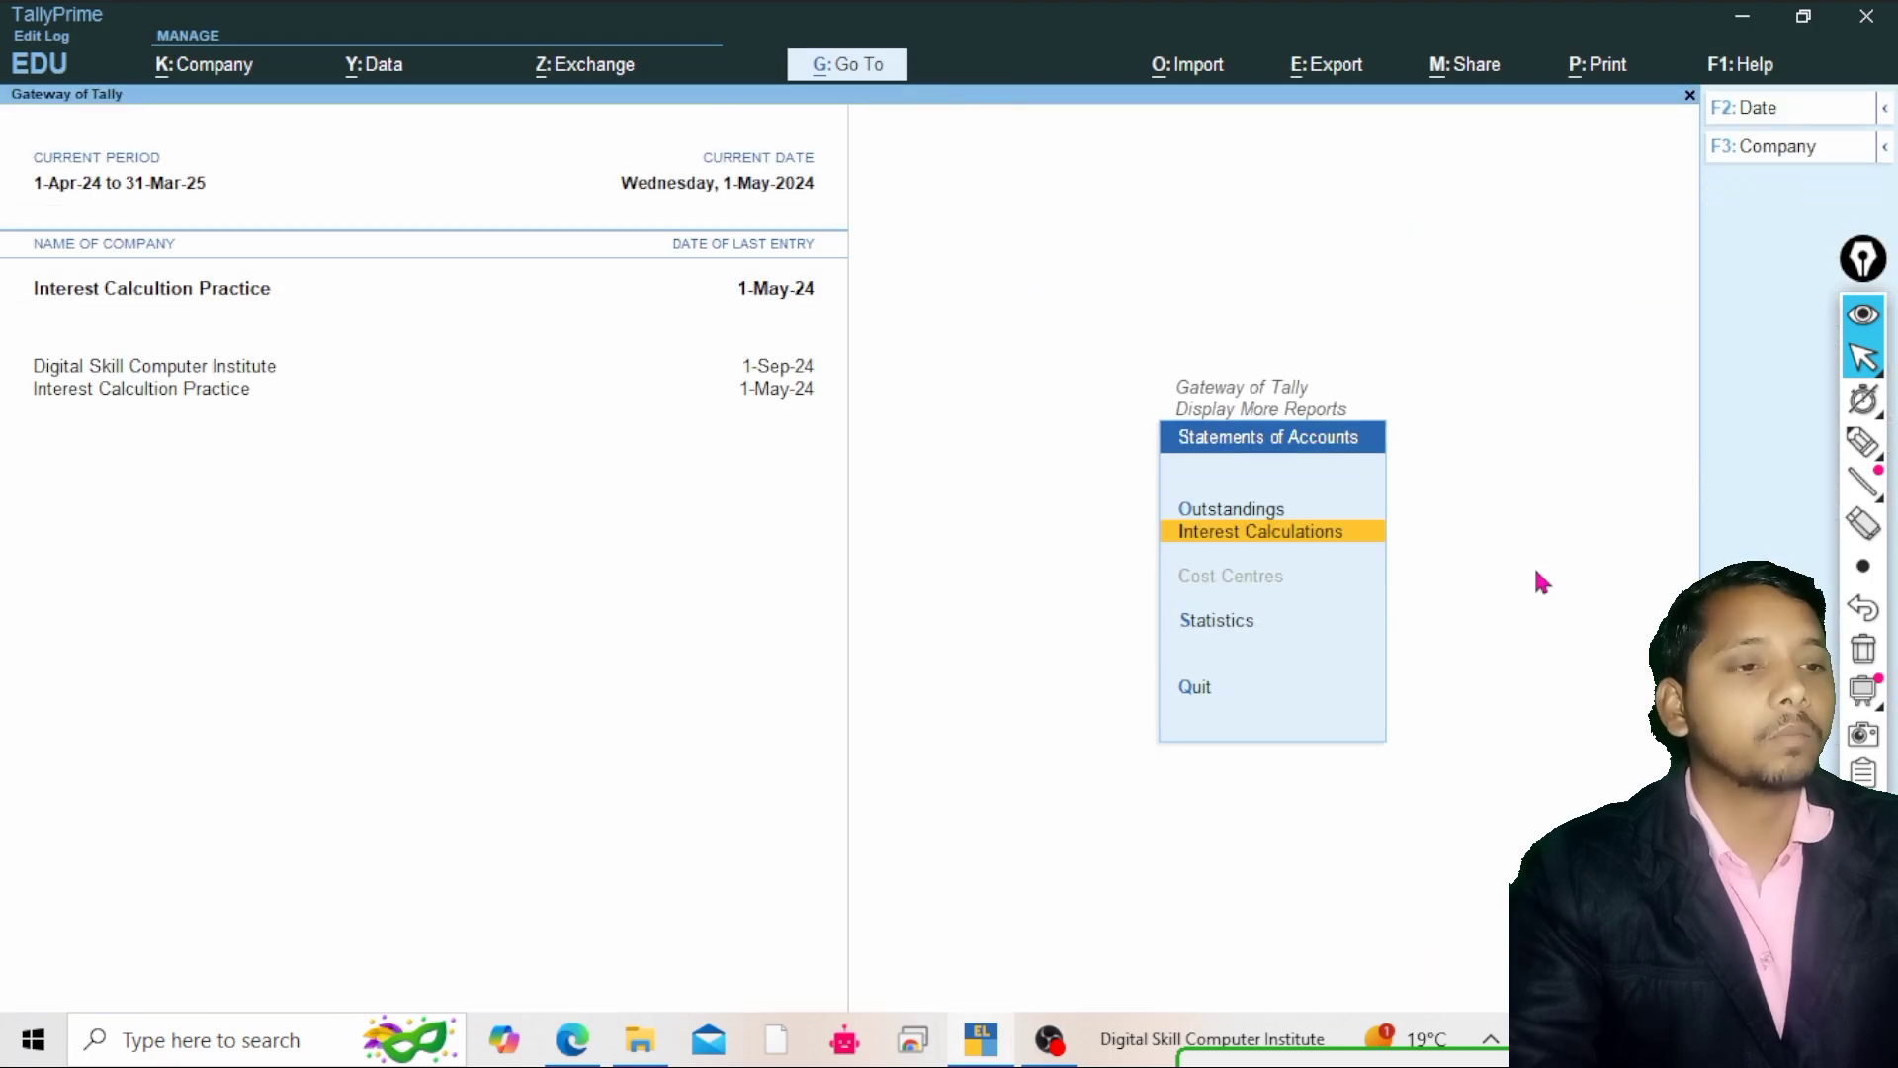
key("Escape")
key("Escape")
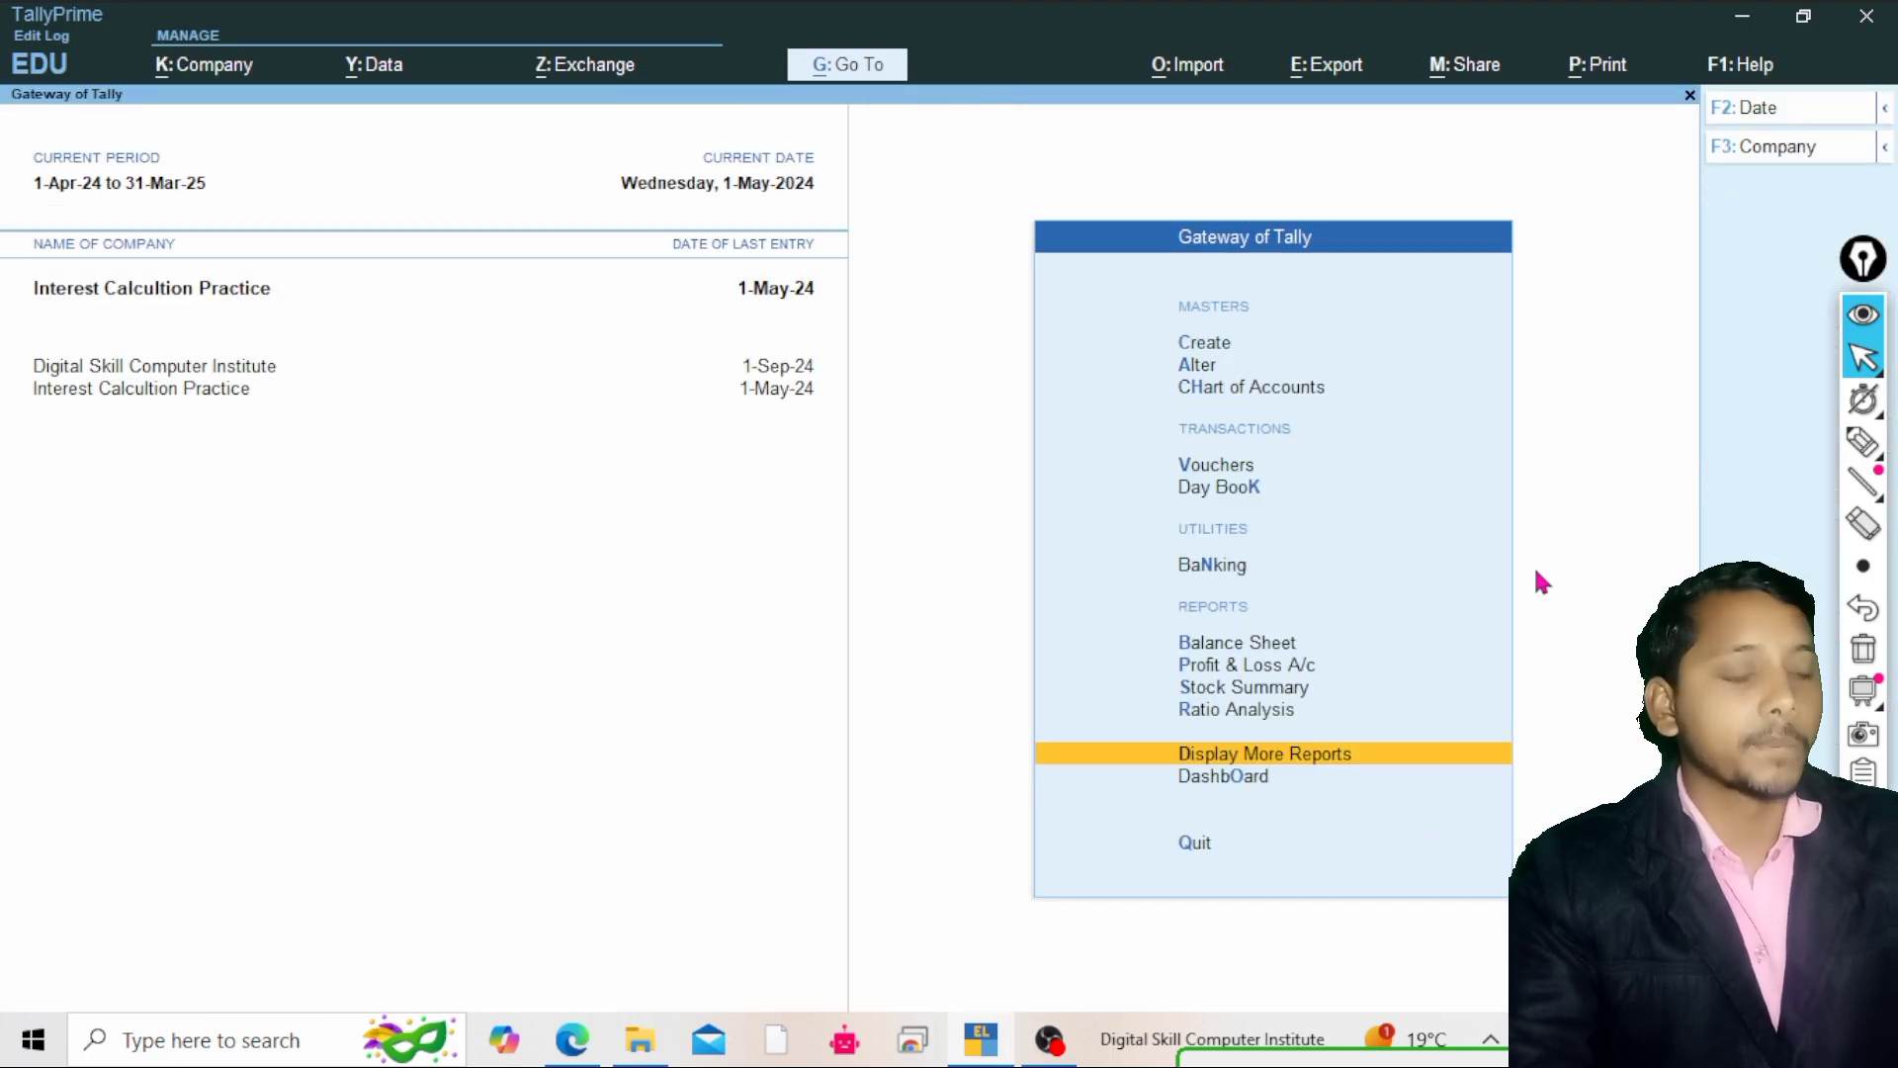
Start a Receipt voucher dated 1-7-2024 with Mohan as the credited ledger
key("Up")
key("Up")
key("Up")
key("Up")
key("Up")
key("Up")
key("Up")
key("Up")
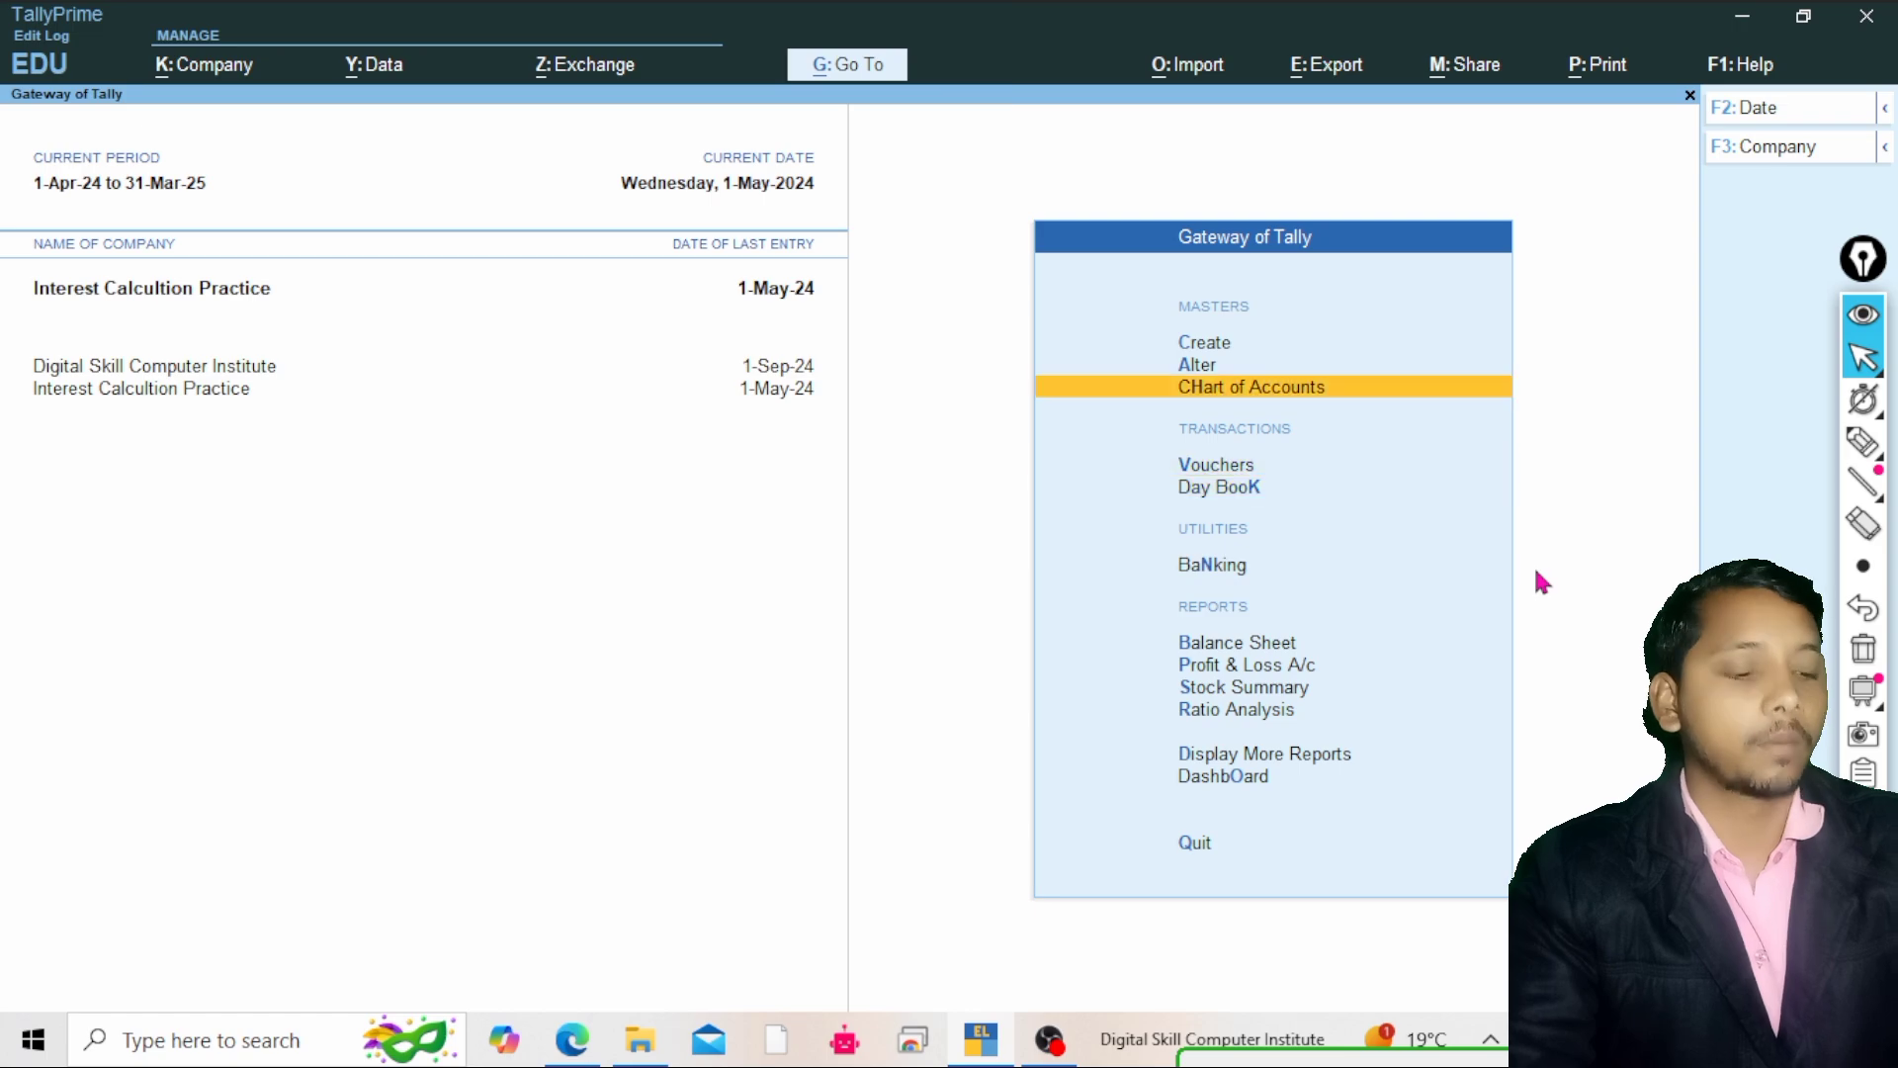
key("Down")
key("Return")
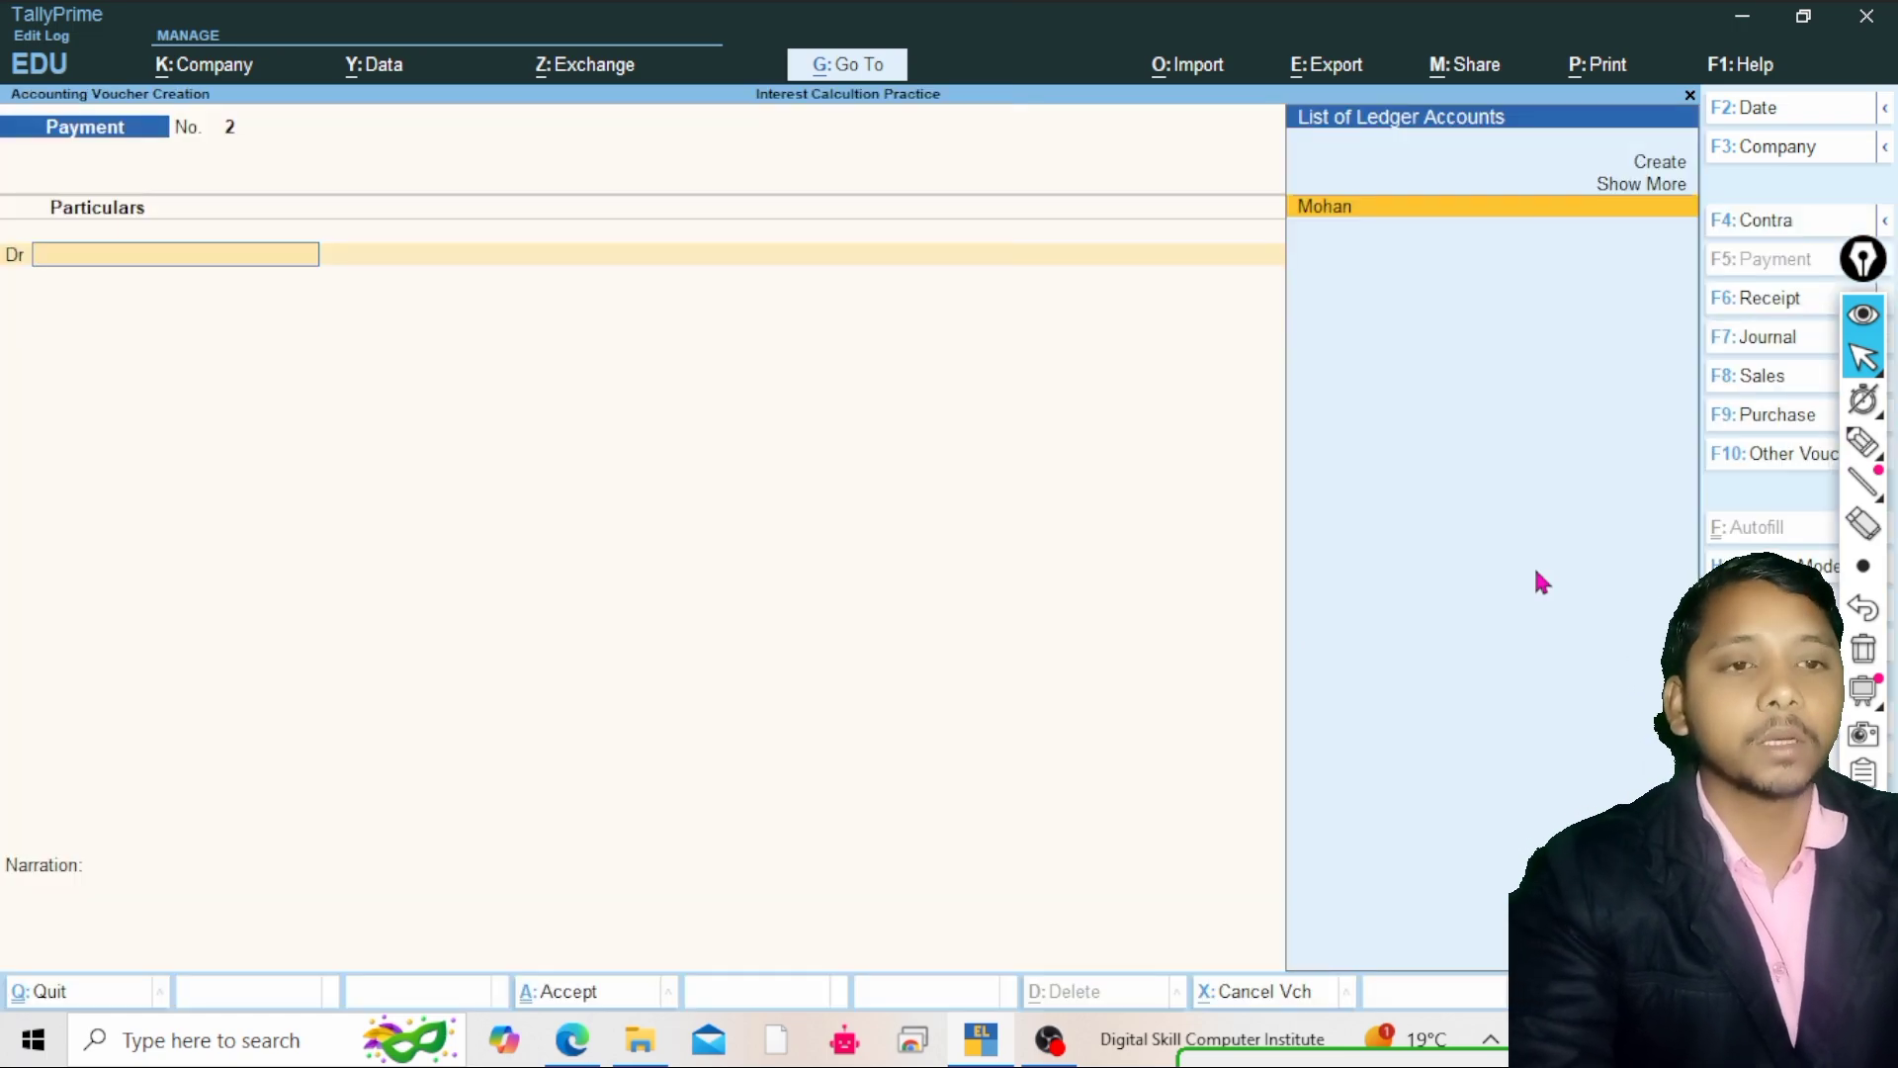
key("F6")
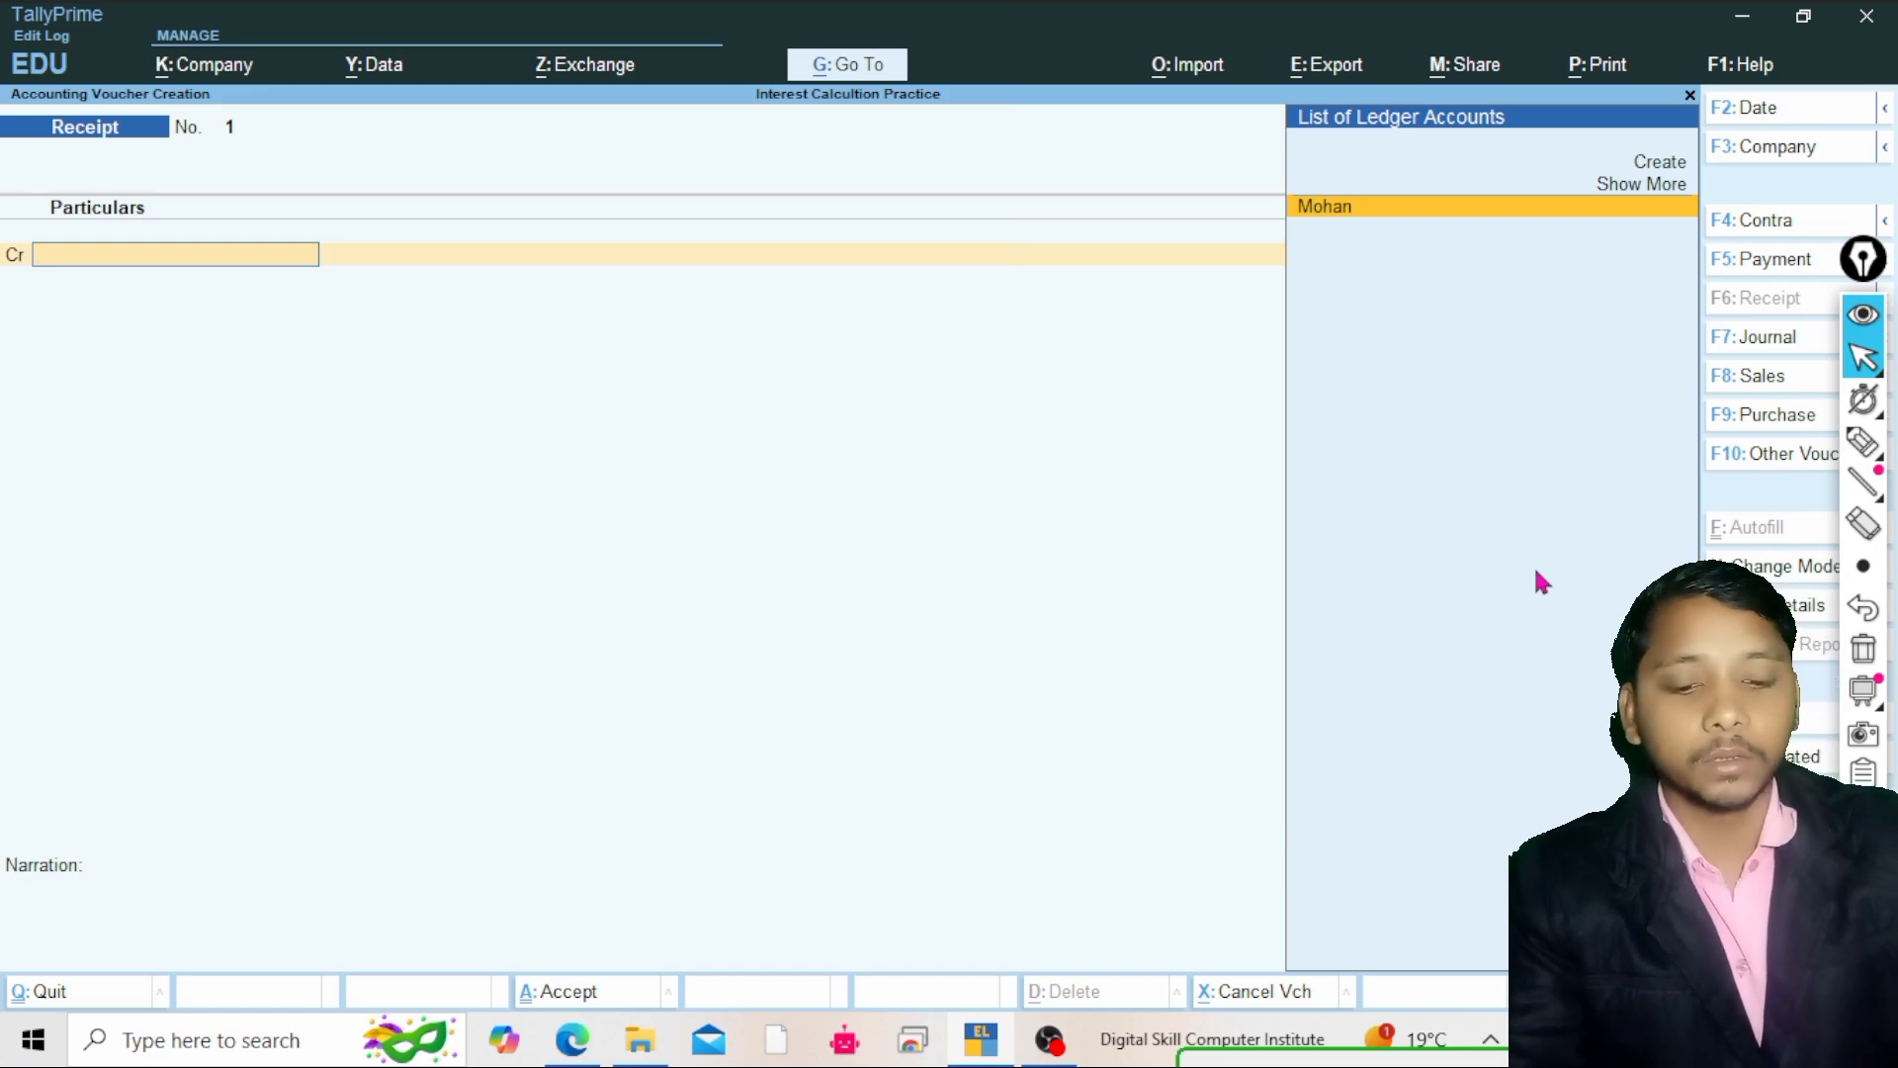
key("F2")
type("1-4")
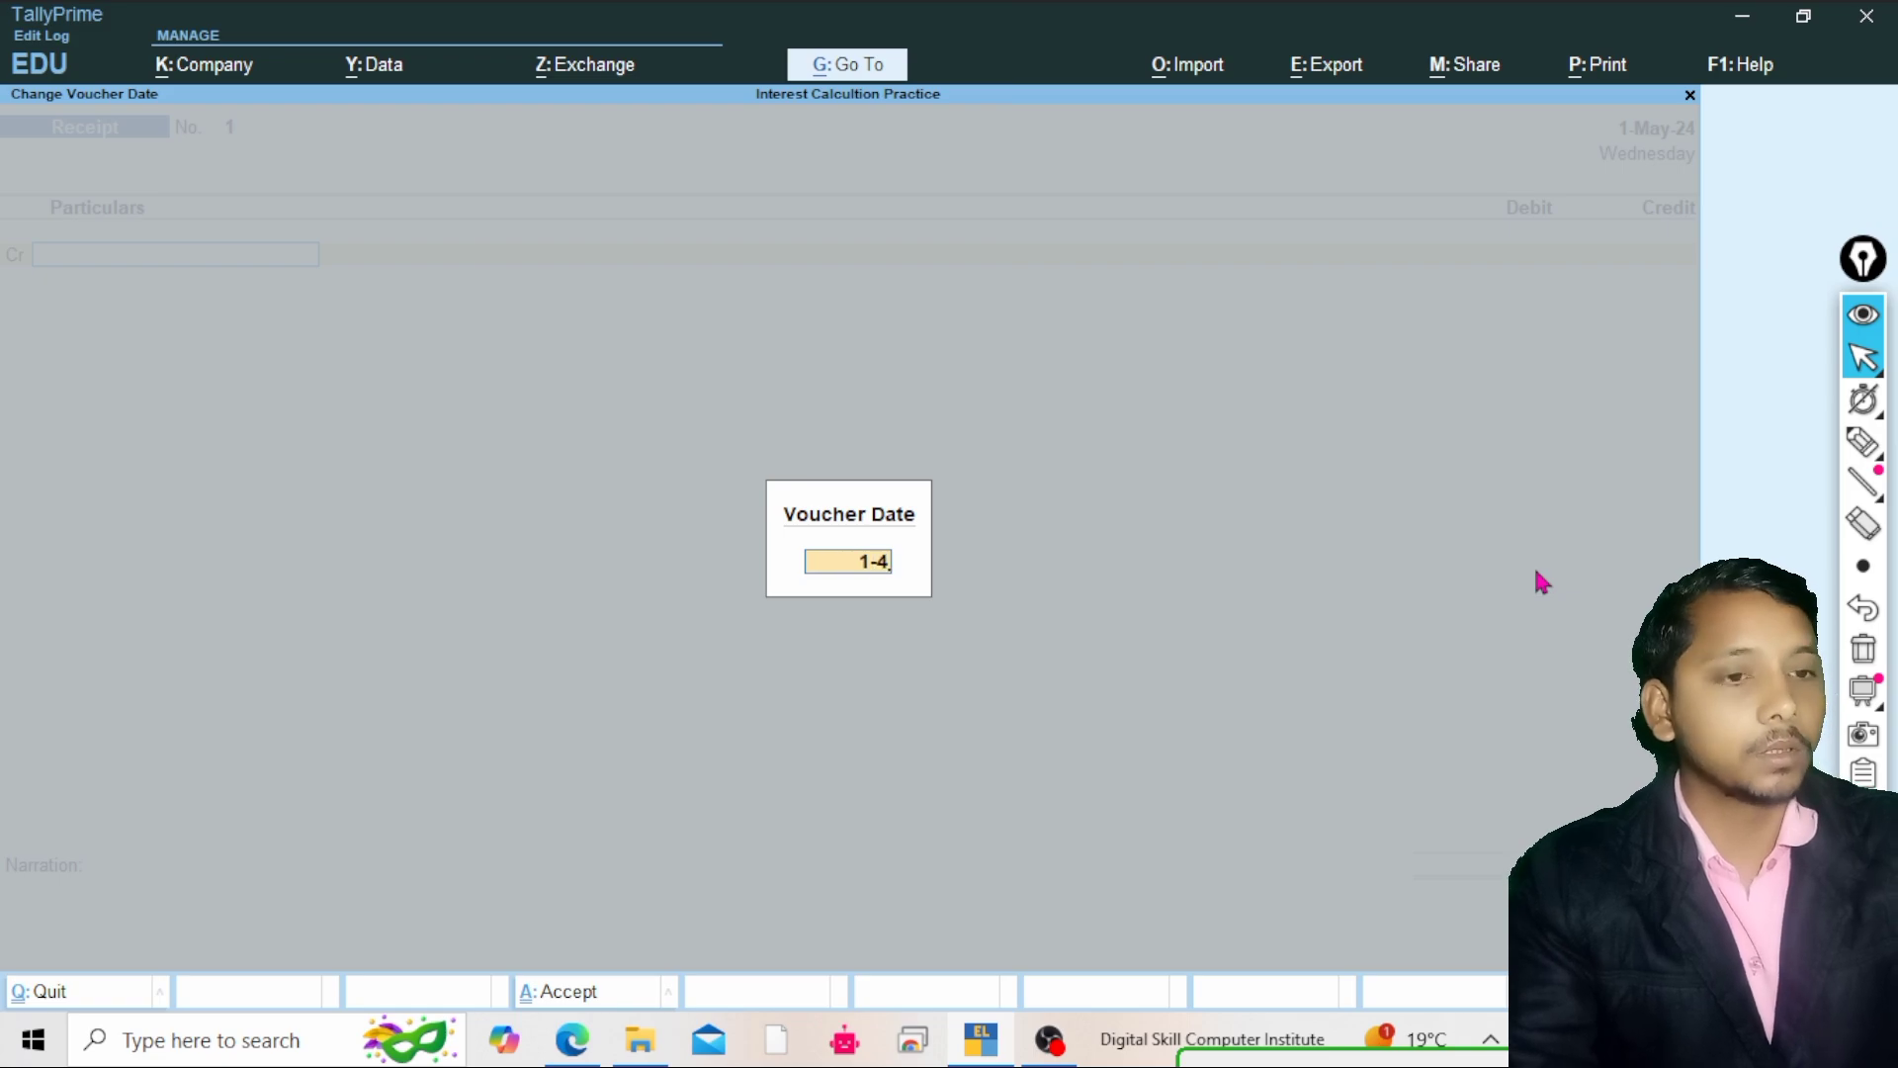
key("BackSpace")
type("7-2024")
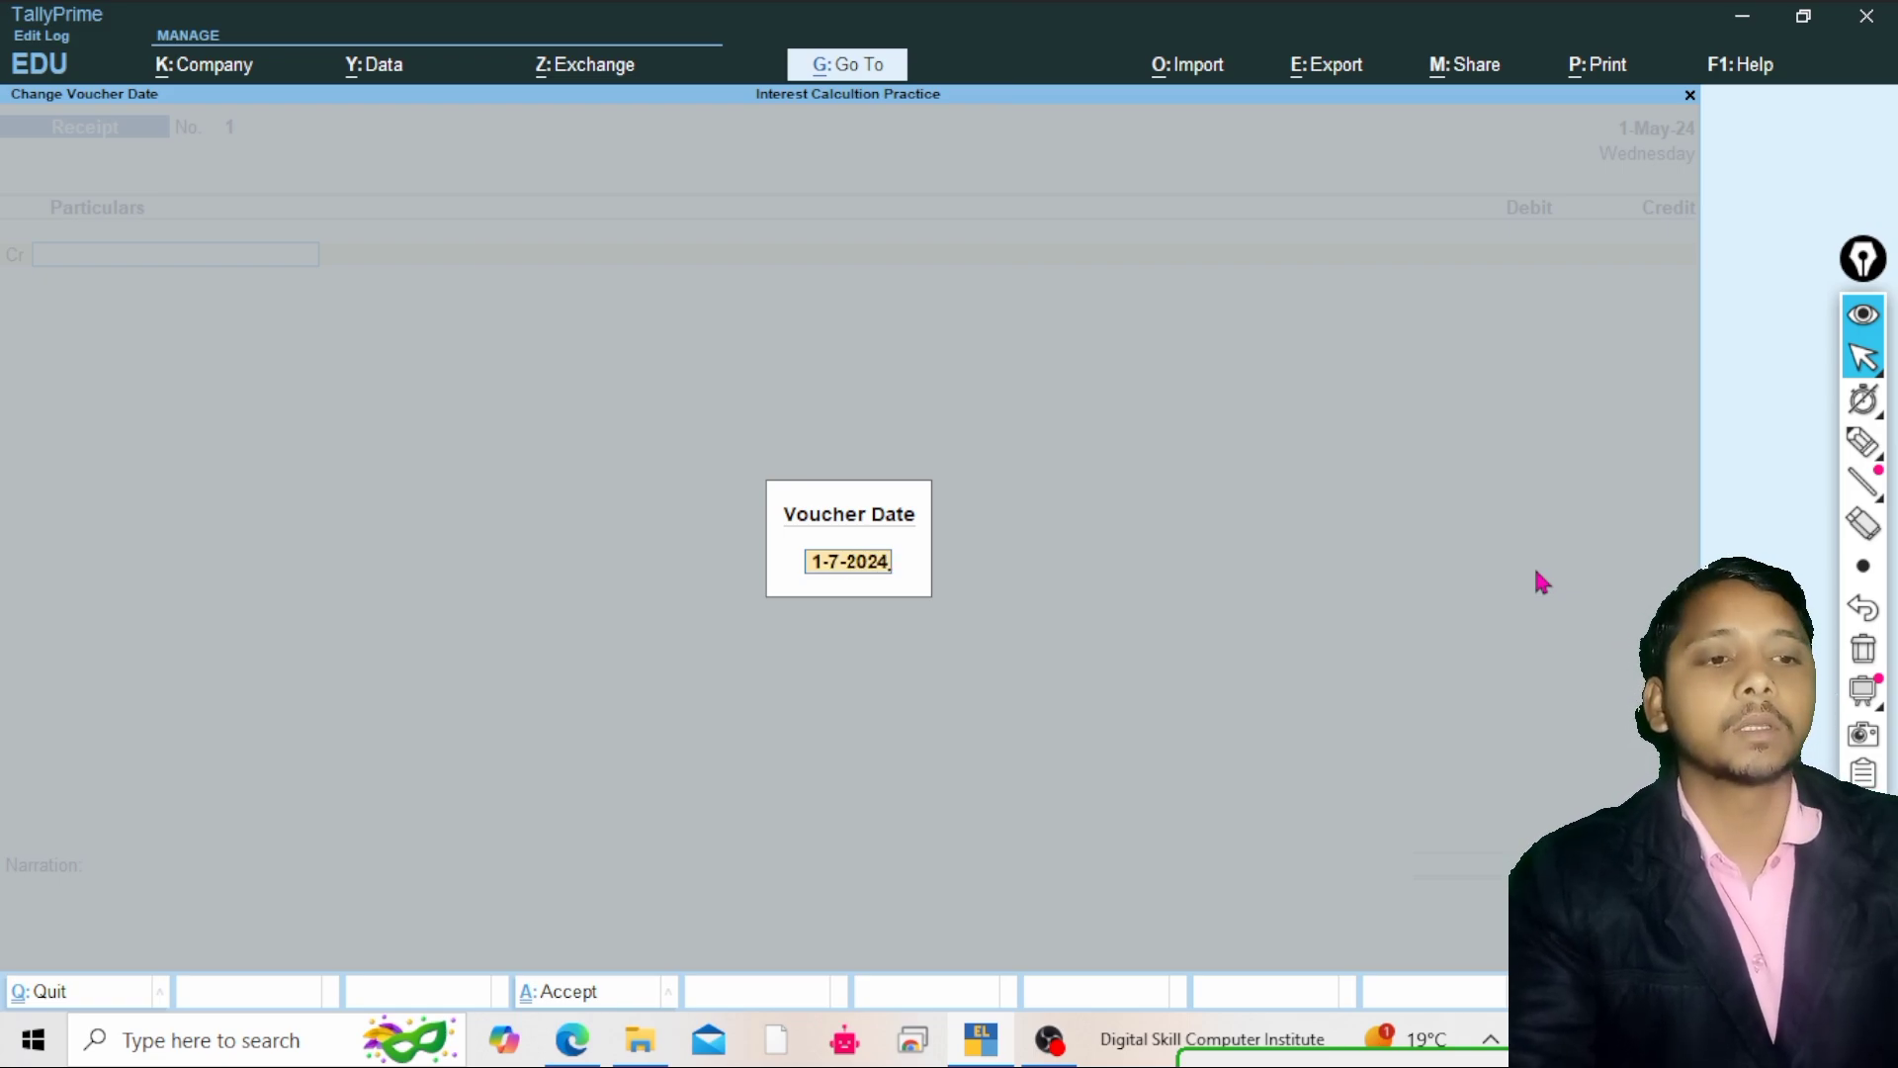
key("Return")
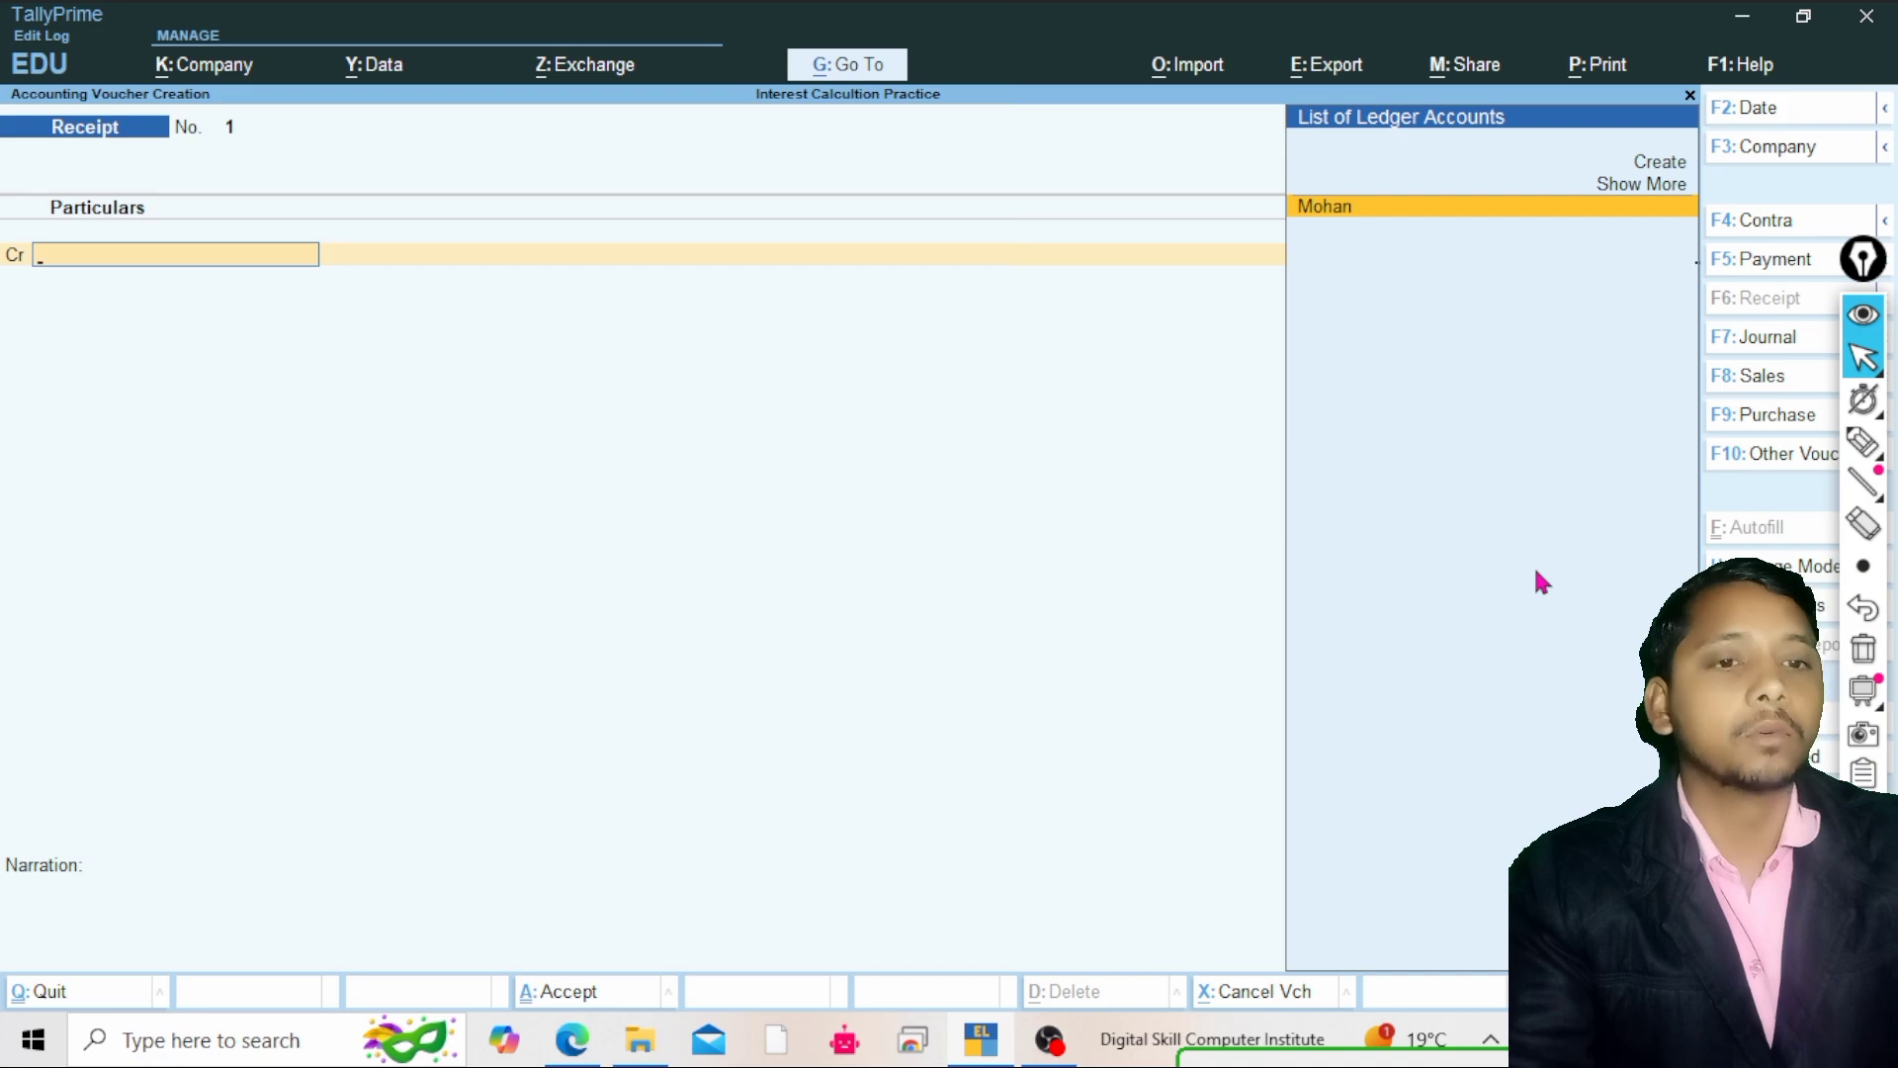
key("Return")
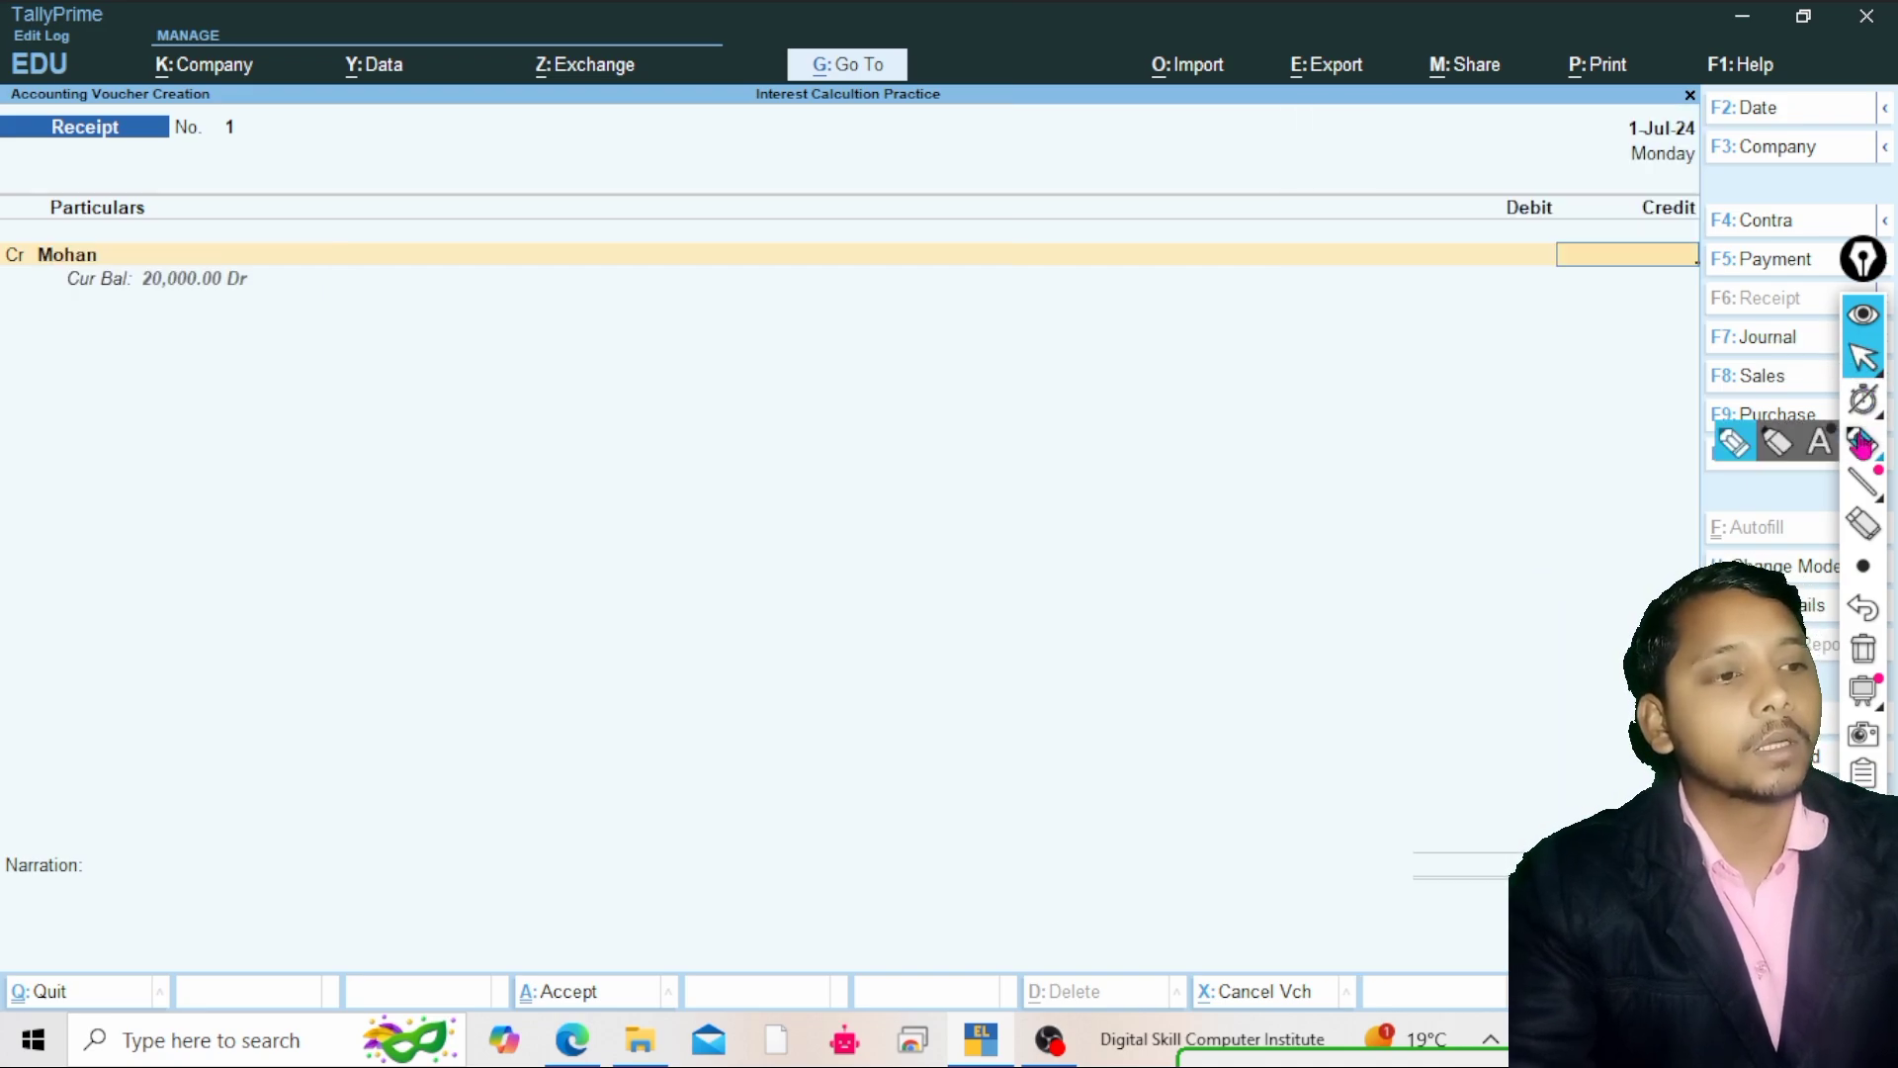
left_click(1864, 442)
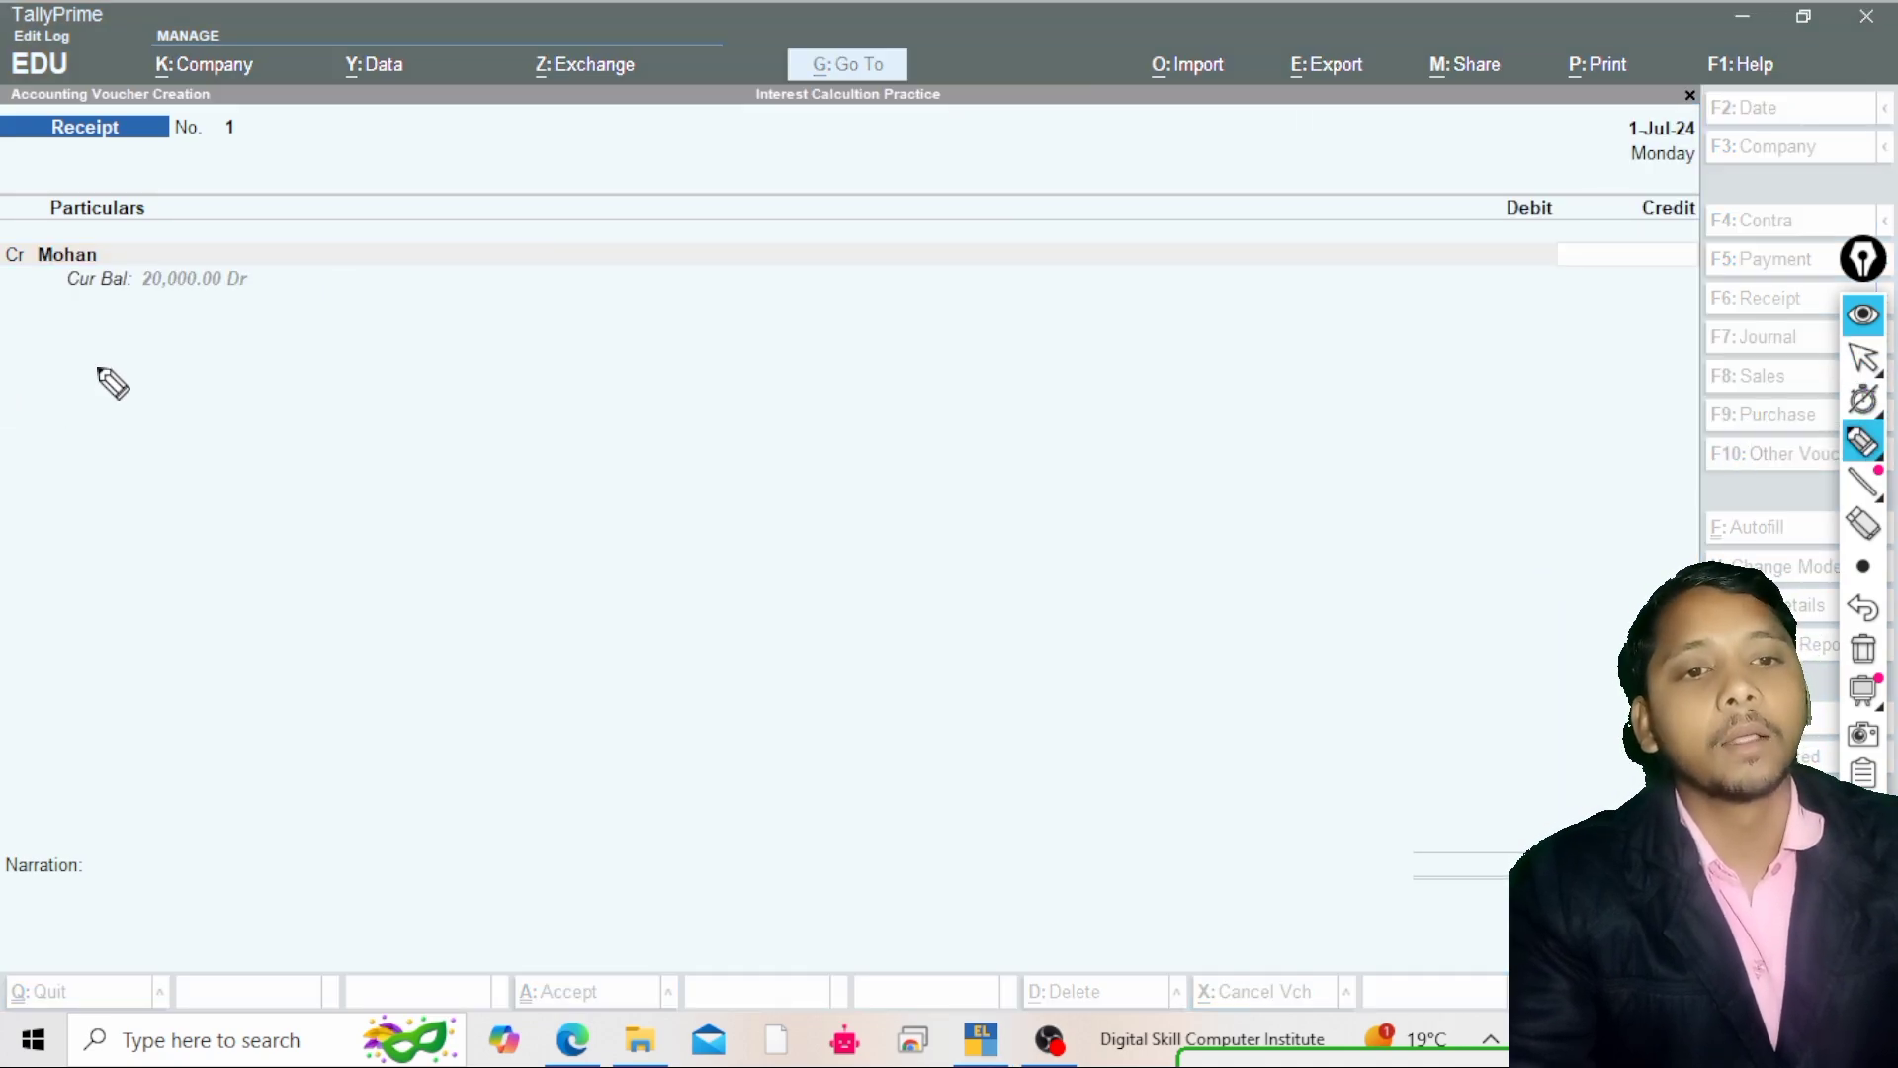
mouse_move(106, 326)
left_mouse_down()
mouse_move(267, 317)
mouse_move(187, 254)
mouse_move(107, 332)
left_mouse_up()
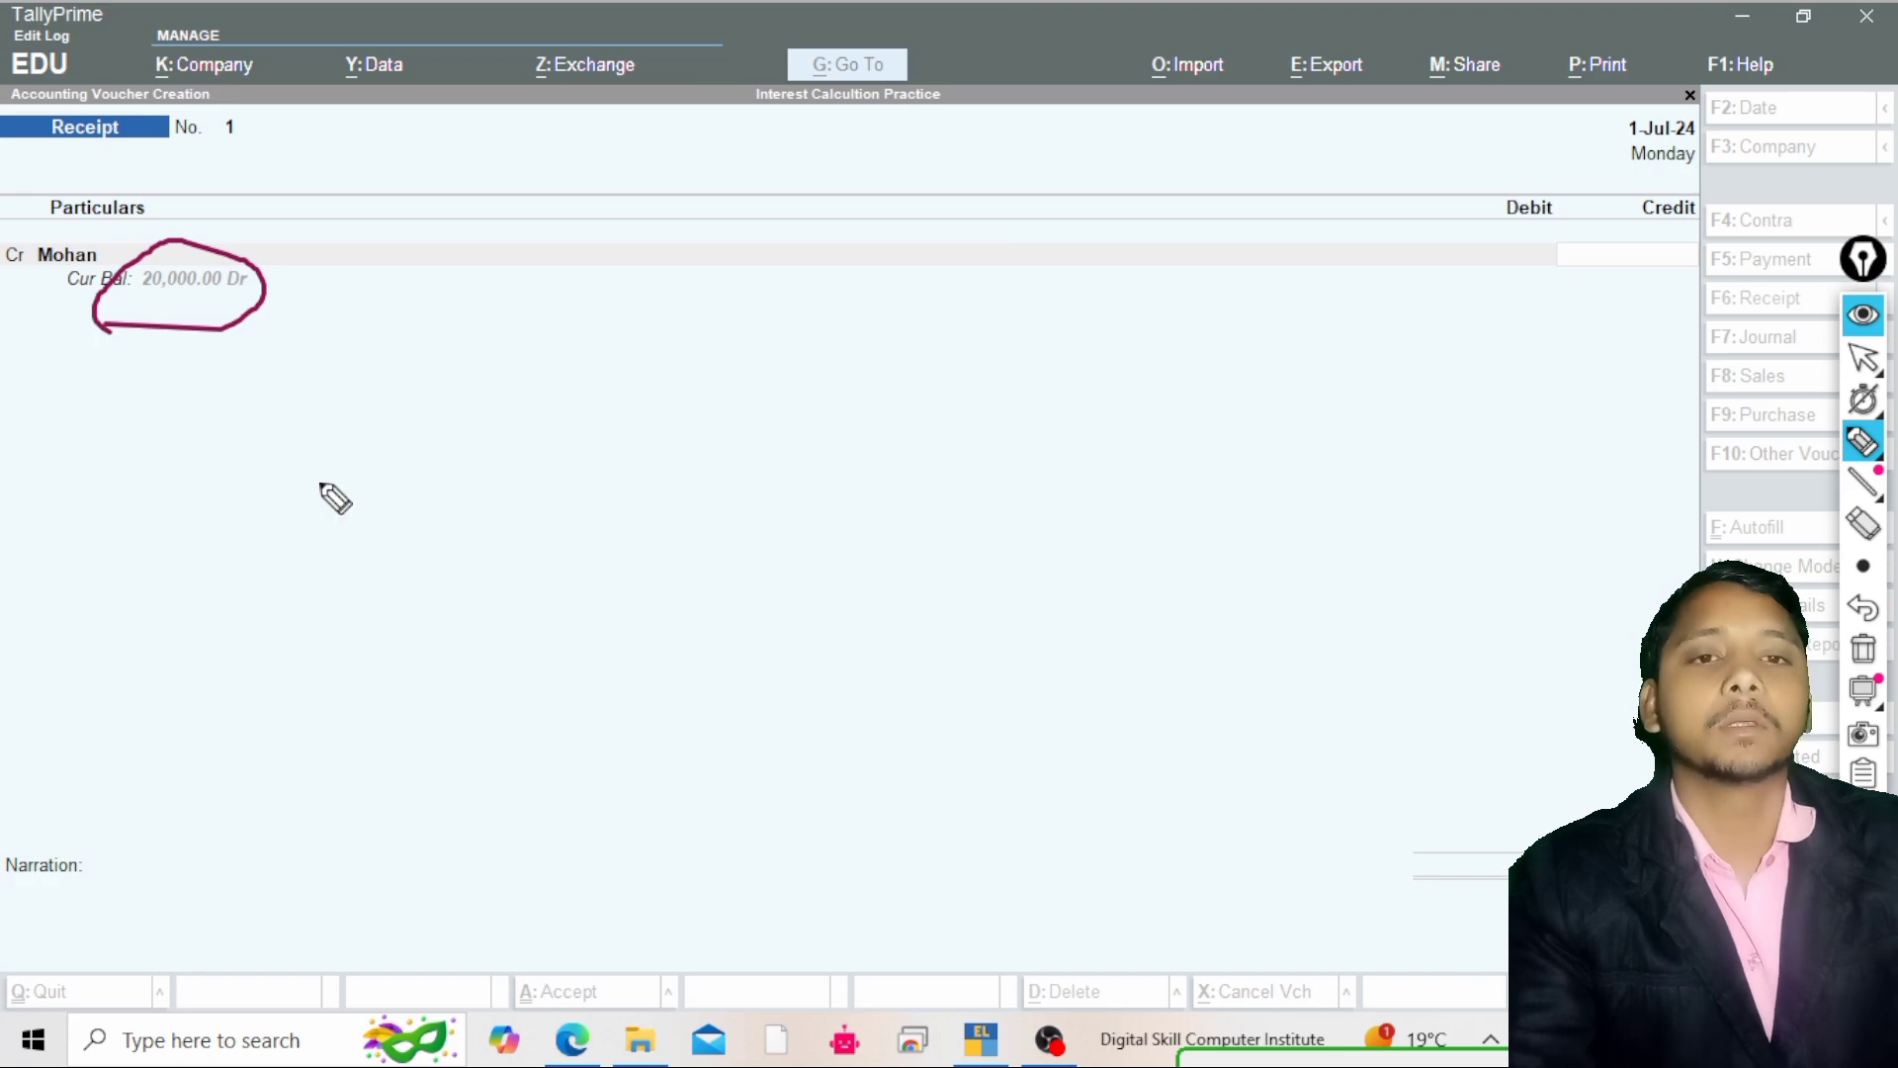
mouse_move(289, 432)
left_mouse_down()
mouse_move(289, 403)
mouse_move(293, 422)
mouse_move(334, 402)
left_mouse_up()
left_click_drag(385, 383, 342, 452)
left_click_drag(456, 372, 408, 416)
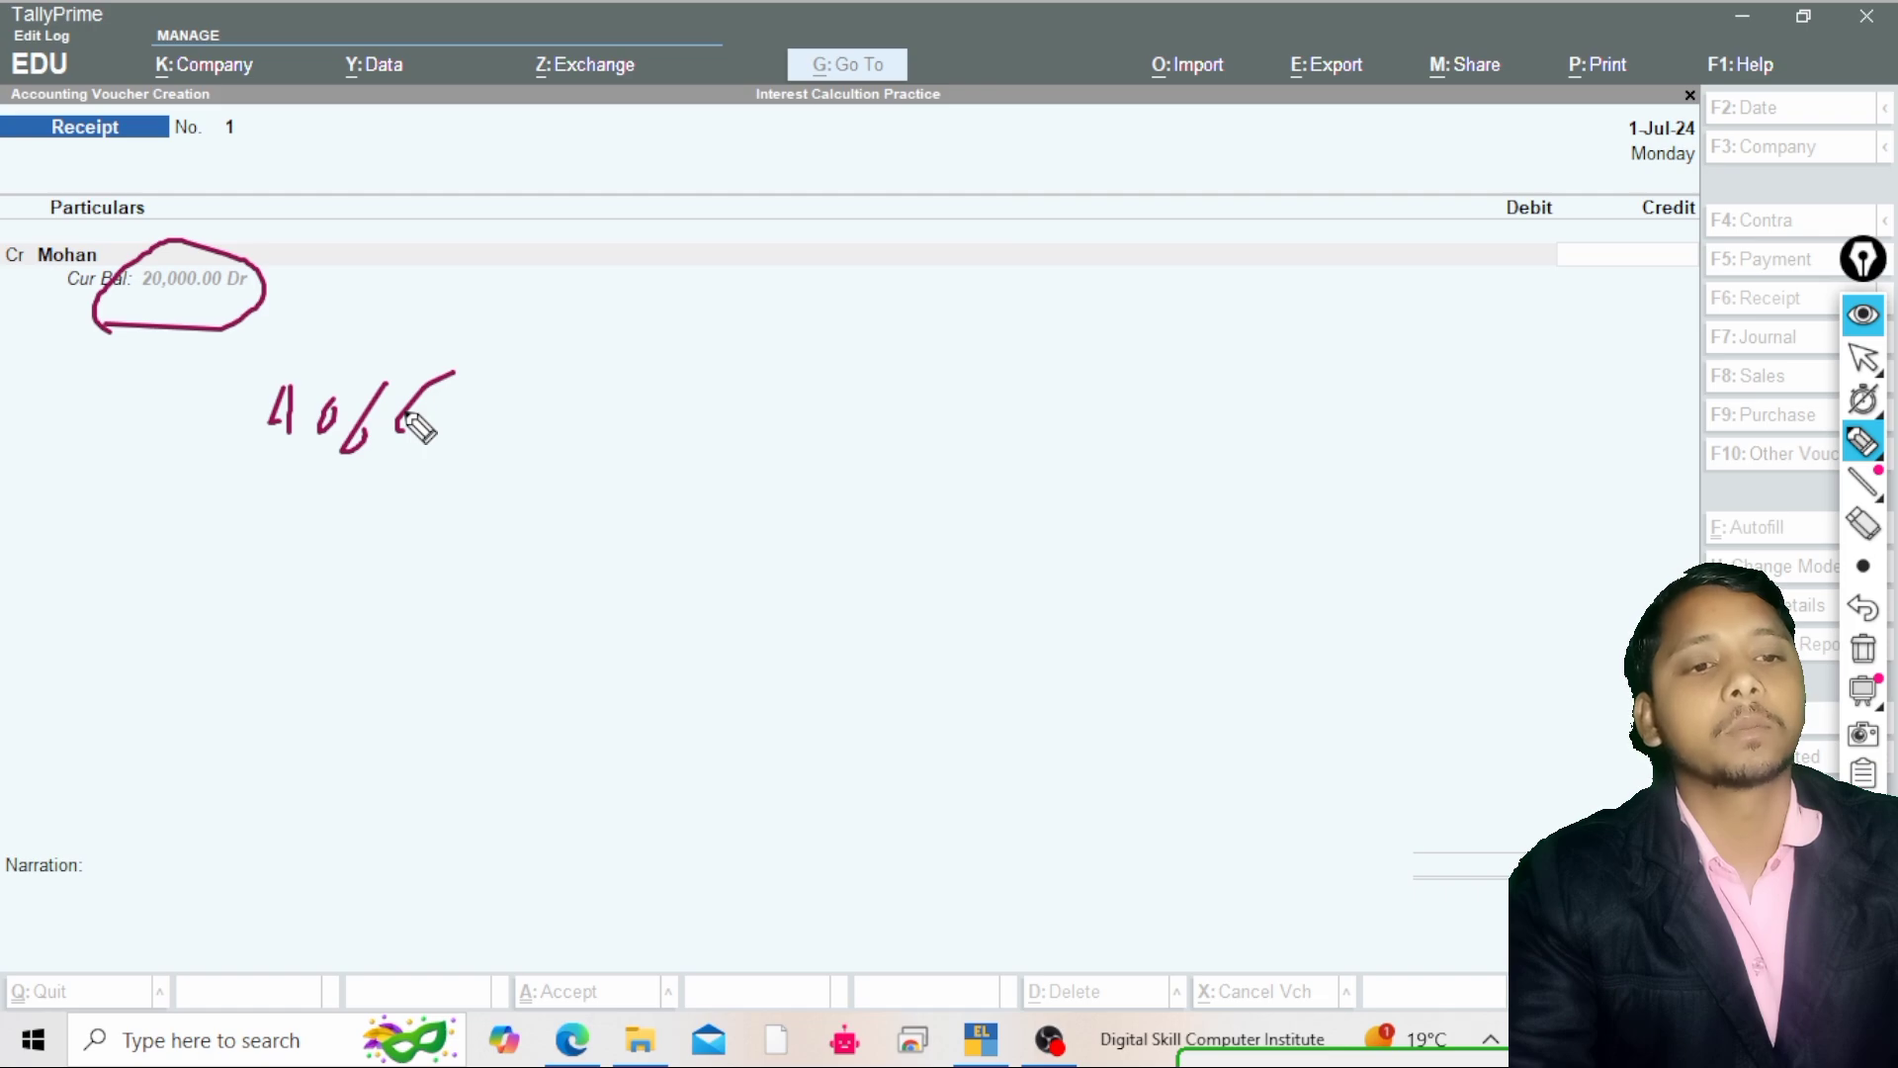
left_click(466, 402)
left_click_drag(531, 371, 505, 395)
mouse_move(526, 387)
left_mouse_down()
mouse_move(607, 425)
mouse_move(663, 387)
left_mouse_up()
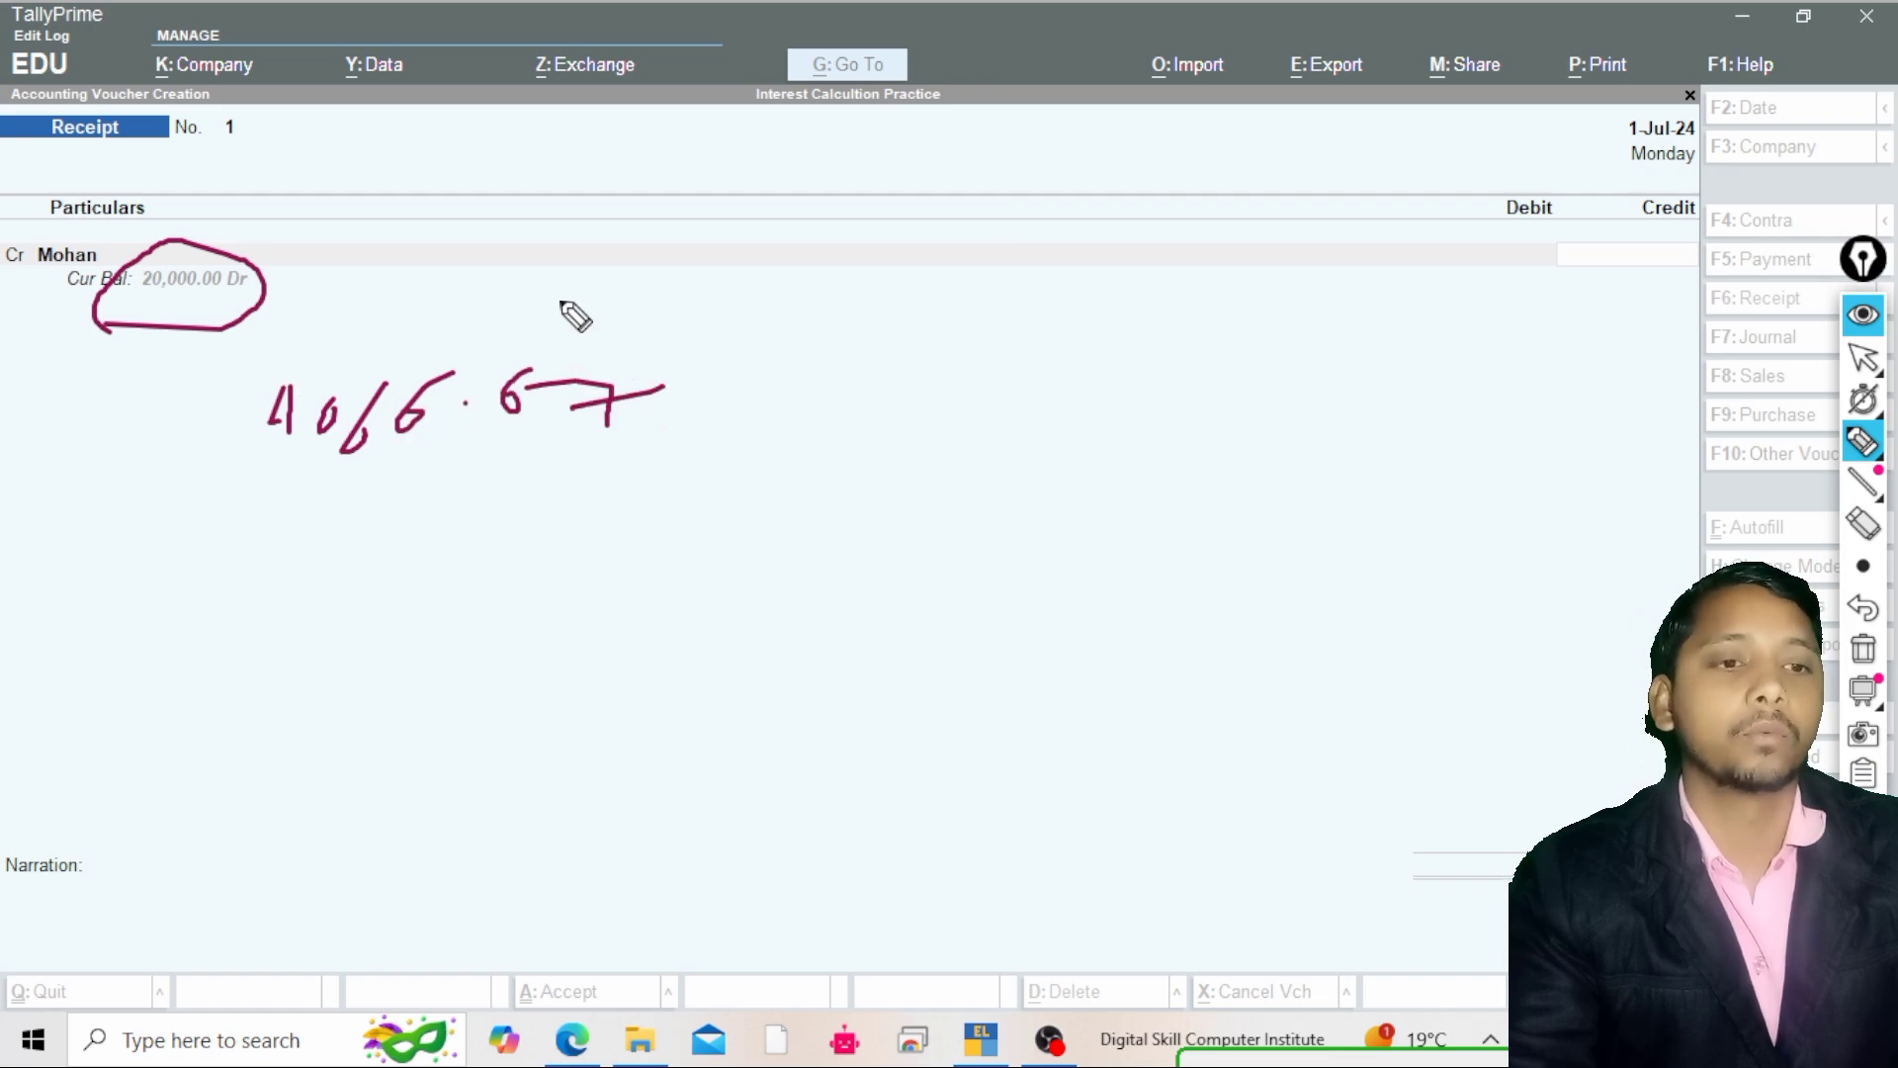
left_click_drag(244, 387, 174, 363)
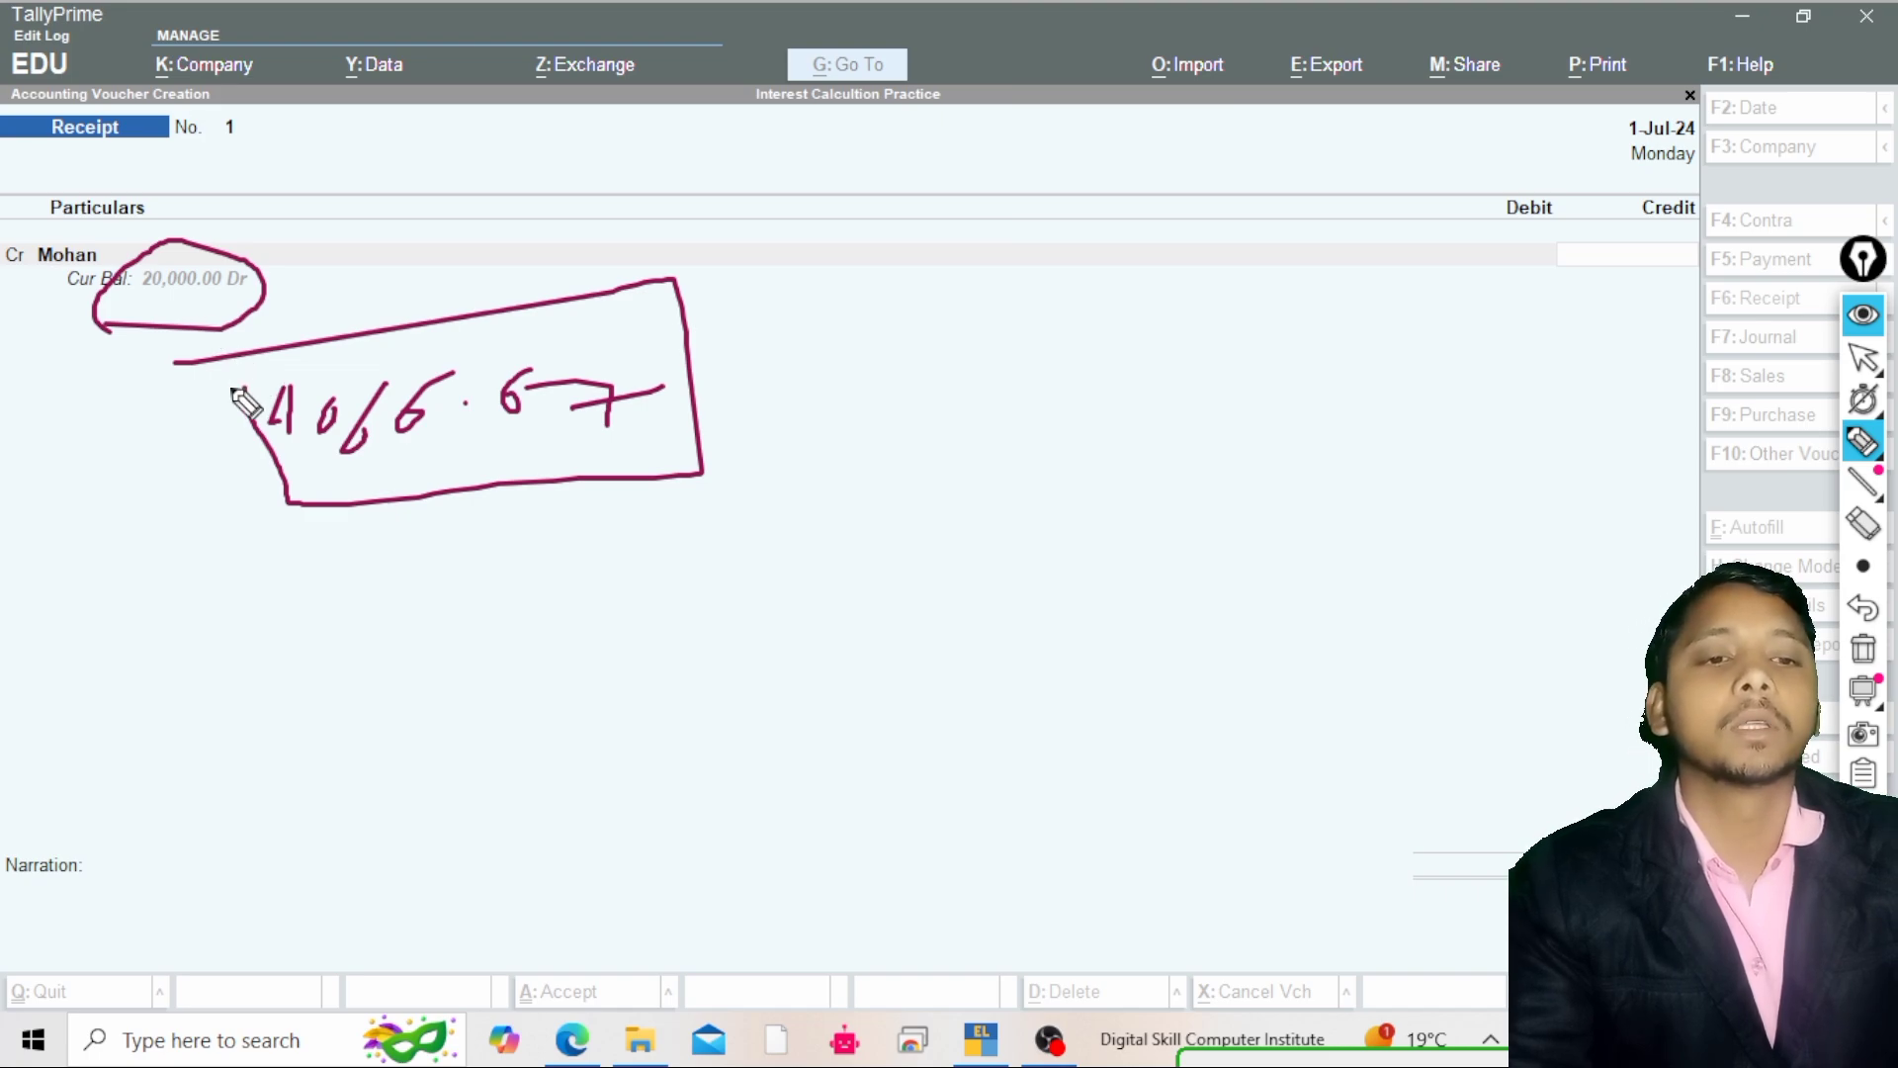
left_click_drag(234, 390, 309, 503)
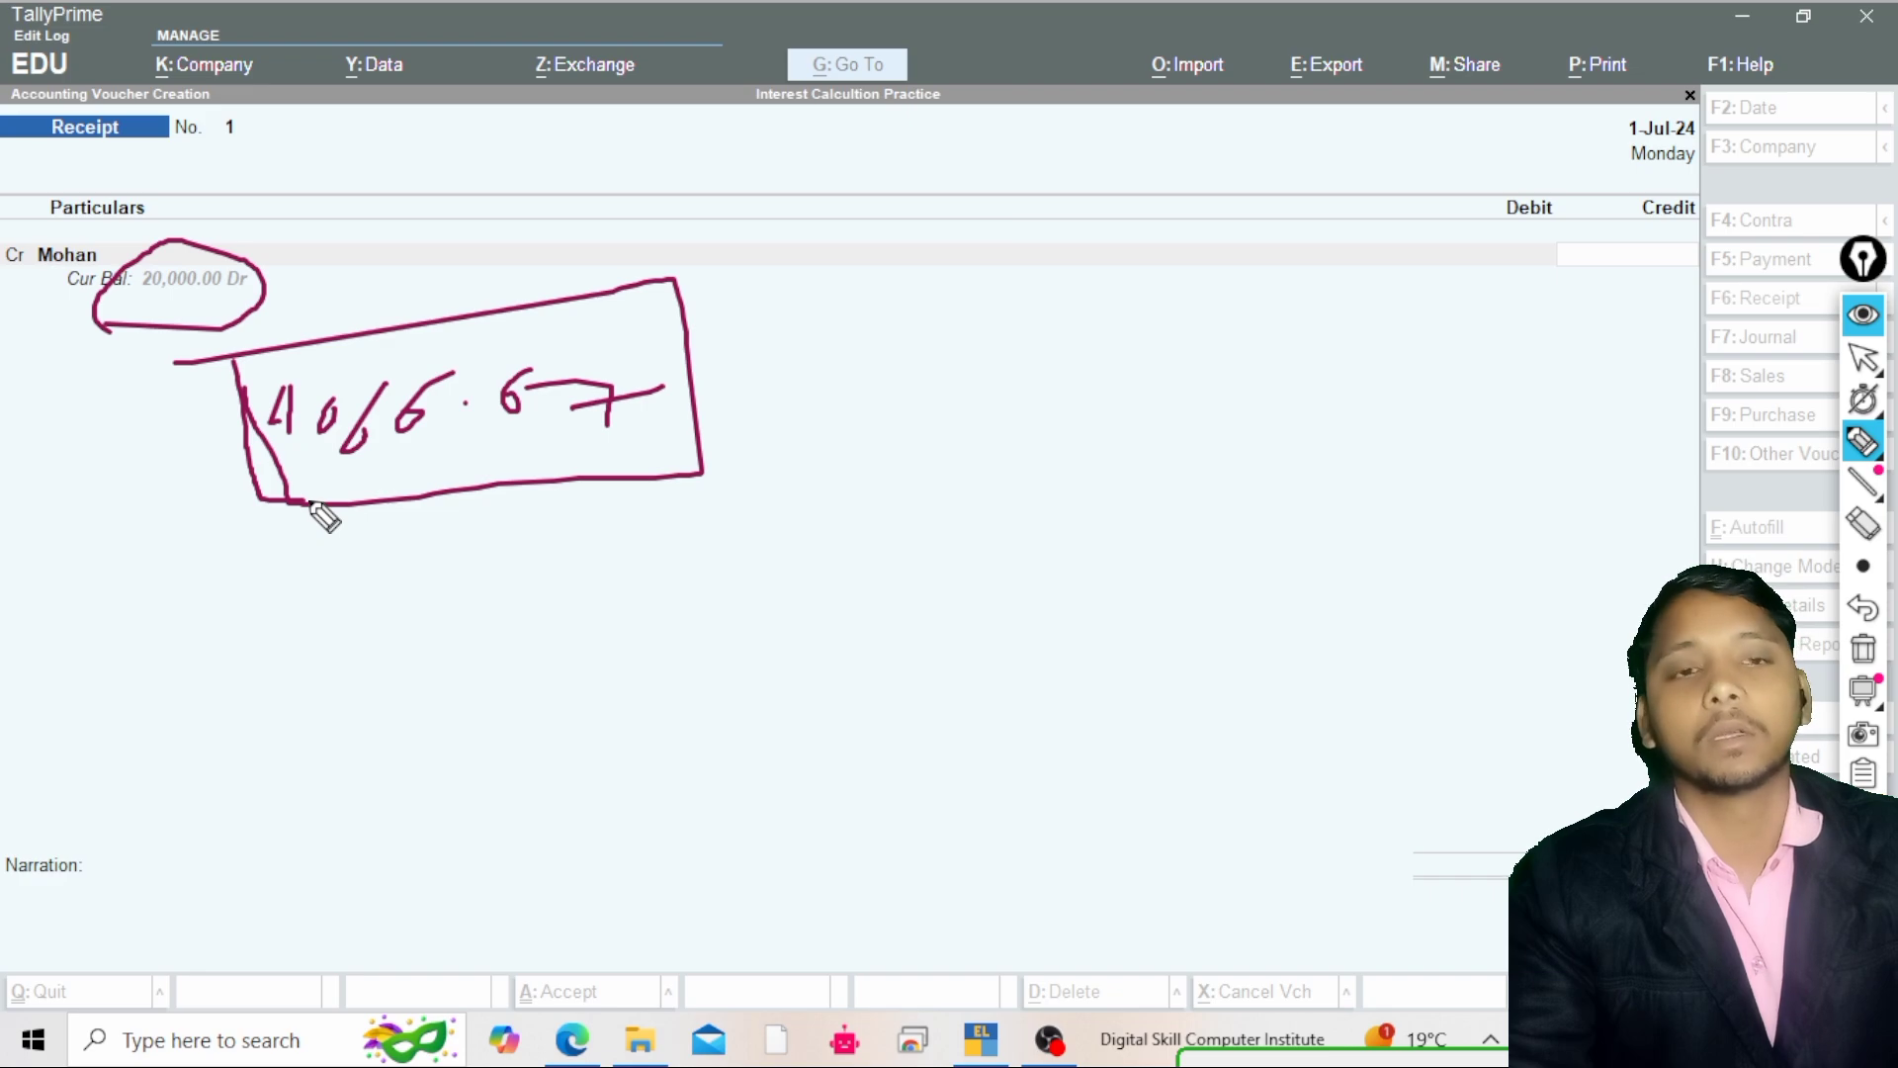
left_click(1855, 362)
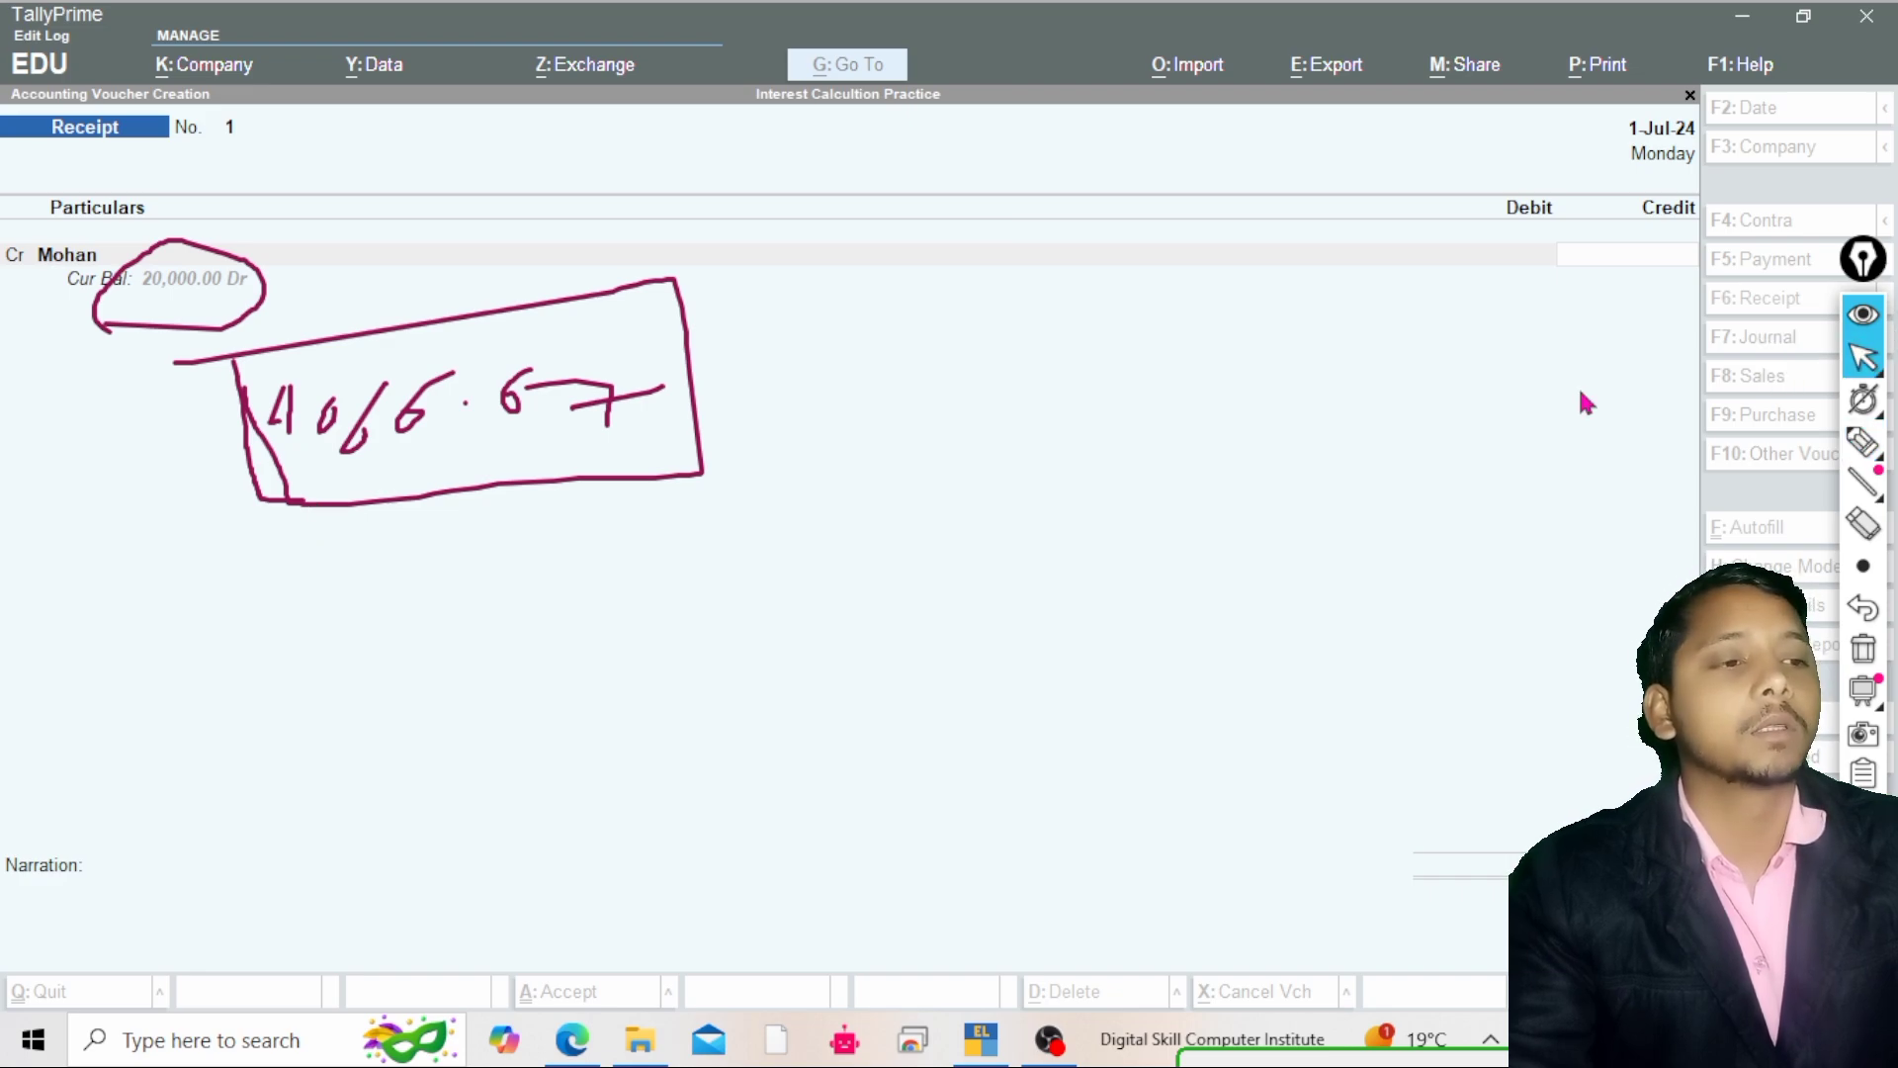
left_click(1862, 651)
left_click(912, 445)
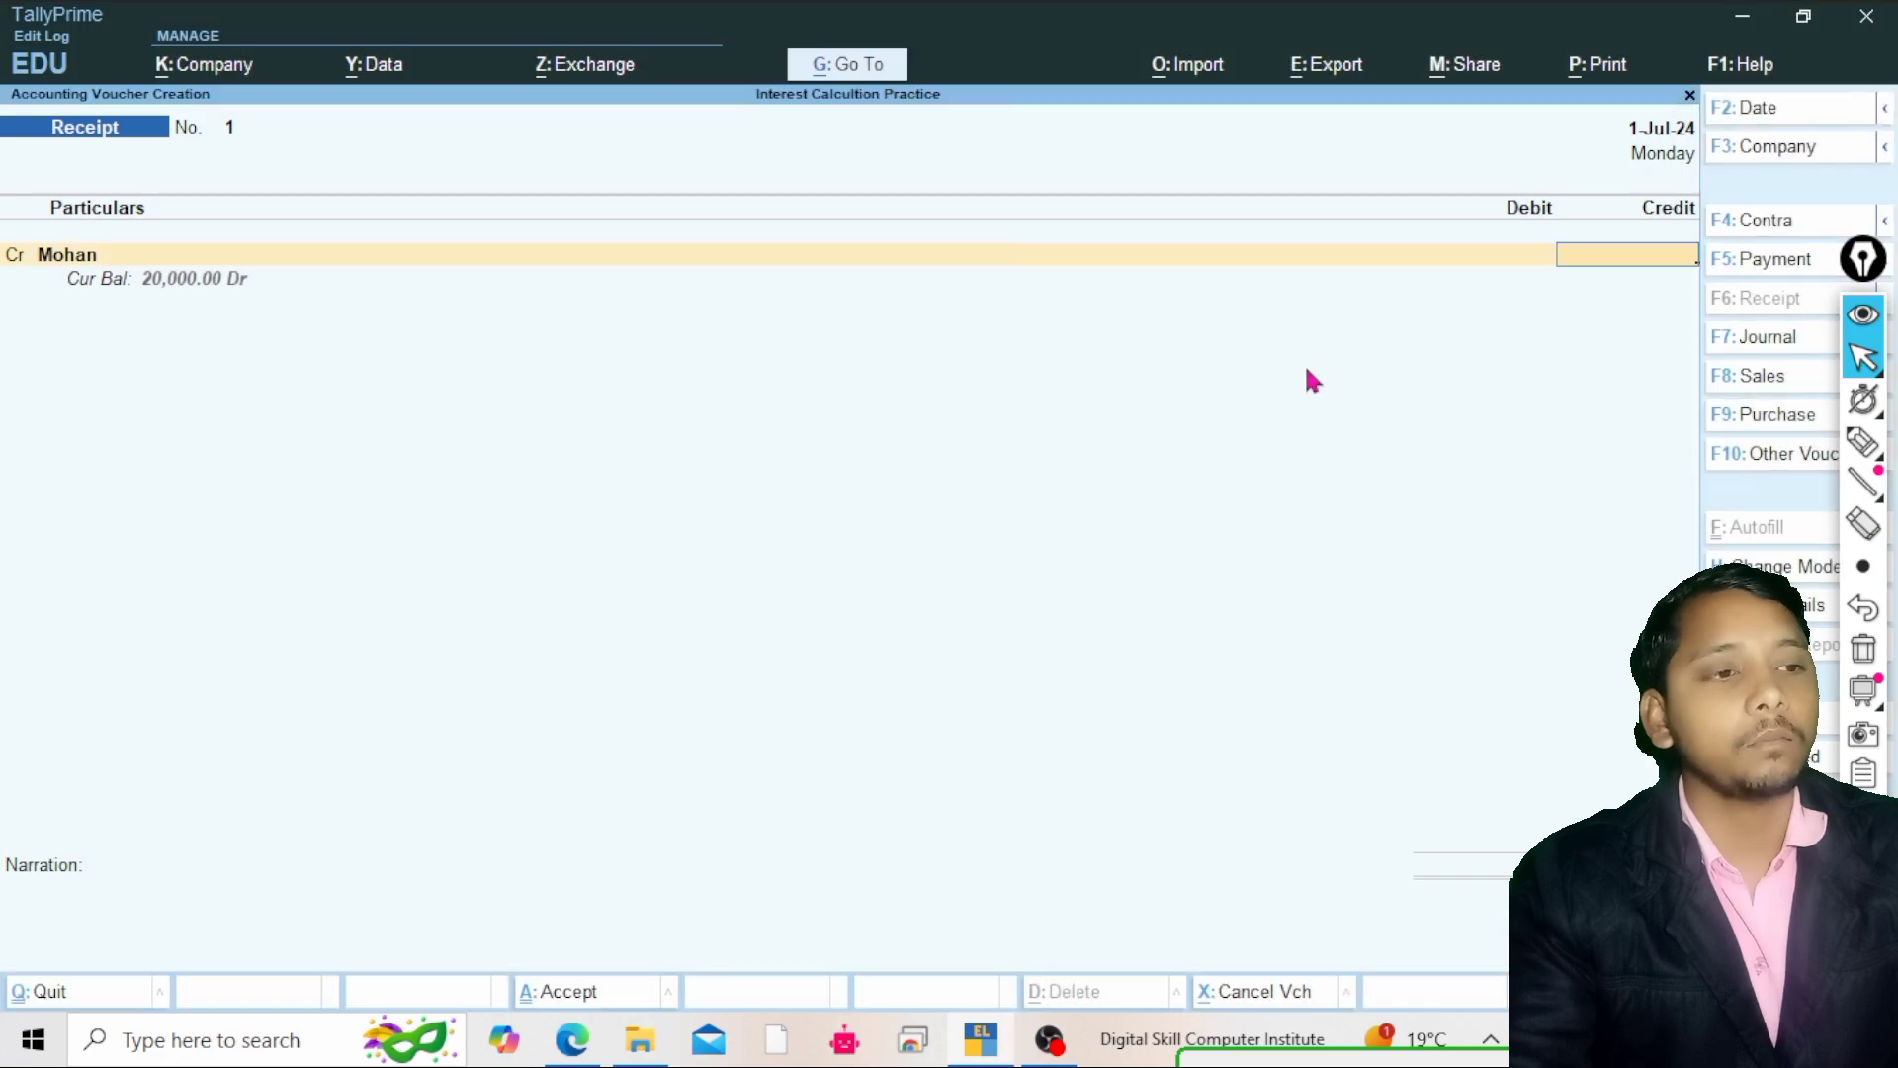
Leave the unsaved receipt voucher and open the Debit Note voucher type for alteration
key("Escape")
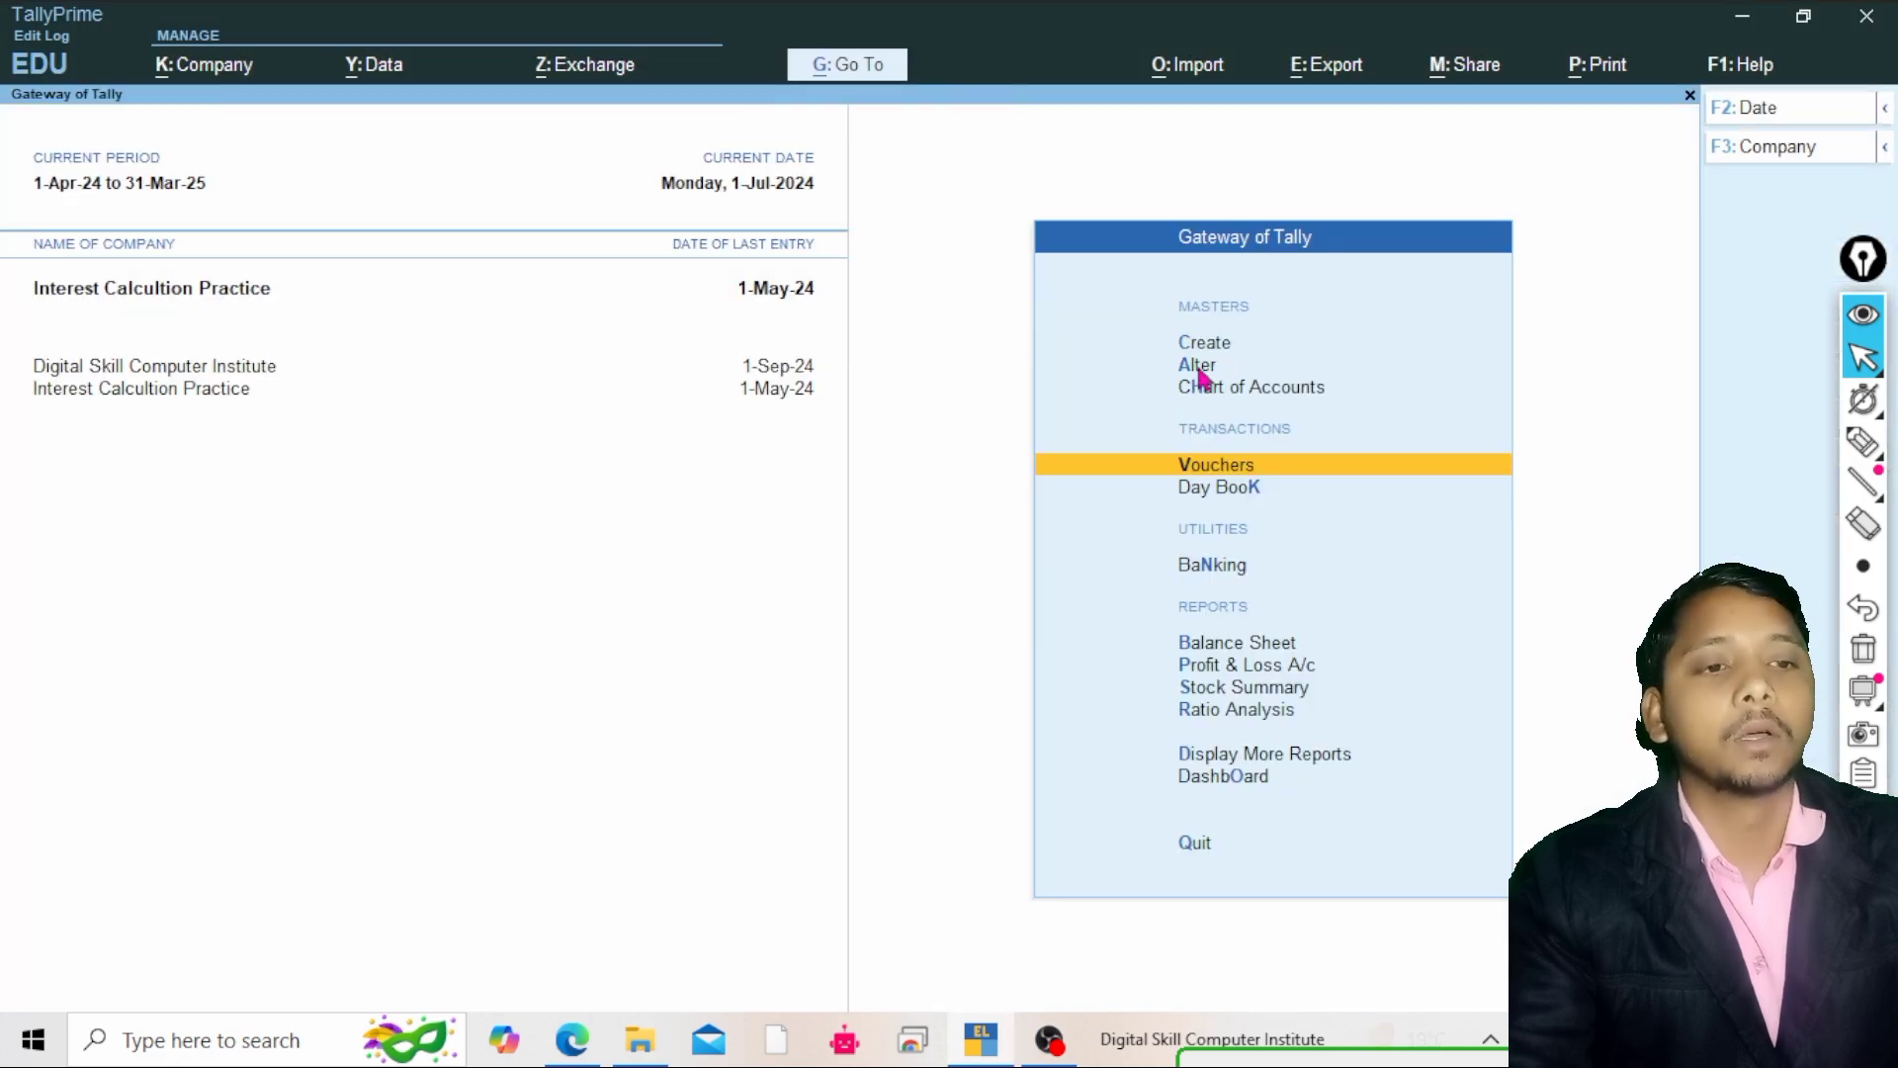
left_click(1197, 366)
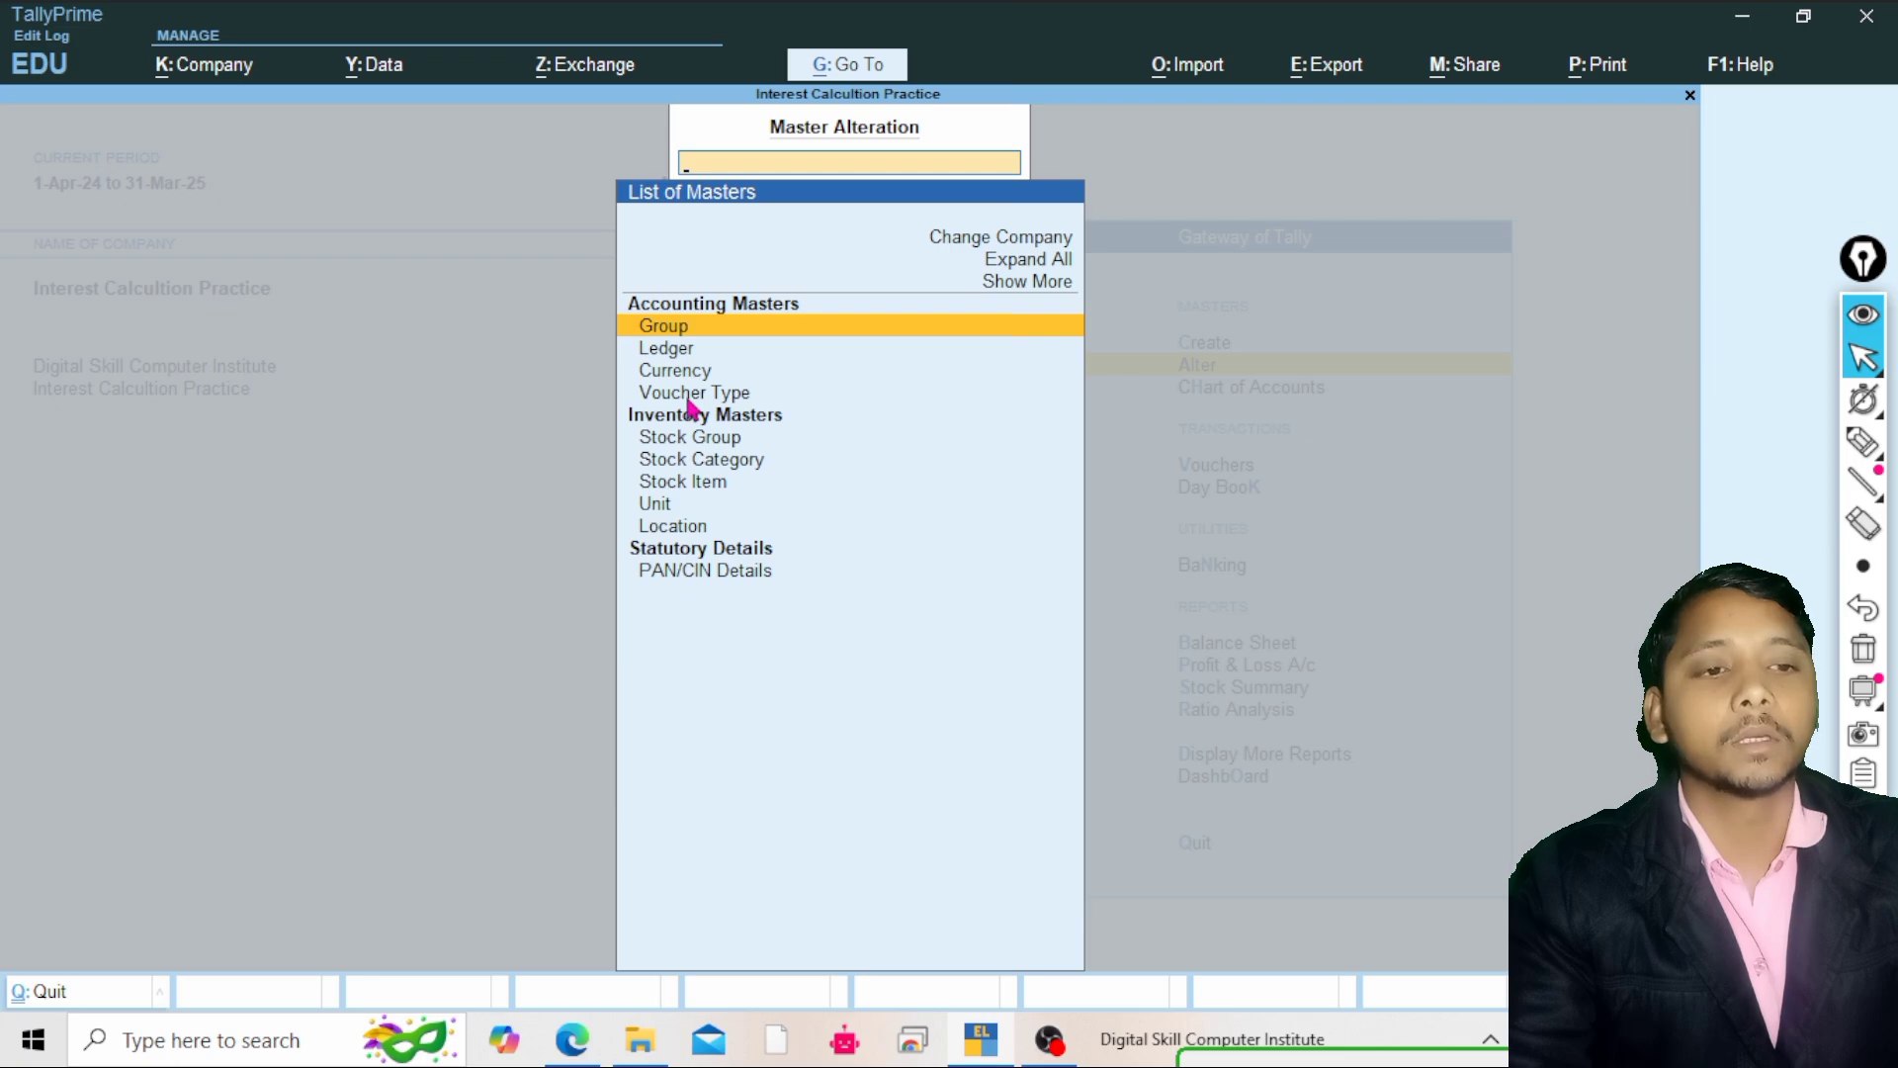
left_click(693, 394)
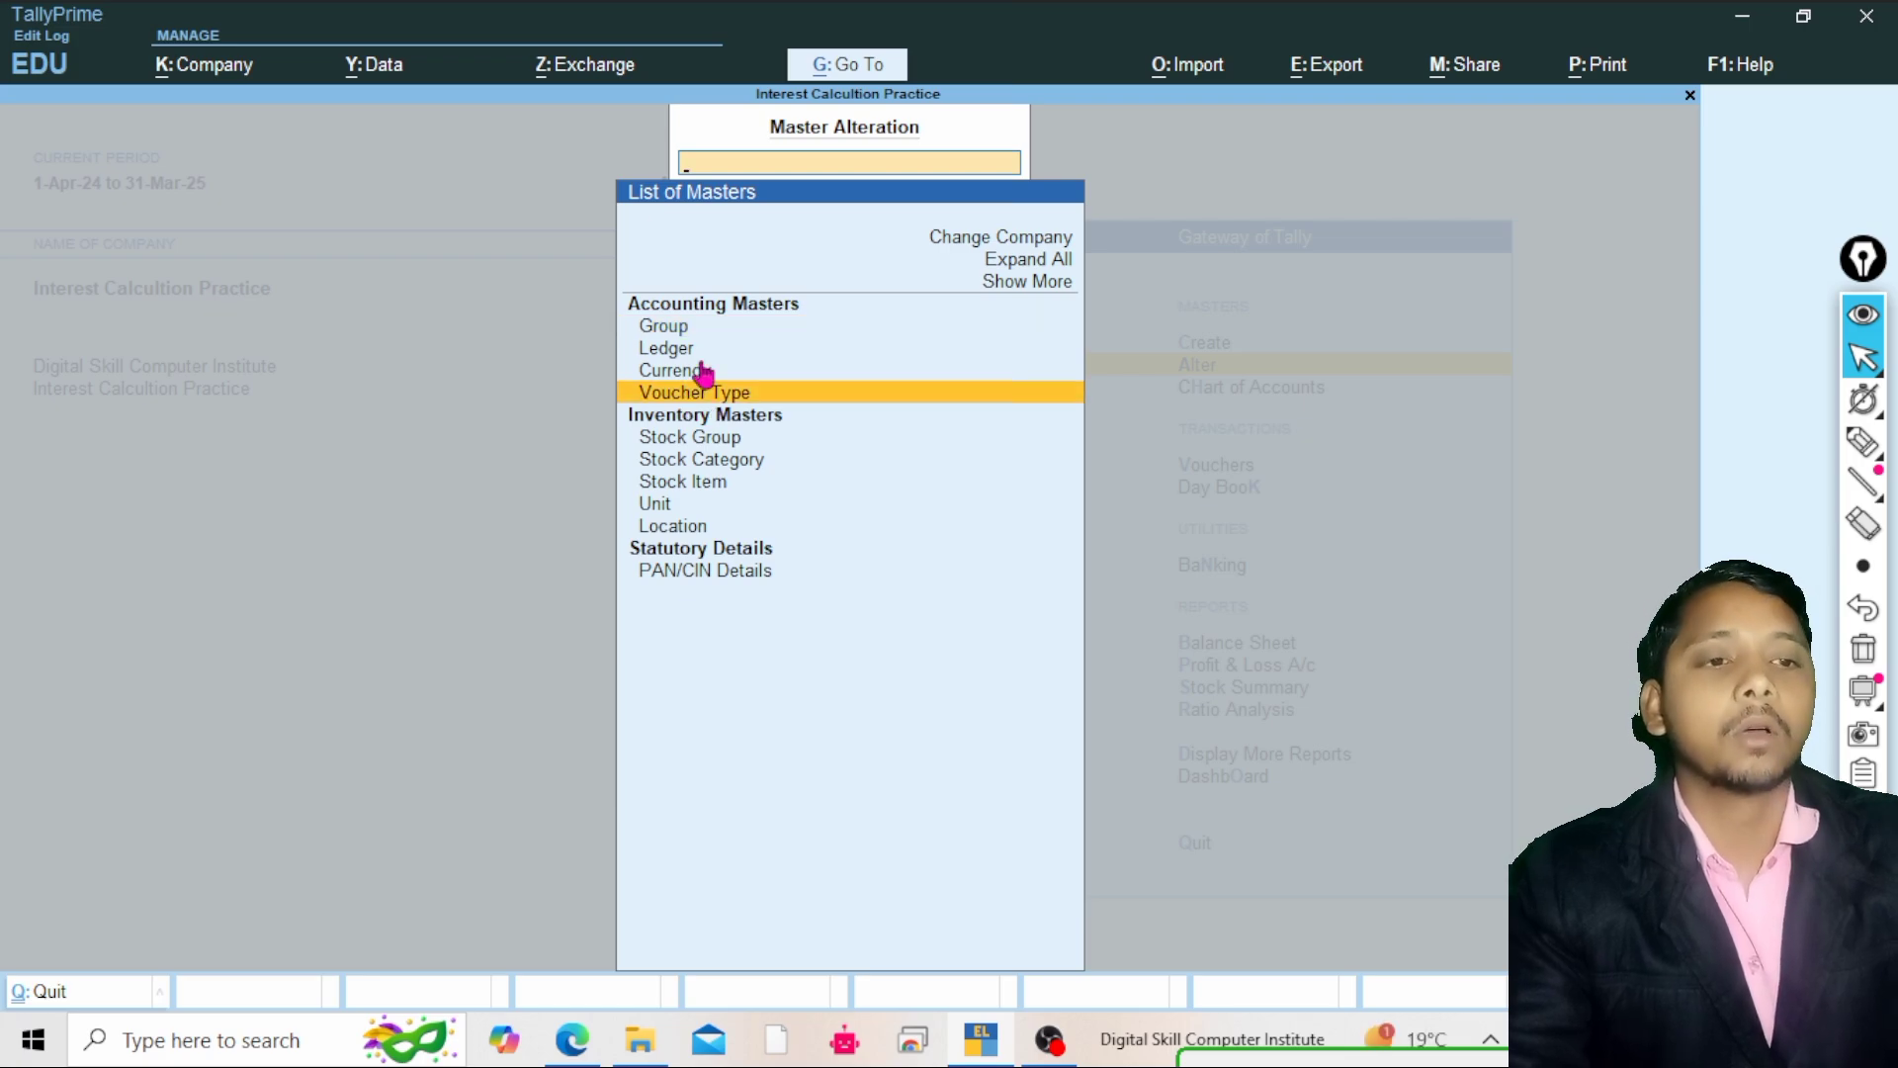
key("Return")
key("Down")
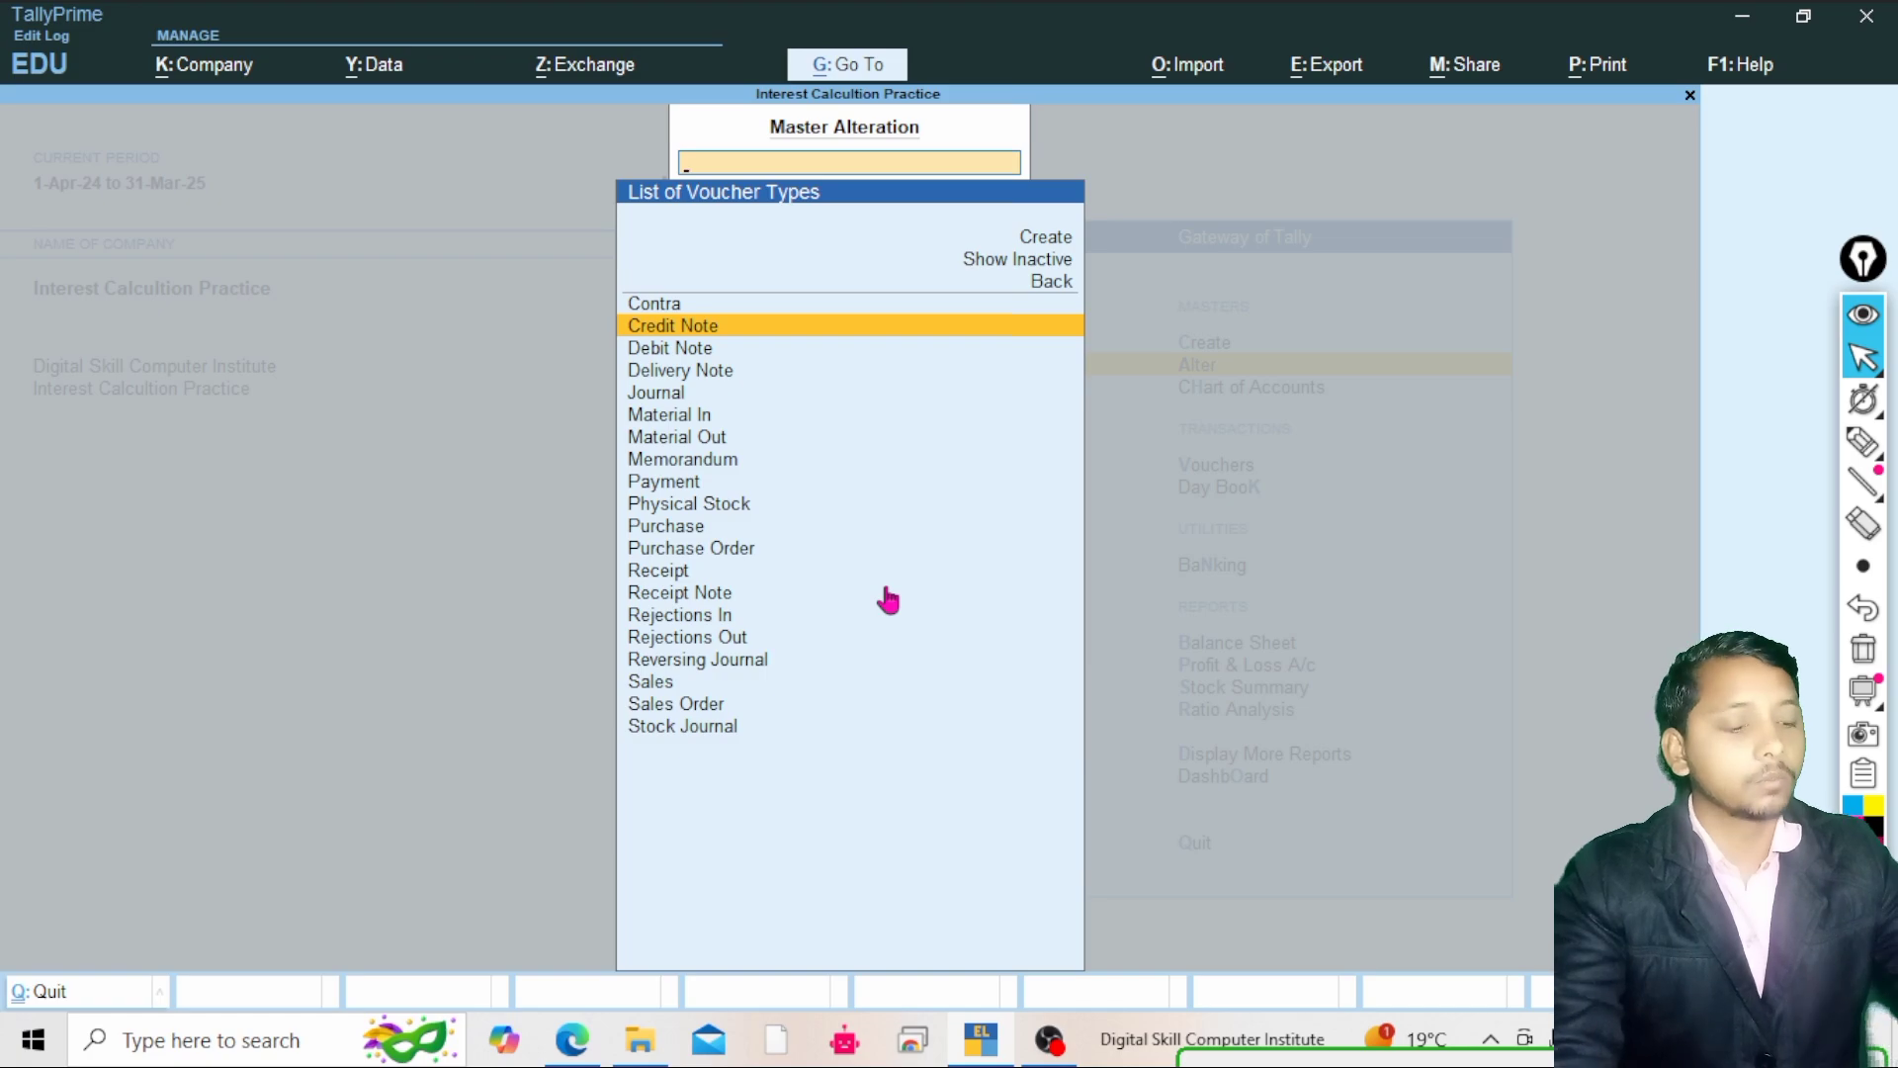
key("Down")
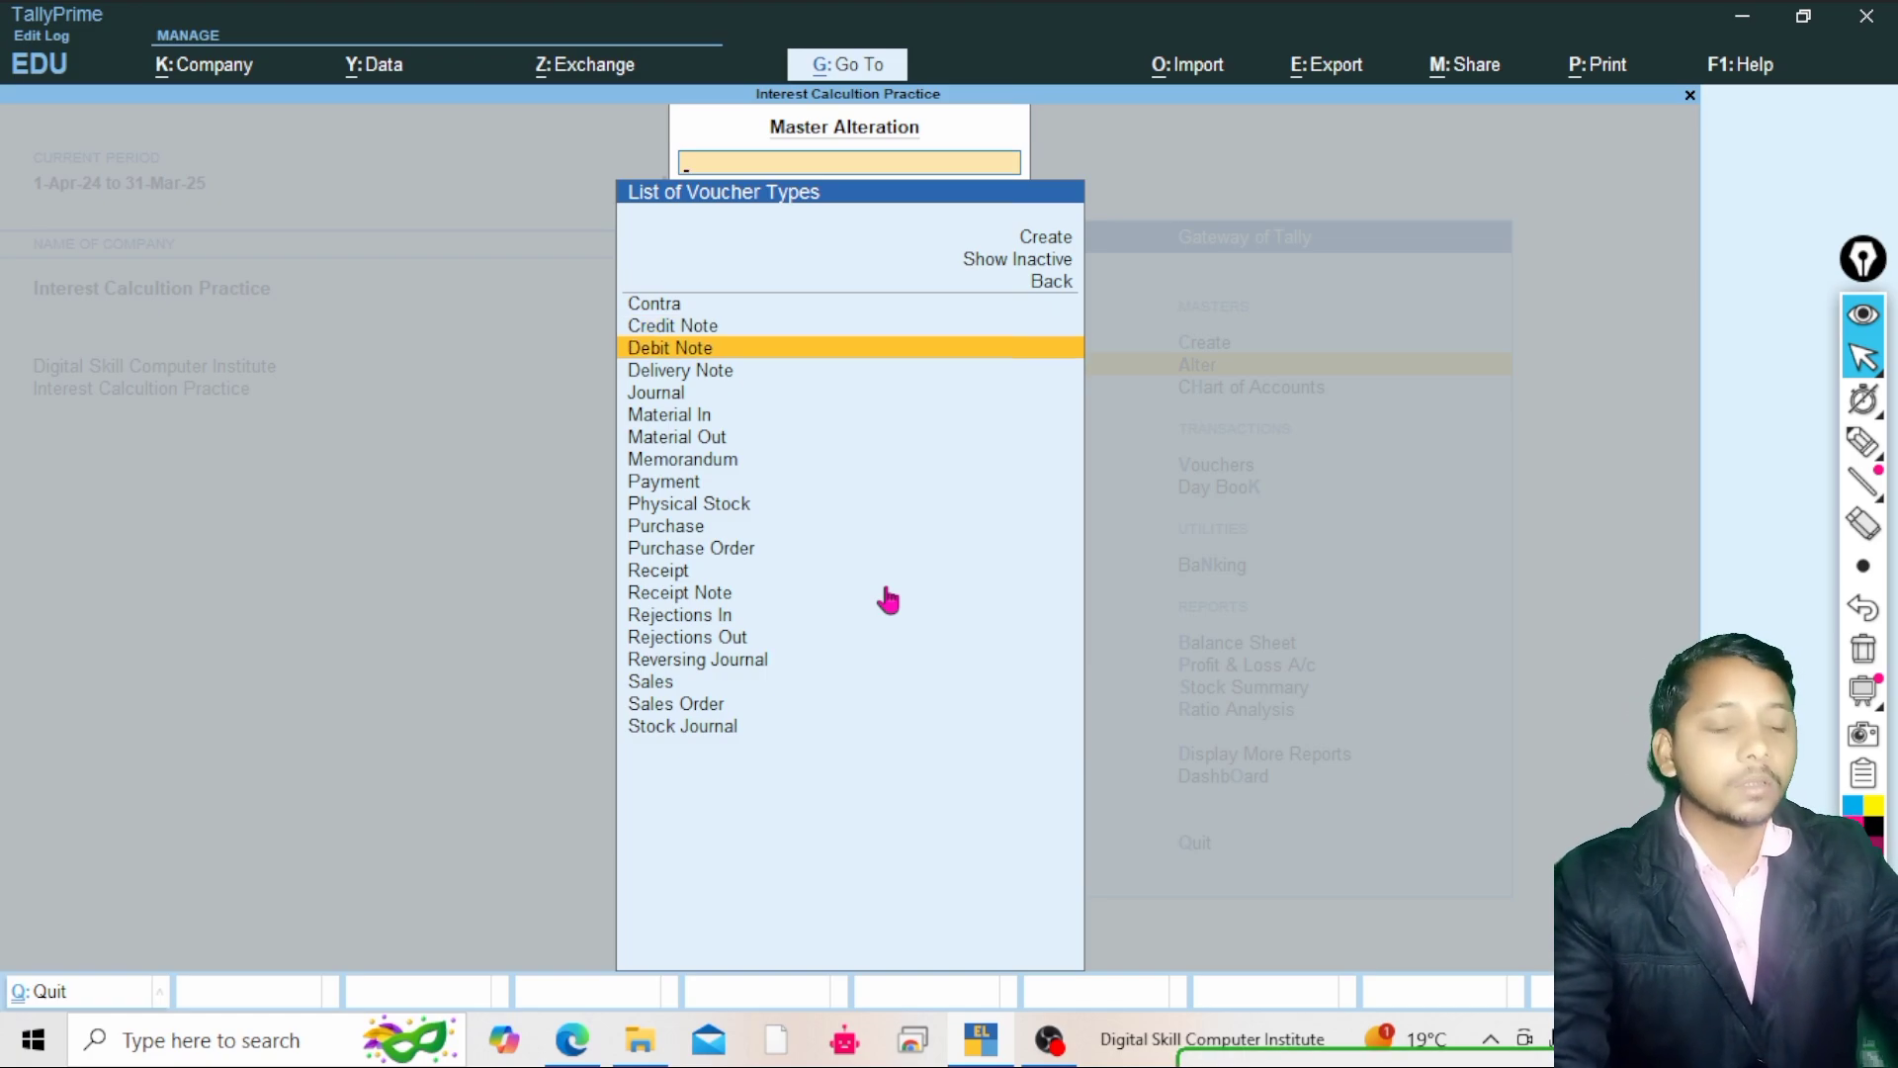
key("Return")
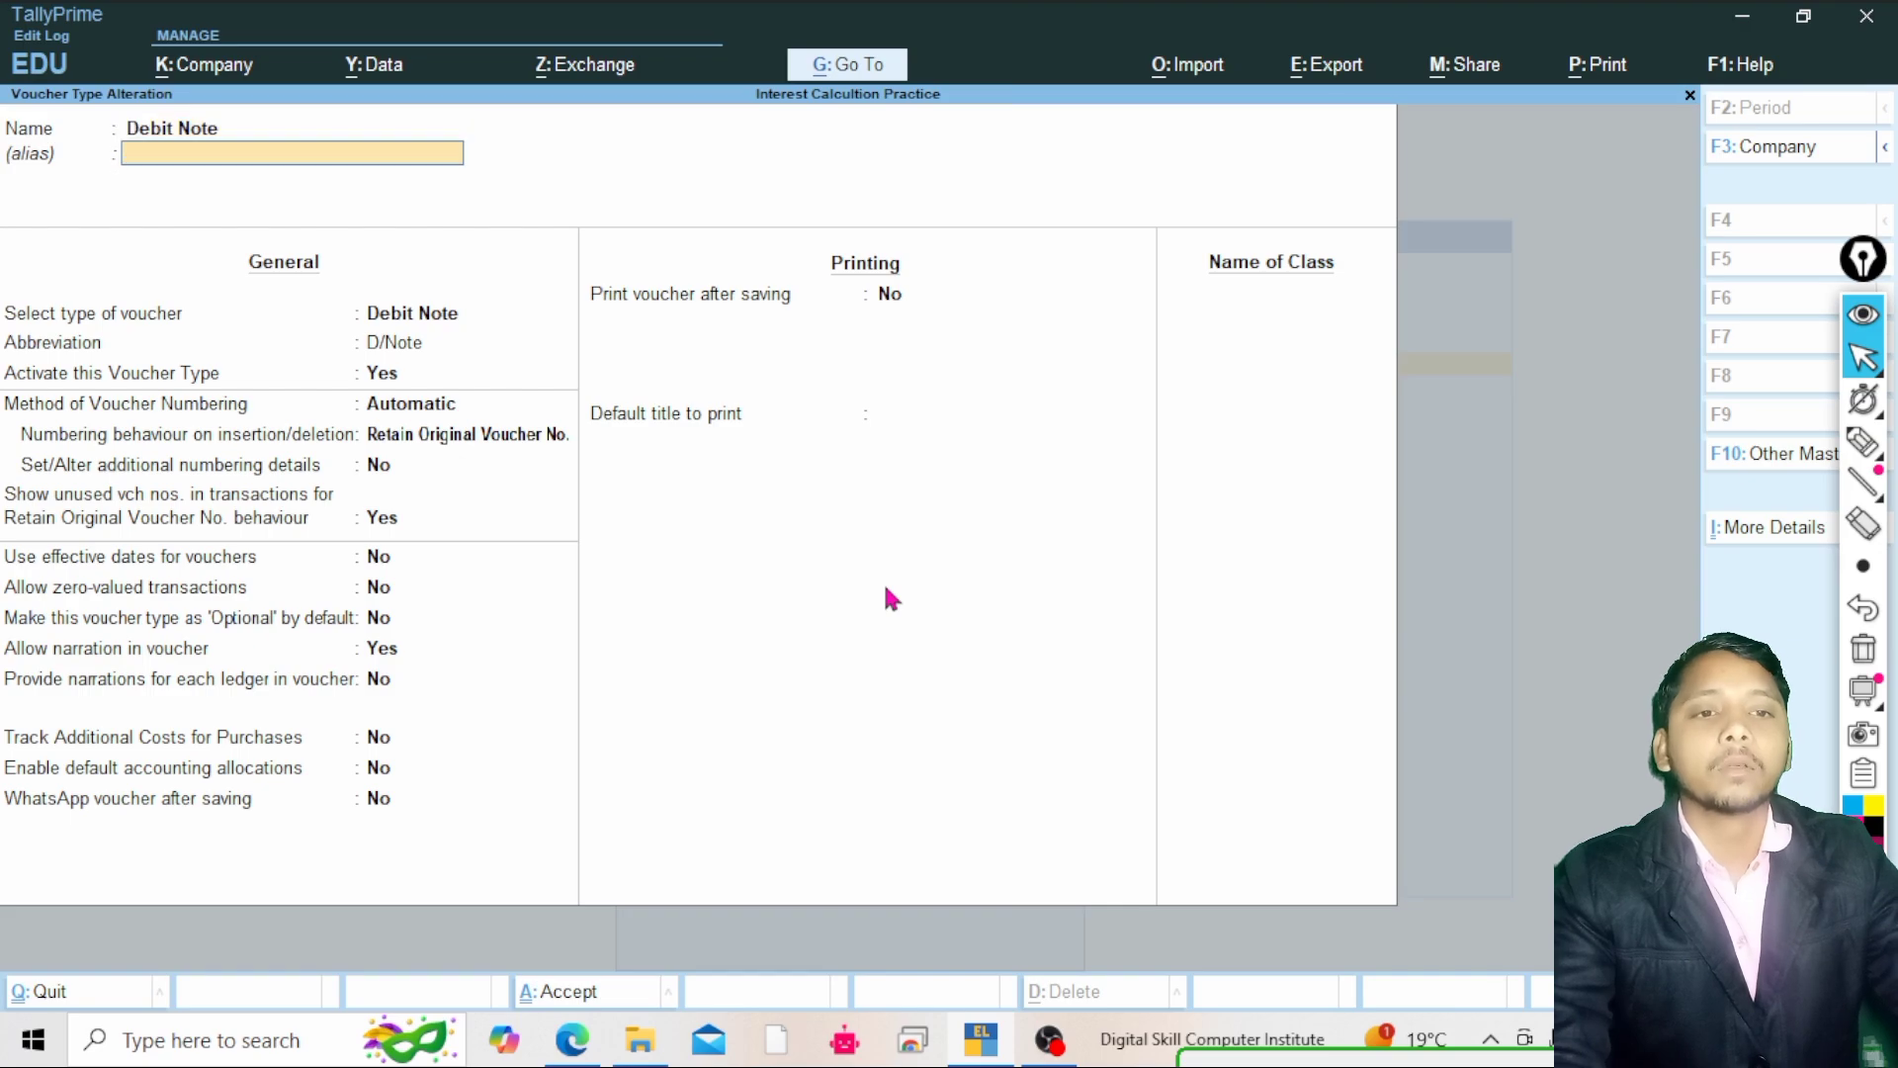
Add a voucher class named Interest Recieve to the Debit Note voucher type
key("Return")
key("Return")
key("Return")
key("Return")
key("Return")
key("Return")
key("Return")
key("Return")
key("Return")
key("Return")
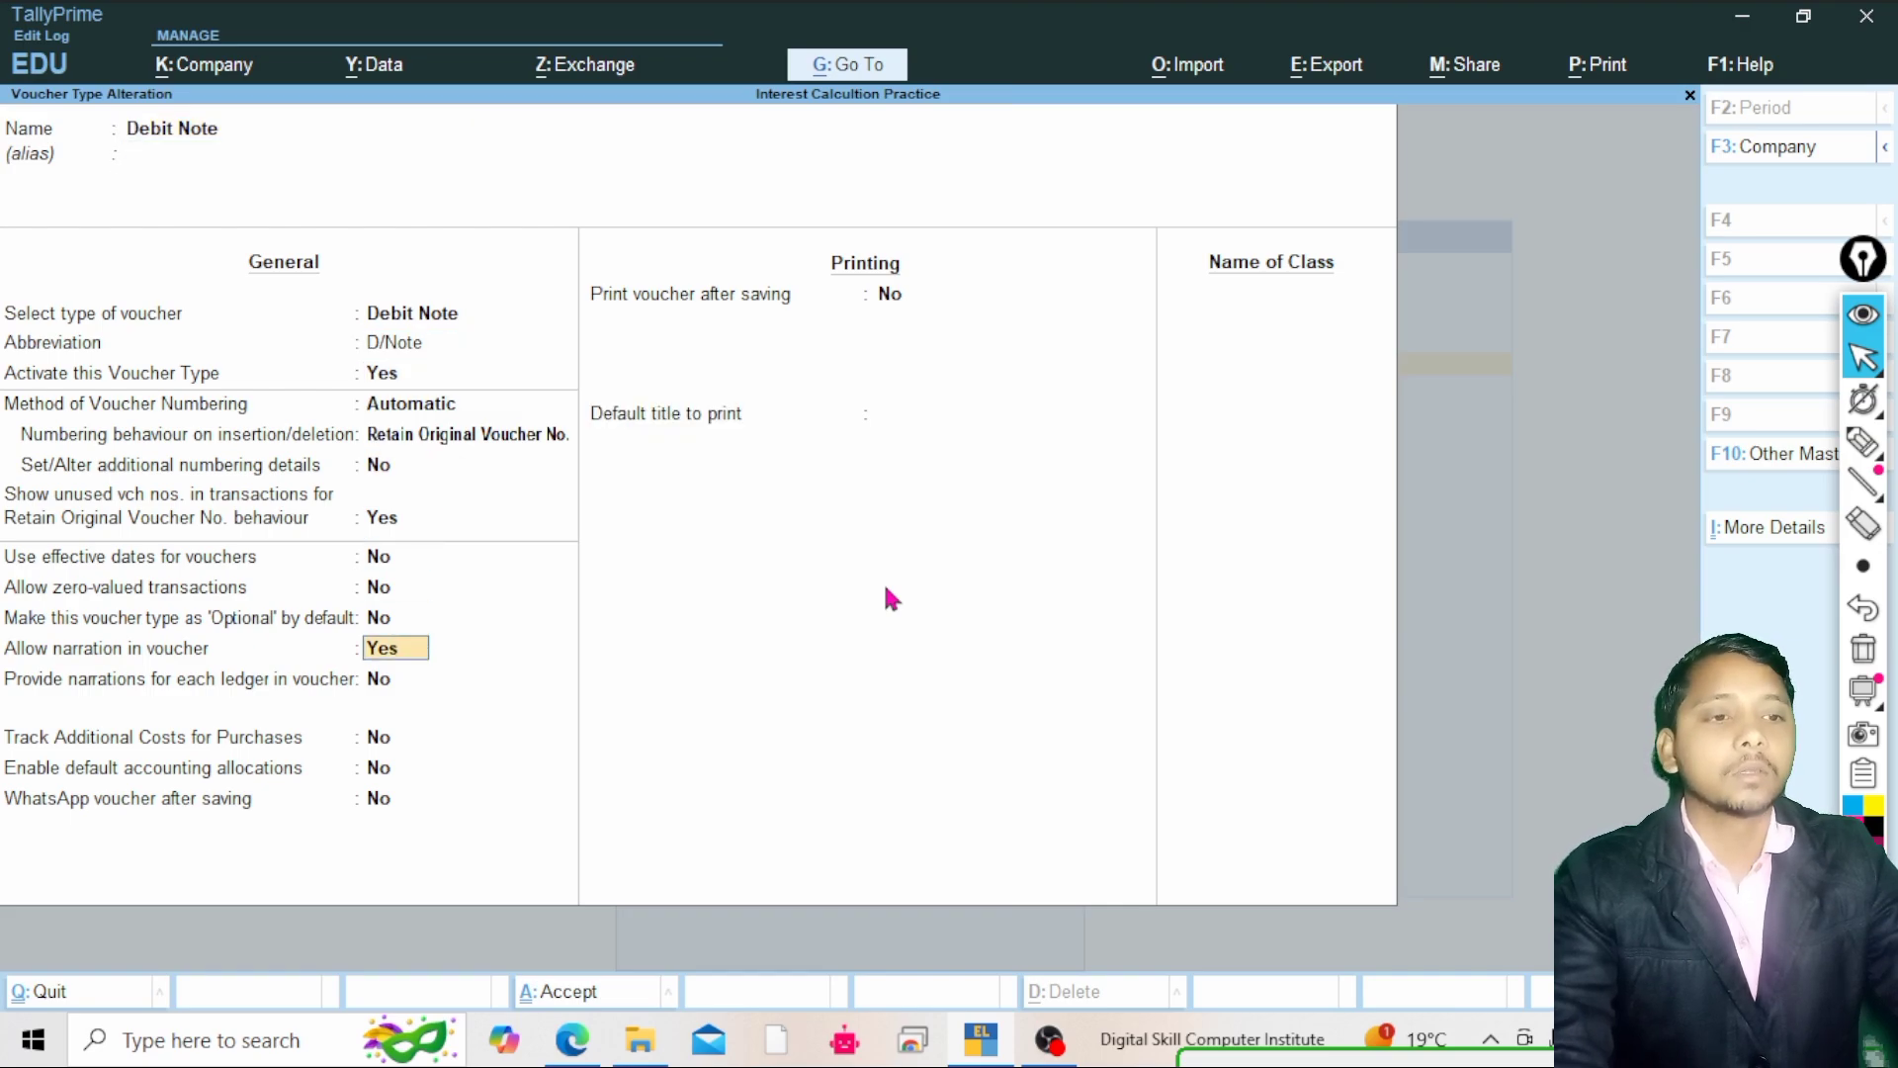
key("Return")
key("Return")
key("Return")
key("Return")
key("Return")
key("Return")
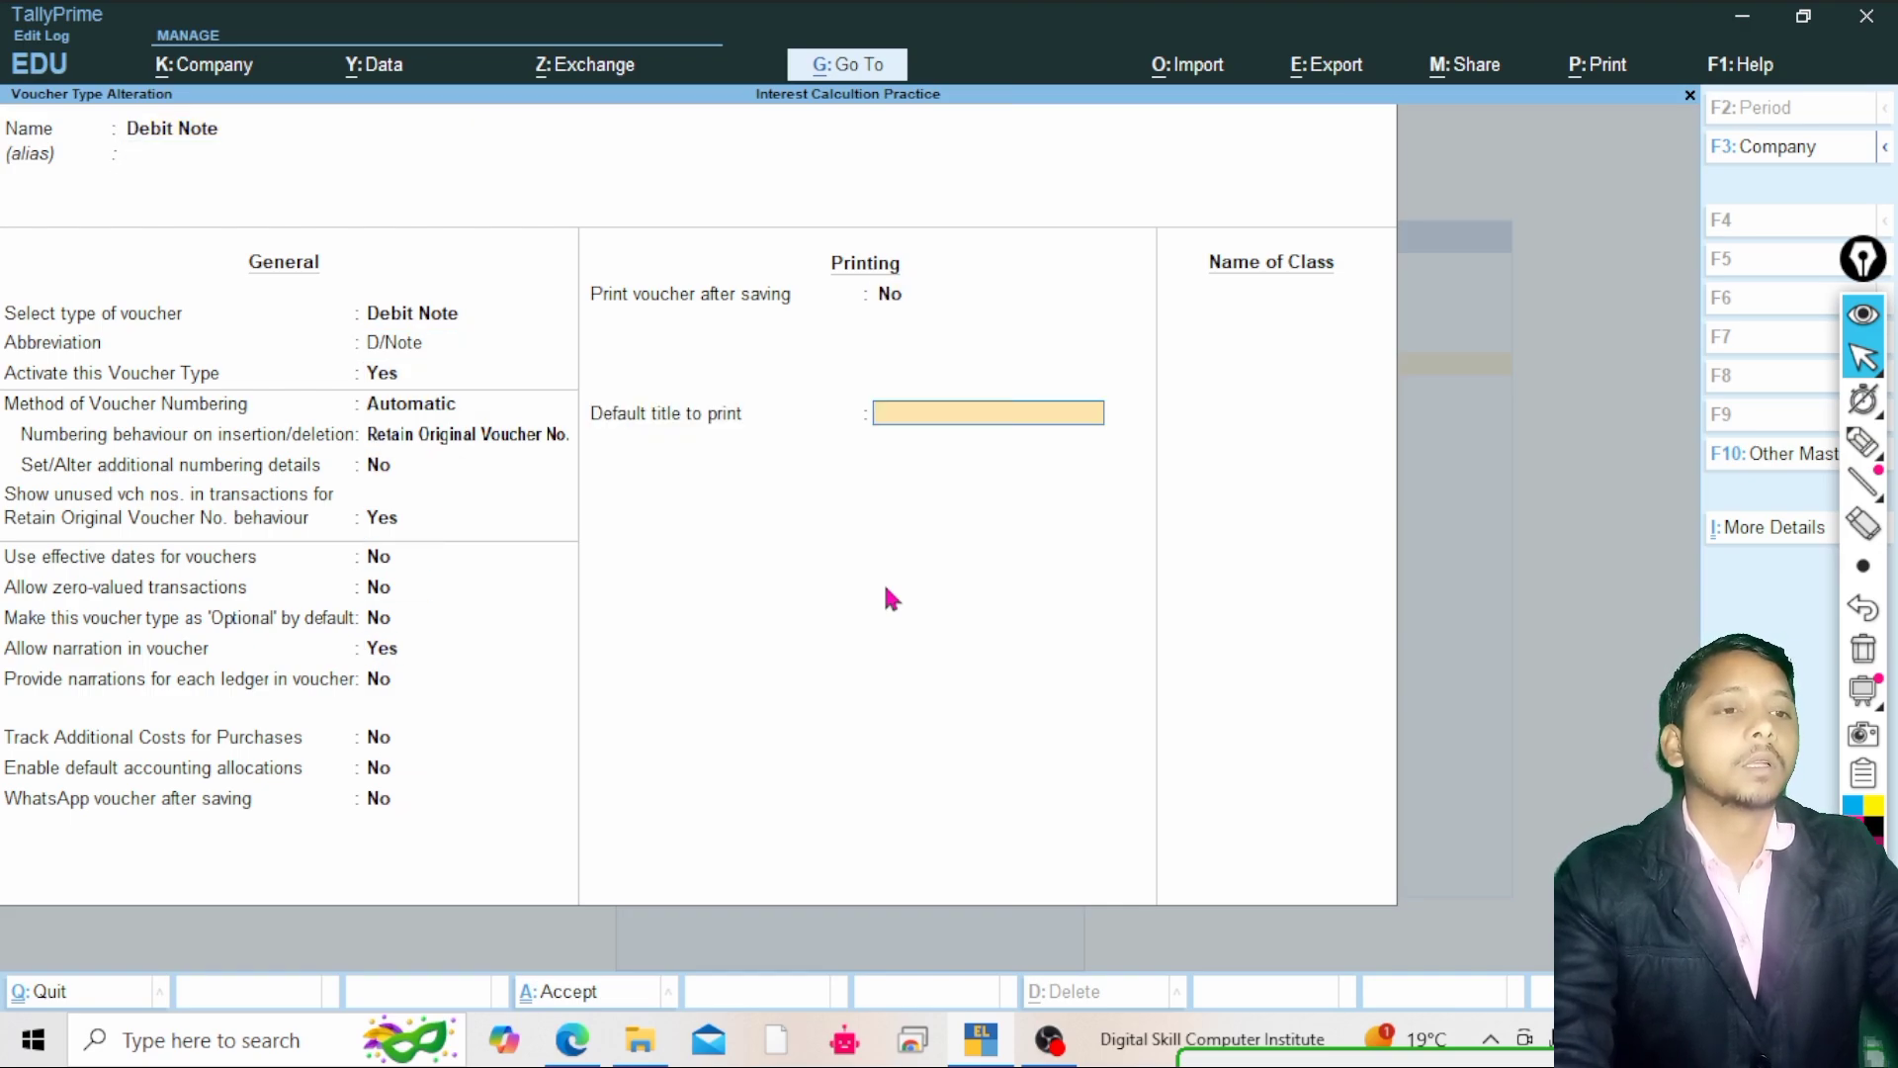
key("Return")
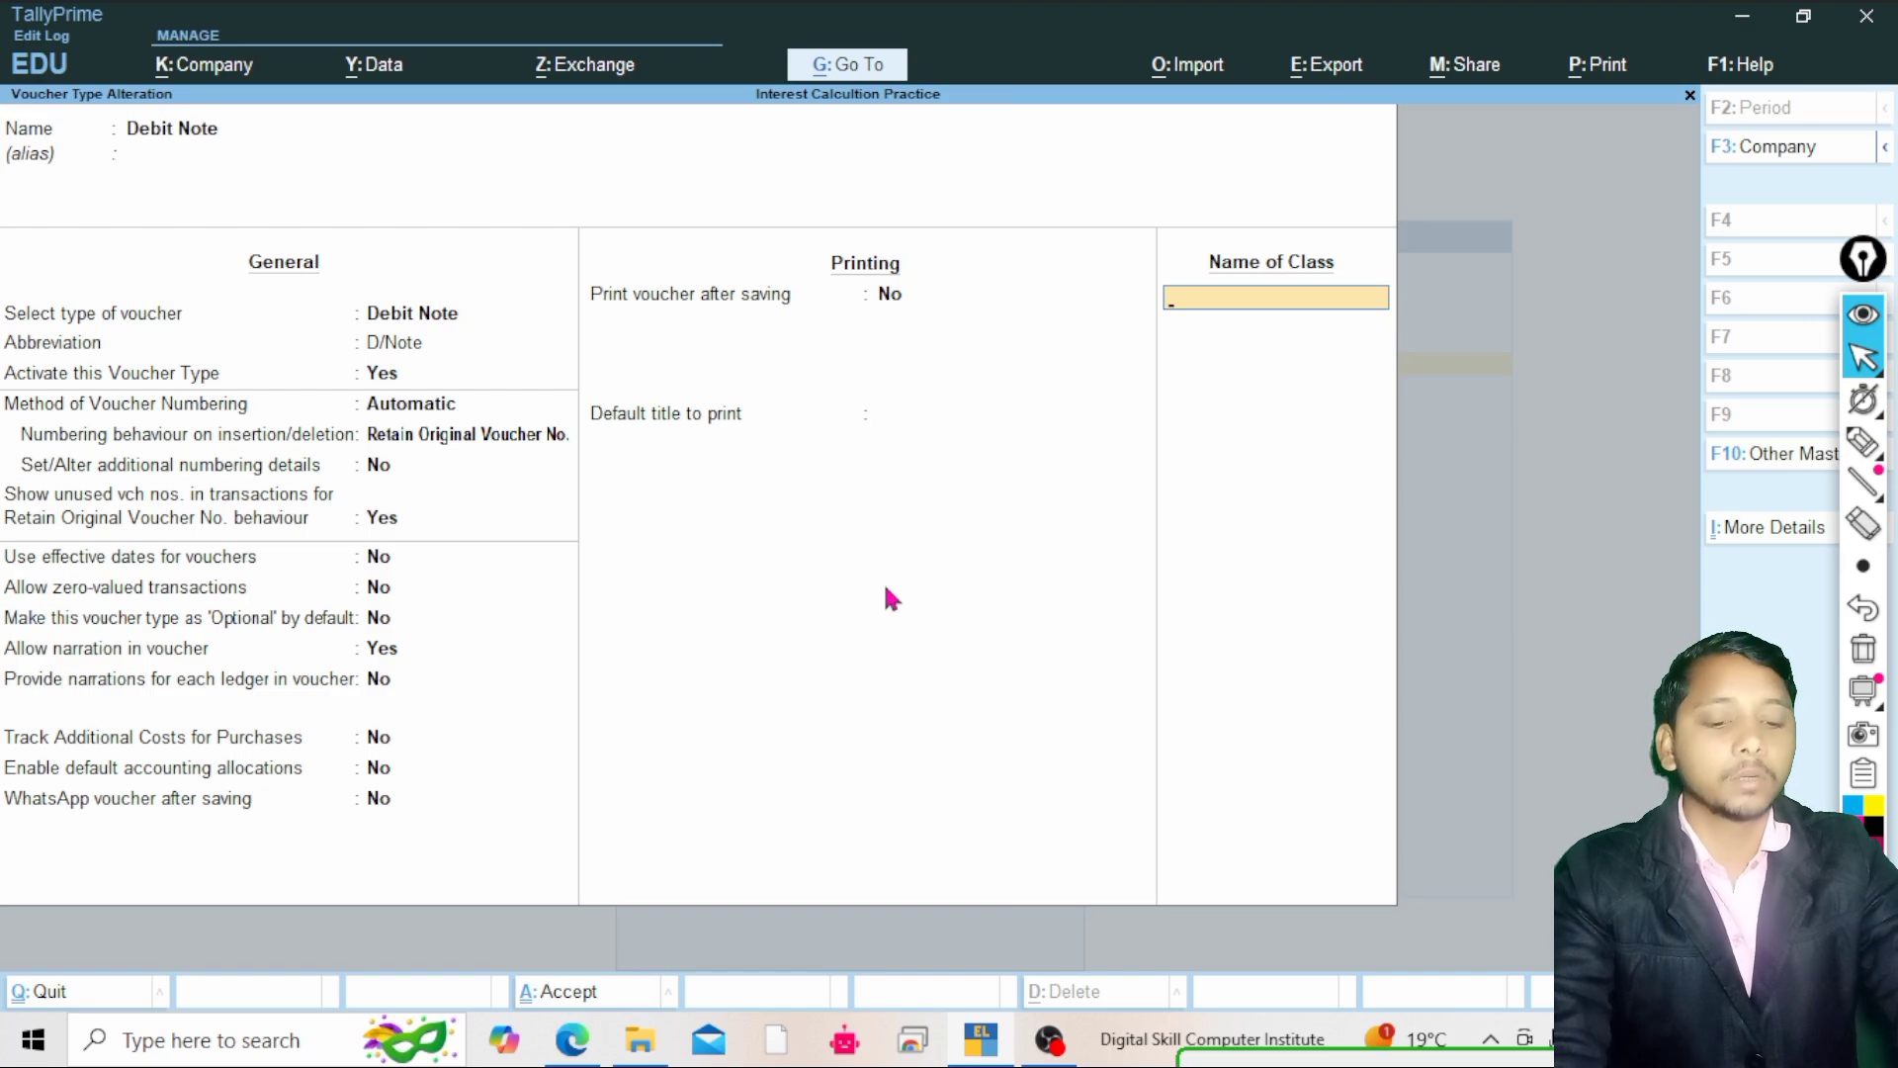
type("Int")
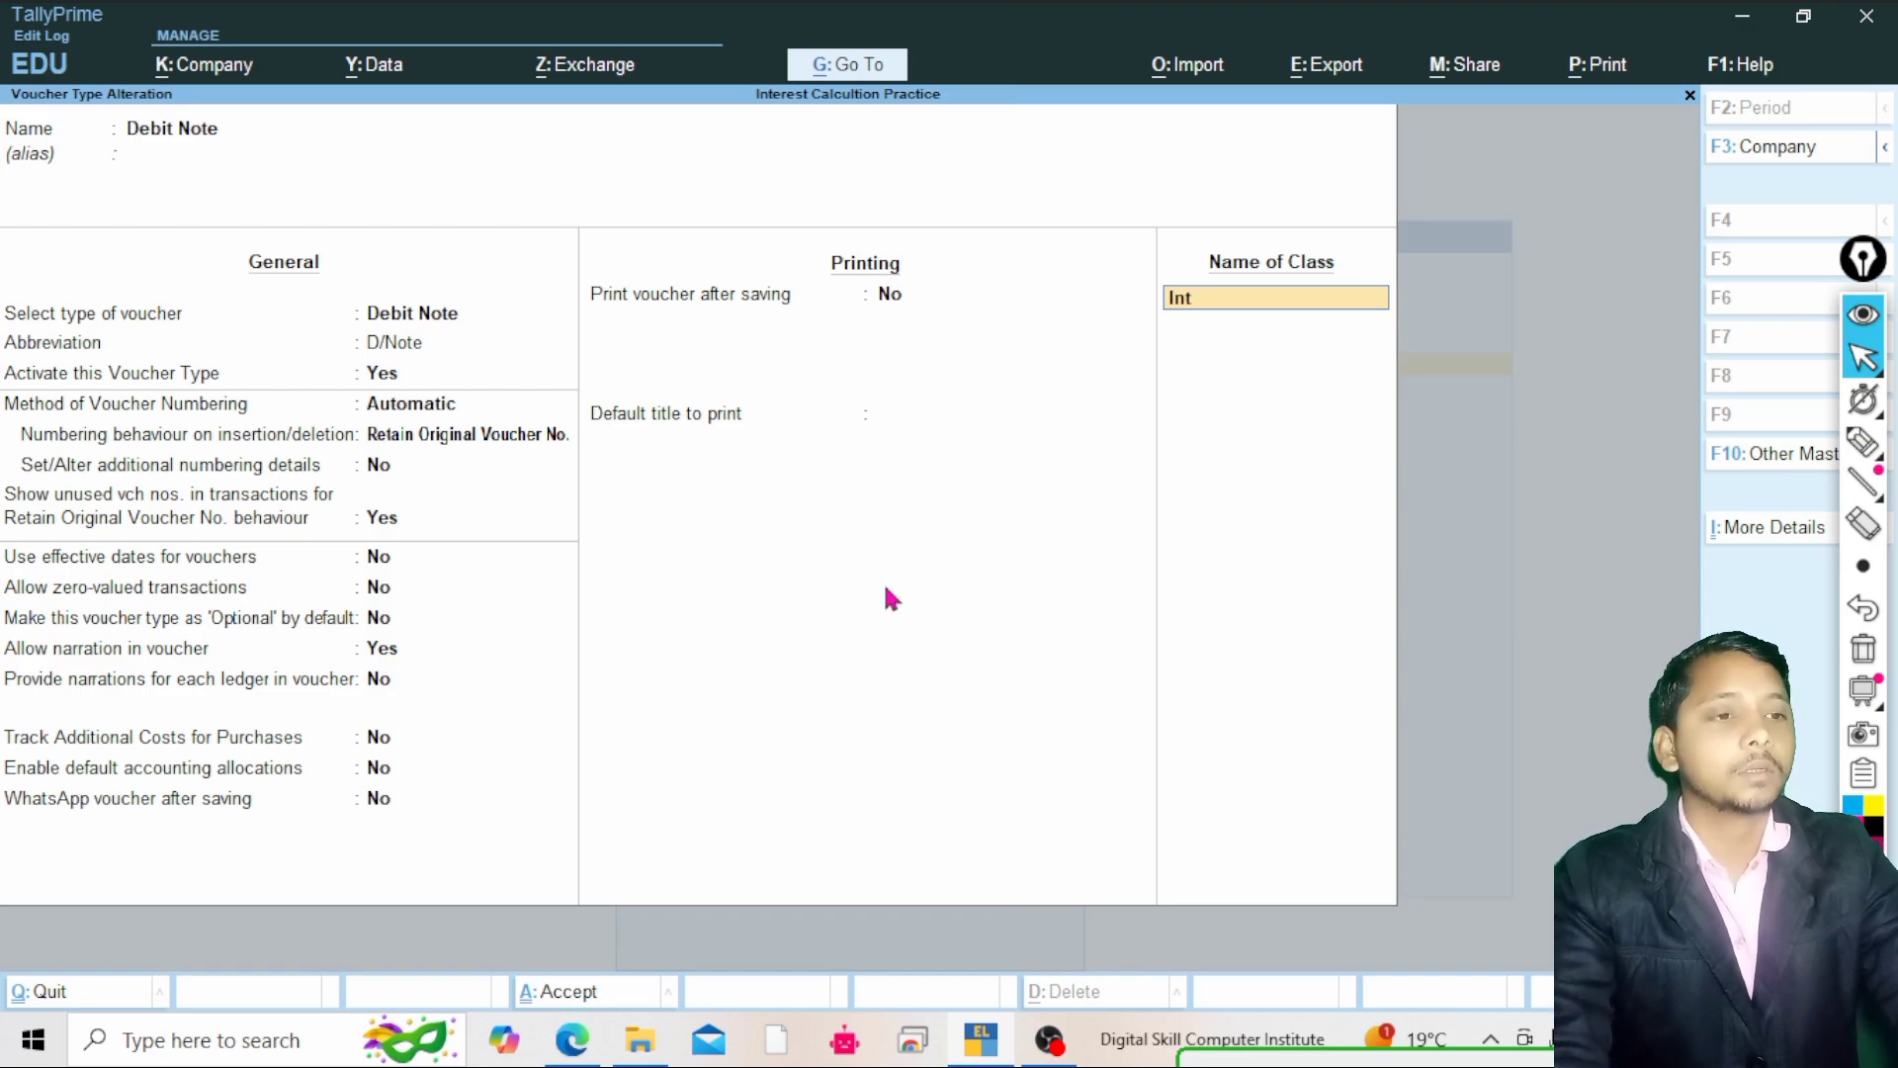
type("erest")
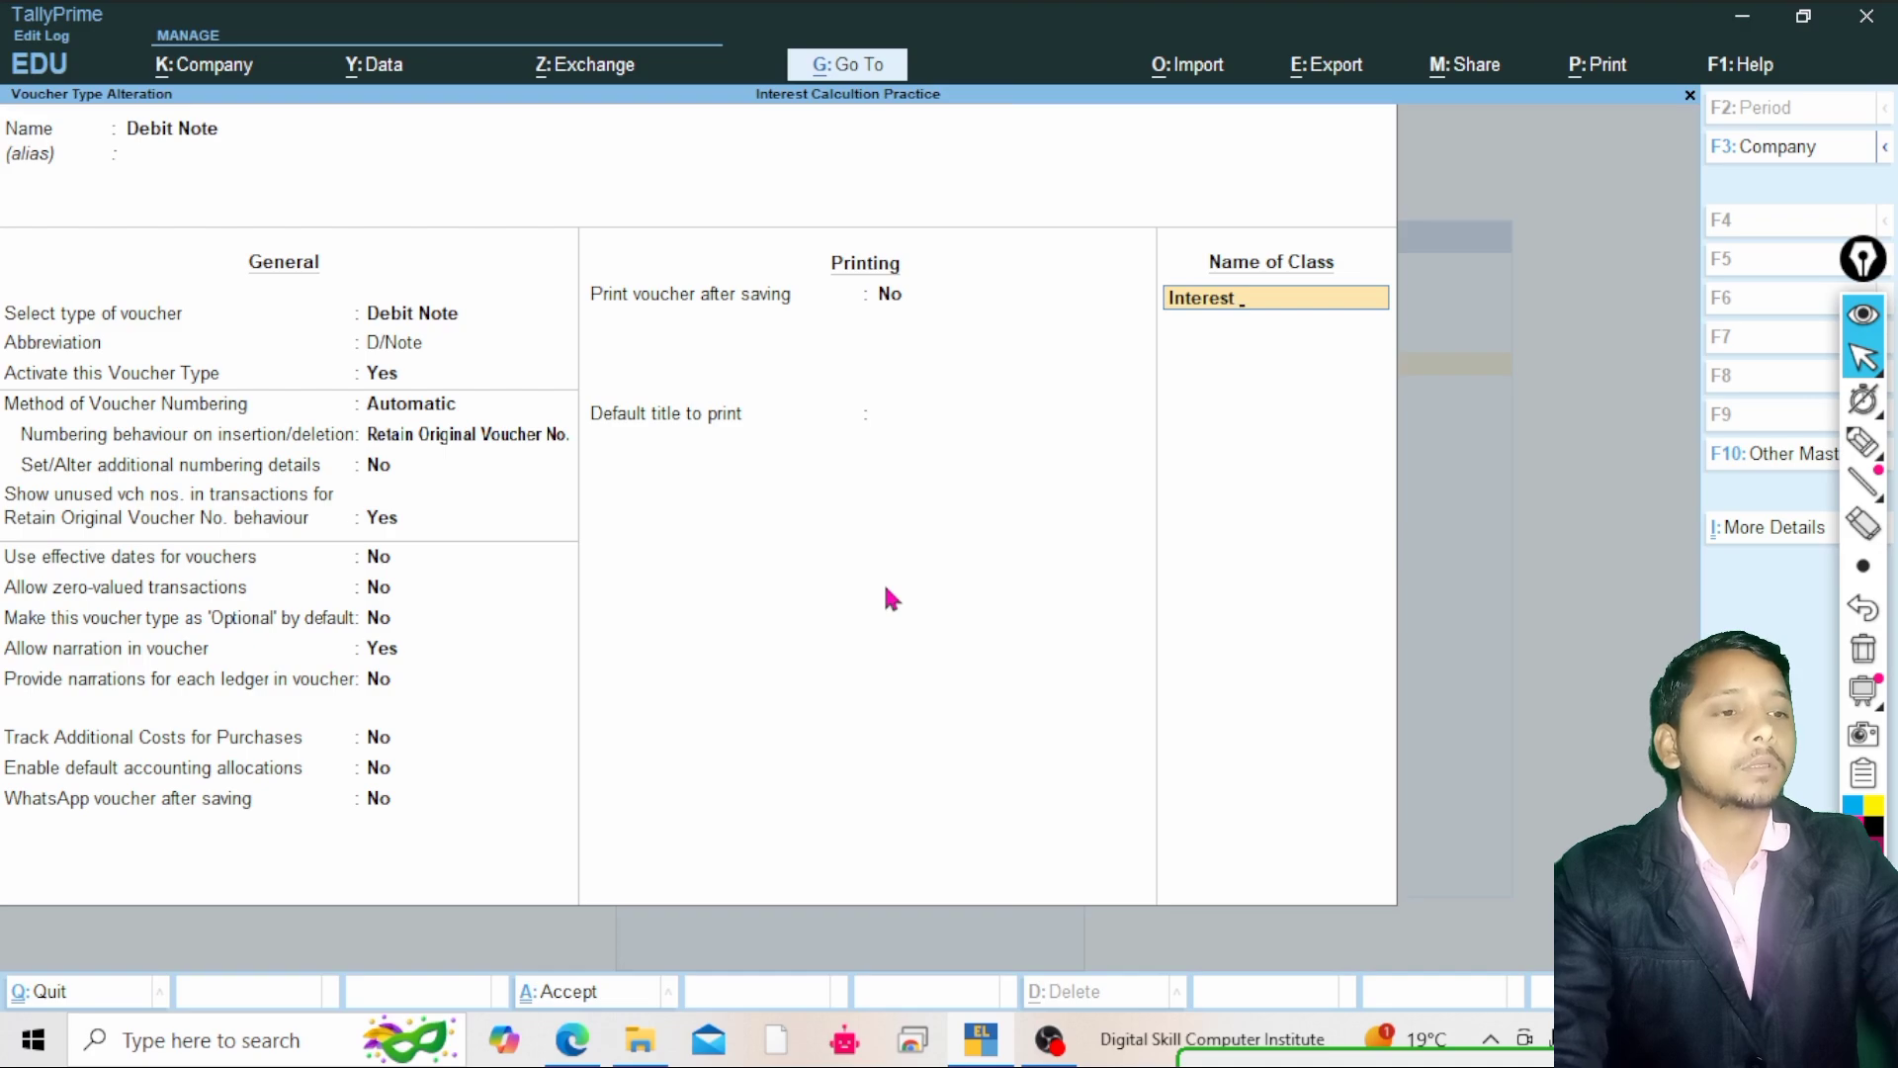
type(" Re")
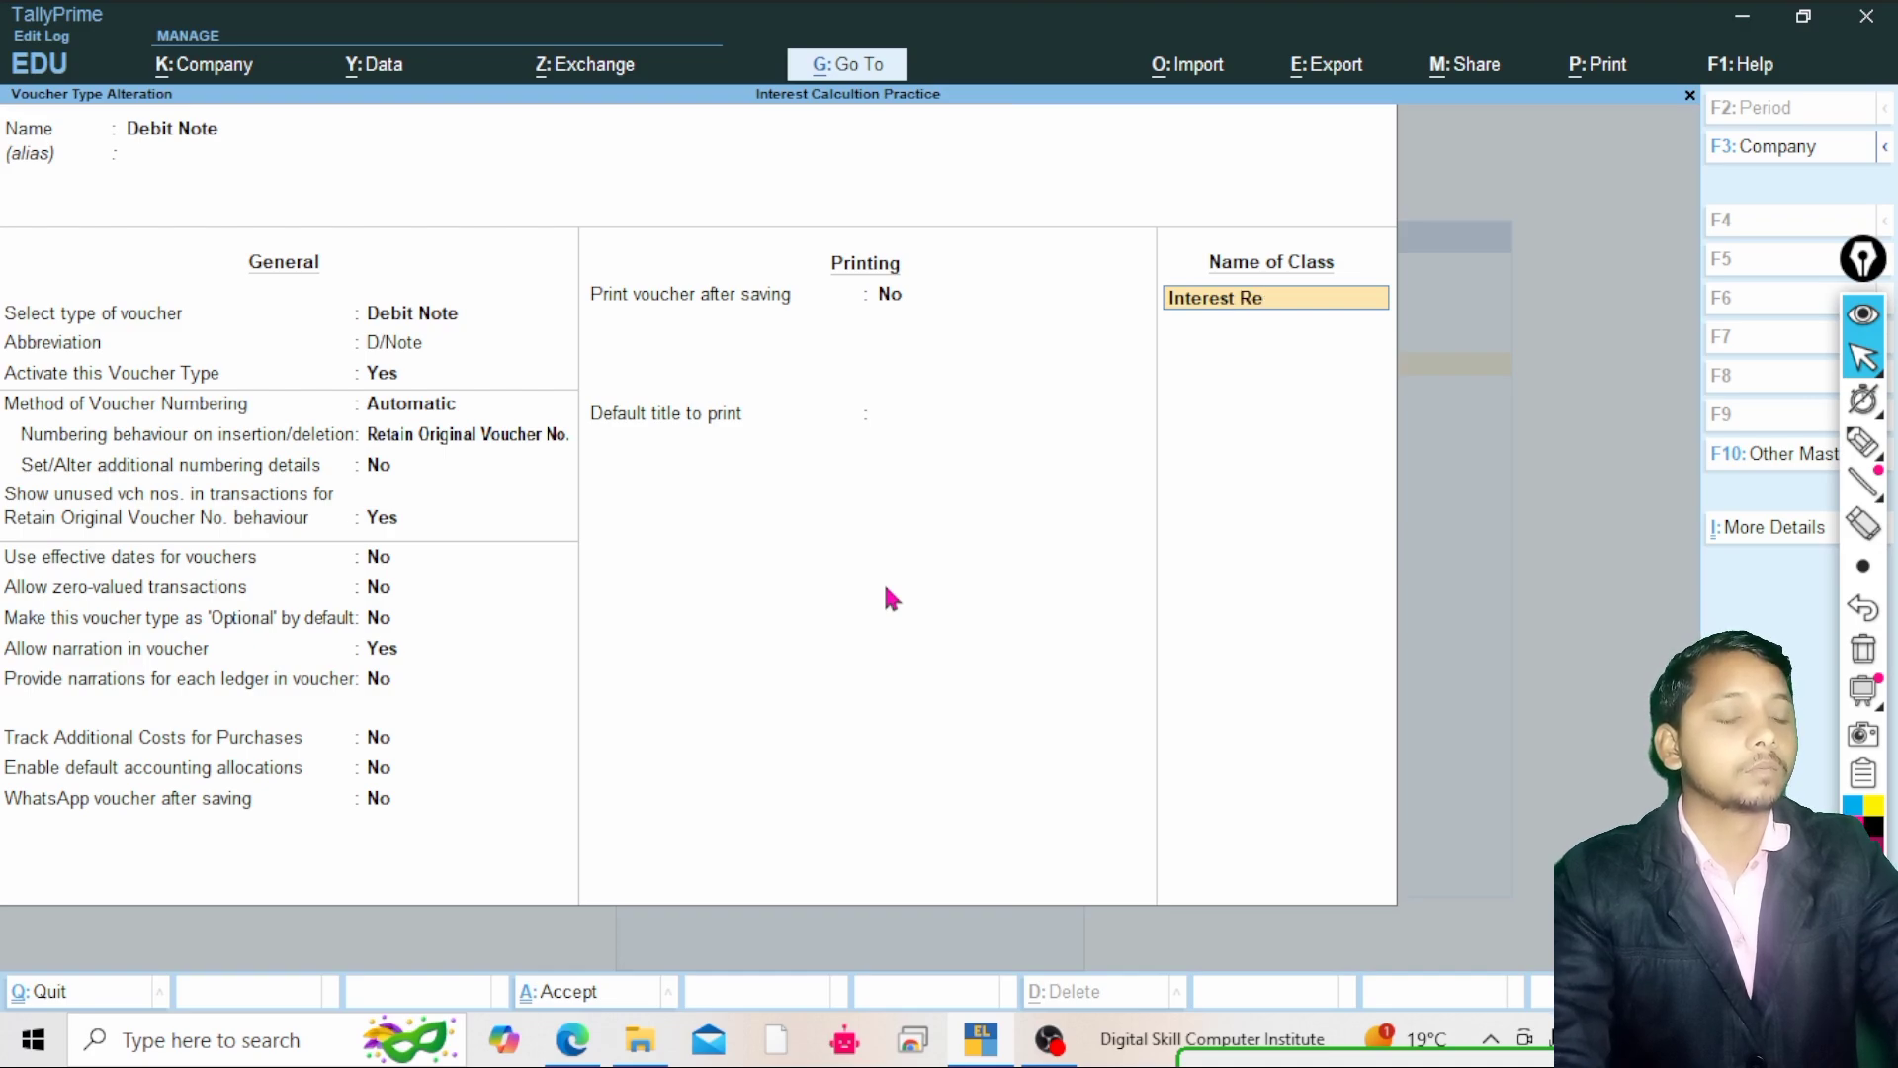
type("cie")
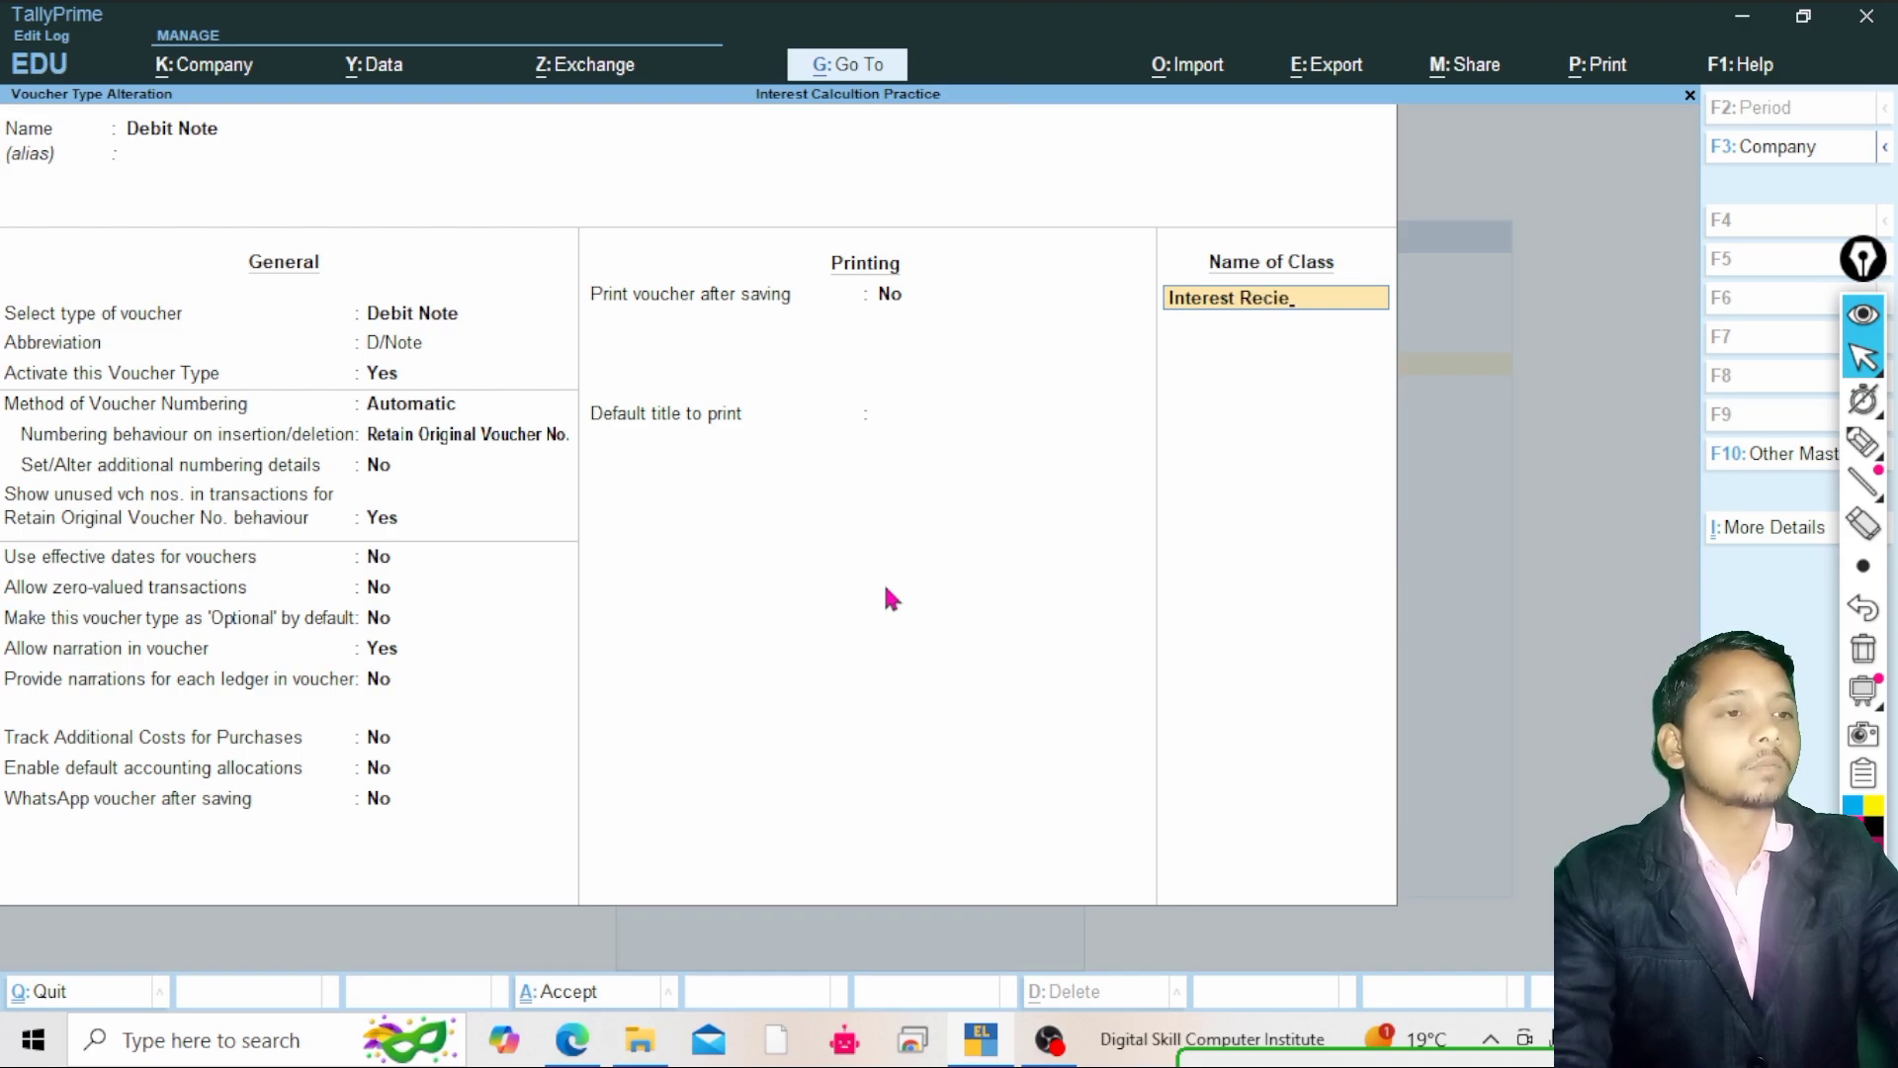
type("ve")
key("Return")
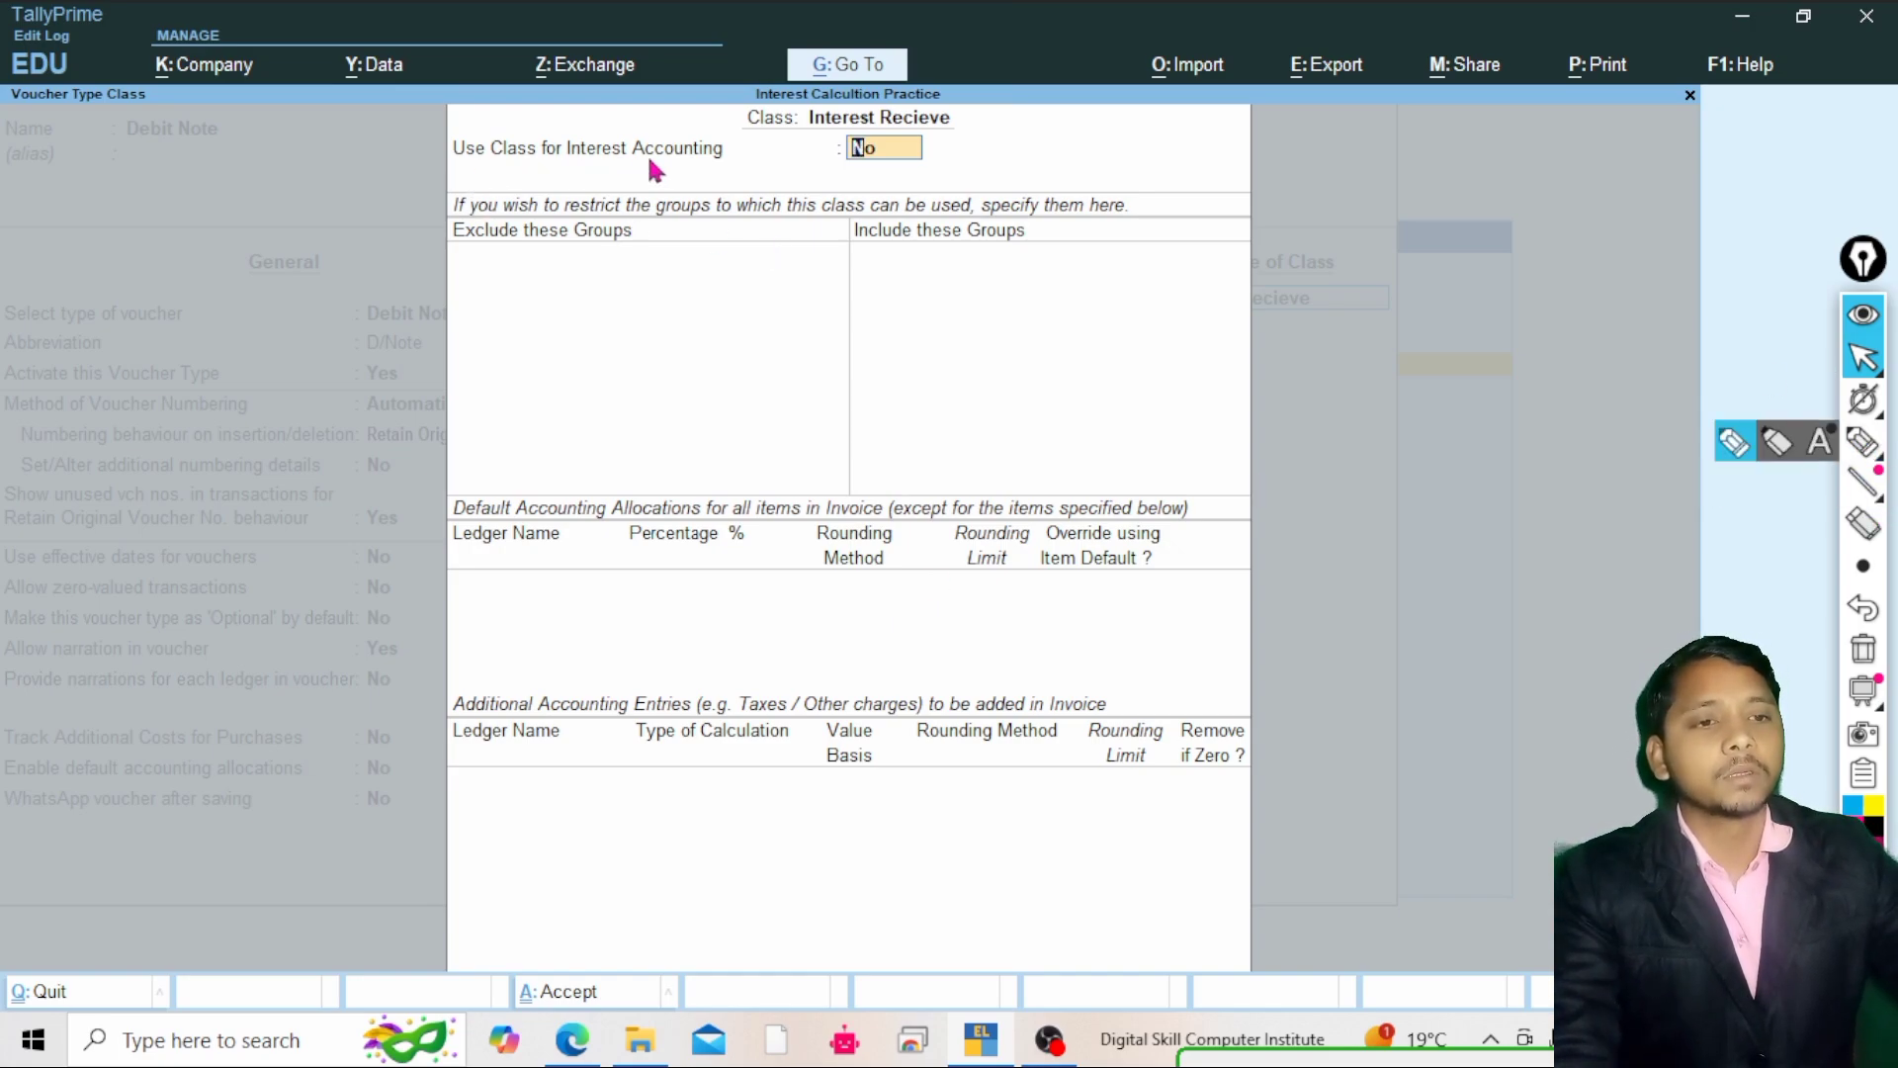
Turn on Use Class for Interest Accounting for the Interest Recieve class and close the class setup
key("ctrl+shift+3")
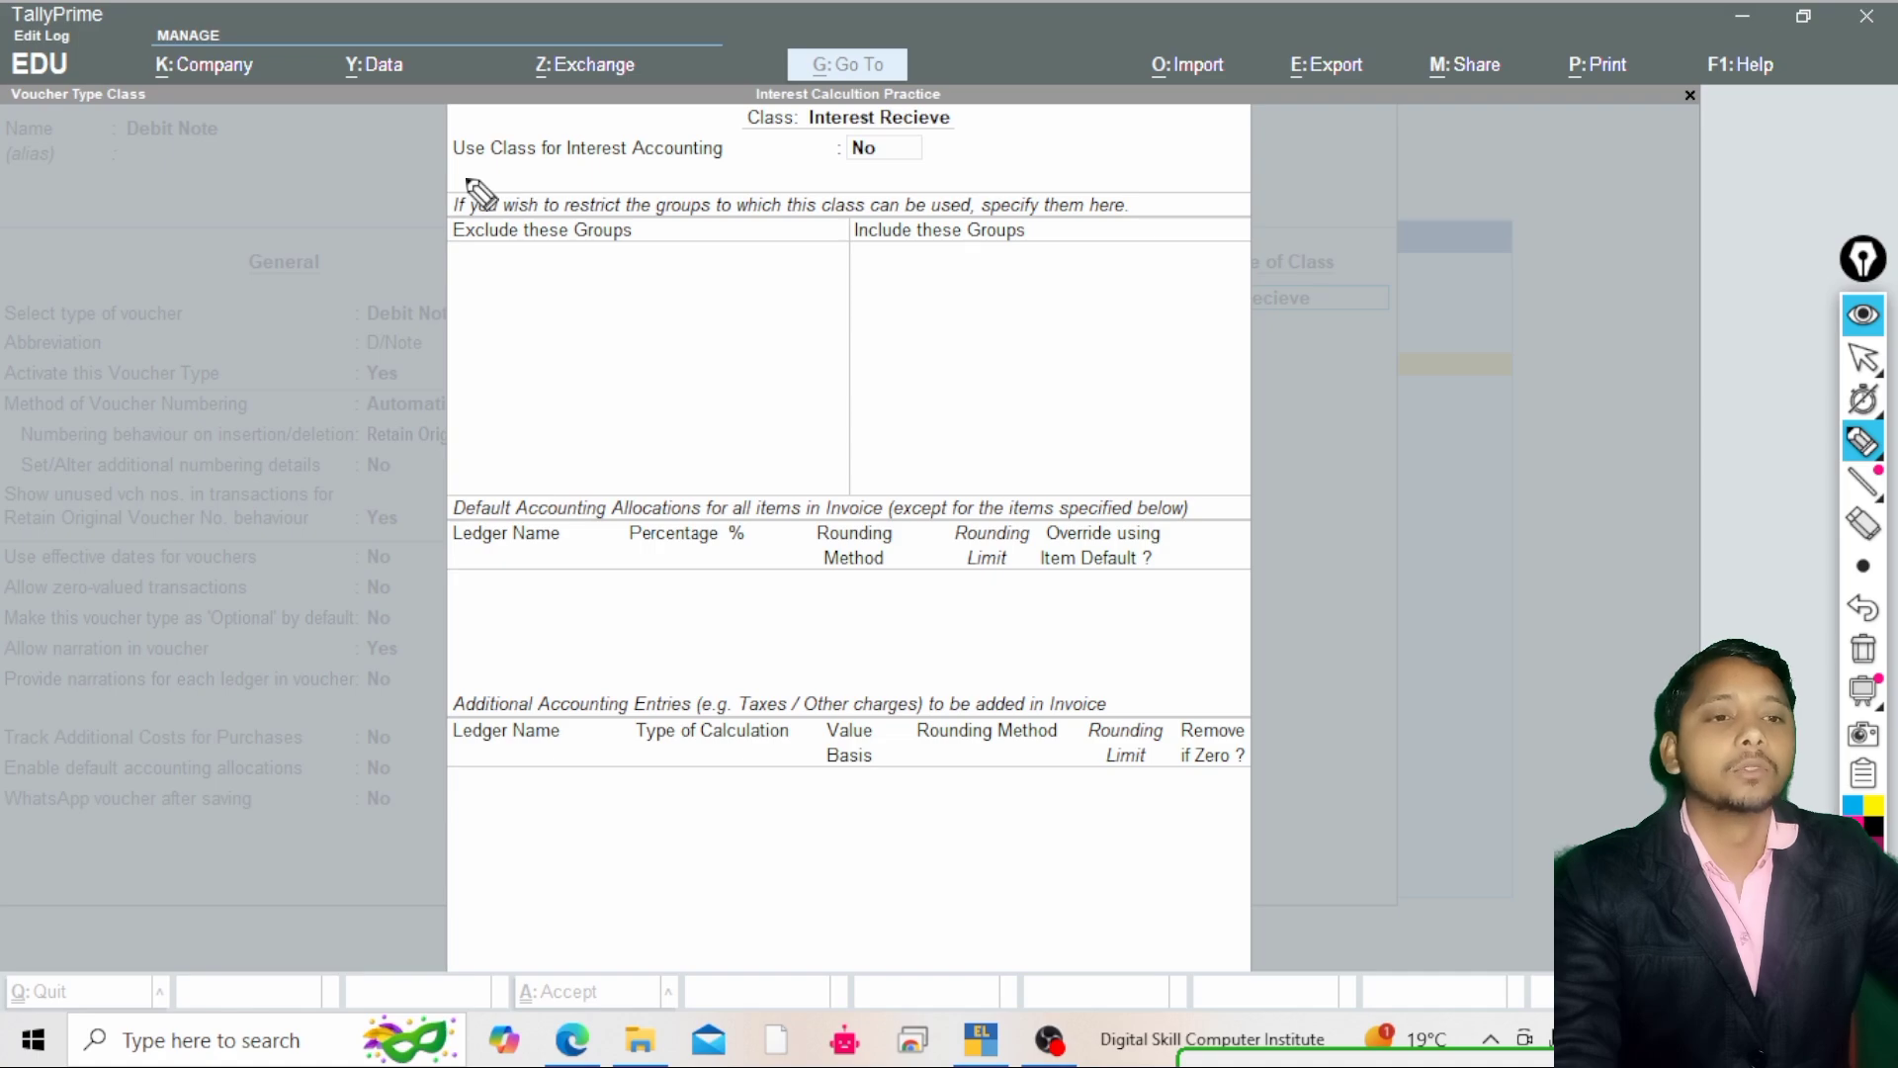
left_click(1863, 356)
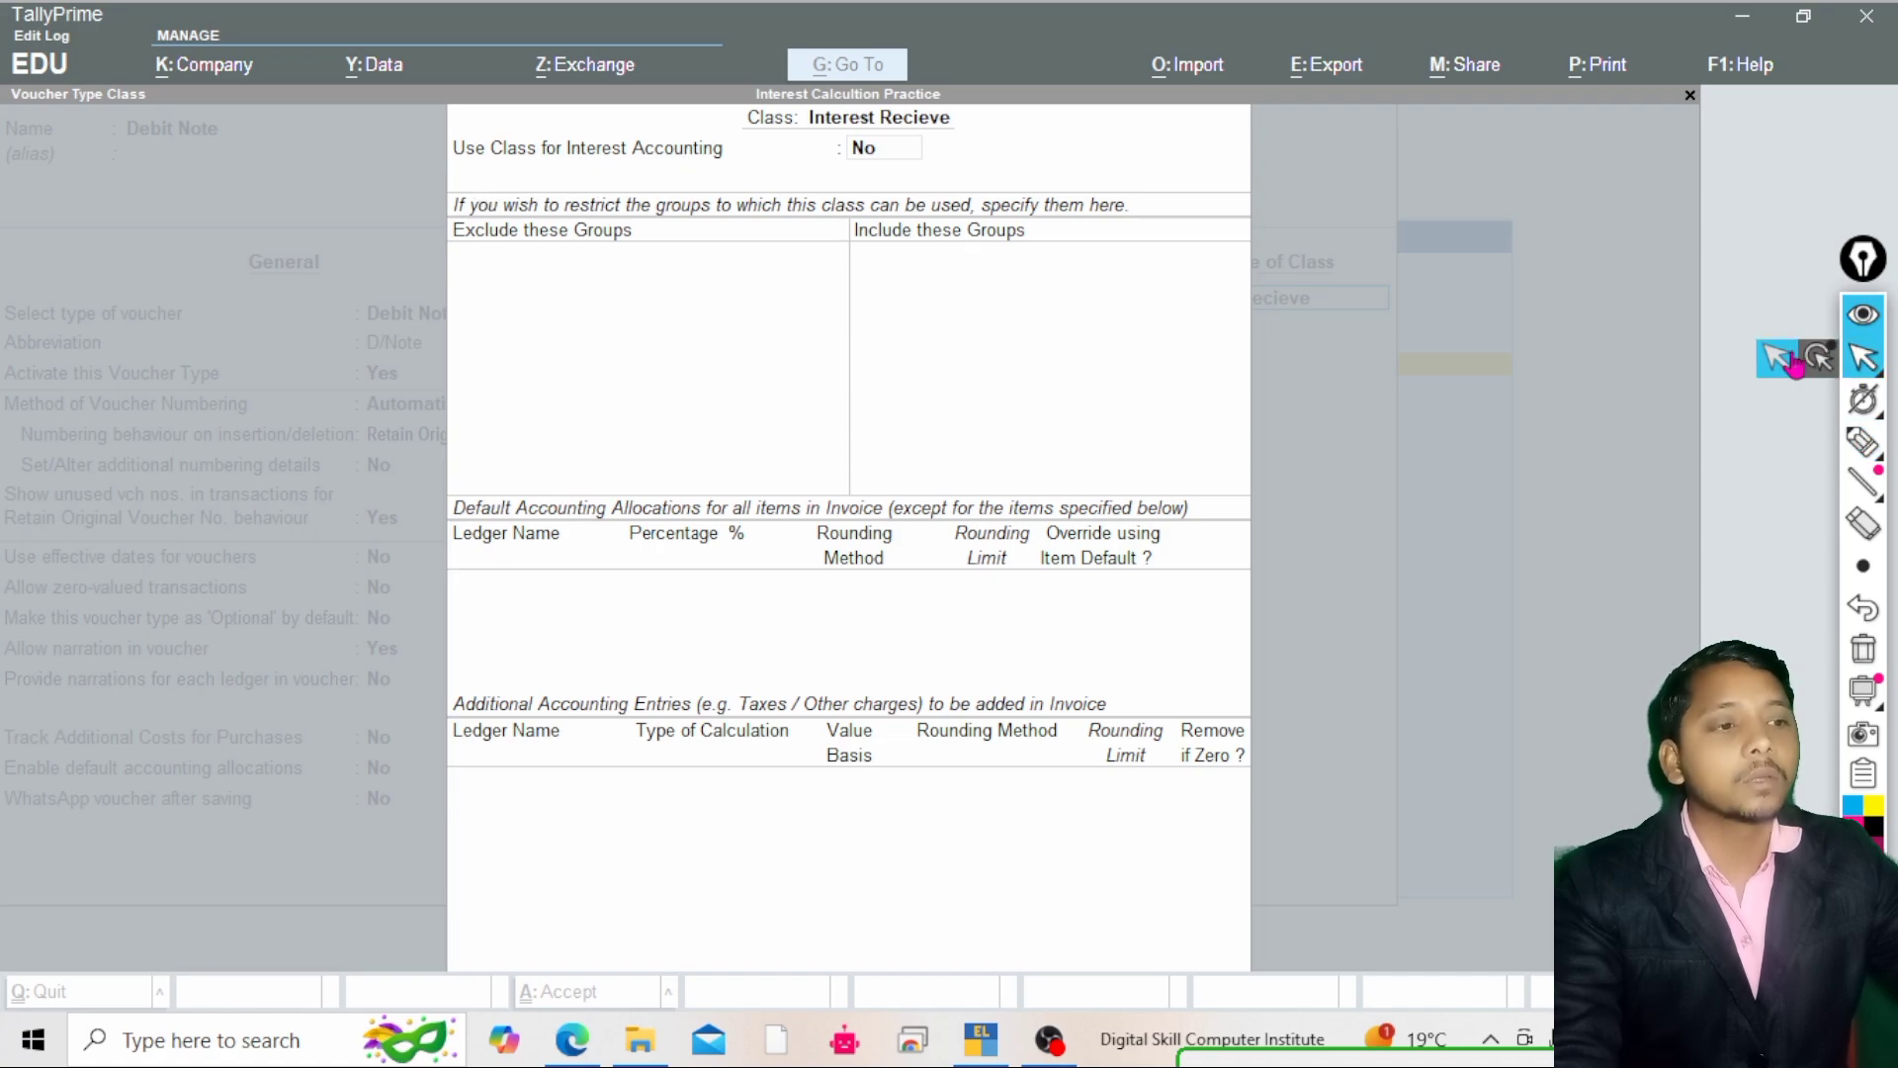
left_click(1185, 259)
left_click(874, 148)
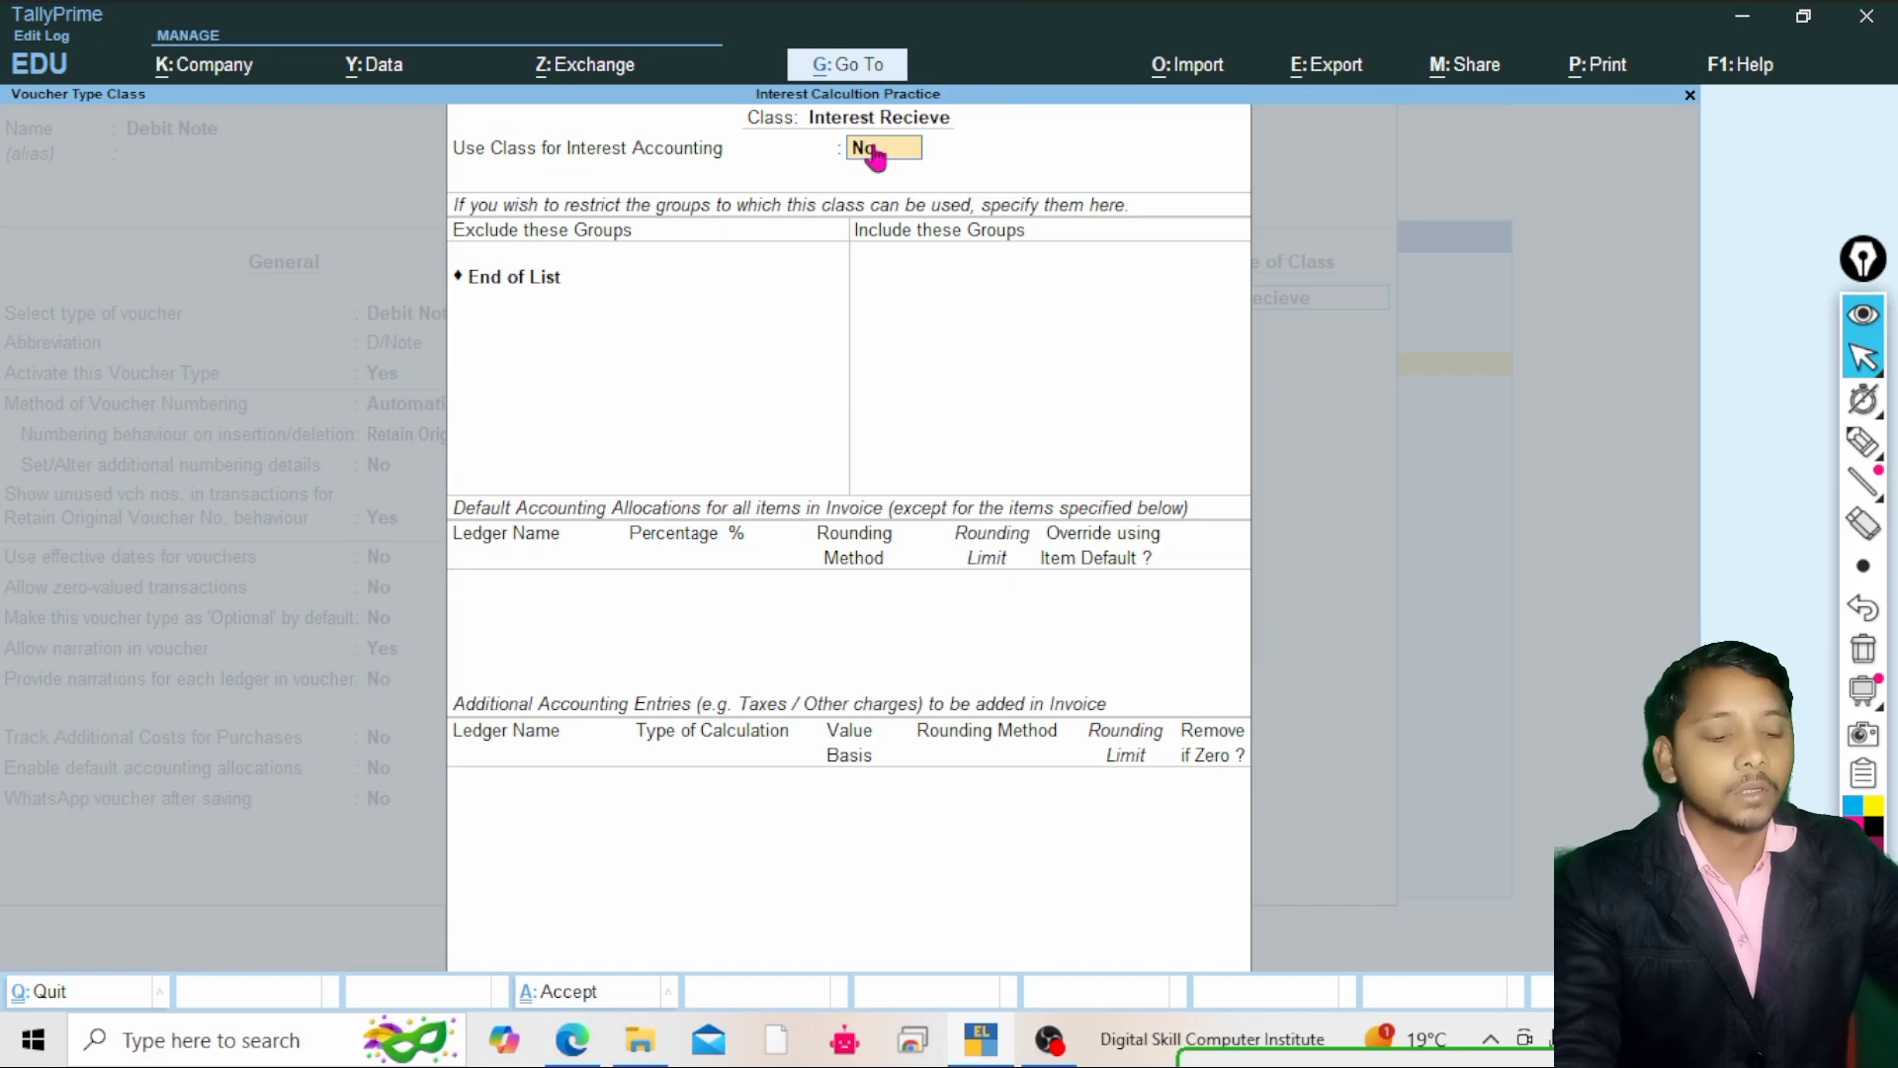
type("y")
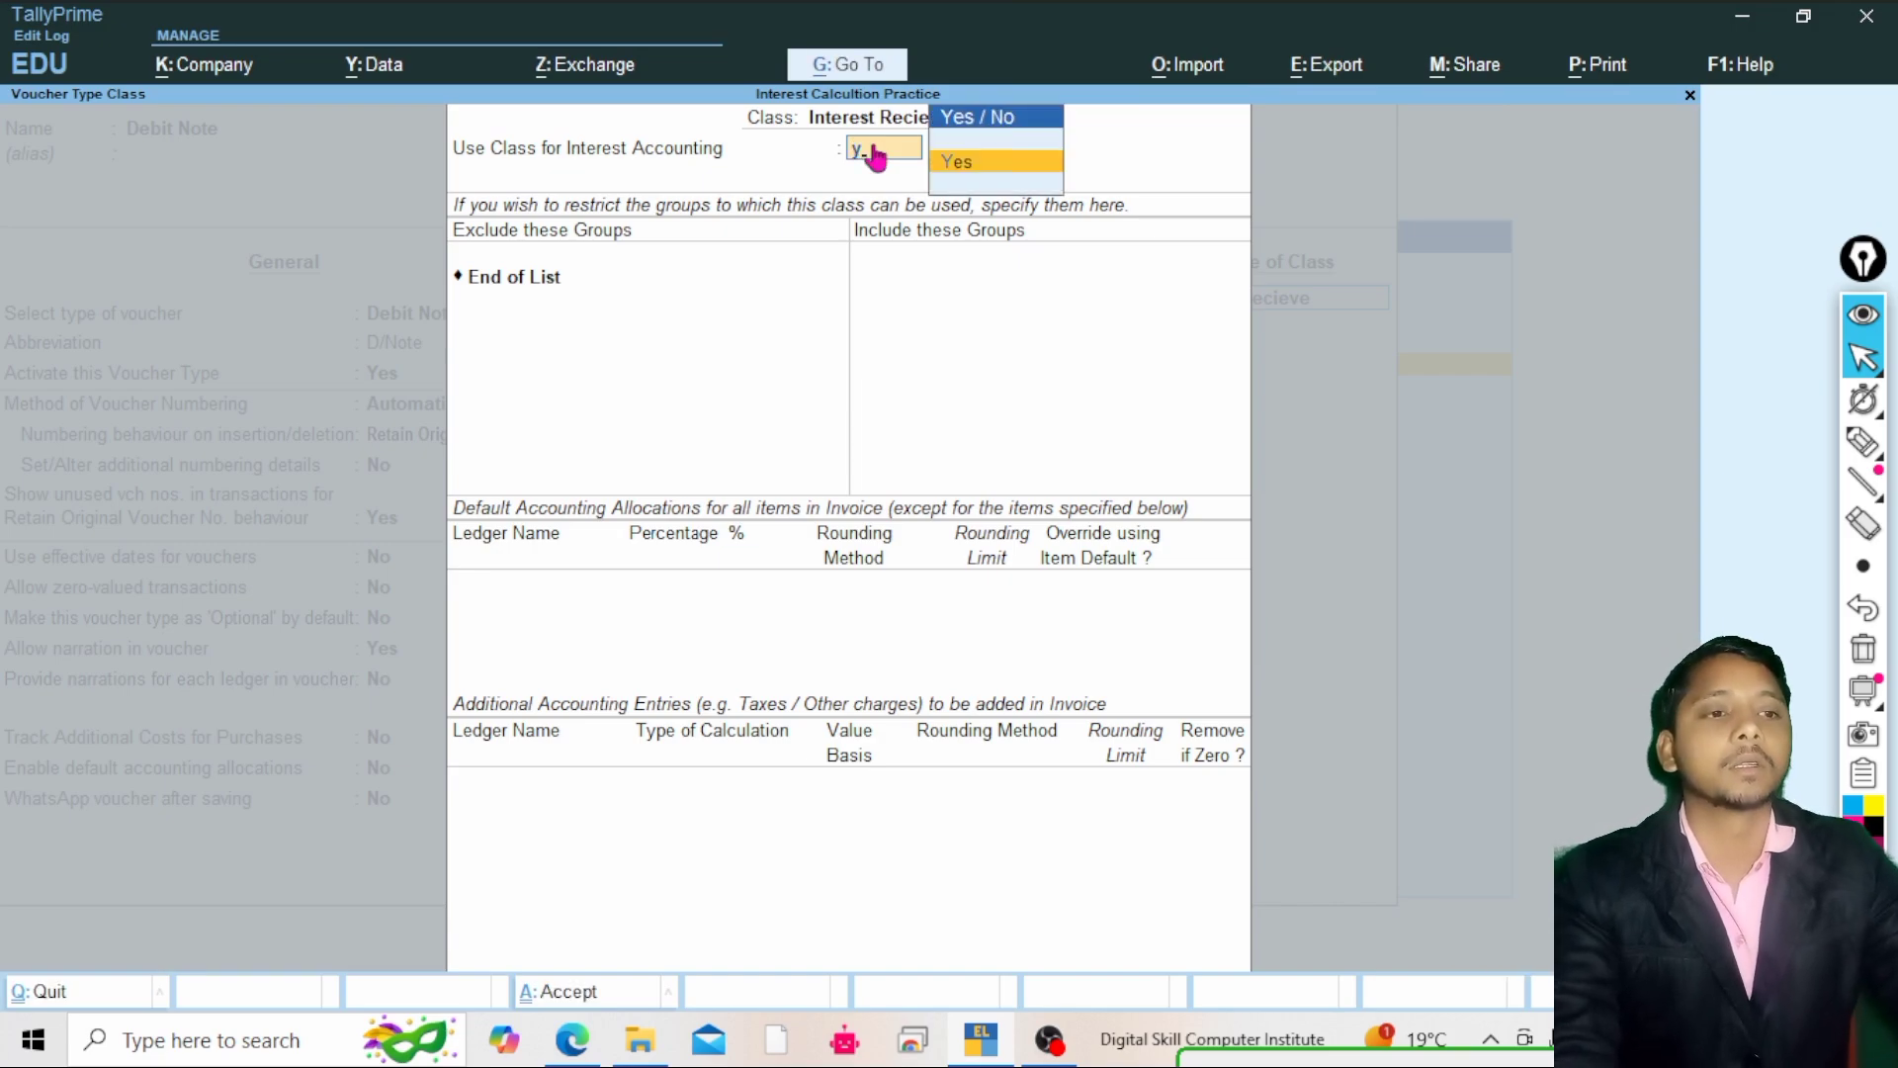
key("Return")
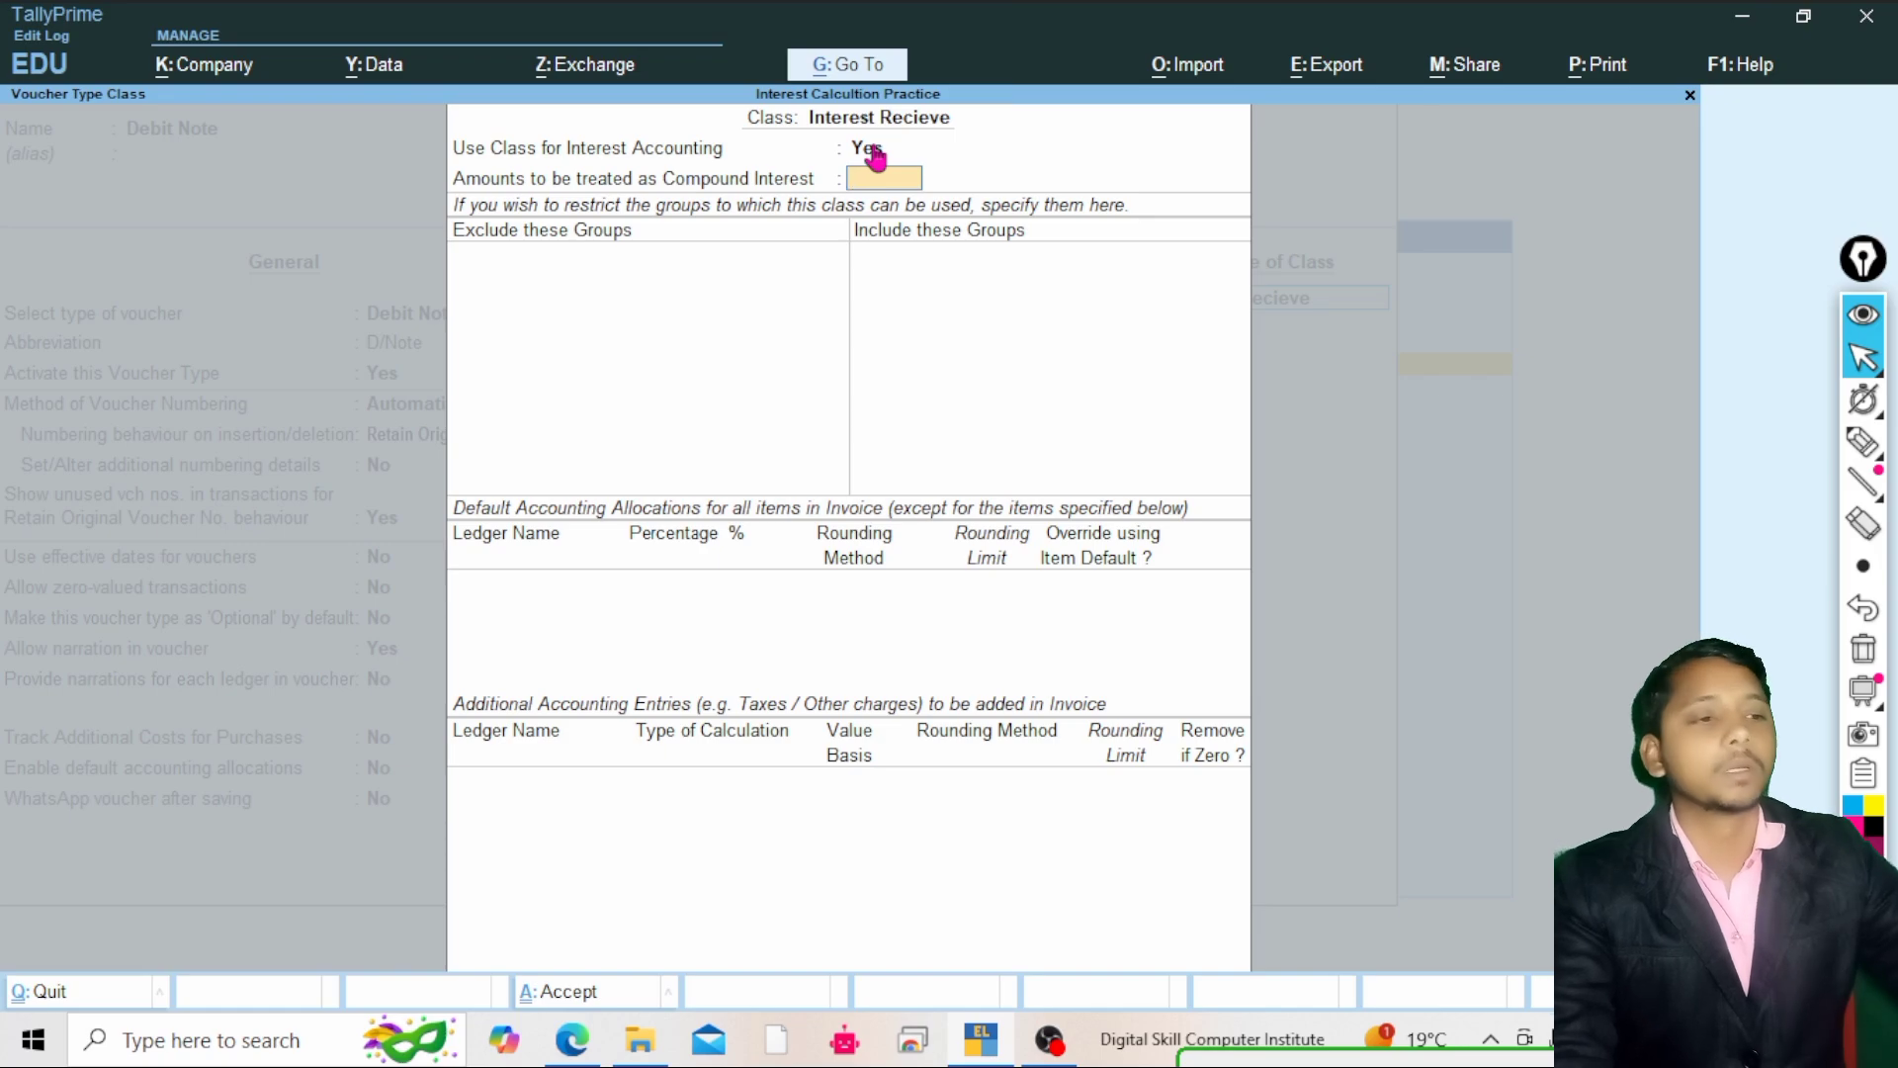
left_click(1862, 441)
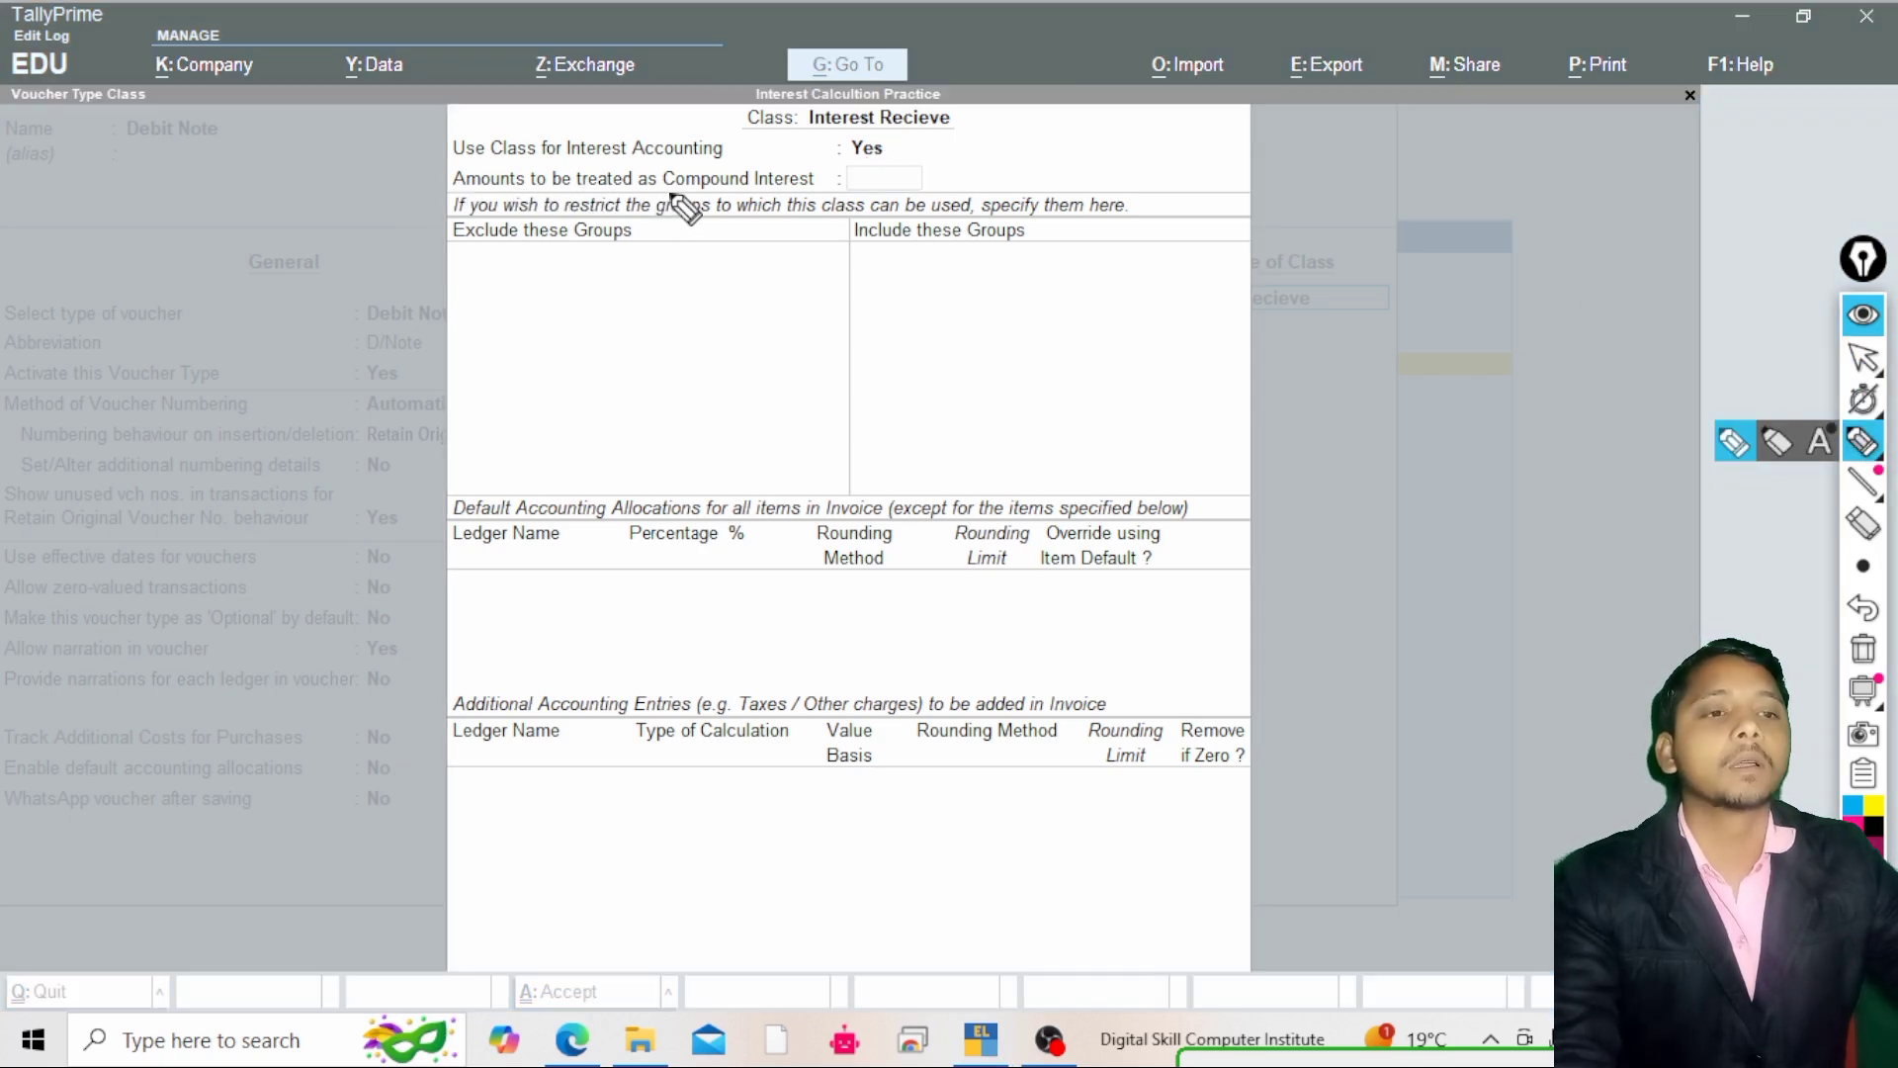
left_click(1862, 364)
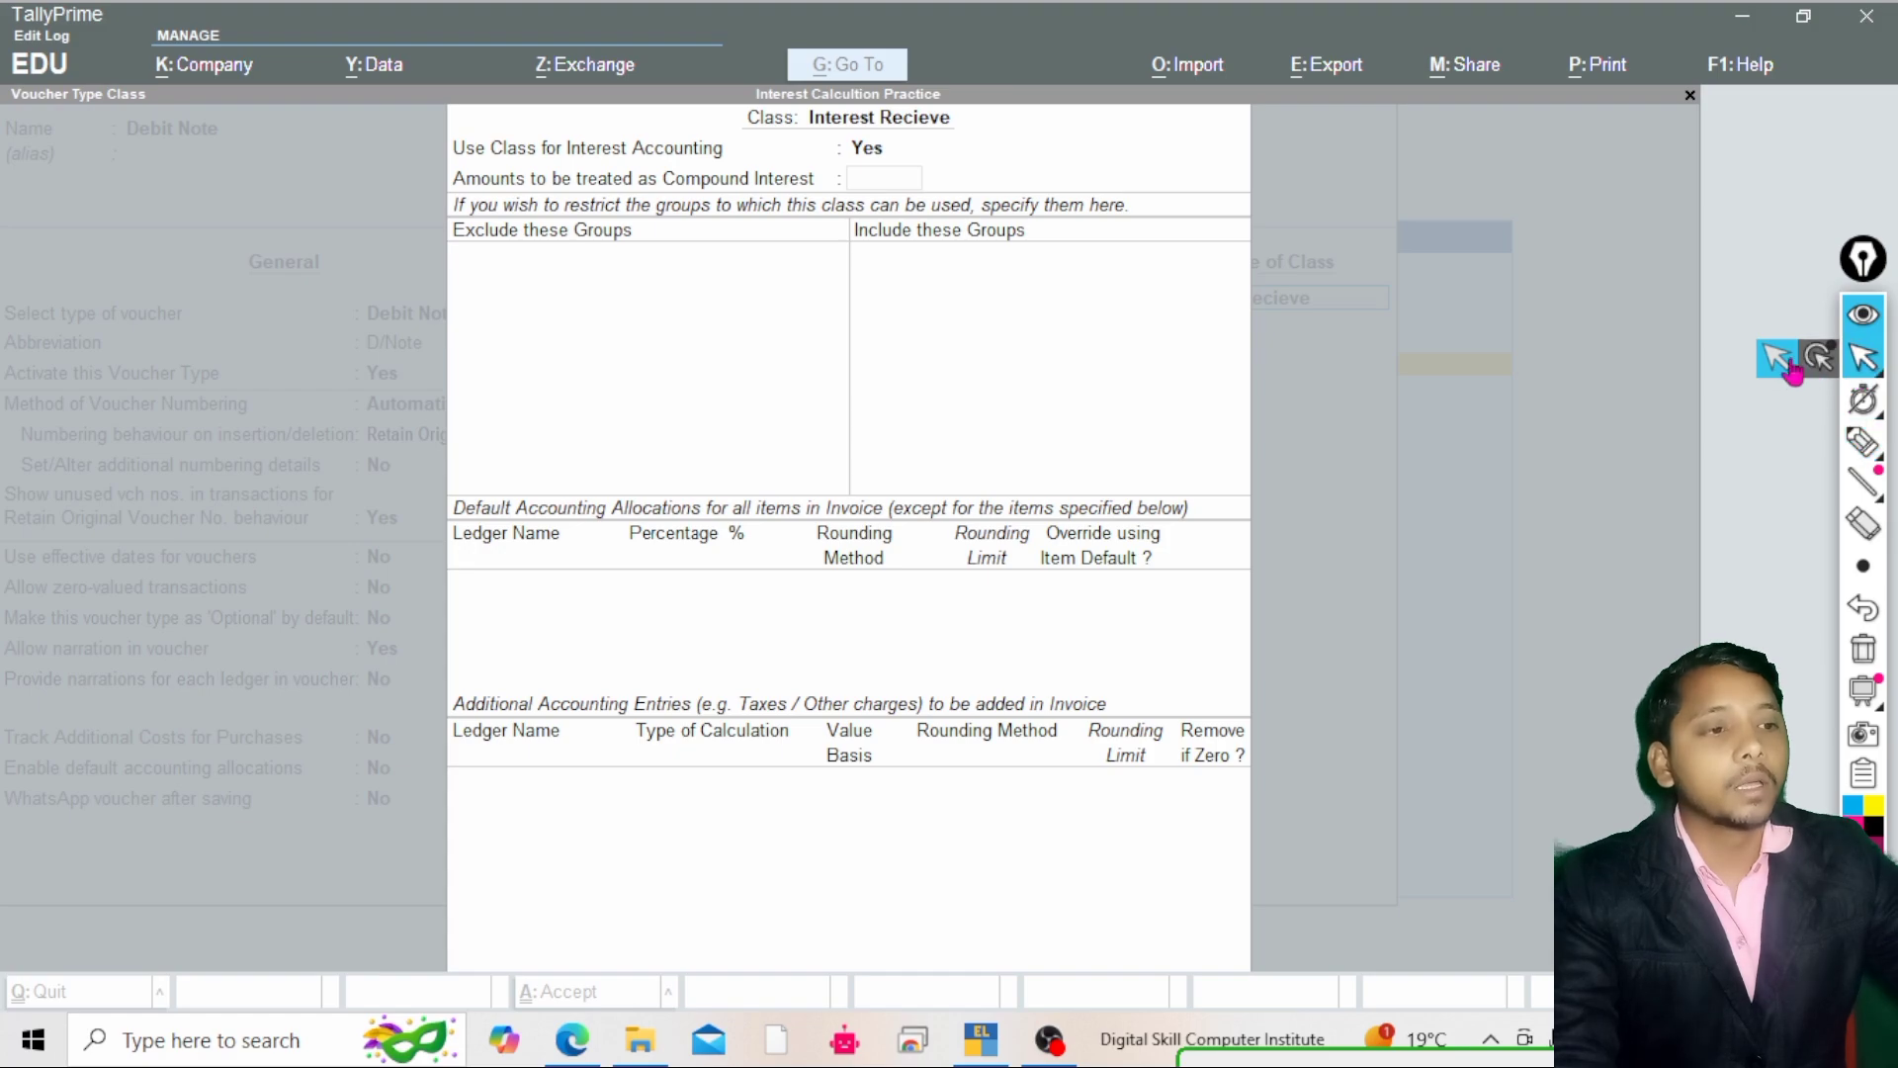
left_click(1243, 281)
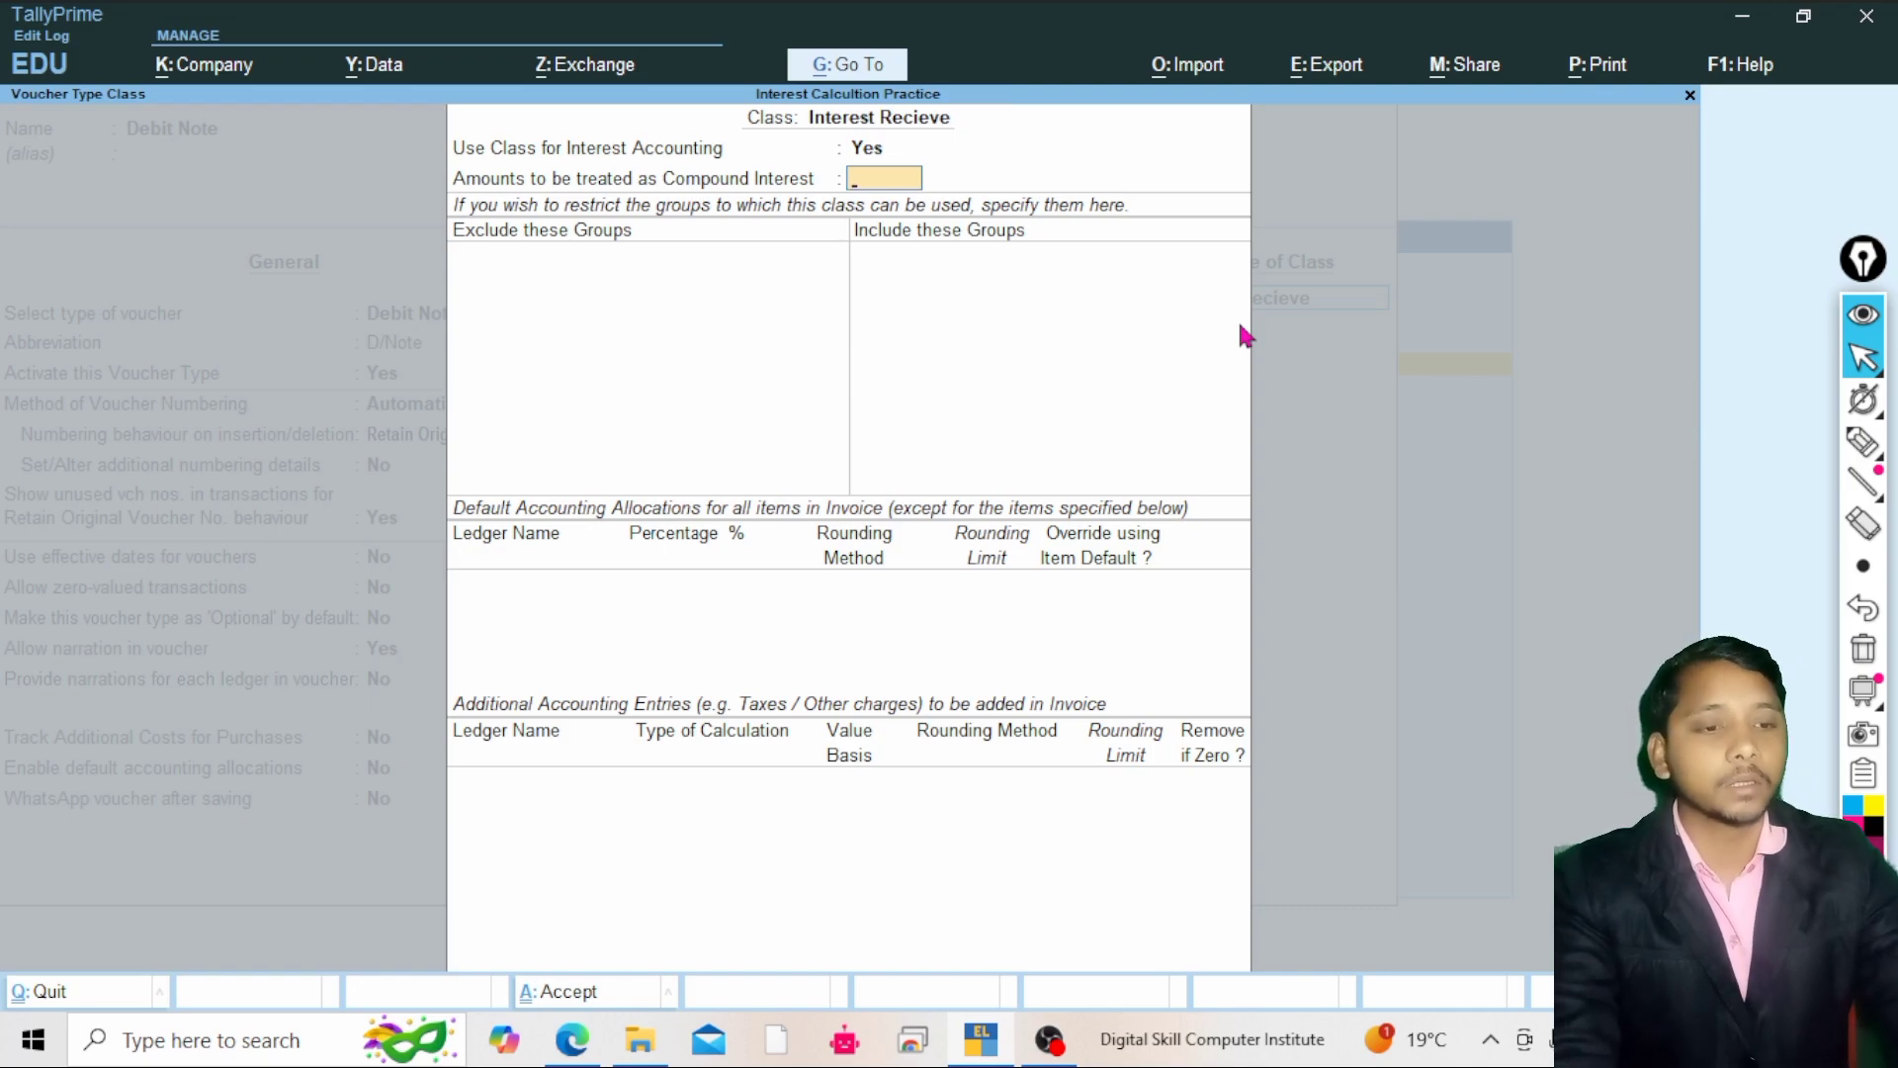
type("n")
key("Return")
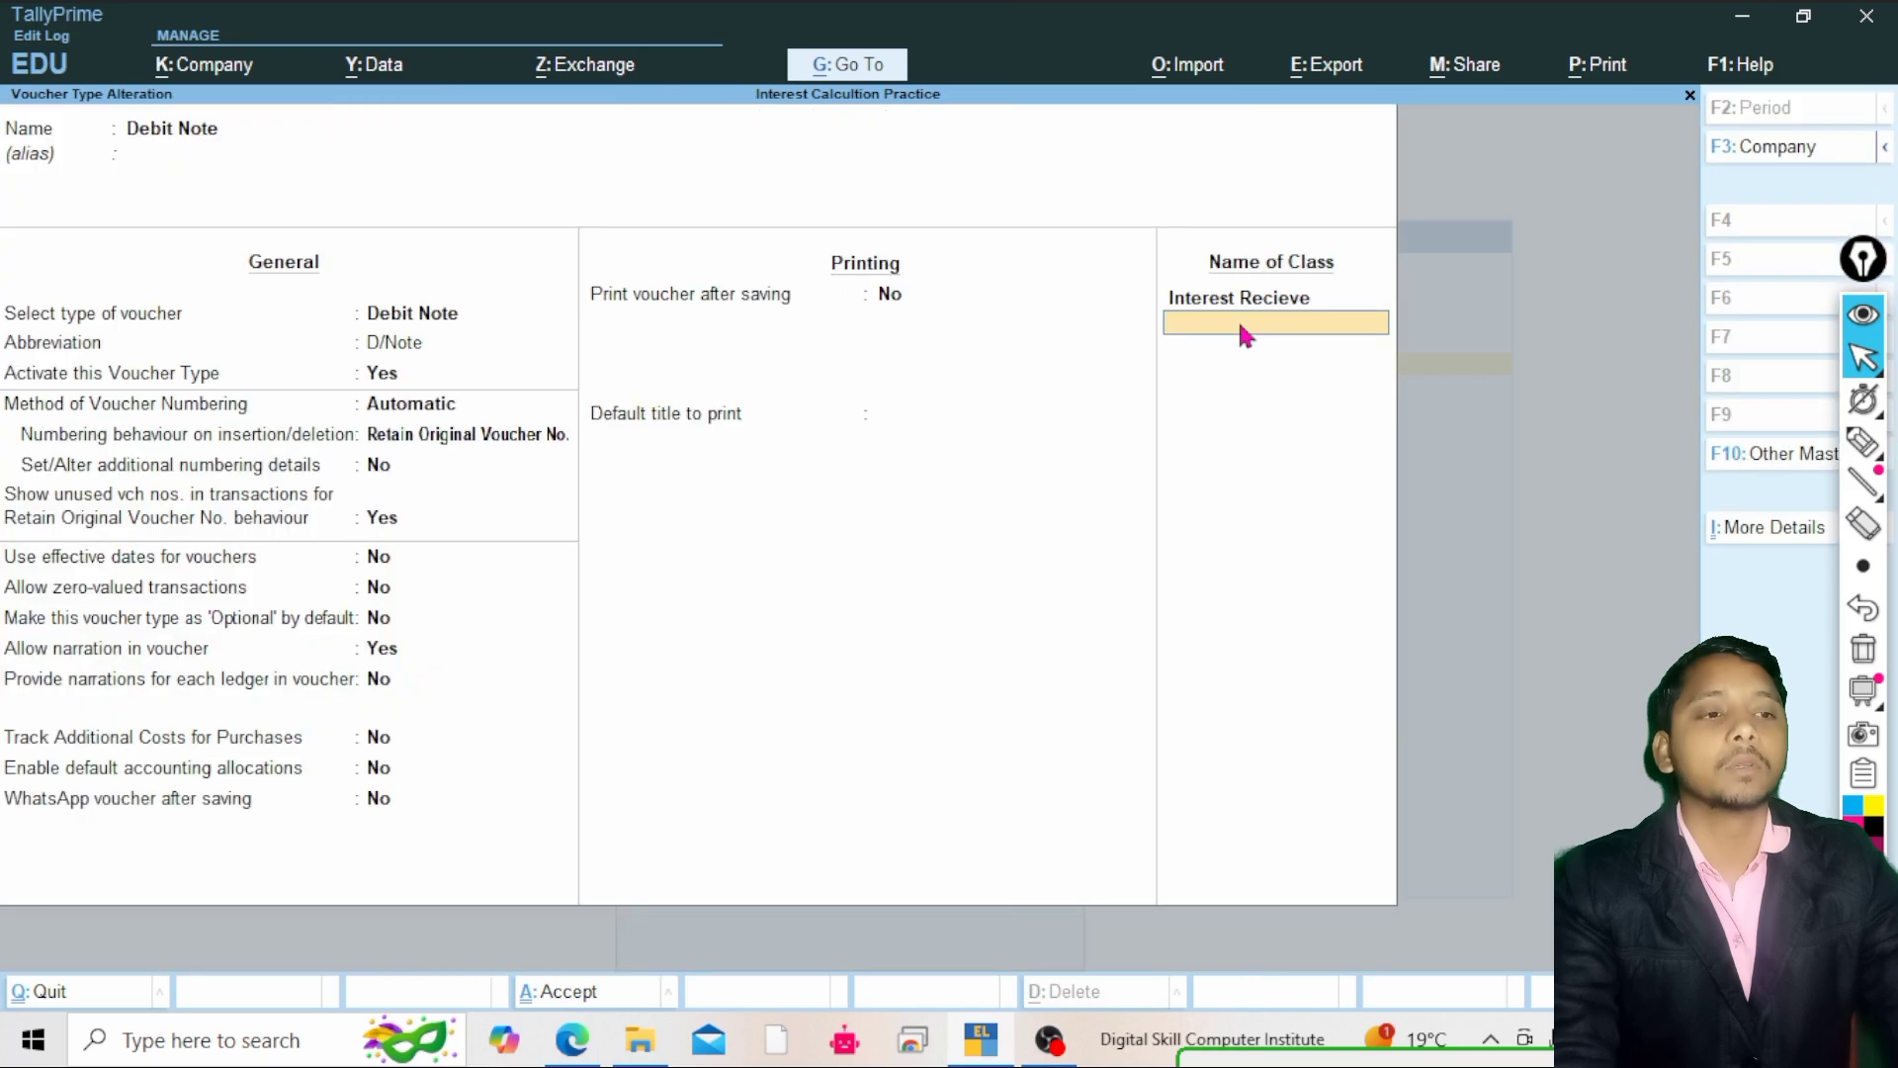
Save the Debit Note voucher type alteration and return to the Gateway of Tally
key("Return")
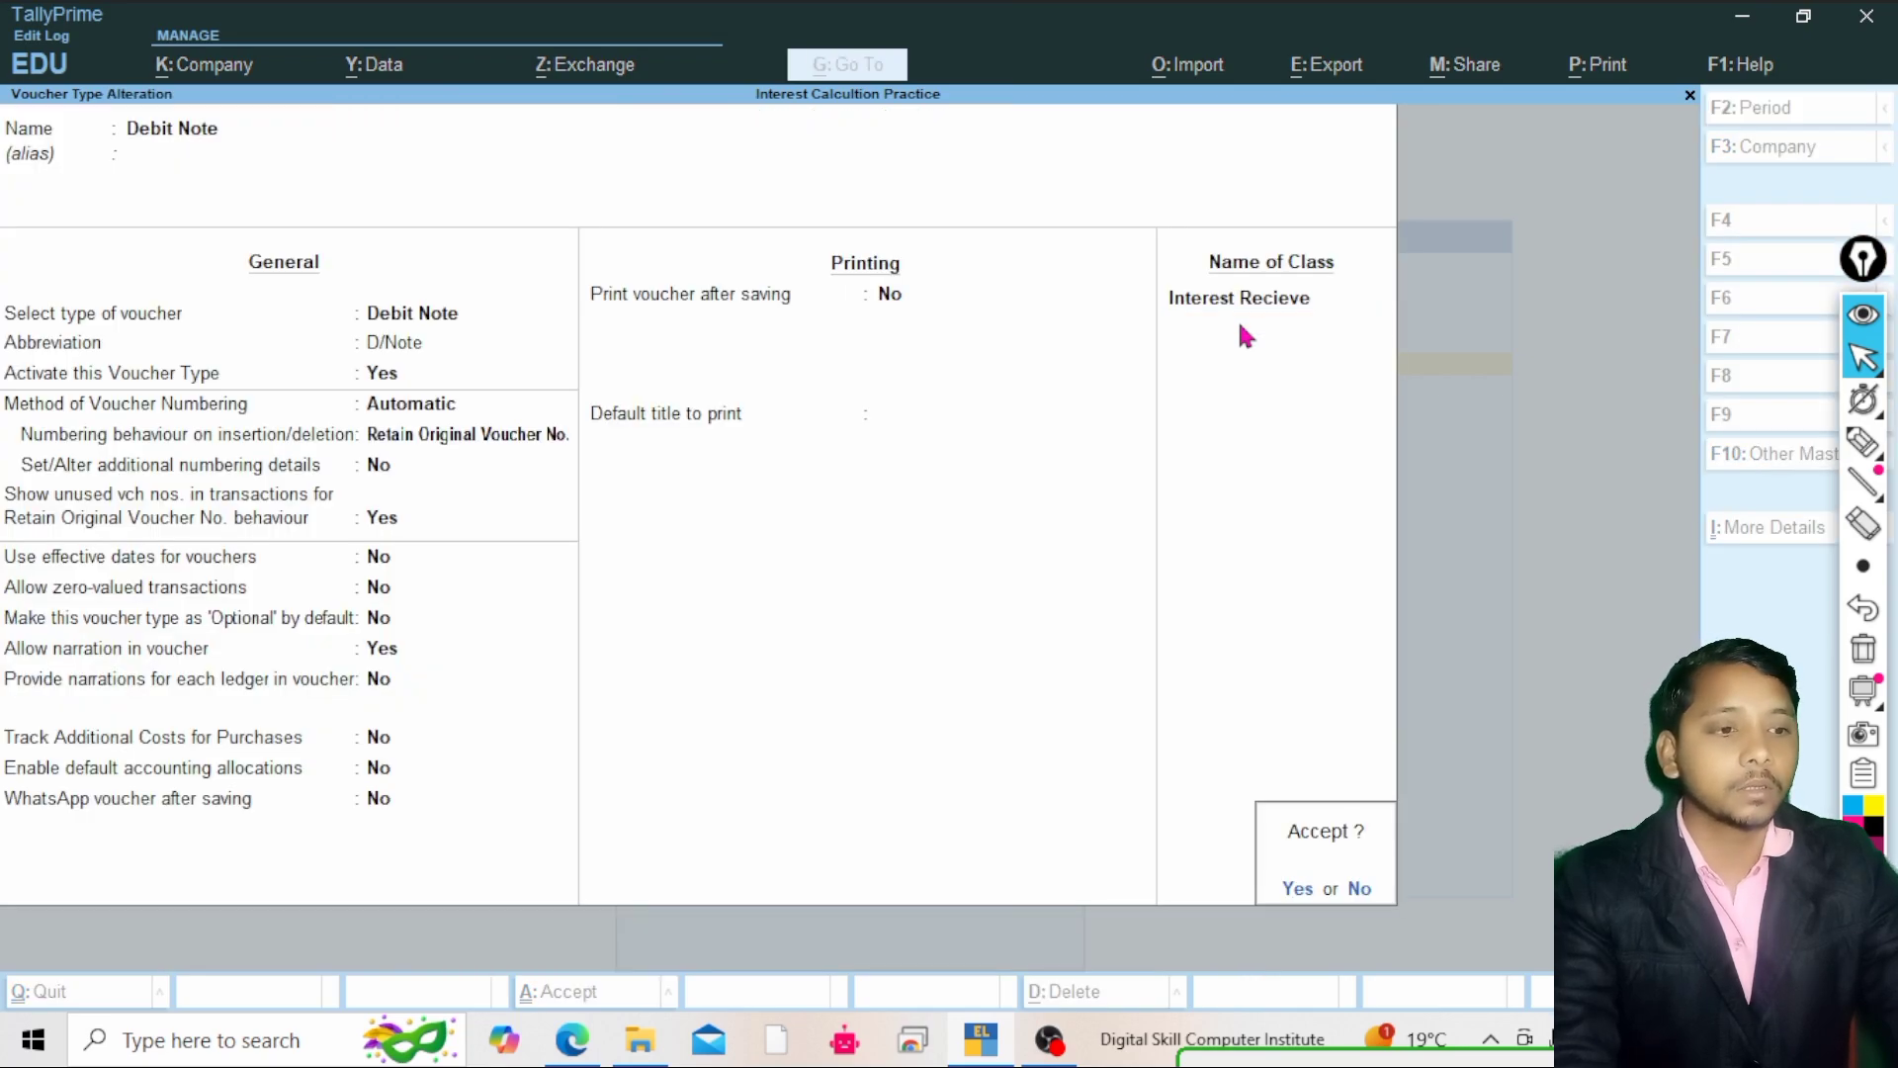
key("Return")
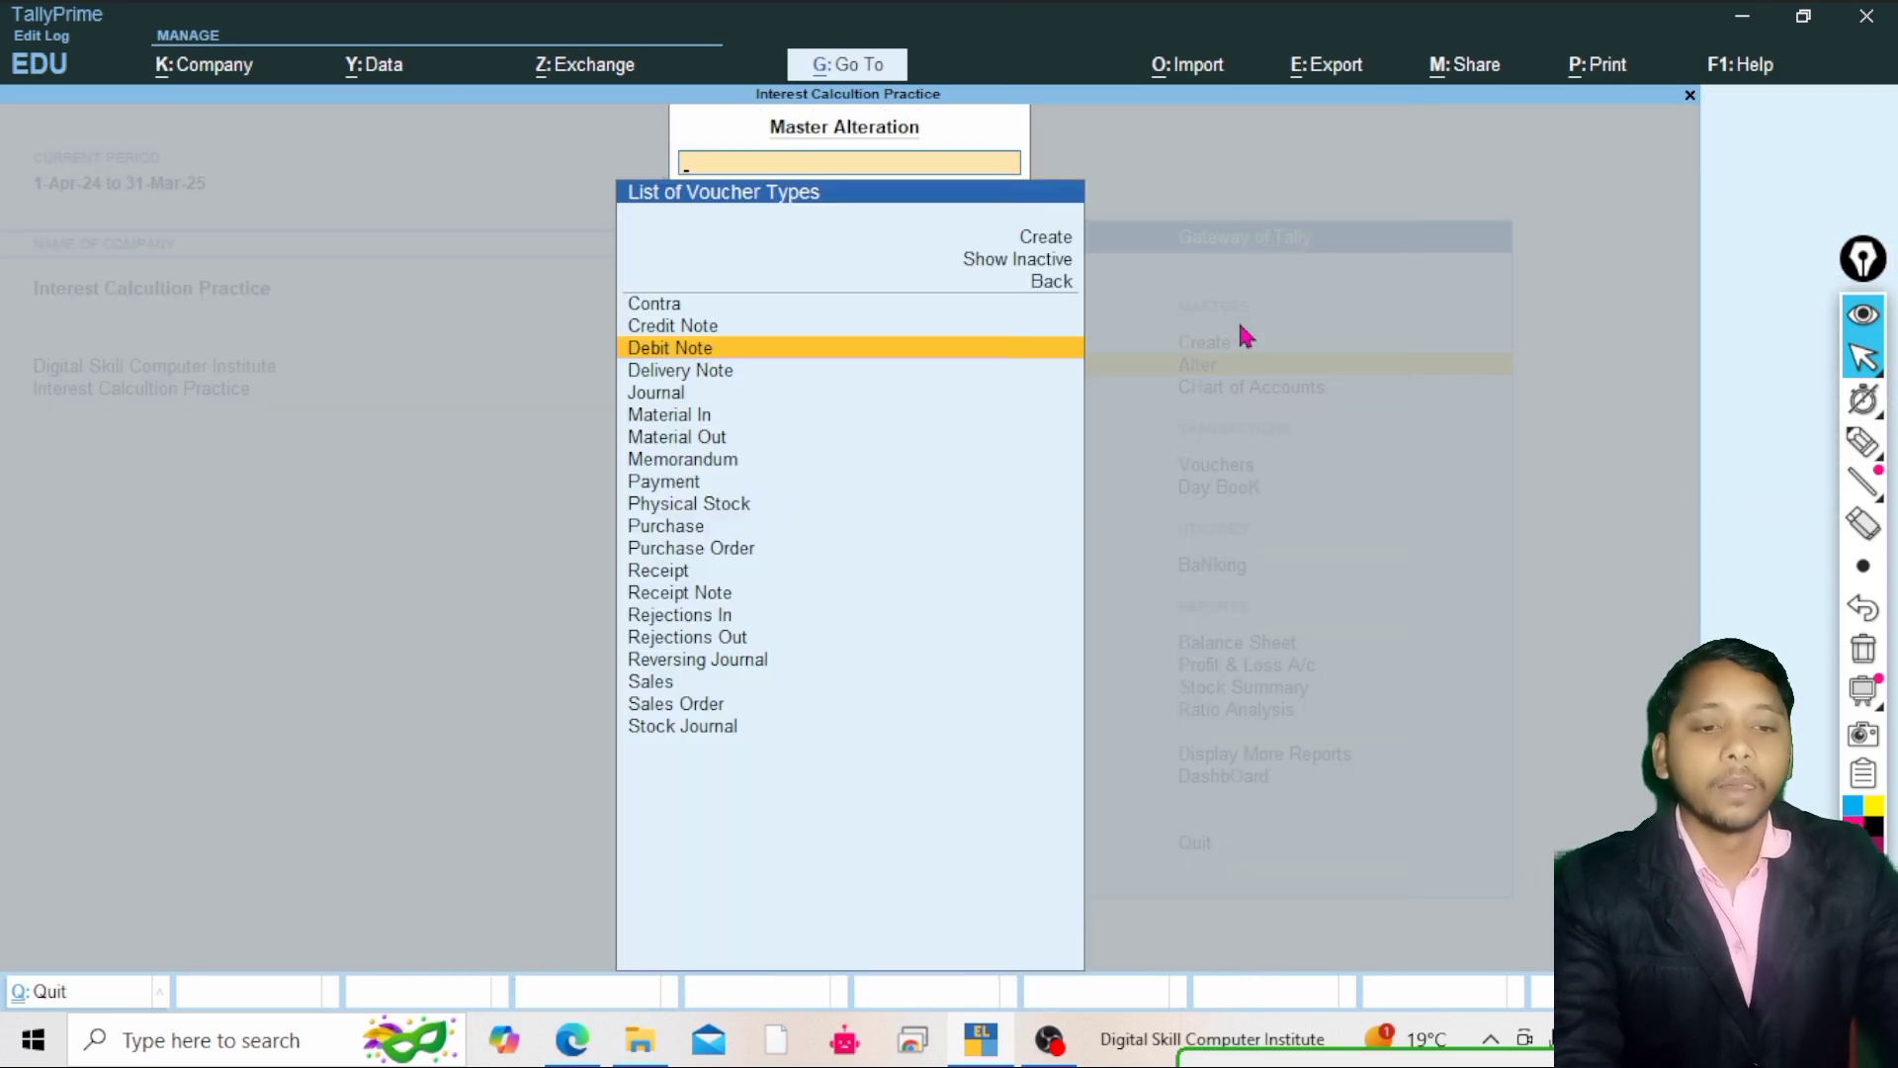
key("Escape")
key("Escape")
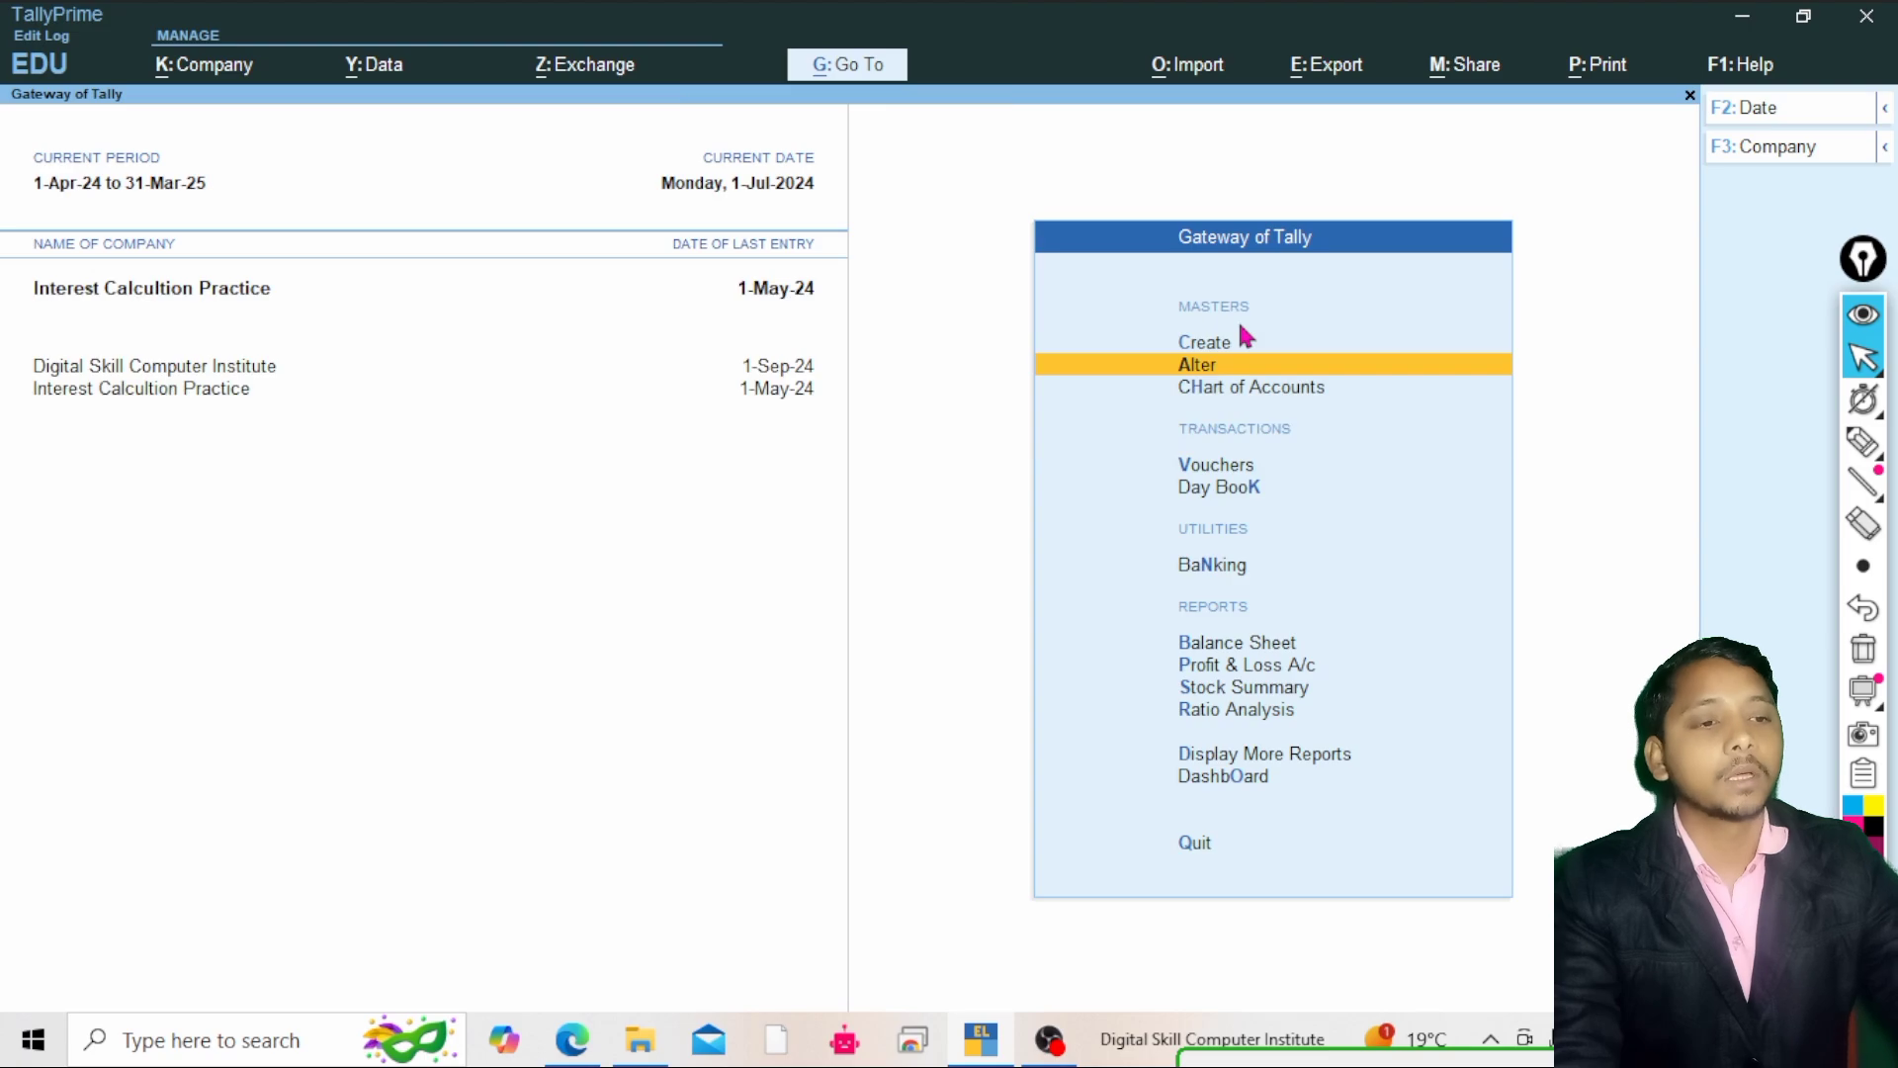
Open voucher entry and switch it to a Debit Note voucher using the Interest Recieve class
key("Down")
key("Down")
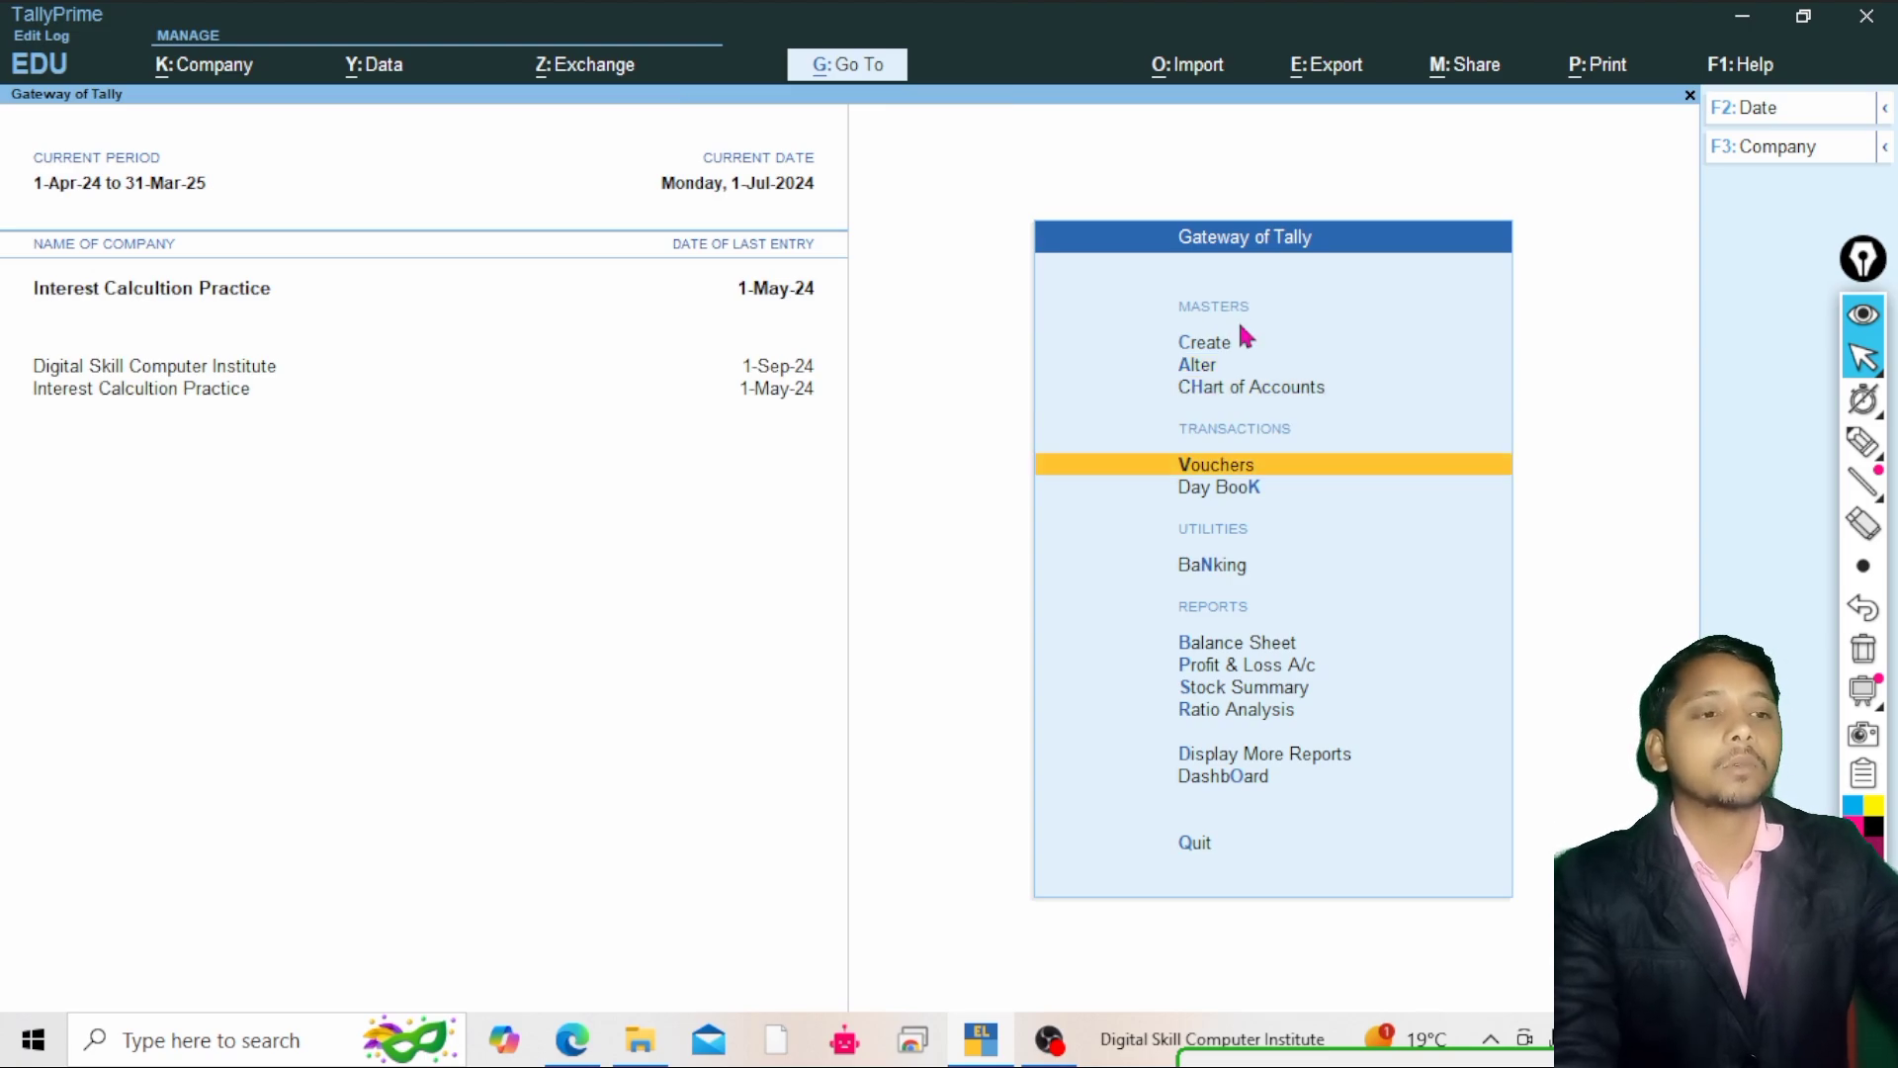
key("Return")
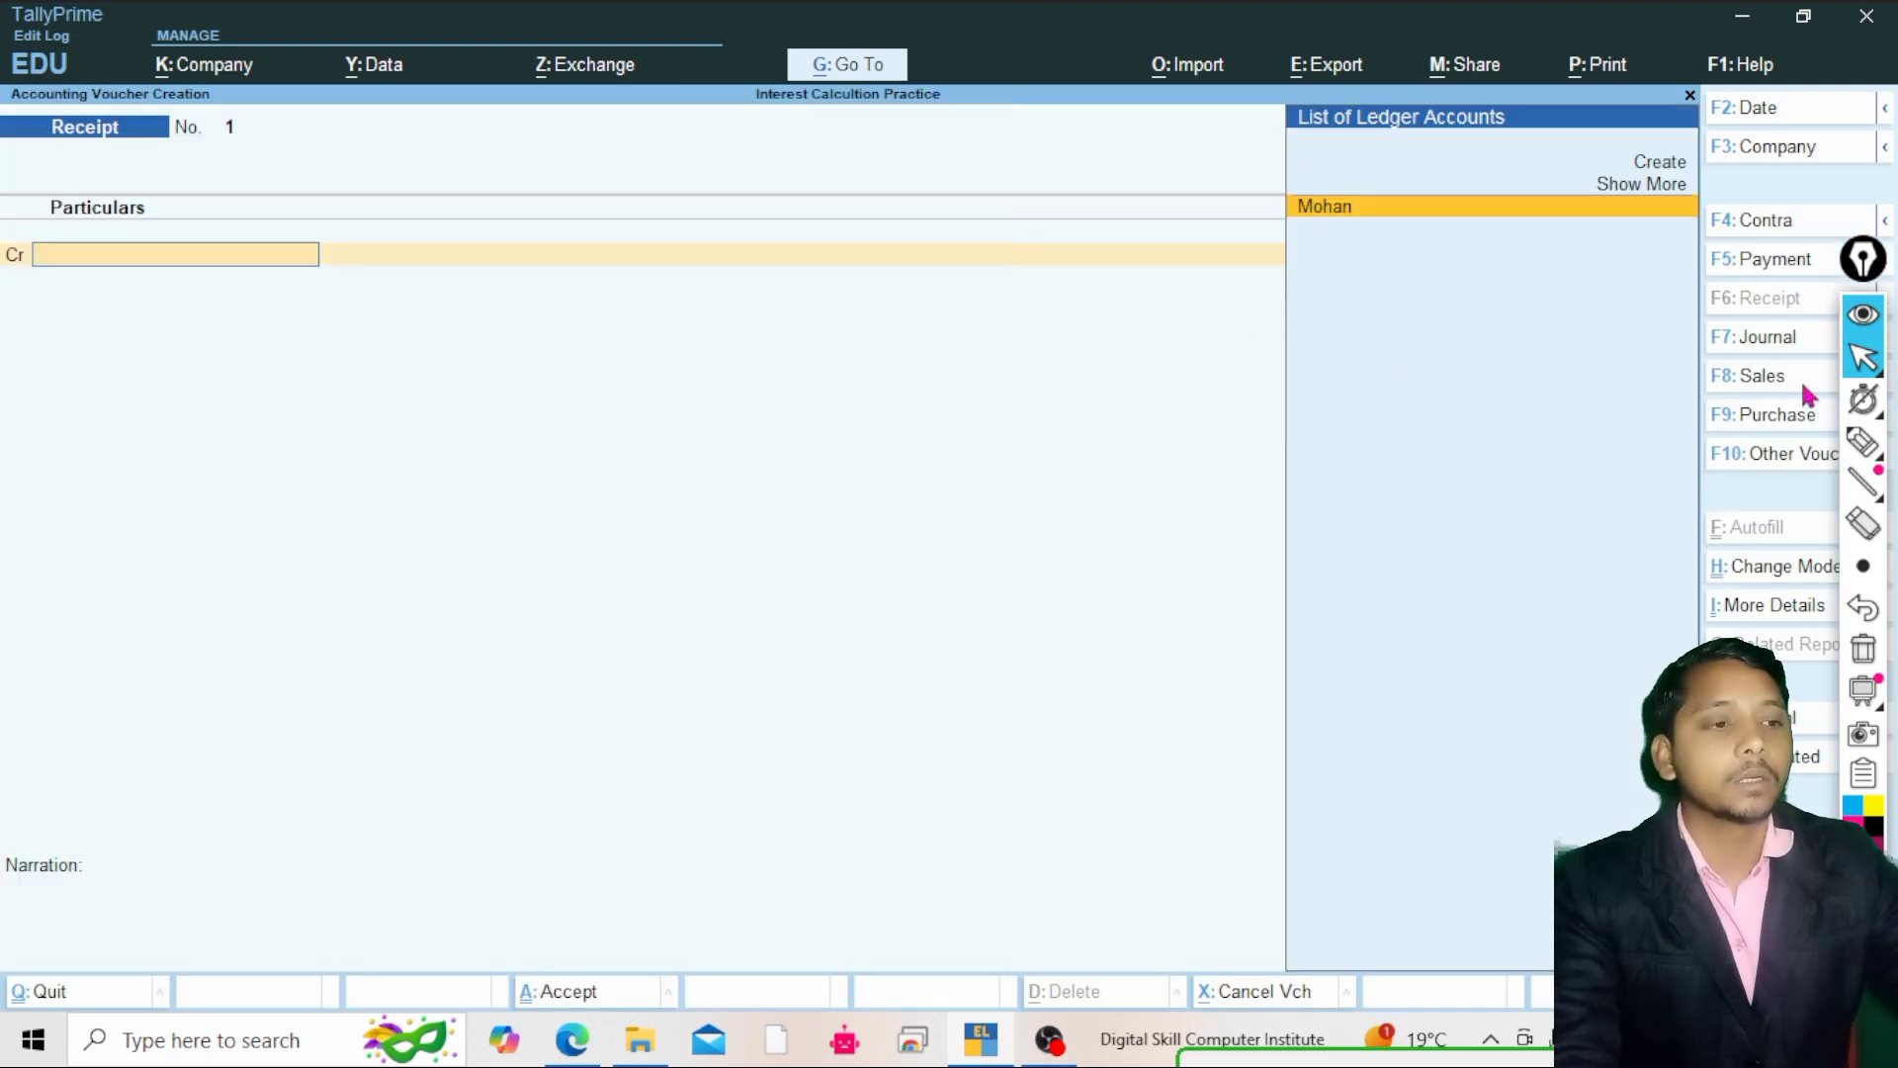
left_click(1765, 461)
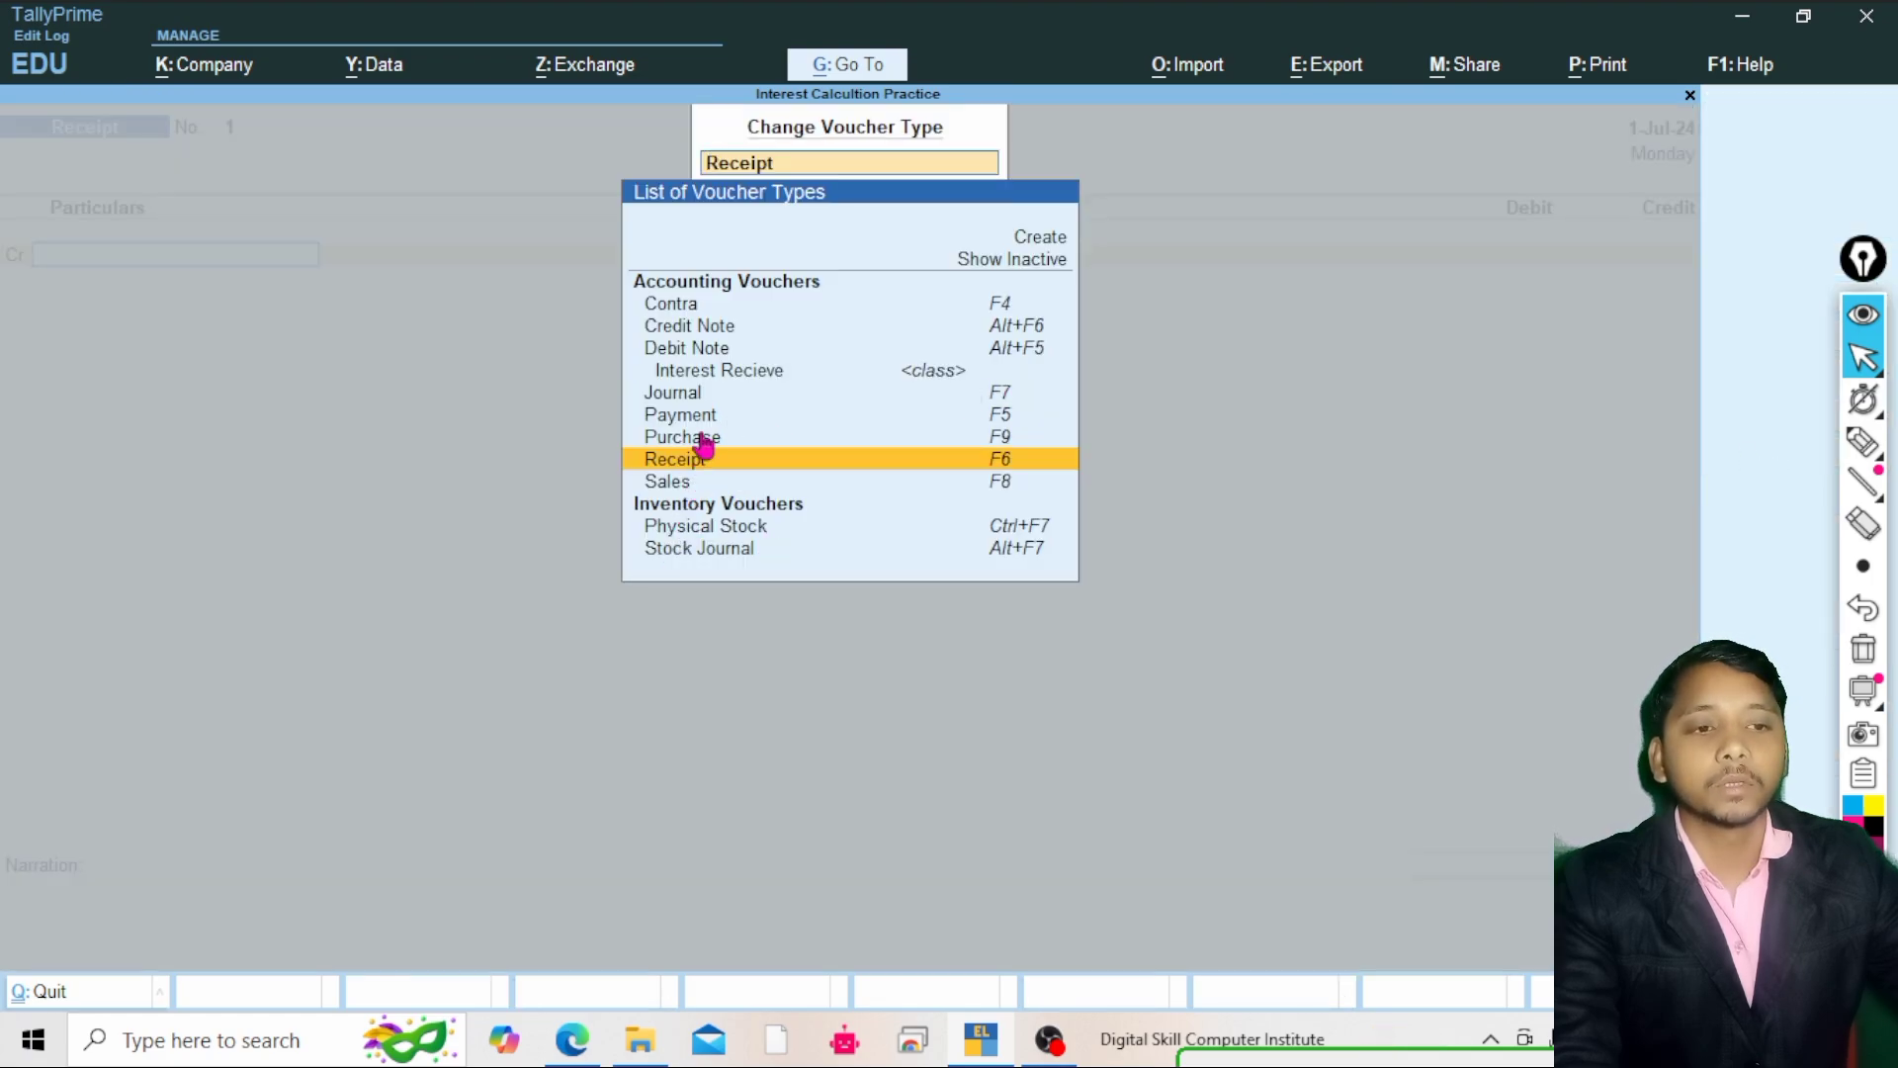
left_click(695, 356)
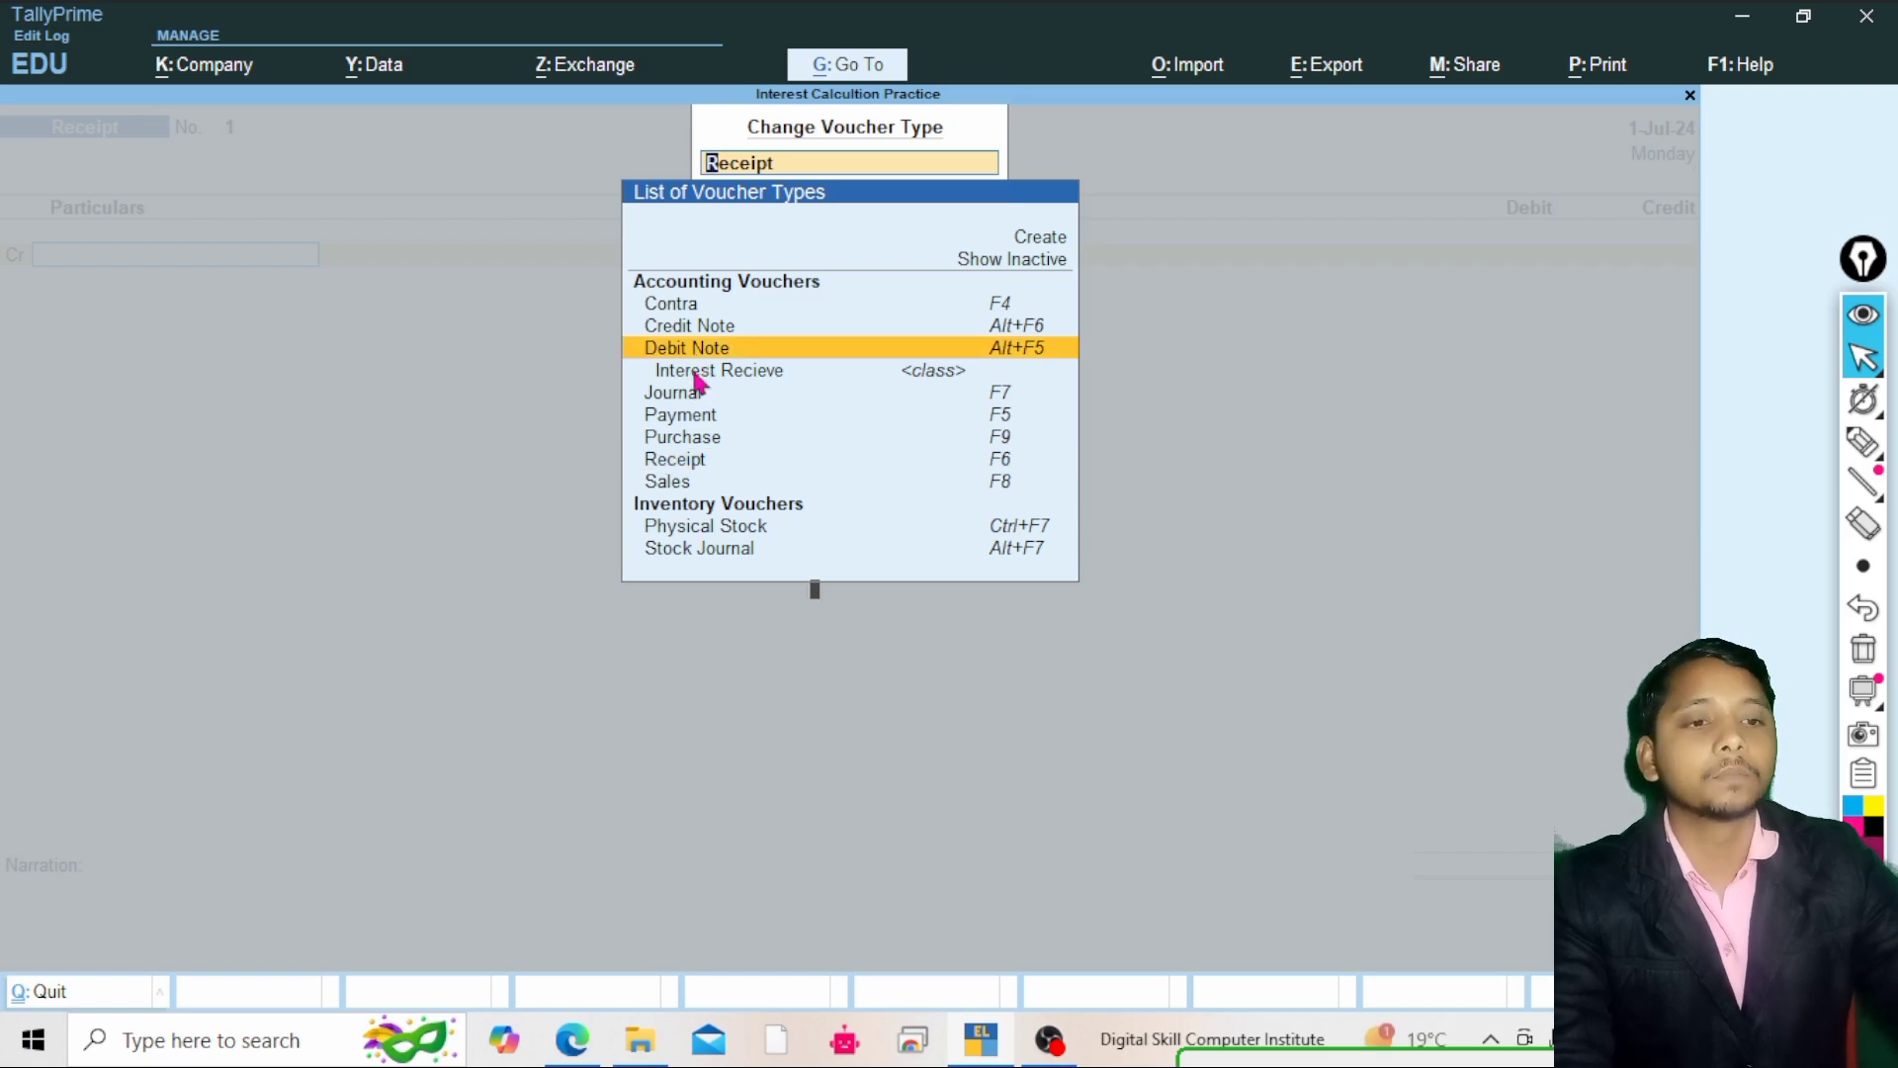
key("Return")
key("Down")
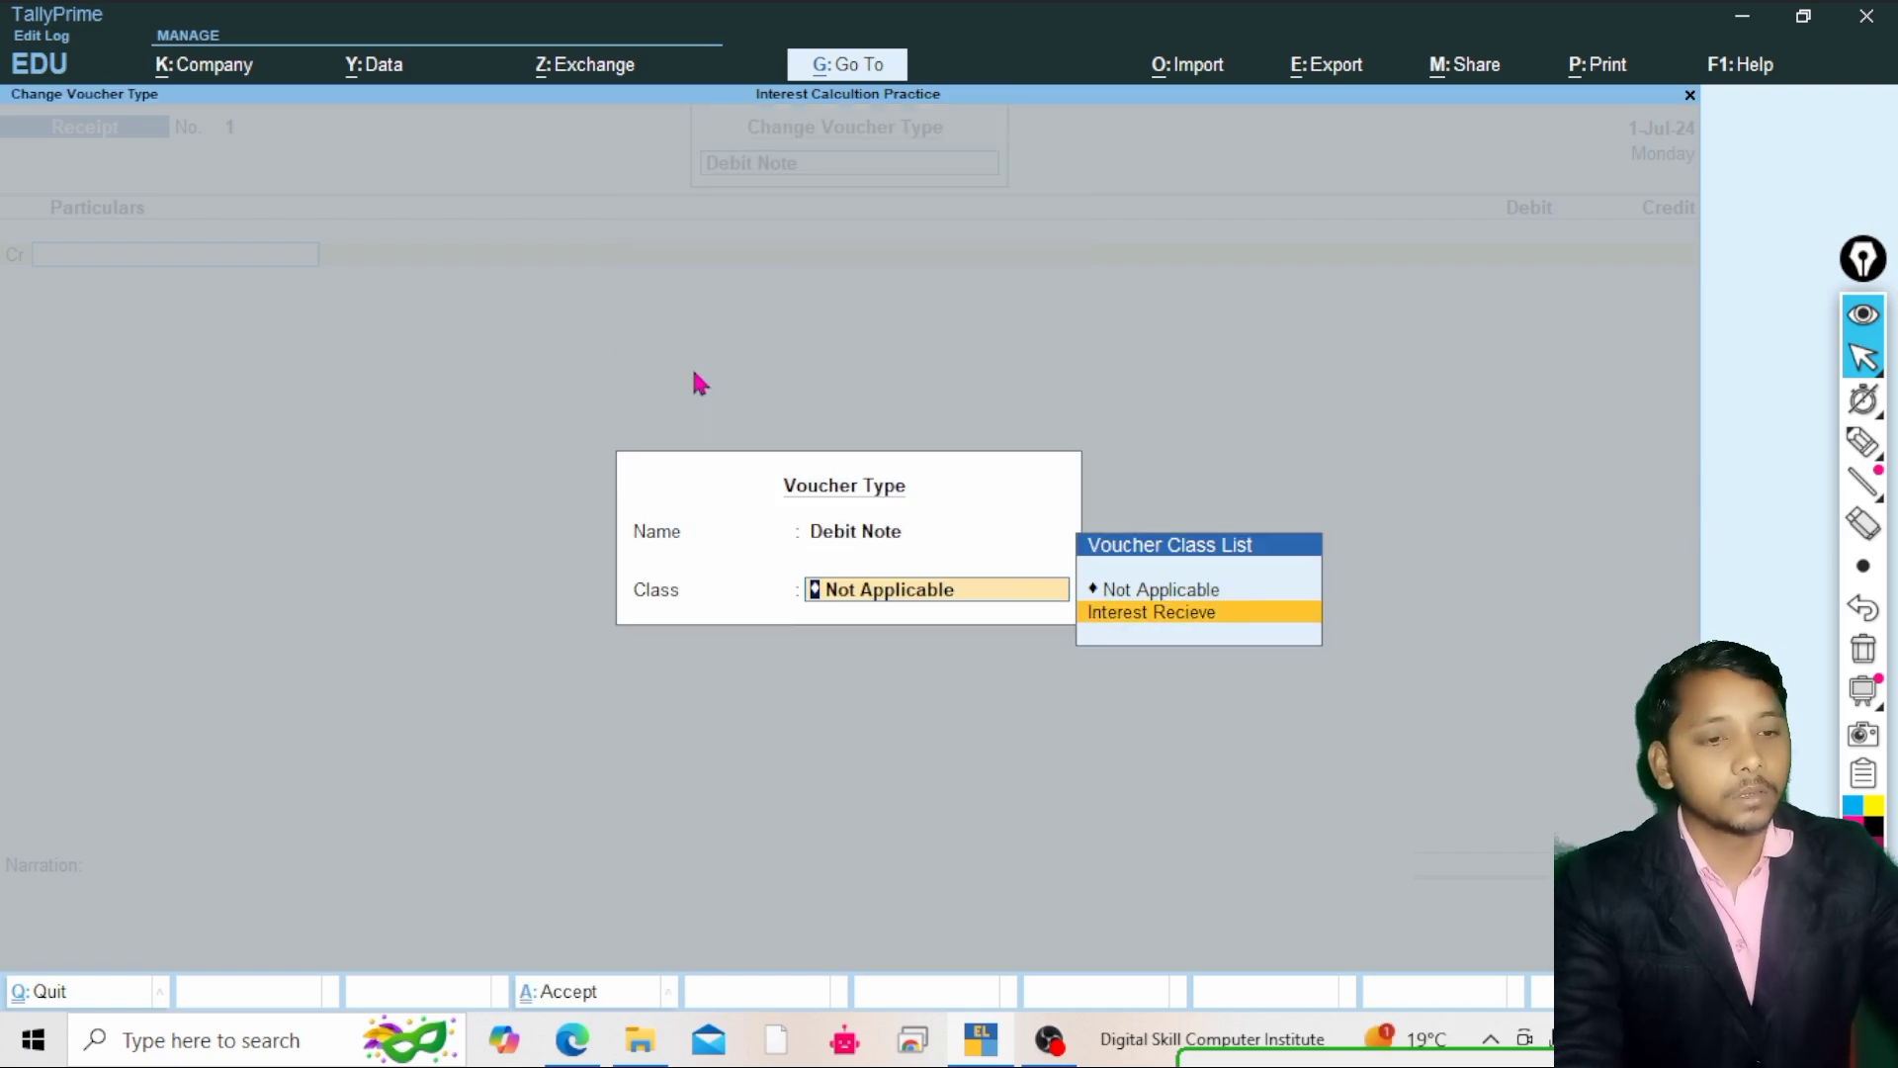
key("Return")
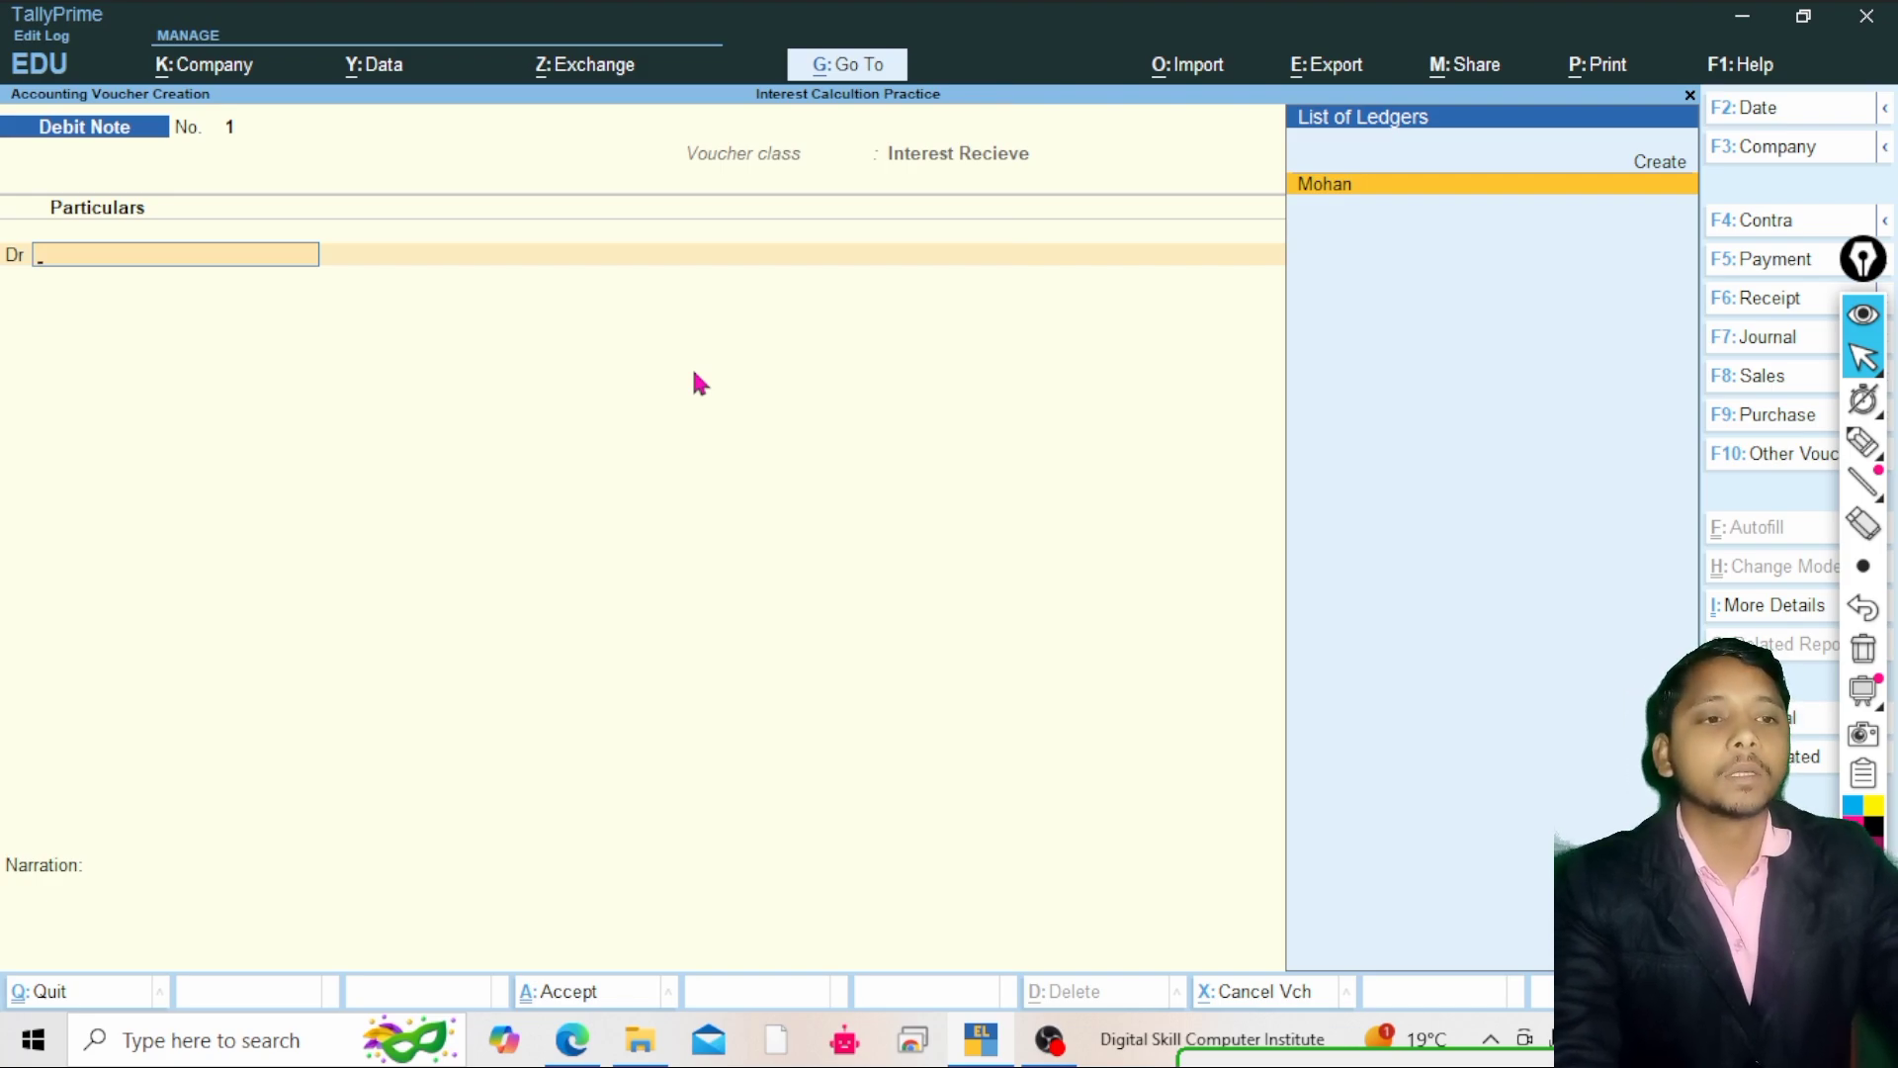
Debit Mohan in the debit note, accepting the calculated interest, party details and a New Ref bill-wise reference
key("Return")
key("Return")
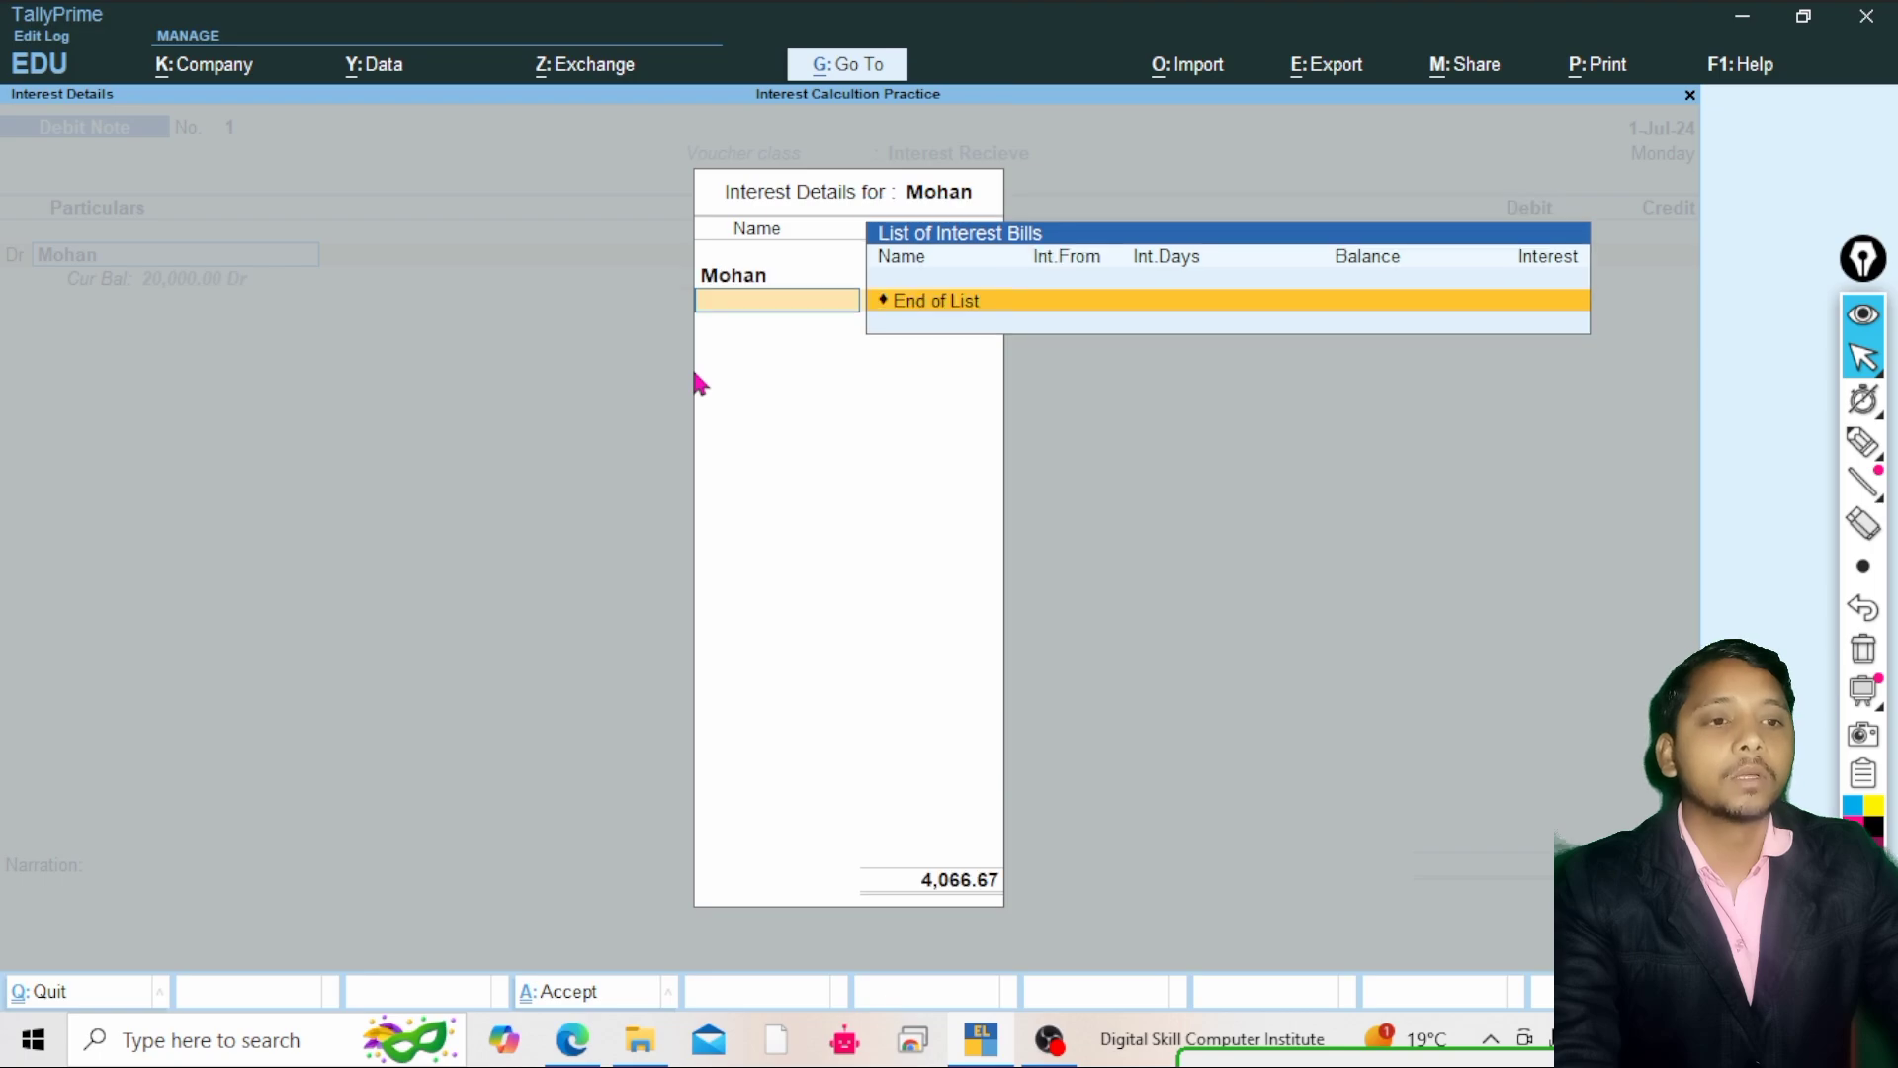
key("Return")
key("Return")
key("Return")
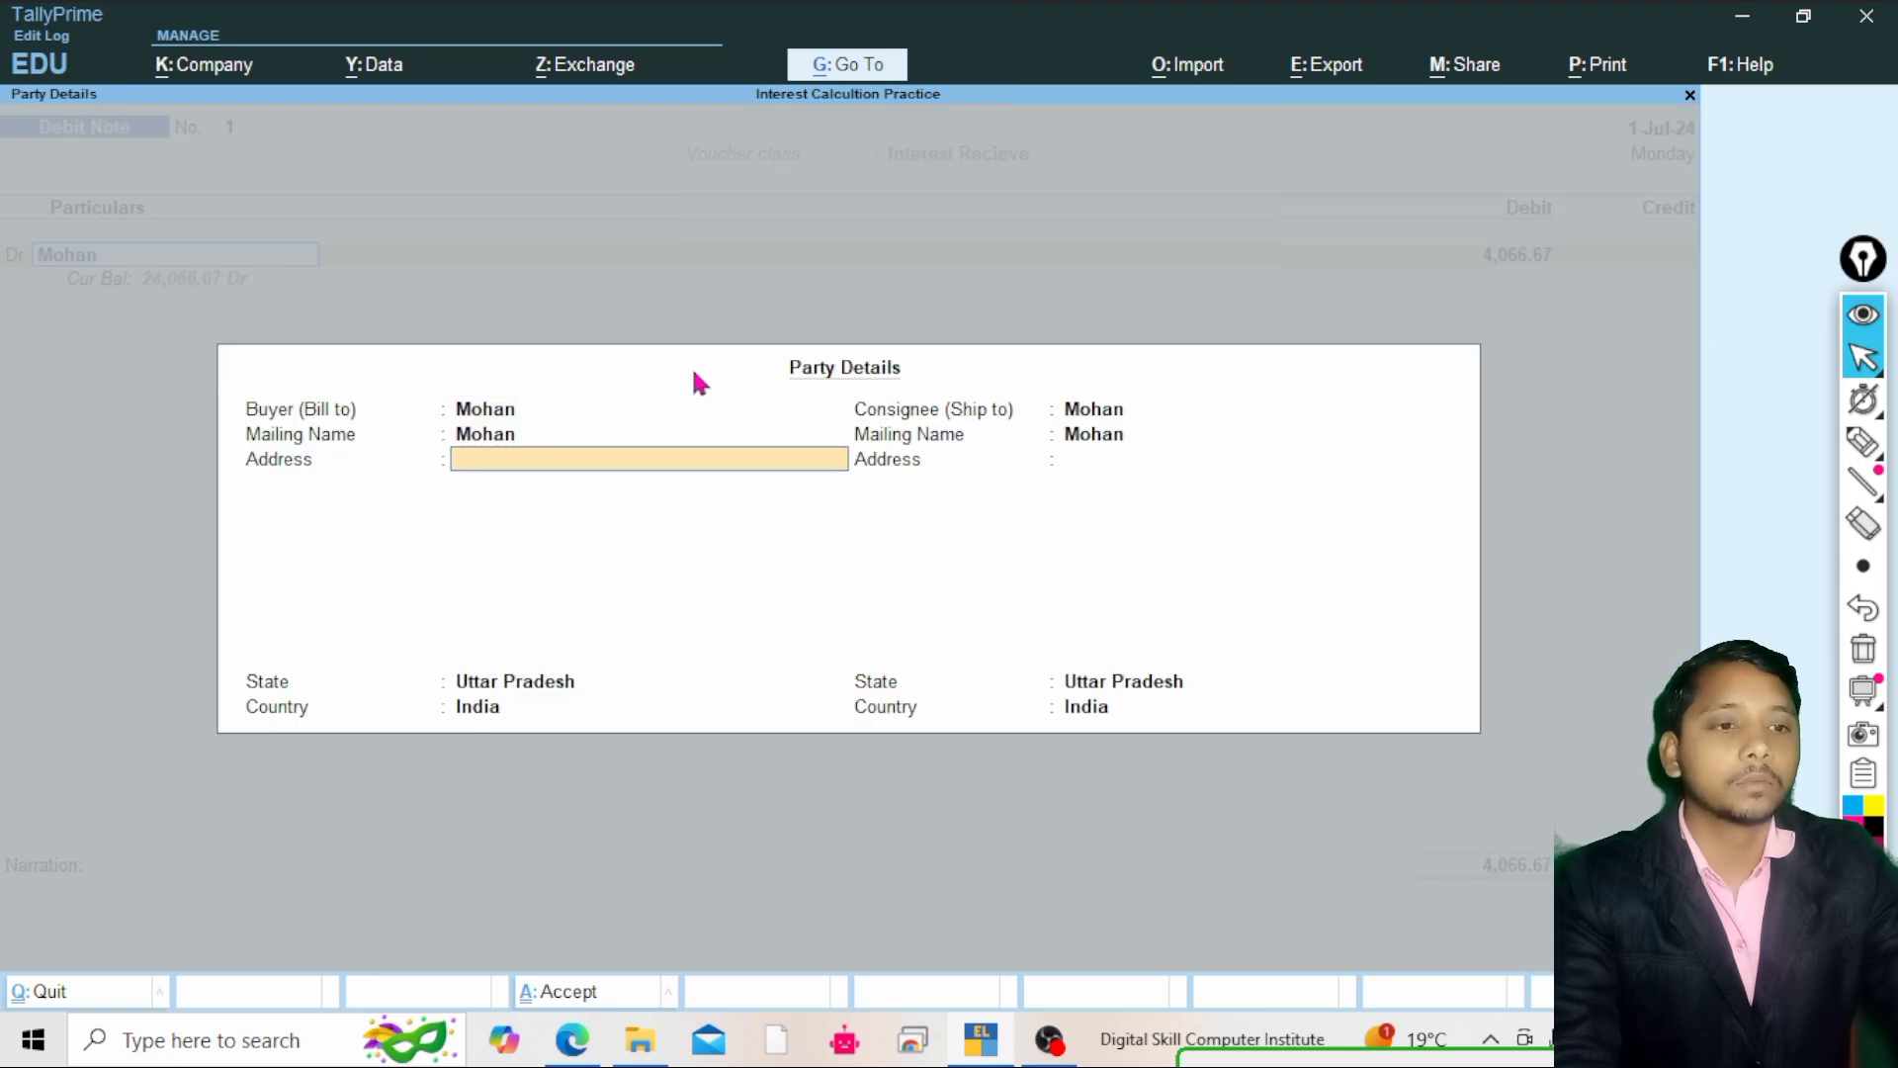
key("Return")
key("Return")
key("Return")
key("Return")
key("Return")
key("Return")
key("Return")
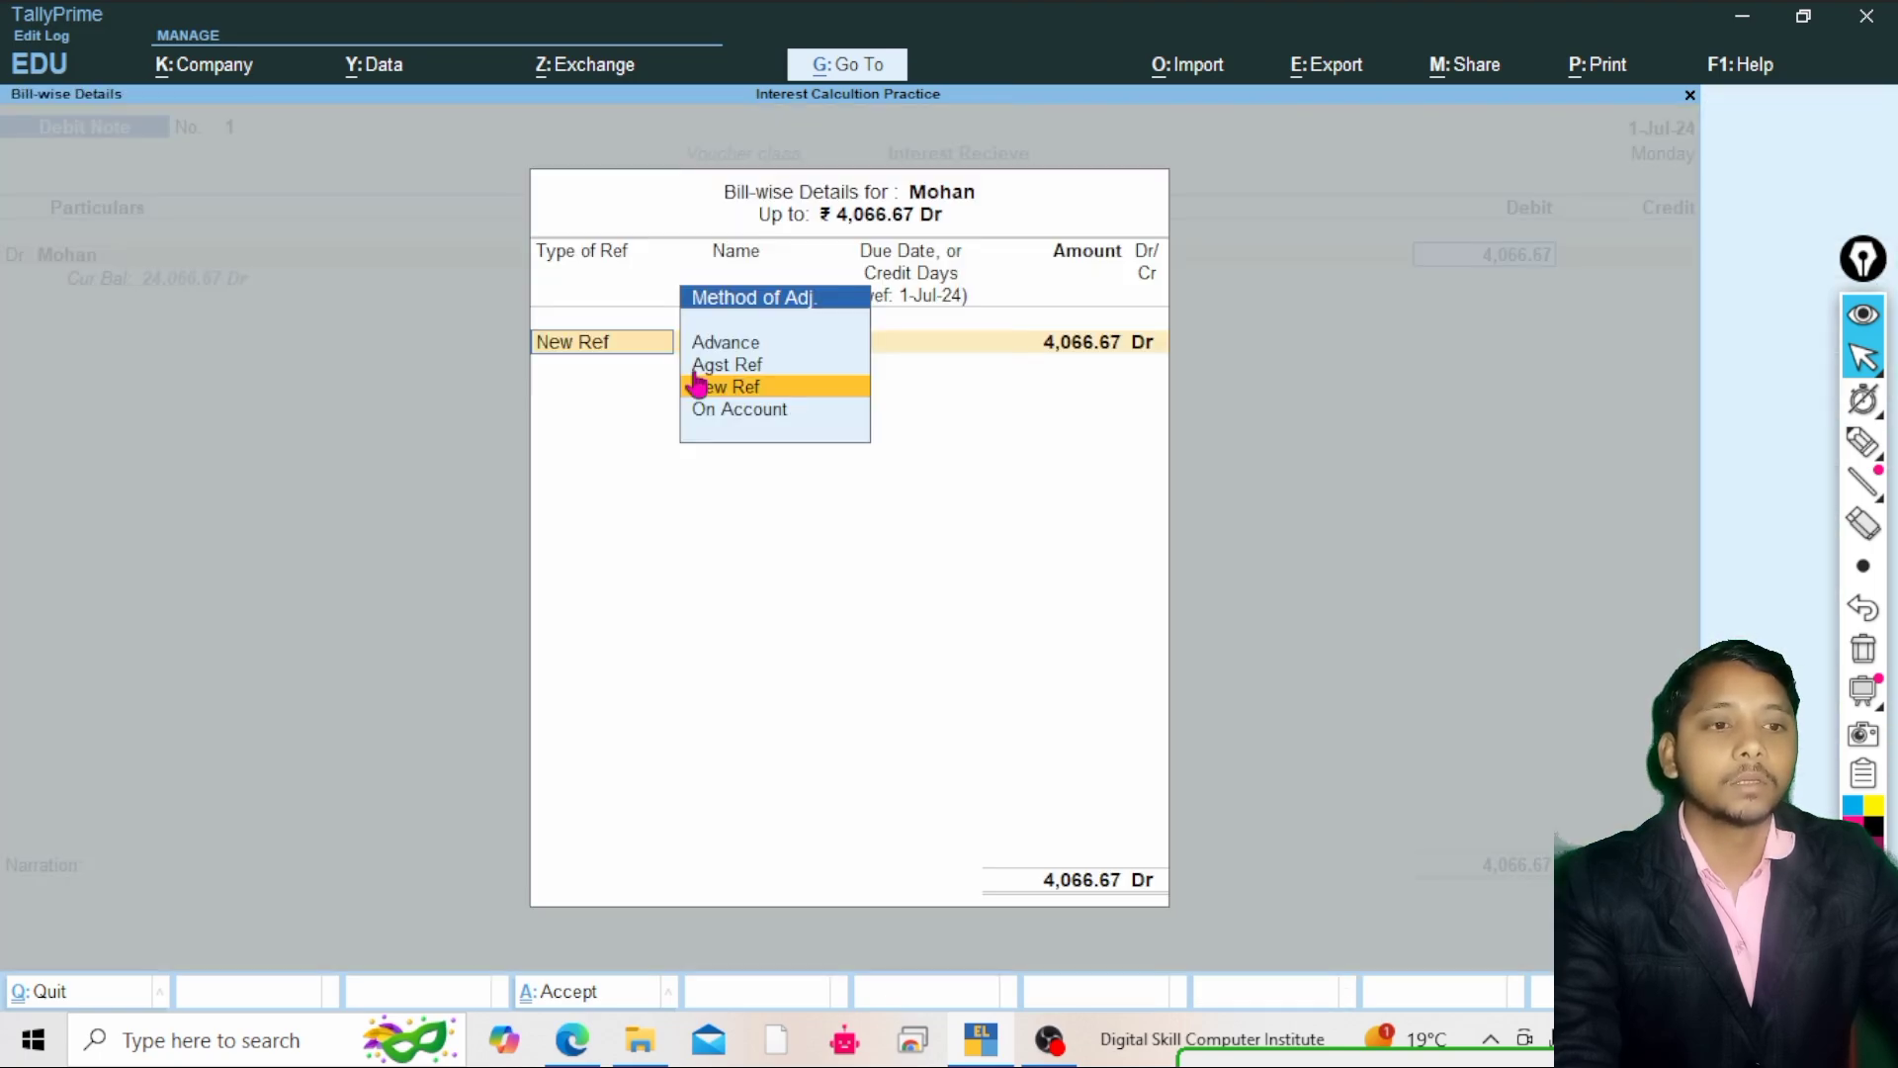
key("Return")
key("Return")
key("Return")
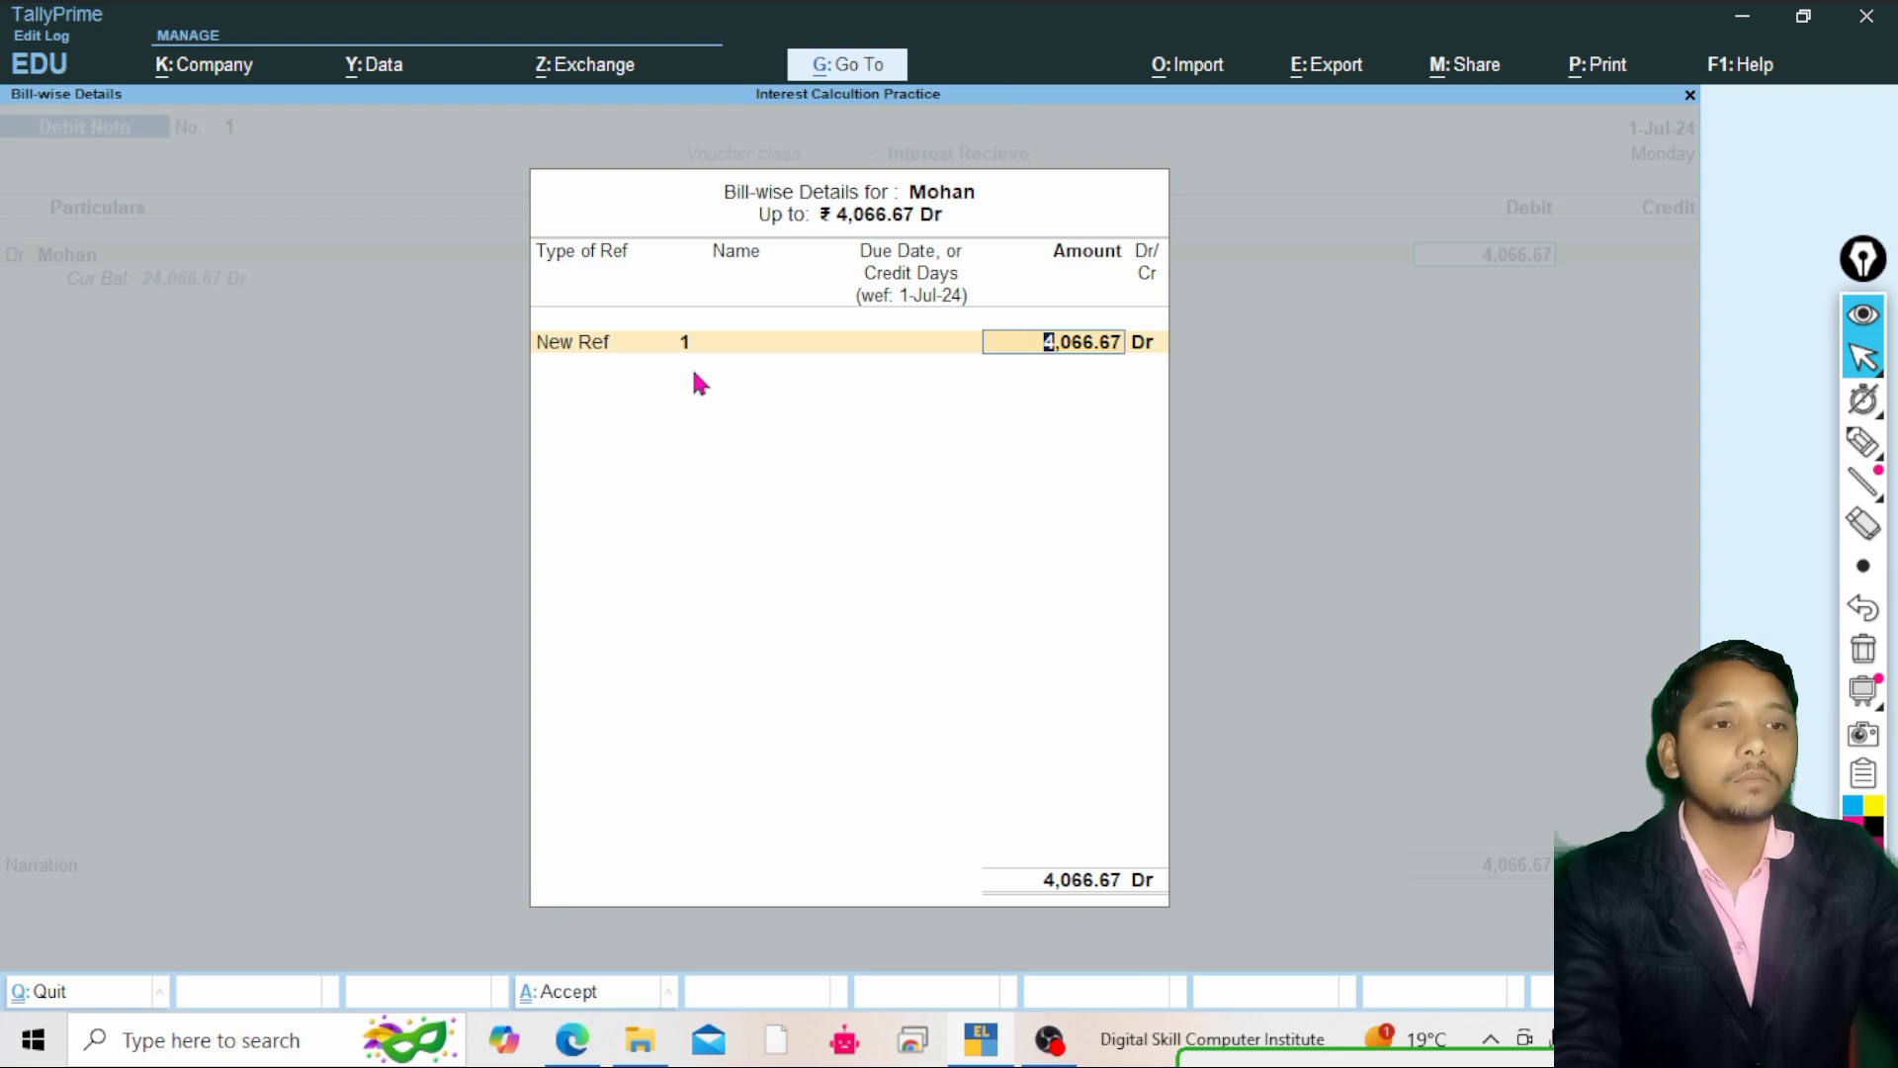
key("Return")
key("Return")
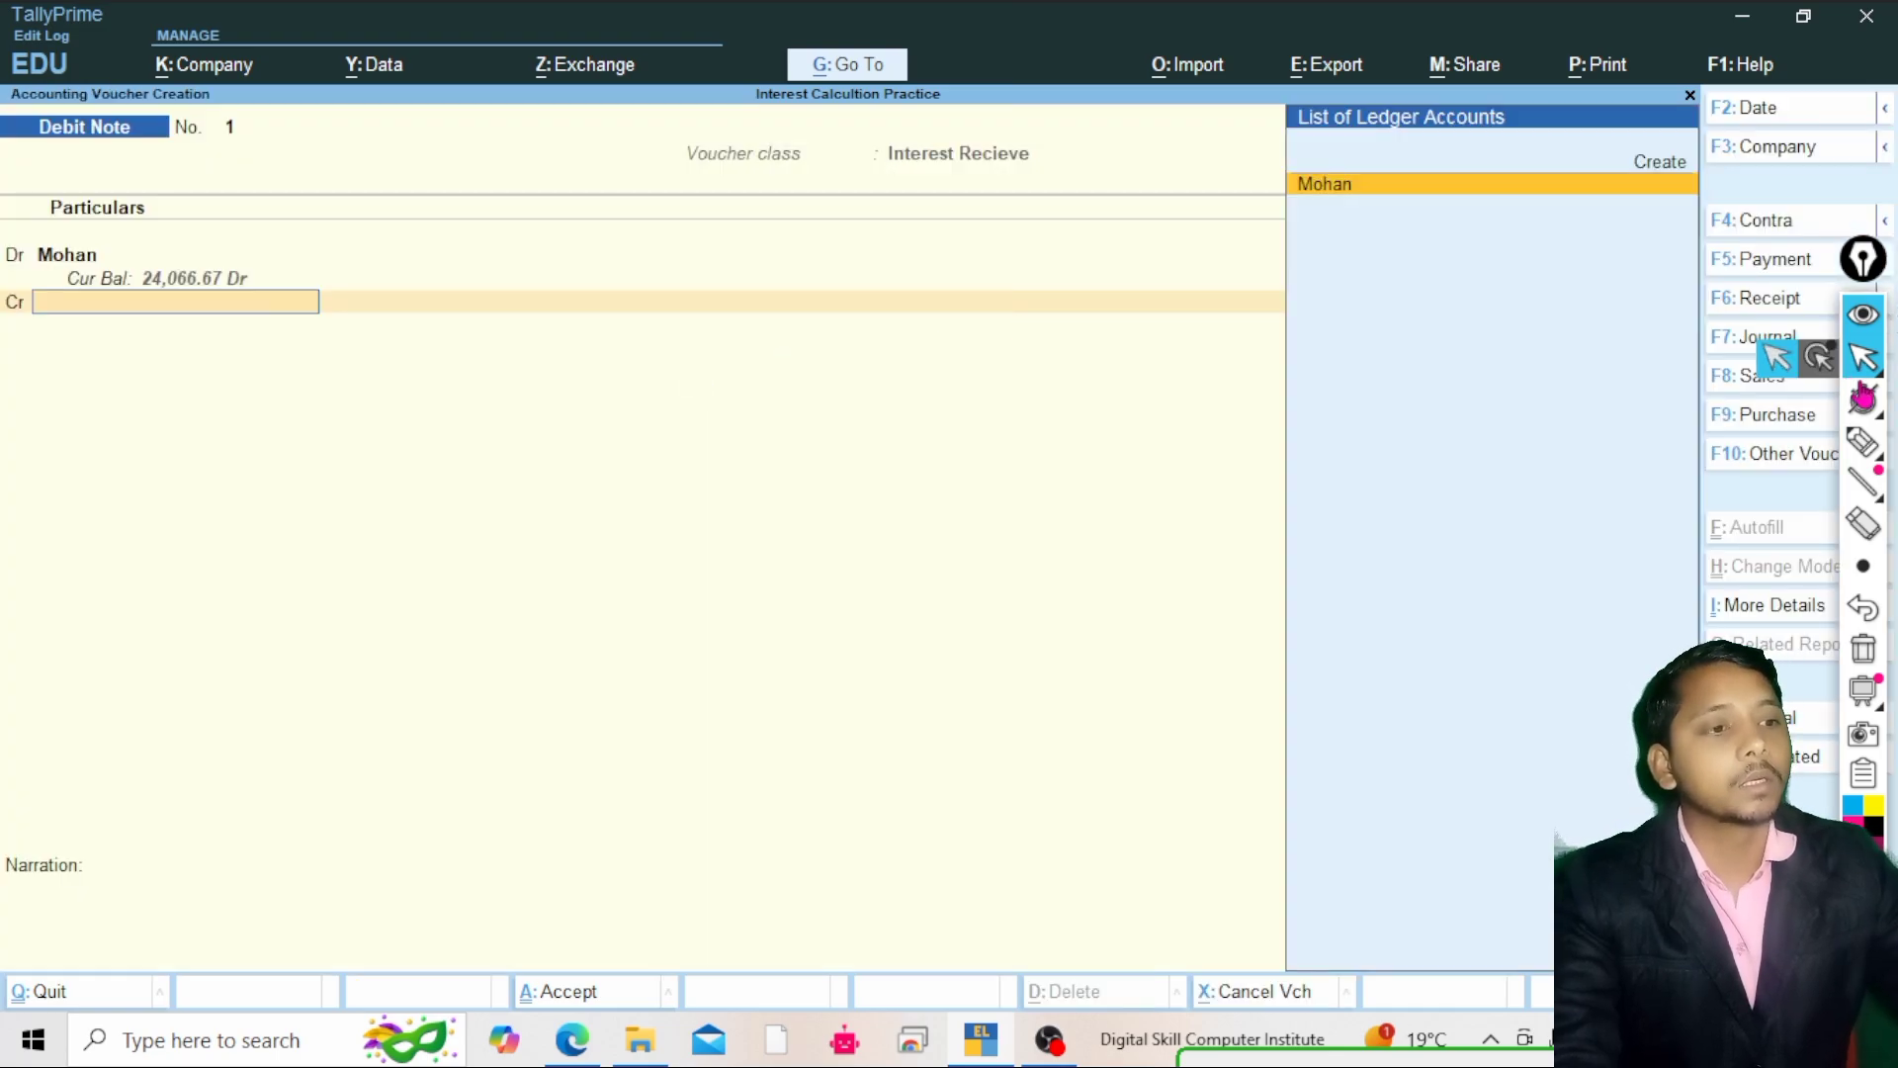
left_click(1864, 443)
left_click(1799, 446)
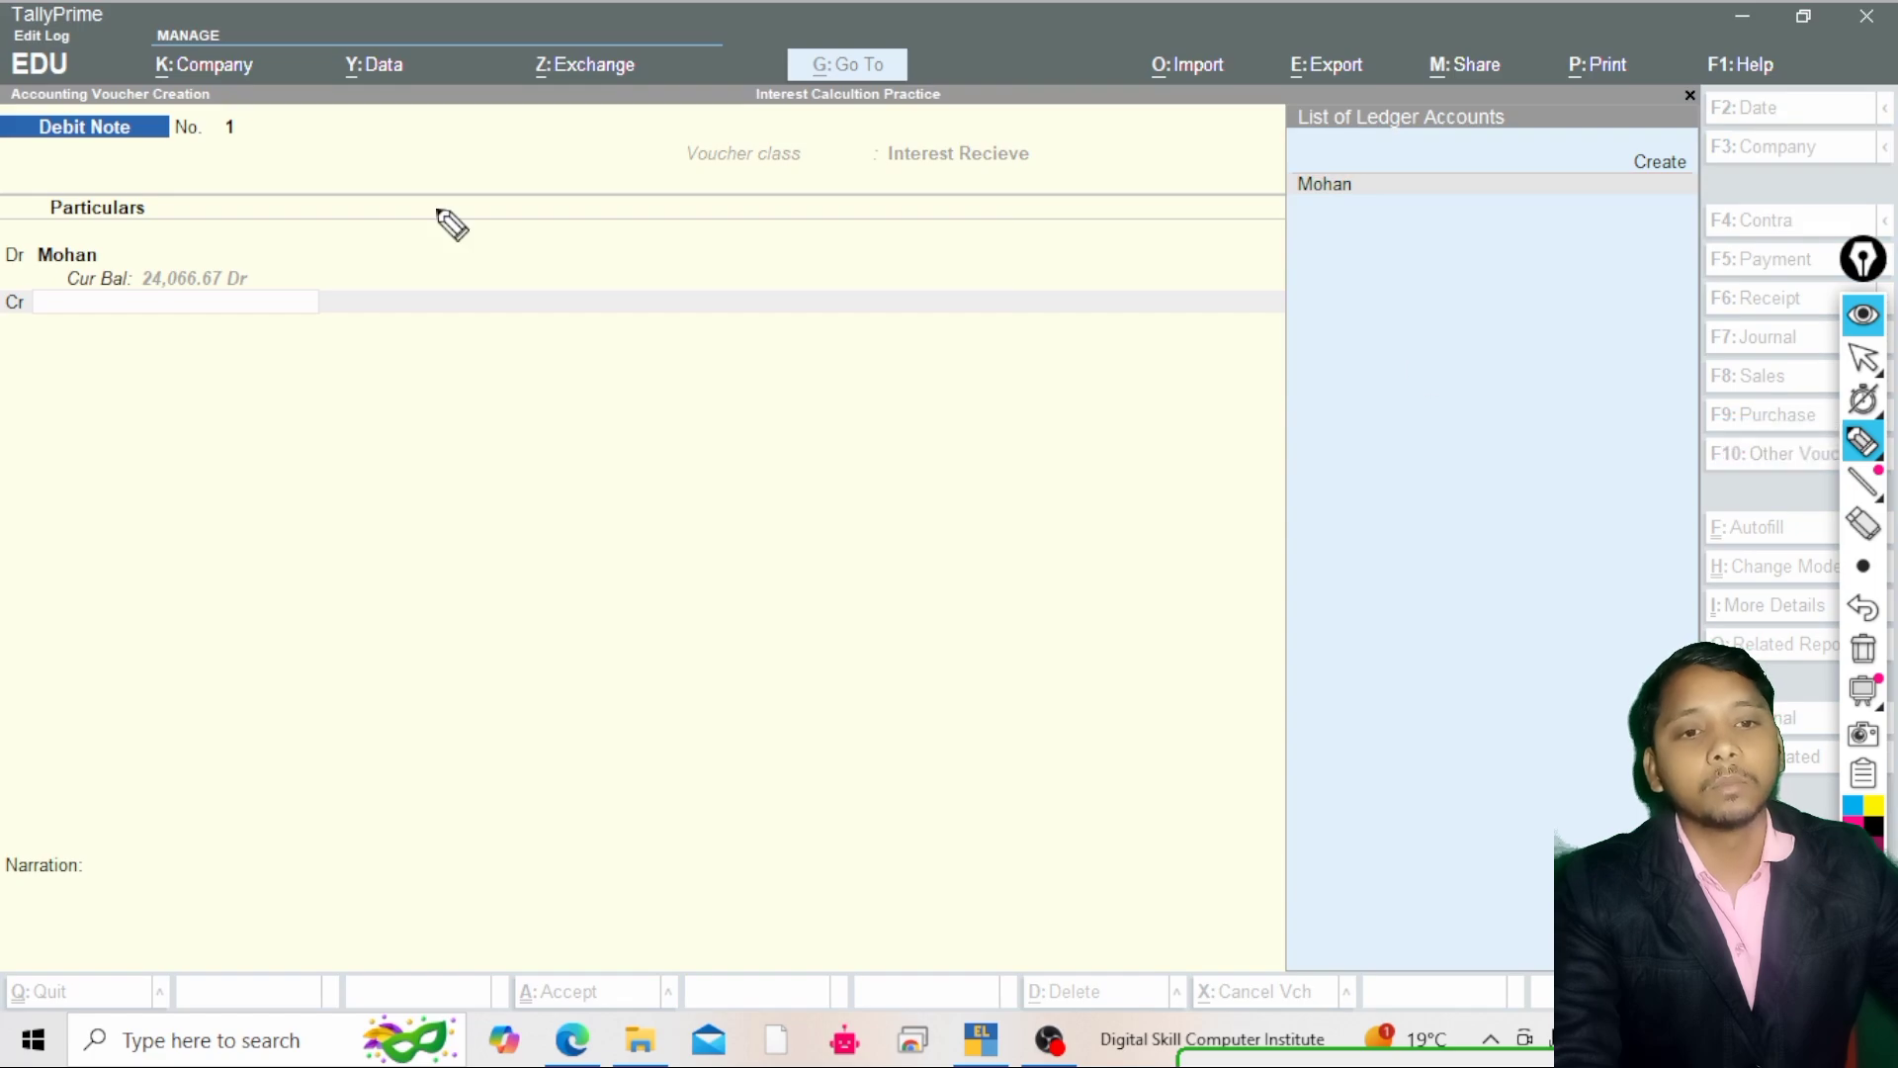
mouse_move(139, 291)
left_mouse_down()
mouse_move(174, 244)
mouse_move(126, 252)
mouse_move(140, 293)
left_mouse_up()
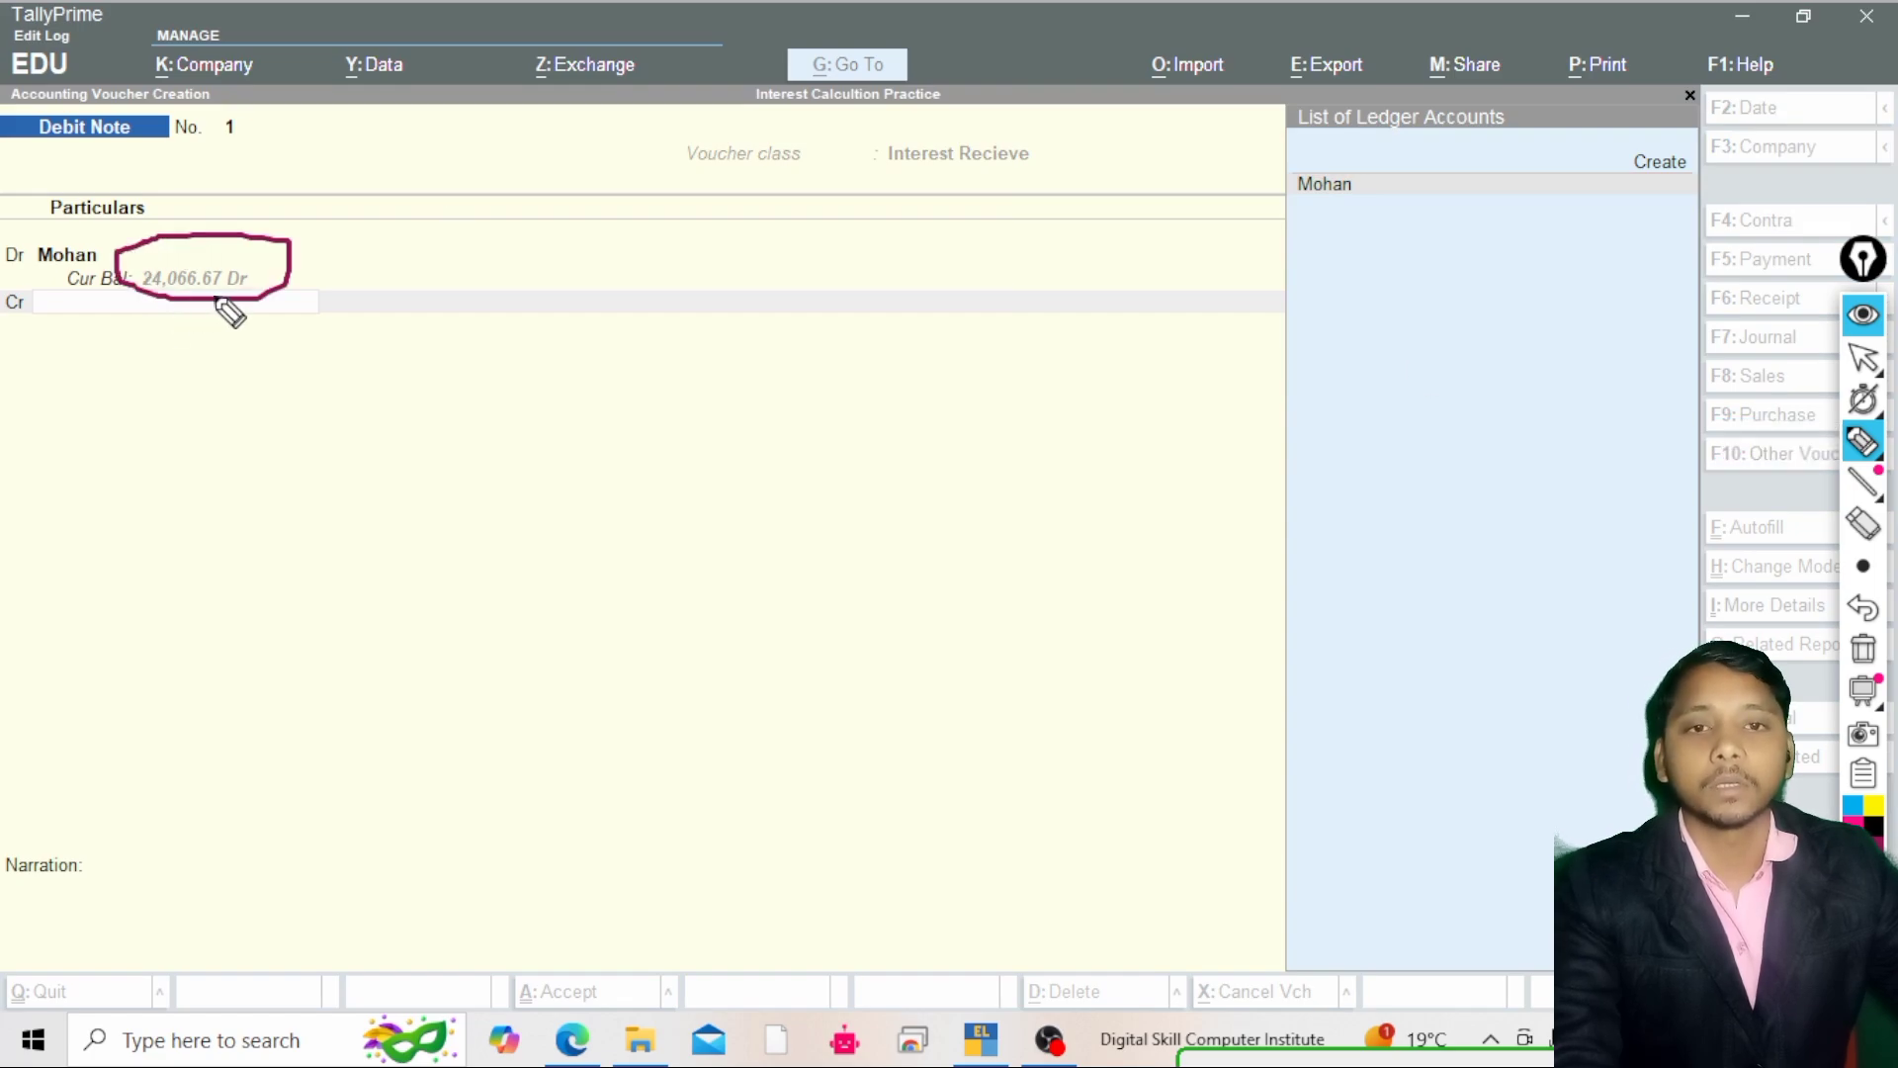
mouse_move(1856, 367)
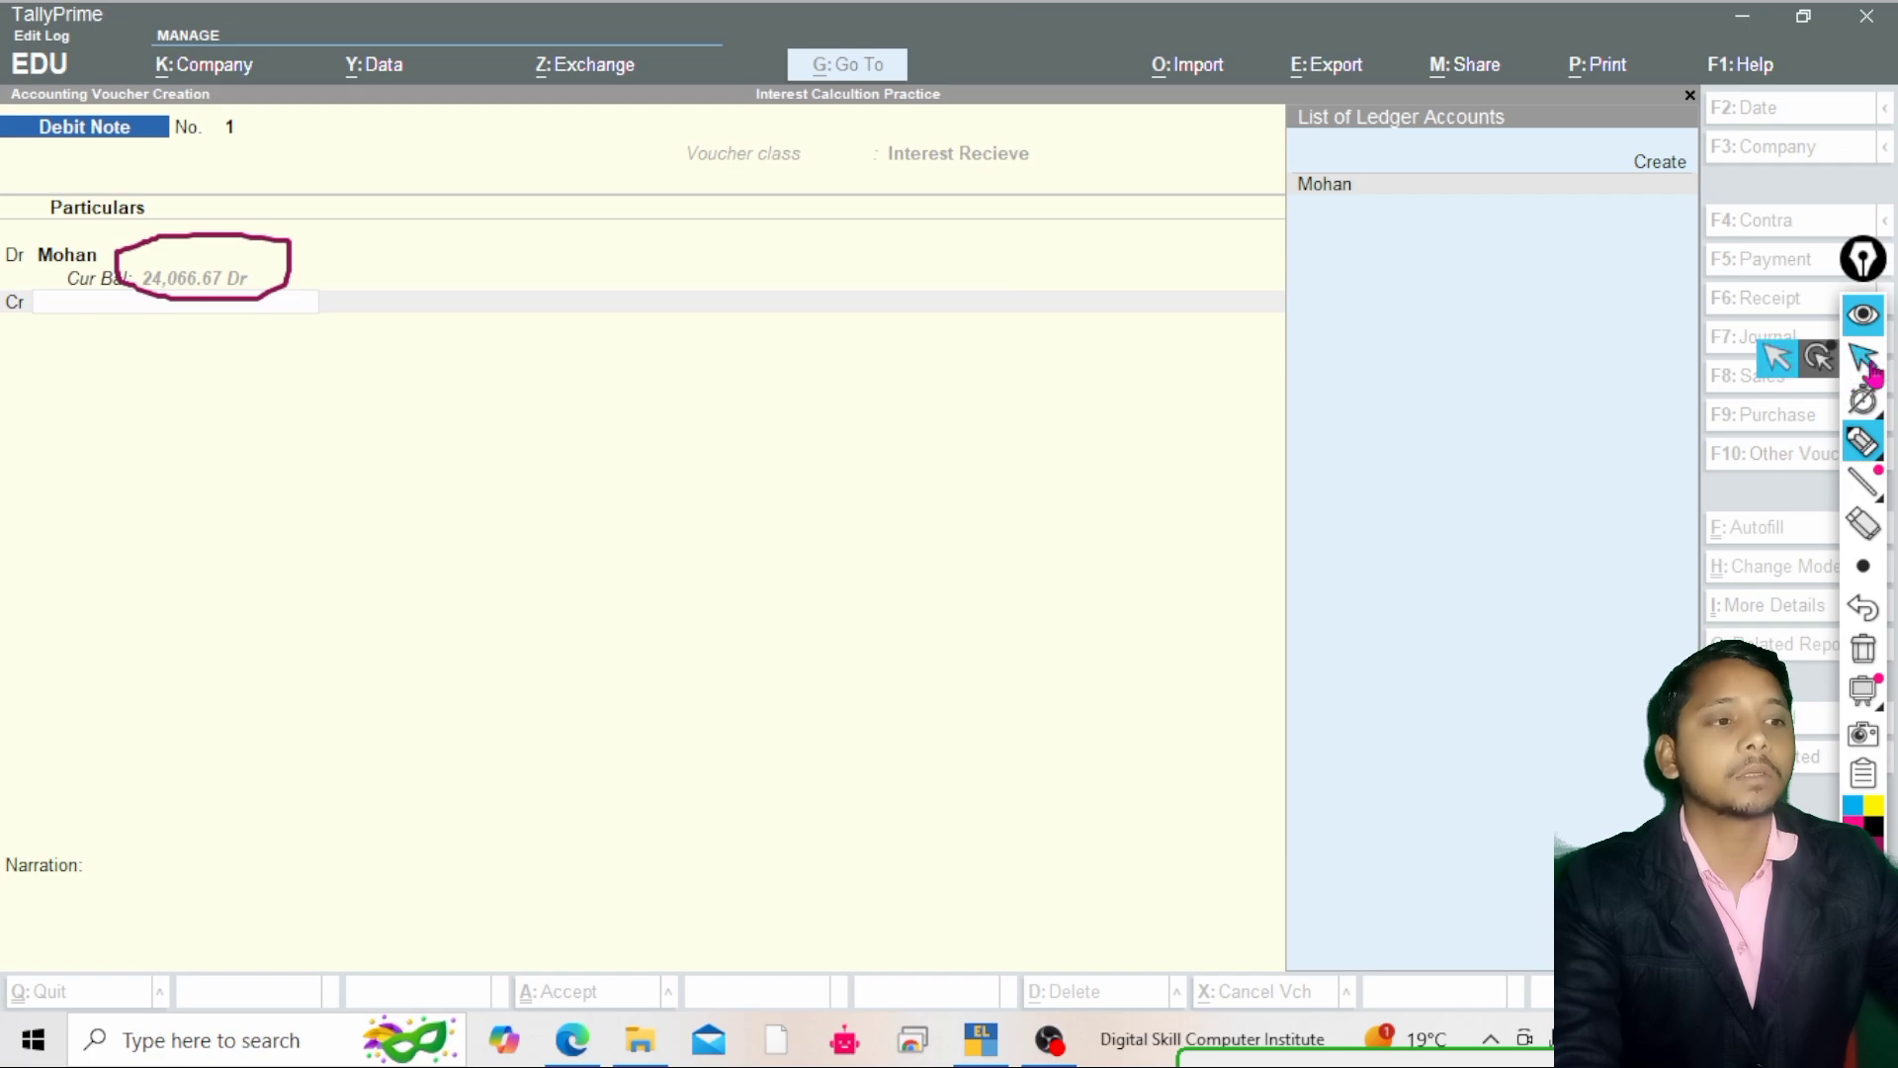
left_click(1784, 360)
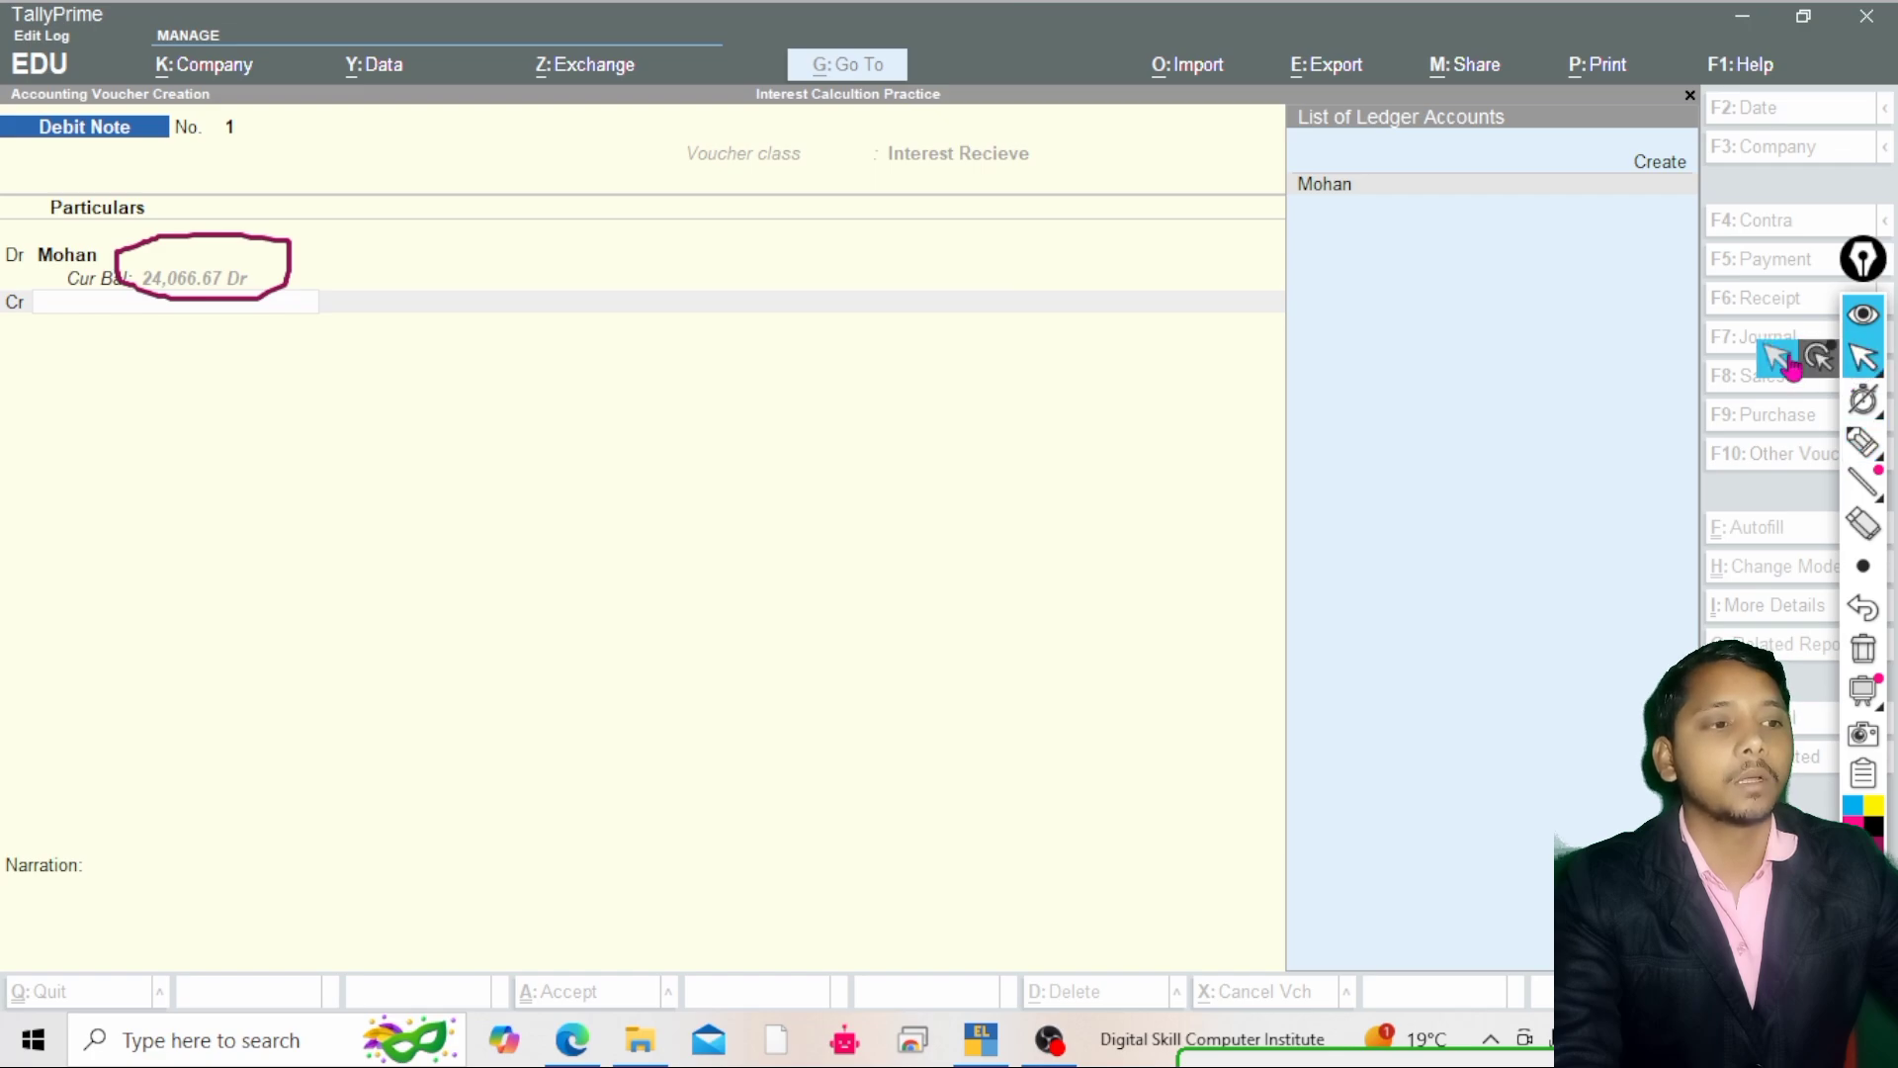
left_click(1869, 661)
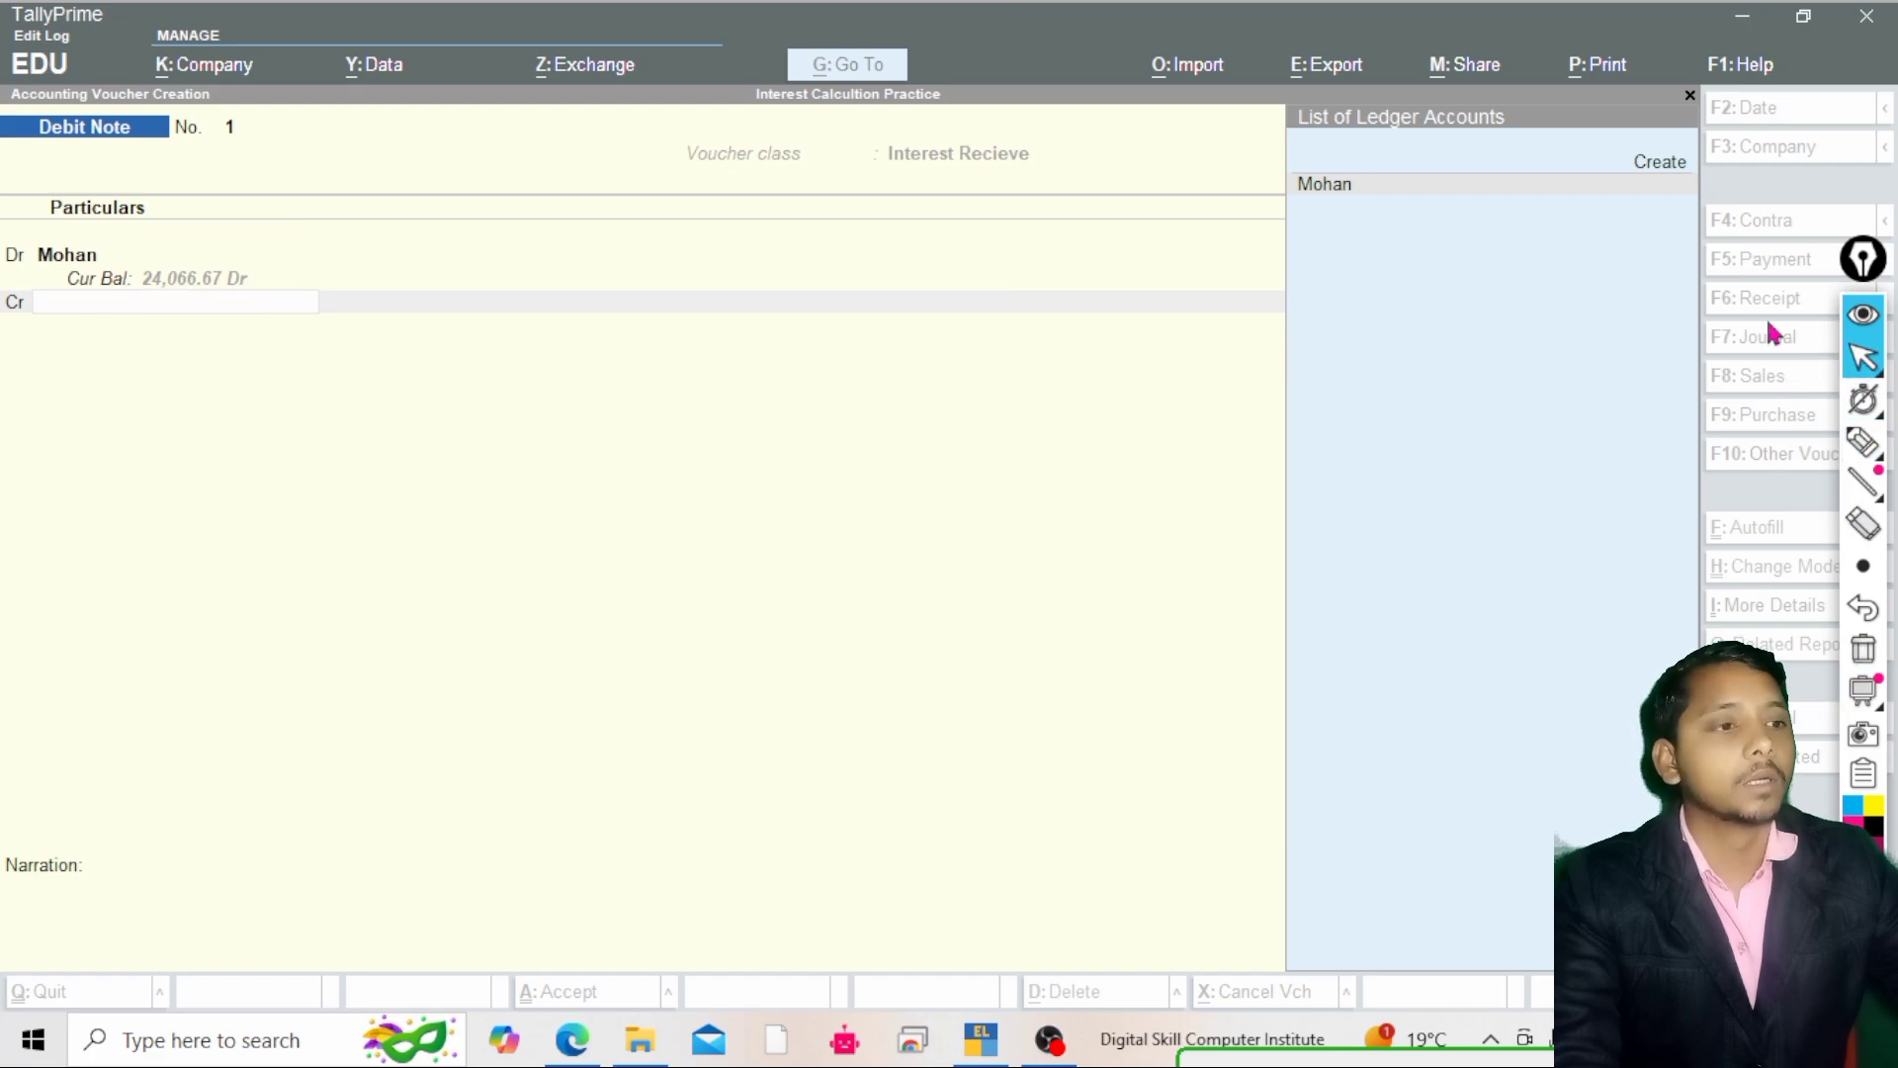
Create a new ledger named Interest Recieve from the credit line of the debit note, grouped under Indirect Incomes
mouse_move(1859, 371)
left_click(1512, 348)
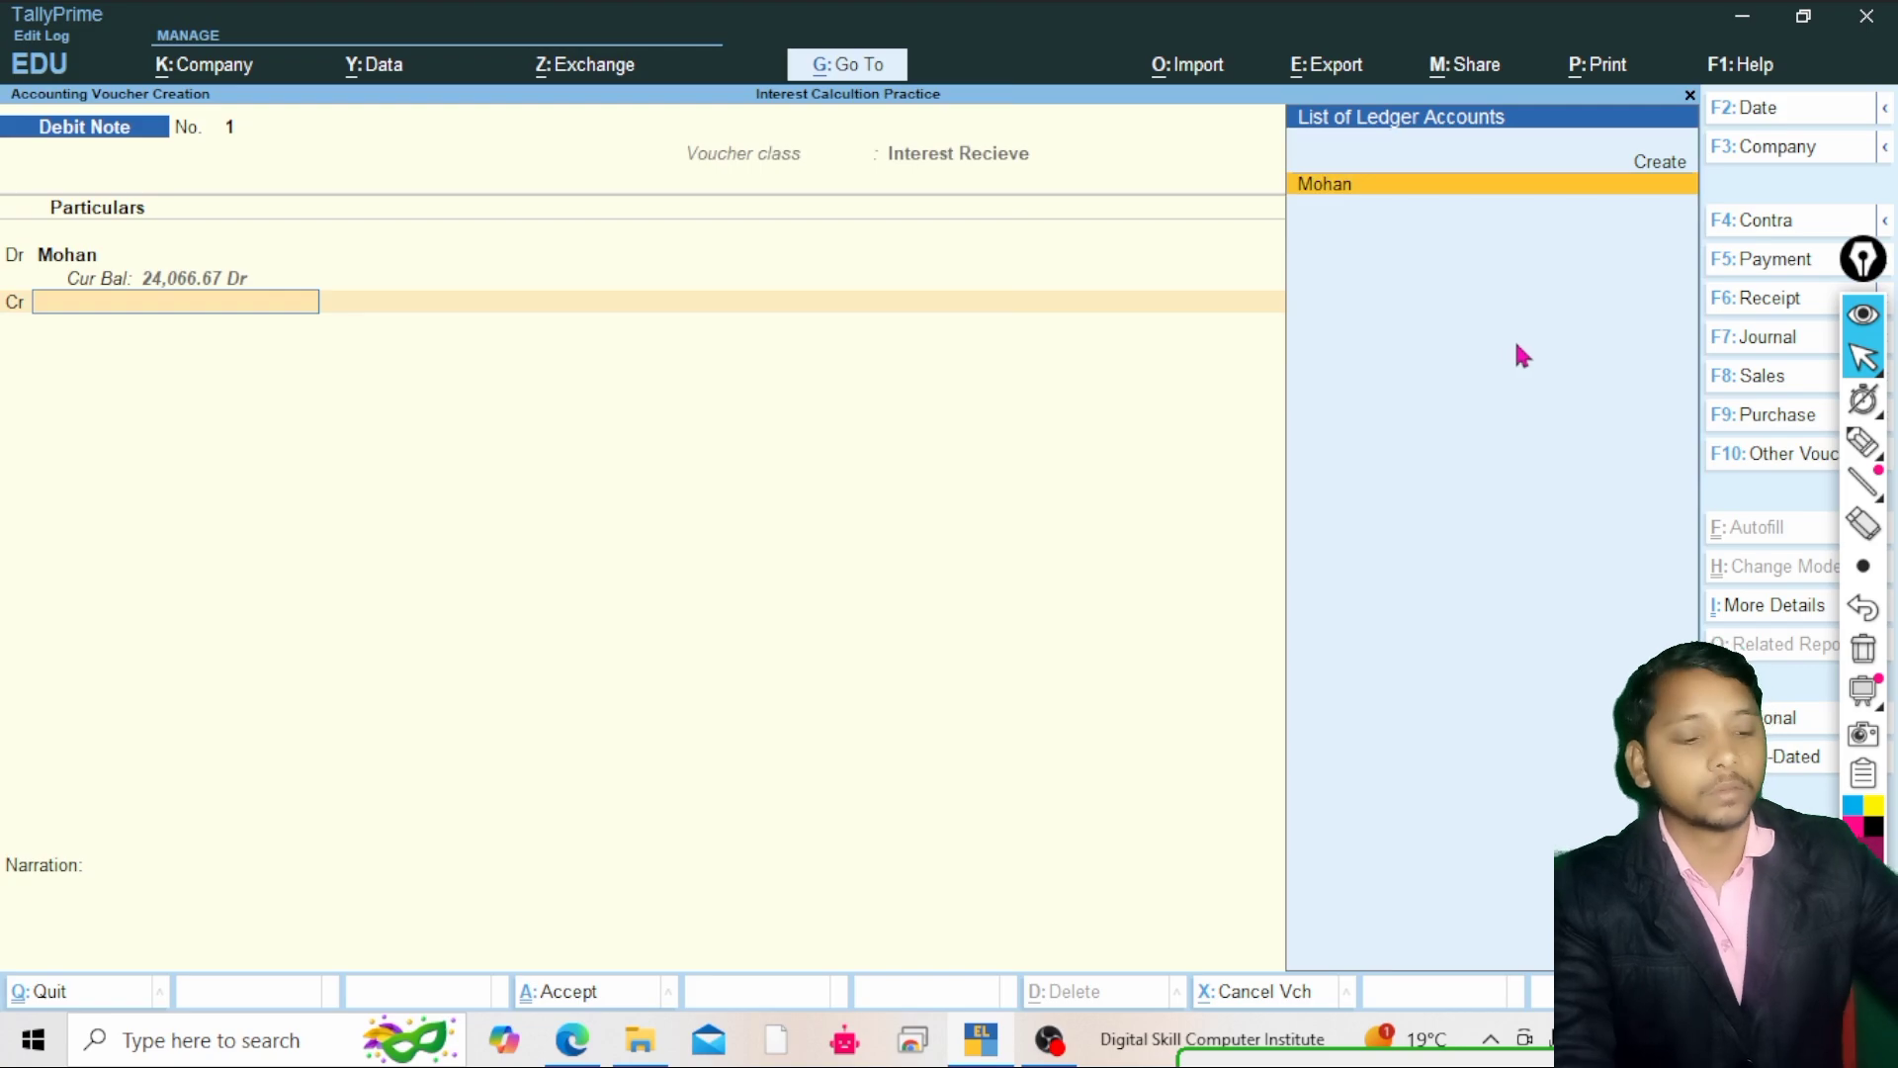
key("Up")
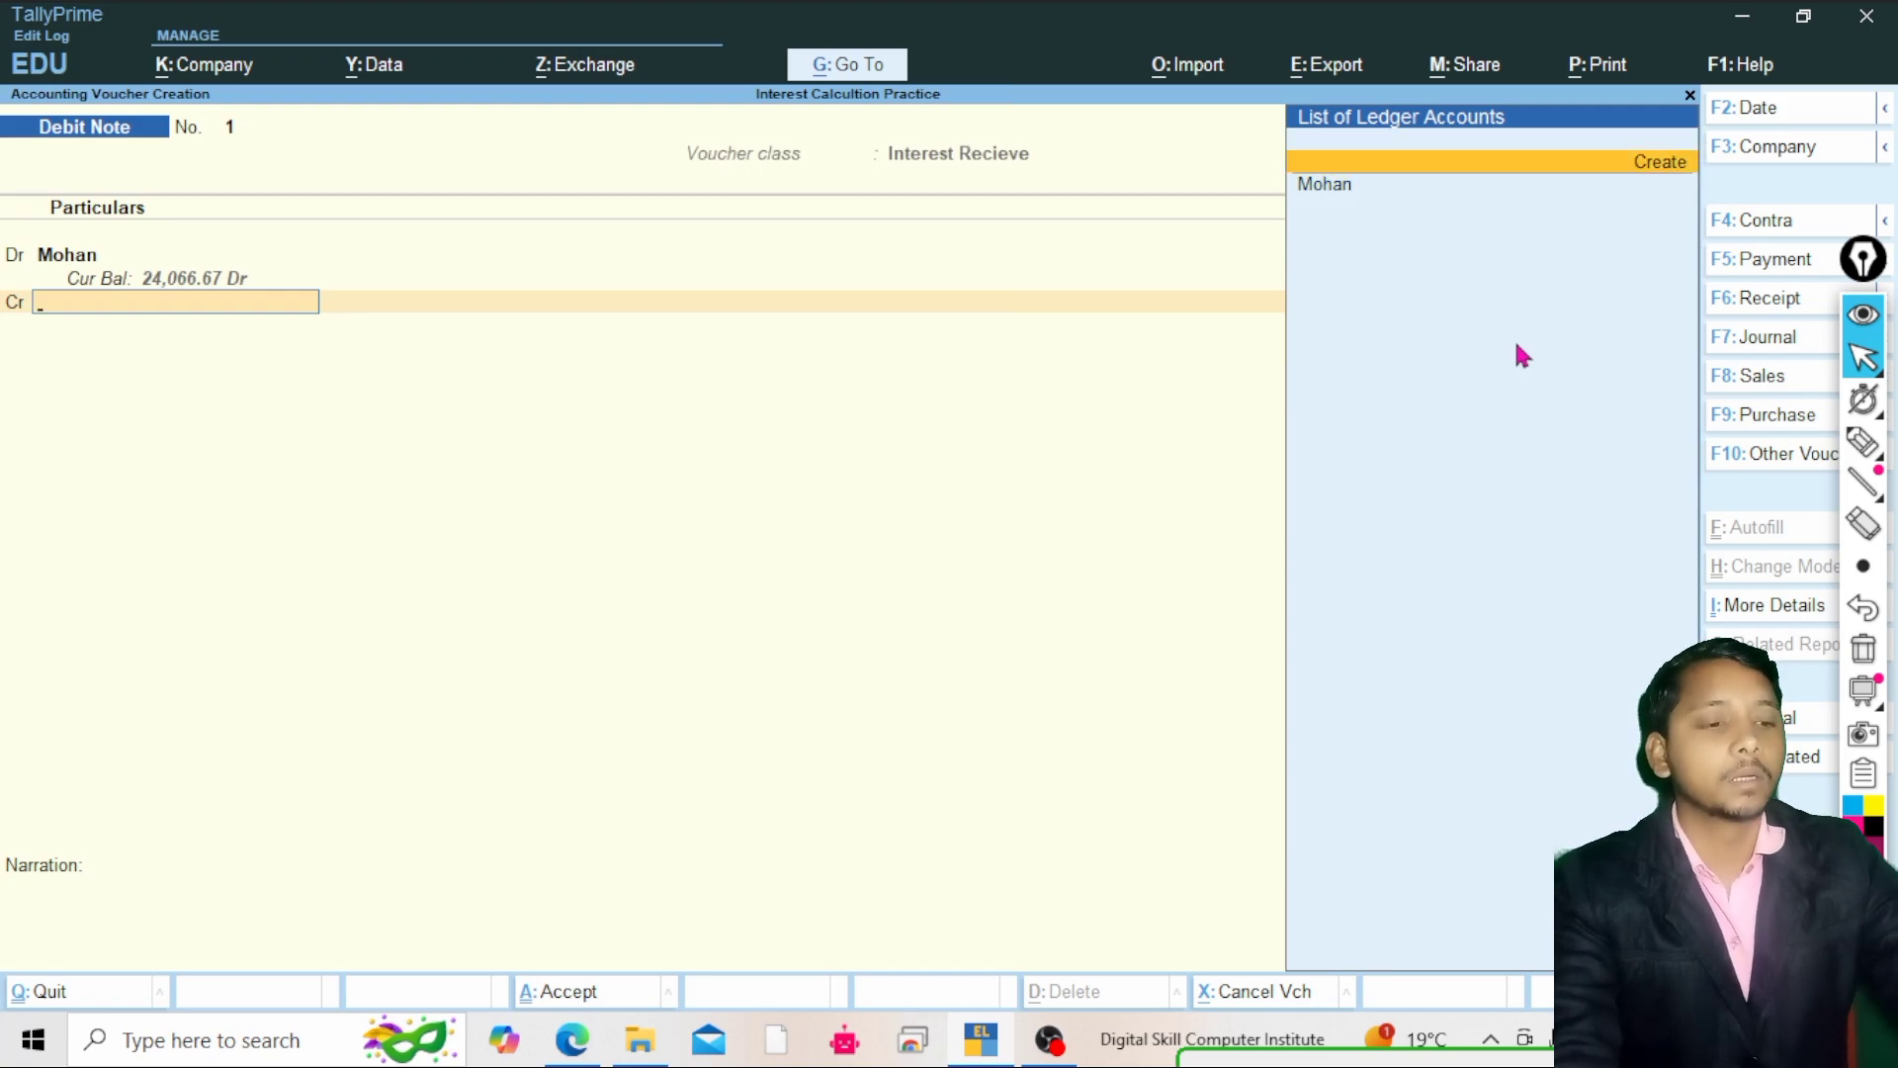
key("Return")
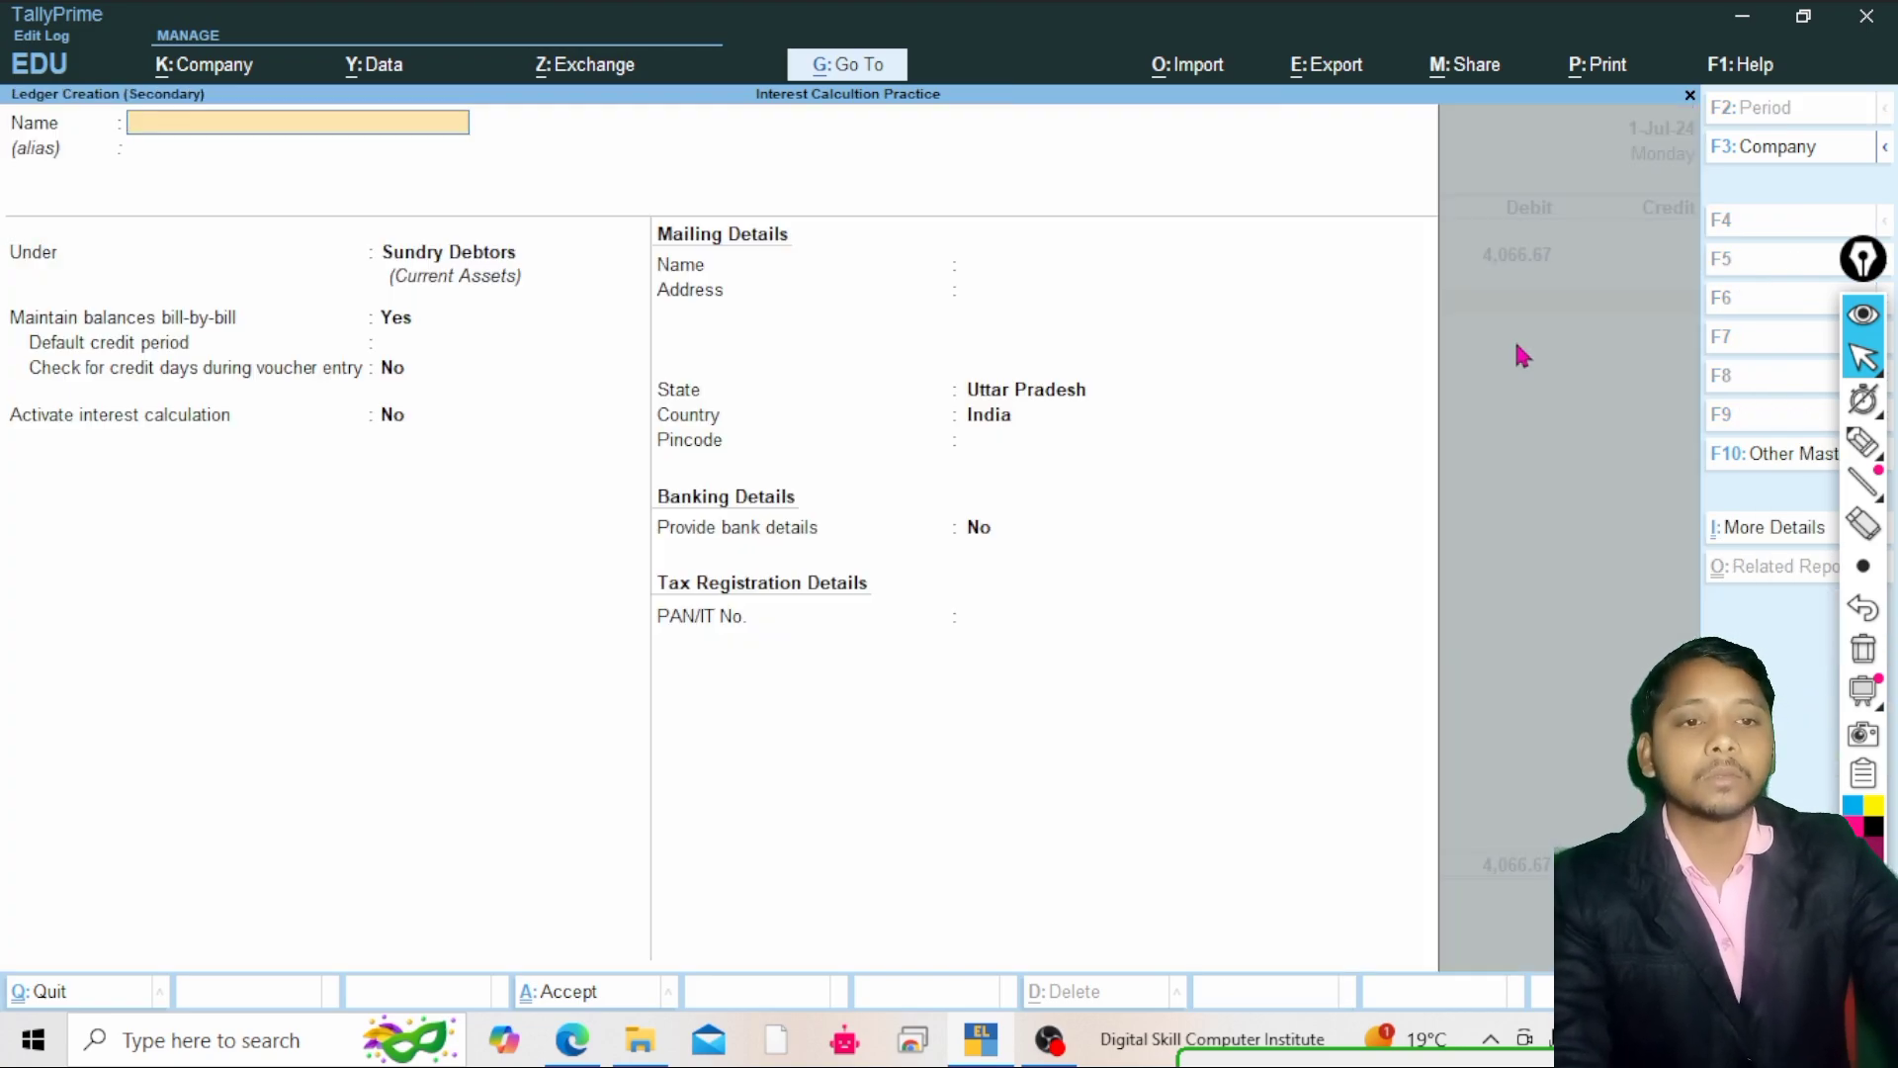
type("Intre")
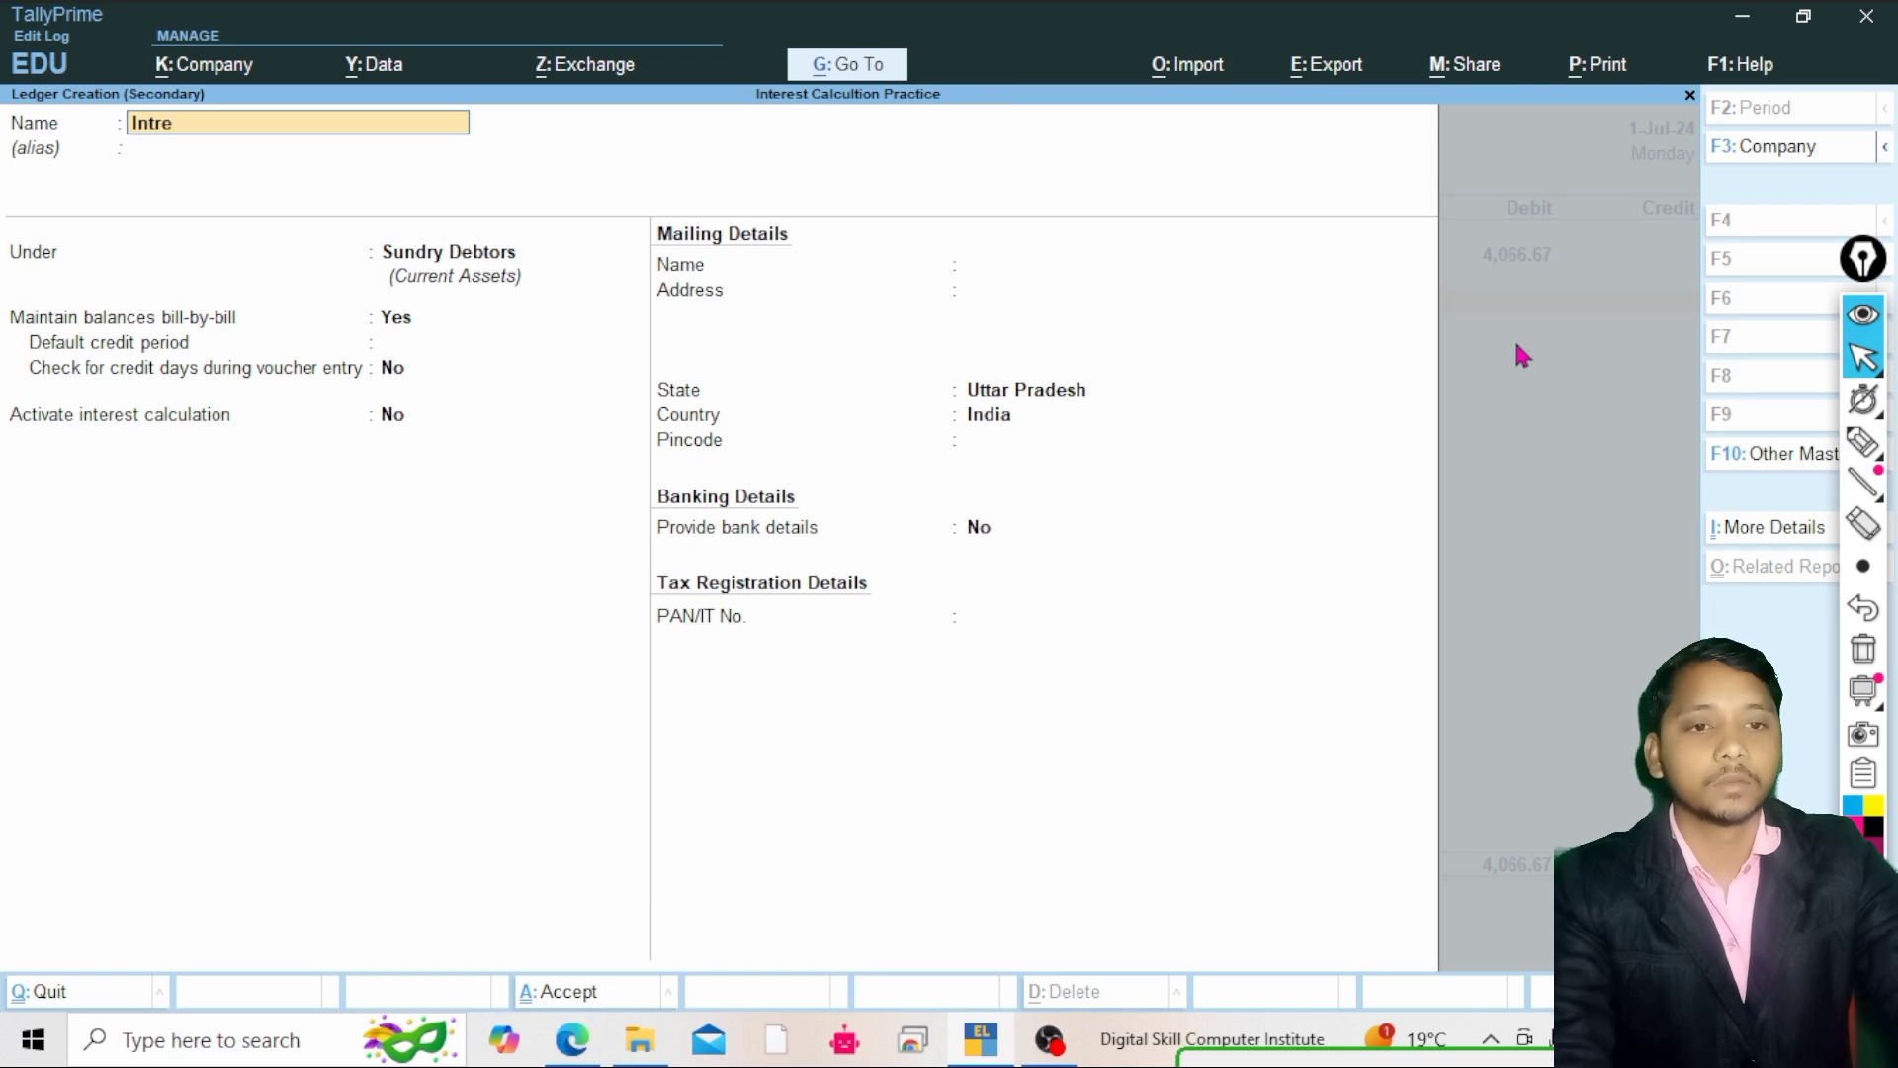
key("BackSpace")
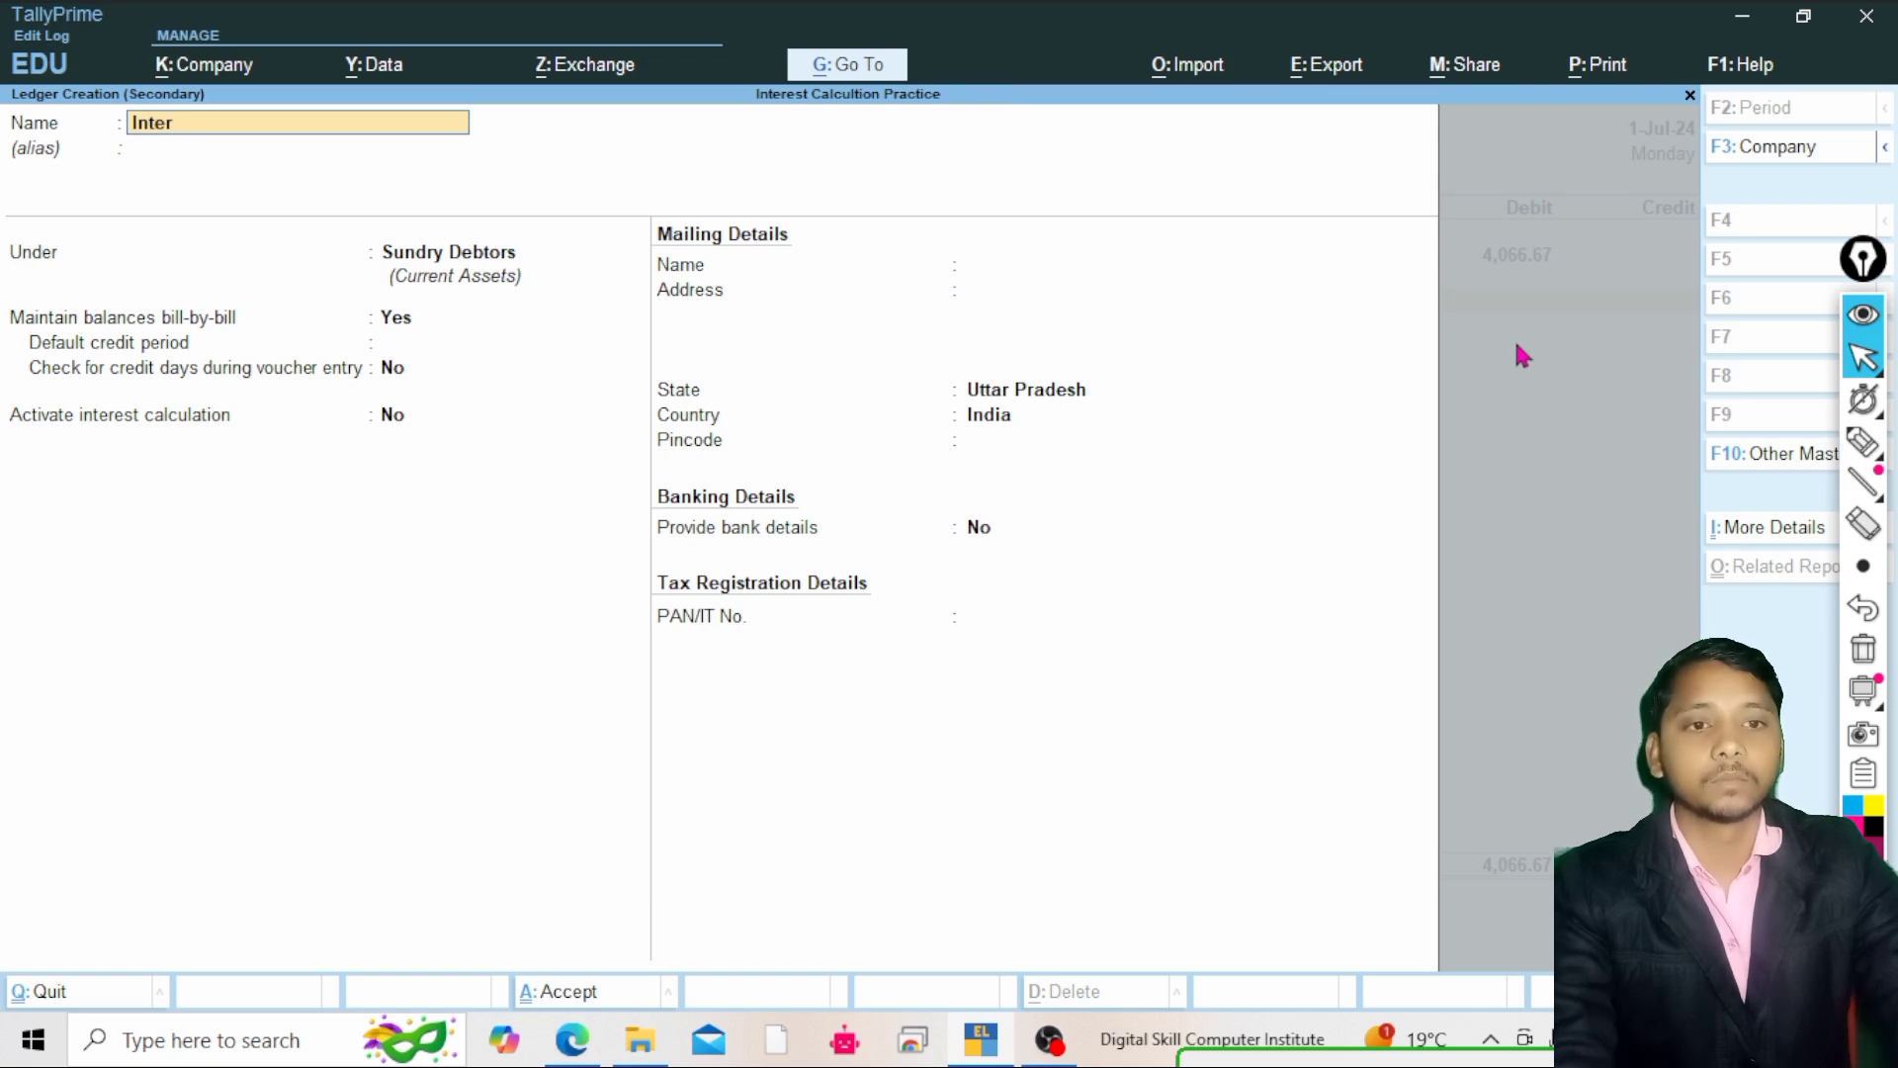
type("rest")
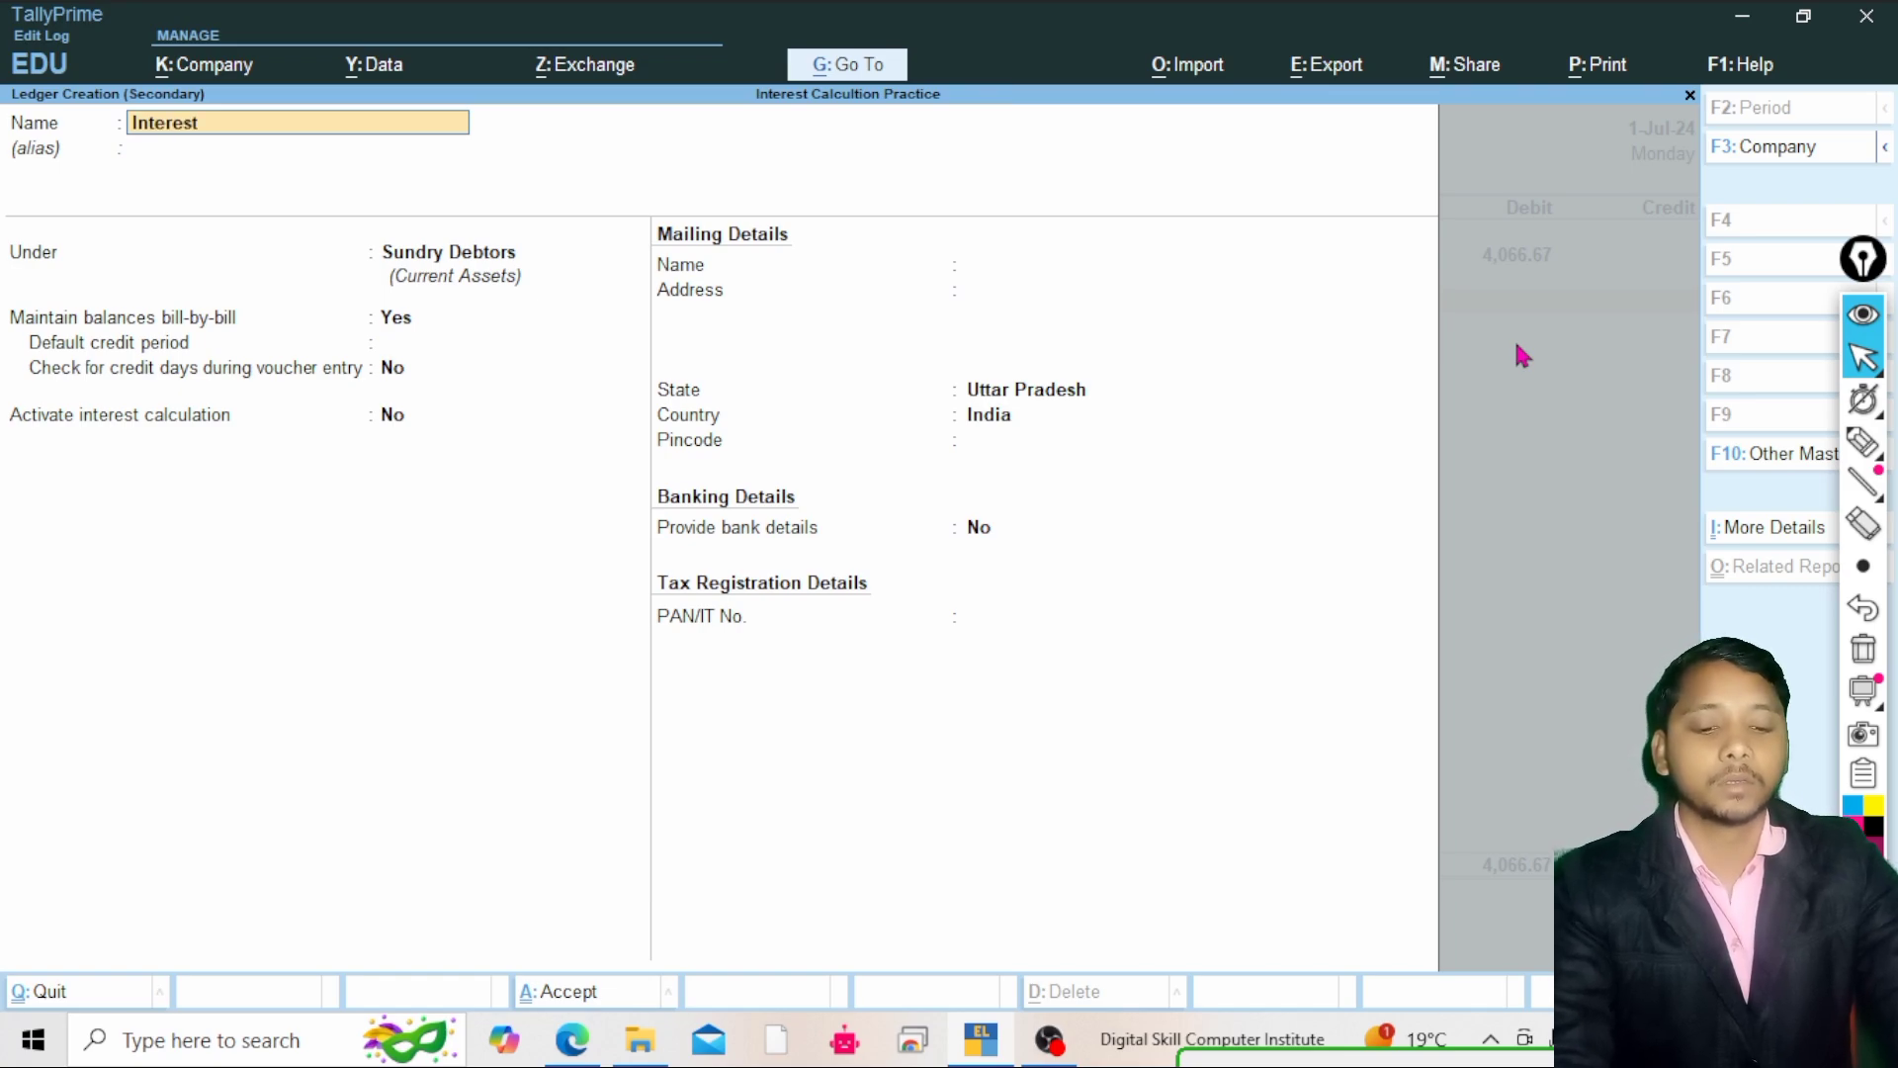
type(" Reci")
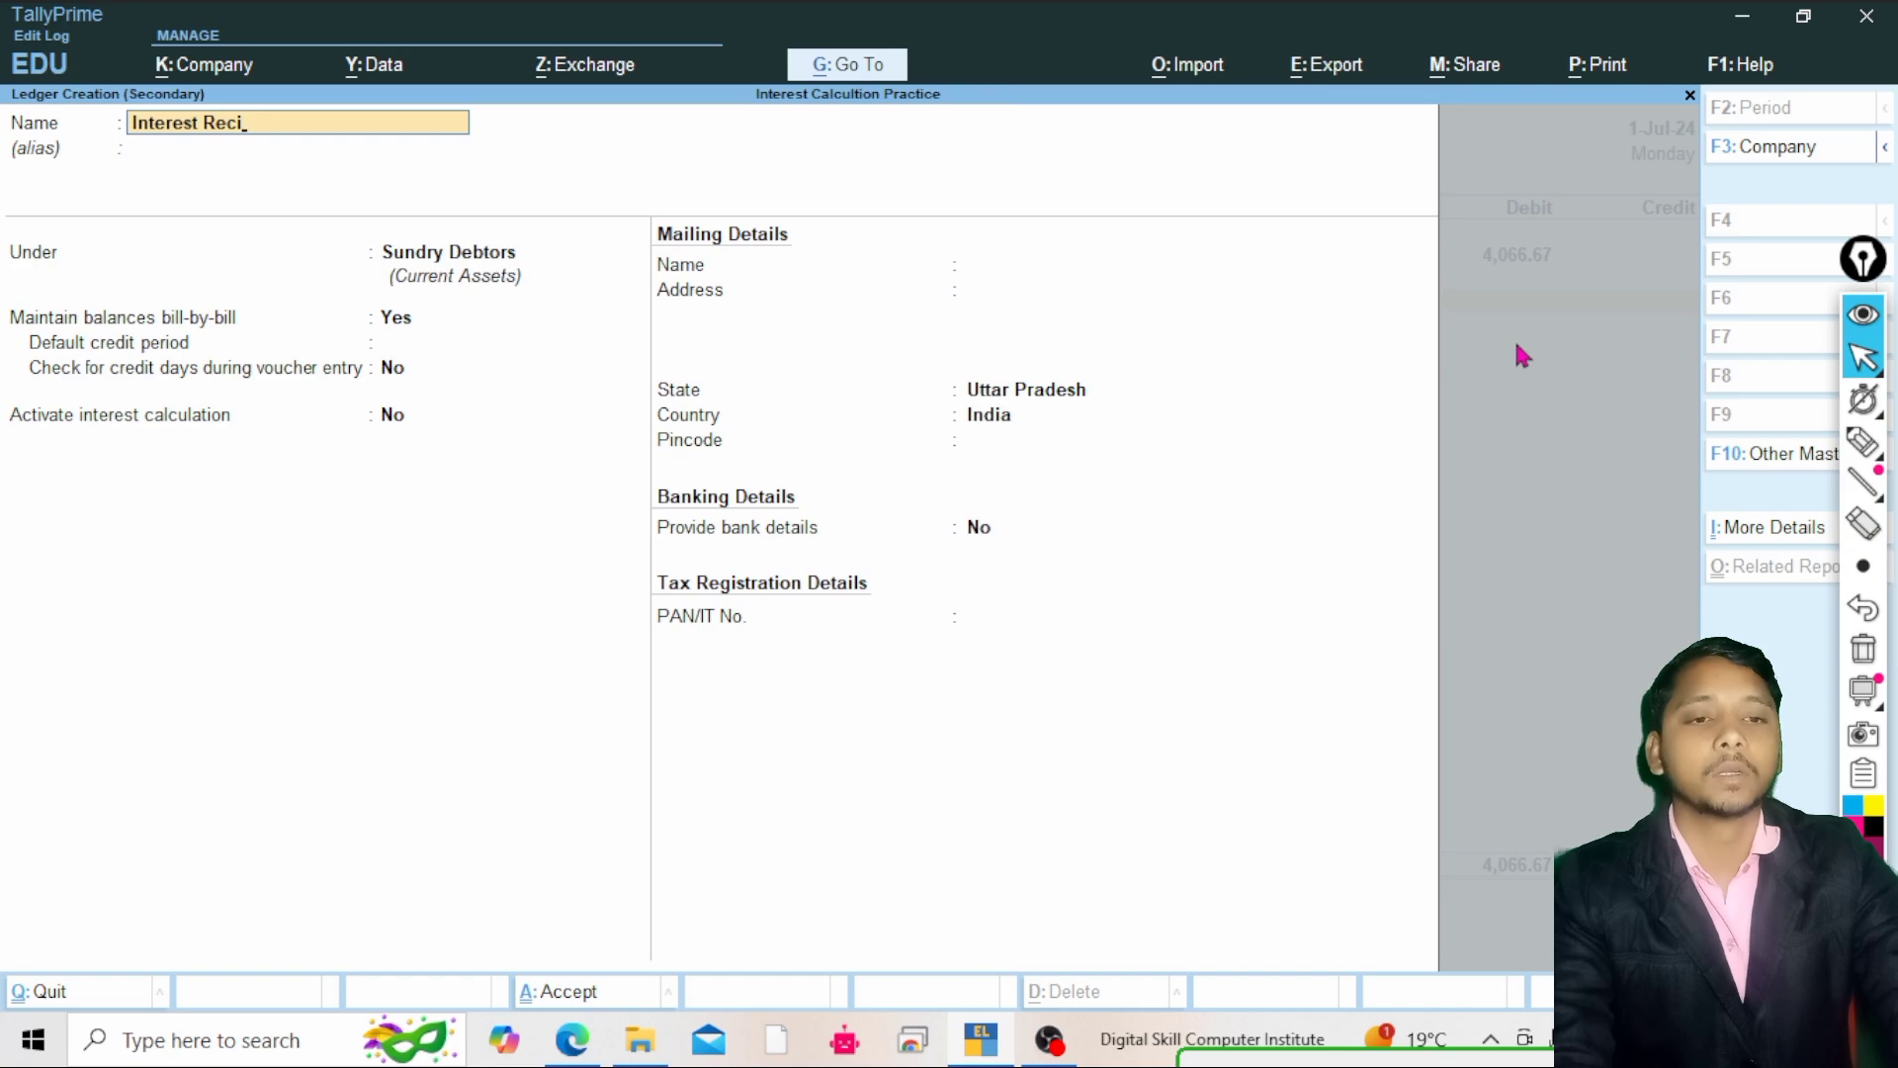
type("eve")
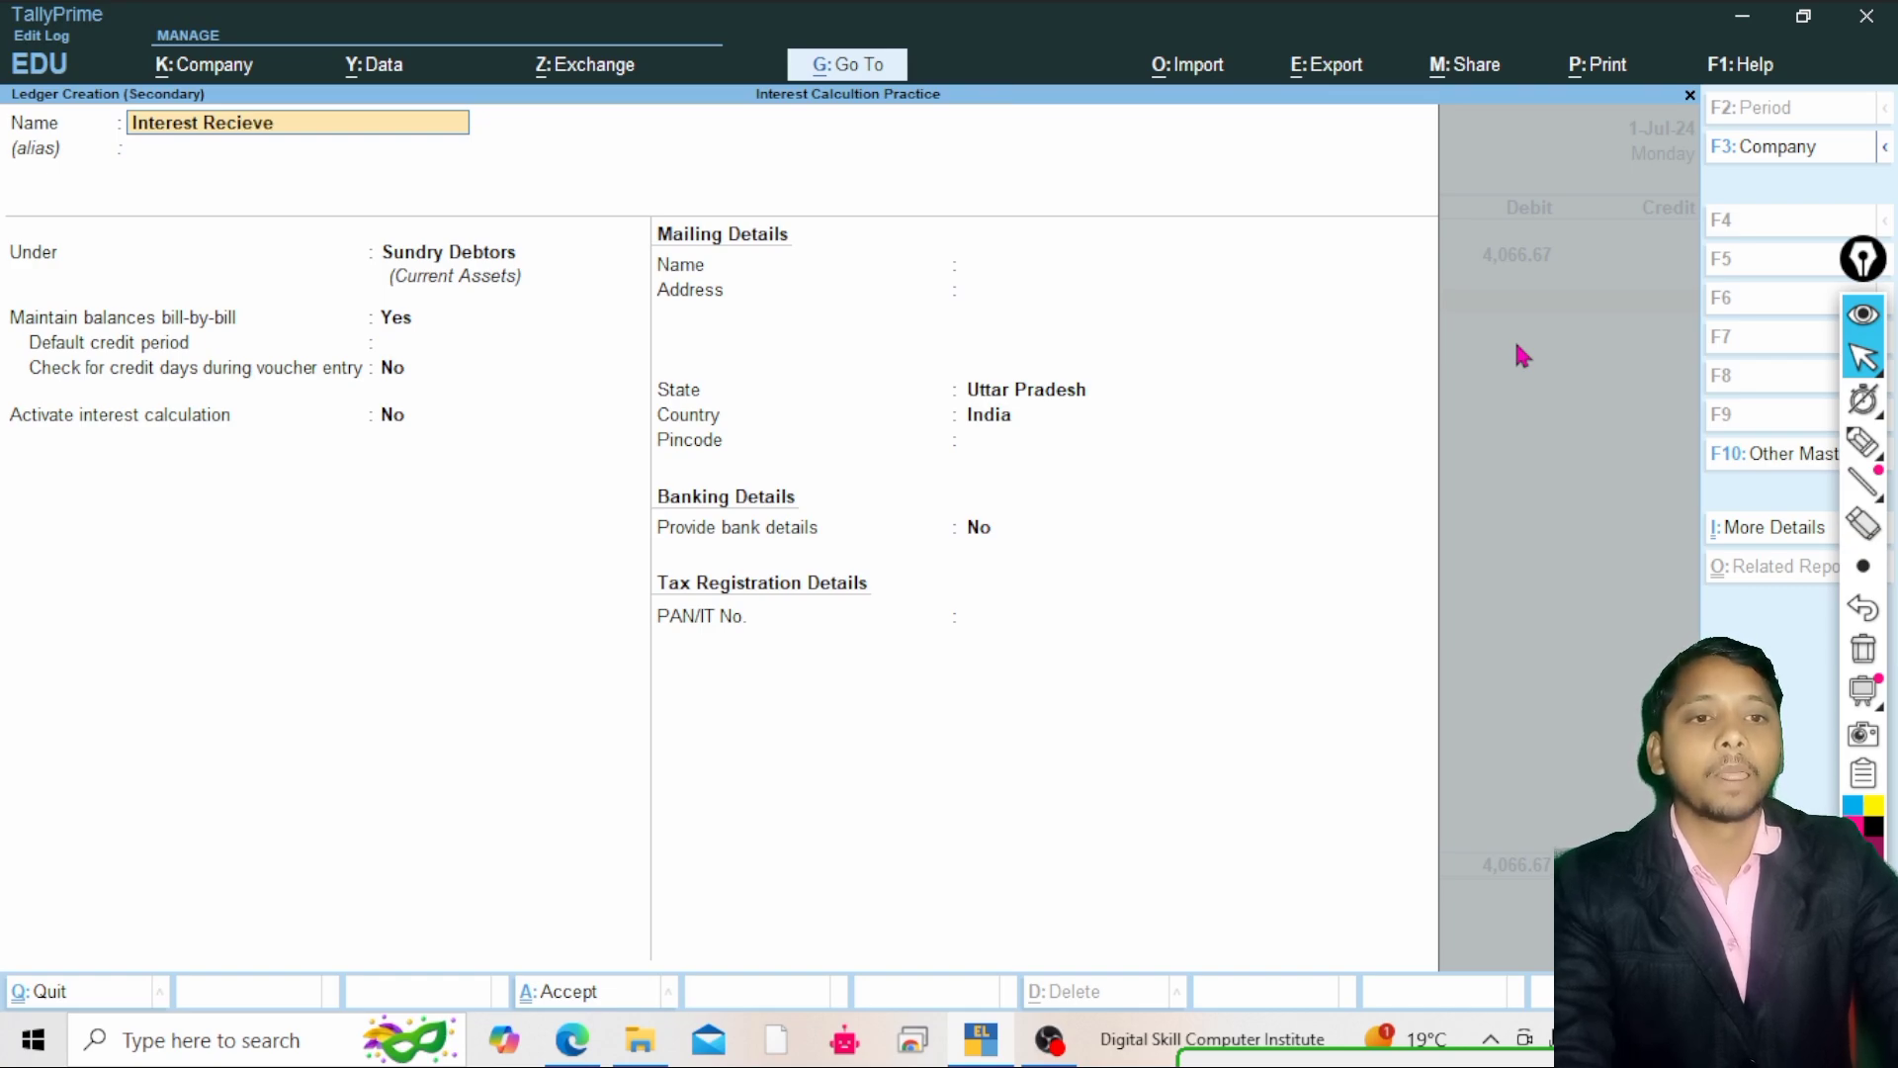
type("ve")
key("Return")
key("Return")
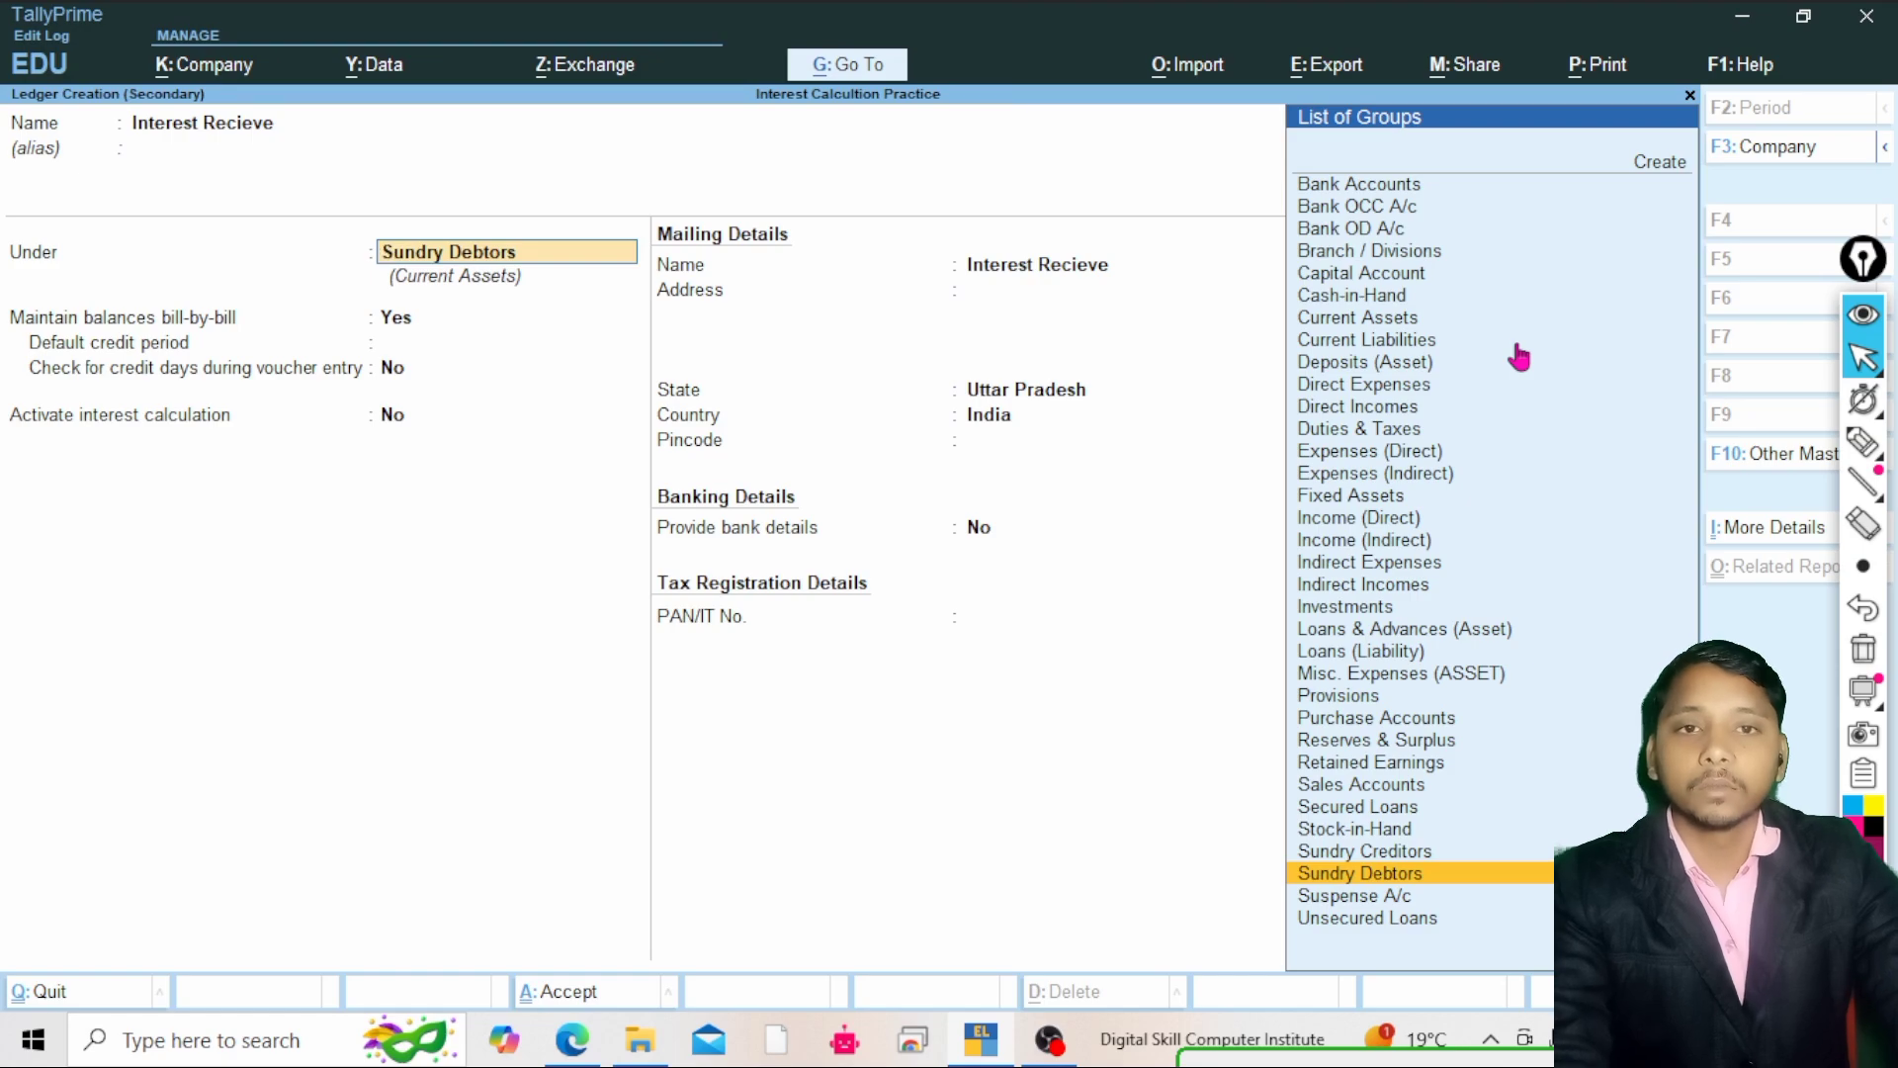
type("in")
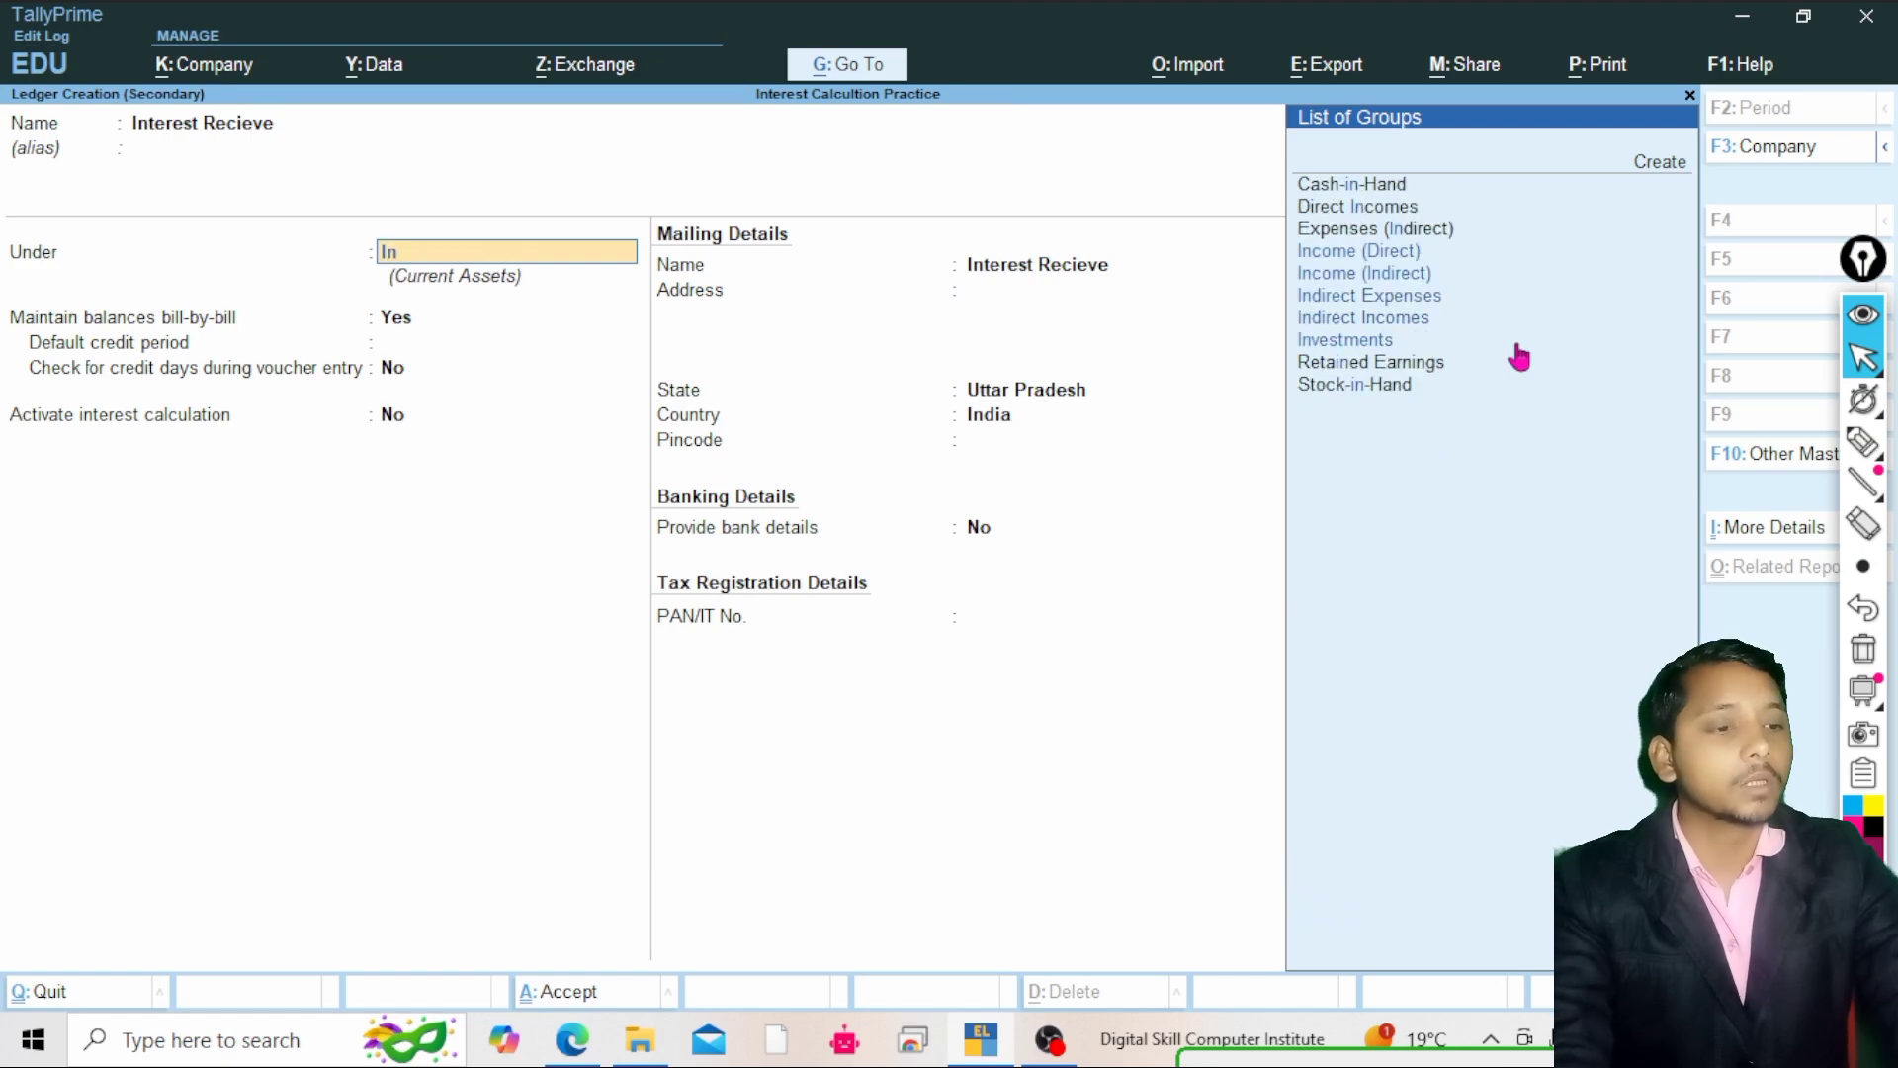
key("Down")
key("Down")
key("Down")
key("Down")
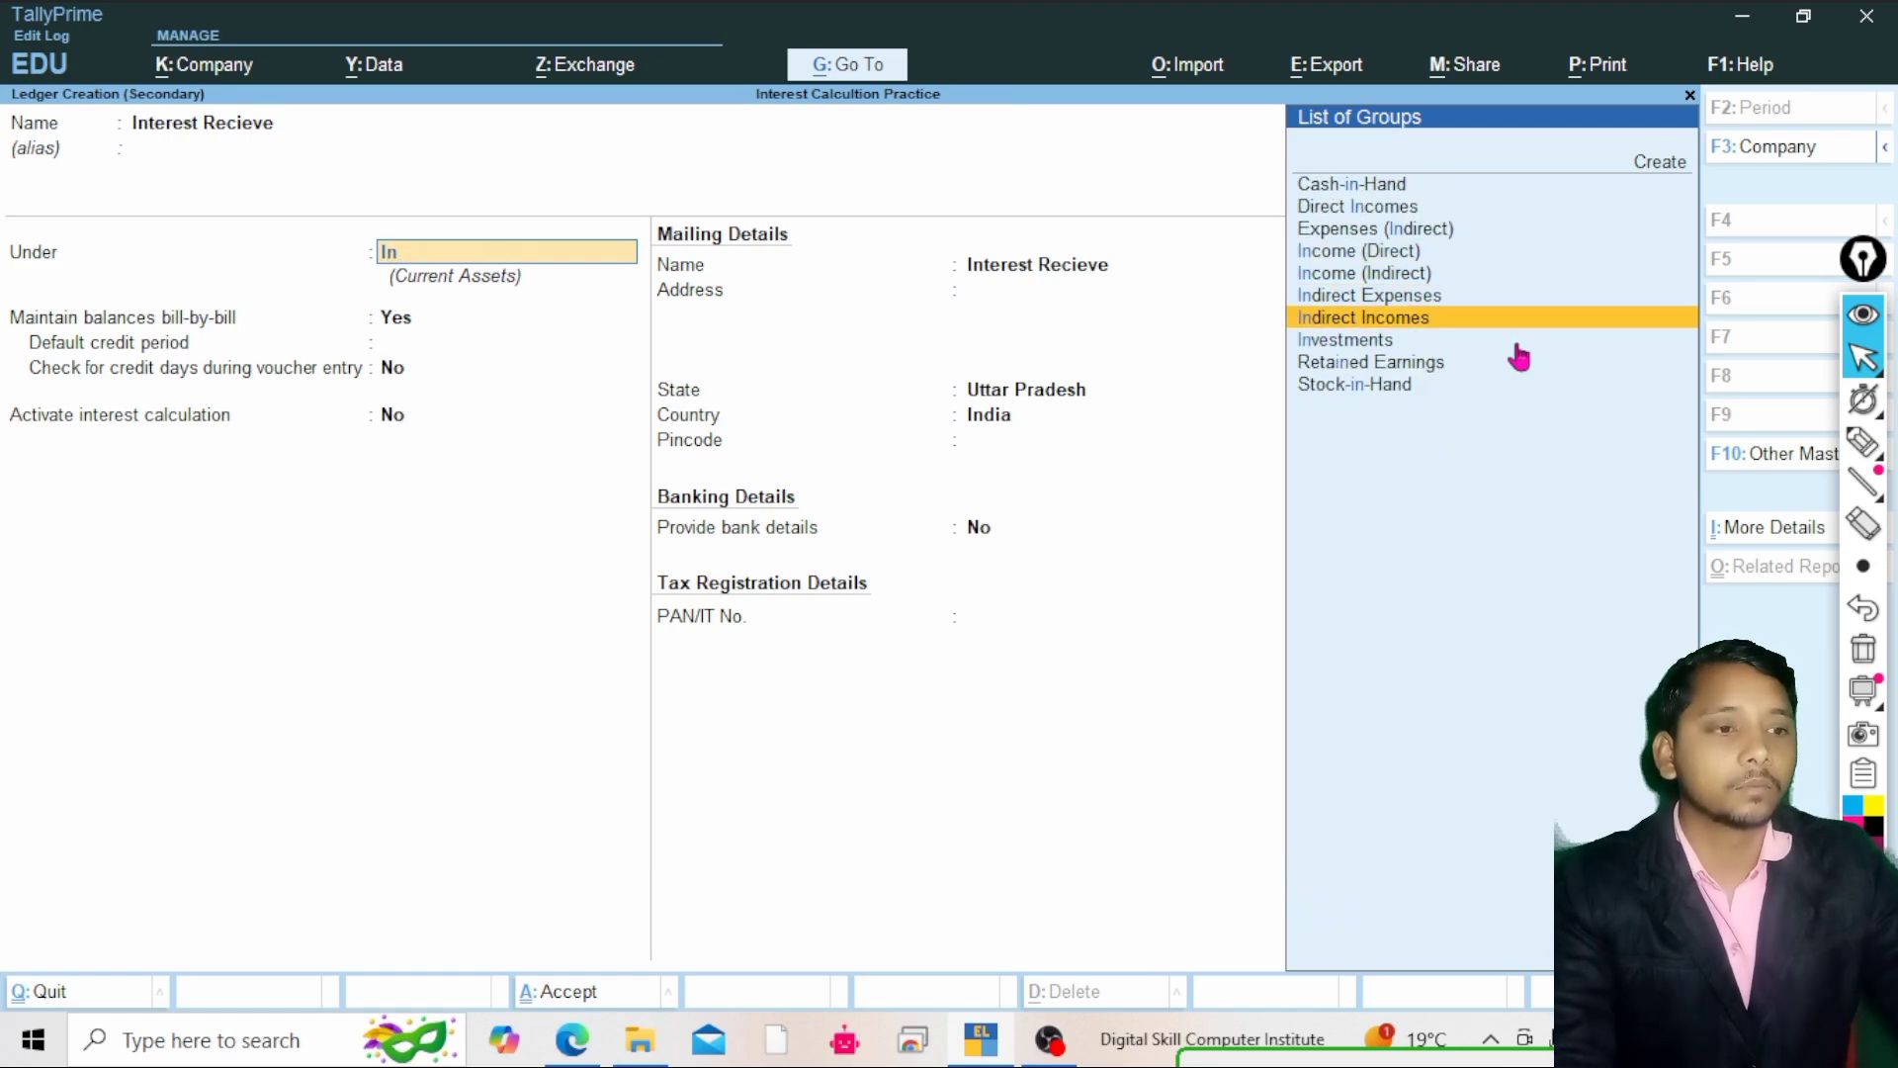
key("Return")
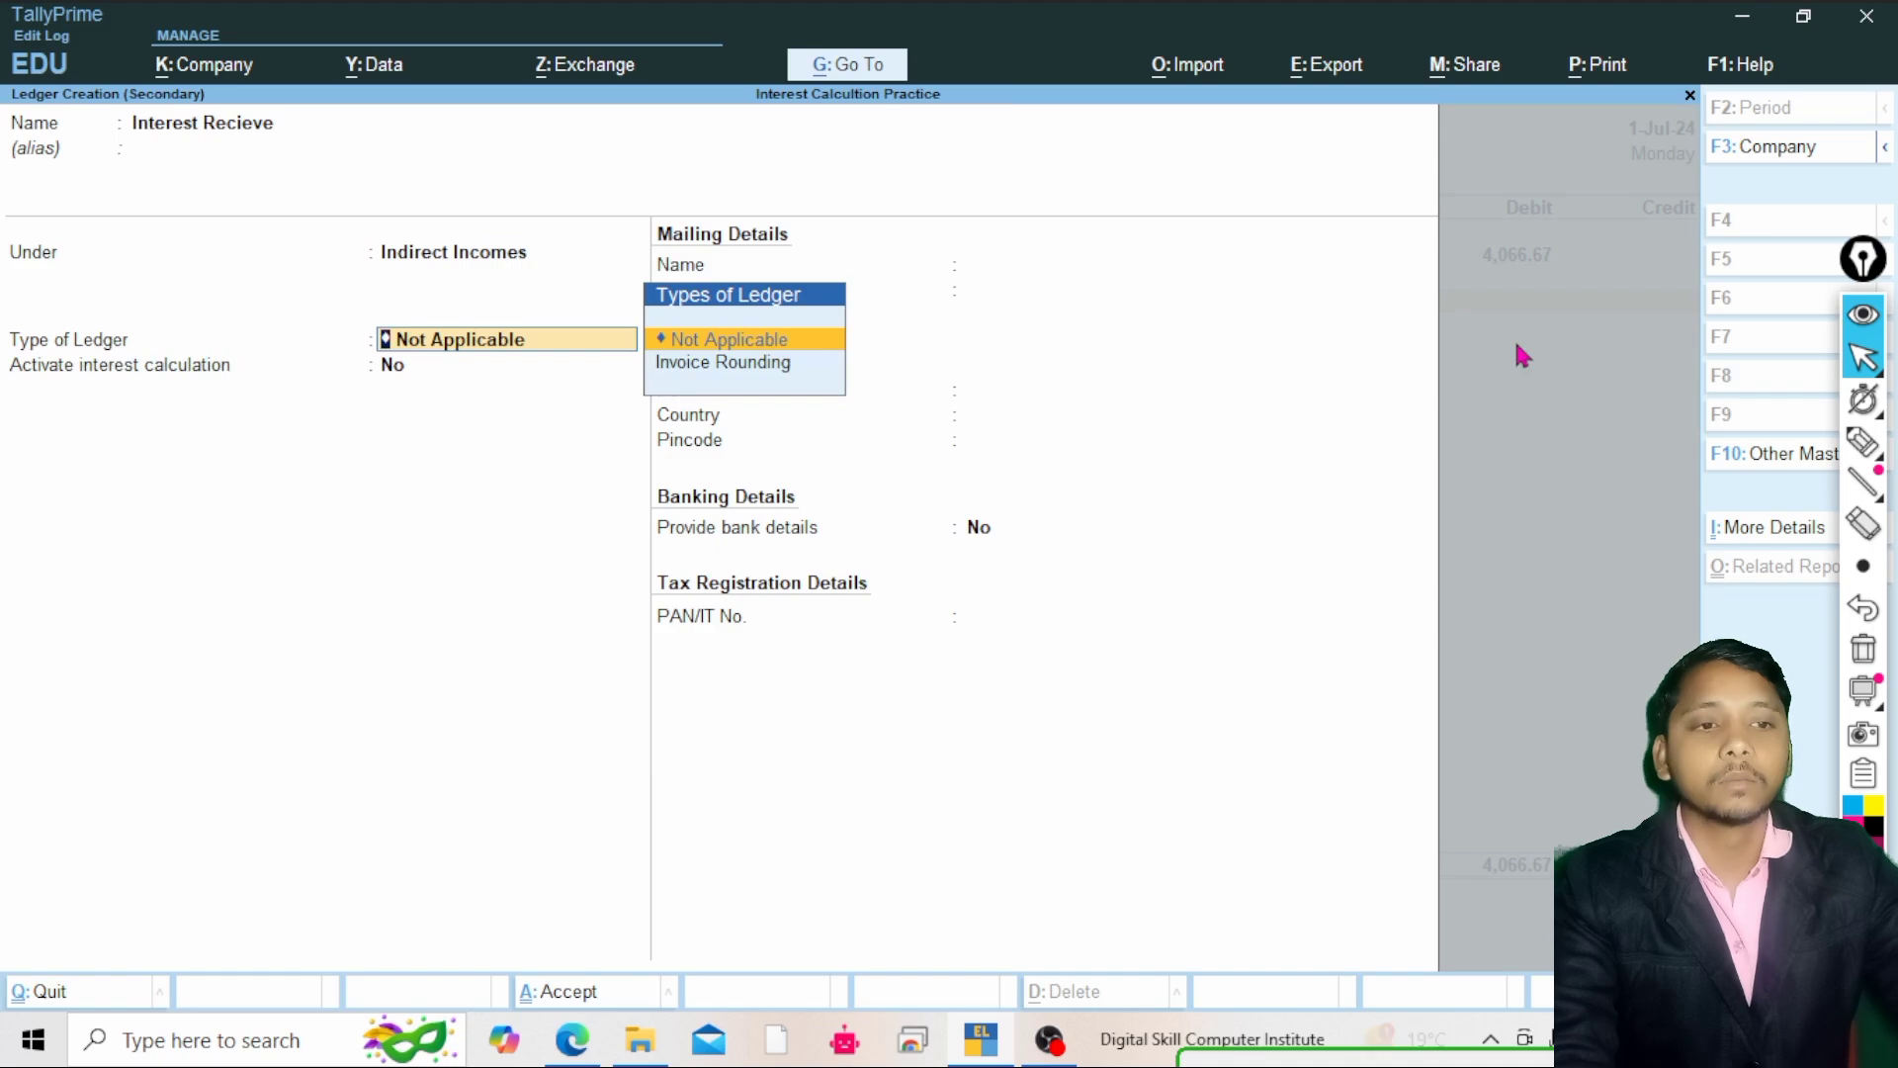
Accept the Interest Recieve ledger with default settings and save the debit note with it on the credit side
key("Return")
key("Return")
key("Return")
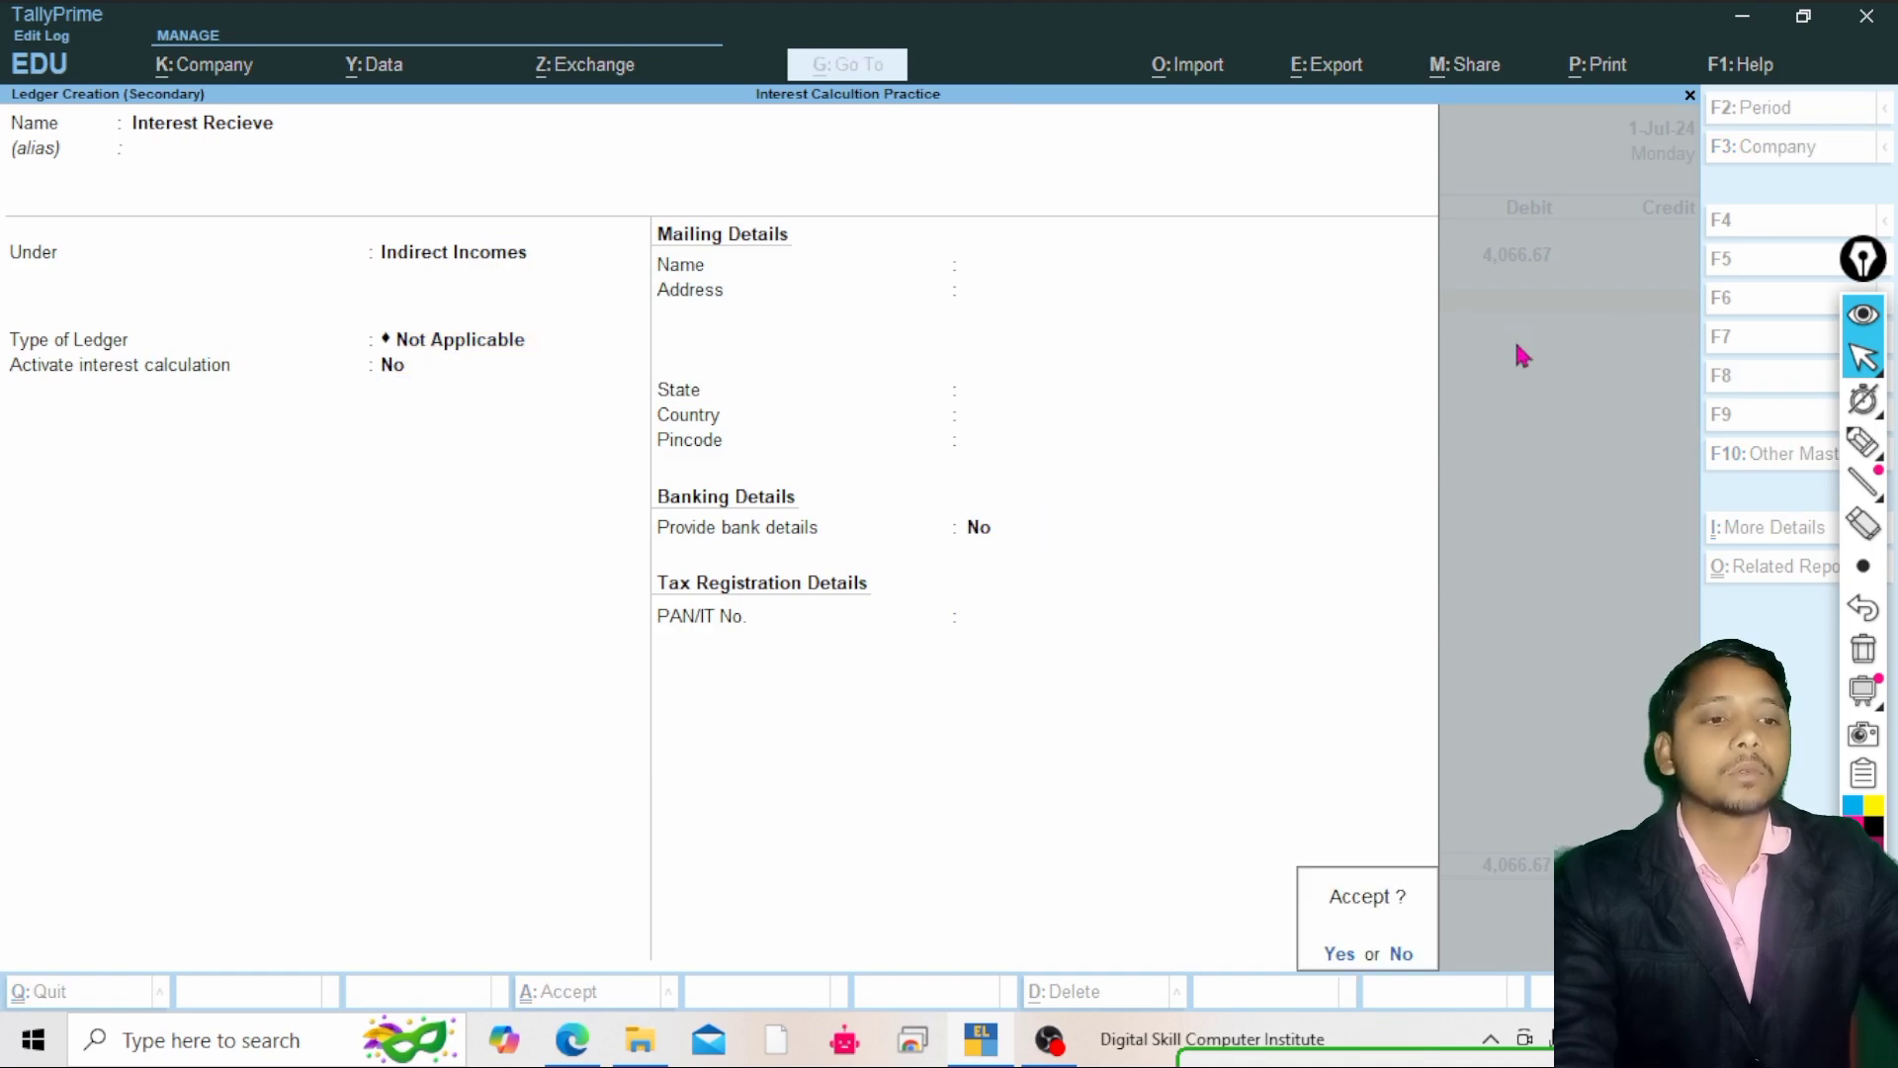
key("Return")
key("Return")
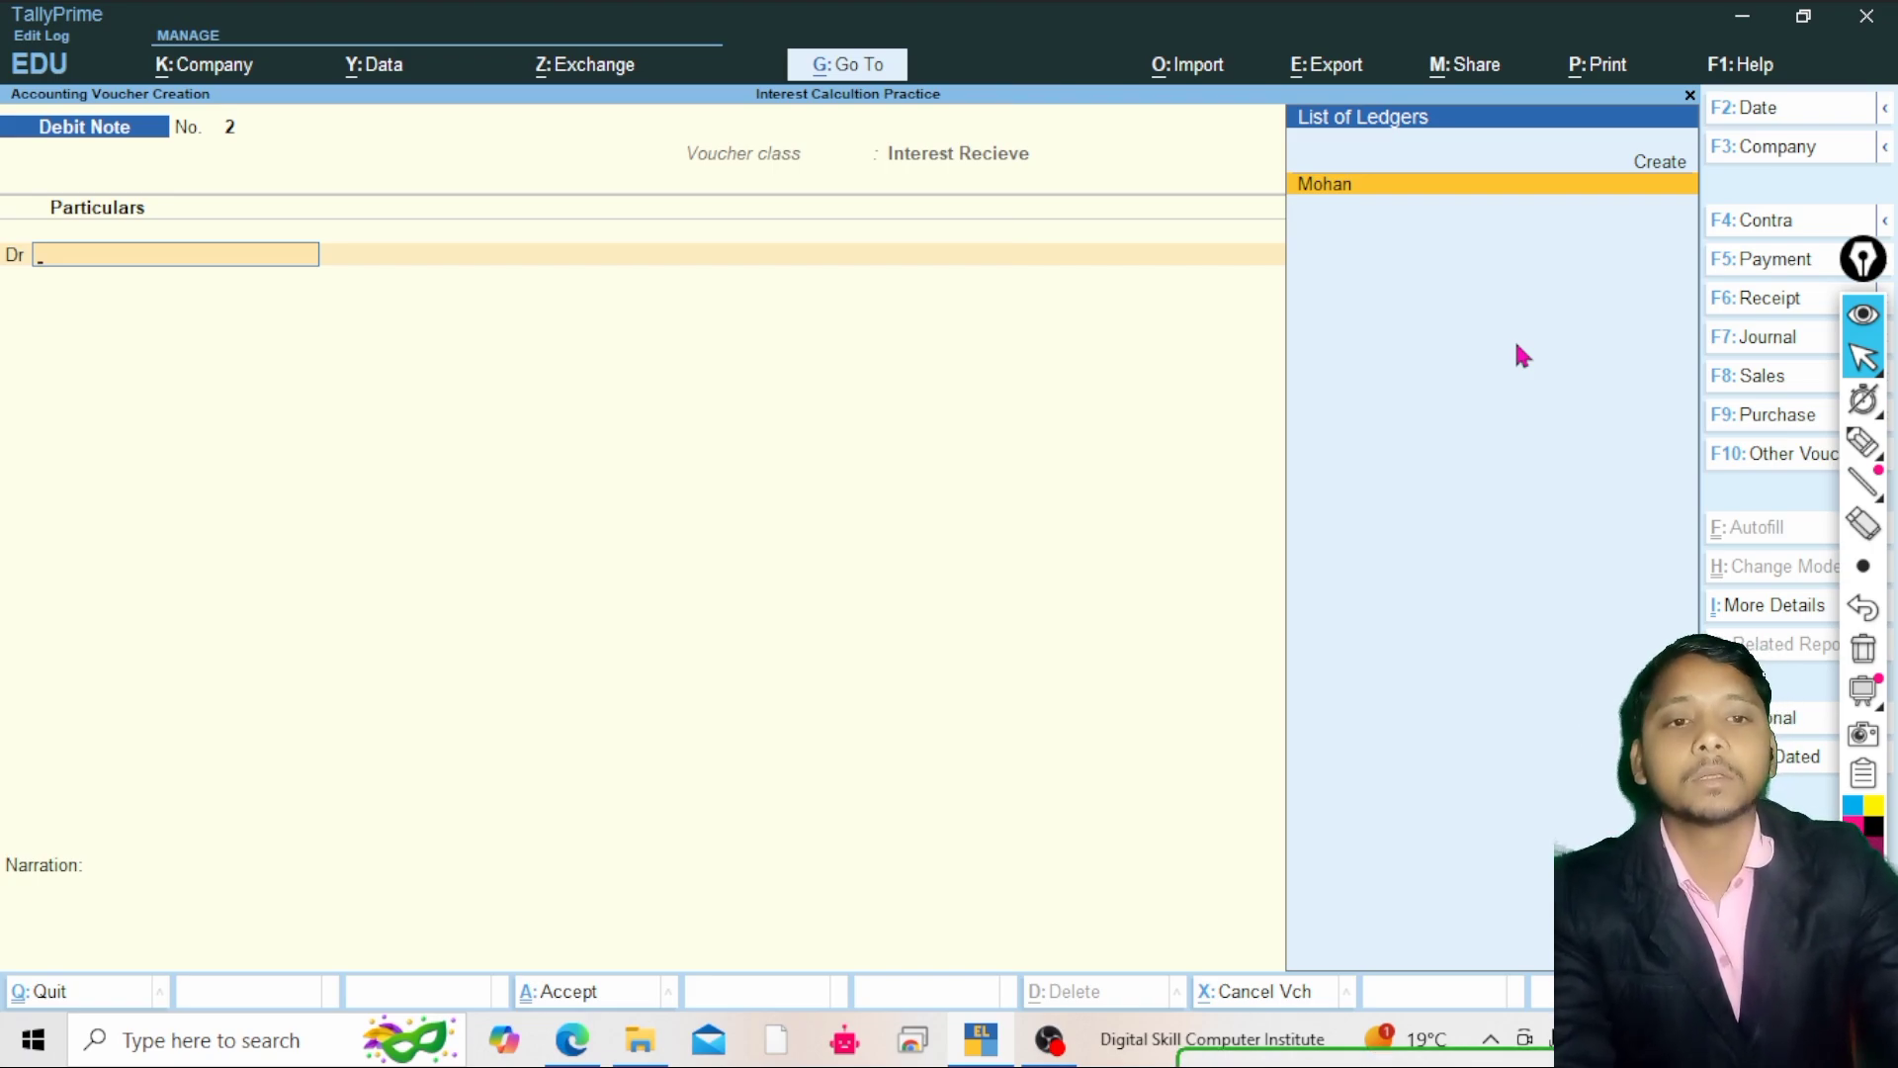
Switch to a Receipt voucher and select Mohan as the credited ledger
key("F6")
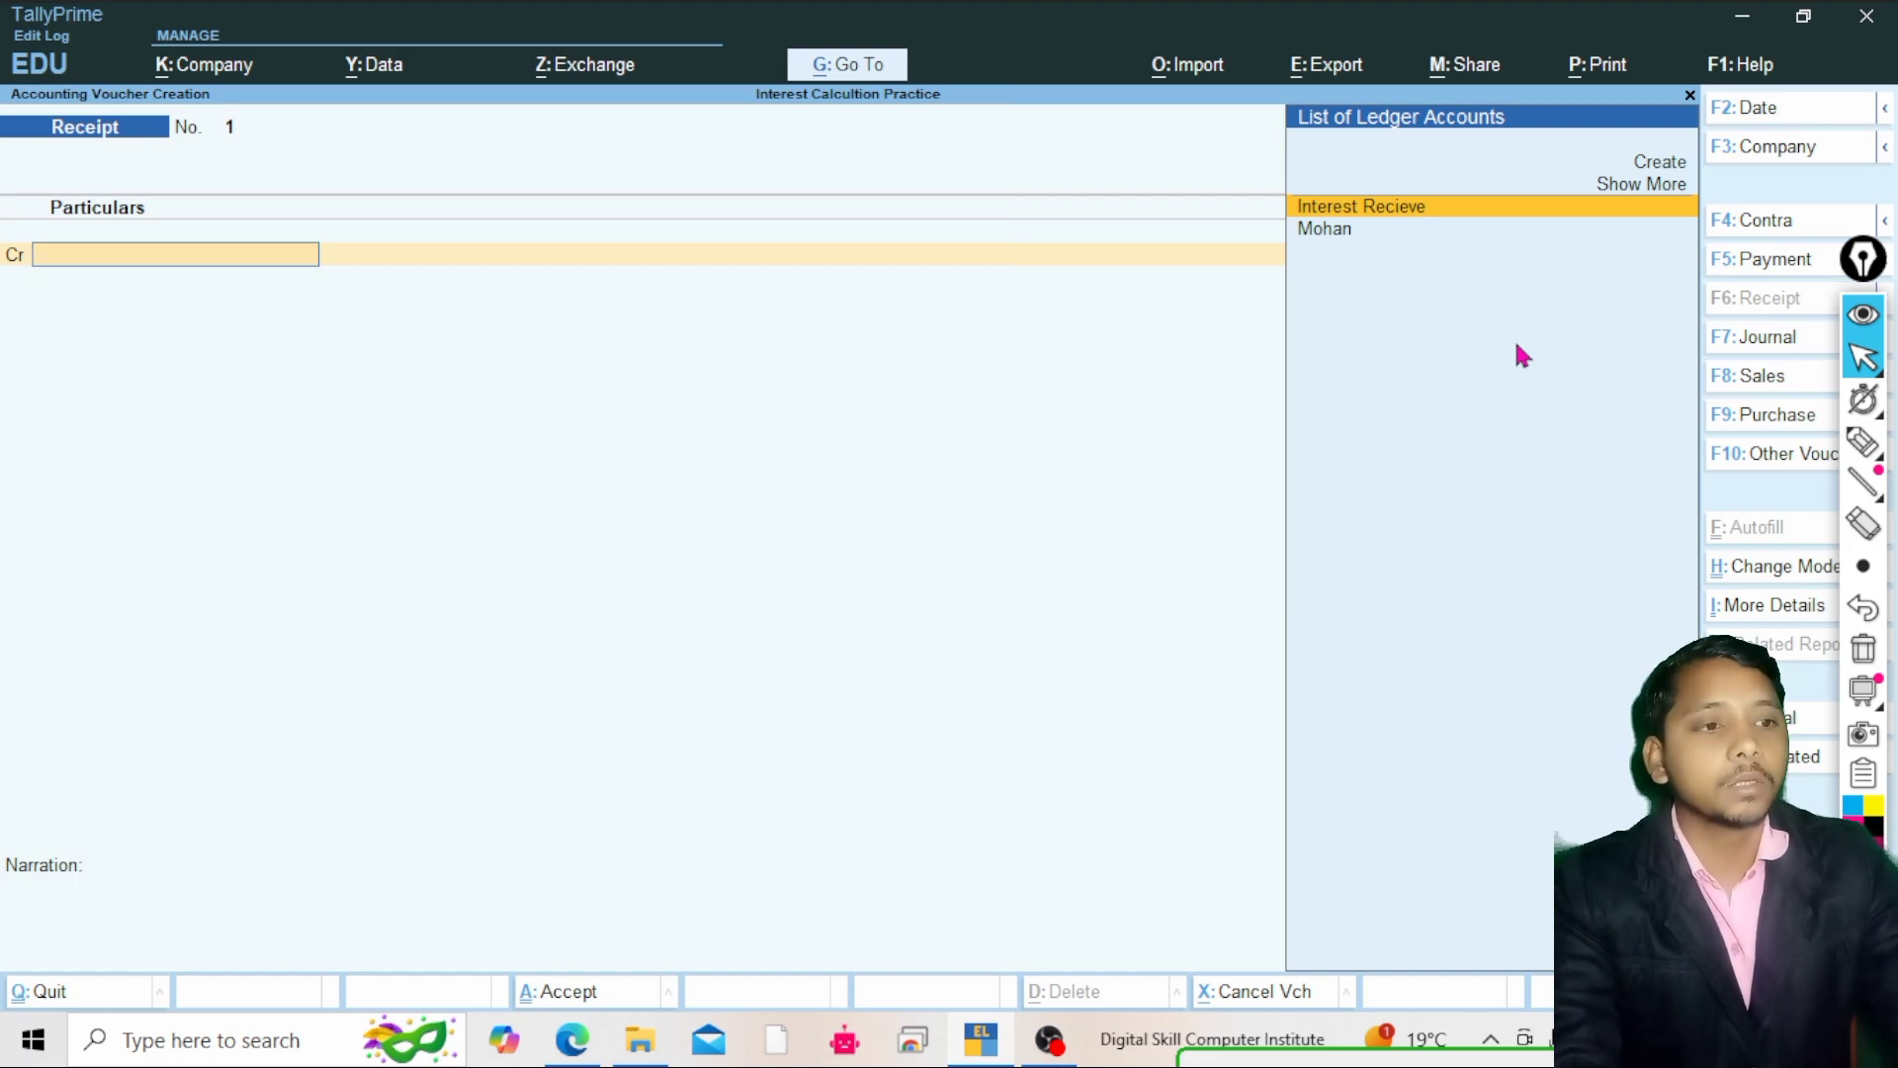
key("Down")
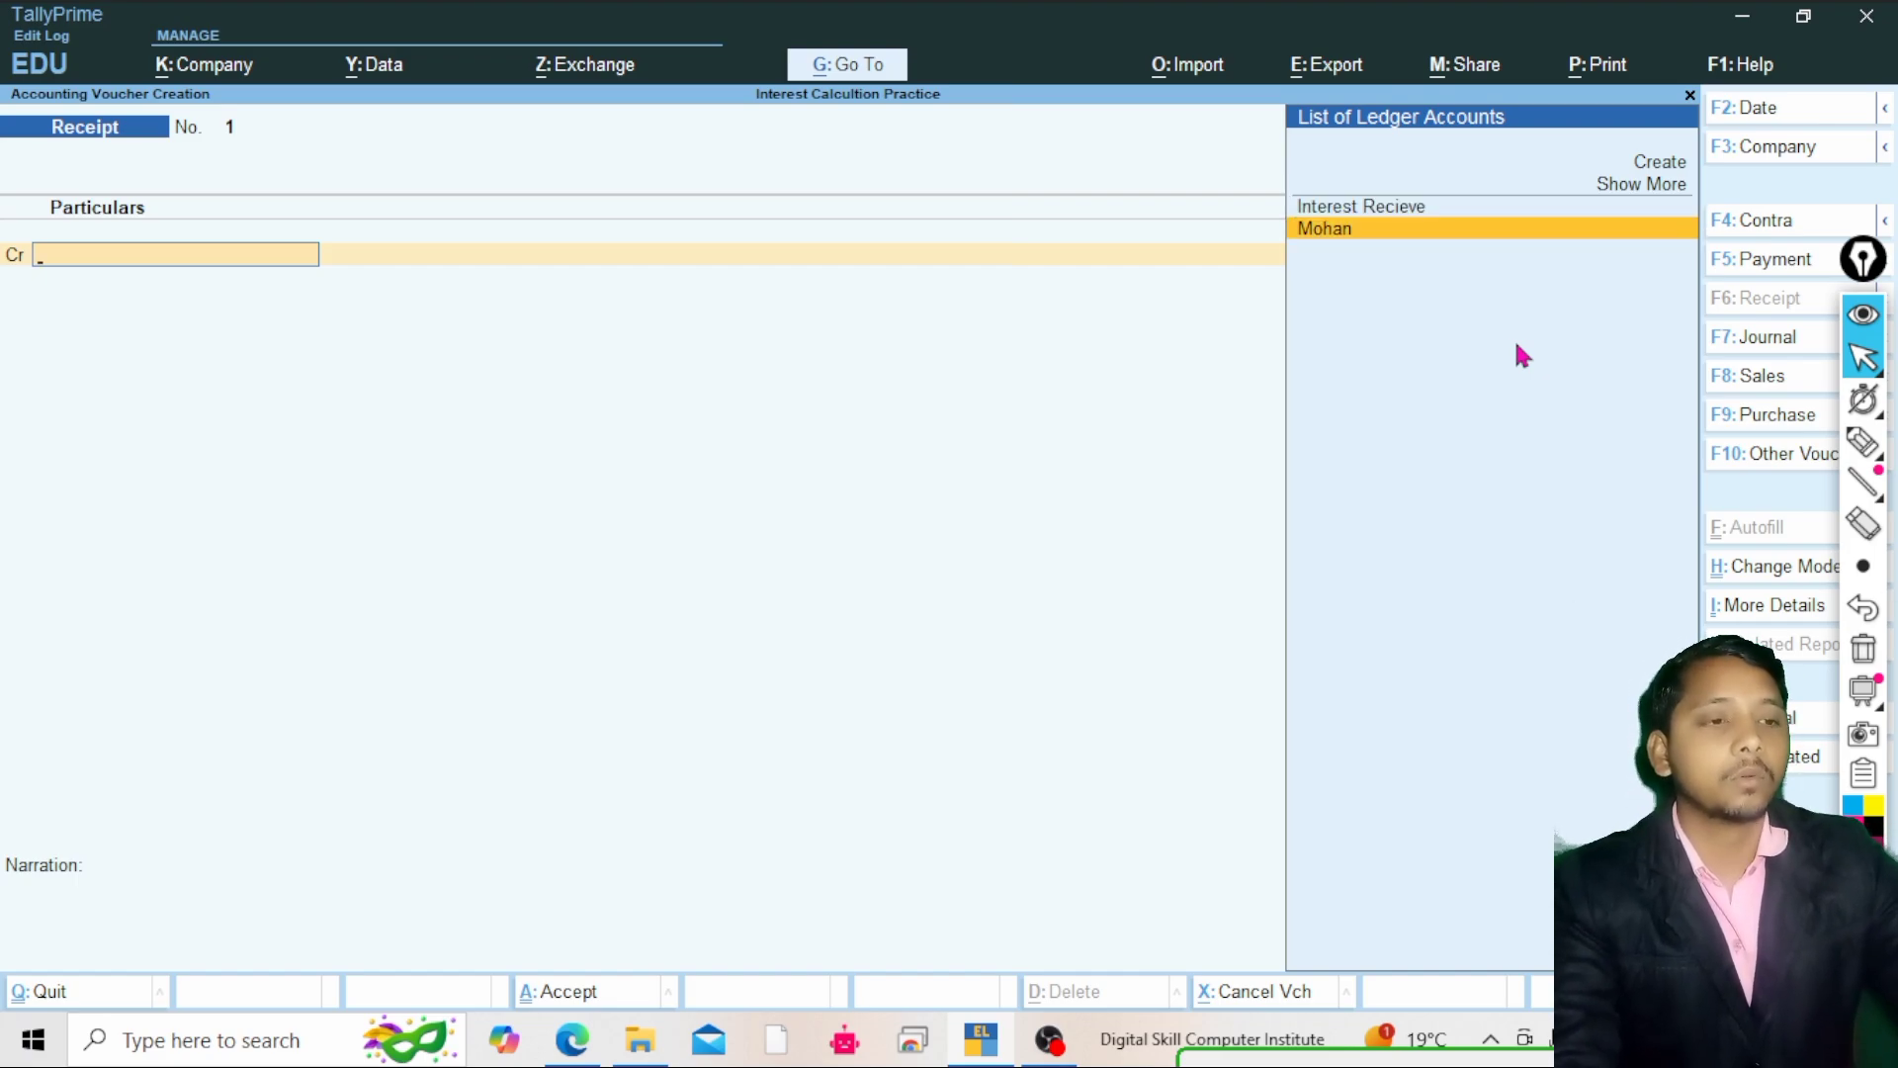
key("Return")
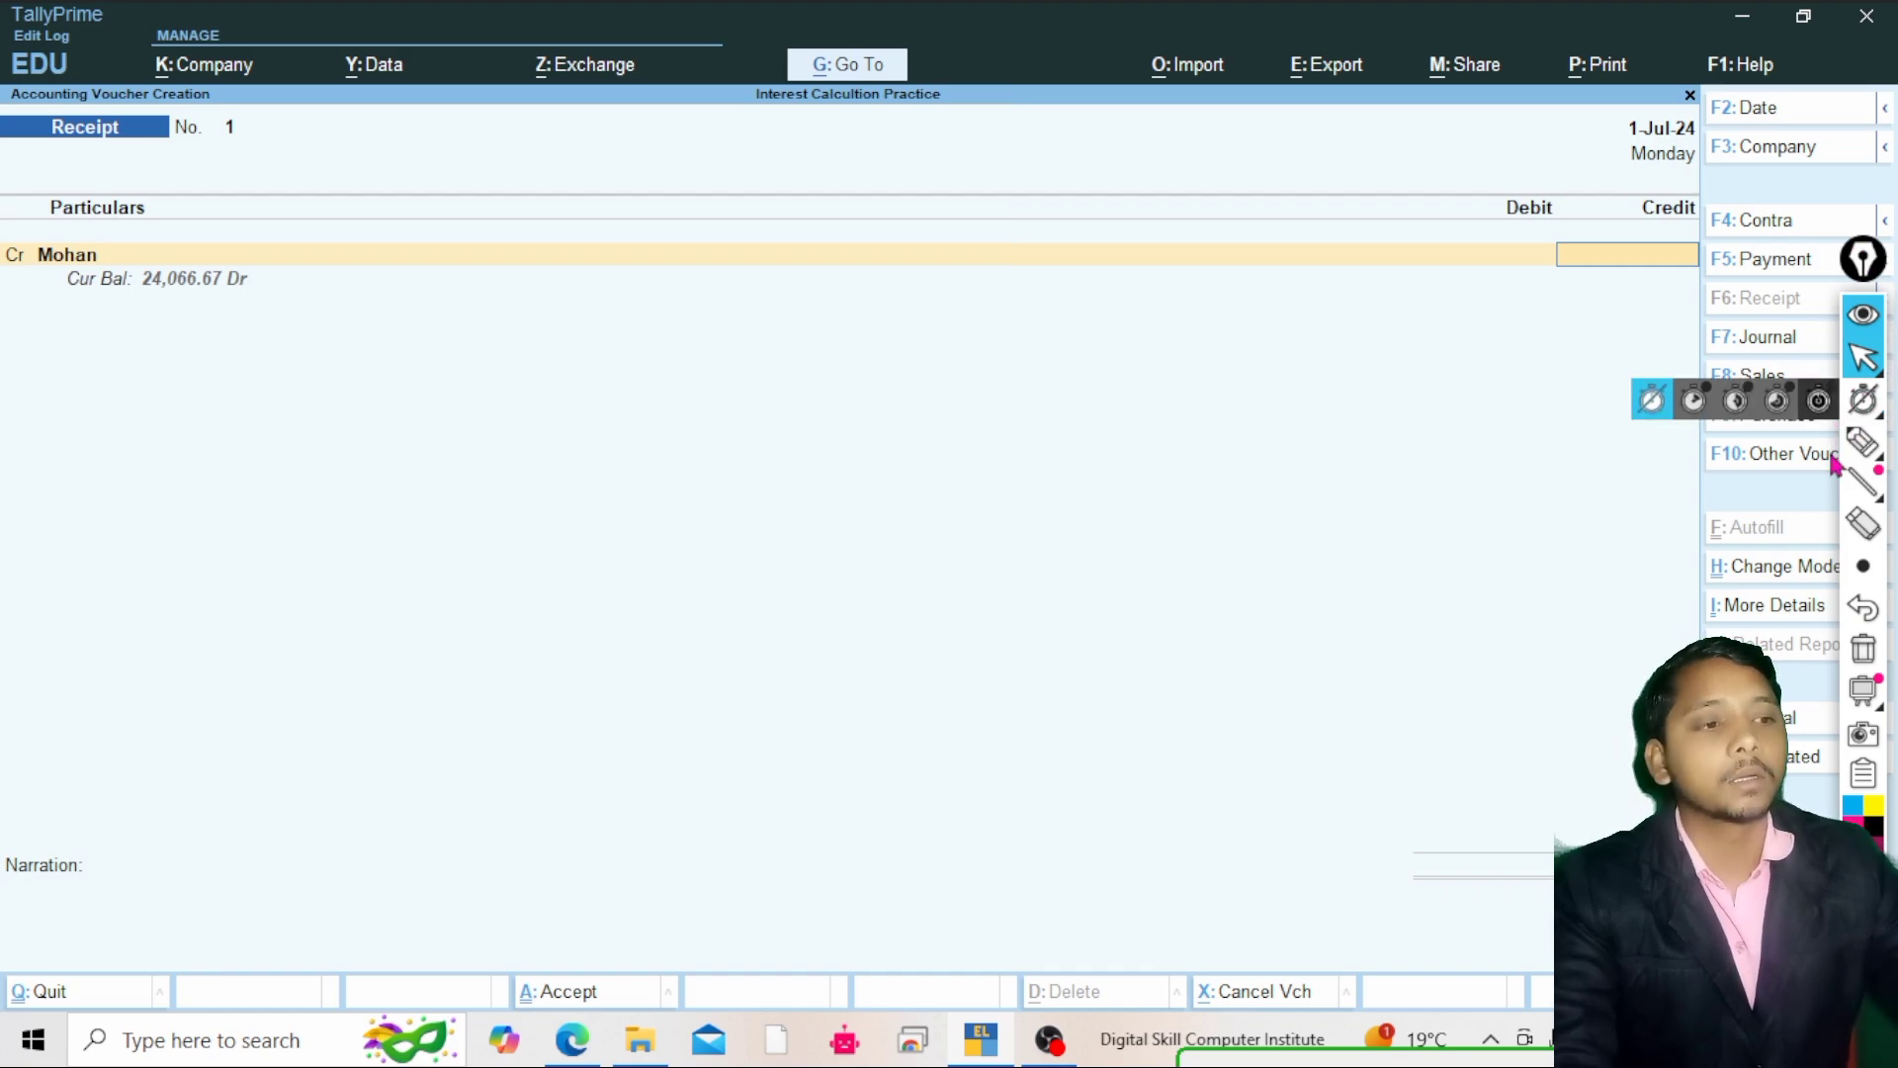
left_click(1863, 442)
left_click(1728, 447)
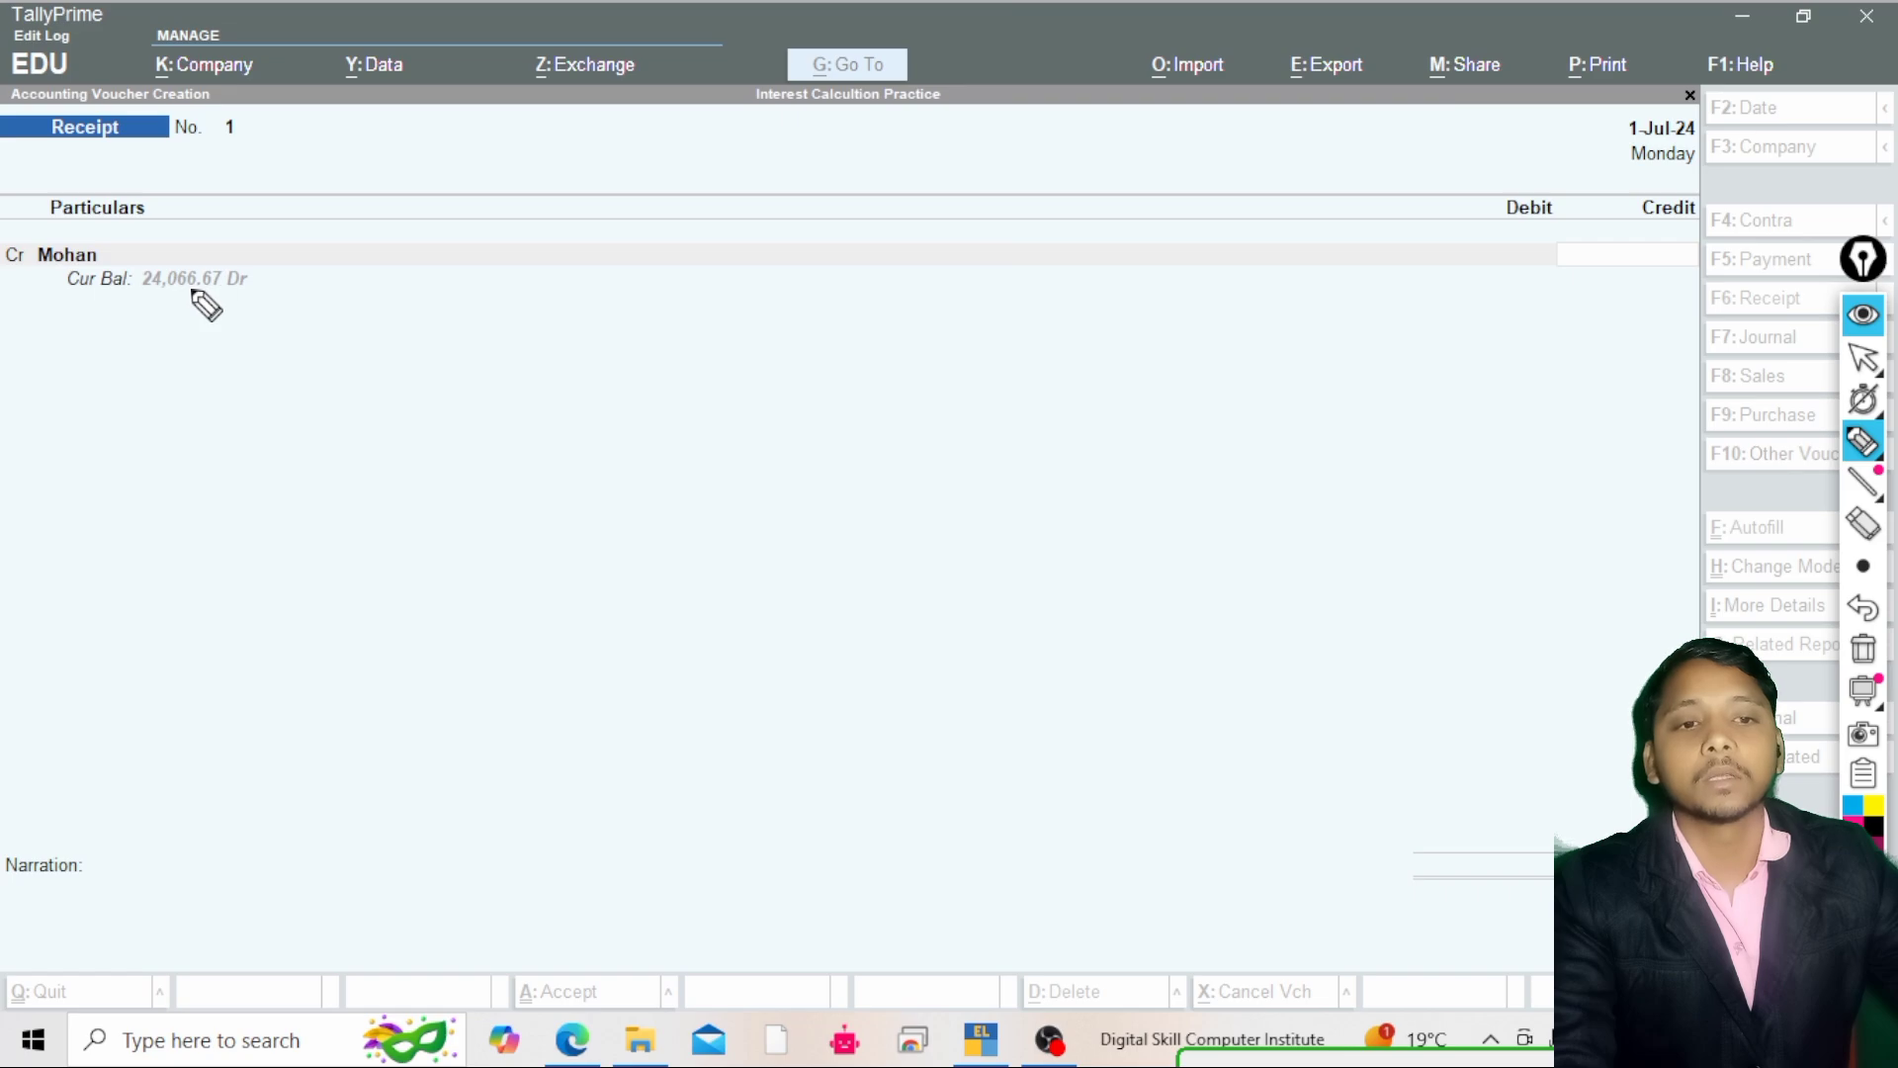
mouse_move(193, 293)
left_mouse_down()
mouse_move(274, 281)
mouse_move(161, 254)
mouse_move(144, 291)
mouse_move(203, 297)
left_mouse_up()
left_click(1876, 367)
left_click(1871, 366)
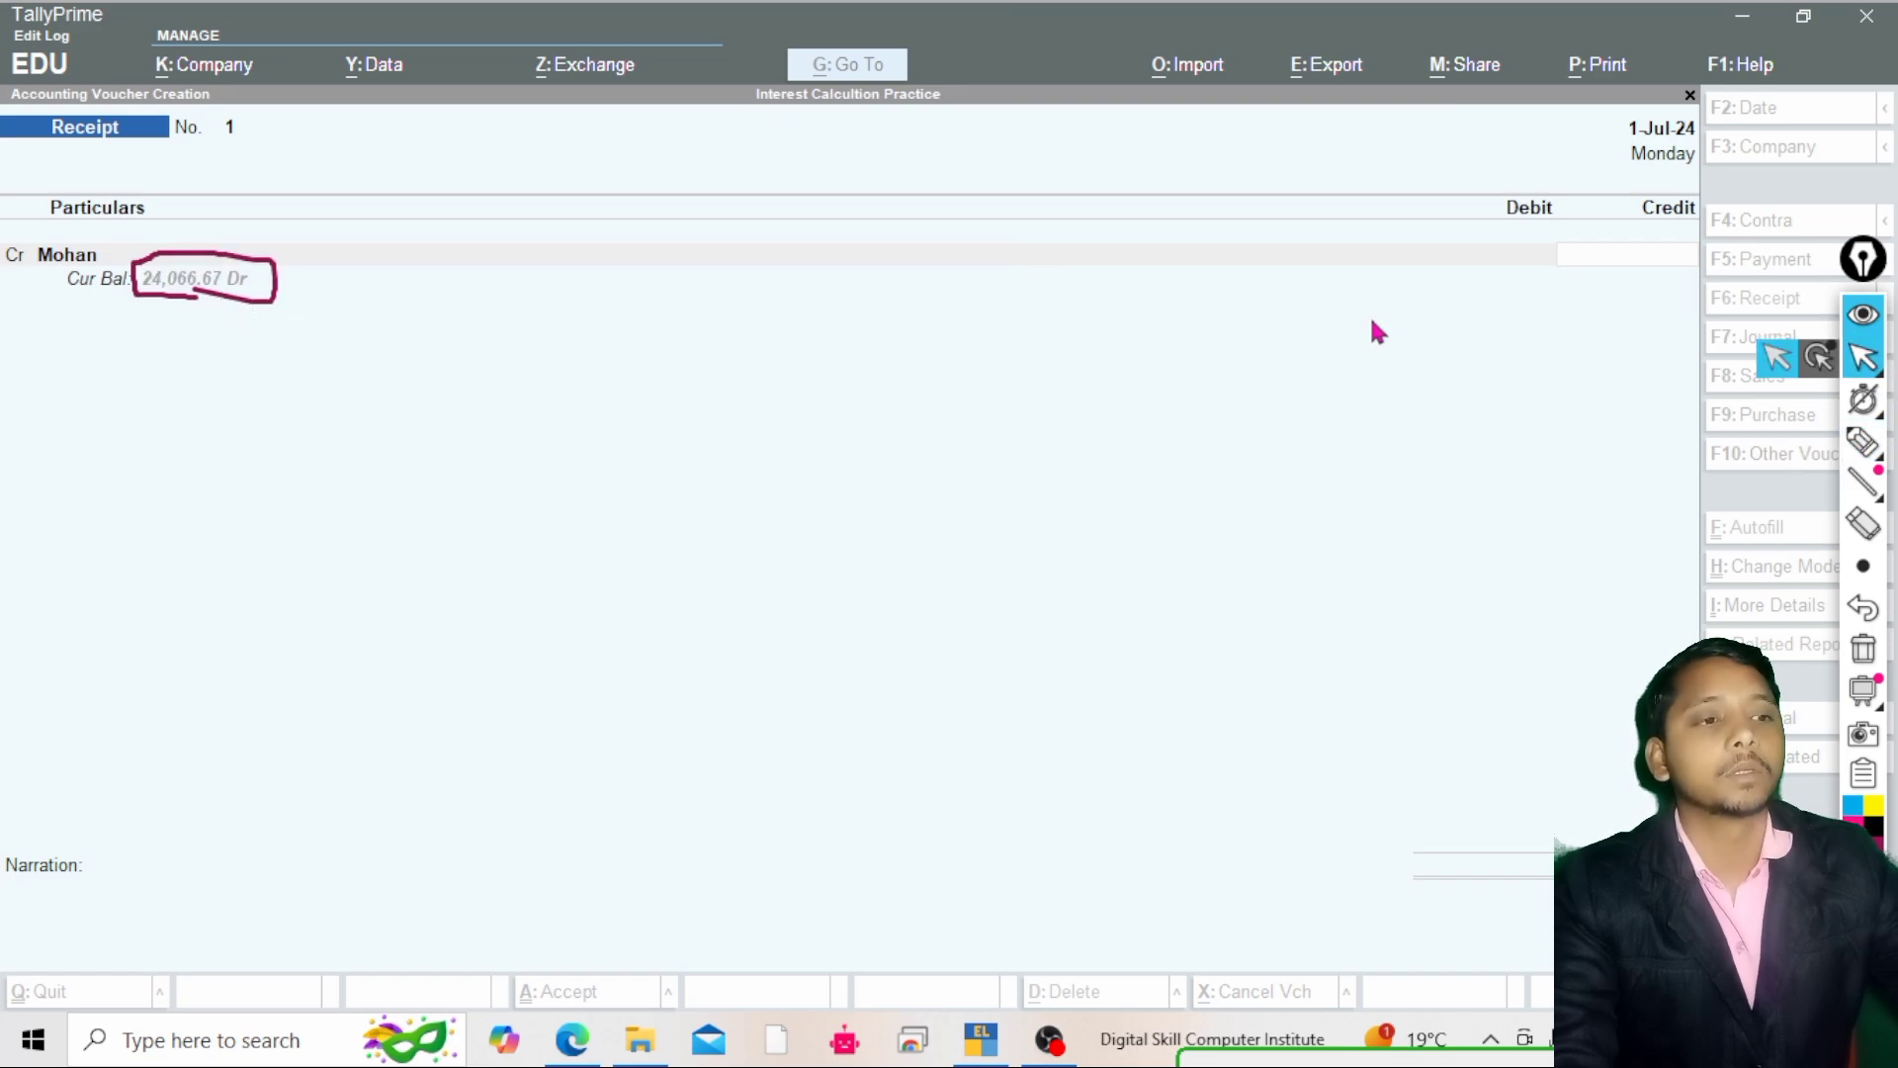
Enter 24066.67 as the credit amount received from Mohan
left_click(1505, 269)
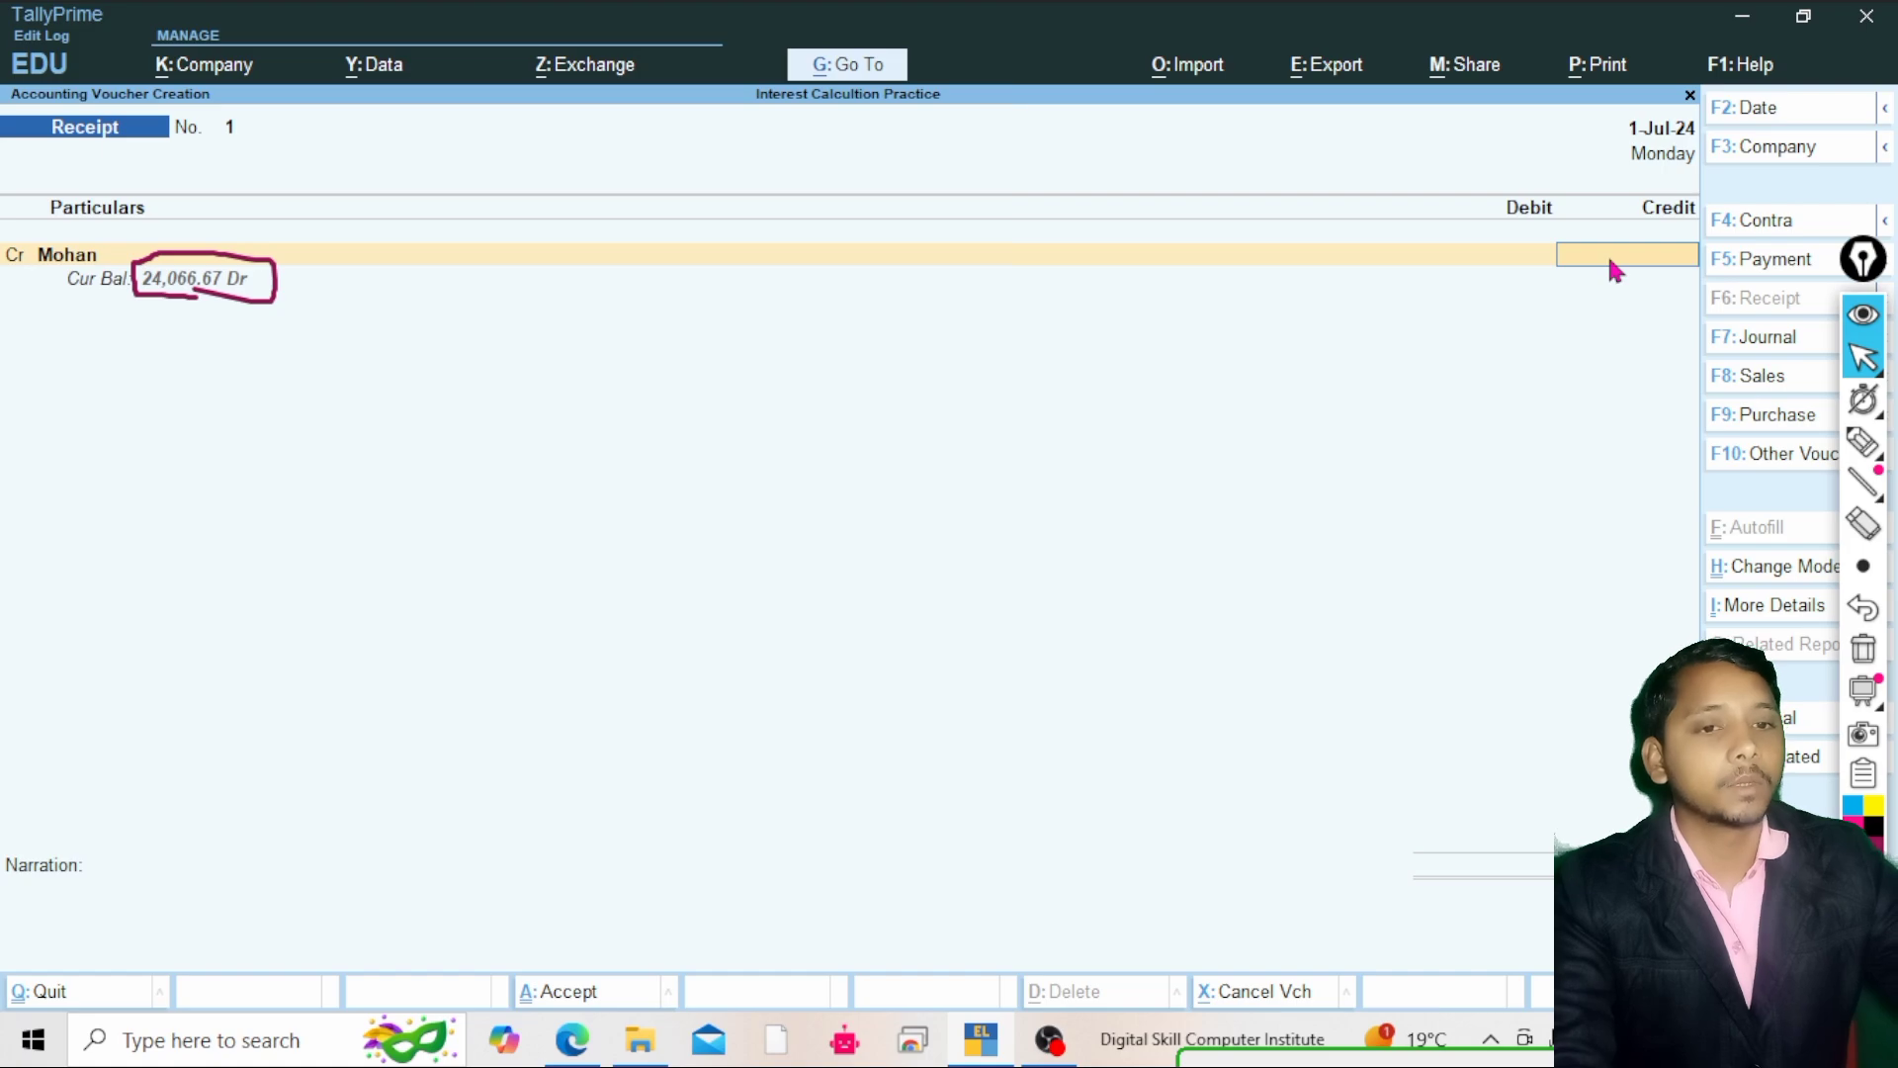
type("24")
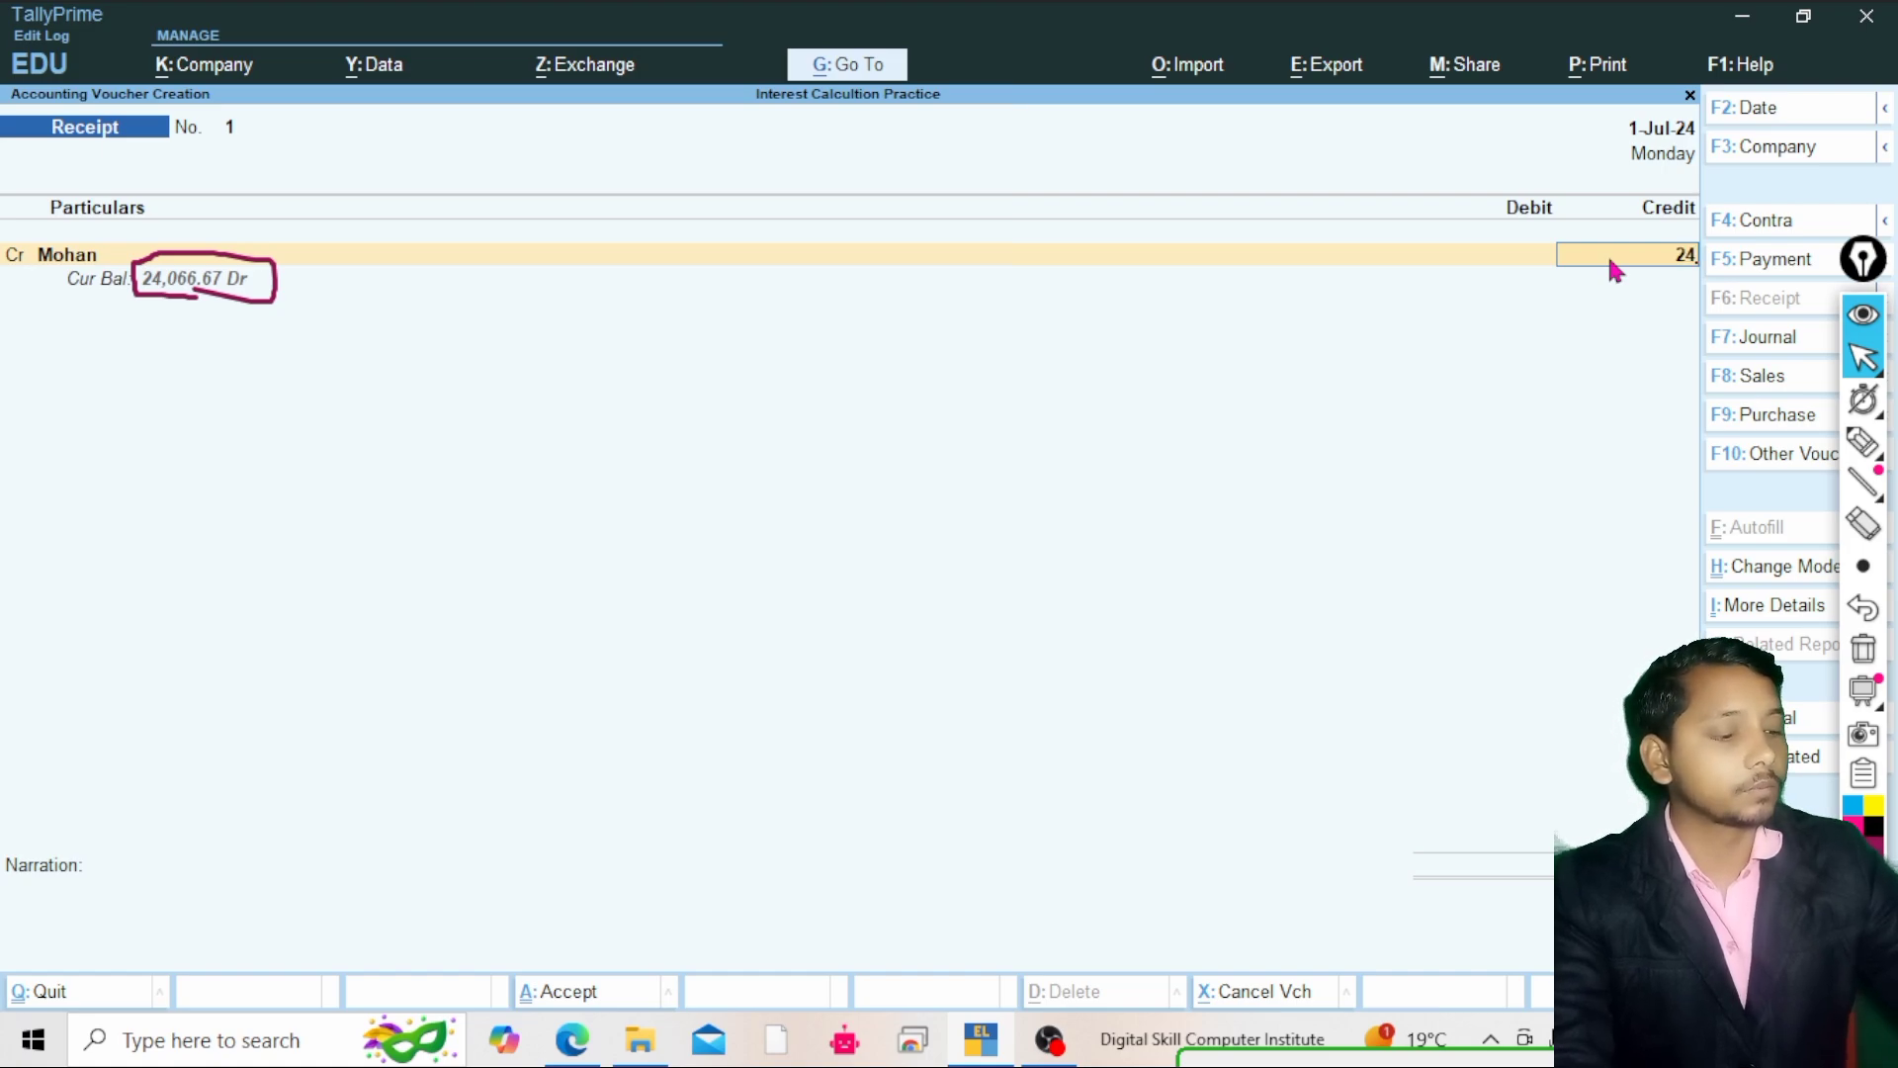
type("066.")
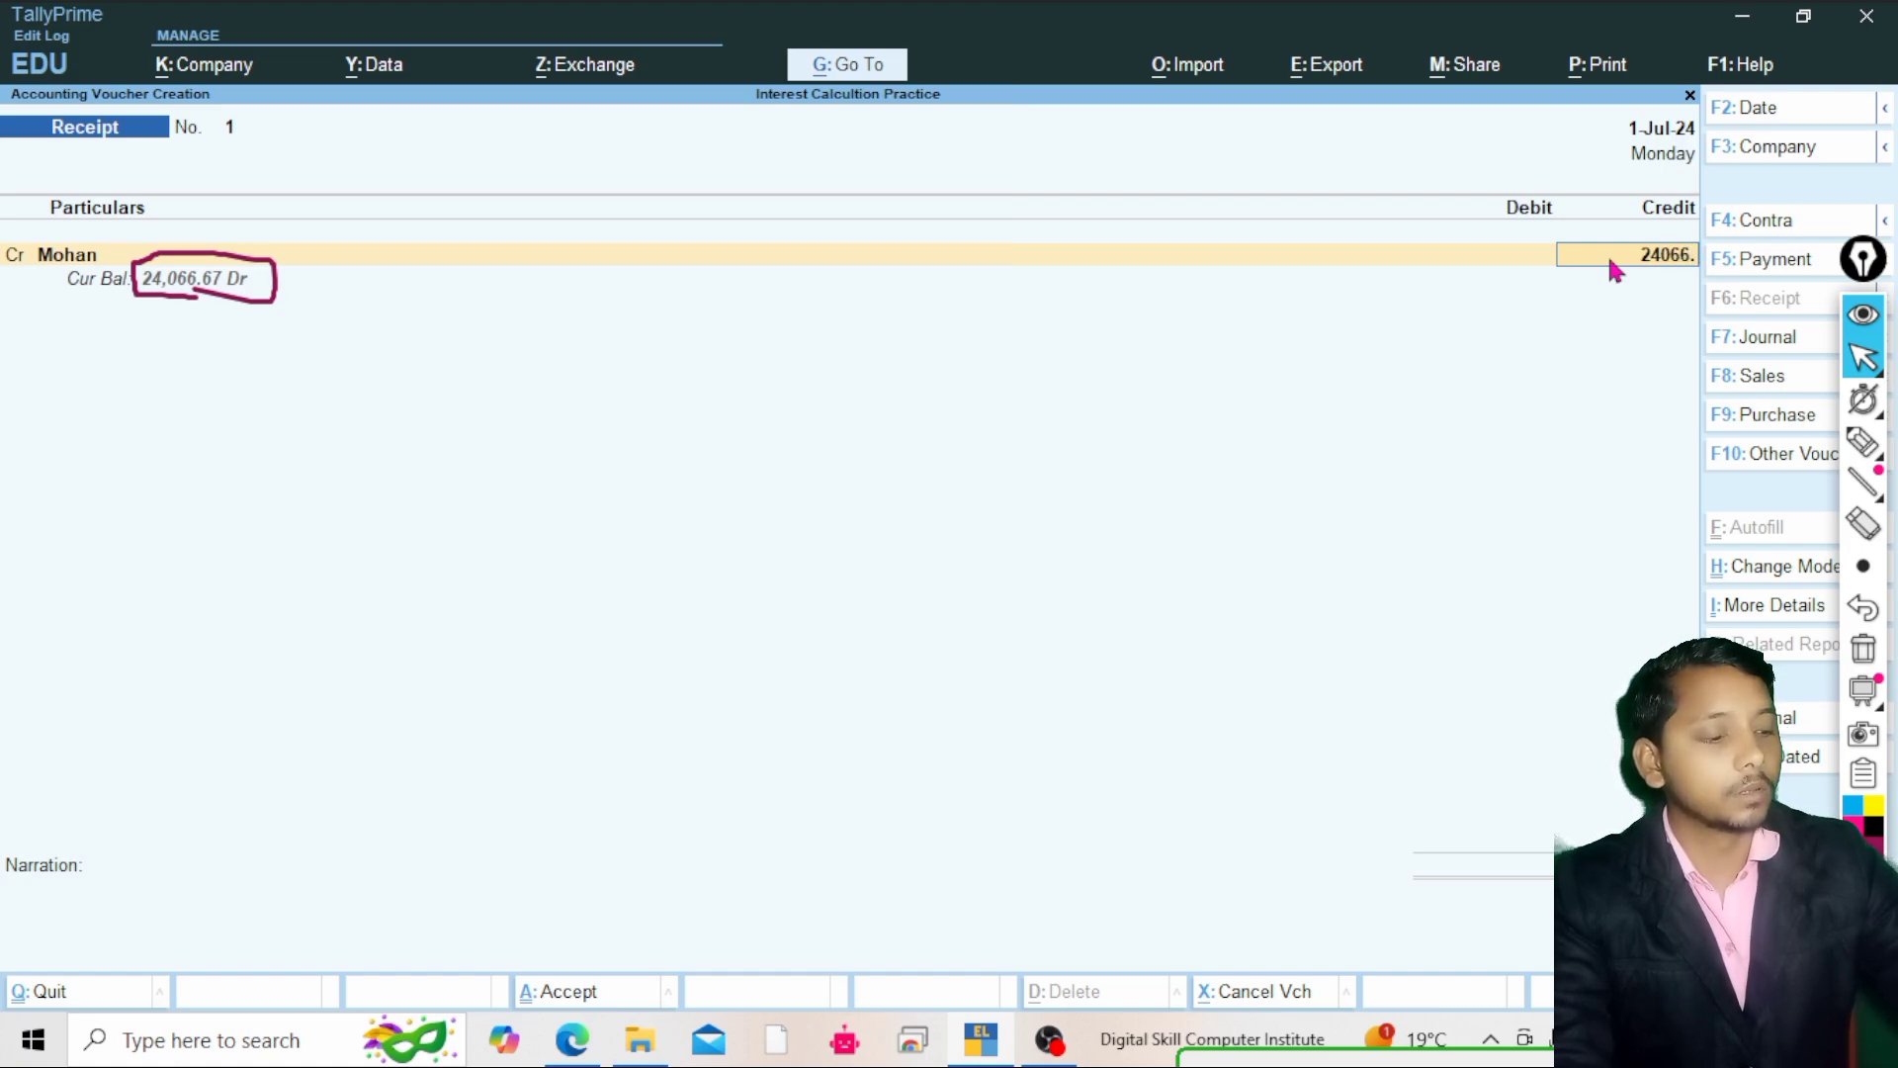
type("67")
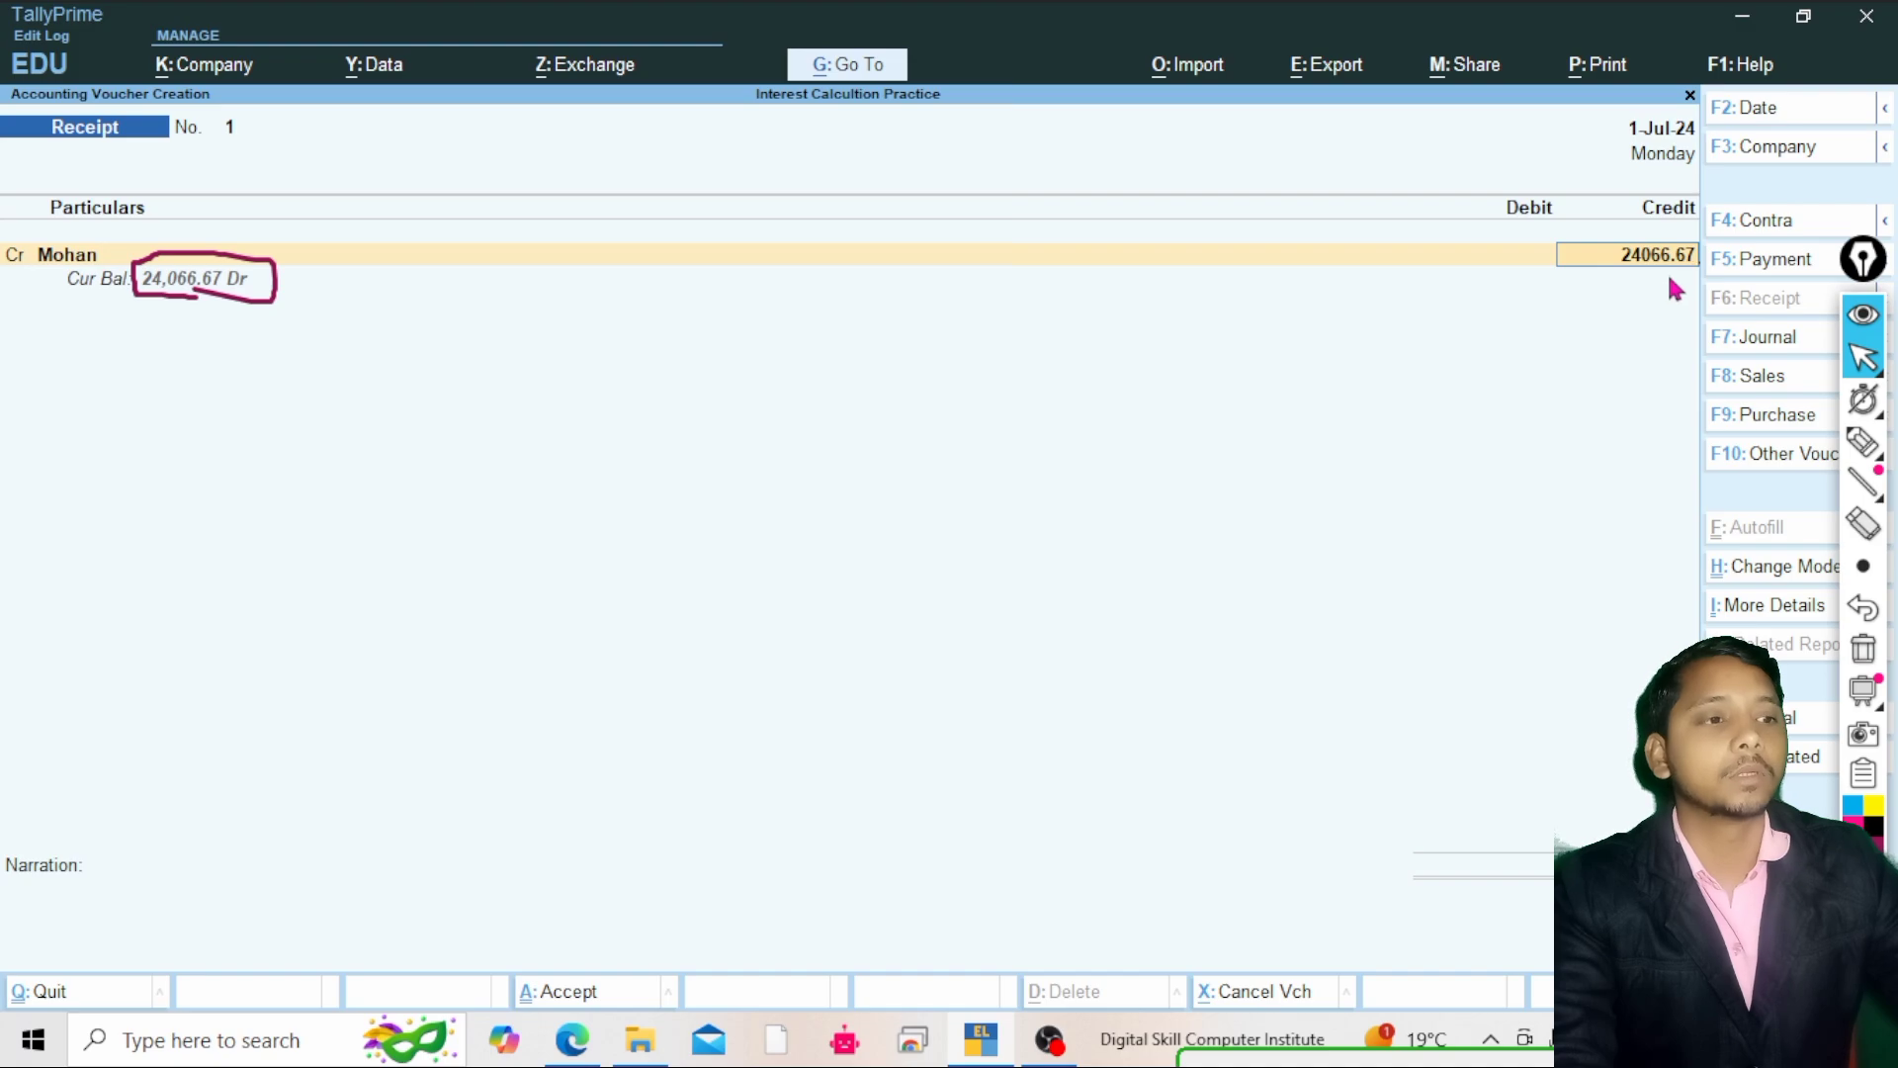
key("Return")
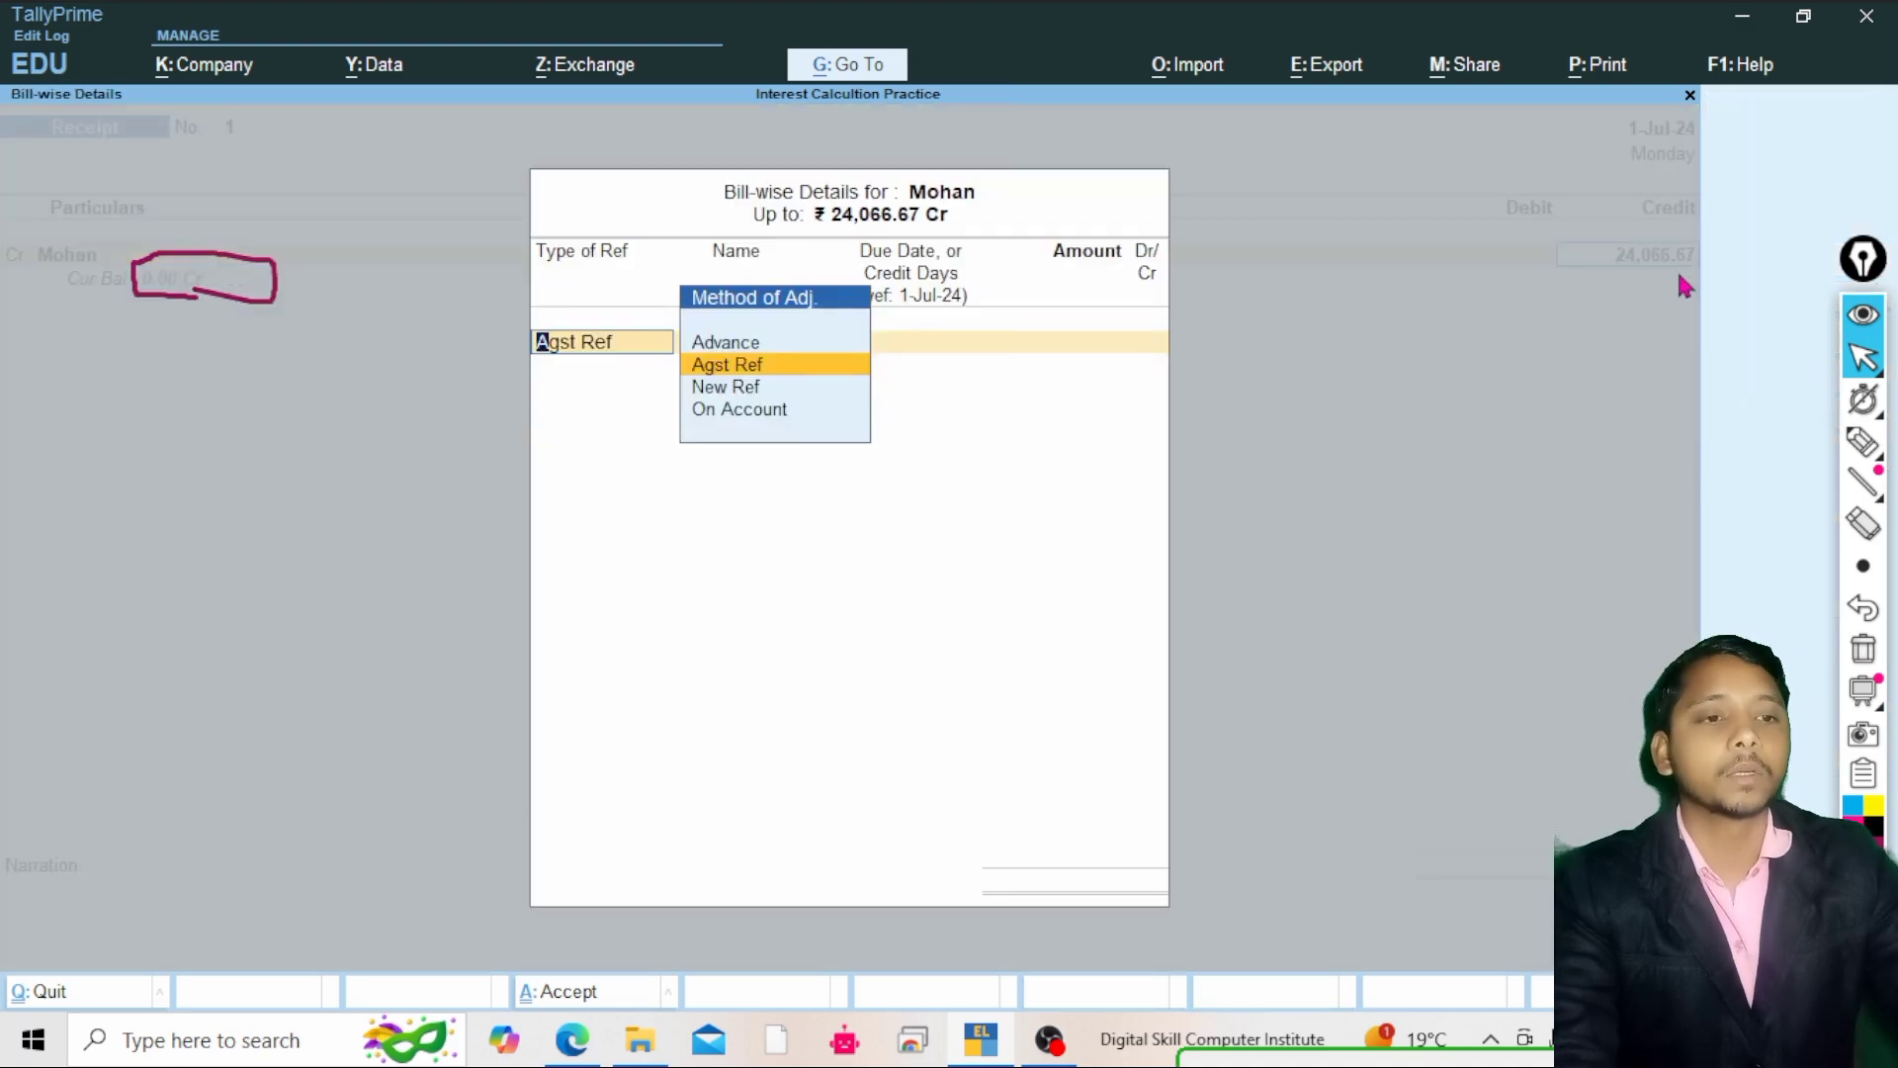
Allocate the receipt in bill-wise details against bill 1 and Mohan's bill as Agst Ref entries
key("Return")
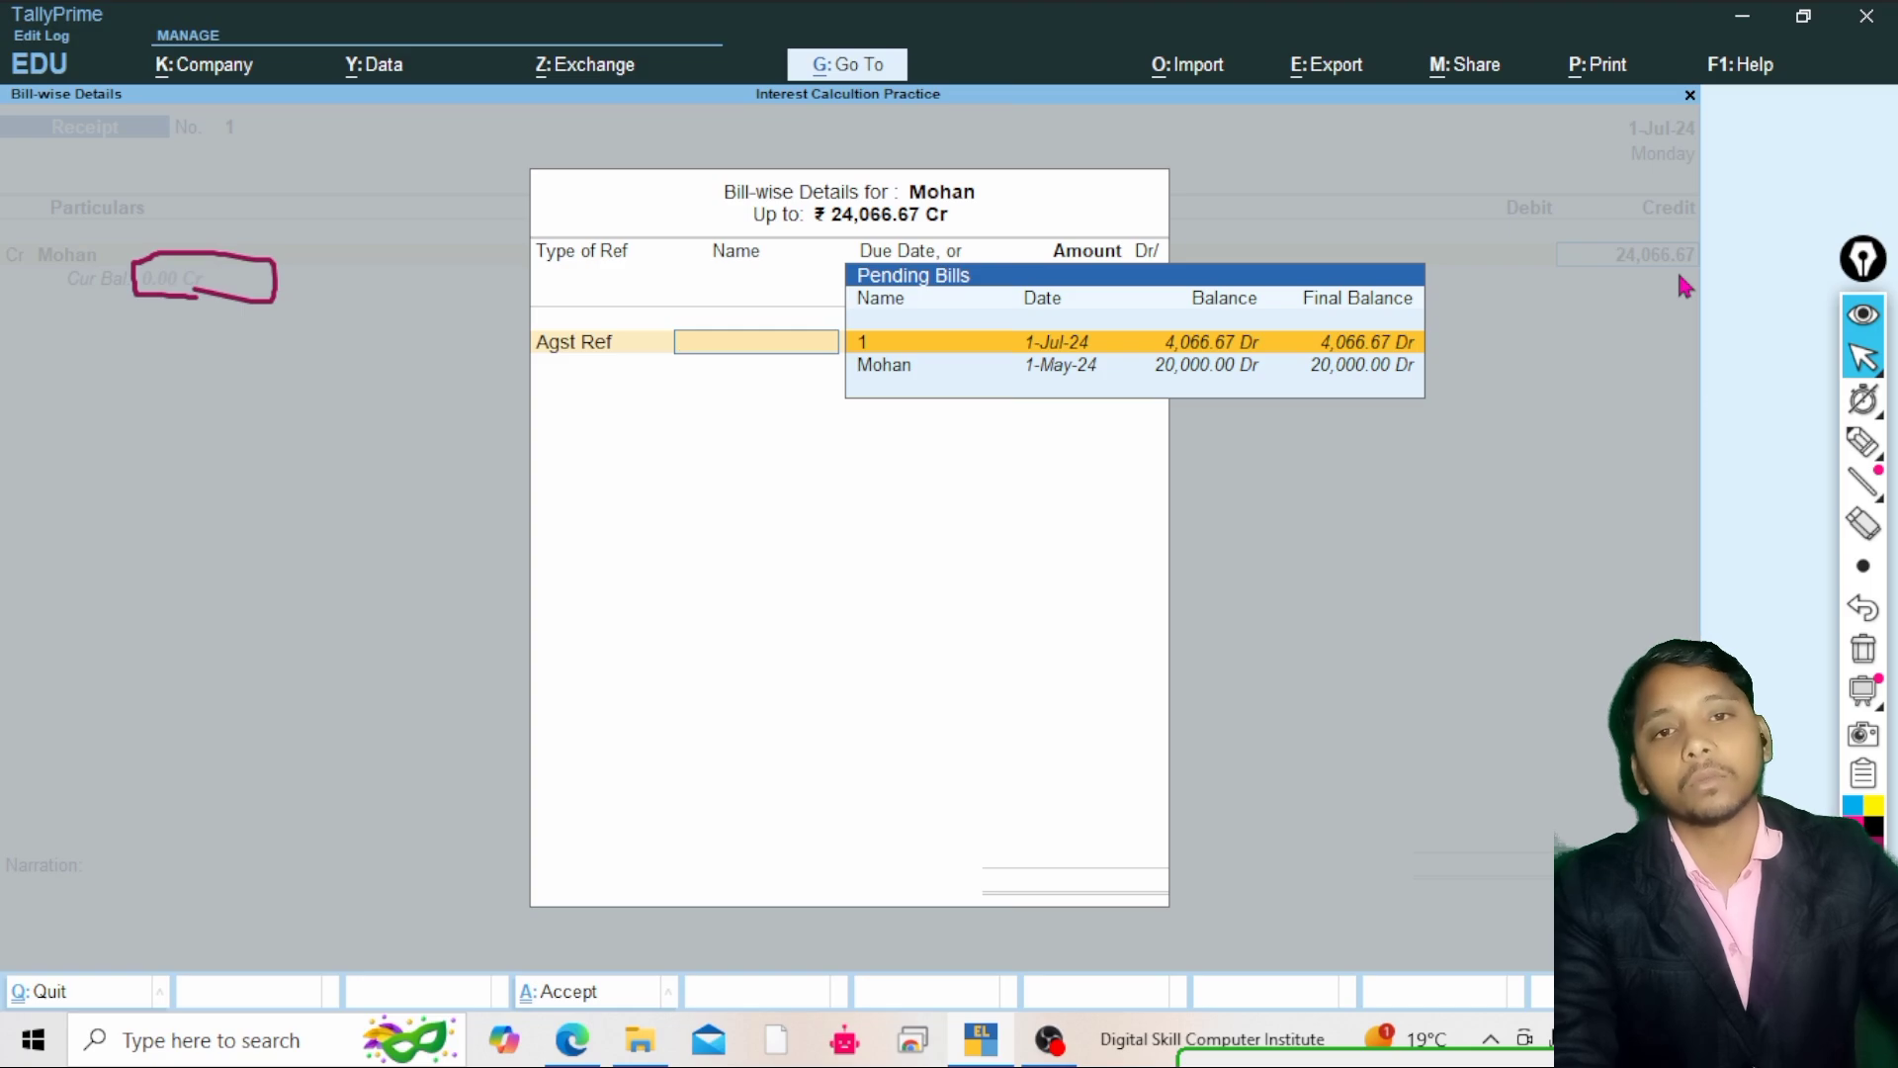
key("Return")
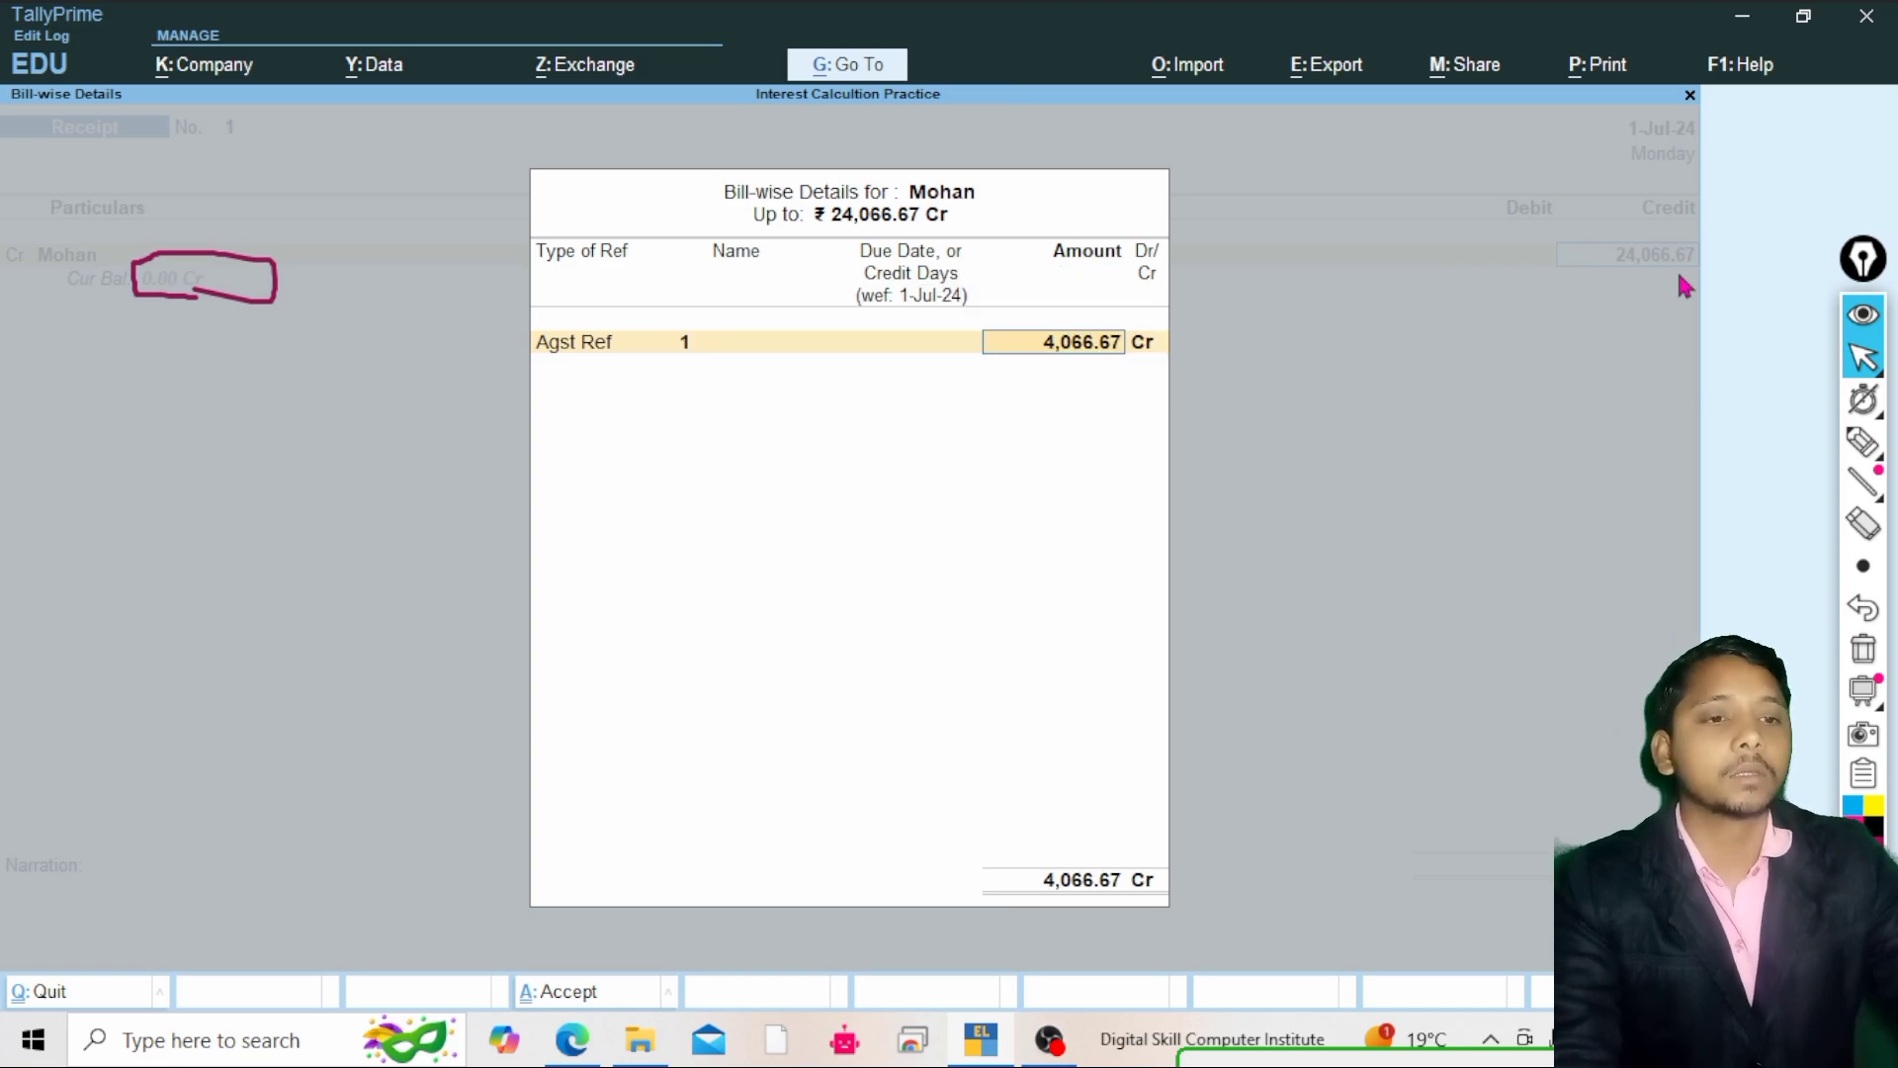
key("Return")
key("Return")
key("Return")
key("Return")
key("Return")
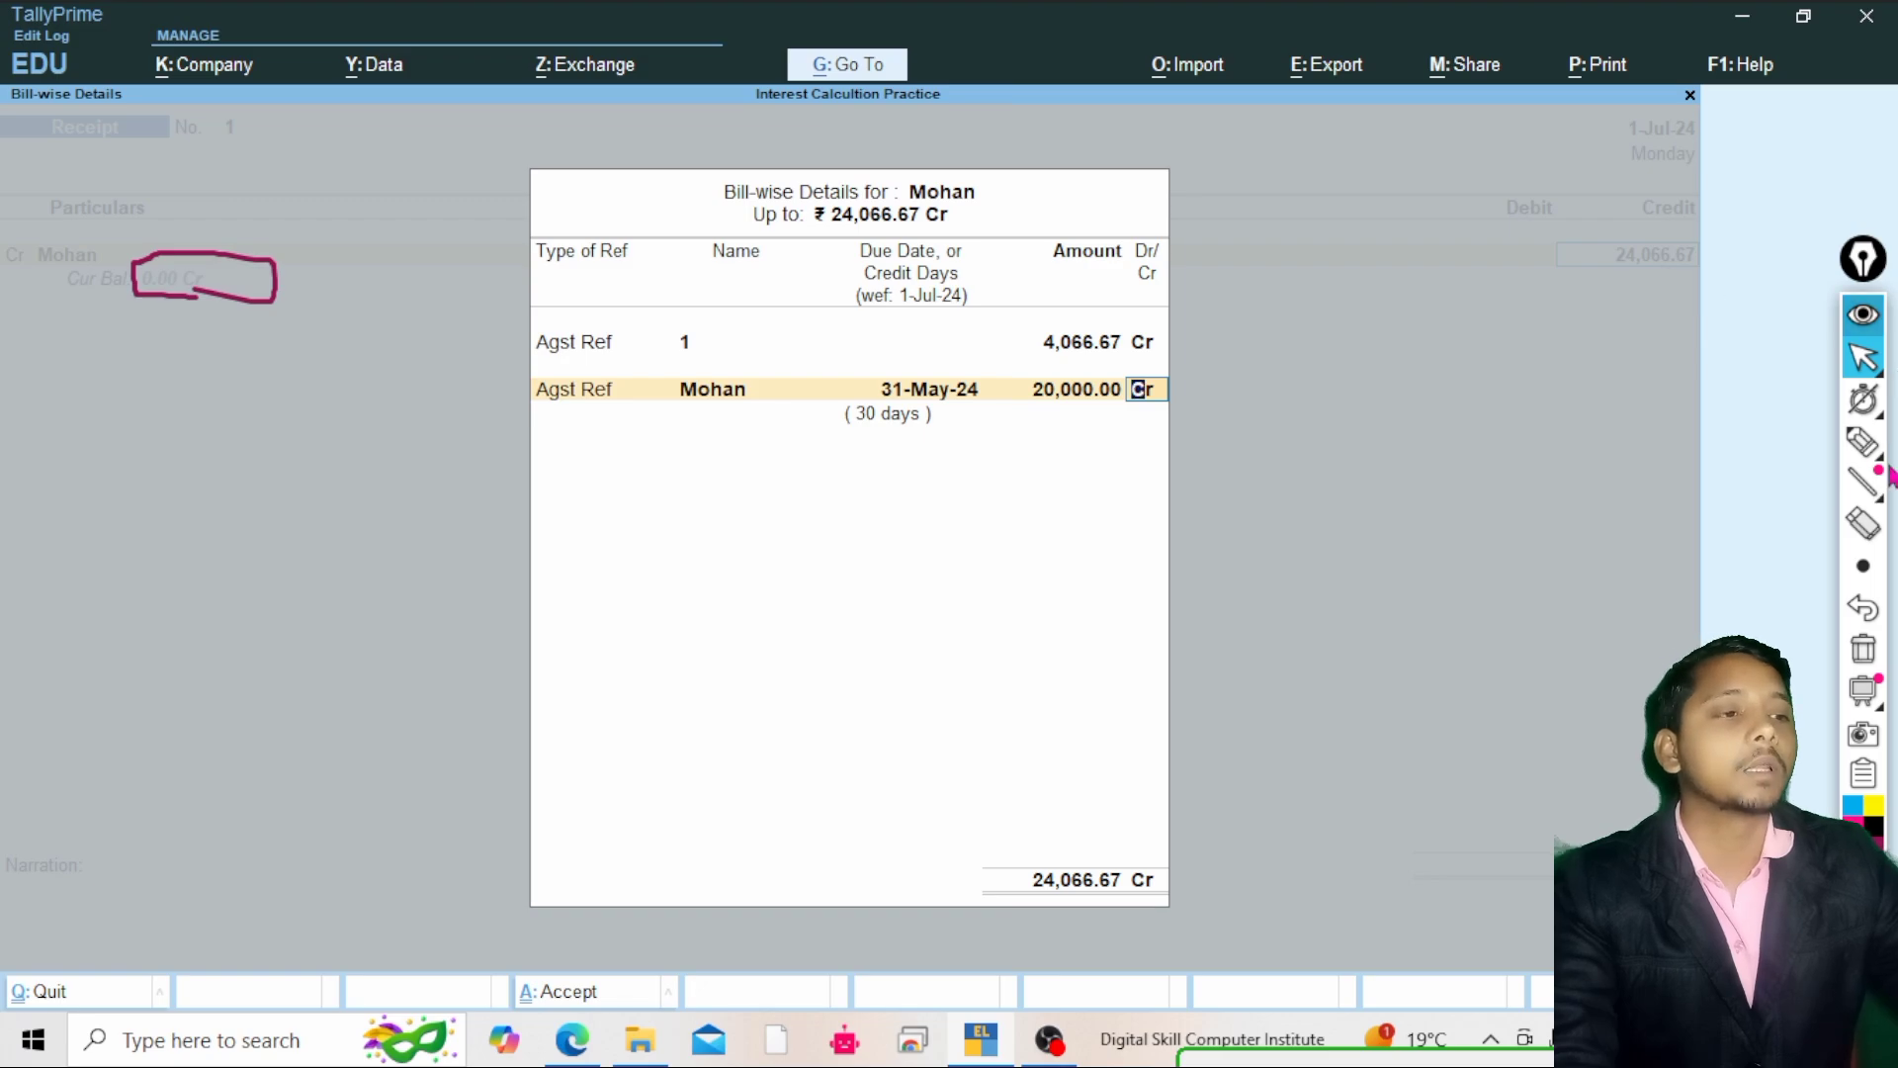
Close the bill-wise details and accept Cash as the debit ledger for 24,066.67
left_click(1863, 442)
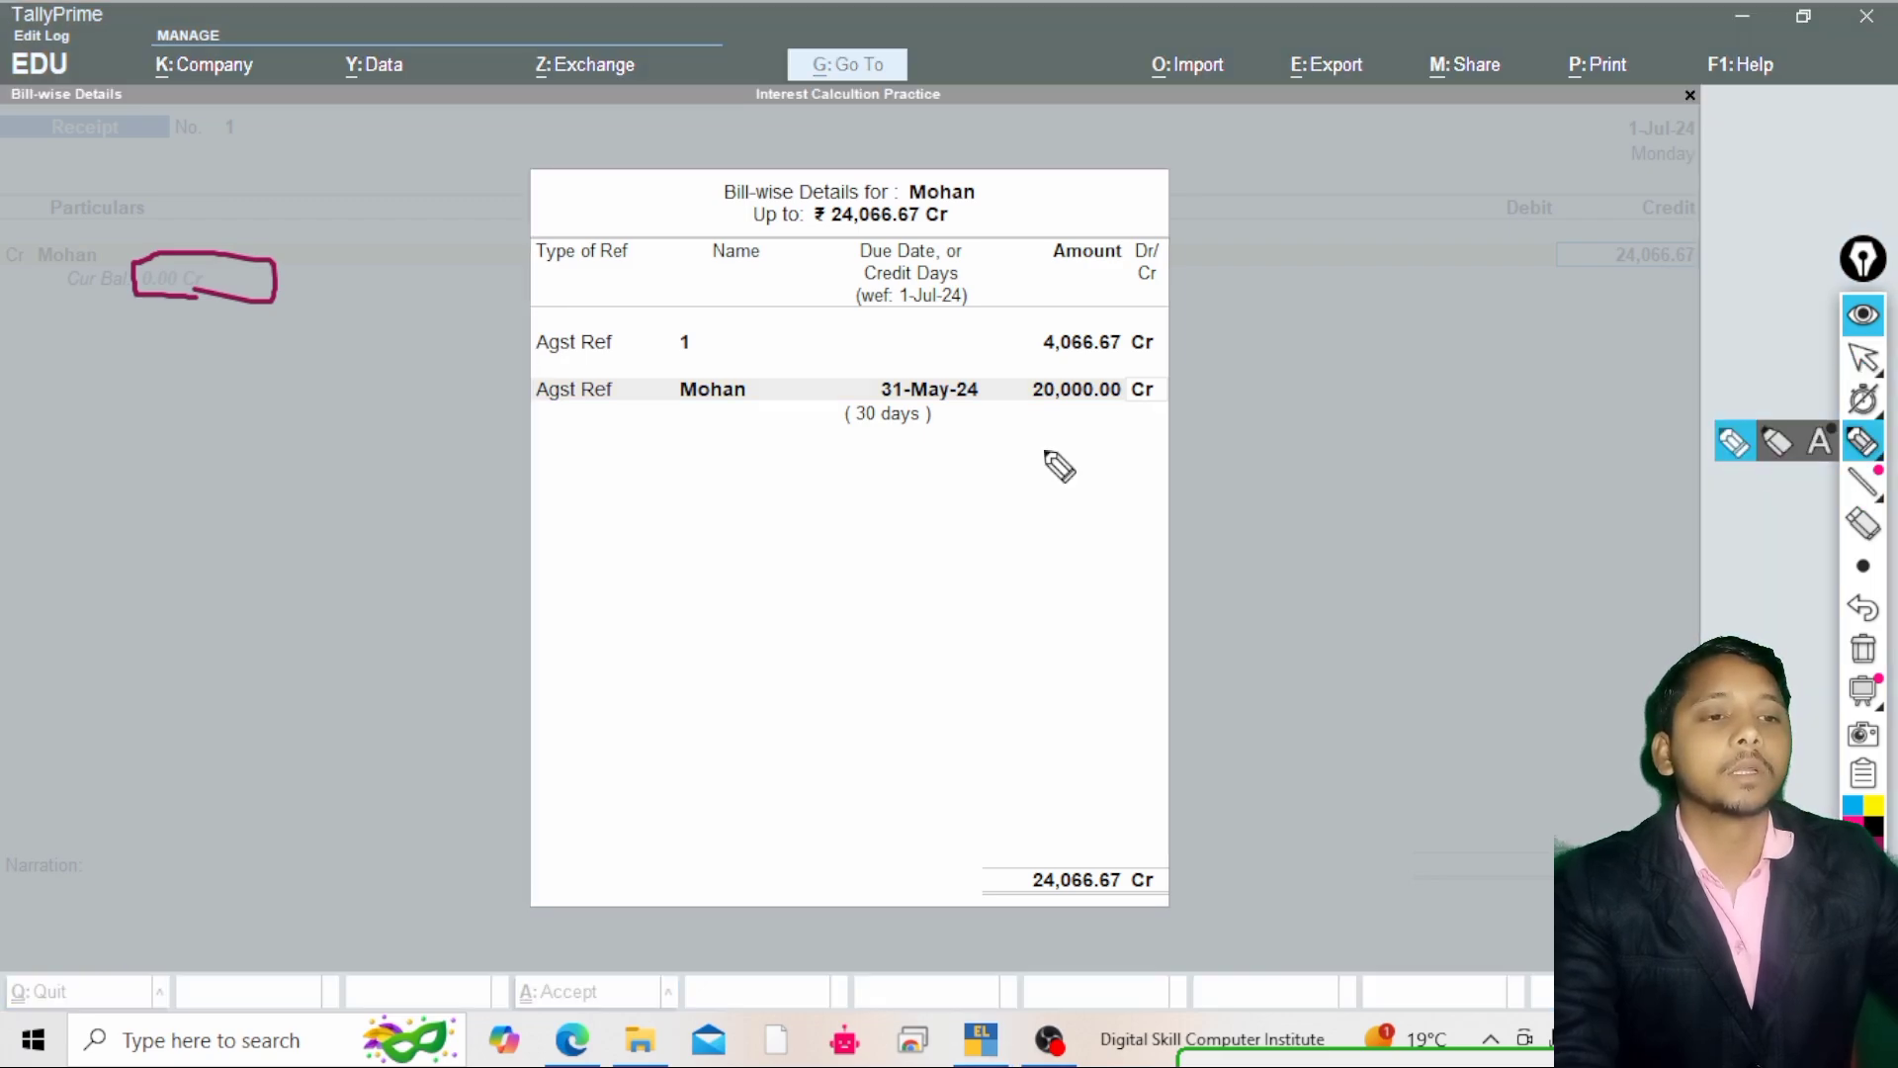
mouse_move(914, 404)
left_mouse_down()
mouse_move(919, 435)
mouse_move(900, 401)
mouse_move(925, 405)
left_mouse_up()
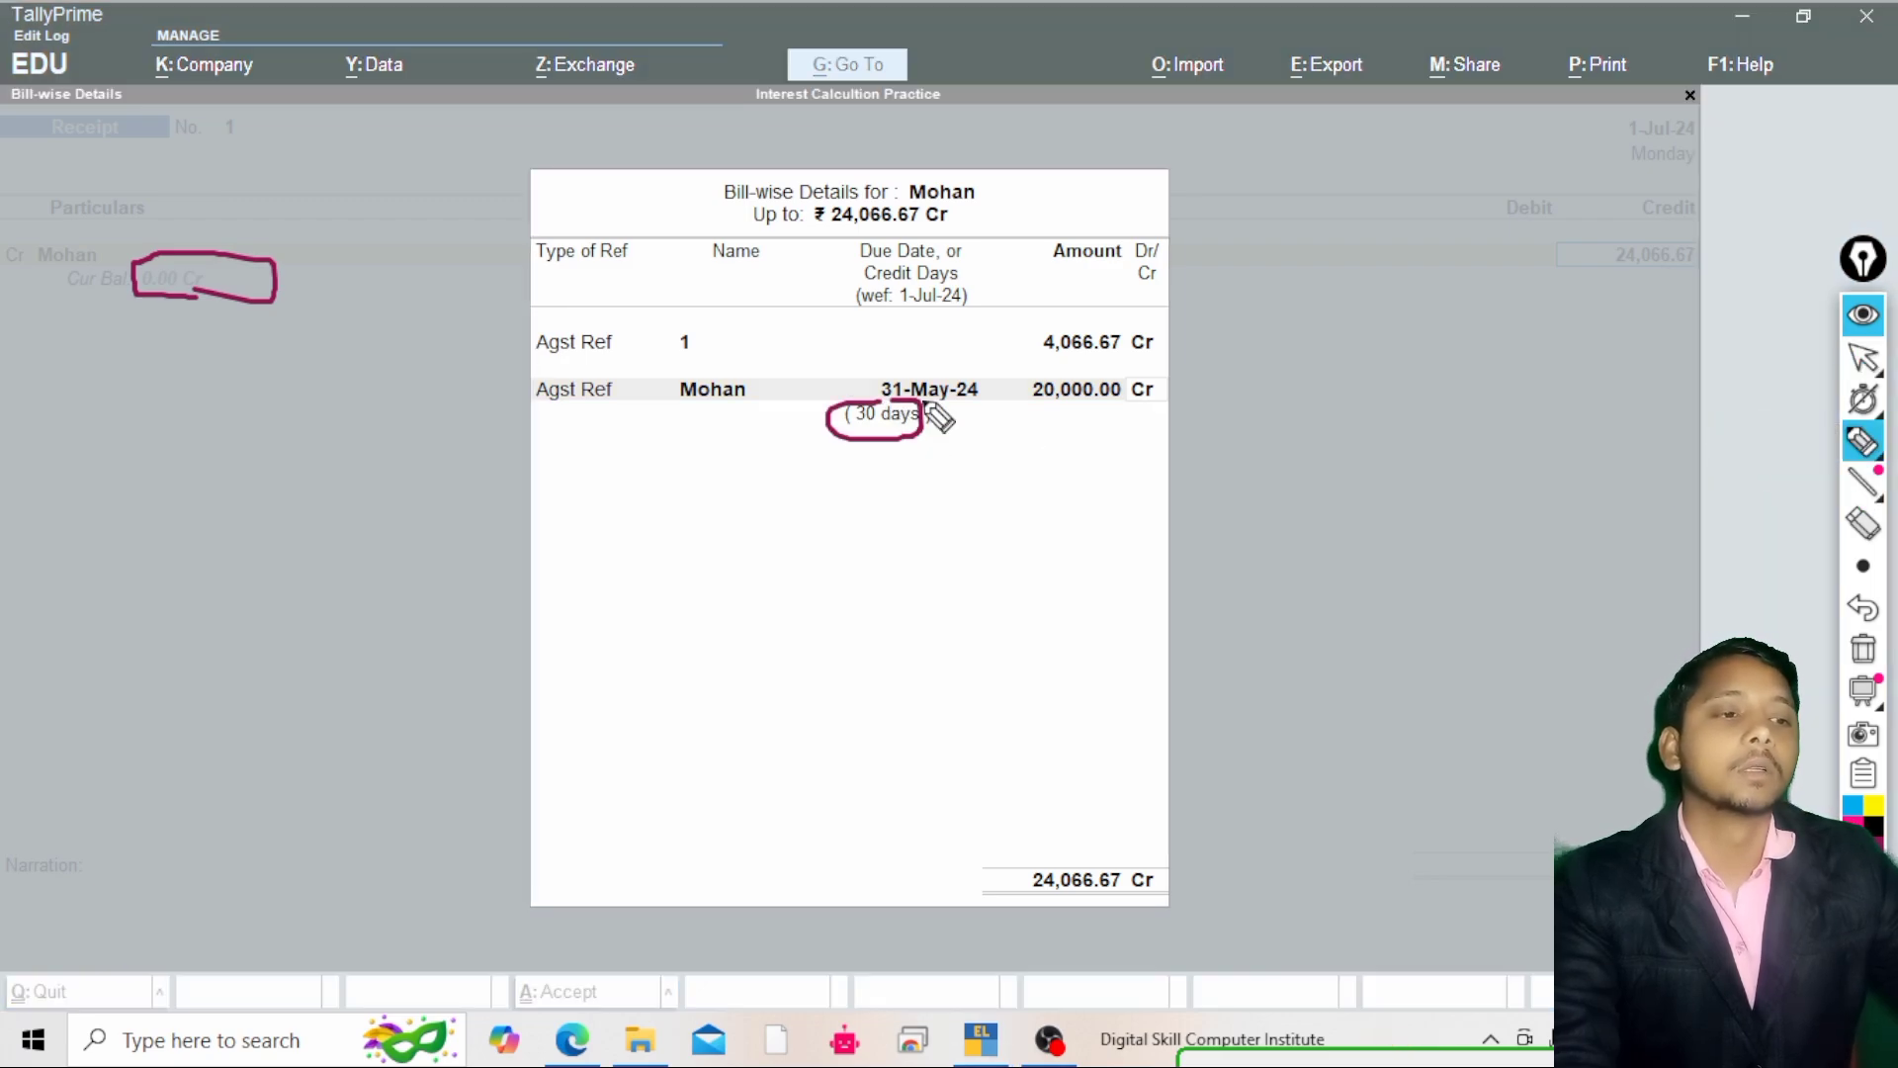
left_click(1863, 358)
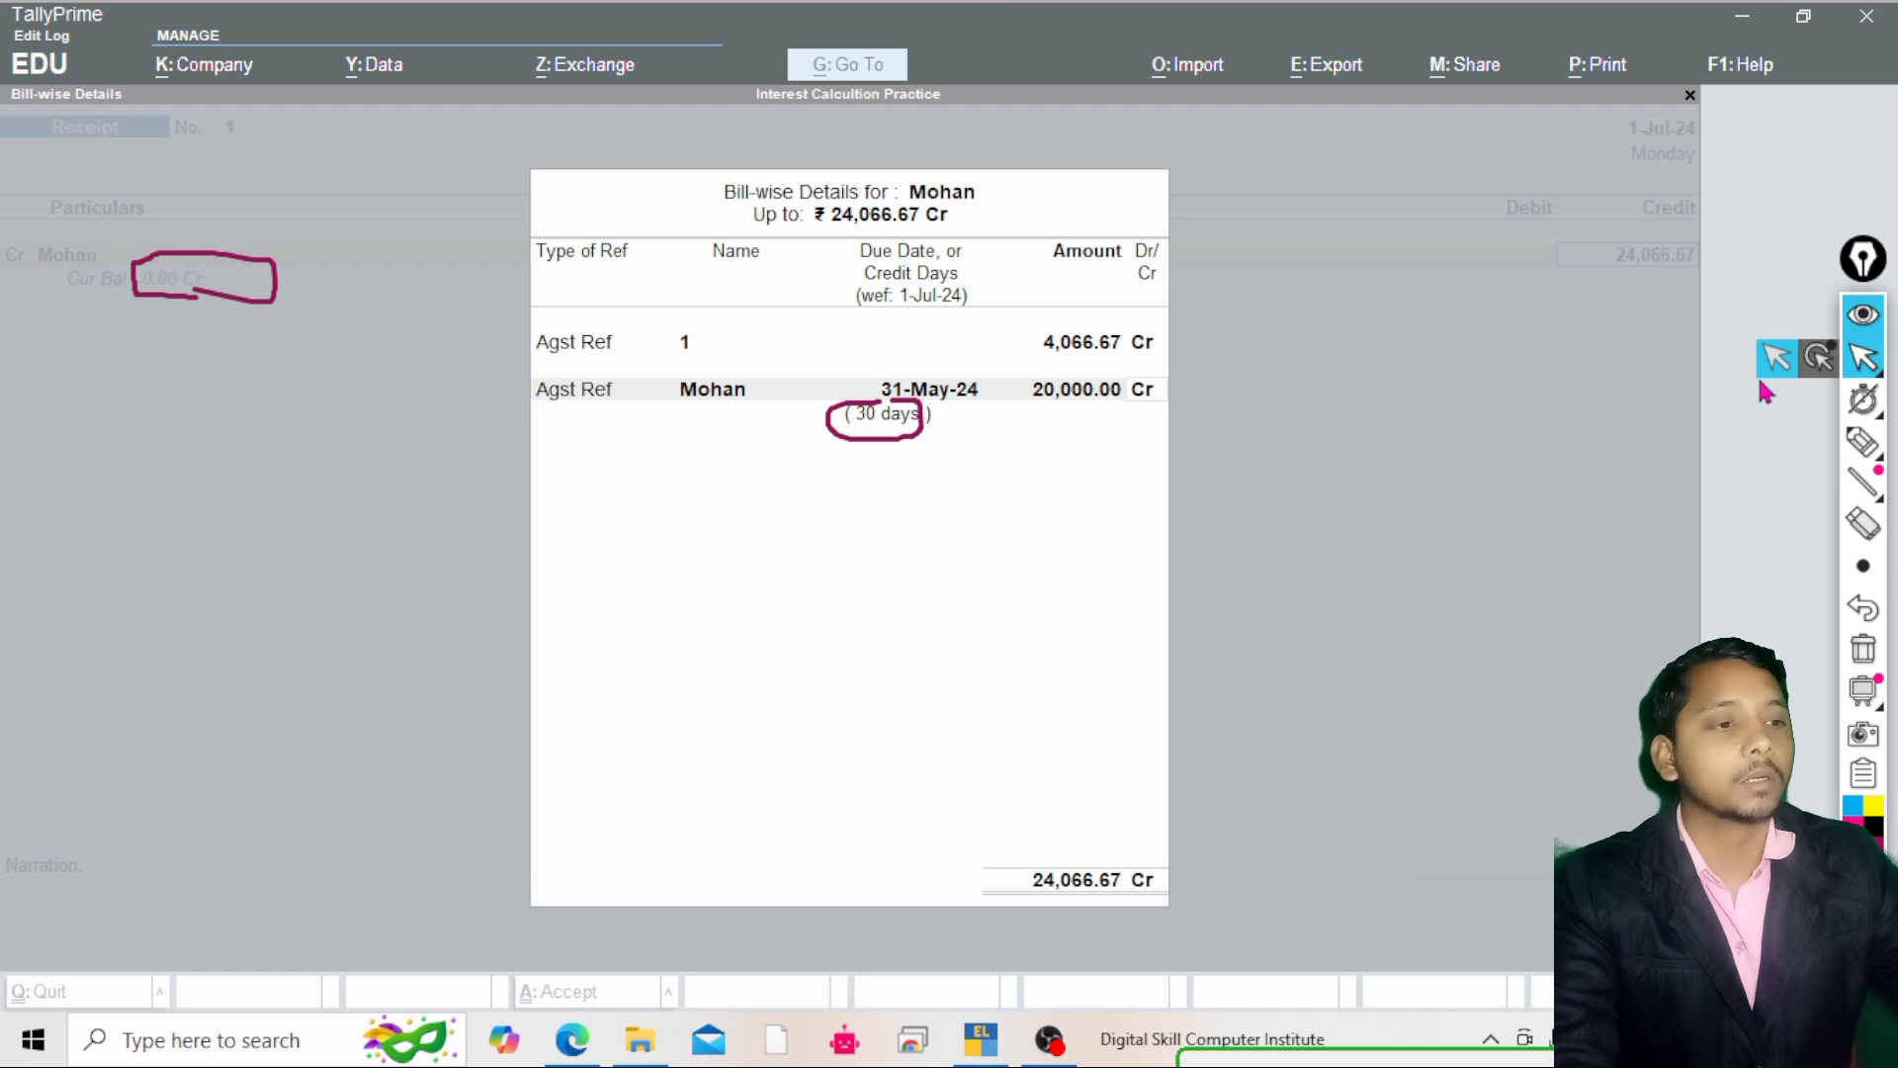
left_click(1863, 652)
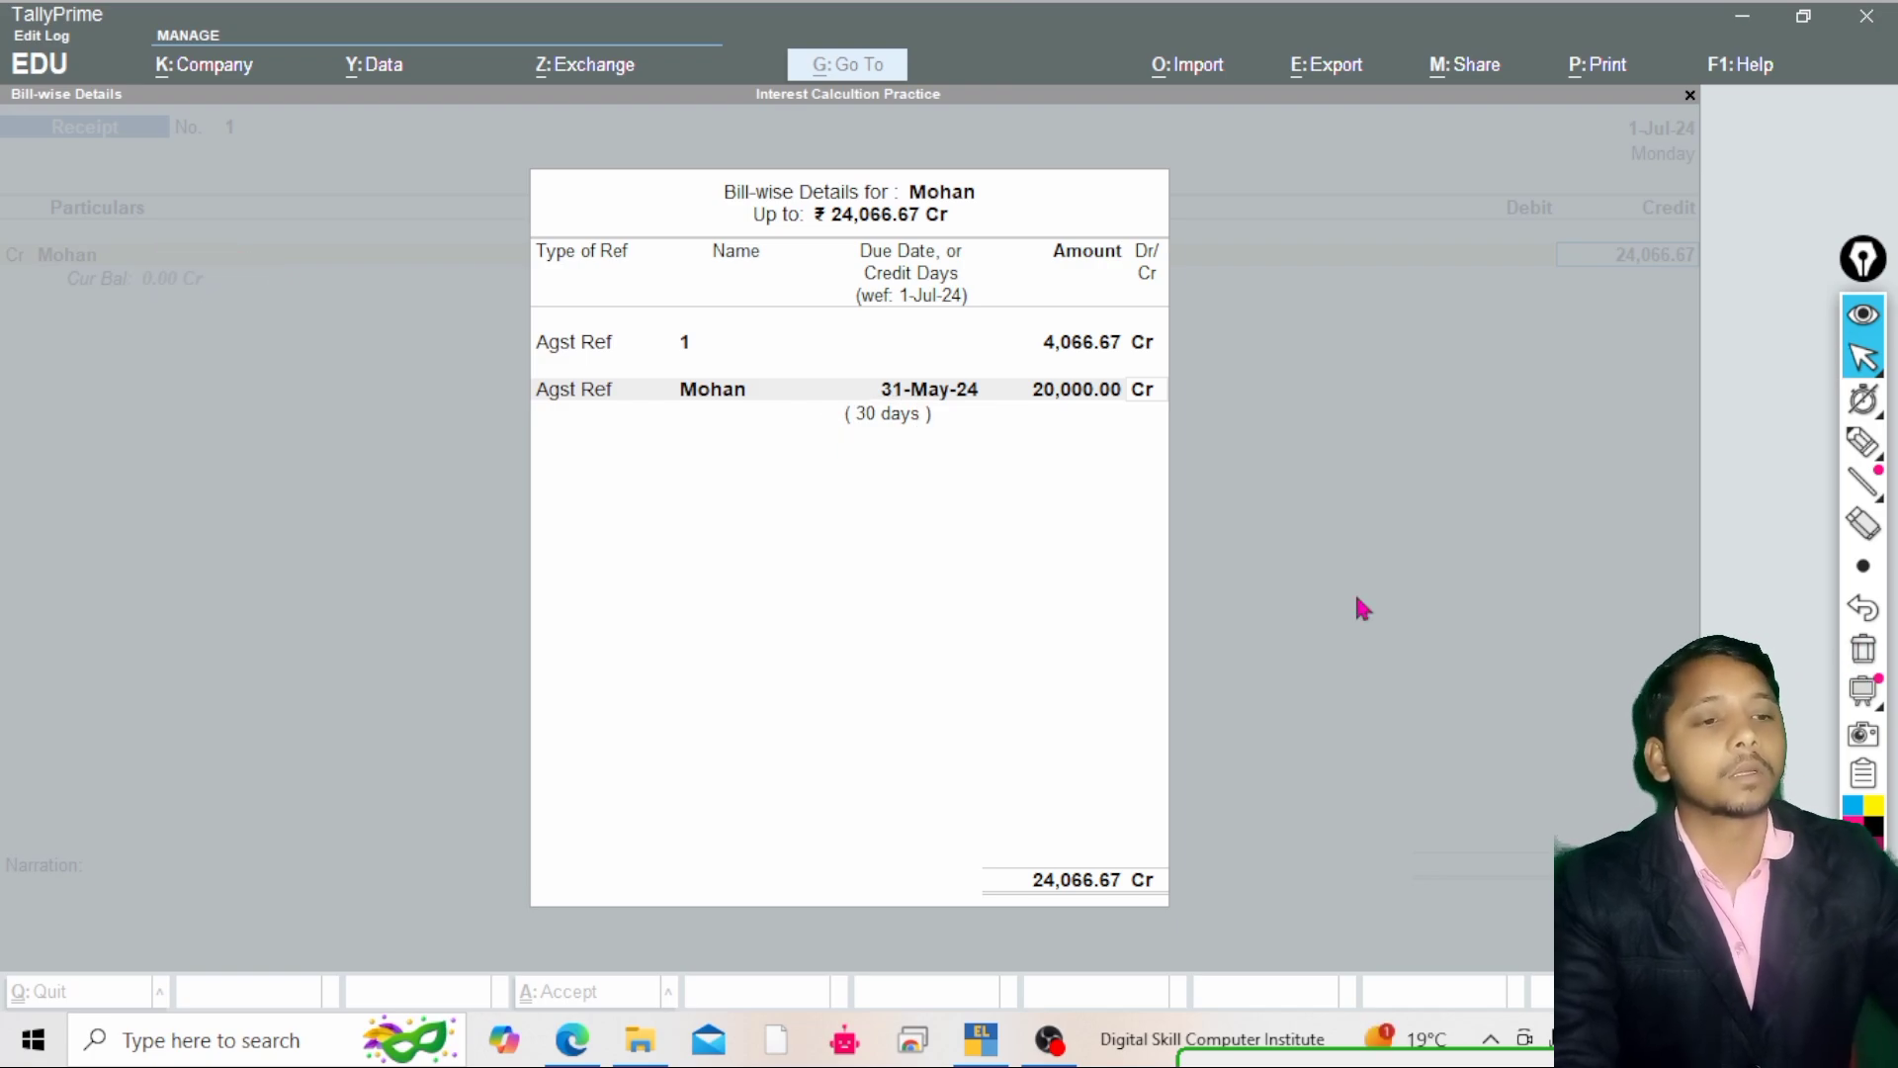
left_click(1420, 567)
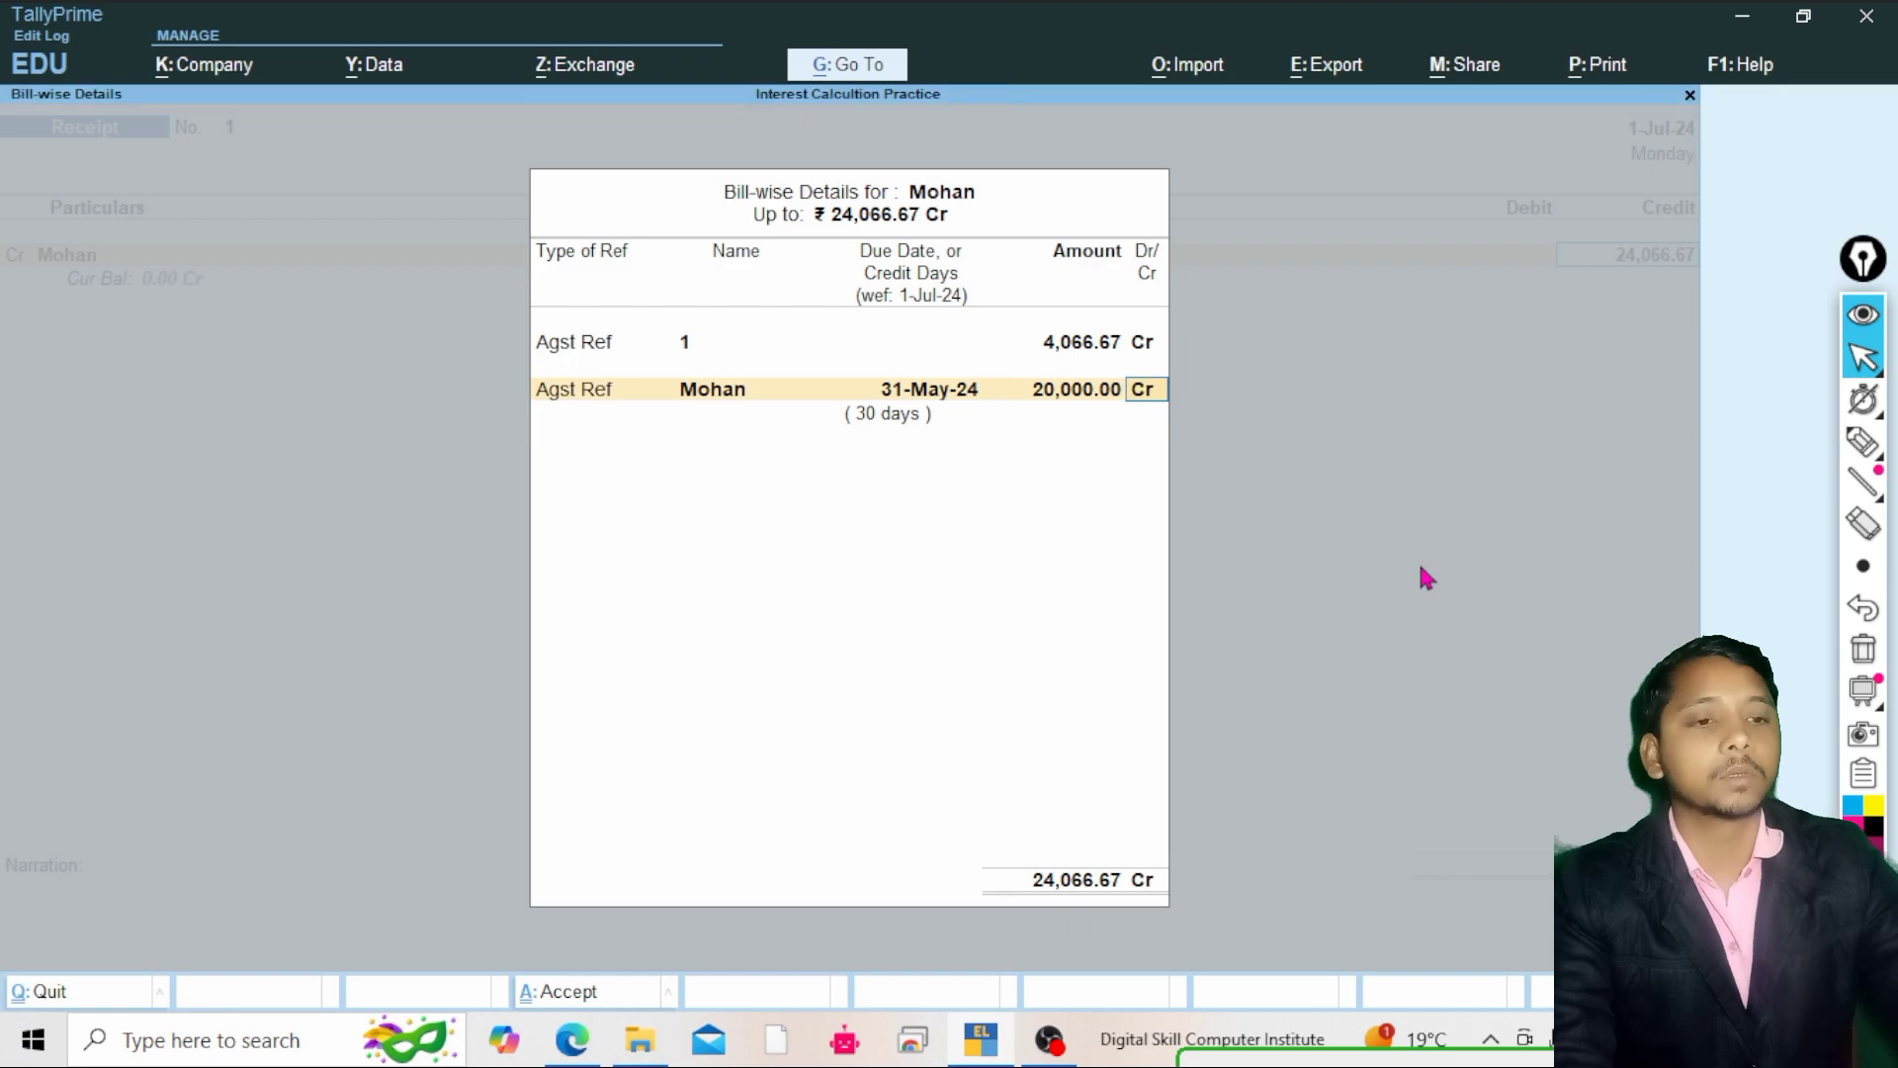
key("Return")
key("Return")
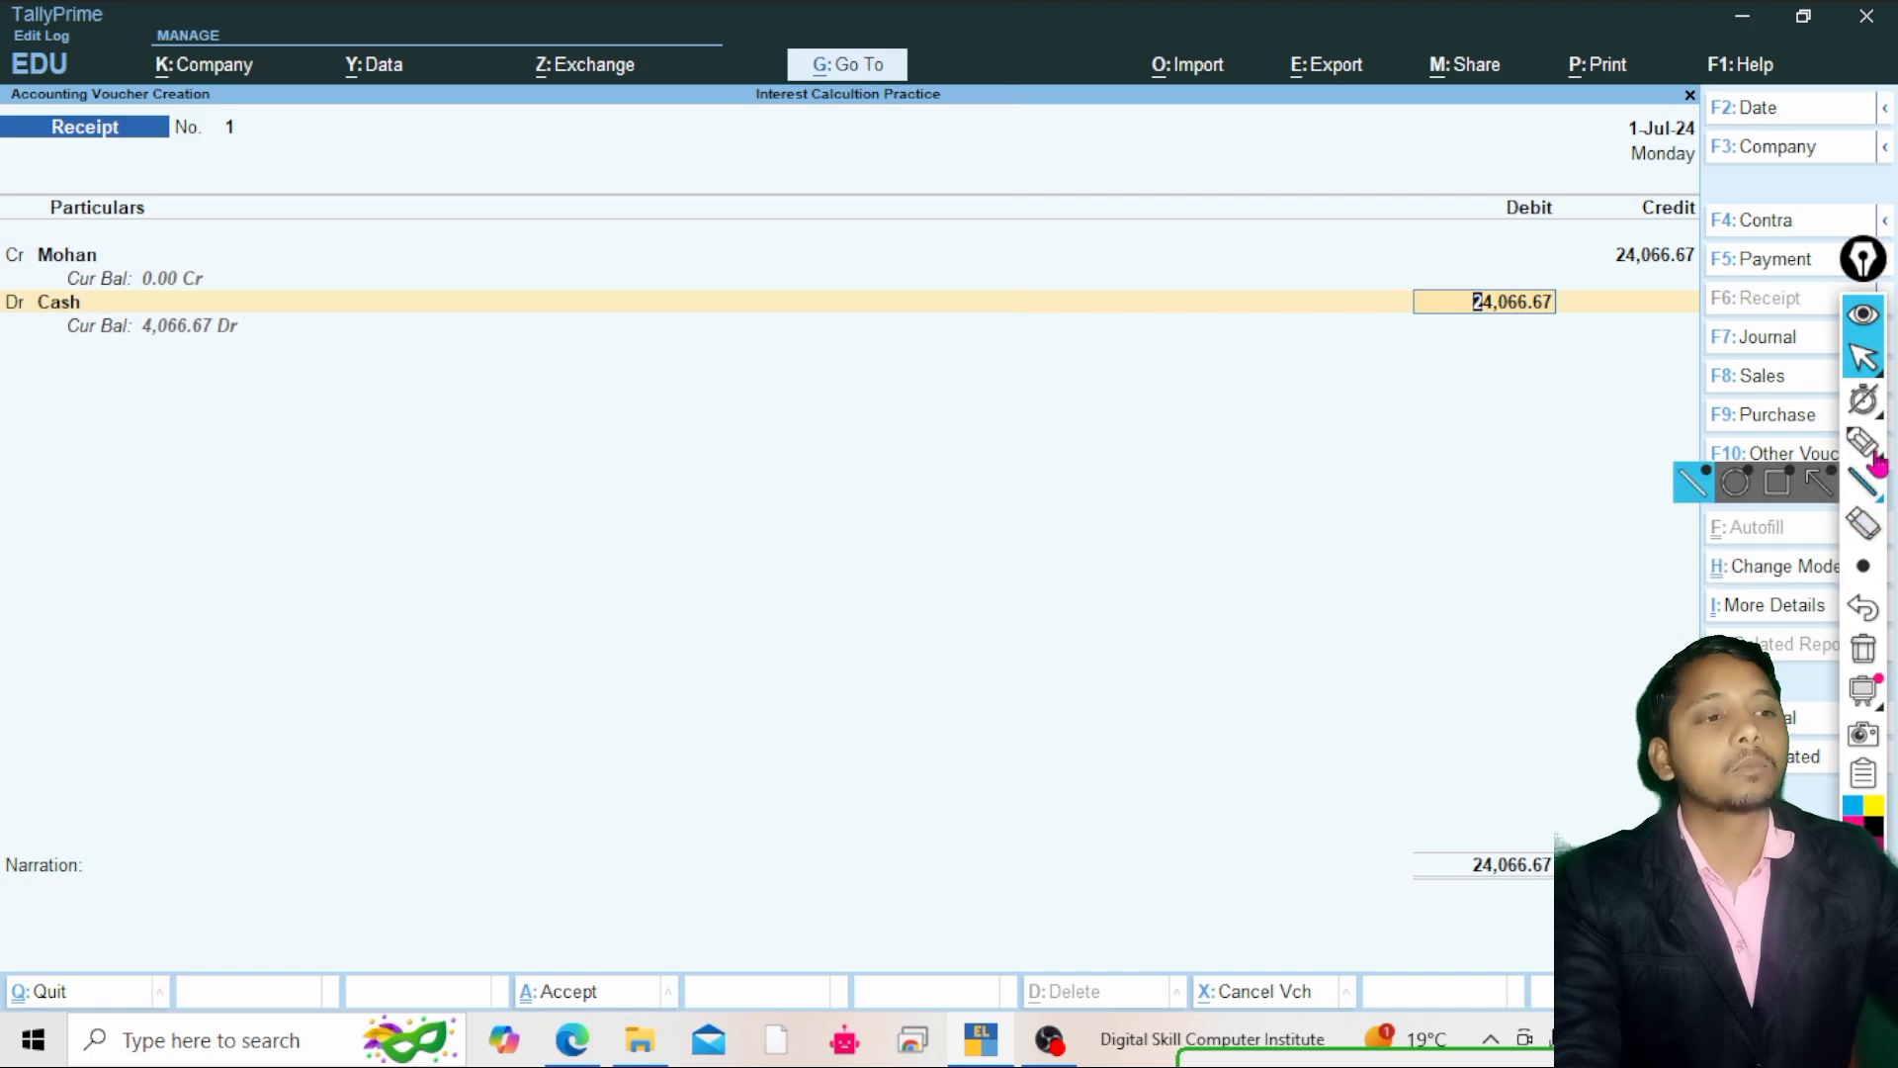
left_click(1864, 442)
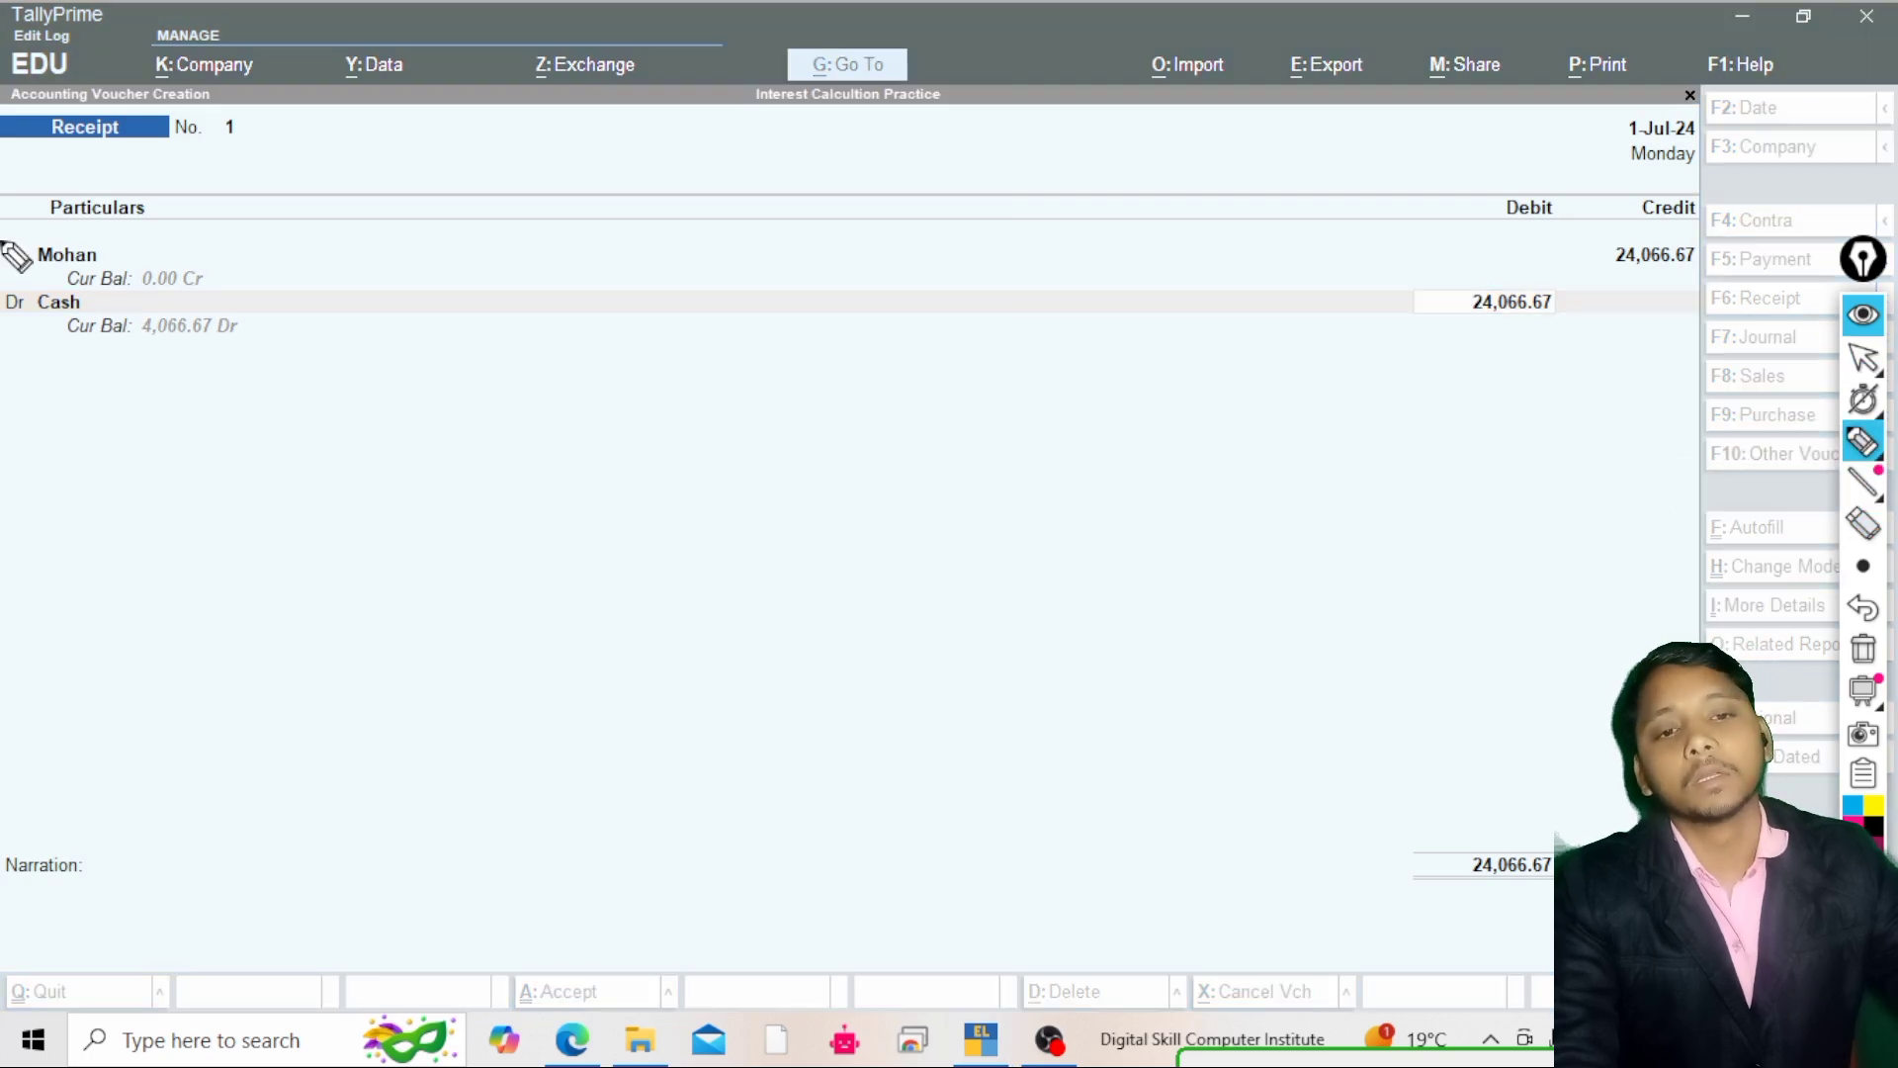
mouse_move(67, 279)
left_mouse_down()
mouse_move(148, 279)
mouse_move(23, 329)
mouse_move(29, 287)
left_mouse_up()
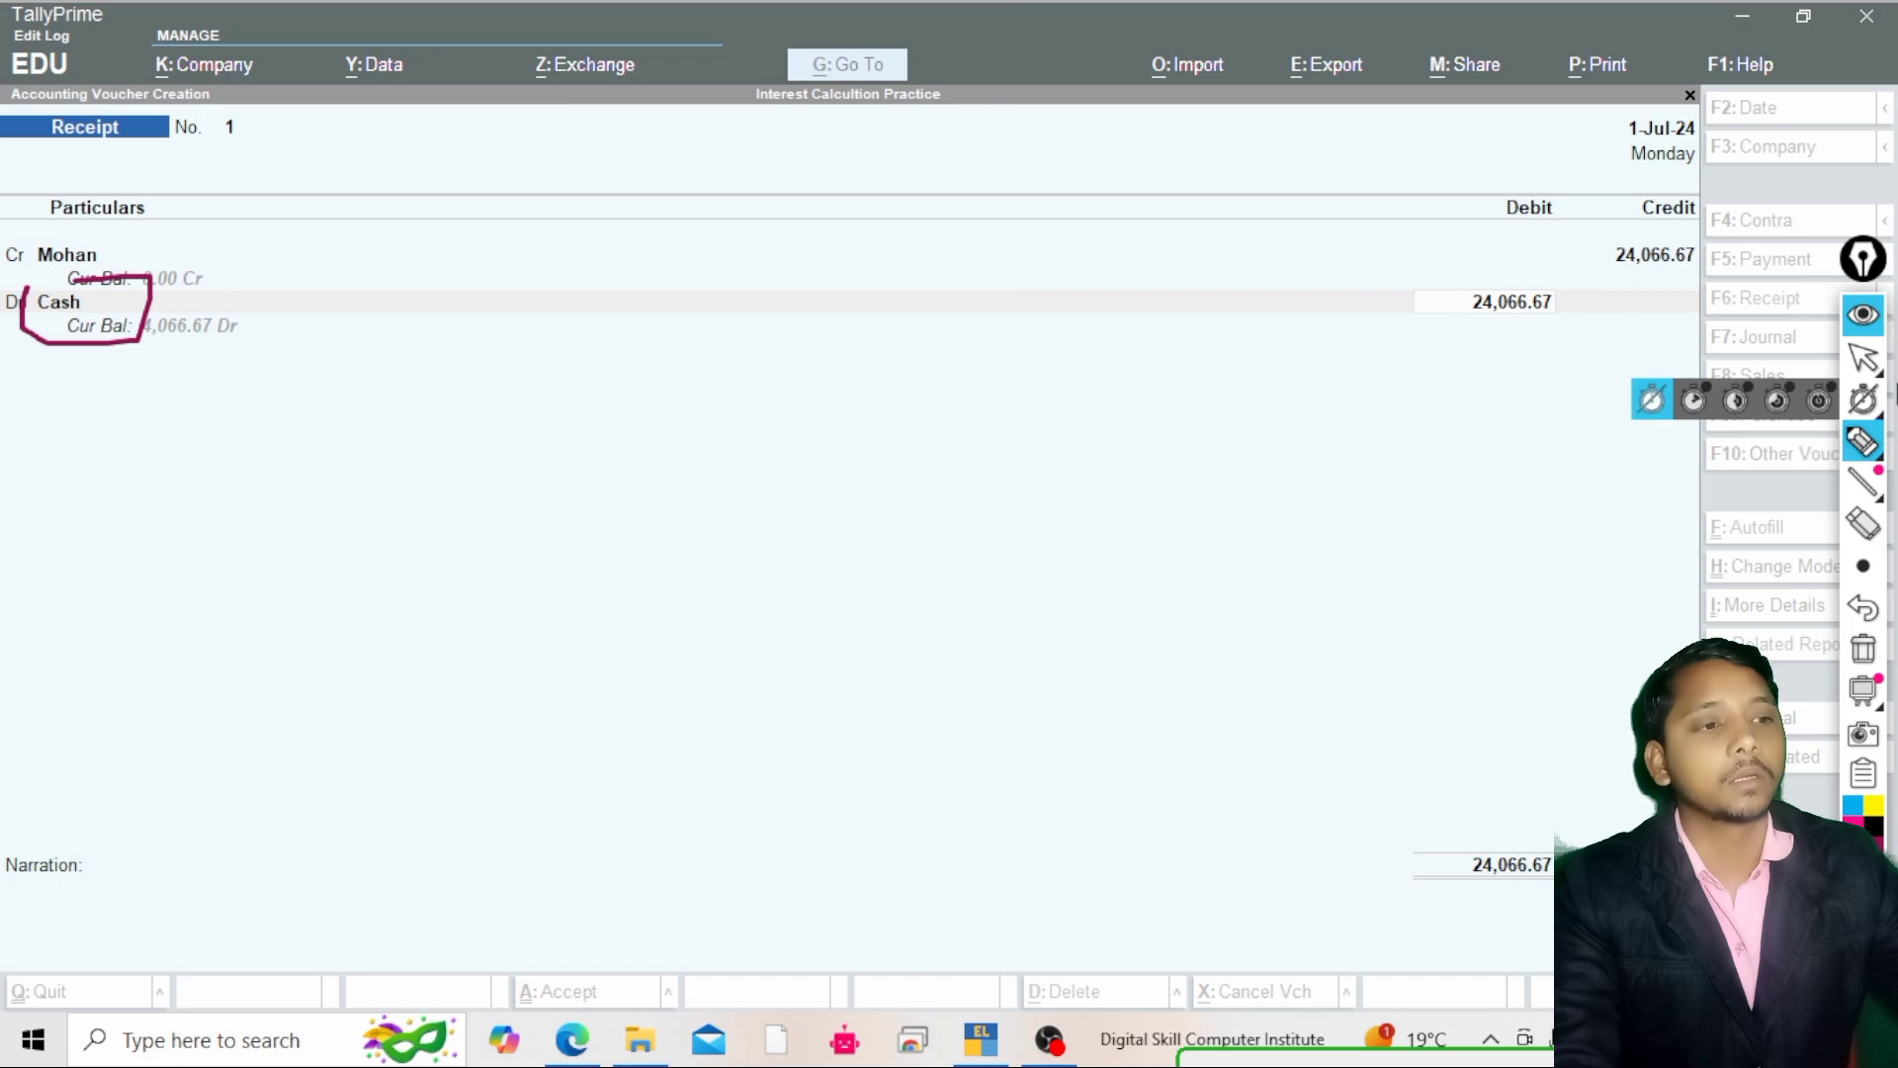
Switch the entry to a Journal voucher, keeping Mohan as the debited ledger
left_click(1863, 358)
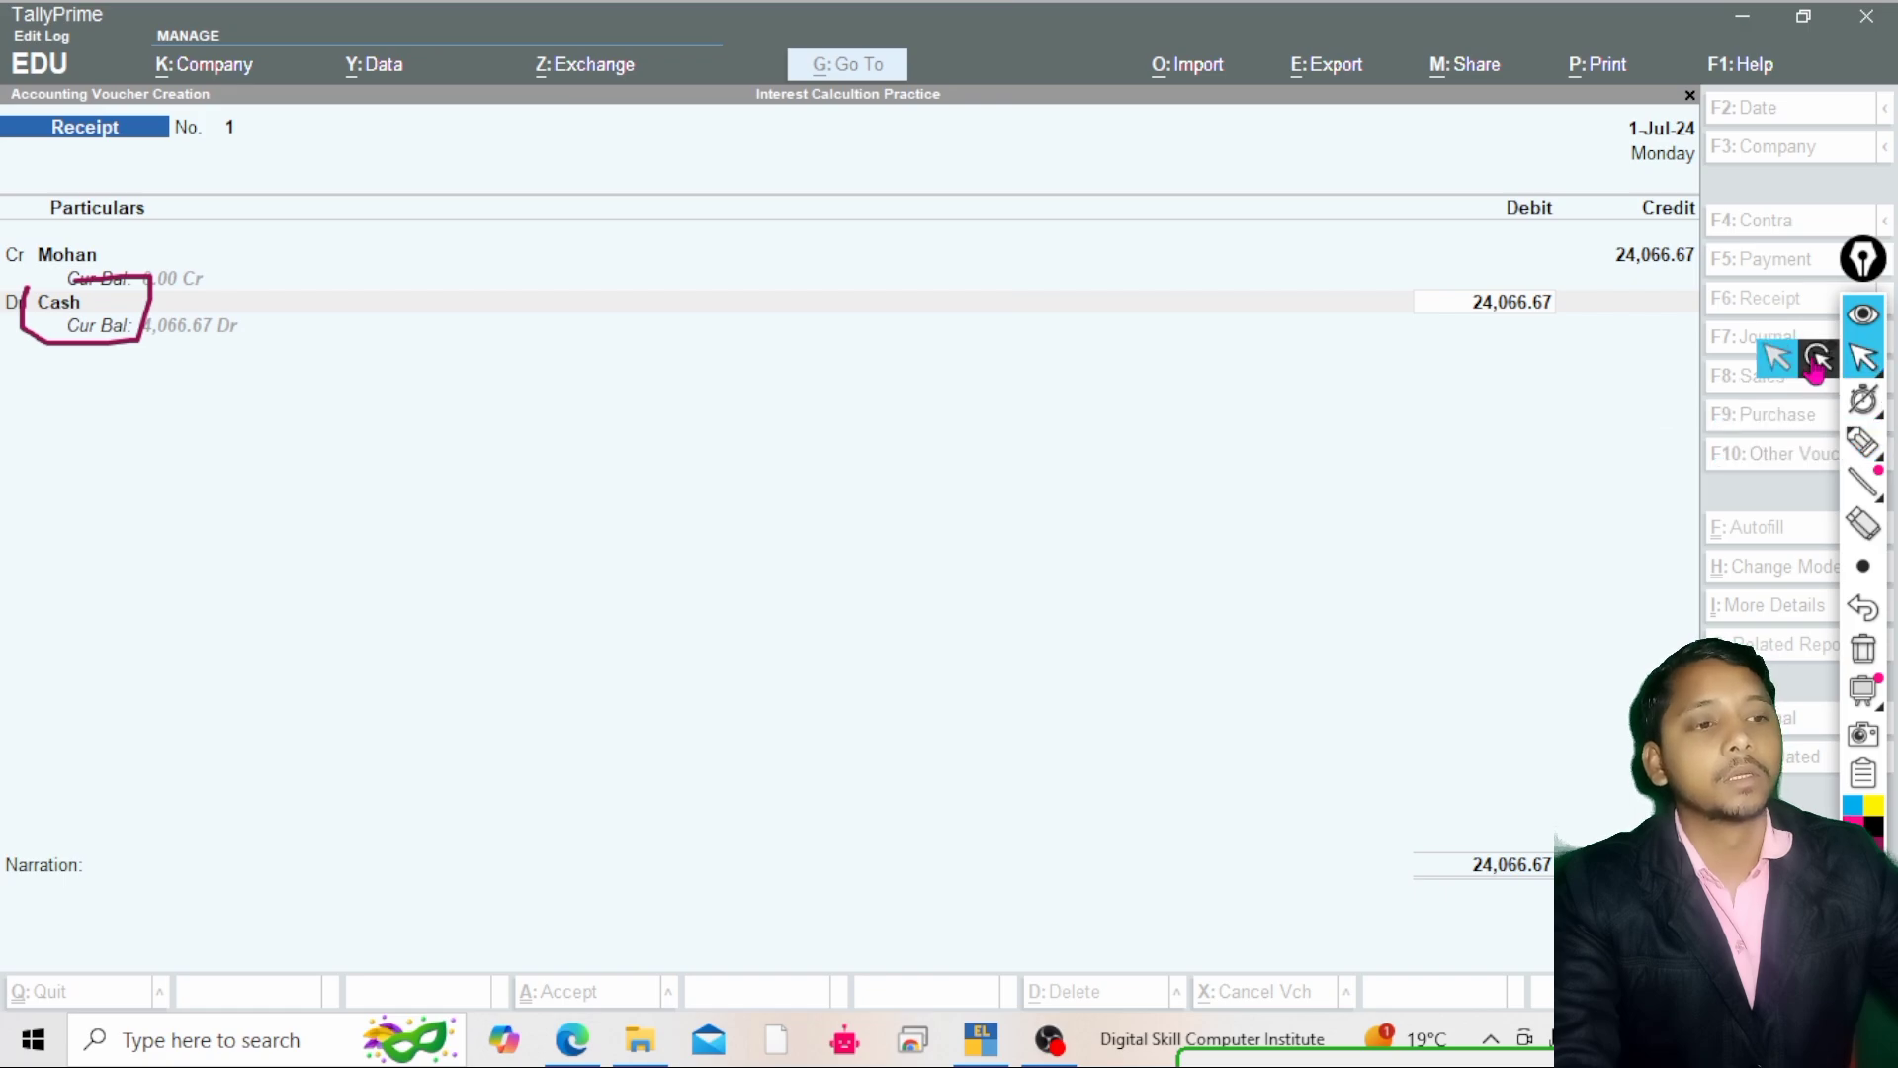
left_click(1752, 346)
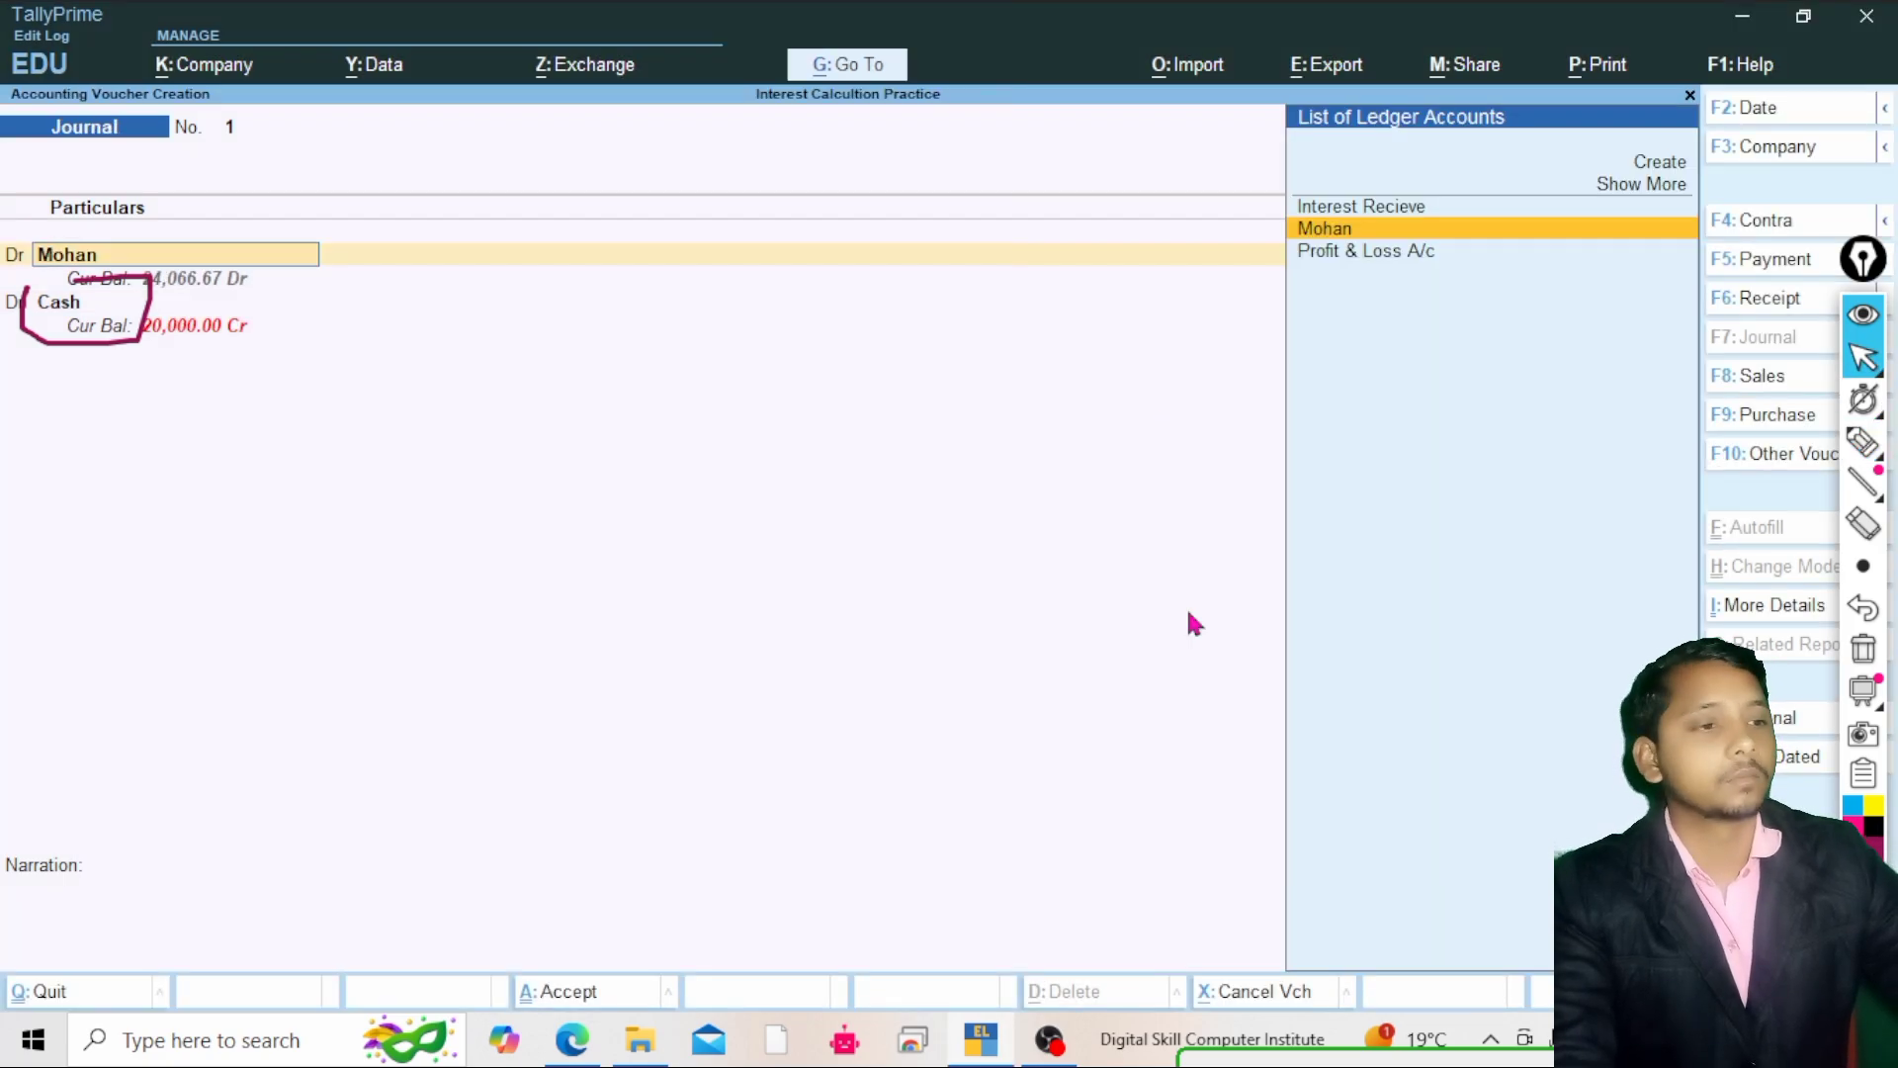
mouse_move(1863, 364)
left_click(1780, 375)
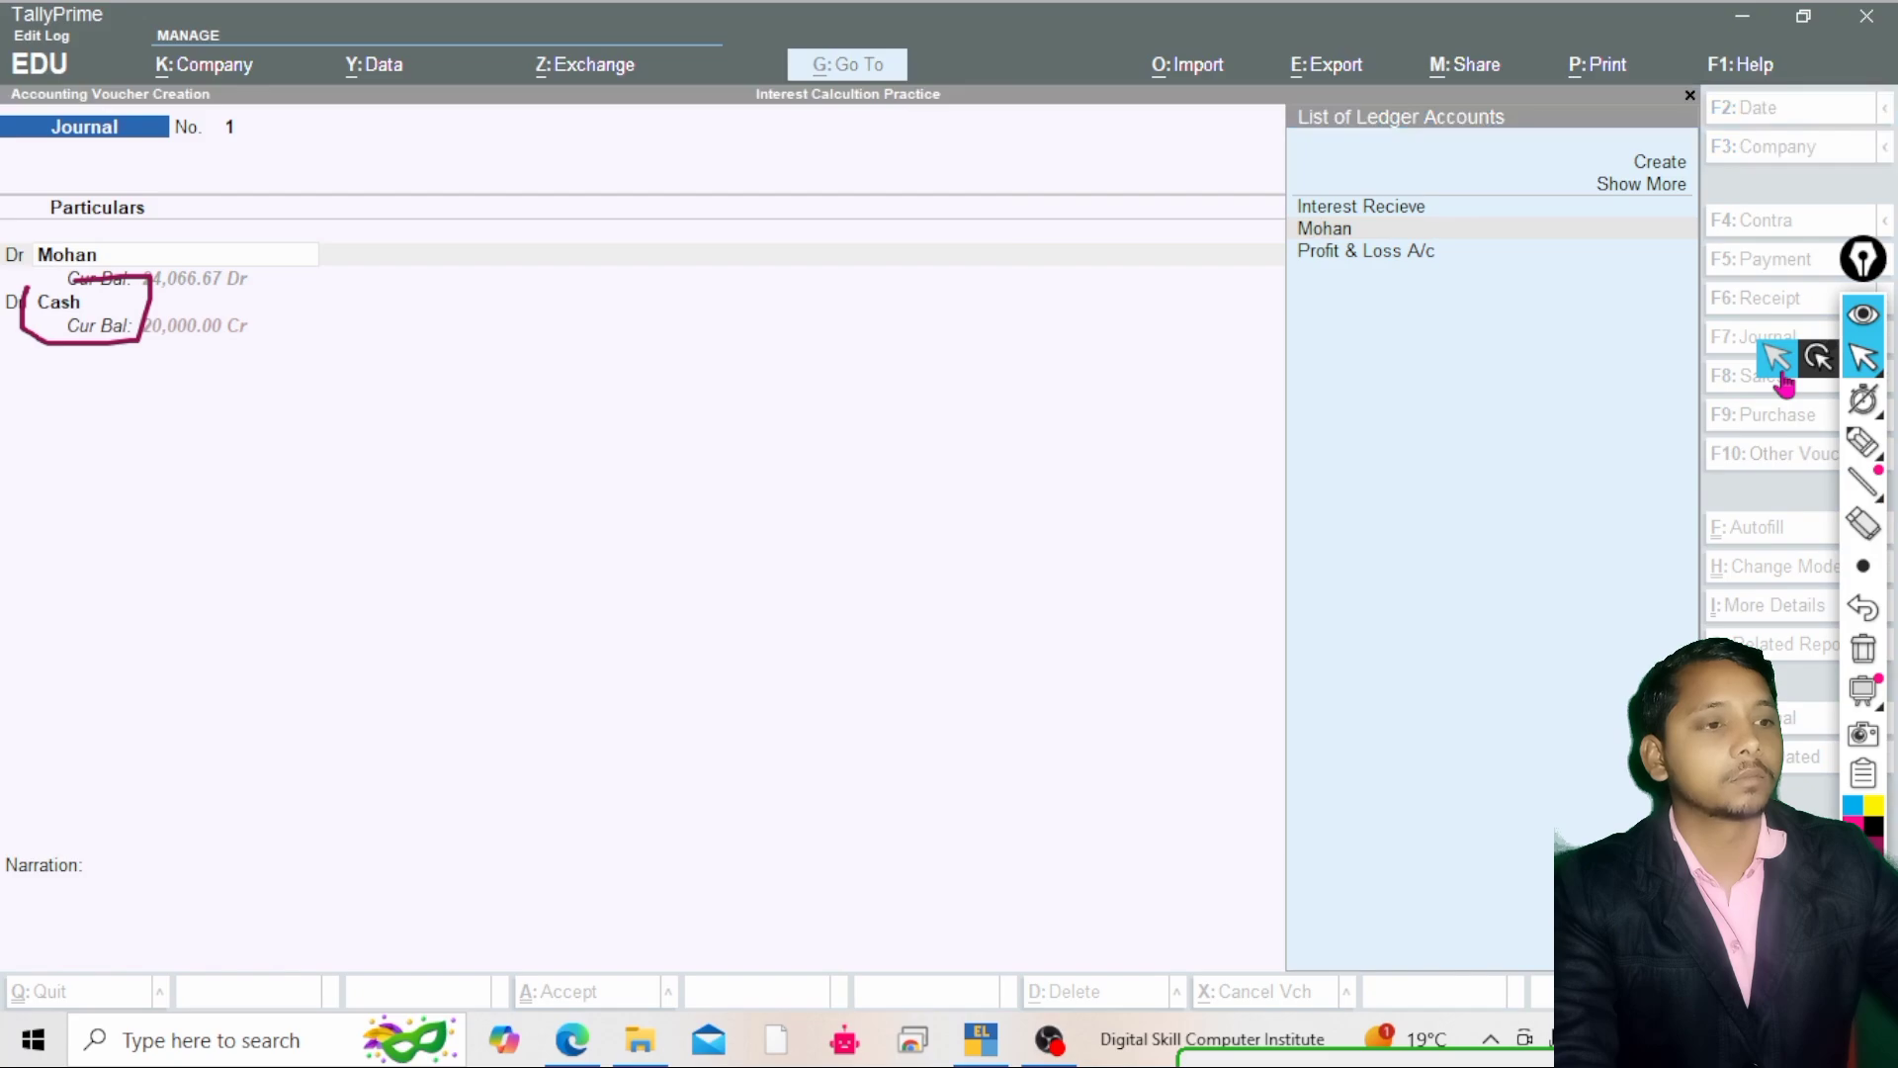
left_click(1394, 451)
key("Return")
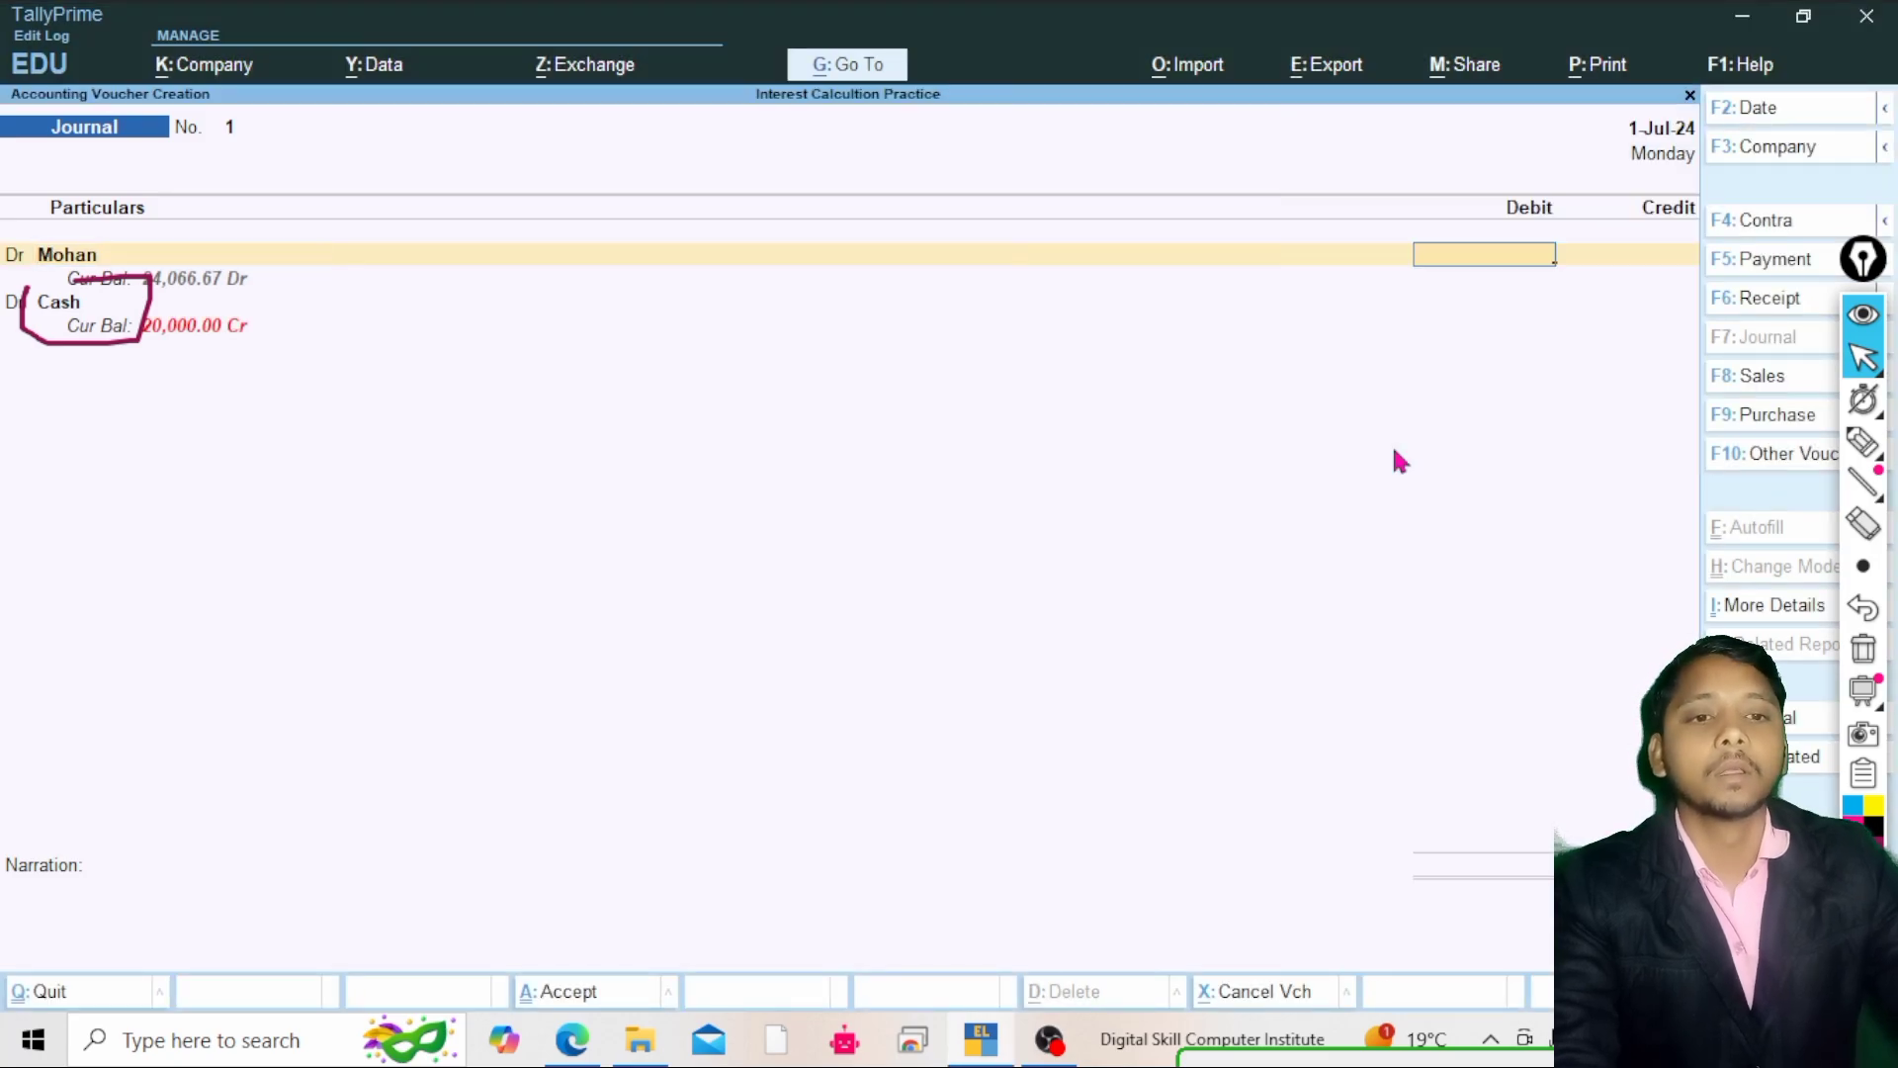
Enter 24066.67 as Mohan's debit amount in the Journal voucher
key("Return")
key("Return")
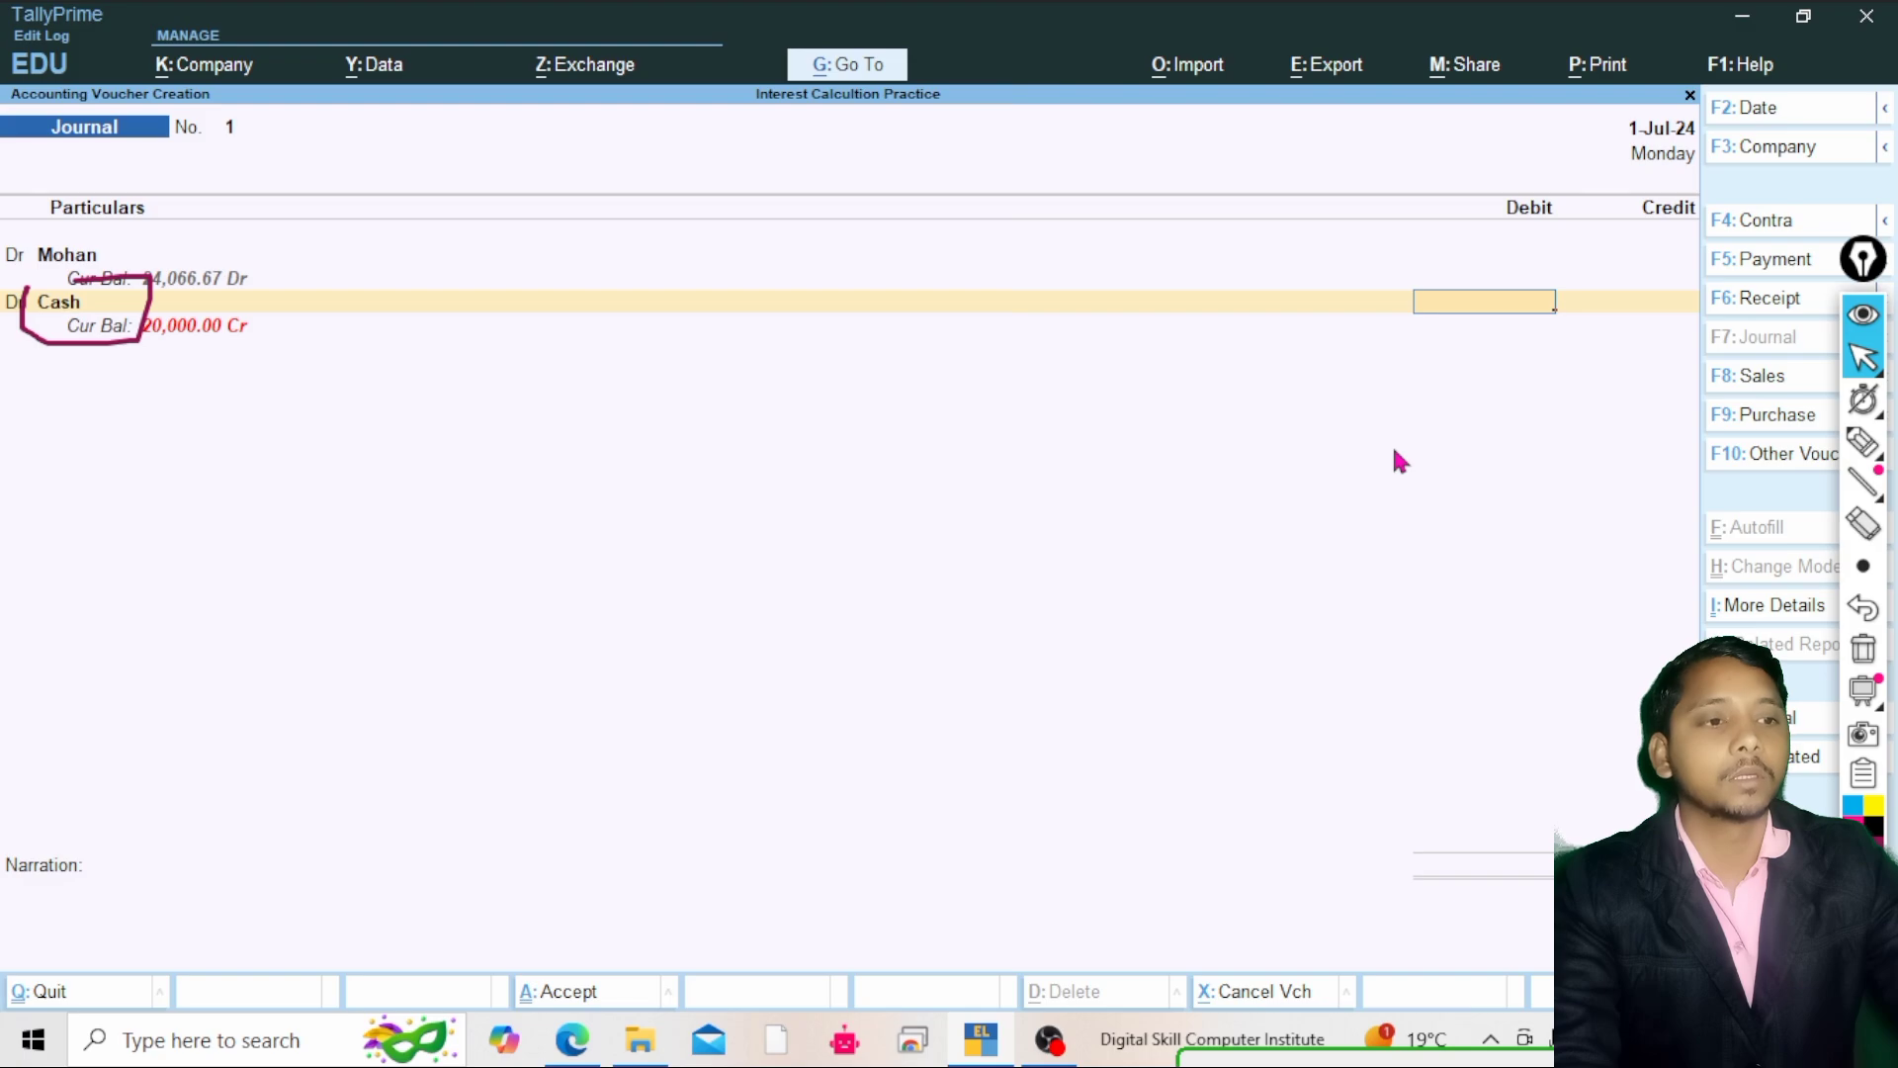
key("BackSpace")
key("BackSpace")
key("BackSpace")
key("BackSpace")
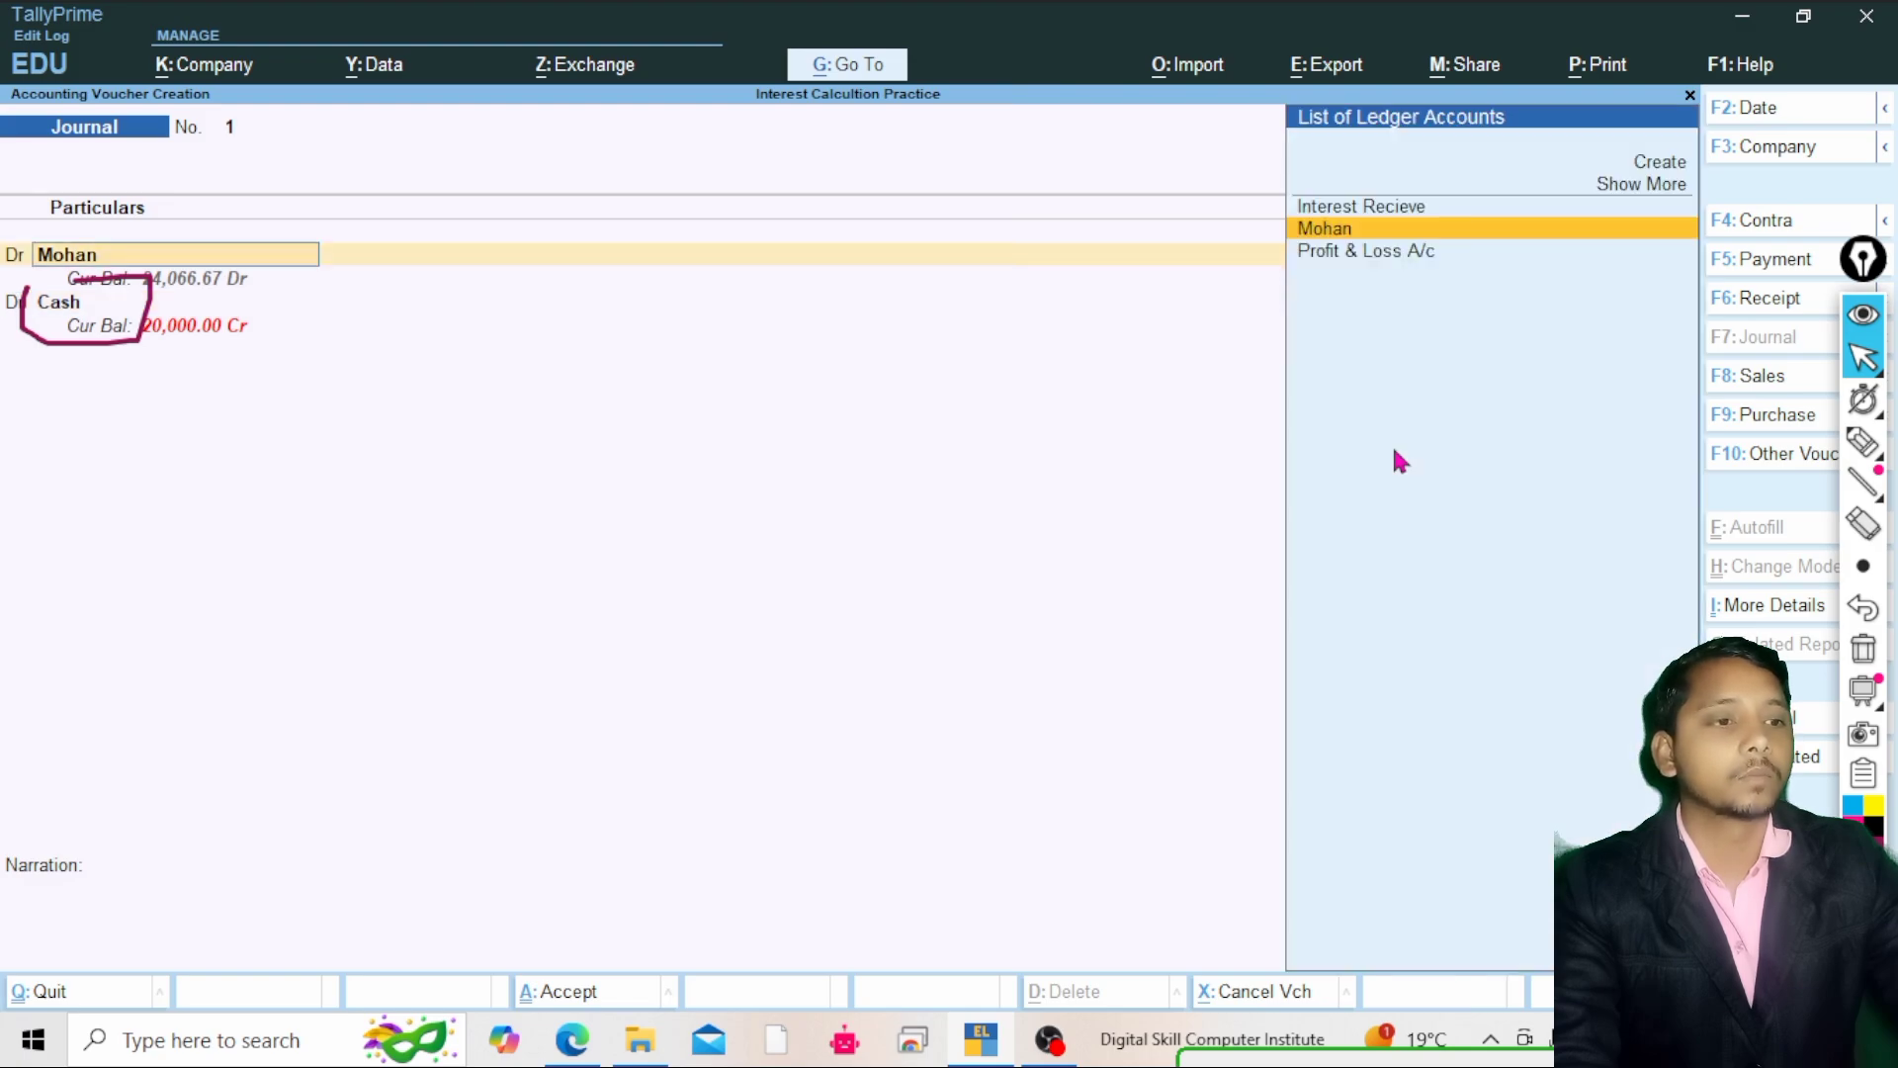
key("Return")
type("2")
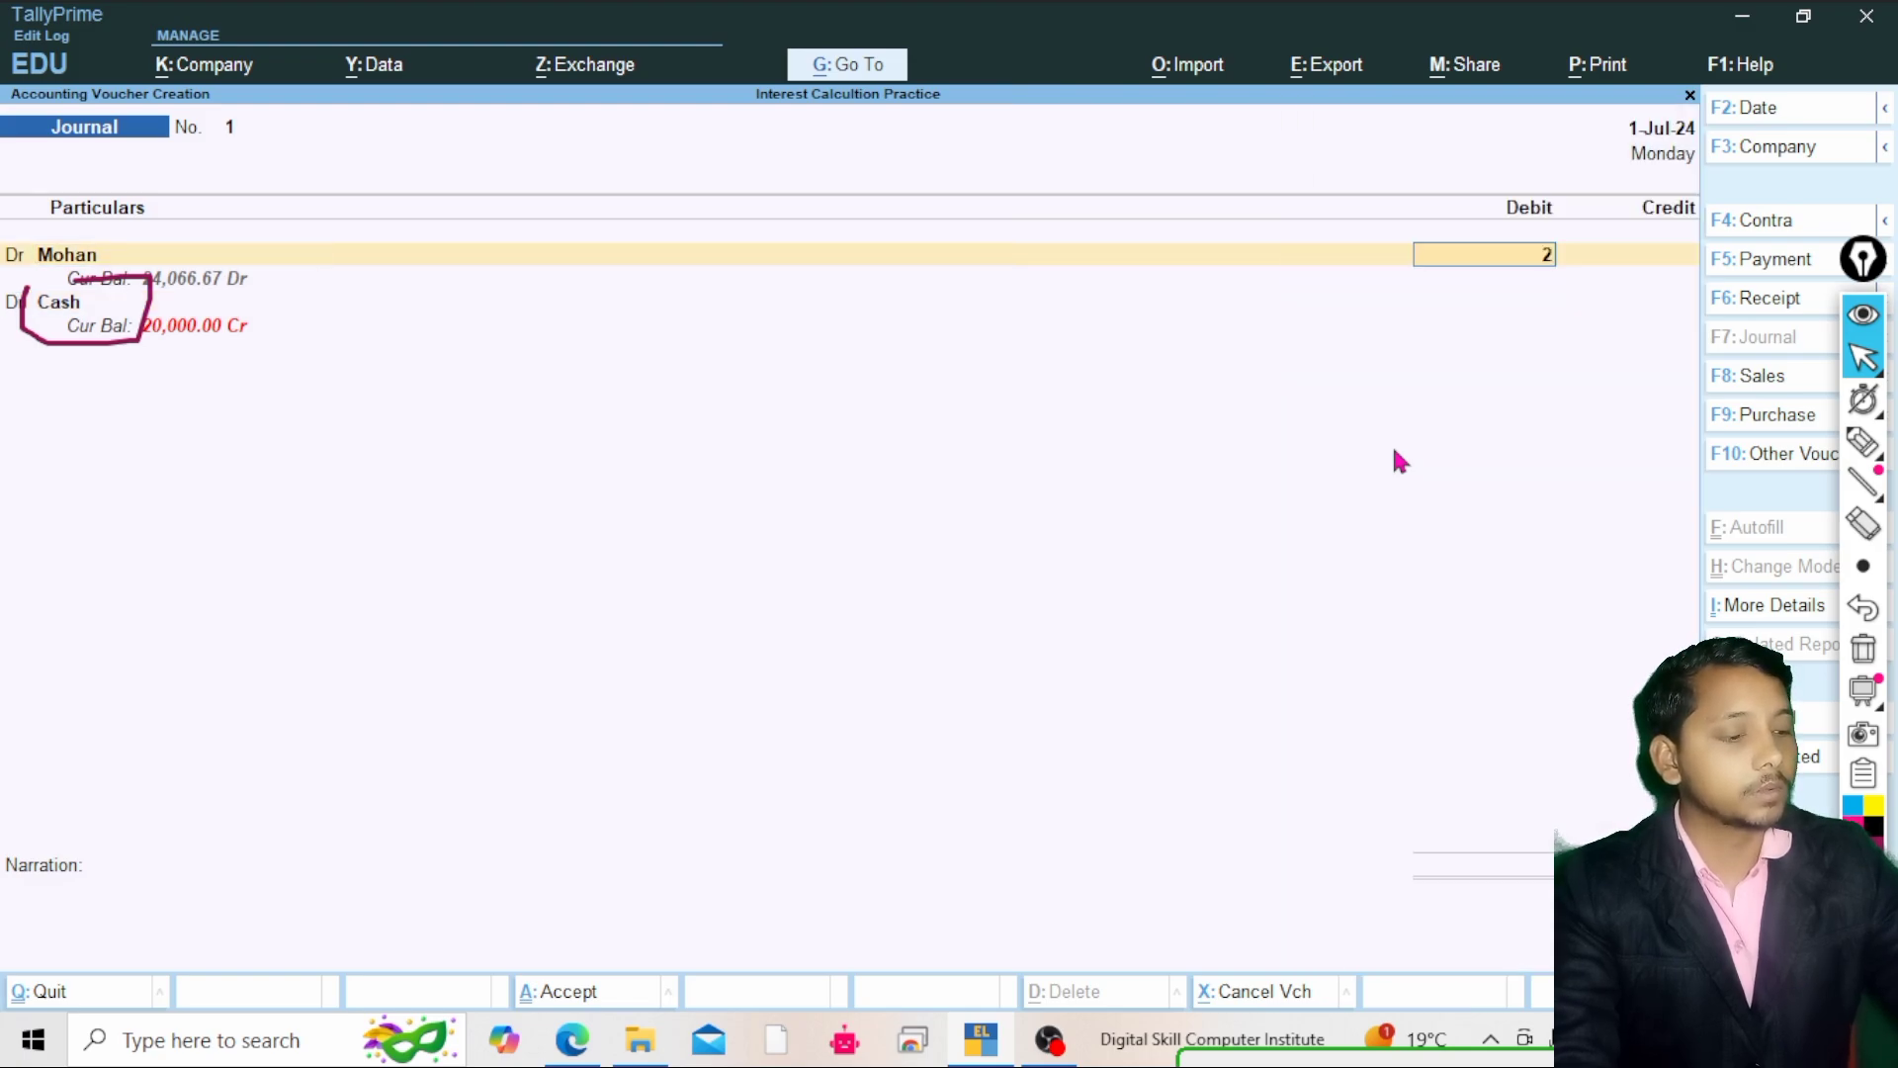
type("066")
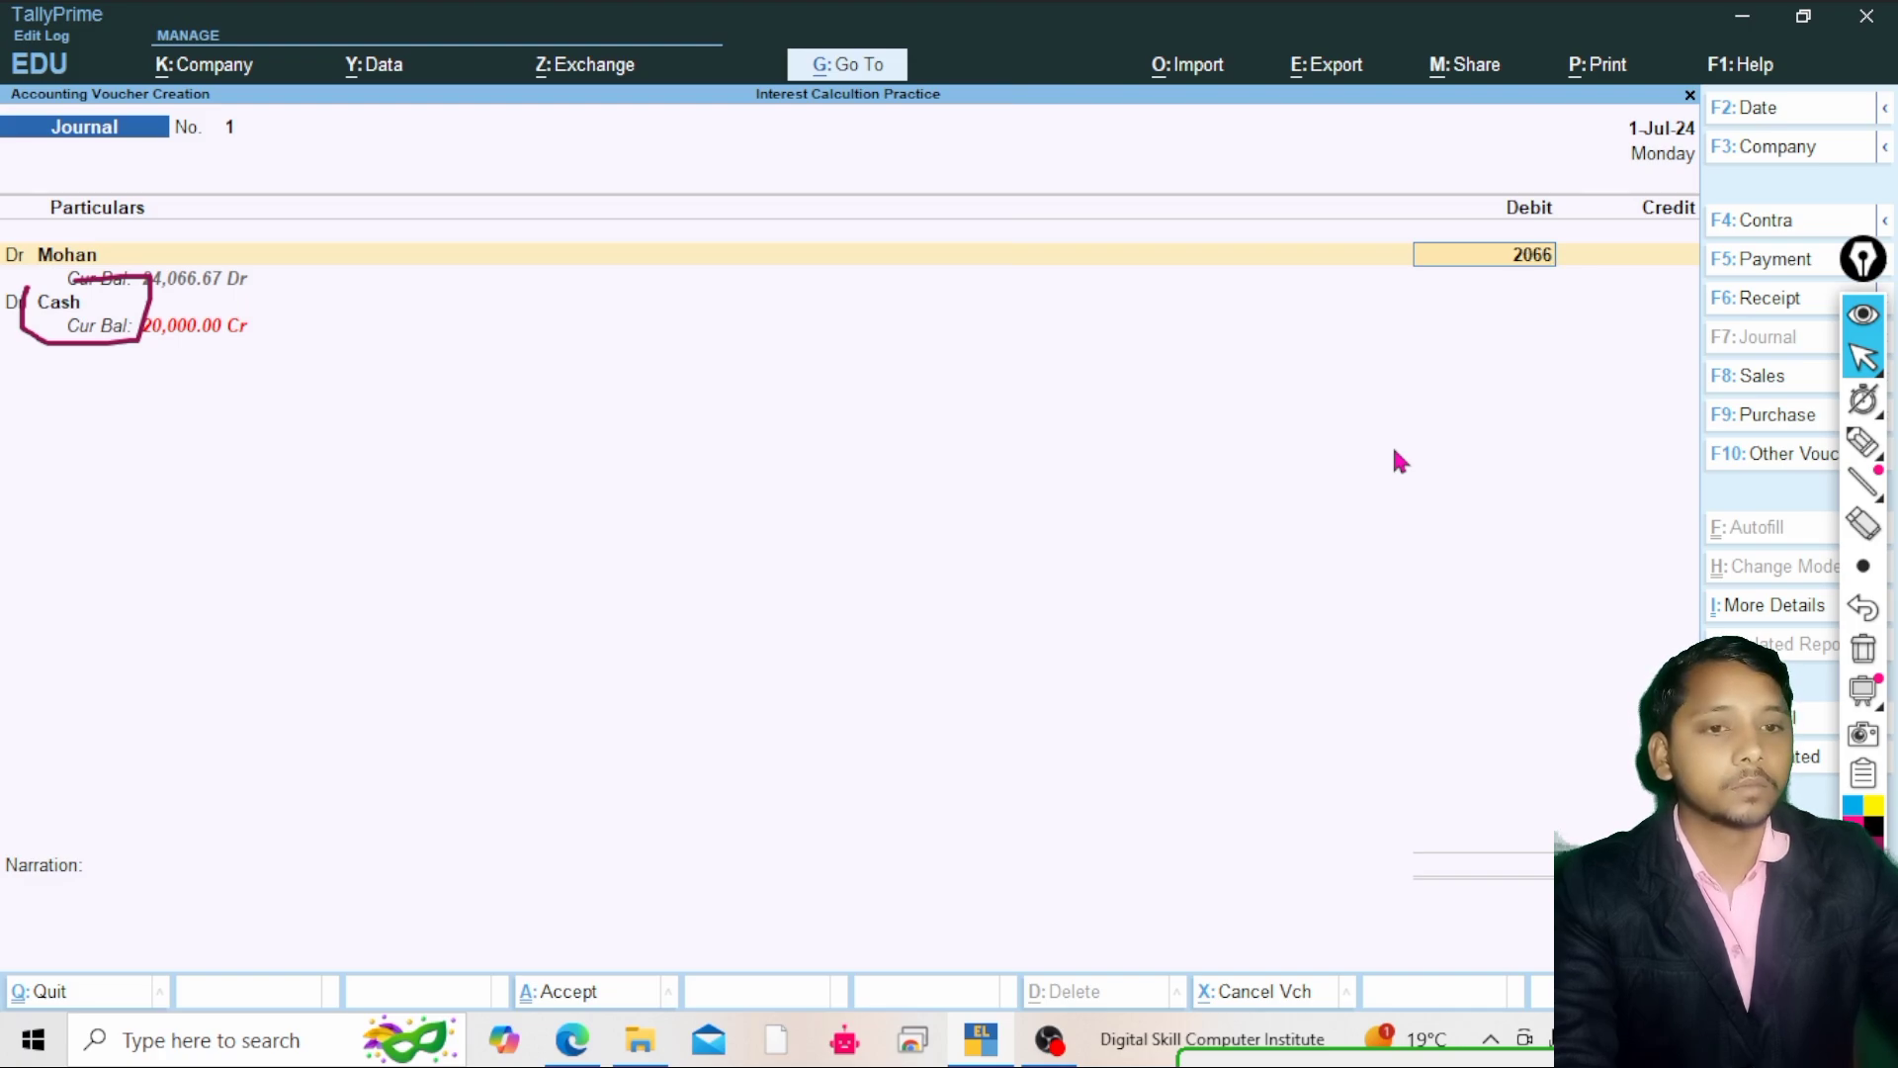
key("BackSpace")
key("BackSpace")
key("BackSpace")
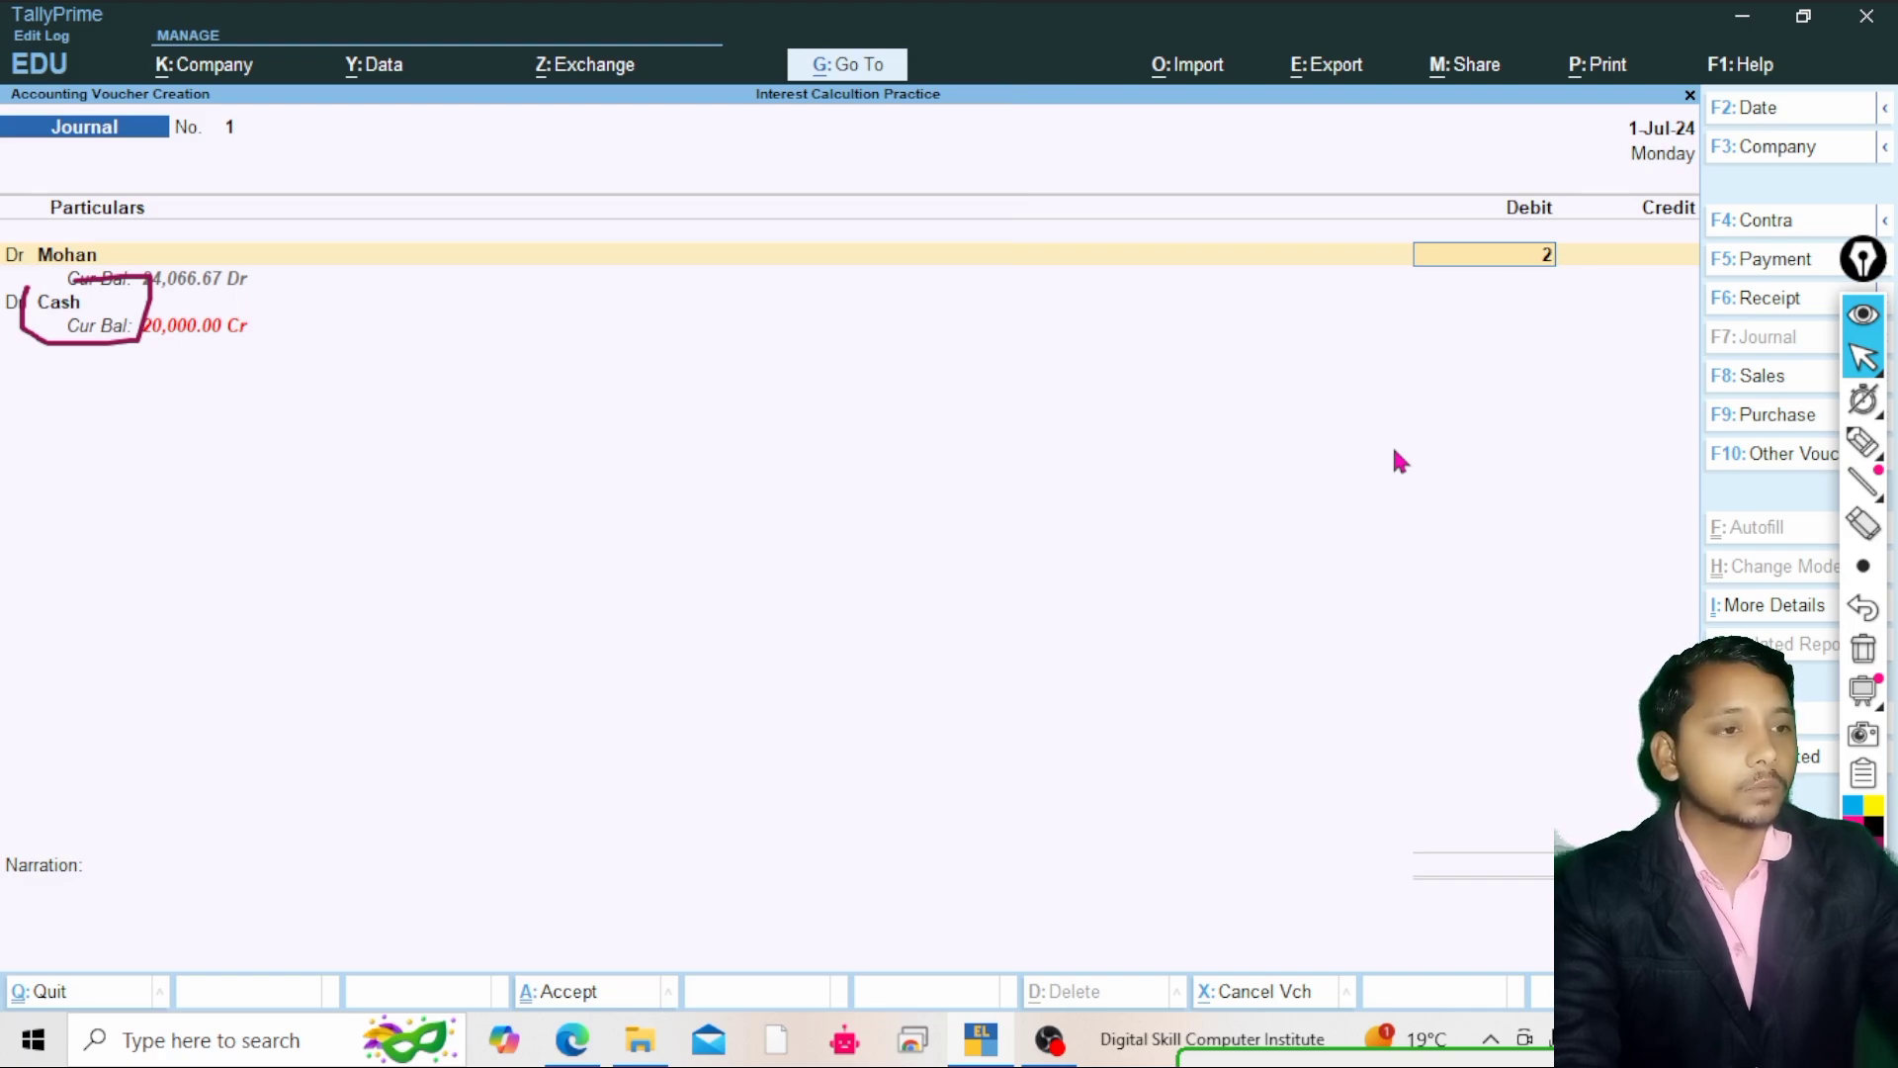
type("4,066")
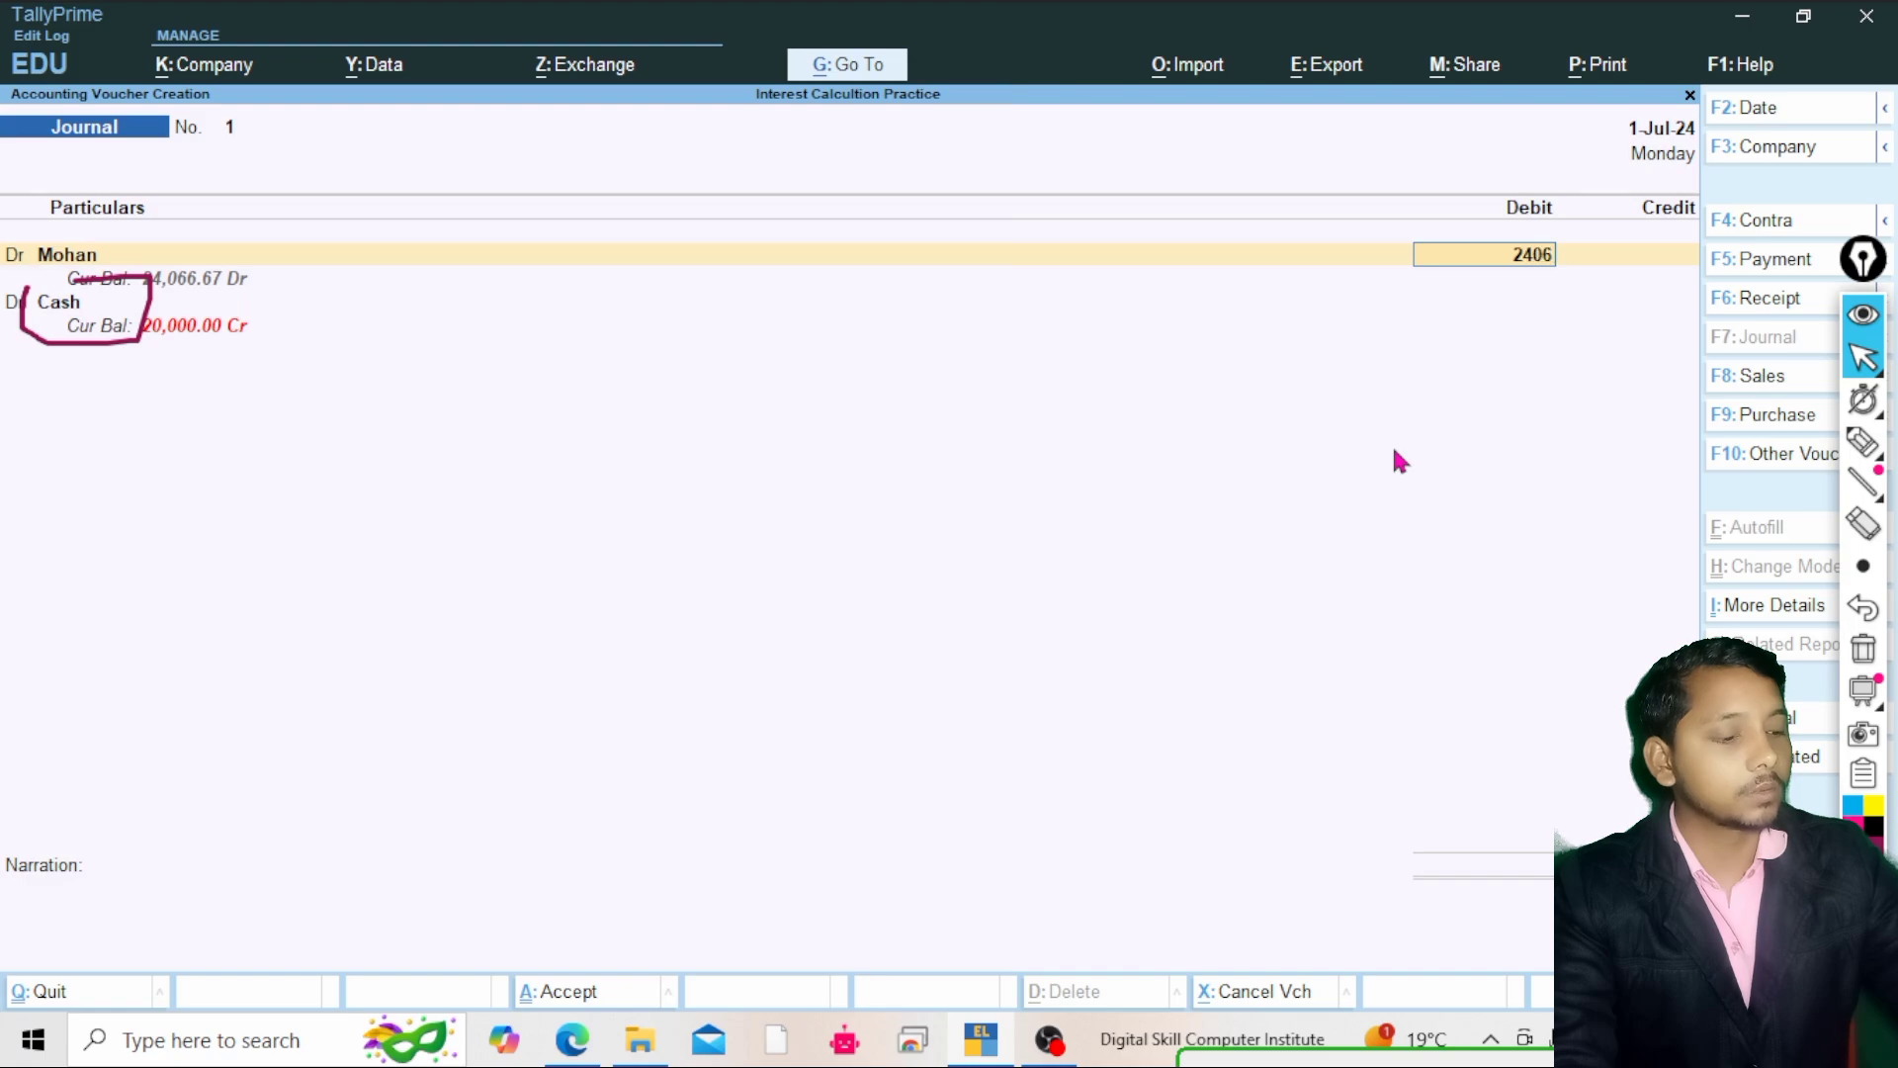
type(".")
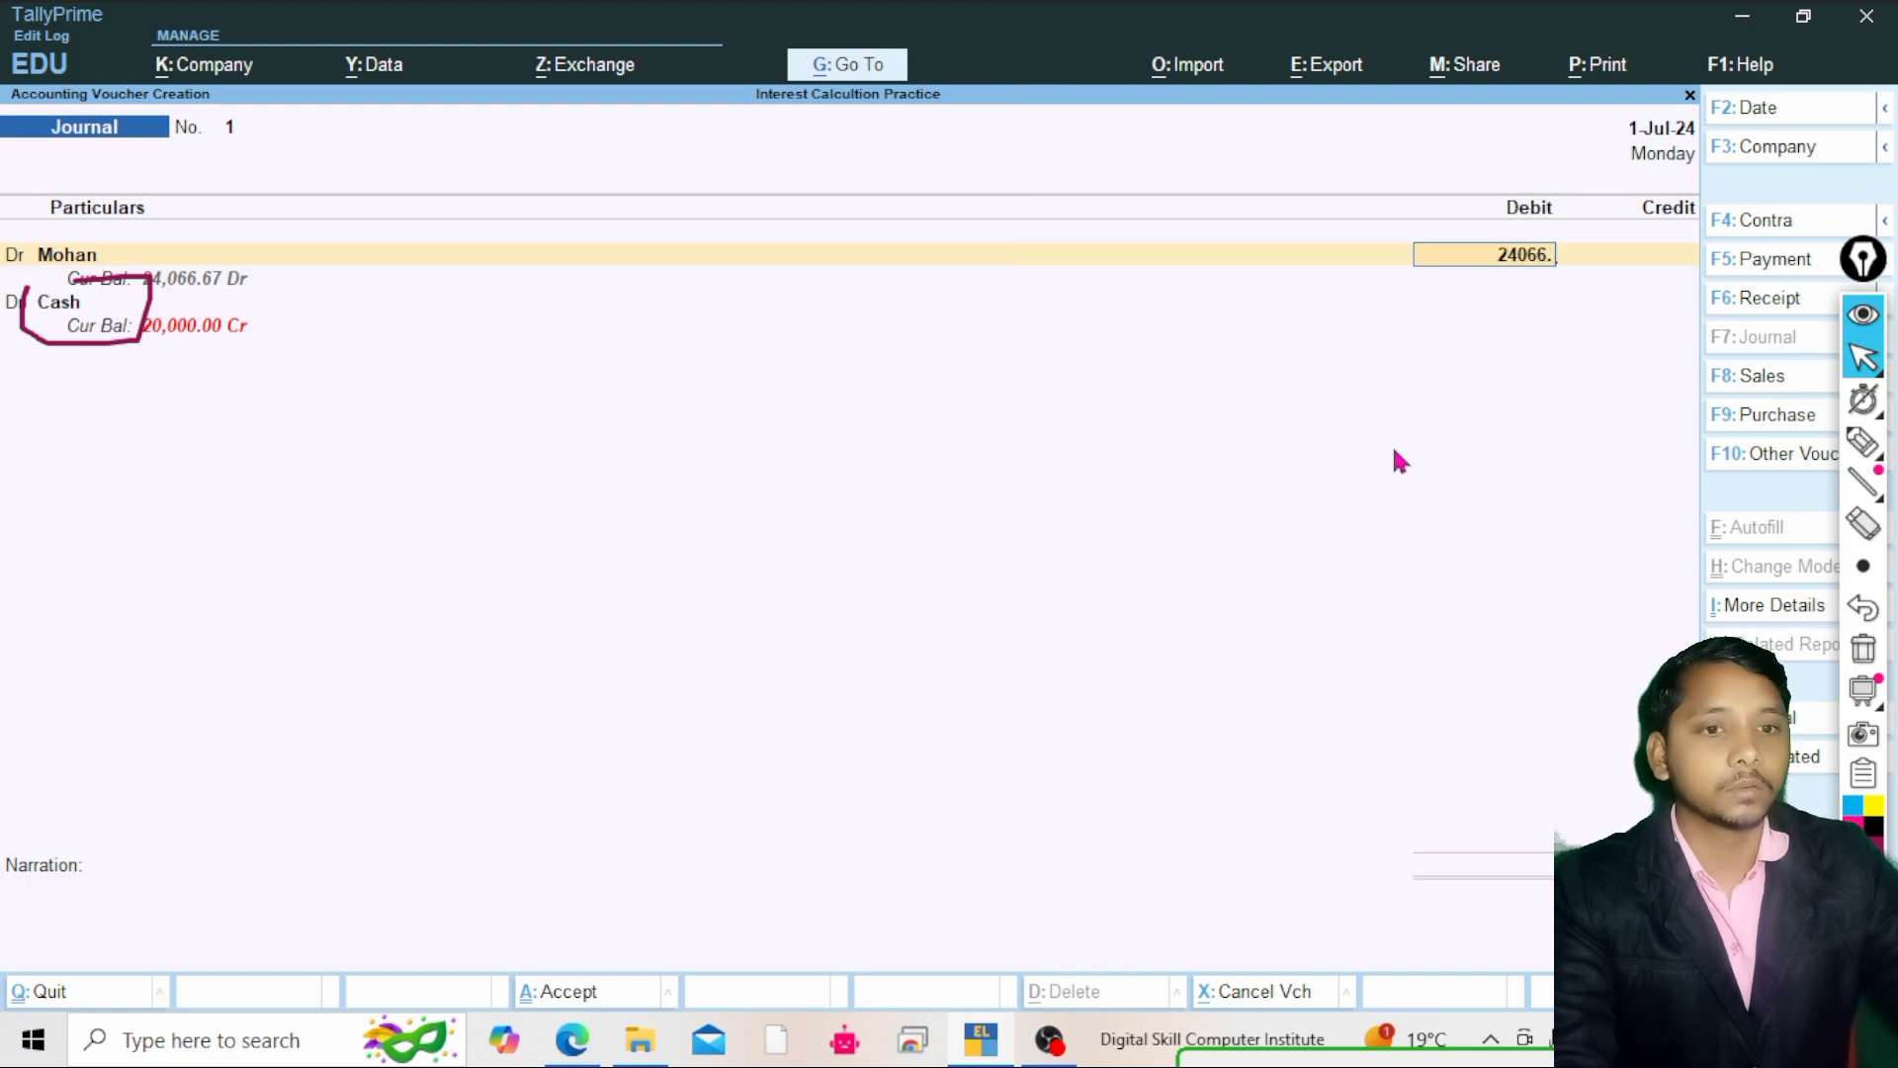
type("67")
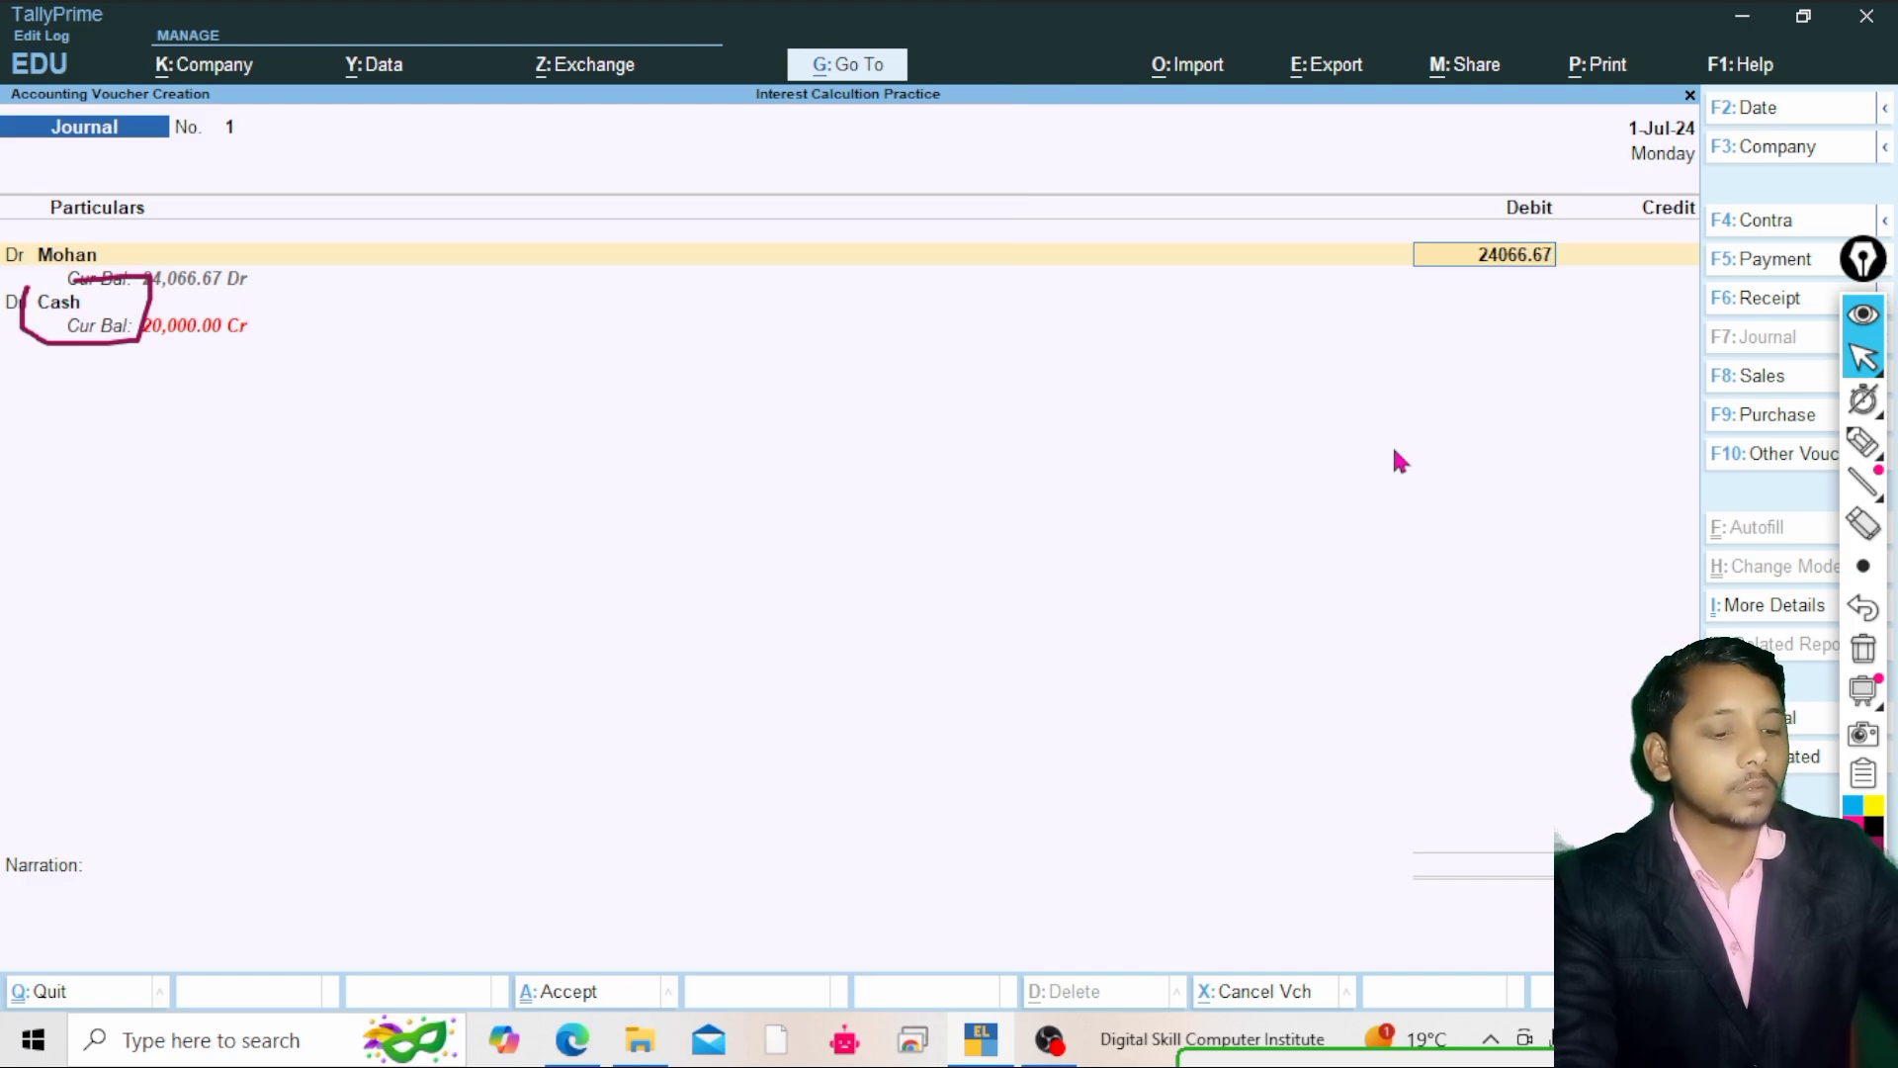
Allocate Mohan's debit in bill-wise details against bill 1 and Mohan's bill as Agst Ref entries
key("Return")
key("Return")
key("Return")
key("Return")
key("Return")
key("Return")
key("Return")
key("Return")
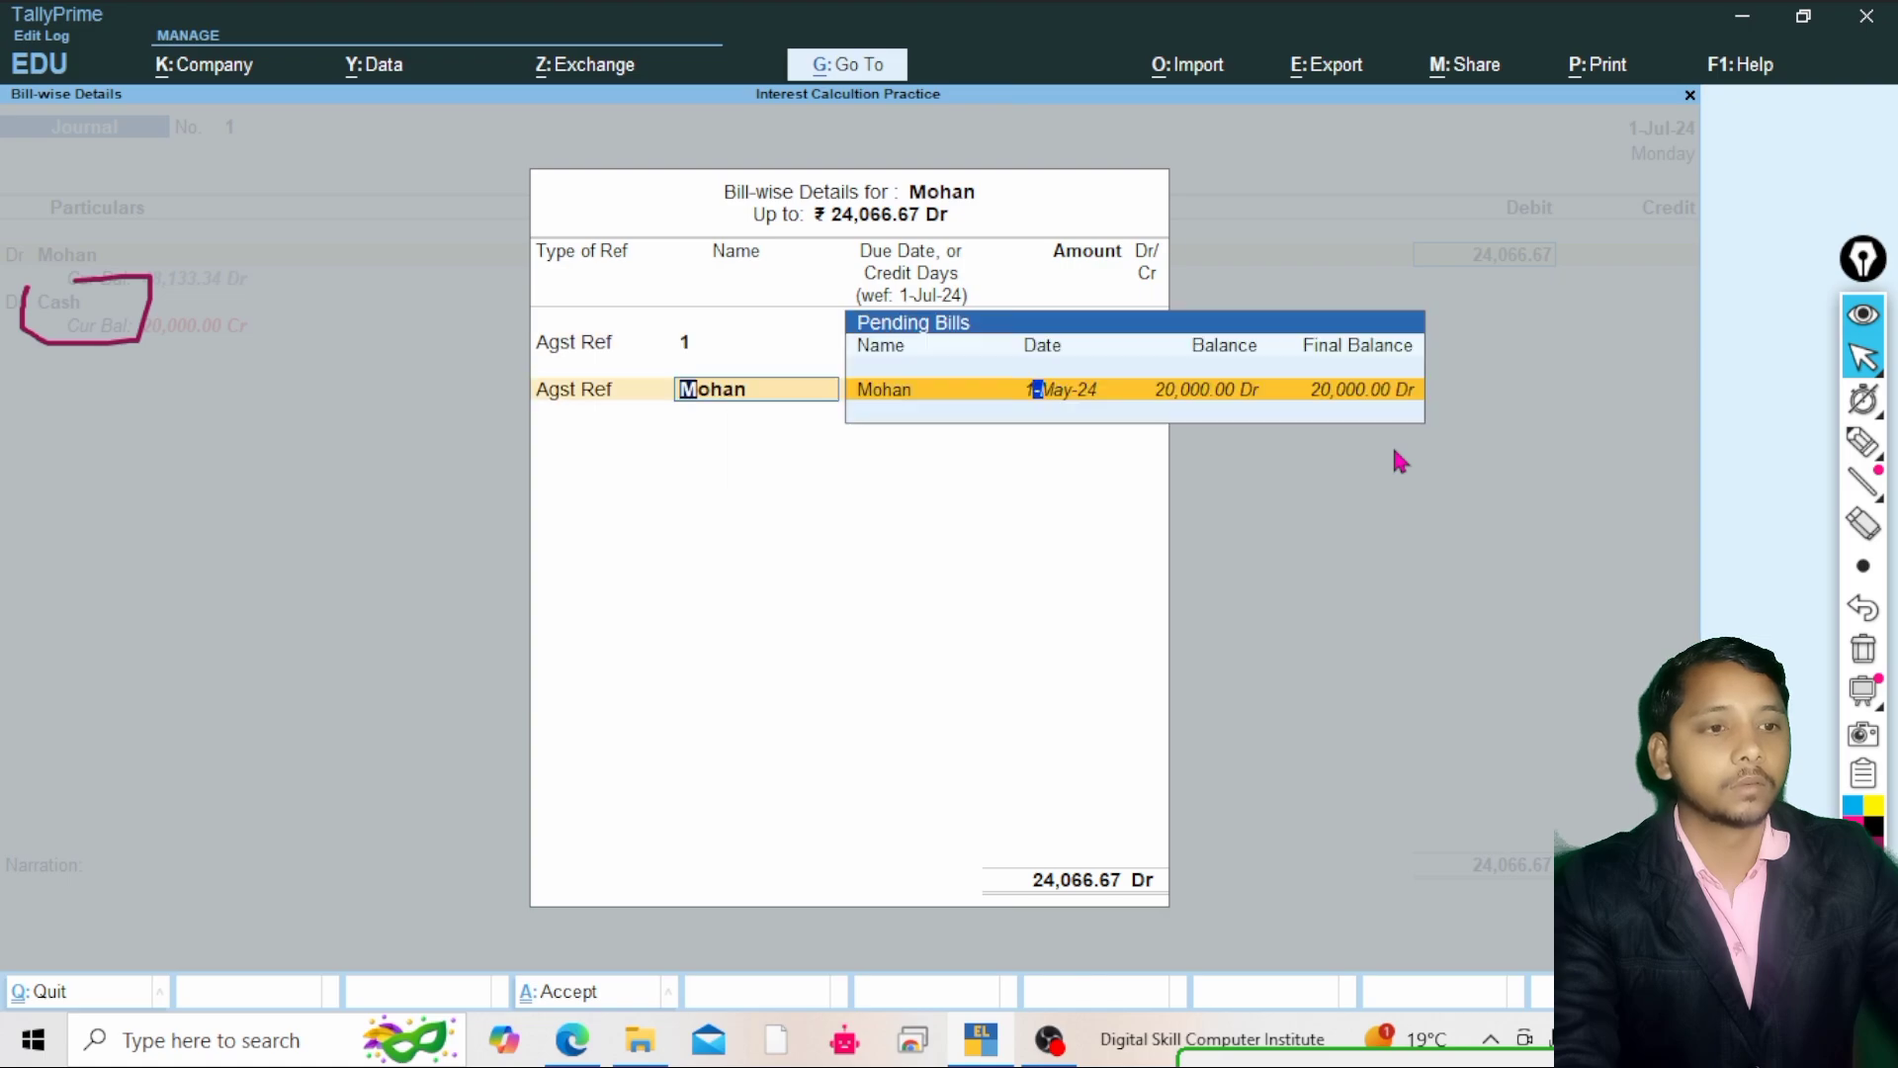
key("Return")
key("Return")
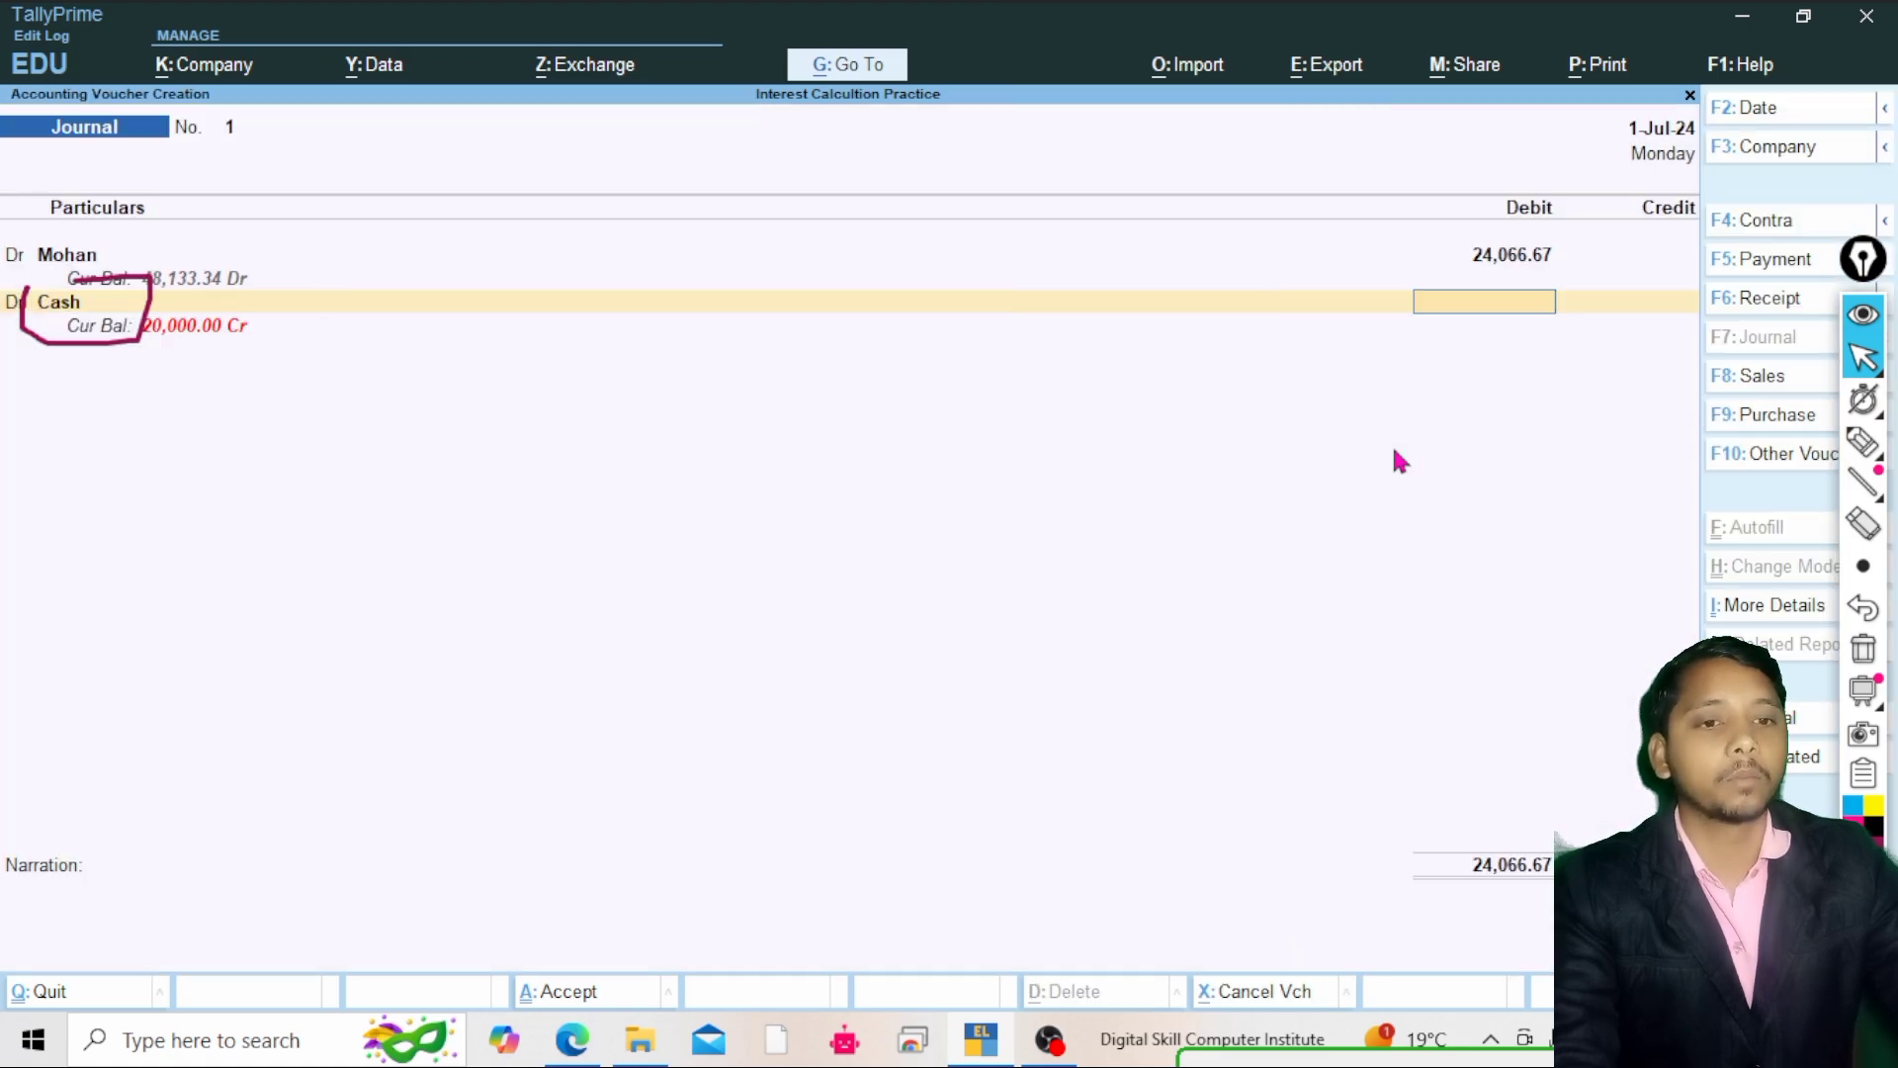
Change the Cash line of the Journal voucher to a credit entry
key("Return")
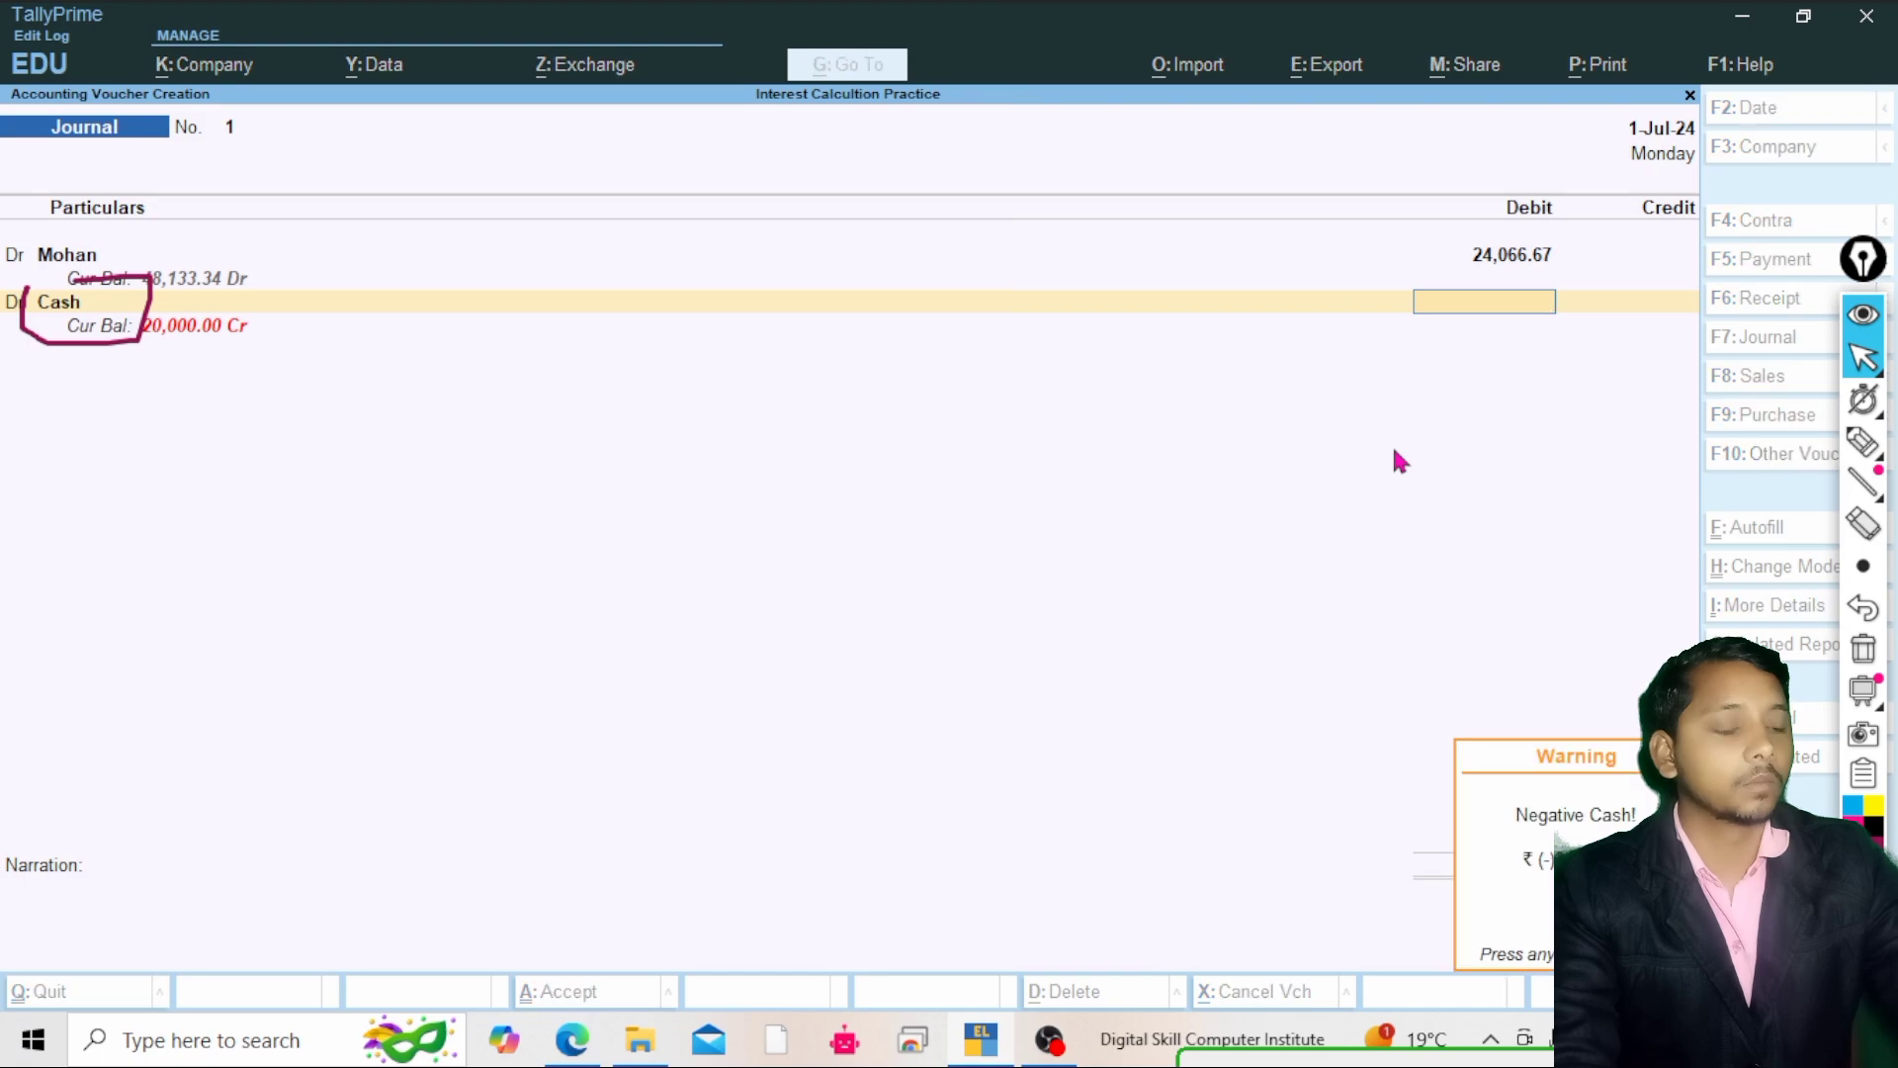
key("Return")
key("d")
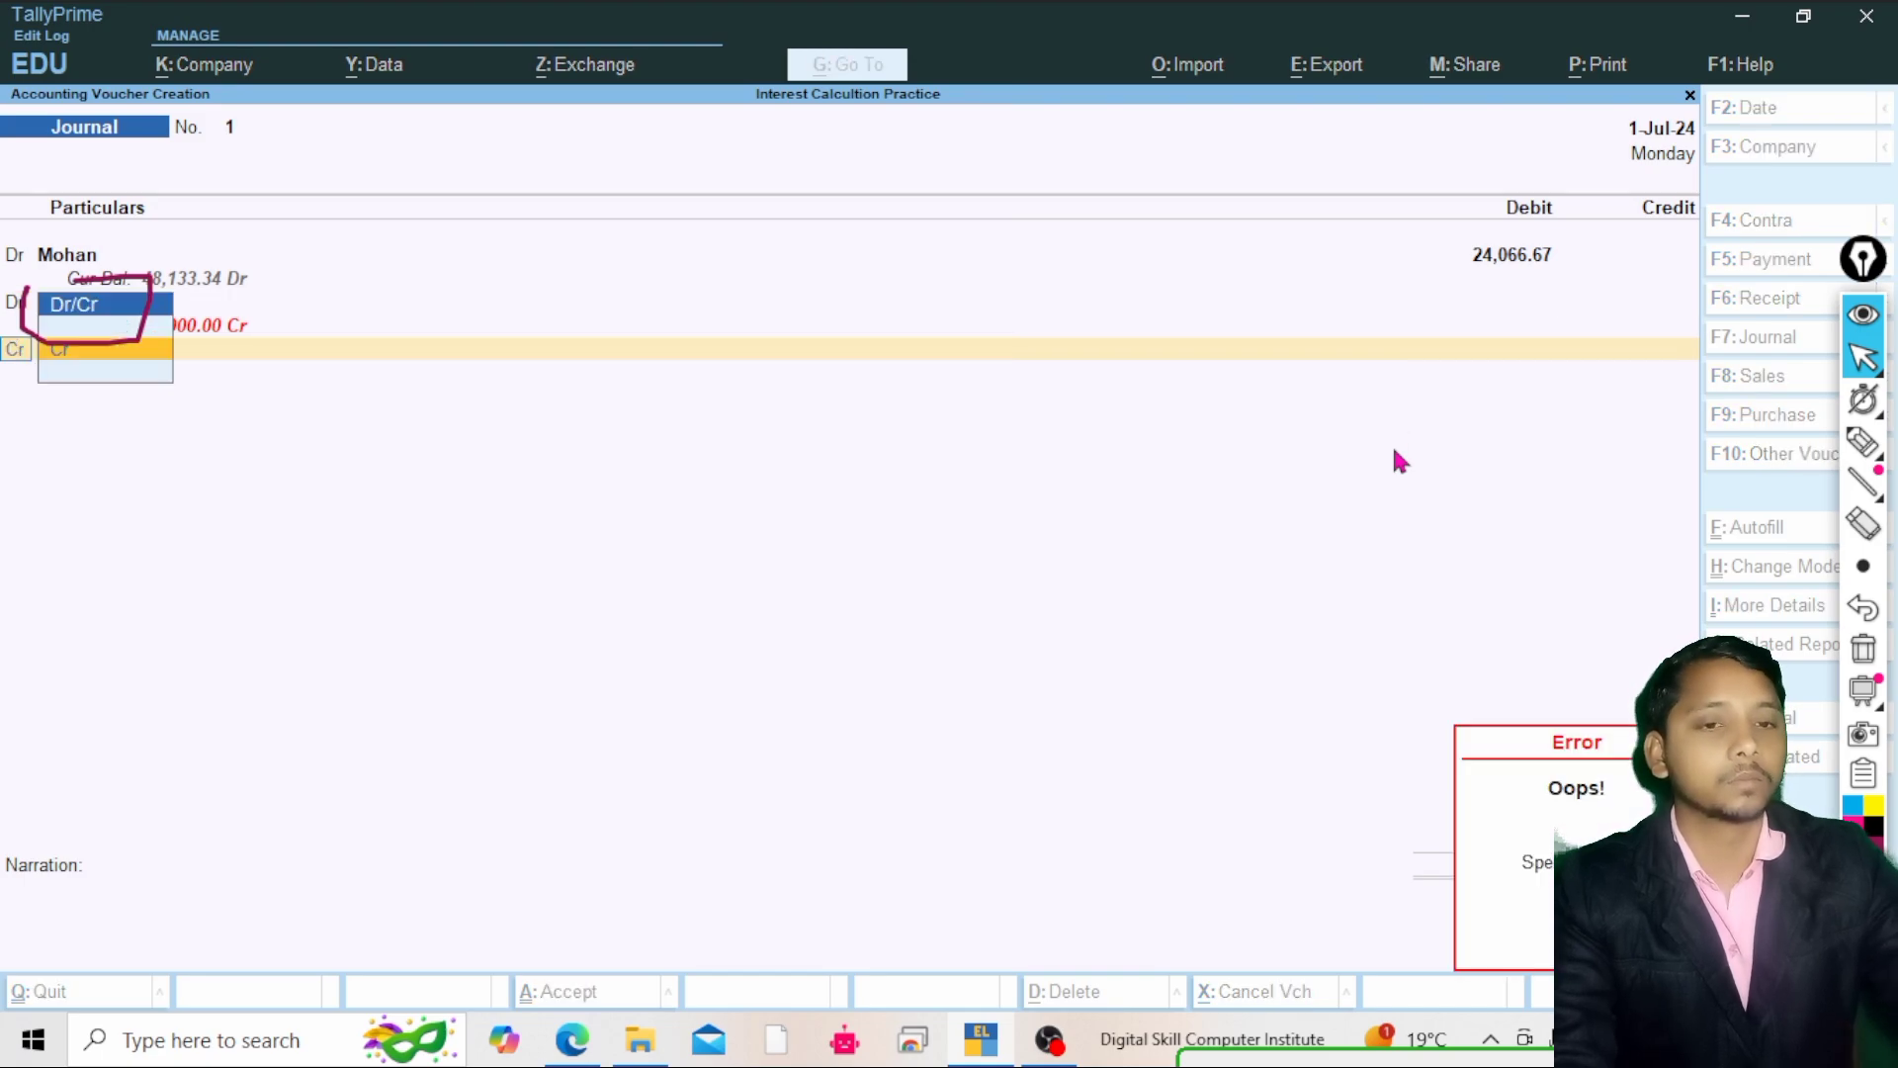
key("Return")
key("BackSpace")
key("BackSpace")
key("BackSpace")
key("BackSpace")
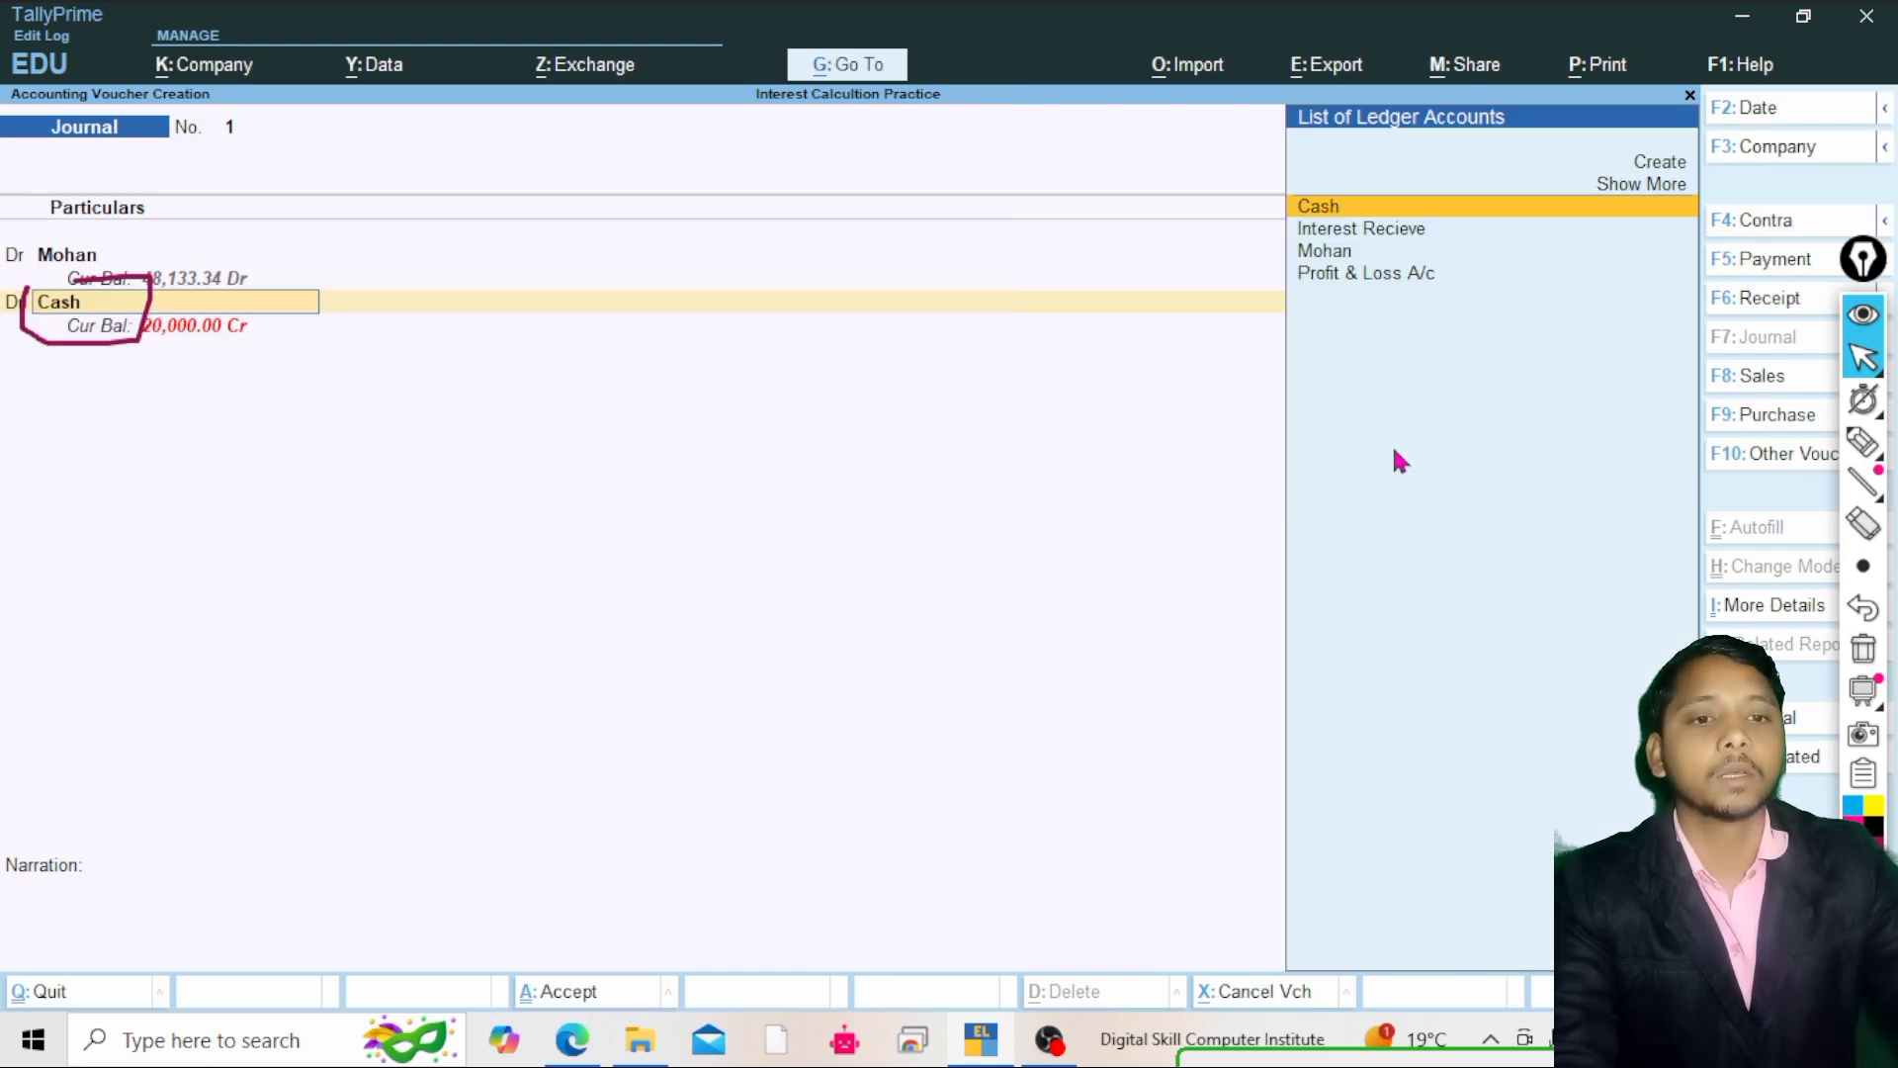
type("d")
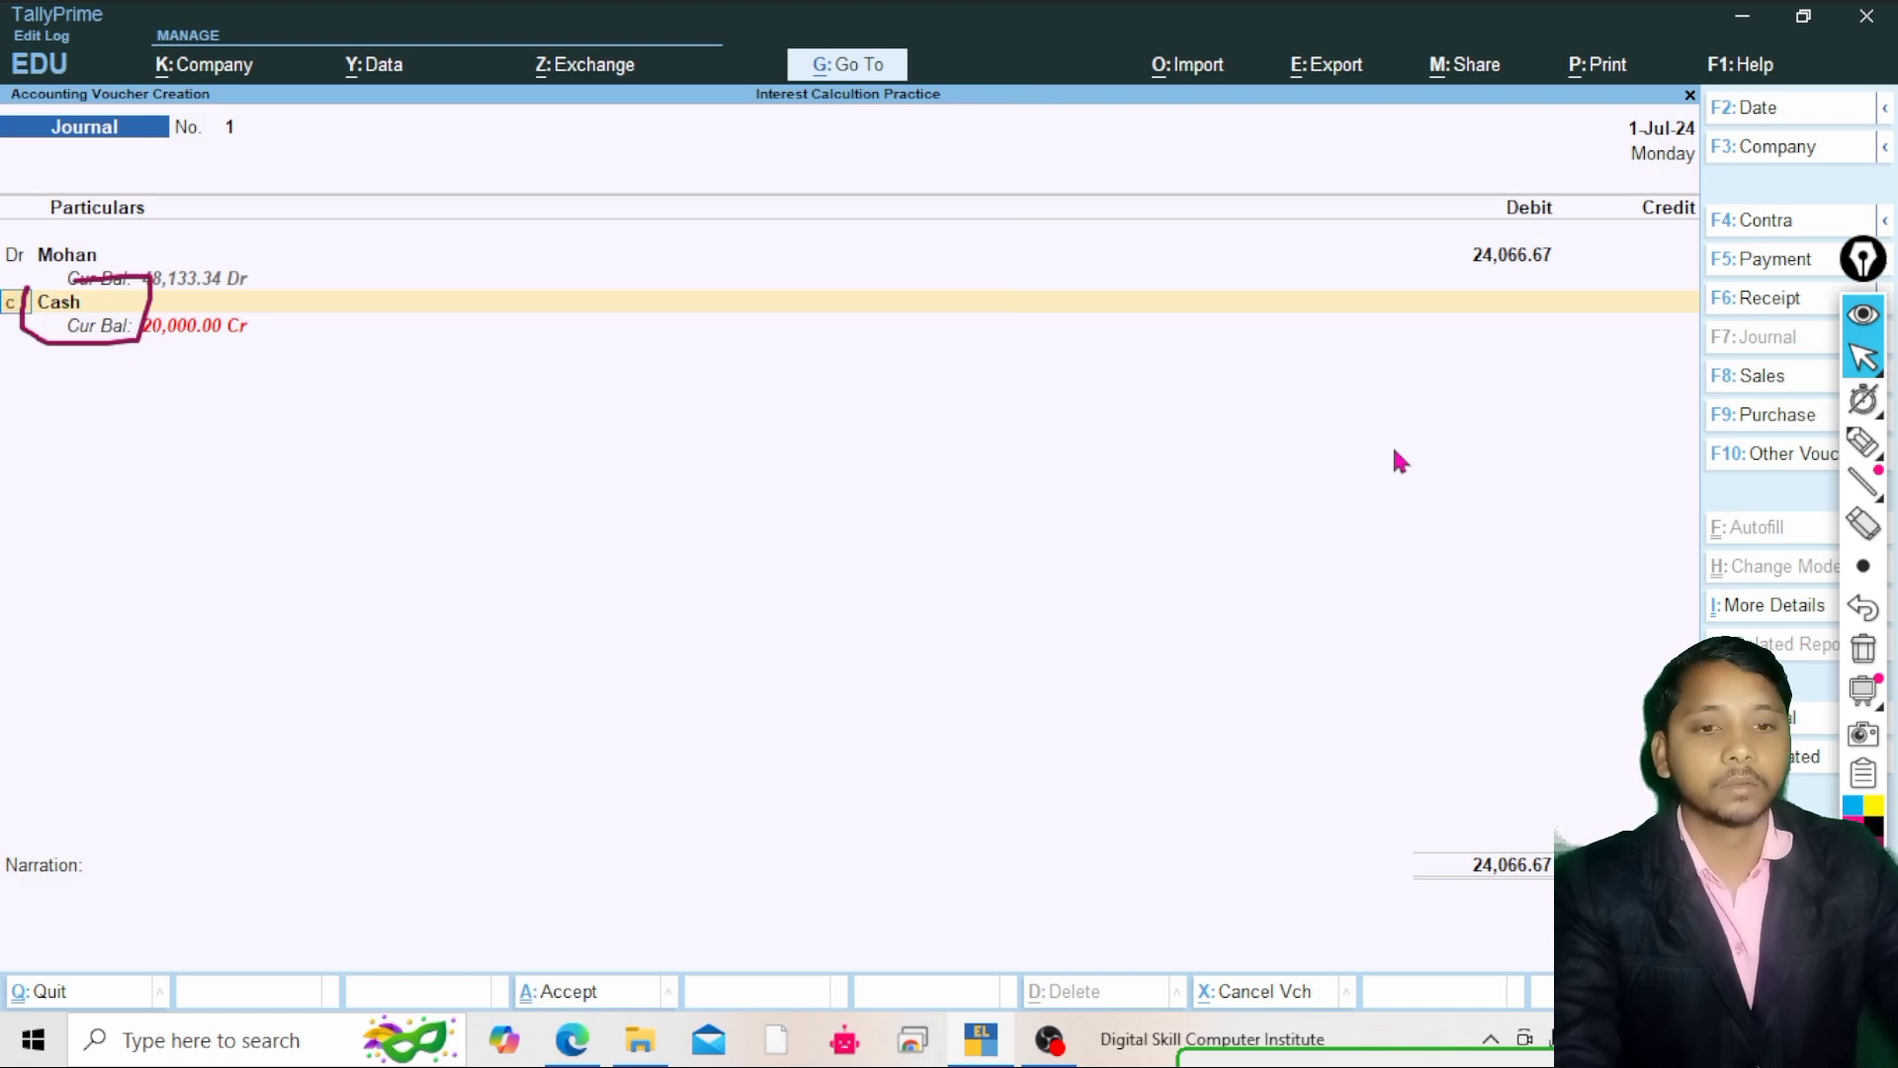
type("c")
key("Return")
Enter 24066.67 as the Cash credit amount and save the Journal voucher
key("Return")
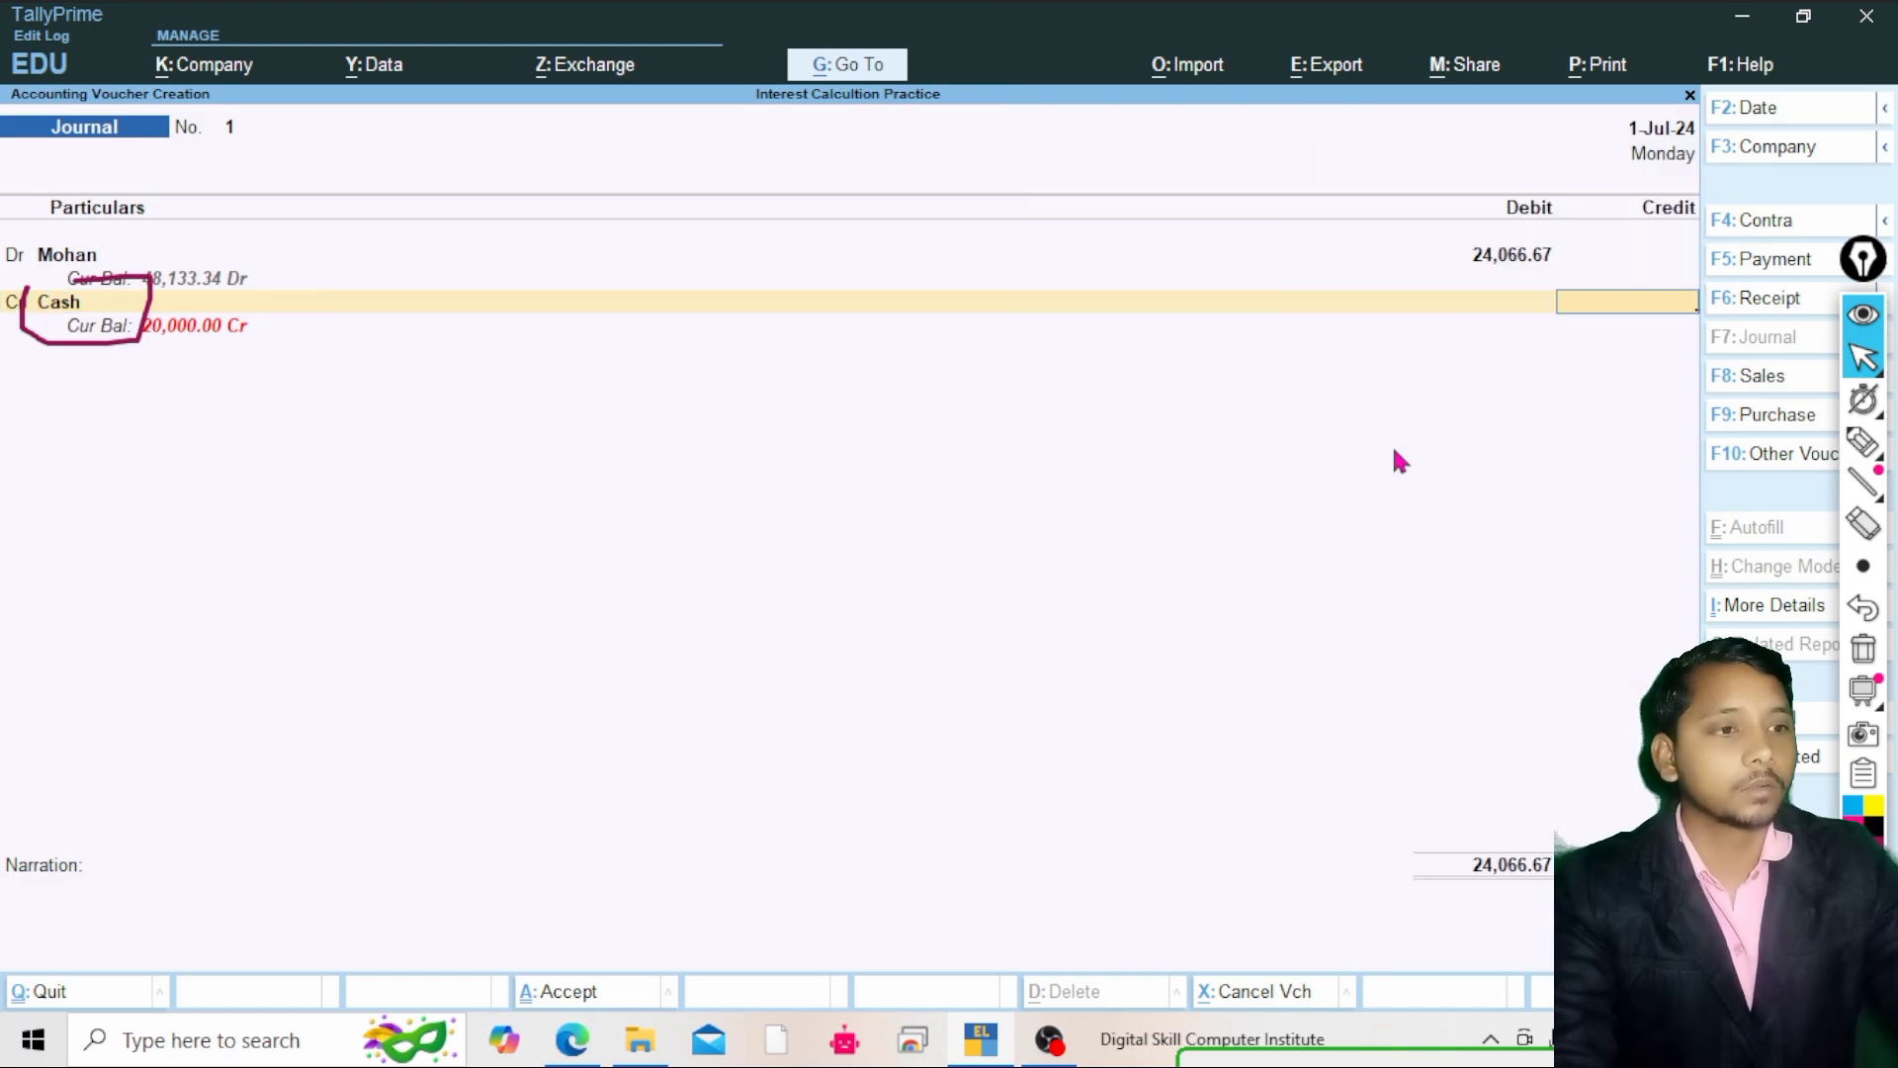
key("BackSpace")
key("Return")
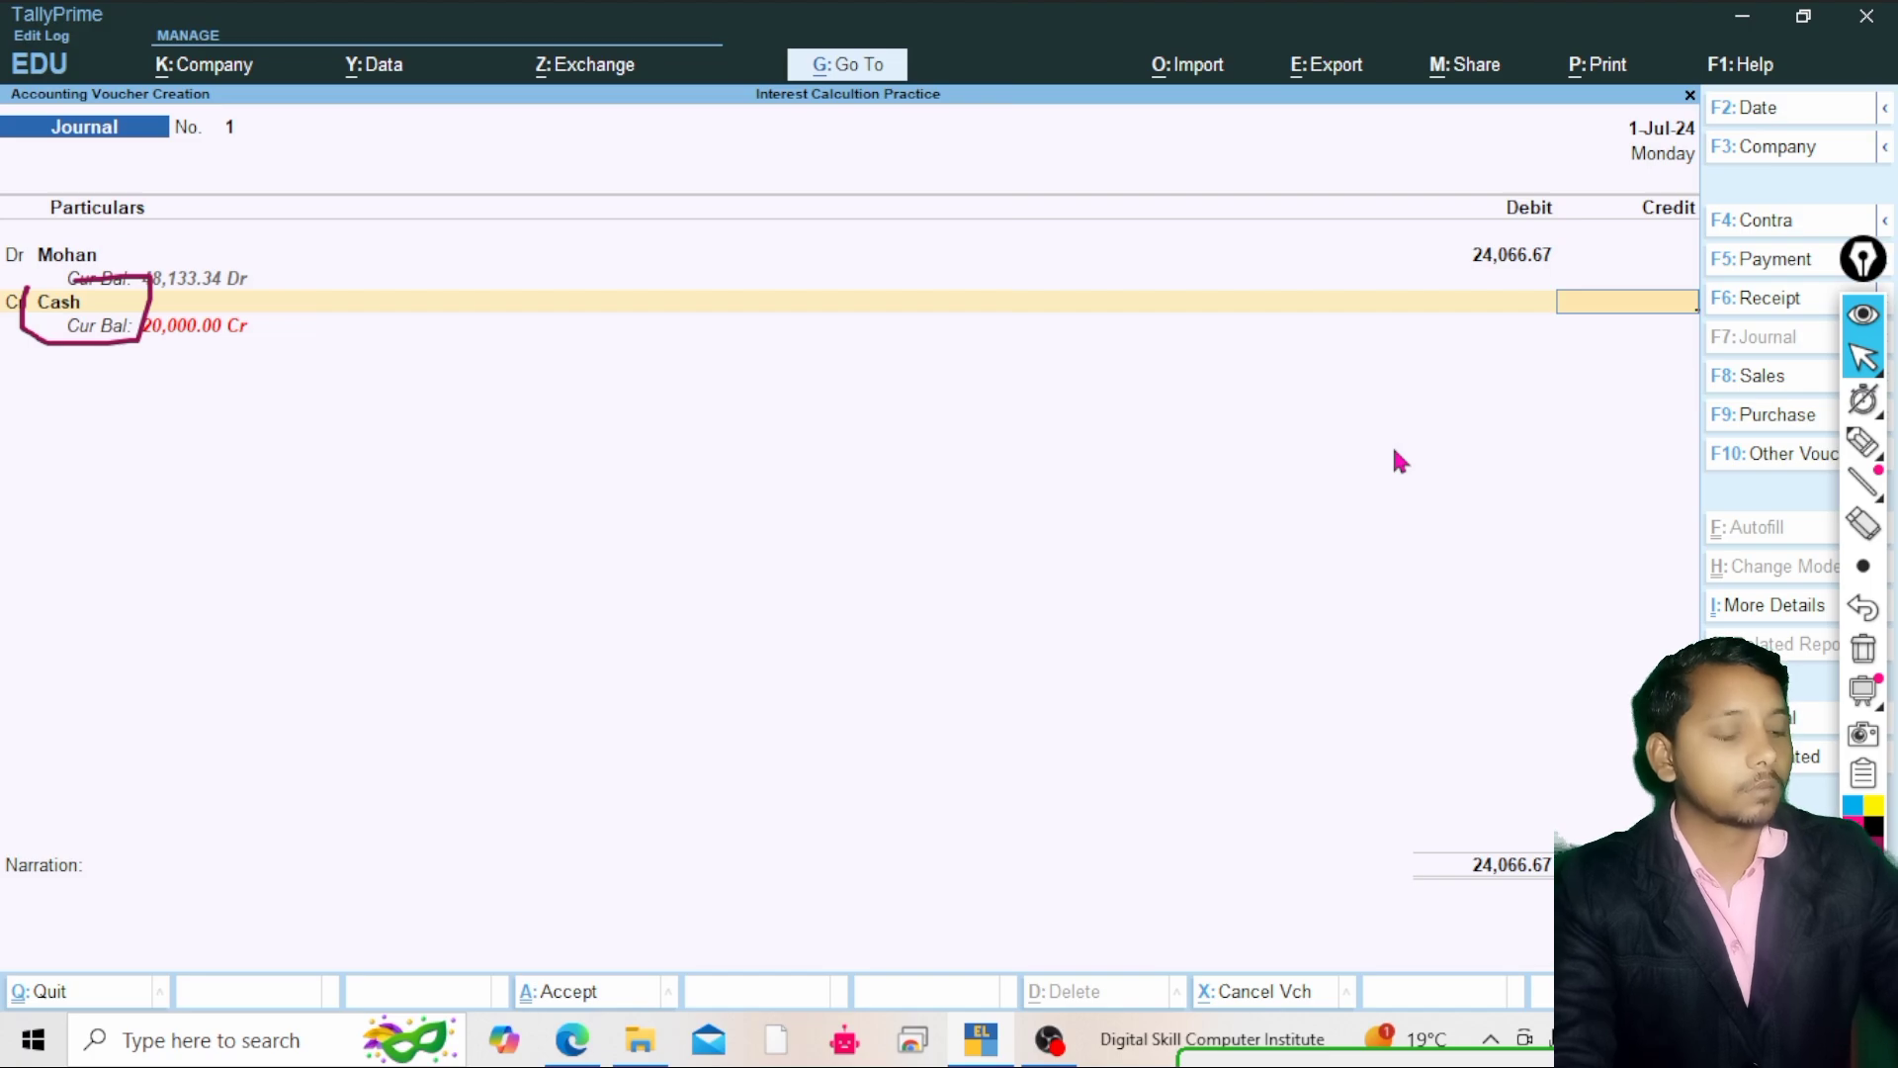
type("24")
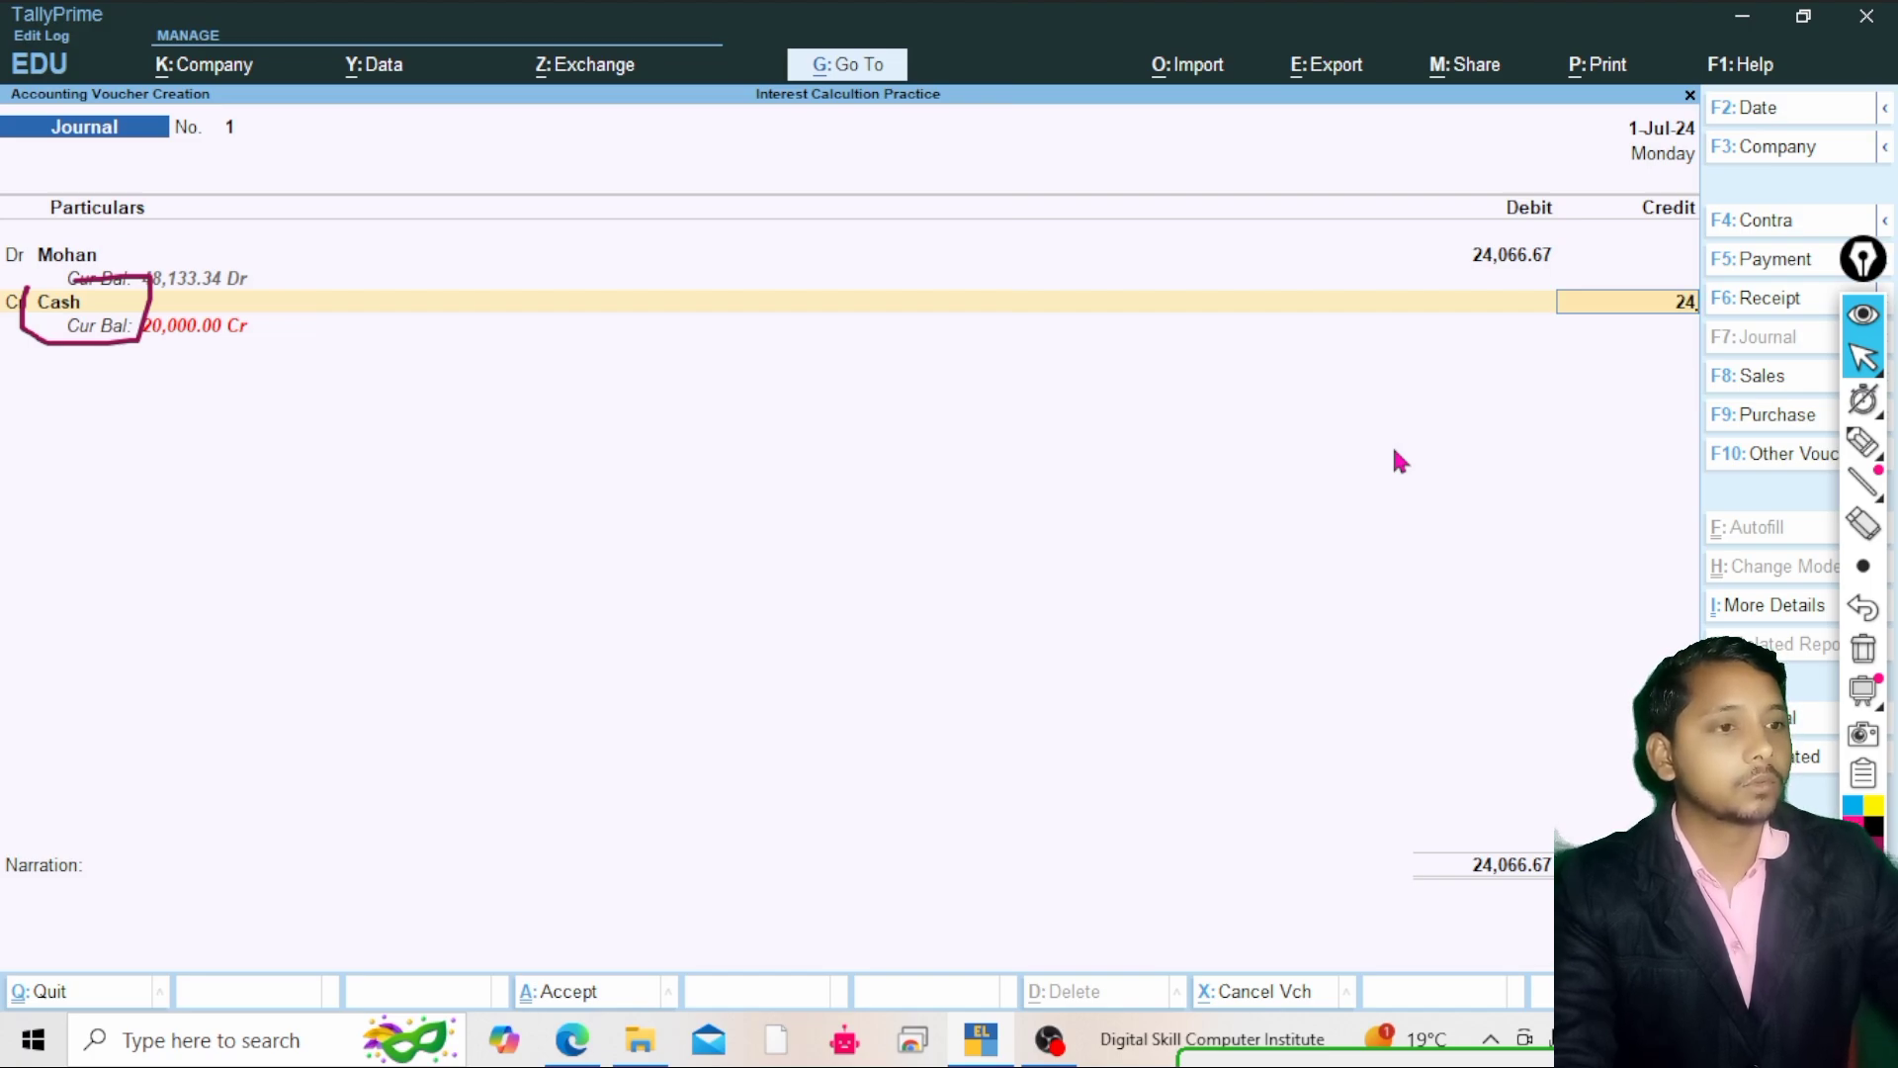
type("066")
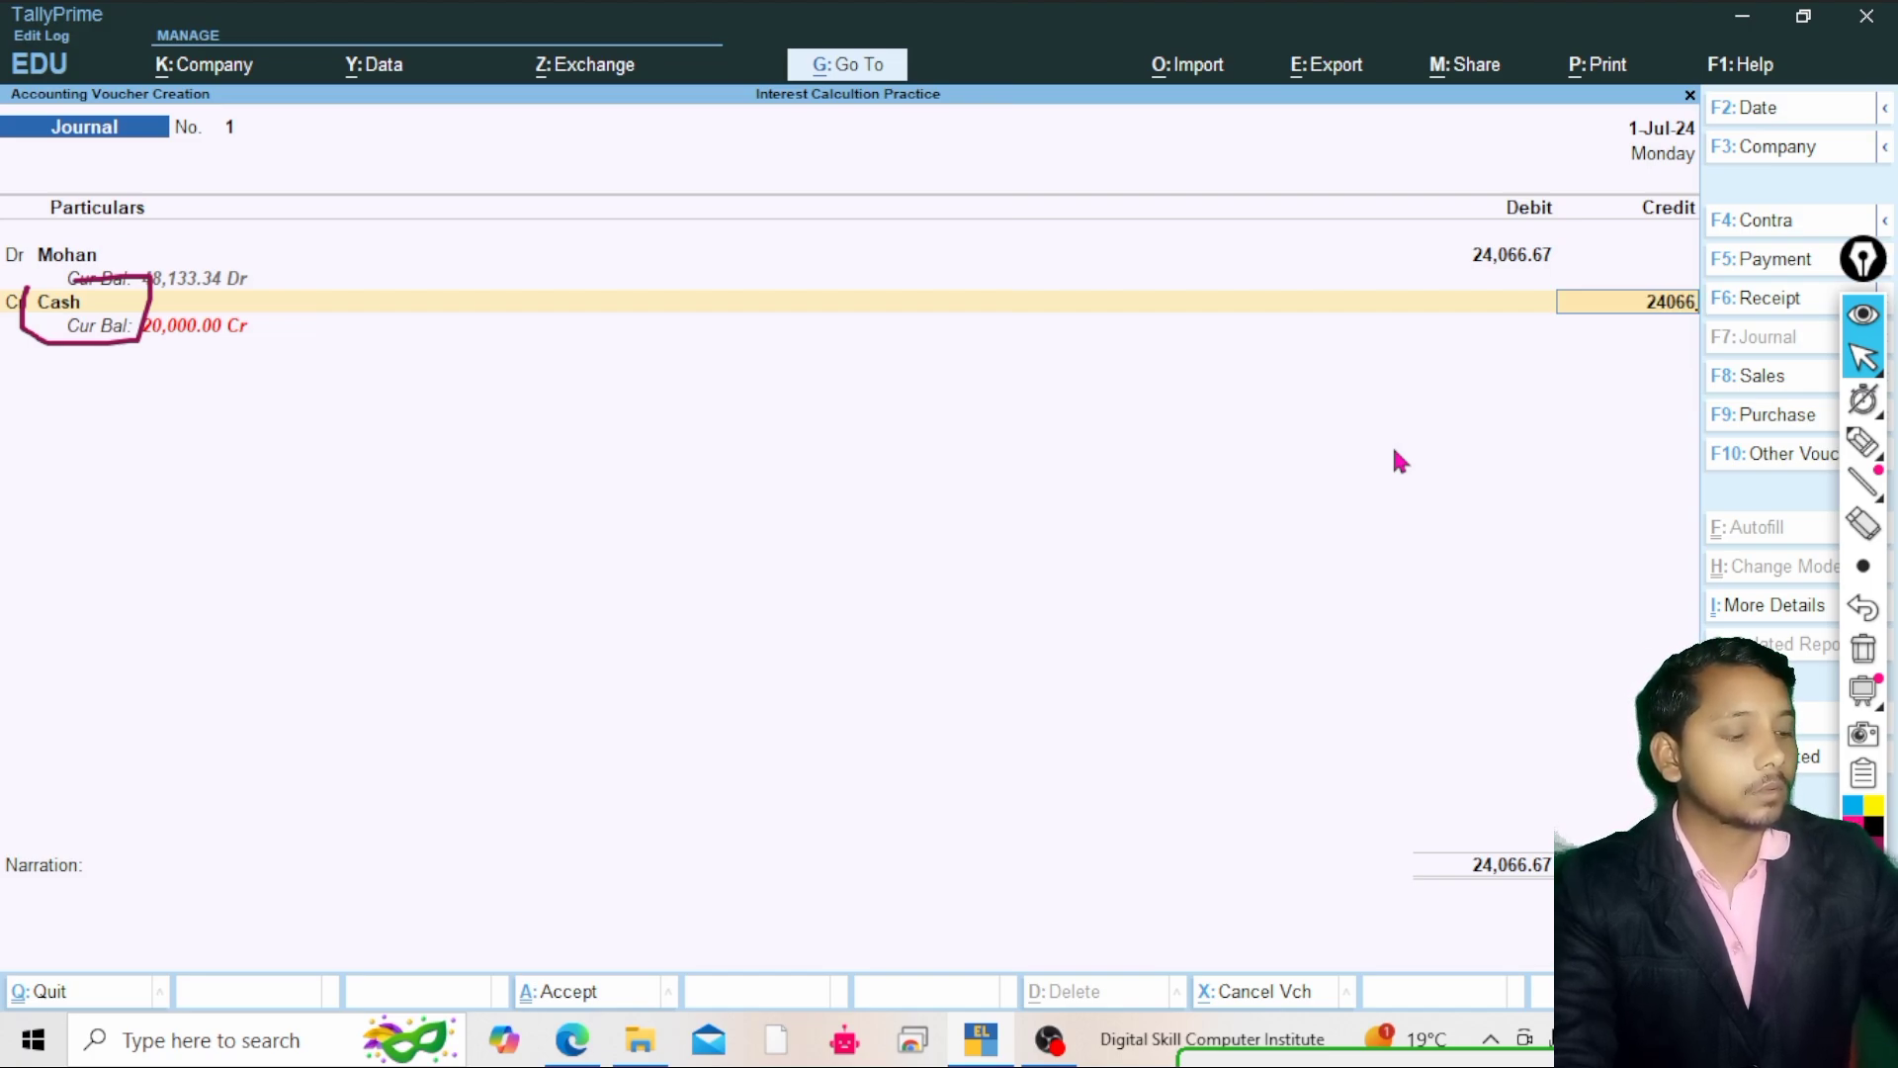
type(".67")
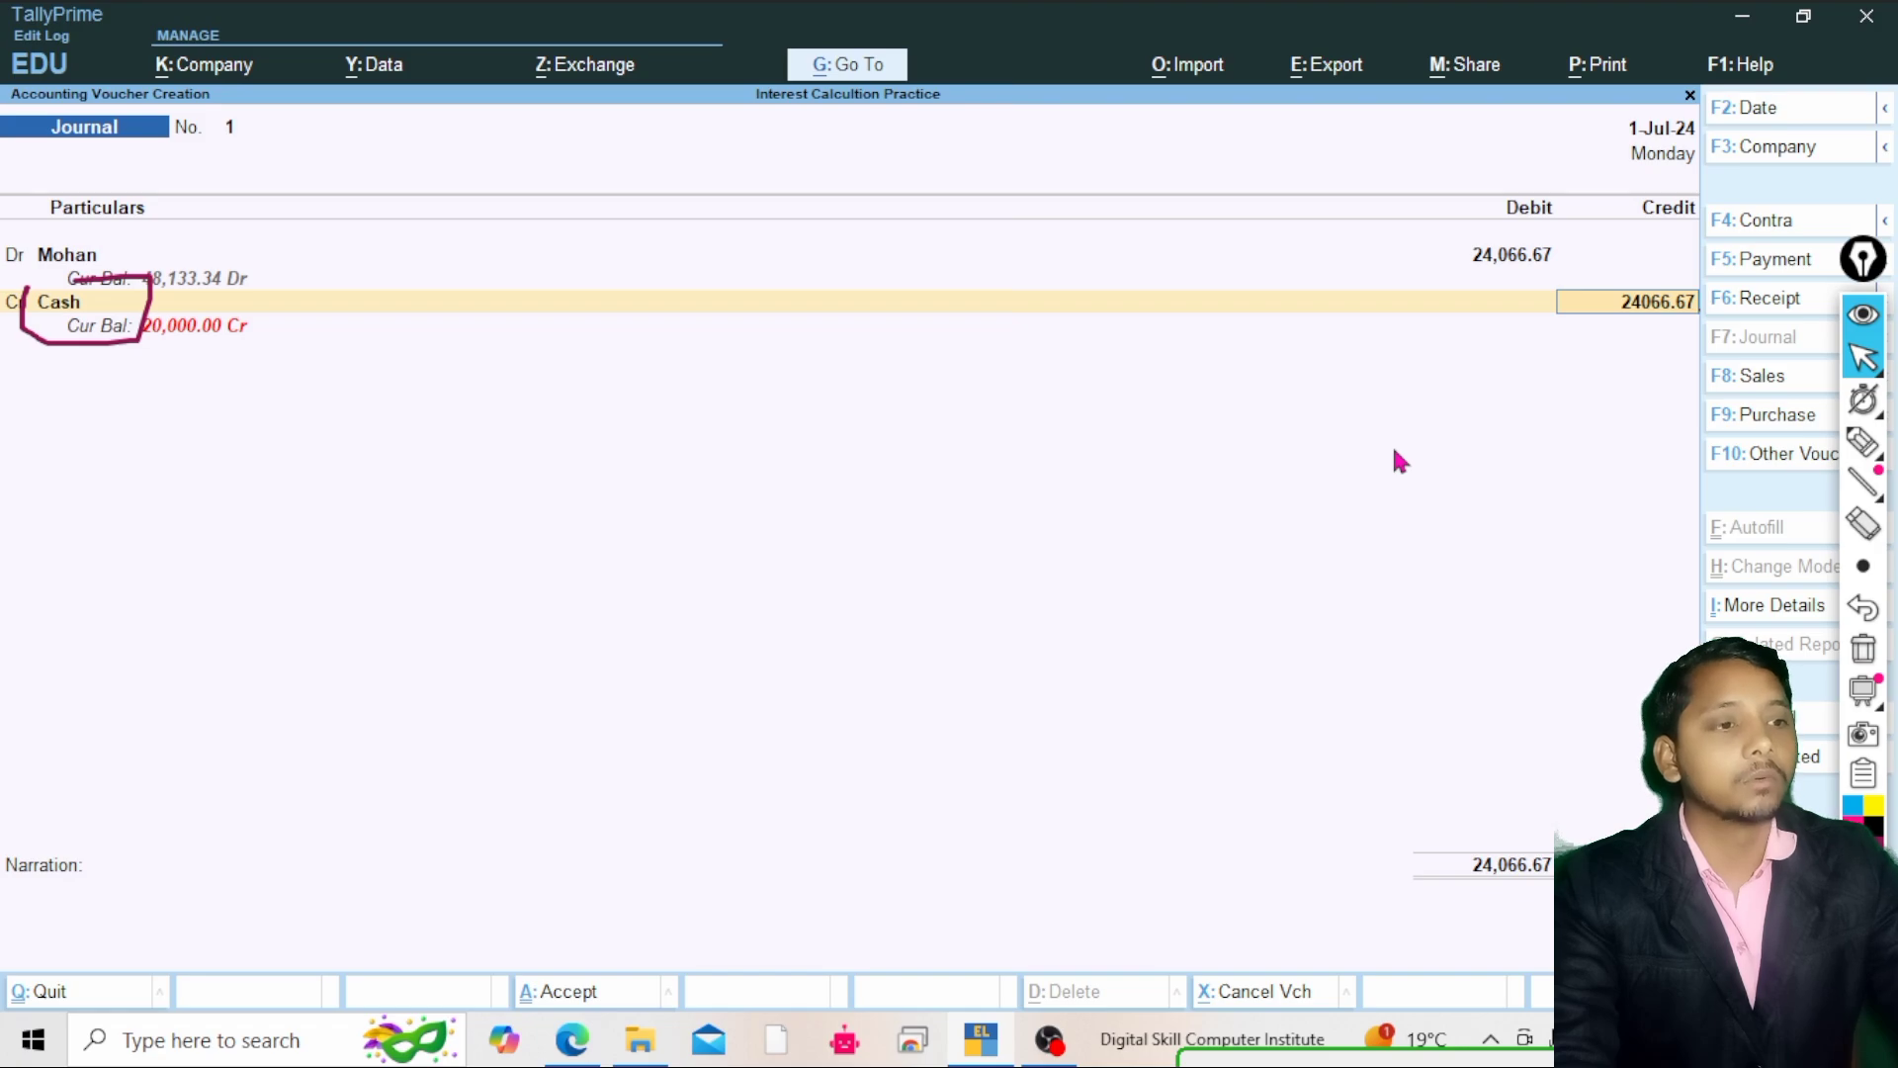
key("Return")
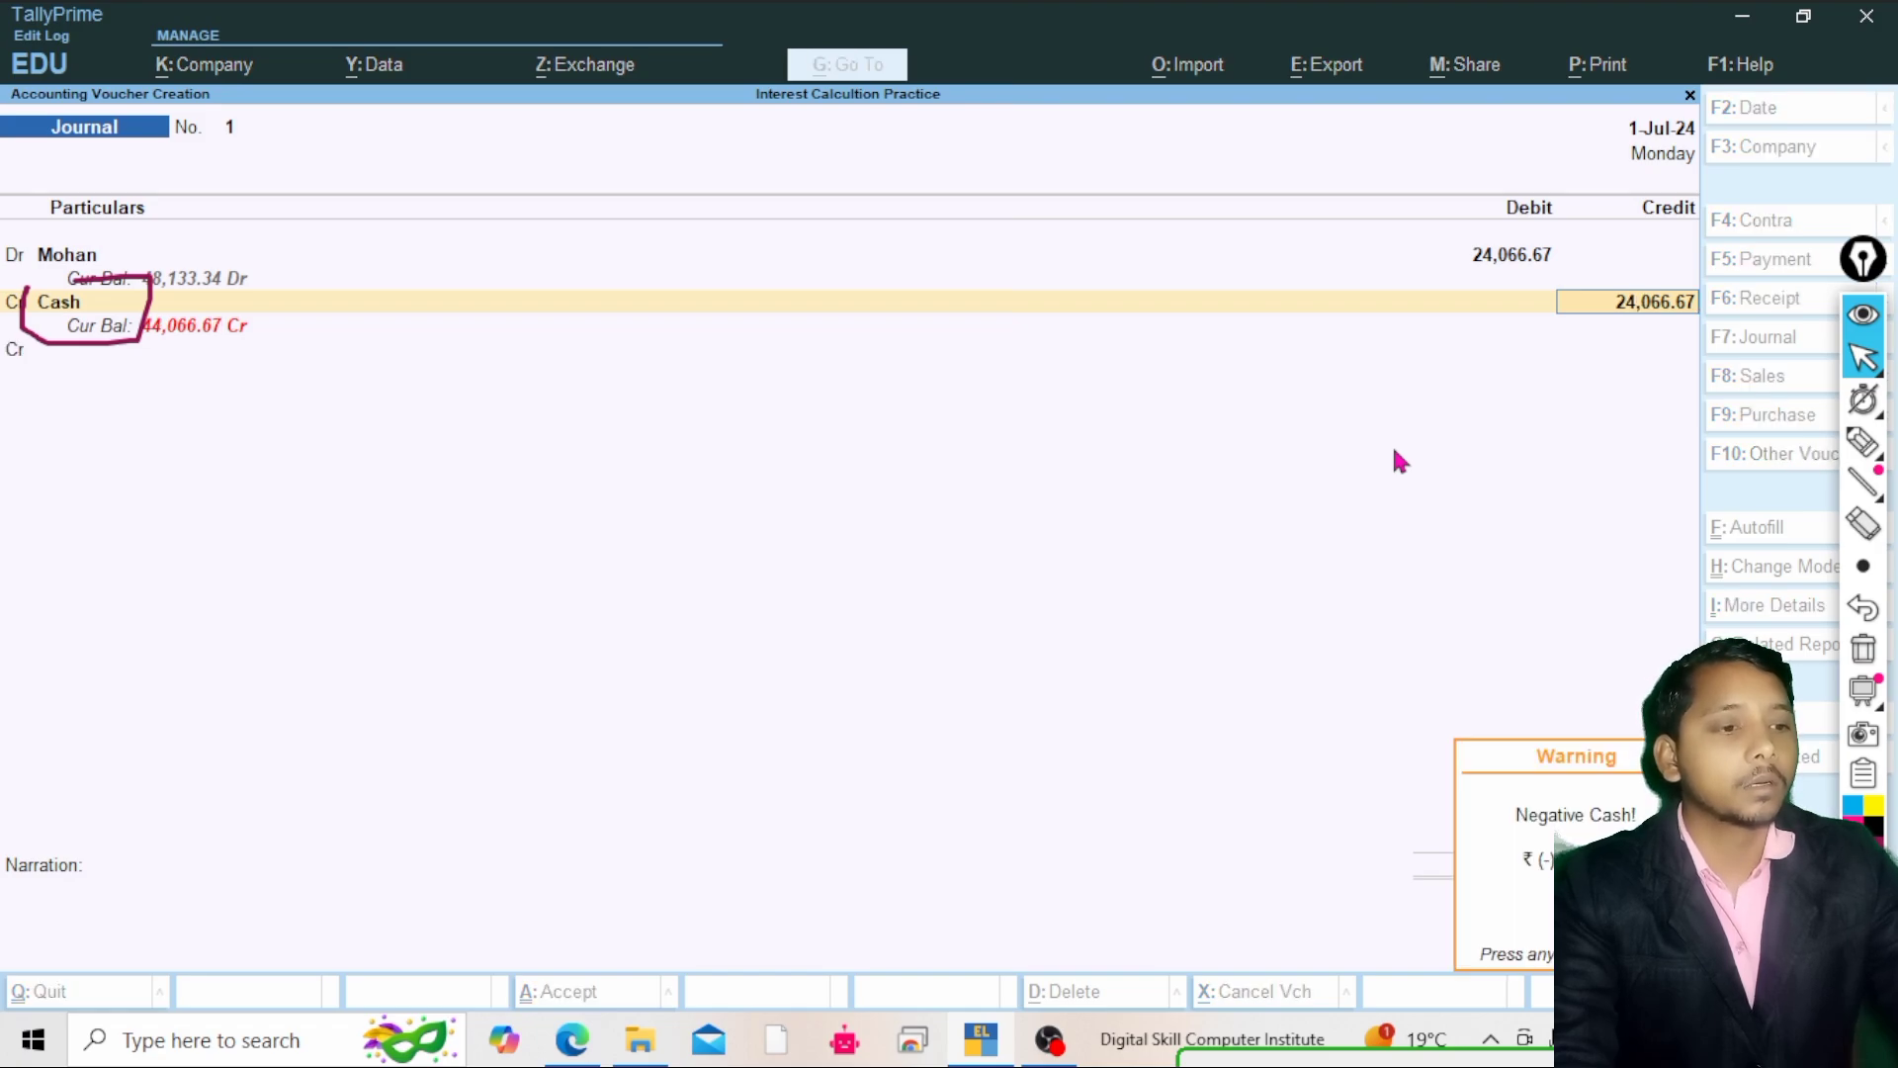
key("Return")
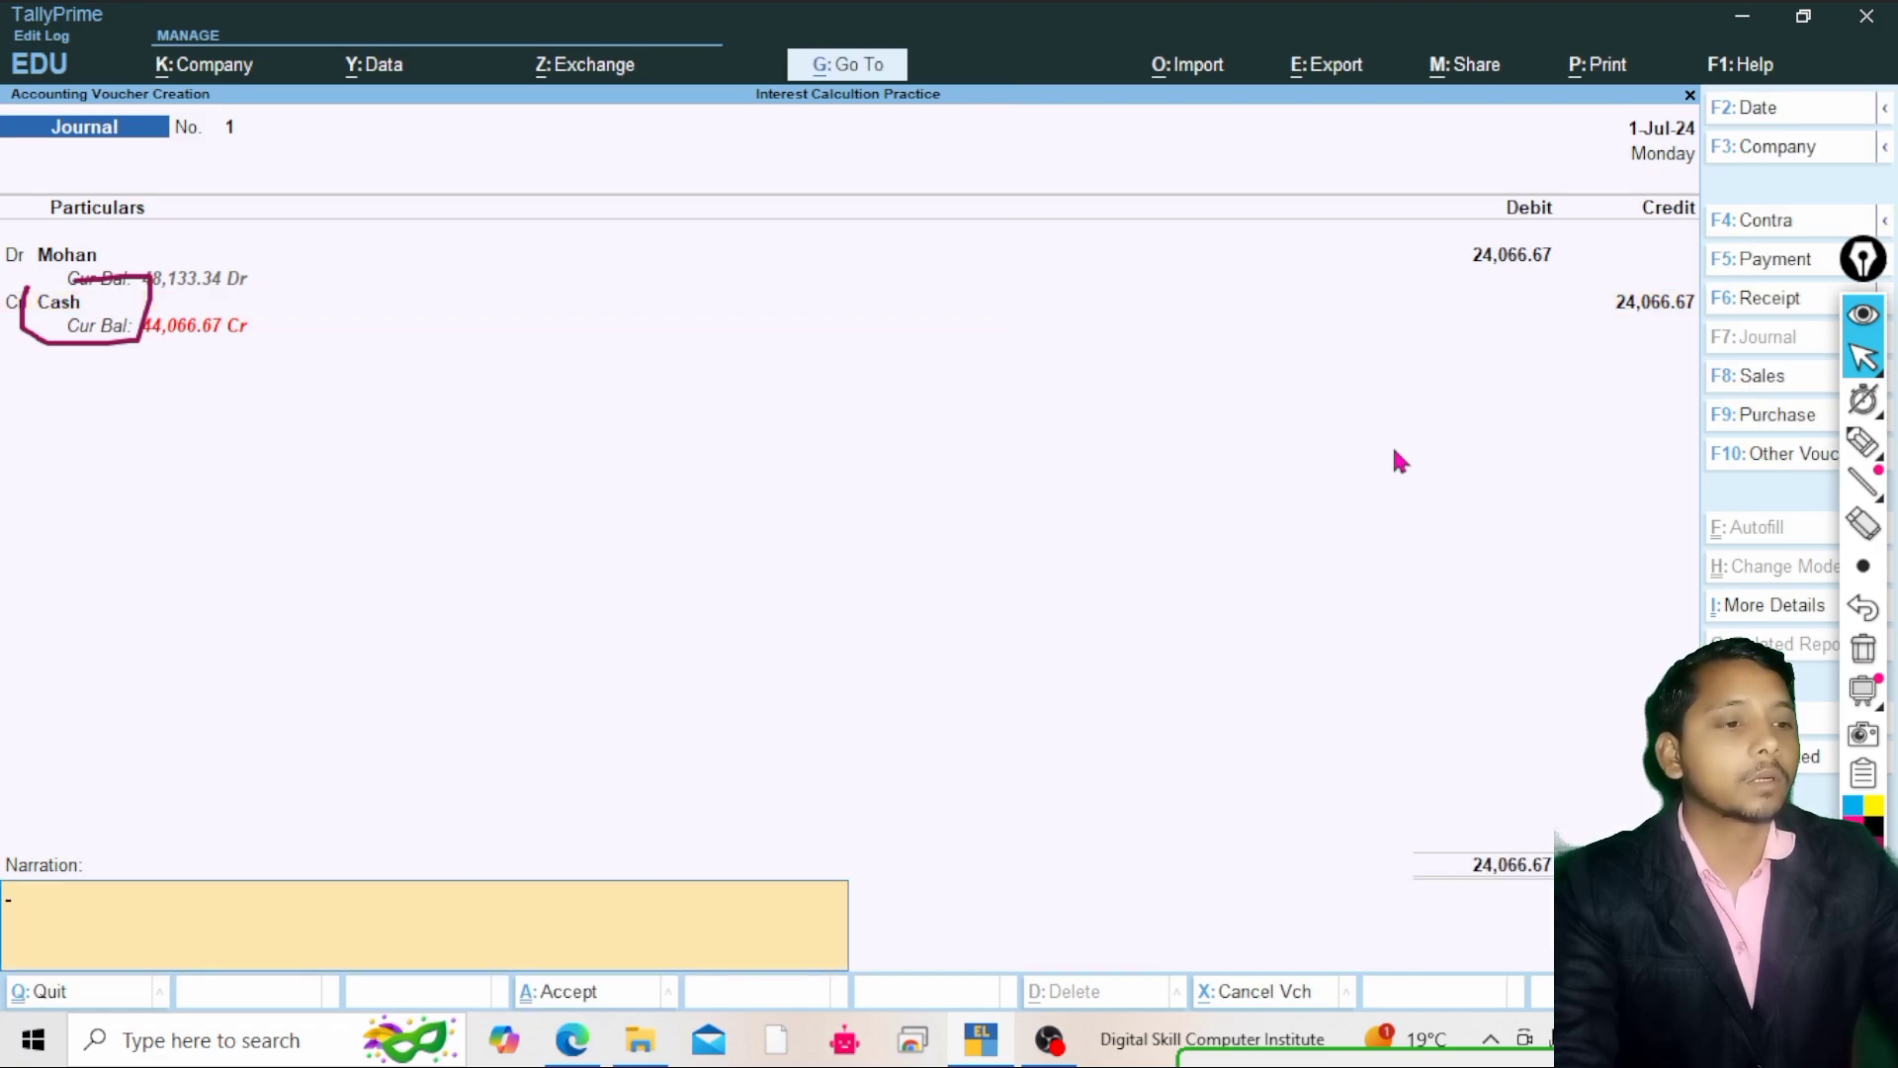
key("Return")
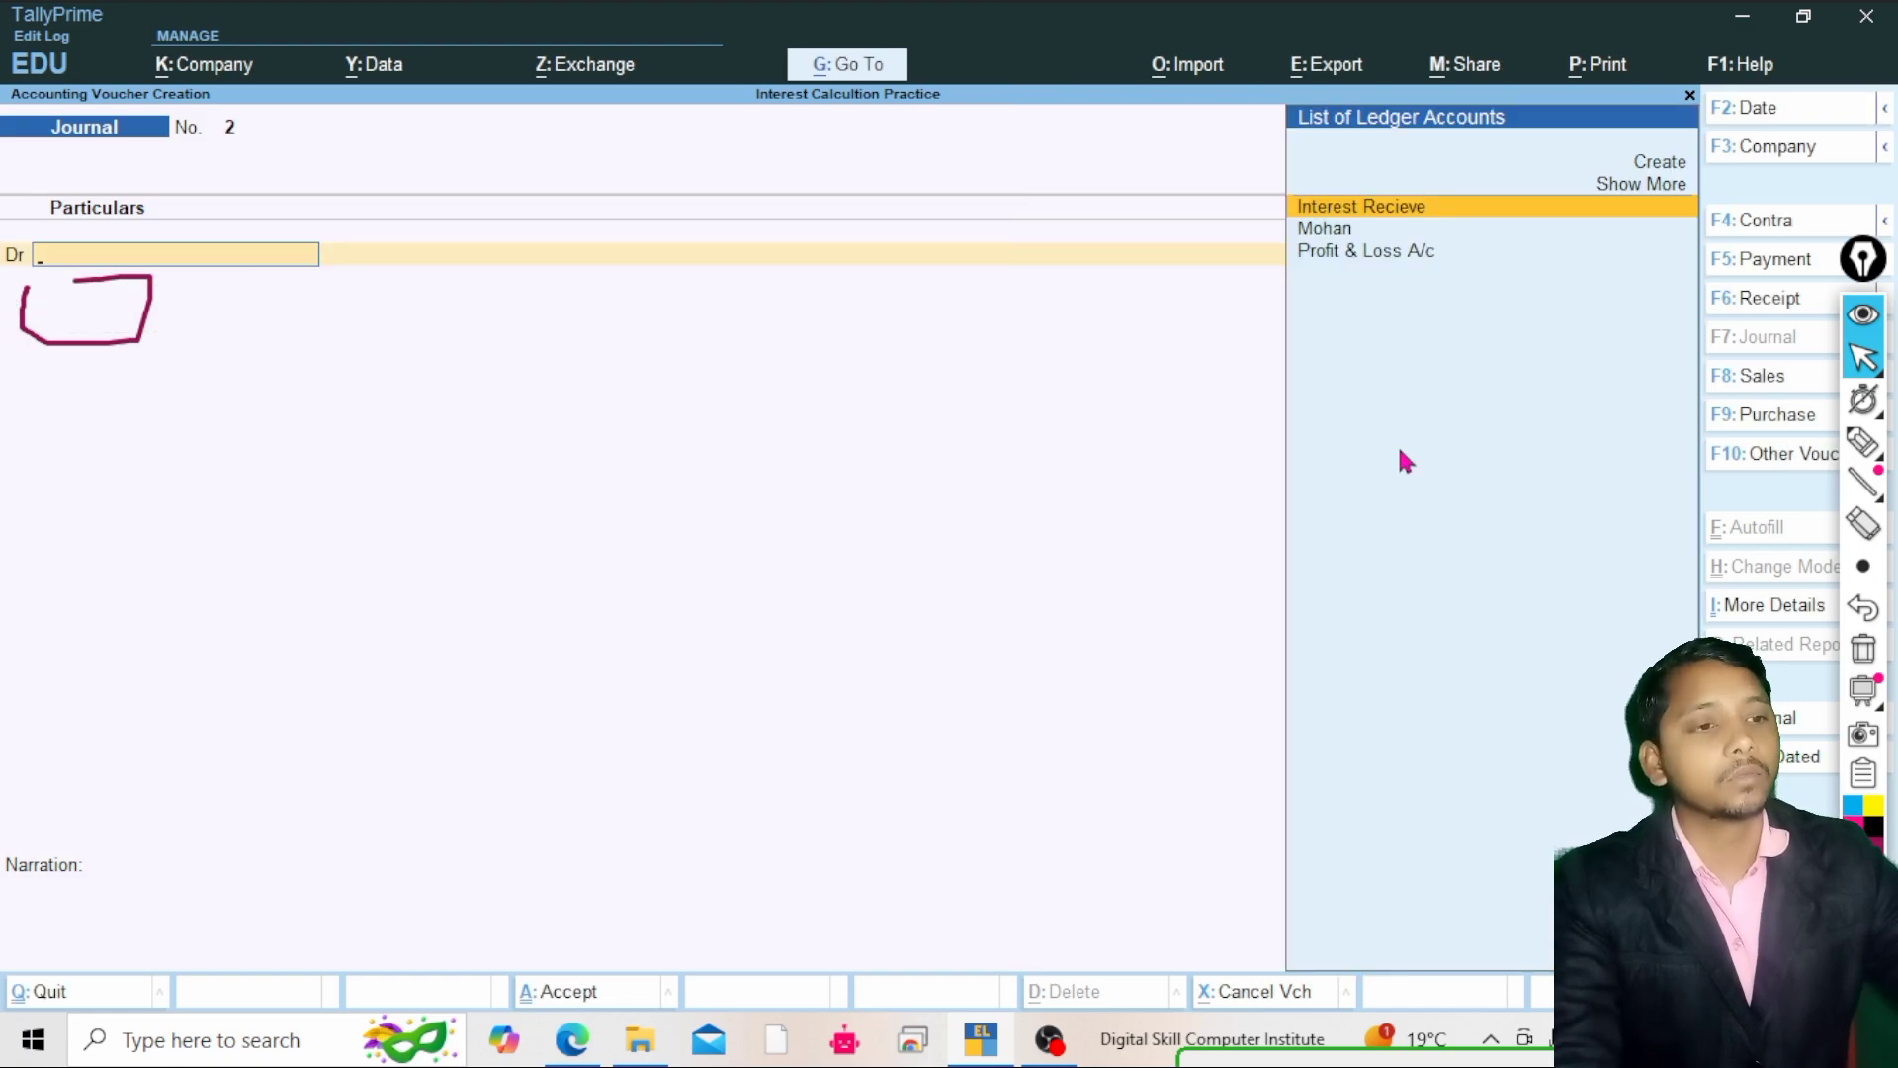
Leave voucher entry and open the Trial Balance from Display More Reports
key("Escape")
key("Escape")
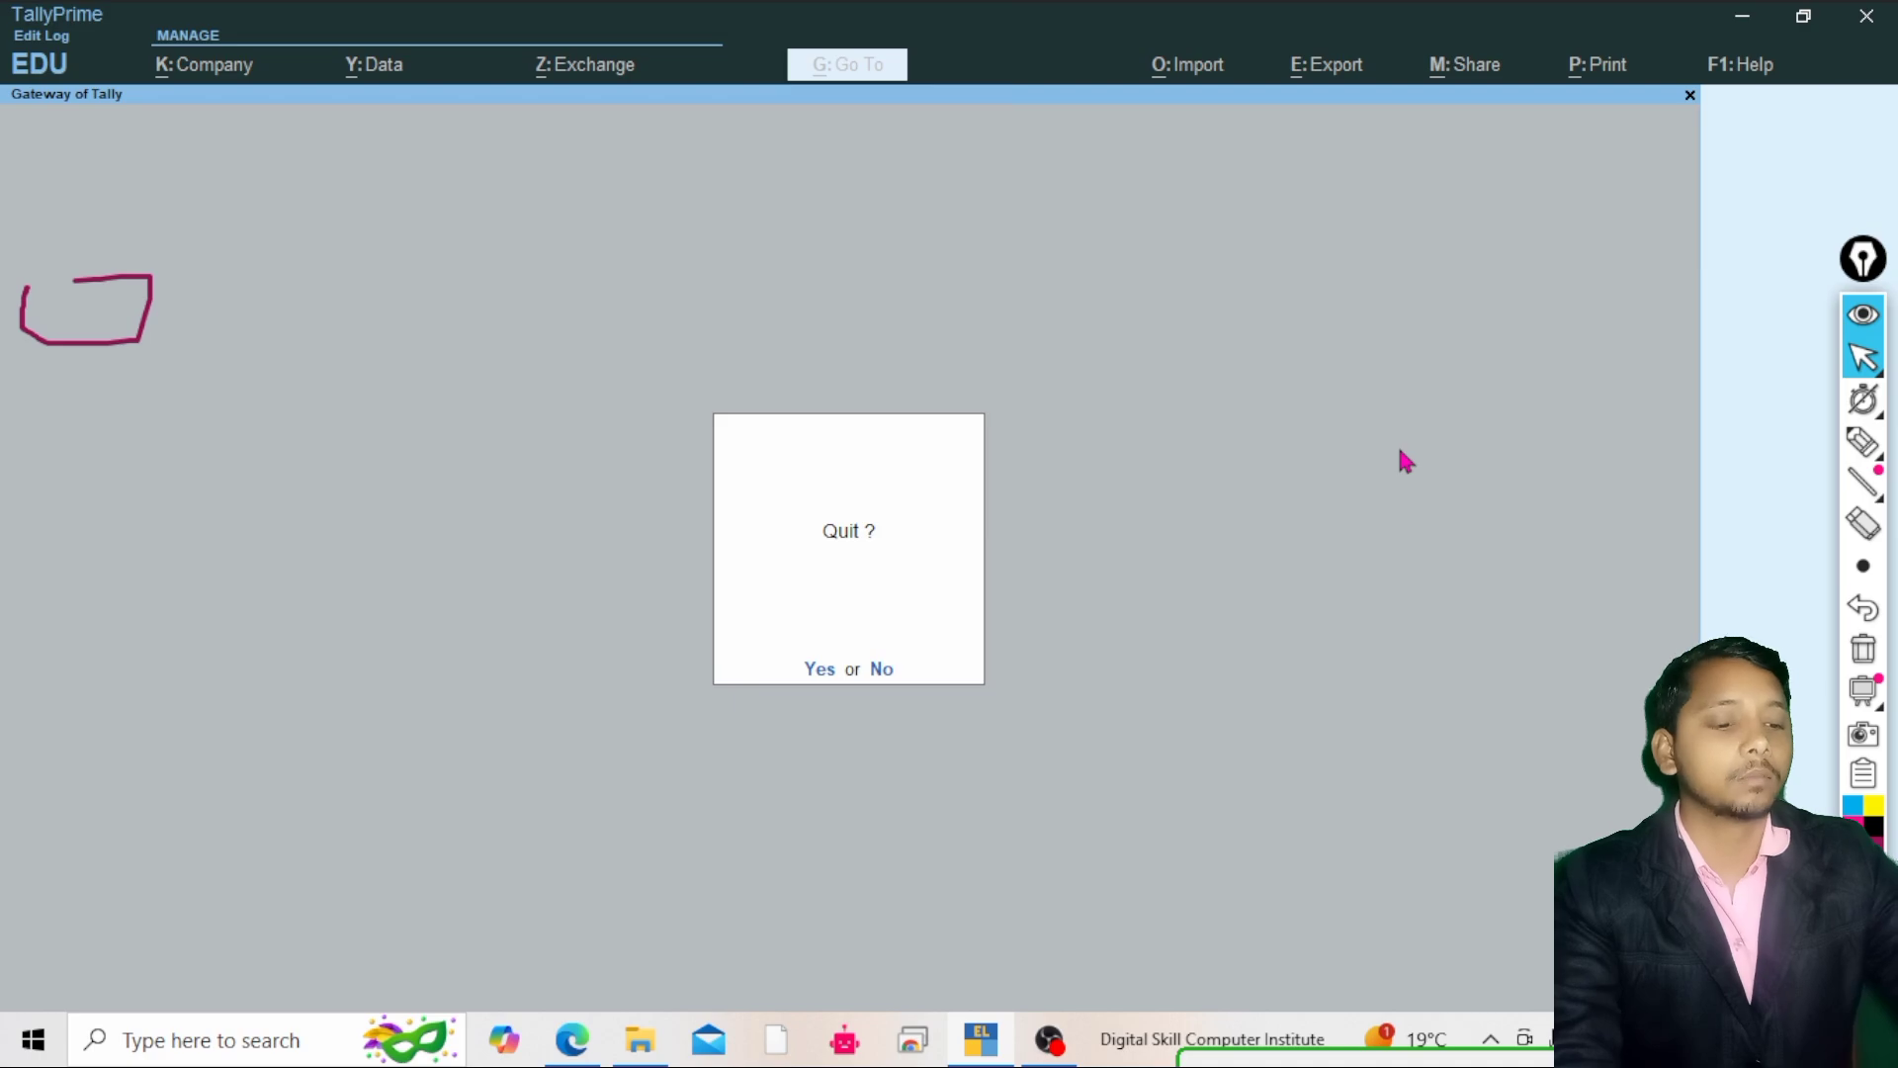
key("n")
key("Down")
key("Down")
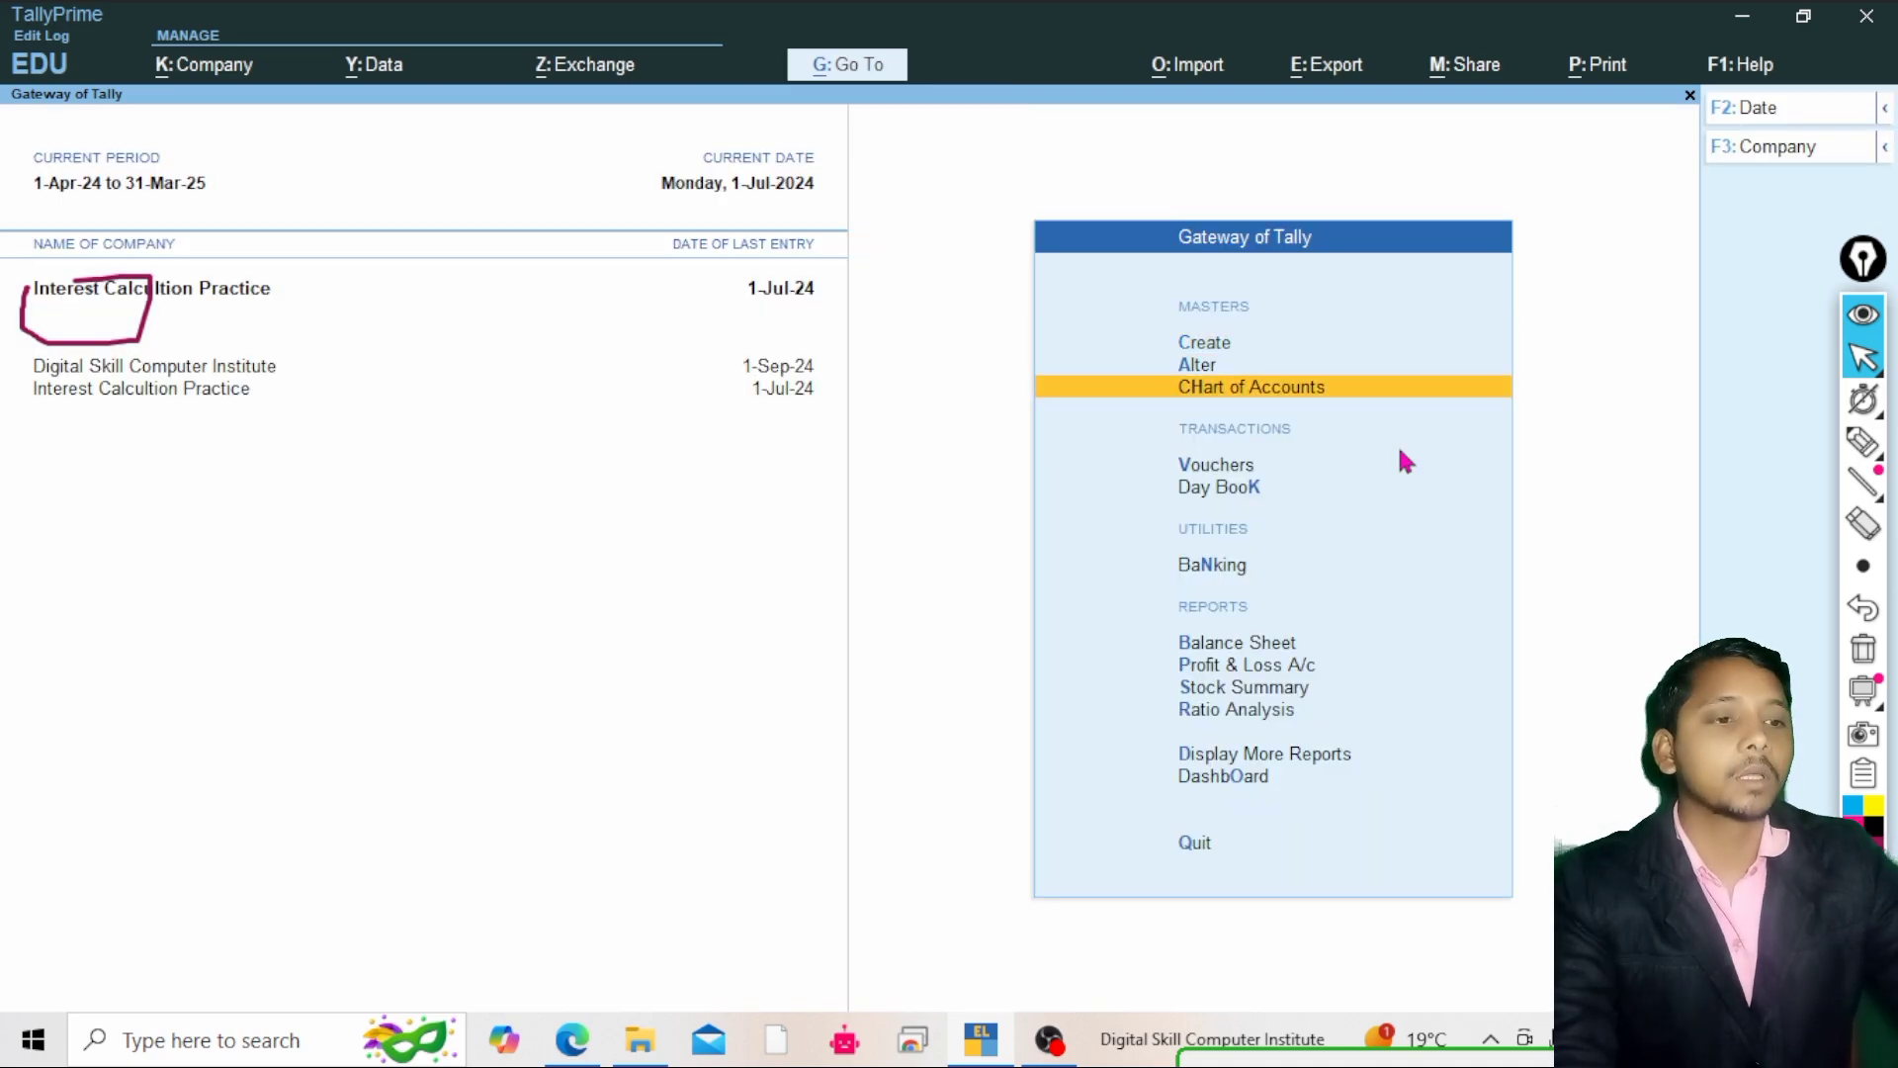
key("Down")
key("Down")
key("Down")
key("Down")
key("Down")
key("Down")
key("Down")
key("Down")
key("Down")
key("Up")
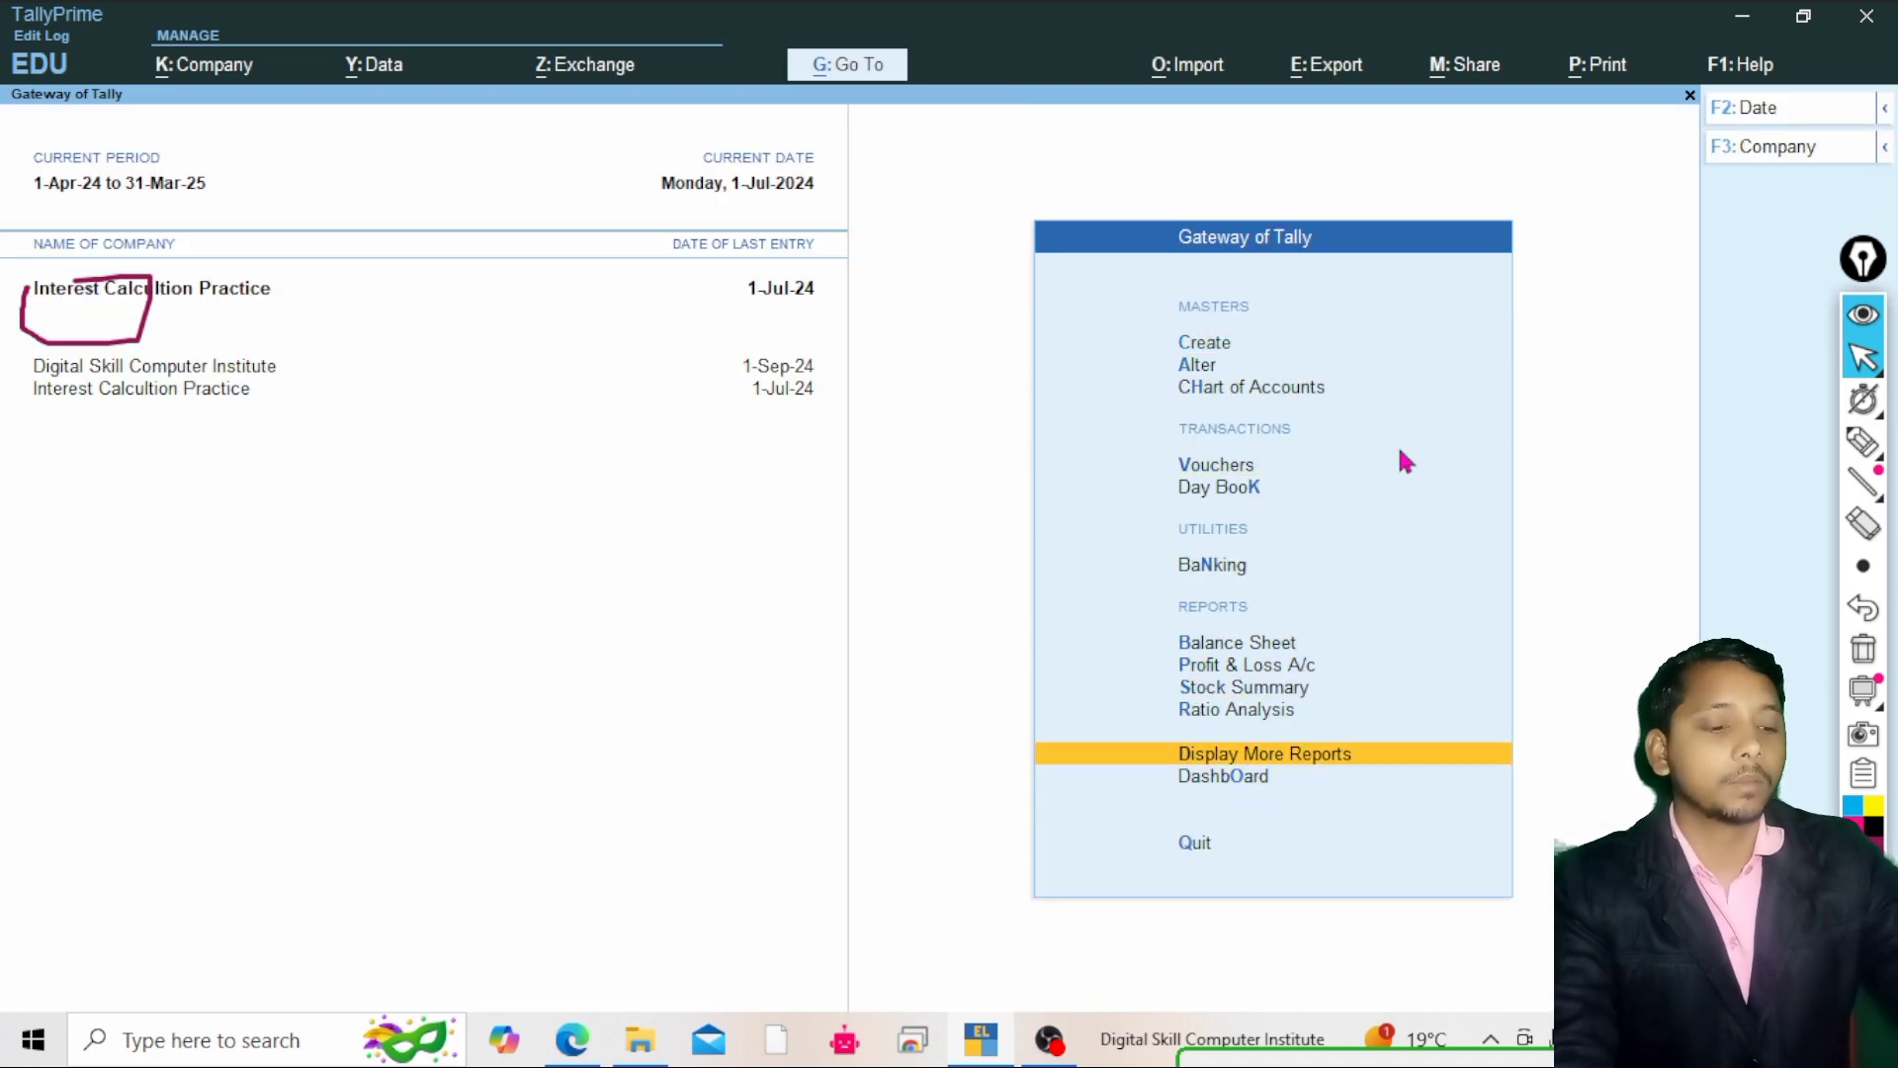
key("Return")
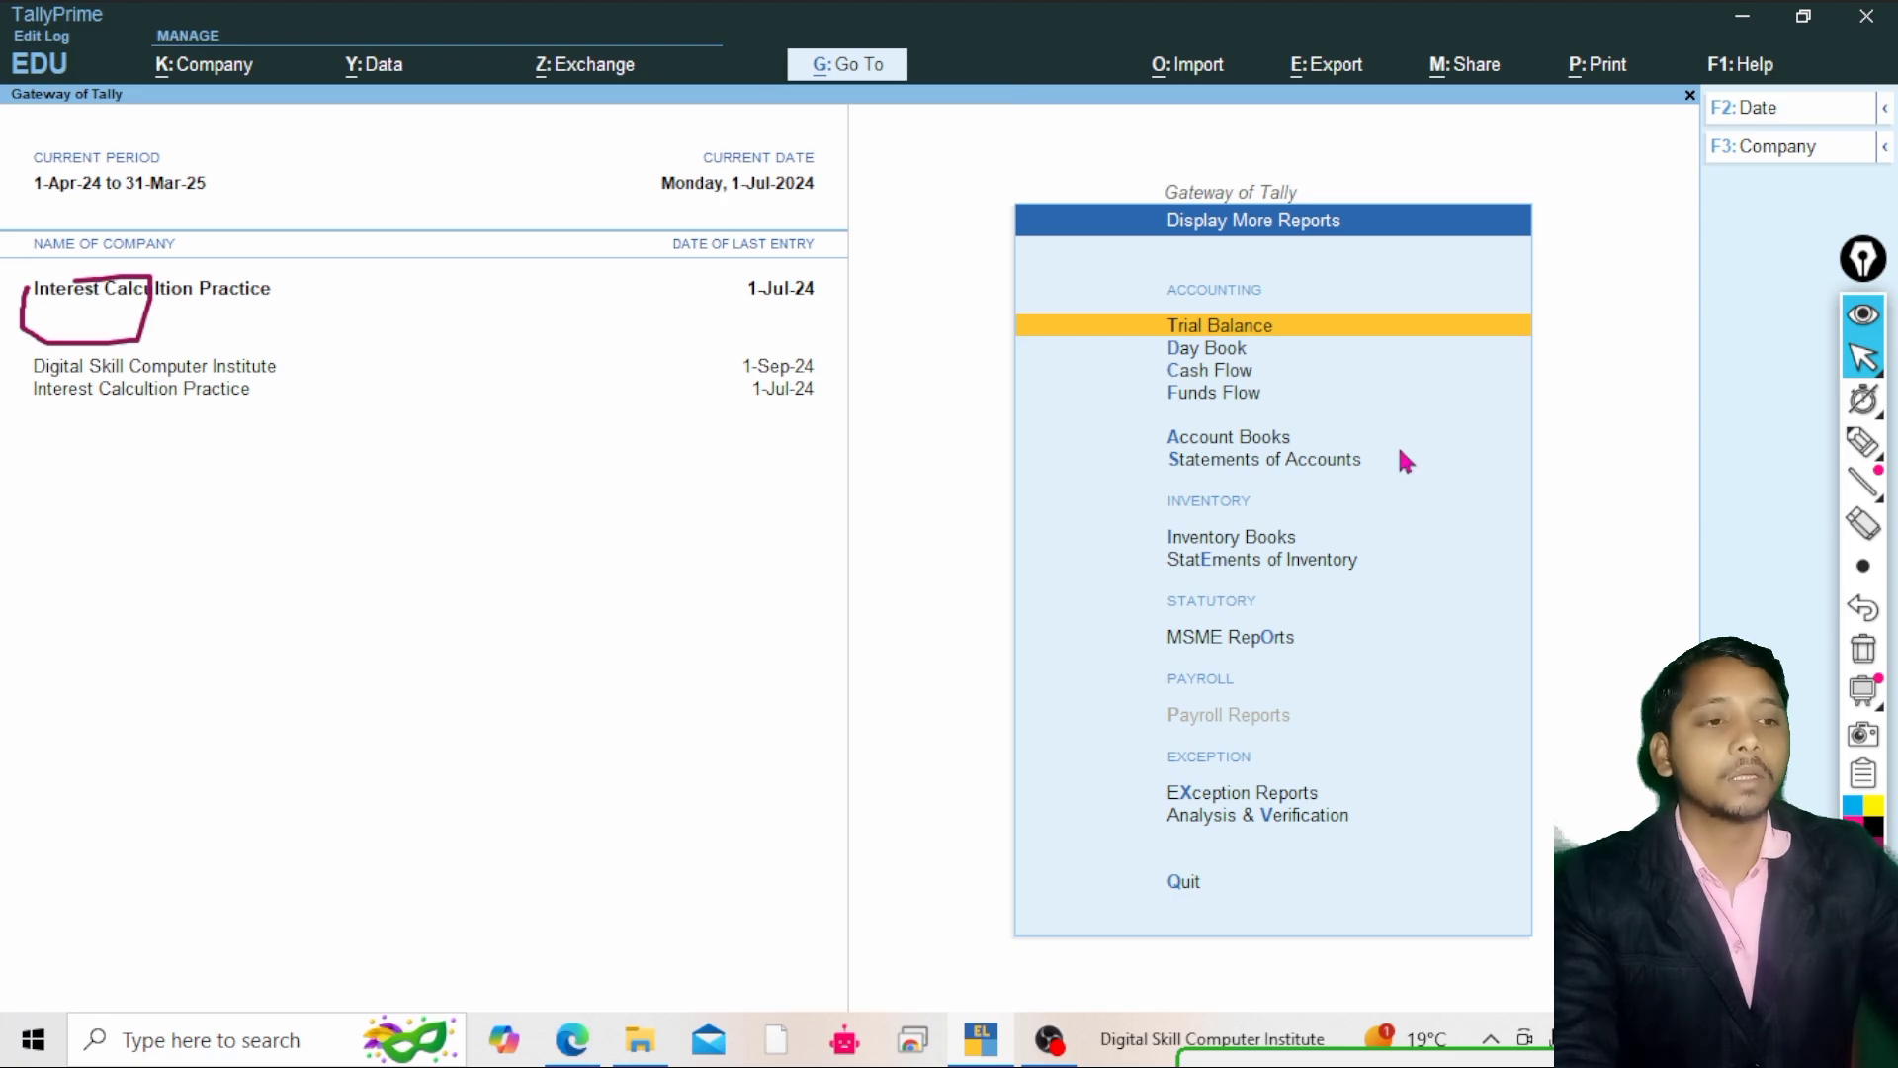
key("Return")
Review the Current Assets and Indirect Incomes lines of the Trial Balance and return to the Gateway
key("Down")
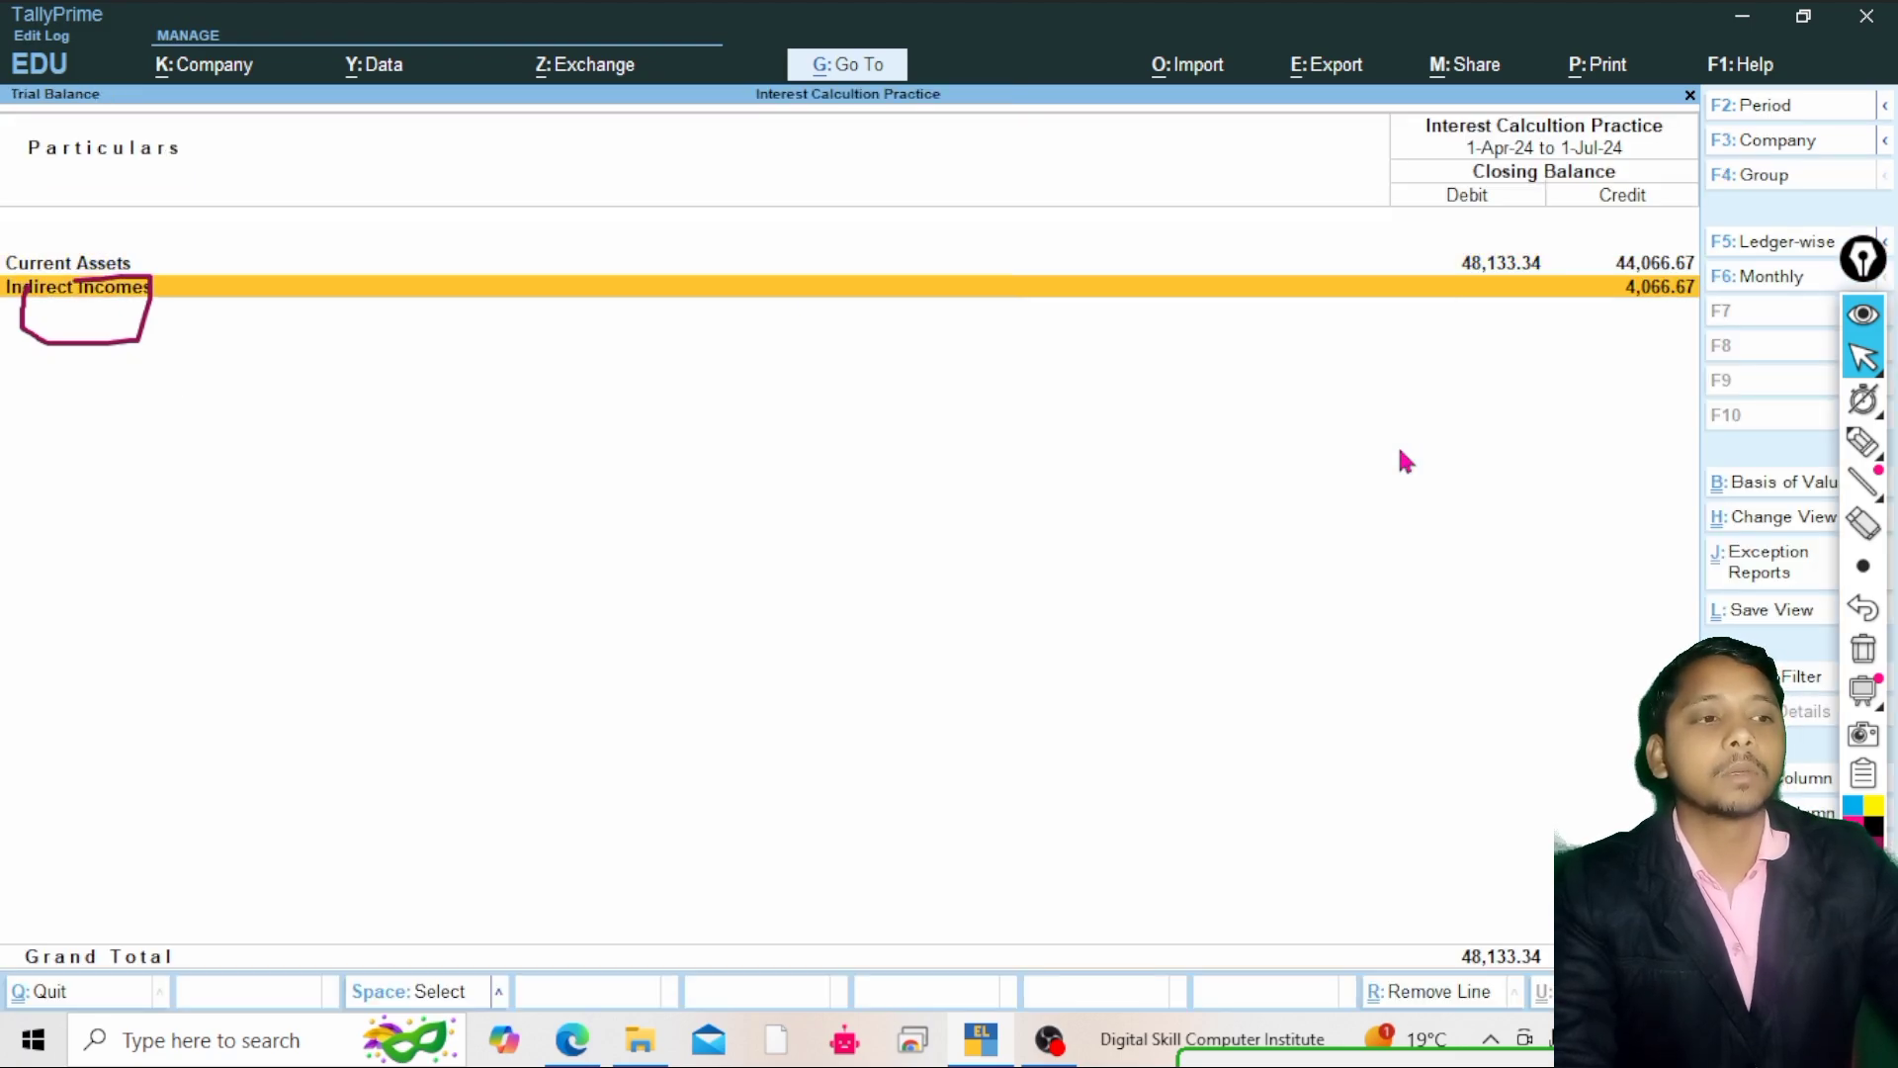
key("Up")
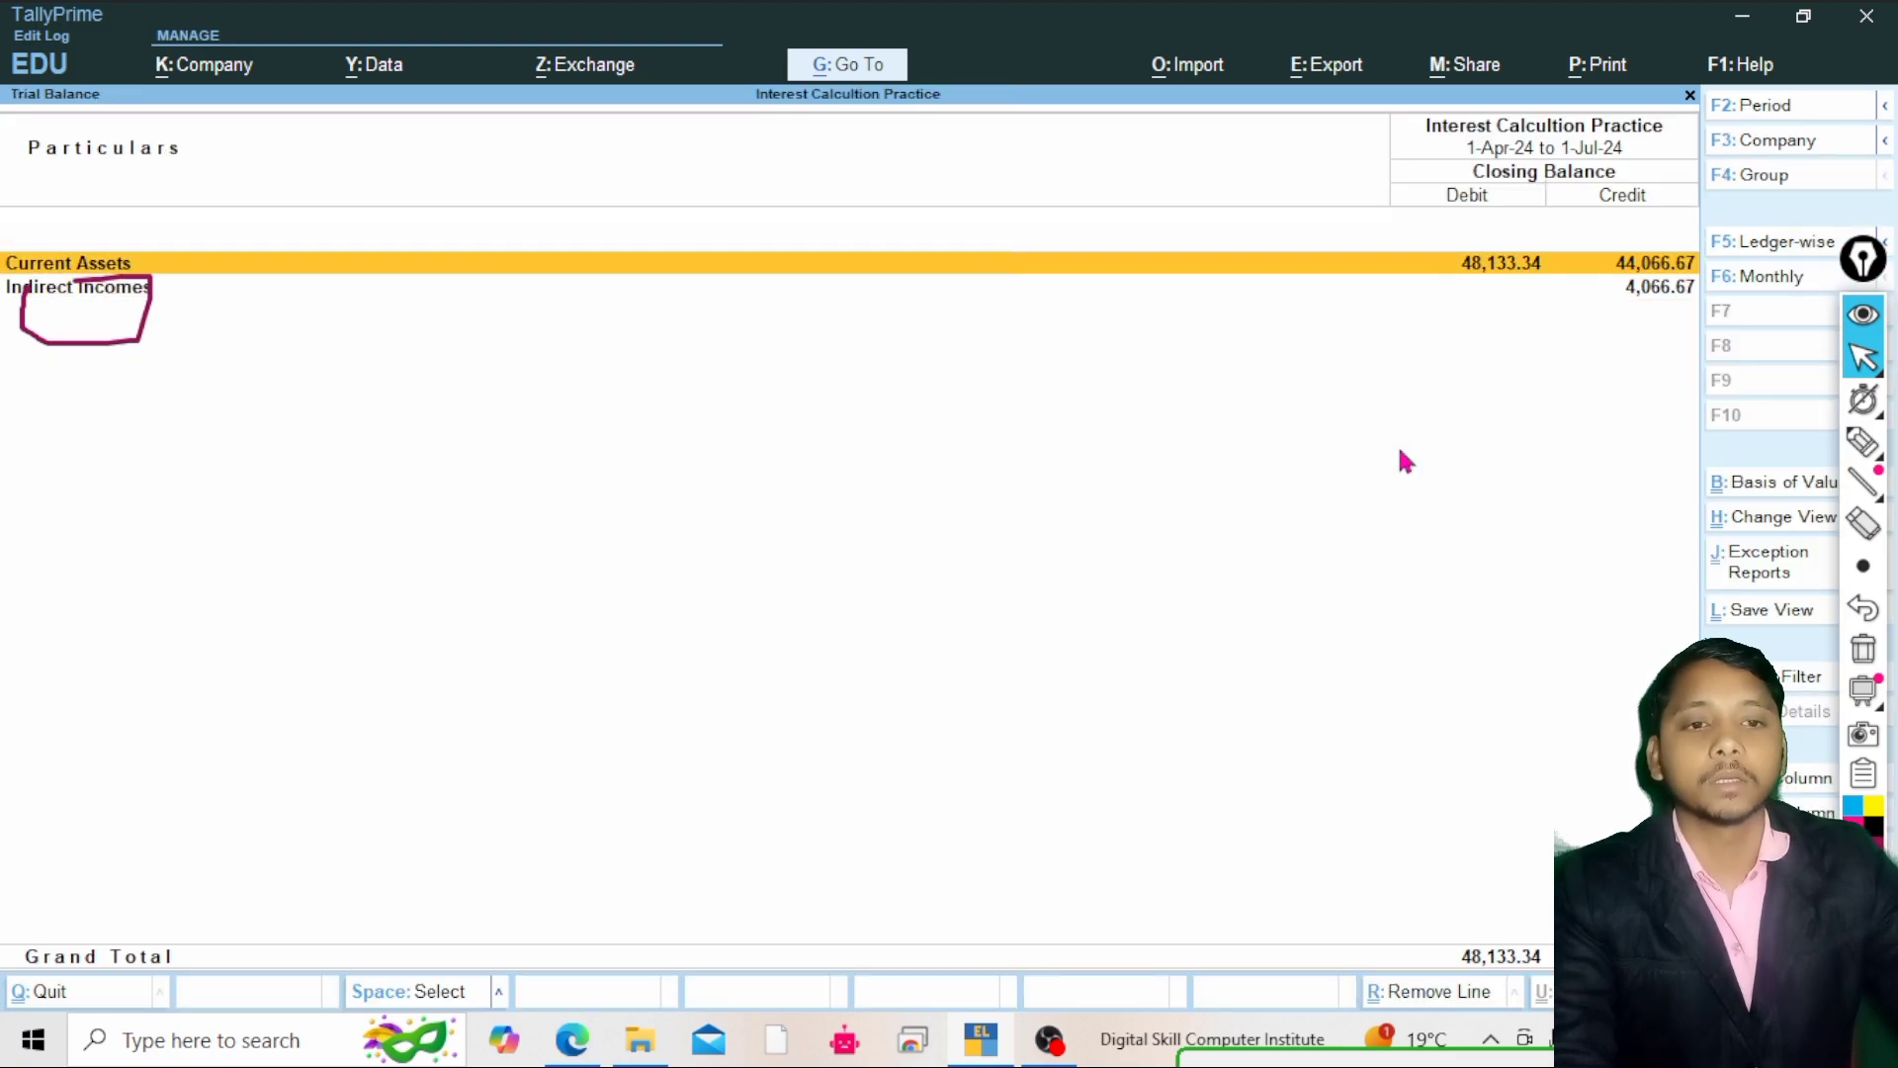
key("Down")
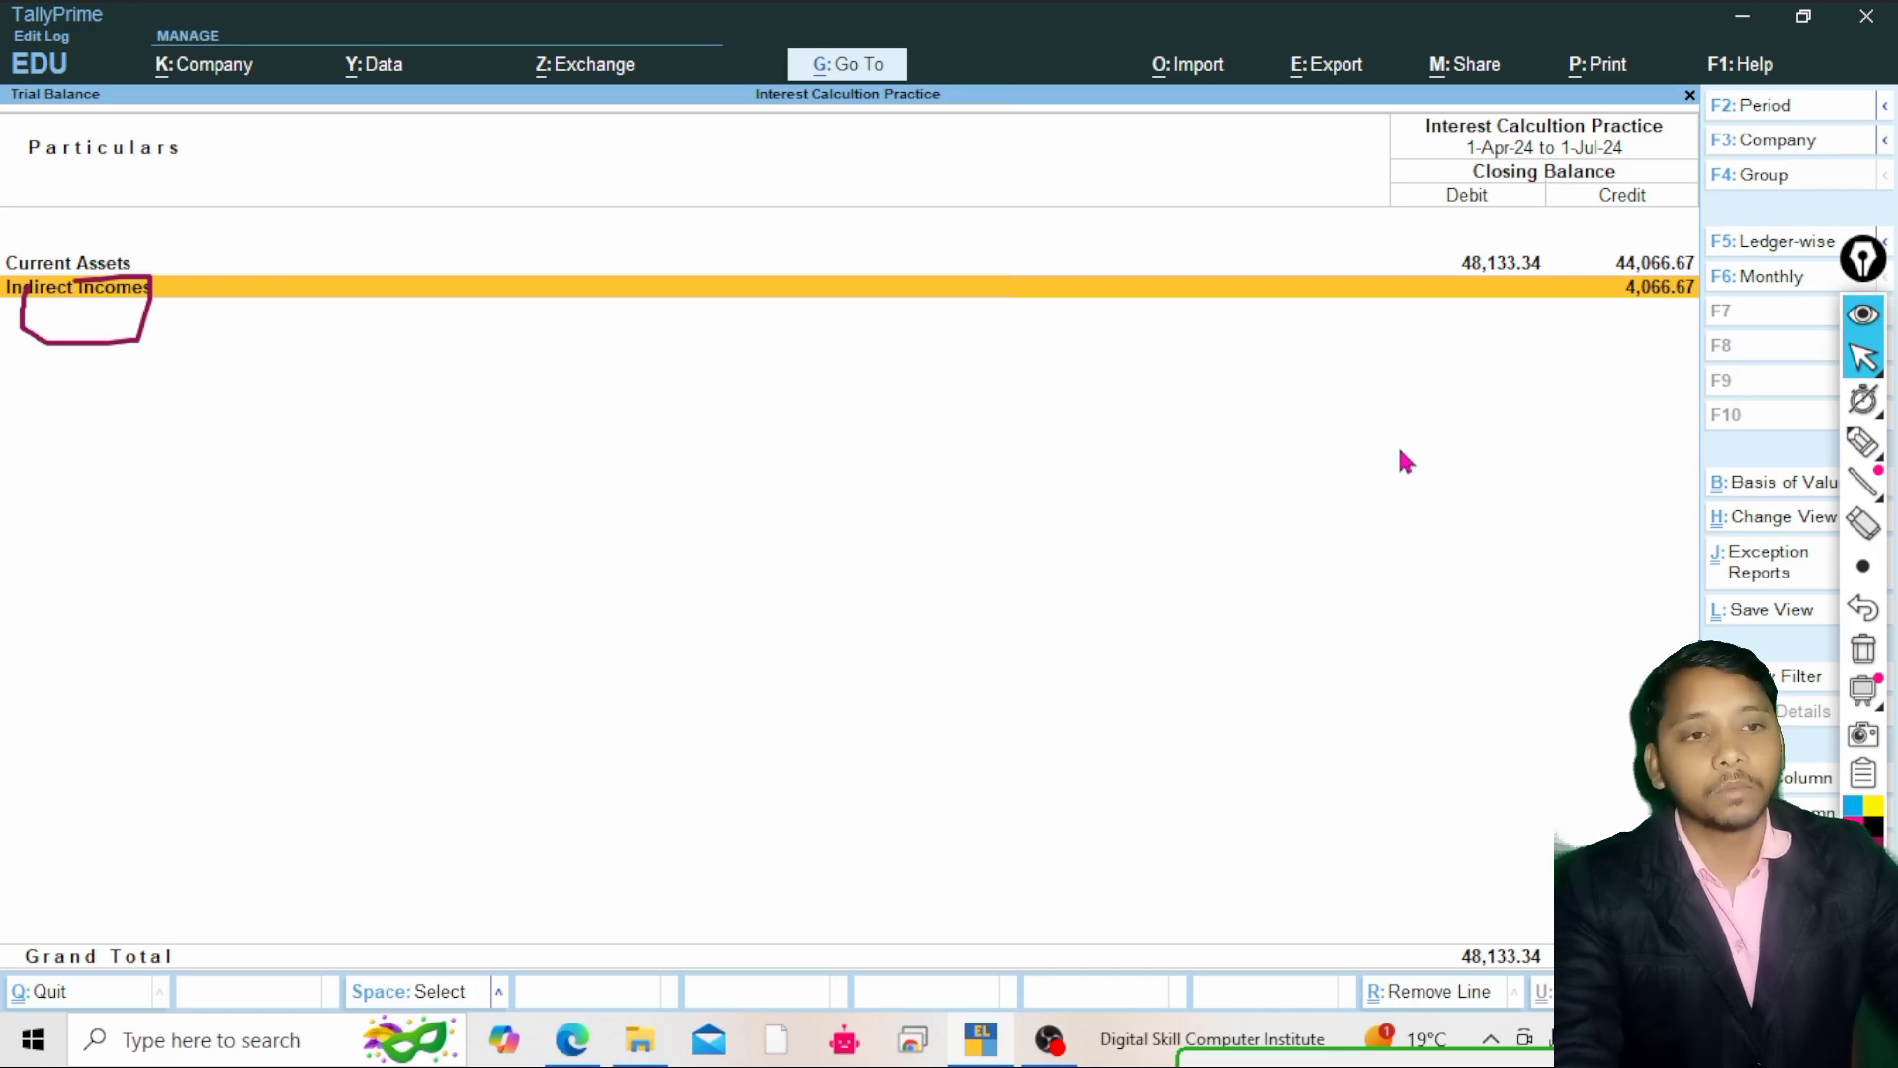
key("Escape")
key("Escape")
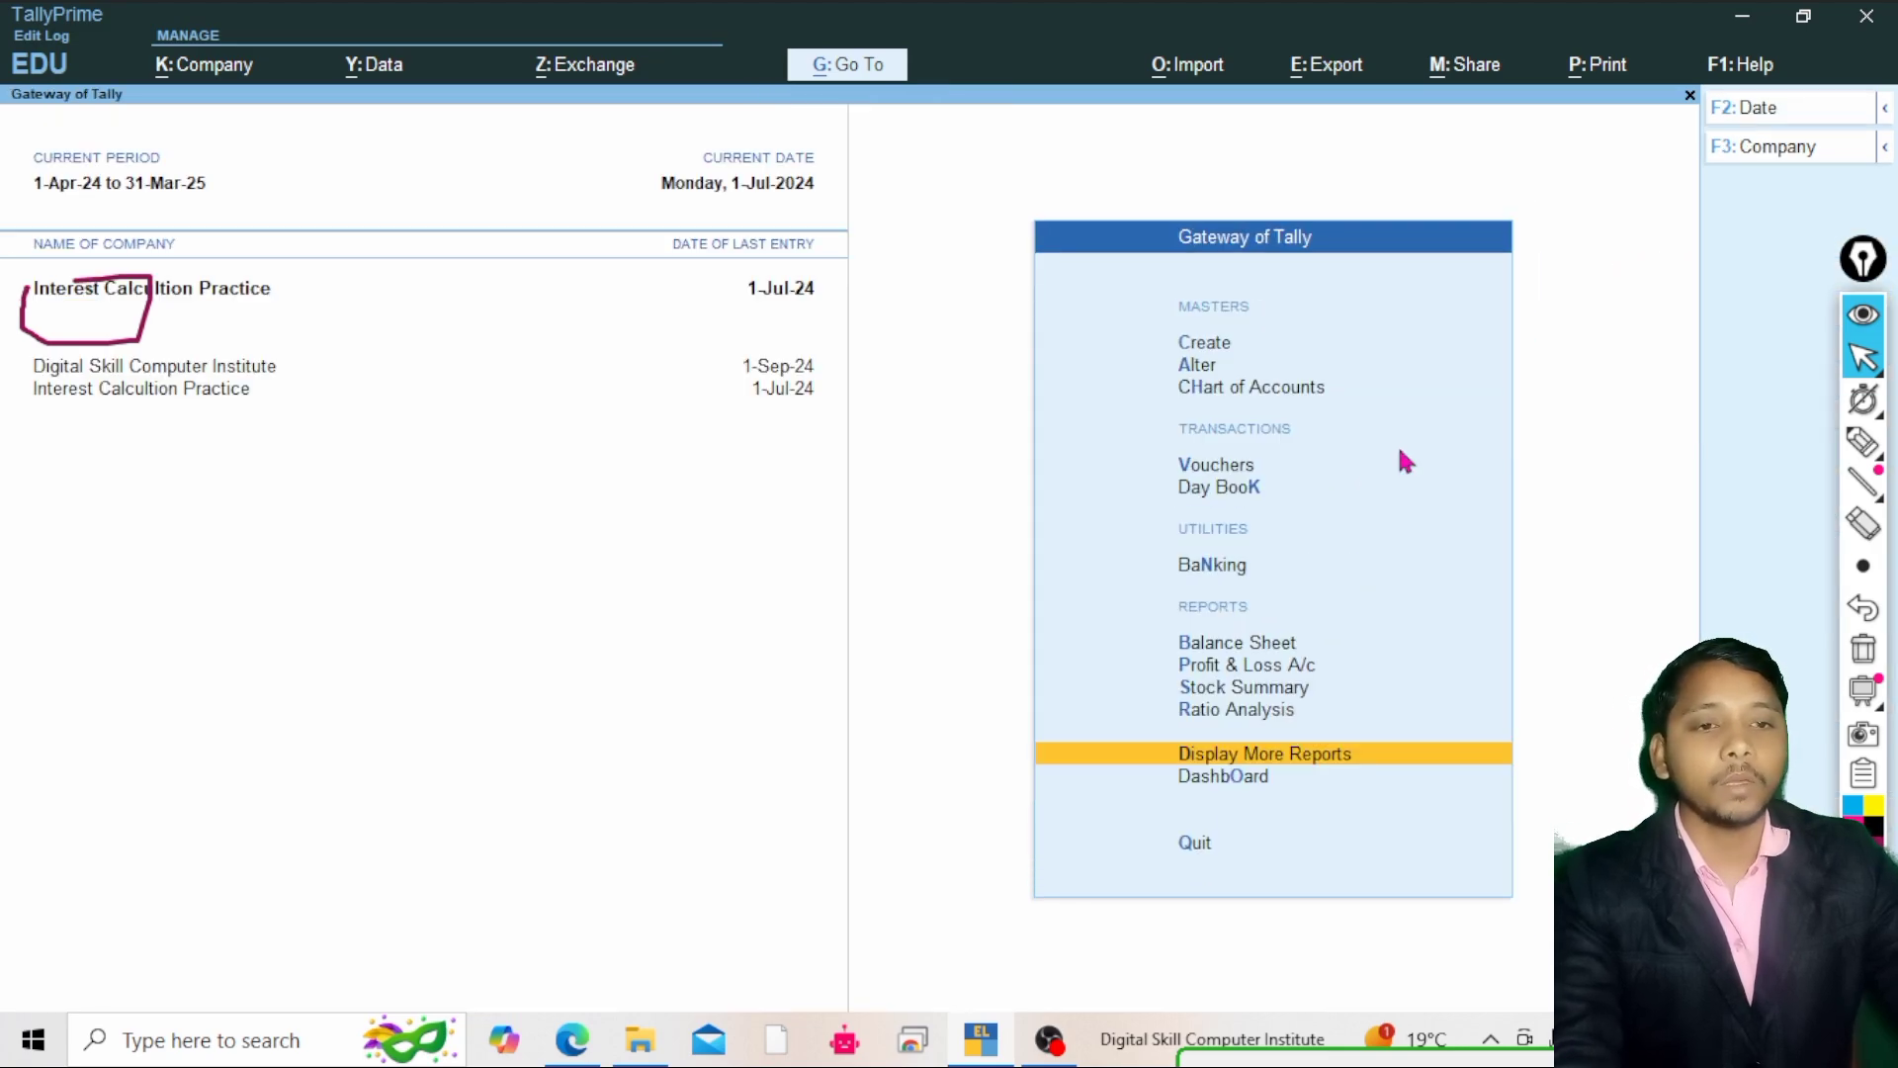